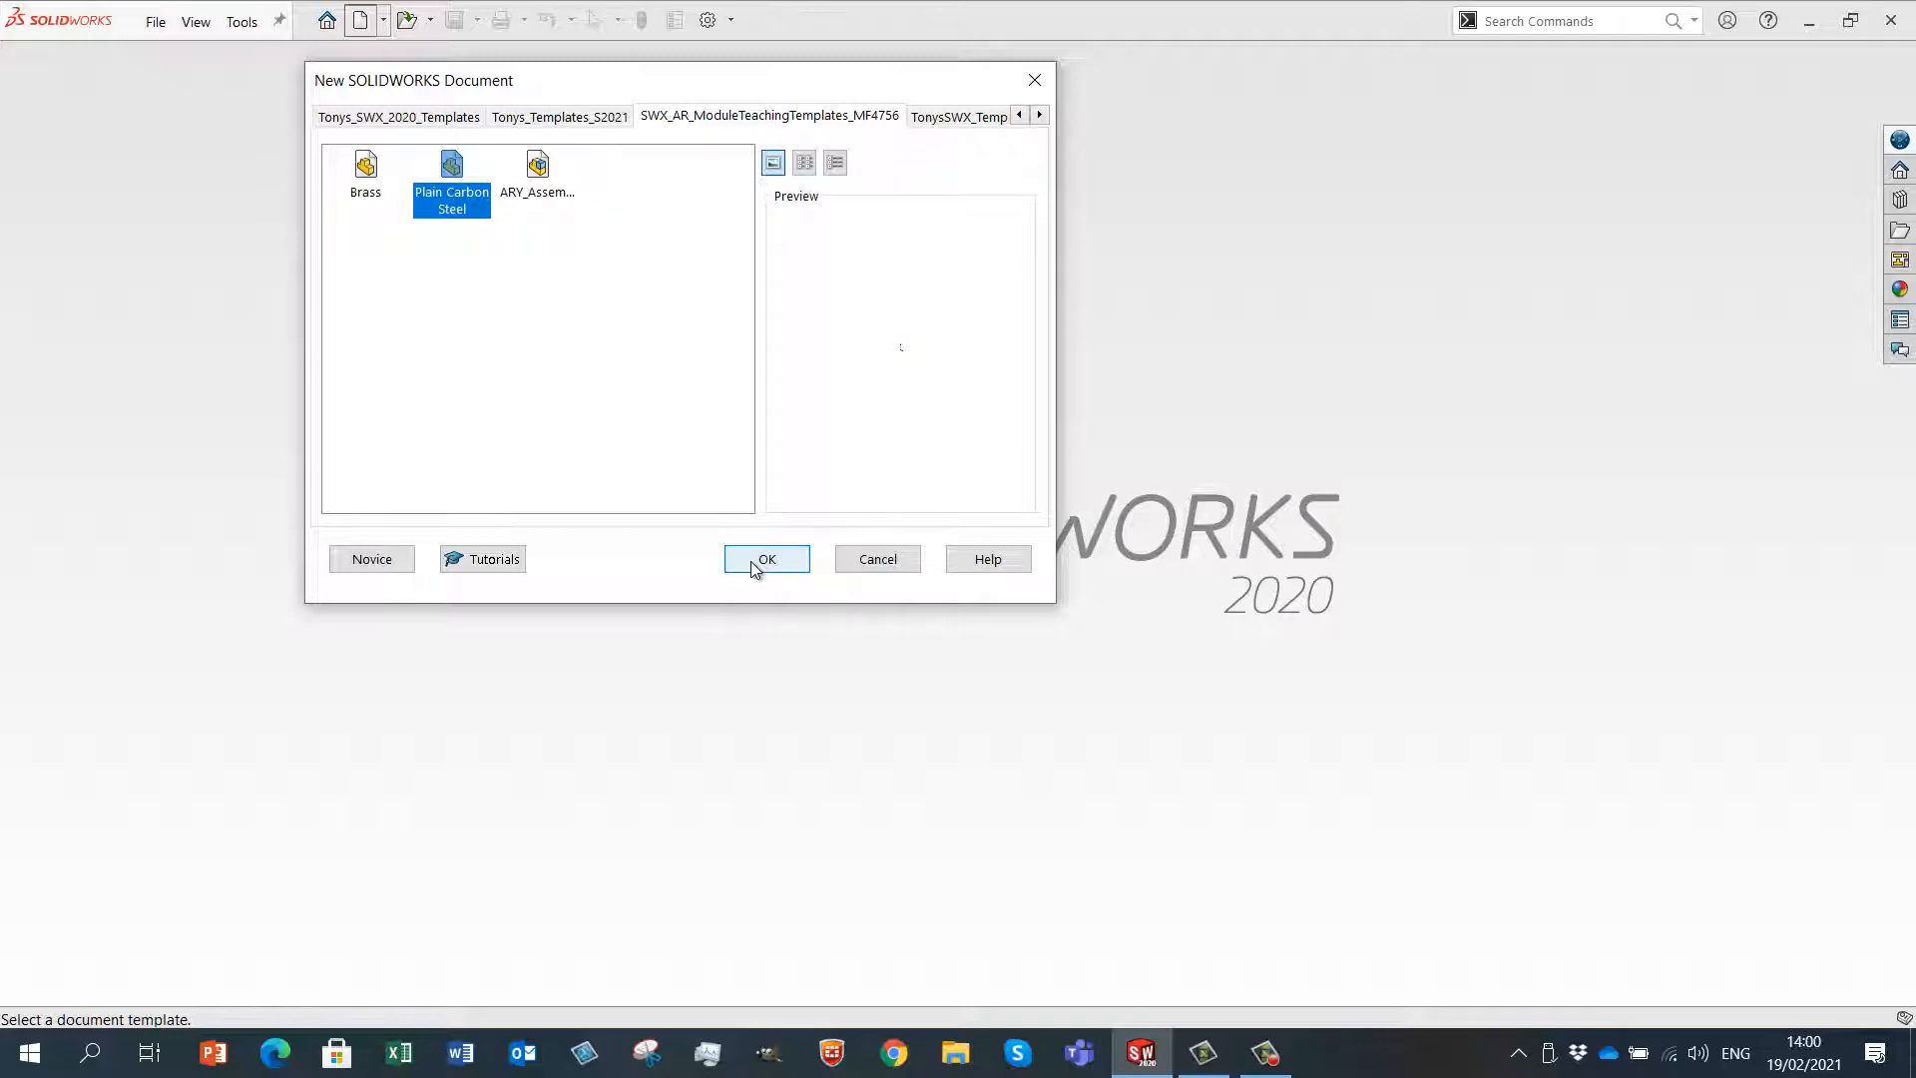
# - Create a part from the Plain Carbon Steel template and change its material to 1060 Alloy
pyautogui.click(766, 562)
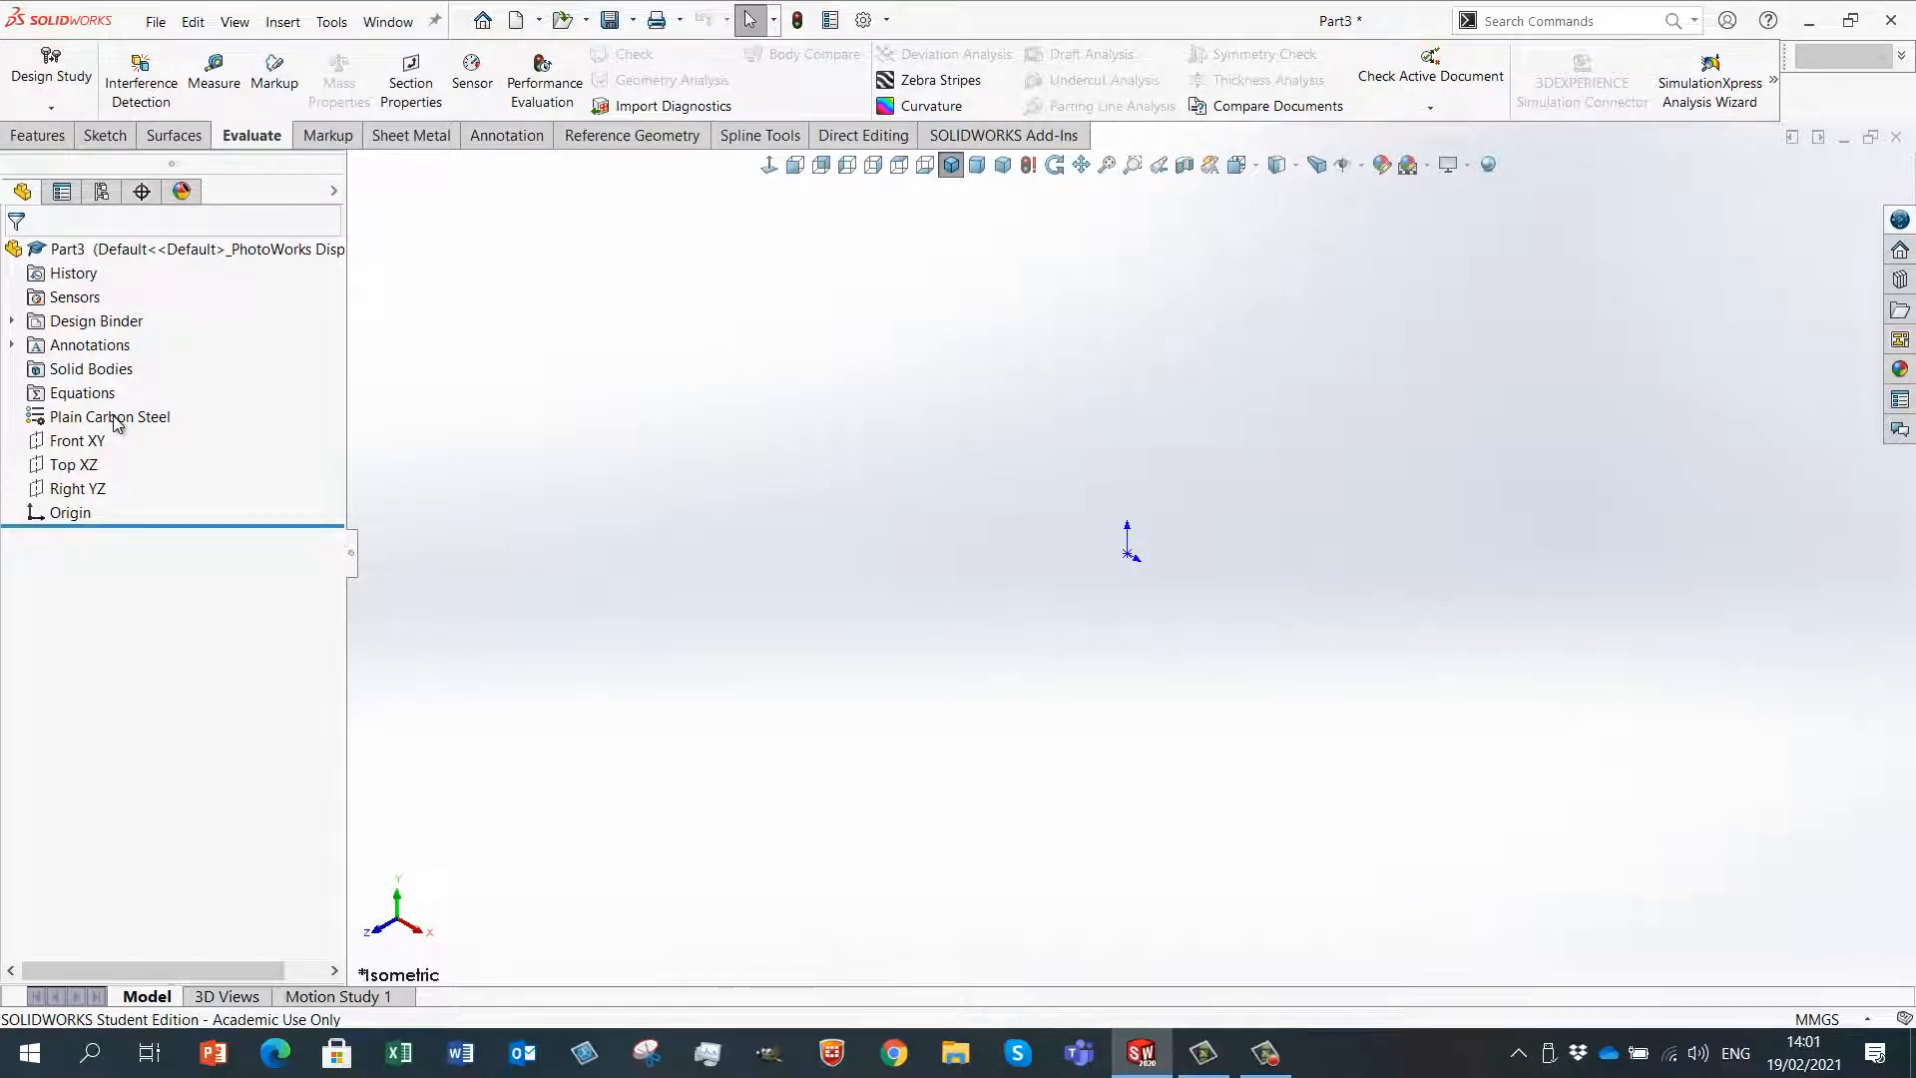
pyautogui.rightClick(116, 421)
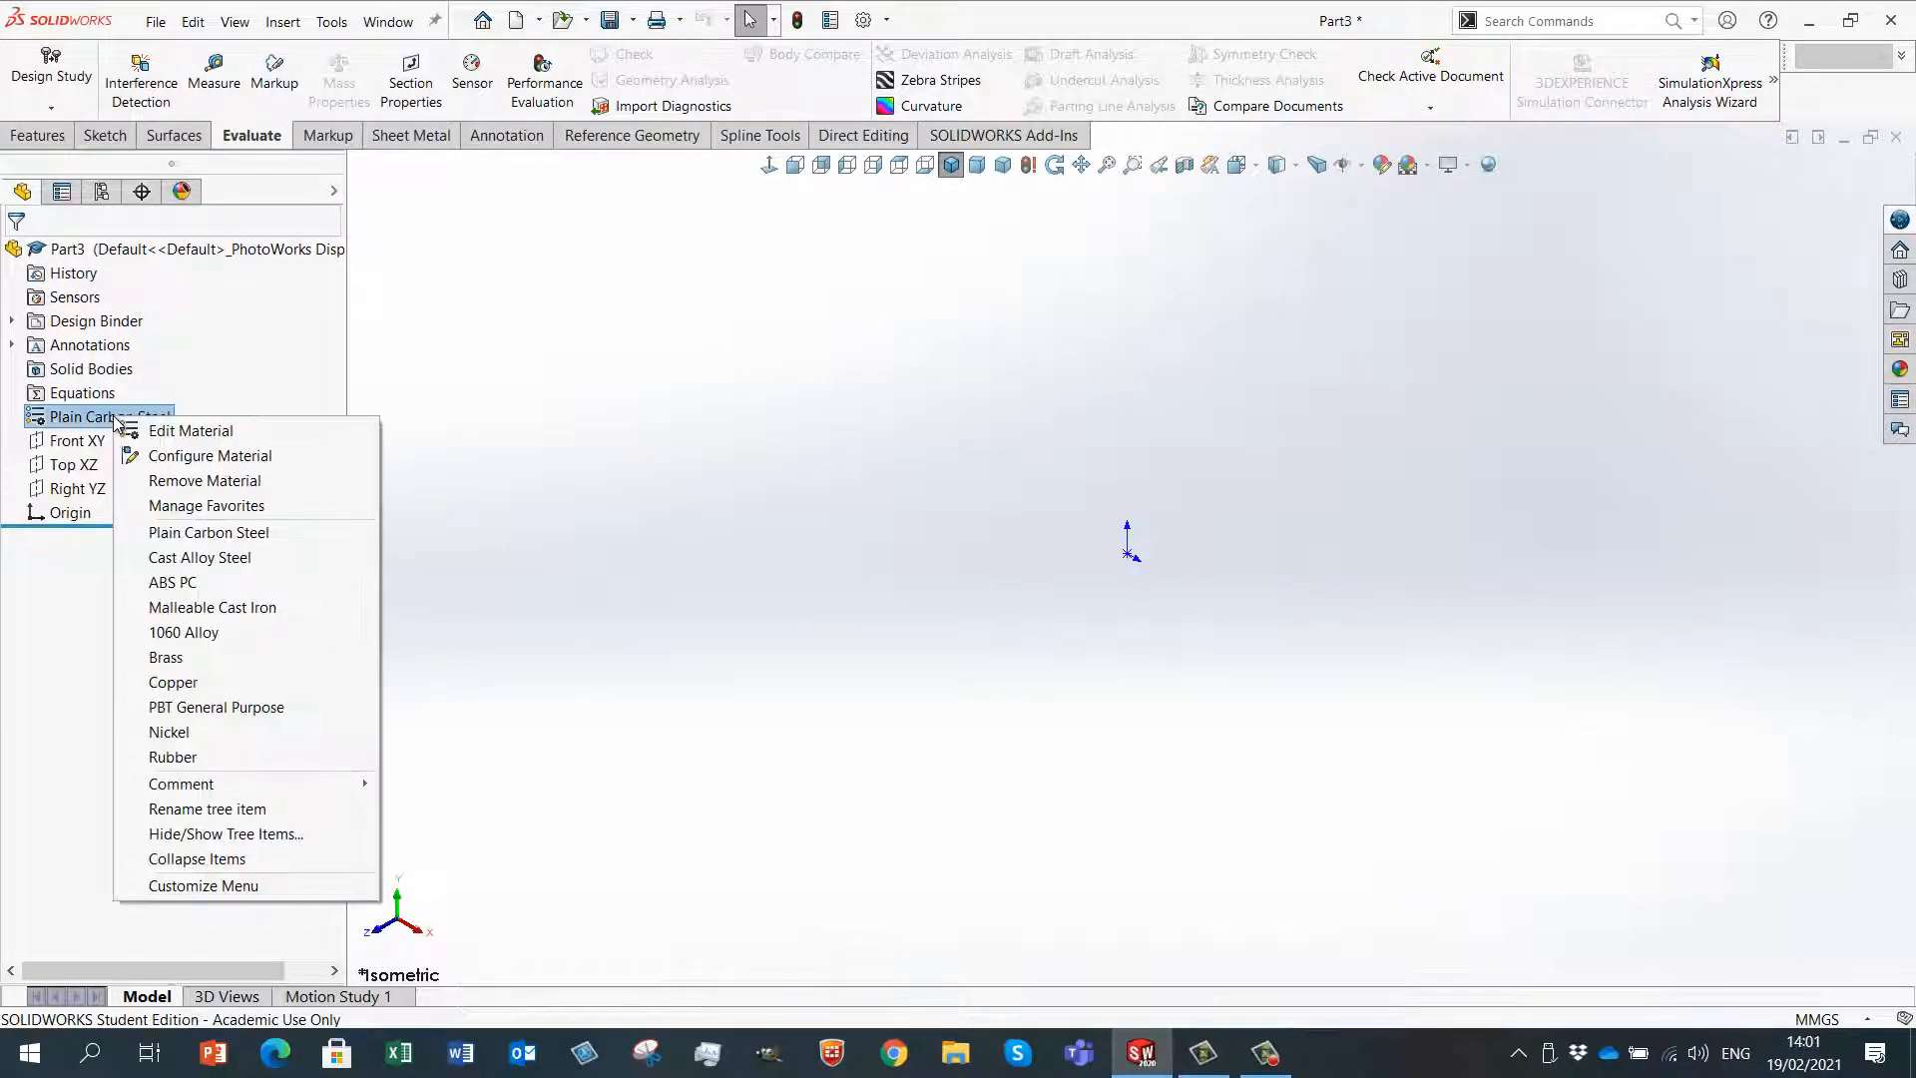
pyautogui.click(190, 632)
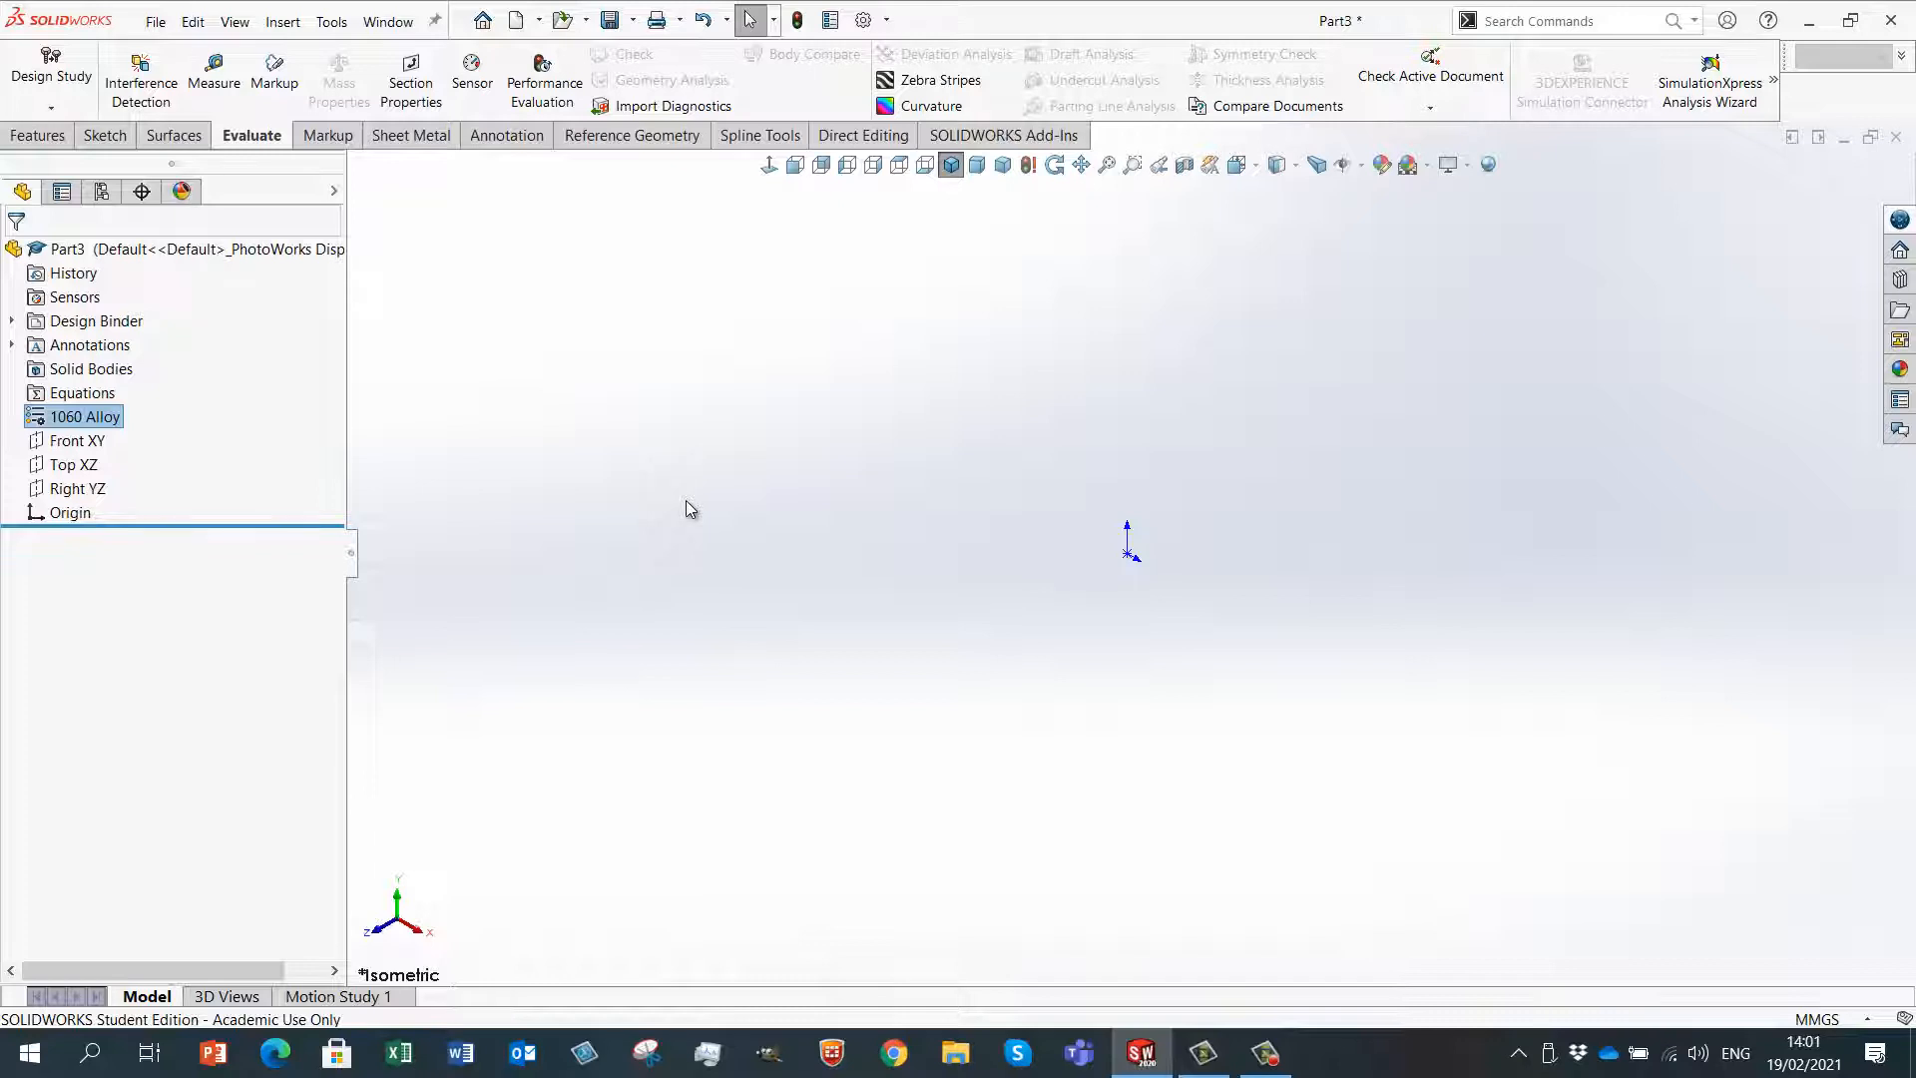
# - Start a sketch on the Front XY plane and draw a circle of about 37 mm radius centred on the origin
pyautogui.click(62, 442)
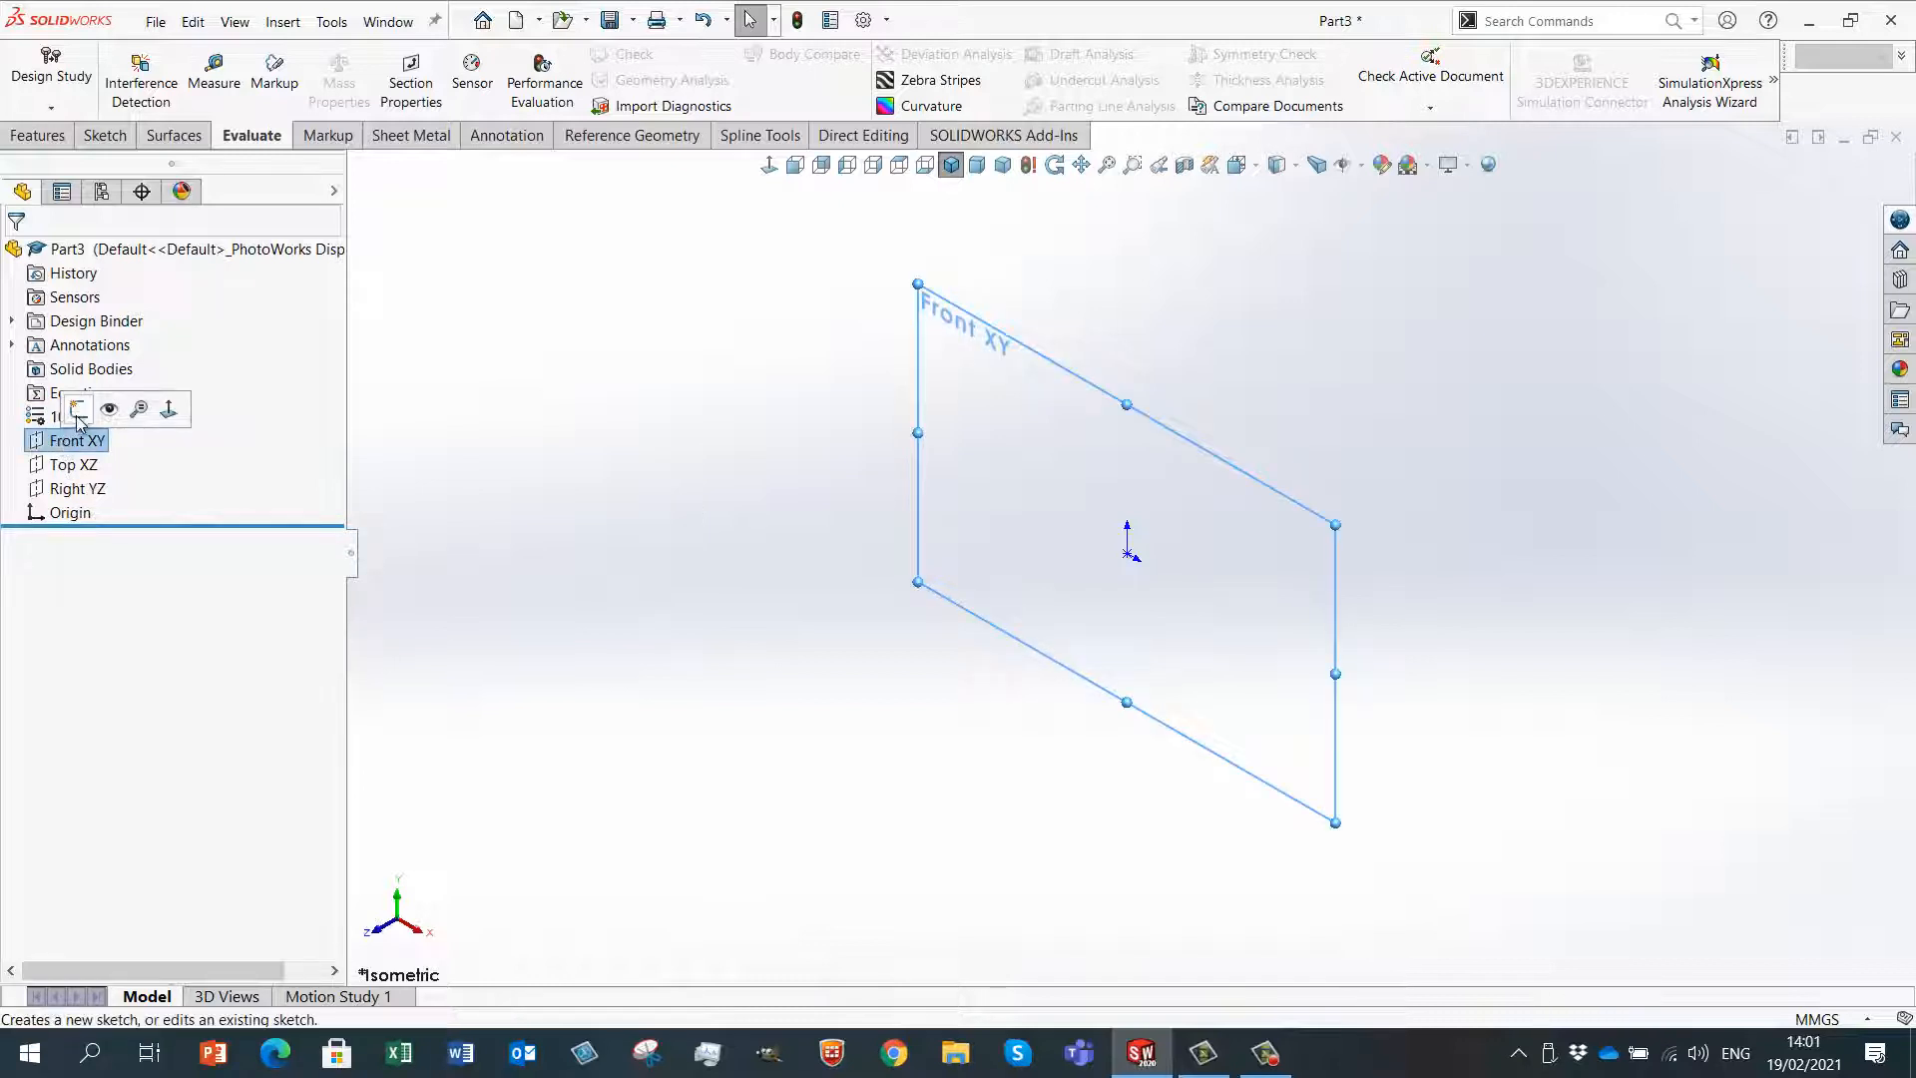
pyautogui.click(79, 413)
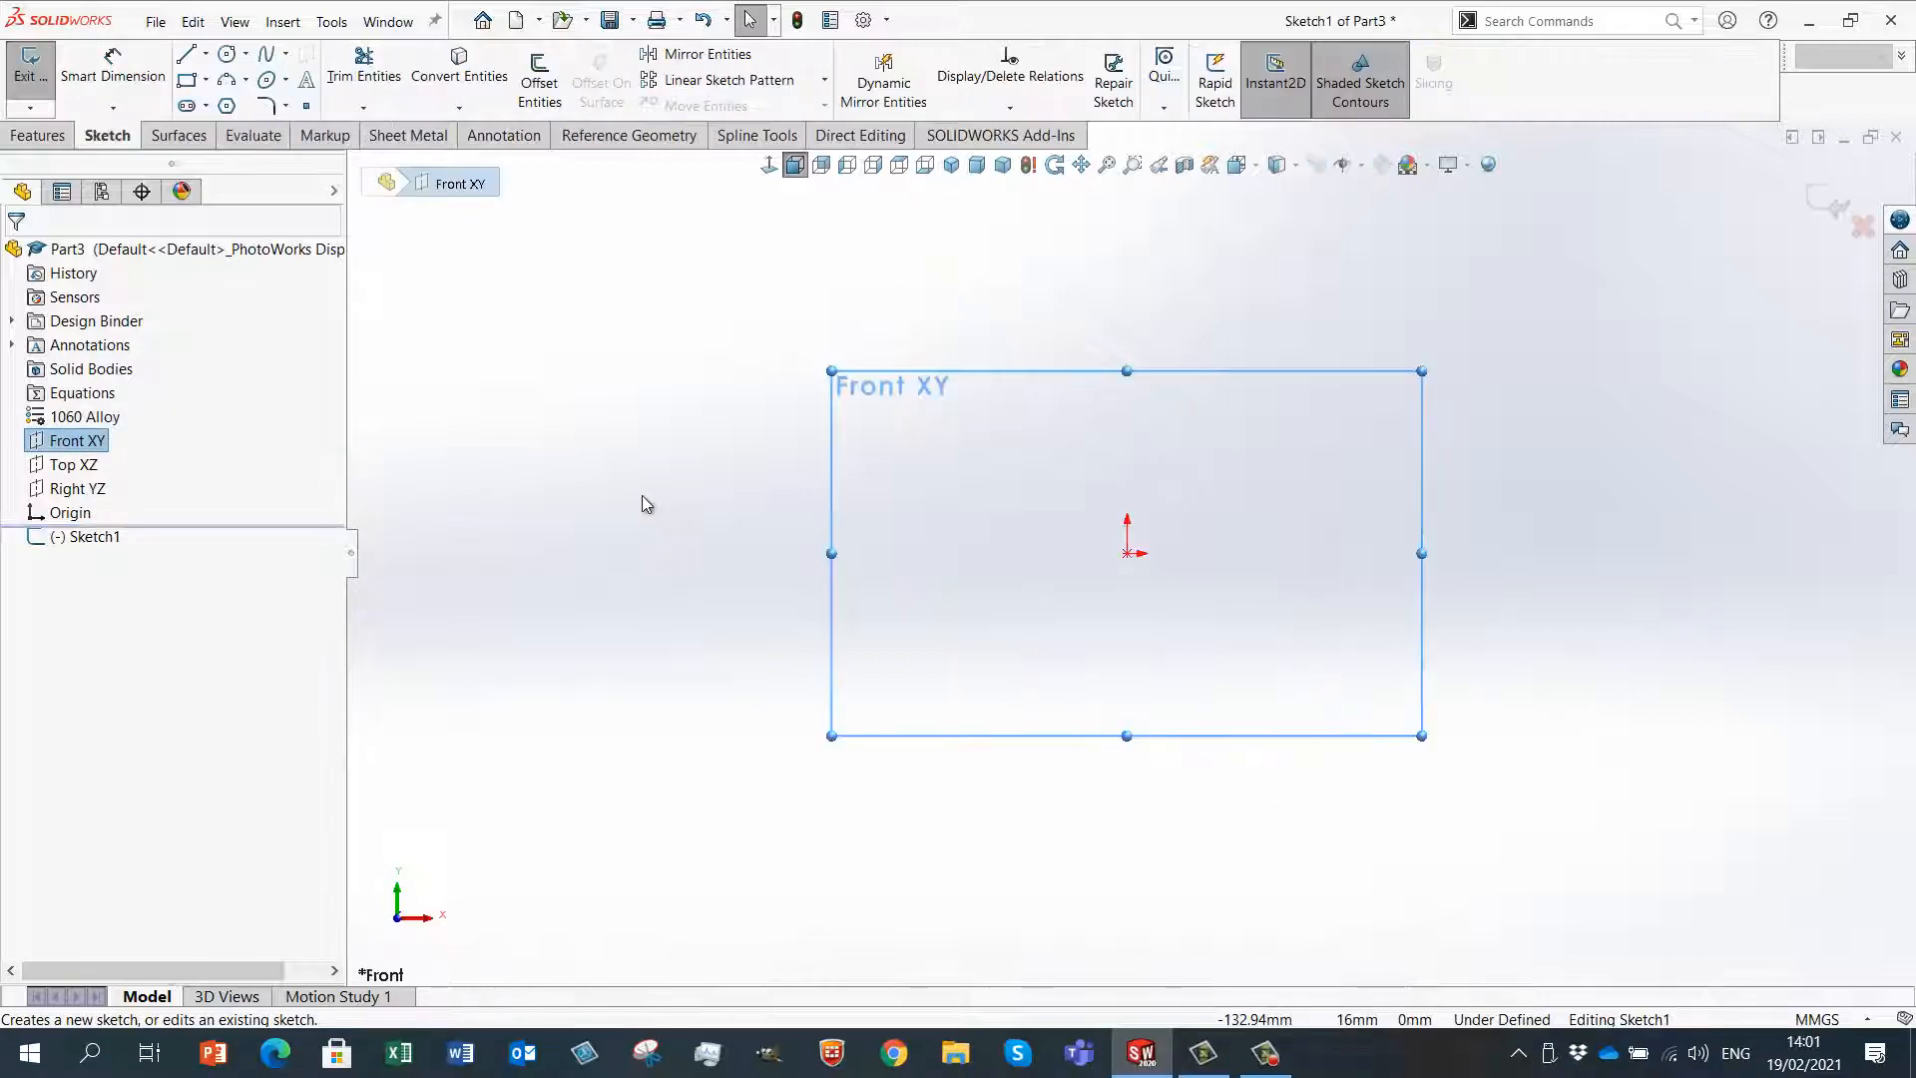
pyautogui.scroll(-1, 1443, 599)
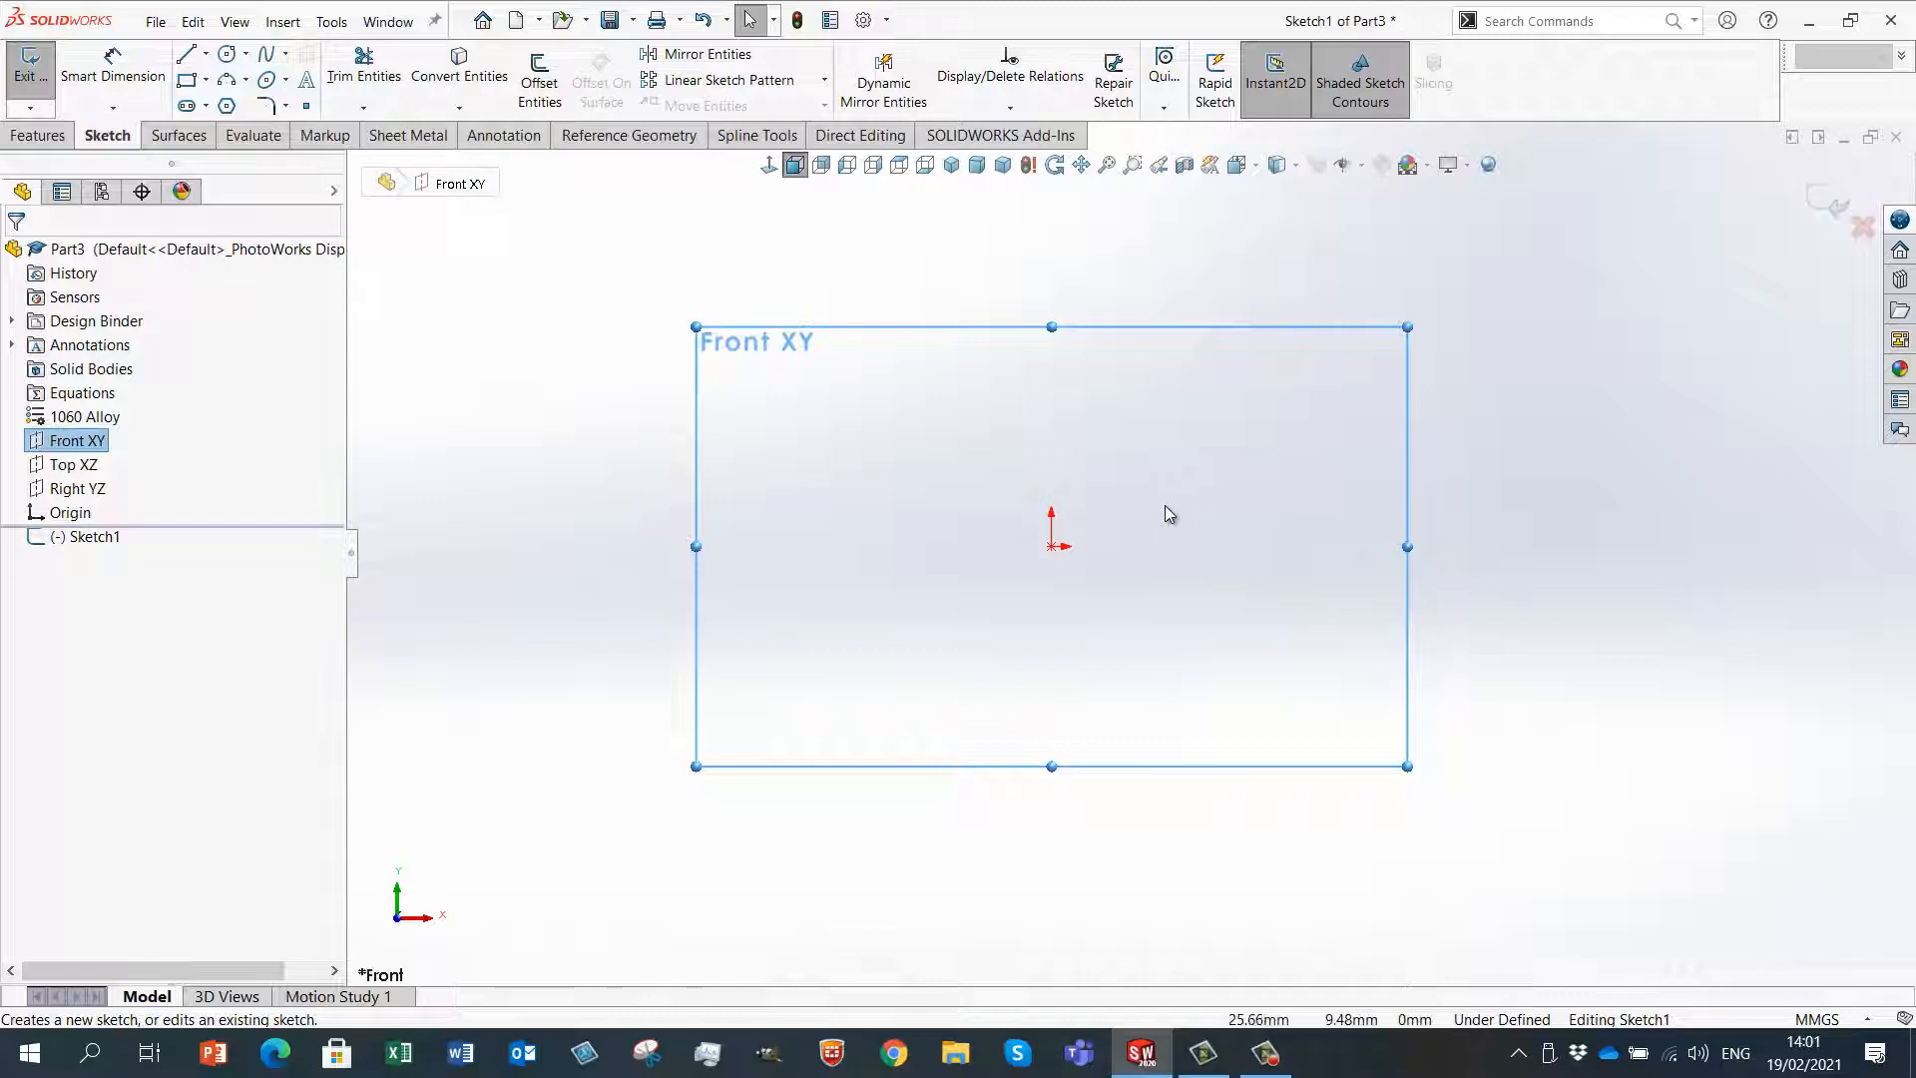
pyautogui.moveTo(1166, 505); pyautogui.dragTo(1182, 514, button='right')
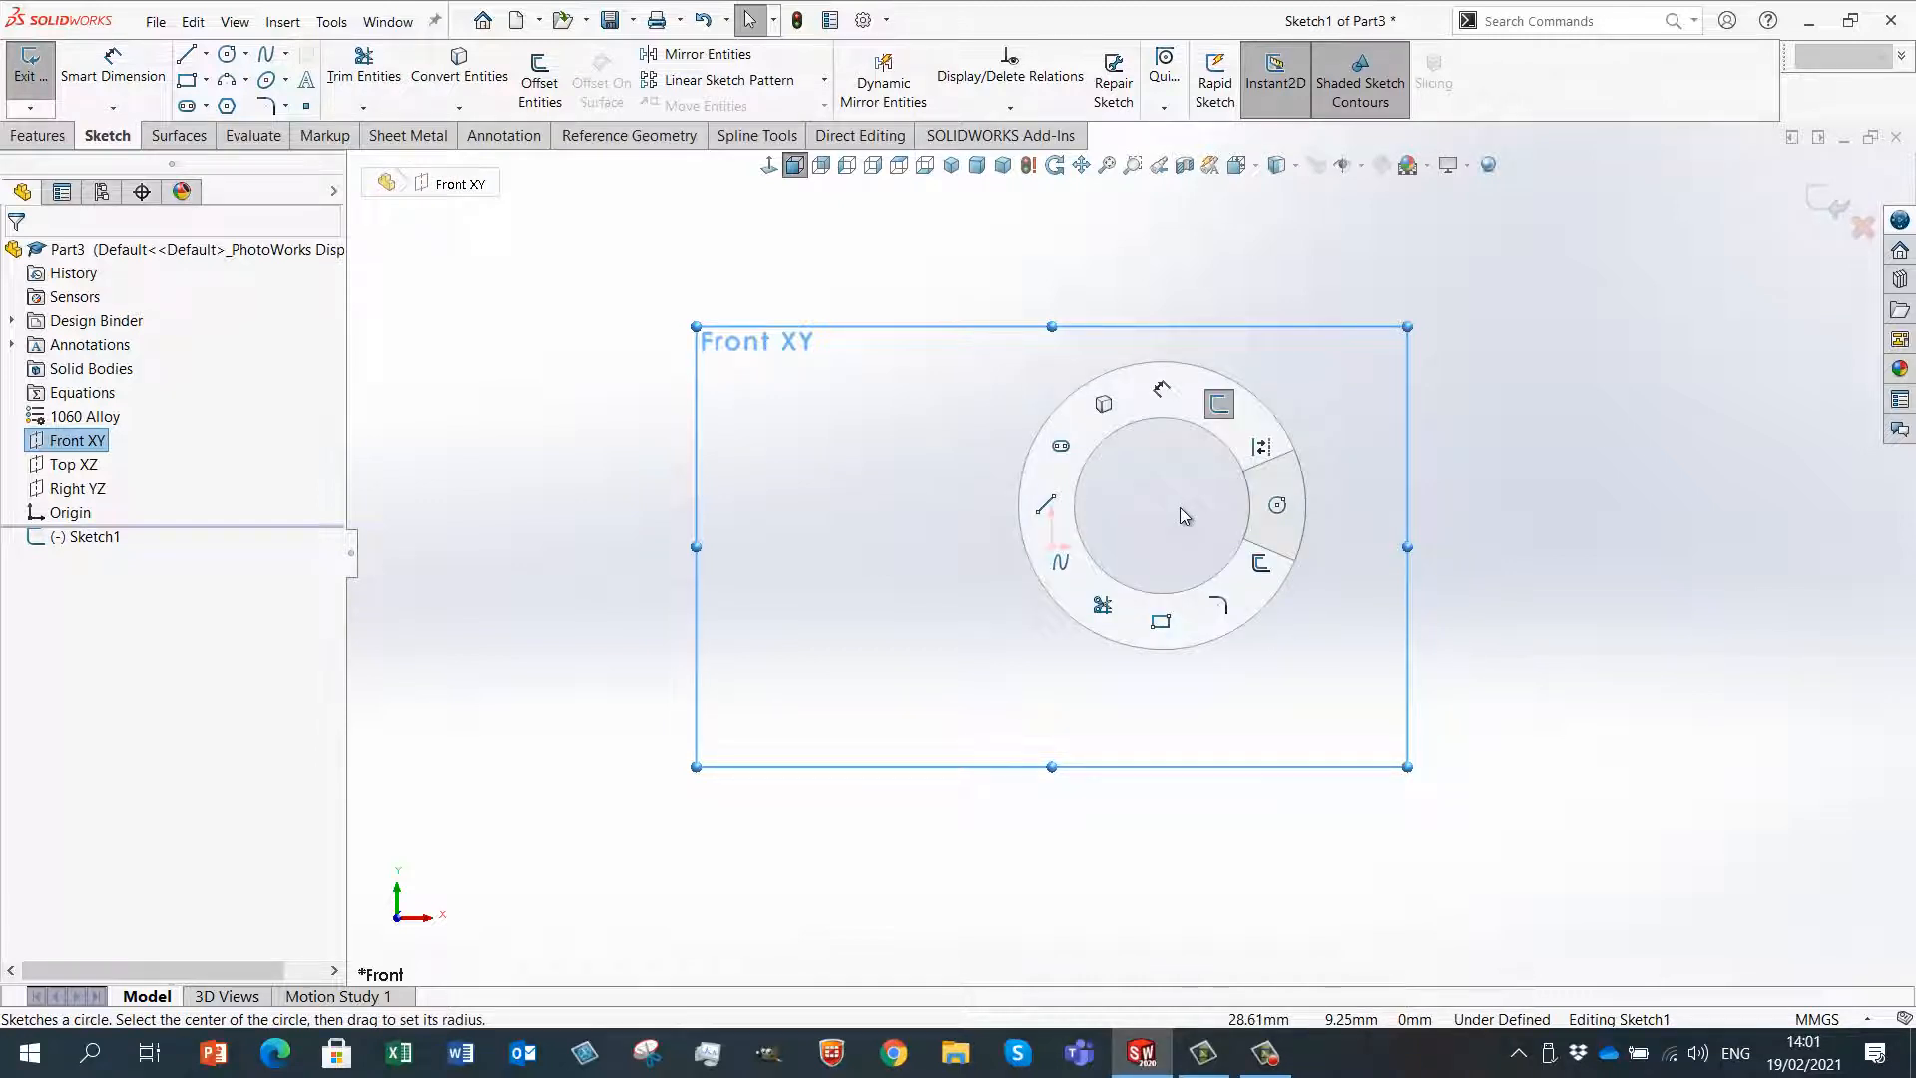
pyautogui.moveTo(1182, 514); pyautogui.dragTo(1304, 539, button='right')
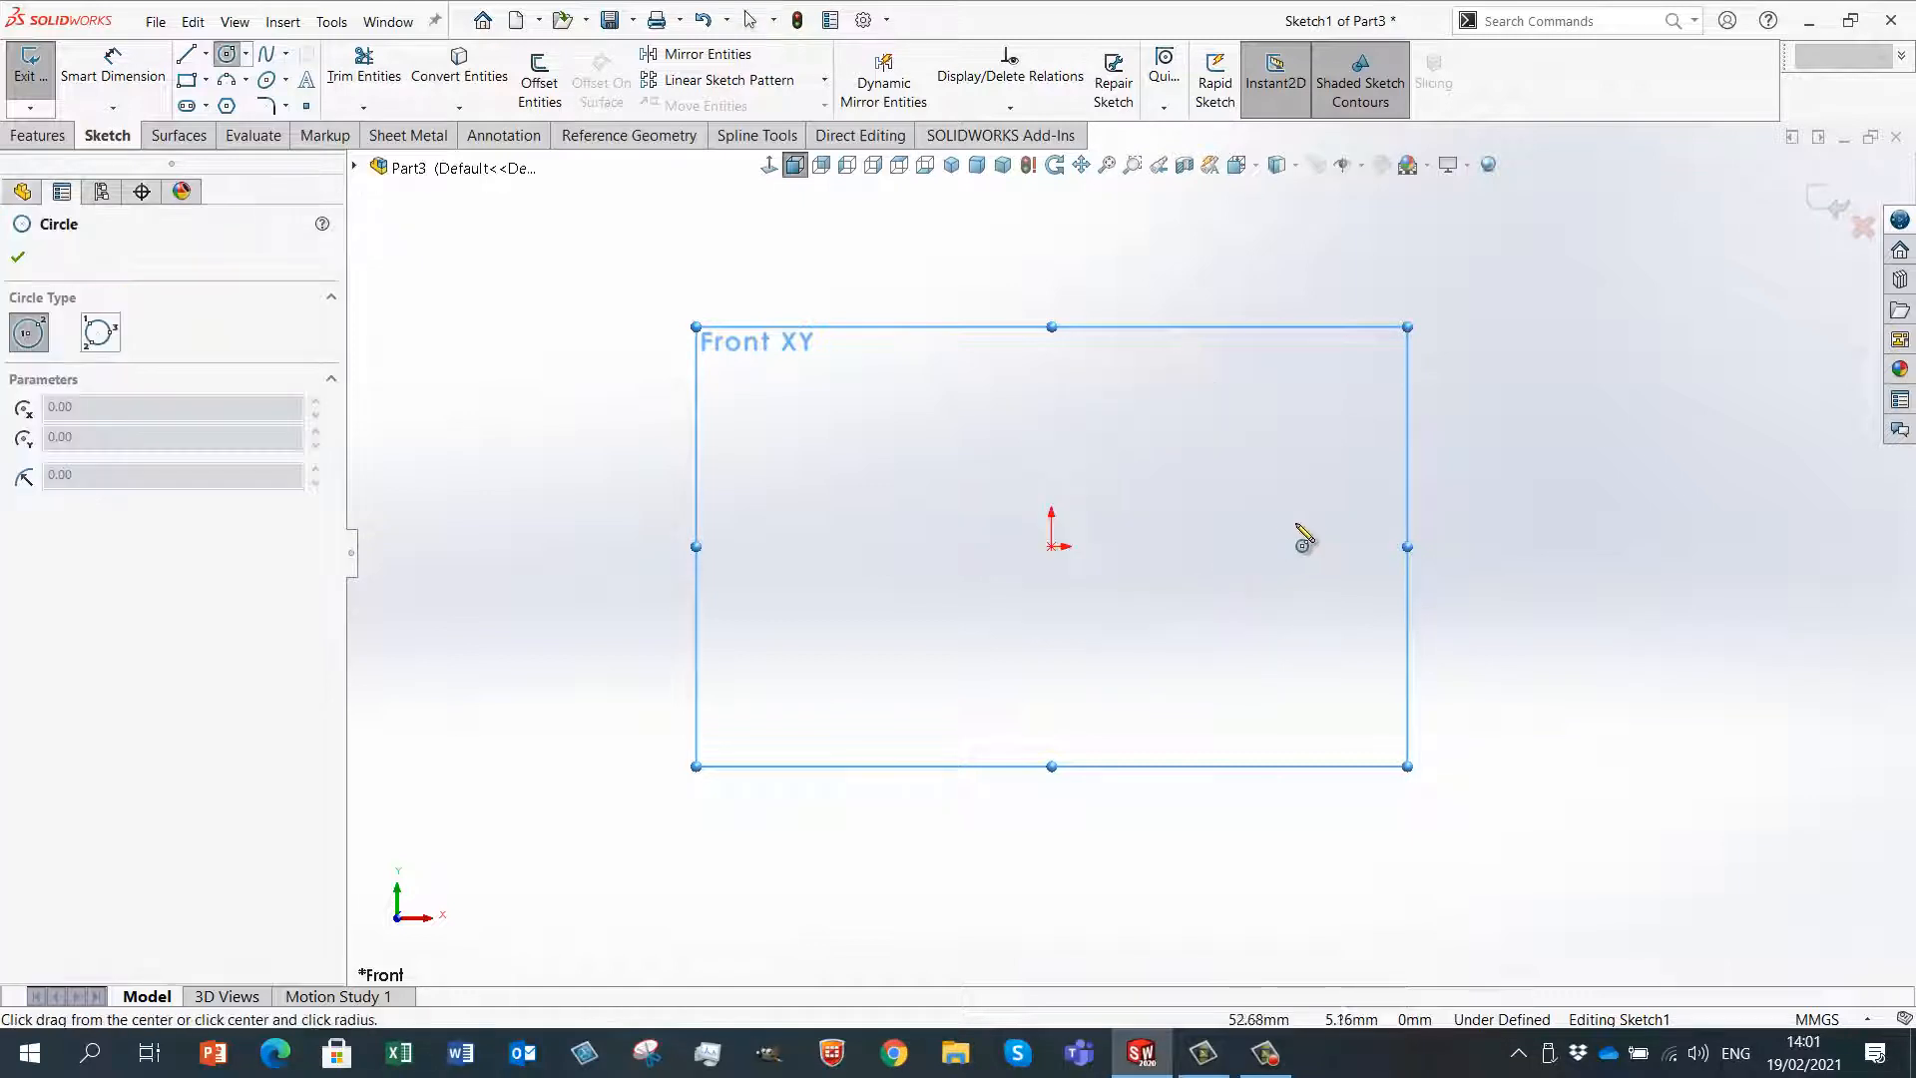
pyautogui.moveTo(1053, 549); pyautogui.dragTo(1237, 540)
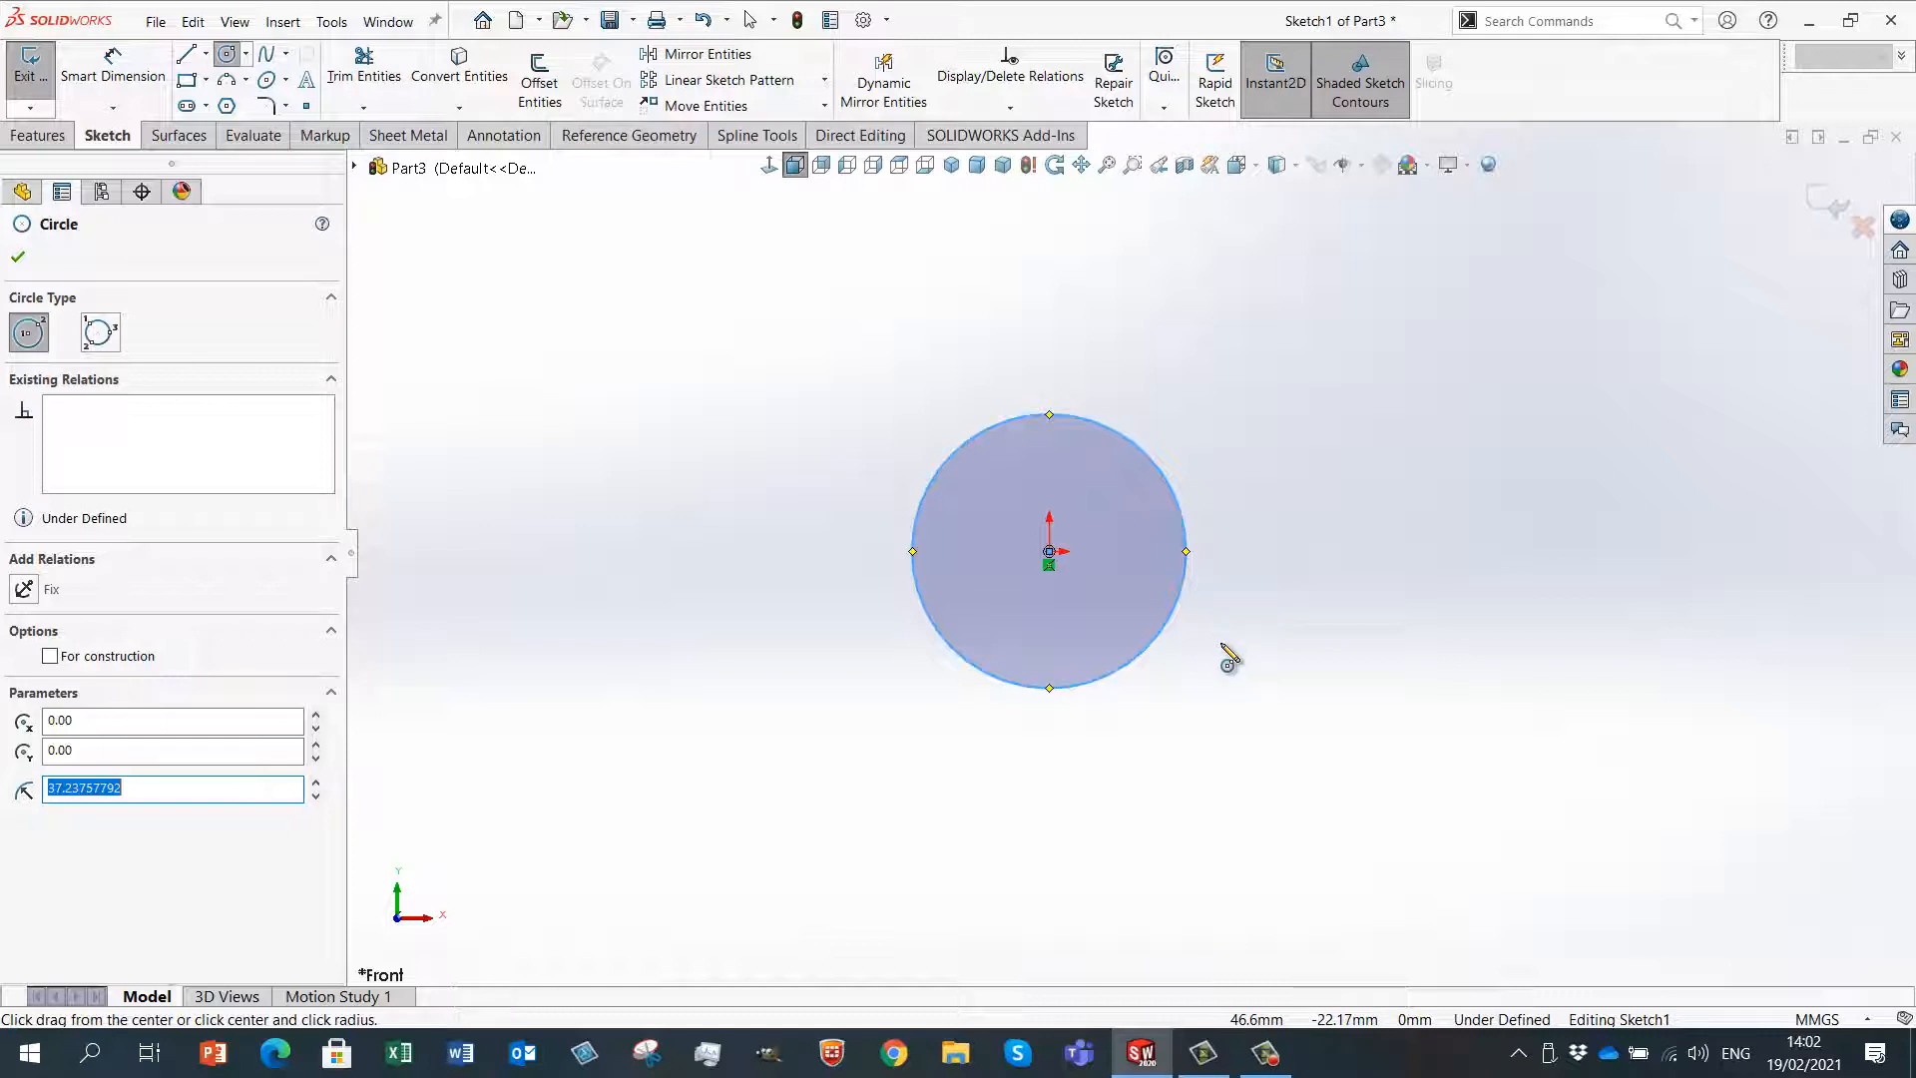
pyautogui.press('Escape')
# - Sketch a connected chain from the circle: short chord, vertical line up, 180° tangent arc of about 14 mm radius, and vertical line about 44 mm down
pyautogui.scroll(-2, 1169, 349)
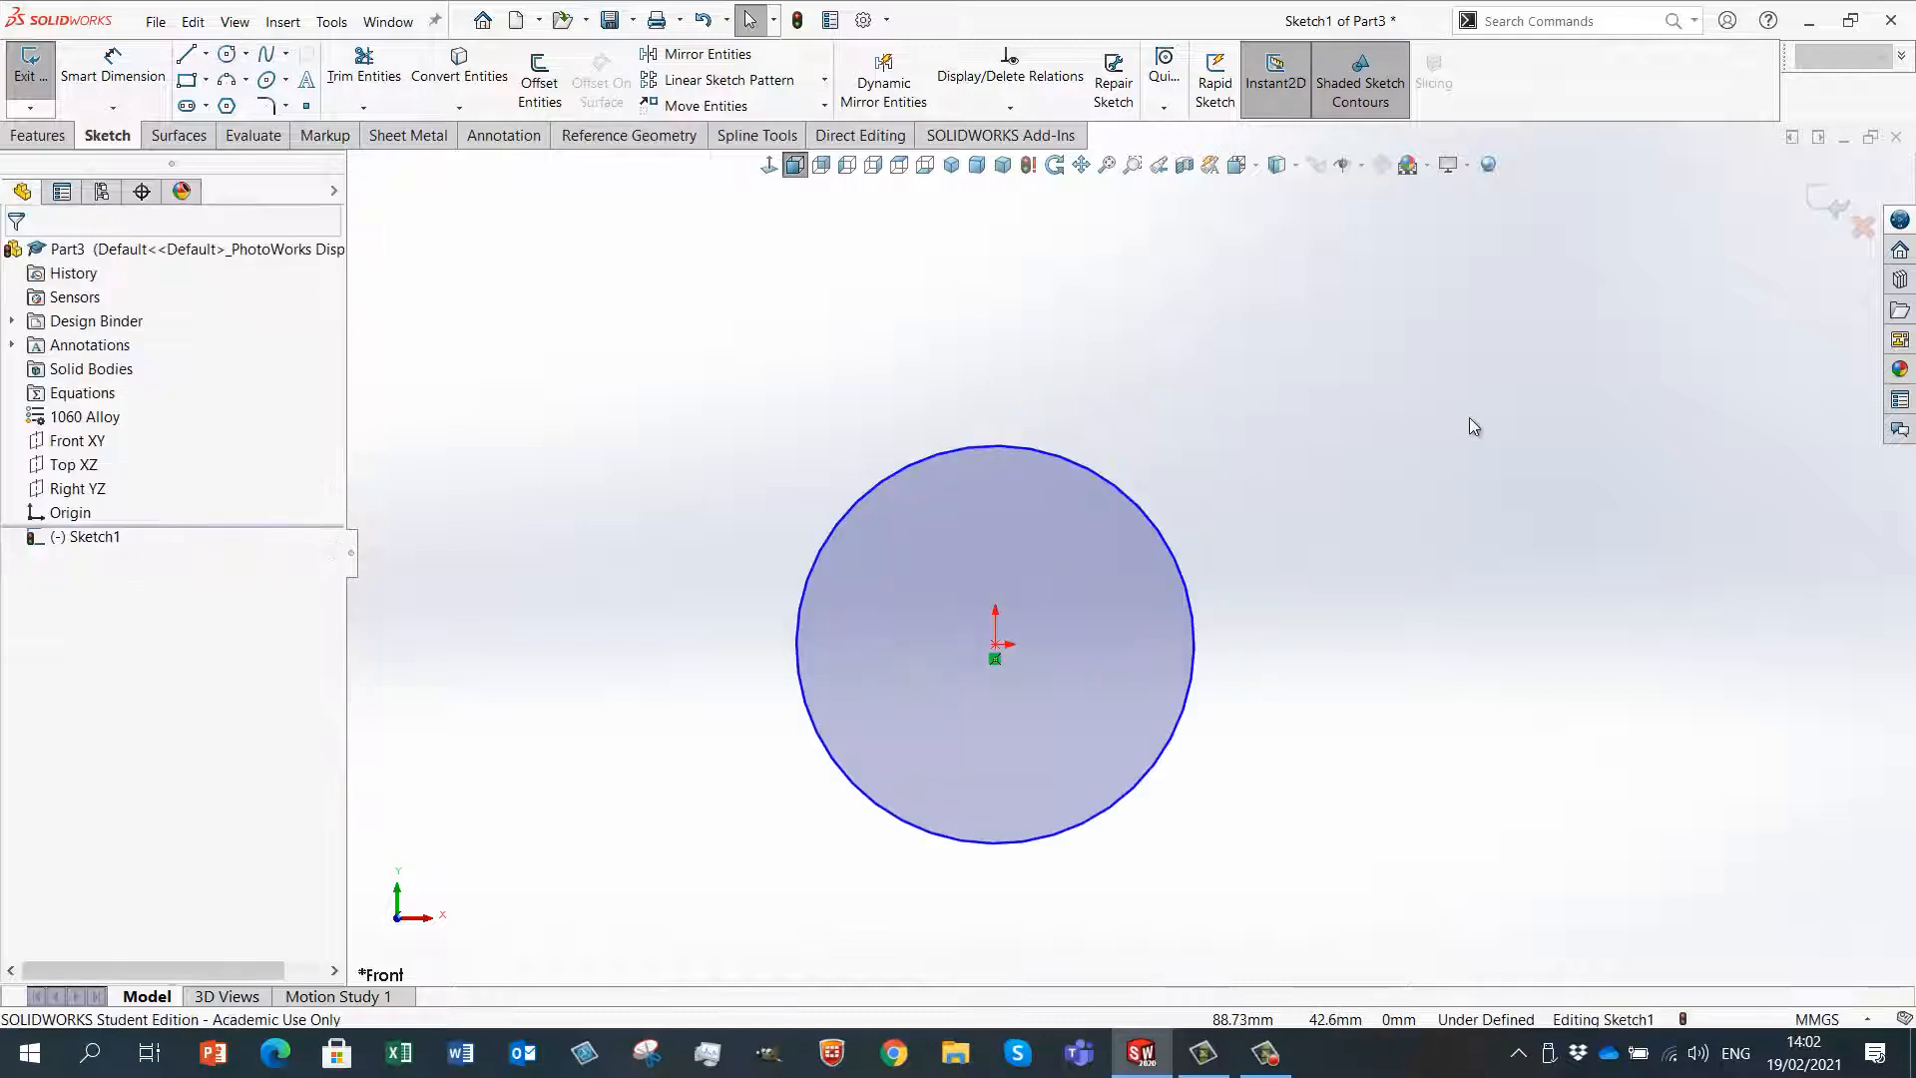
pyautogui.moveTo(1452, 417); pyautogui.dragTo(1402, 416, button='right')
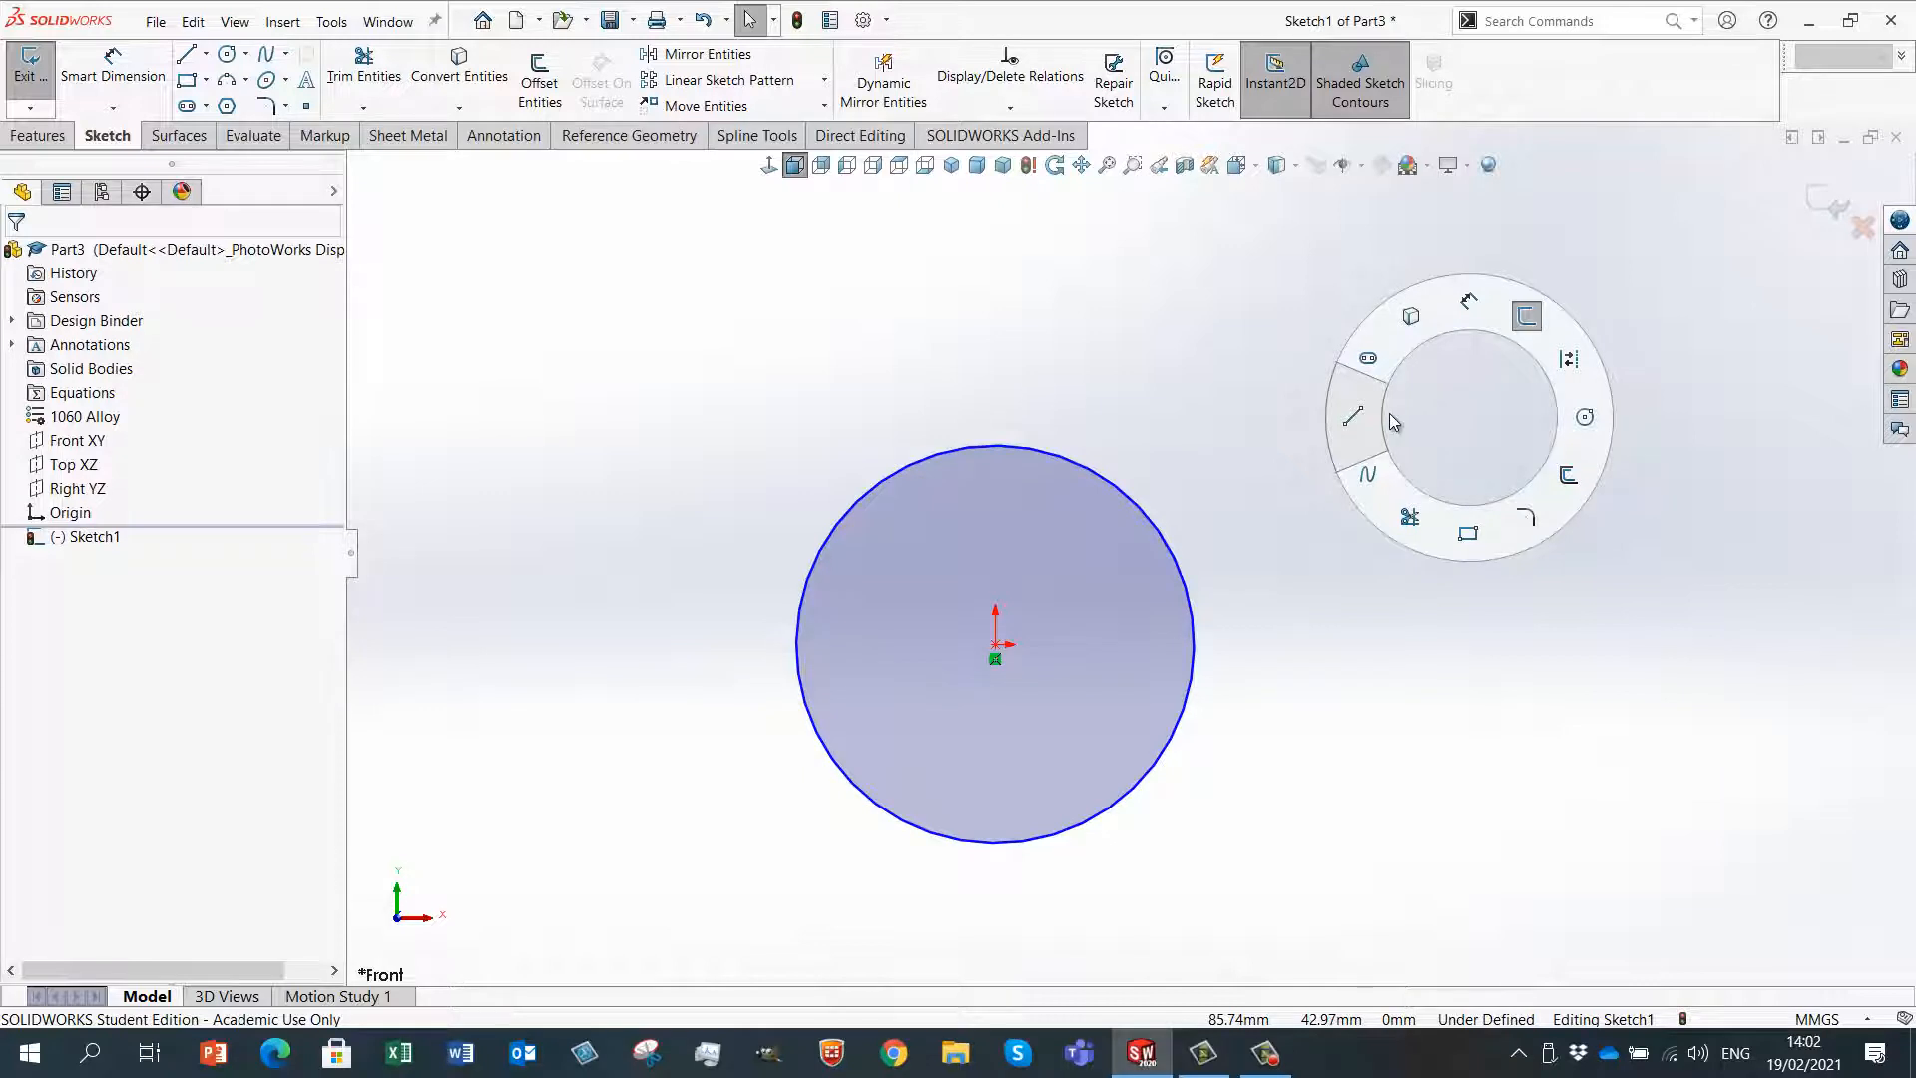
pyautogui.moveTo(1389, 413); pyautogui.dragTo(1389, 413, button='right')
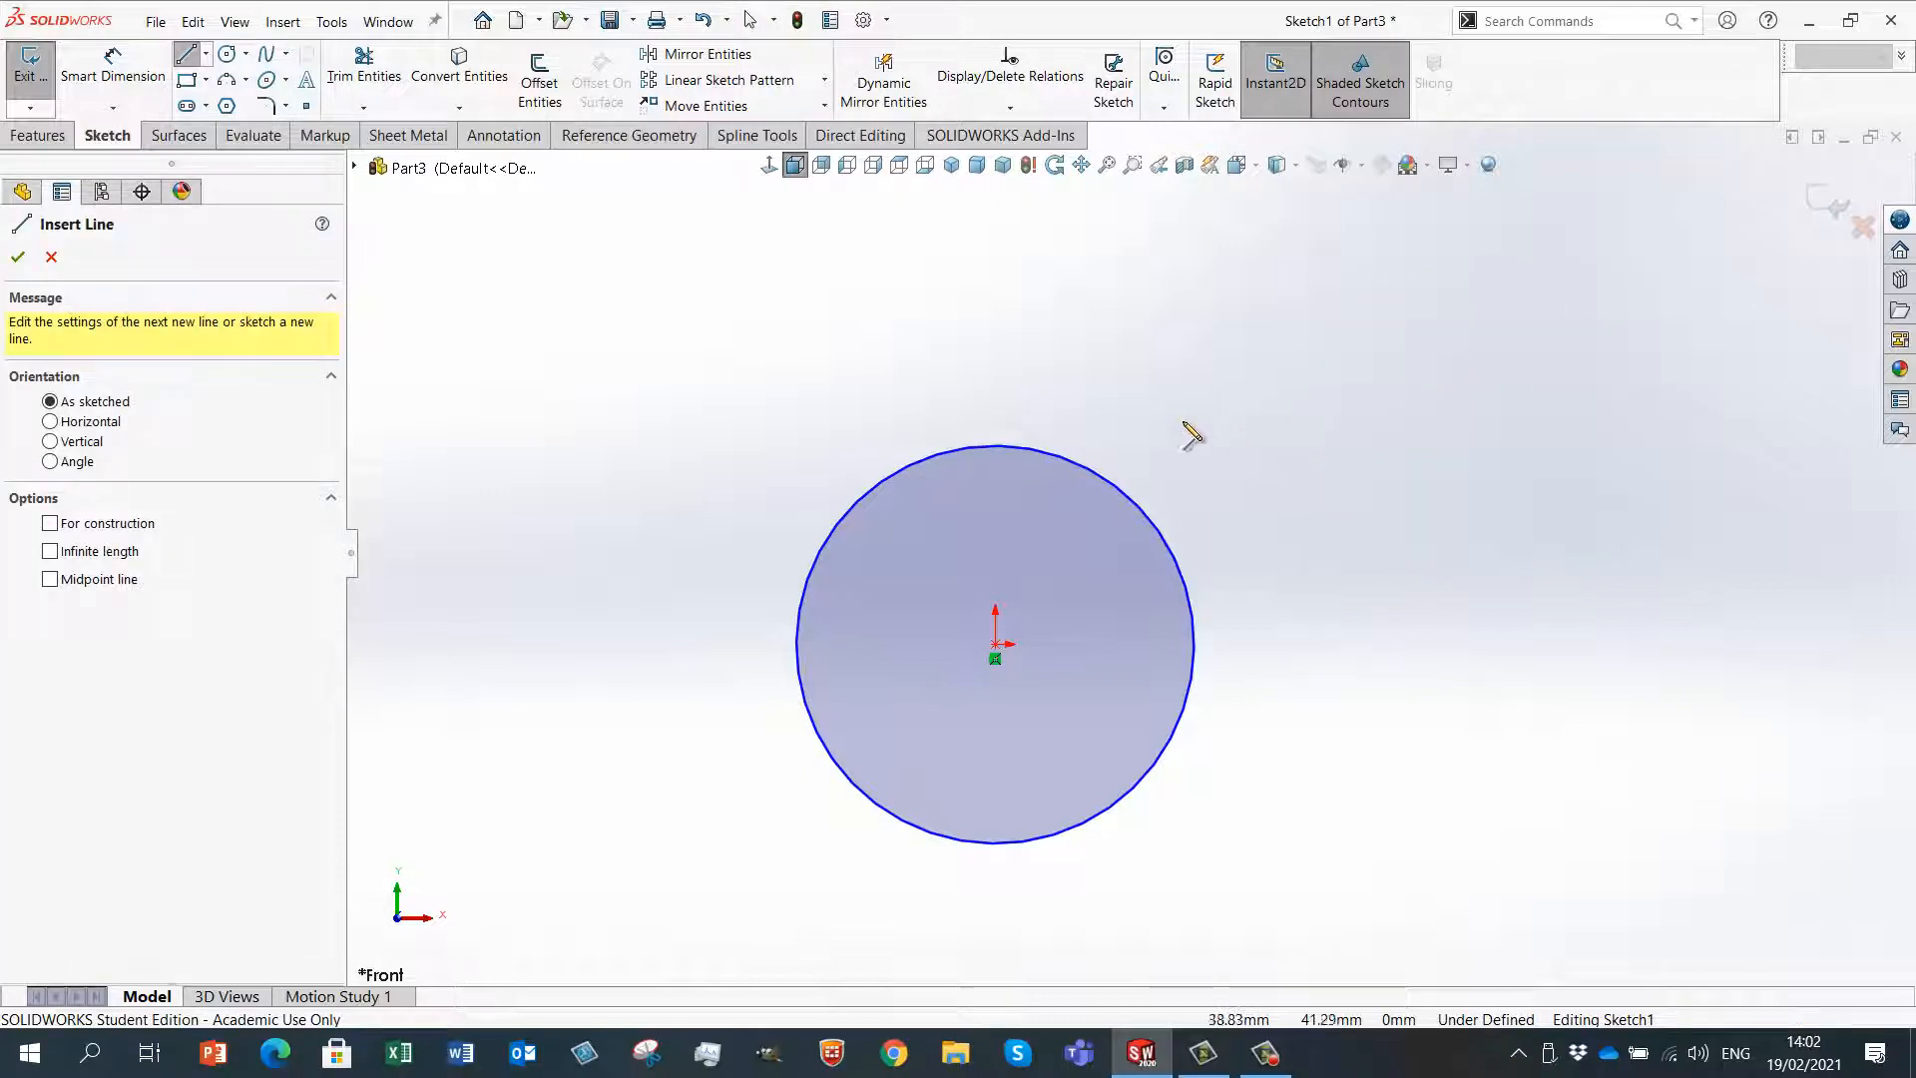
pyautogui.scroll(2, 1142, 462)
pyautogui.scroll(-2, 1135, 519)
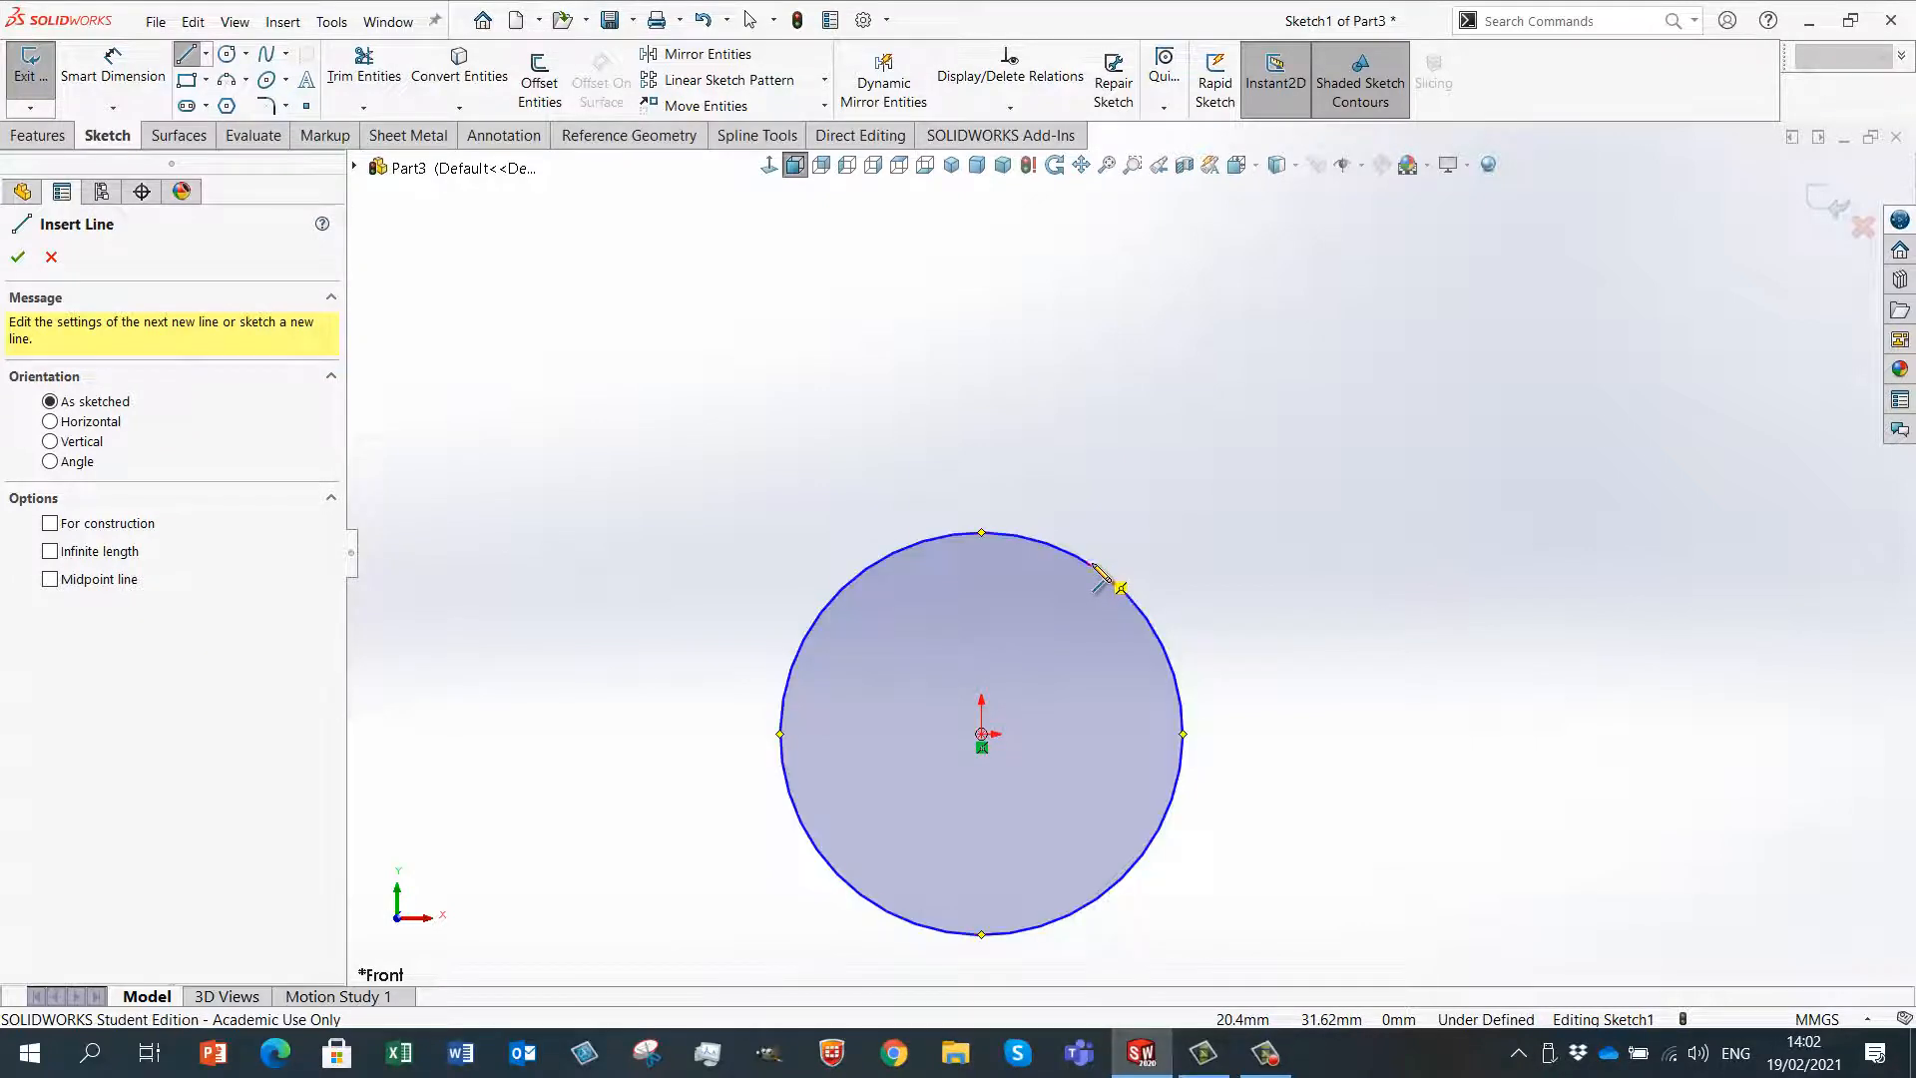
pyautogui.click(1115, 583)
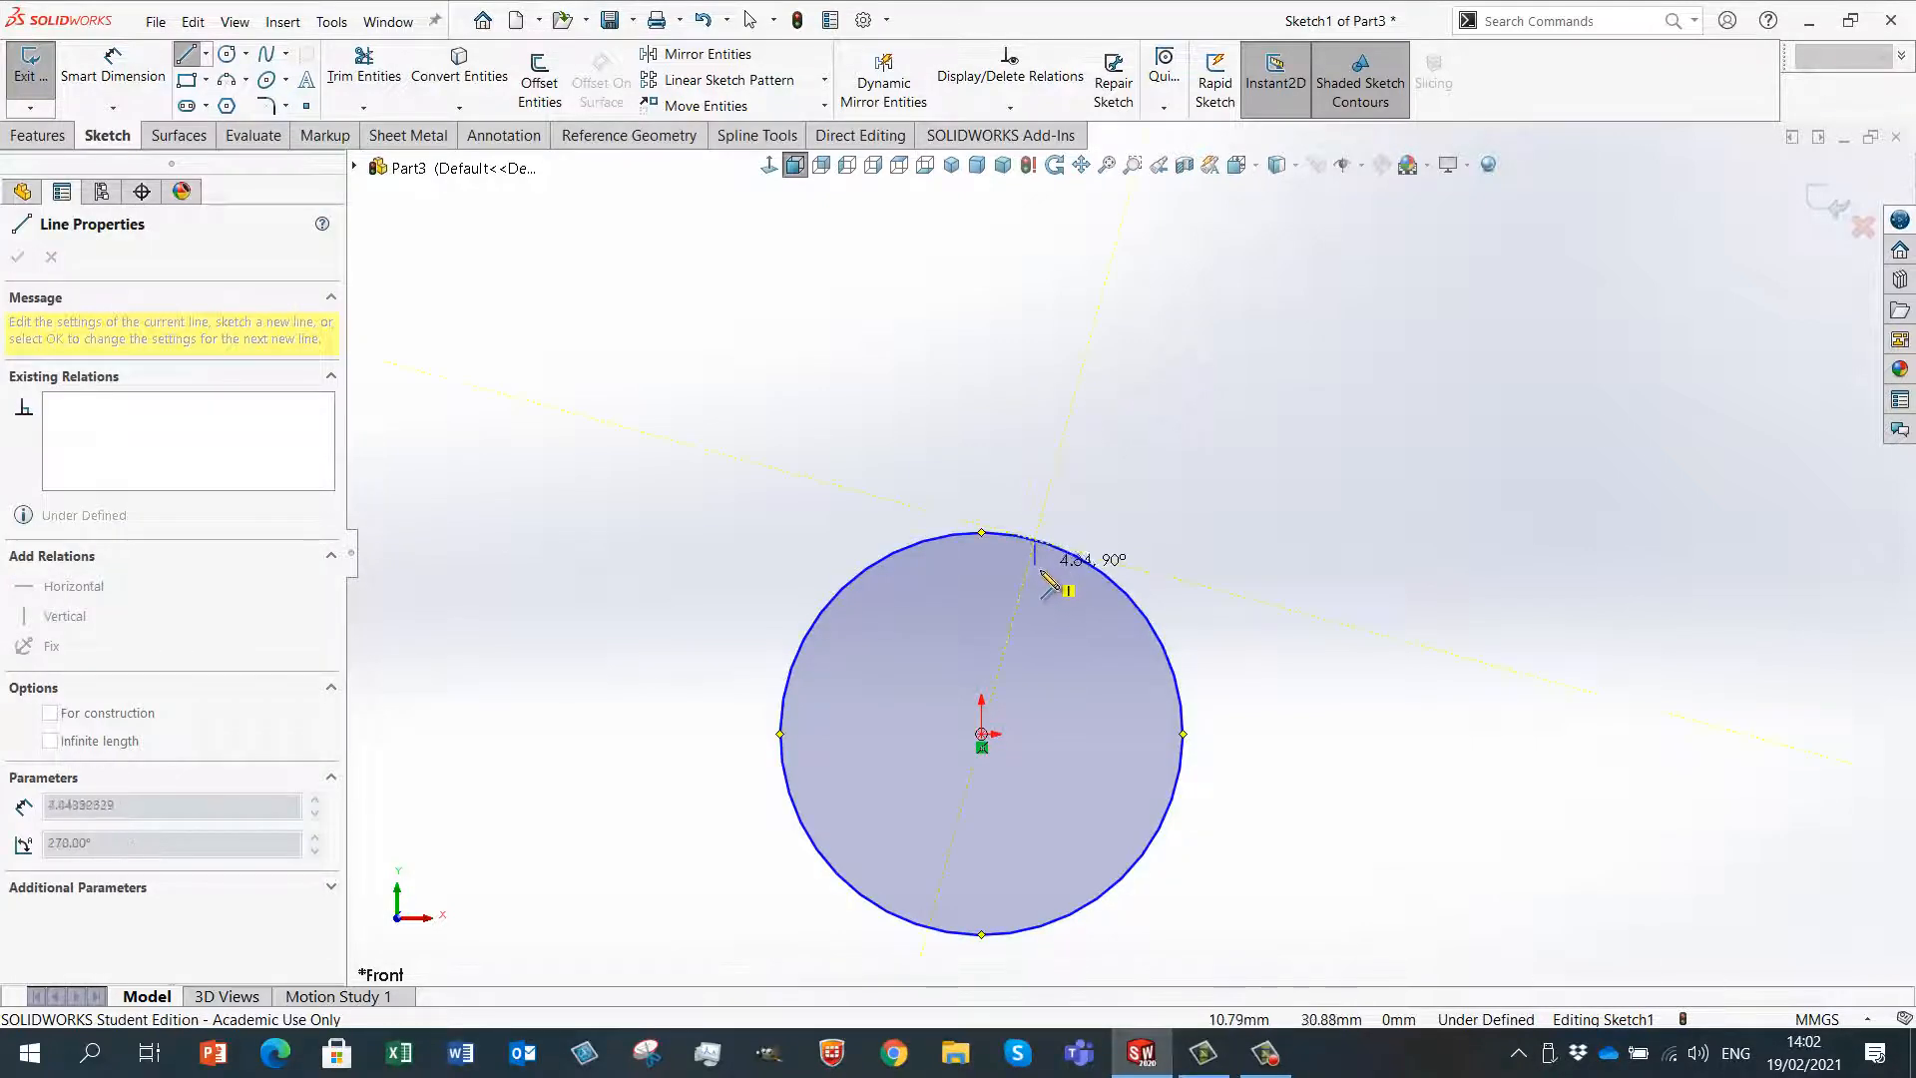
pyautogui.click(1039, 544)
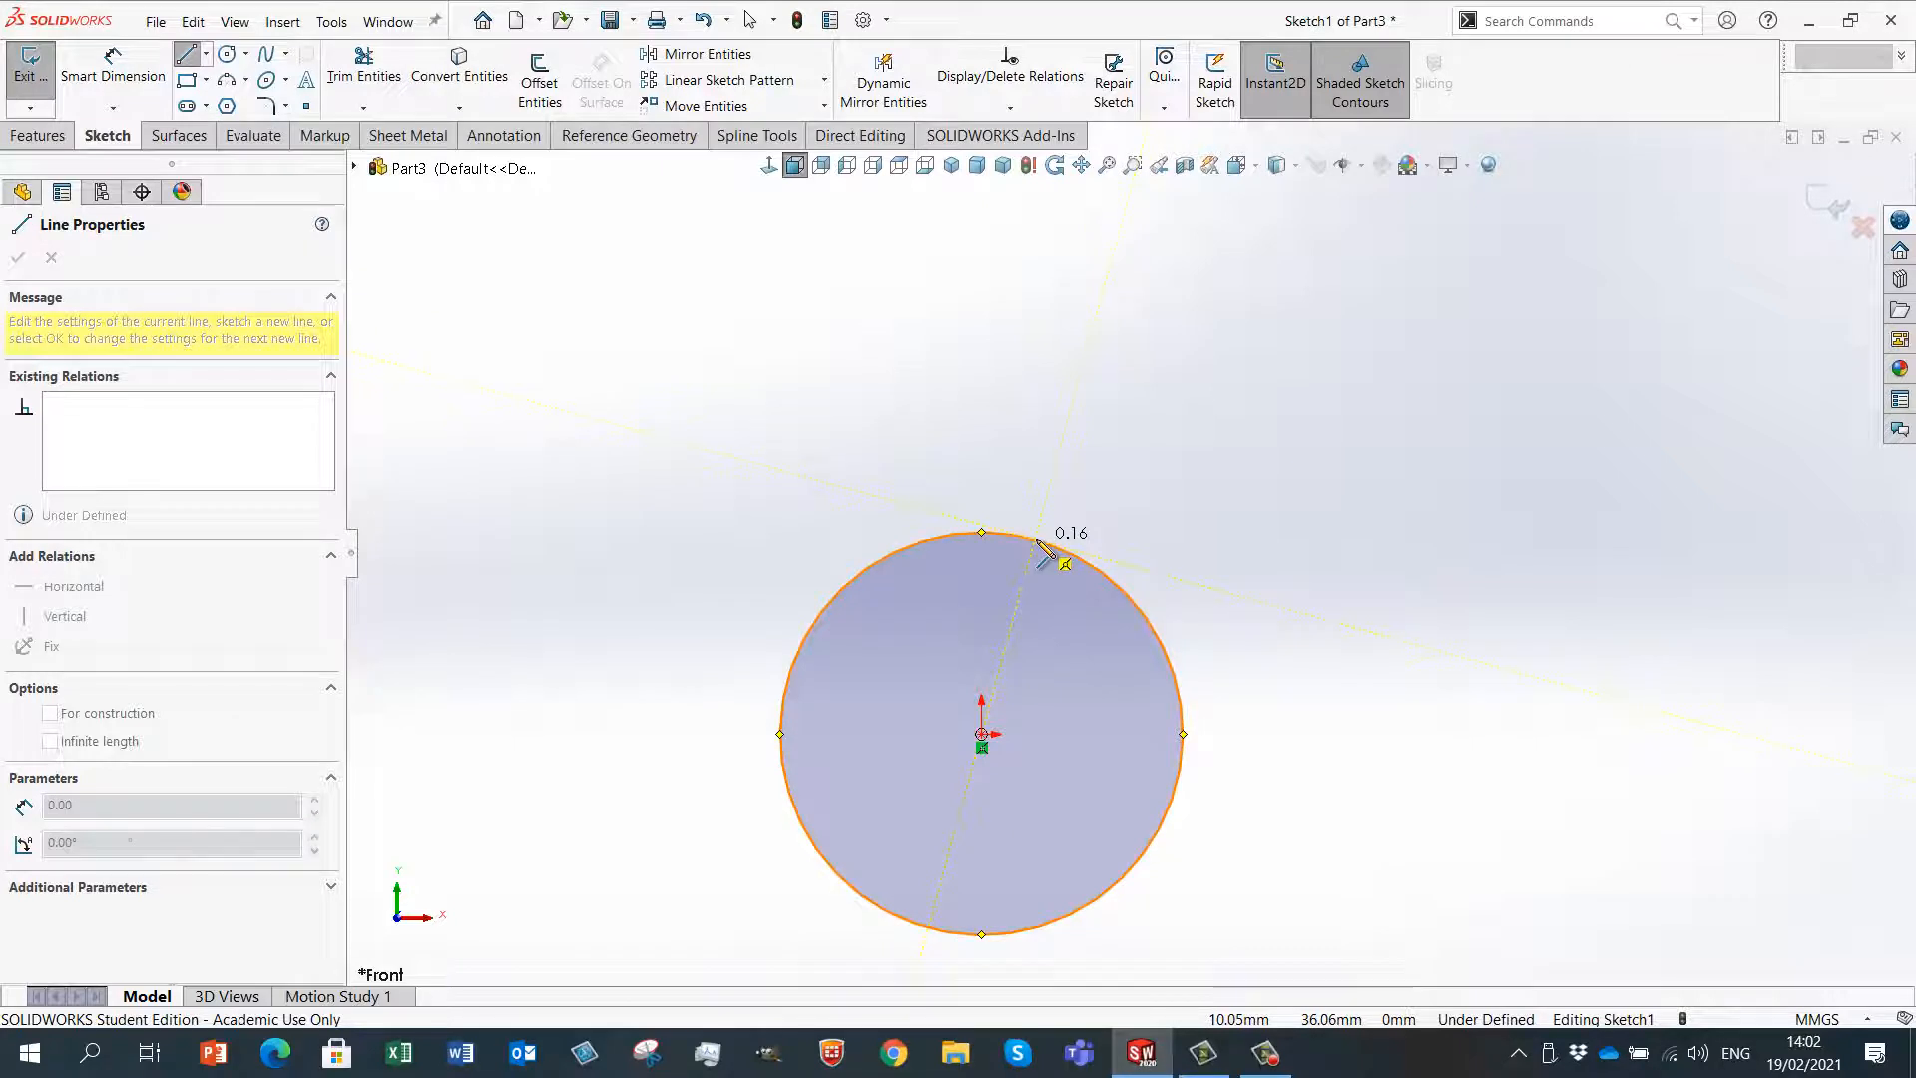
pyautogui.click(1035, 319)
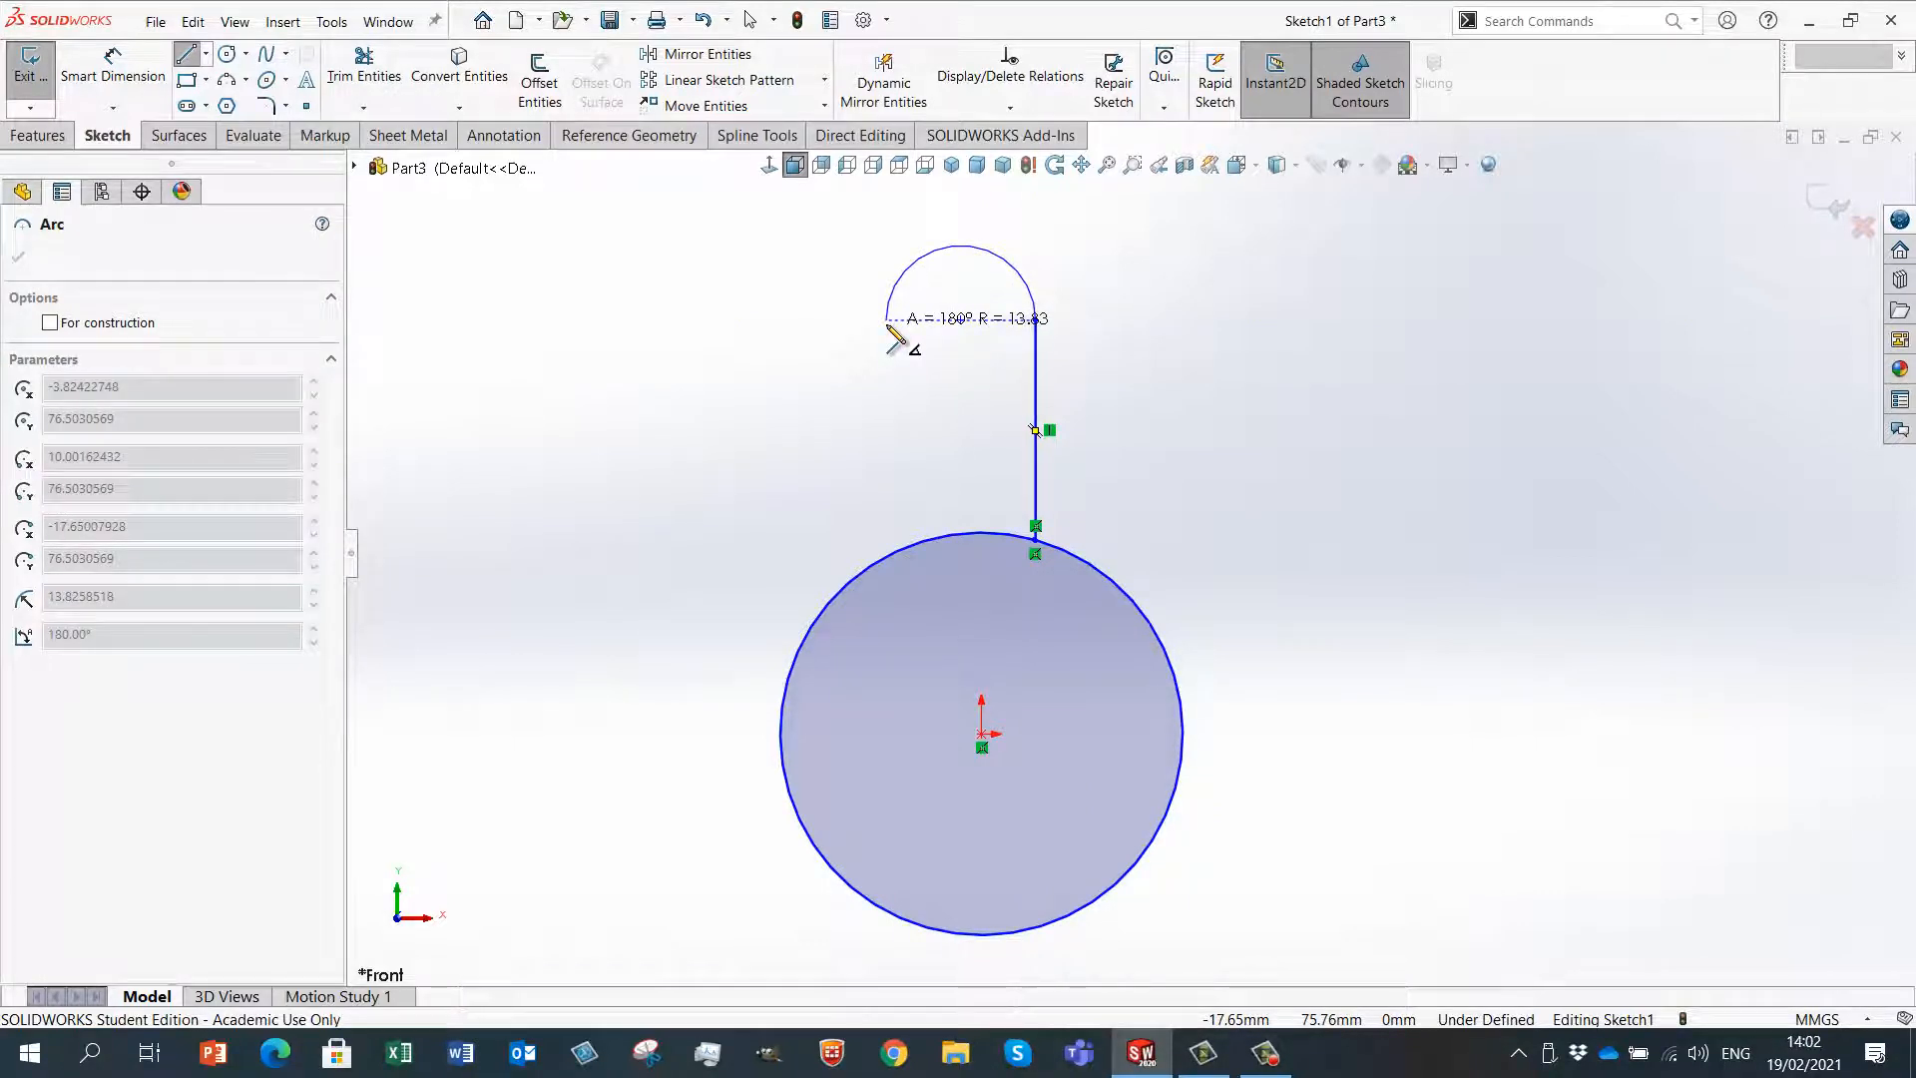
pyautogui.click(887, 320)
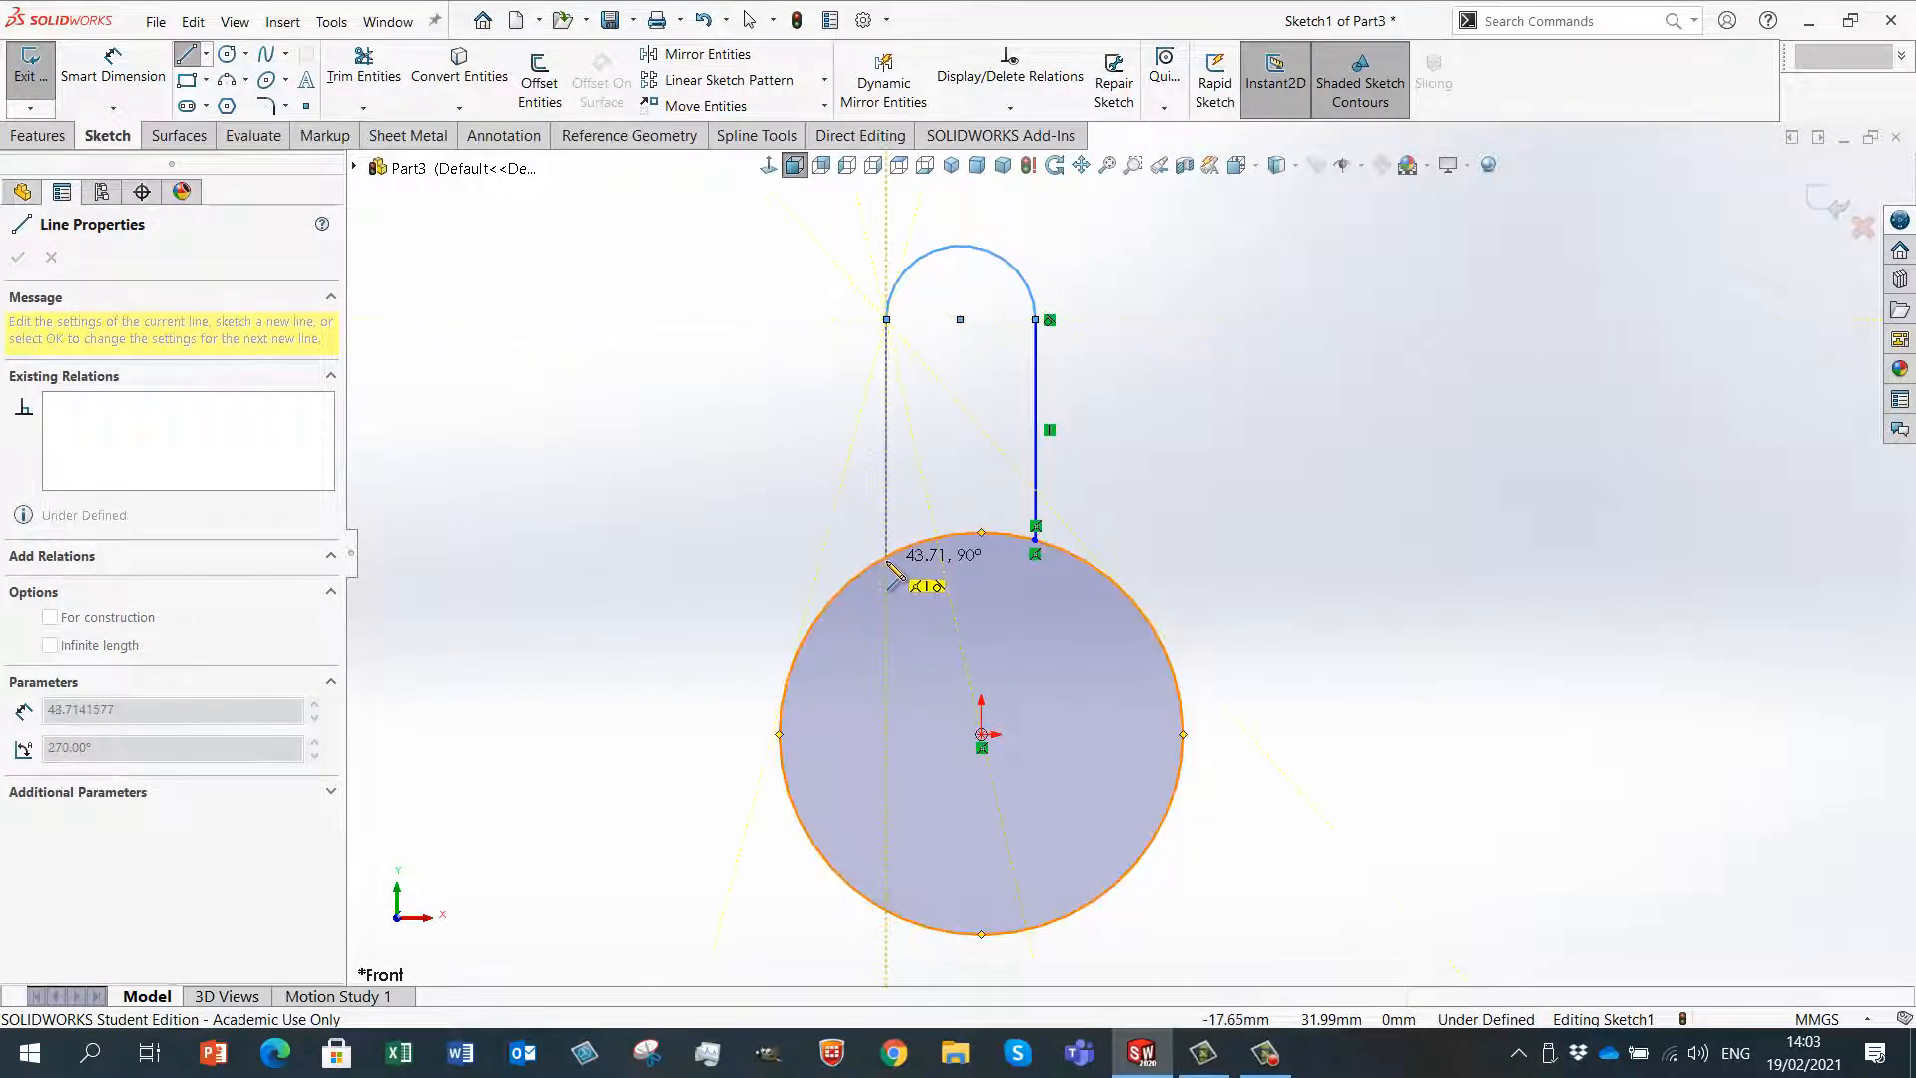
pyautogui.click(887, 557)
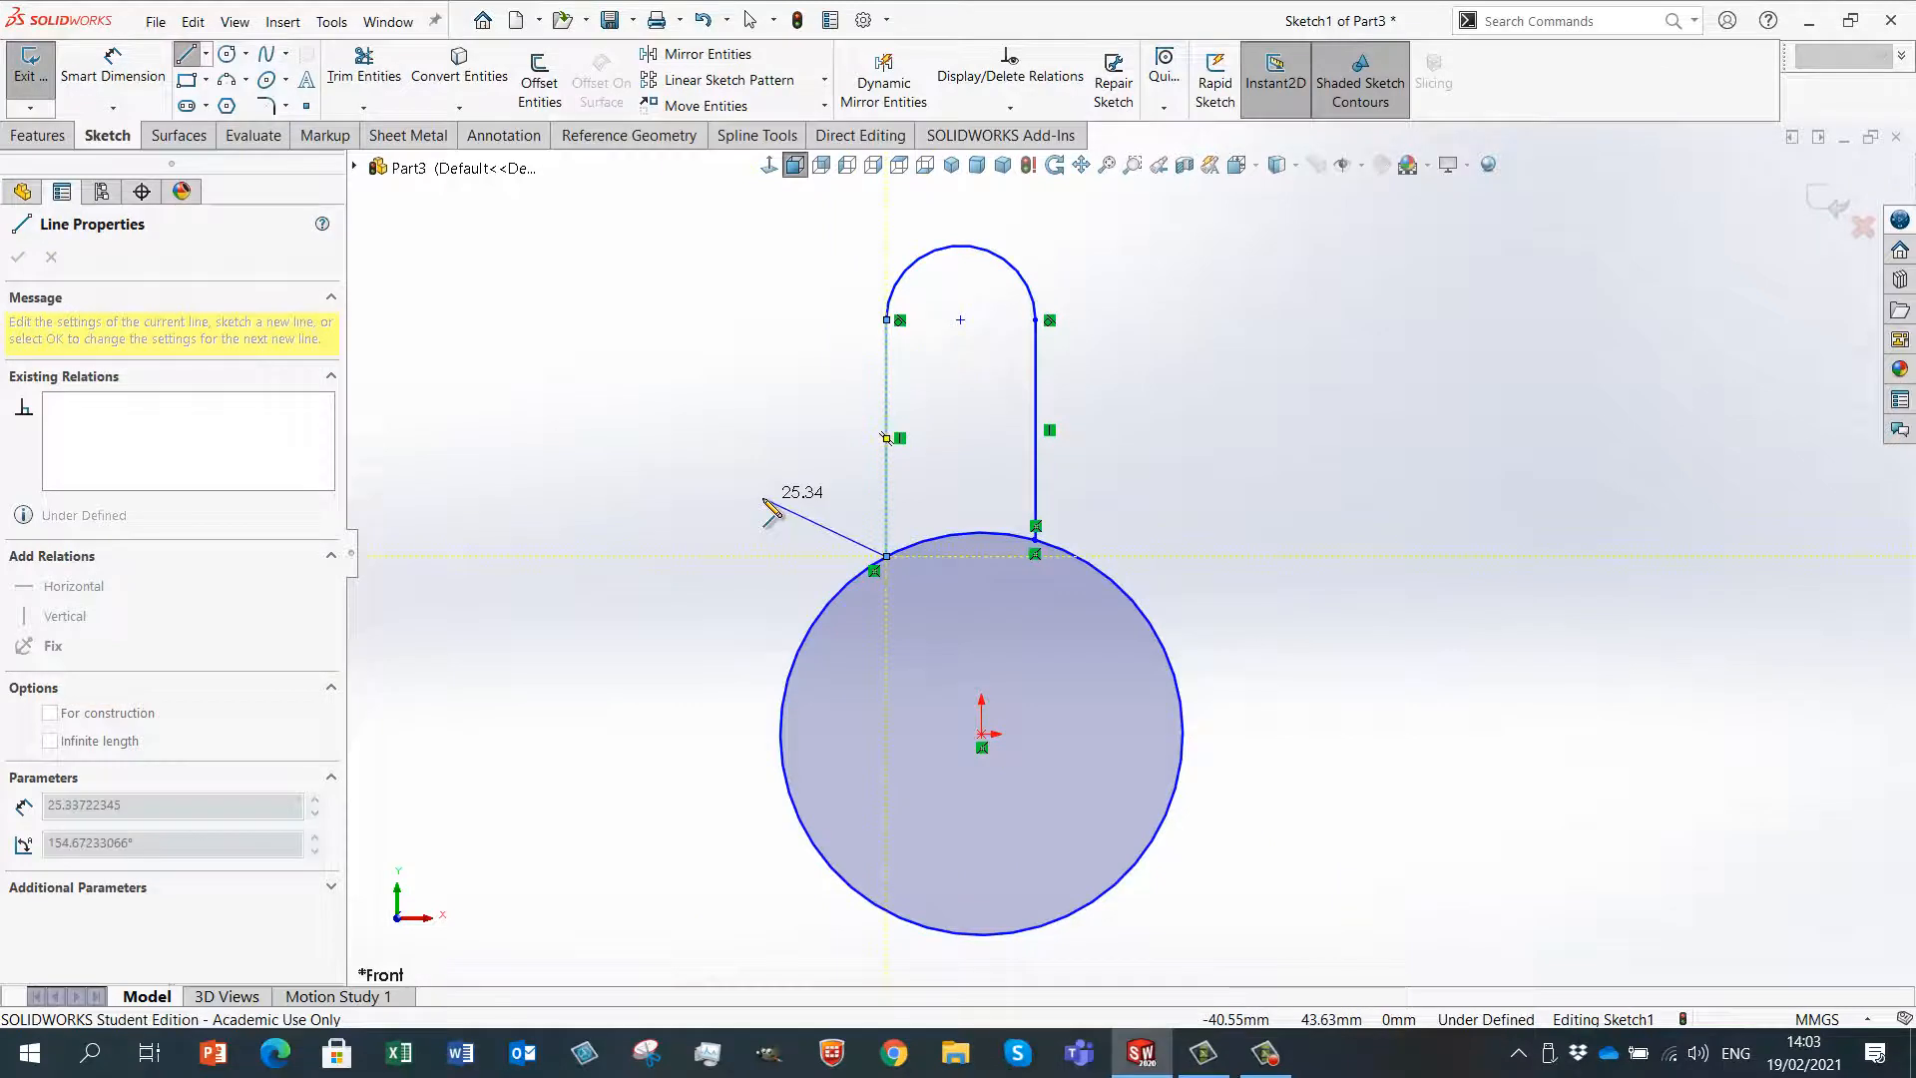
pyautogui.press('Escape')
pyautogui.press('Escape')
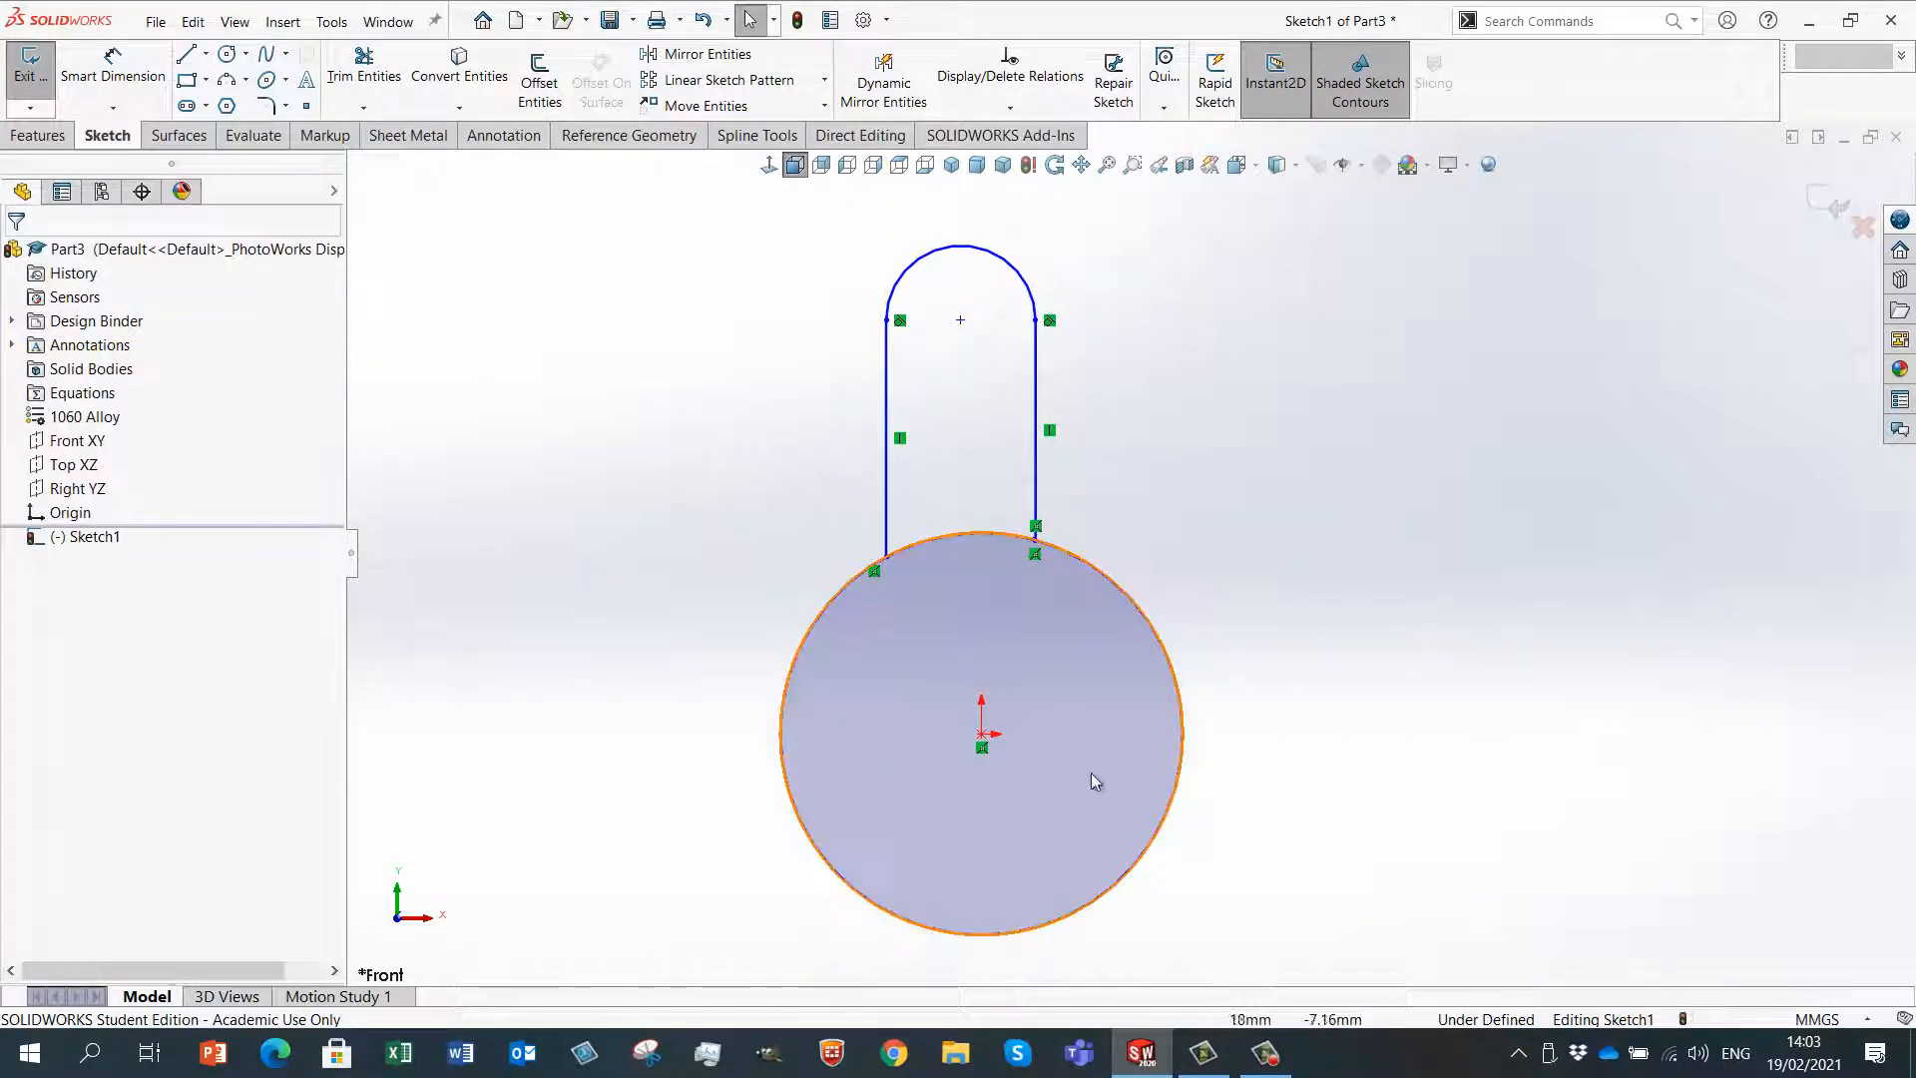
# - Delete the short stray chord line between the foot of the right vertical line and the circle
pyautogui.click(1035, 540)
pyautogui.scroll(-5, 1042, 562)
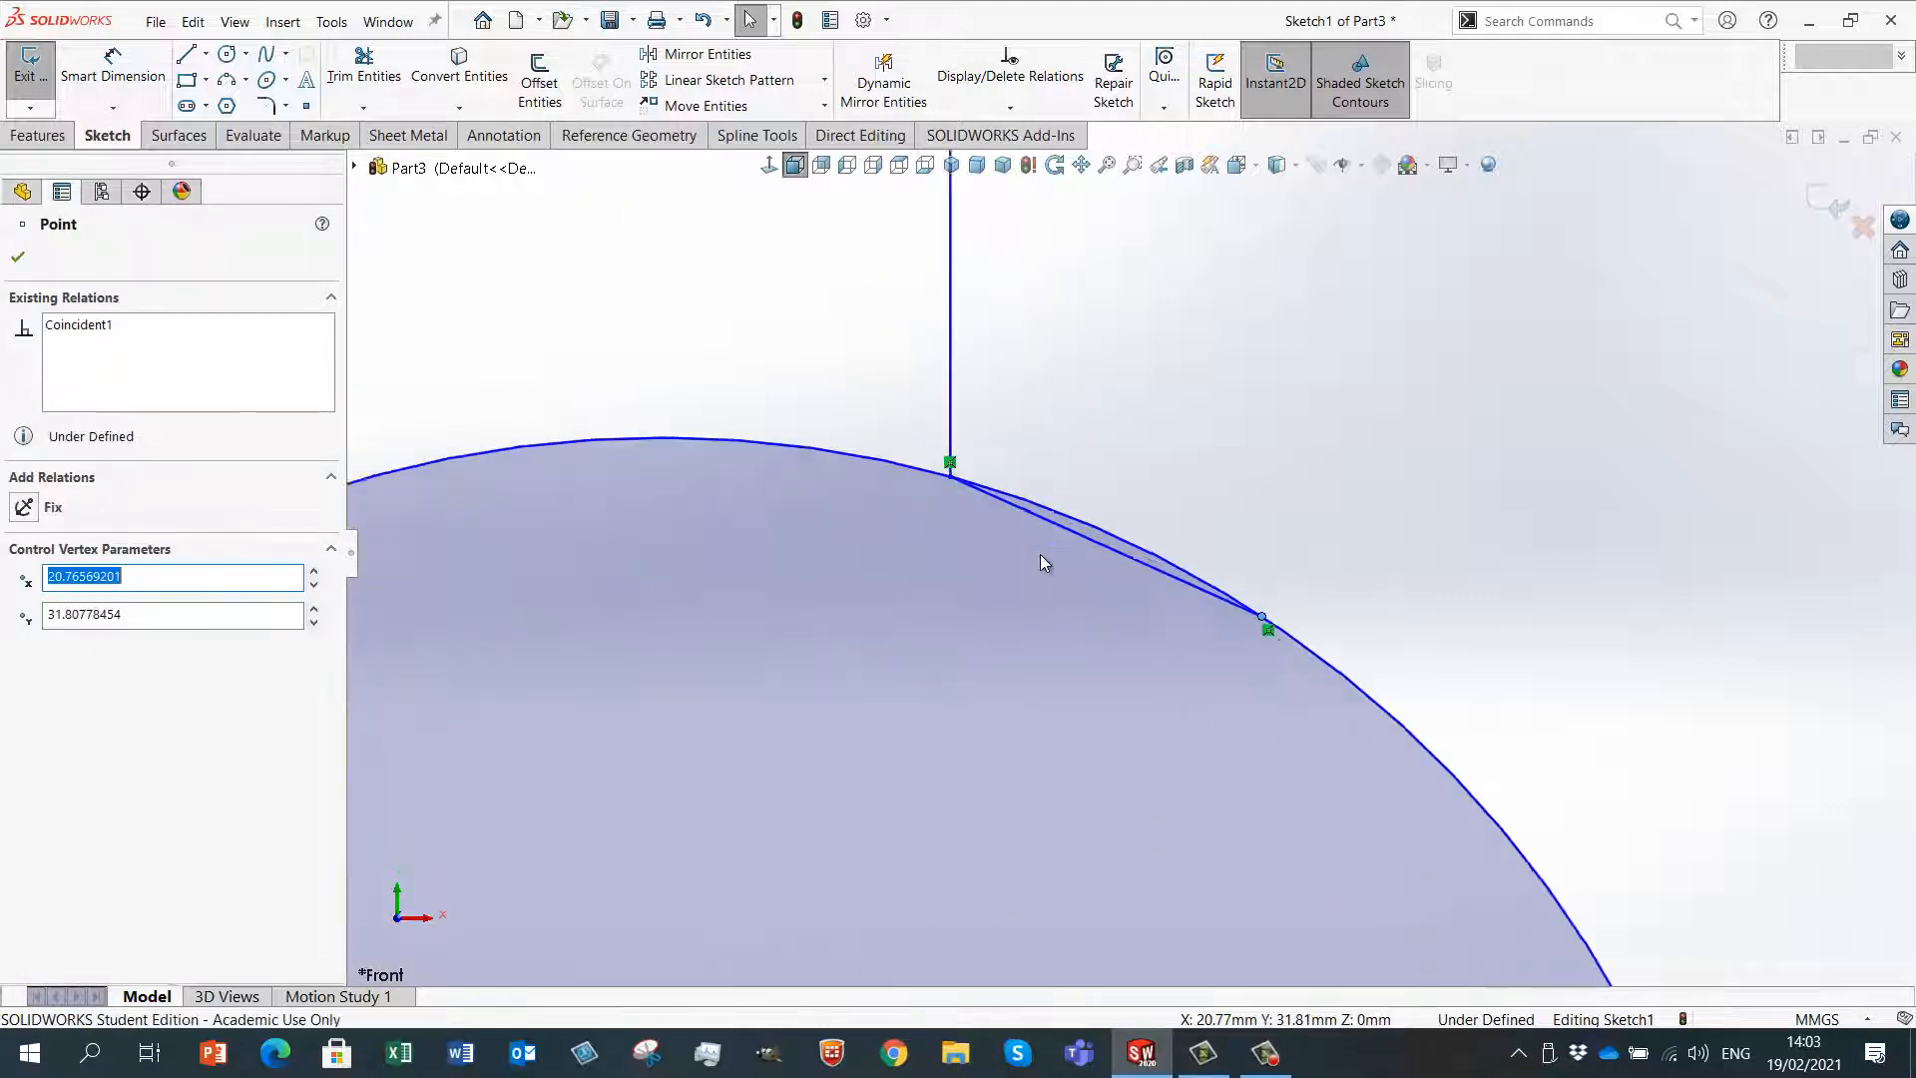
pyautogui.scroll(-1, 1040, 562)
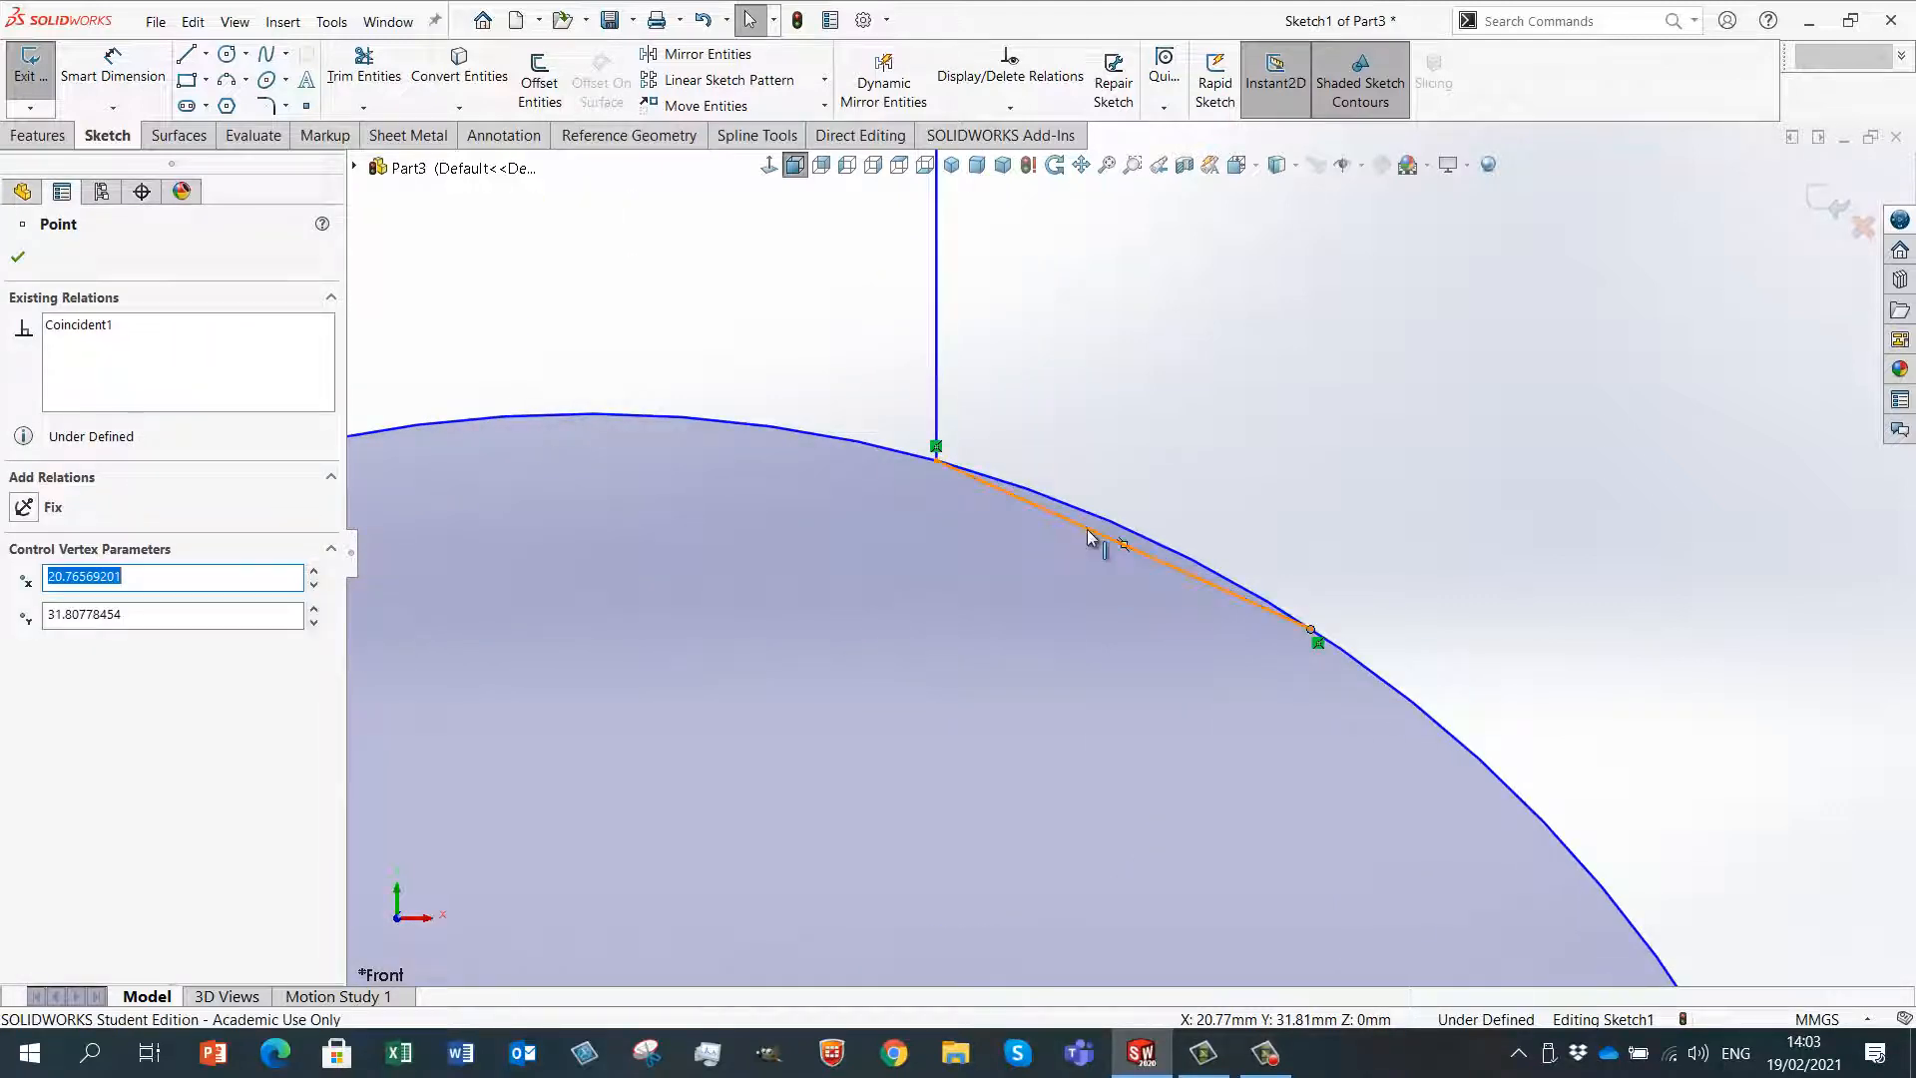
pyautogui.click(1087, 529)
pyautogui.press('Delete')
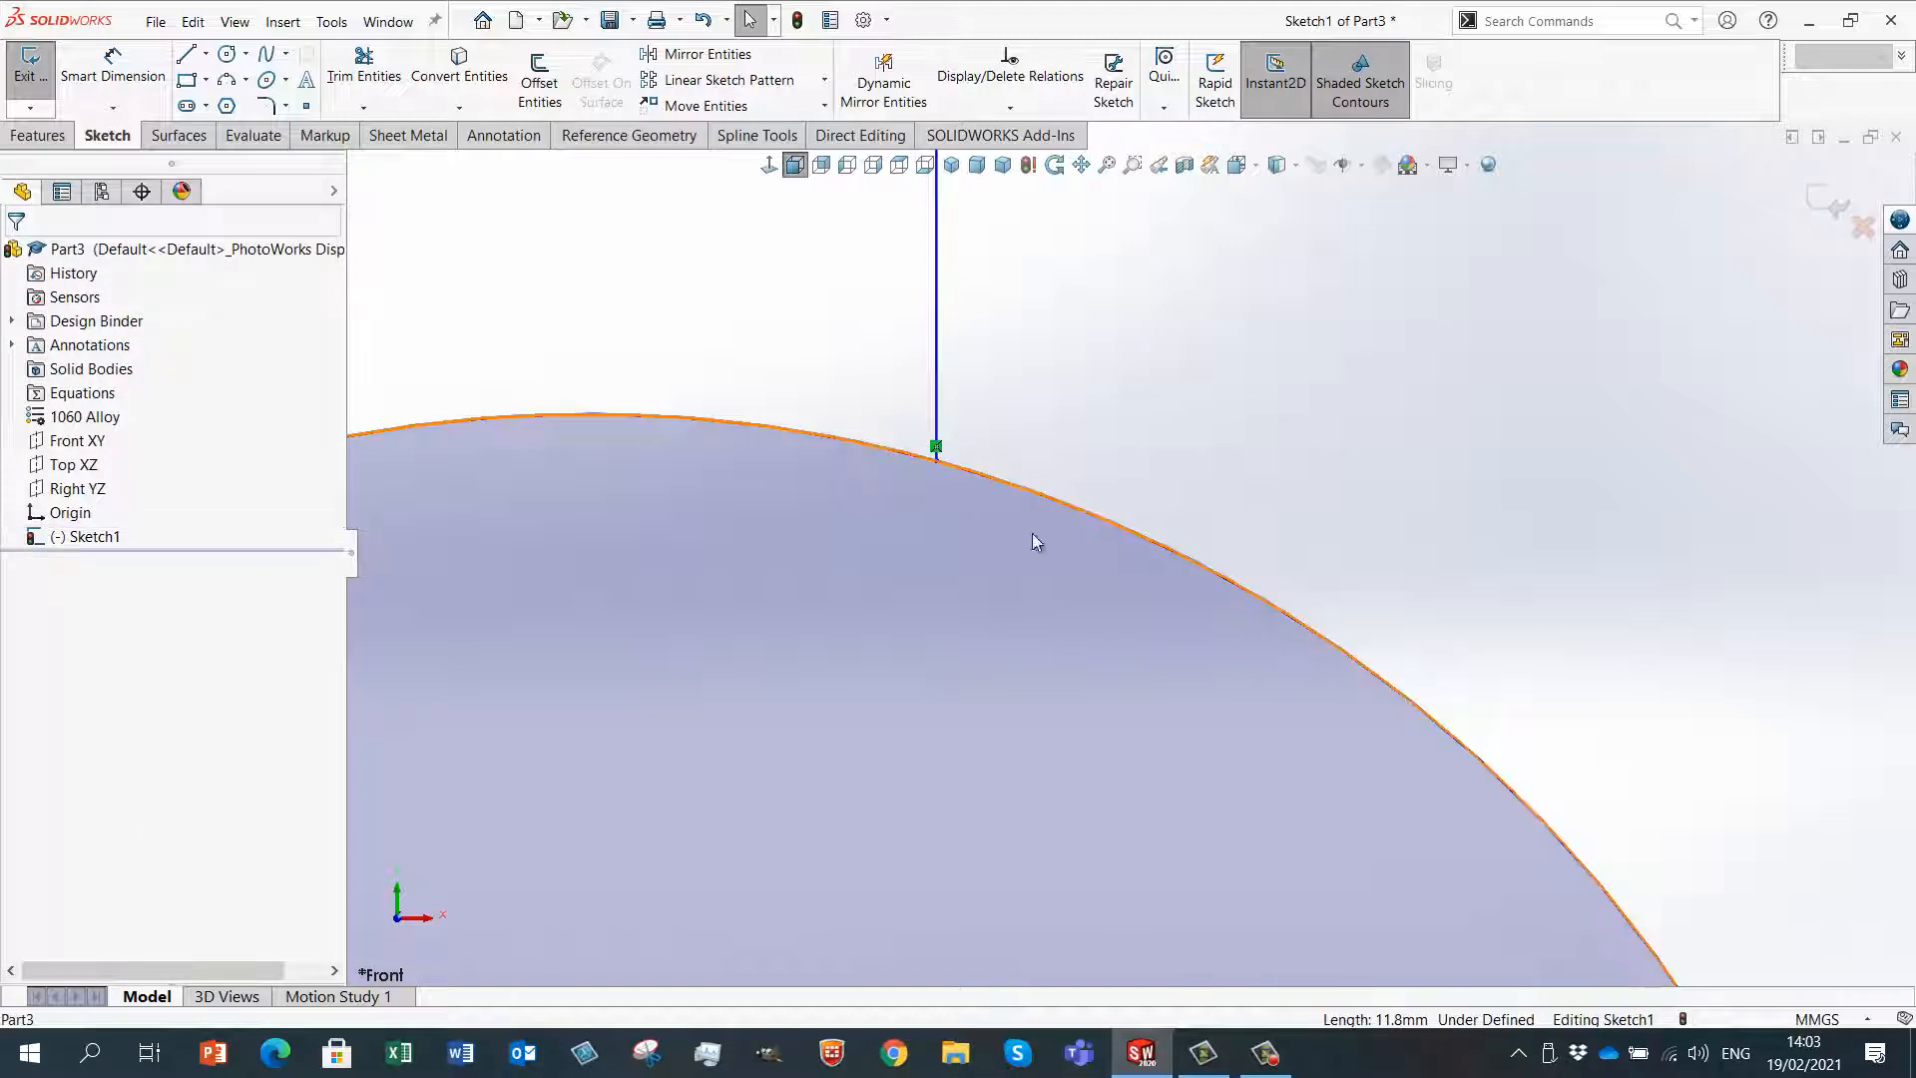
# - Move the right vertical line's lower endpoint along the circle to about X 22.3 mm, Y 24.8 mm
pyautogui.scroll(7, 1031, 542)
pyautogui.click(1218, 589)
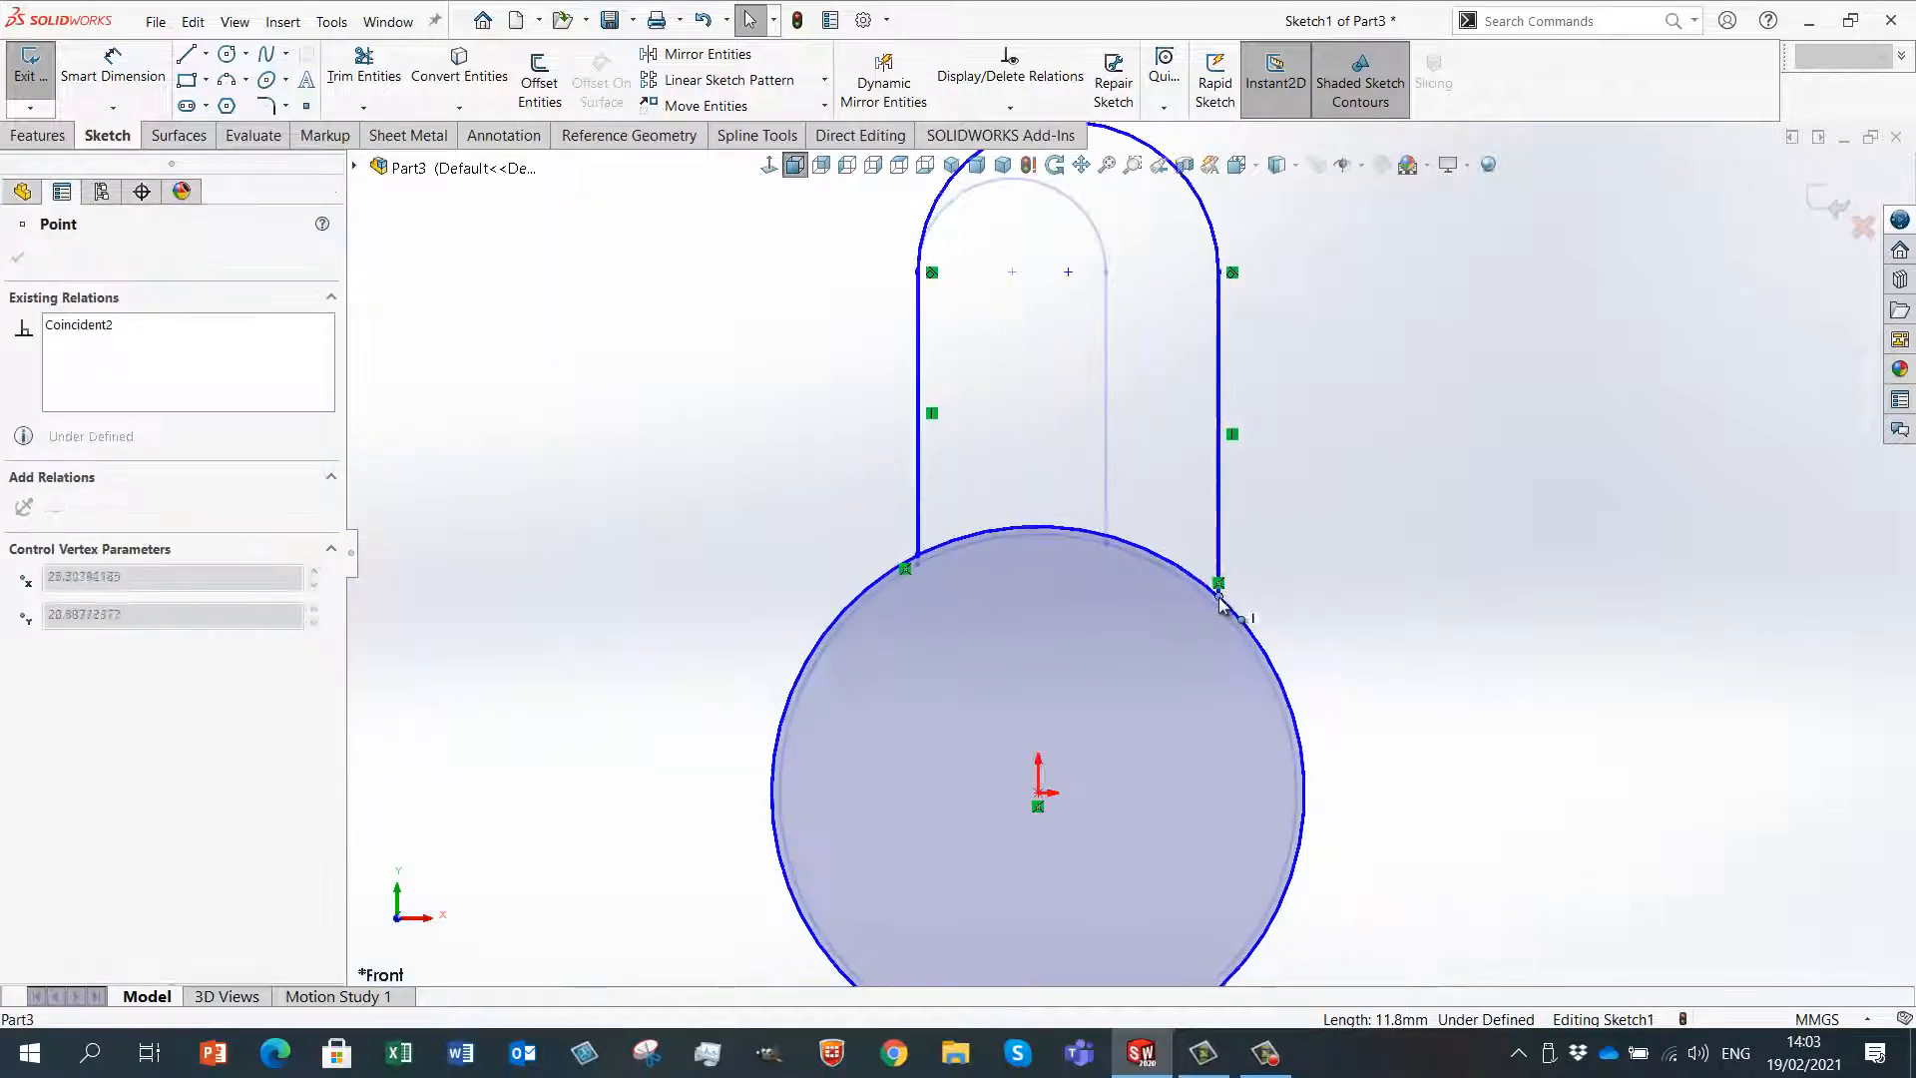
pyautogui.moveTo(1218, 597); pyautogui.dragTo(1150, 625)
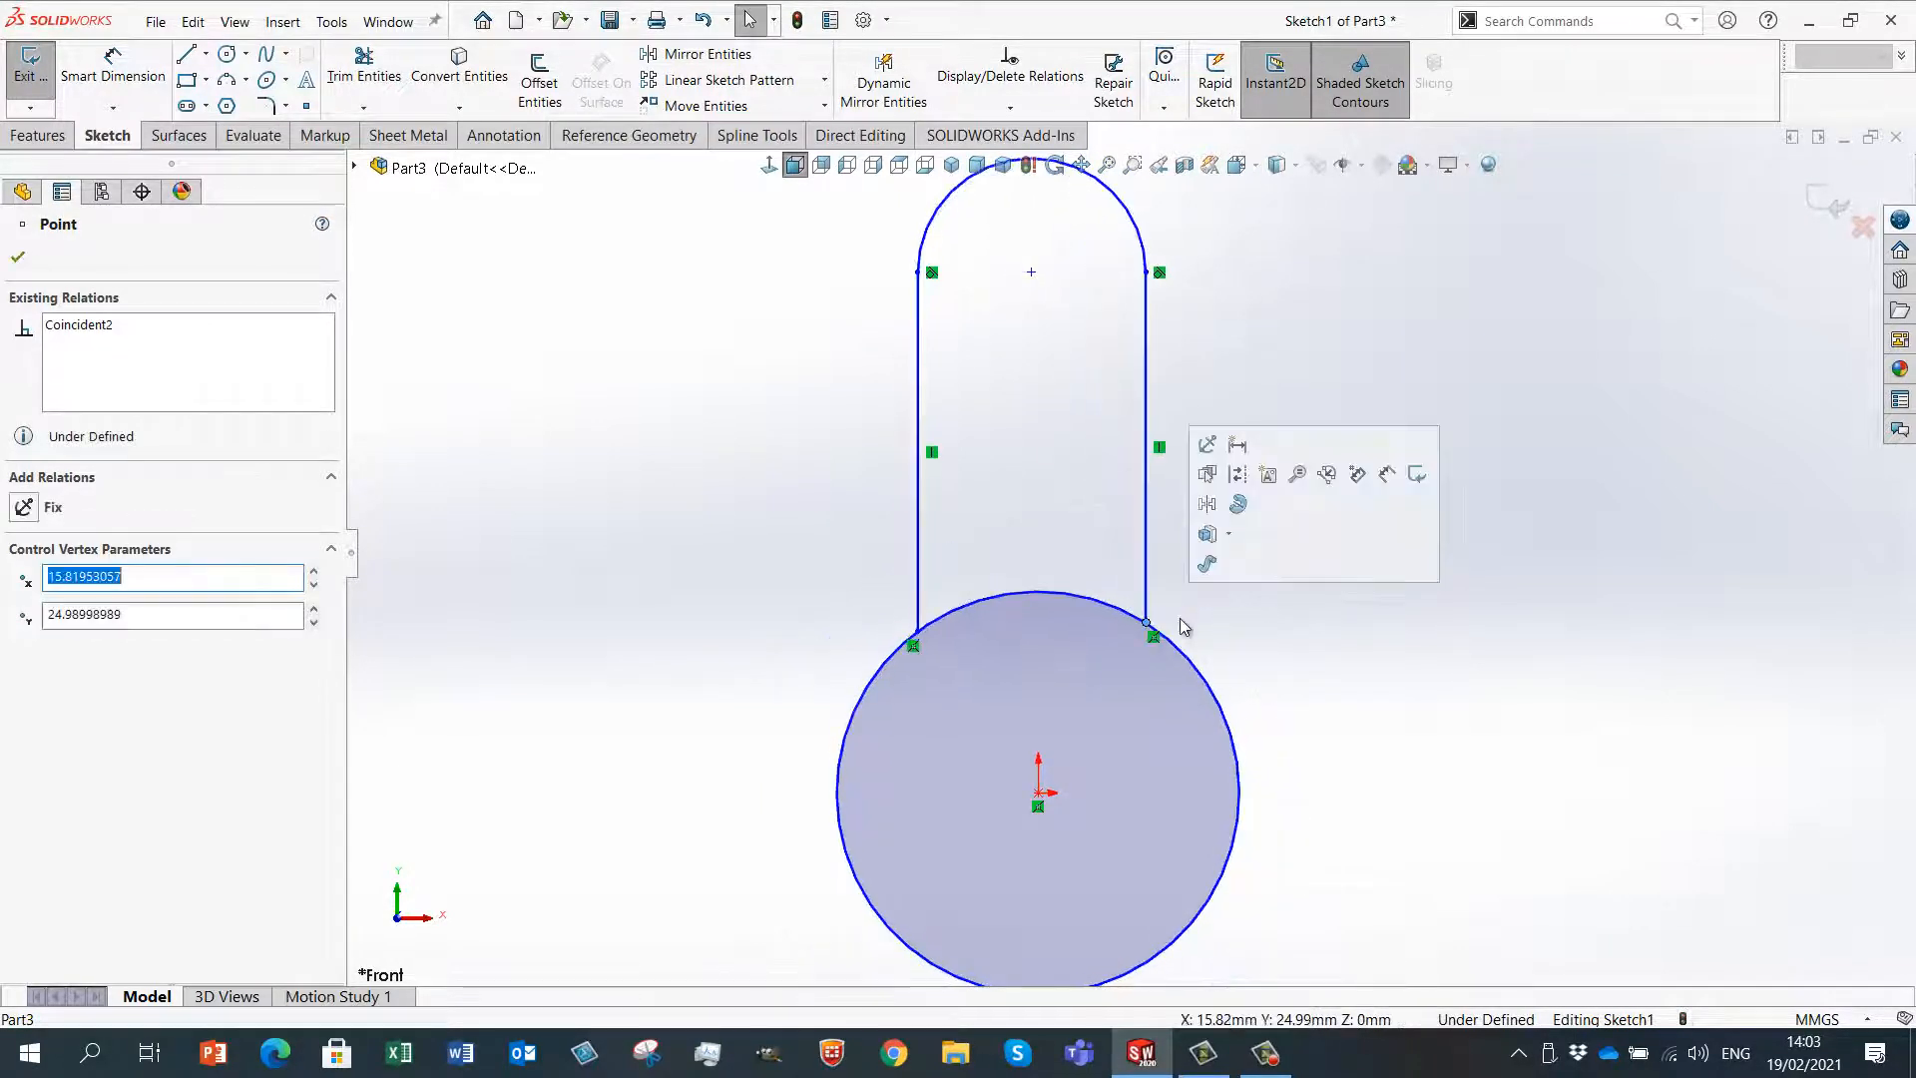
pyautogui.scroll(-6, 1182, 625)
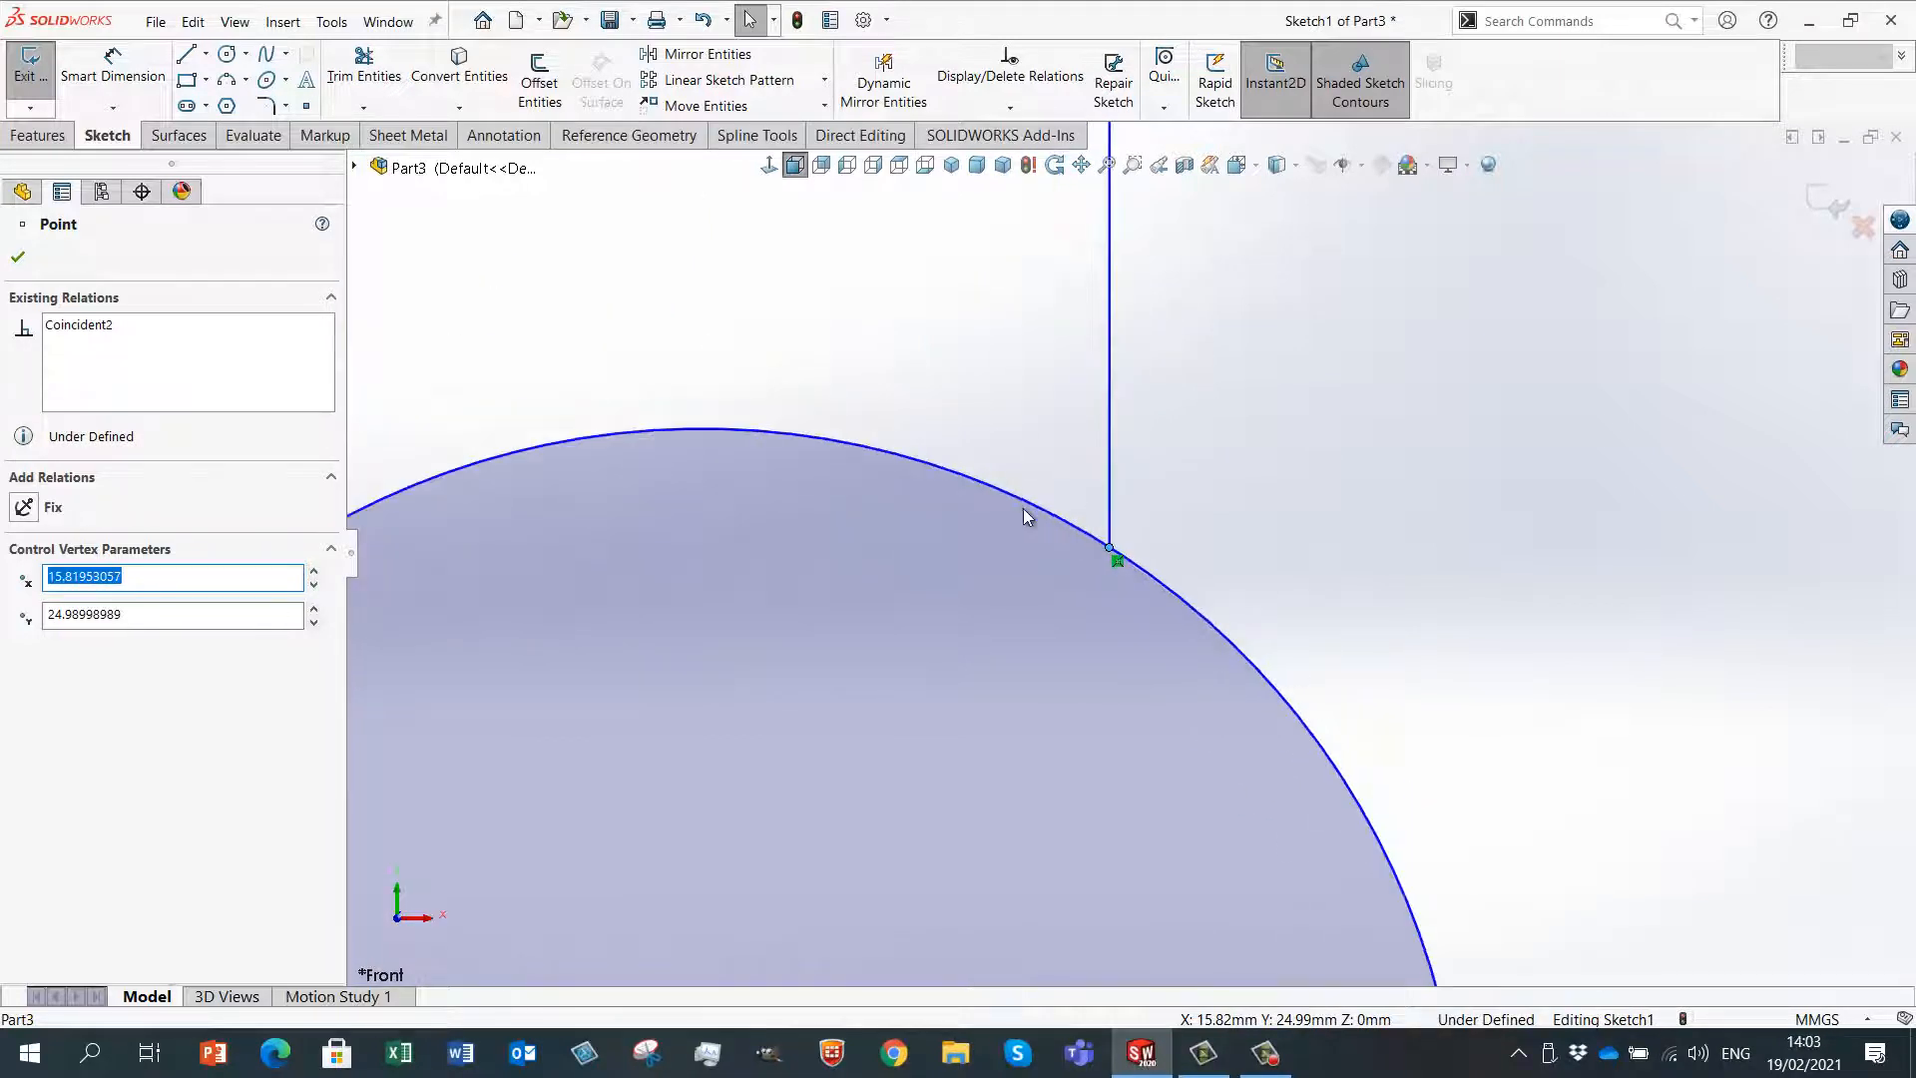
pyautogui.scroll(7, 1026, 514)
pyautogui.scroll(-2, 1117, 602)
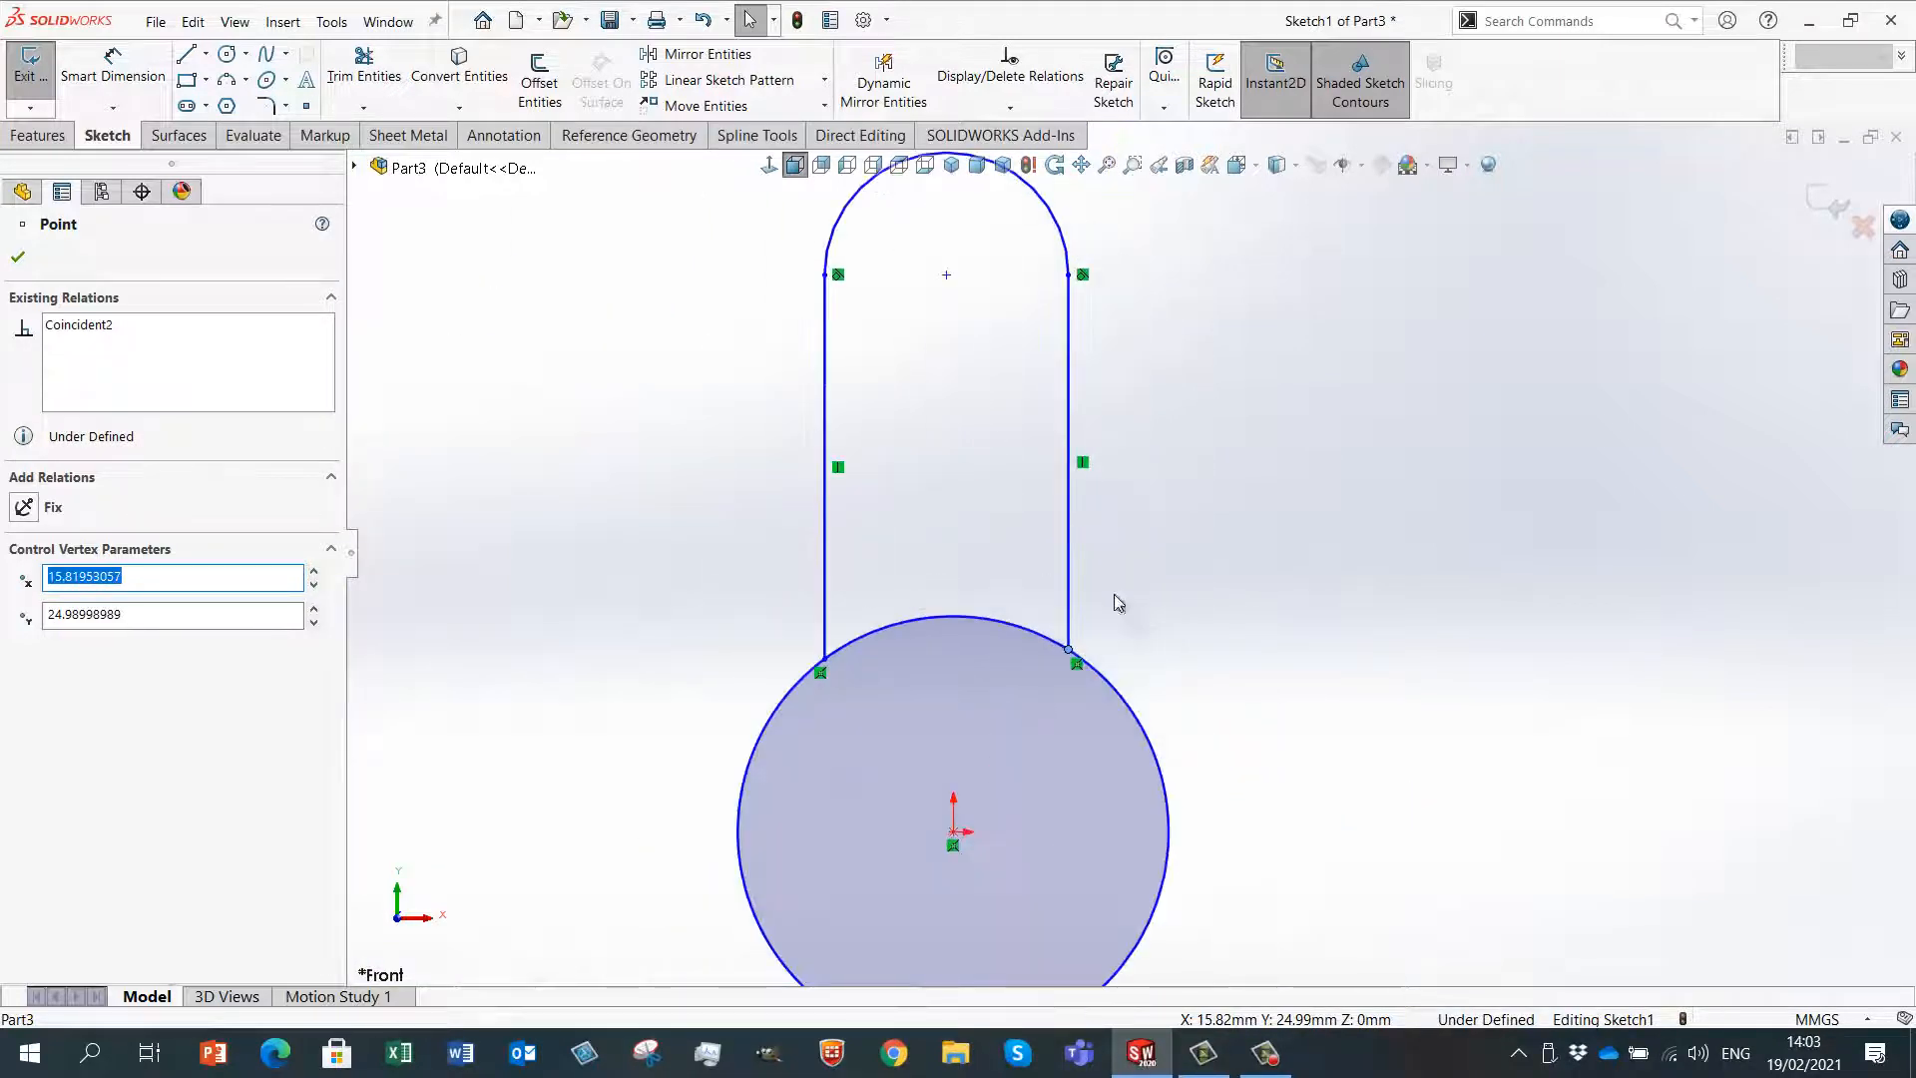
pyautogui.moveTo(1072, 655); pyautogui.dragTo(1211, 611)
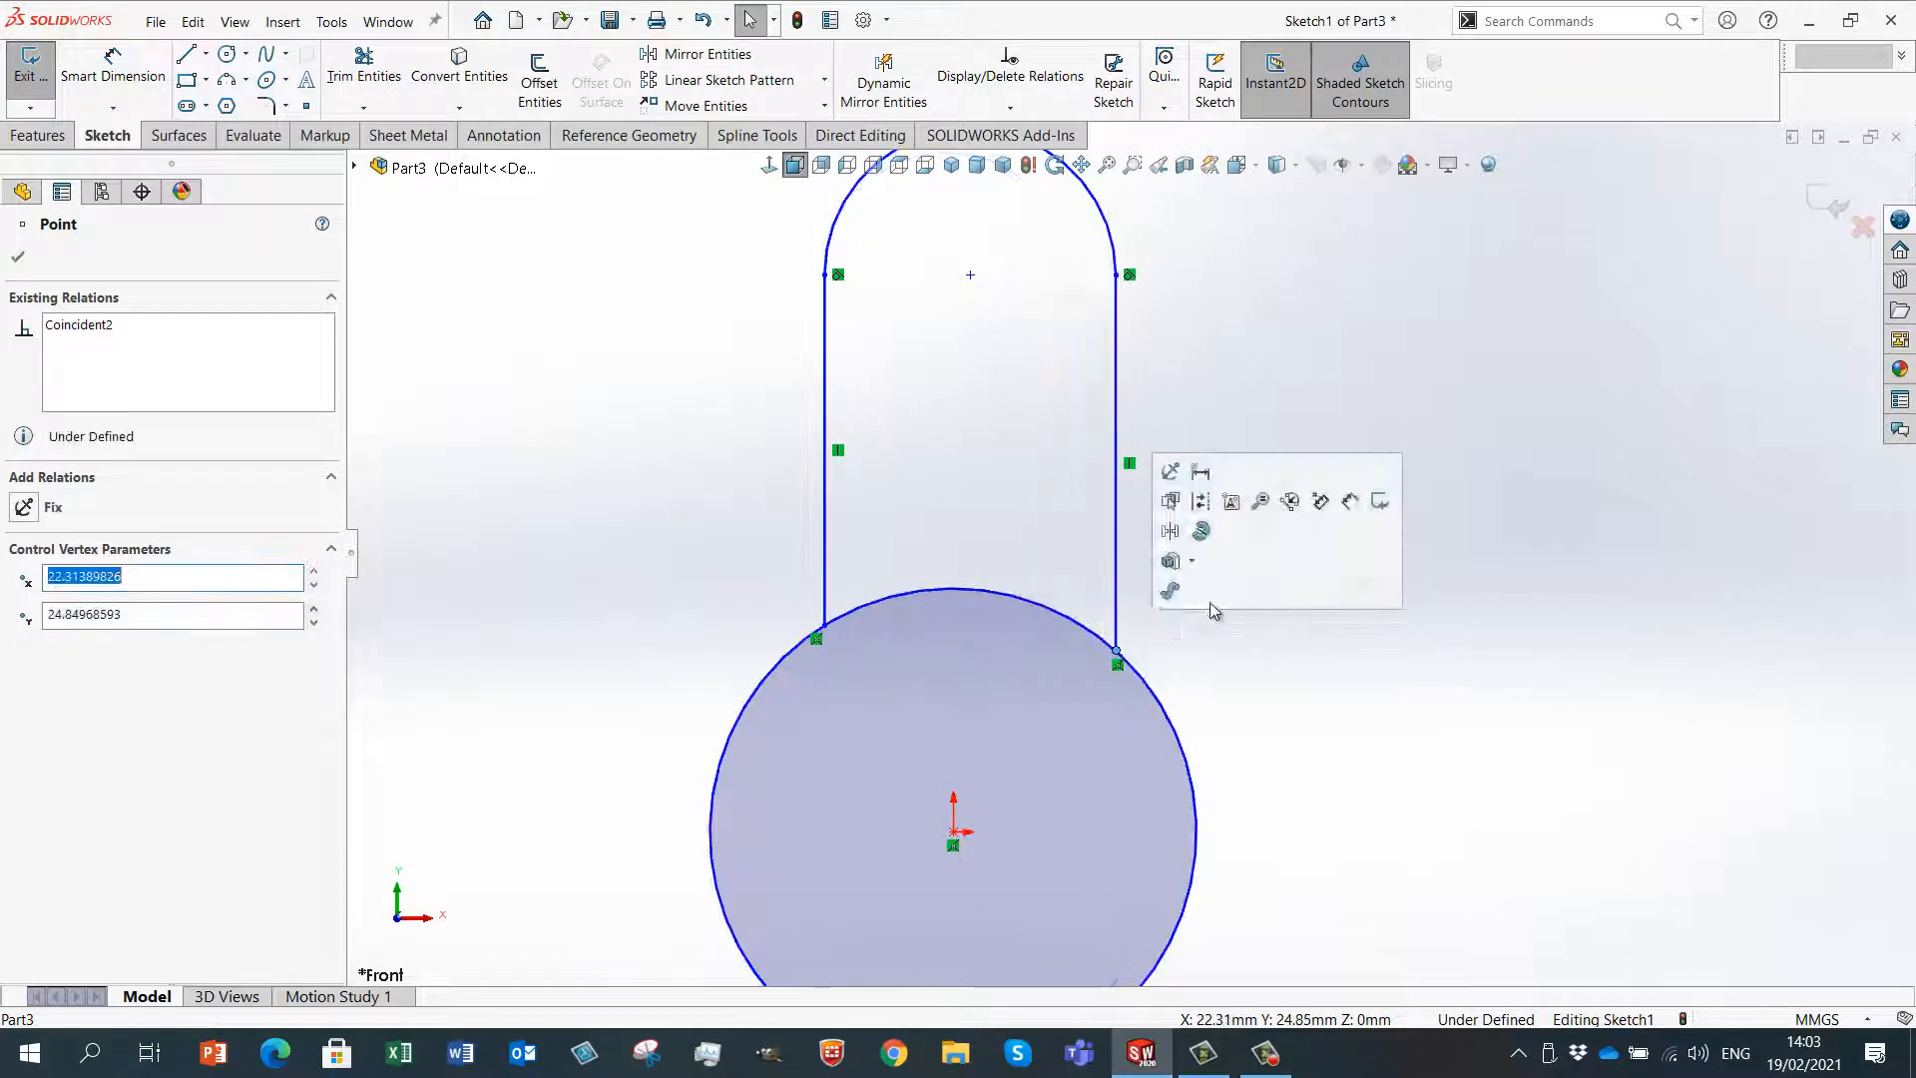
pyautogui.scroll(3, 1225, 572)
pyautogui.scroll(-1, 1260, 542)
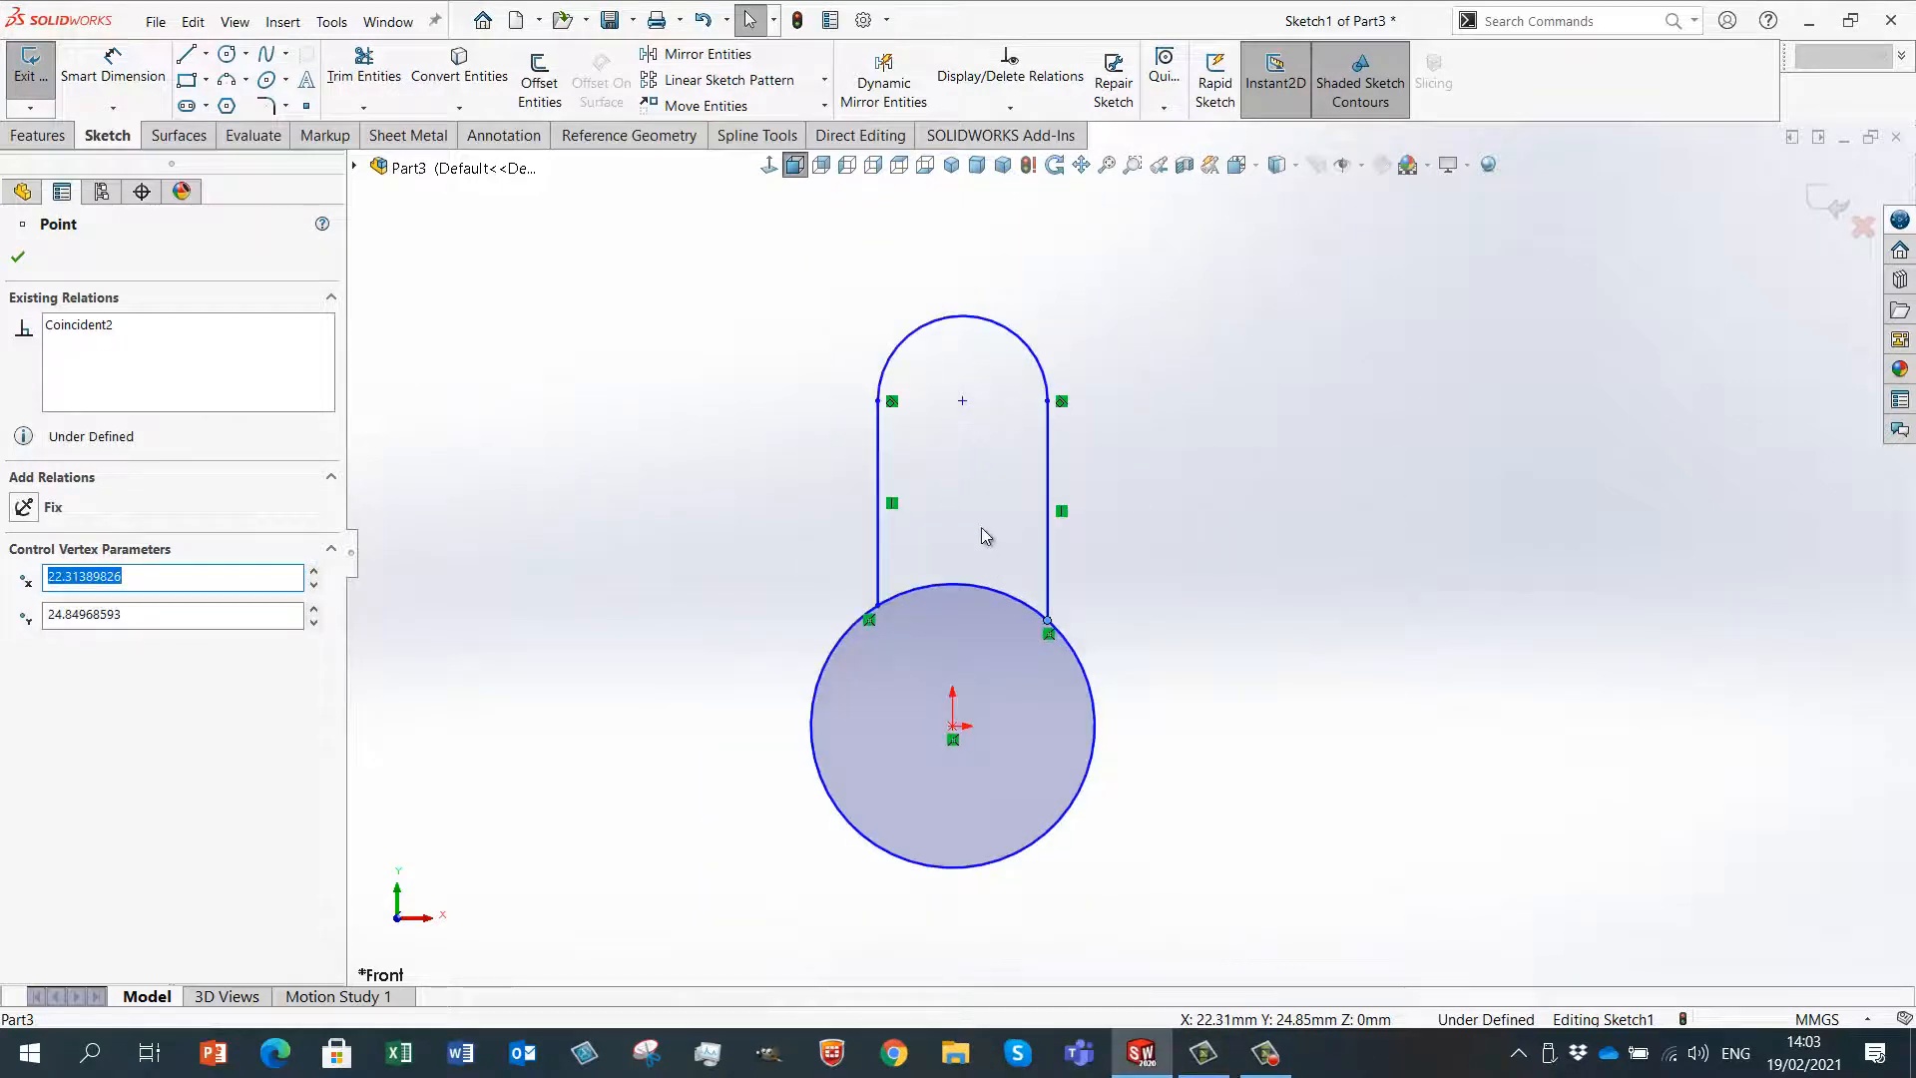
# - Draw a vertical line about 84 mm long up from the origin and convert it to construction geometry
pyautogui.moveTo(1451, 590); pyautogui.dragTo(1218, 618, button='right')
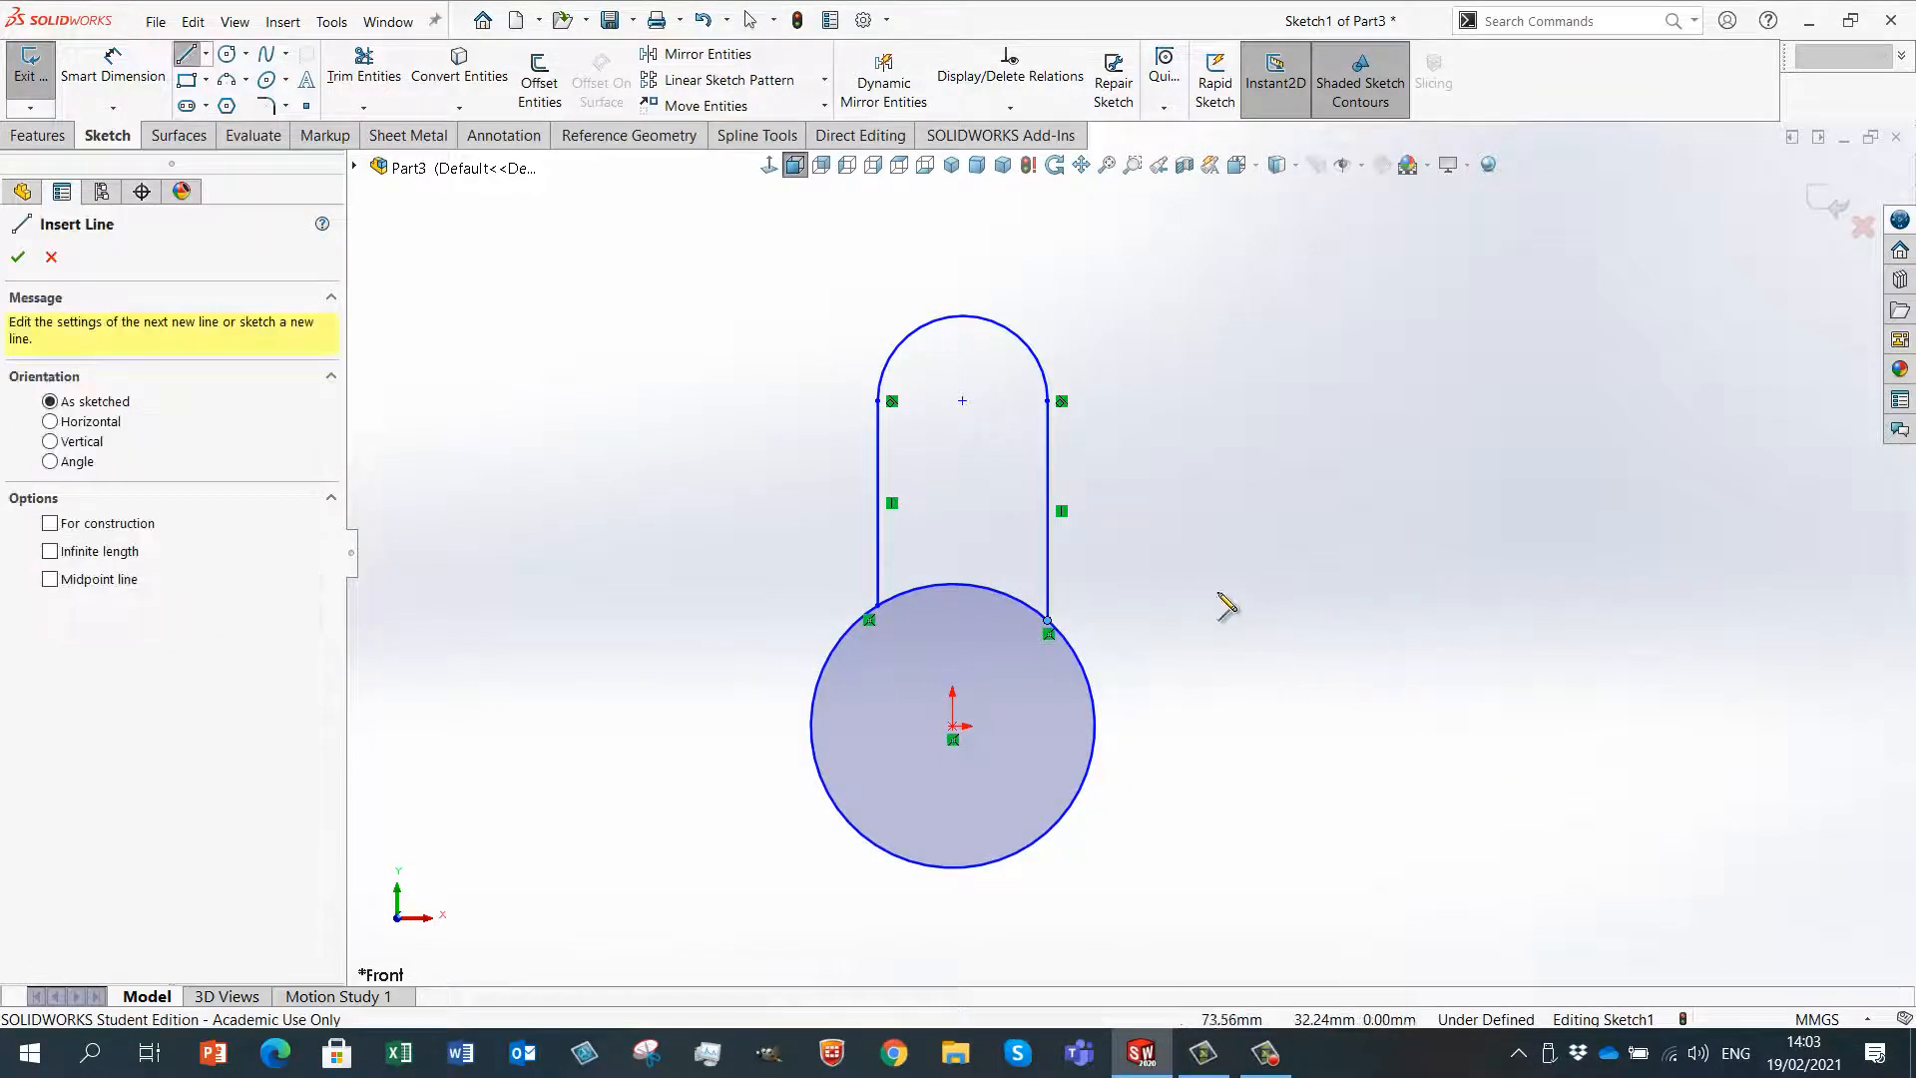
pyautogui.click(954, 726)
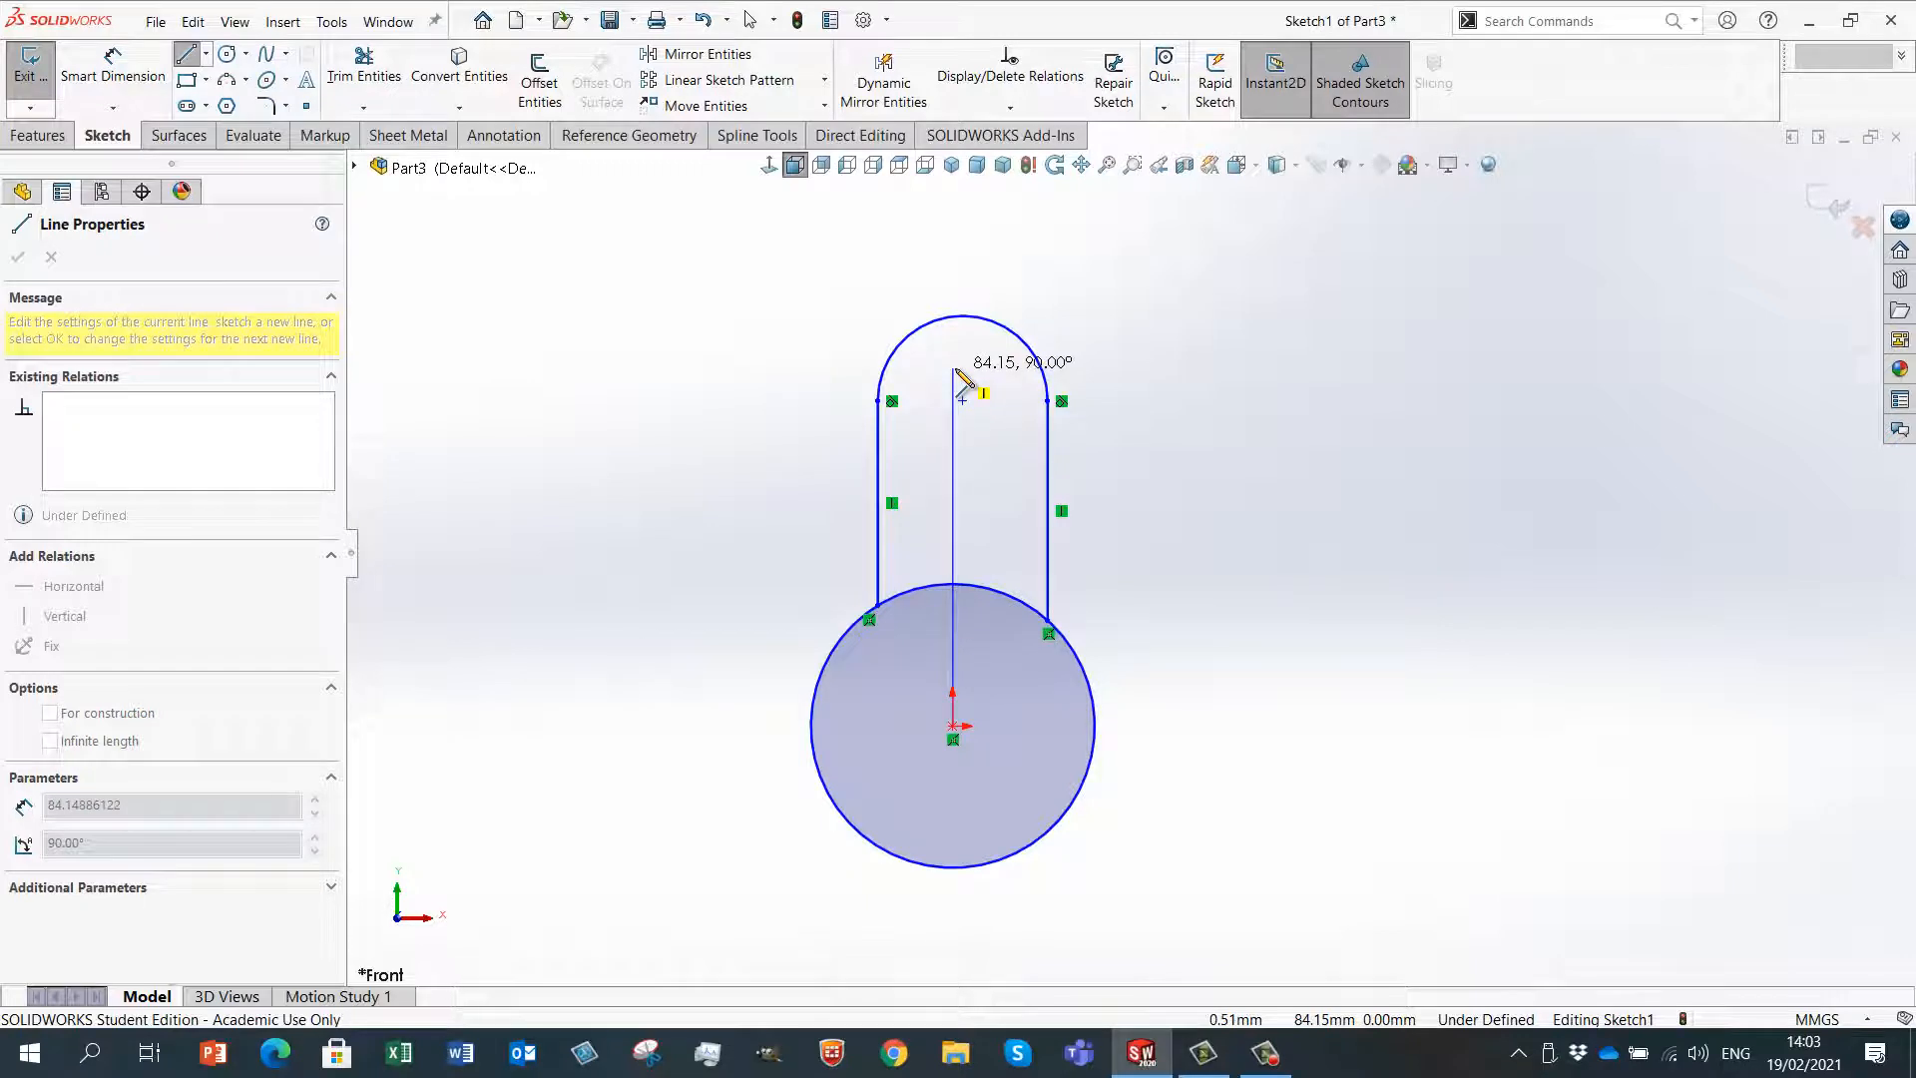
pyautogui.click(953, 369)
pyautogui.rightClick(973, 384)
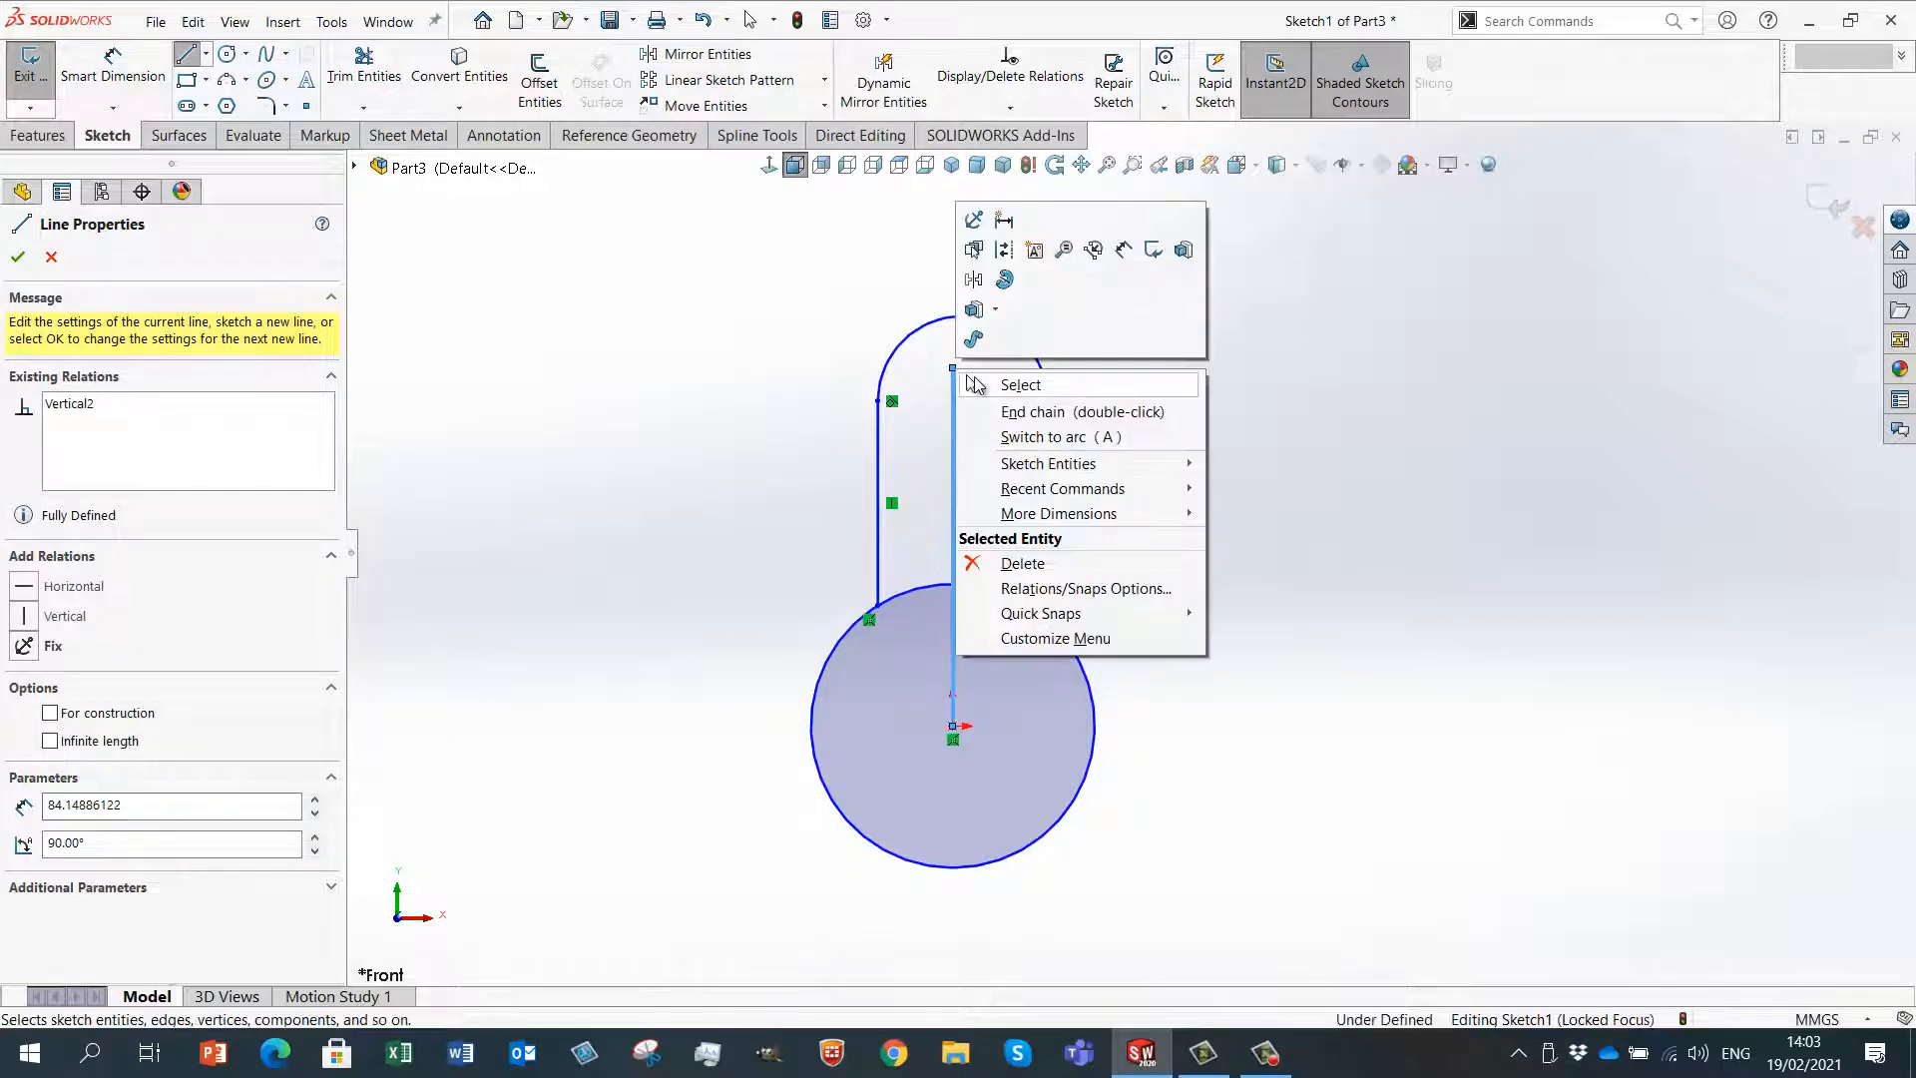
pyautogui.click(1004, 251)
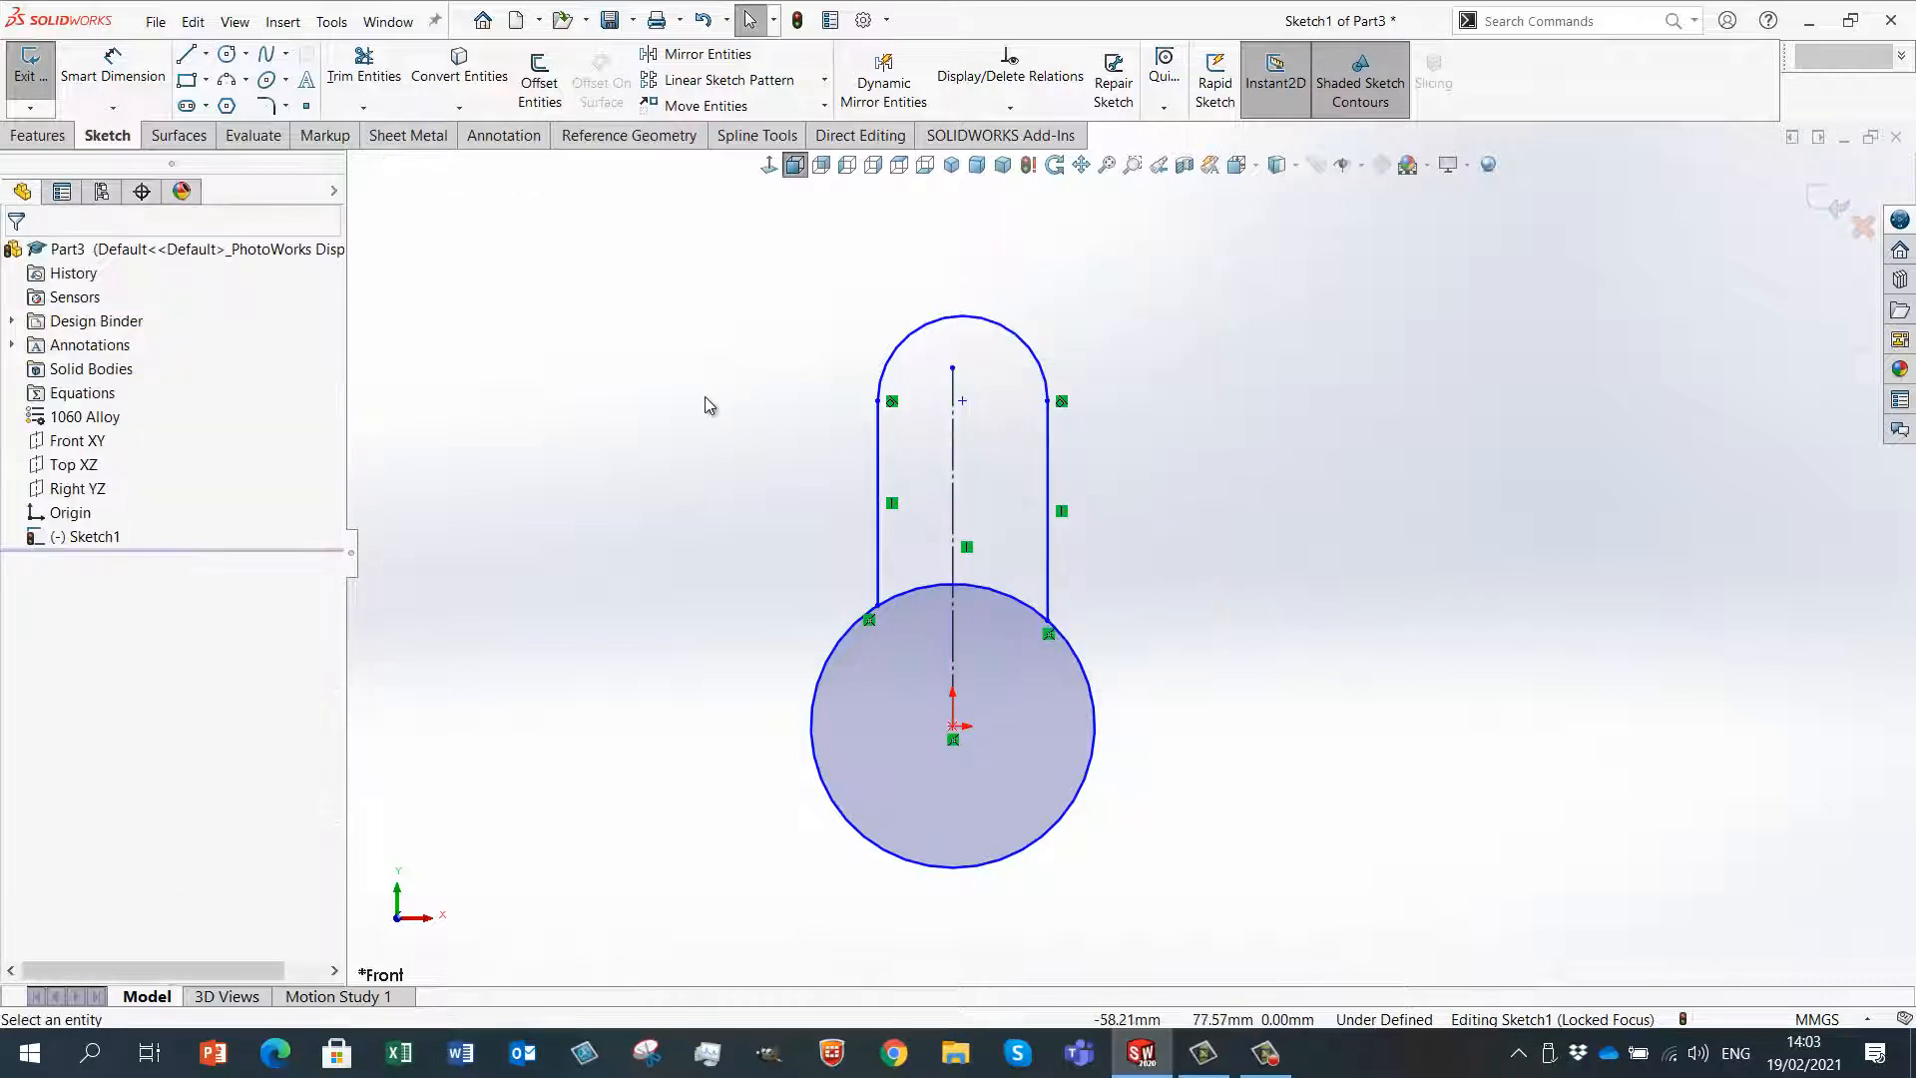
# - Make the two vertical side lines symmetric about the vertical construction line
pyautogui.moveTo(1144, 486); pyautogui.dragTo(801, 454)
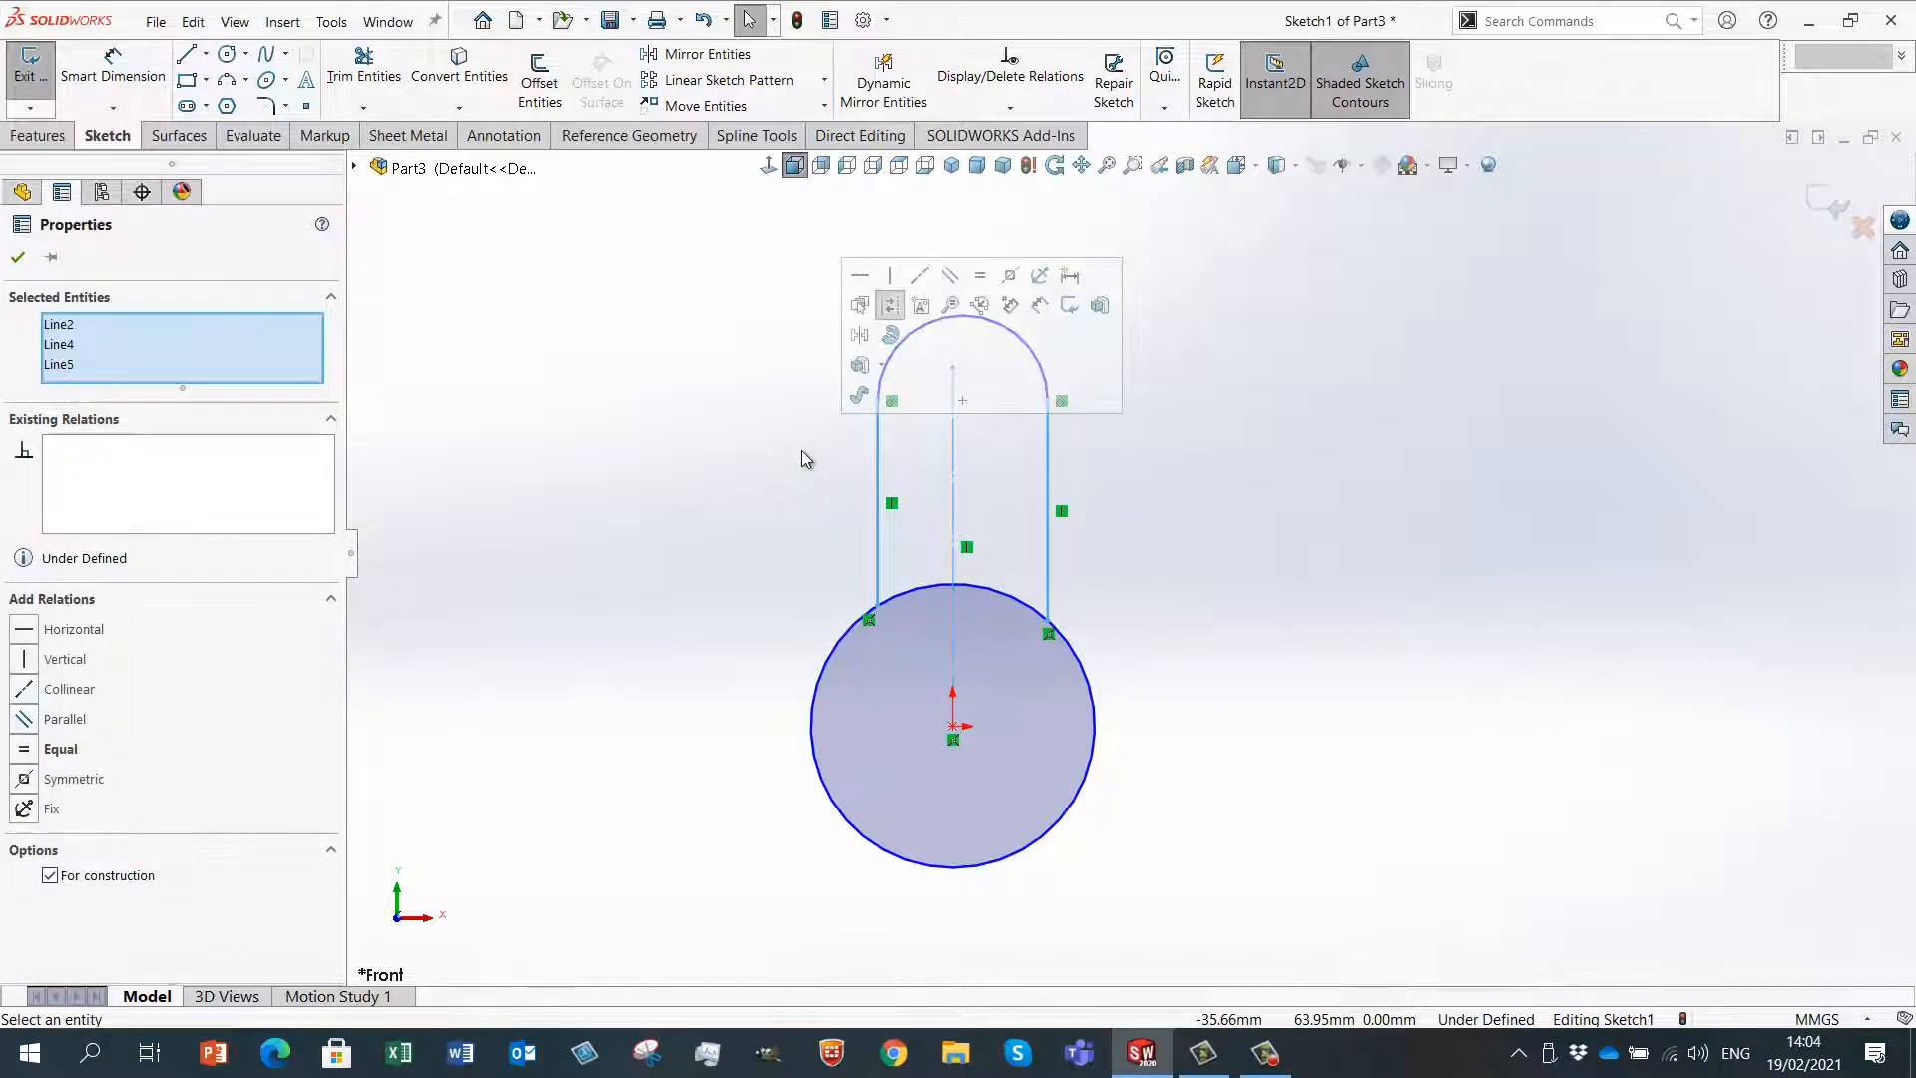
pyautogui.click(1007, 302)
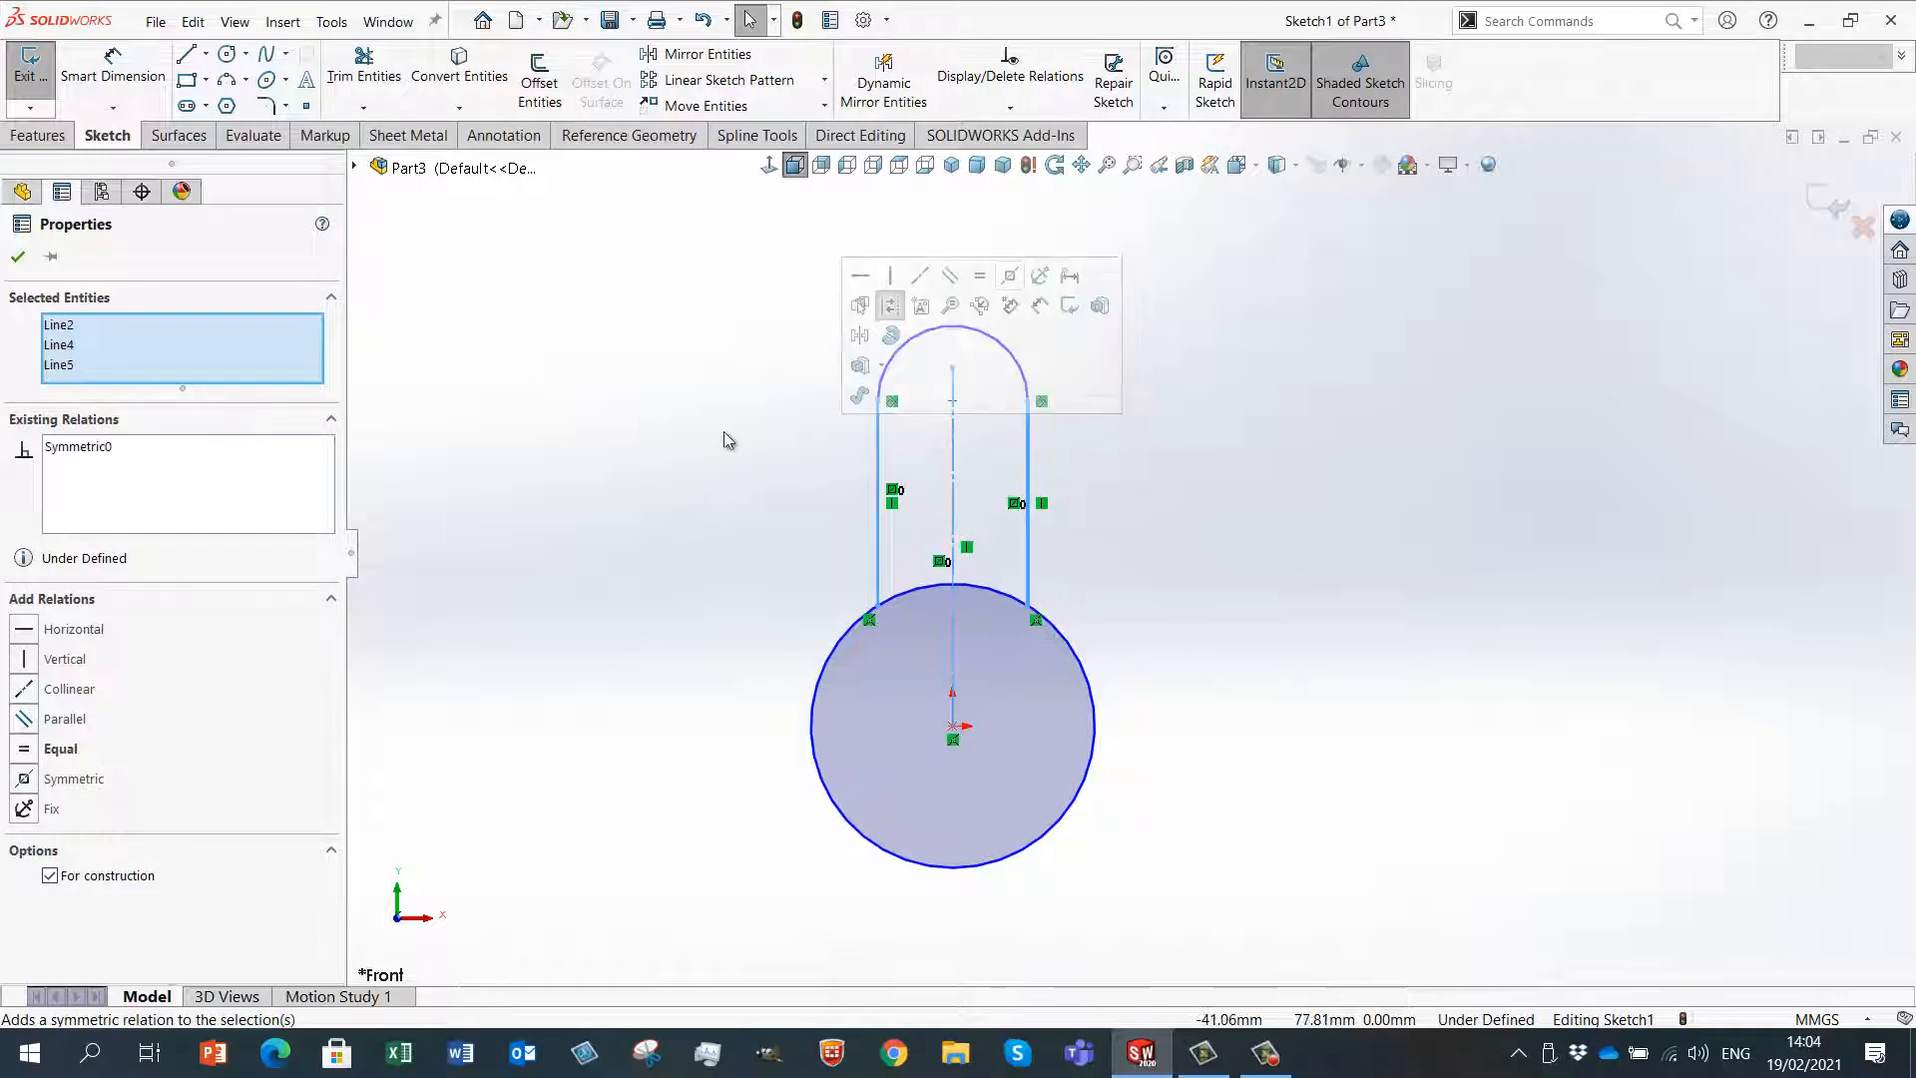
pyautogui.click(709, 484)
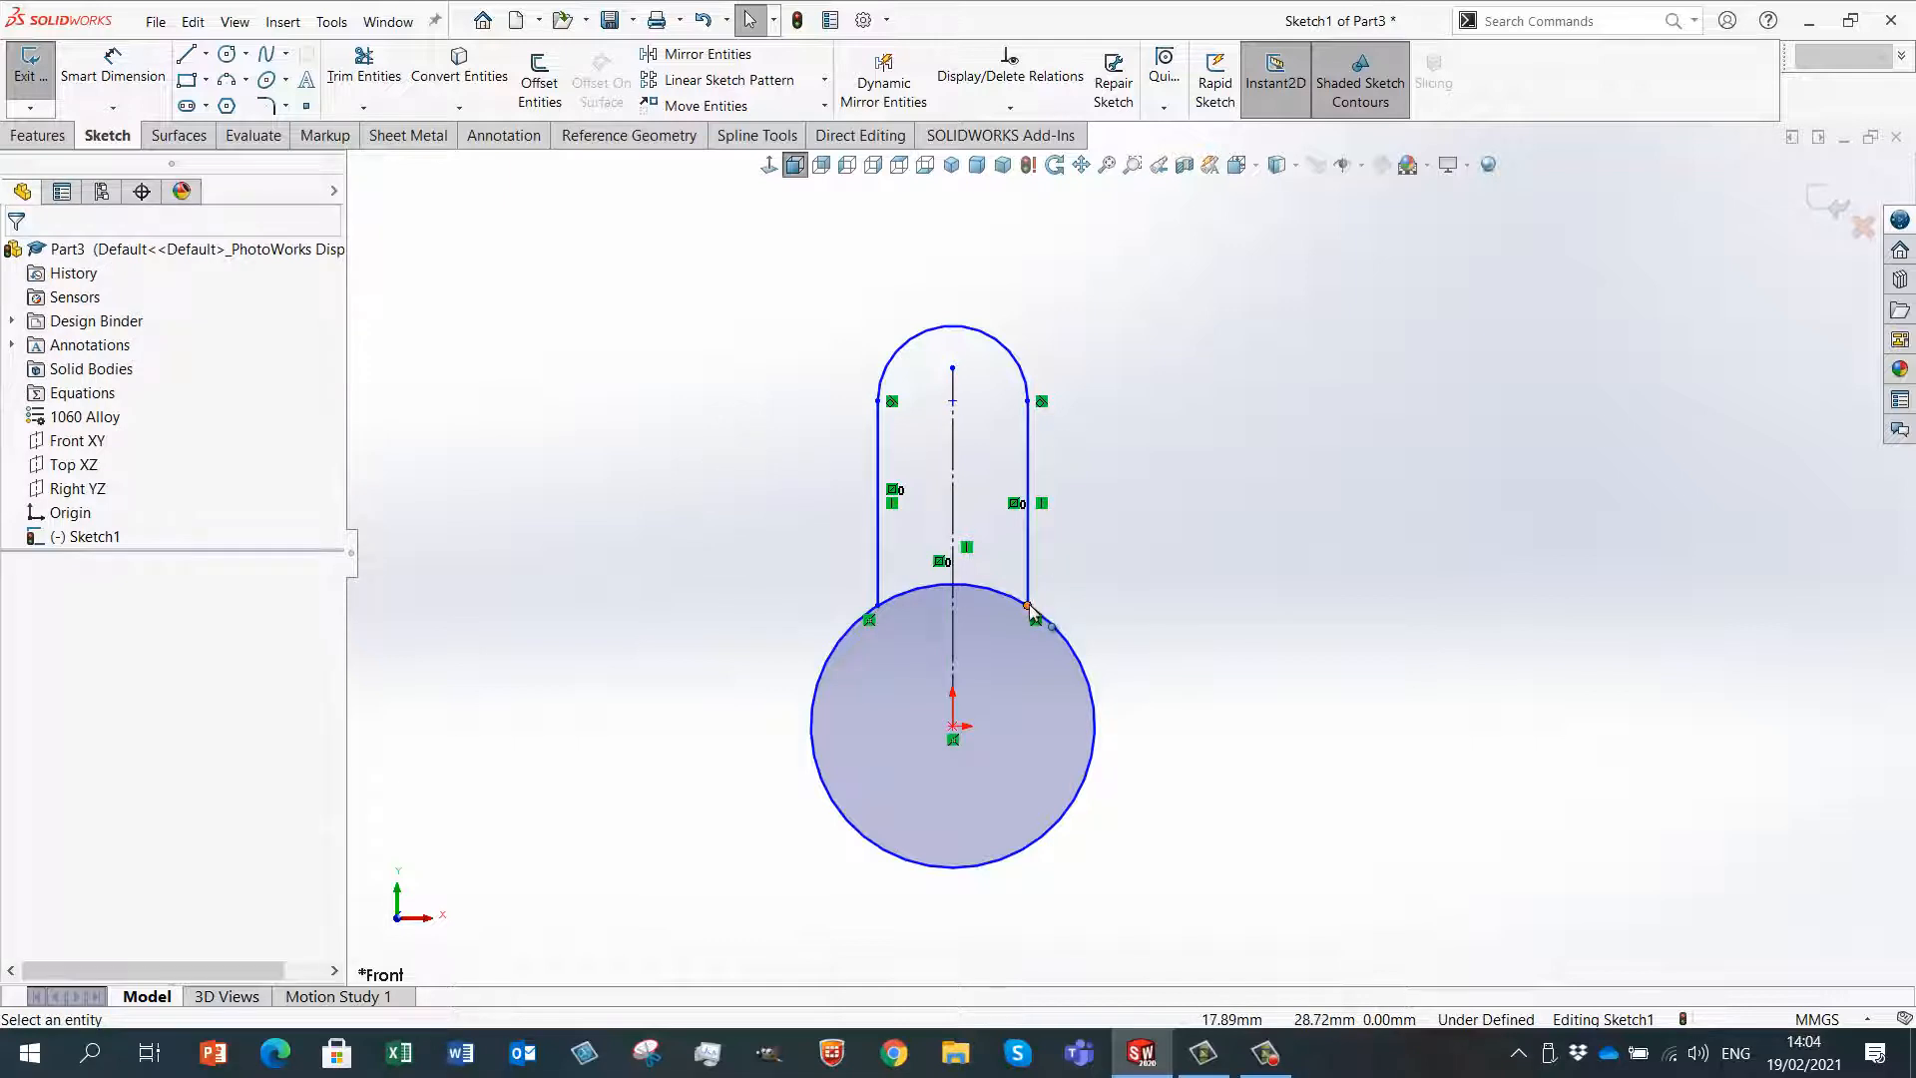
# - Move the right vertical line's lower endpoint along the circle to about X 21.2 mm, Y 32.7 mm
pyautogui.moveTo(1028, 606)
pyautogui.mouseDown()
pyautogui.moveTo(1159, 619)
pyautogui.moveTo(1044, 595)
pyautogui.mouseUp()
pyautogui.scroll(-3, 1304, 684)
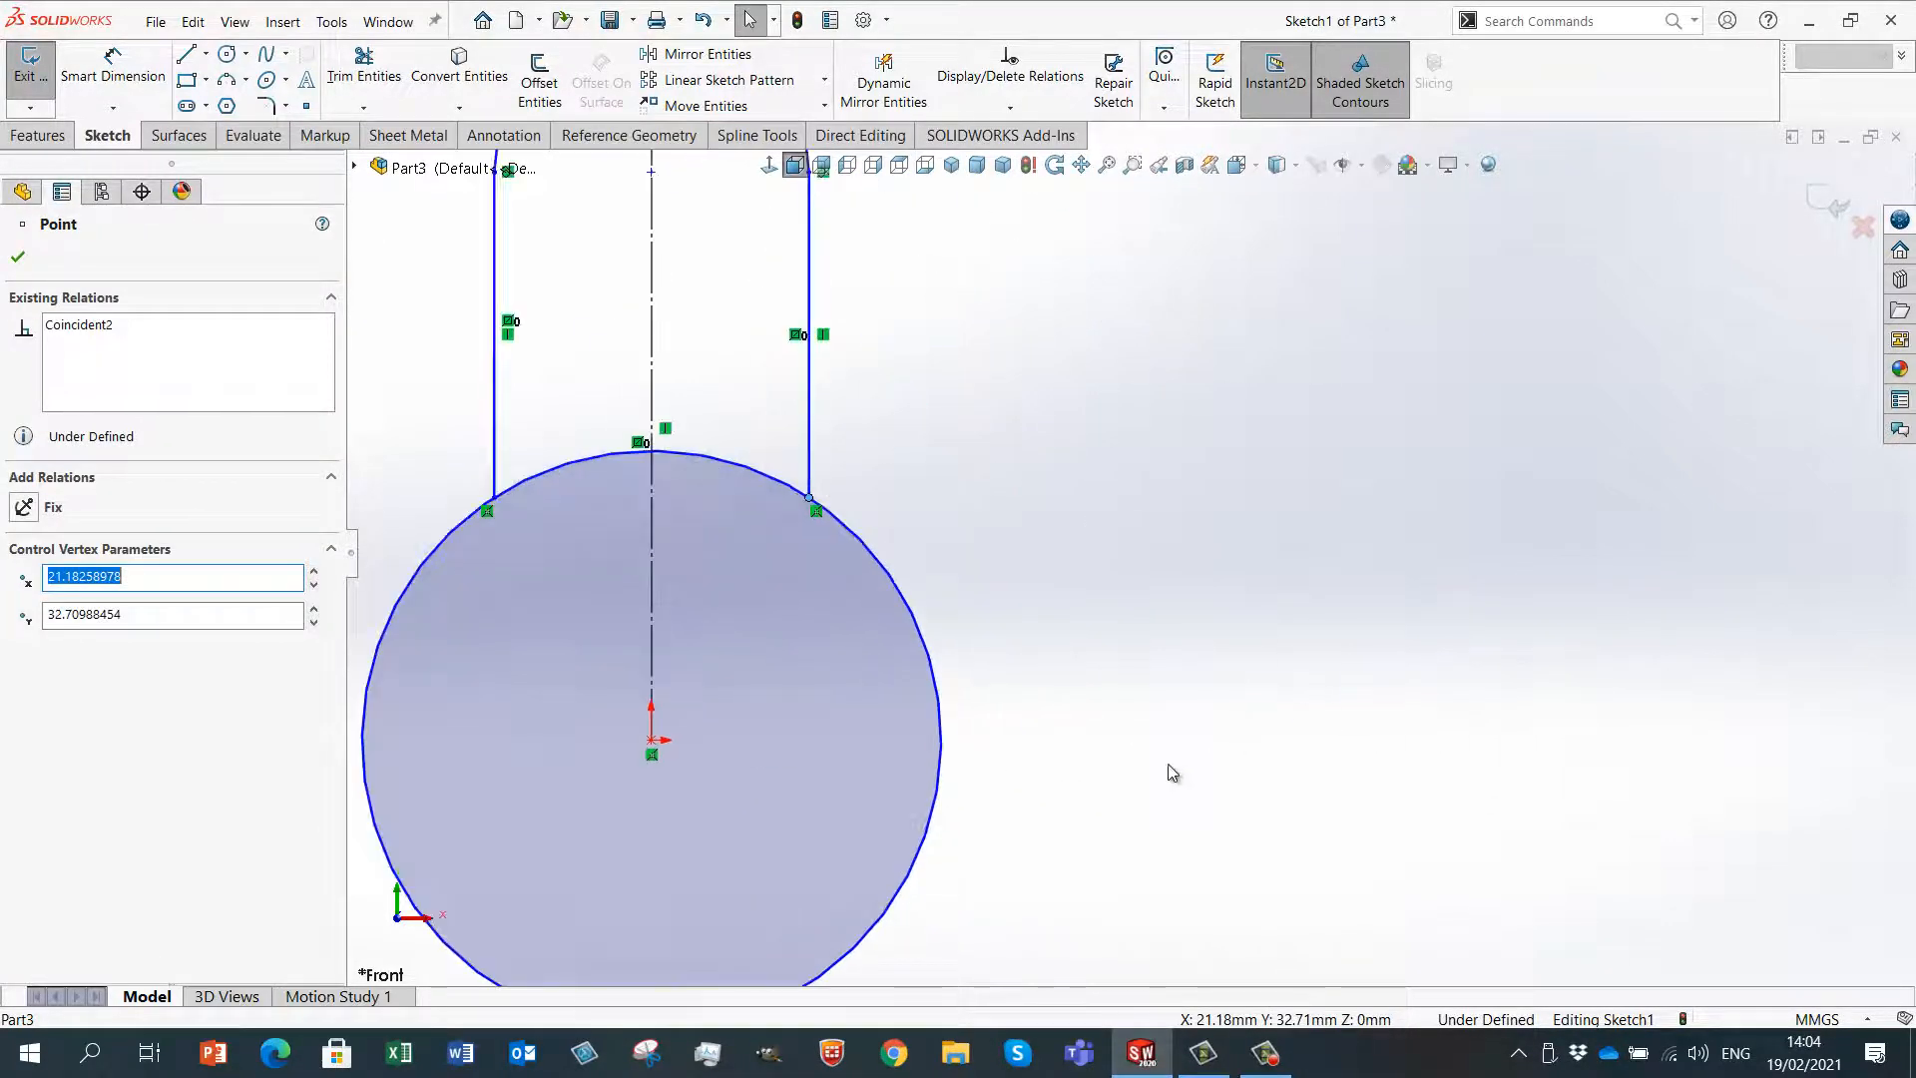
pyautogui.scroll(5, 1168, 774)
pyautogui.scroll(-4, 1107, 684)
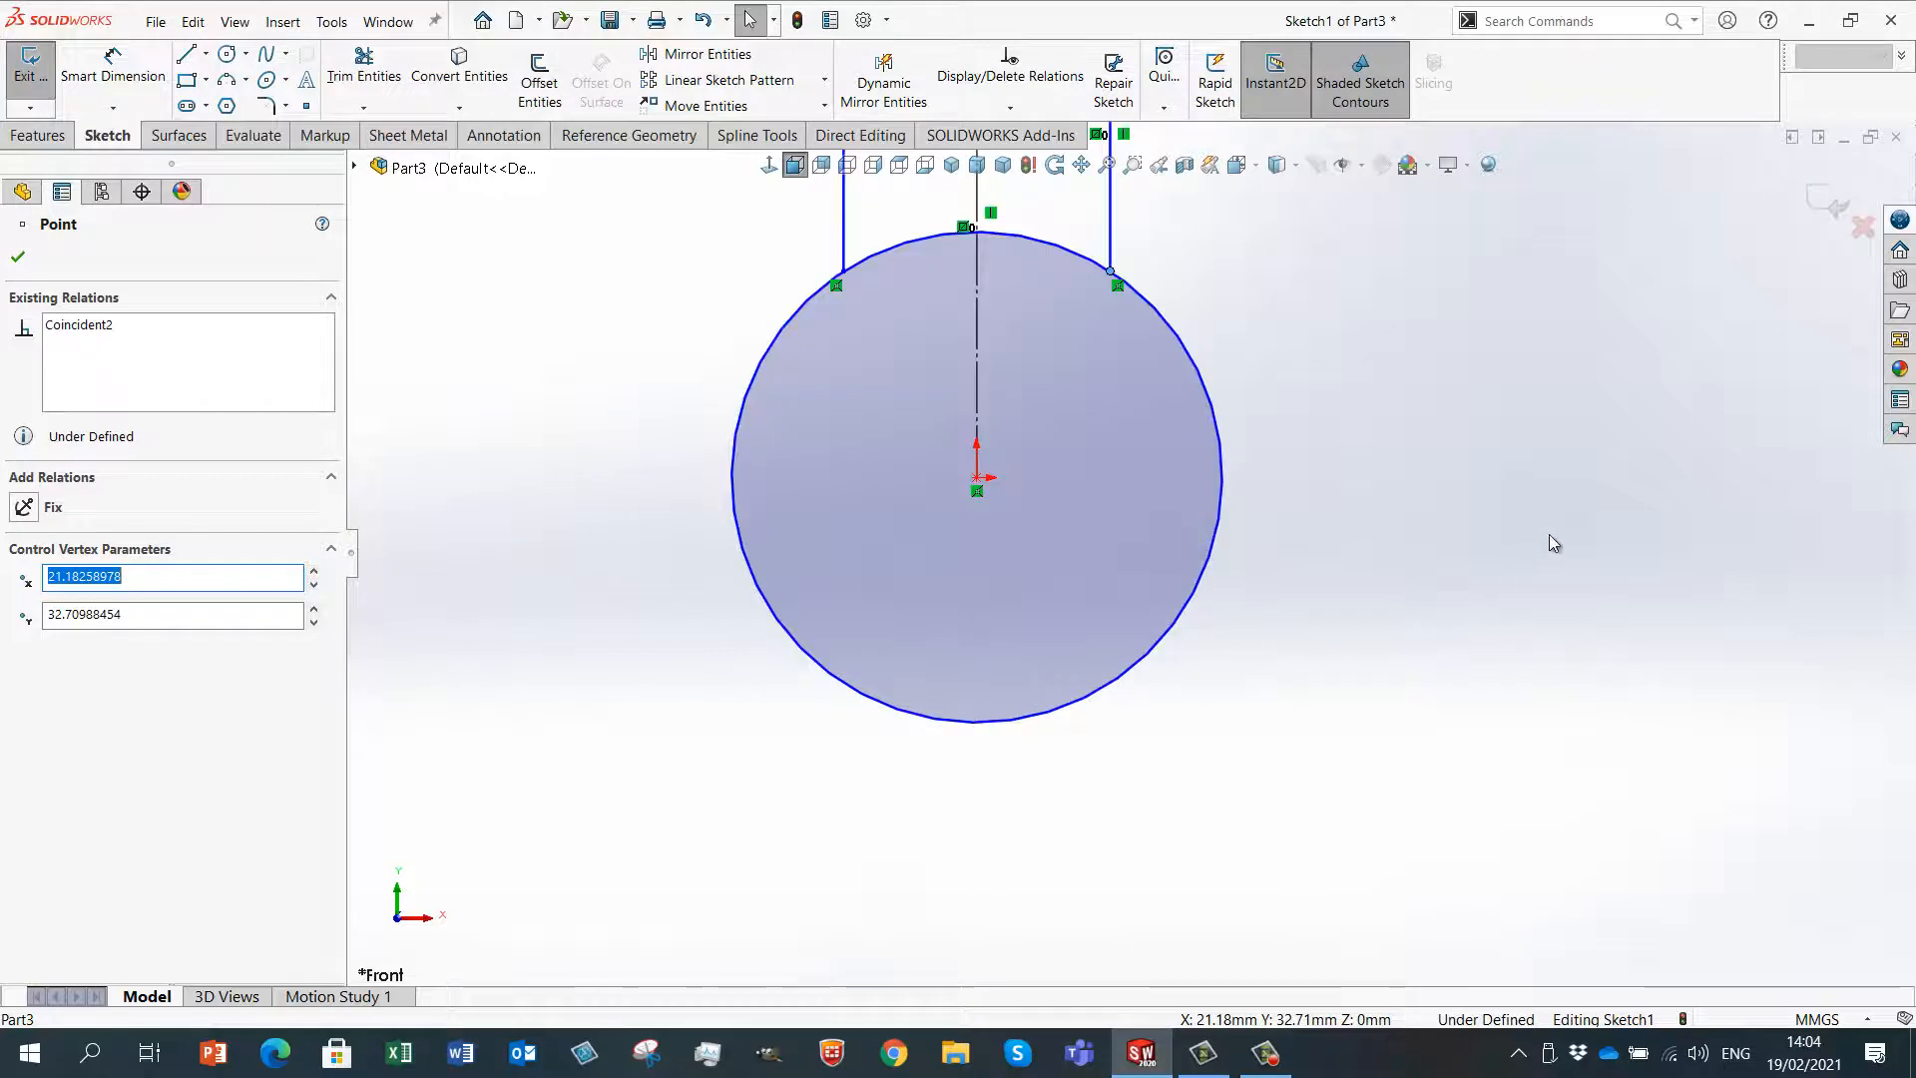
# - Sketch a tapered open outline below the circle: two sides about 63 mm long, tangent to the circle, joined by a horizontal base about 40 mm wide
pyautogui.moveTo(1576, 525); pyautogui.dragTo(1465, 531, button='right')
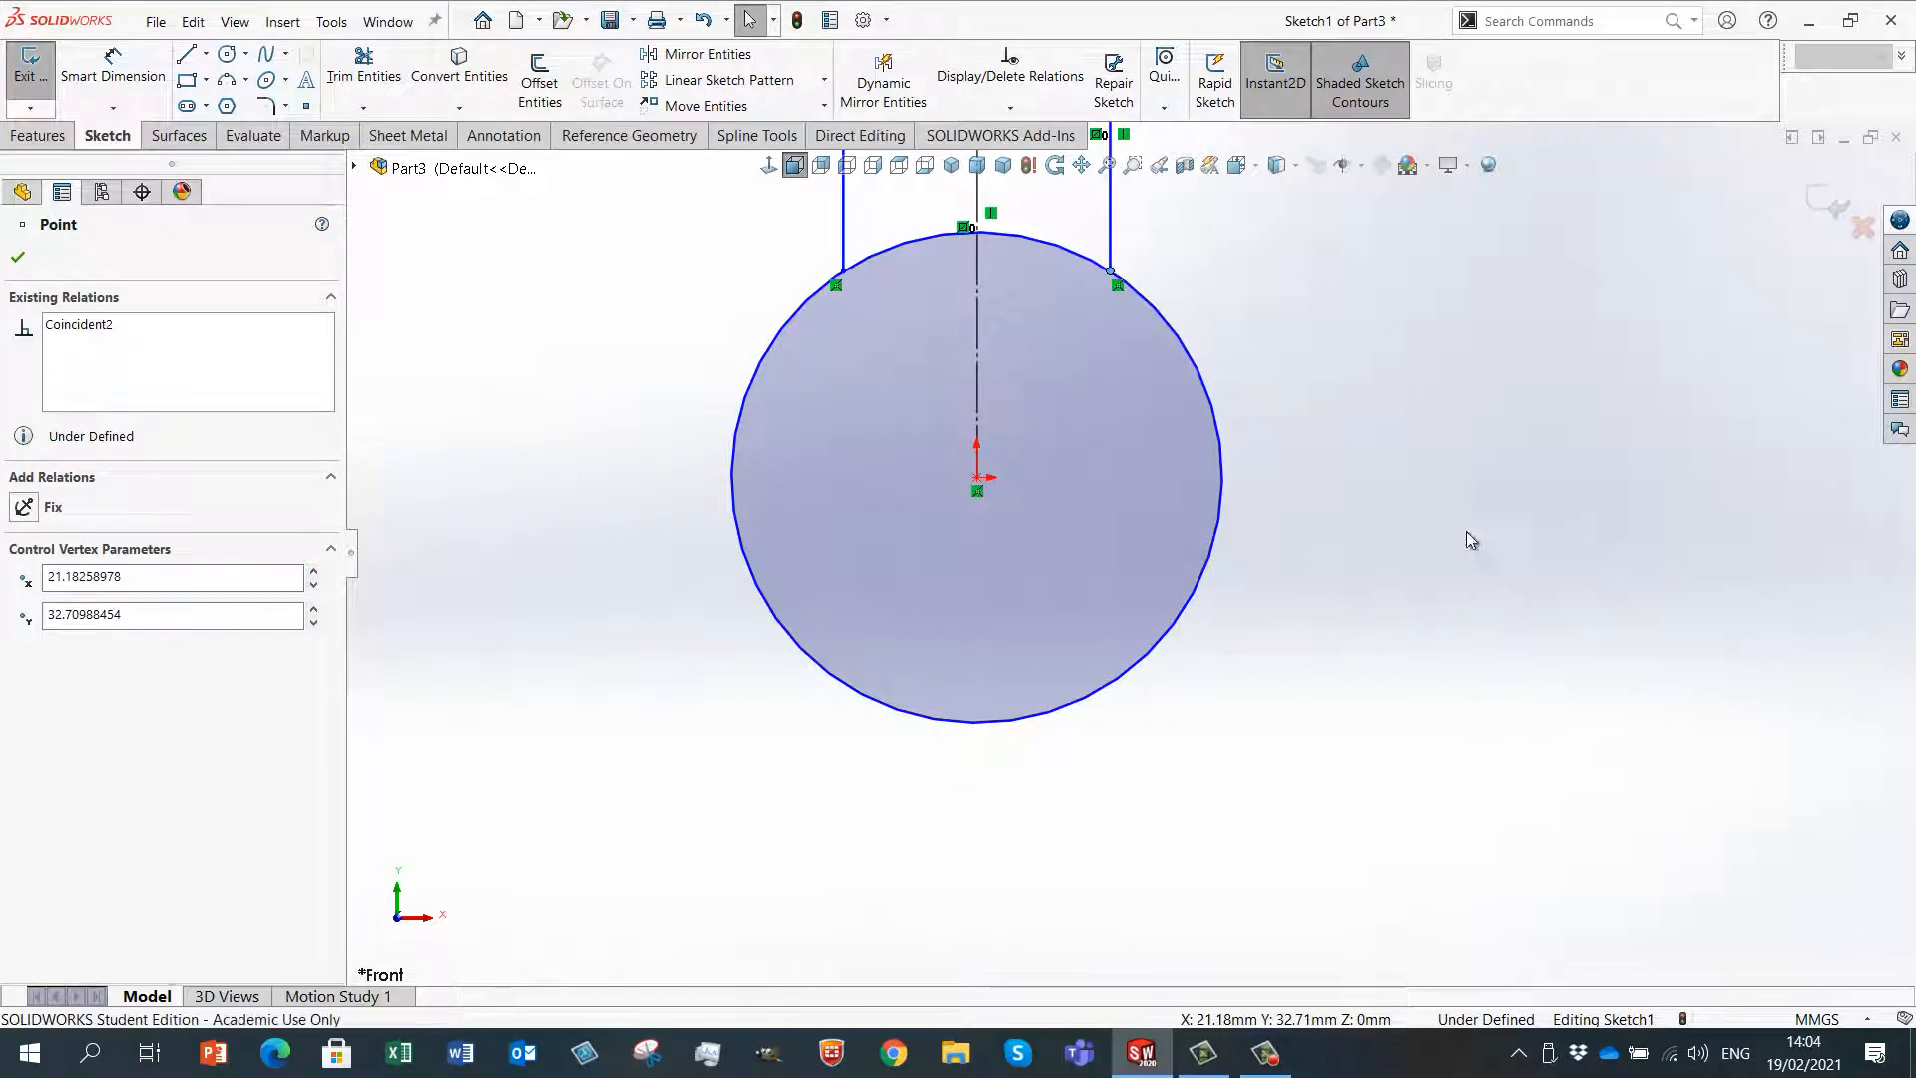
pyautogui.scroll(2, 1225, 698)
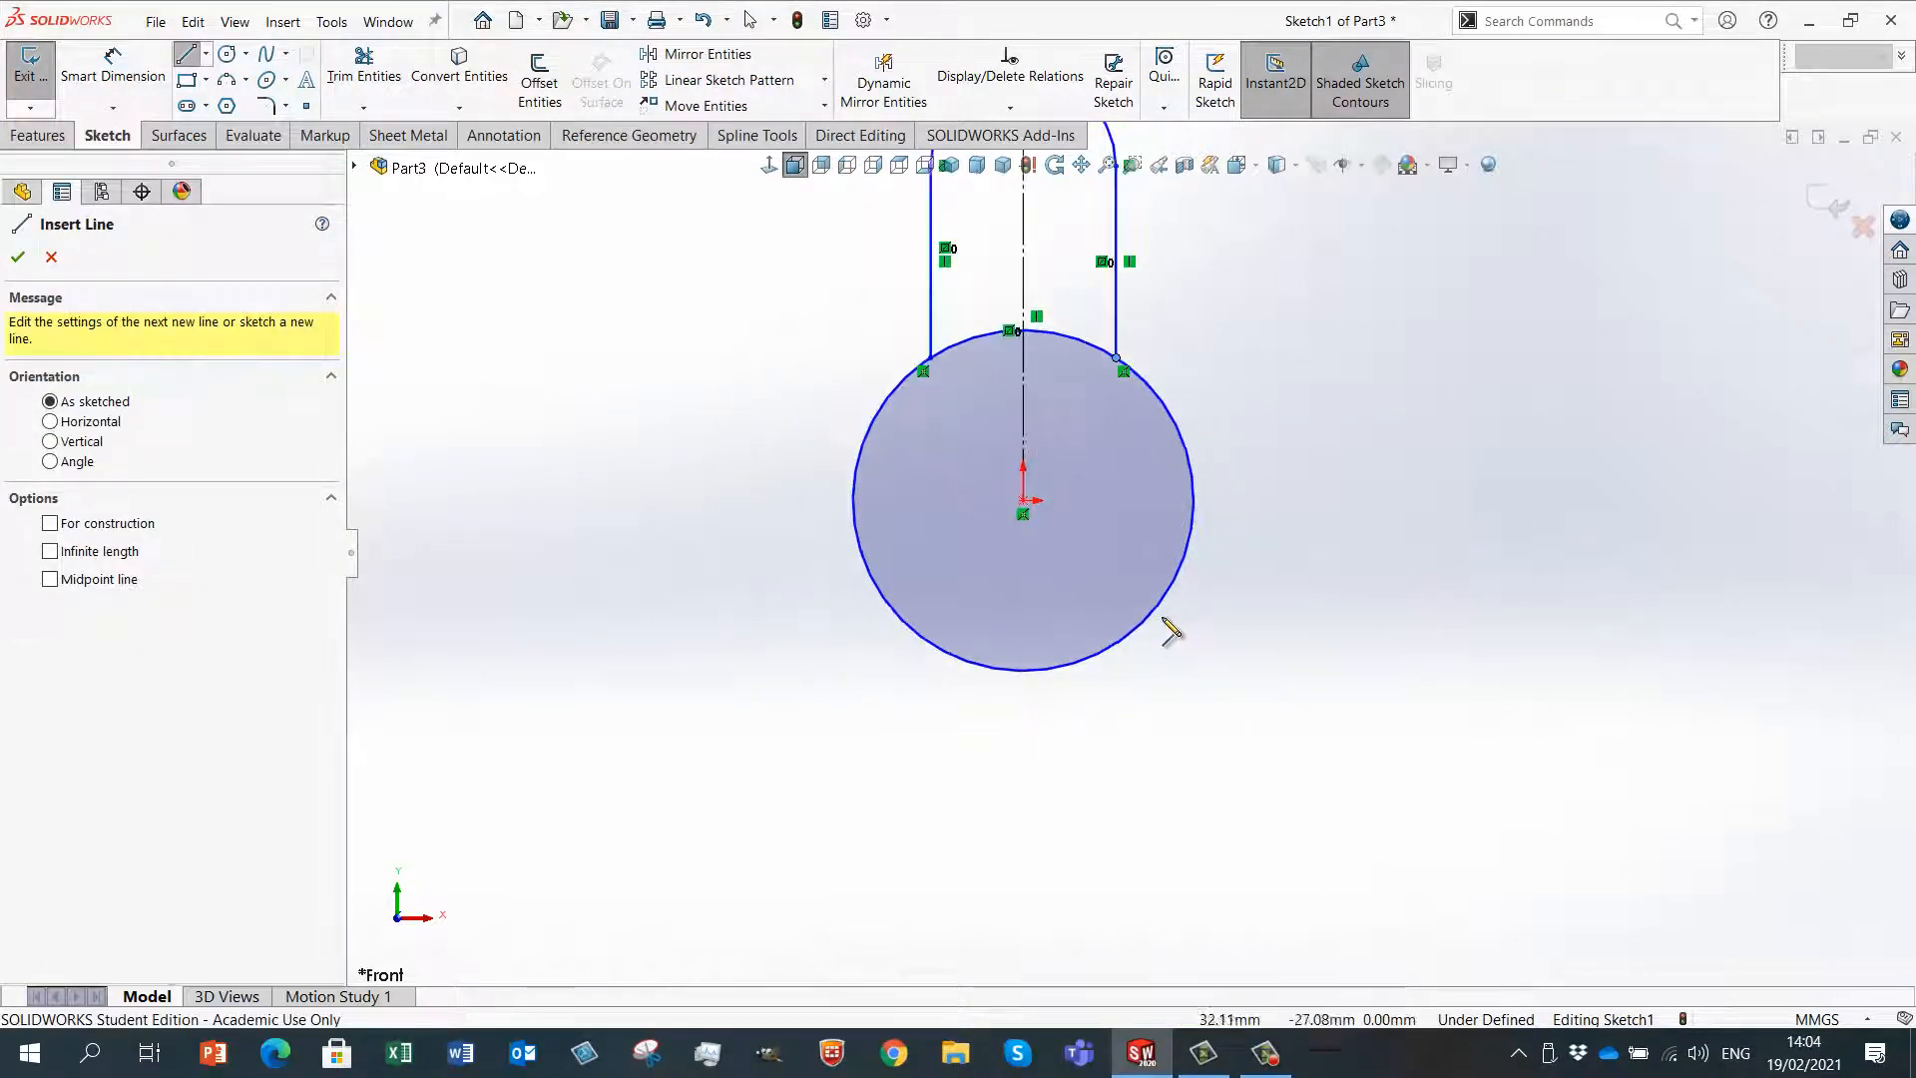
pyautogui.scroll(-2, 1163, 637)
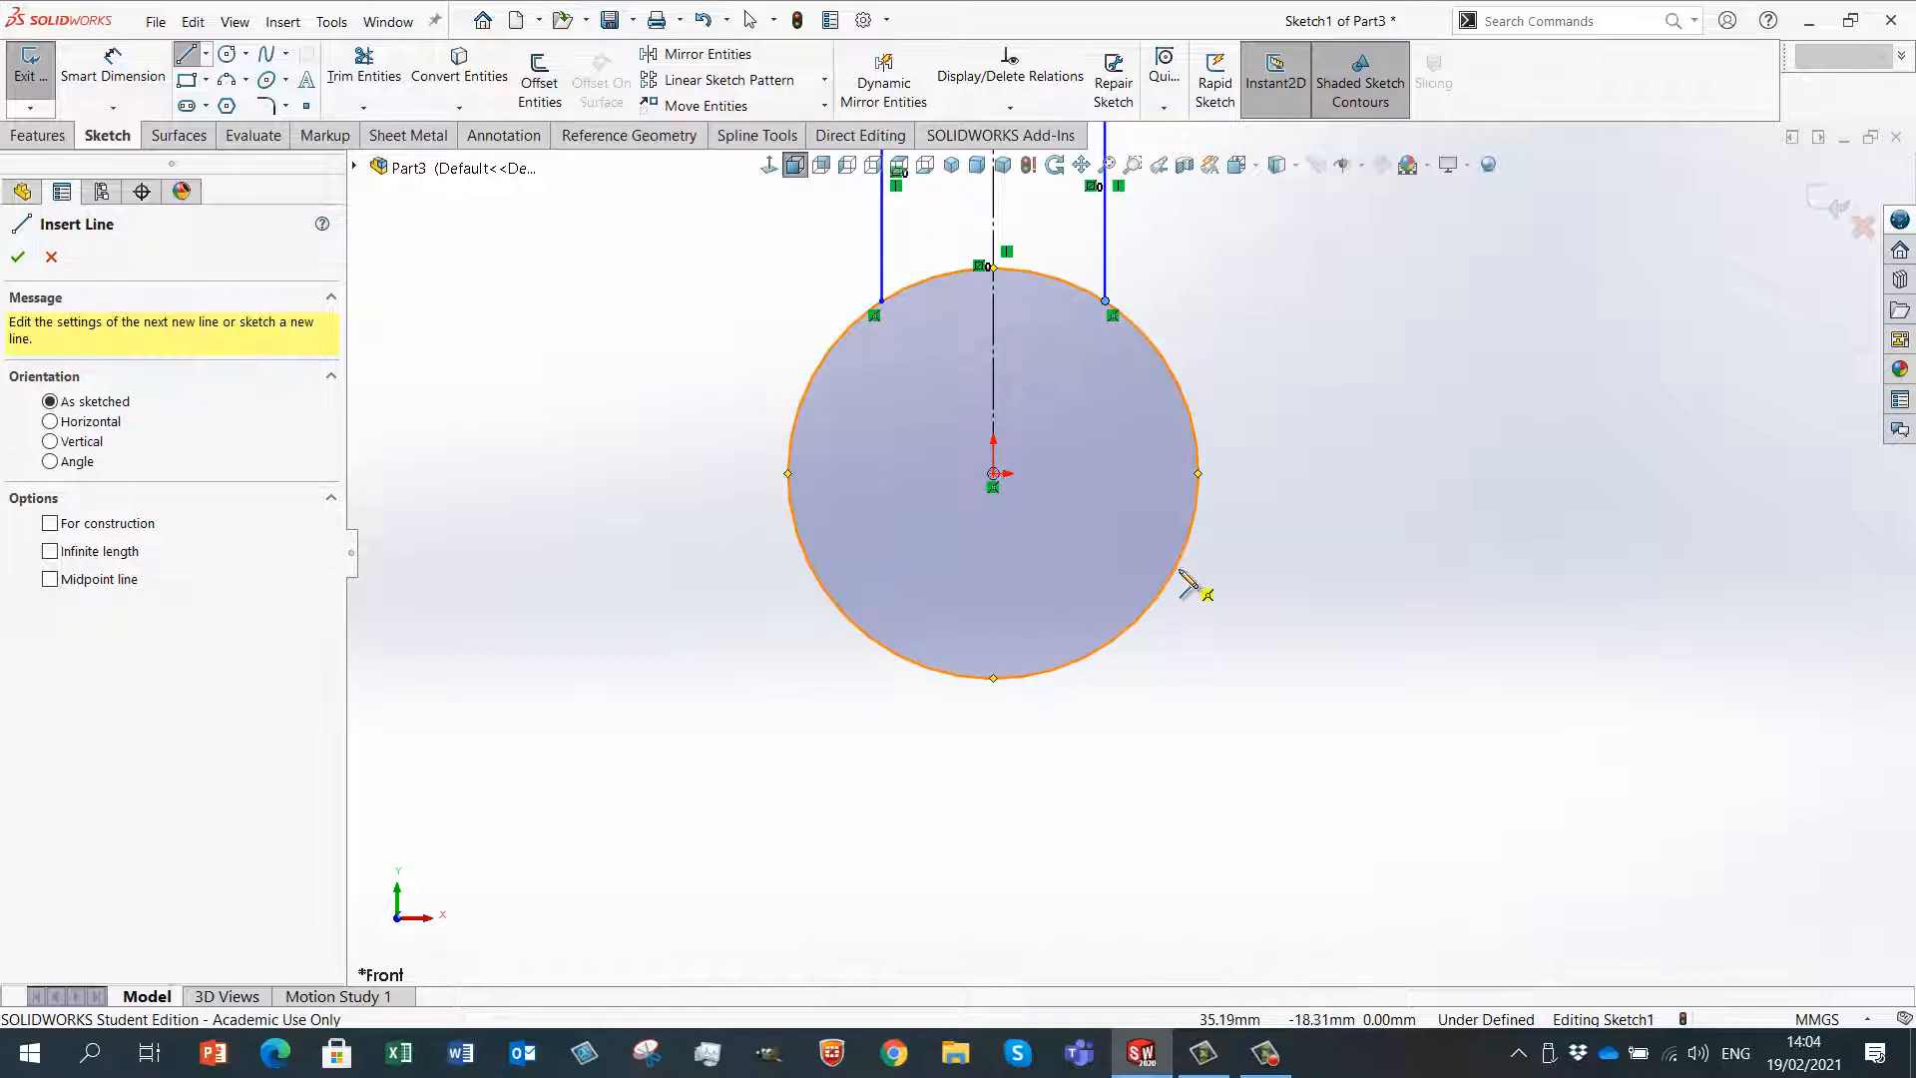
pyautogui.click(1188, 546)
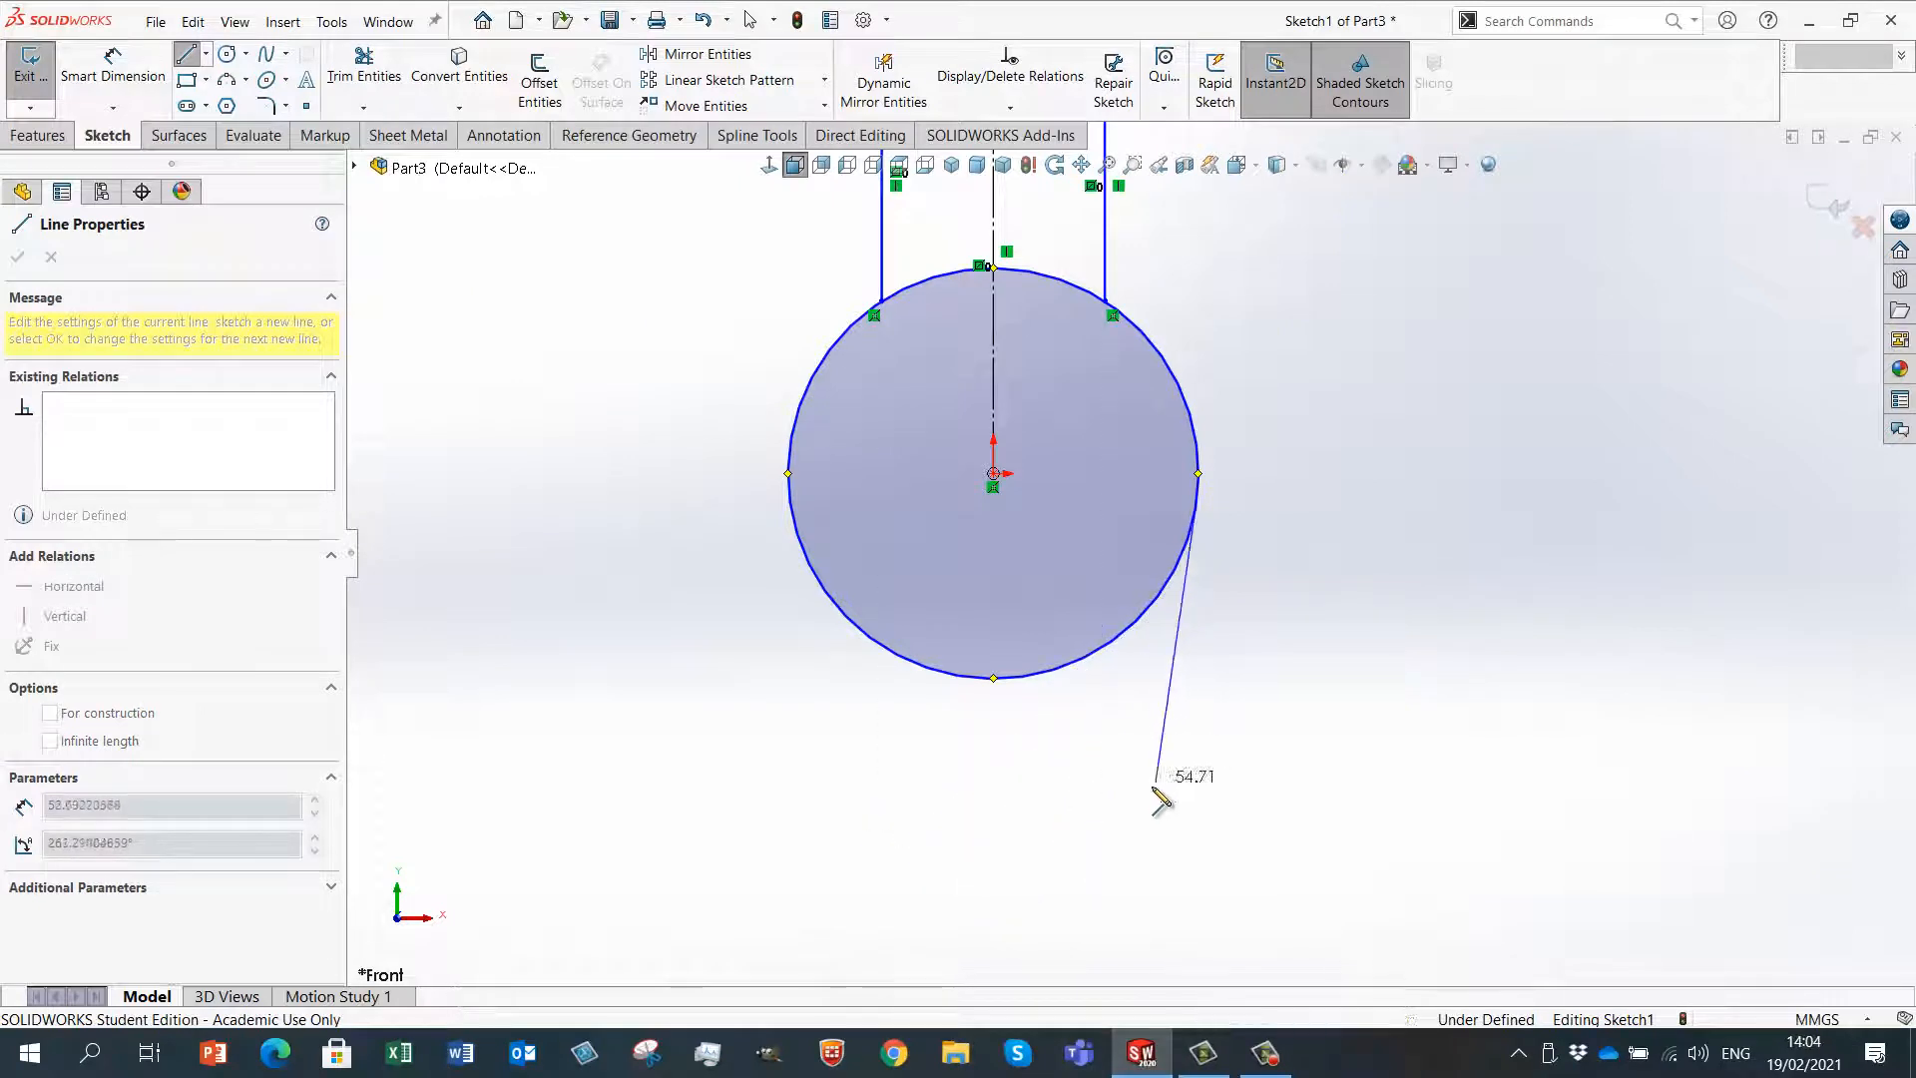
pyautogui.click(1096, 851)
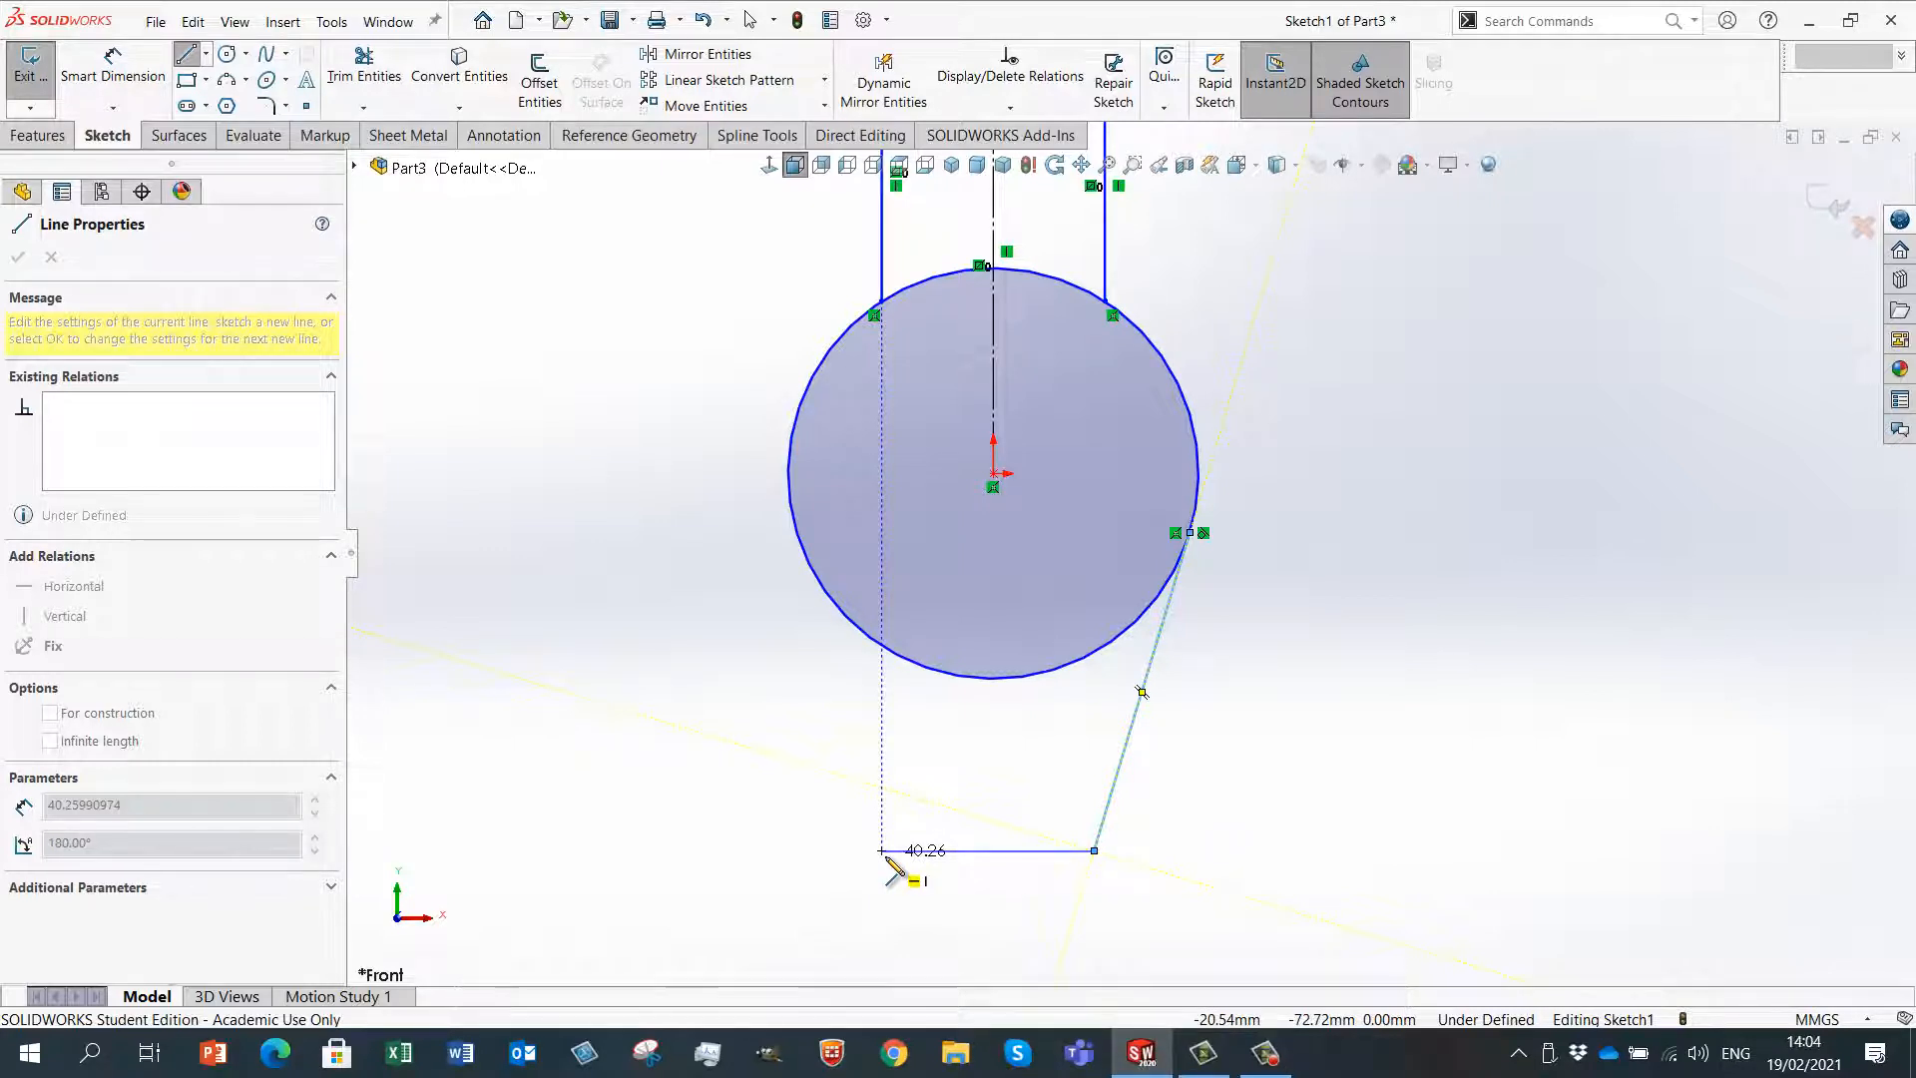
pyautogui.click(881, 850)
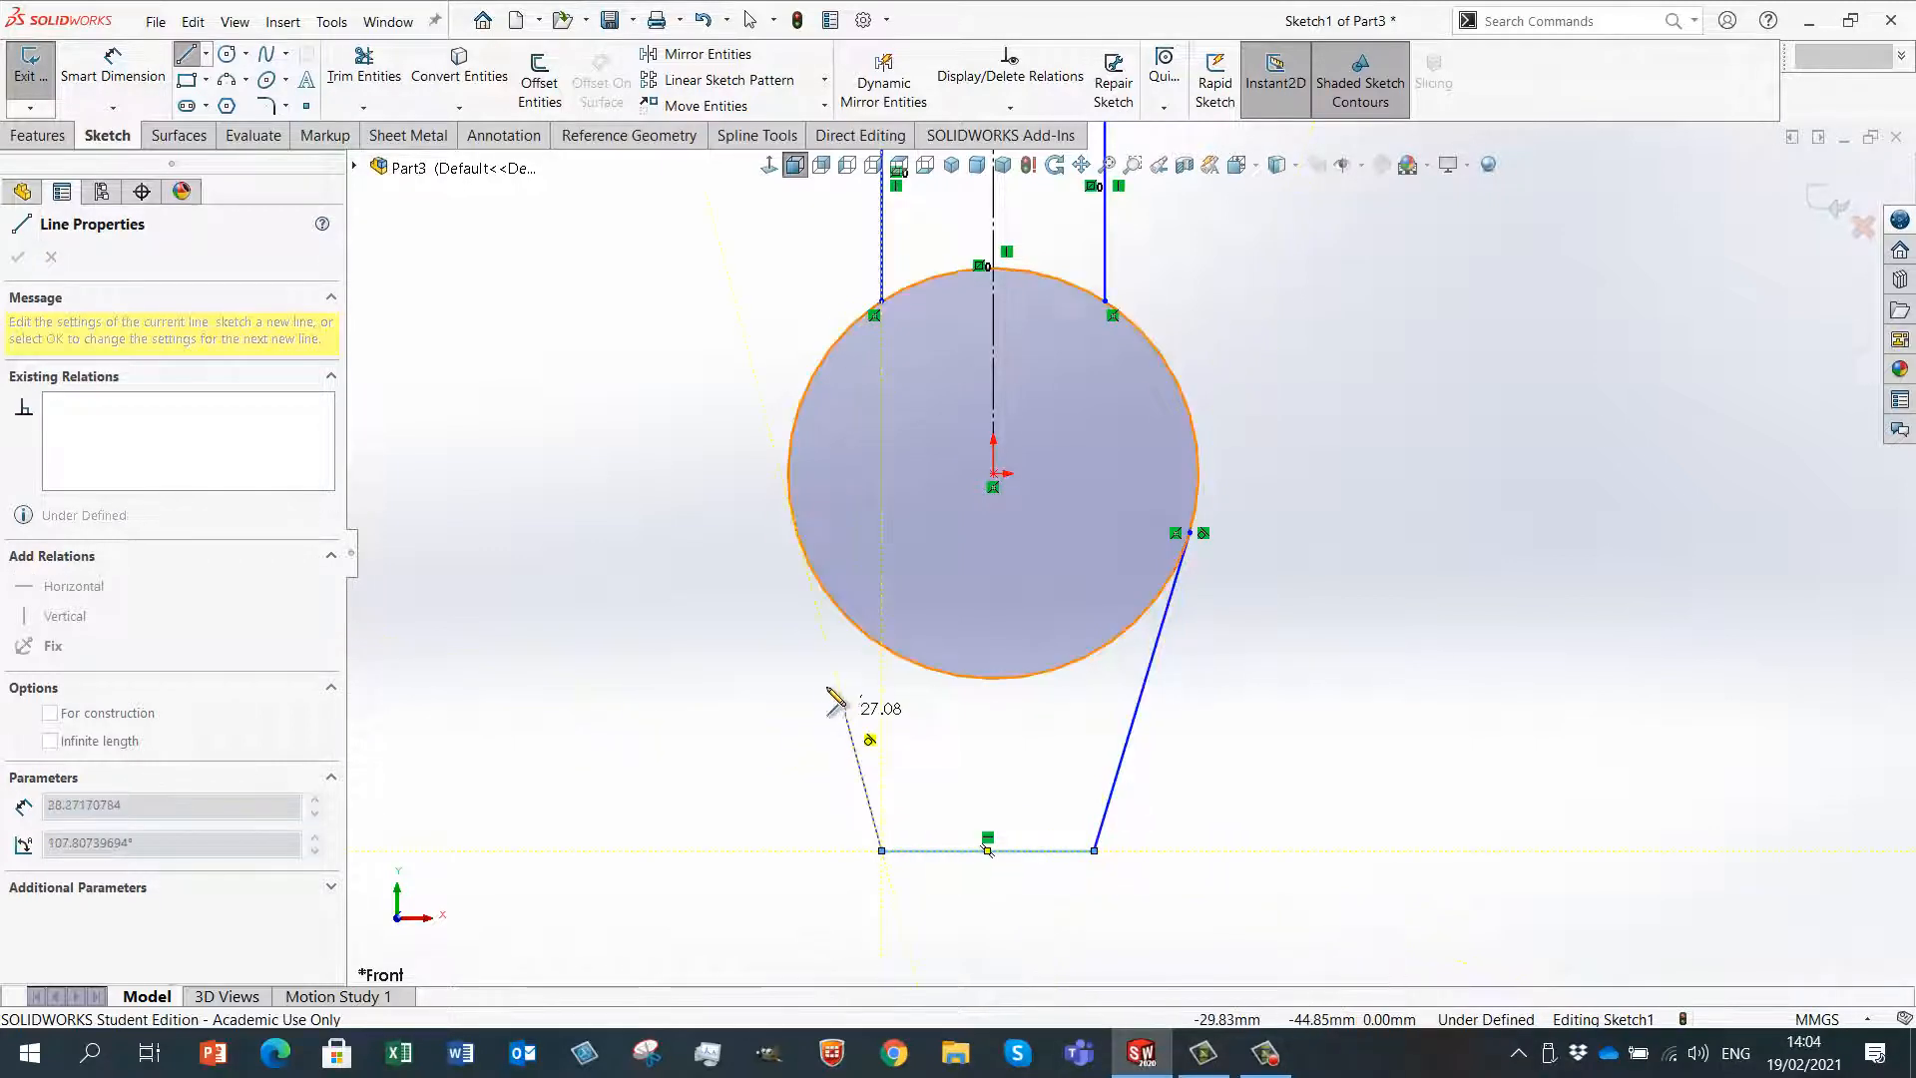
pyautogui.click(798, 526)
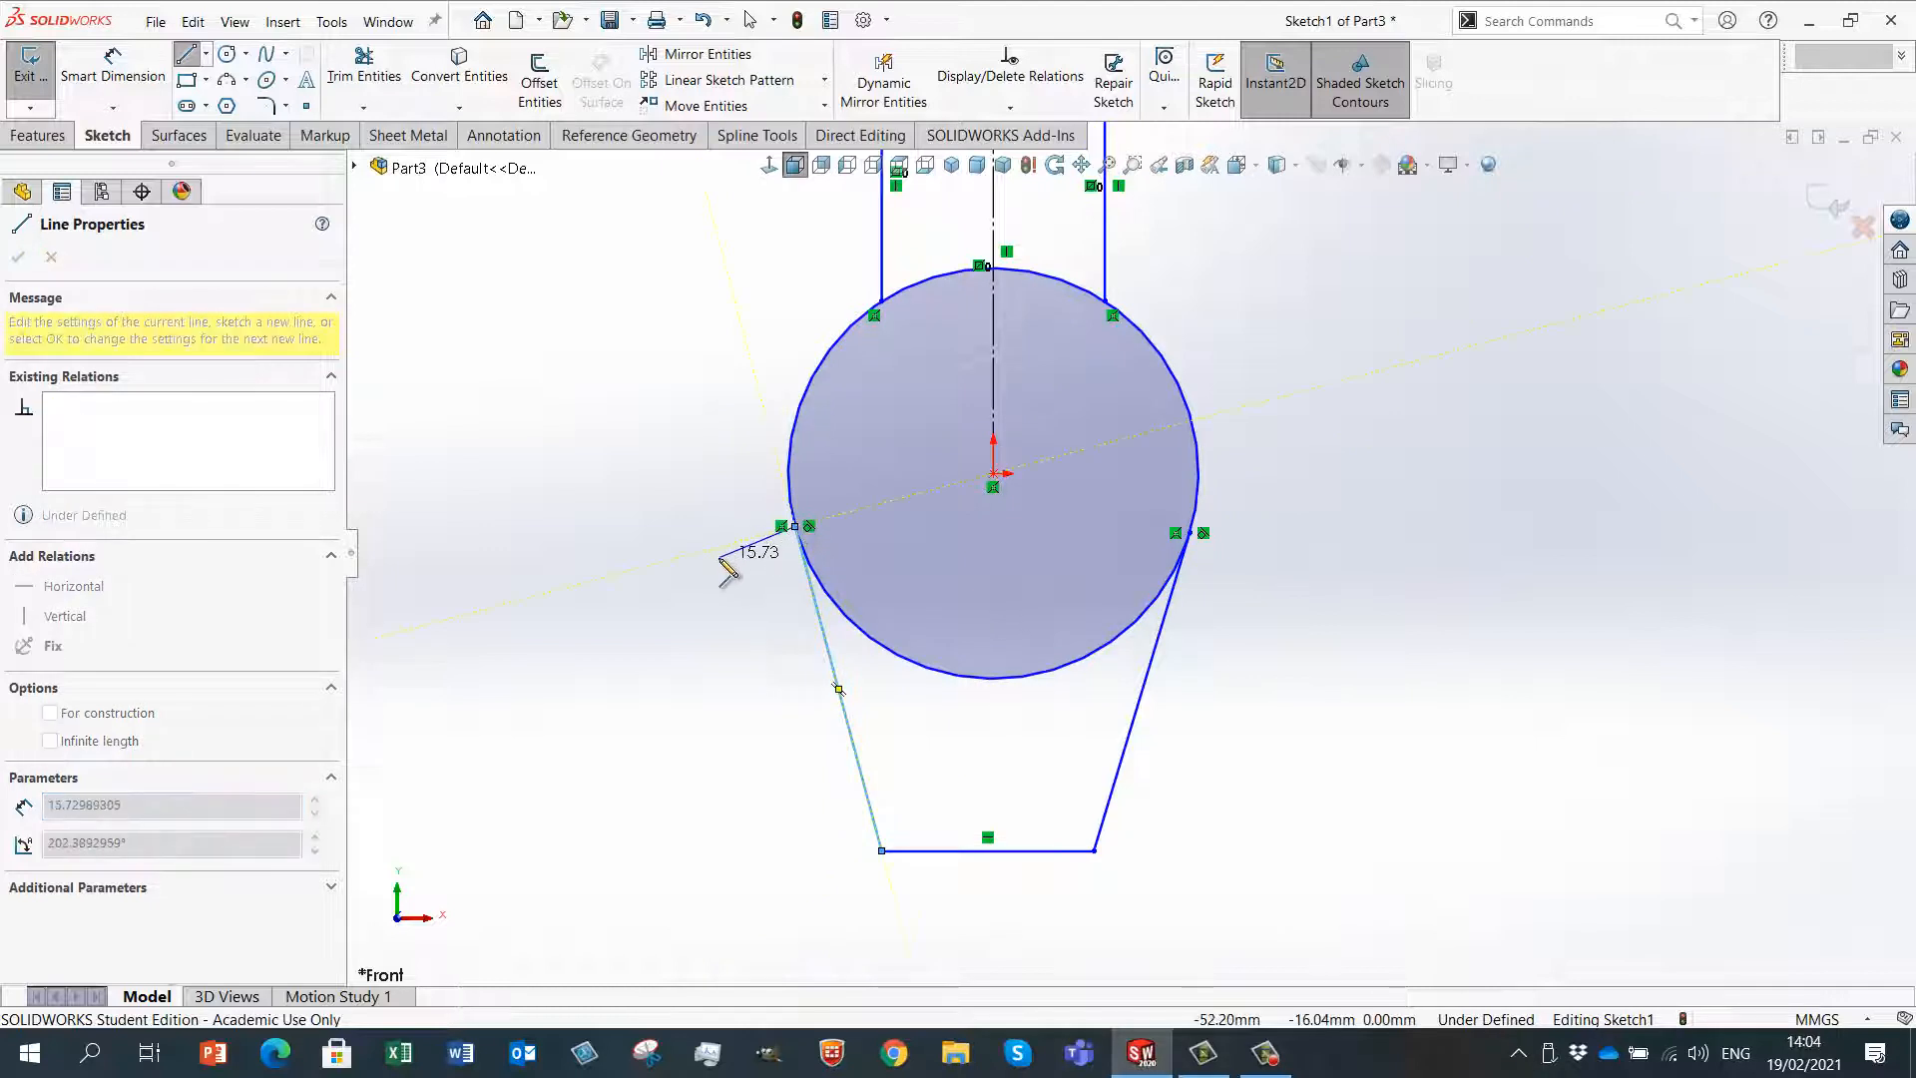
pyautogui.press('Escape')
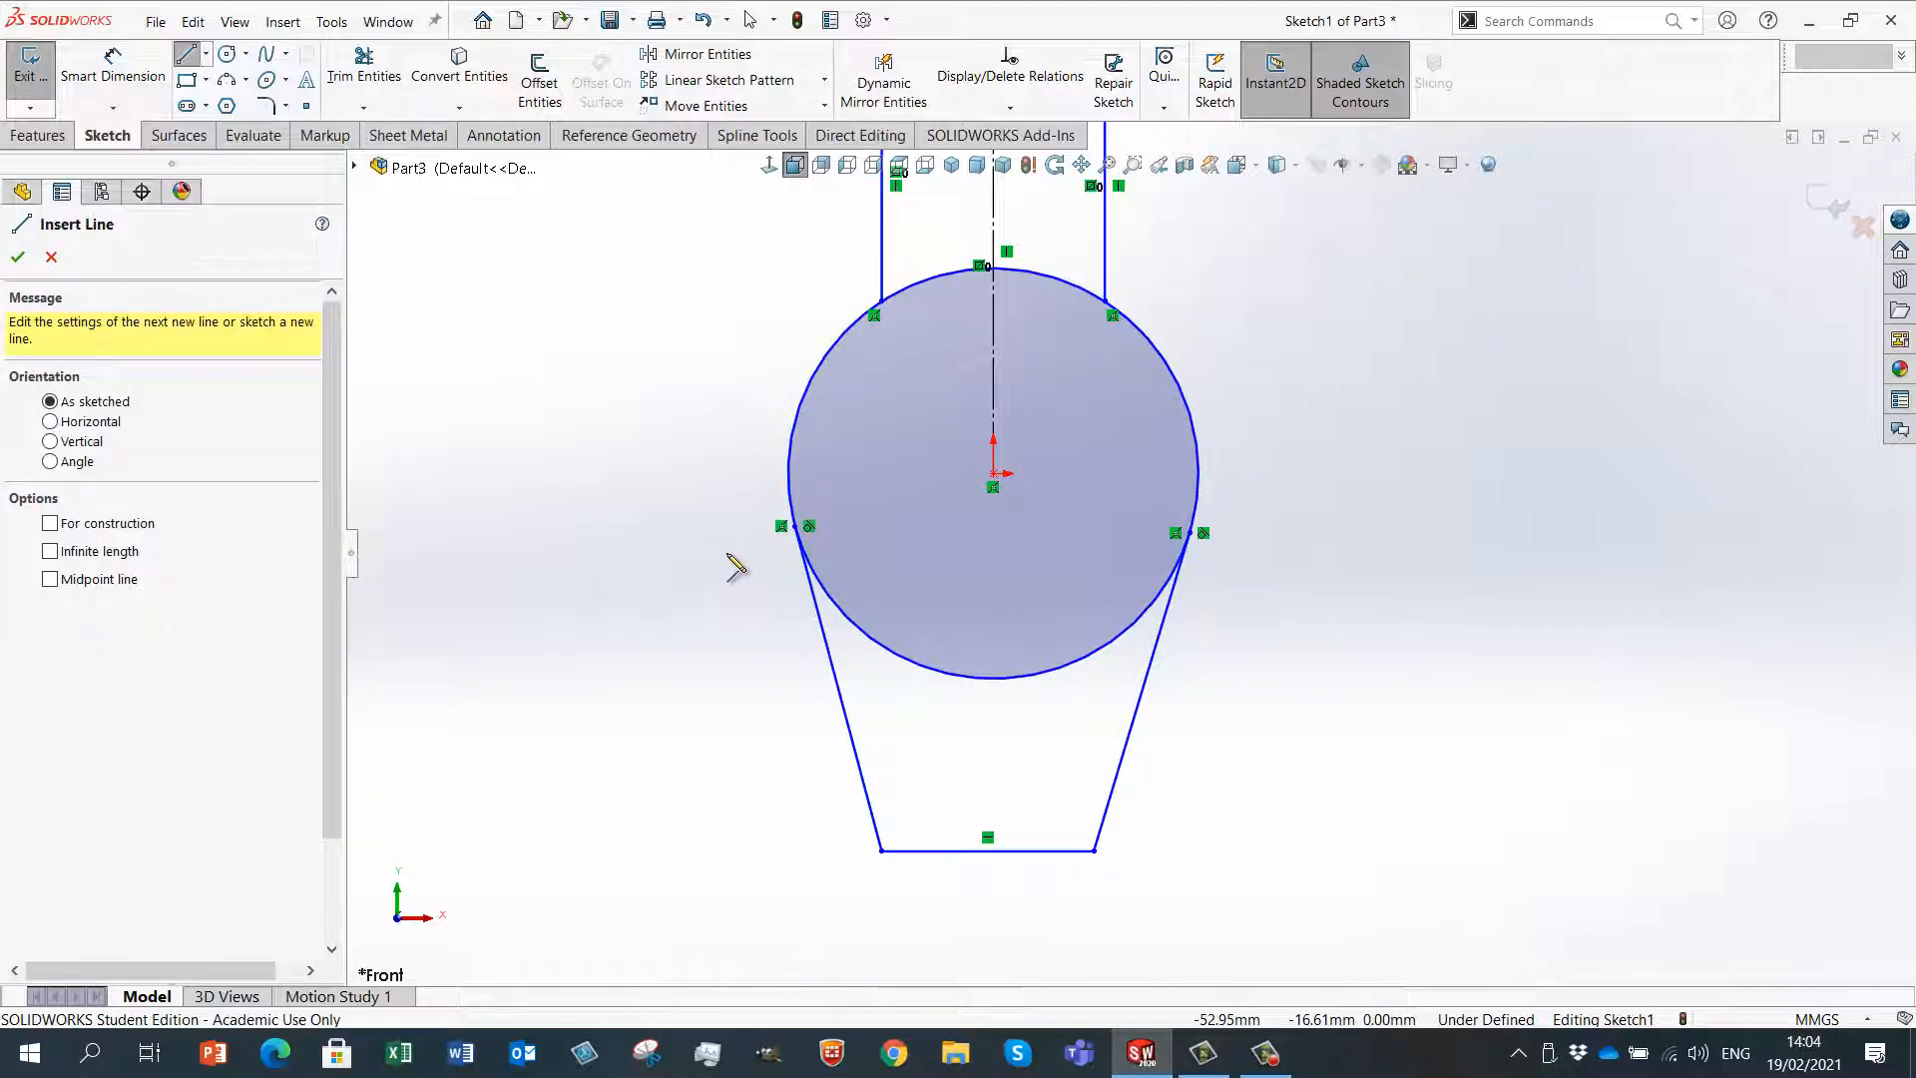
pyautogui.scroll(3, 798, 598)
pyautogui.scroll(-4, 1127, 444)
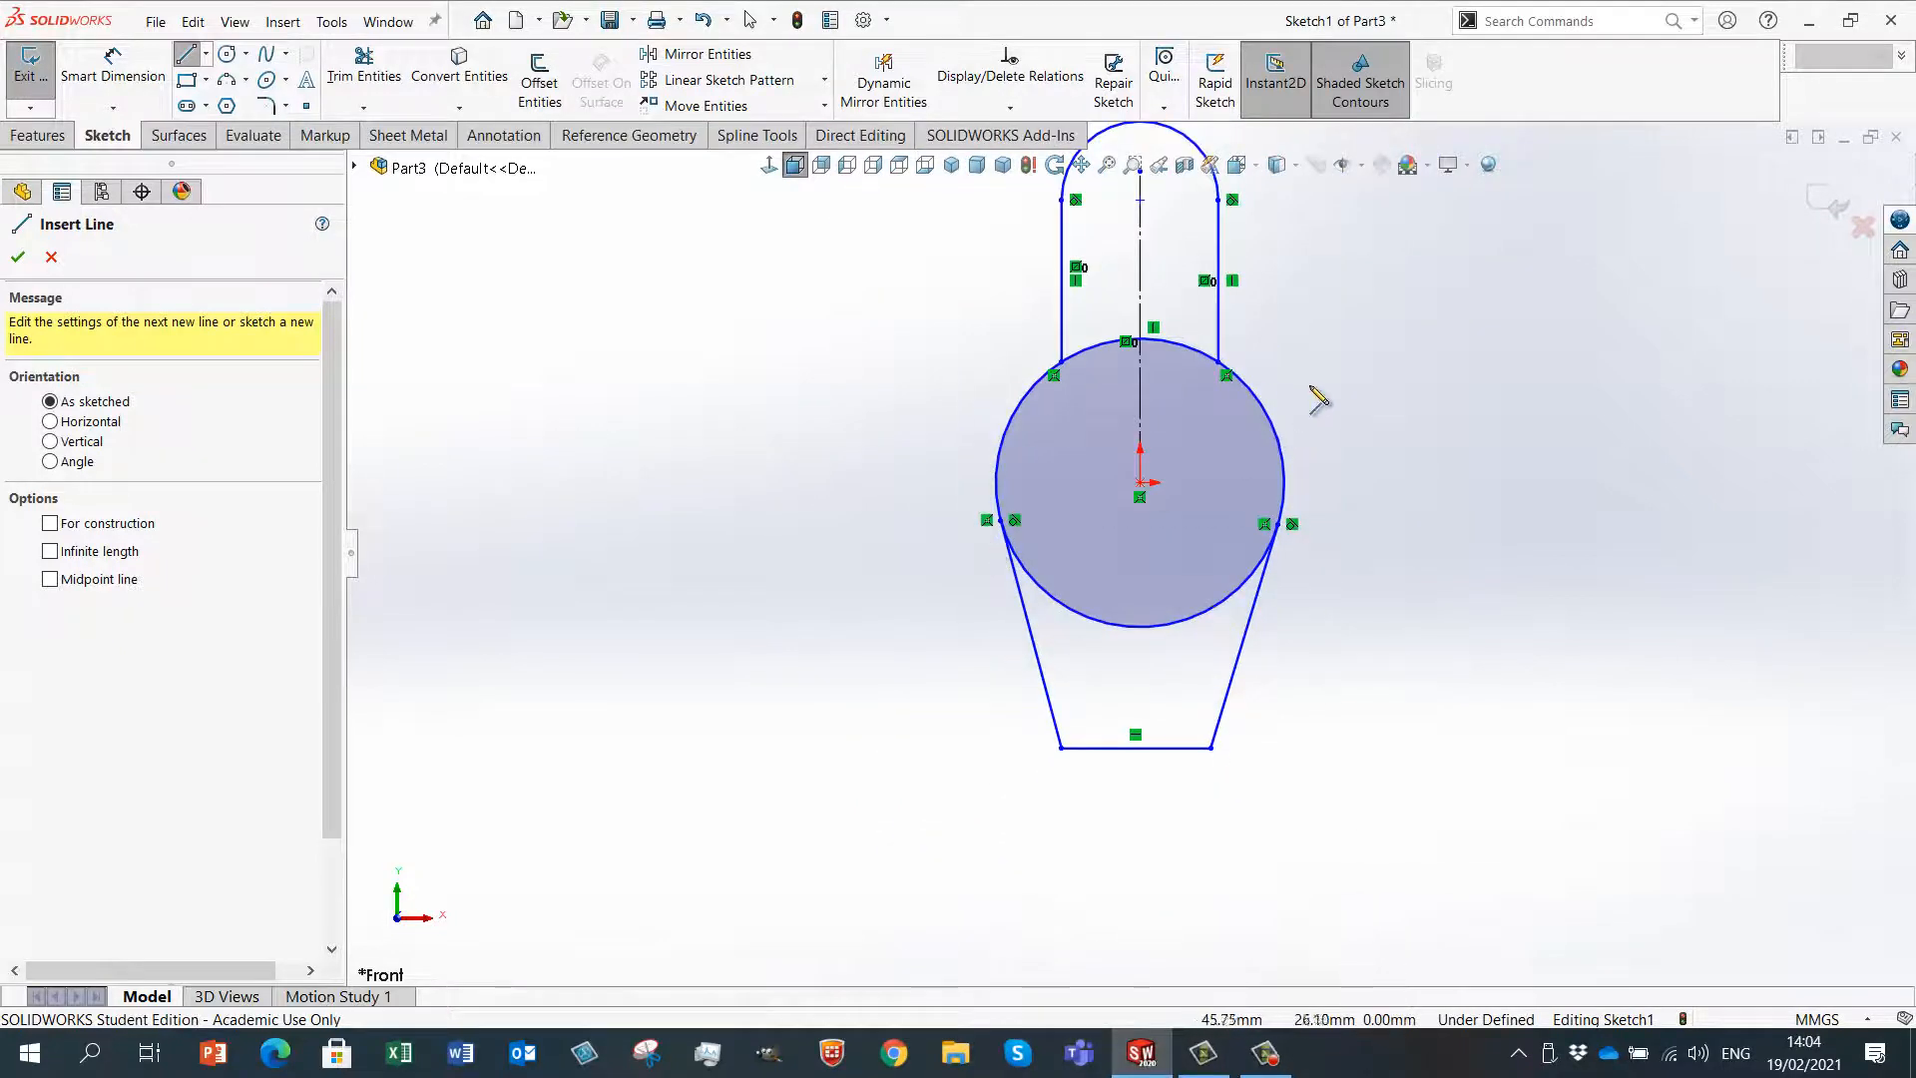
pyautogui.scroll(2, 1317, 397)
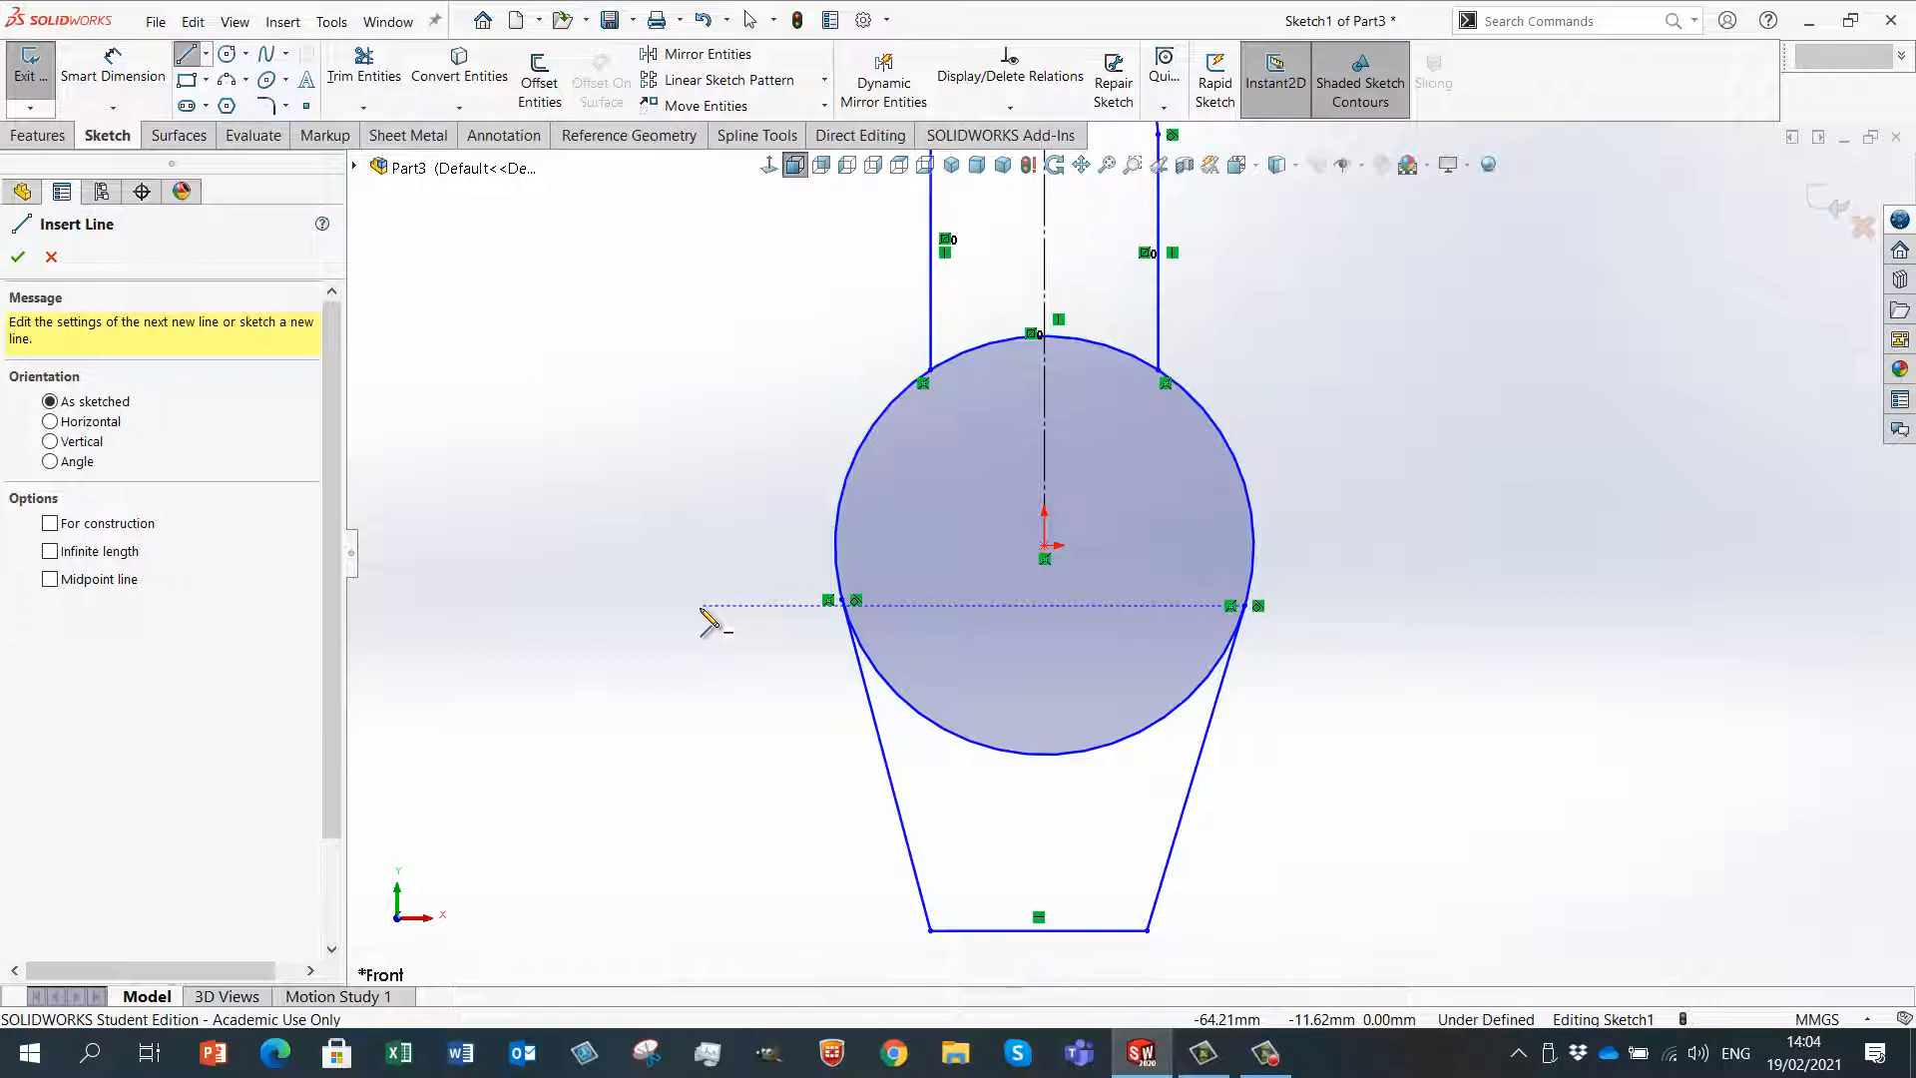
pyautogui.press('Escape')
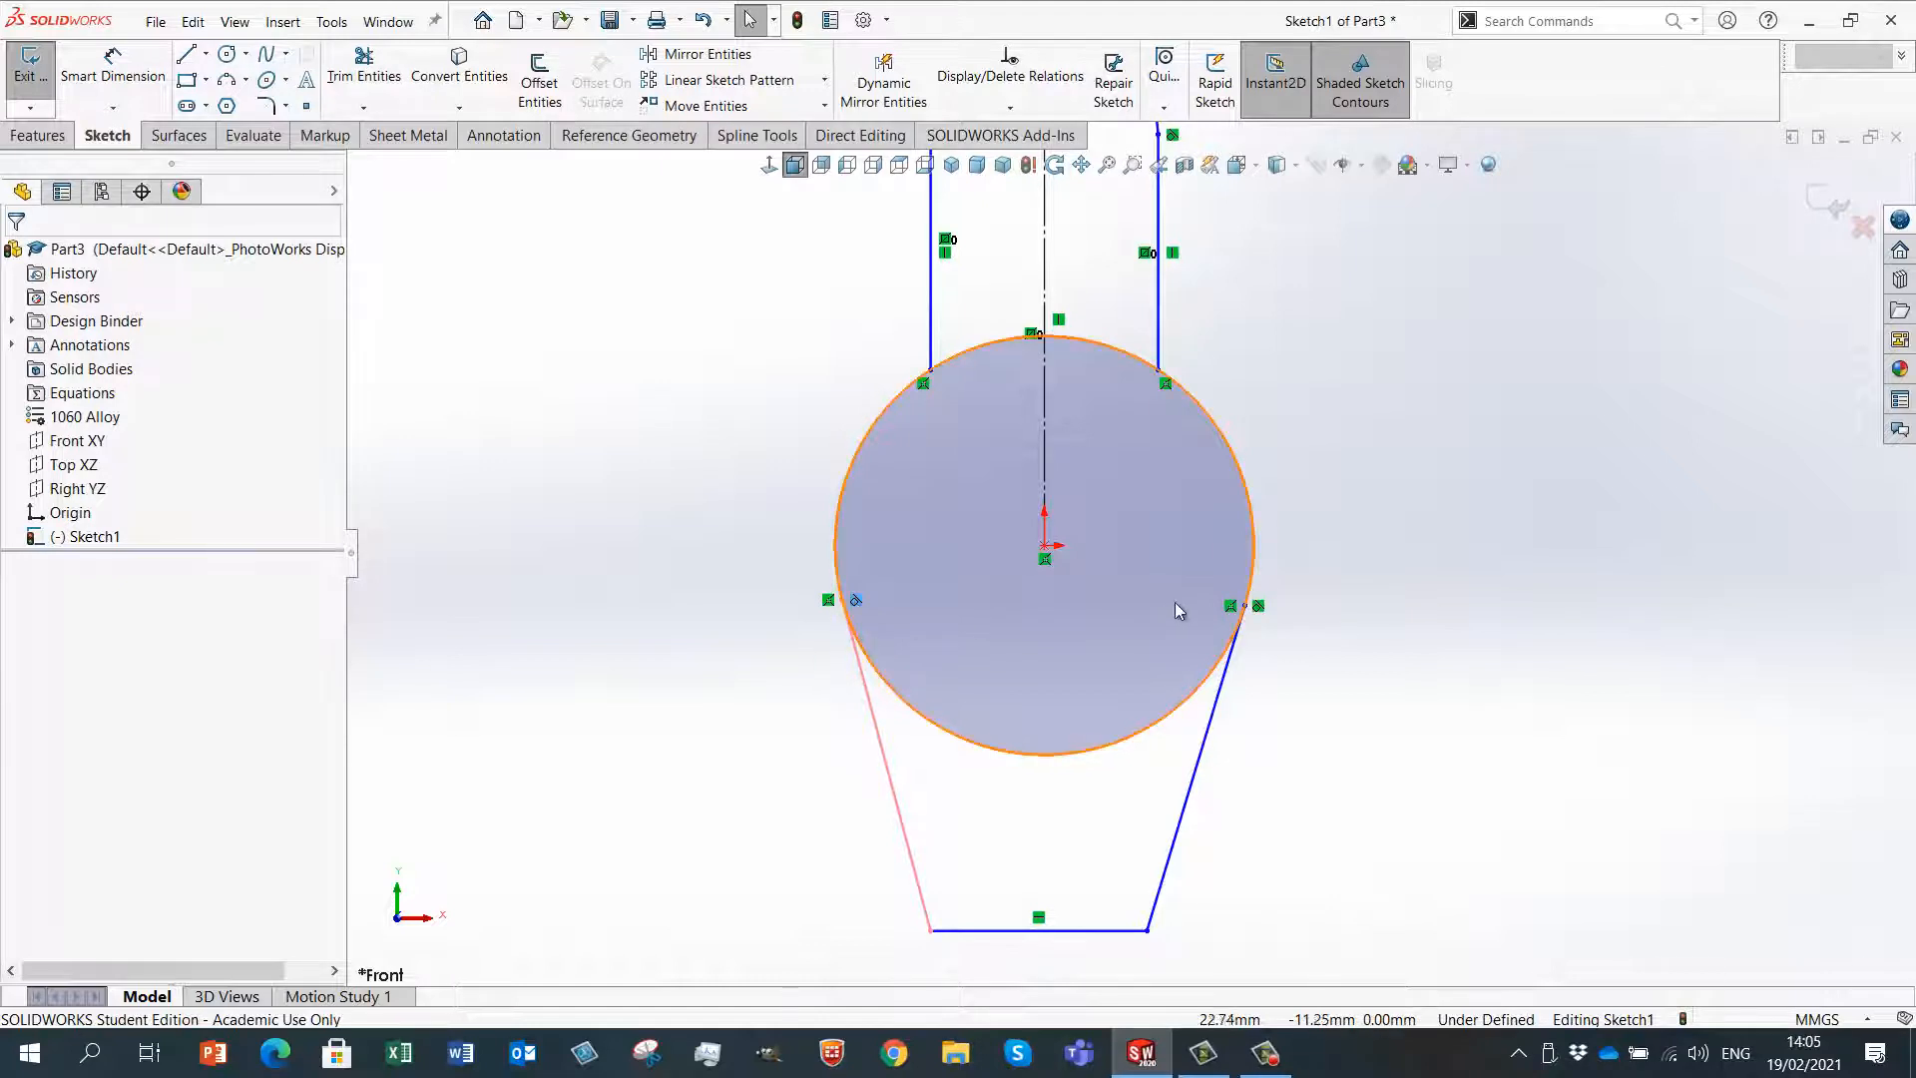
# - Make the two slanted lower side lines symmetric about the vertical construction line
pyautogui.click(1279, 708)
pyautogui.scroll(2, 1177, 663)
pyautogui.scroll(-1, 1173, 661)
pyautogui.scroll(2, 1172, 664)
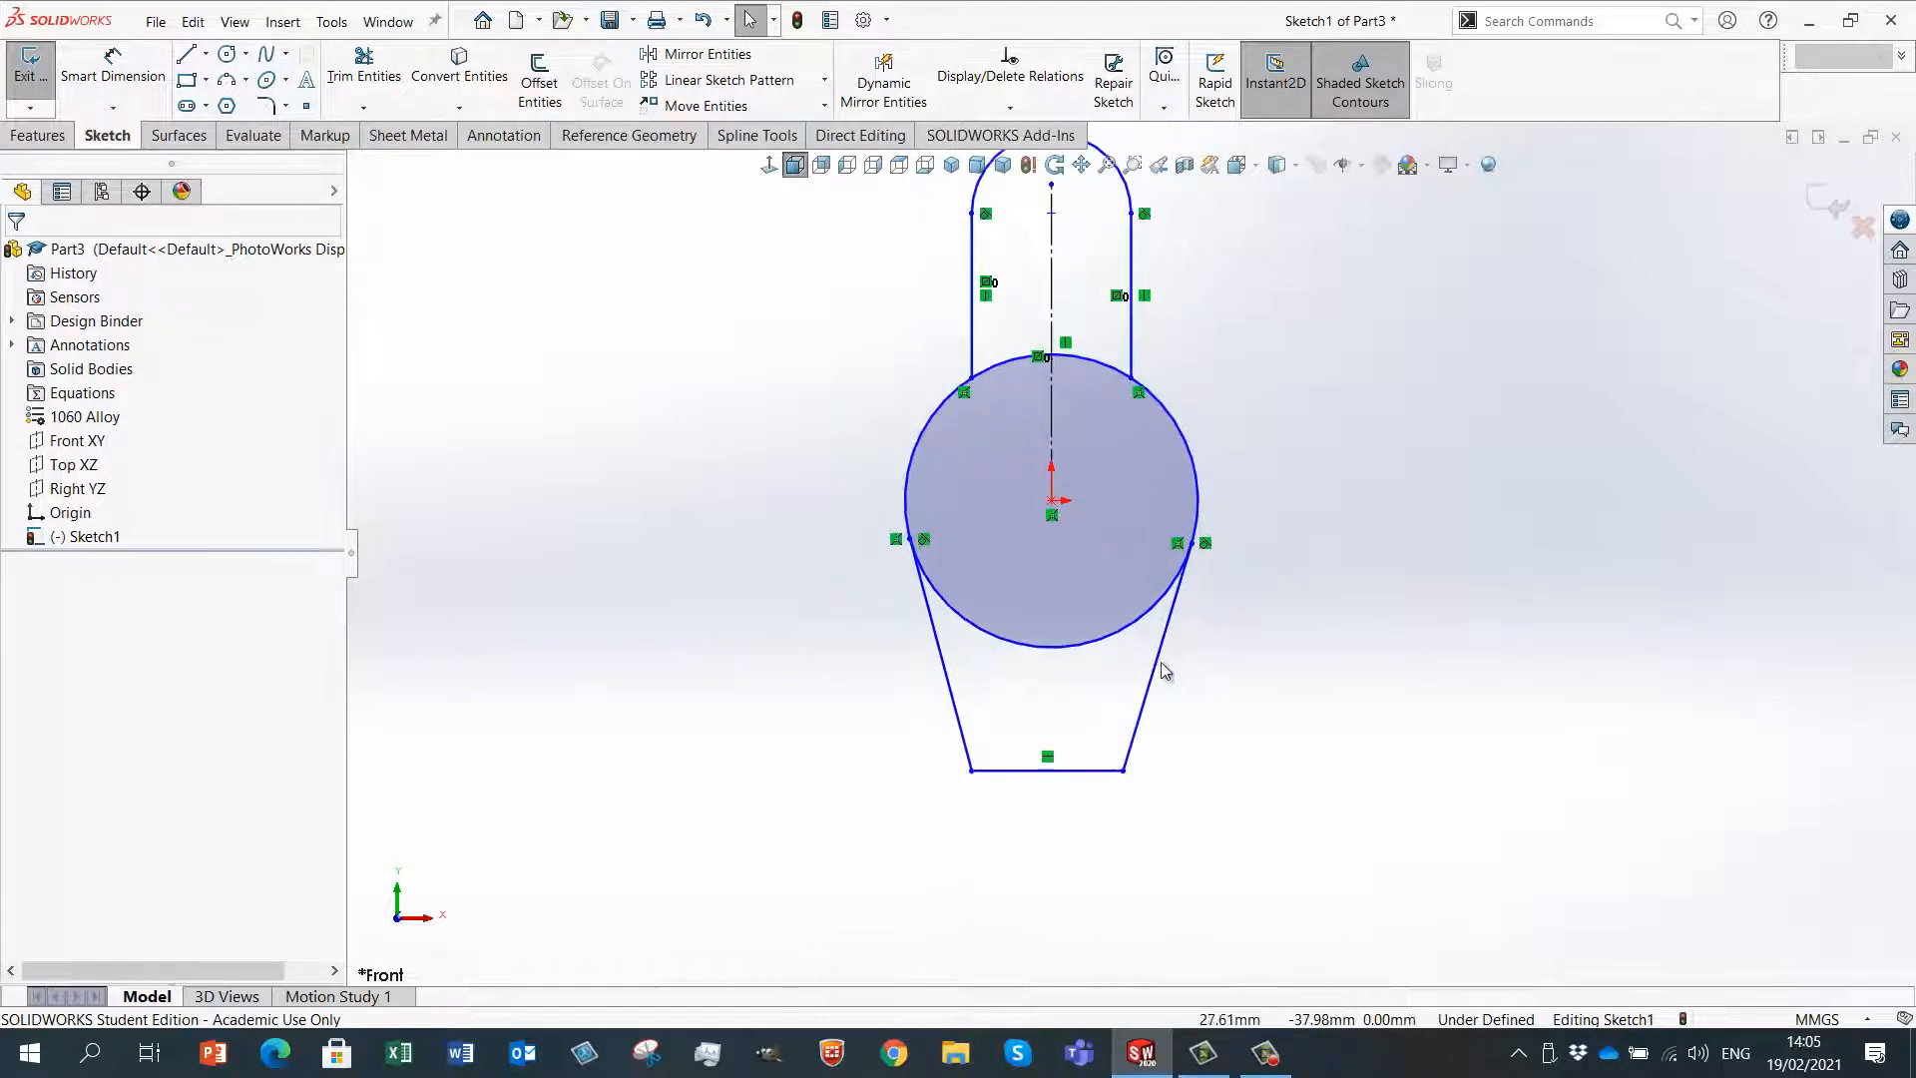
pyautogui.scroll(-1, 1057, 631)
pyautogui.scroll(1, 1058, 631)
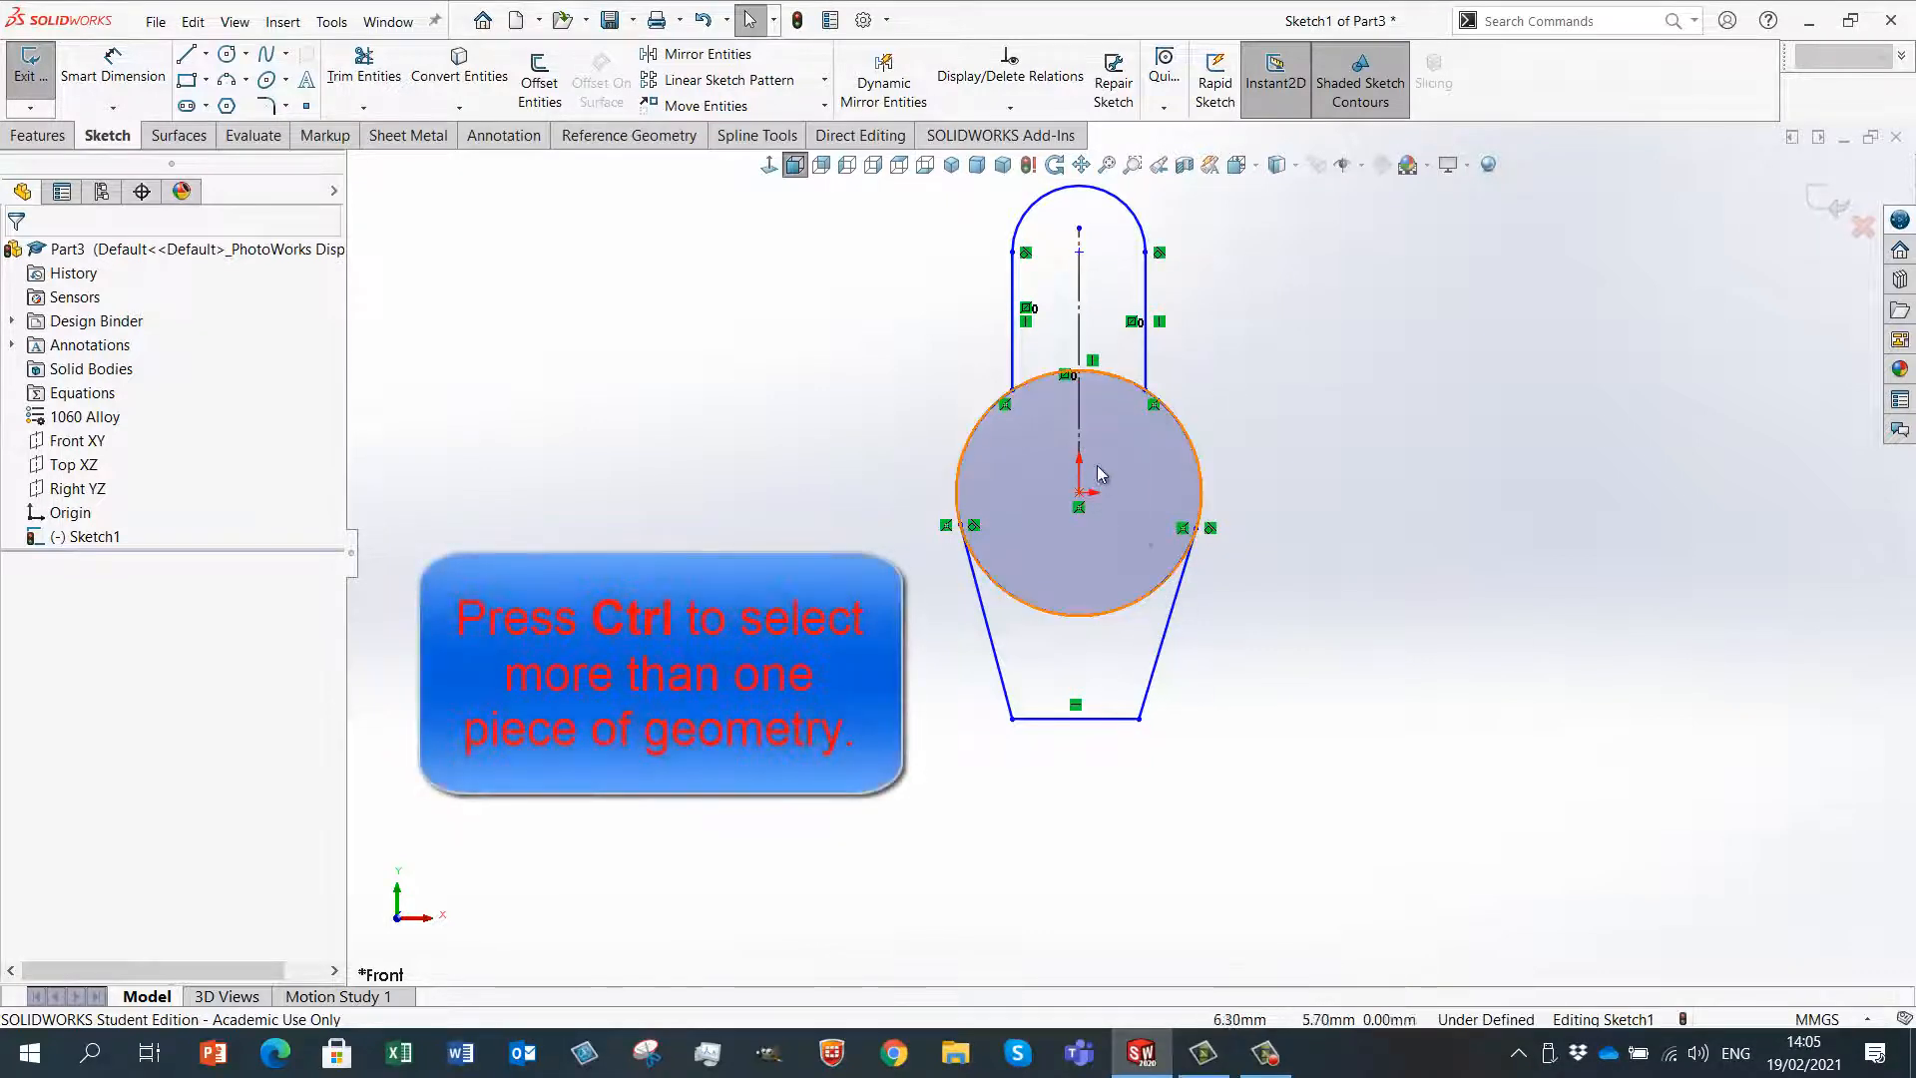
pyautogui.click(1082, 424)
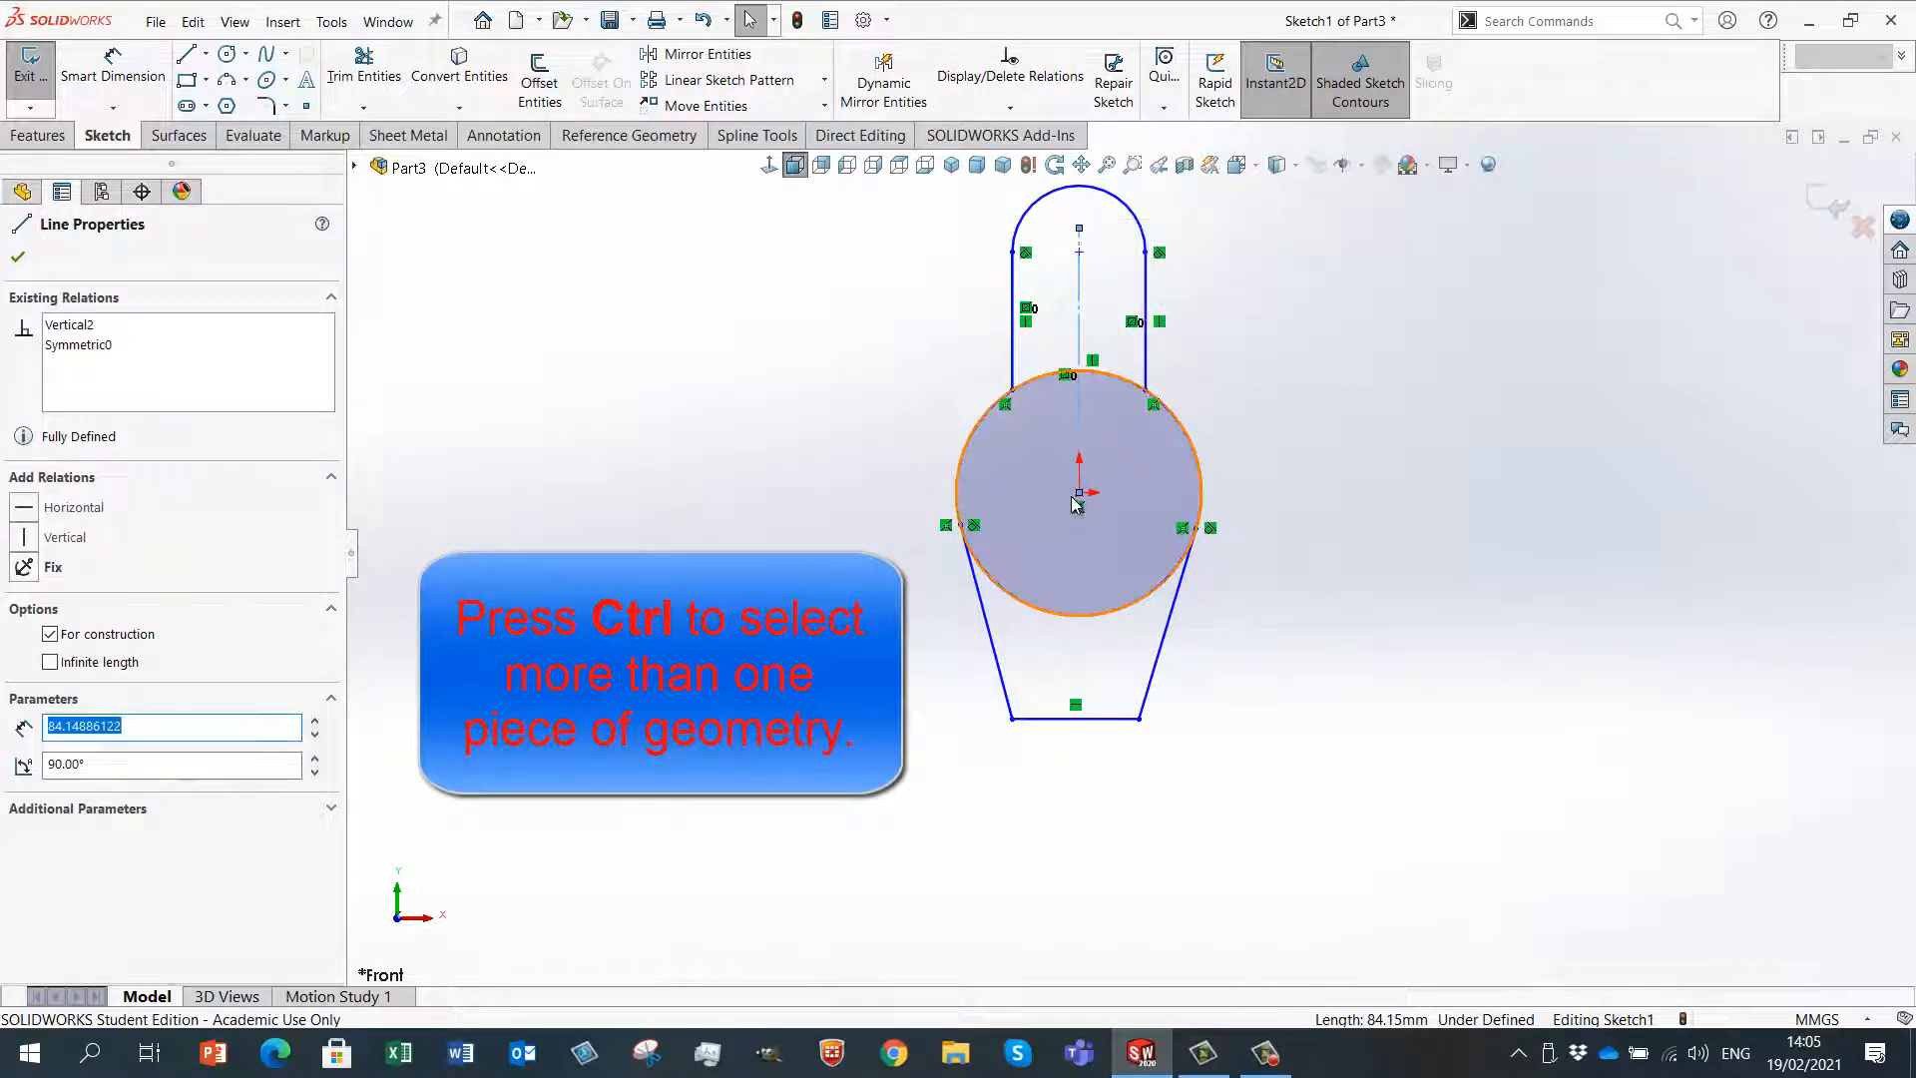
pyautogui.click(1152, 667)
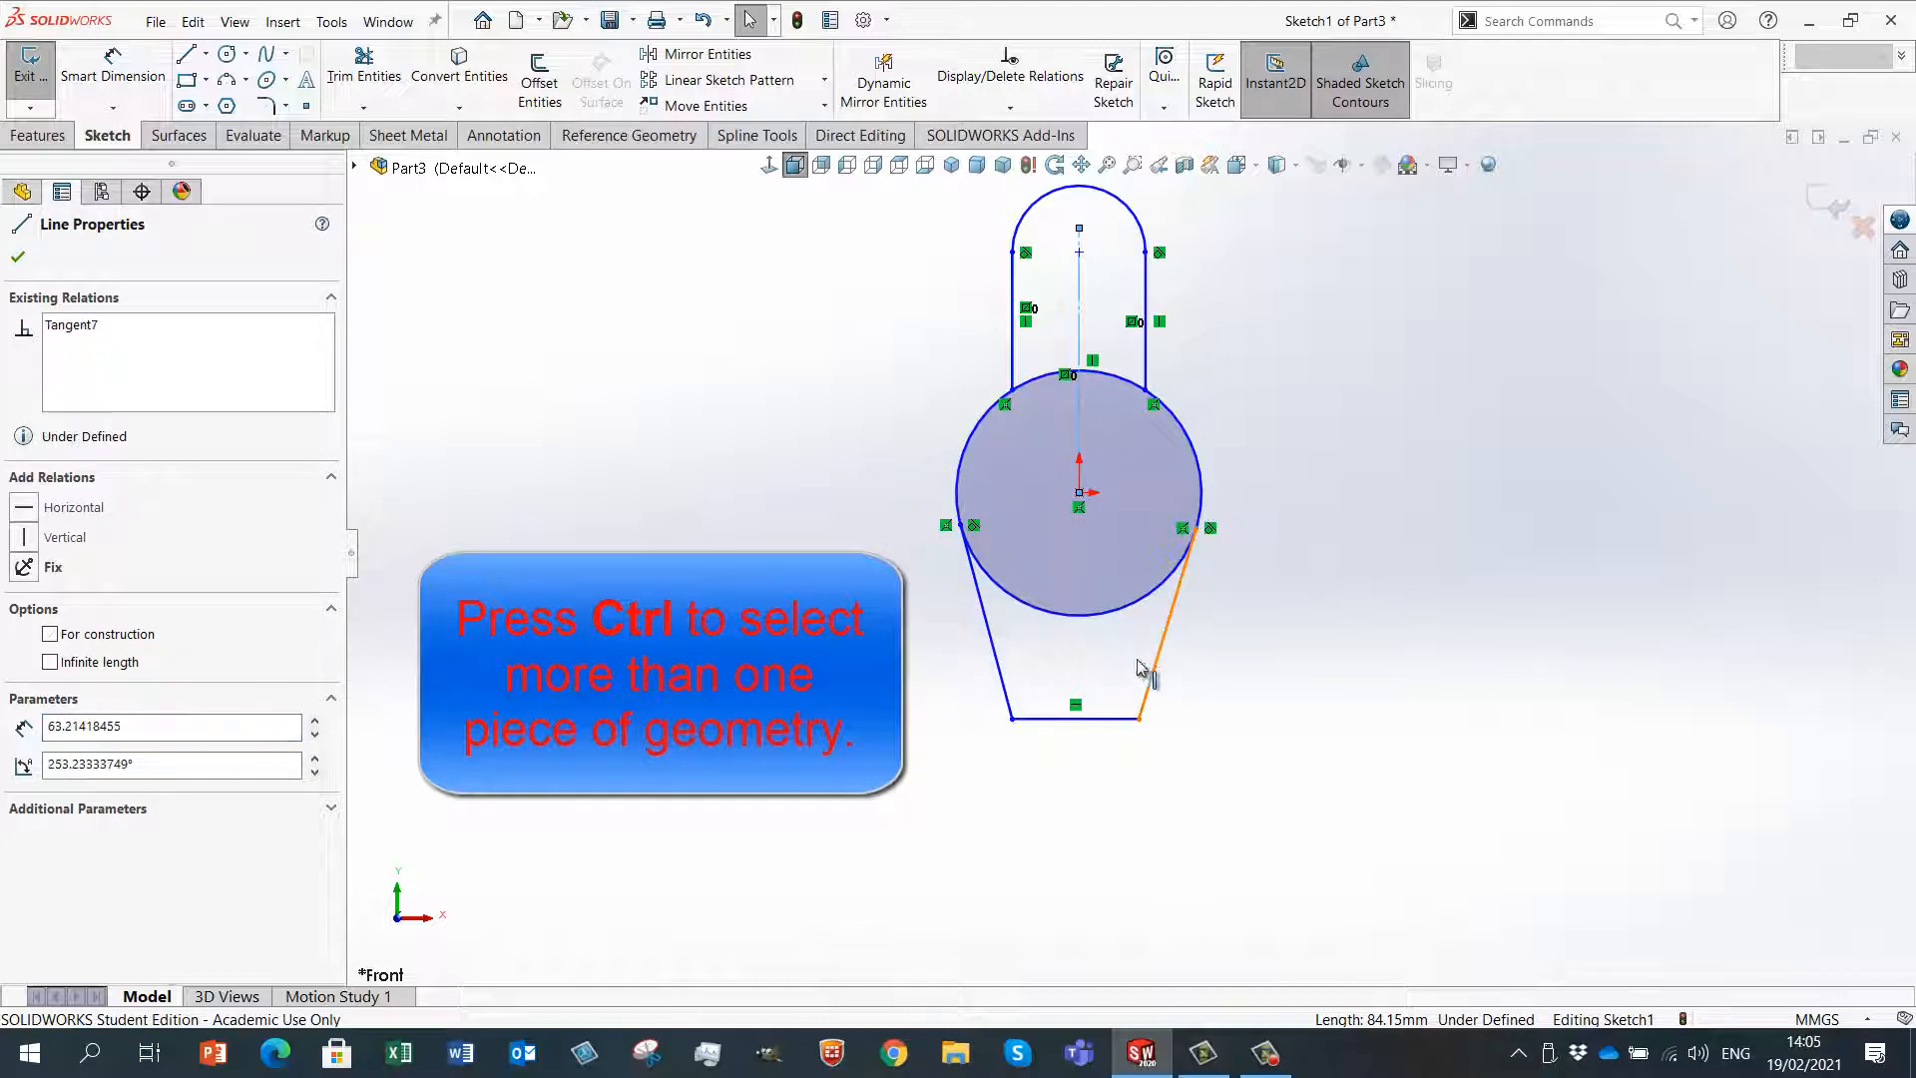
pyautogui.keyDown('ctrl'); pyautogui.click(1008, 669); pyautogui.keyUp('ctrl')
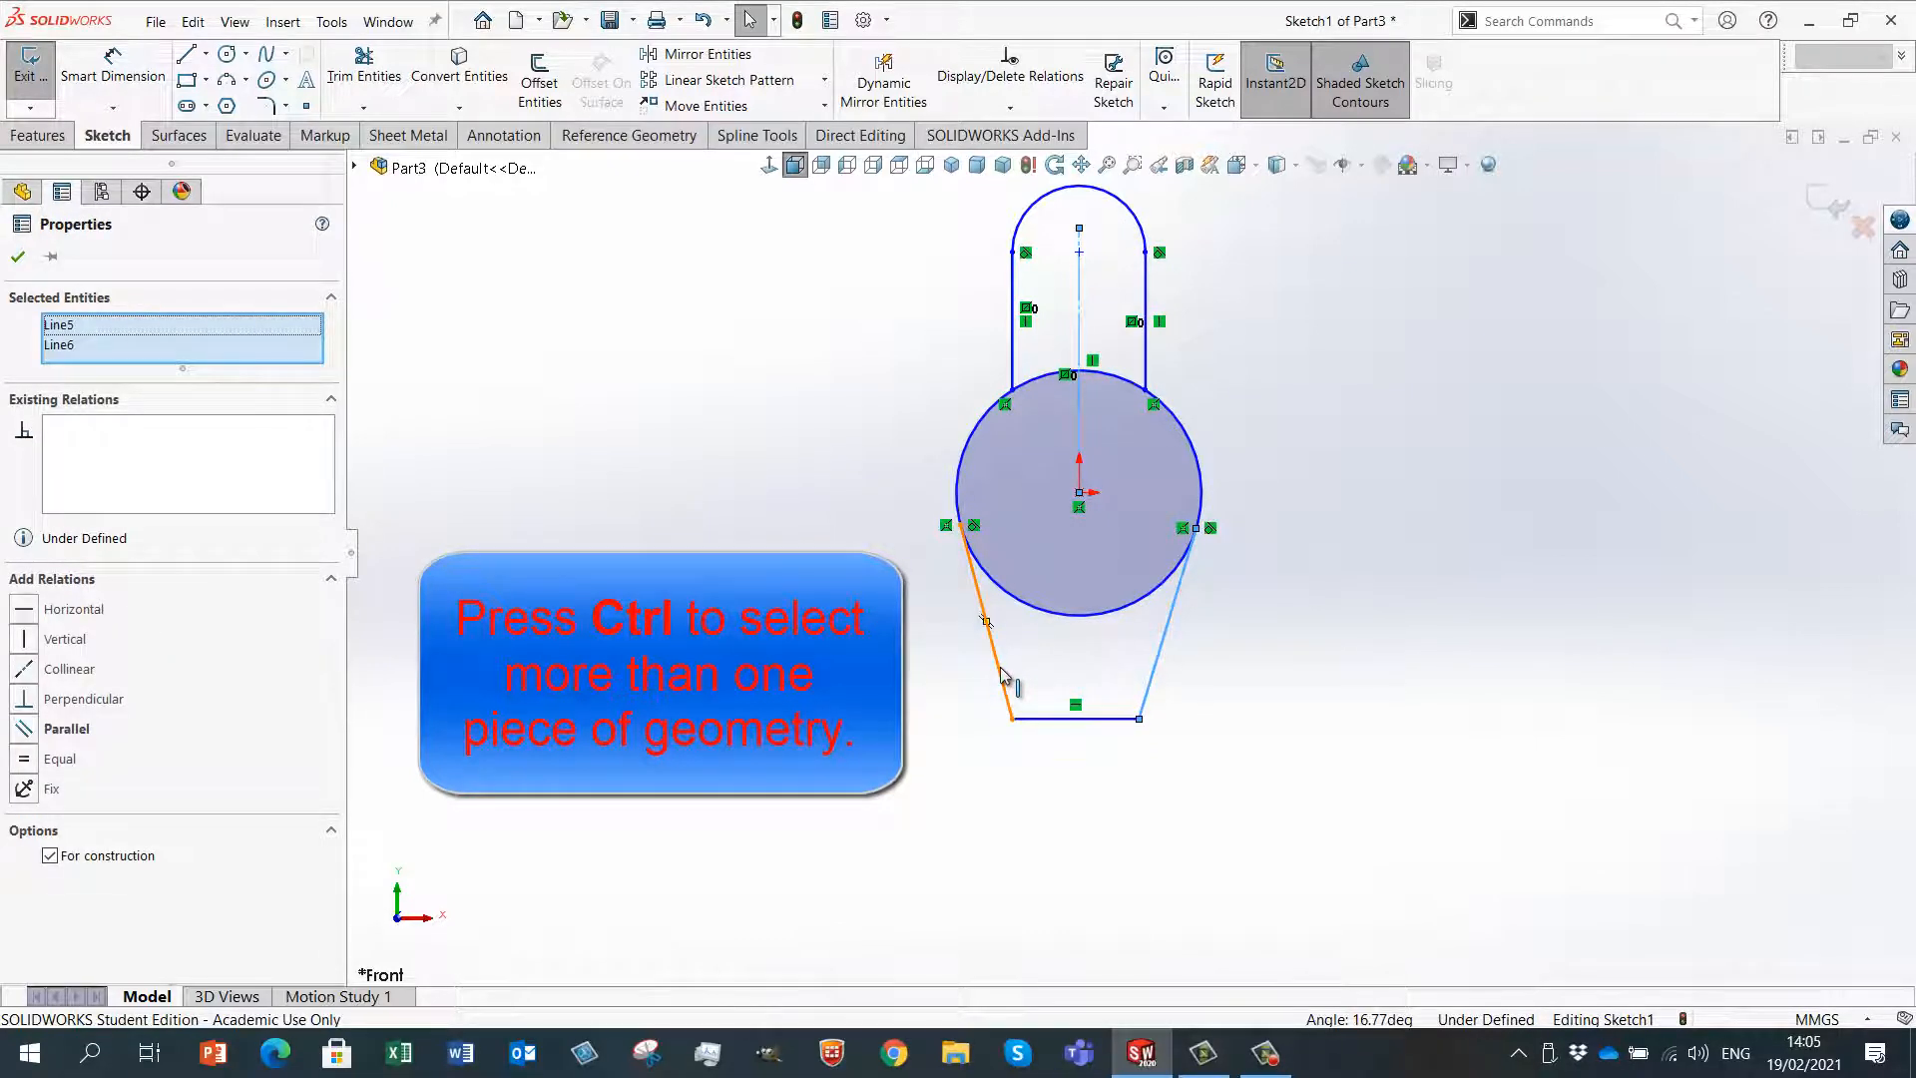
pyautogui.keyDown('ctrl'); pyautogui.click(1004, 674); pyautogui.keyUp('ctrl')
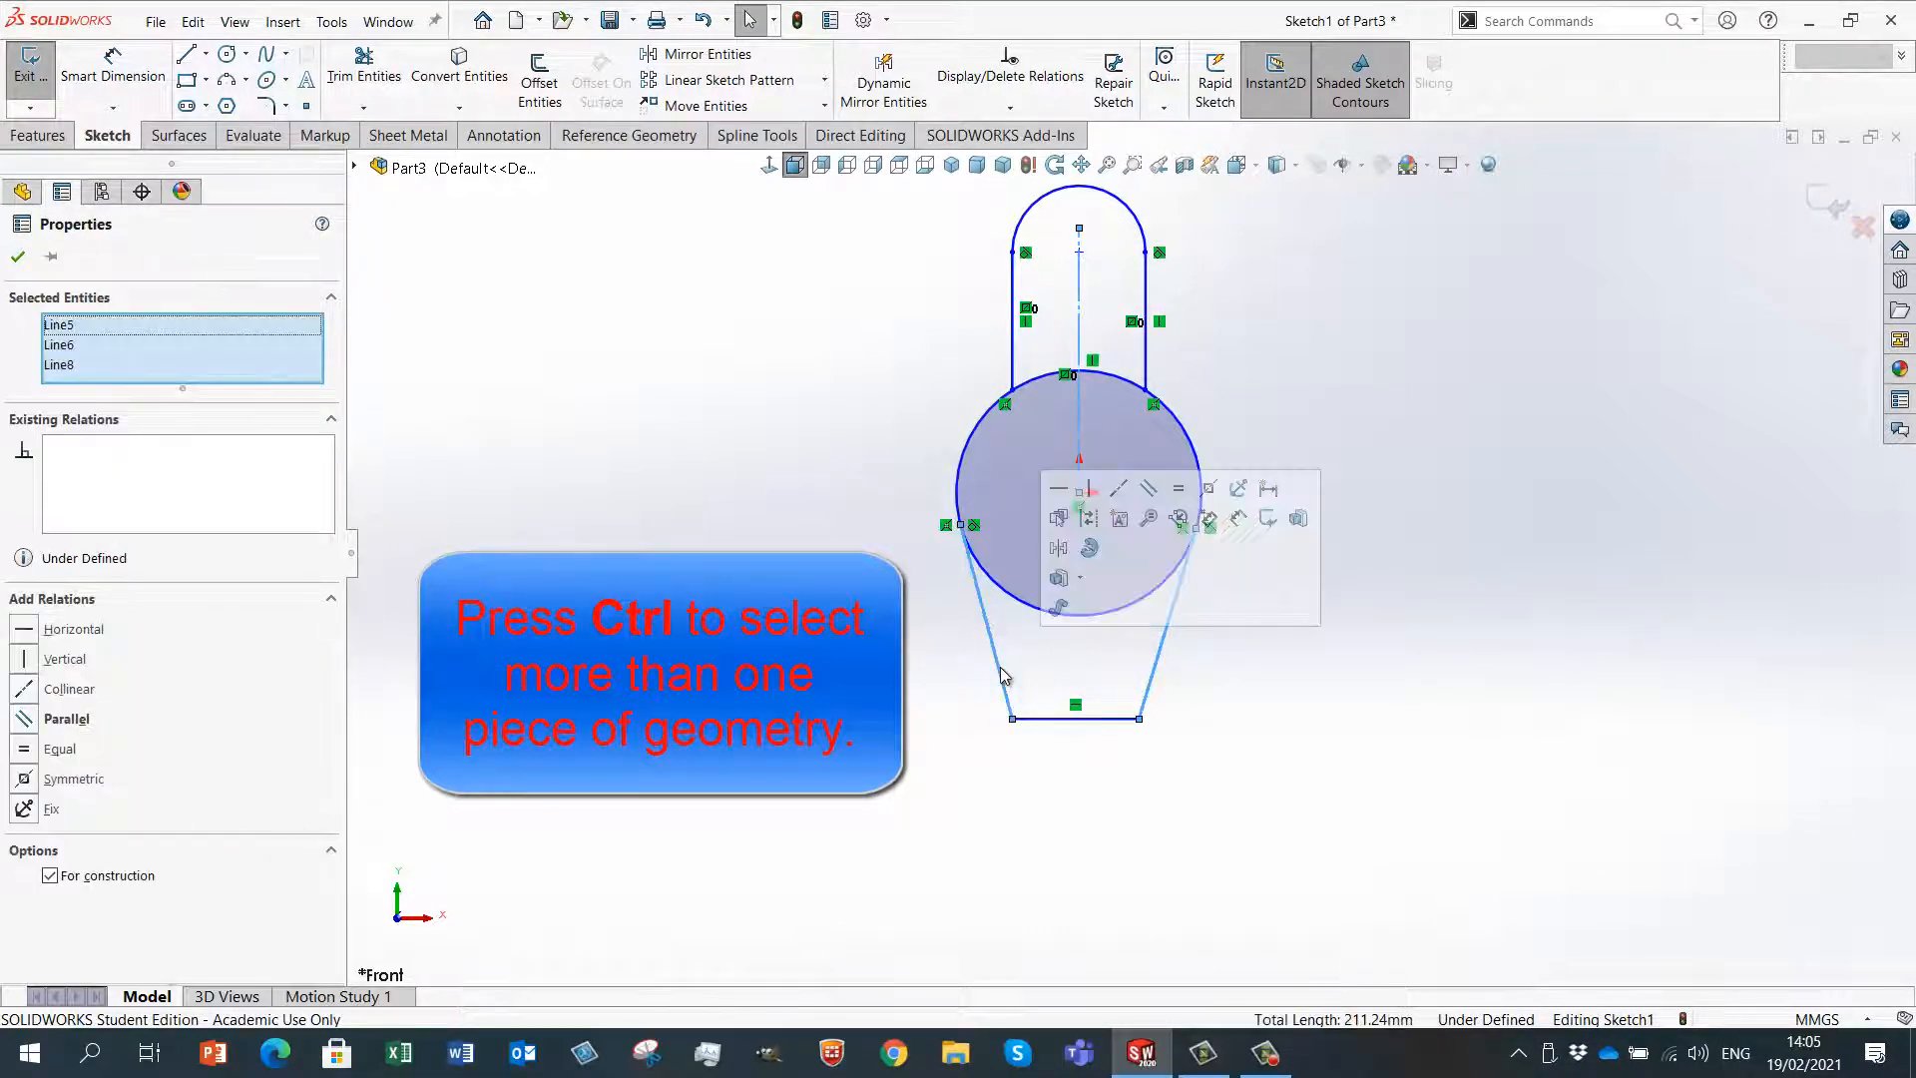
pyautogui.click(1211, 493)
pyautogui.click(864, 637)
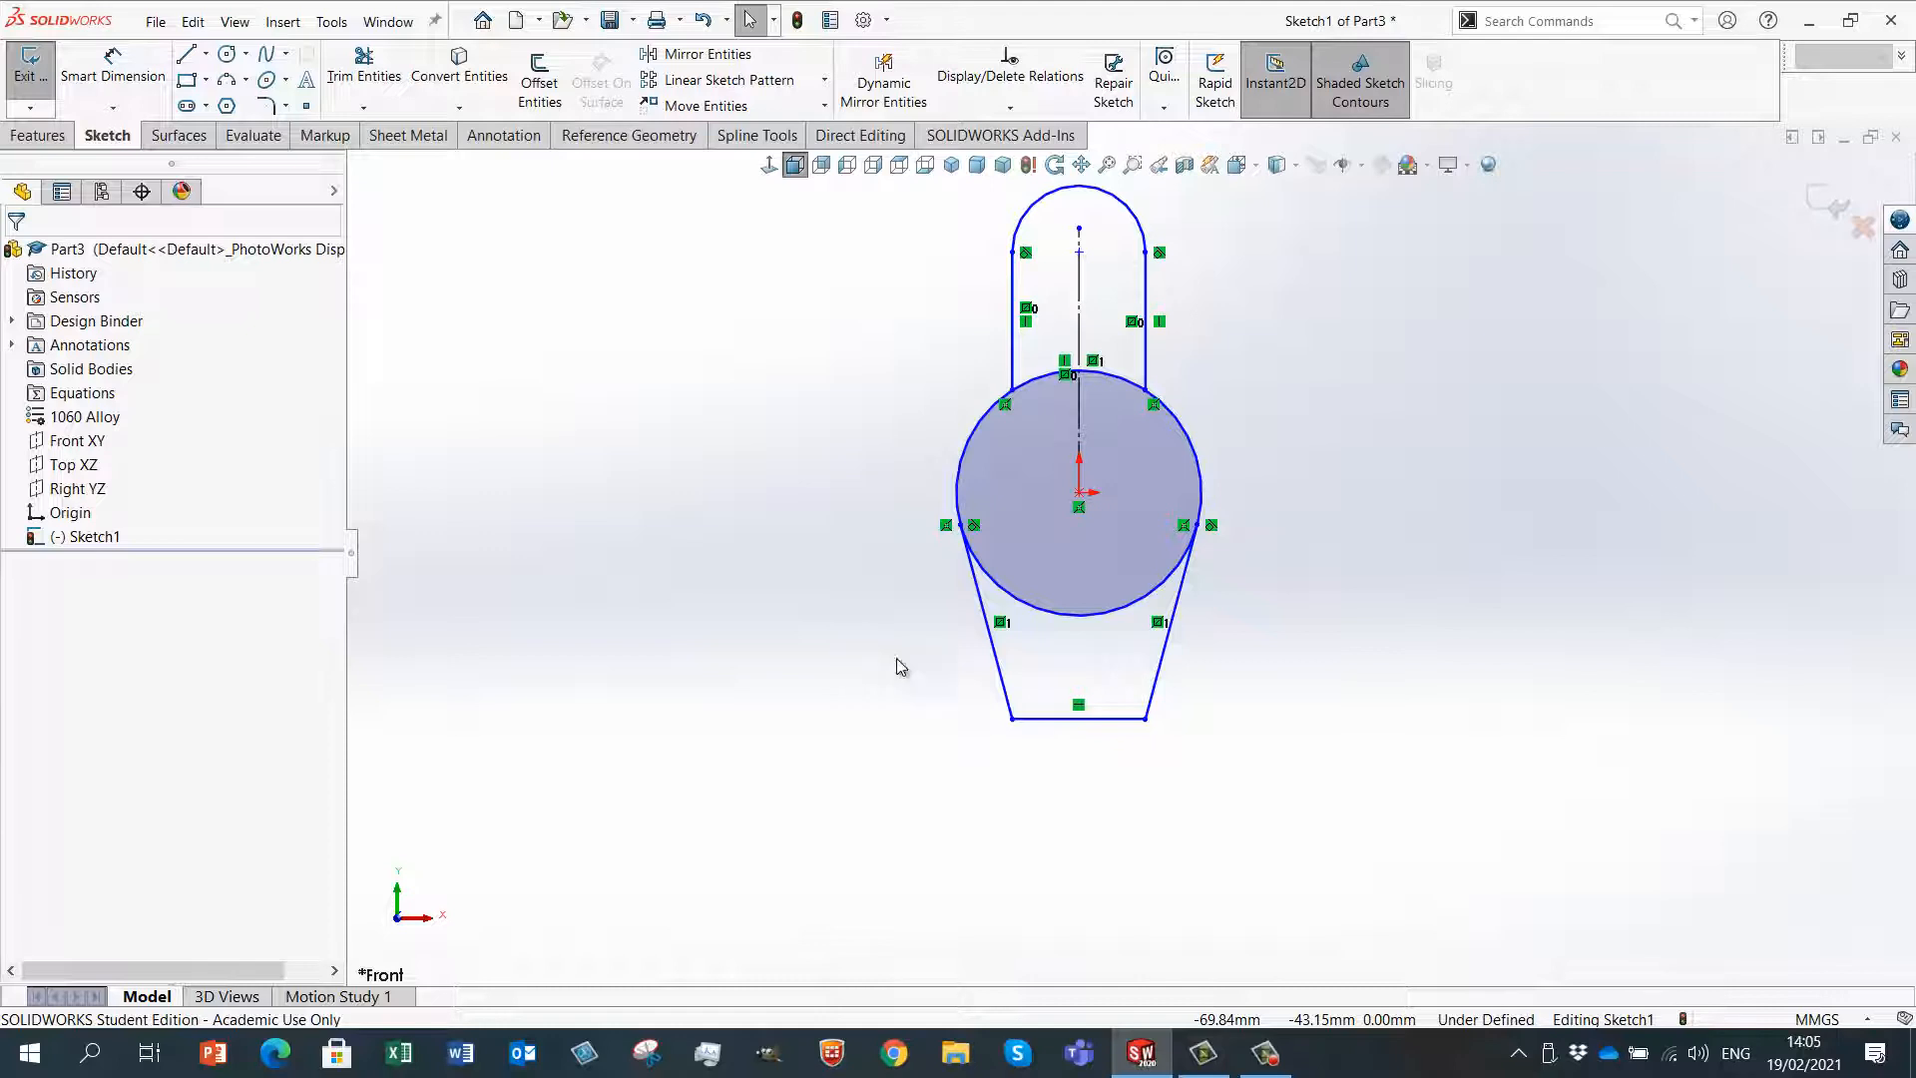
# - Move the right corner of the lower base line to about X 15.5 mm, Y -66.6 mm
pyautogui.moveTo(1146, 718)
pyautogui.mouseDown()
pyautogui.moveTo(1274, 721)
pyautogui.moveTo(1125, 743)
pyautogui.moveTo(1154, 719)
pyautogui.moveTo(1130, 707)
pyautogui.mouseUp()
pyautogui.scroll(-2, 1250, 374)
pyautogui.scroll(3, 1172, 313)
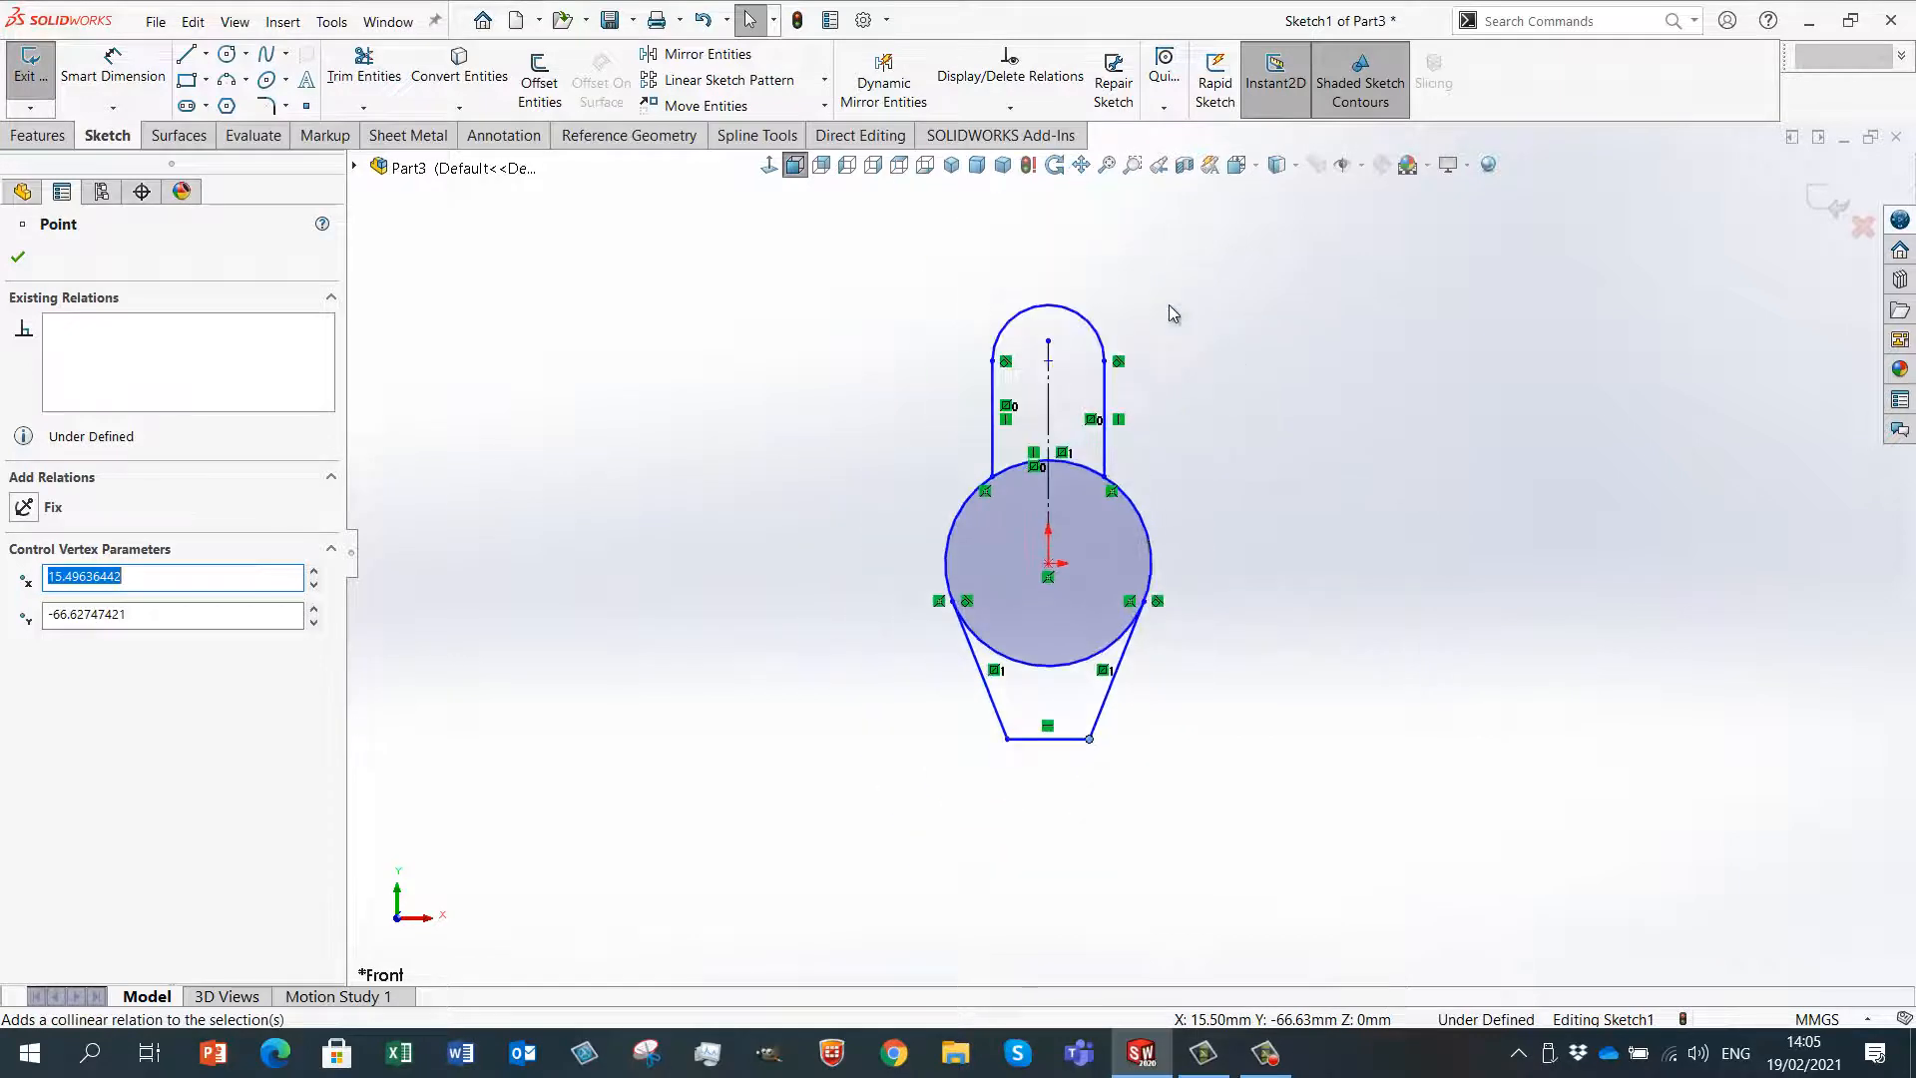
pyautogui.scroll(-2, 1207, 619)
pyautogui.scroll(1, 1237, 409)
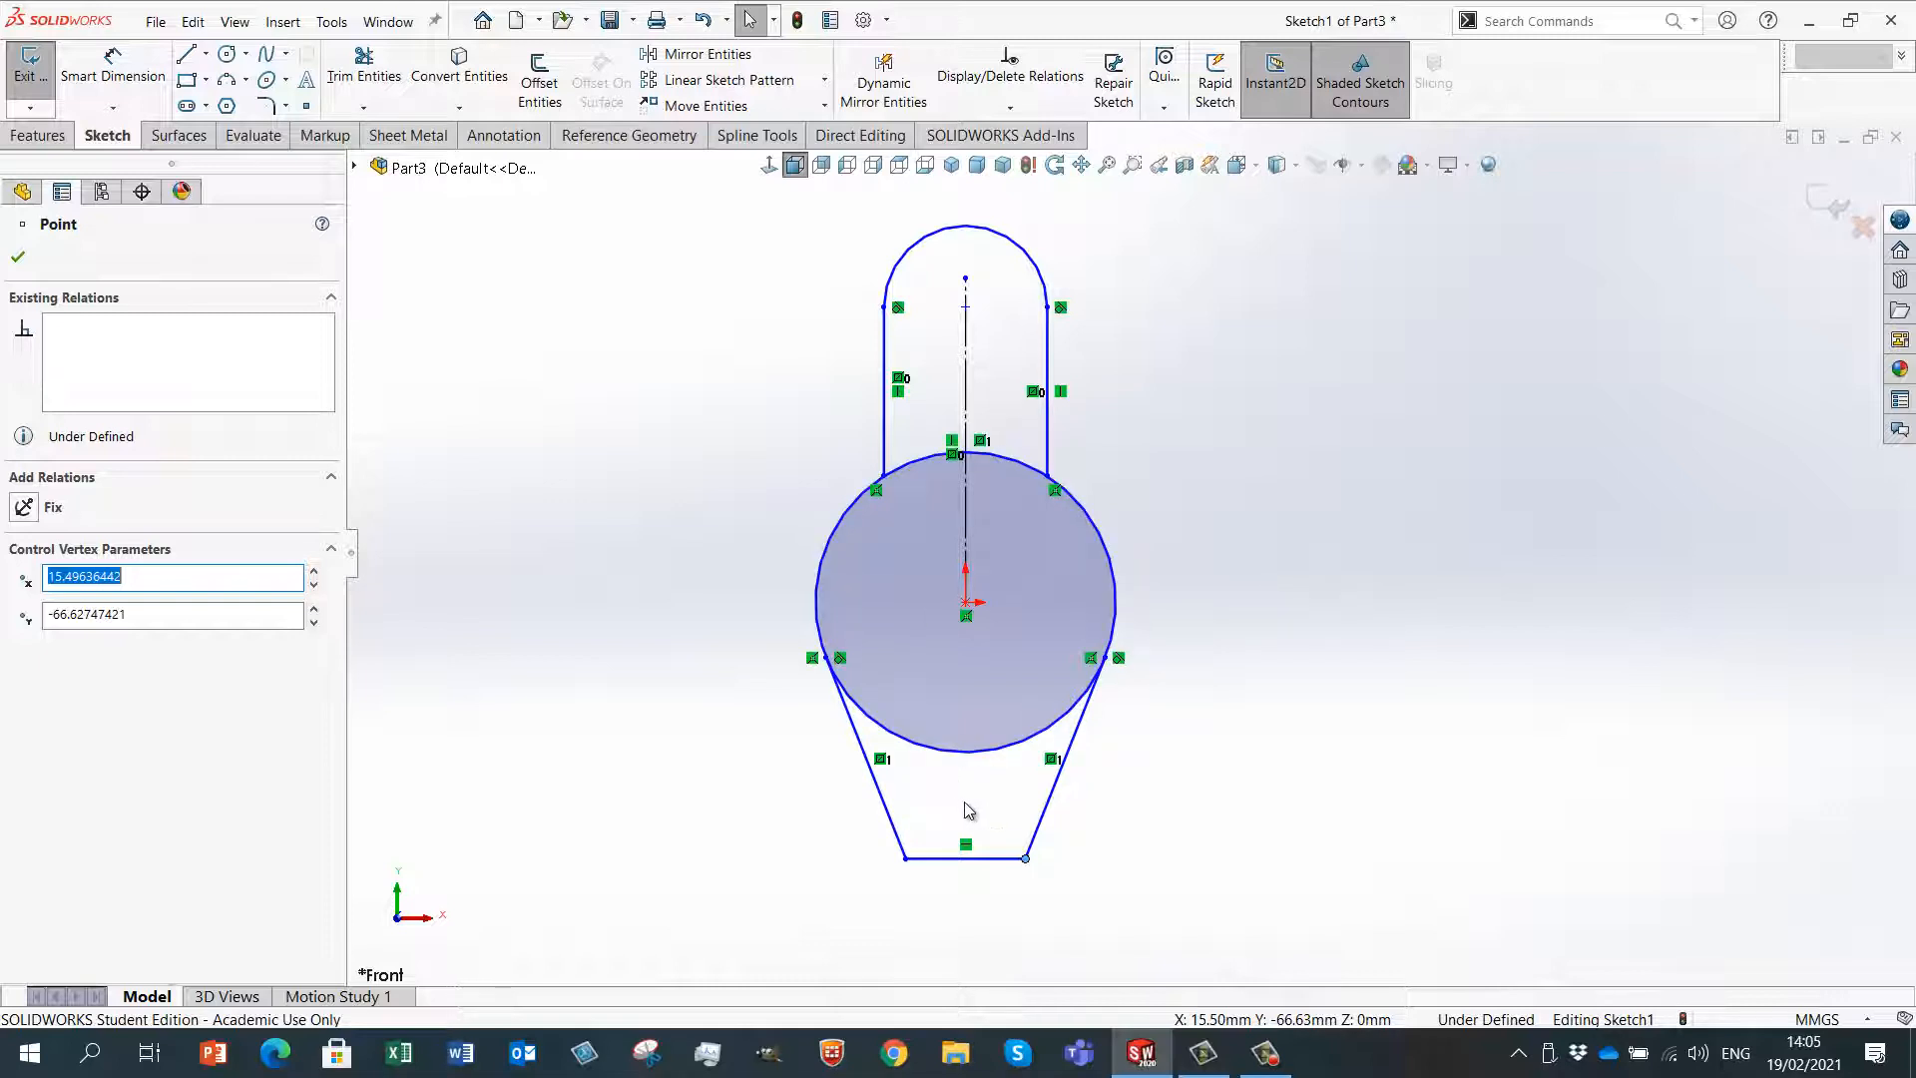
pyautogui.scroll(-1, 1199, 541)
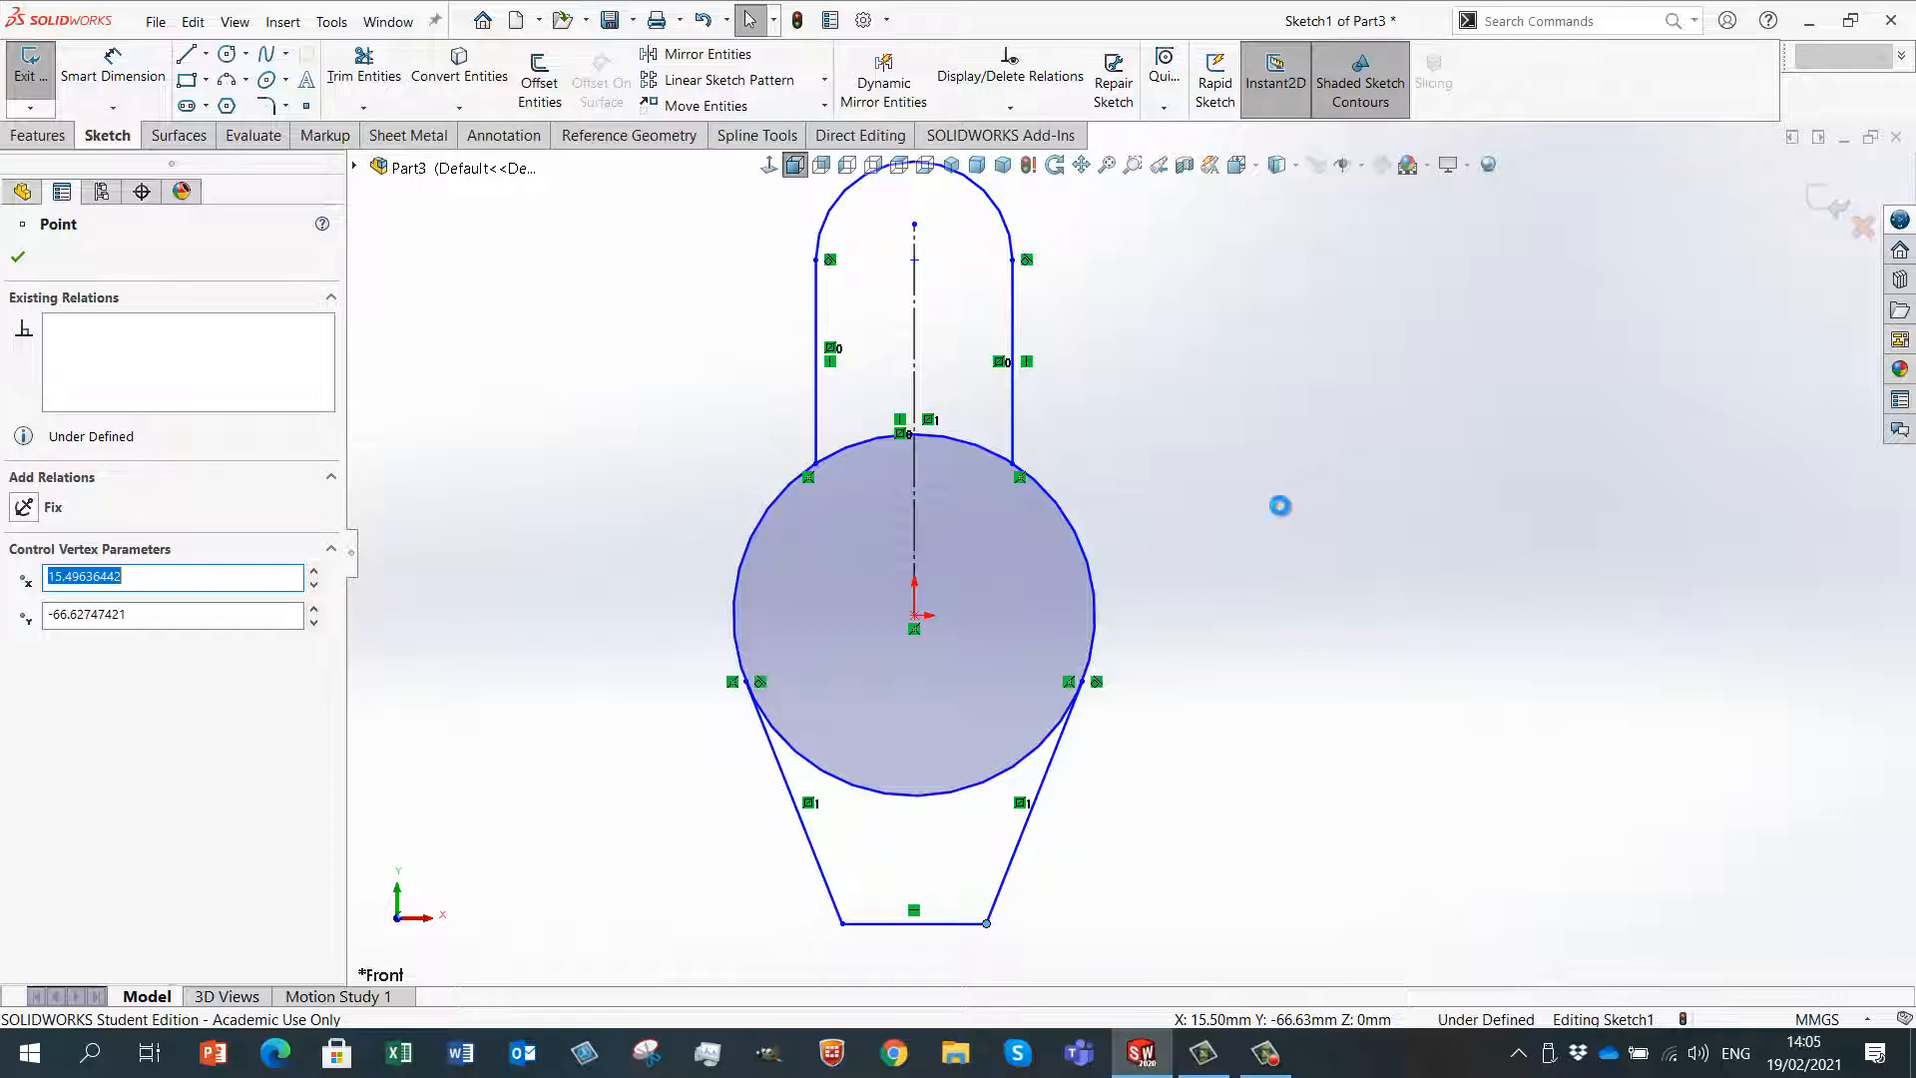
pyautogui.scroll(1, 1280, 505)
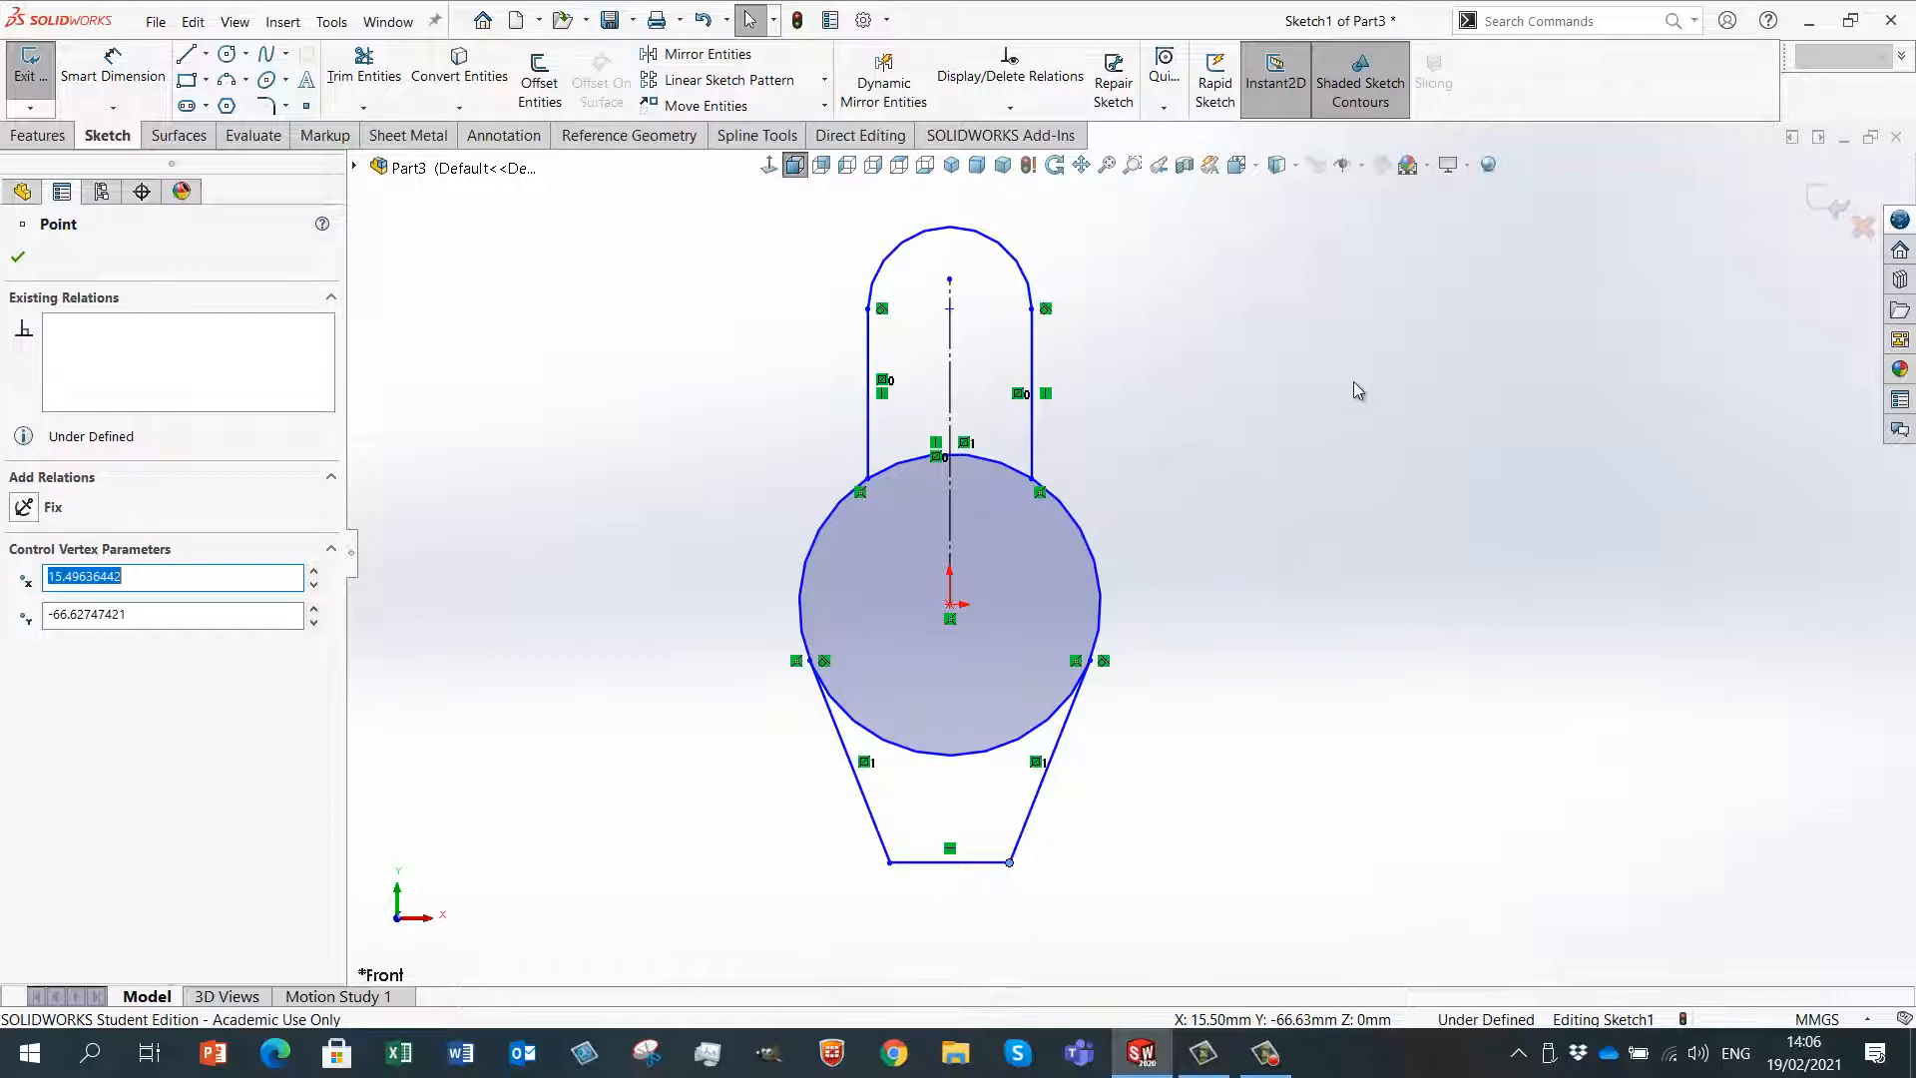
# - Examine the sketch mouse gesture wheel and the mouse gesture guide in the interface customization settings
pyautogui.moveTo(1348, 396); pyautogui.dragTo(1343, 417, button='right')
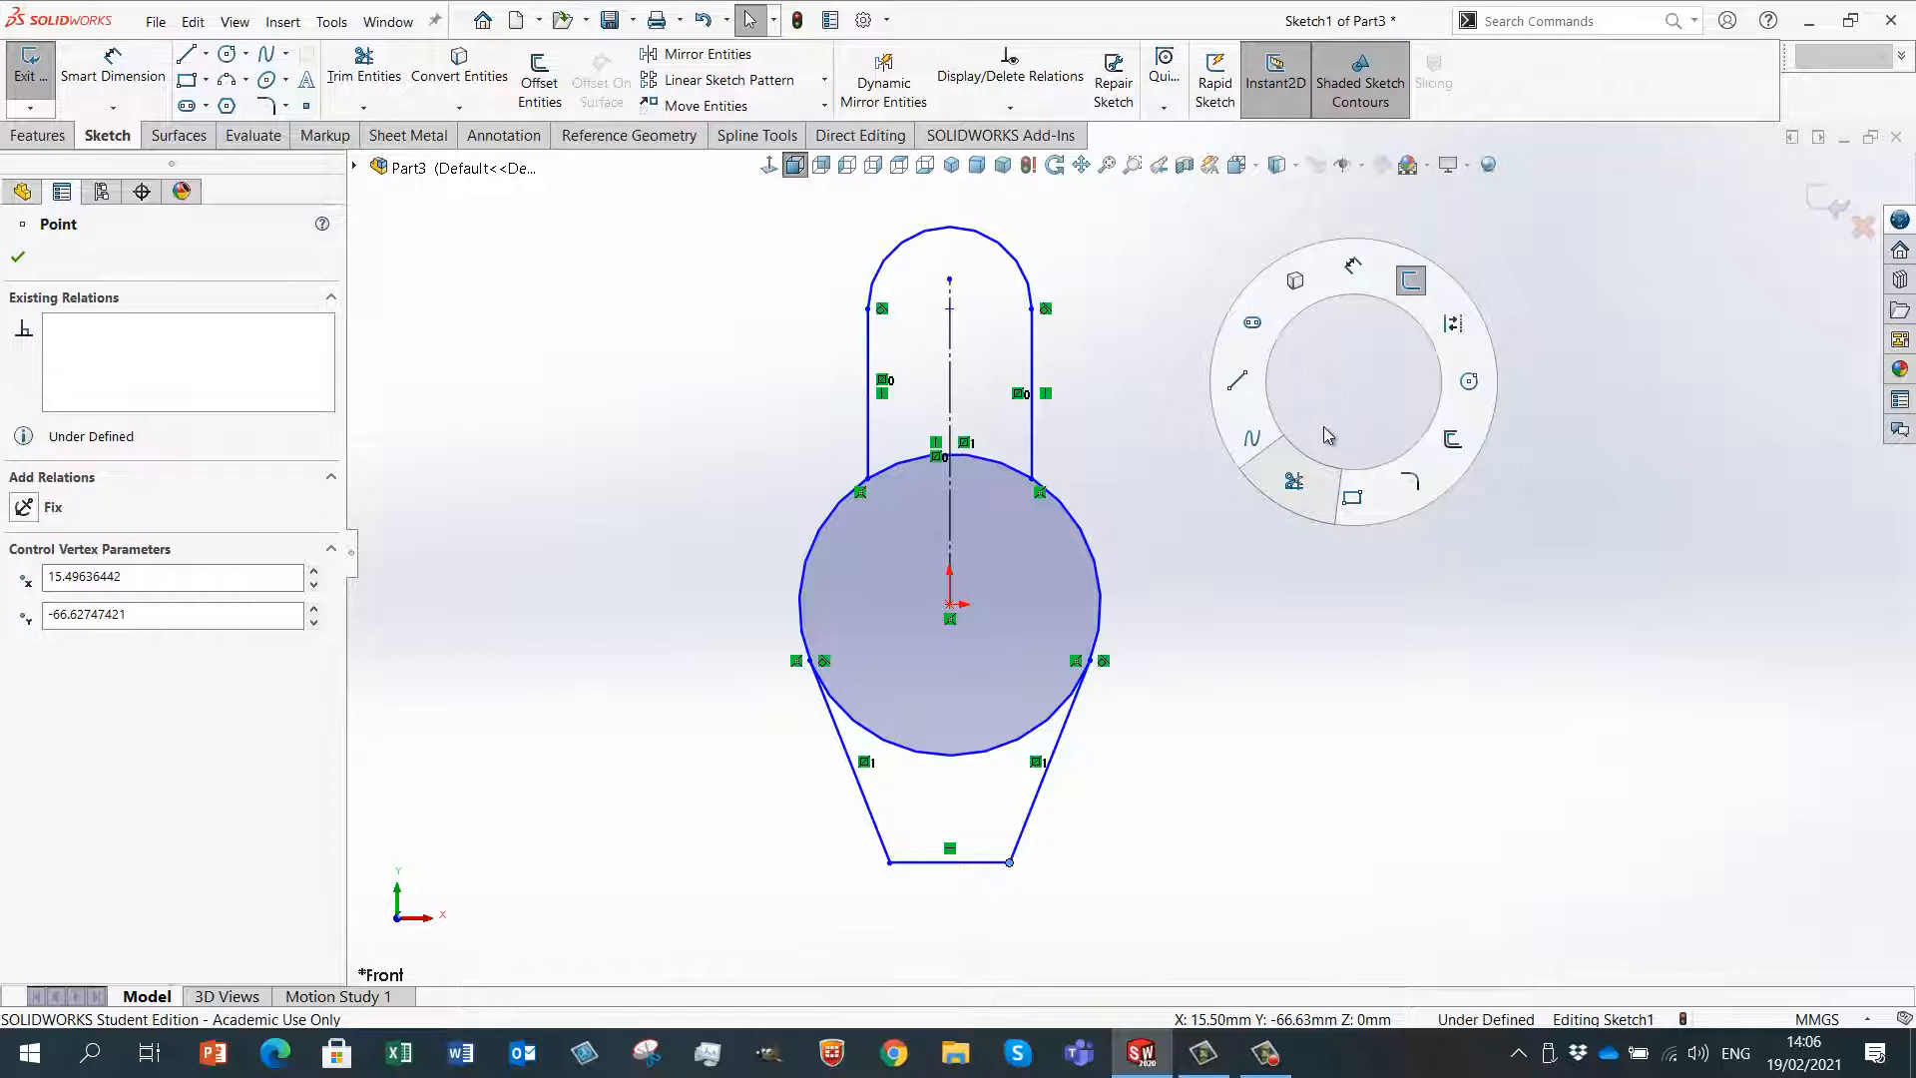
pyautogui.moveTo(1327, 435); pyautogui.dragTo(1326, 433, button='right')
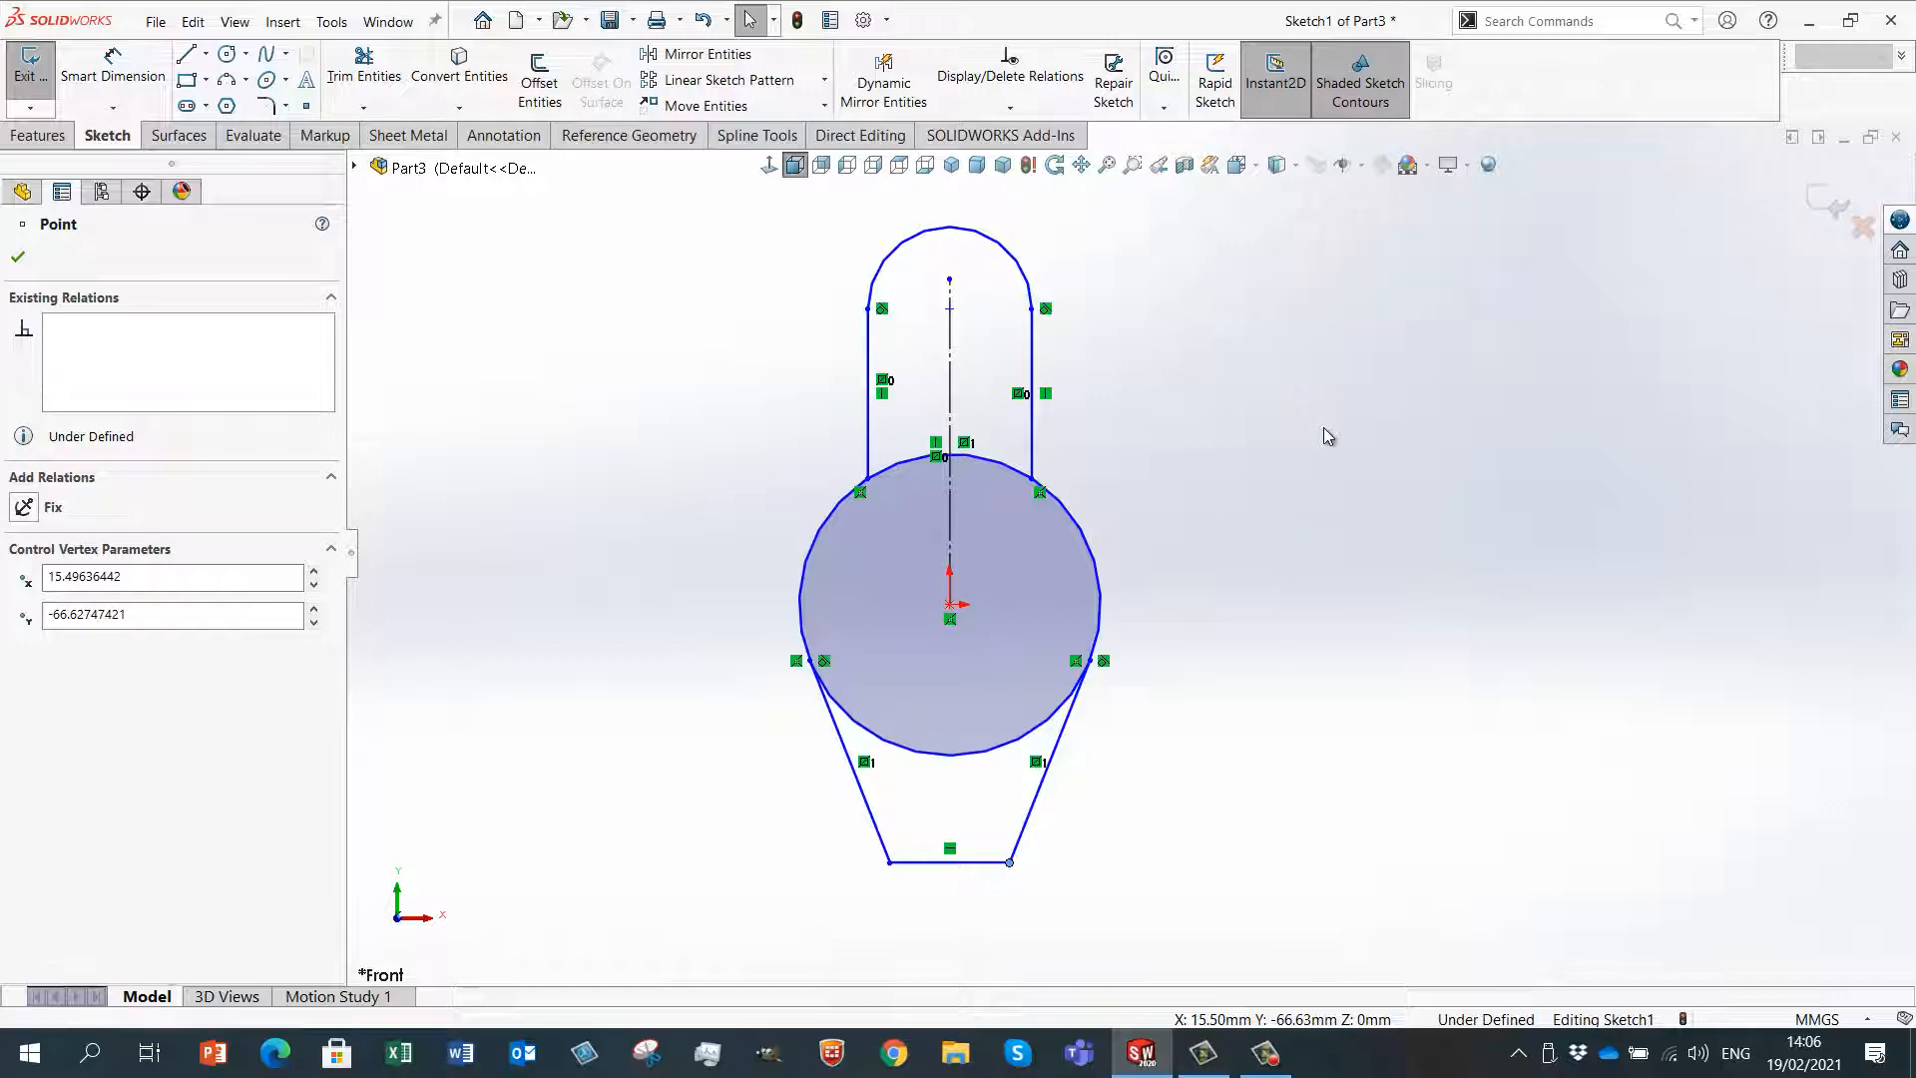
pyautogui.click(888, 22)
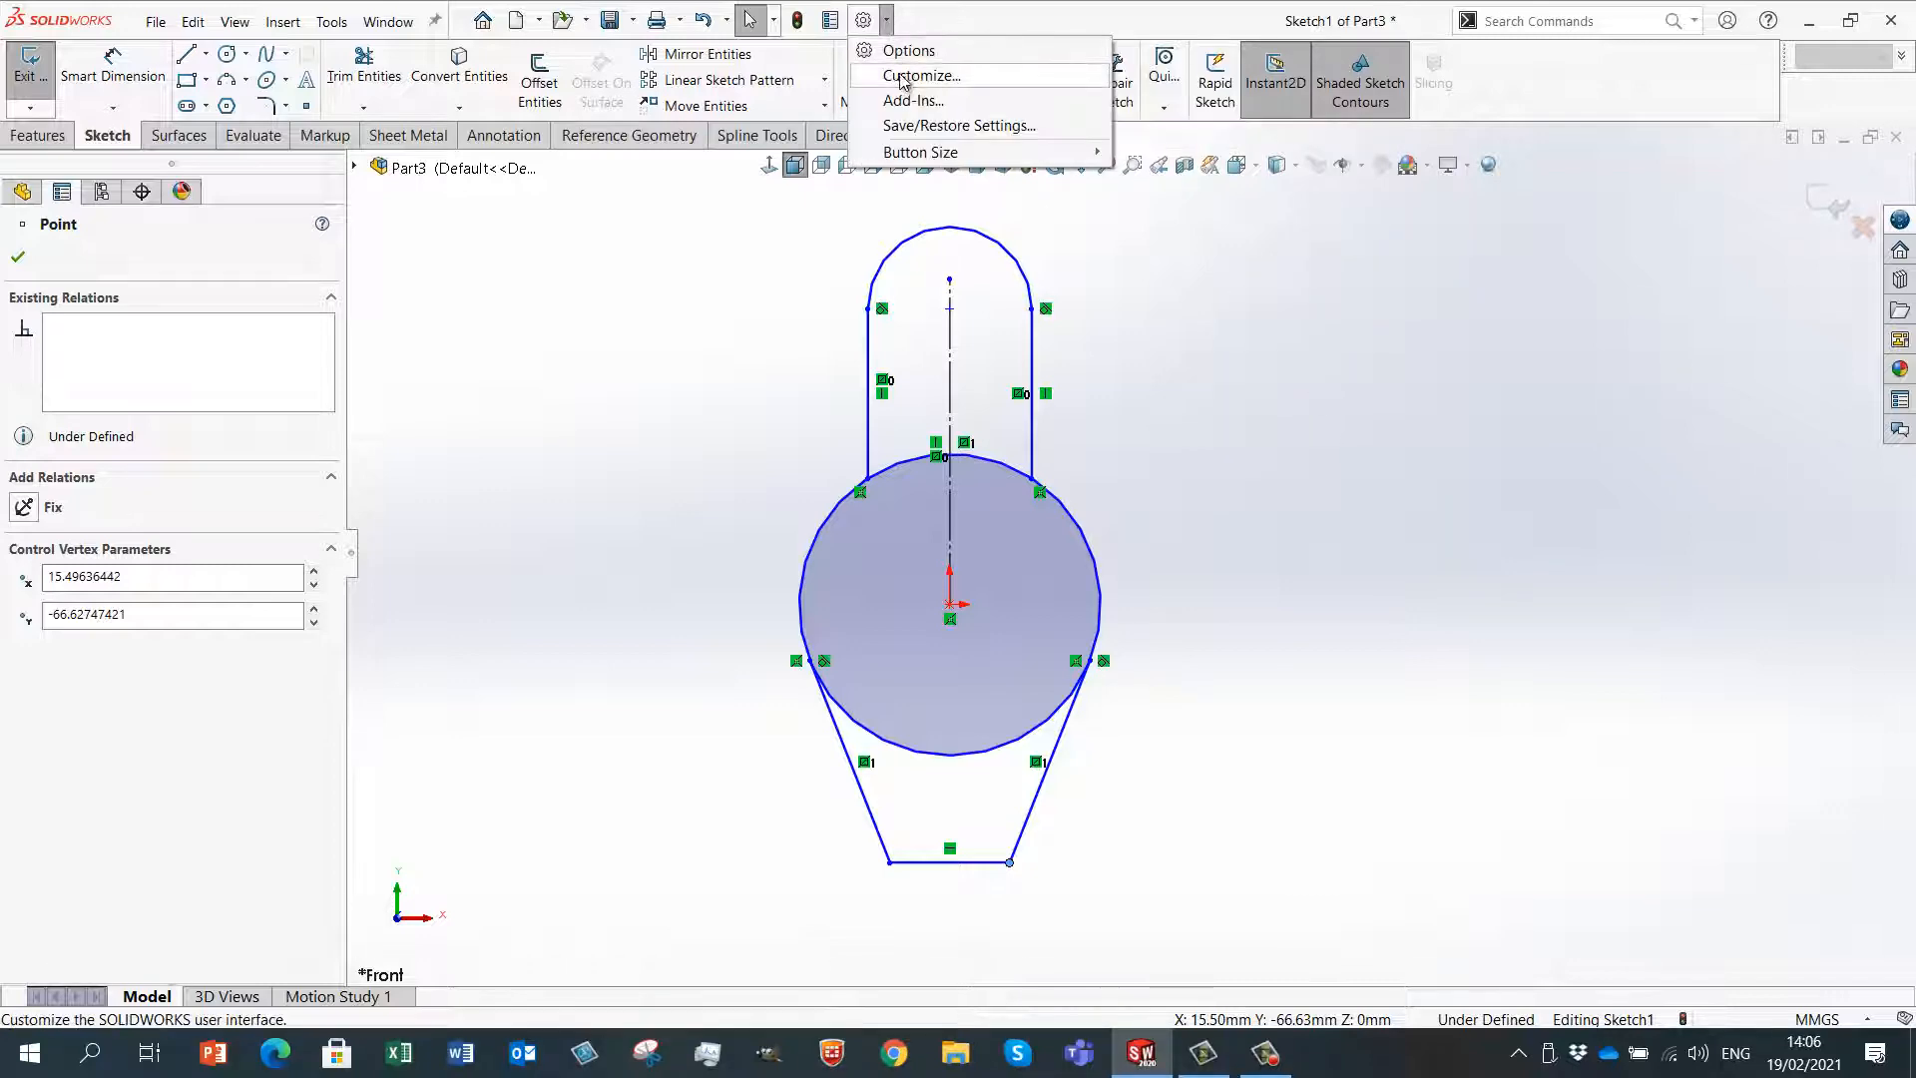
pyautogui.click(902, 77)
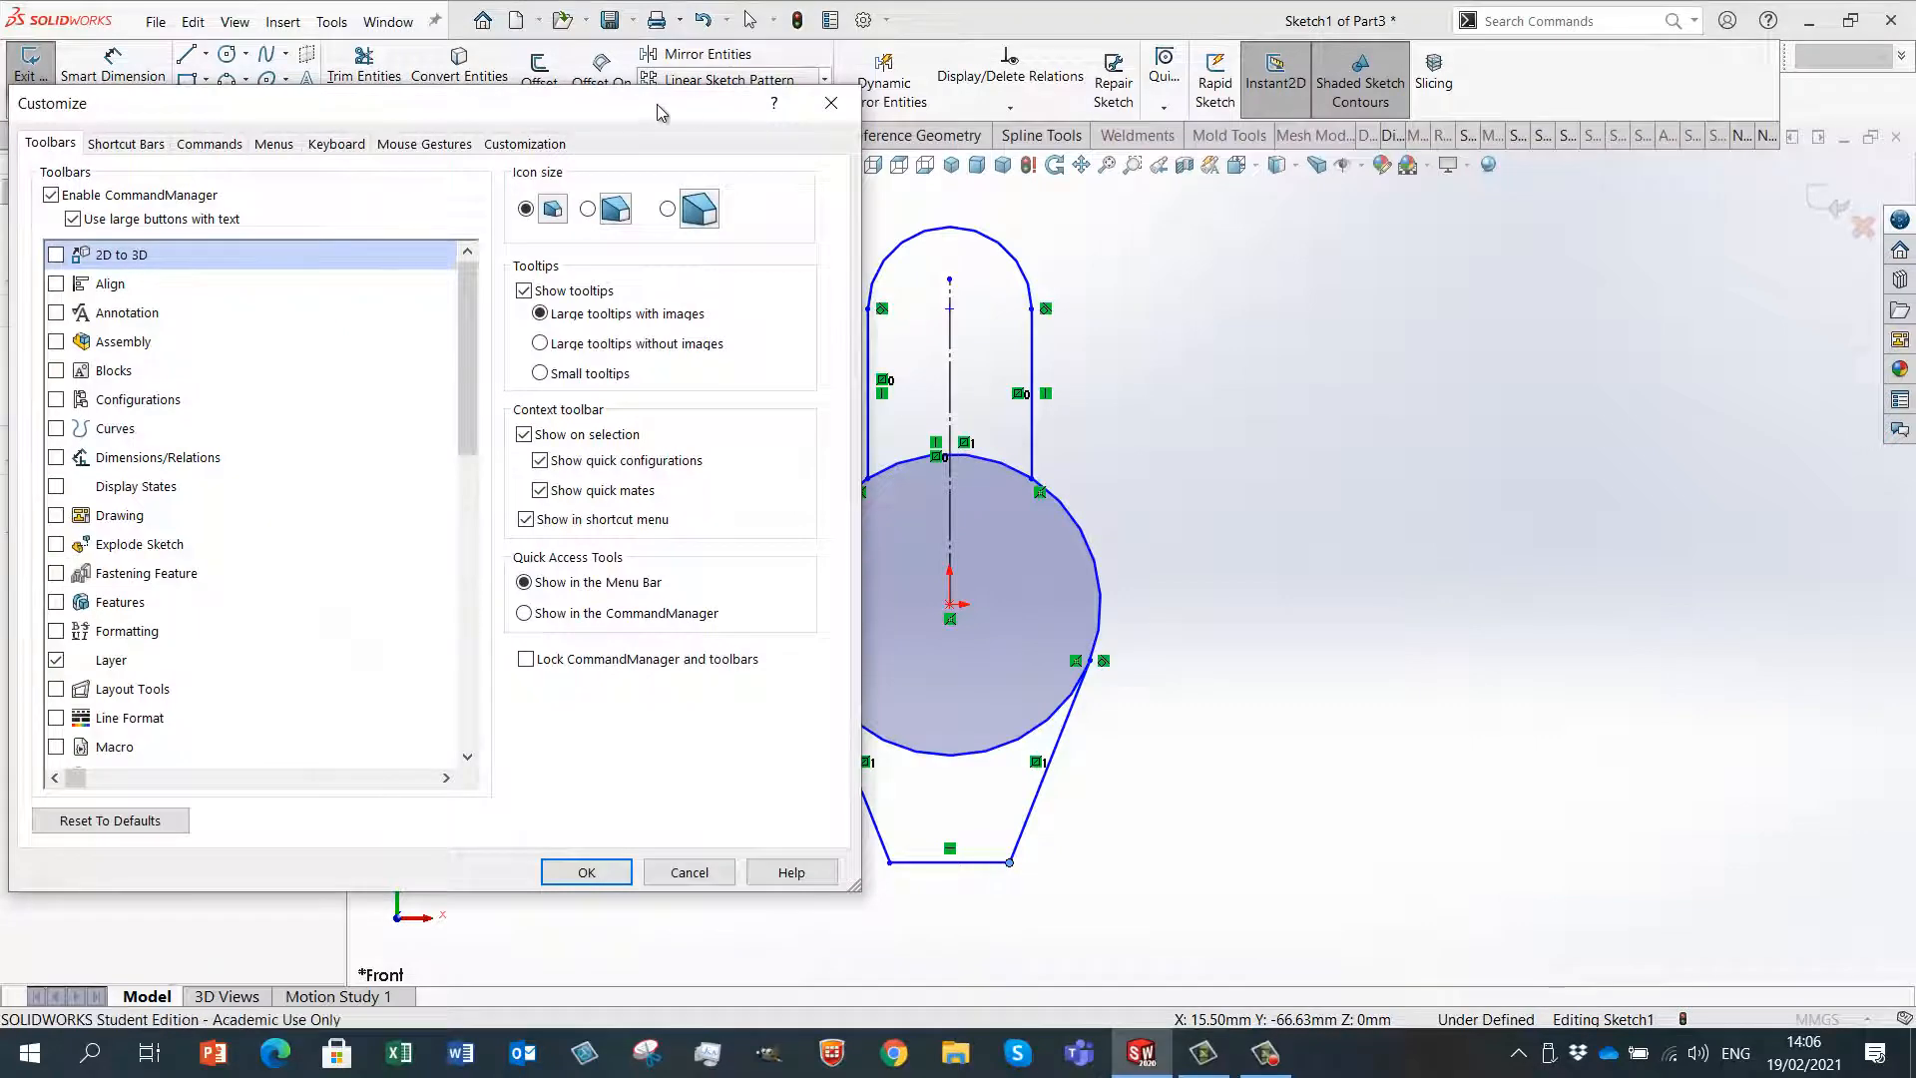
pyautogui.click(584, 125)
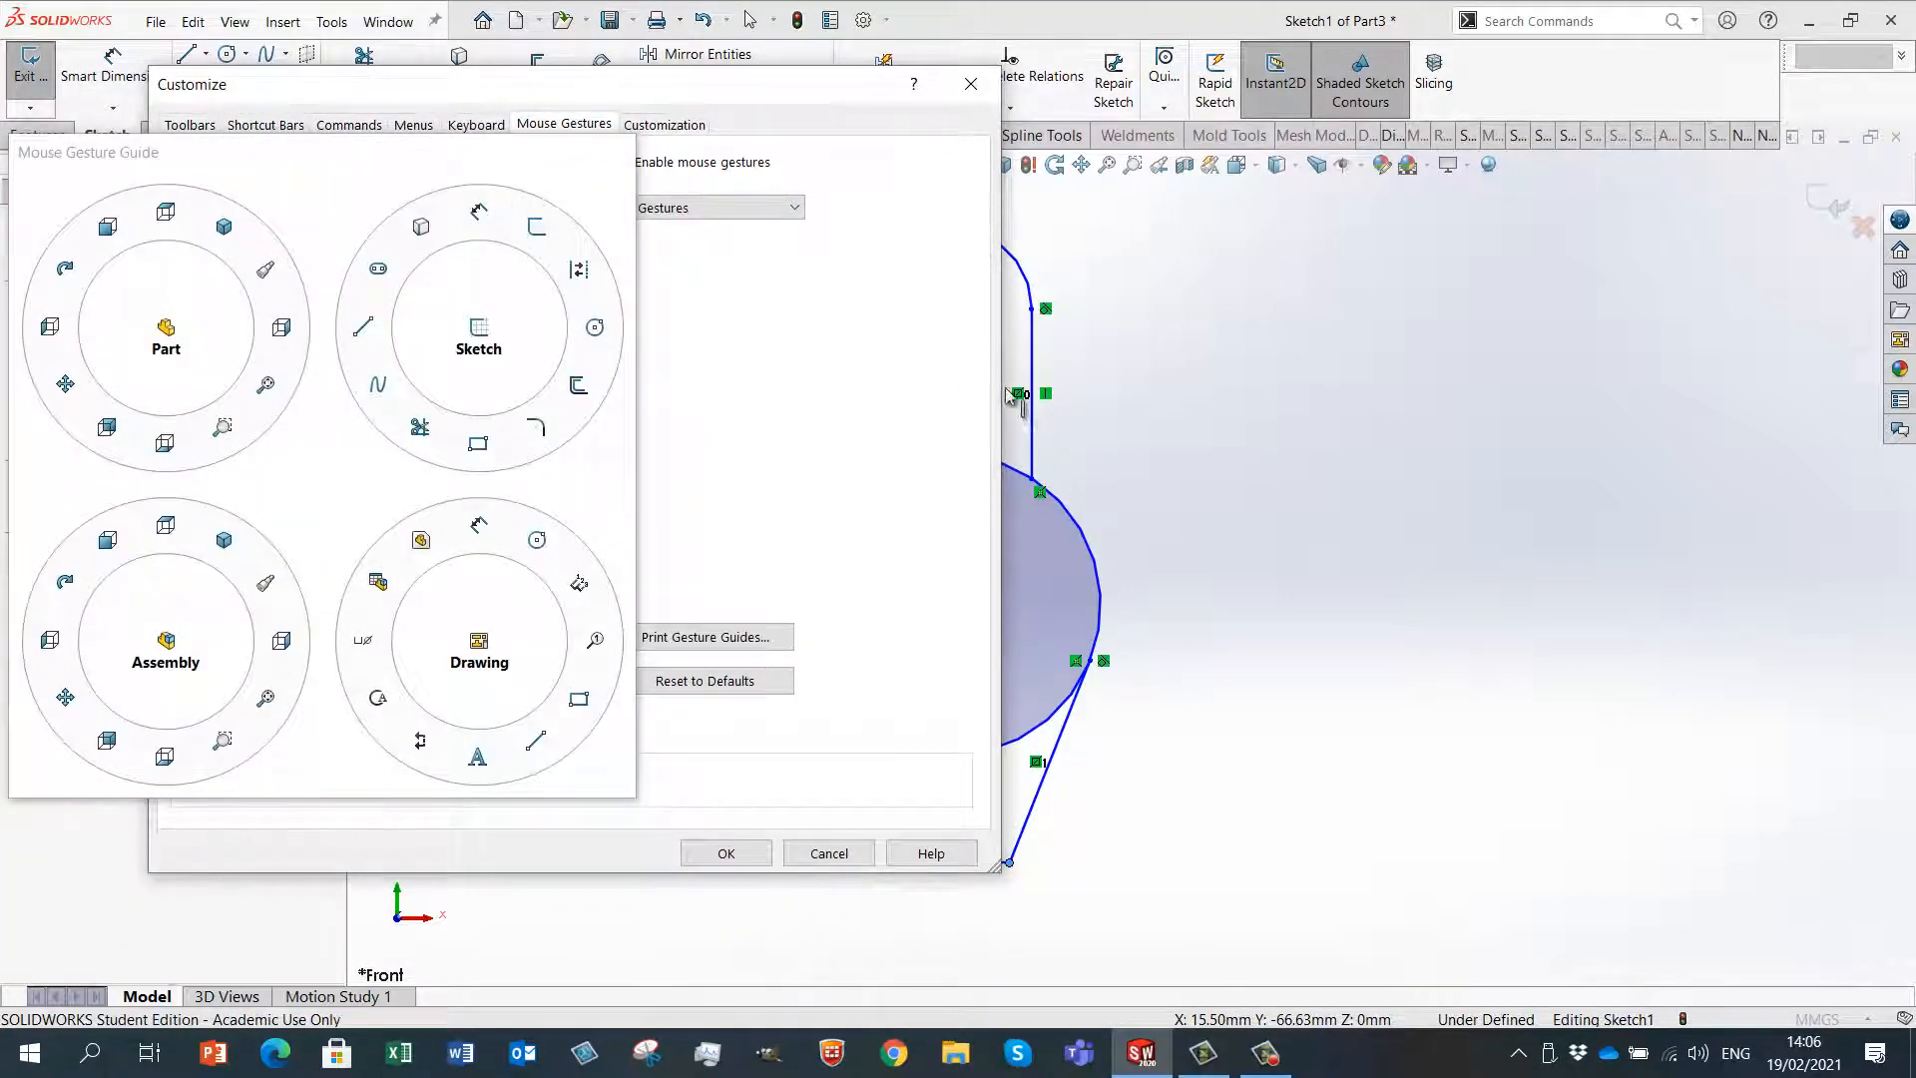
pyautogui.moveTo(805, 87); pyautogui.dragTo(976, 56)
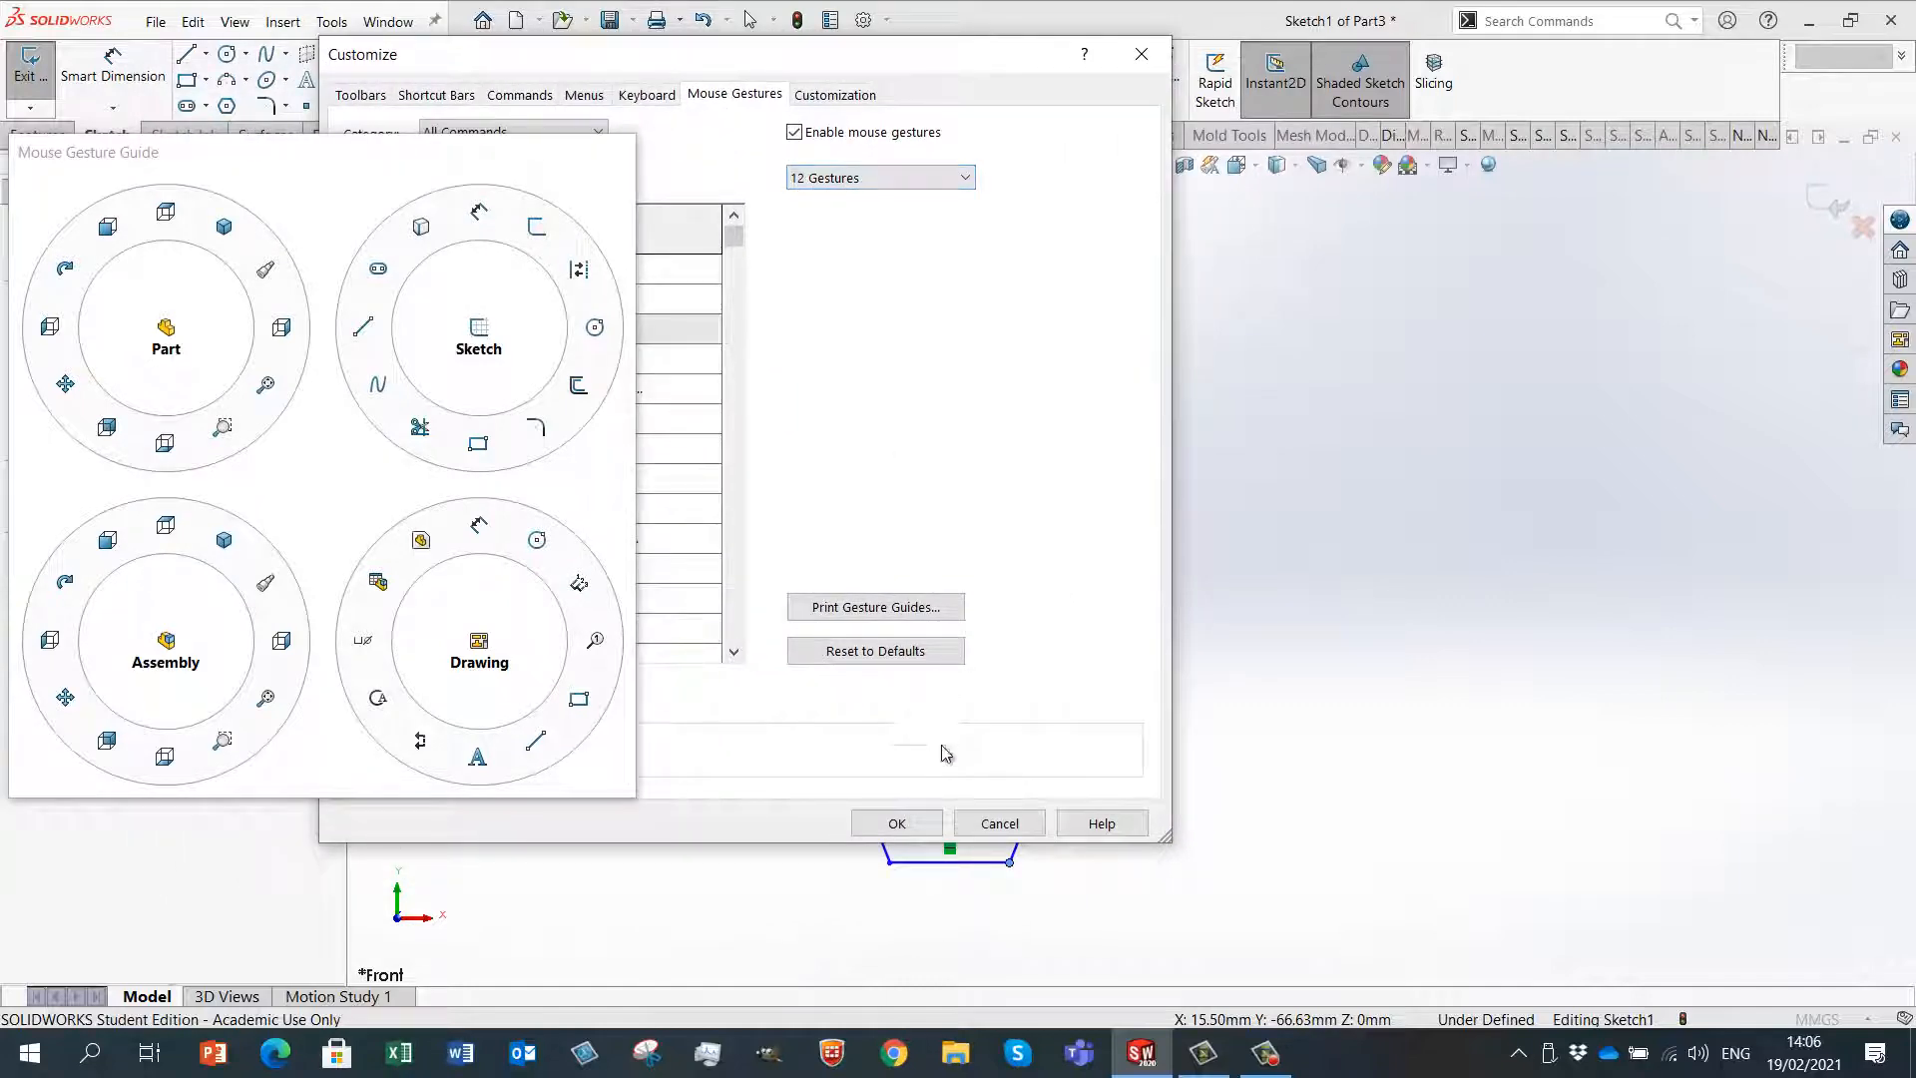
pyautogui.click(897, 823)
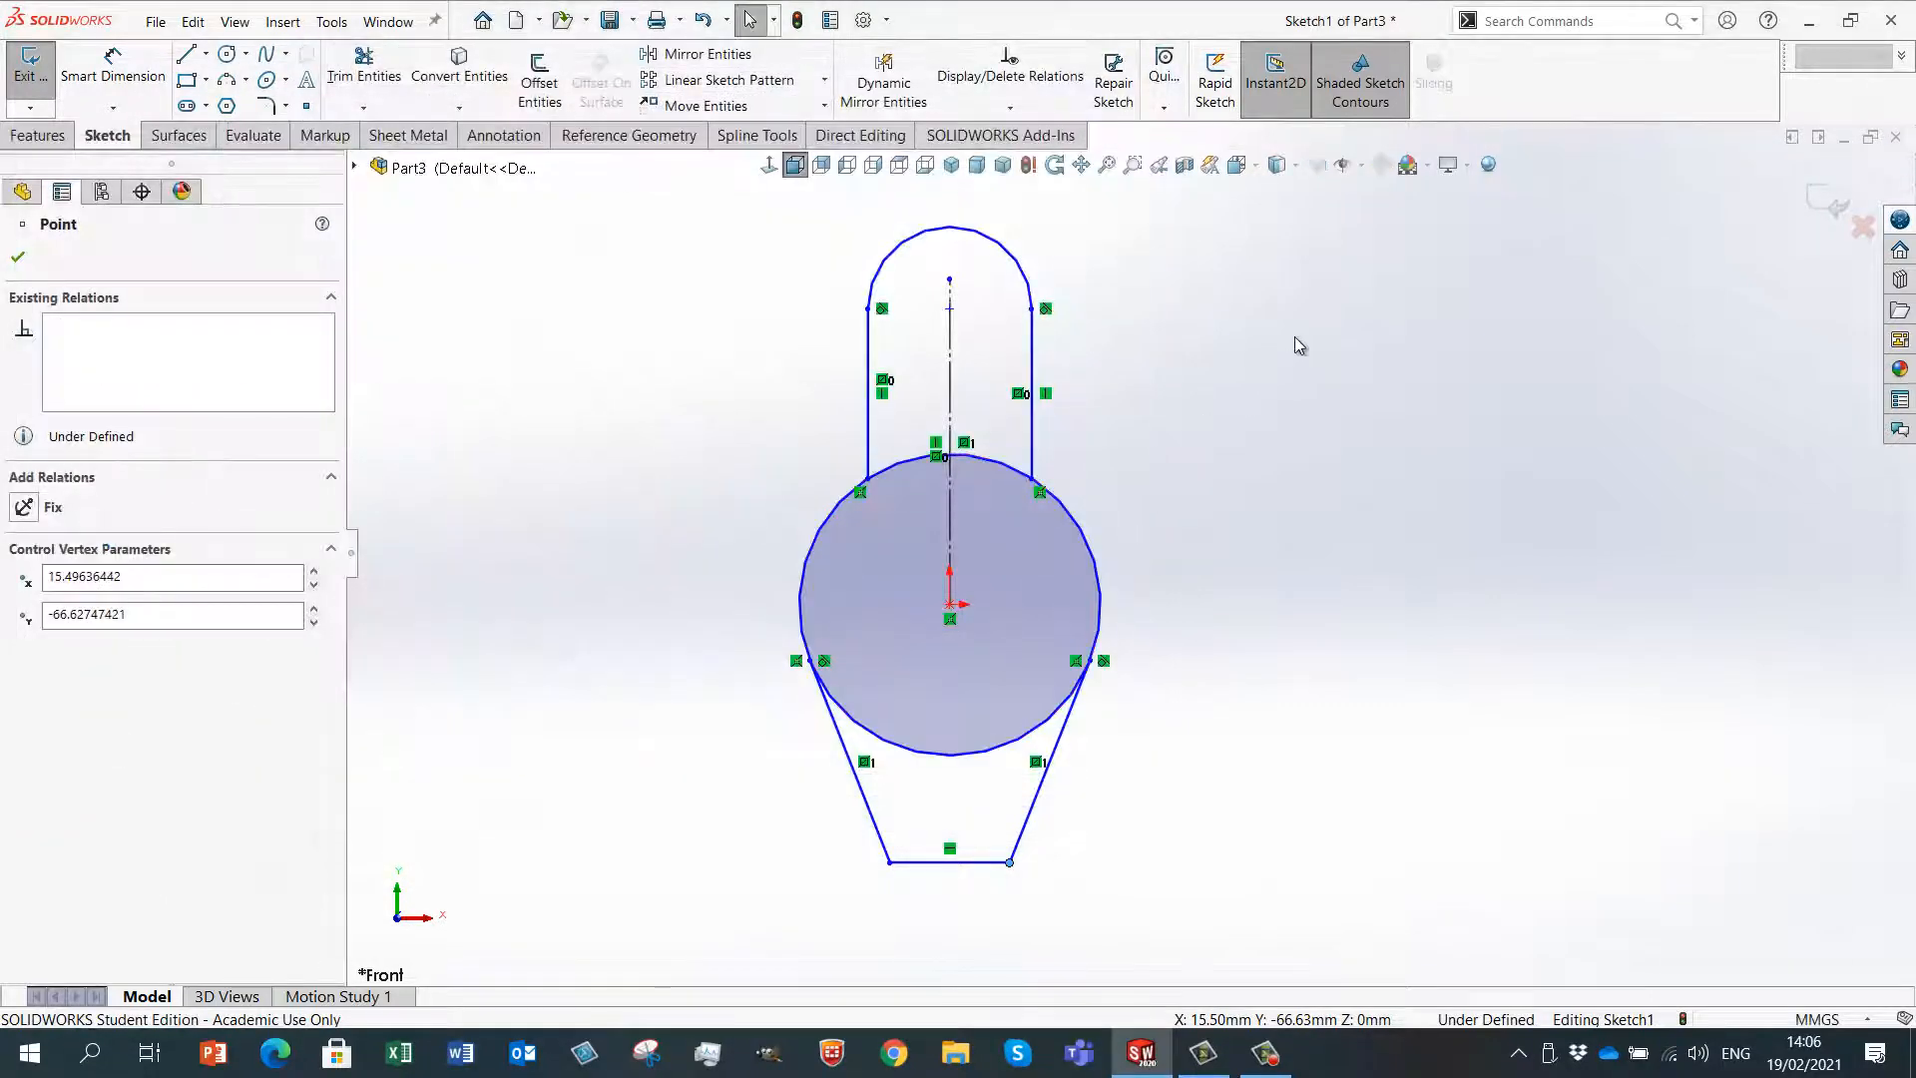
# - Power trim the circle's arcs inside the round-topped arm and inside the lower tapered section to leave one closed outline
pyautogui.moveTo(1295, 337); pyautogui.dragTo(1259, 414, button='right')
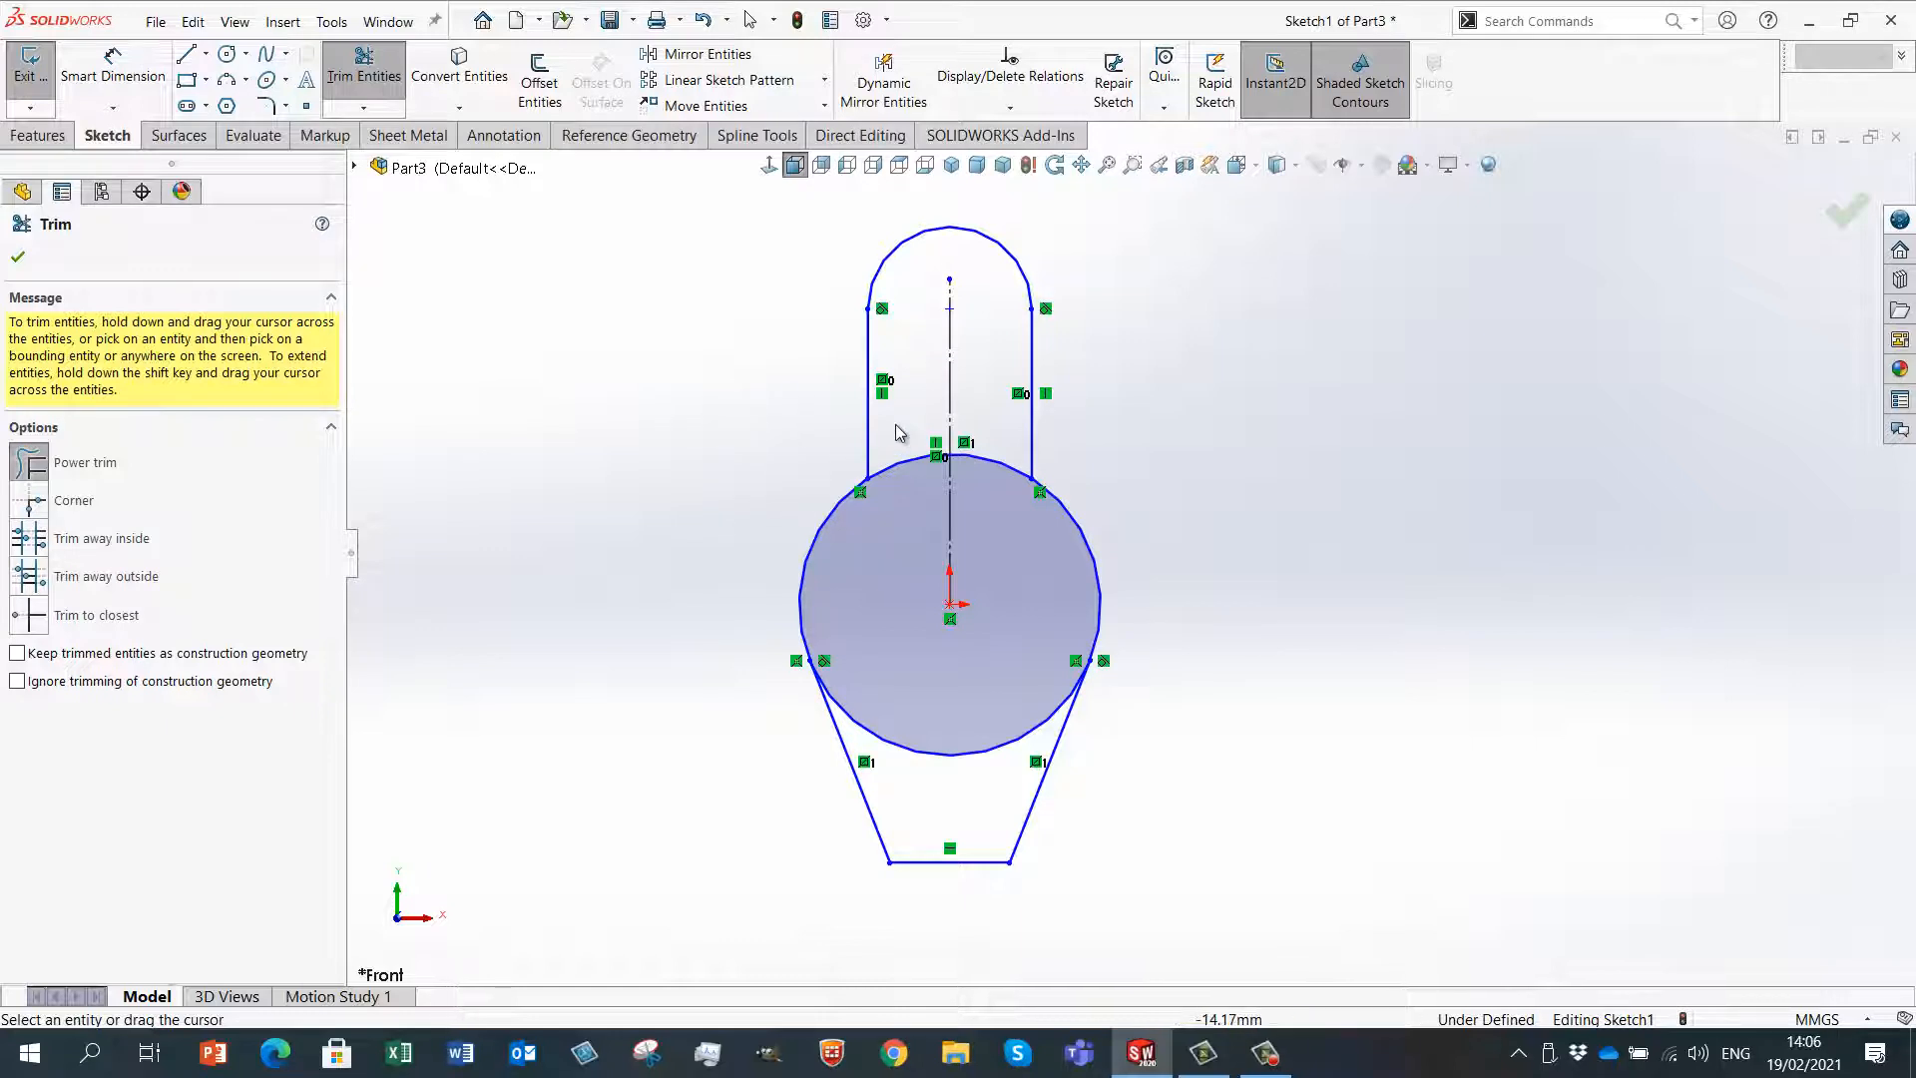
pyautogui.click(910, 463)
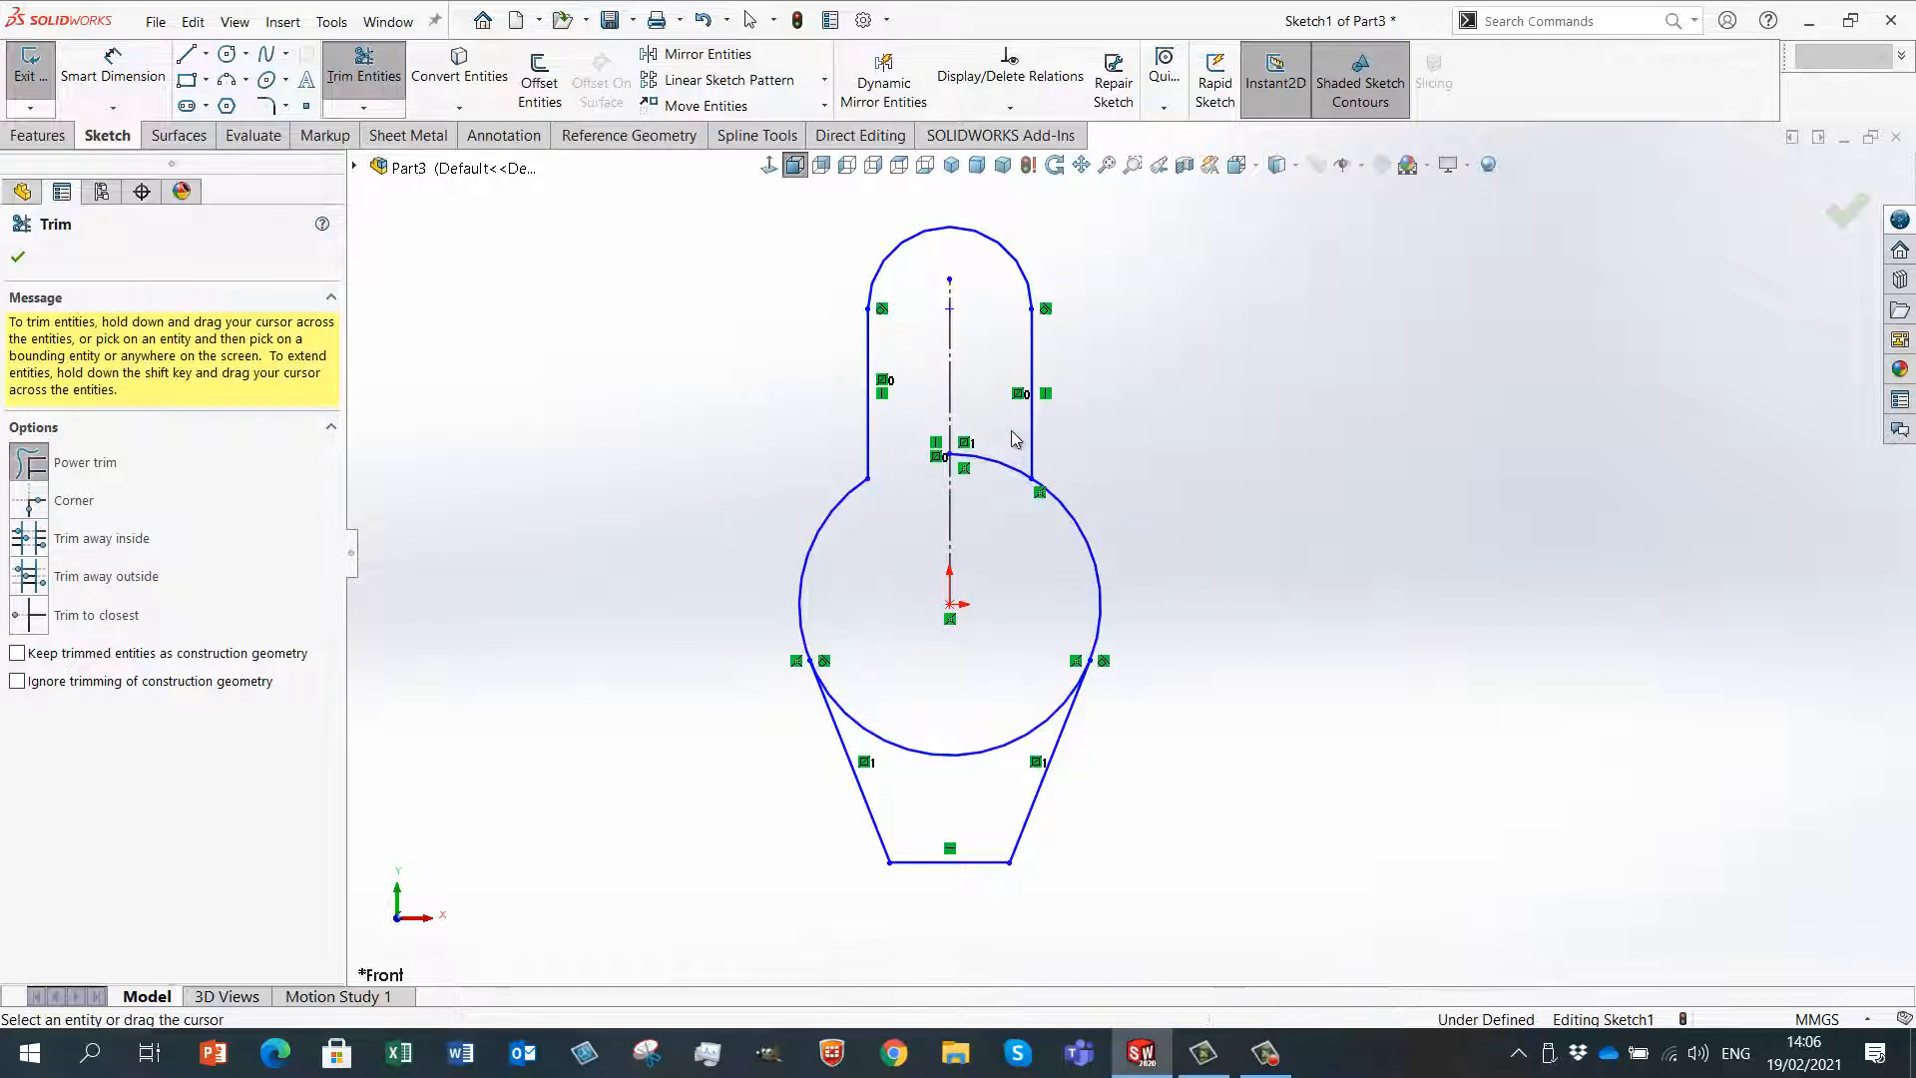
pyautogui.moveTo(1008, 440); pyautogui.dragTo(990, 491)
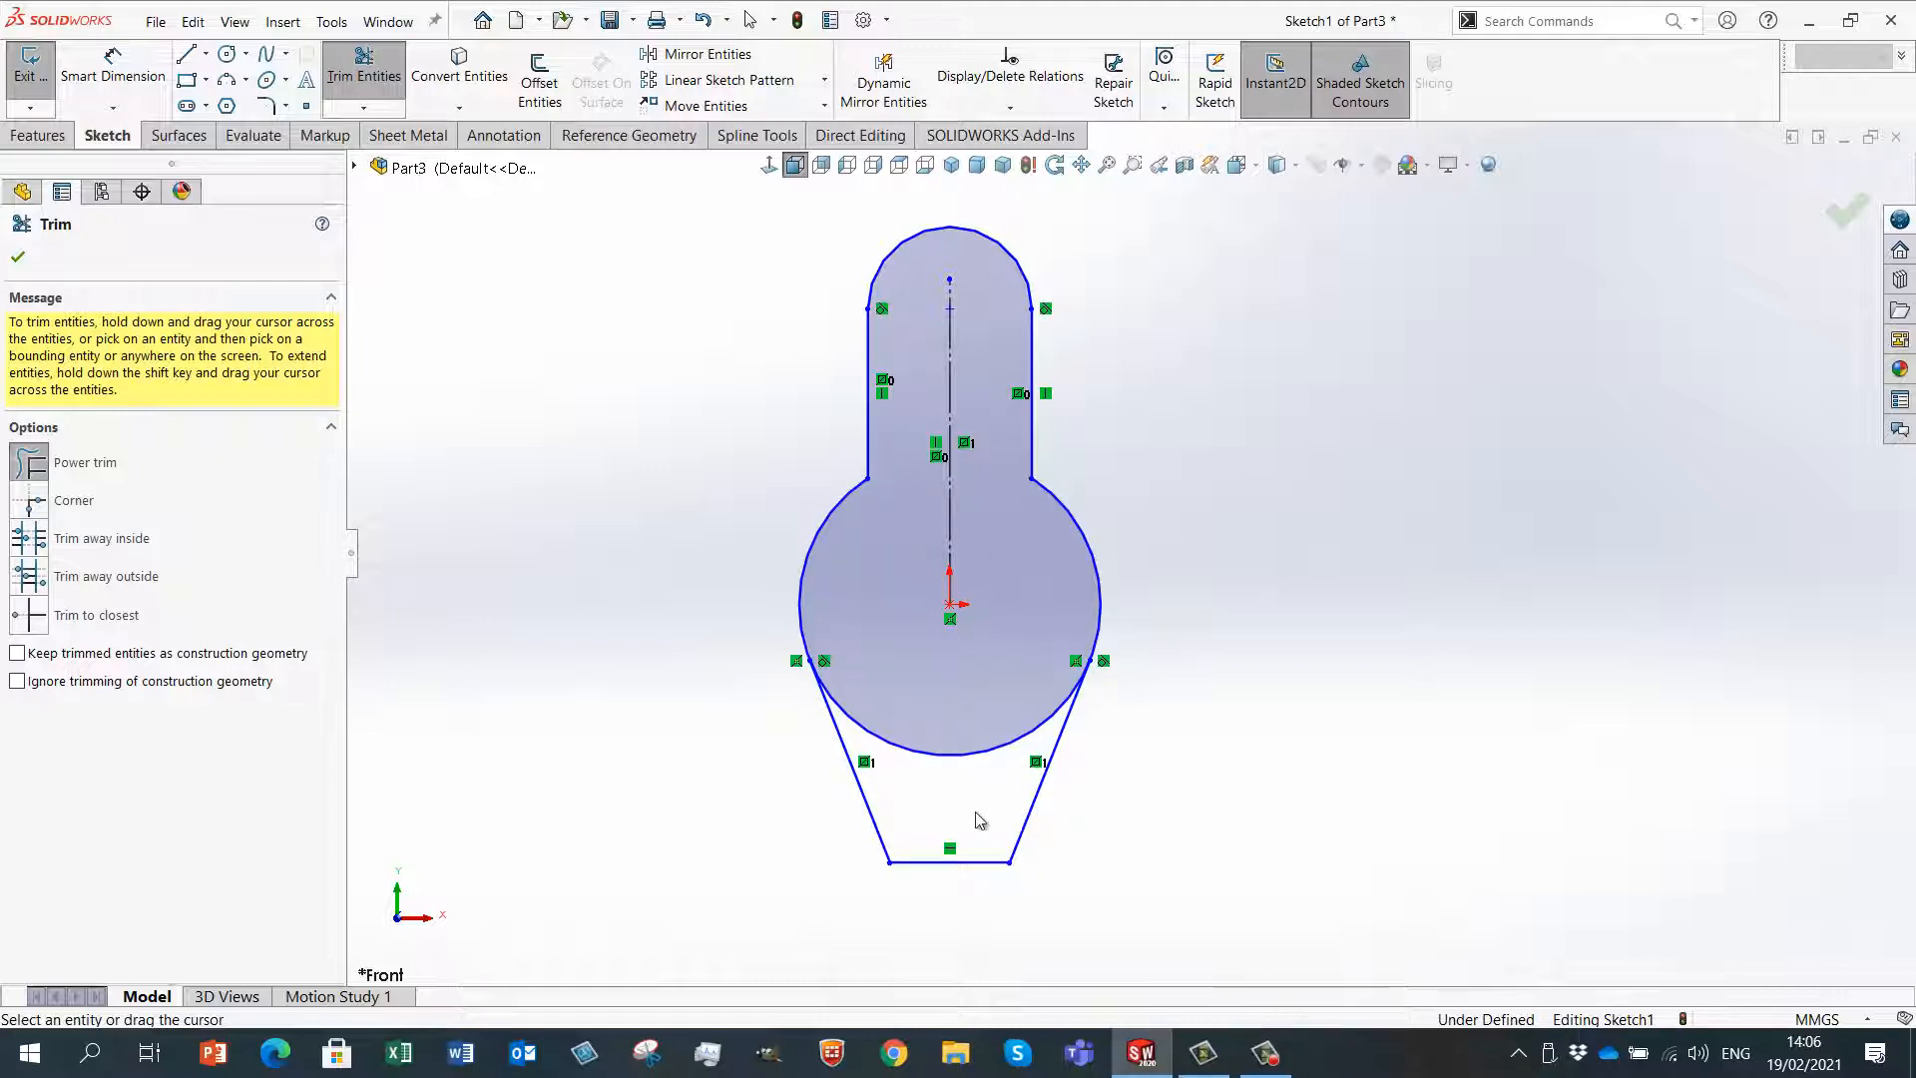
pyautogui.moveTo(983, 776); pyautogui.dragTo(990, 736)
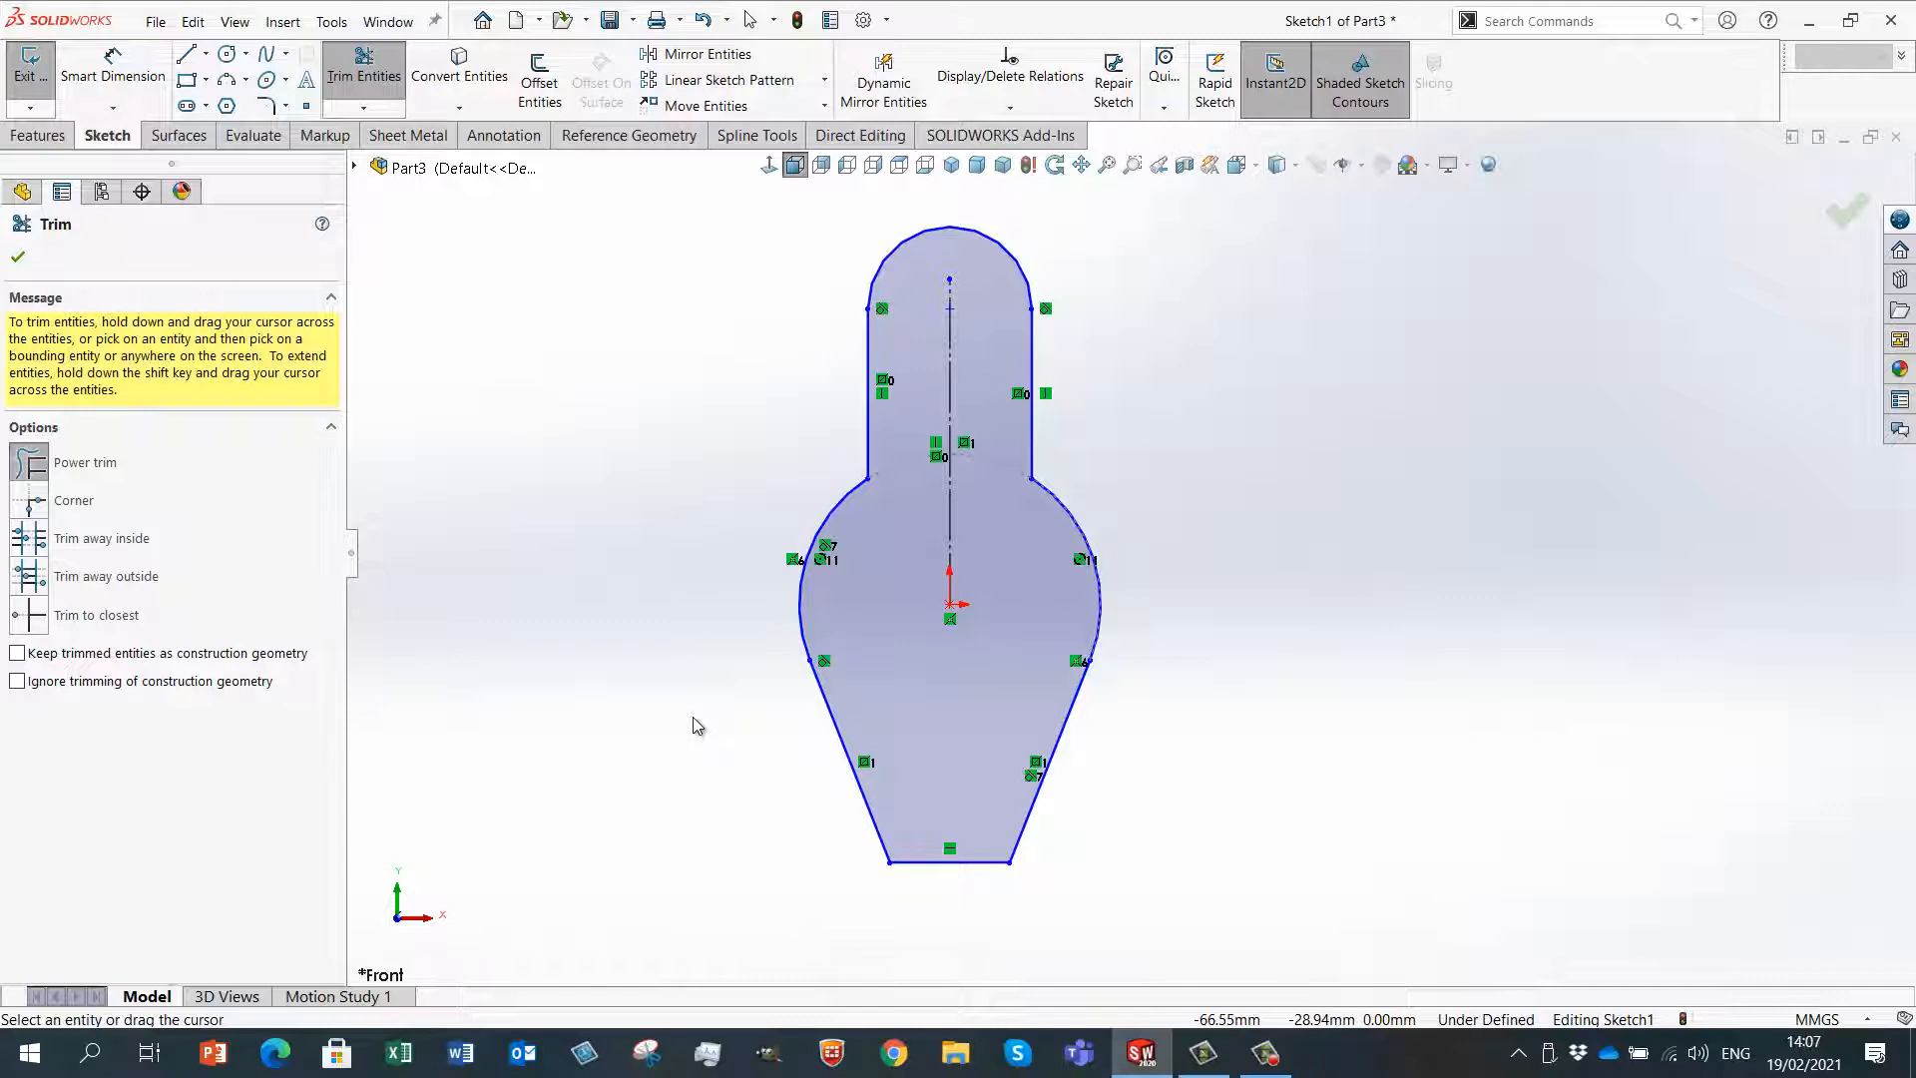
# - Dimension the radius of the circle's remaining arc in the middle of the outline as 25 mm
pyautogui.scroll(2, 1002, 576)
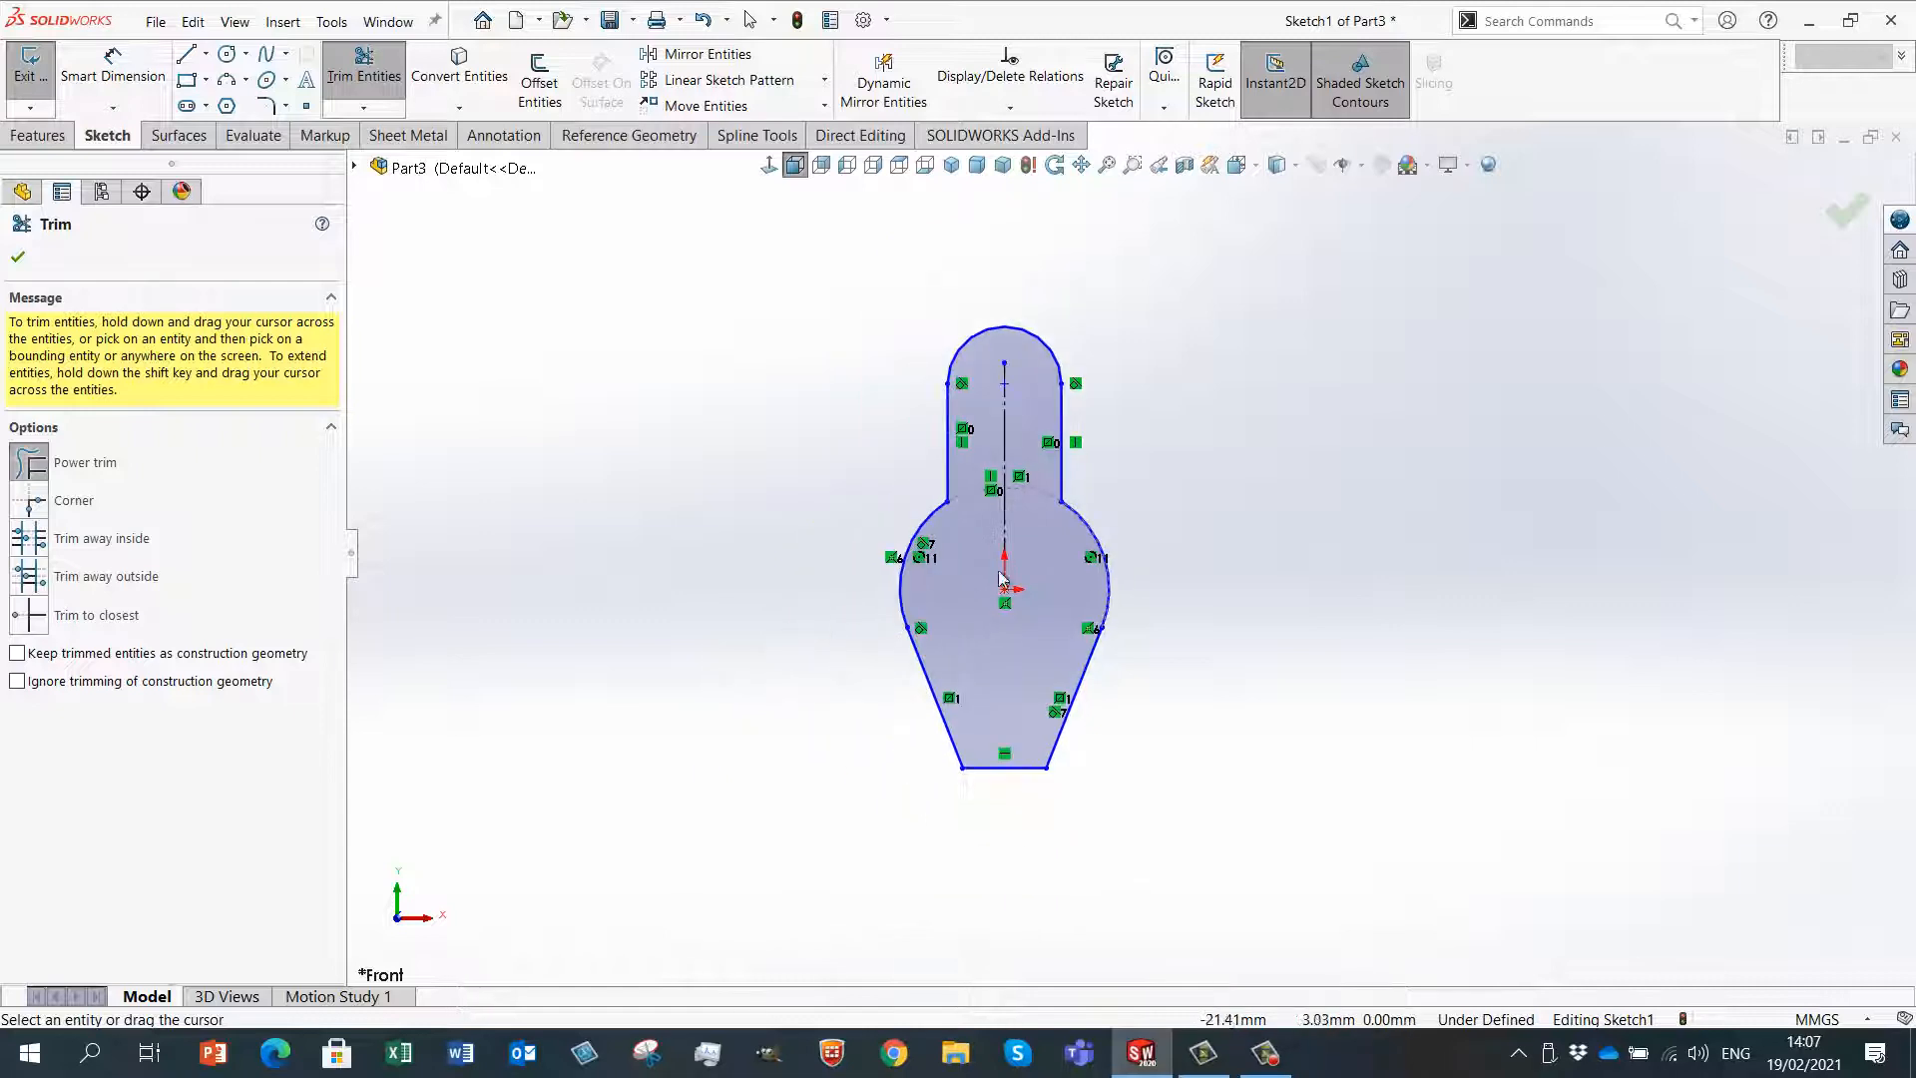
pyautogui.scroll(-1, 1002, 577)
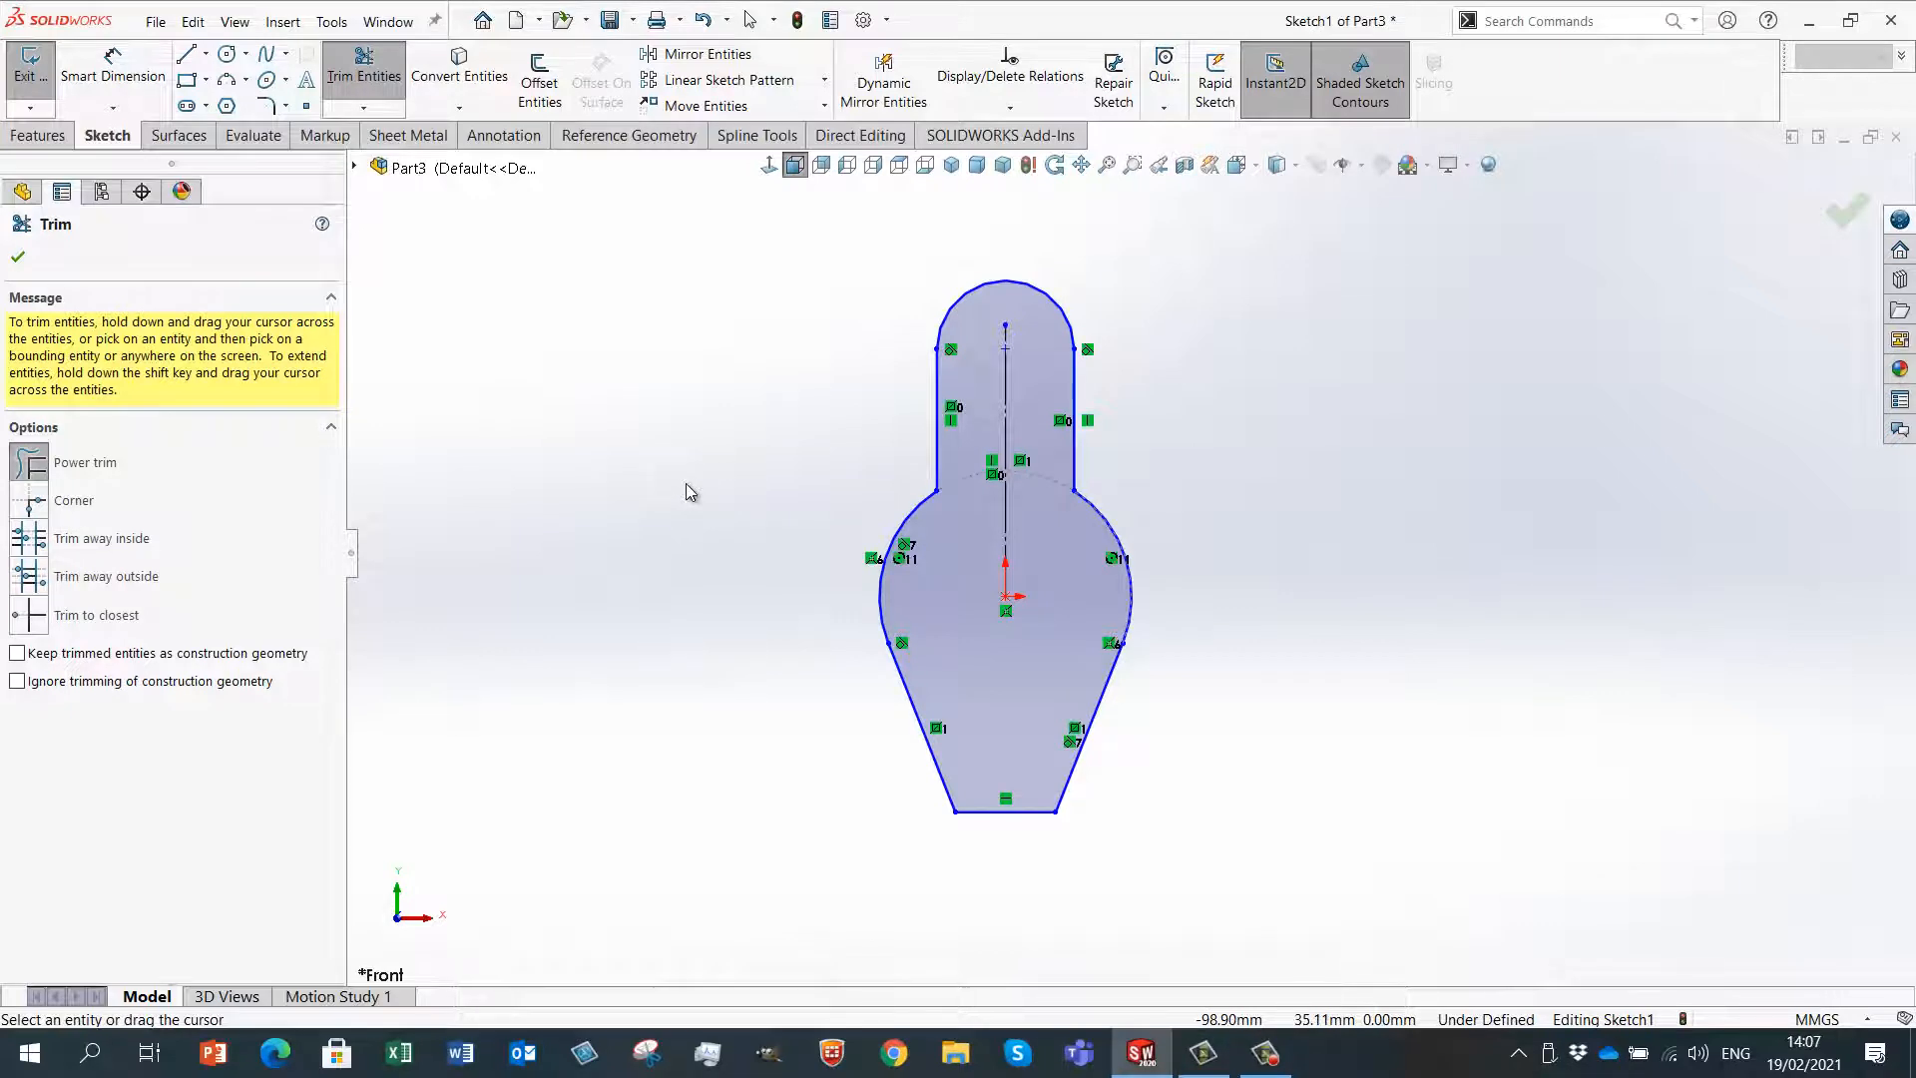
pyautogui.moveTo(686, 483); pyautogui.dragTo(698, 459, button='right')
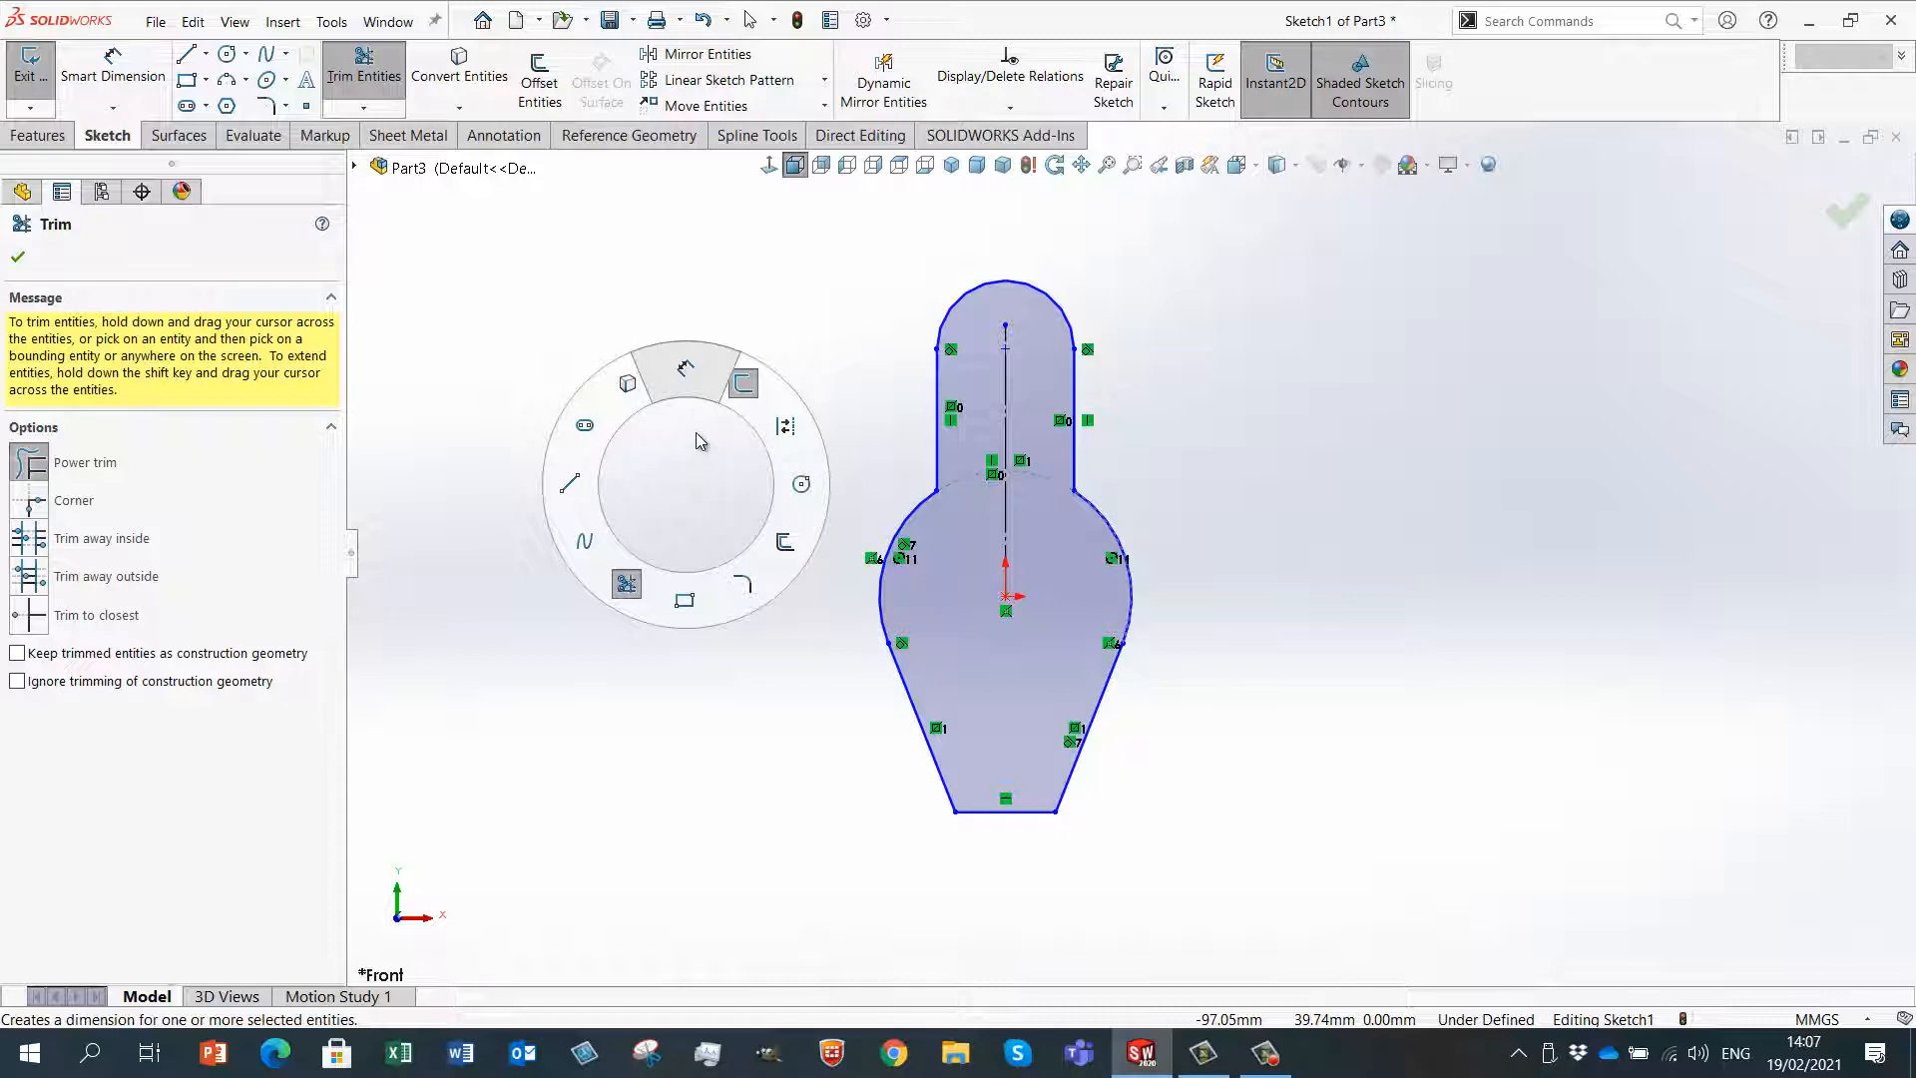
pyautogui.moveTo(699, 431); pyautogui.dragTo(710, 350, button='right')
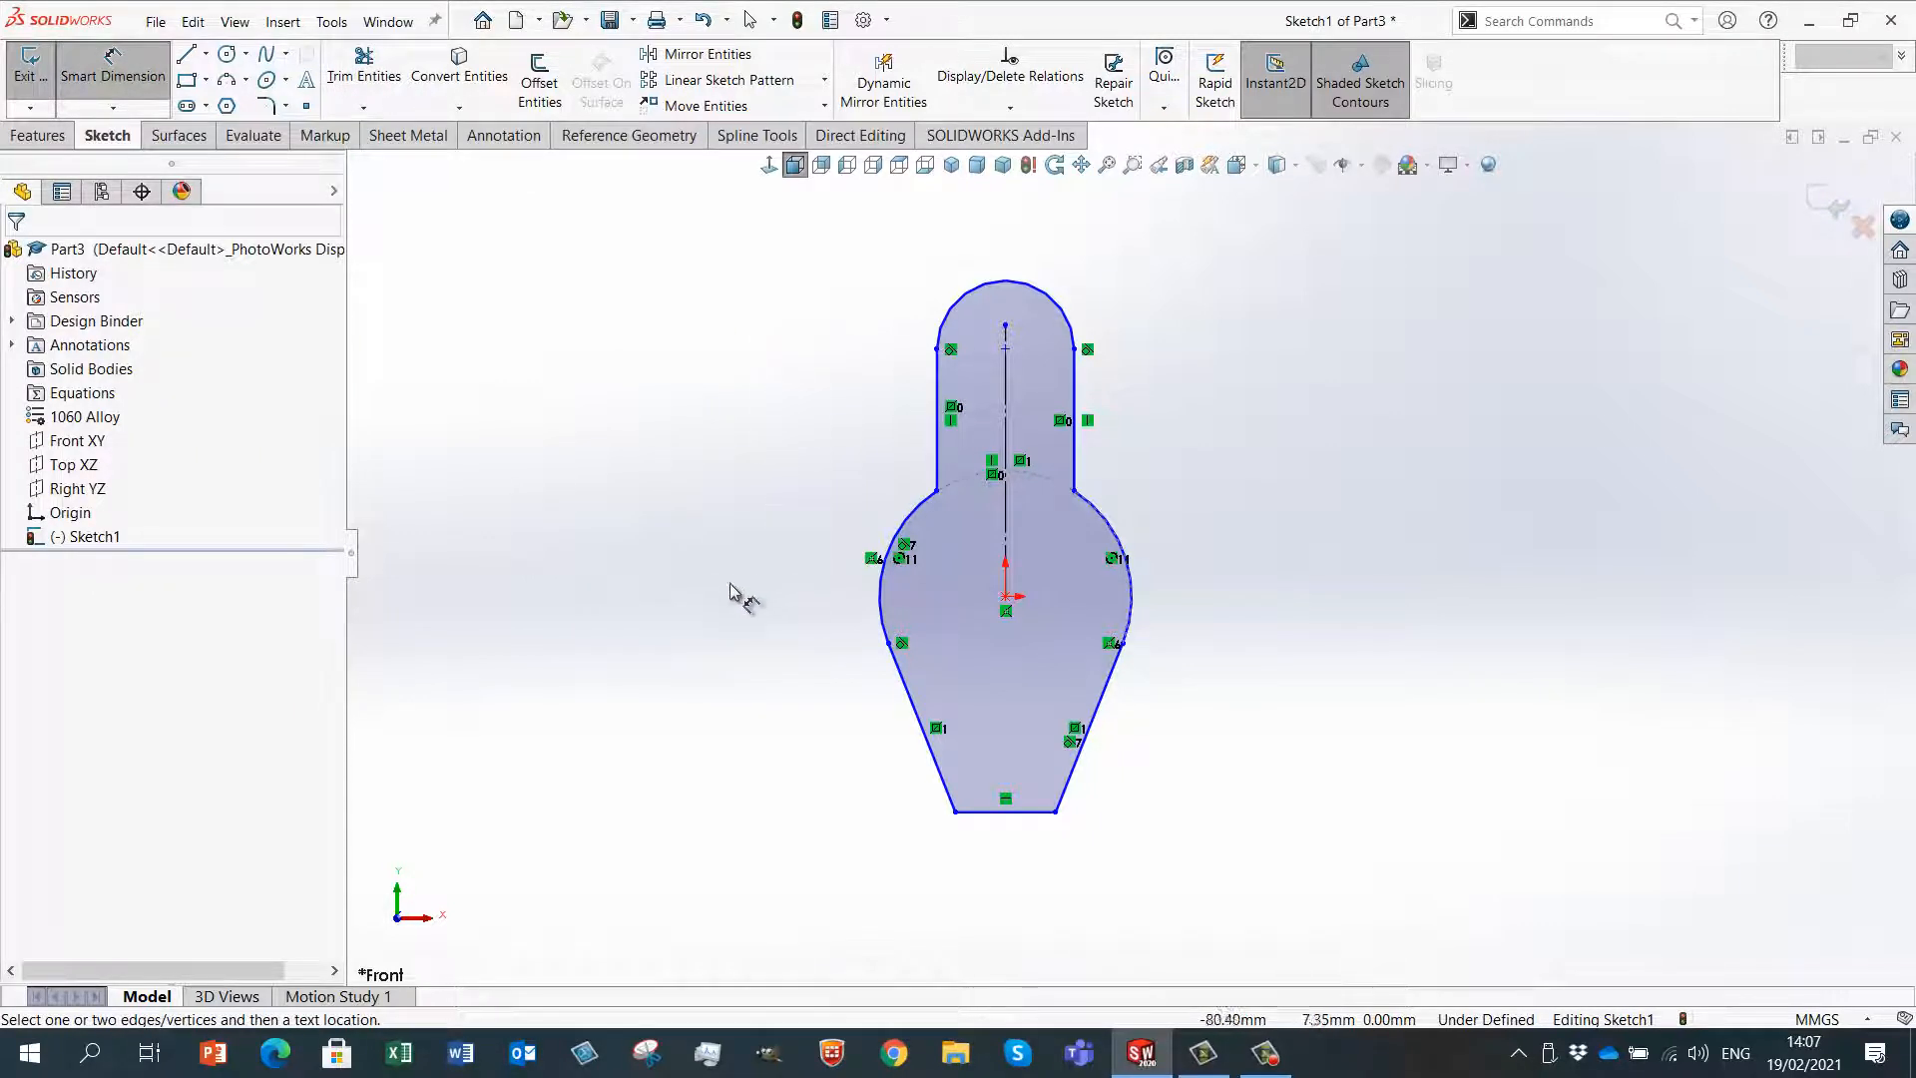
pyautogui.scroll(-2, 1062, 489)
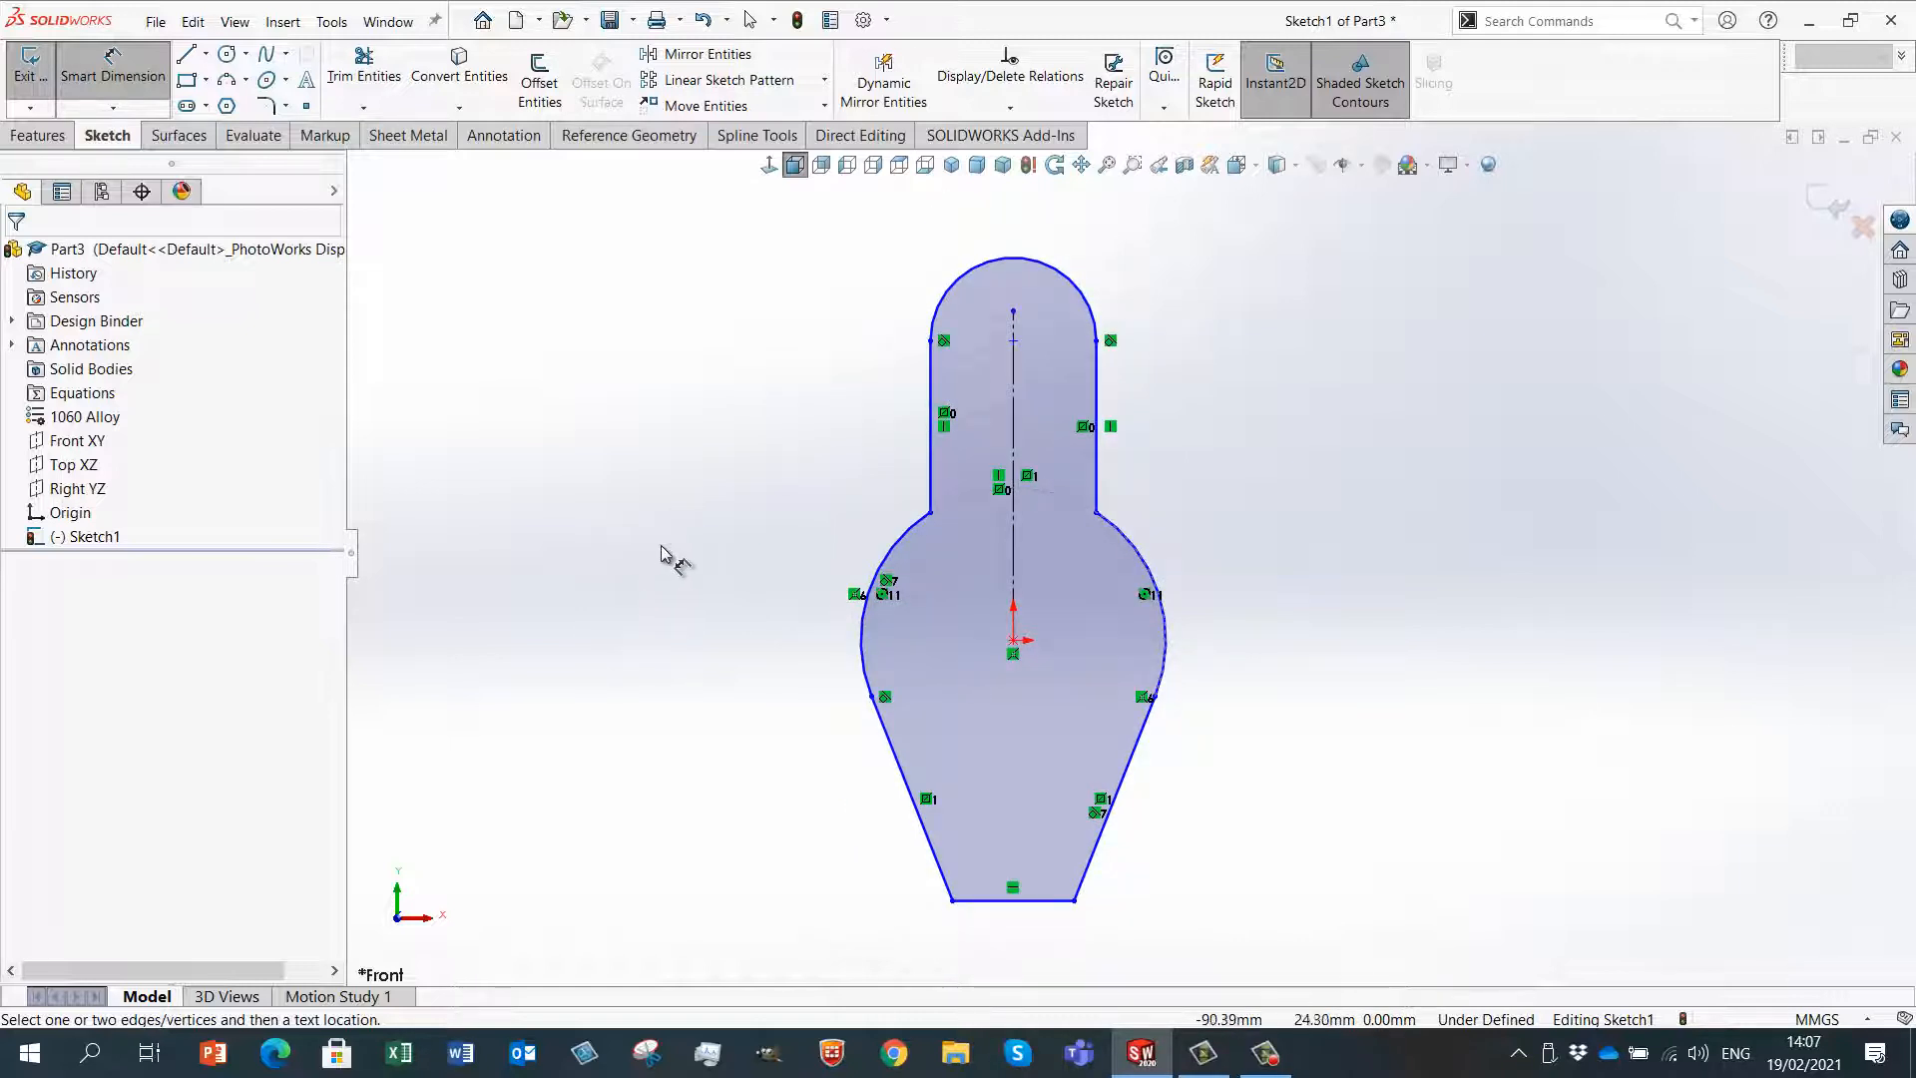
pyautogui.click(888, 563)
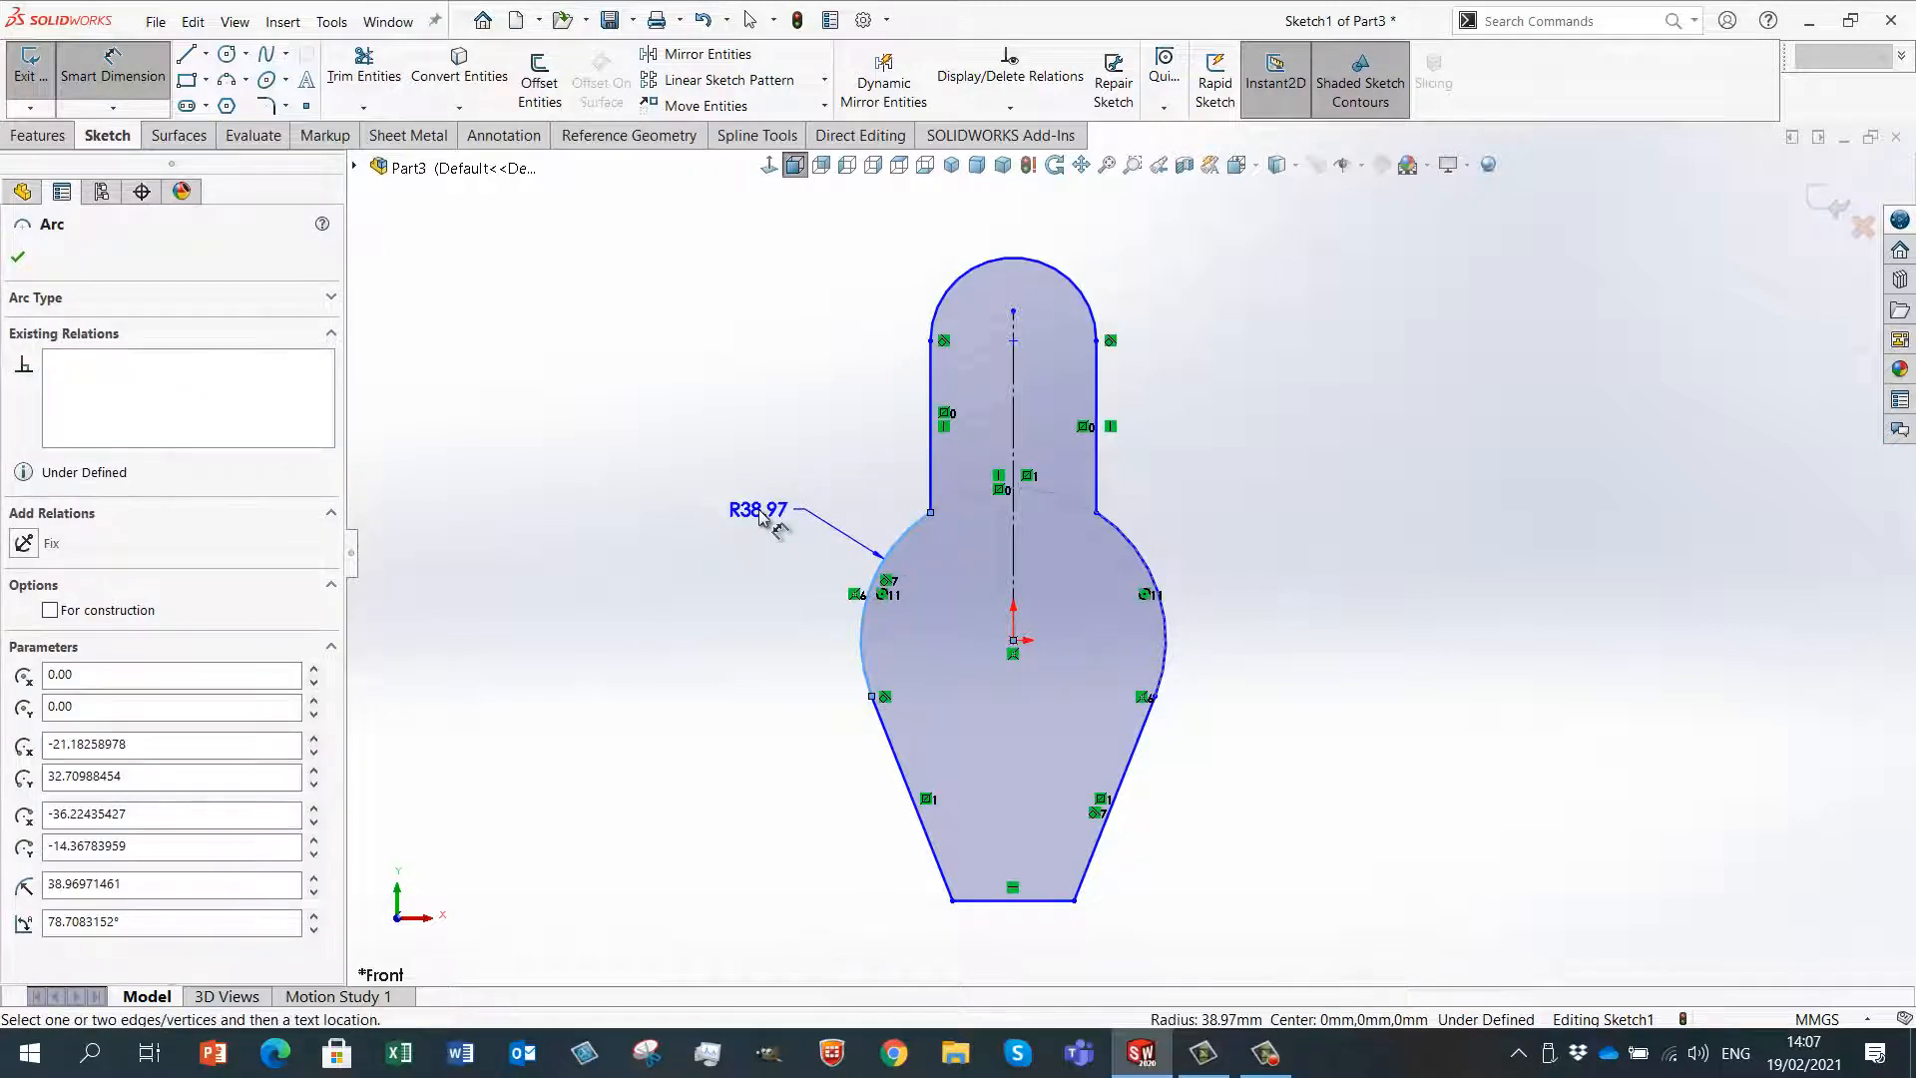
pyautogui.click(761, 514)
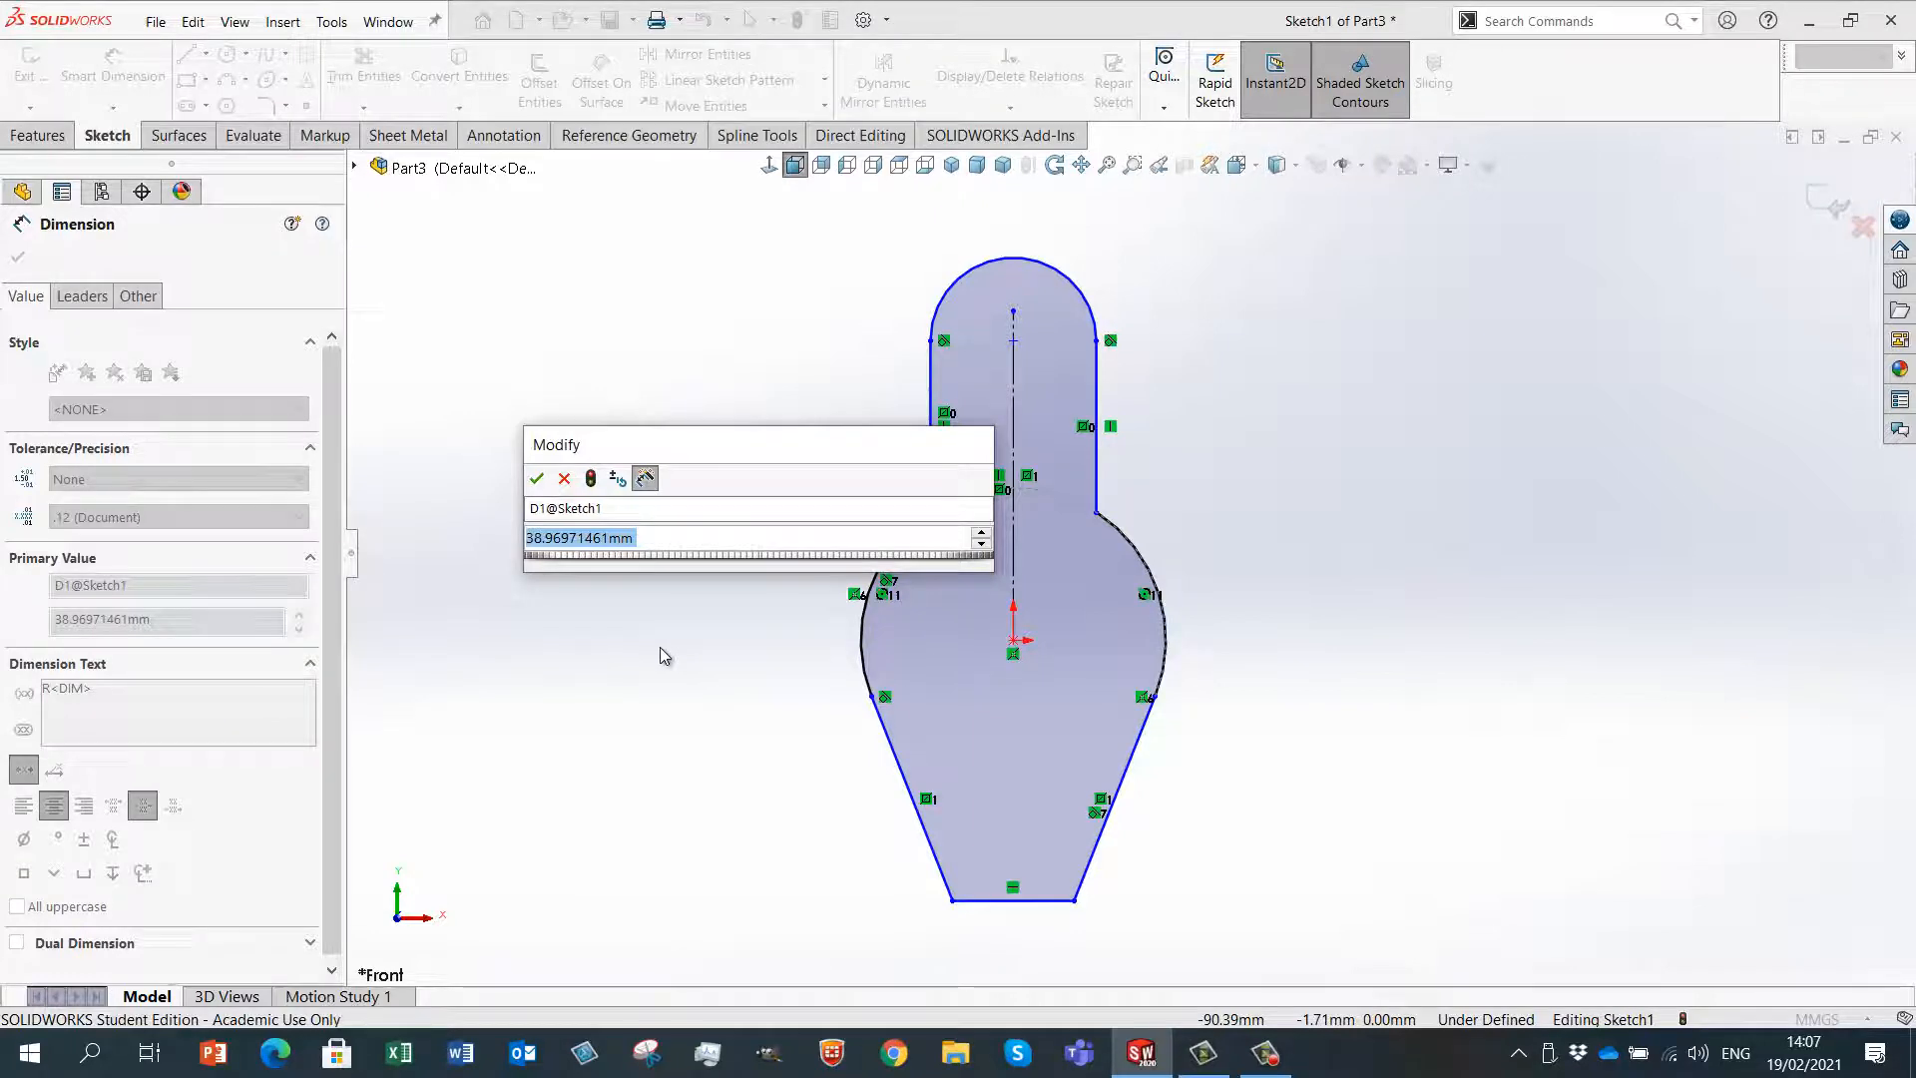
pyautogui.moveTo(746, 448); pyautogui.dragTo(603, 364)
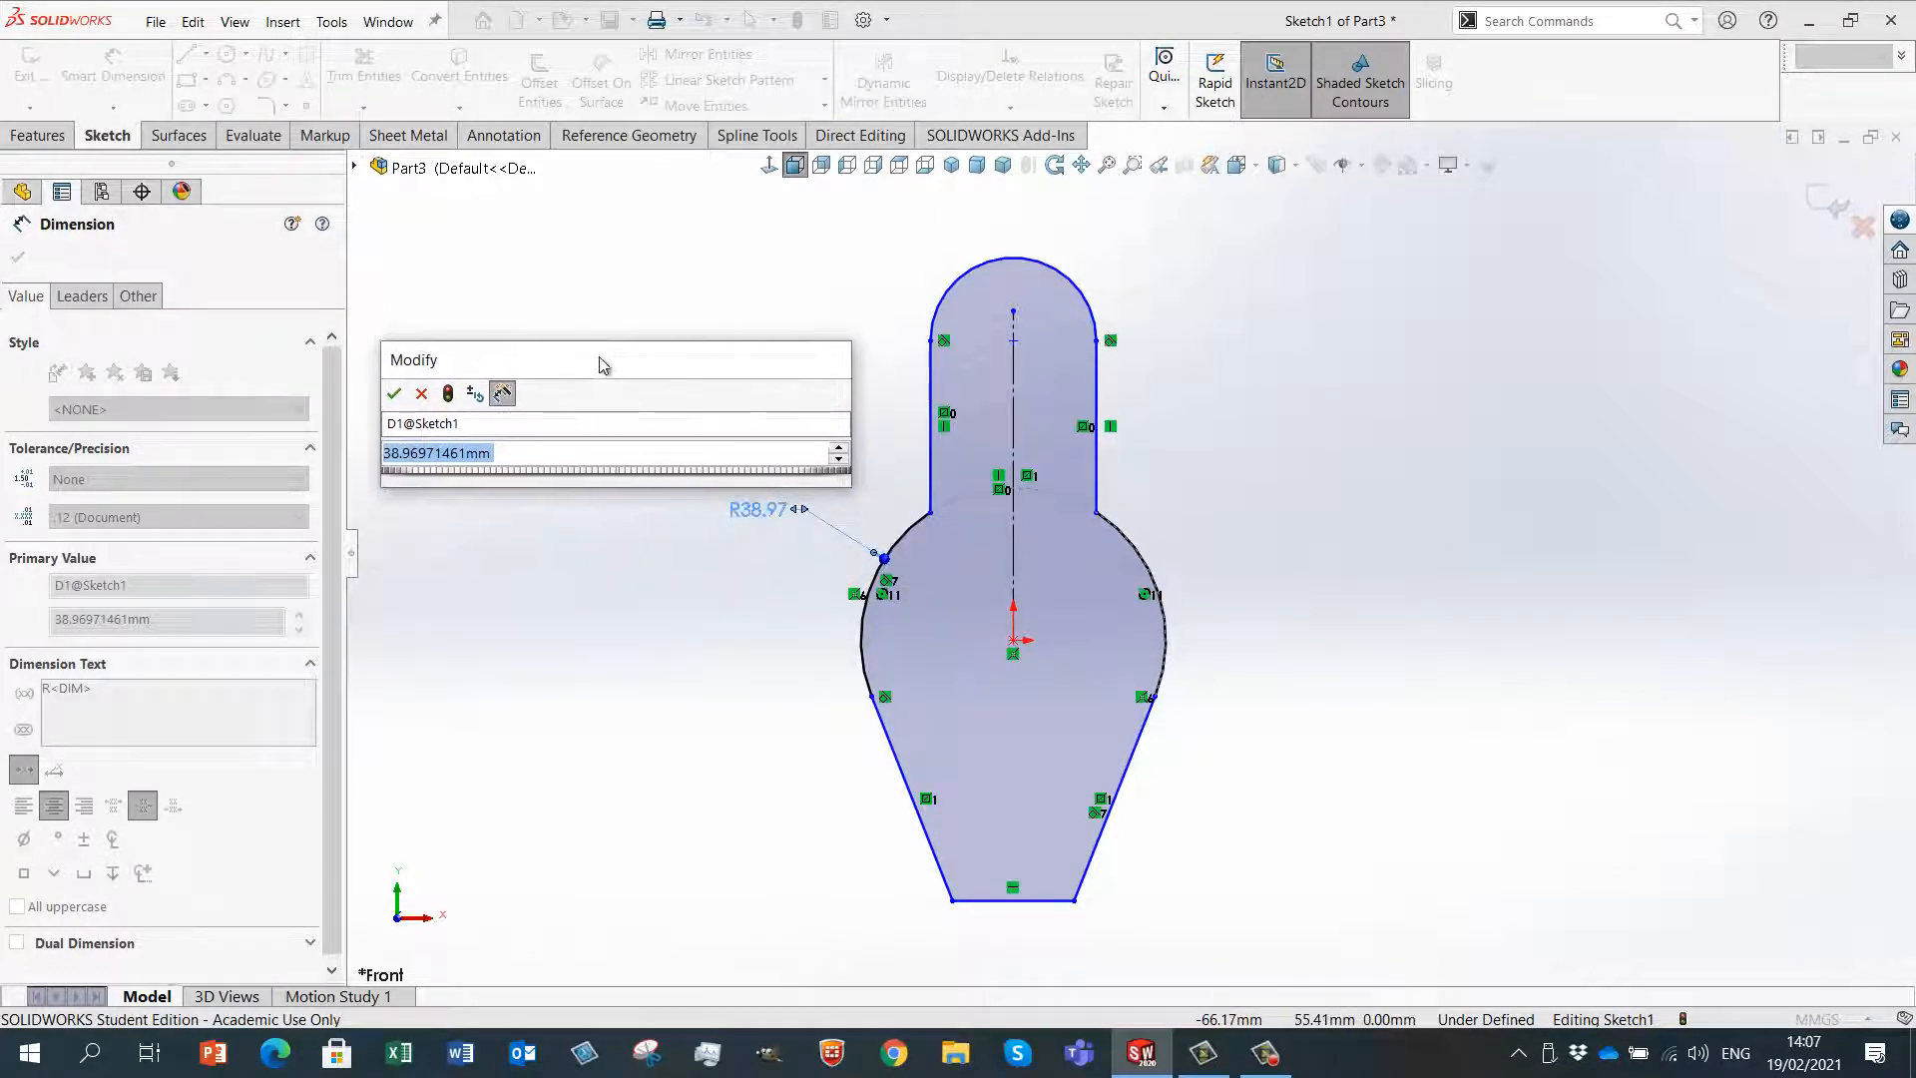
pyautogui.write('25')
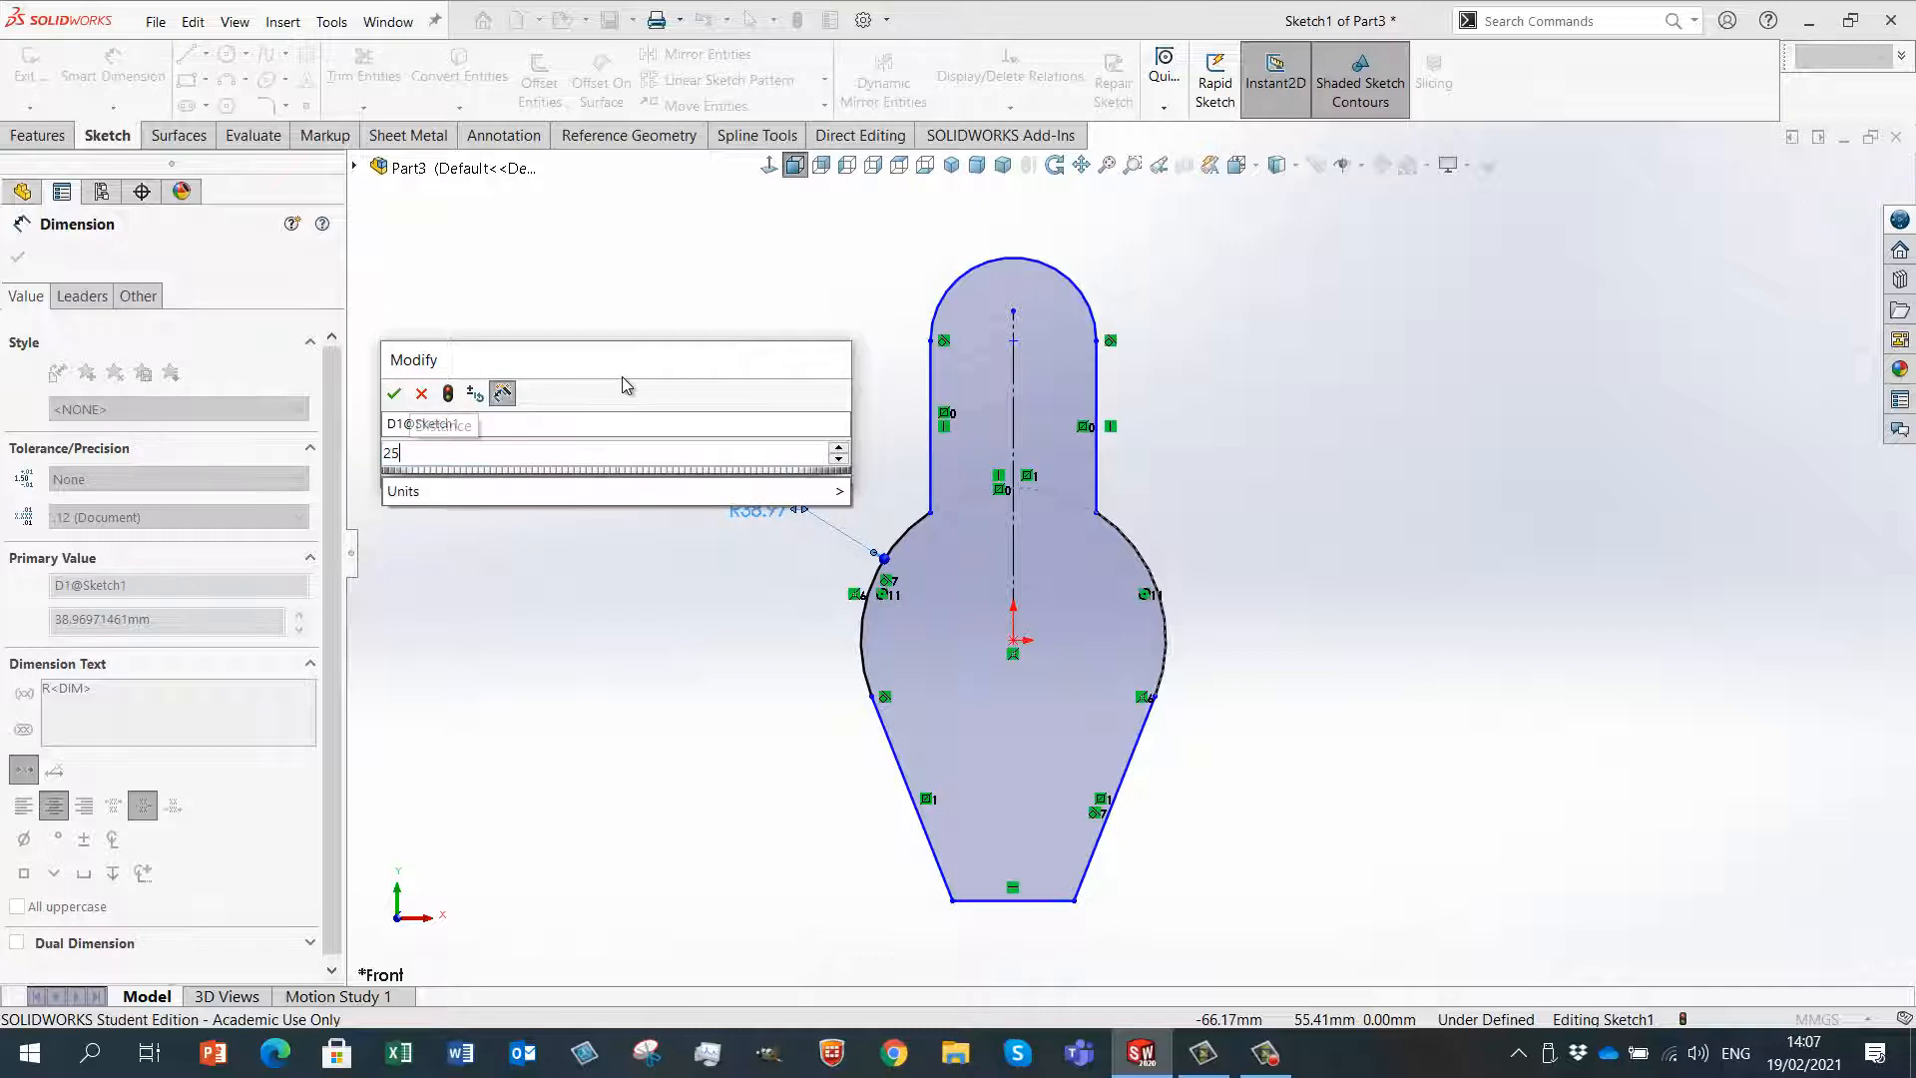
pyautogui.press('Return')
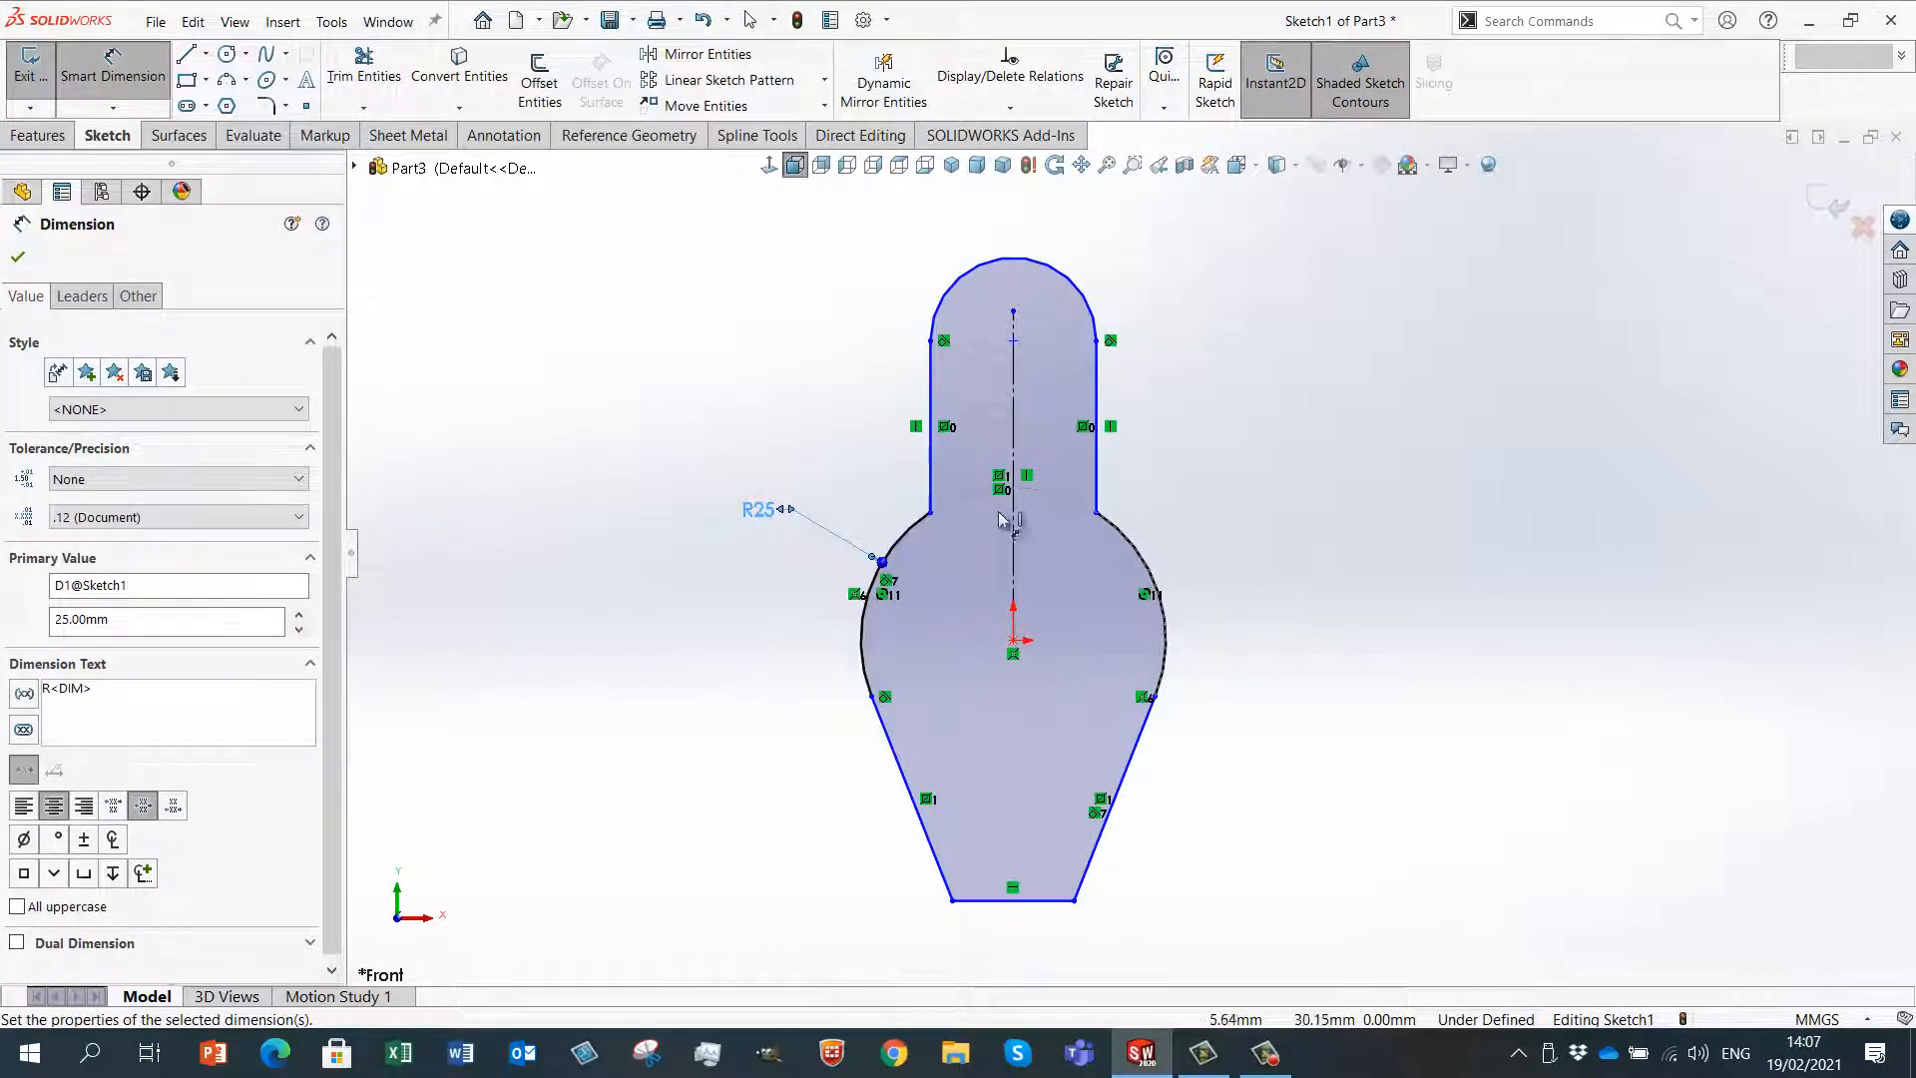
# - Dimension the length of the lower base line as 25 mm
pyautogui.click(1019, 901)
pyautogui.click(1020, 943)
pyautogui.write('25')
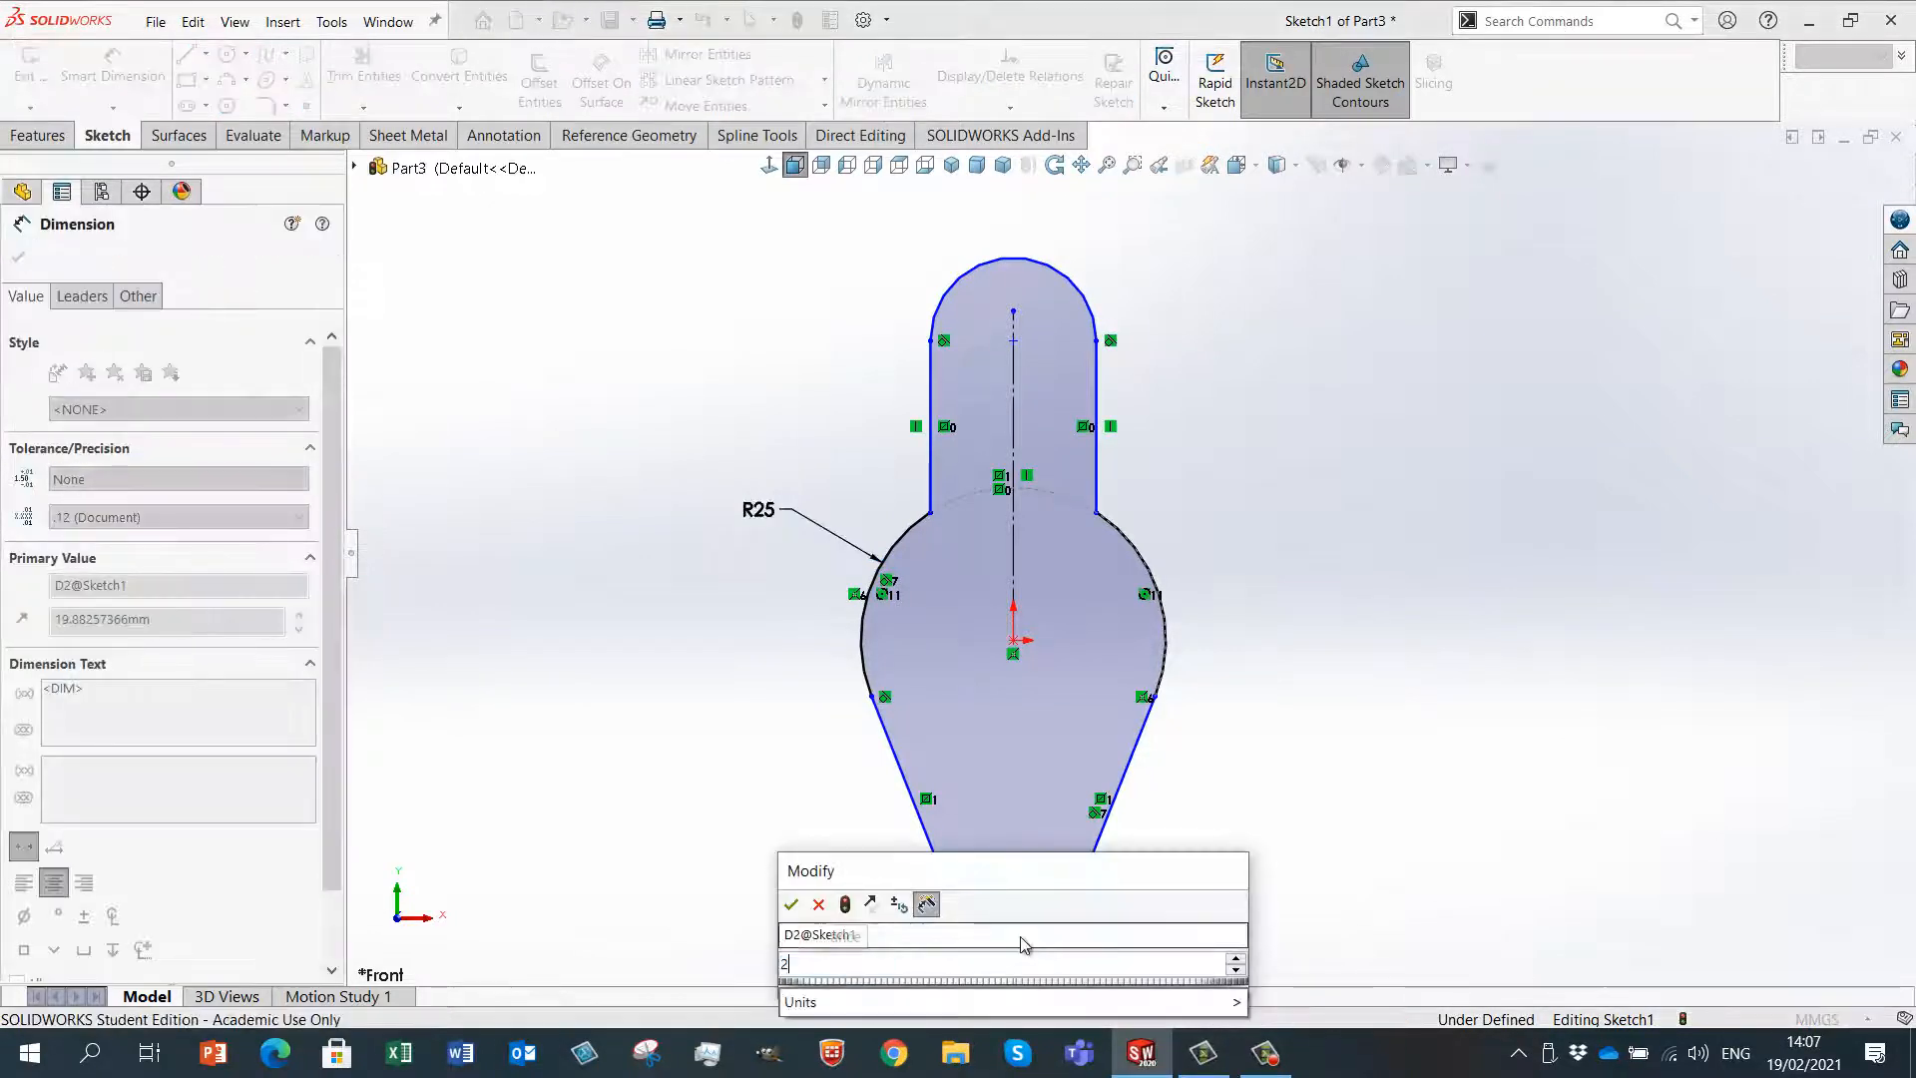
pyautogui.press('Return')
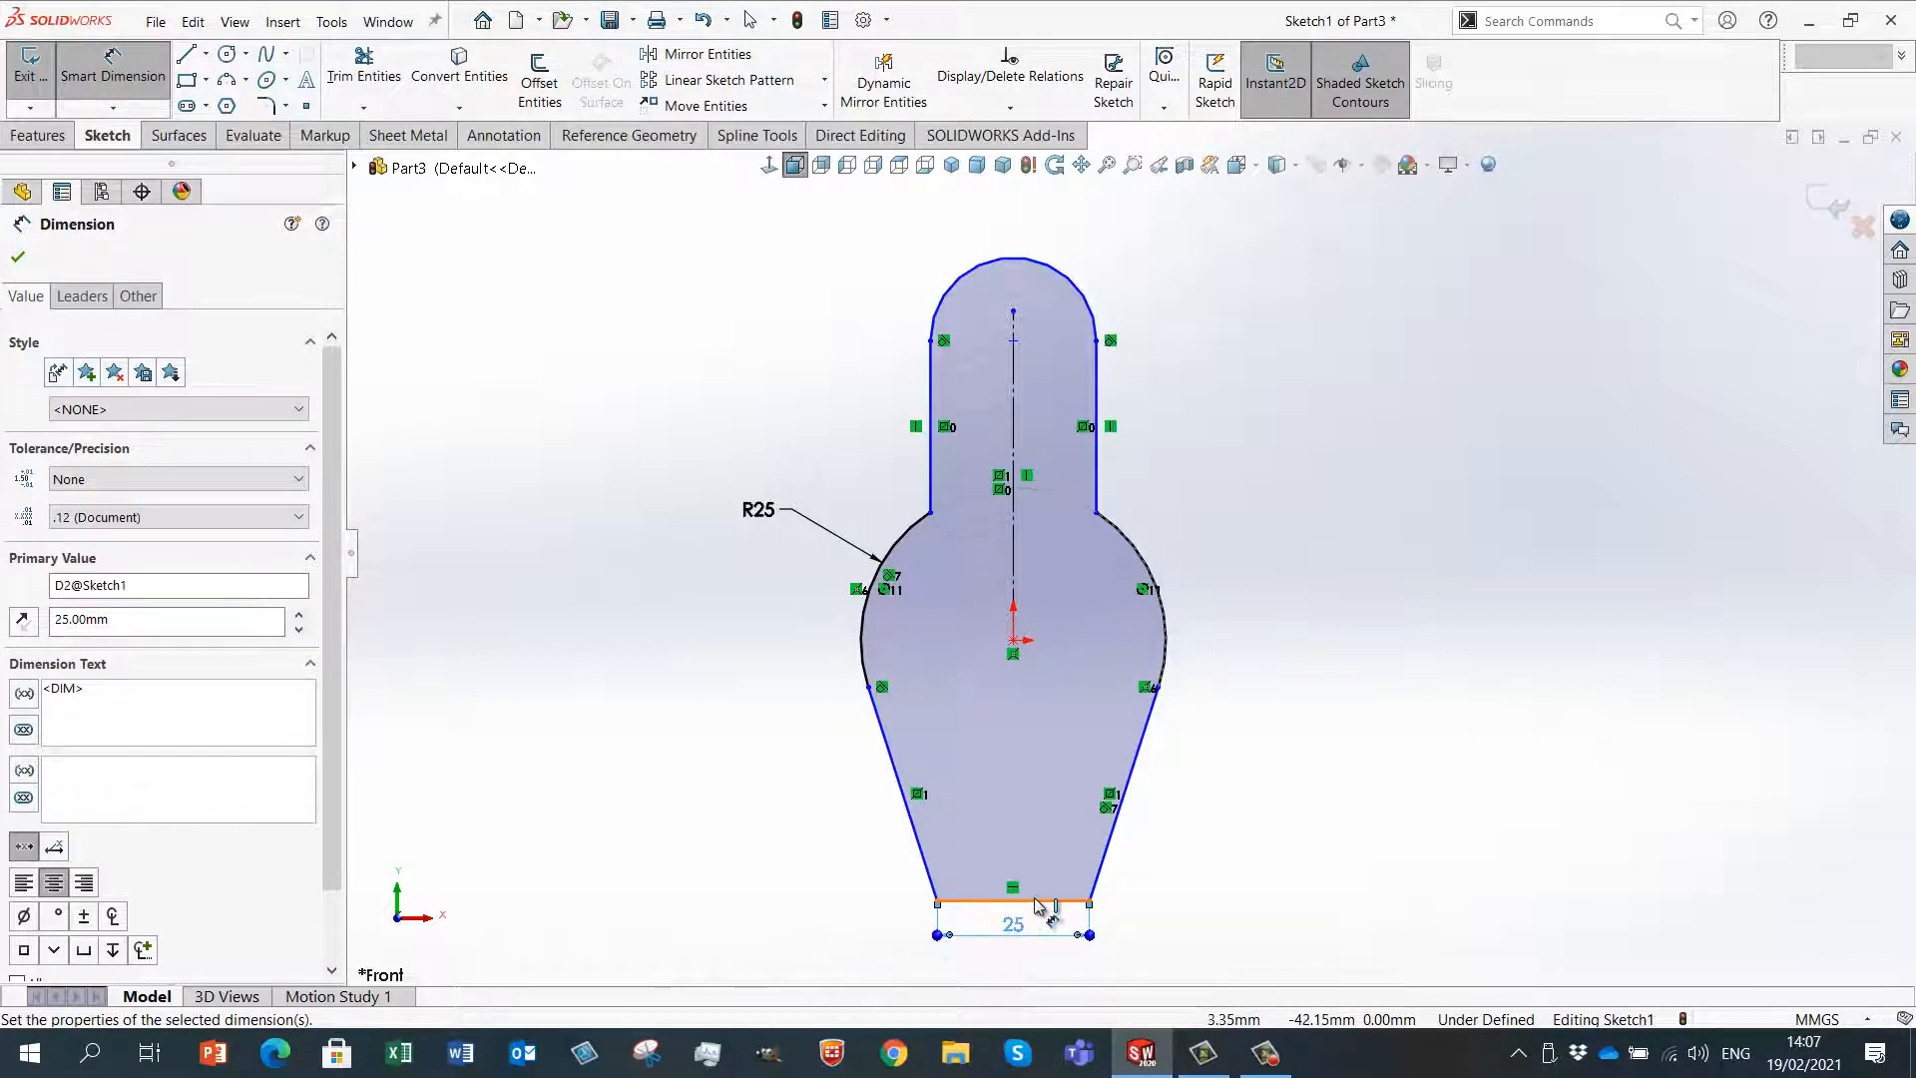
# - Dimension the vertical distance from the lower base line to the large arc's centre as 32 mm
pyautogui.click(1027, 901)
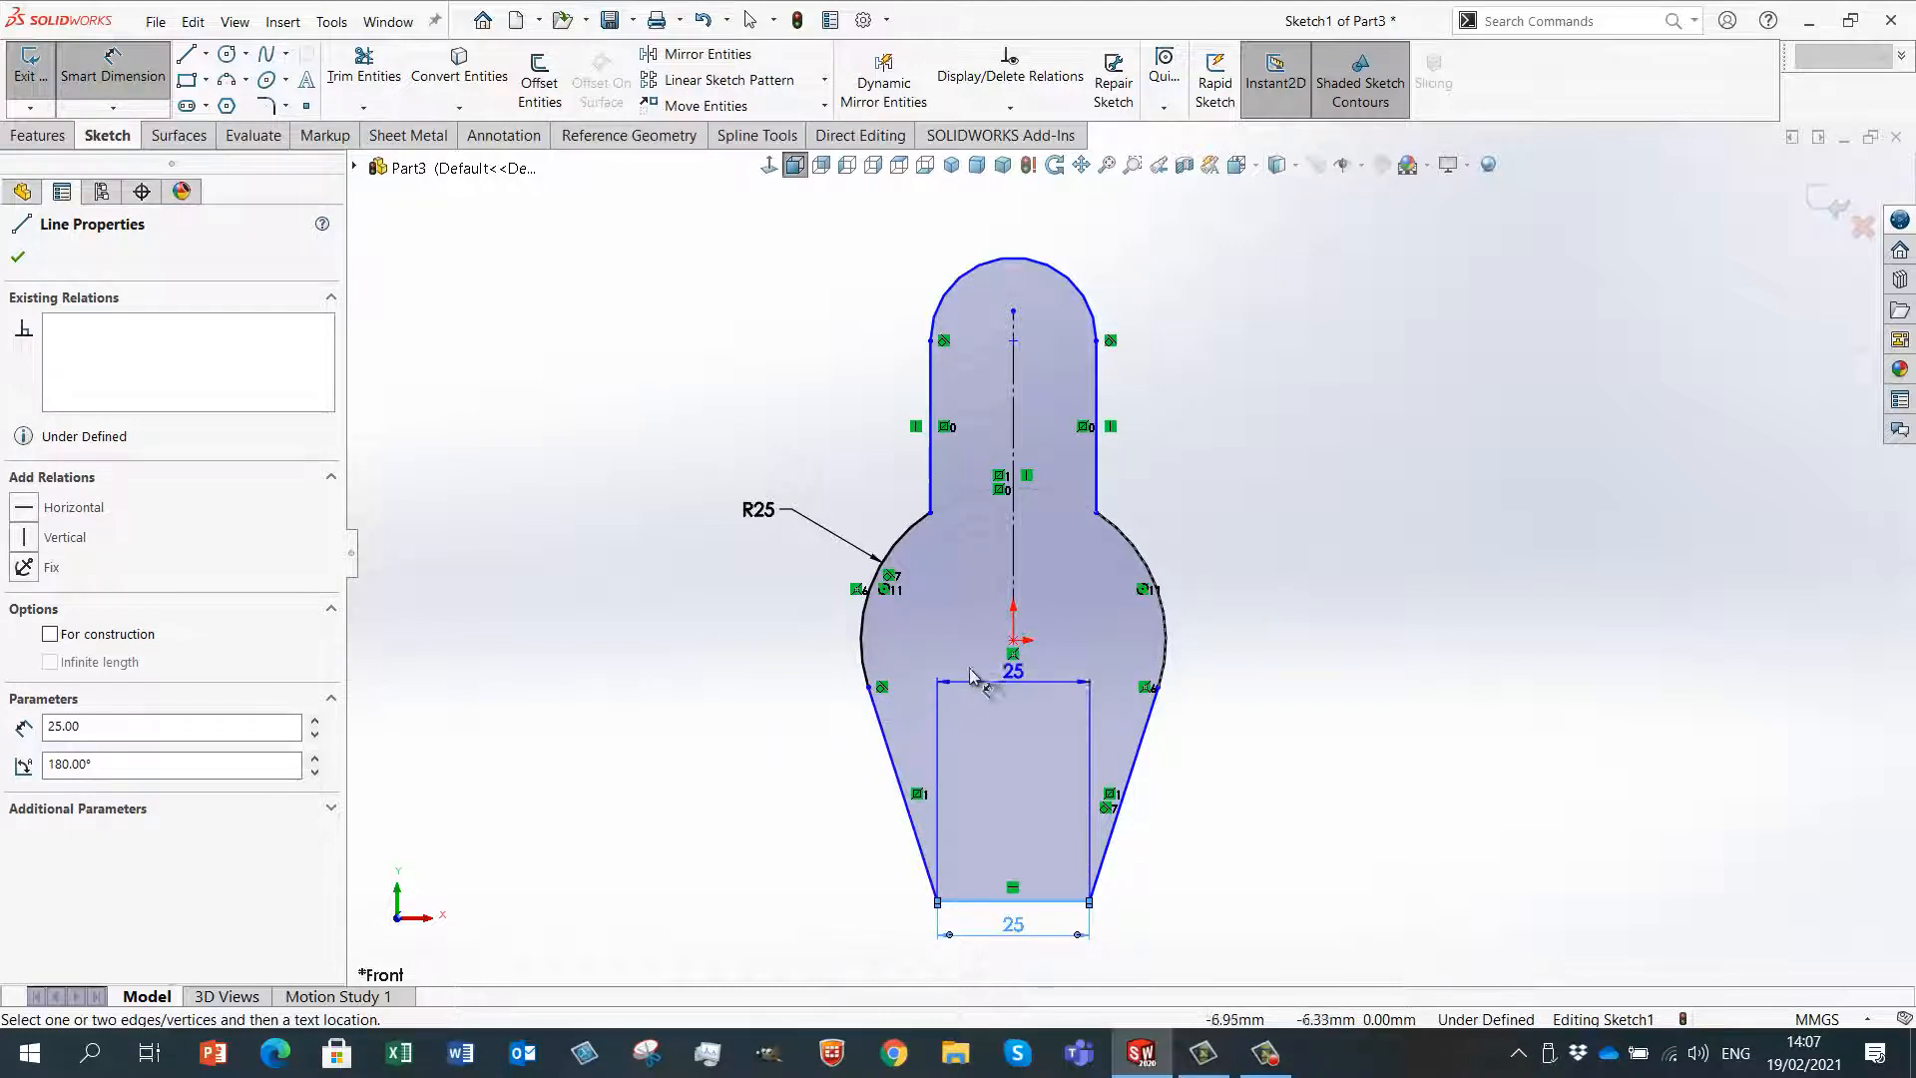
pyautogui.click(864, 647)
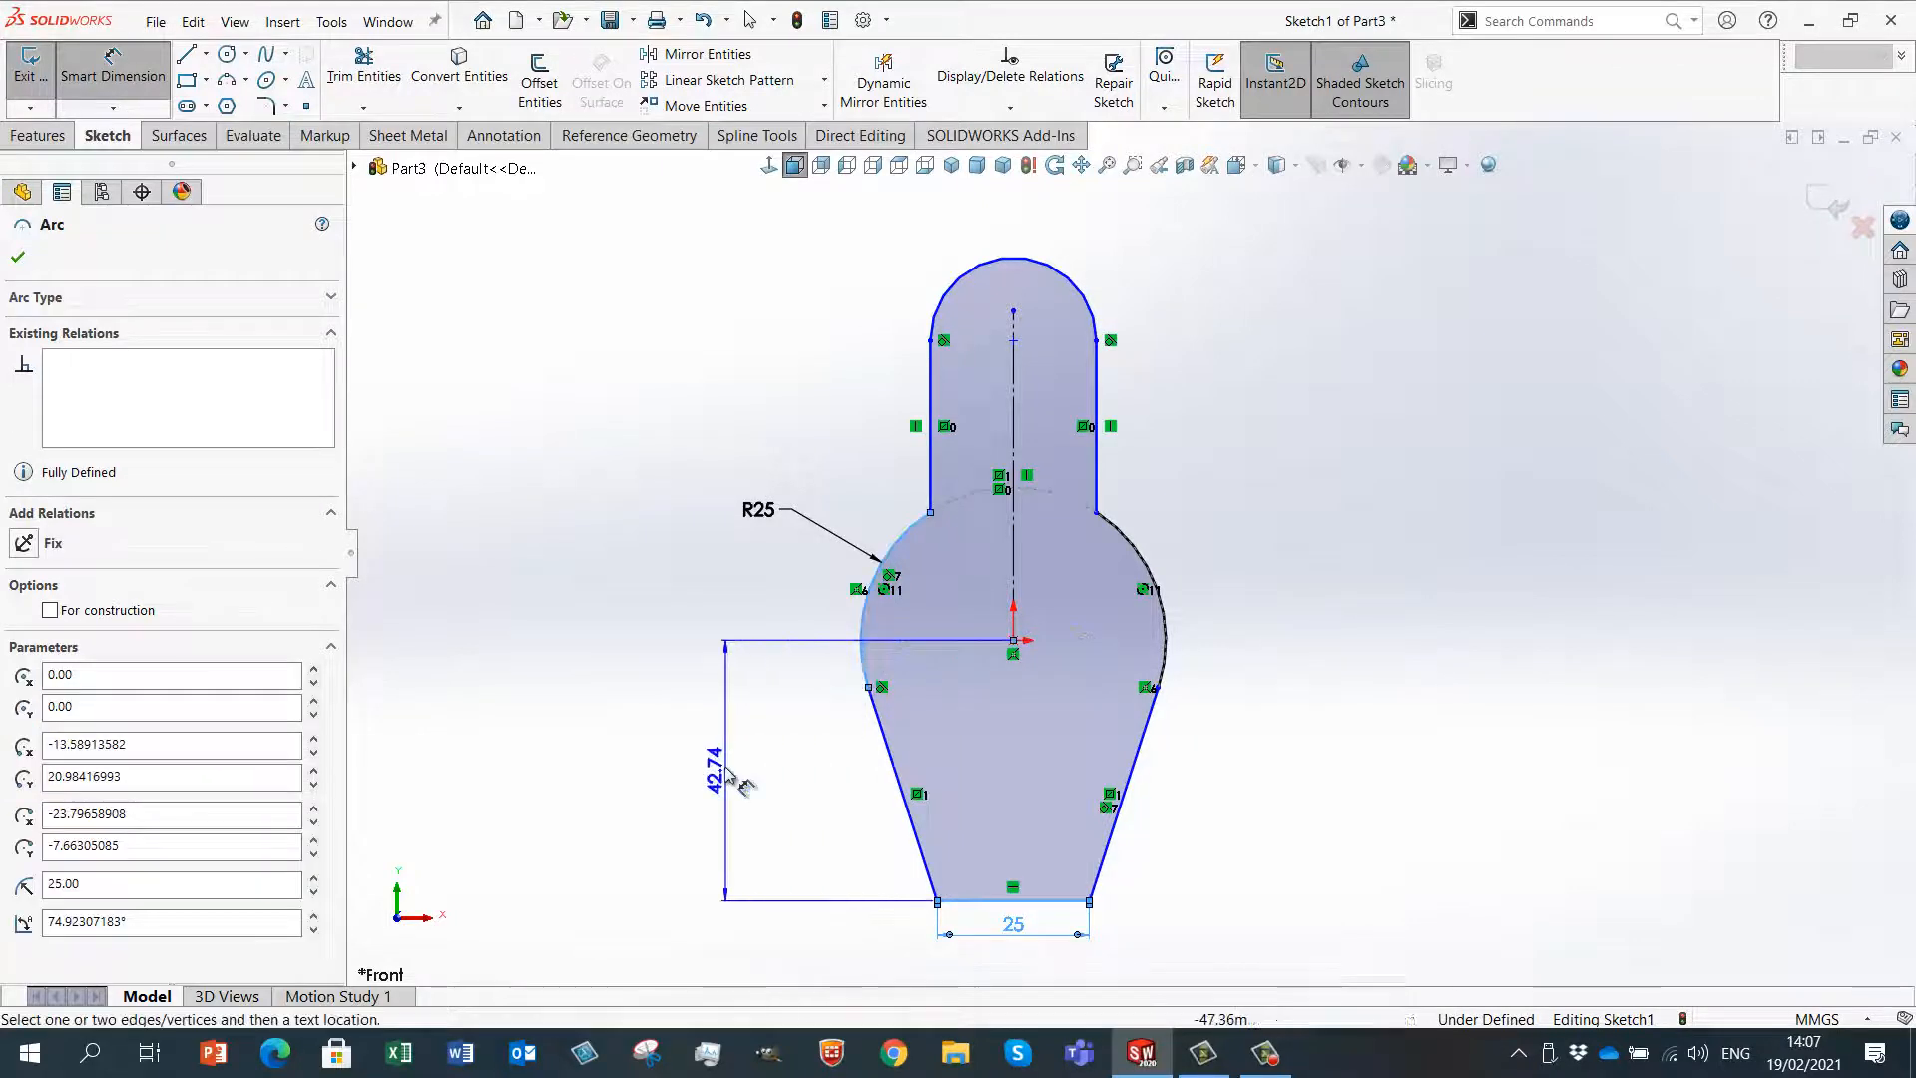
pyautogui.click(722, 776)
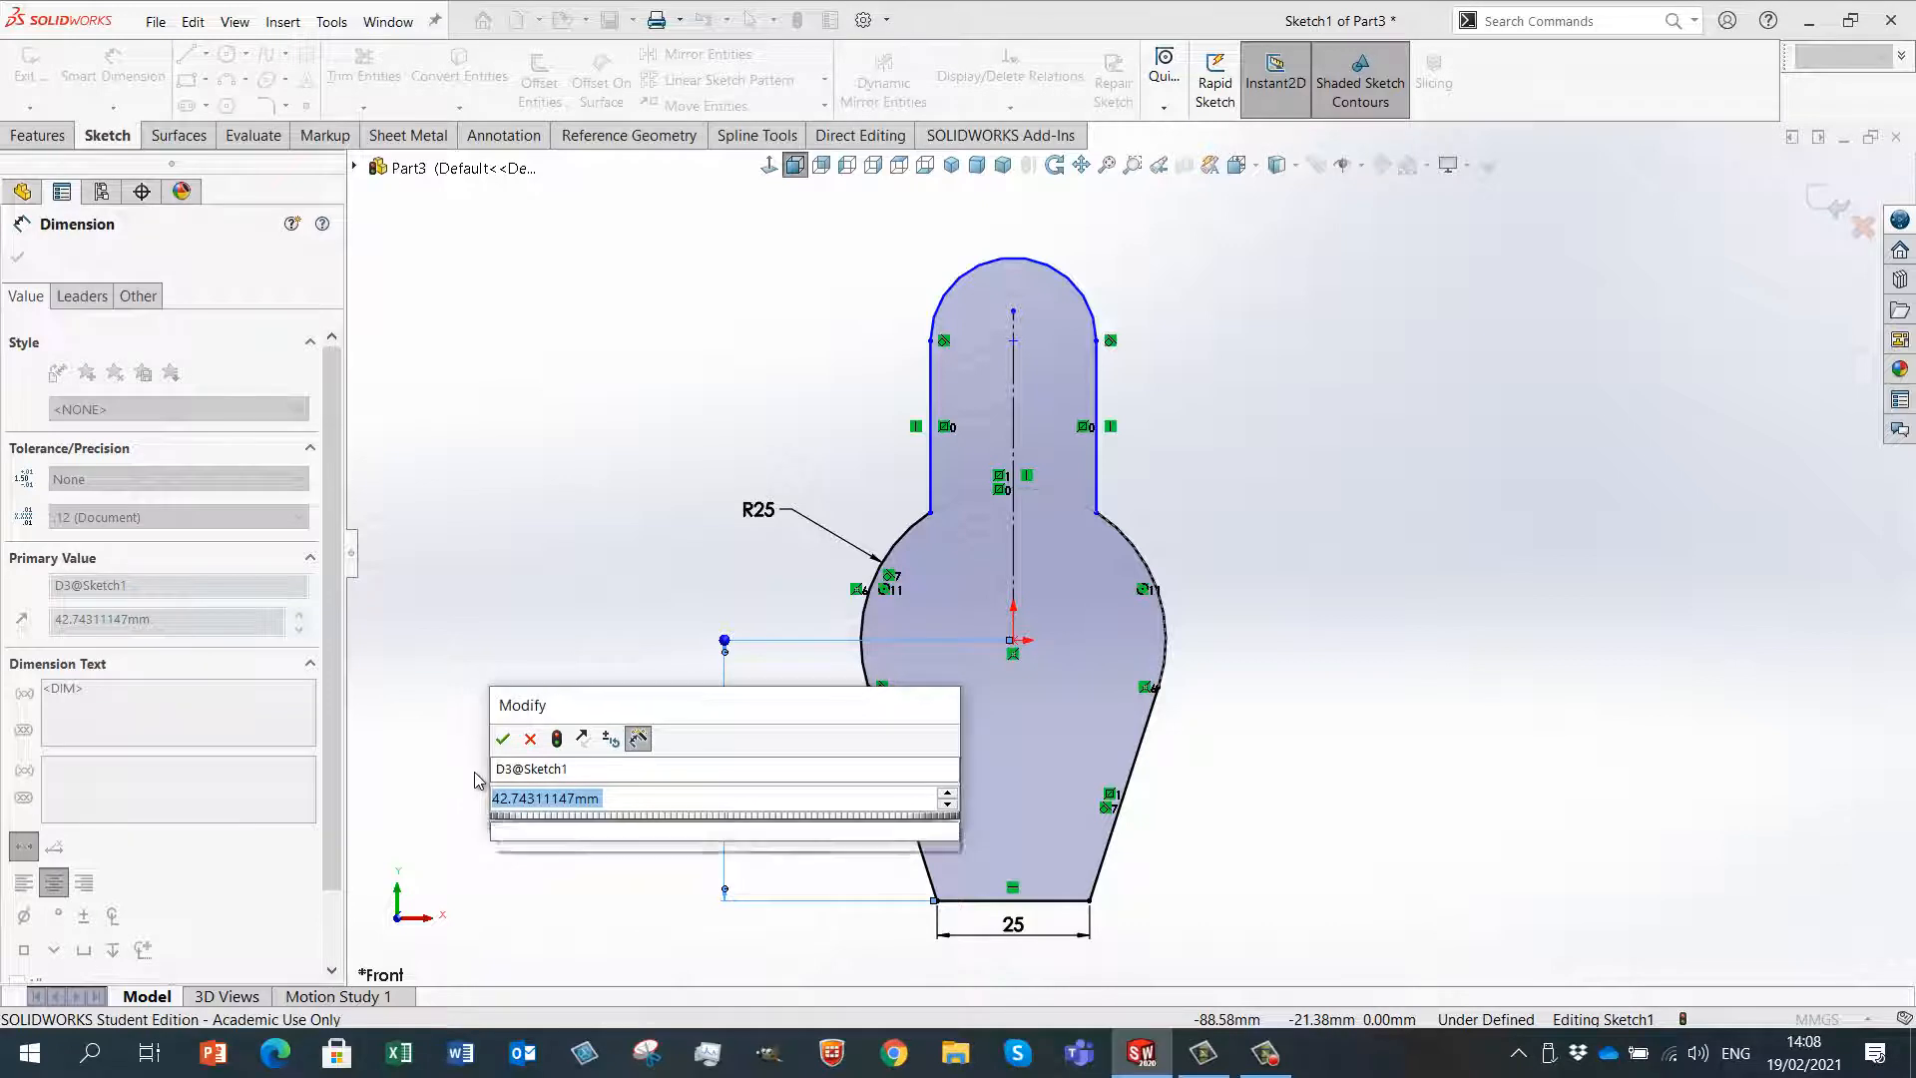
pyautogui.write('32')
pyautogui.press('Return')
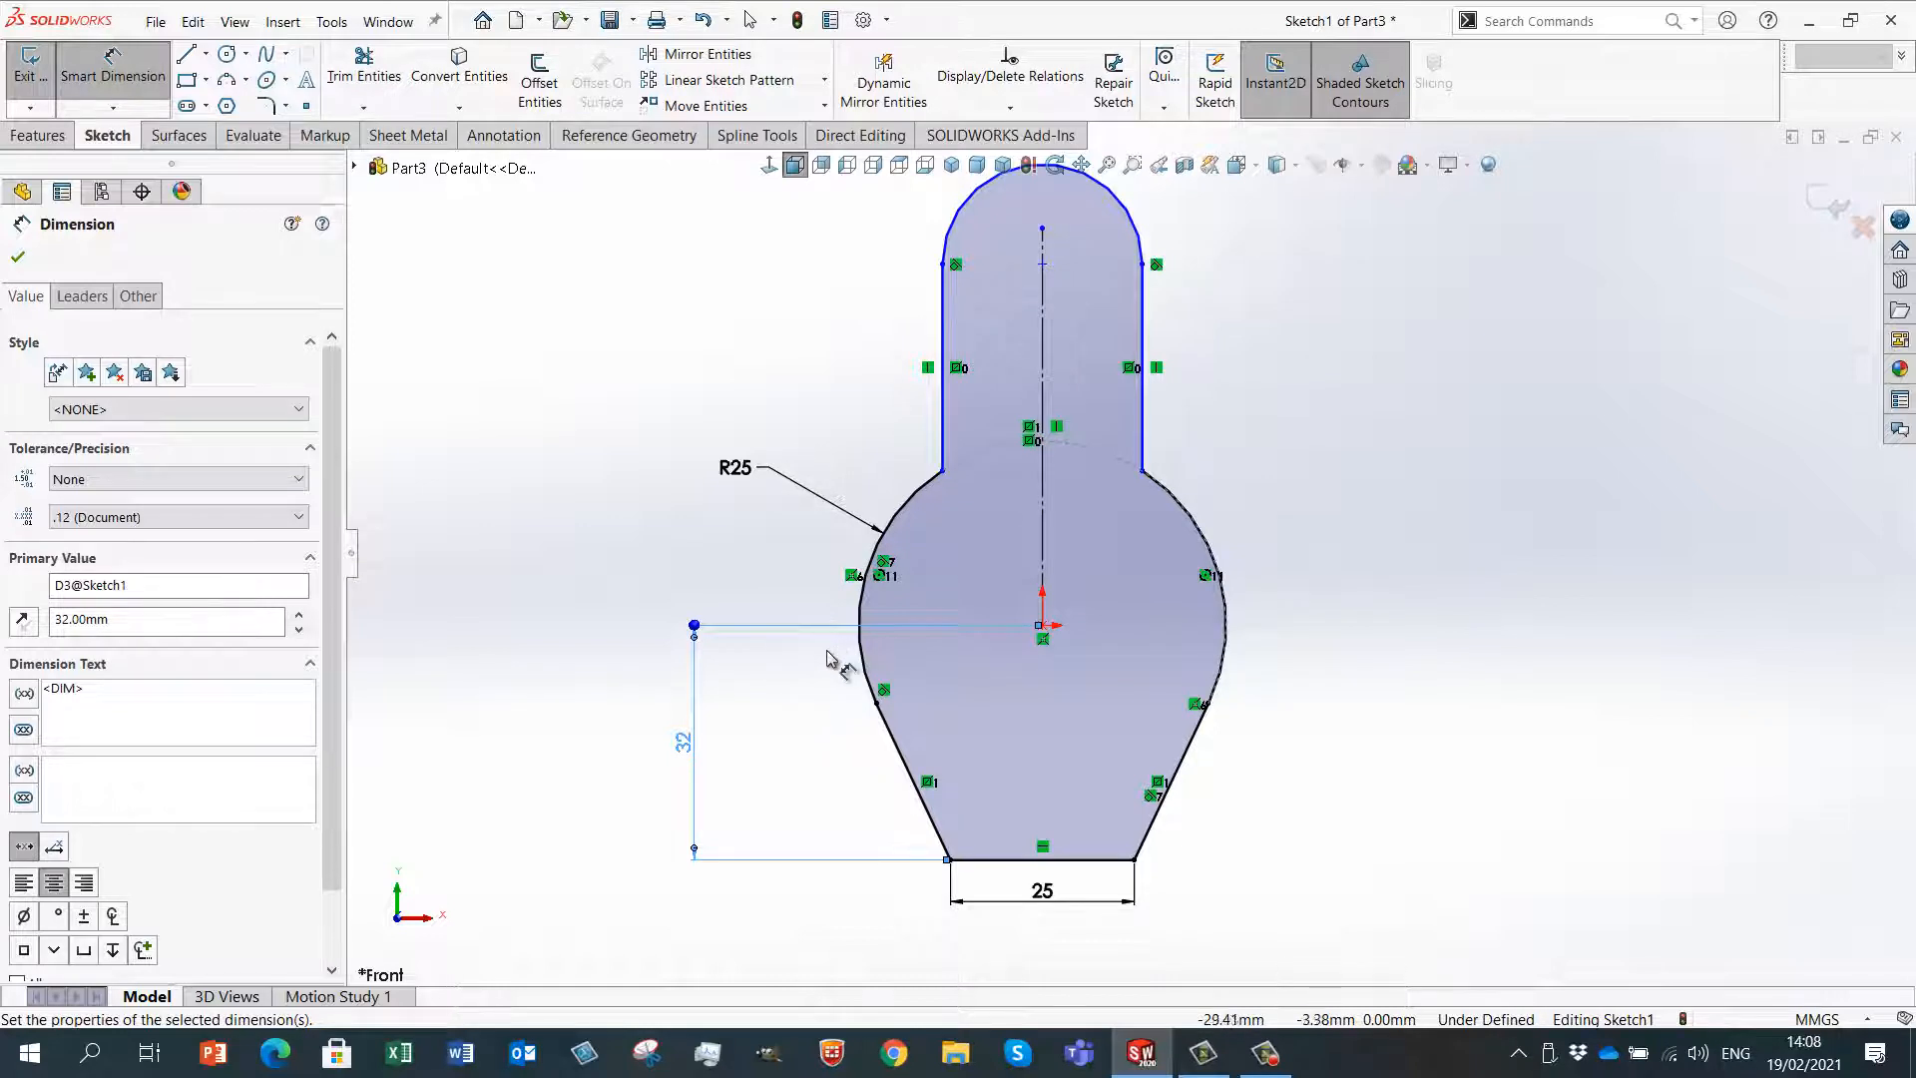
# - Dimension the vertical distance between the large arc's centre and the arm's rounded top arc centre as 45 mm
pyautogui.click(860, 611)
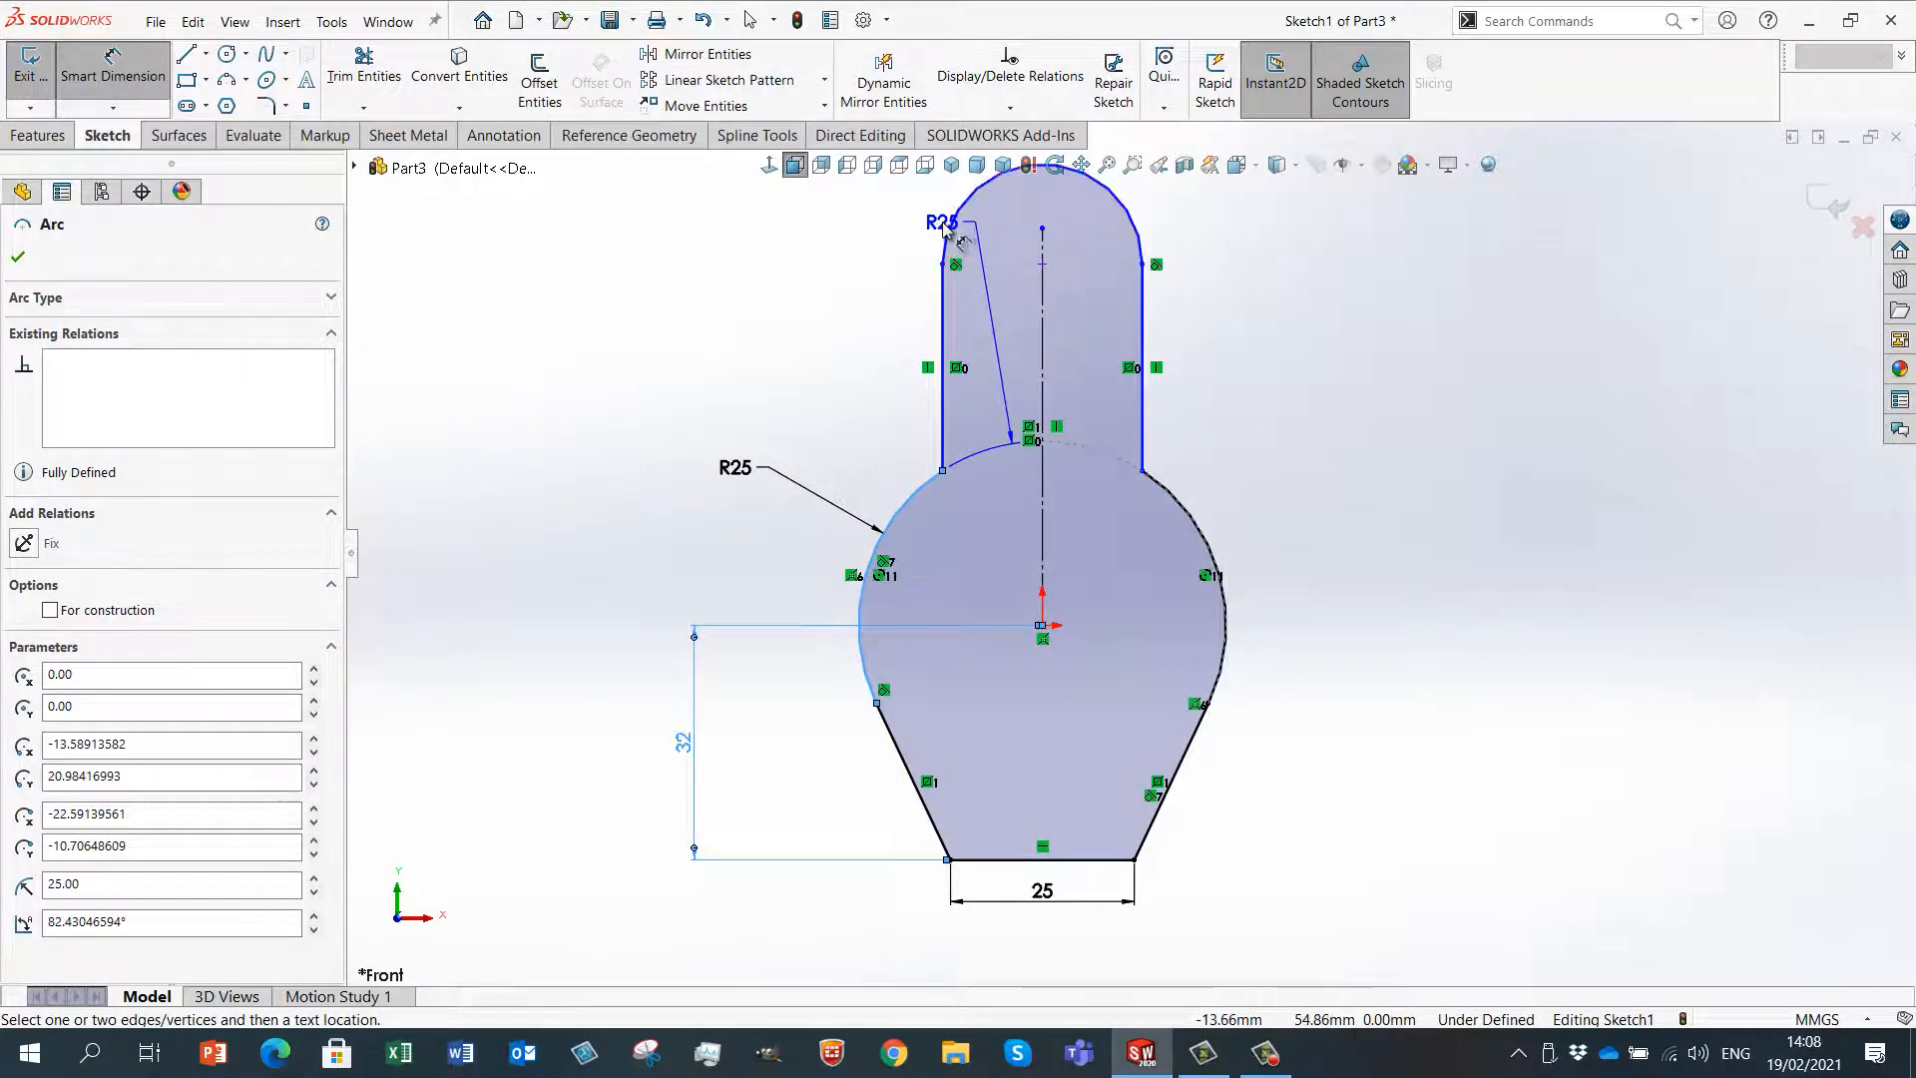
pyautogui.click(945, 240)
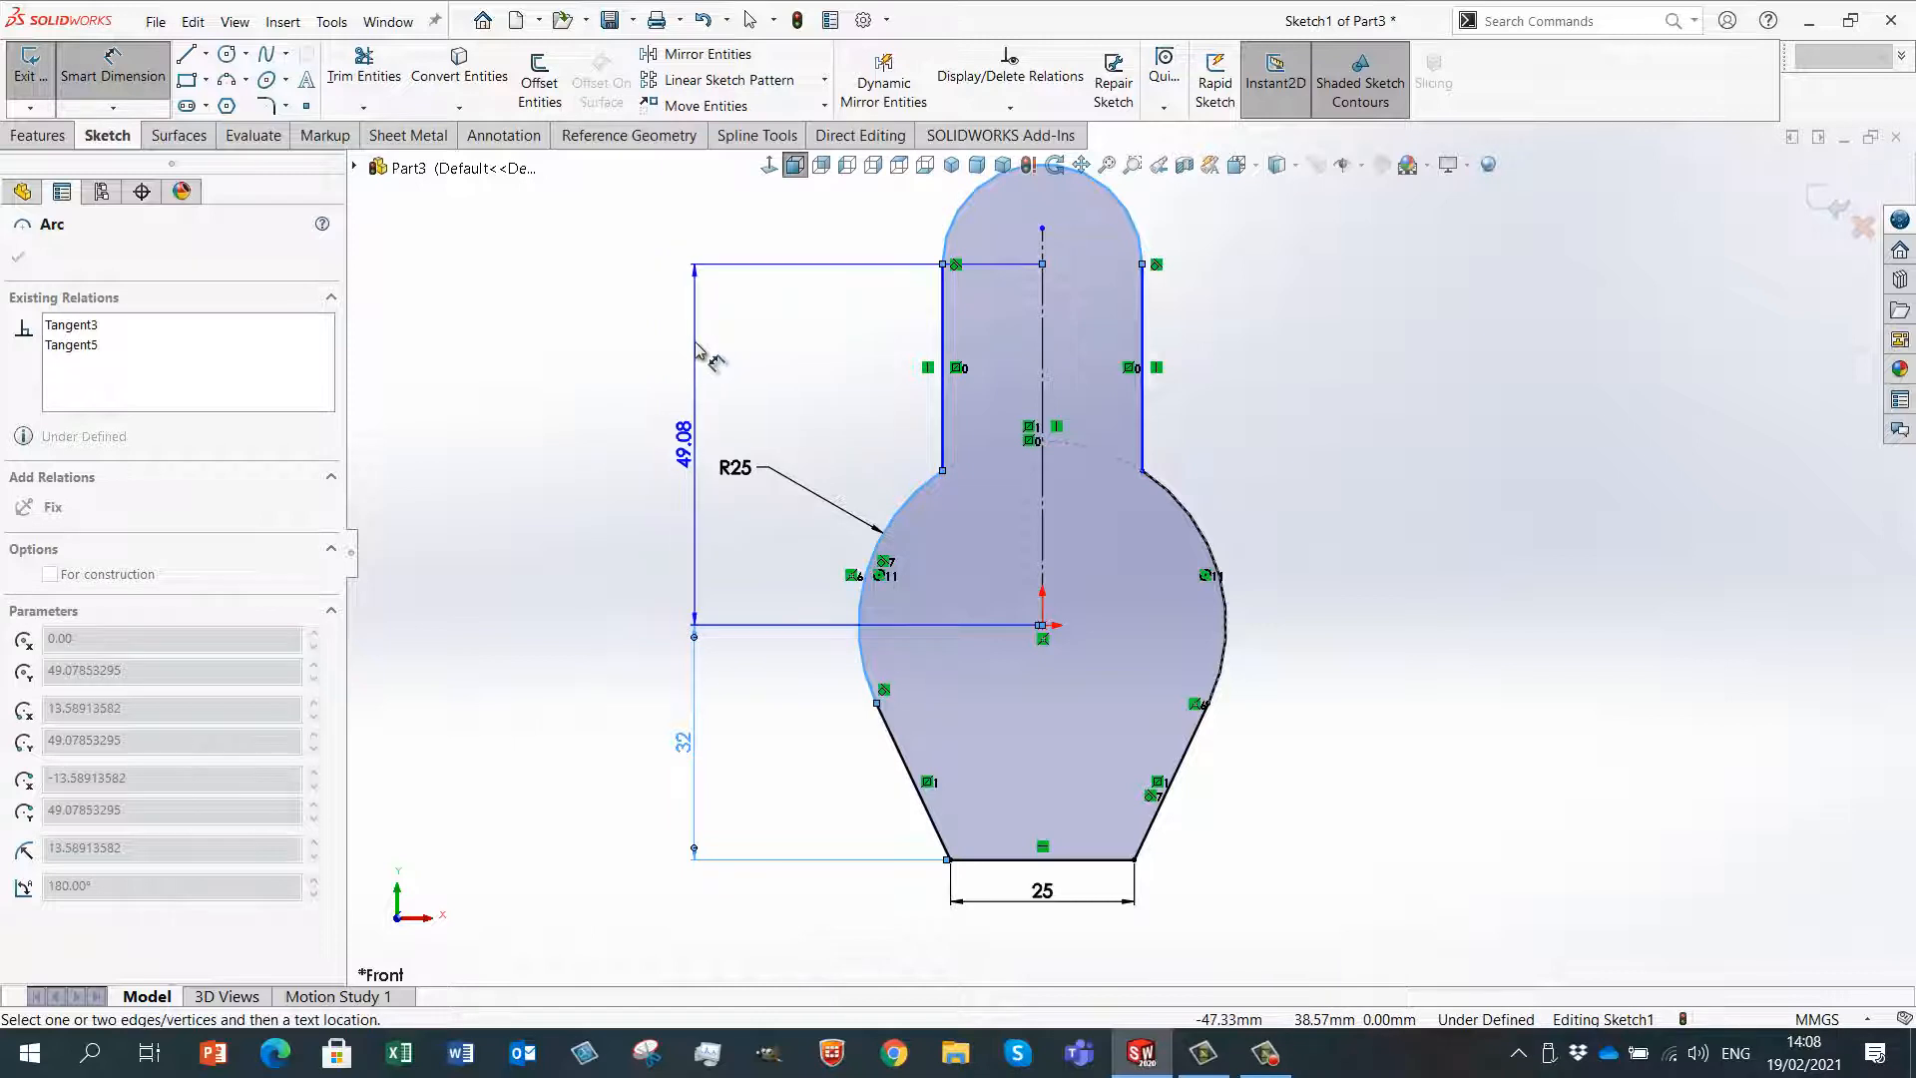
pyautogui.click(695, 358)
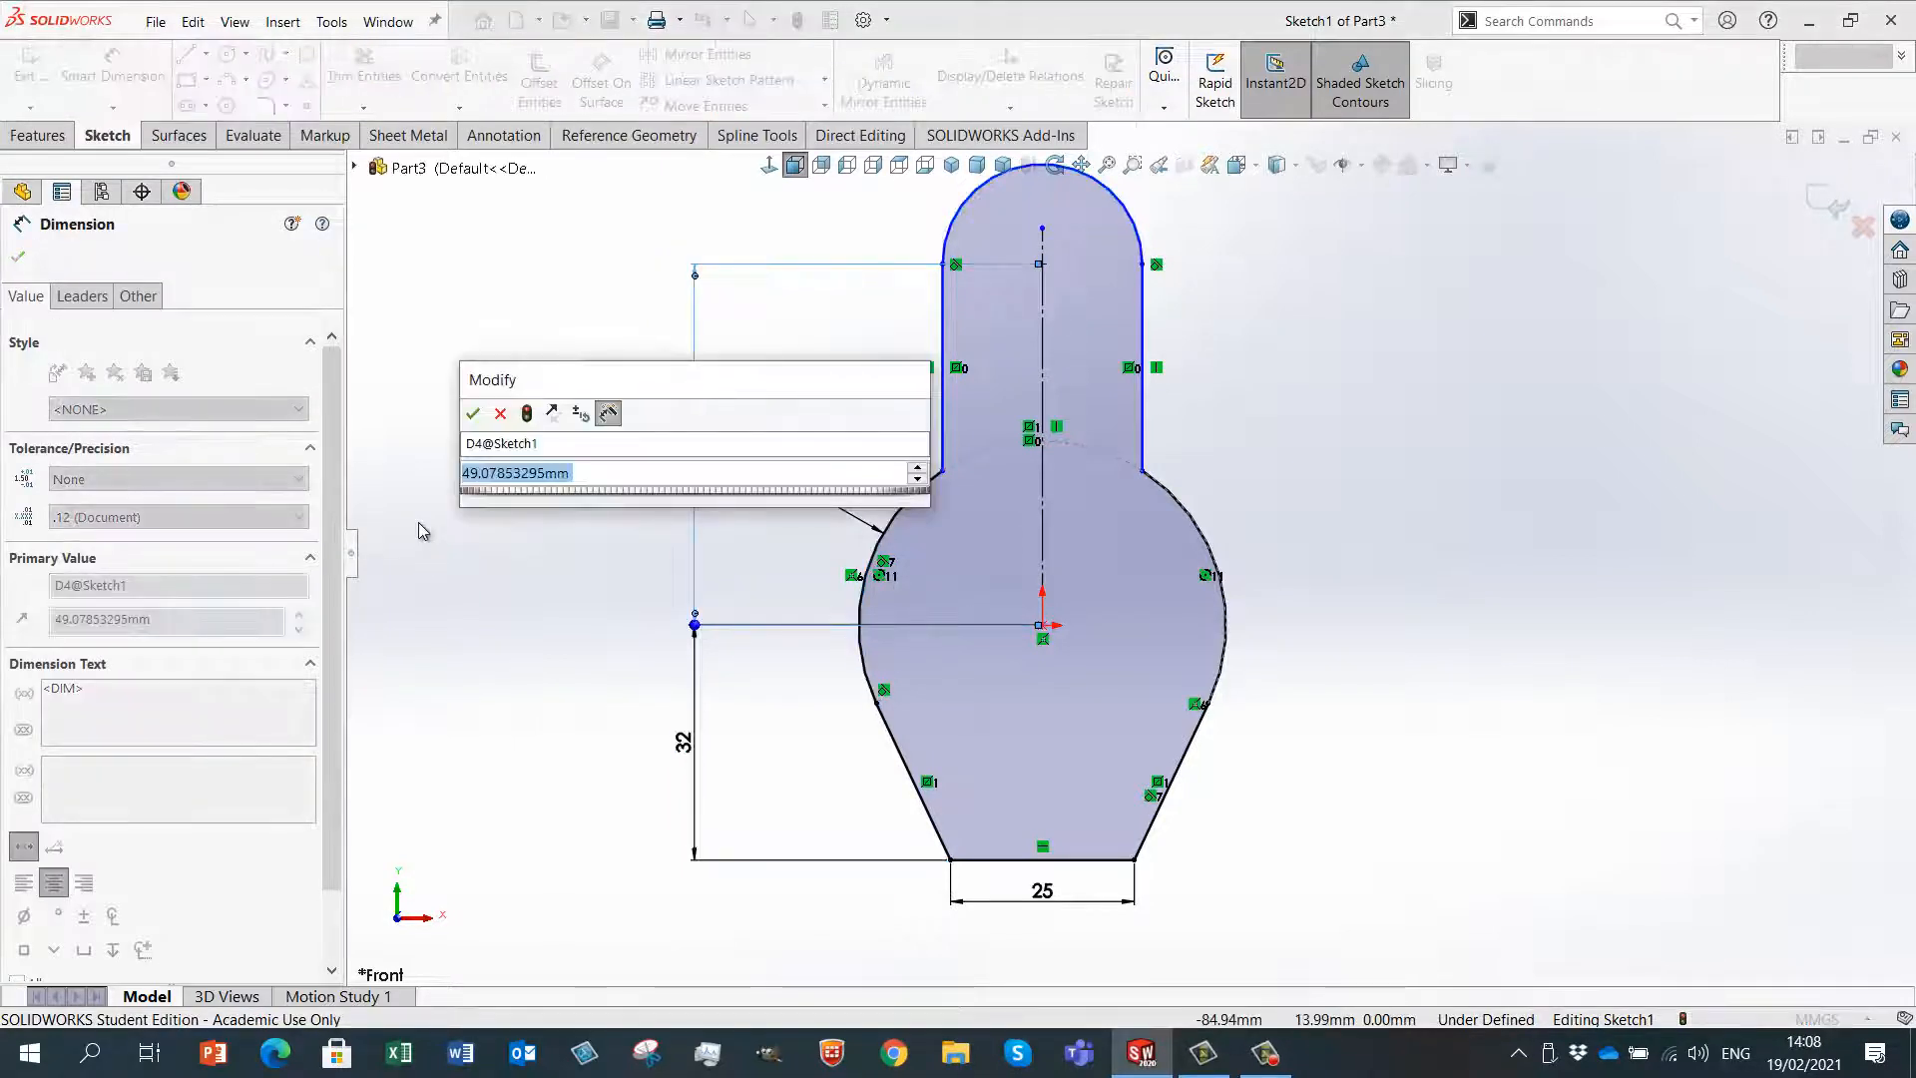
pyautogui.write('45')
pyautogui.press('Return')
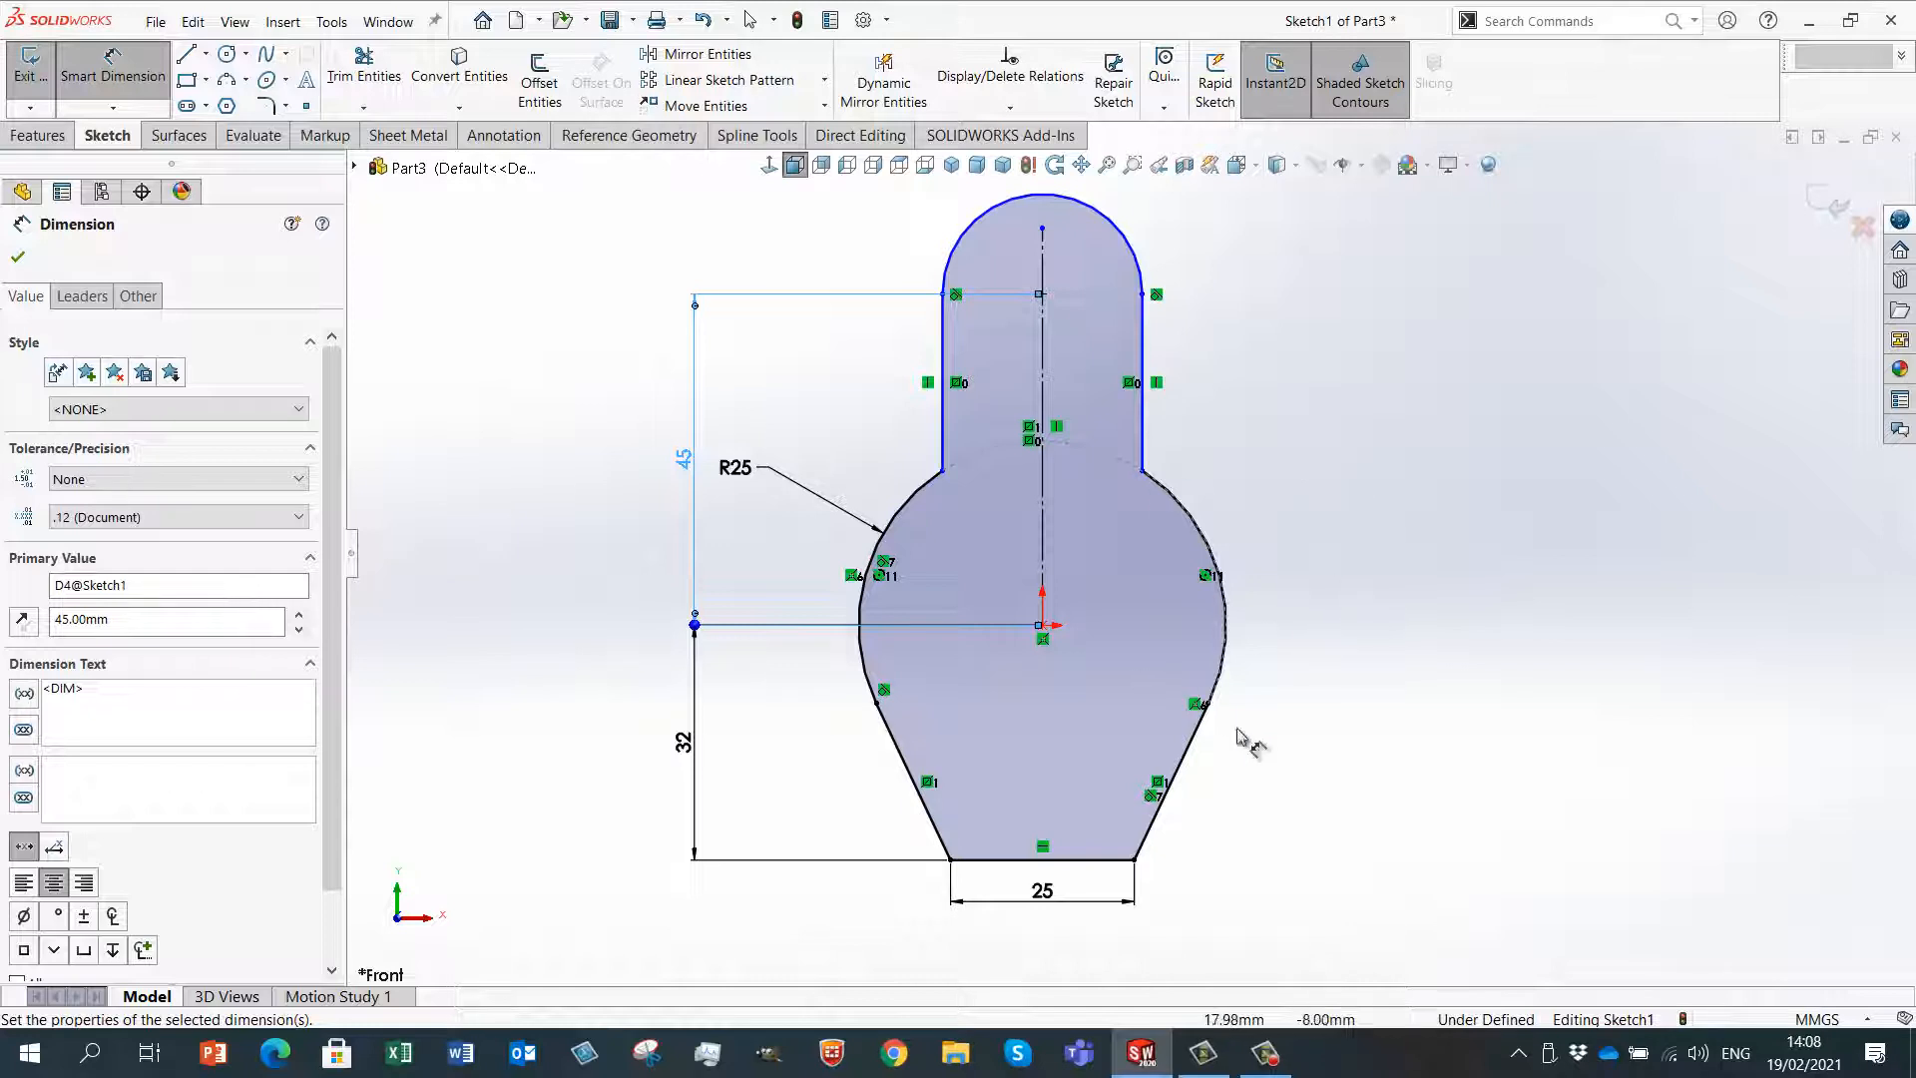
# - Dimension the radius of the arm's rounded top arc as 14 mm
pyautogui.scroll(1, 1302, 404)
pyautogui.scroll(-1, 1302, 404)
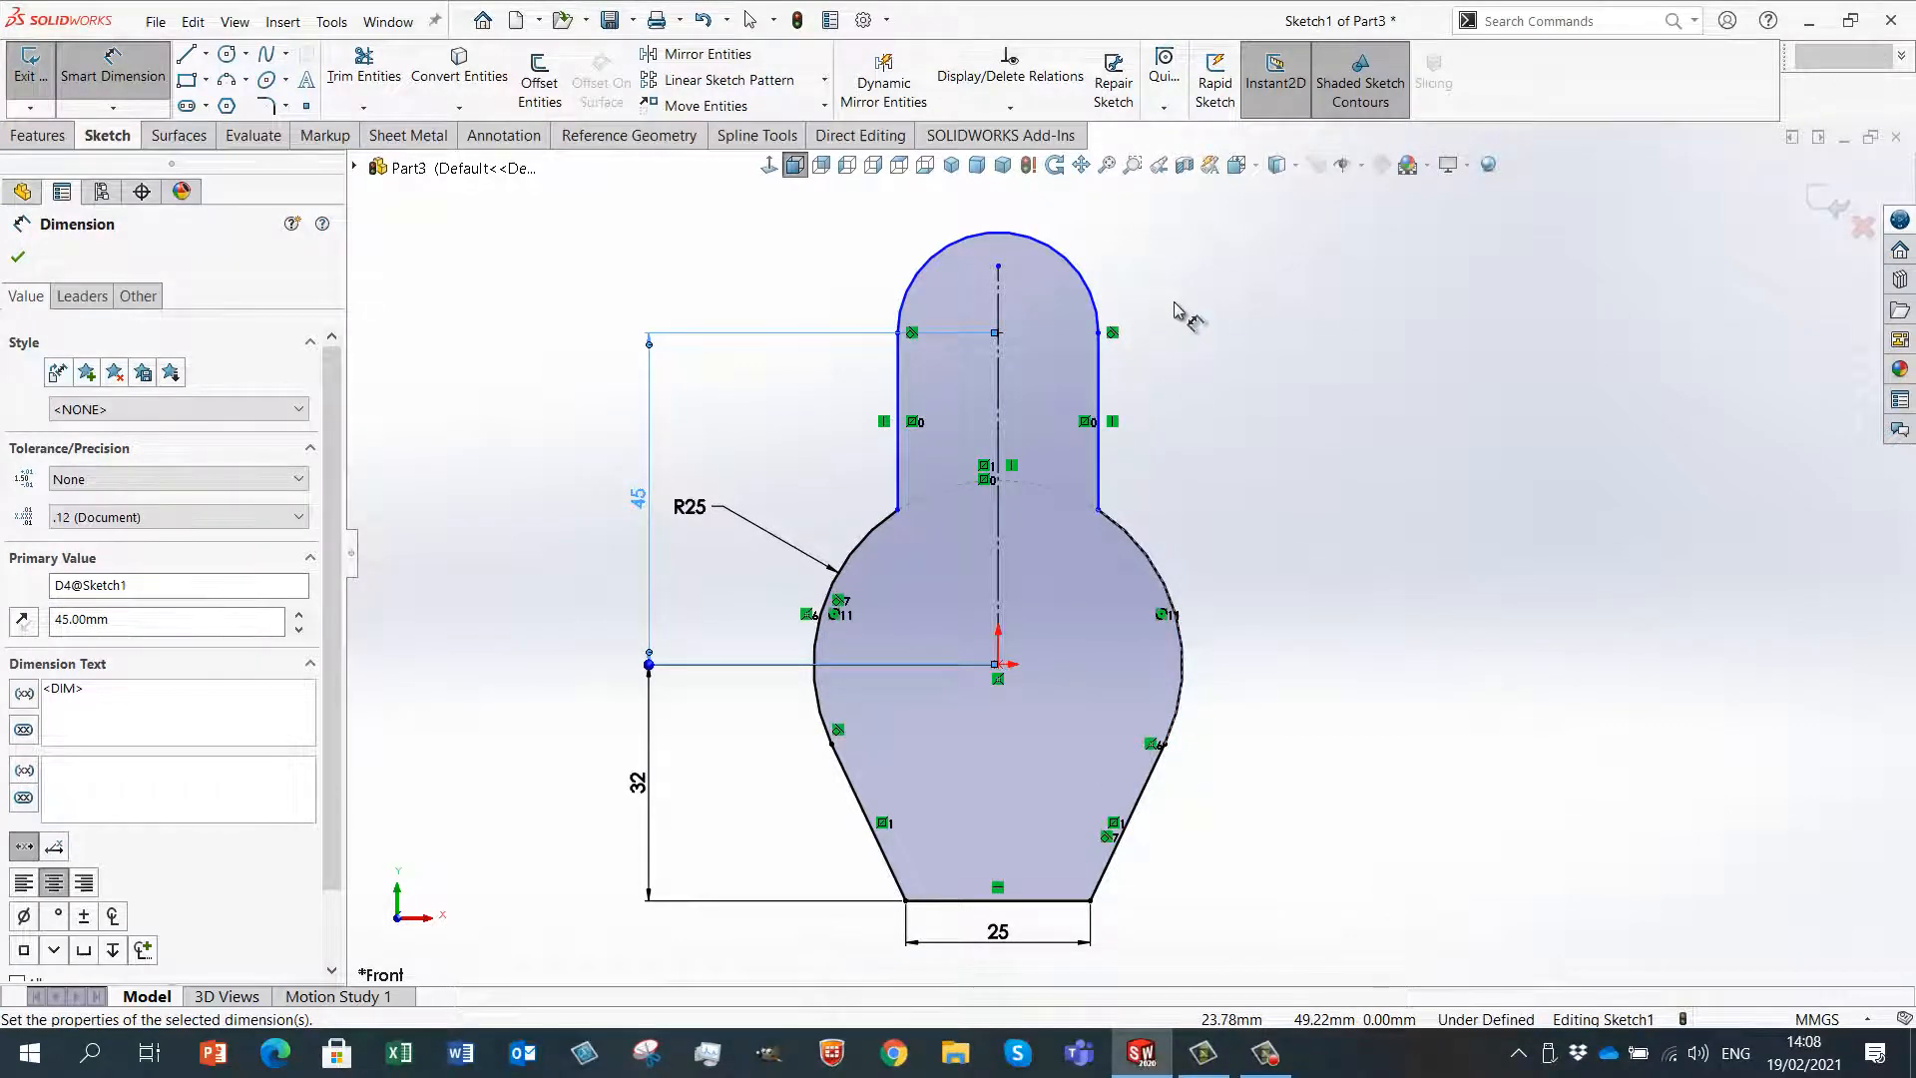
pyautogui.click(1086, 275)
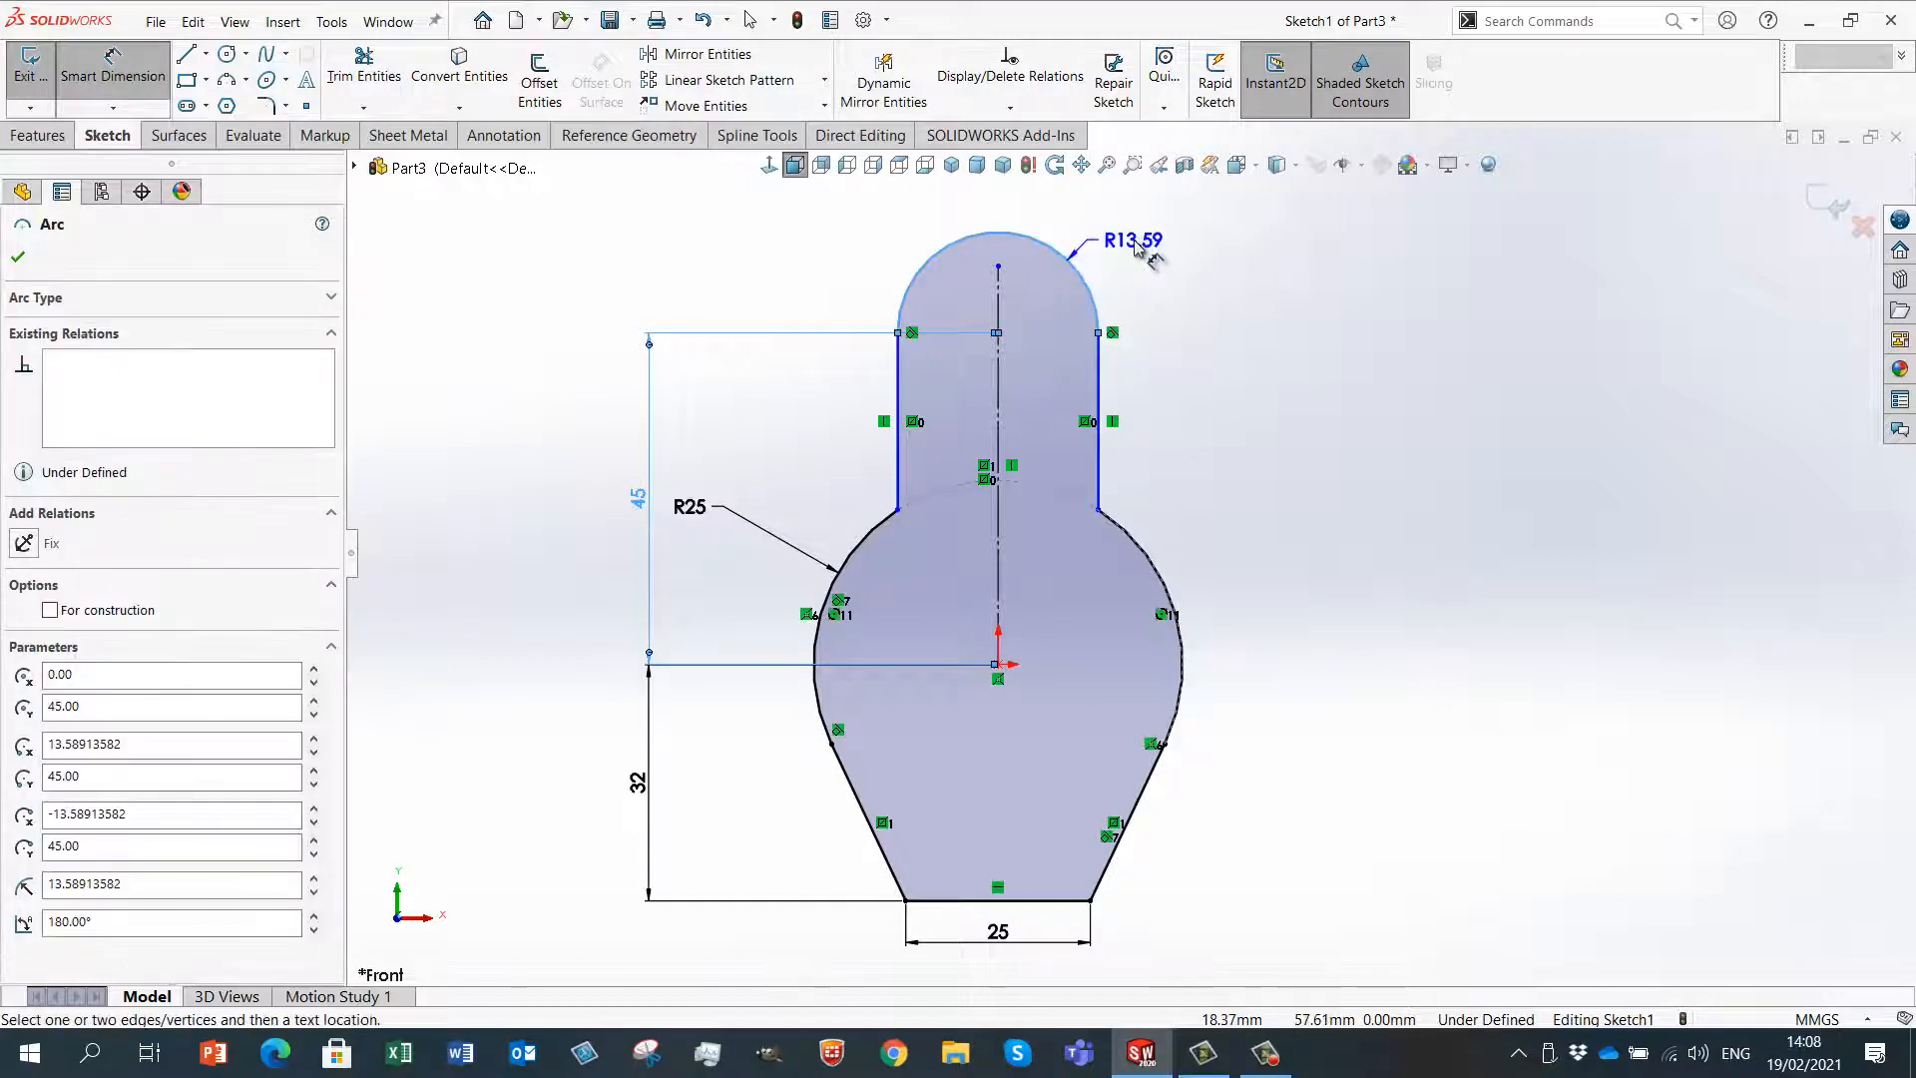
pyautogui.click(1137, 242)
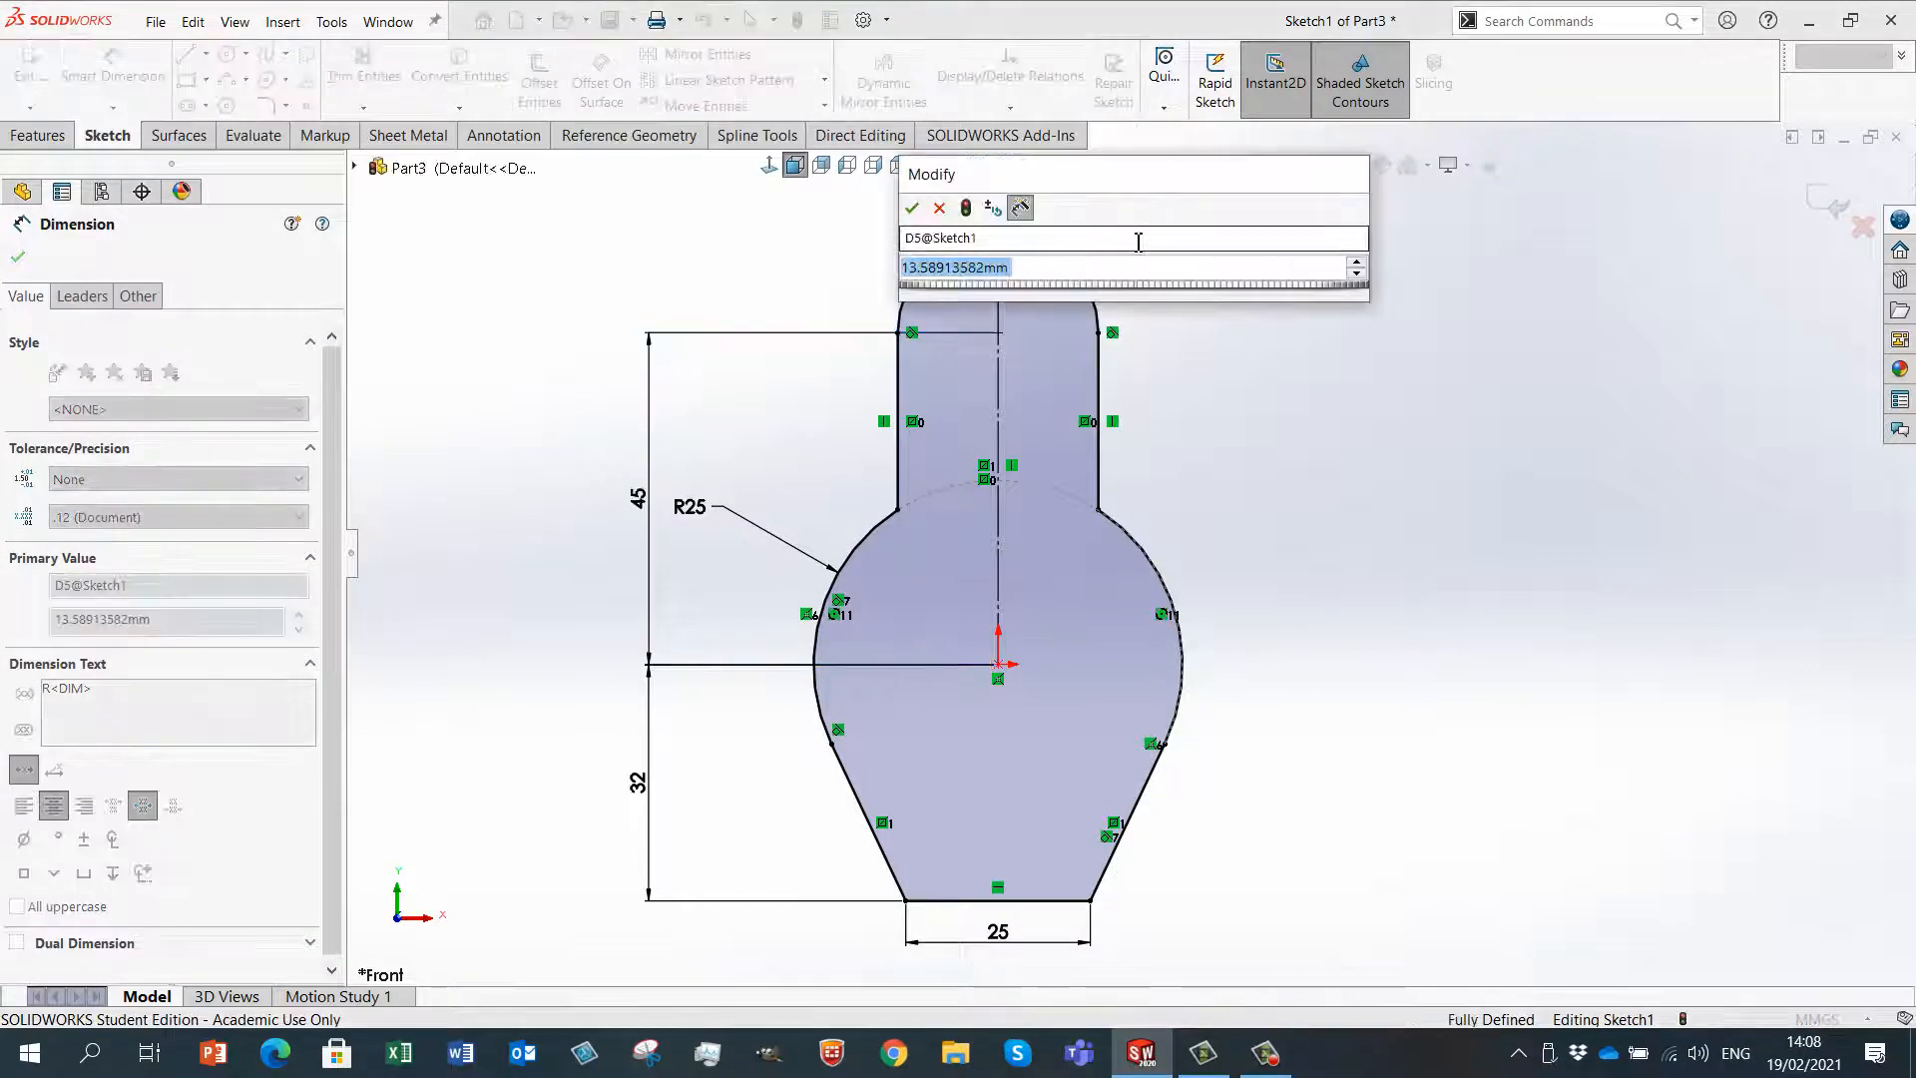
pyautogui.write('14')
pyautogui.press('Return')
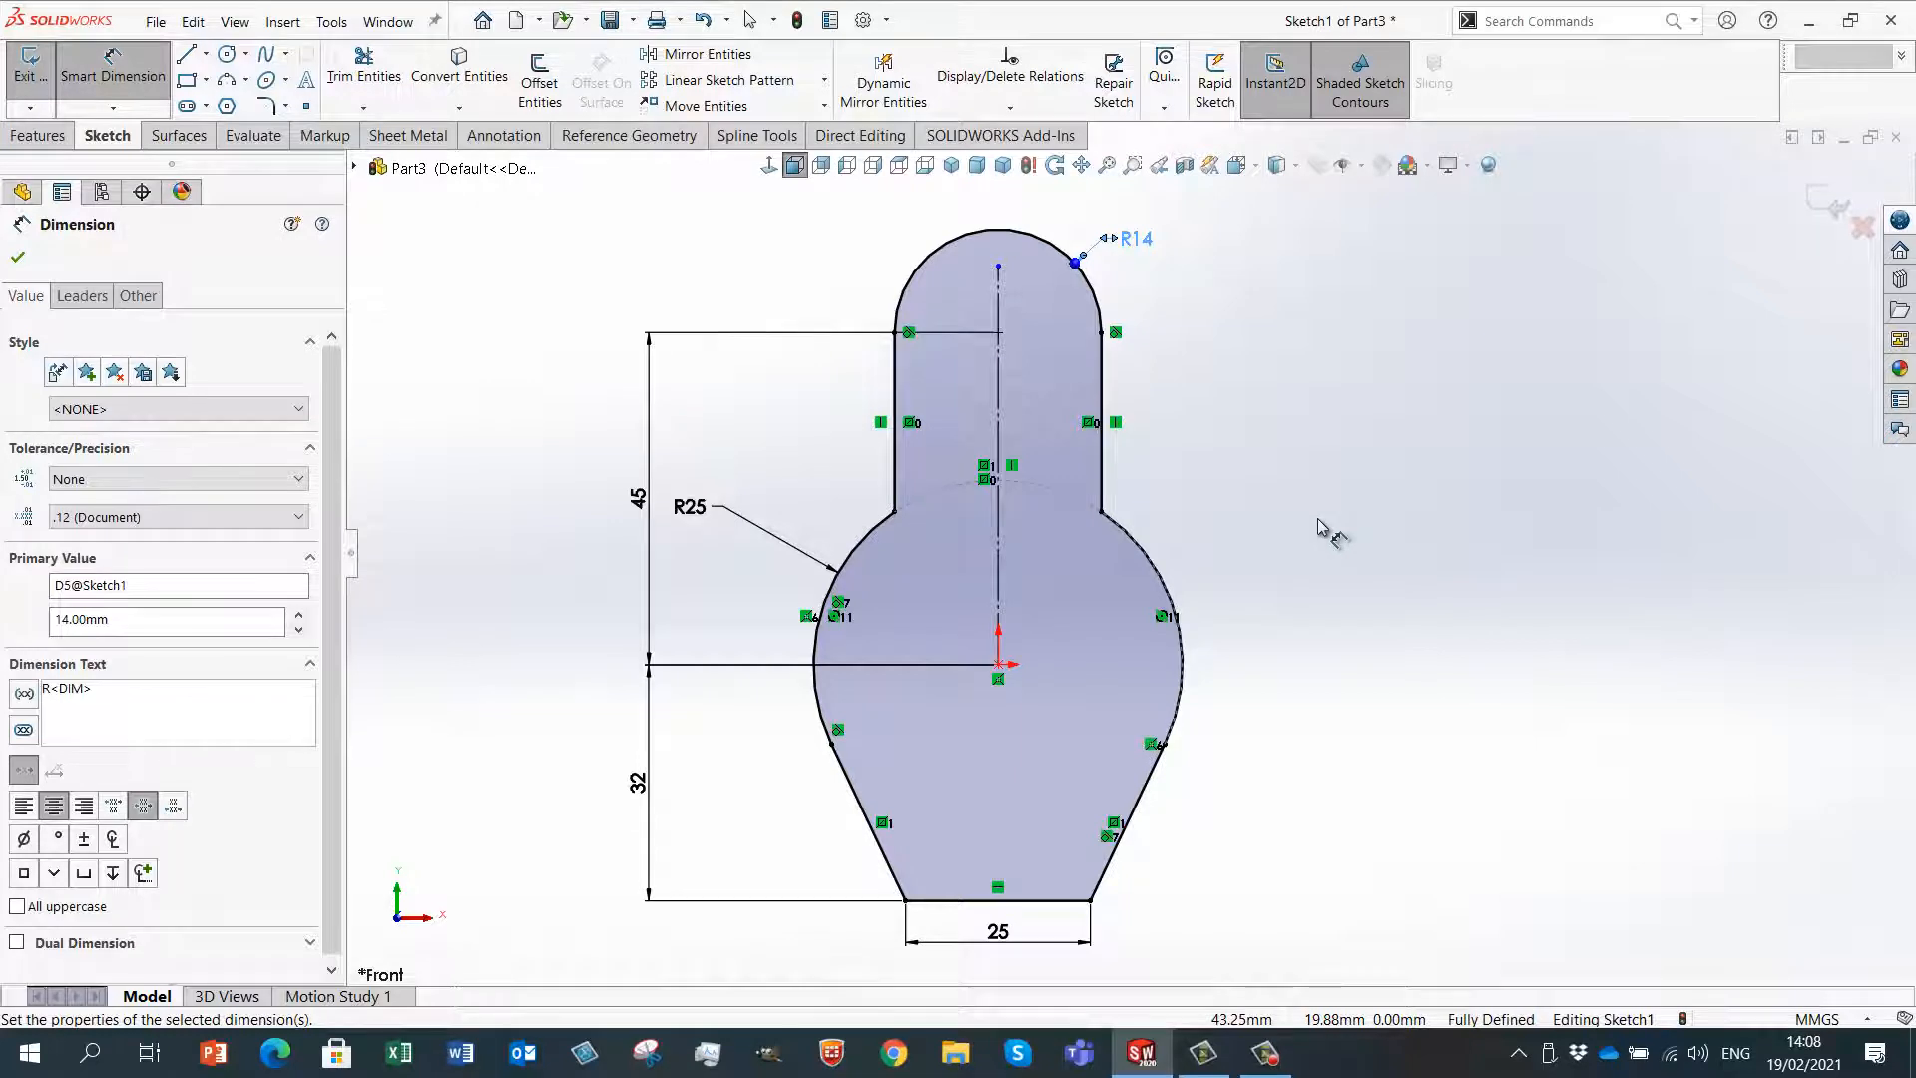
# - Start a Boss-Extrude of the fully dimensioned outline and set its end condition to Mid Plane
pyautogui.hotkey('ctrl', '7')
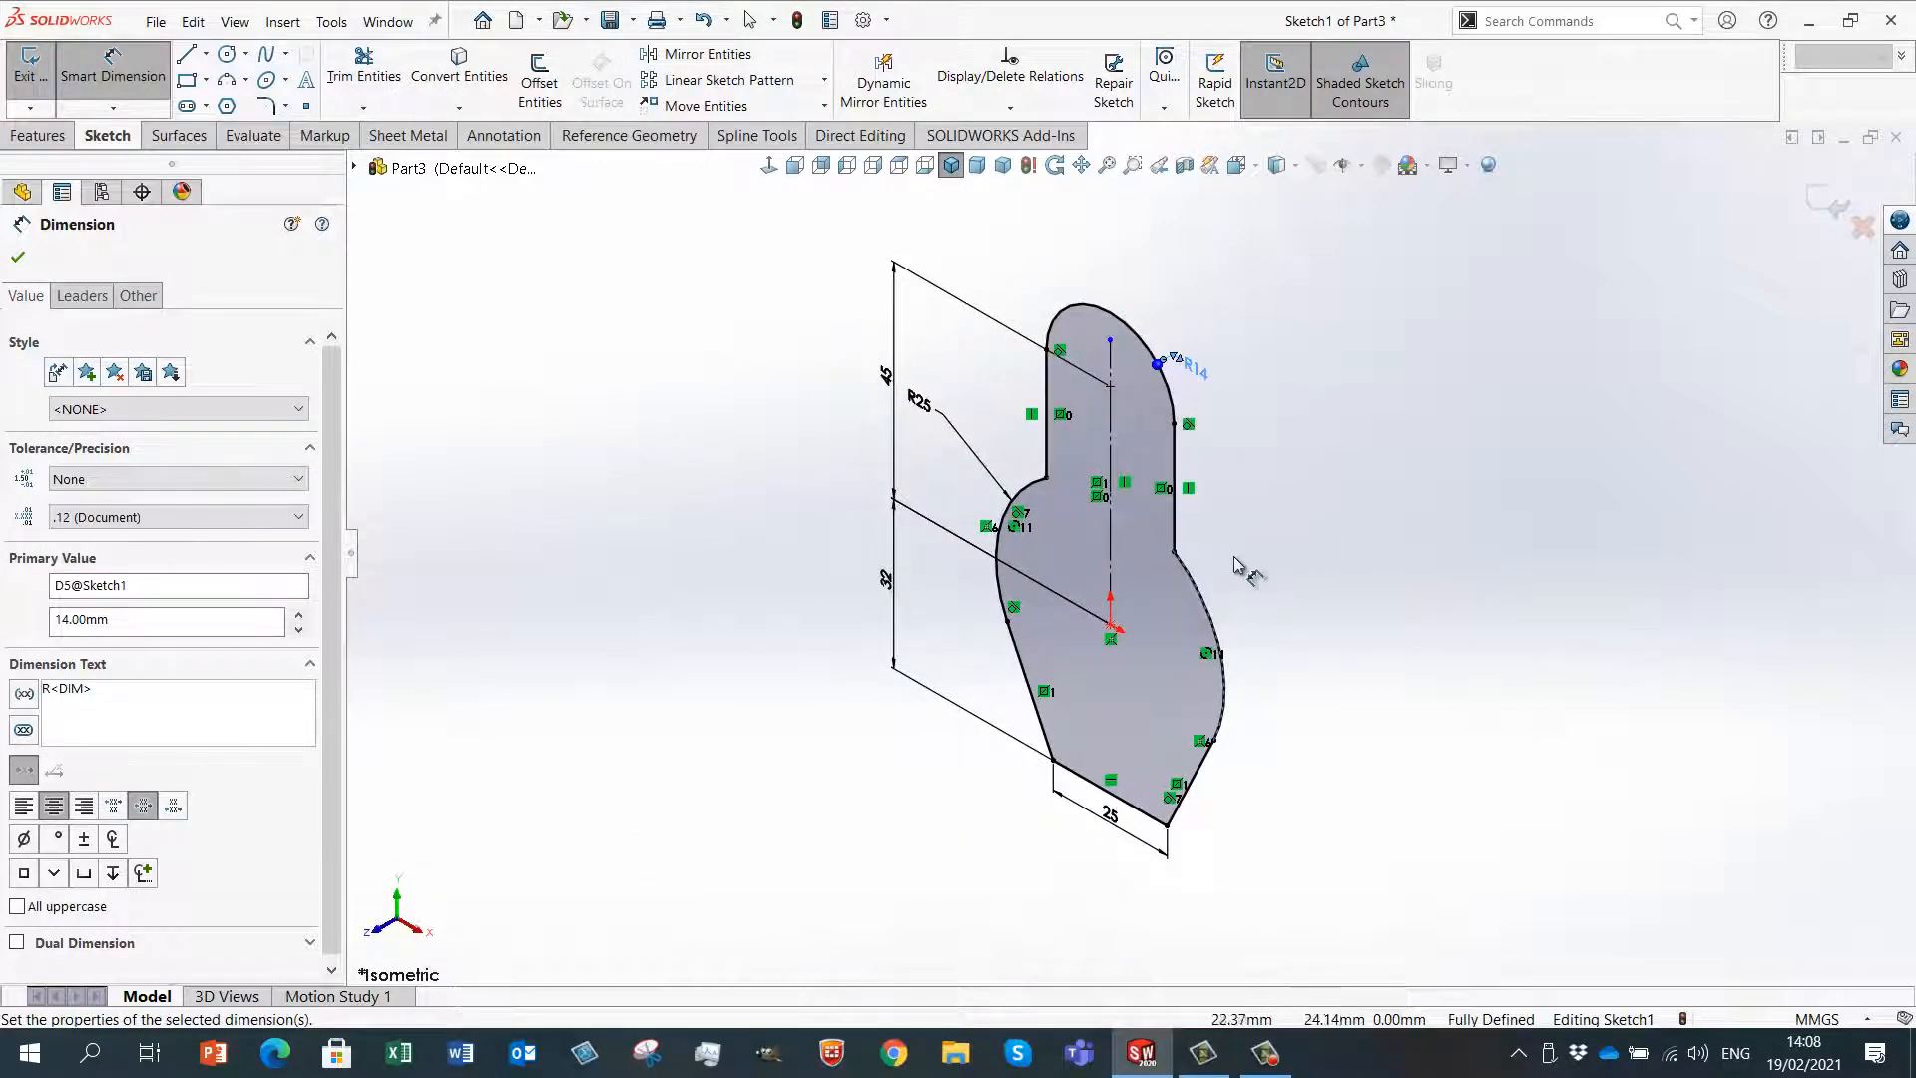
pyautogui.scroll(-1, 1235, 571)
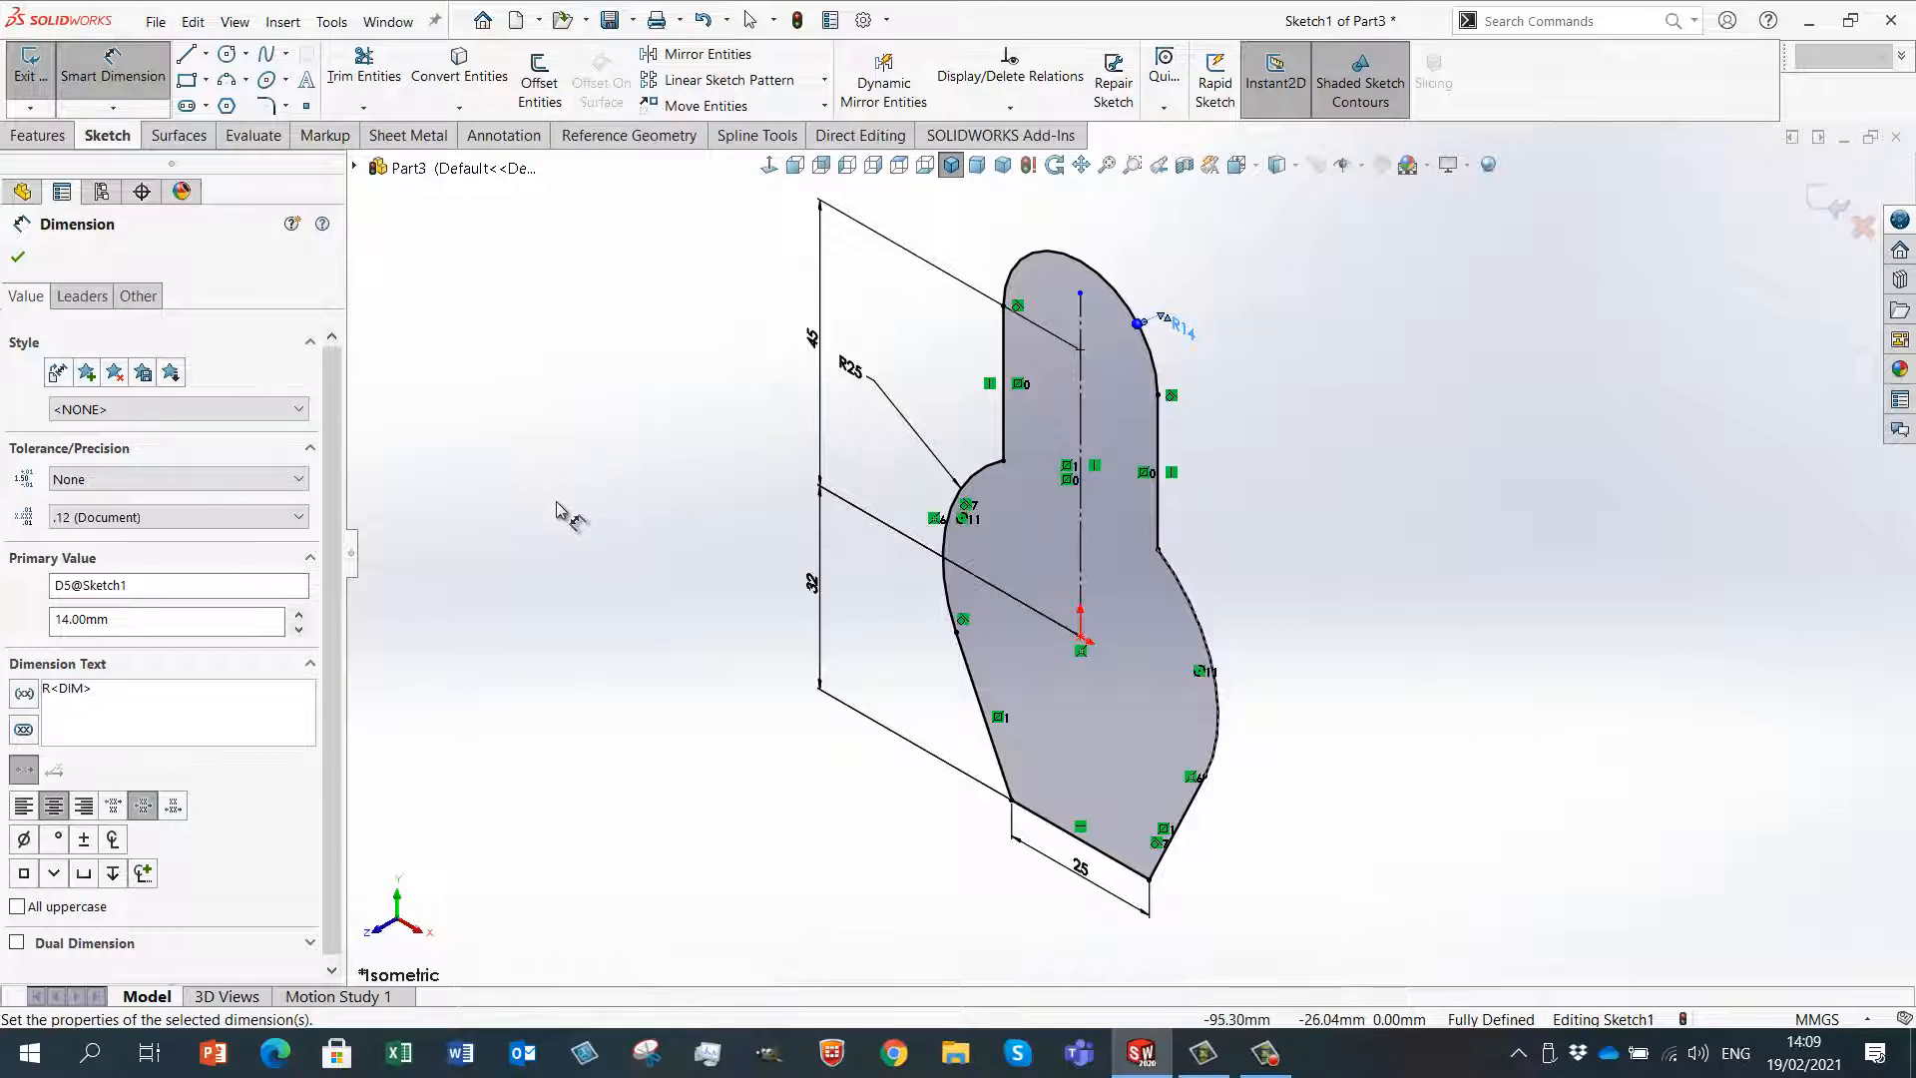
pyautogui.moveTo(555, 501); pyautogui.dragTo(577, 529, button='right')
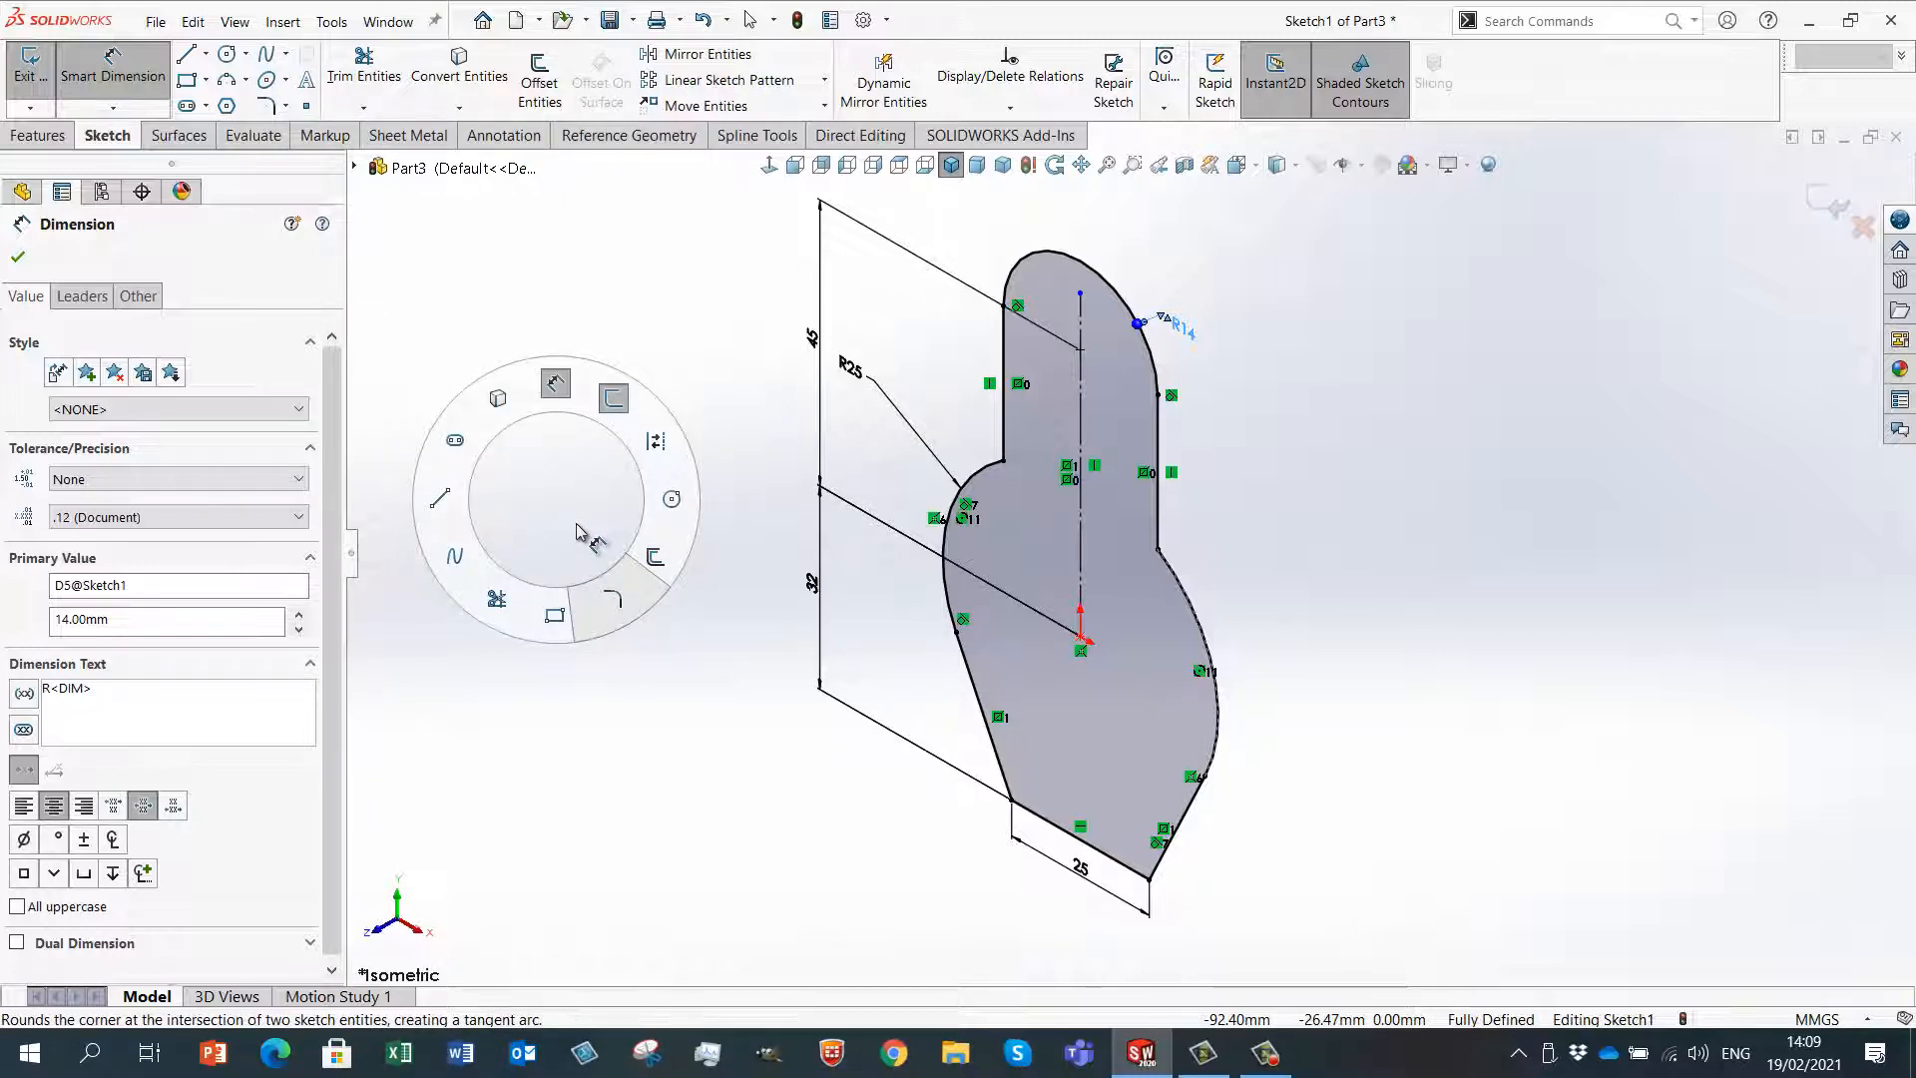
pyautogui.moveTo(576, 529); pyautogui.dragTo(577, 529, button='right')
pyautogui.moveTo(1273, 437)
pyautogui.mouseDown(button='middle')
pyautogui.moveTo(1342, 332)
pyautogui.moveTo(1255, 267)
pyautogui.moveTo(1360, 308)
pyautogui.moveTo(1263, 535)
pyautogui.mouseUp(button='middle')
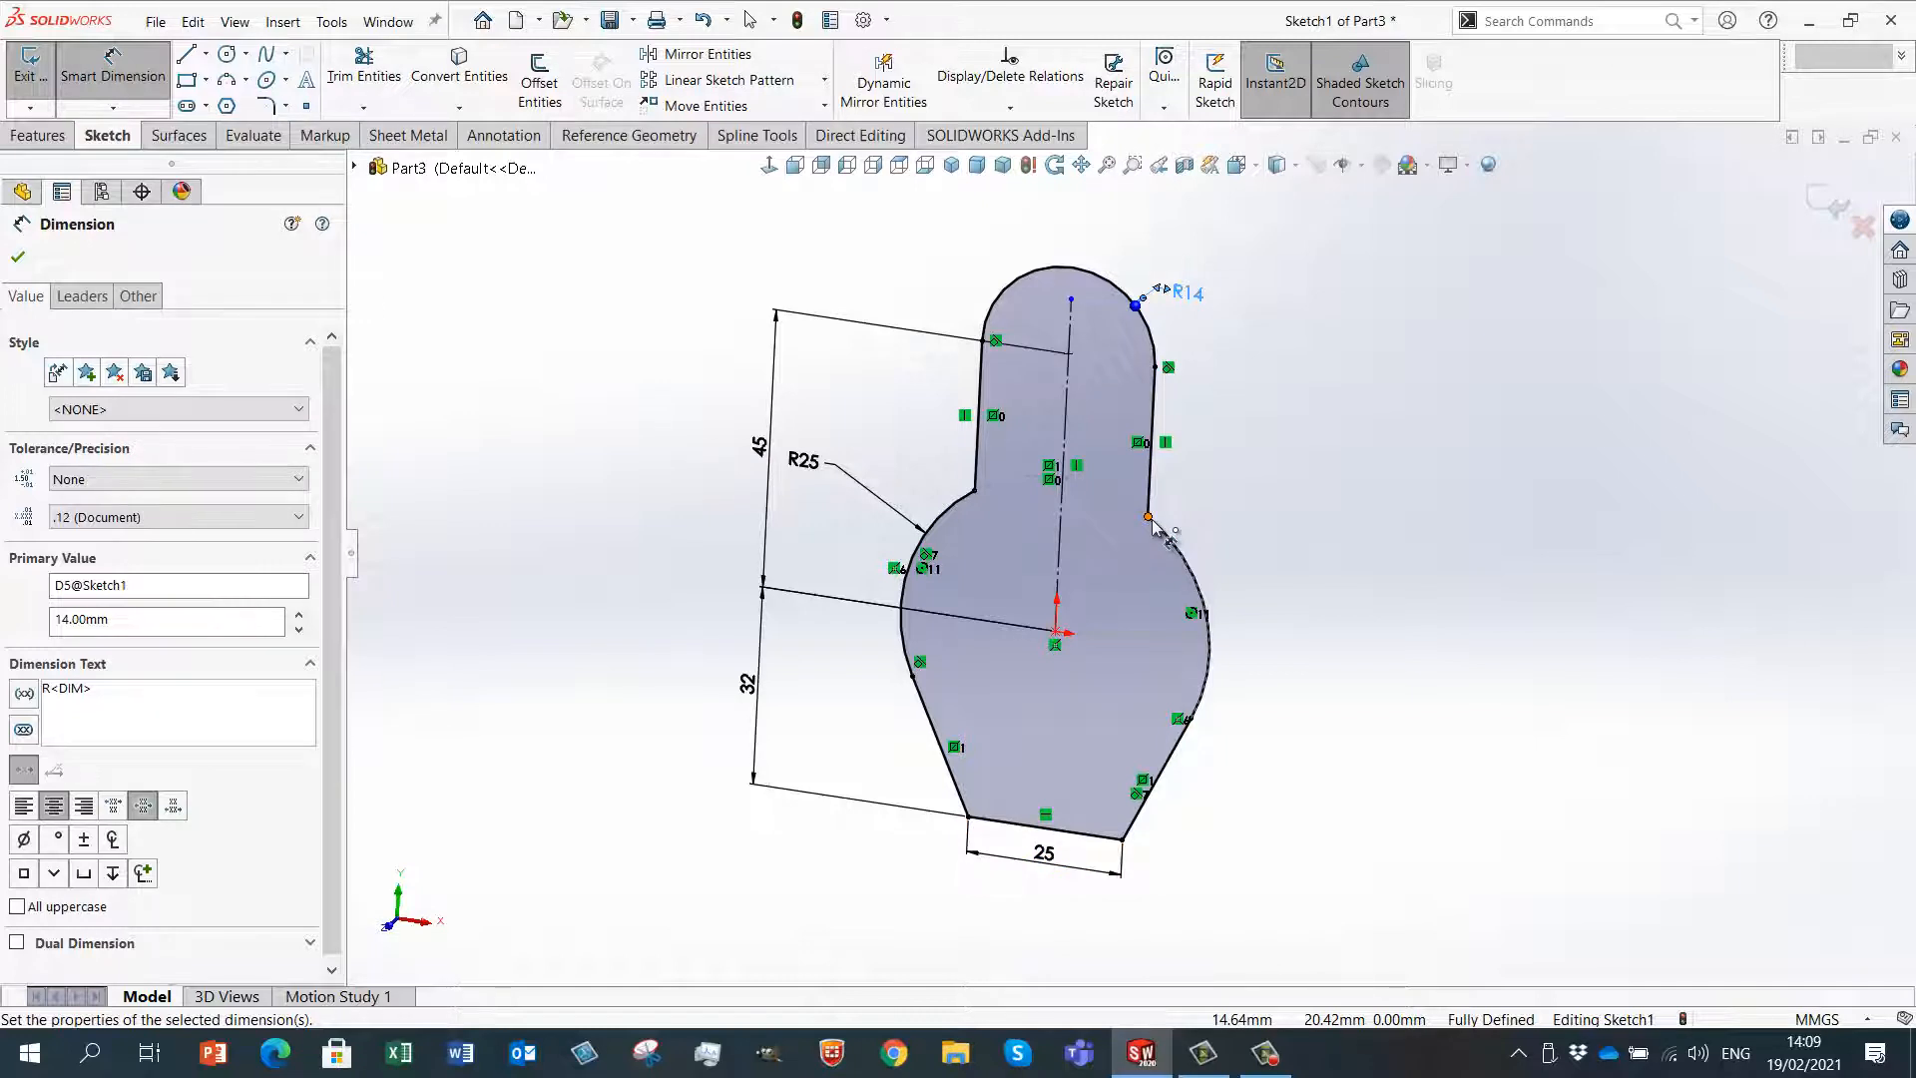
pyautogui.rightClick(631, 407)
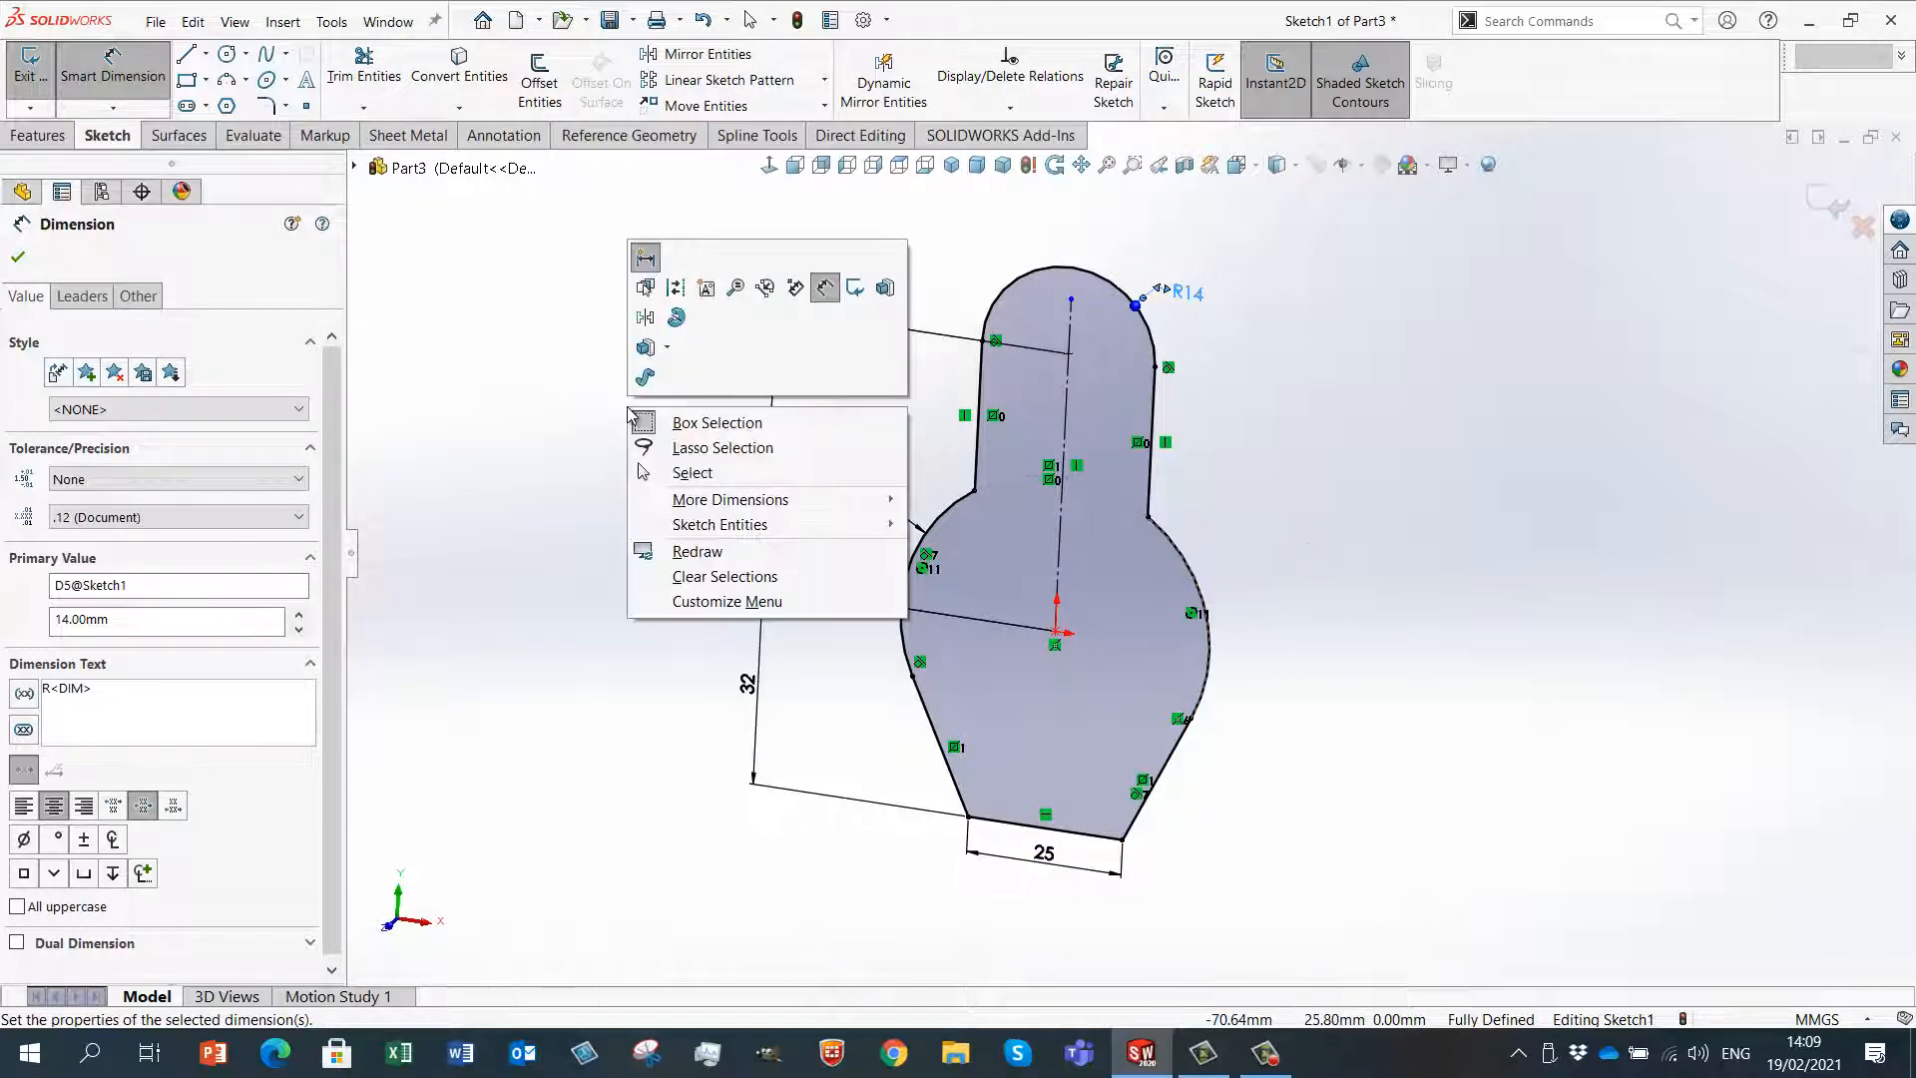
pyautogui.click(647, 348)
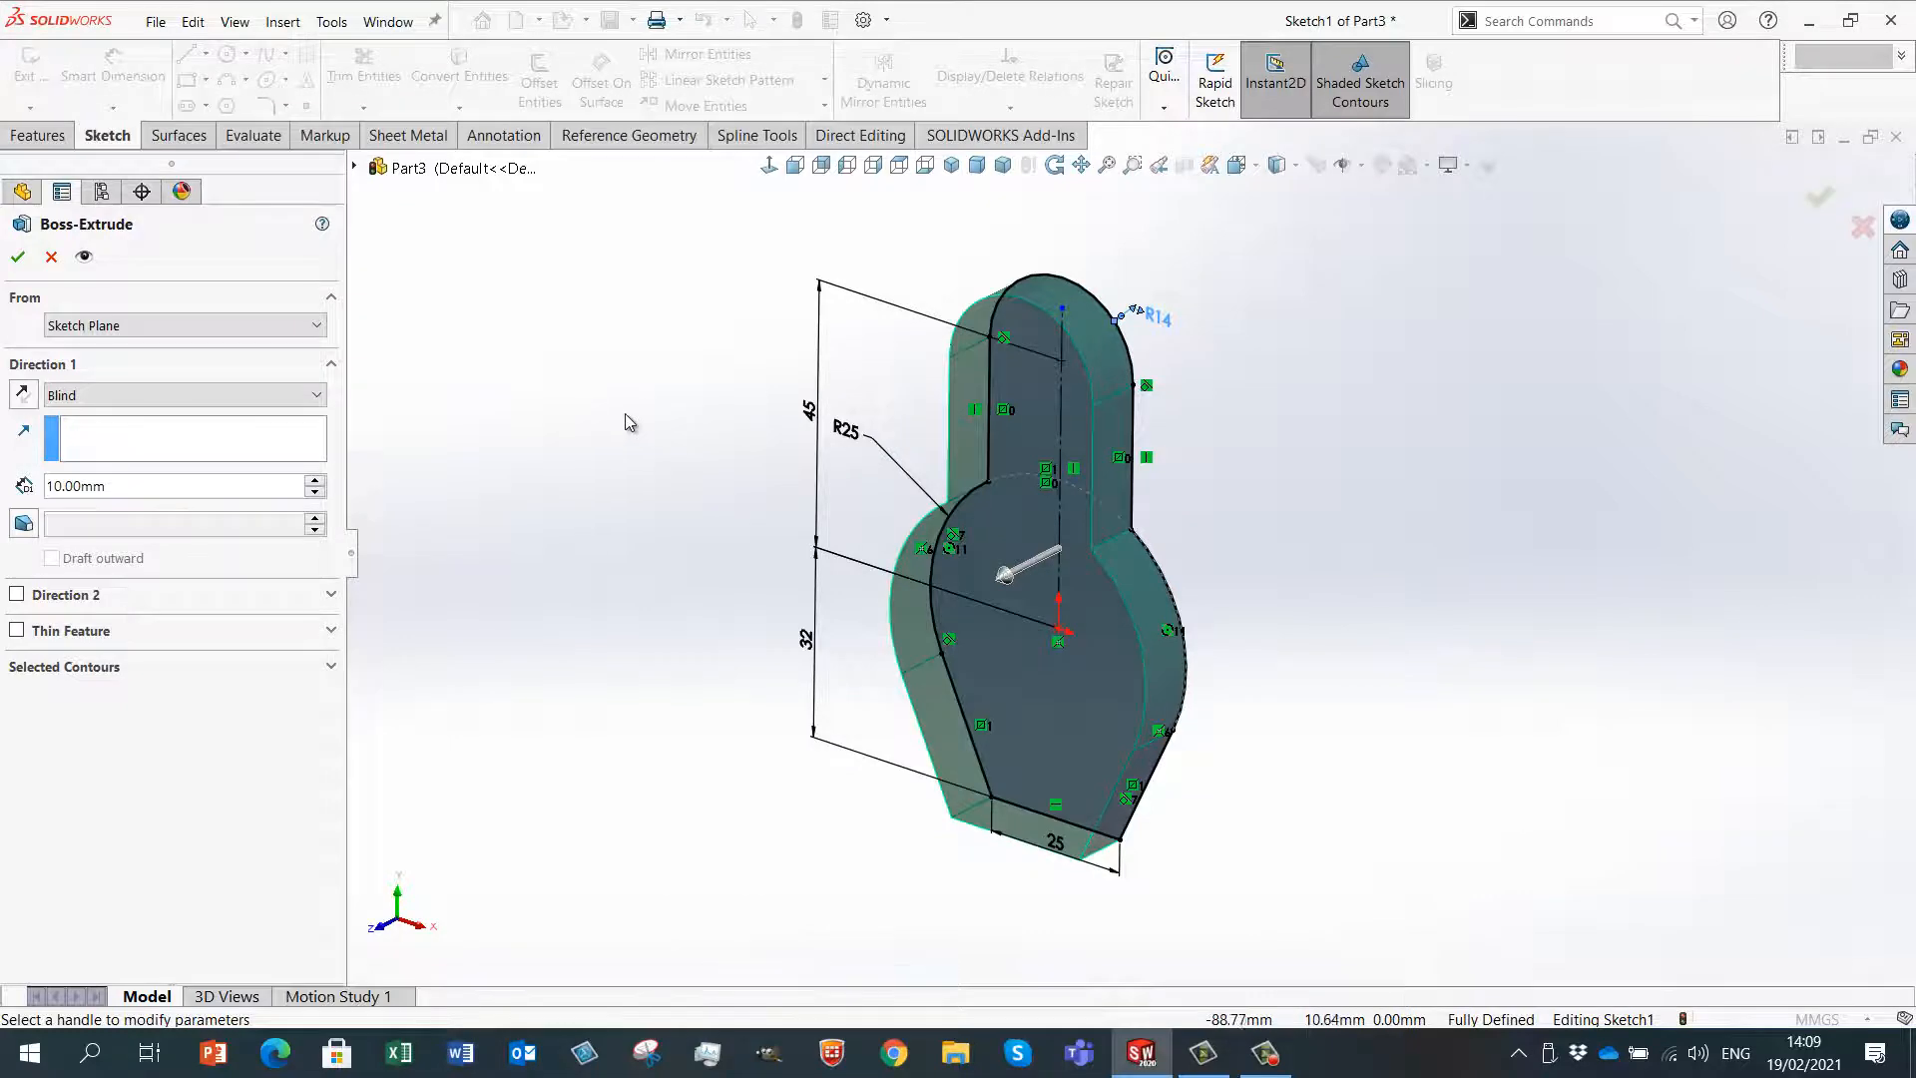
pyautogui.moveTo(659, 409)
pyautogui.mouseDown(button='middle')
pyautogui.moveTo(633, 398)
pyautogui.moveTo(634, 453)
pyautogui.moveTo(642, 435)
pyautogui.mouseUp(button='middle')
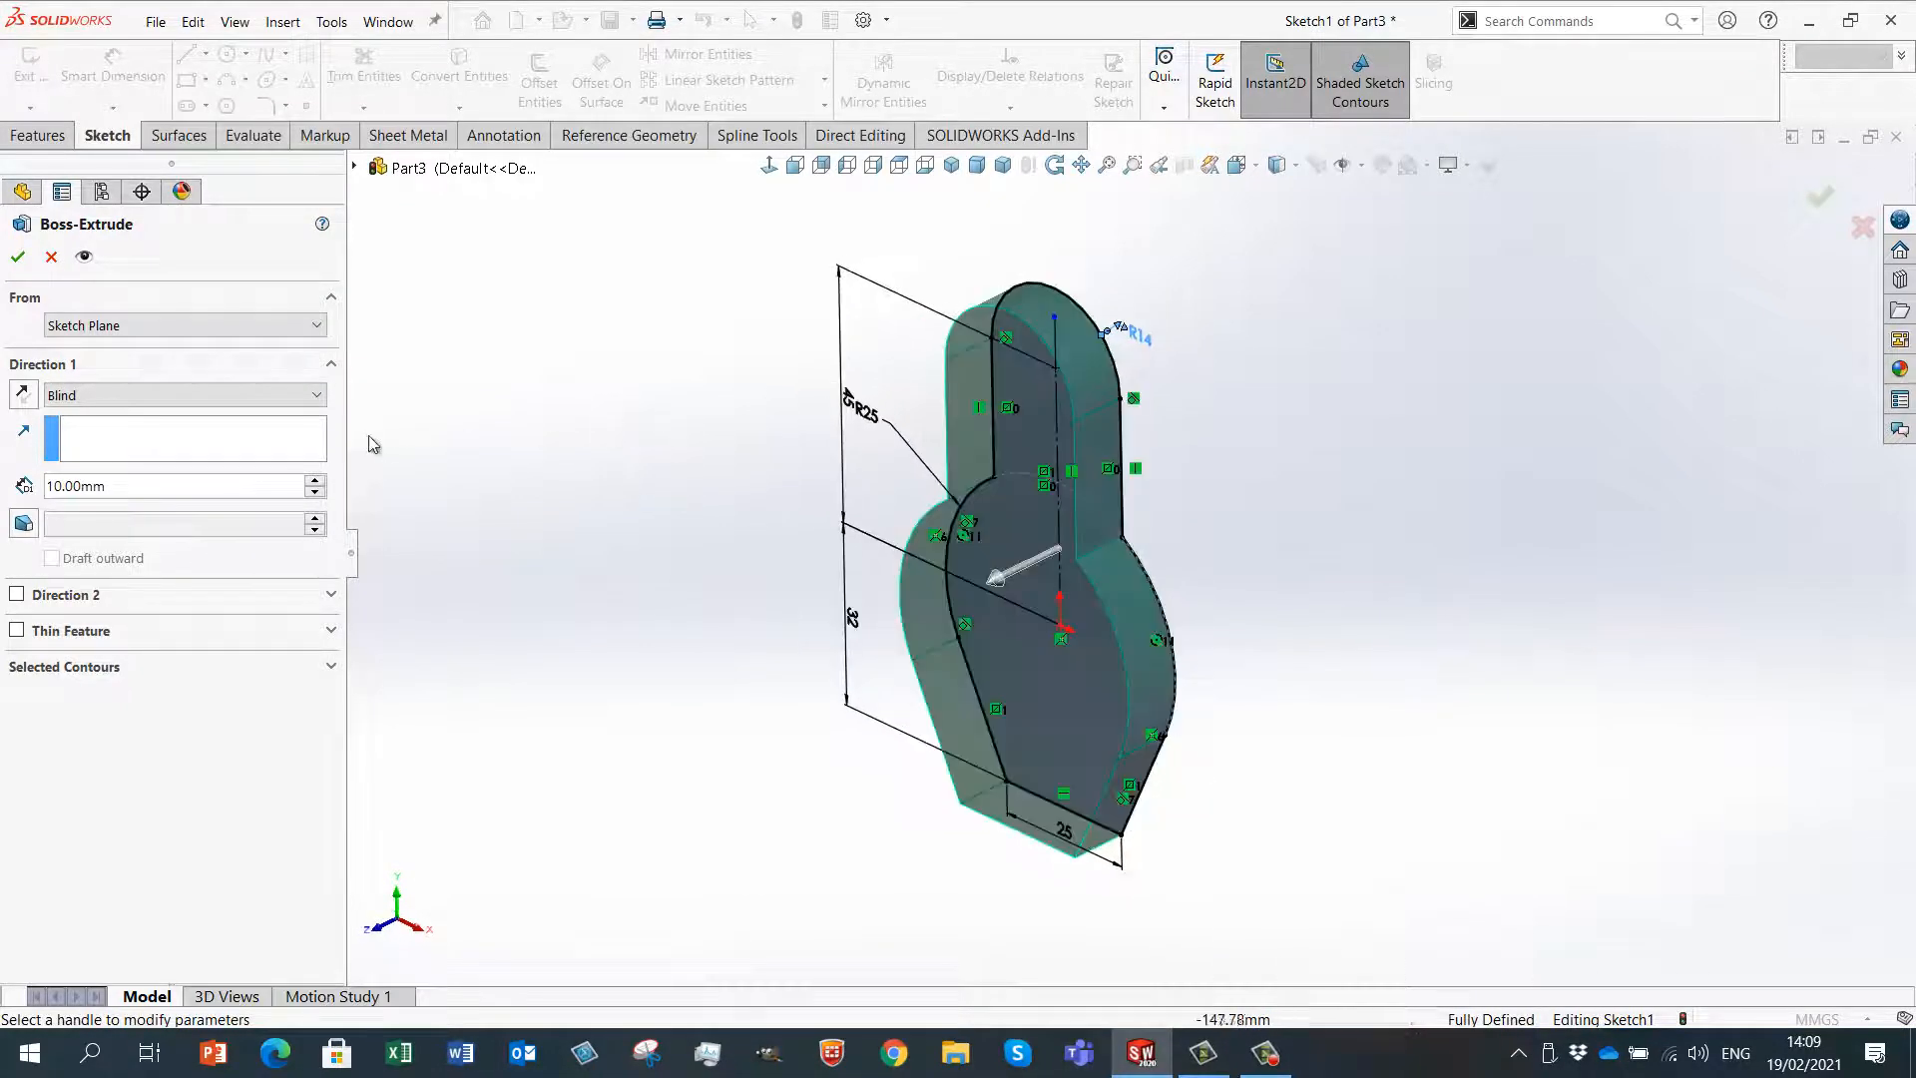
pyautogui.click(124, 396)
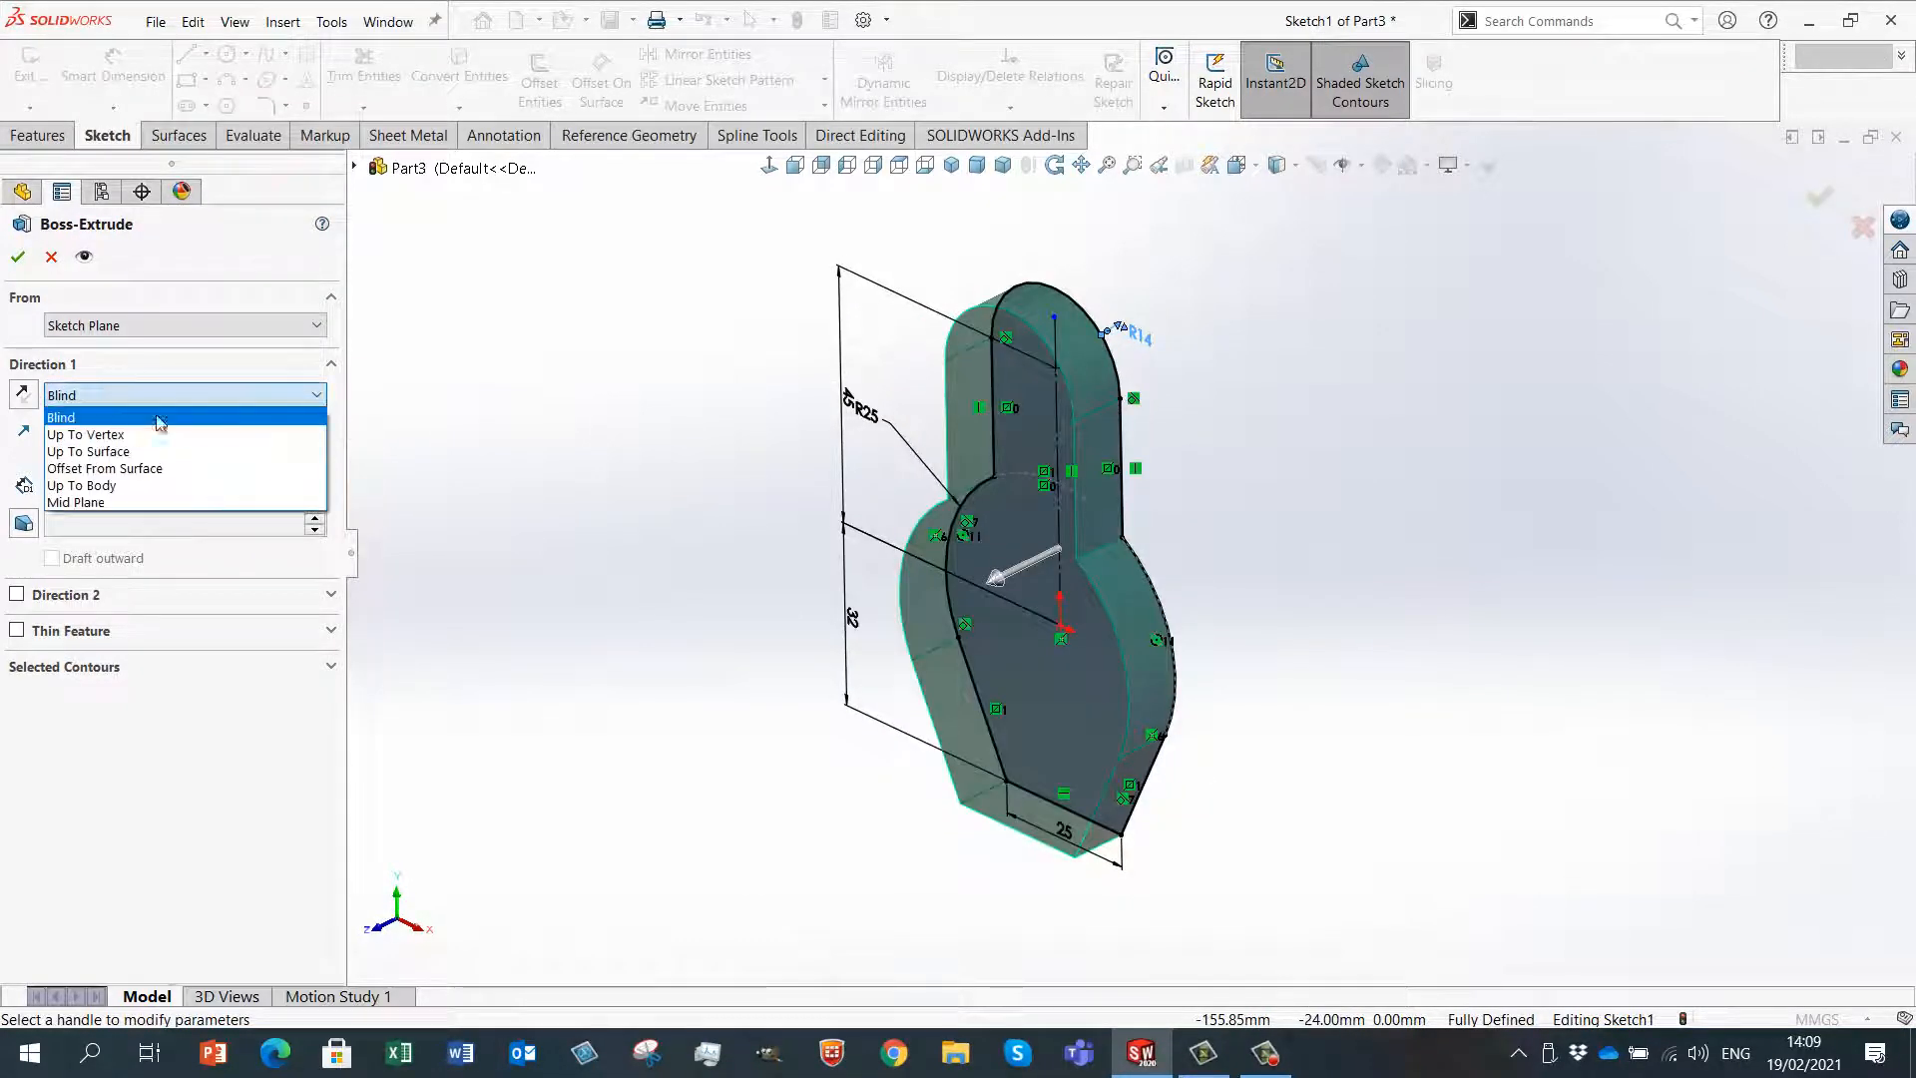
pyautogui.click(104, 507)
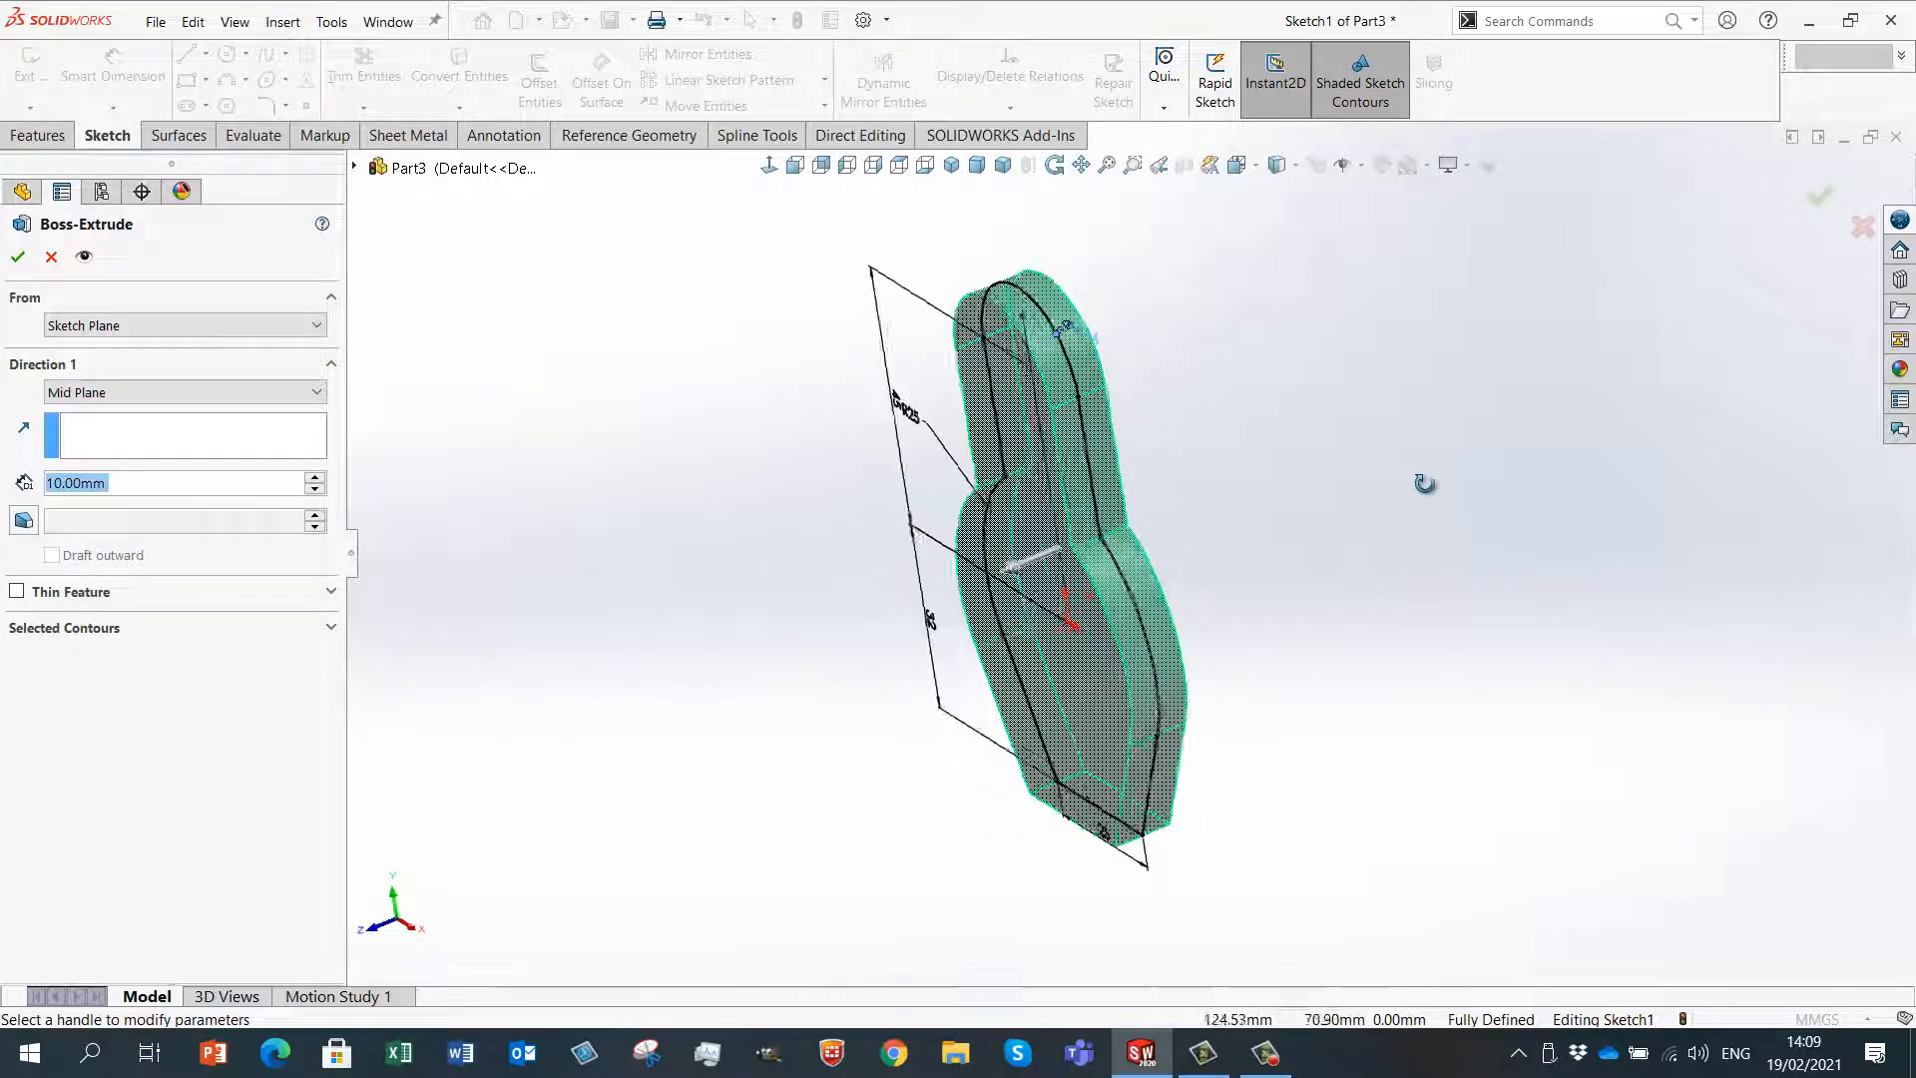
pyautogui.scroll(-1, 1434, 474)
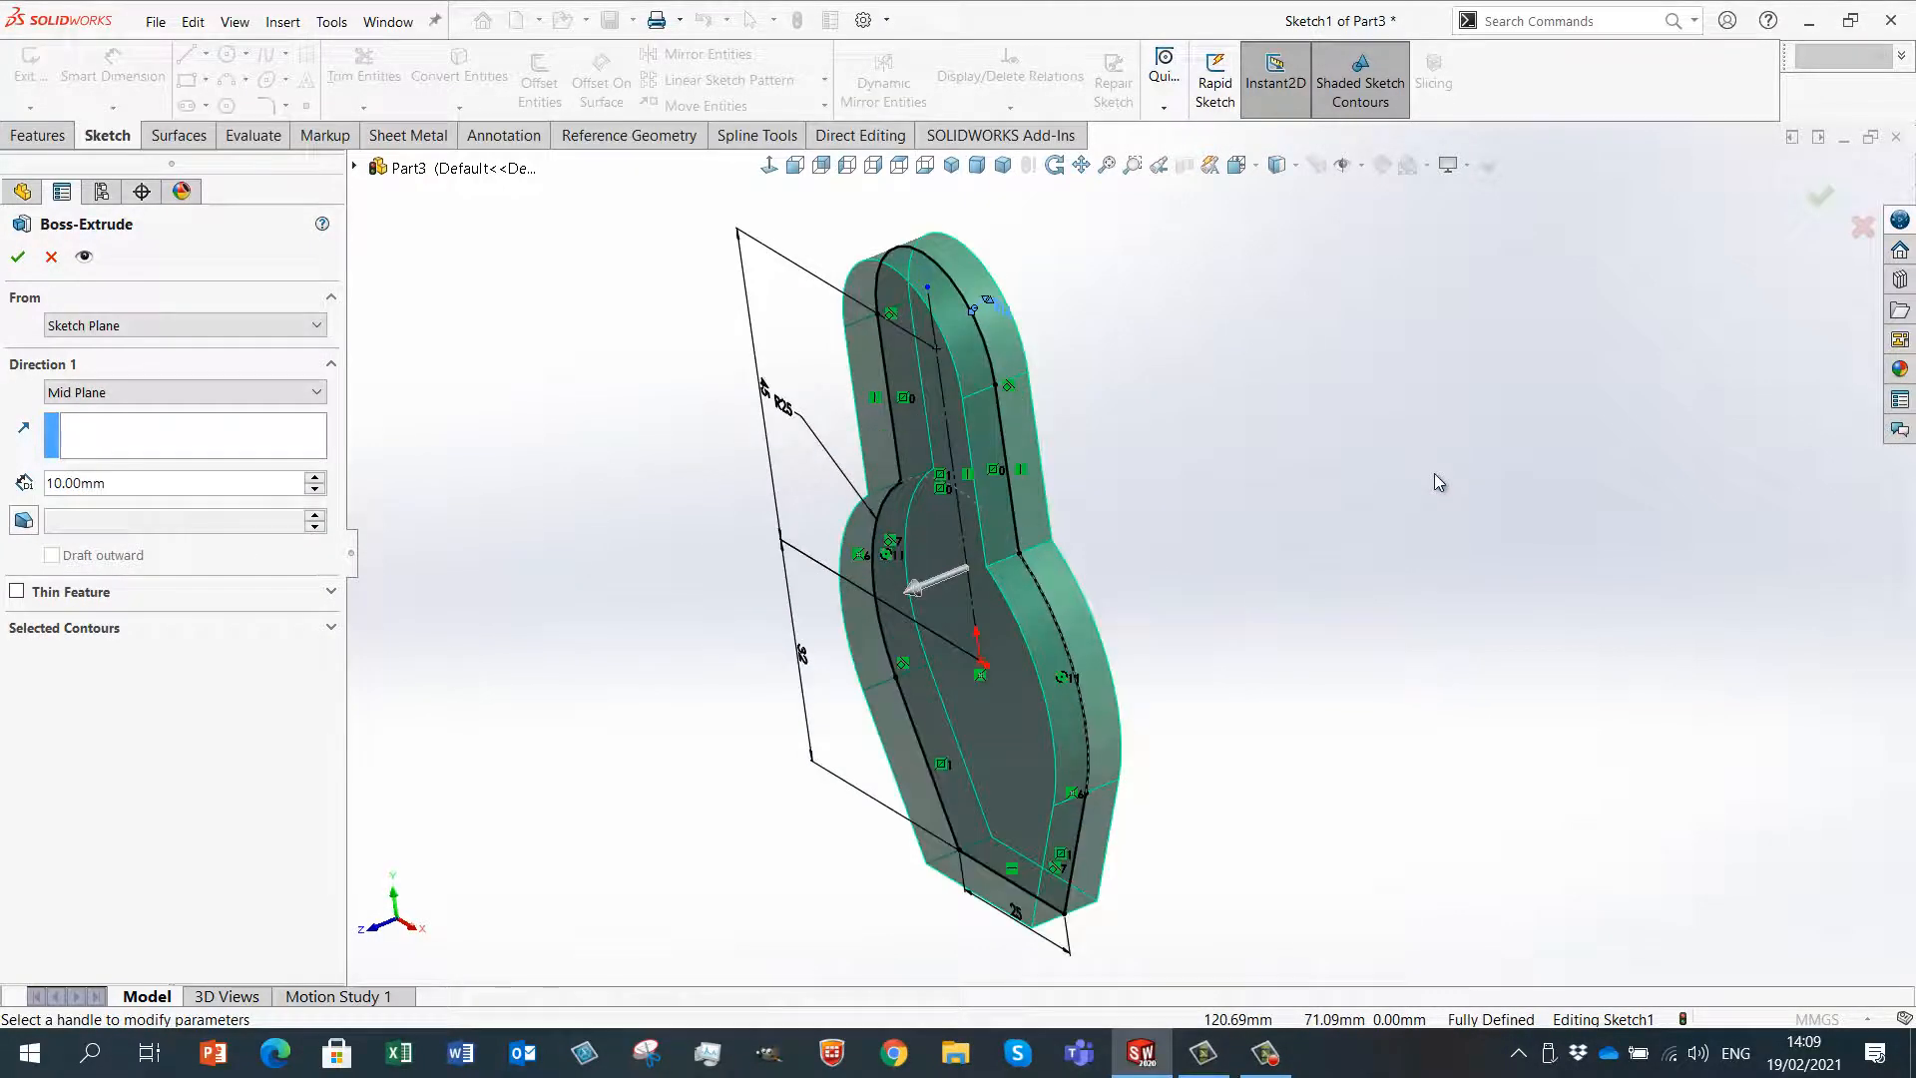
pyautogui.moveTo(1278, 603)
pyautogui.mouseDown(button='middle')
pyautogui.moveTo(1253, 595)
pyautogui.moveTo(1340, 564)
pyautogui.moveTo(1327, 586)
pyautogui.mouseUp(button='middle')
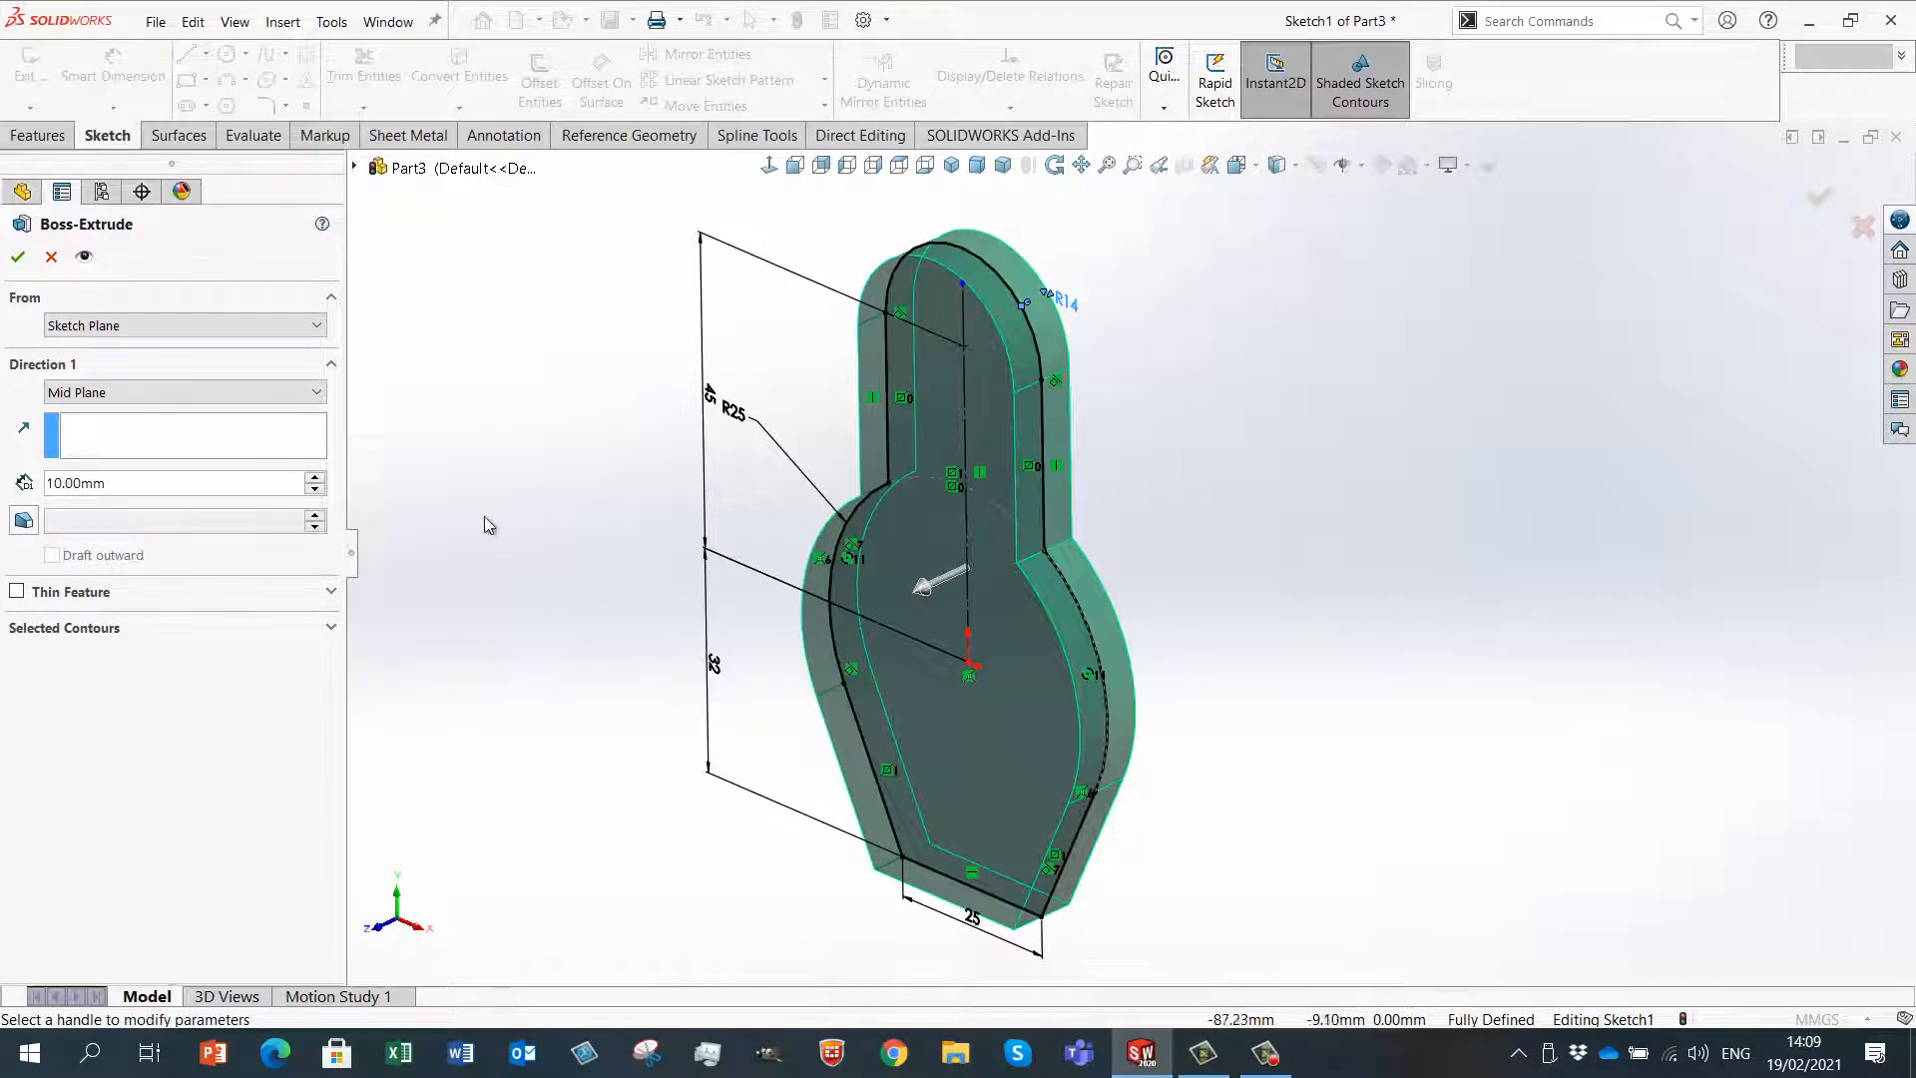
# - Set the mid-plane extrusion depth to 55 mm and accept the feature
pyautogui.click(140, 486)
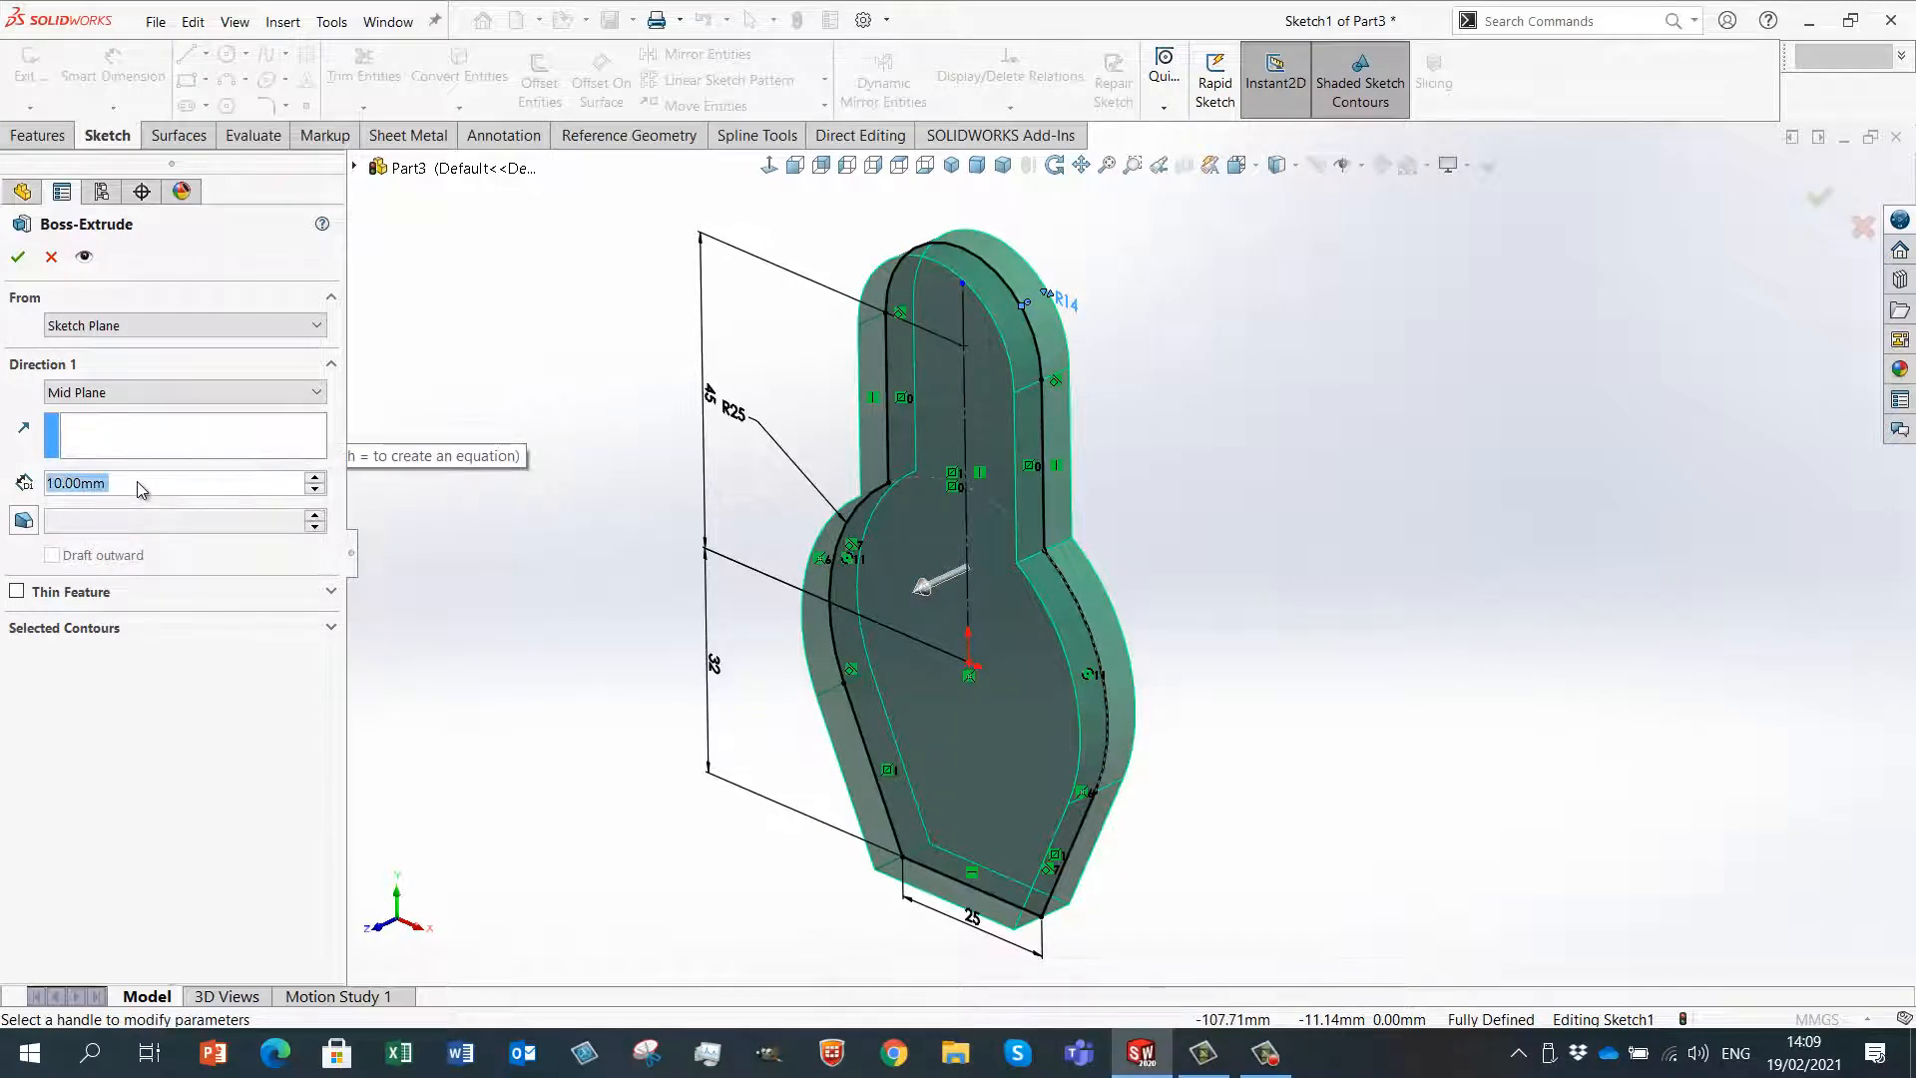
pyautogui.click(143, 481)
pyautogui.write('55')
pyautogui.press('Return')
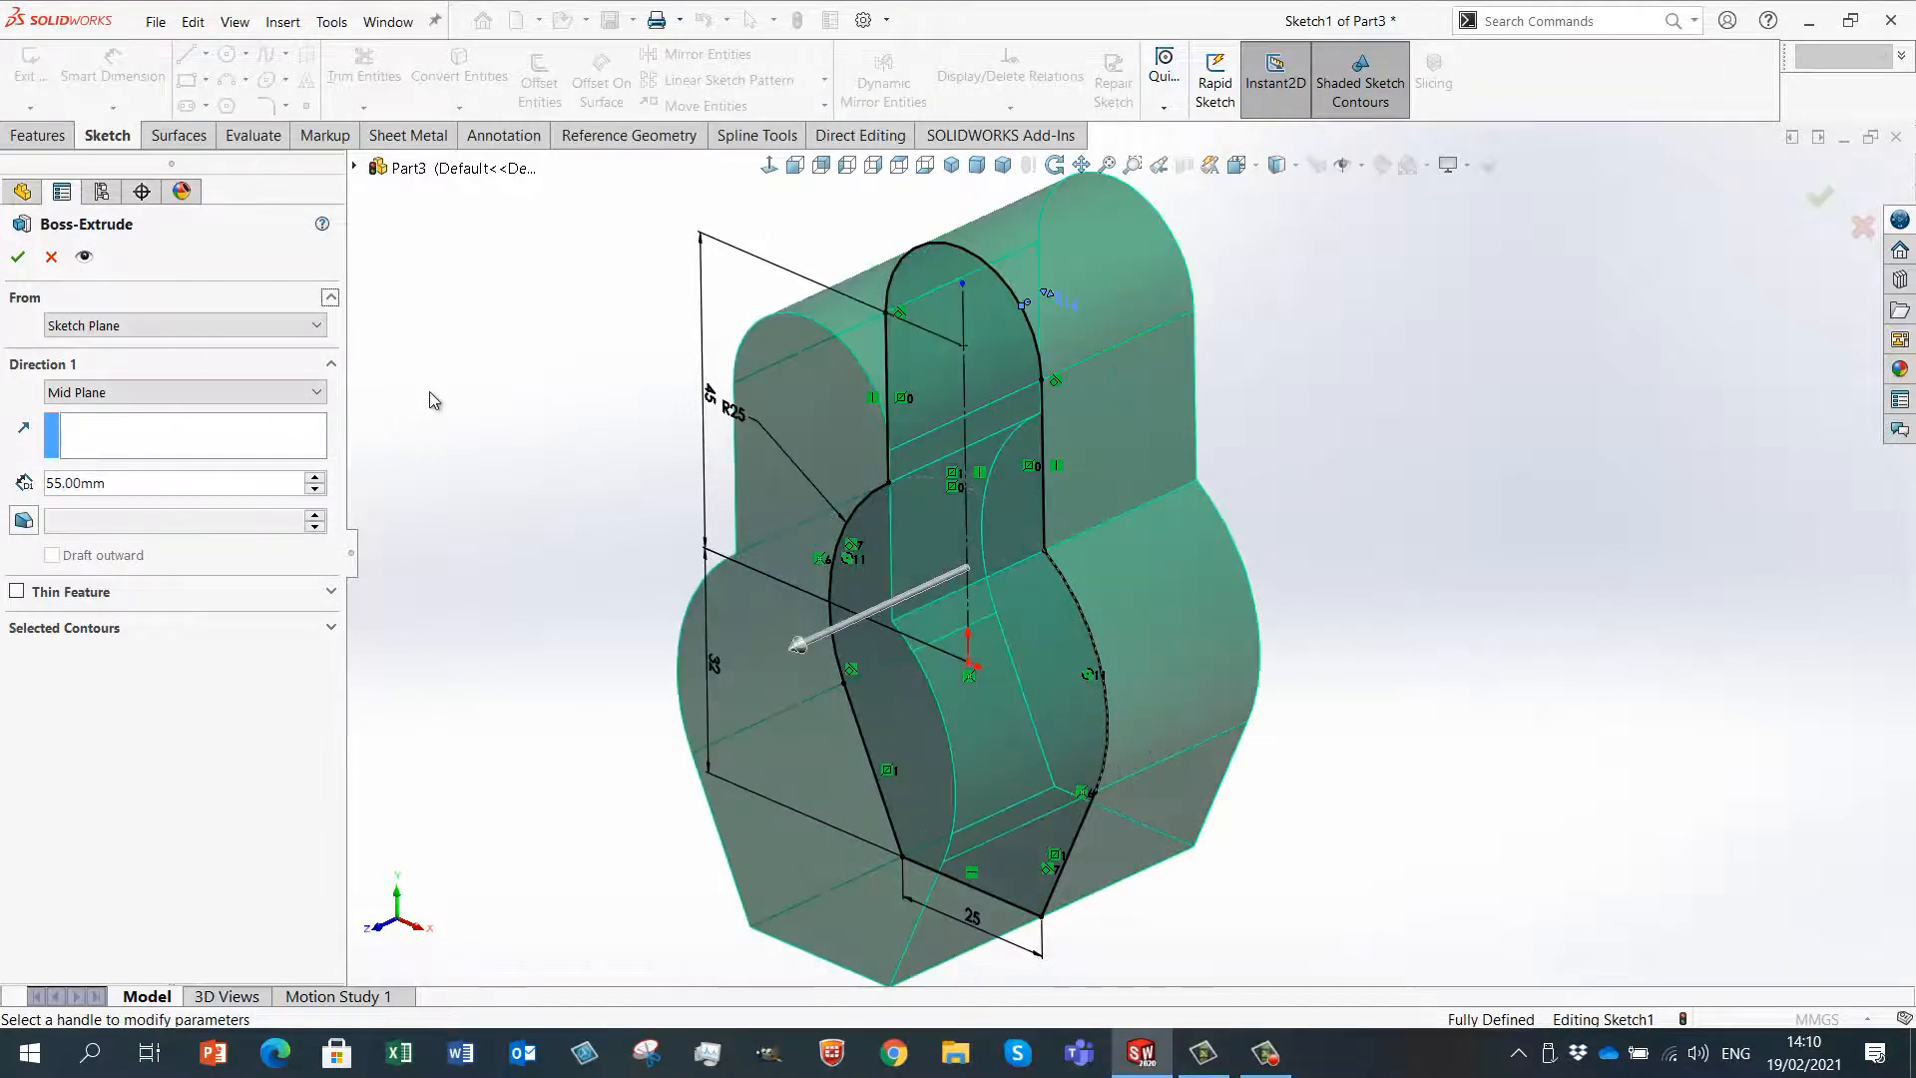
pyautogui.moveTo(599, 465)
pyautogui.mouseDown(button='middle')
pyautogui.moveTo(577, 462)
pyautogui.moveTo(578, 432)
pyautogui.moveTo(583, 449)
pyautogui.mouseUp(button='middle')
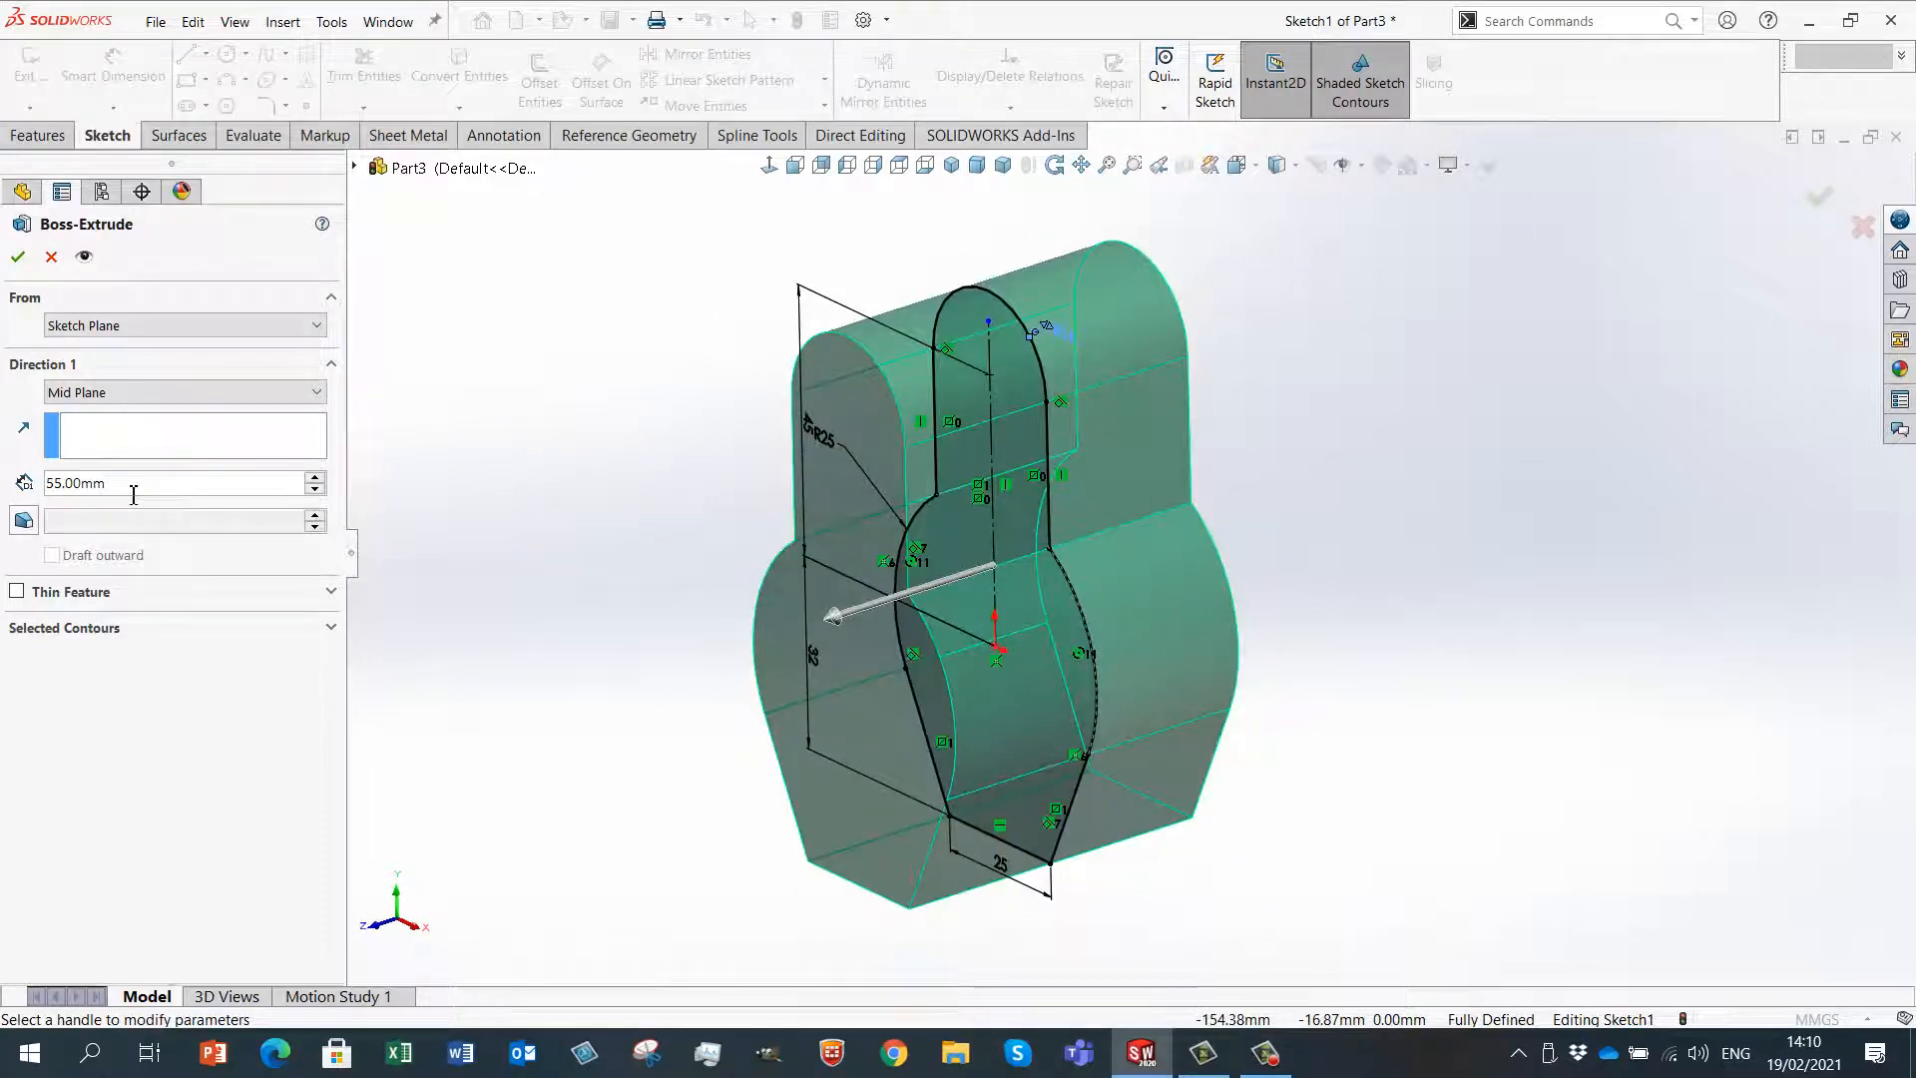
pyautogui.moveTo(727, 772)
pyautogui.mouseDown(button='middle')
pyautogui.moveTo(697, 754)
pyautogui.moveTo(731, 757)
pyautogui.mouseUp(button='middle')
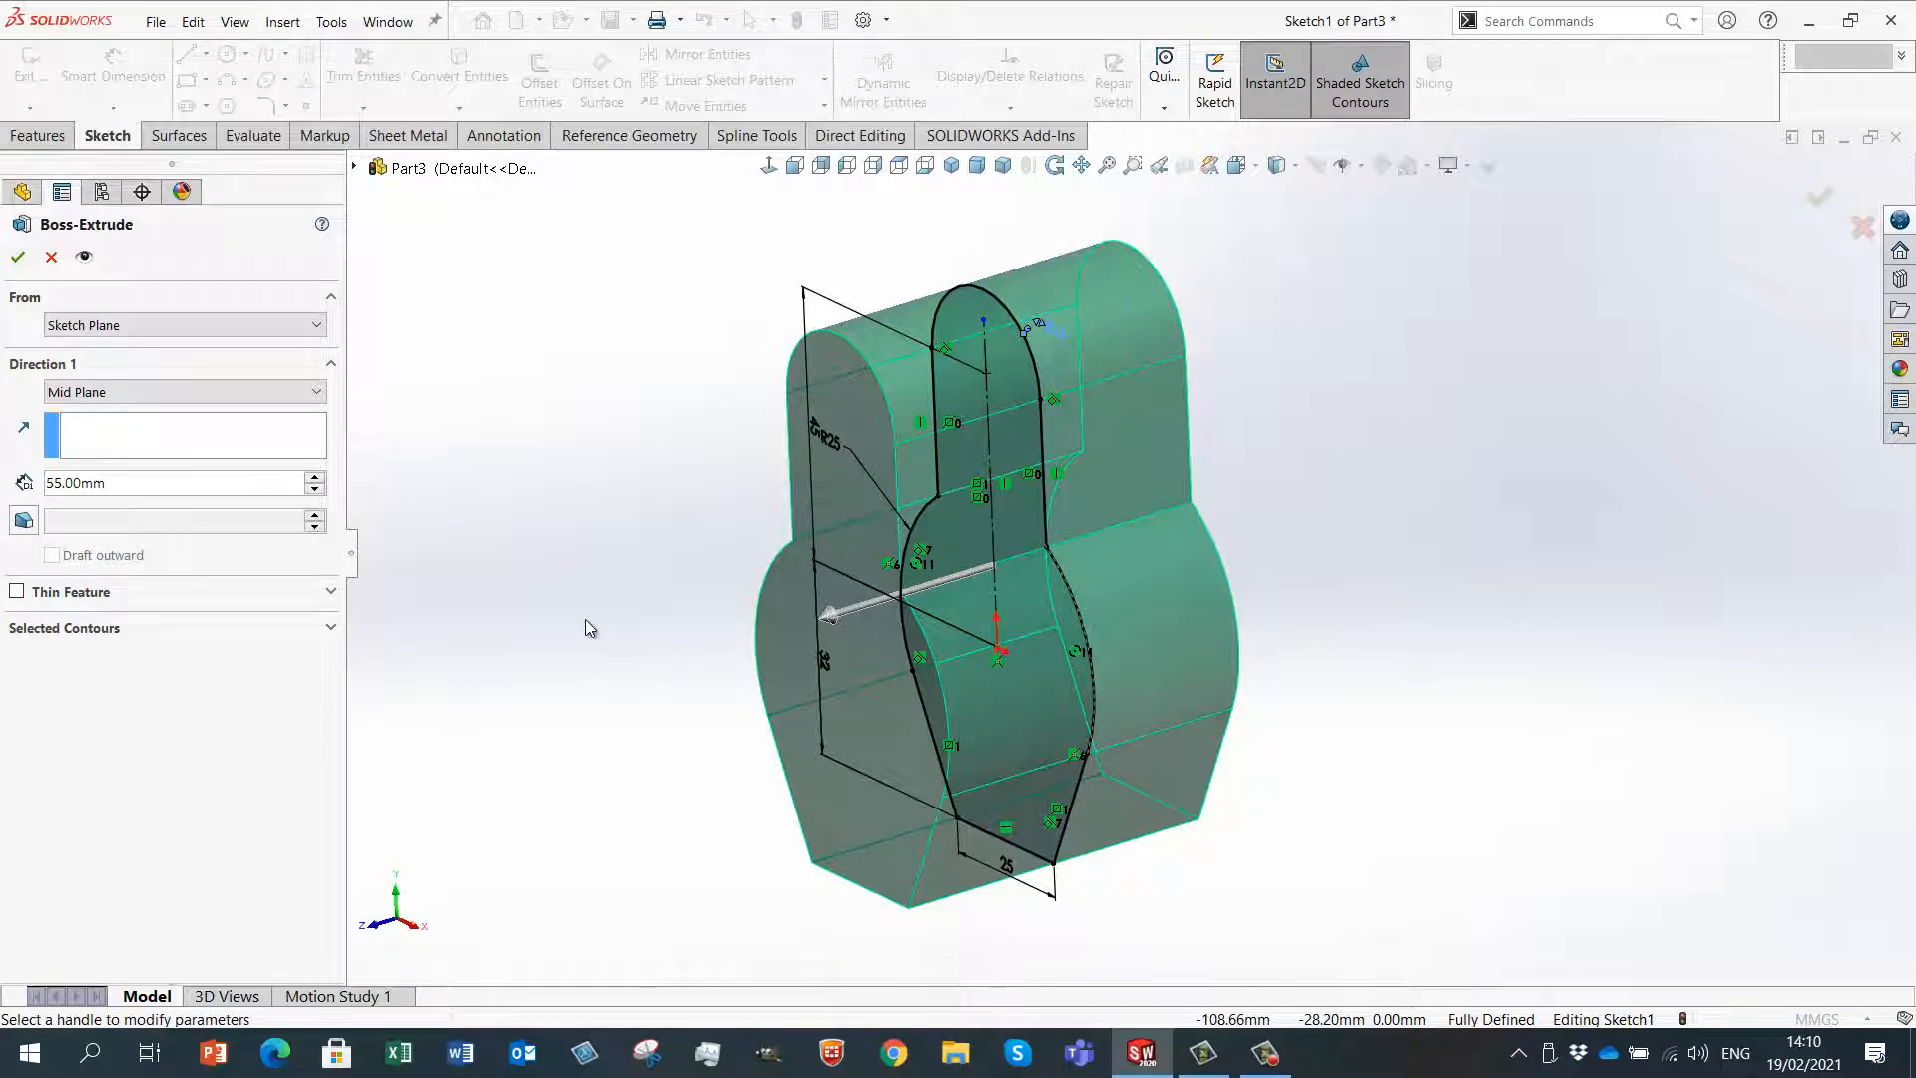
pyautogui.moveTo(522, 590); pyautogui.dragTo(373, 423, button='middle')
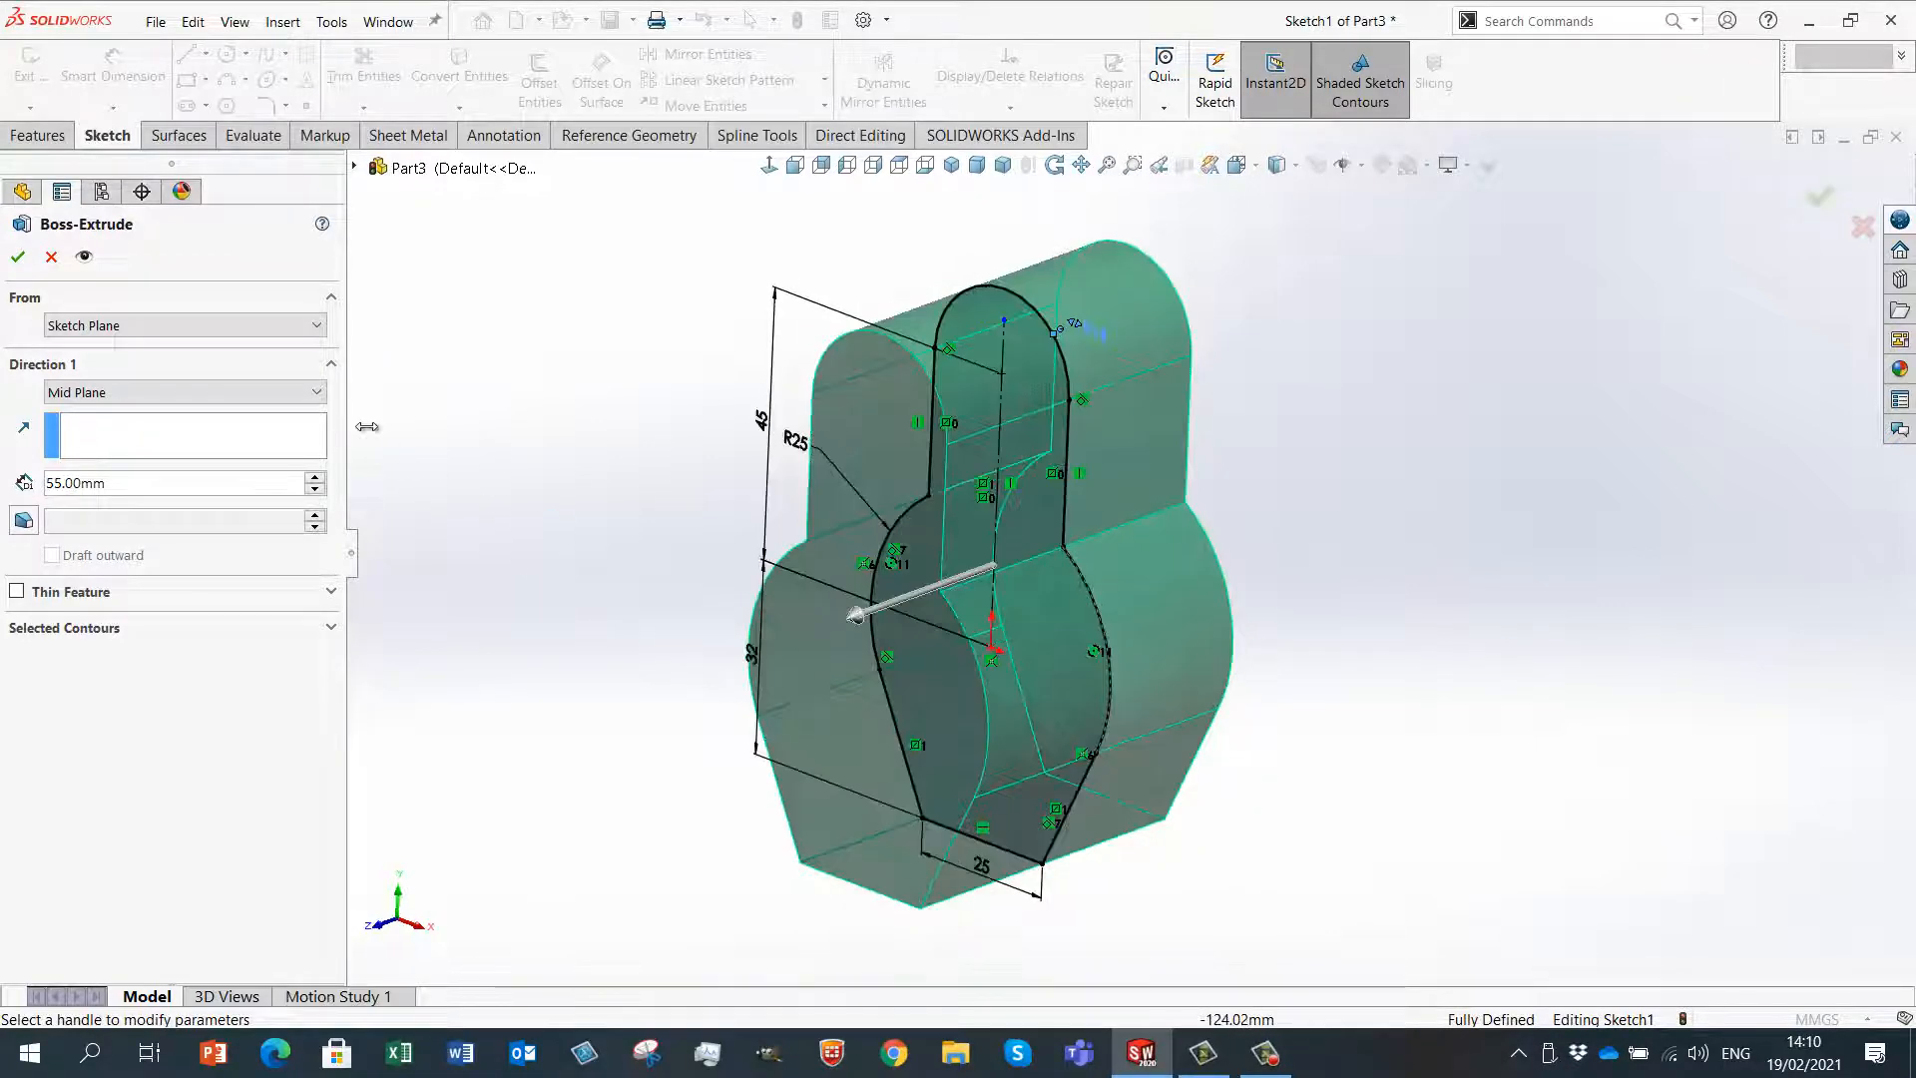
pyautogui.click(17, 257)
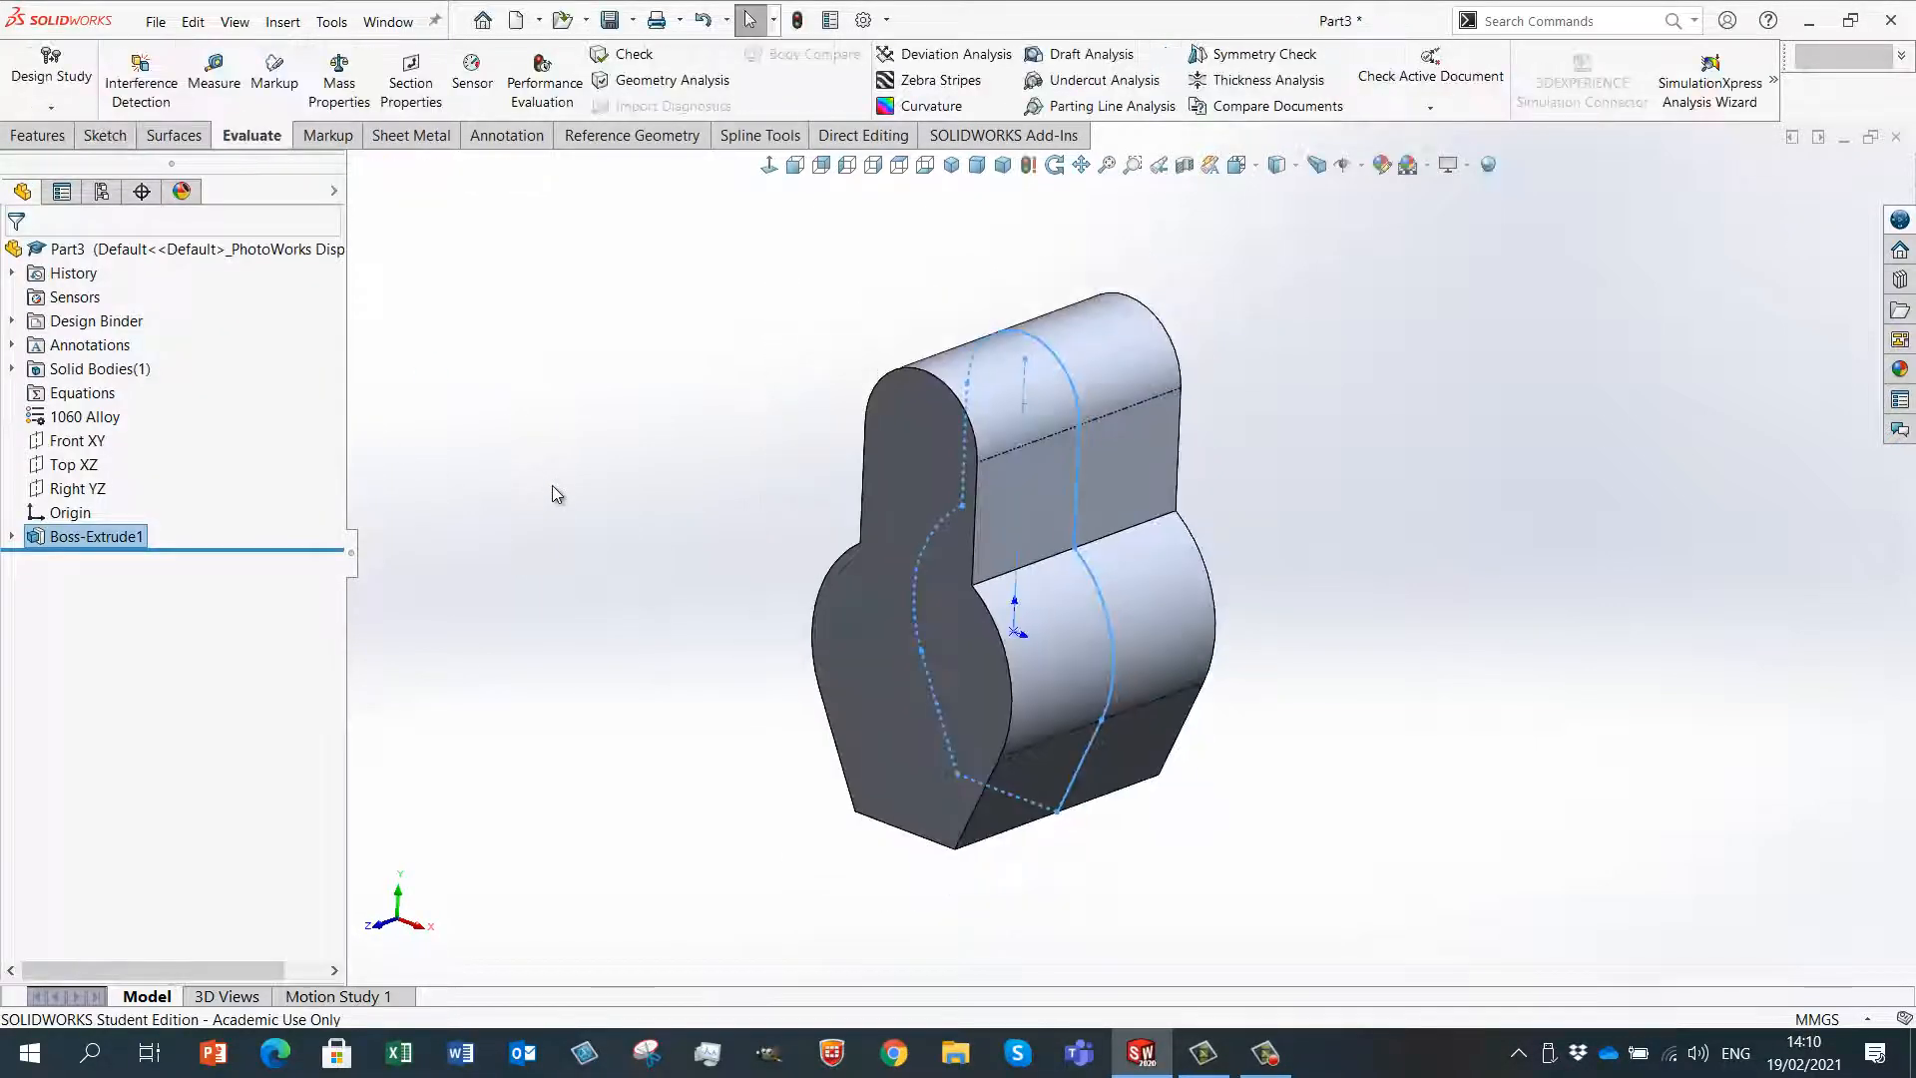
# - Change the sketch colour of the extrusion's Sketch1 to light pink from the standard palette
pyautogui.click(24, 538)
pyautogui.rightClick(95, 565)
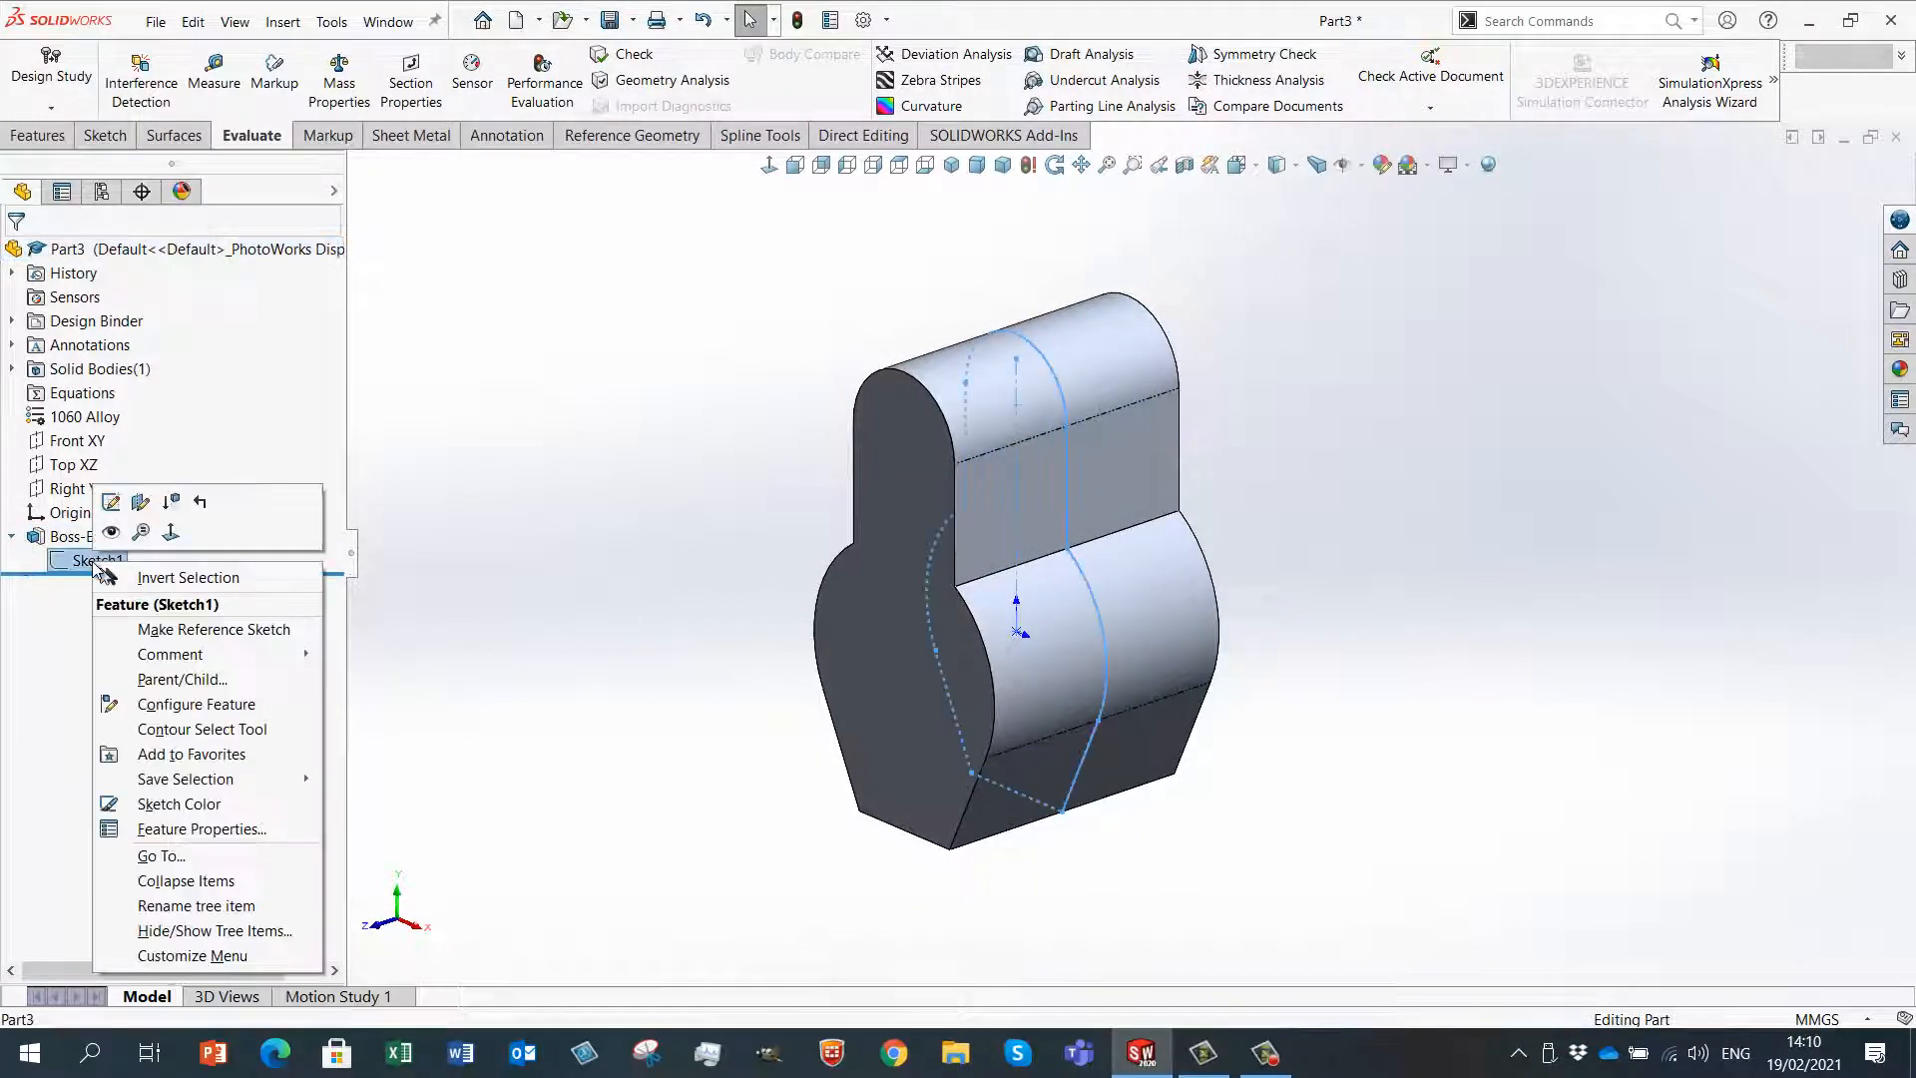
pyautogui.click(175, 806)
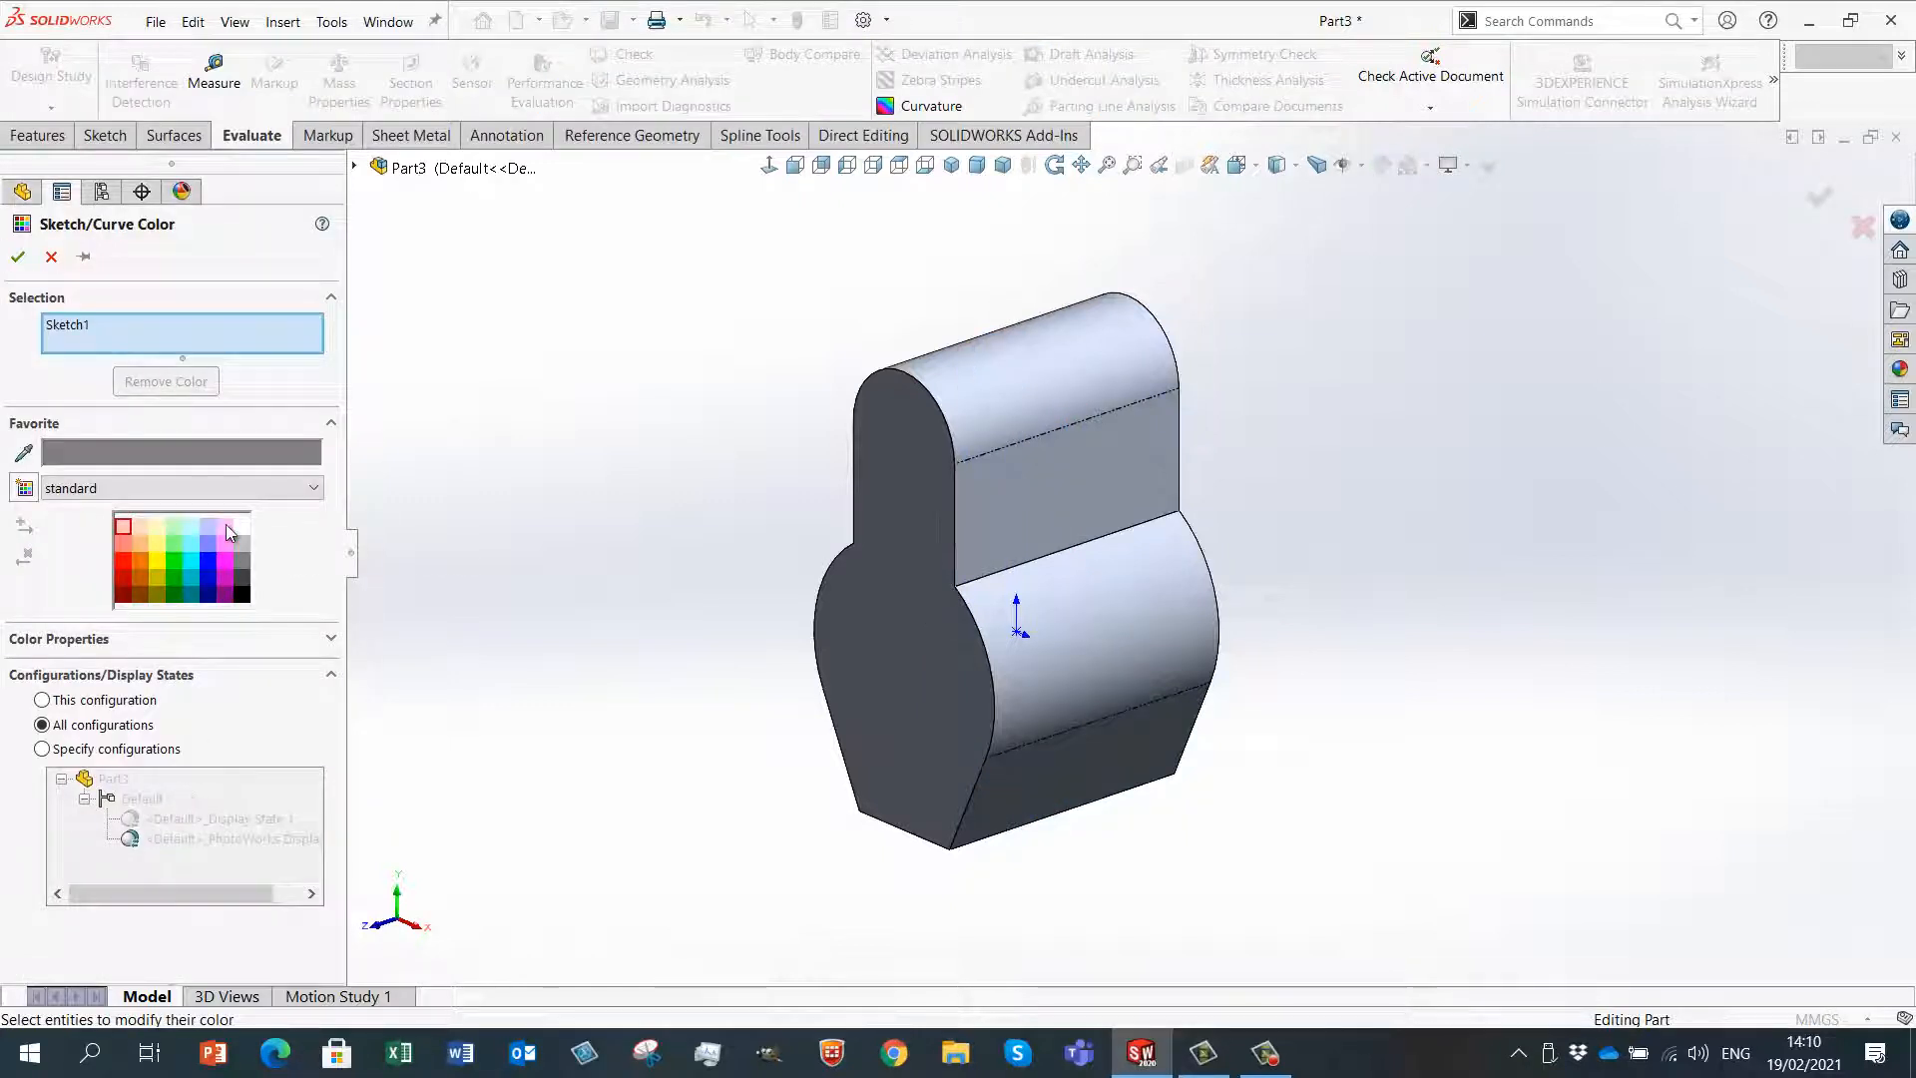
pyautogui.click(226, 527)
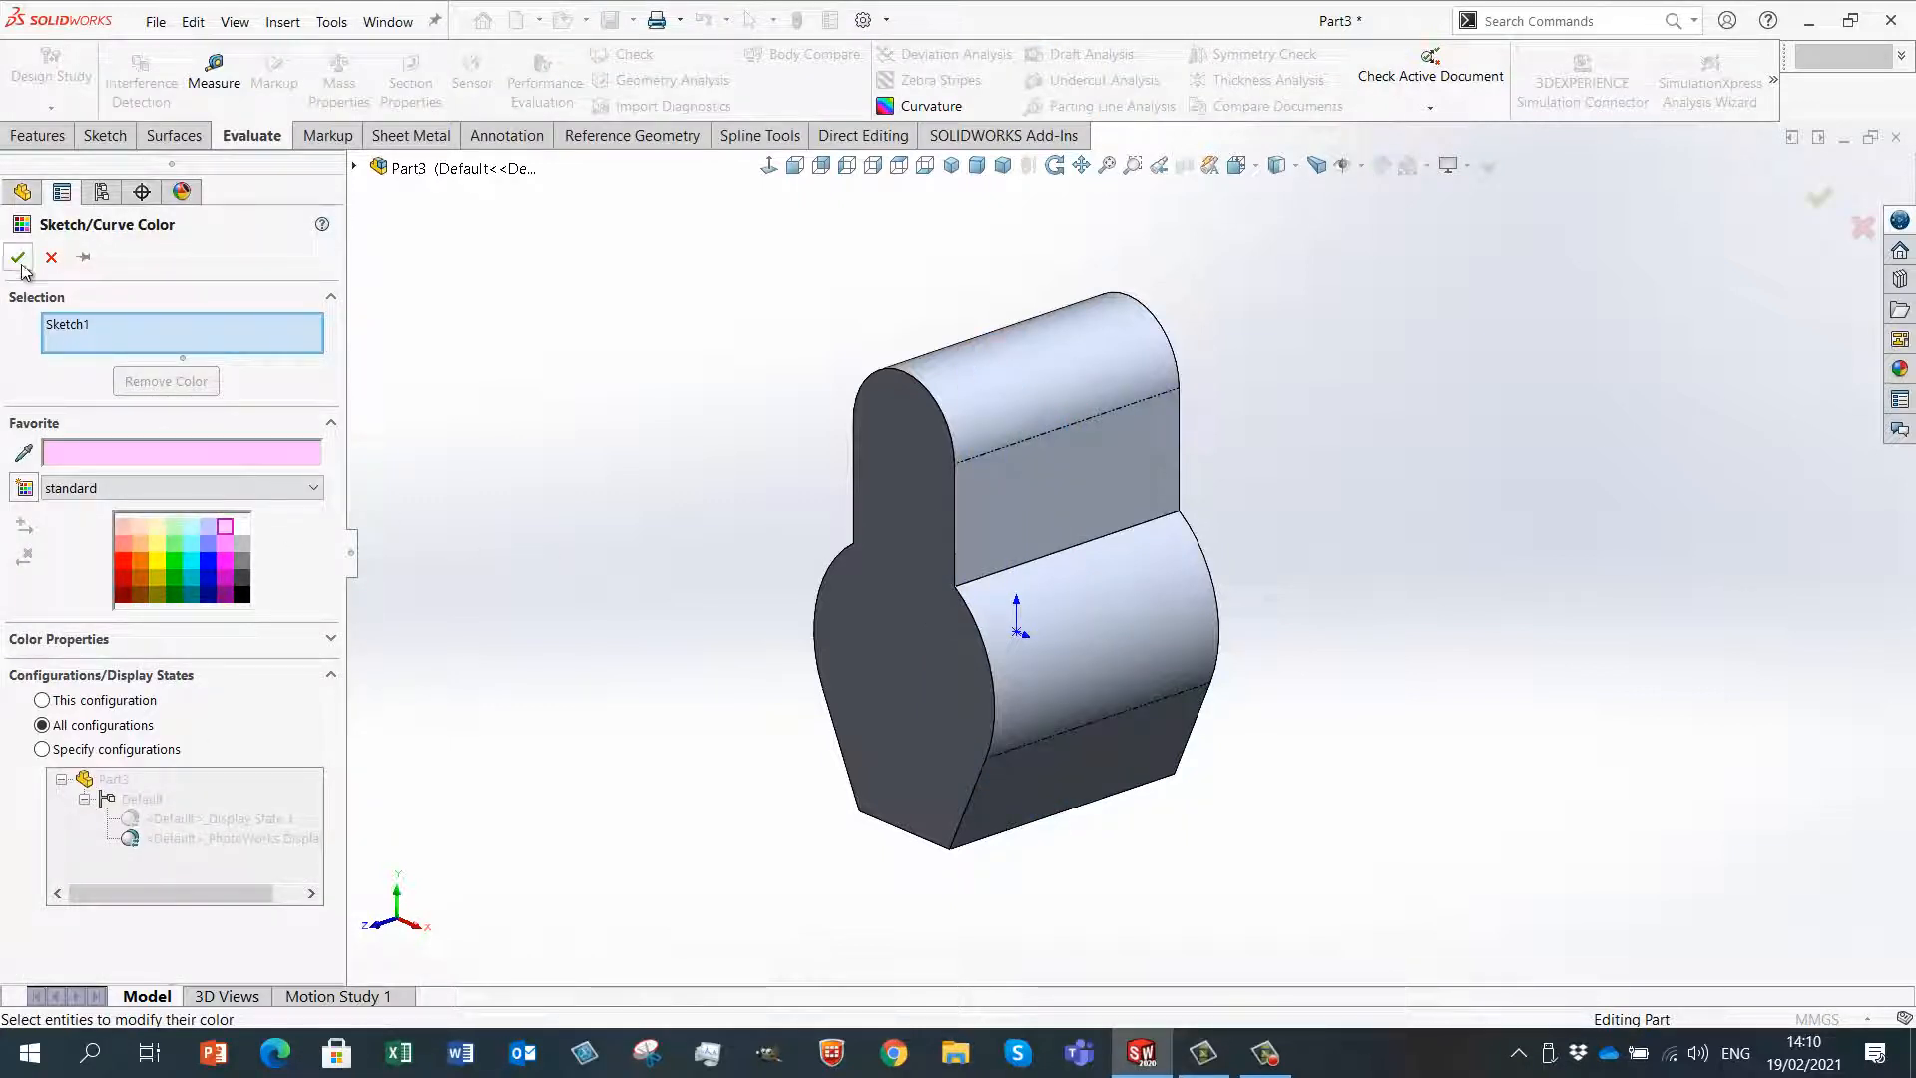
pyautogui.click(18, 256)
# - Show the extrusion's sketch on the solid body to view its new colour, and hide it again
pyautogui.rightClick(95, 559)
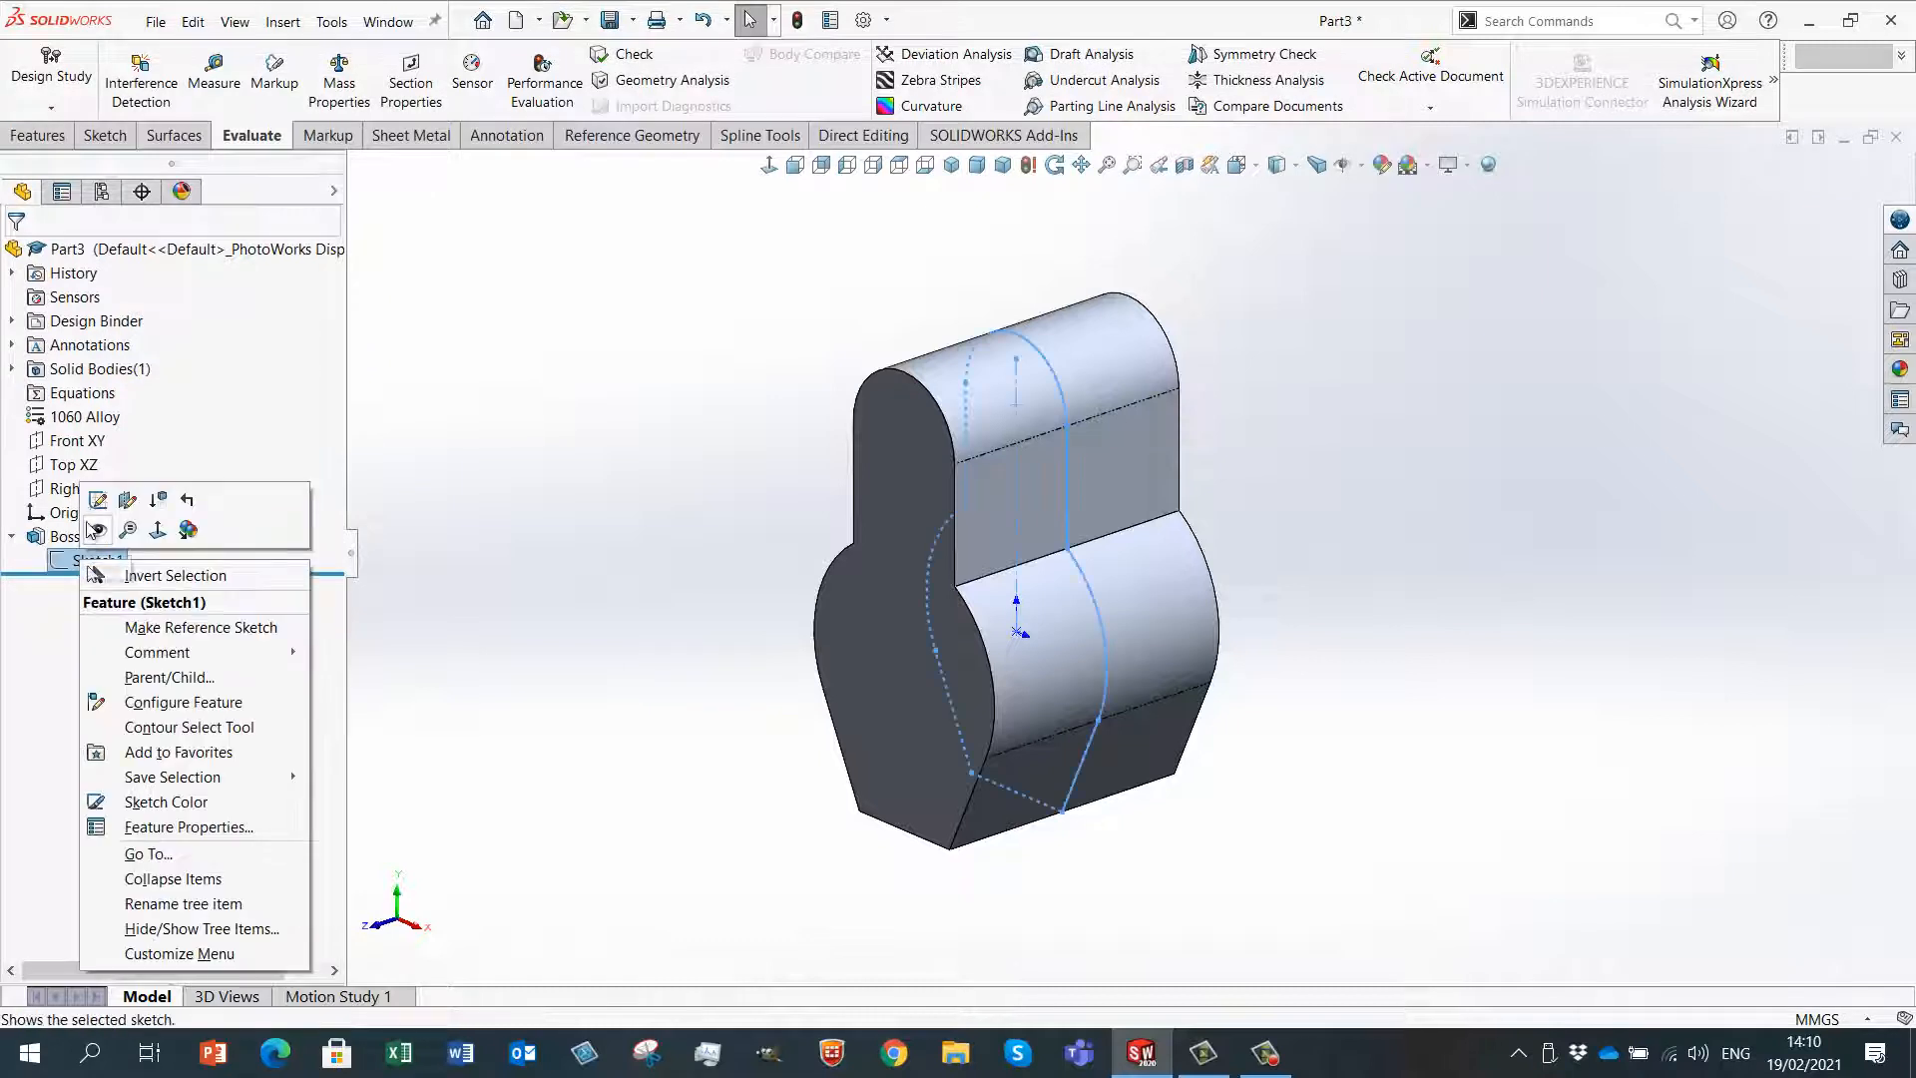
pyautogui.click(99, 531)
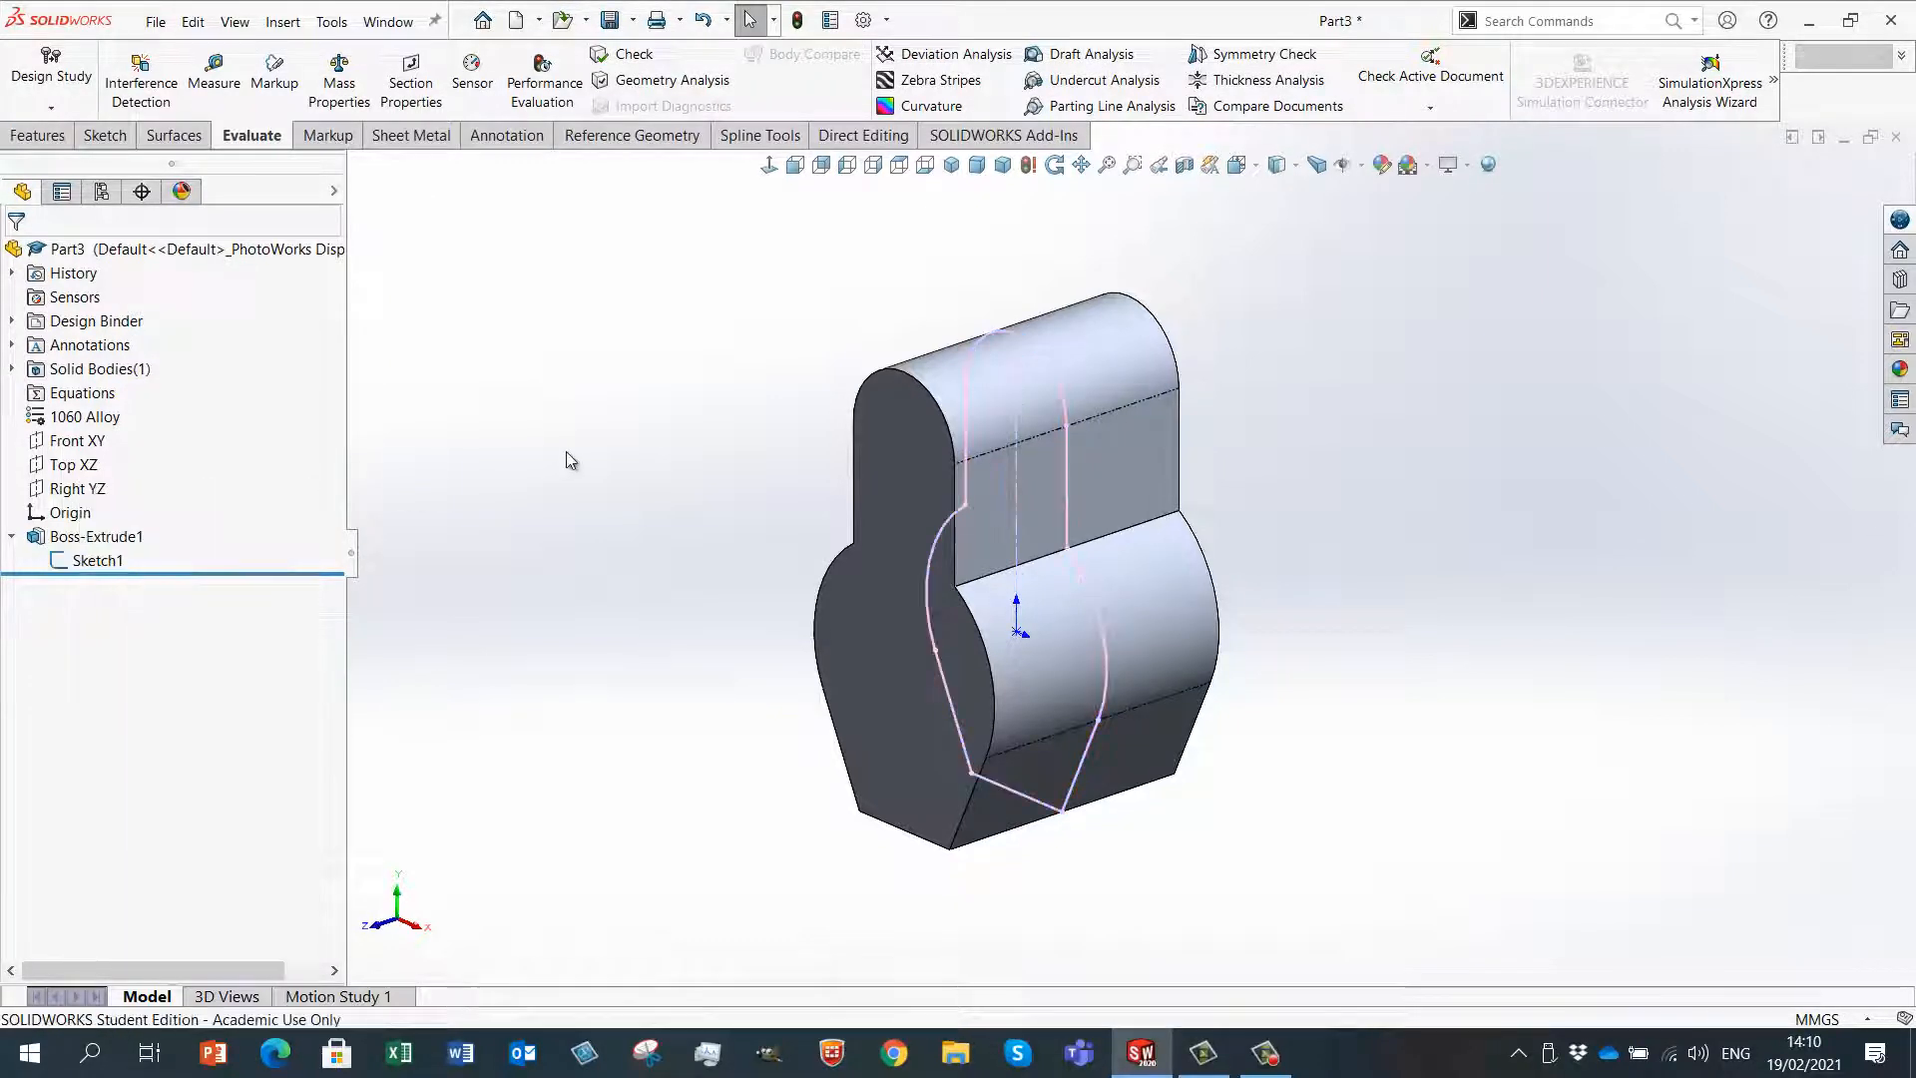
pyautogui.moveTo(402, 552)
pyautogui.mouseDown(button='middle')
pyautogui.moveTo(599, 518)
pyautogui.moveTo(571, 528)
pyautogui.mouseUp(button='middle')
pyautogui.rightClick(99, 567)
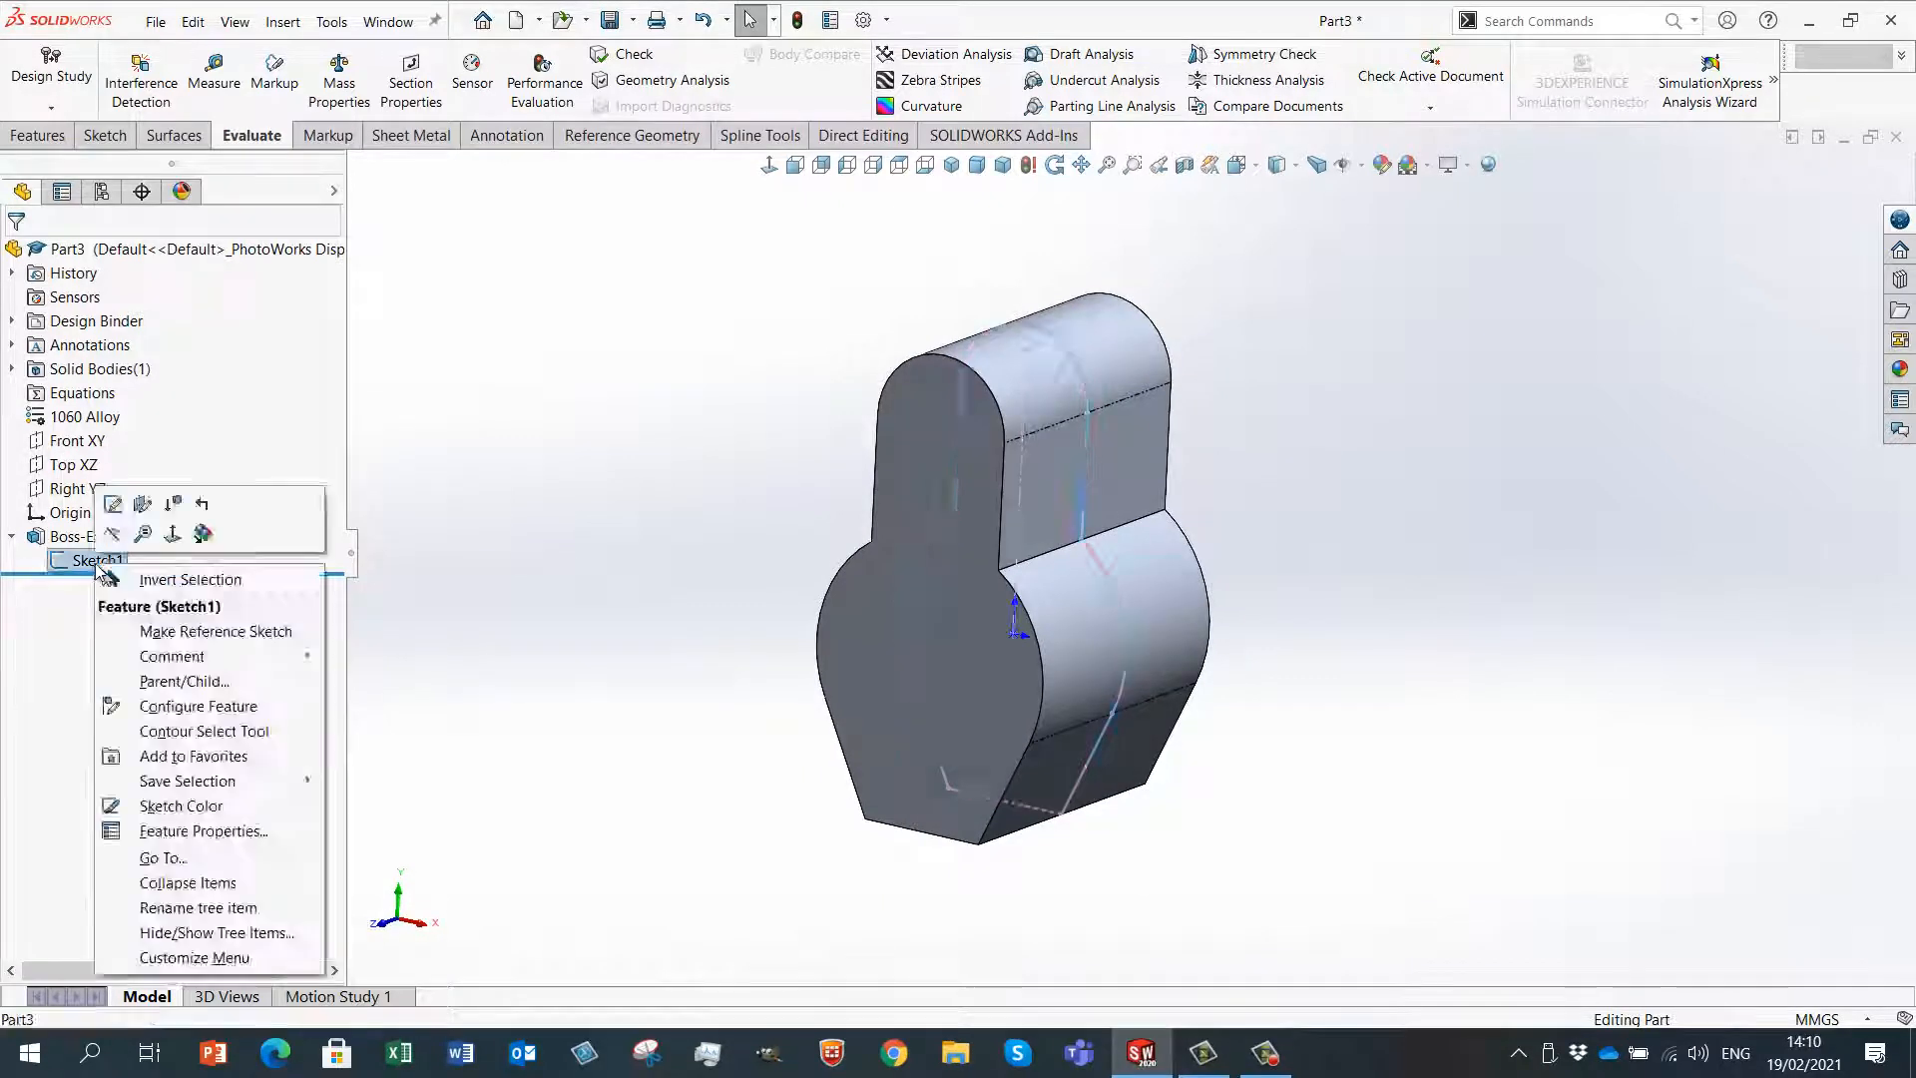
pyautogui.click(98, 529)
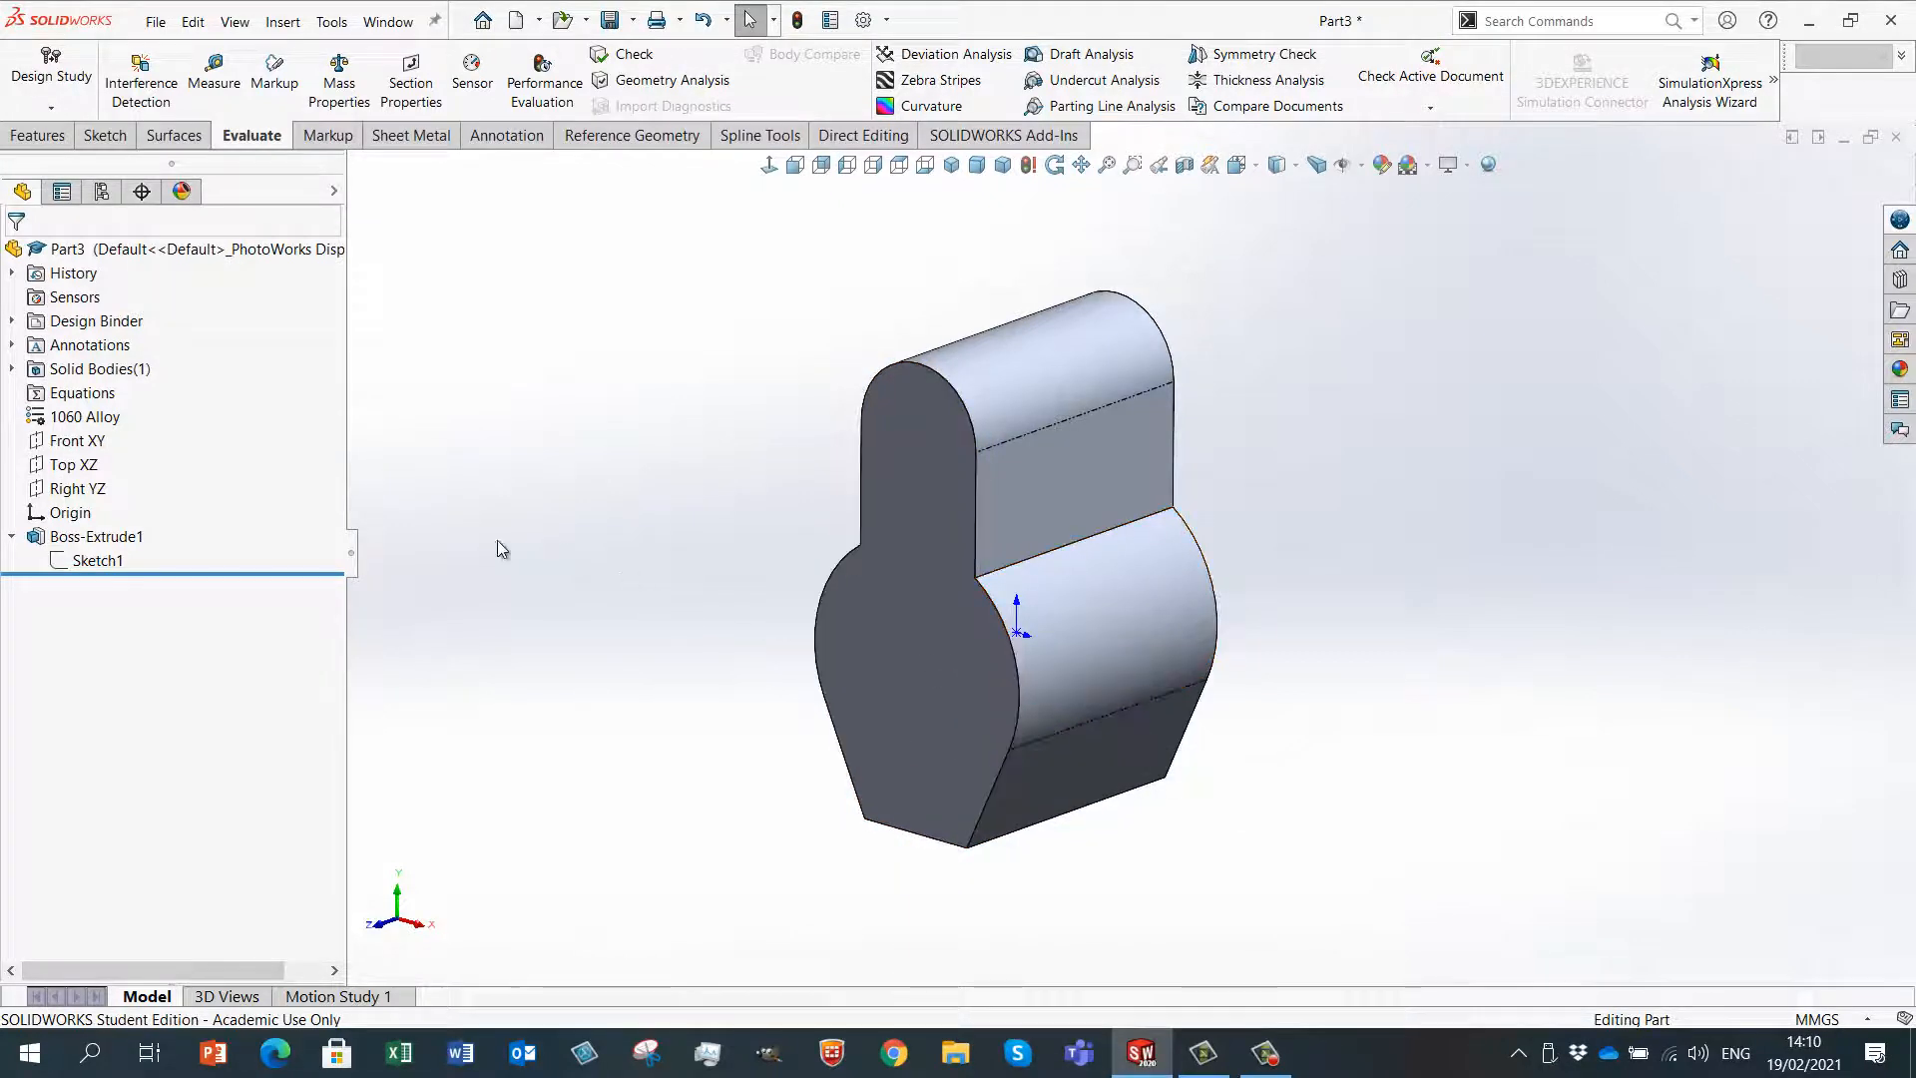
pyautogui.click(63, 466)
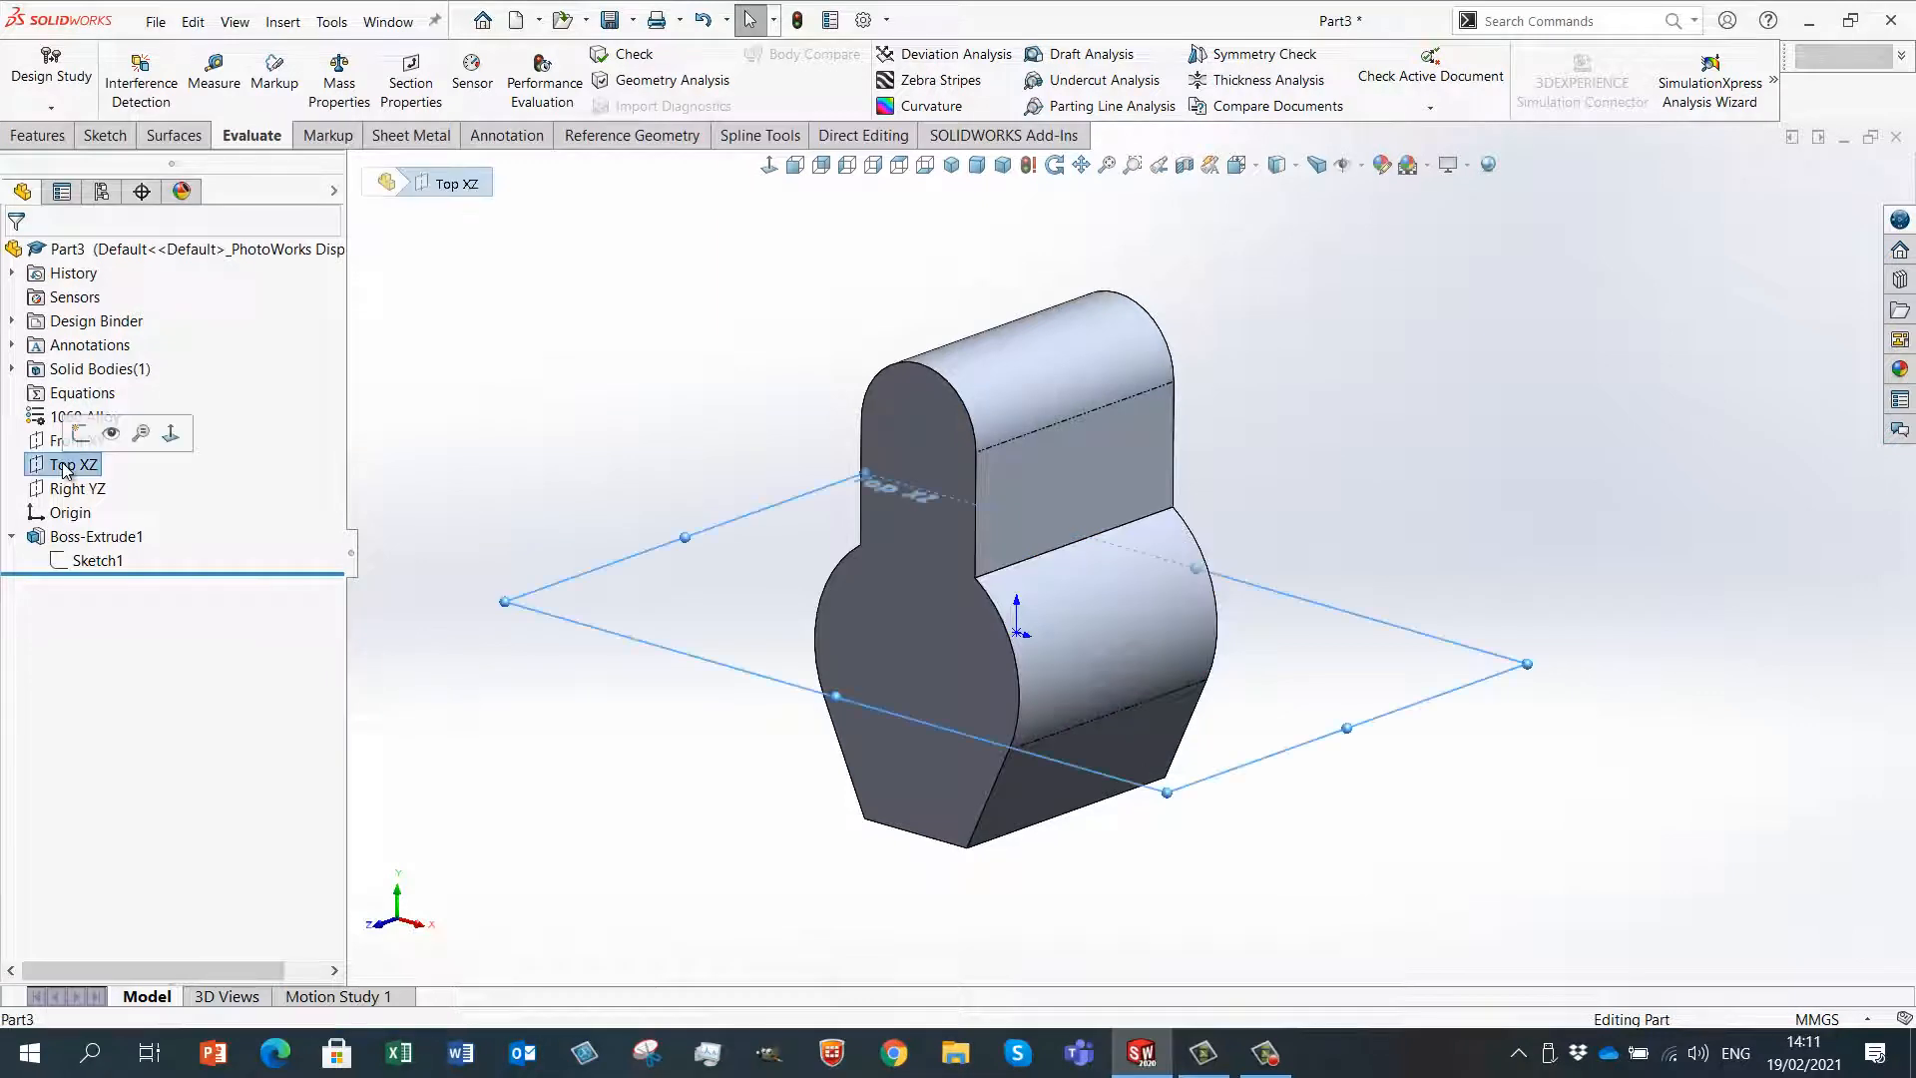
pyautogui.click(80, 432)
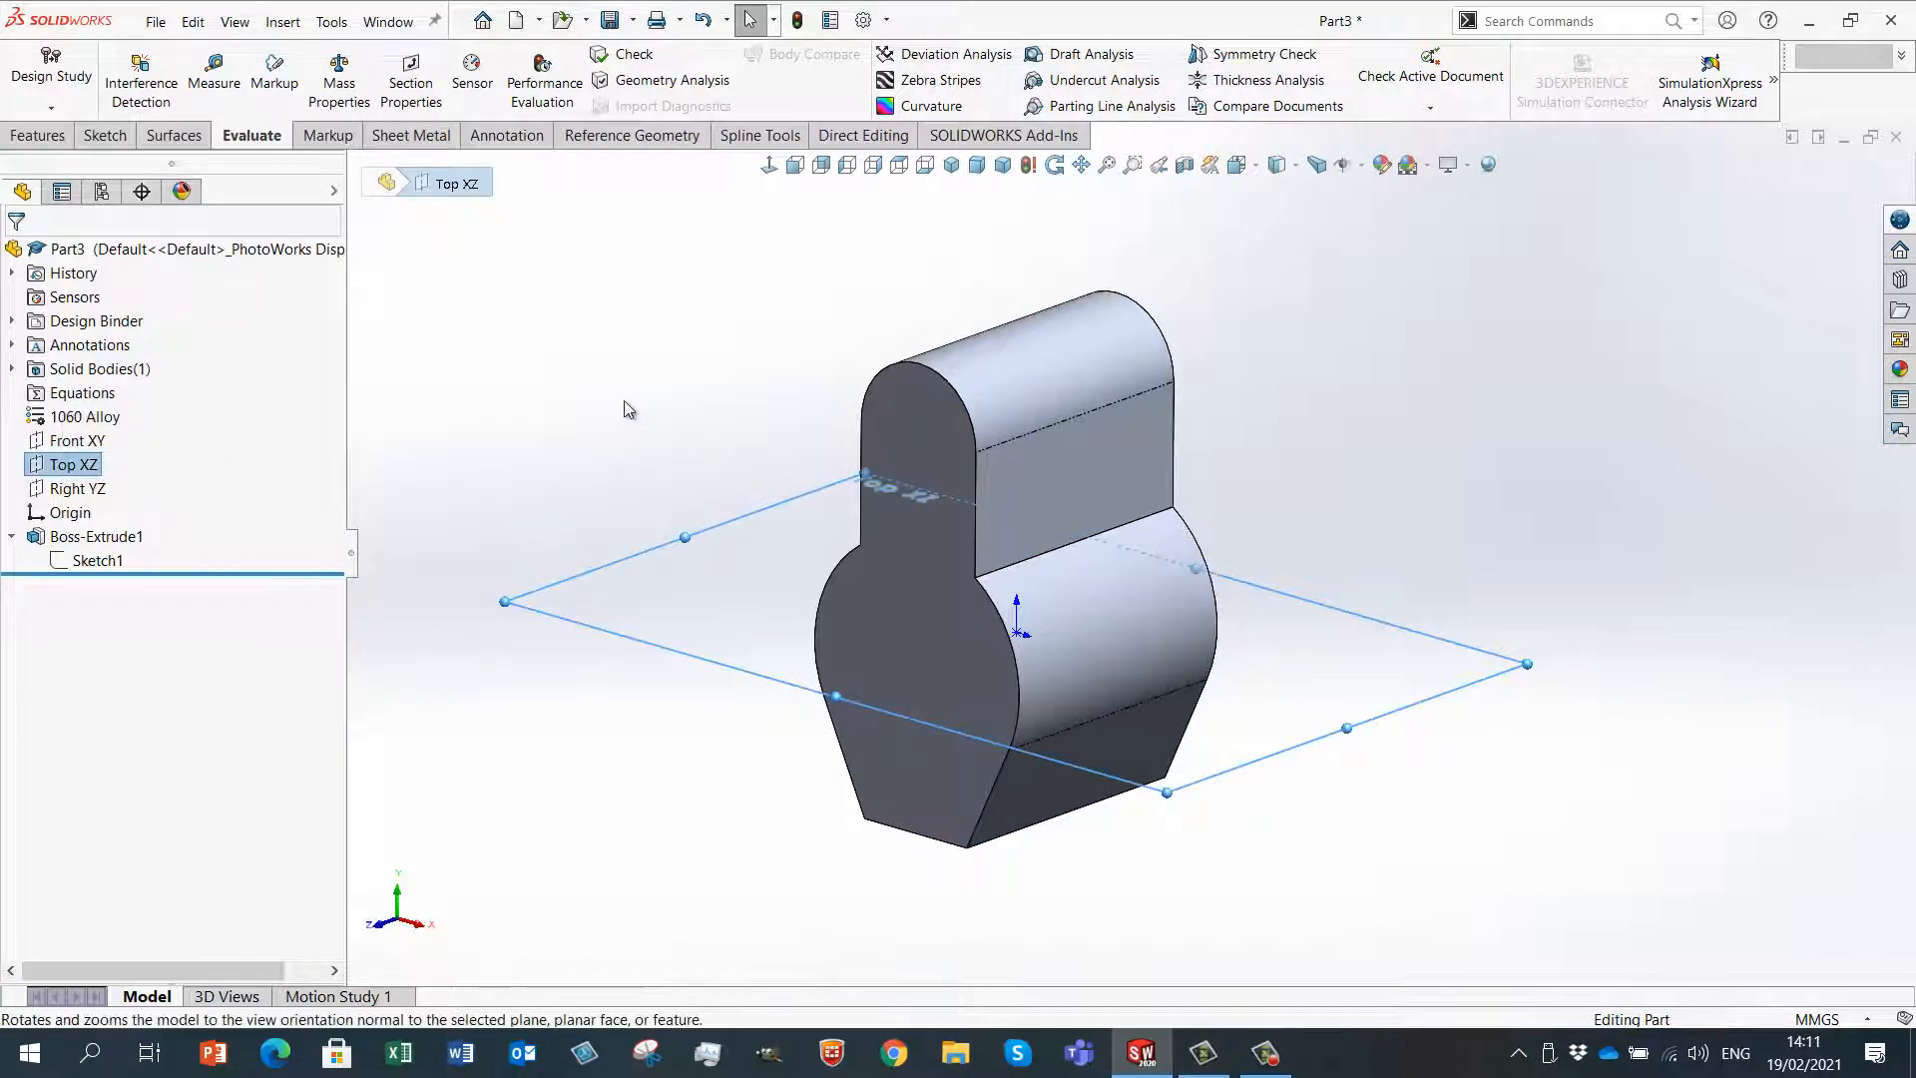
pyautogui.moveTo(775, 290); pyautogui.dragTo(662, 398, button='middle')
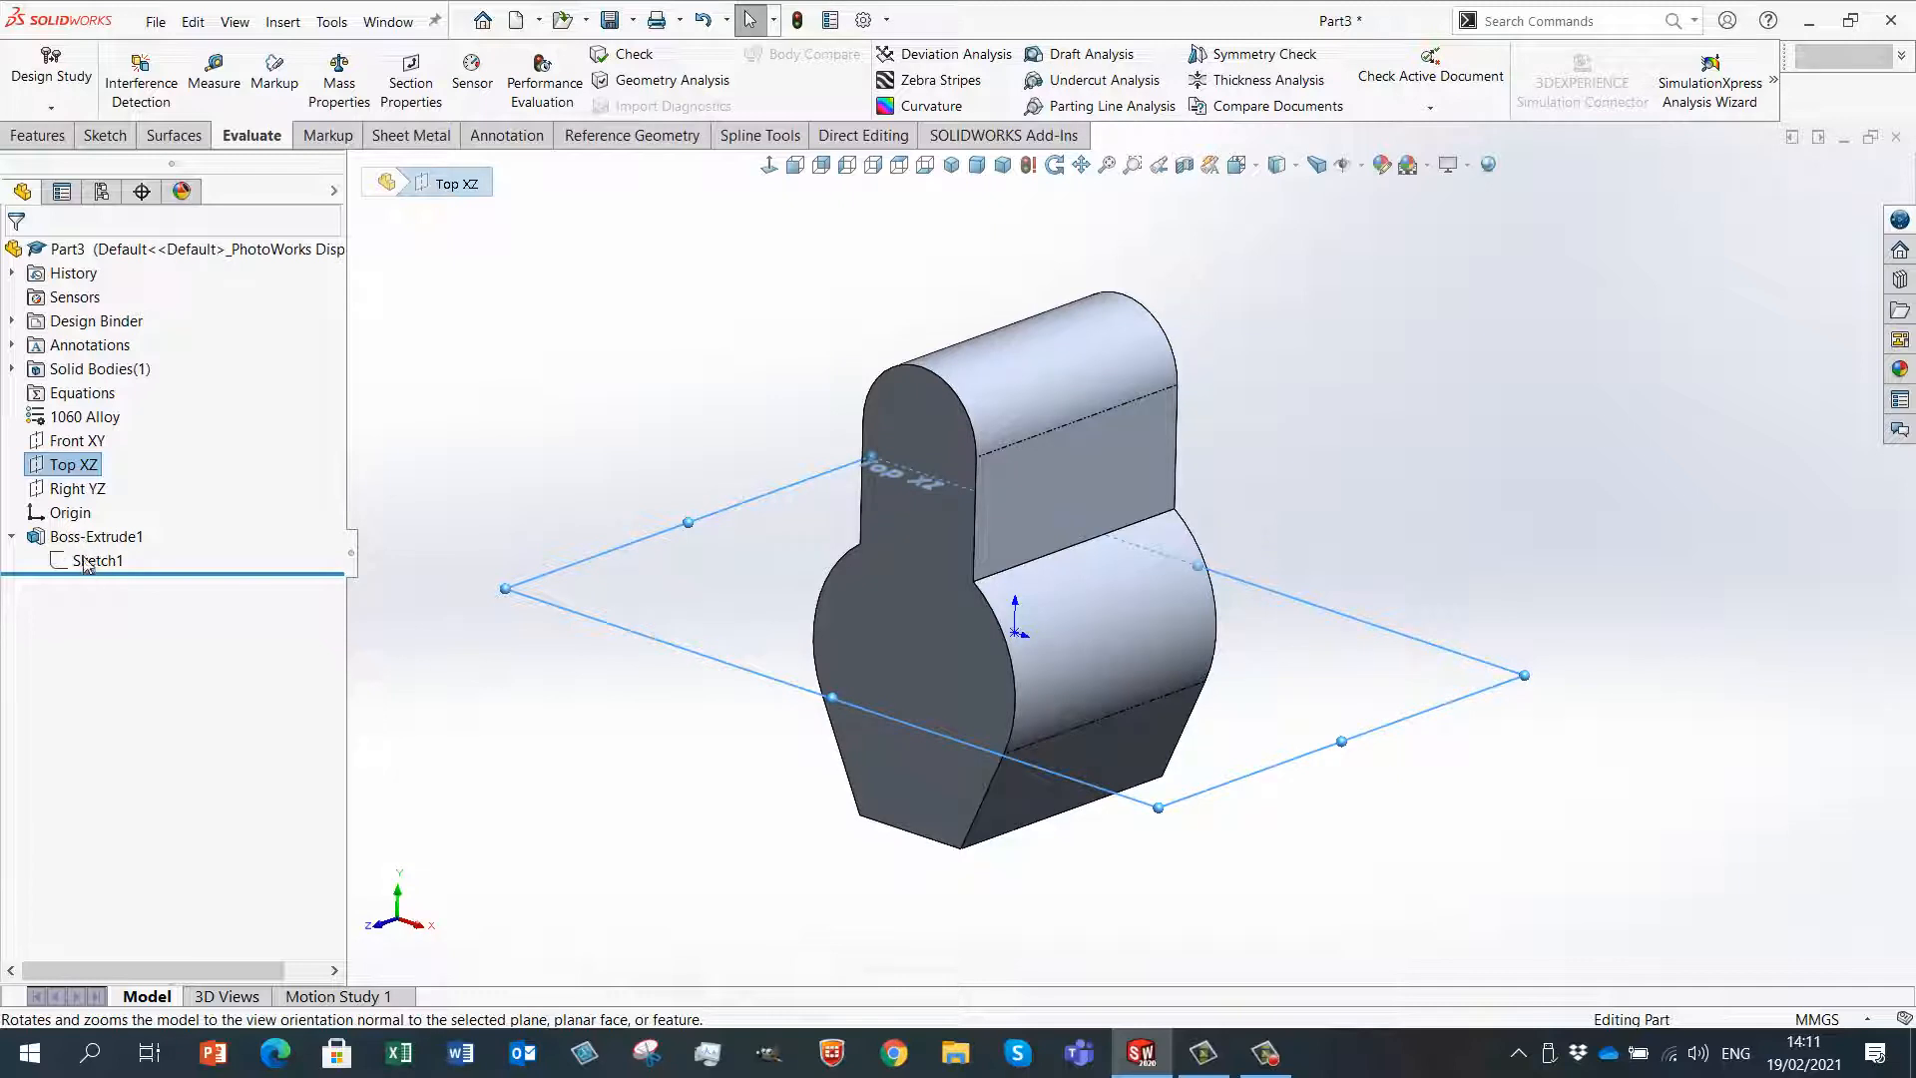
pyautogui.click(70, 515)
pyautogui.moveTo(479, 406); pyautogui.dragTo(419, 413, button='middle')
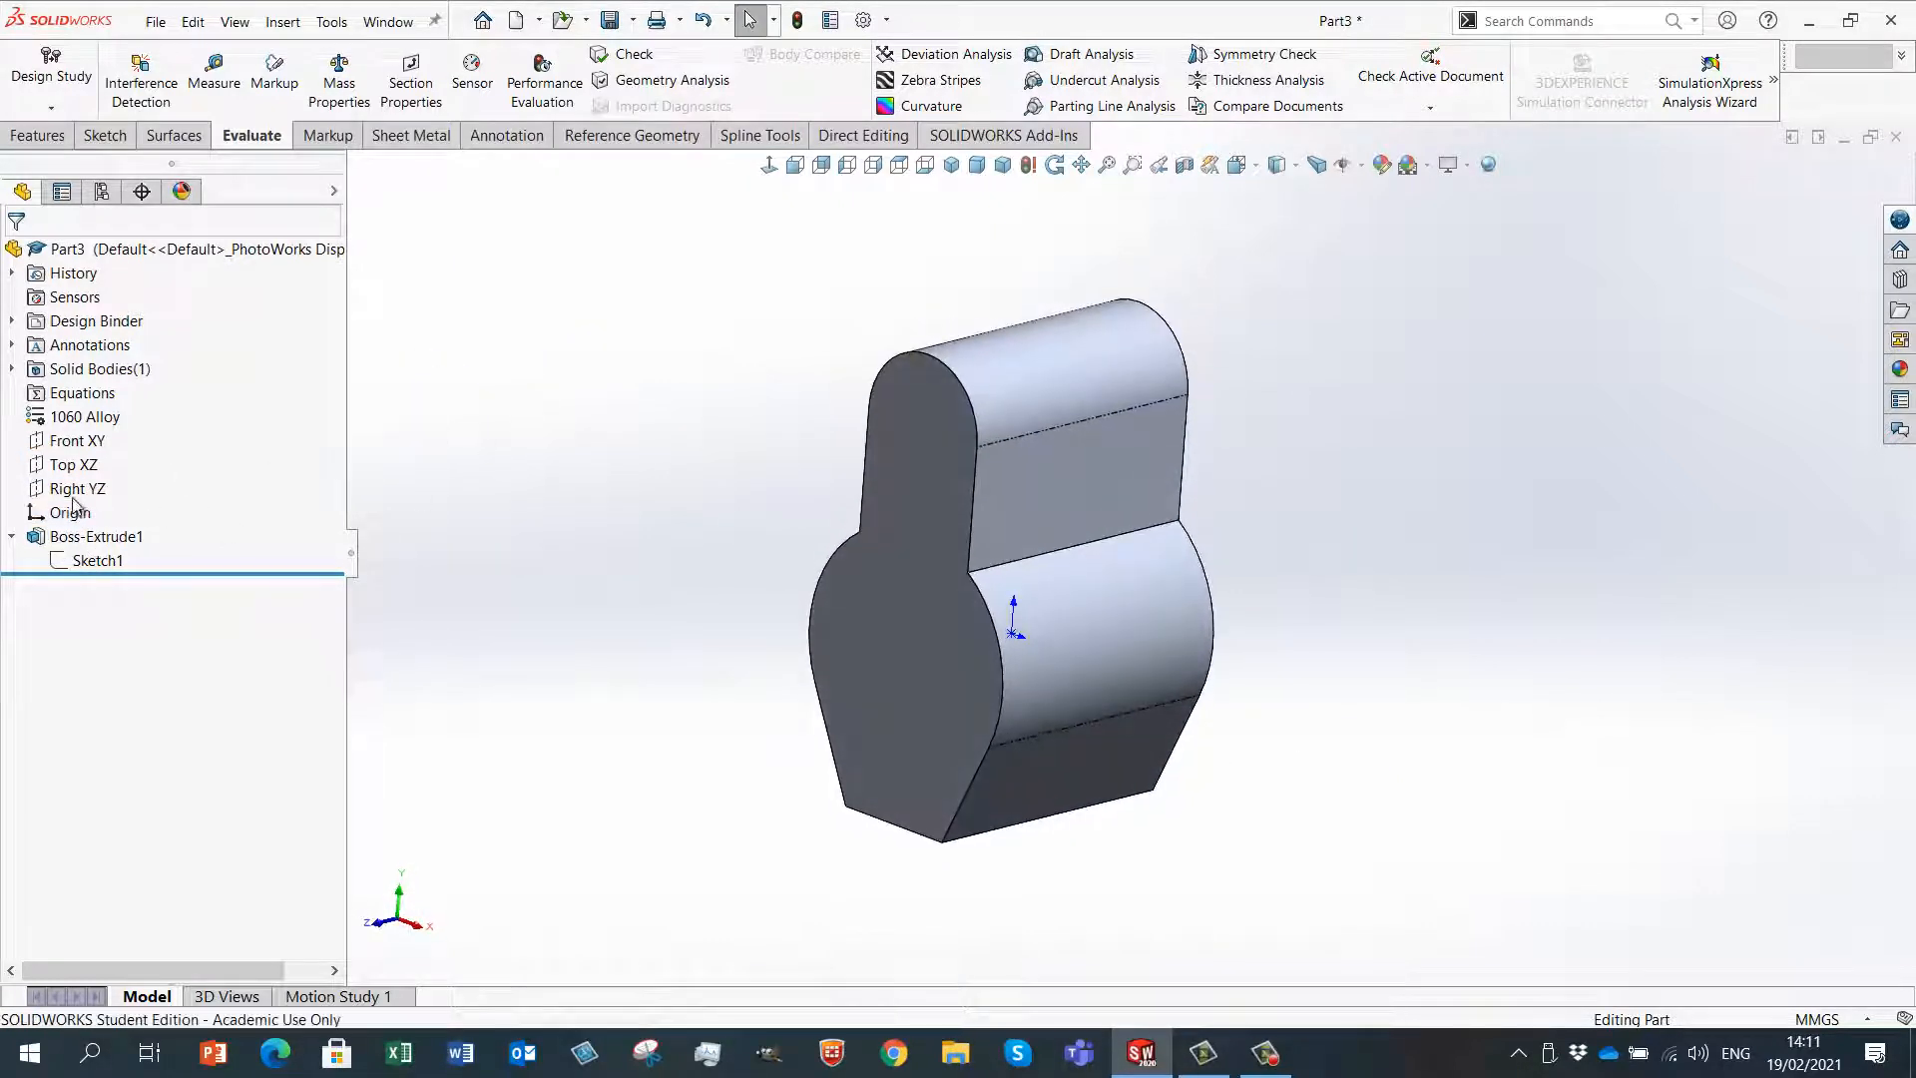
# - Start a sketch on the Top XZ plane and draw a circle of about 44.6 mm radius centred on the origin
pyautogui.click(67, 466)
pyautogui.click(90, 443)
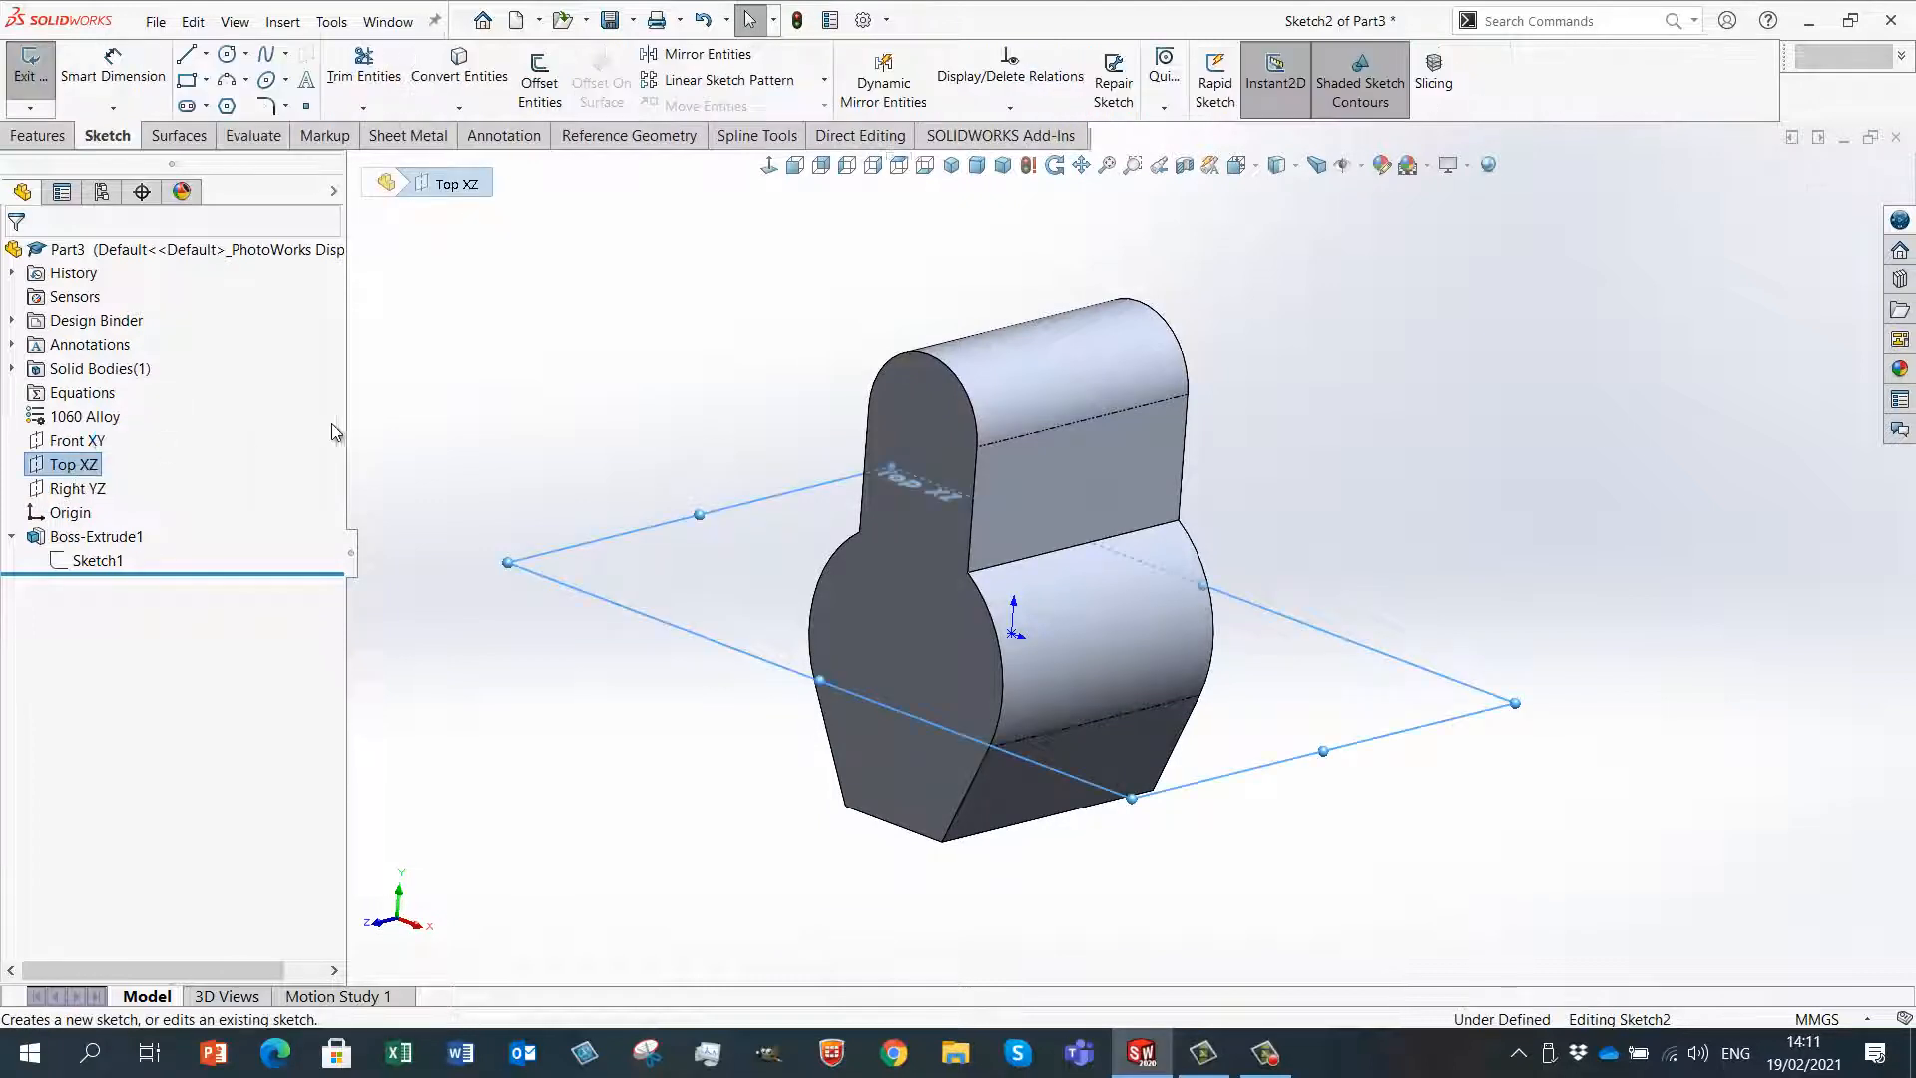
pyautogui.press('f')
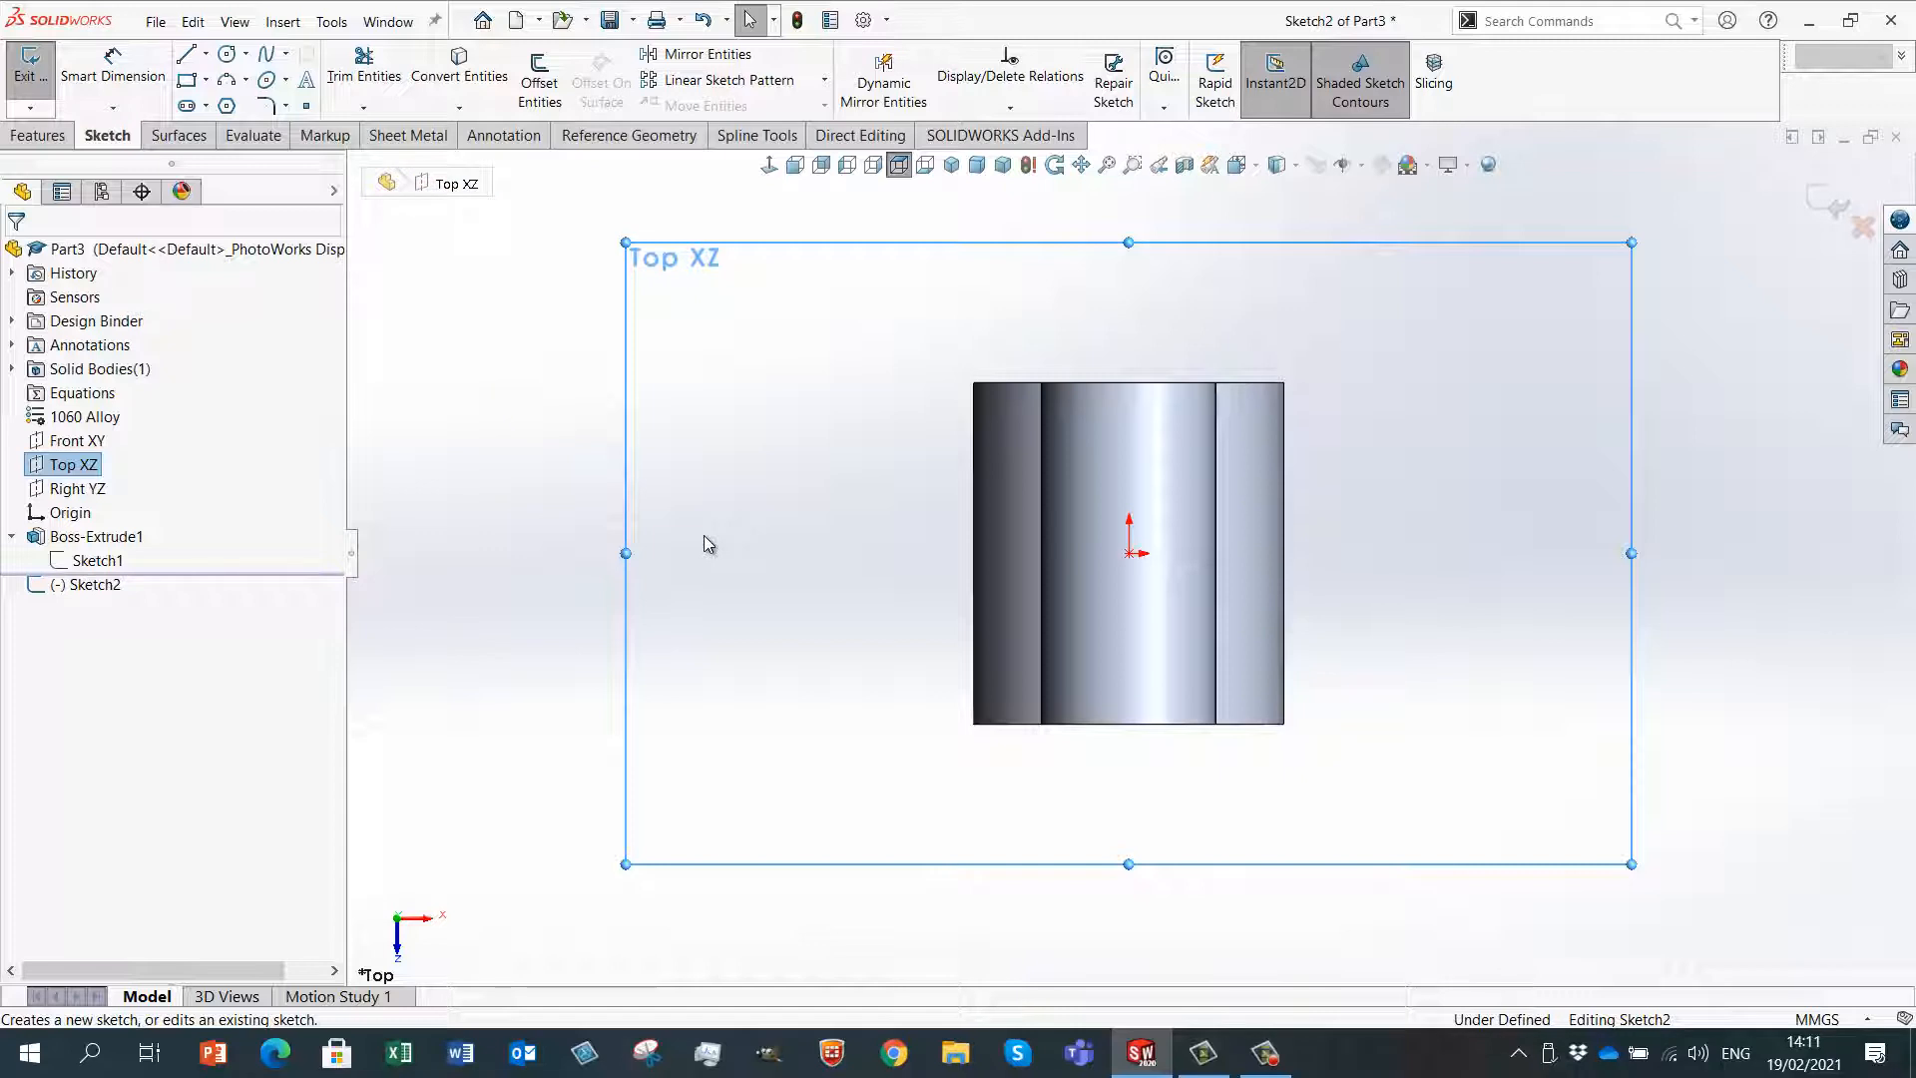
pyautogui.moveTo(728, 534); pyautogui.dragTo(820, 539, button='right')
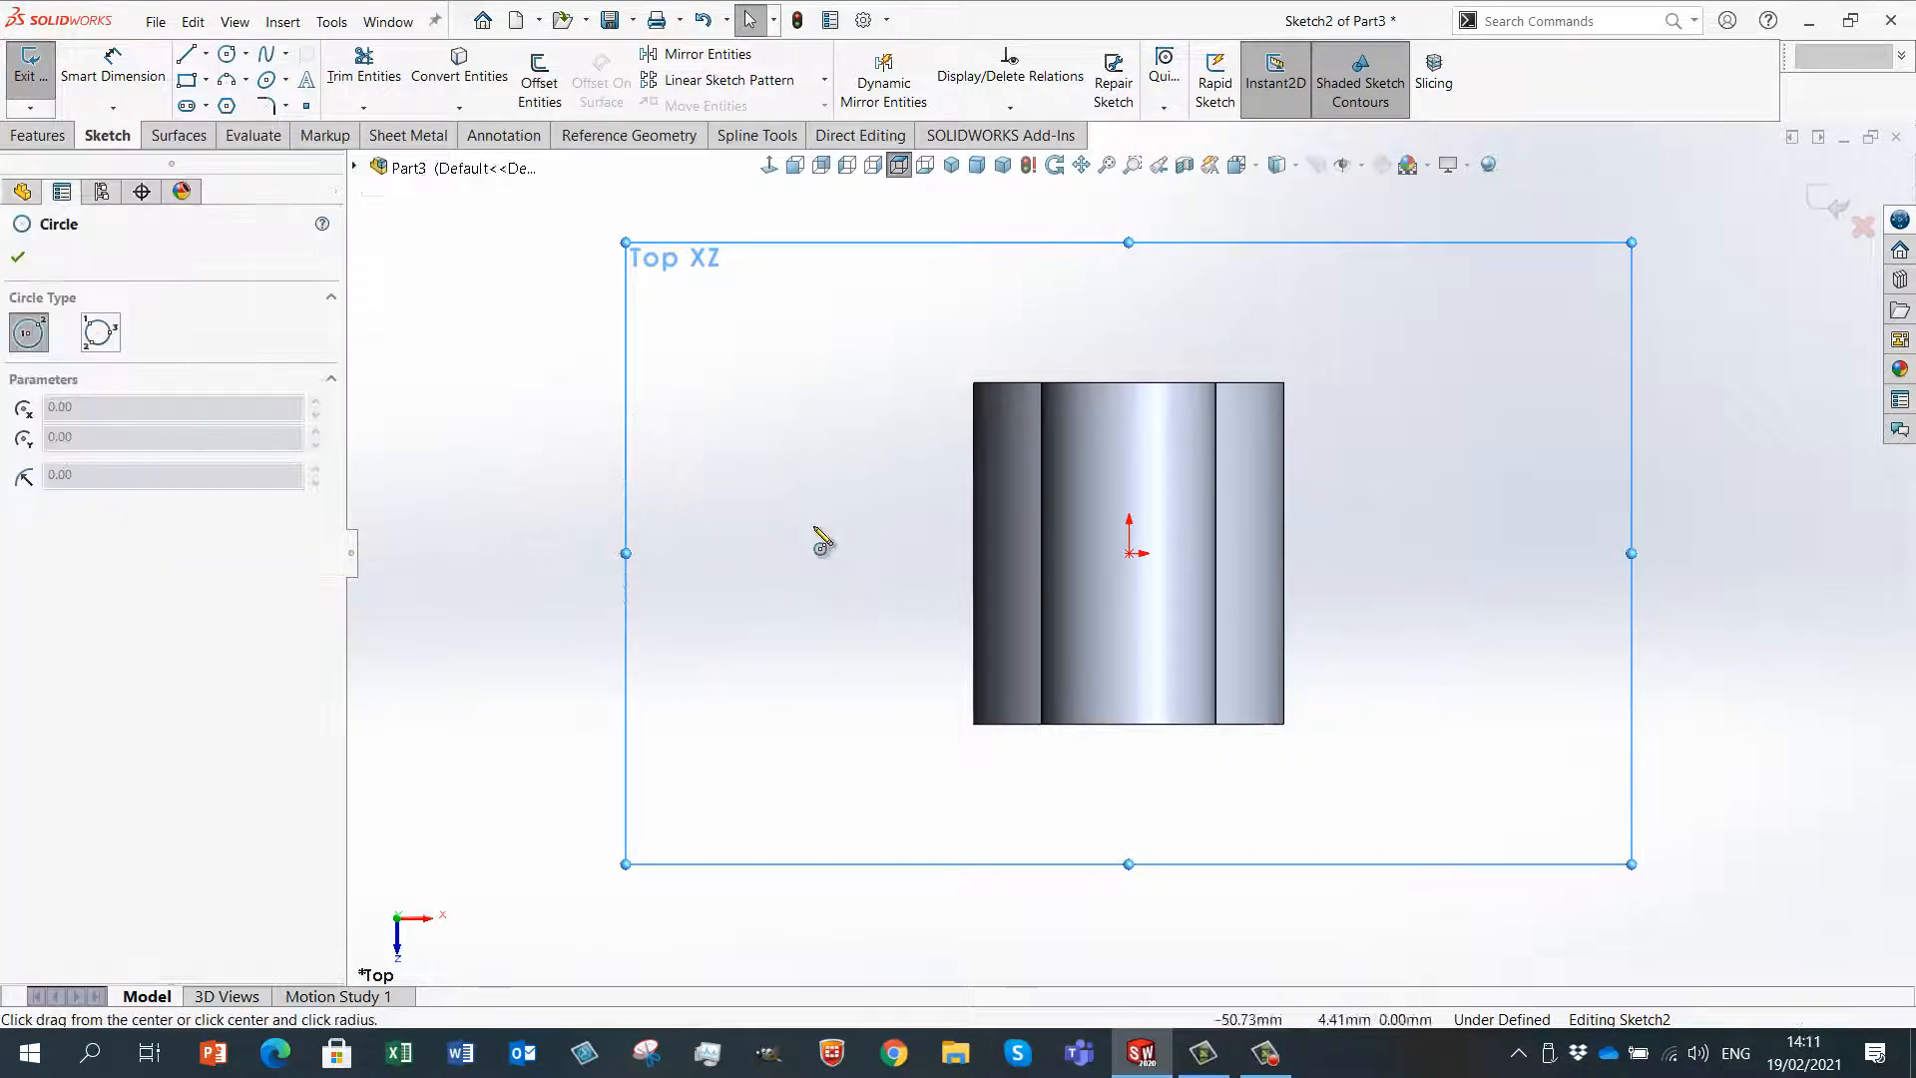
pyautogui.click(1129, 553)
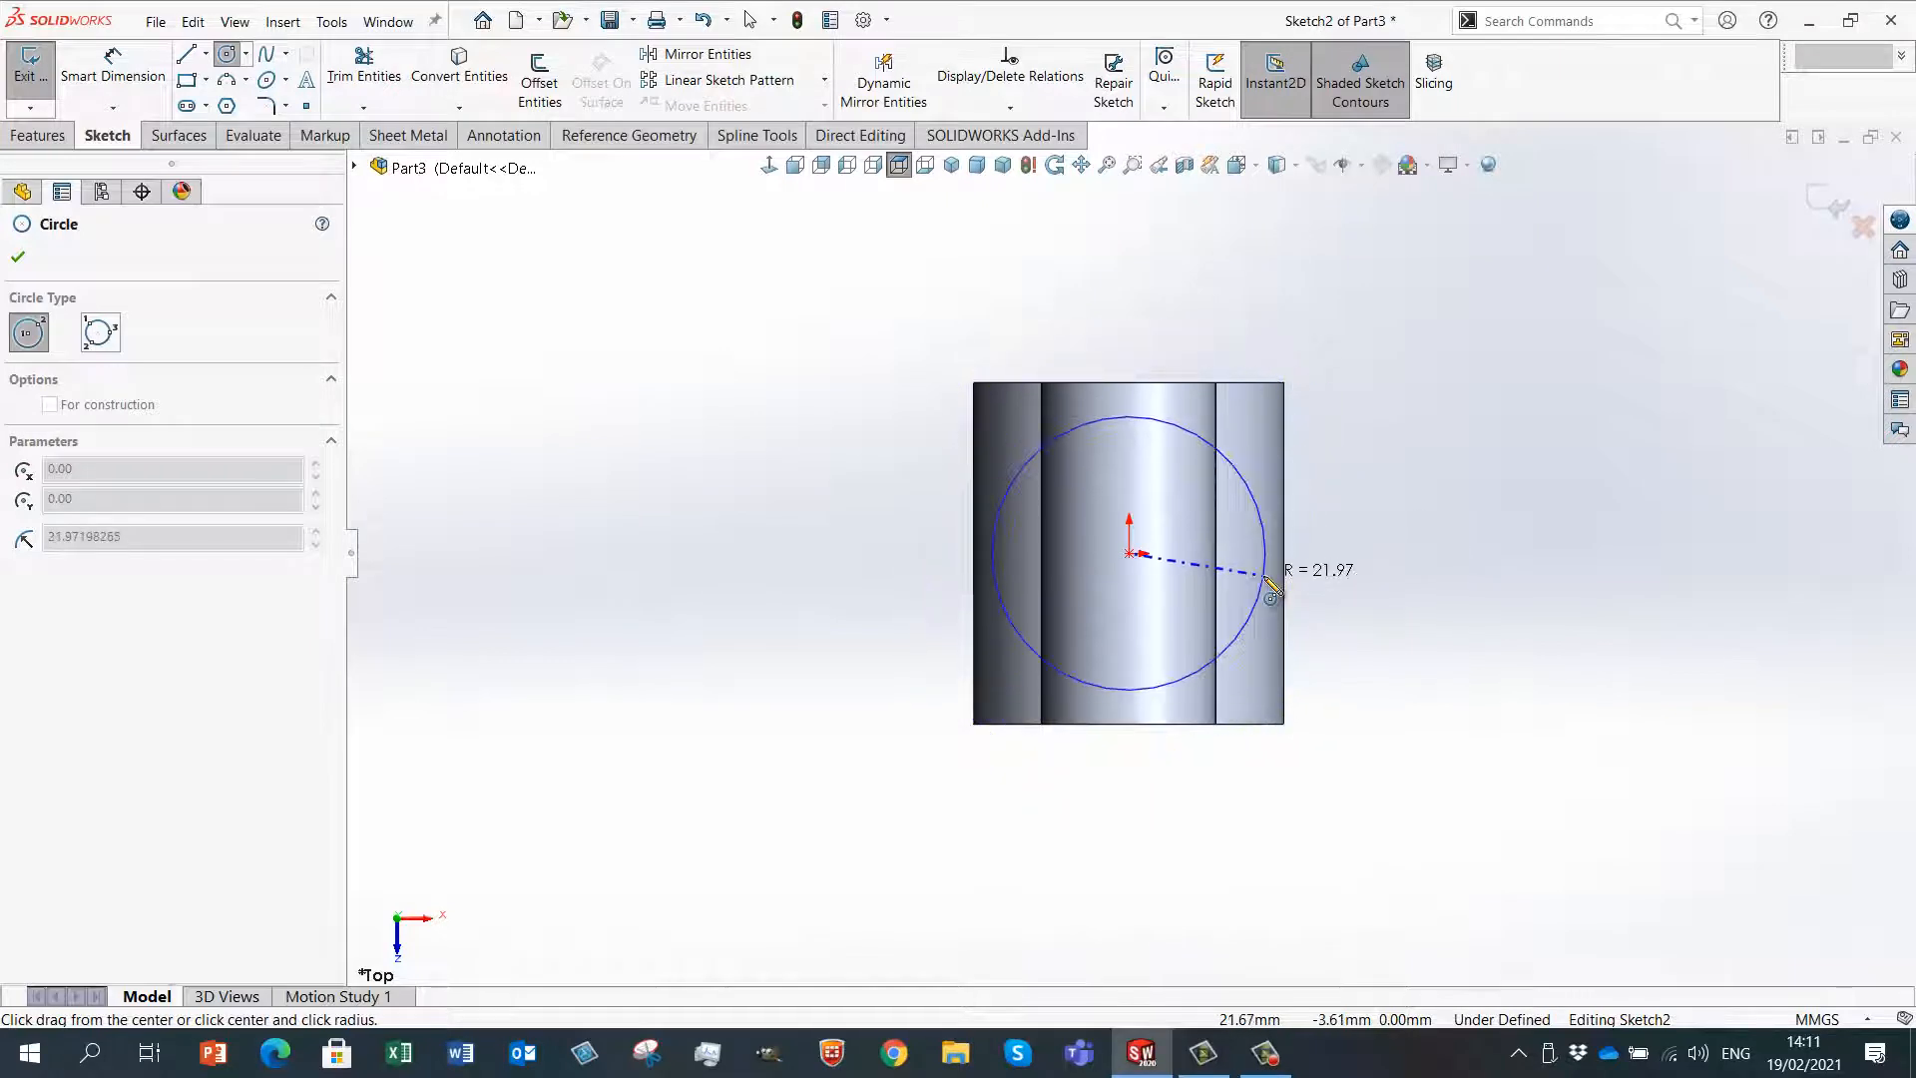
pyautogui.click(1411, 558)
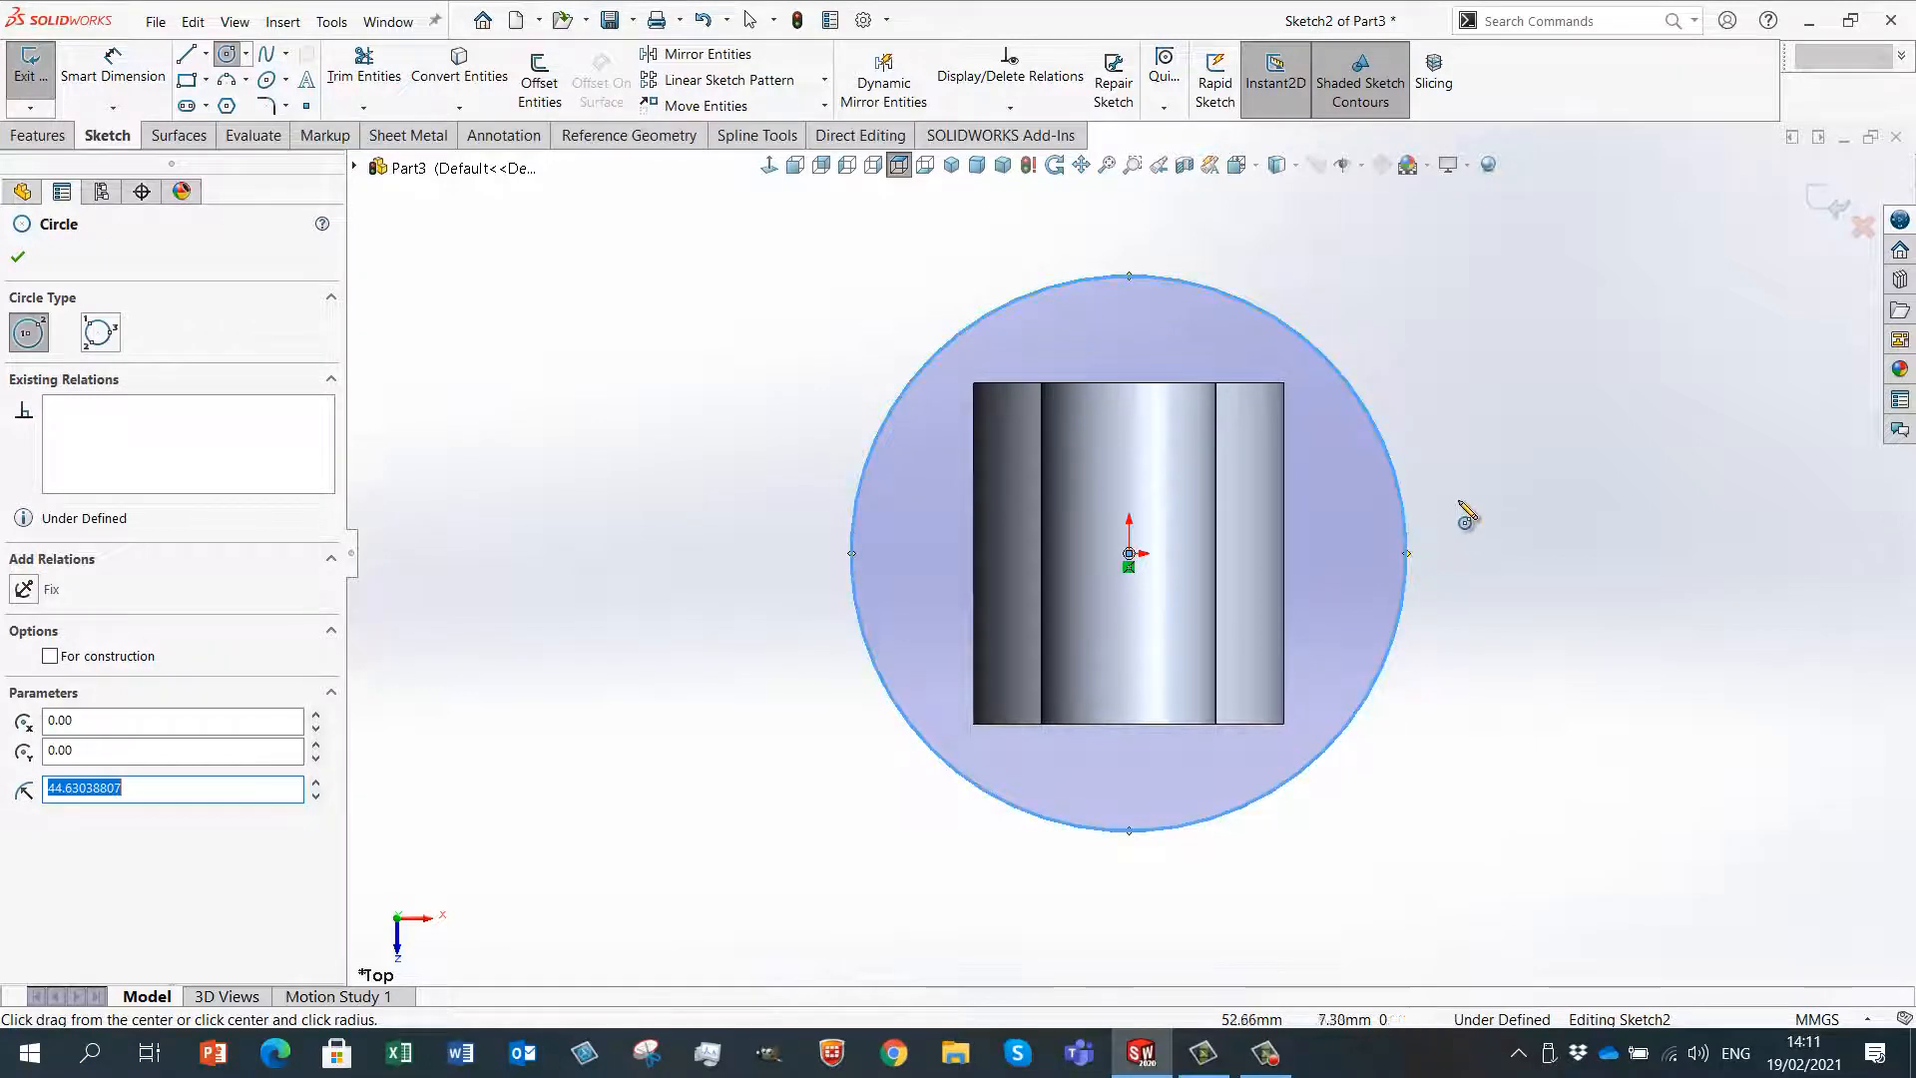
# - Dimension the circle on the Top XZ plane with a diameter of 45 mm
pyautogui.moveTo(1467, 481); pyautogui.dragTo(1475, 354, button='right')
pyautogui.click(1371, 424)
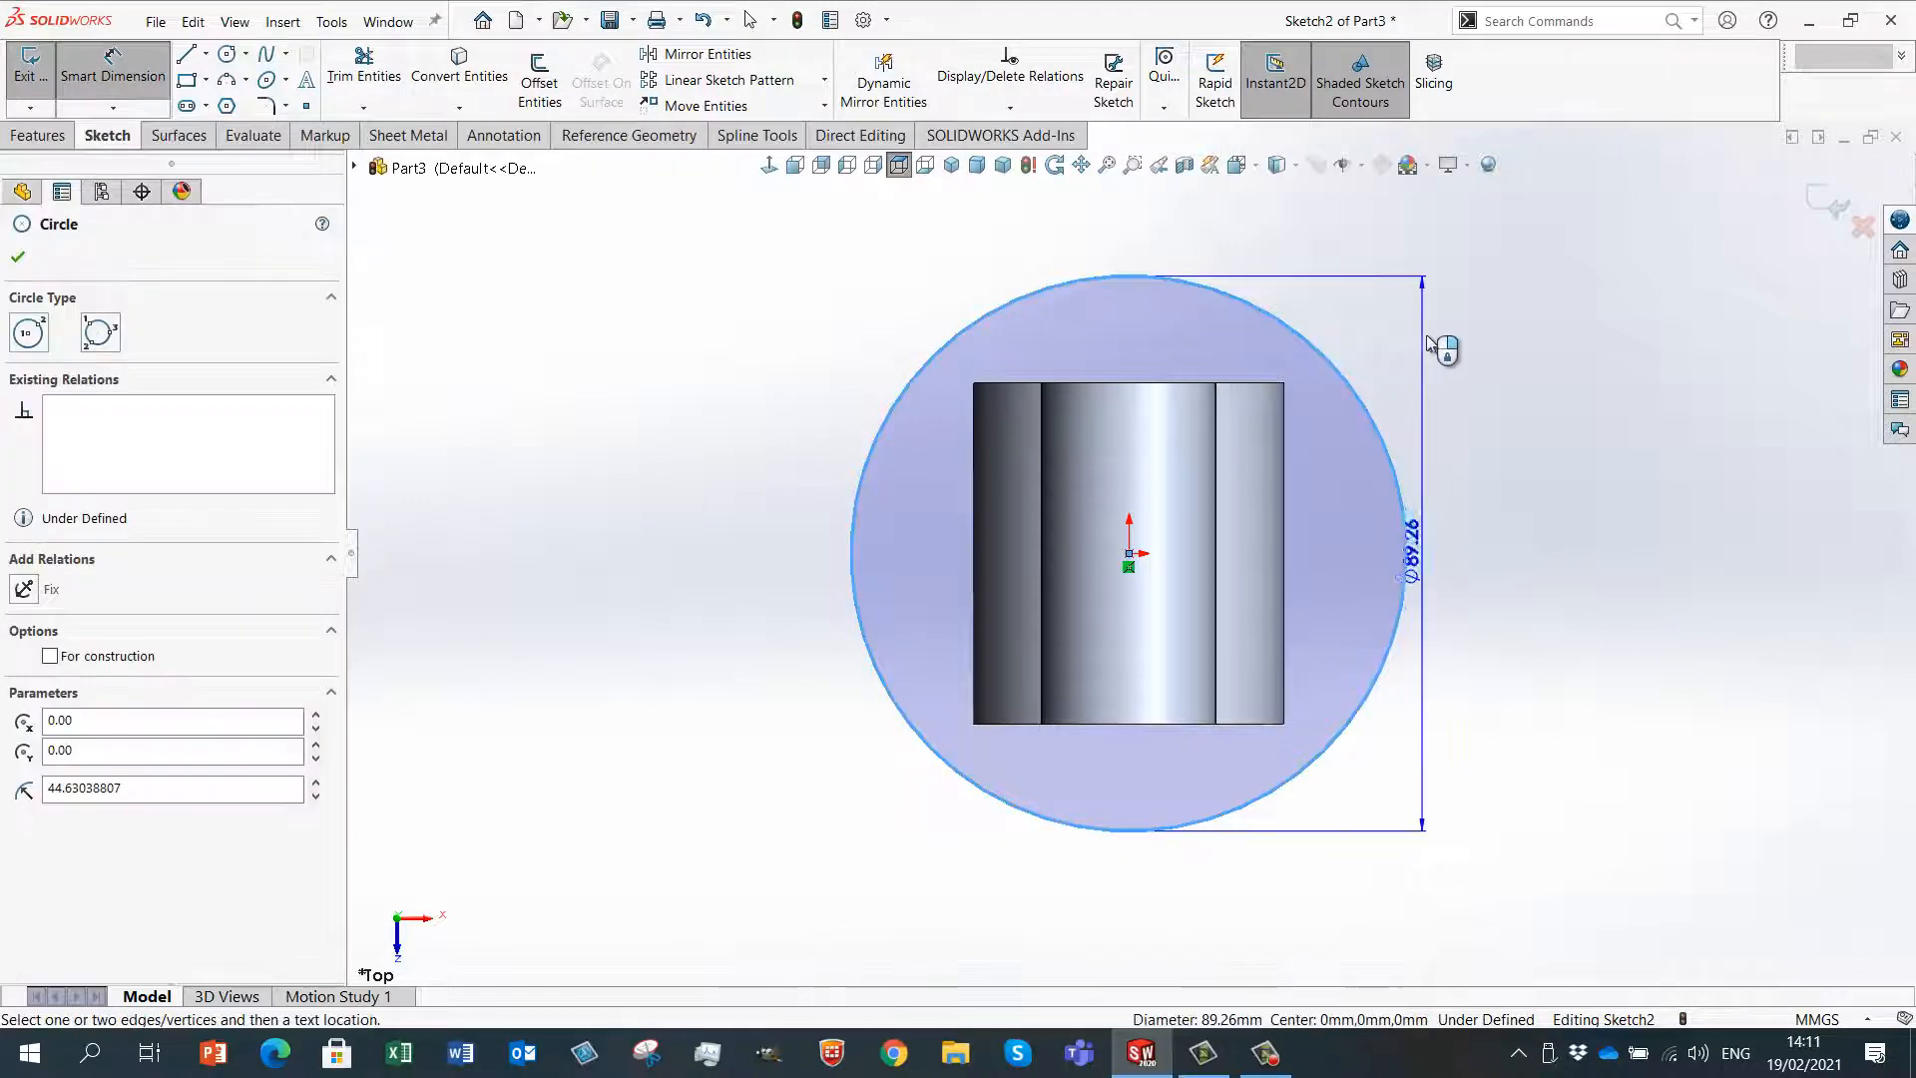
pyautogui.click(1383, 293)
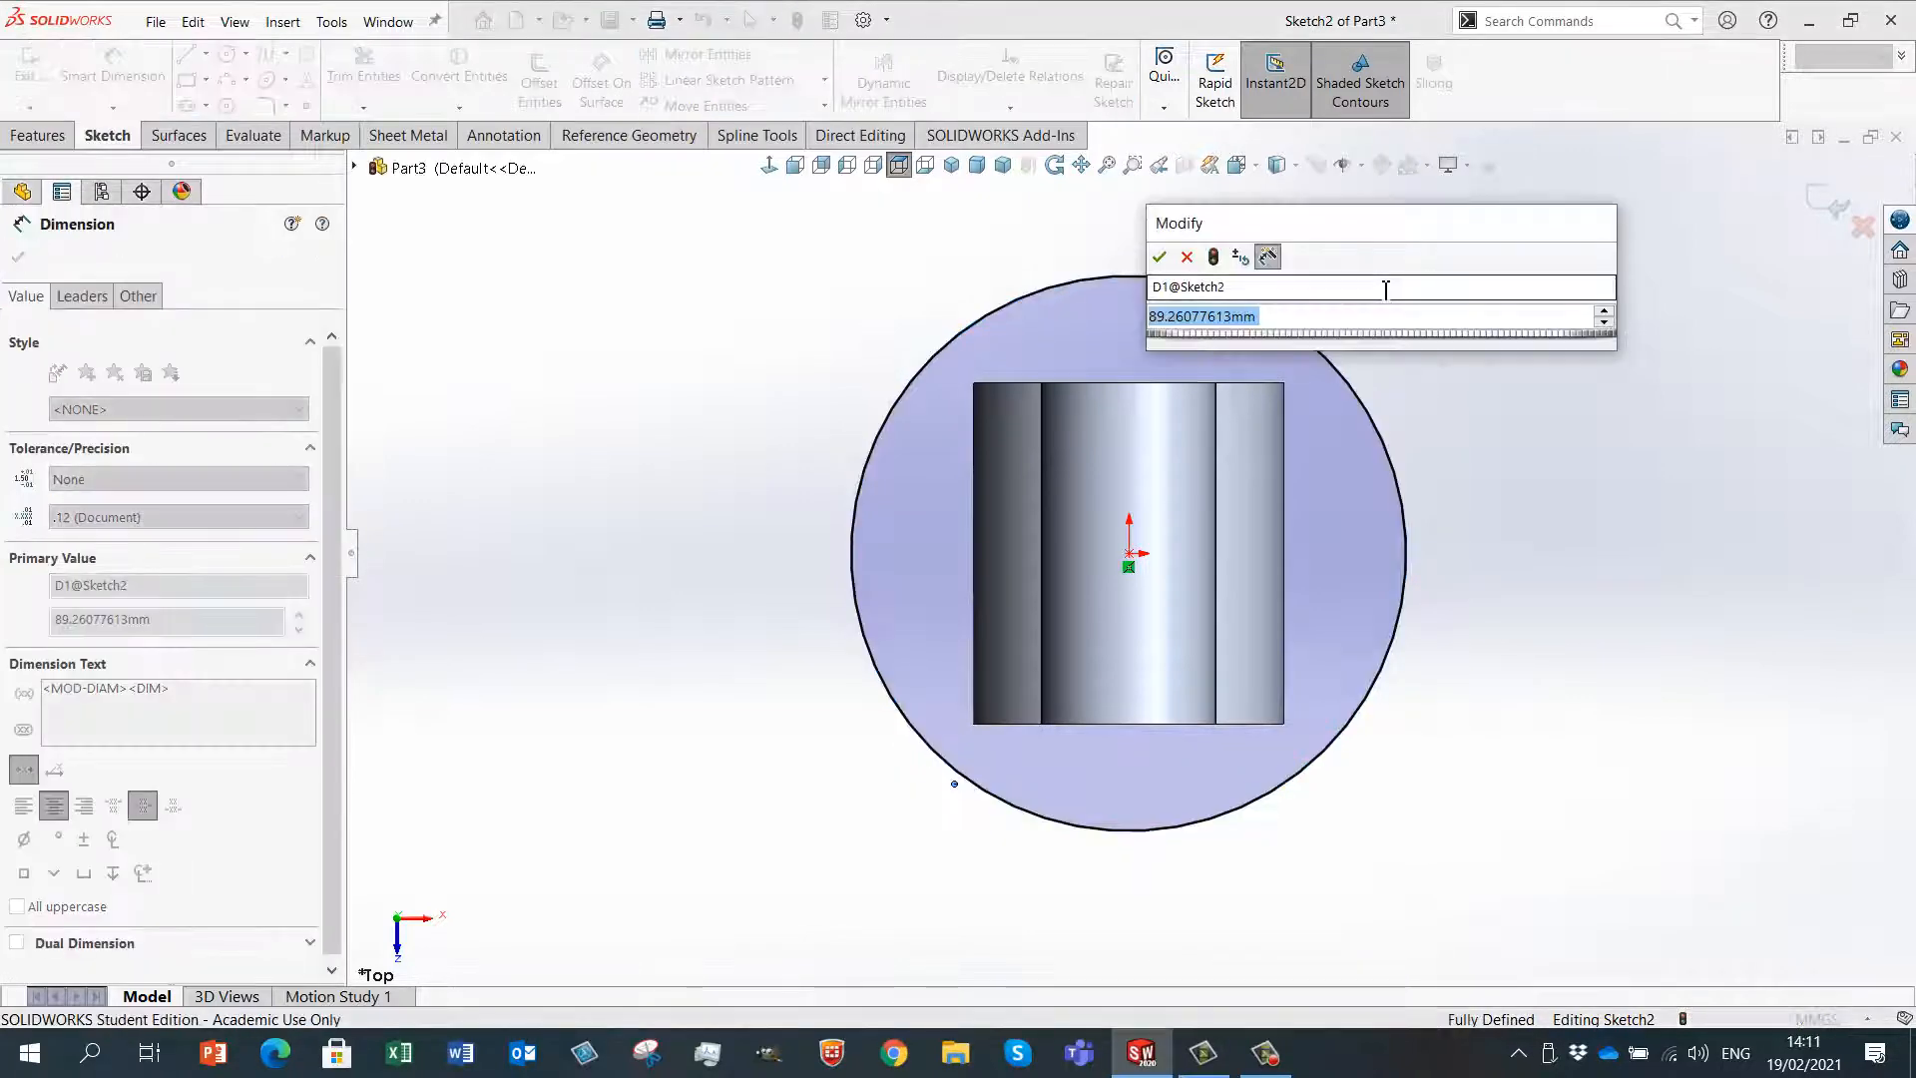
pyautogui.write('45')
pyautogui.press('Return')
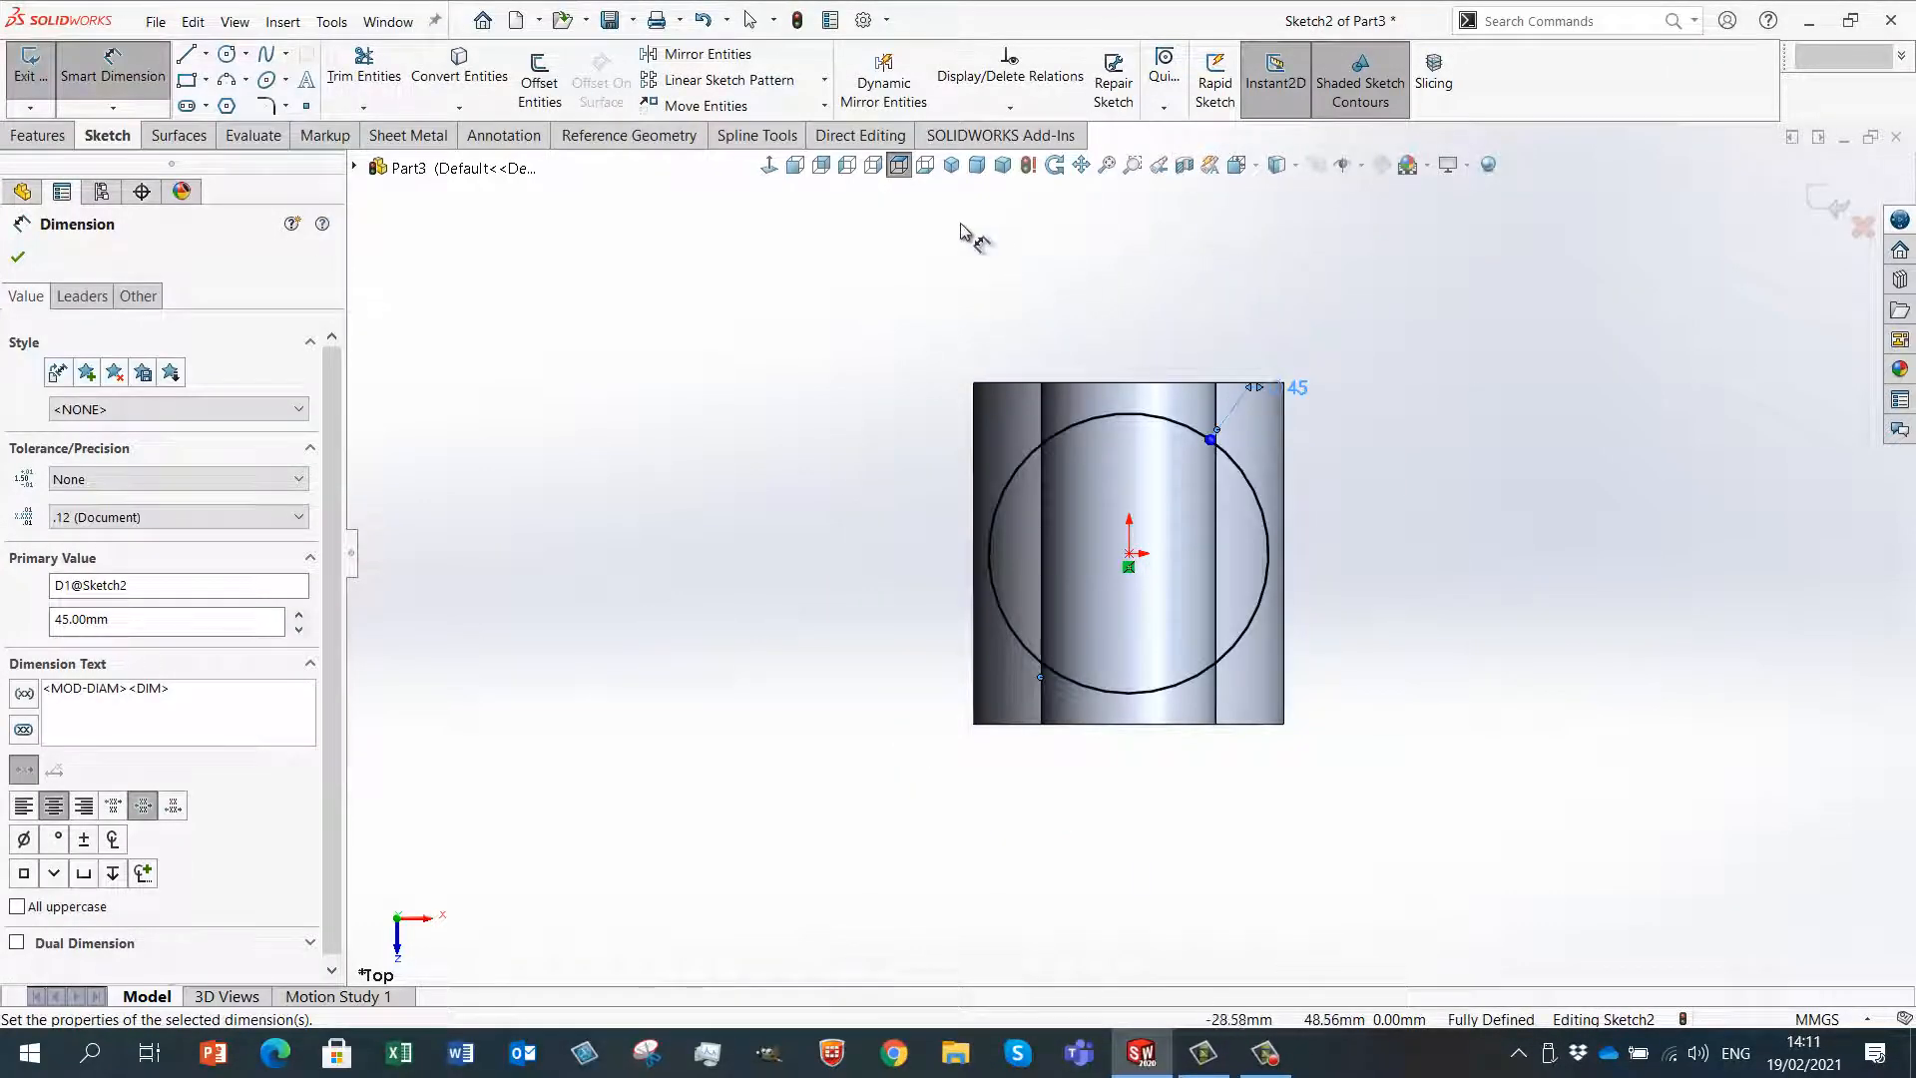
# - Extrude the circle upward as a blind boss to a depth of 70 mm, merged with the existing body
pyautogui.click(951, 165)
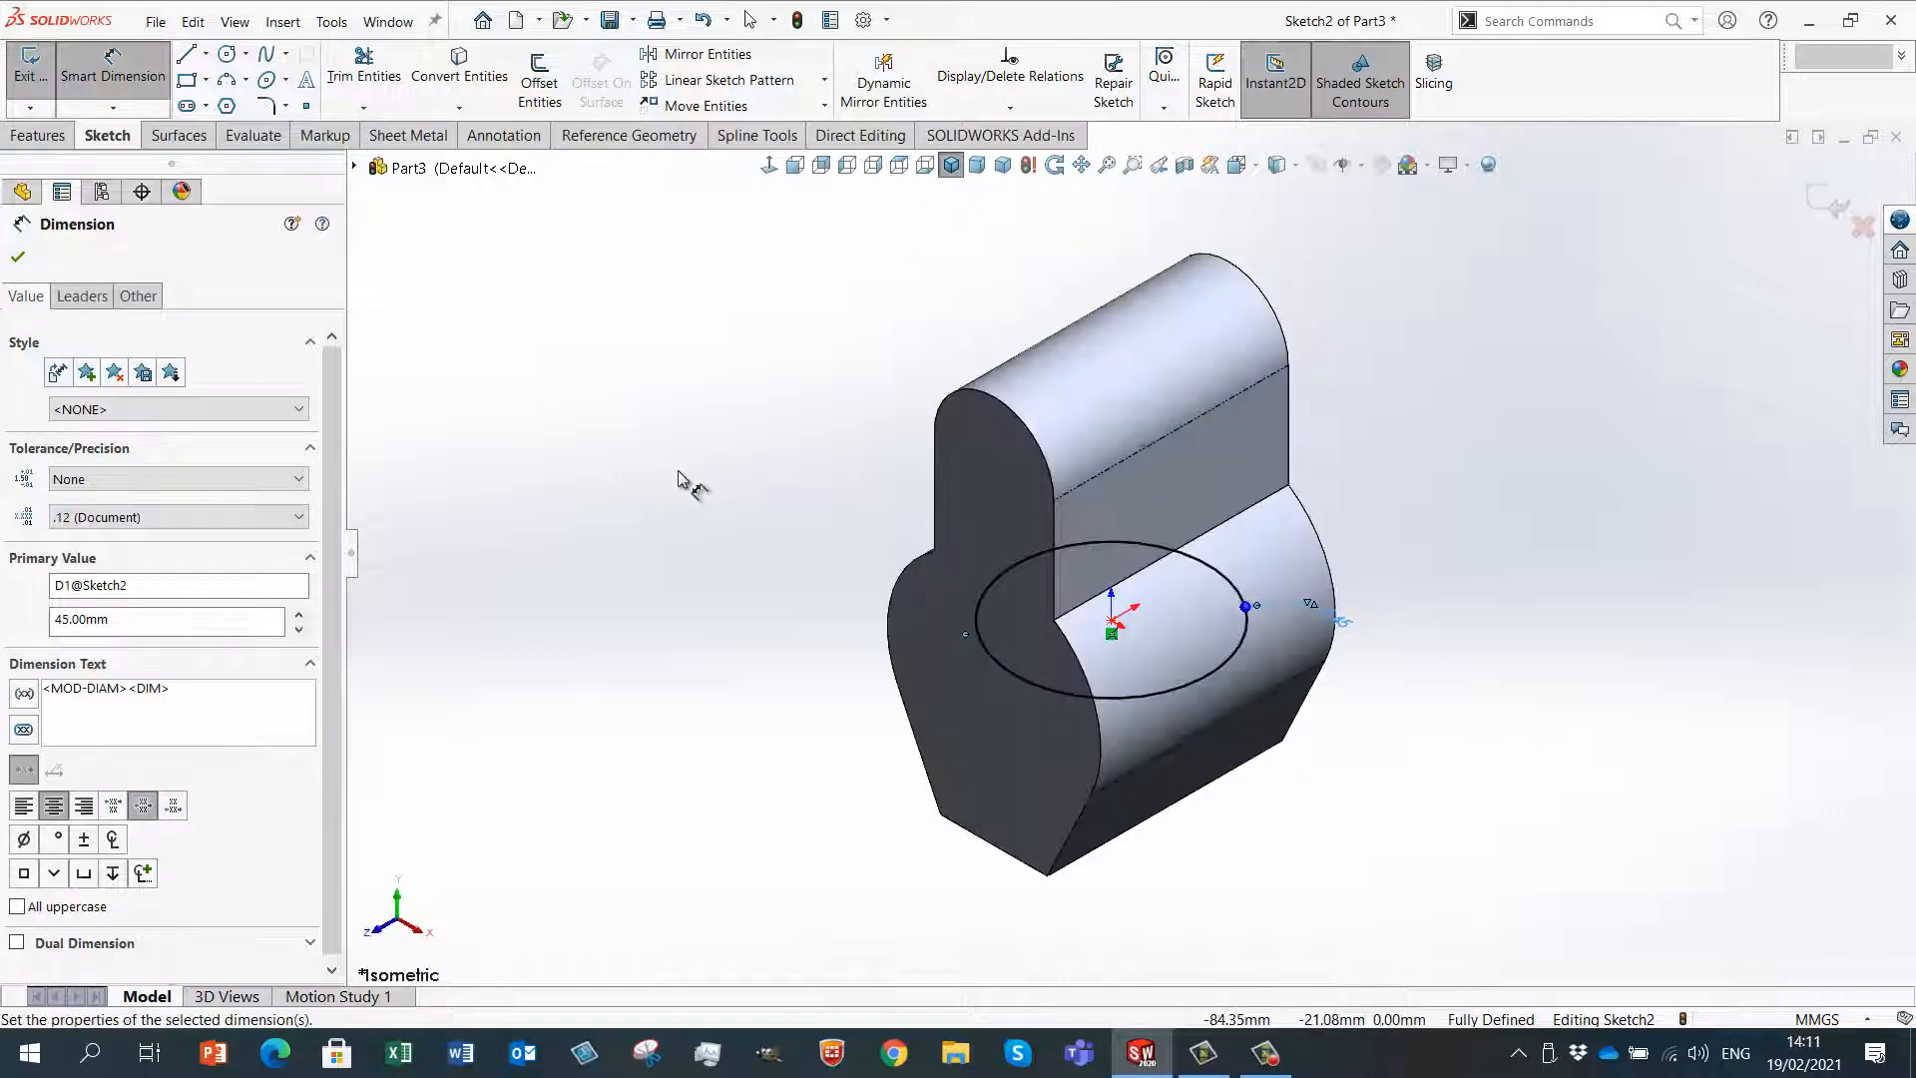
pyautogui.moveTo(1189, 458); pyautogui.dragTo(1229, 428, button='middle')
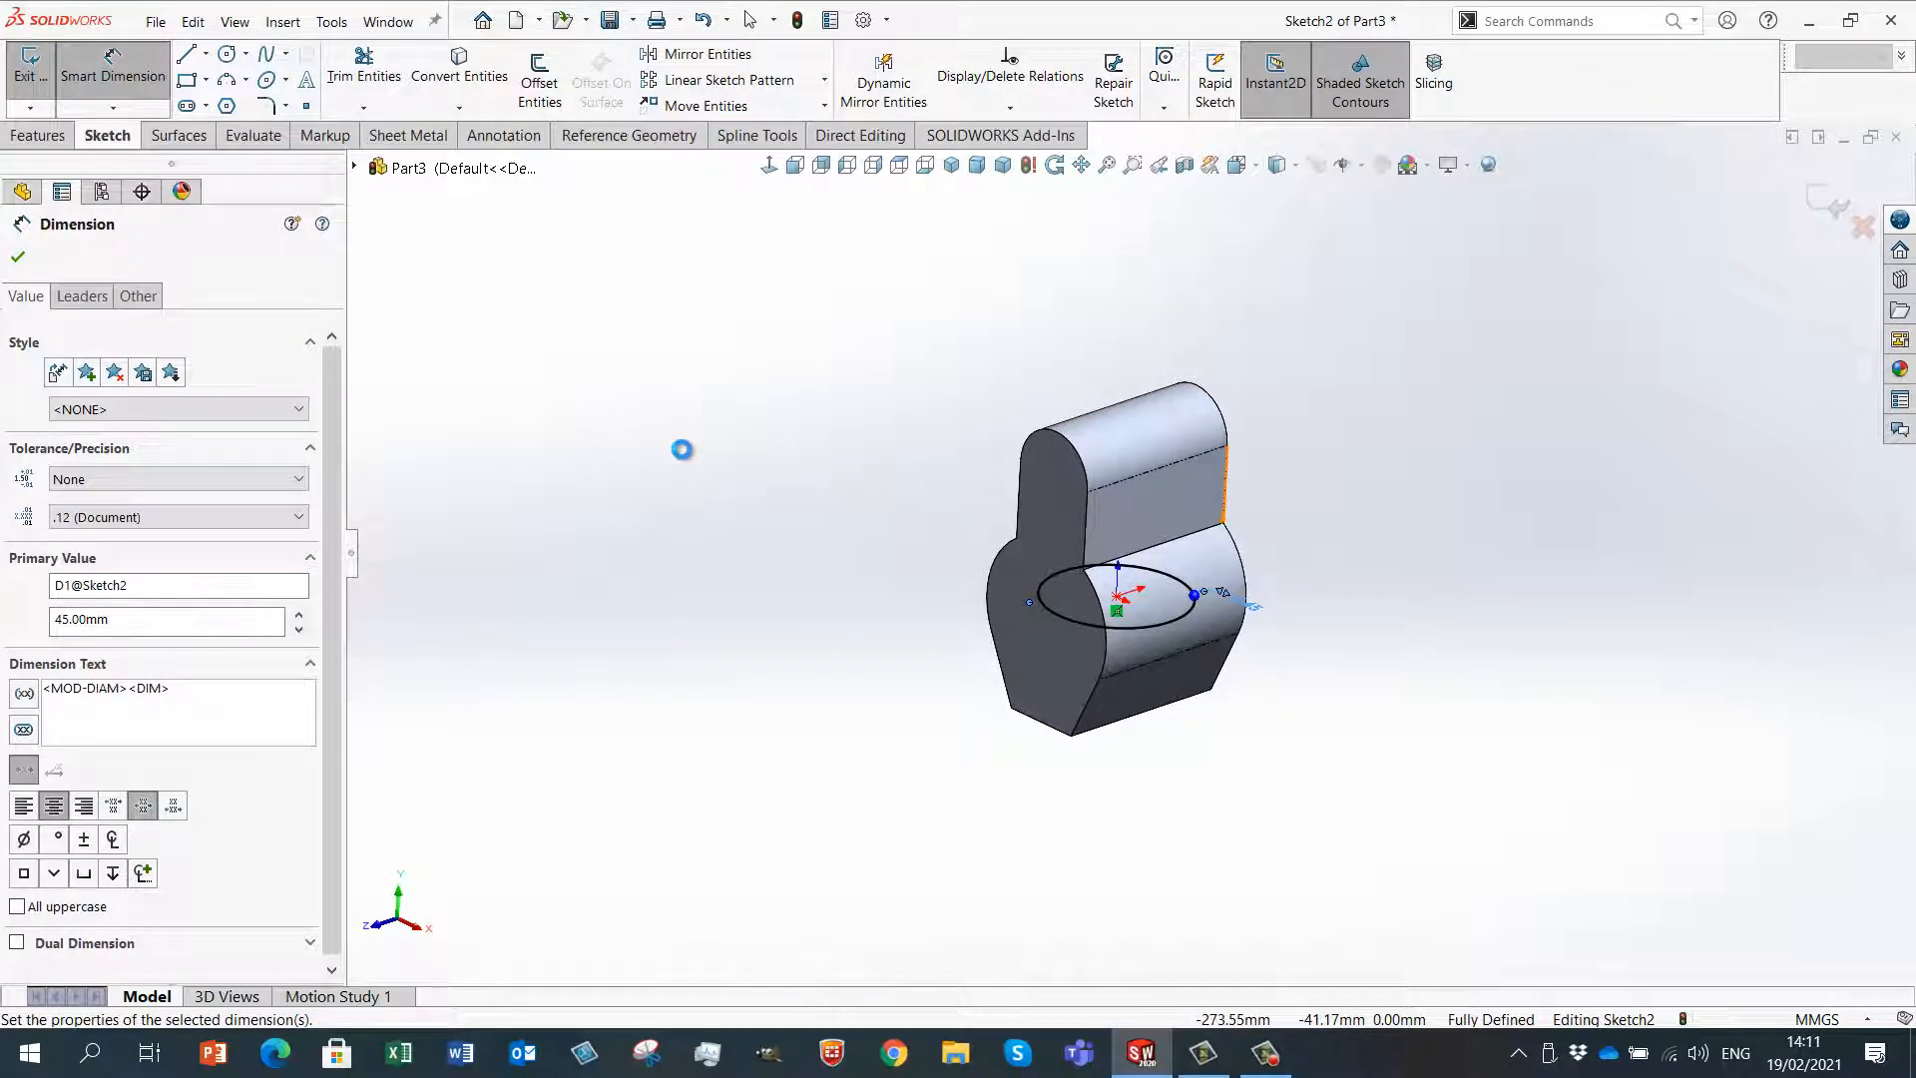
pyautogui.rightClick(704, 469)
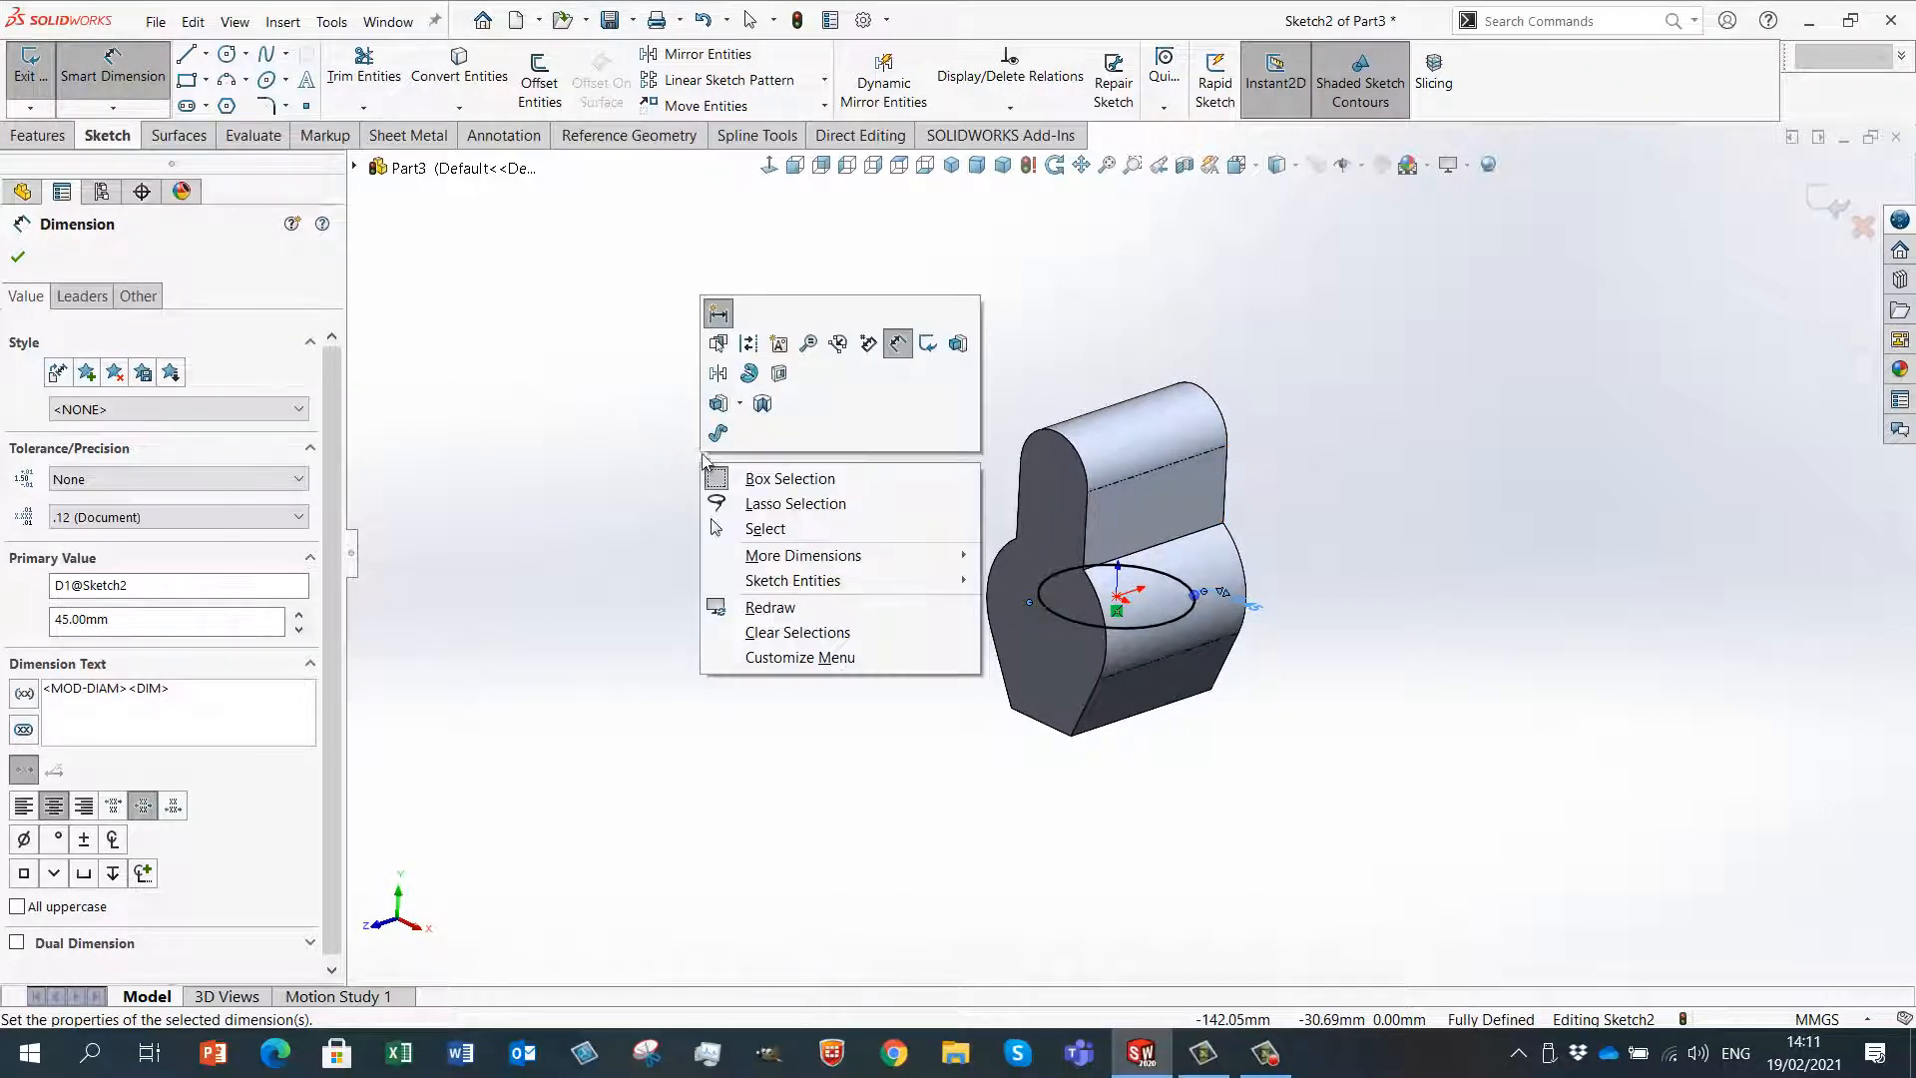
pyautogui.click(718, 432)
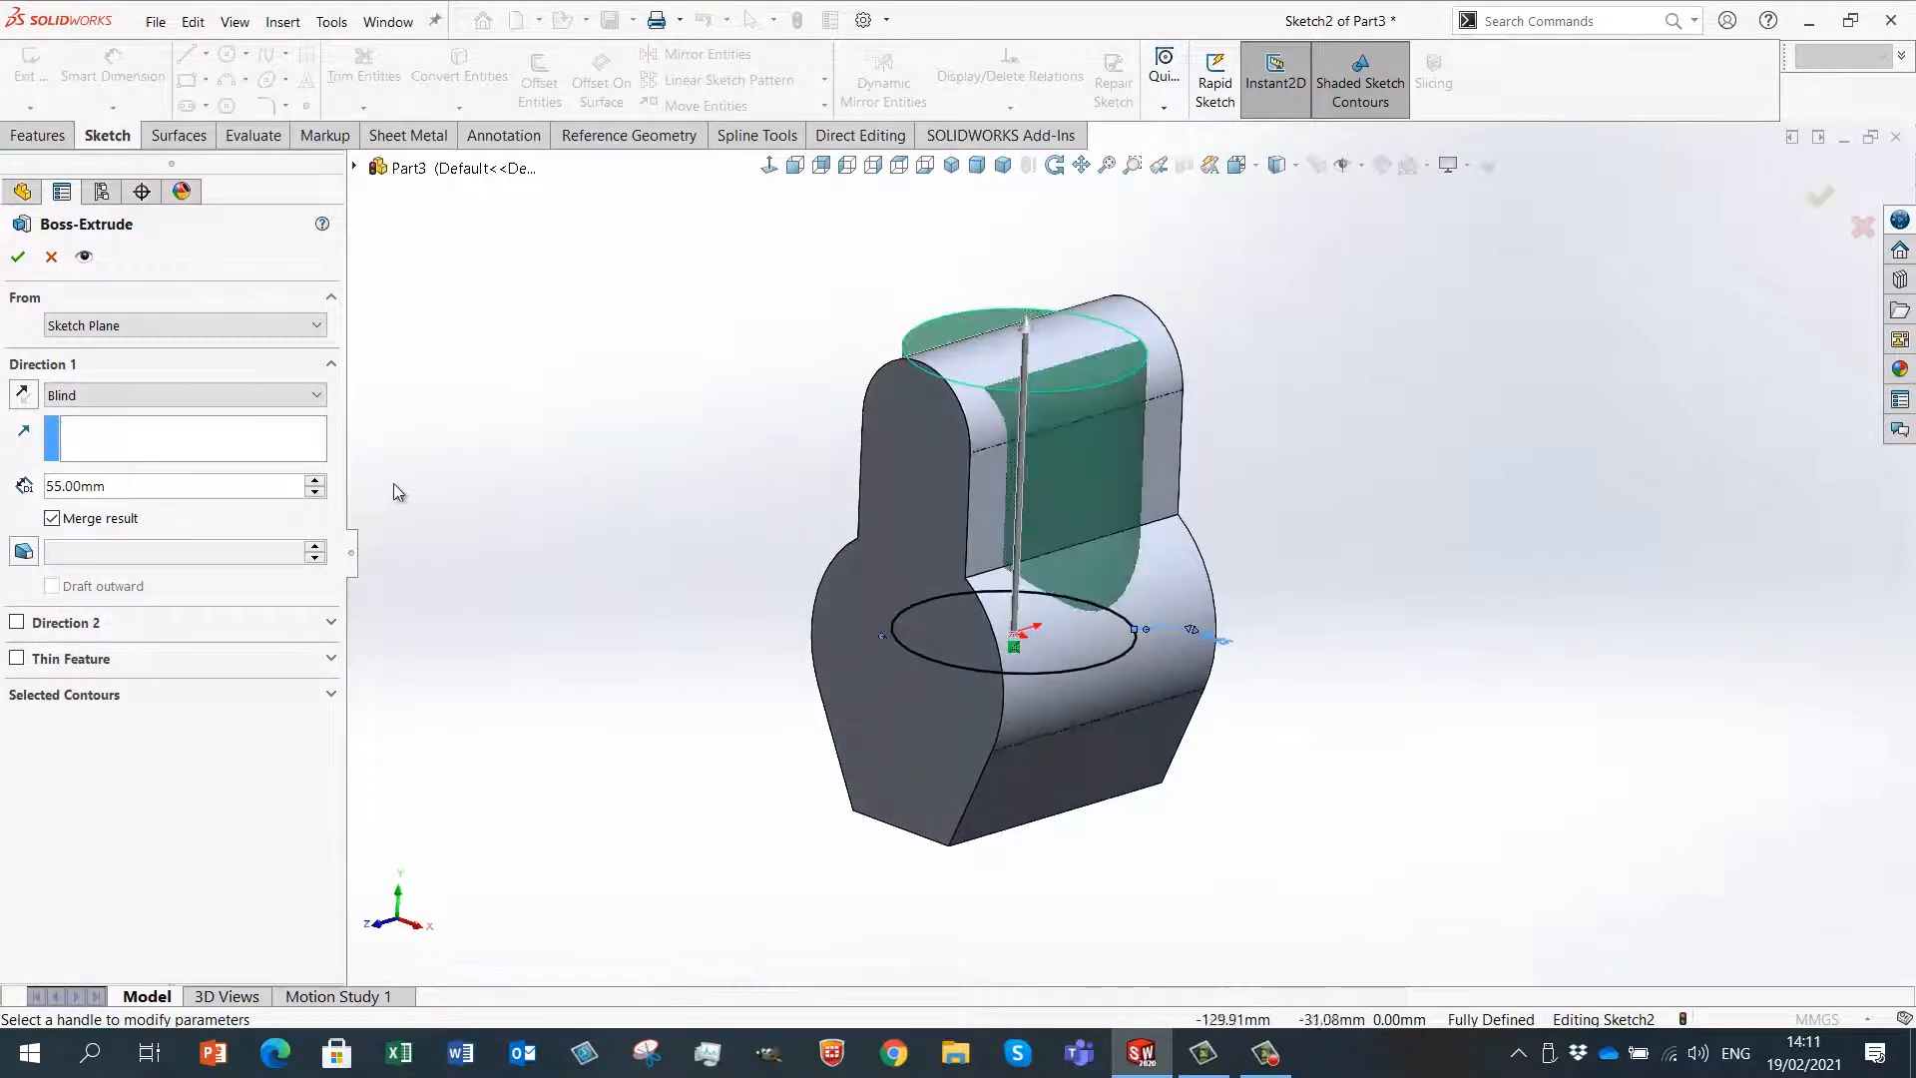
pyautogui.scroll(2, 1019, 451)
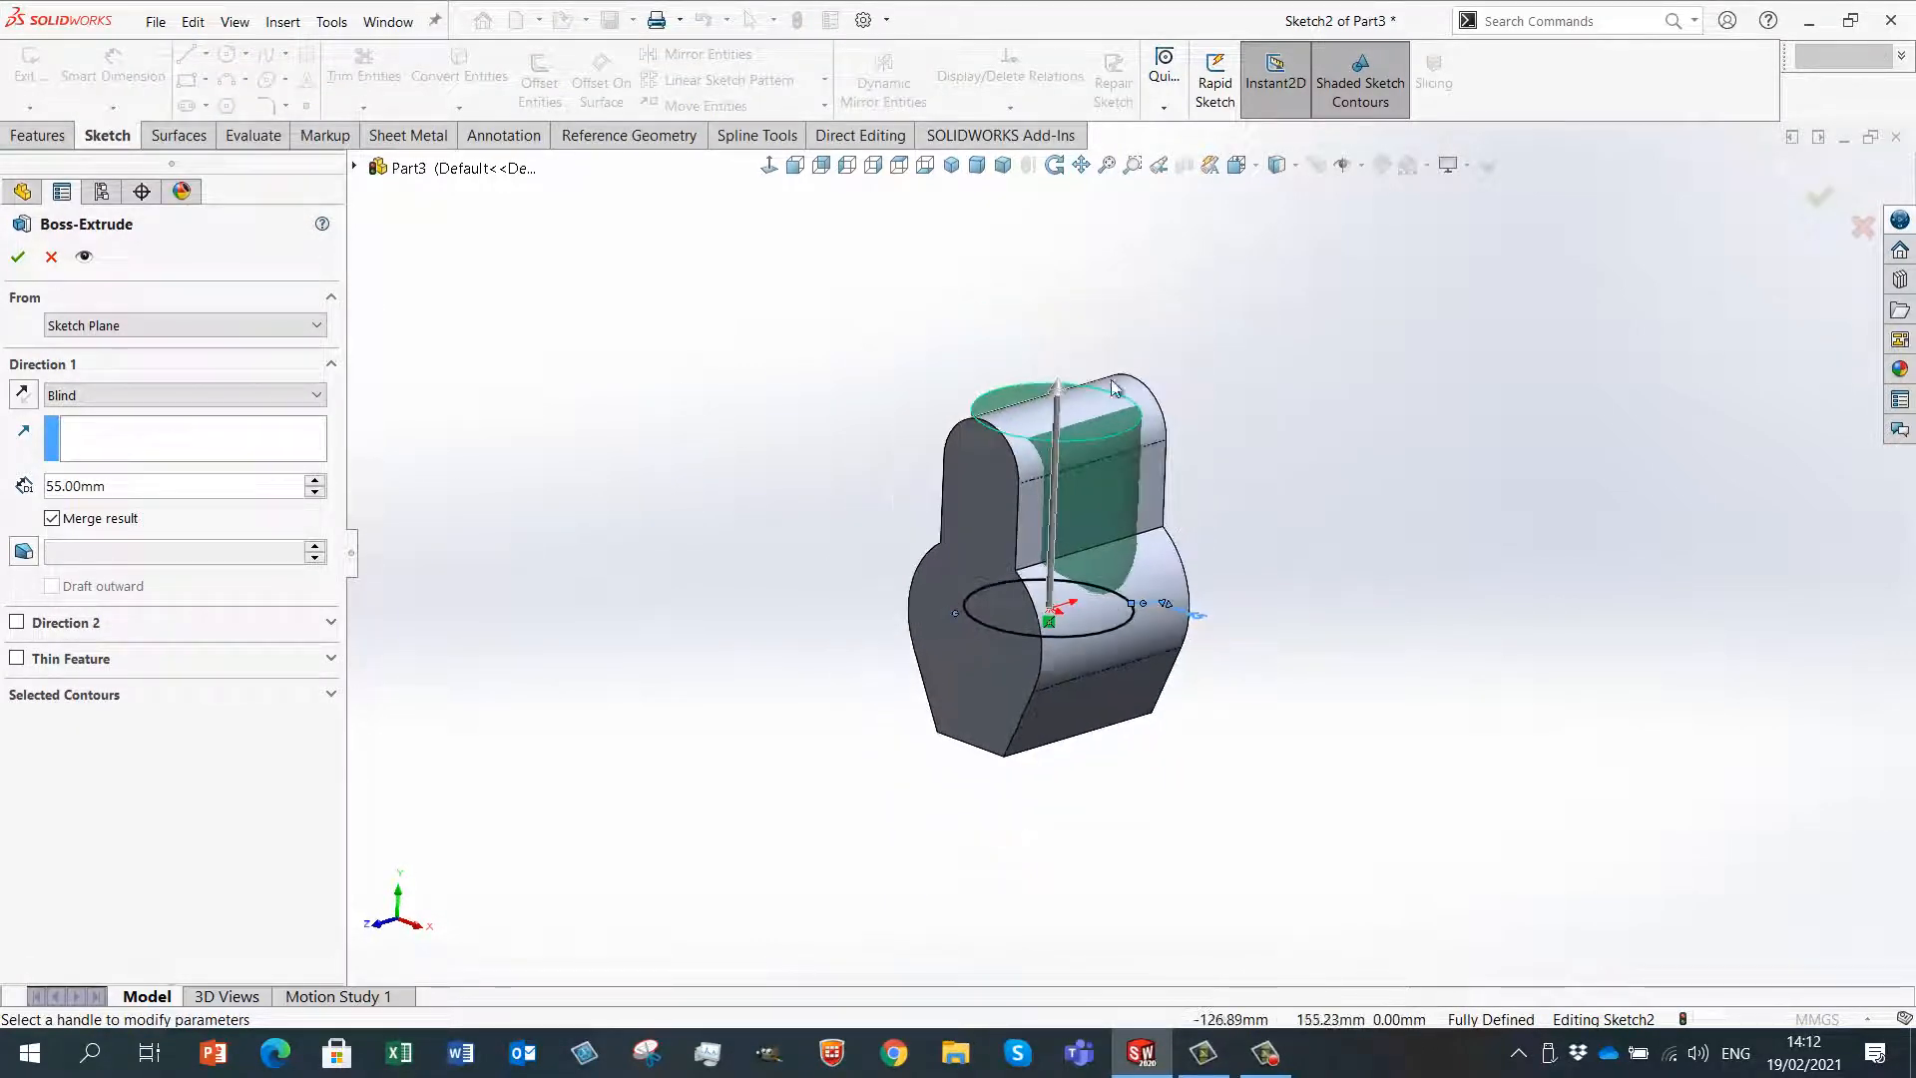
pyautogui.scroll(-3, 1020, 451)
pyautogui.moveTo(1019, 451)
pyautogui.mouseDown()
pyautogui.moveTo(1061, 427)
pyautogui.moveTo(1052, 384)
pyautogui.mouseUp()
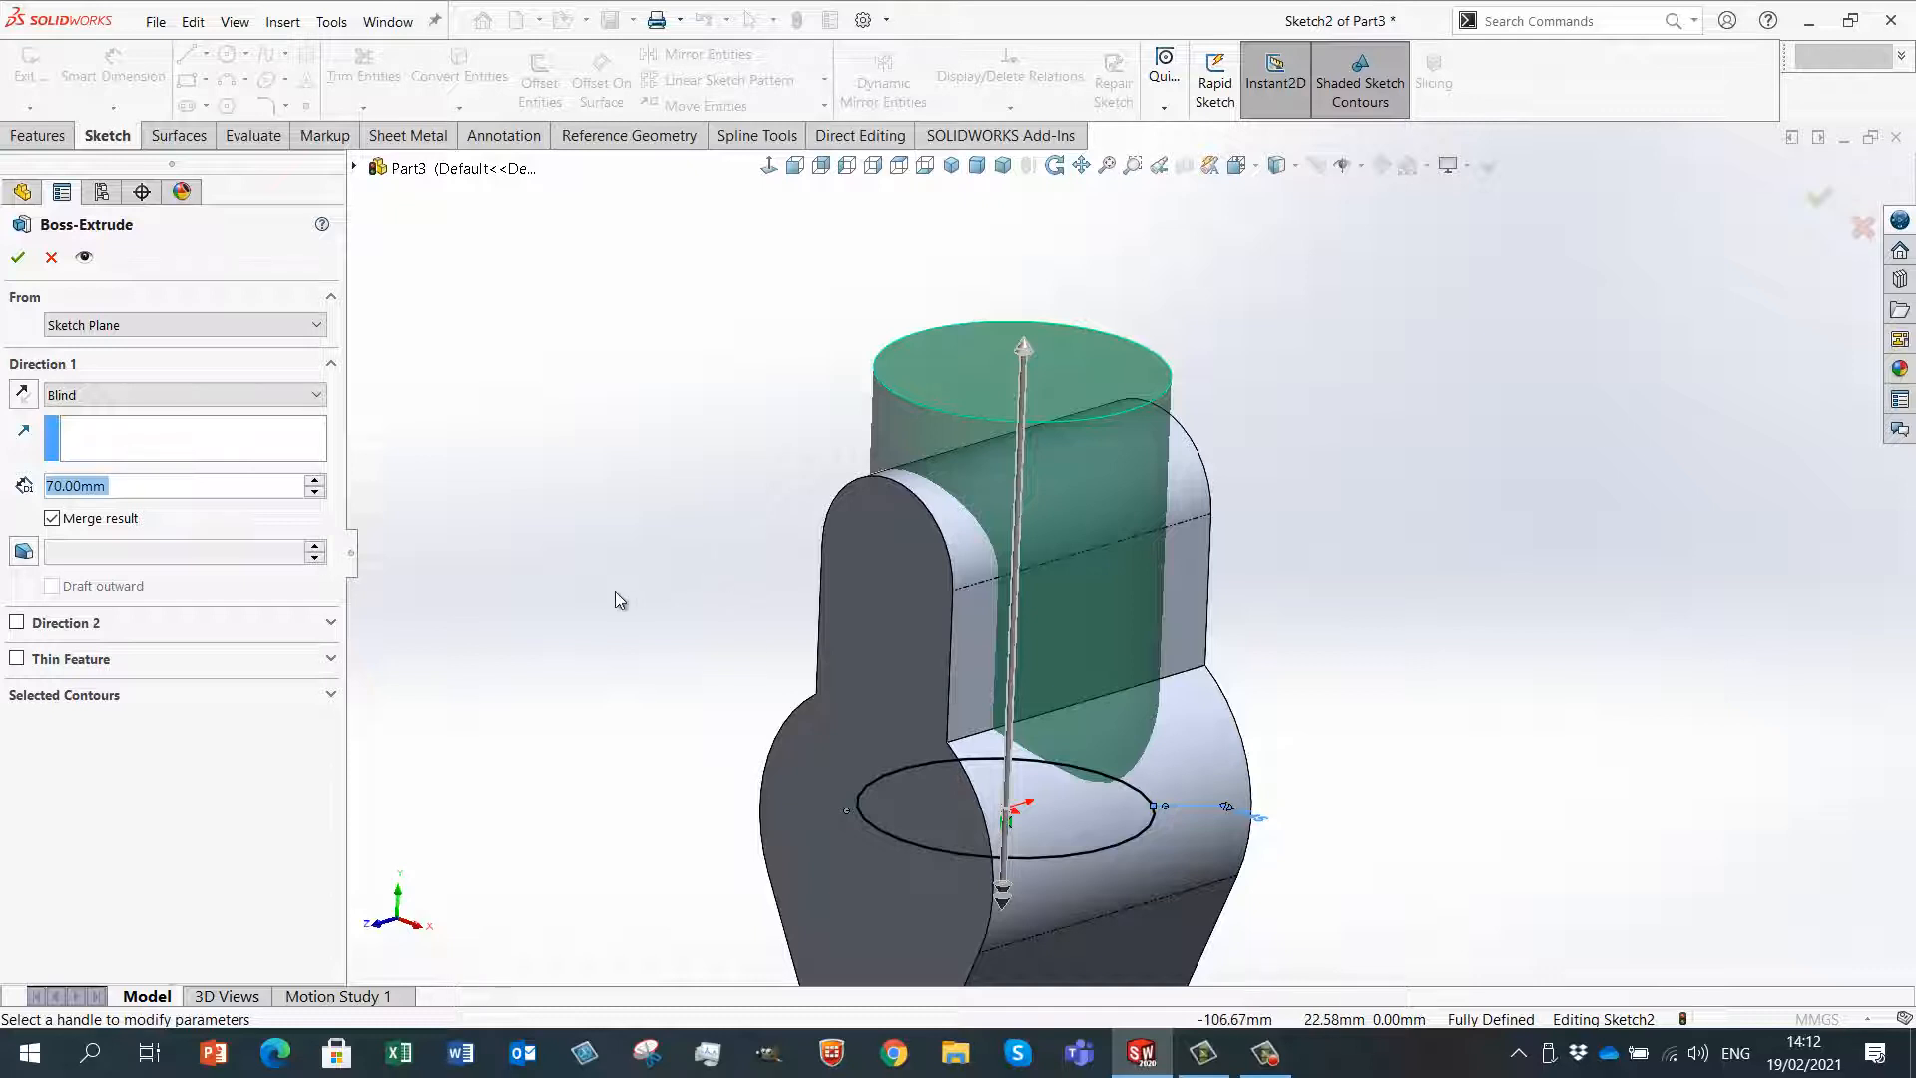
pyautogui.click(19, 258)
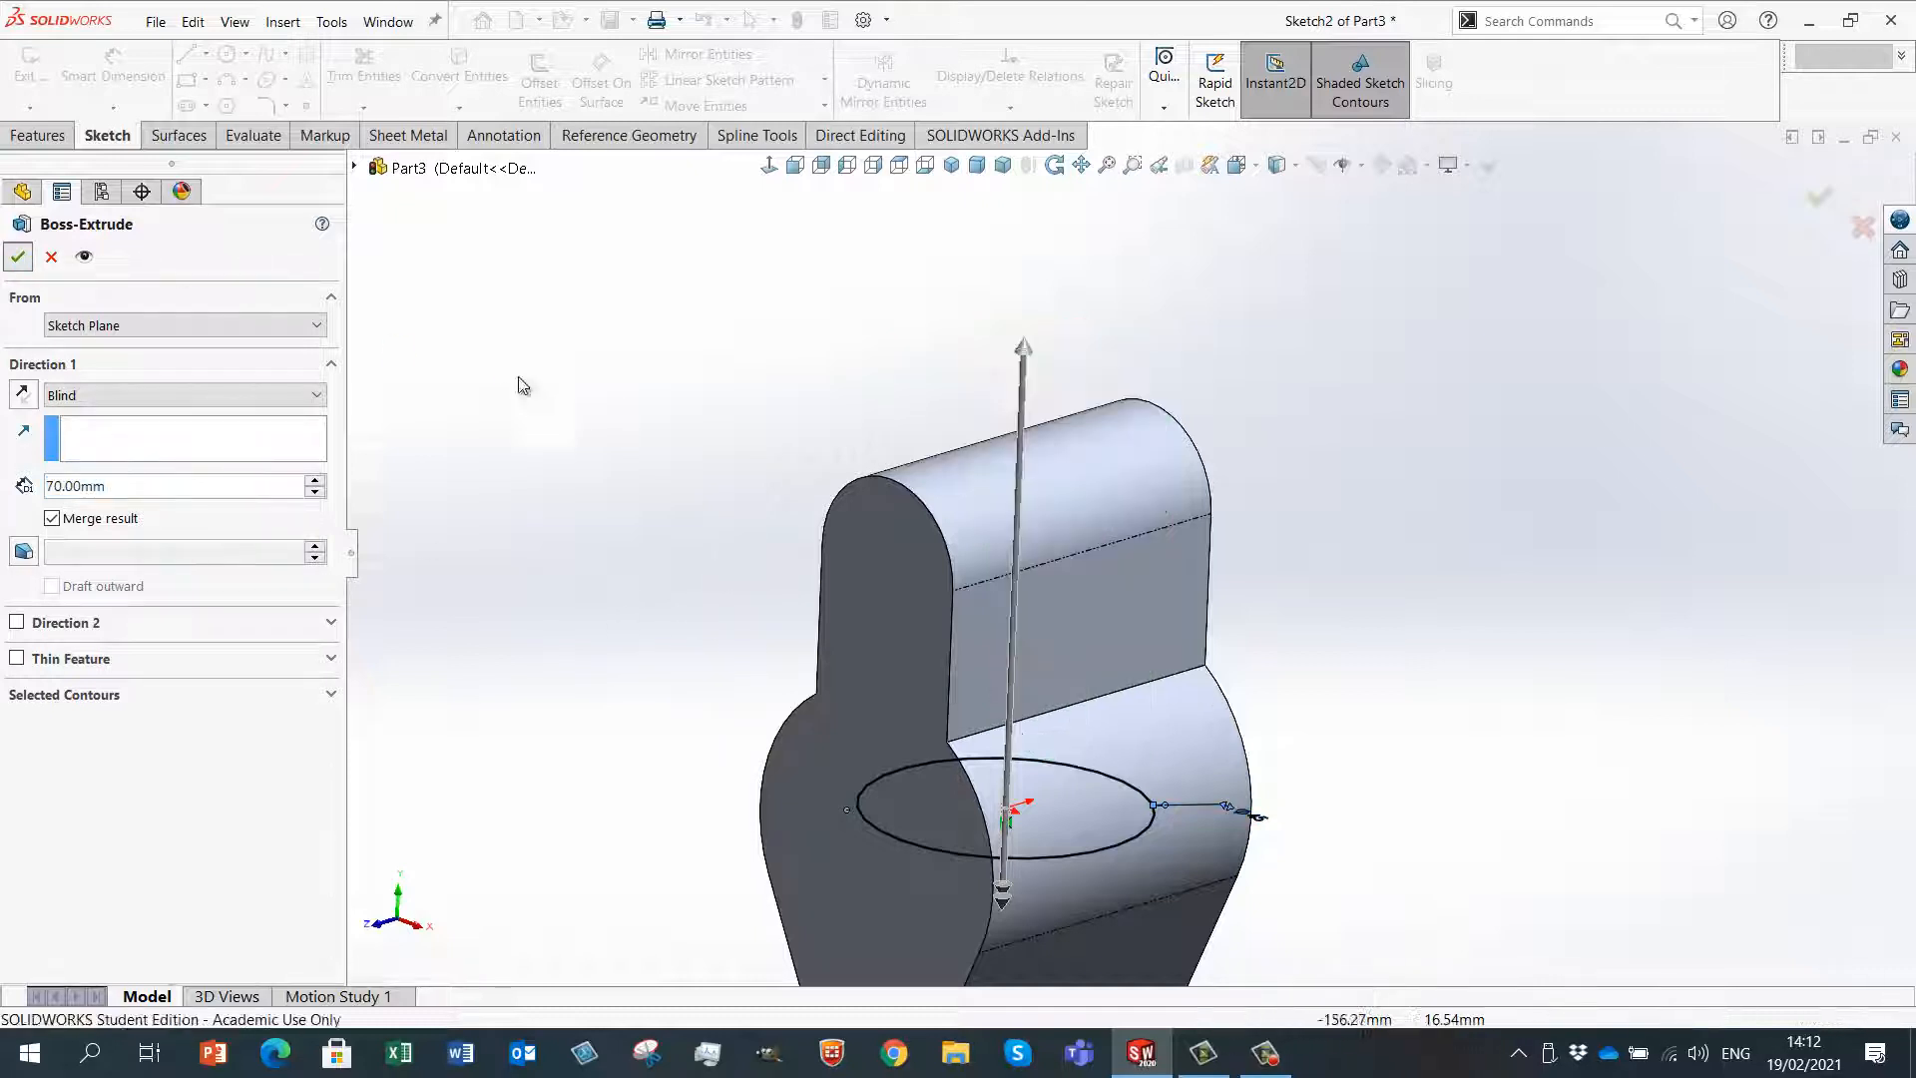
# - Start a sketch on the Top XZ plane and draw a center rectangle of about 69 by 26 mm centred on the origin
pyautogui.moveTo(598, 489); pyautogui.dragTo(684, 496, button='middle')
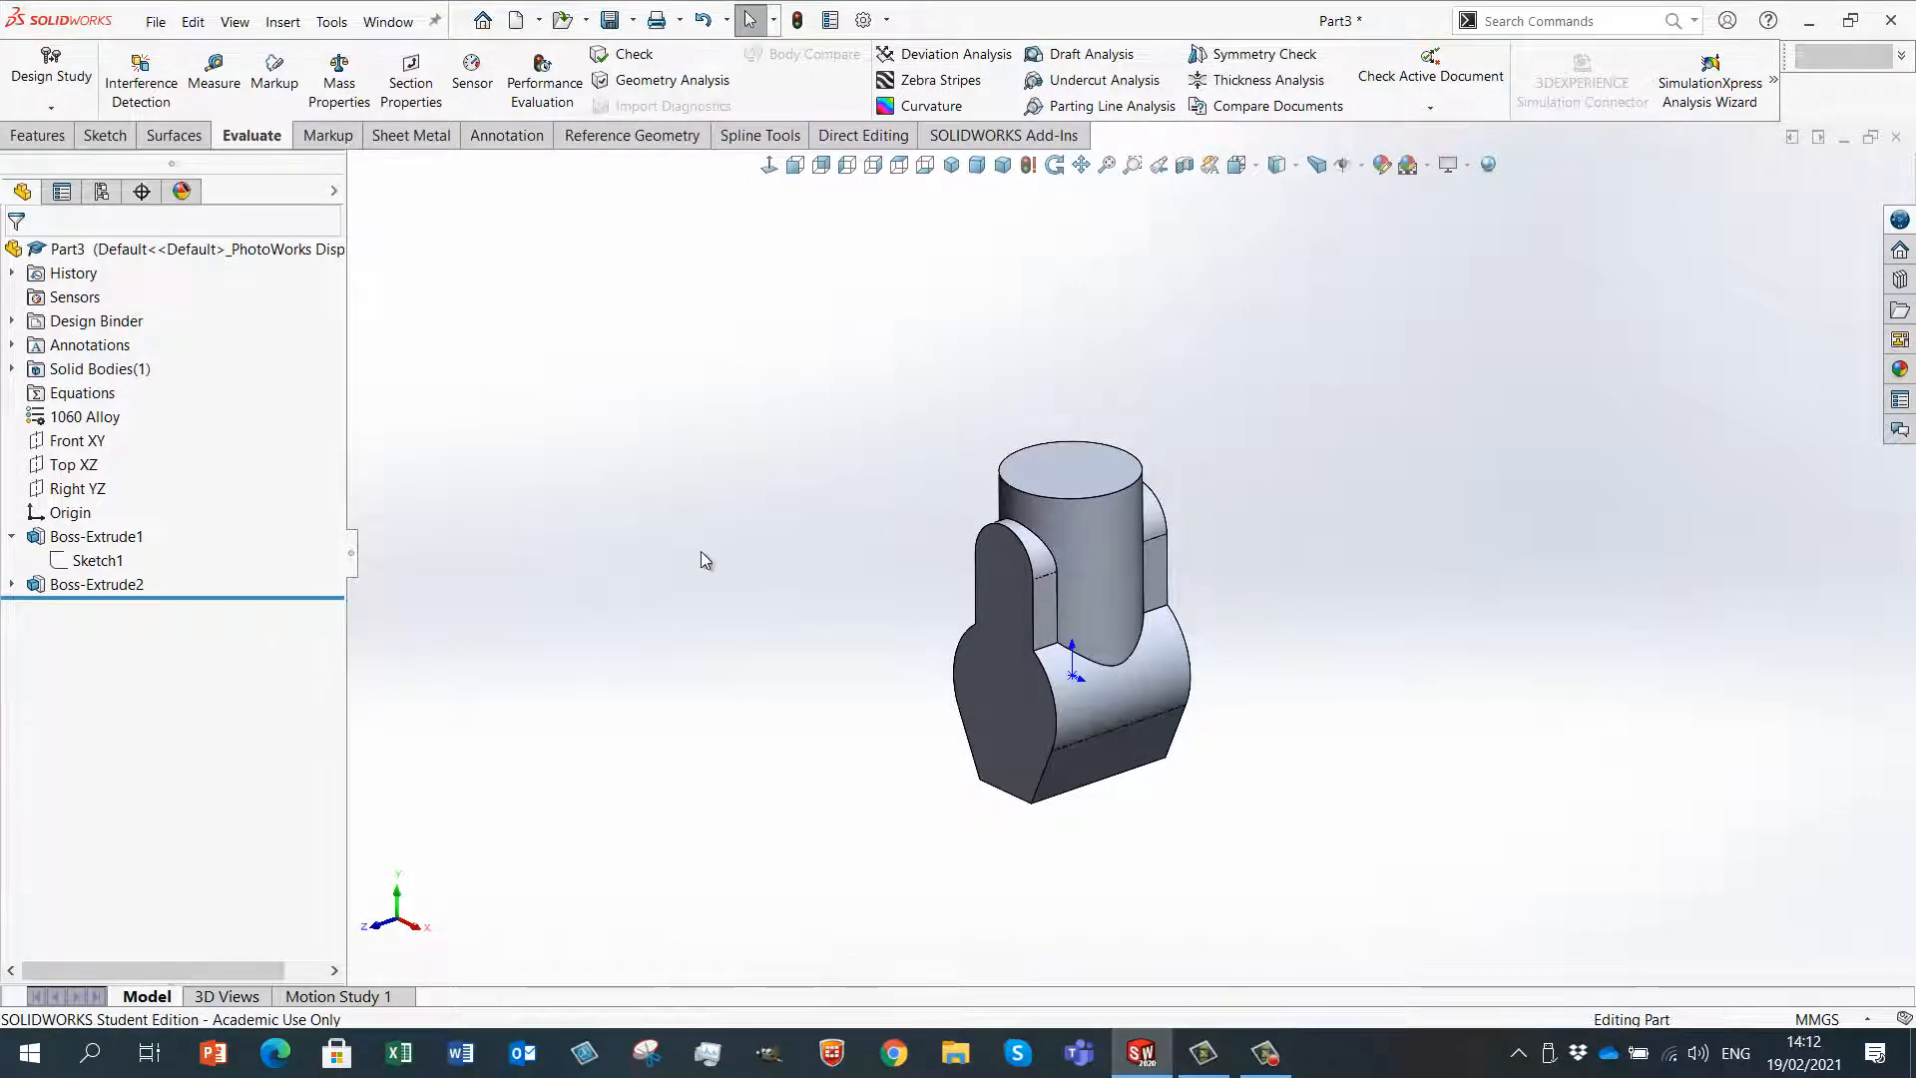
pyautogui.scroll(-3, 1158, 748)
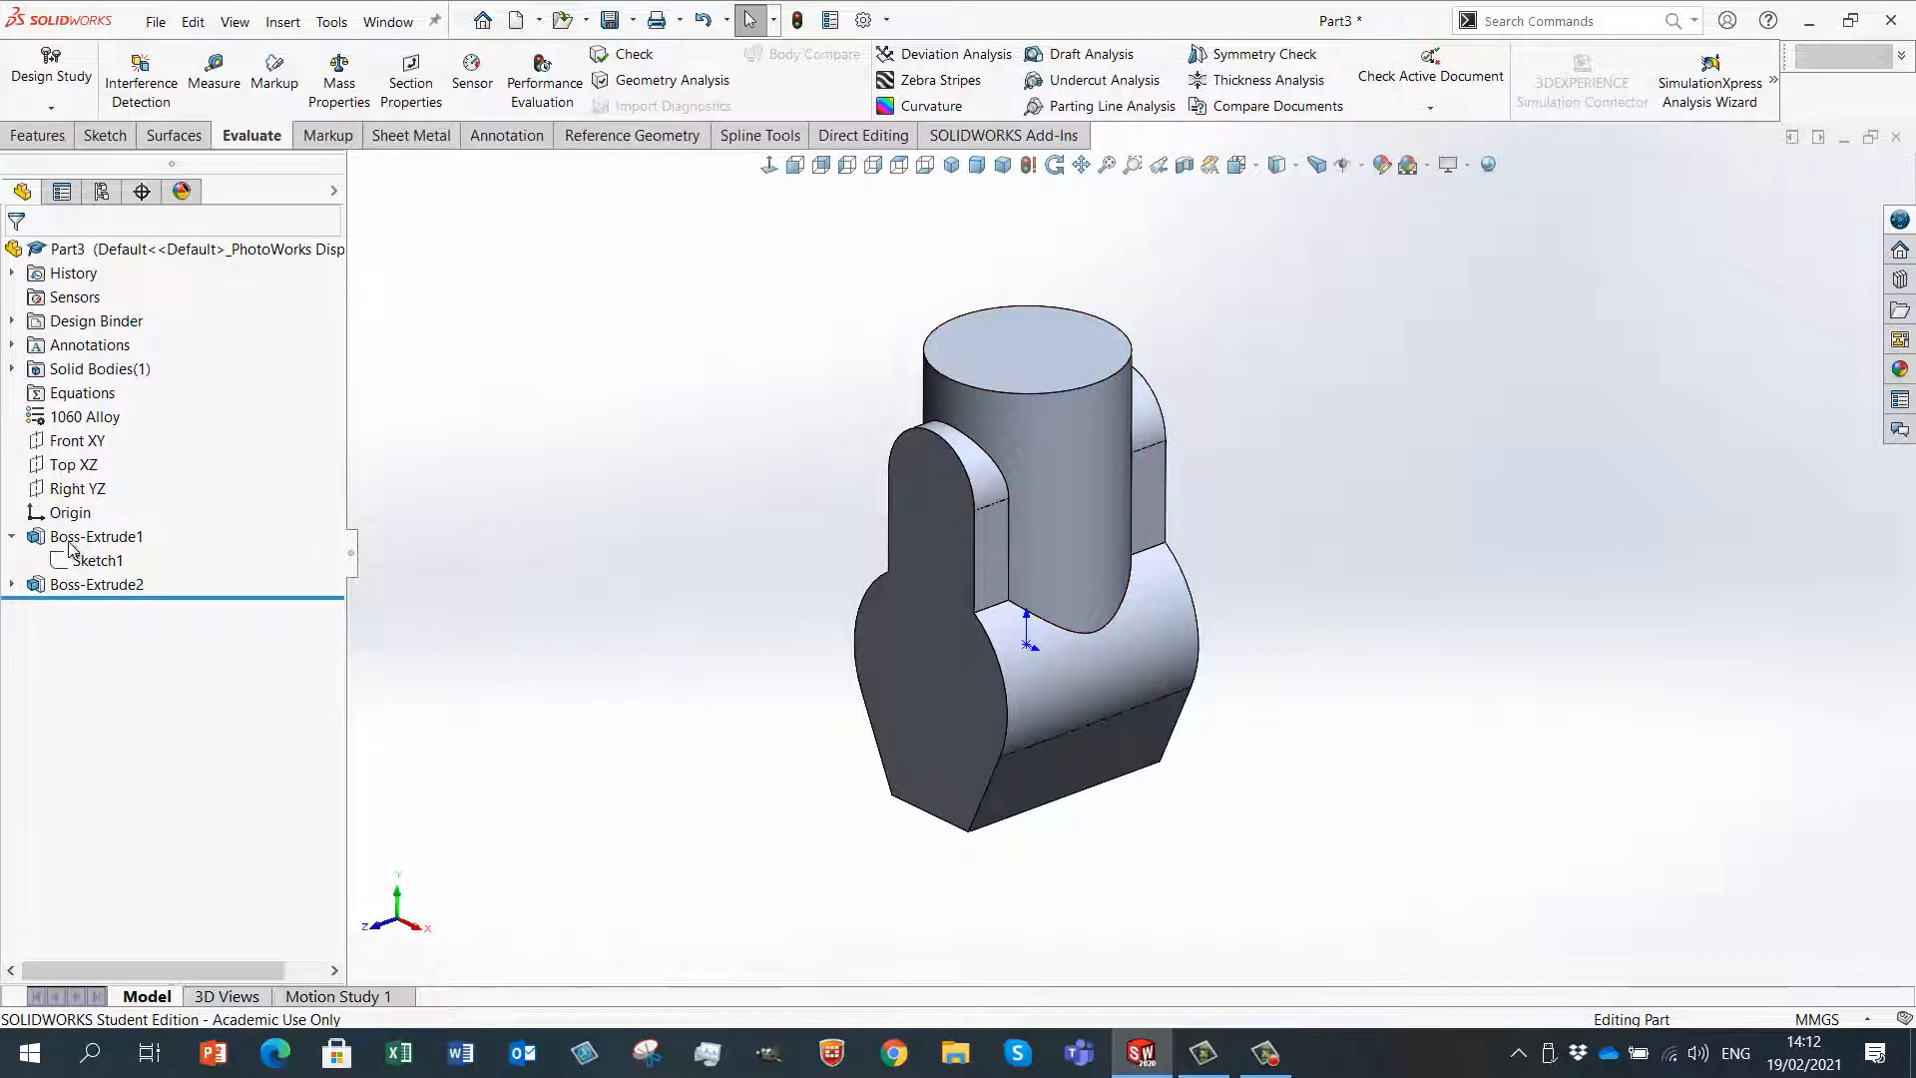
pyautogui.click(64, 466)
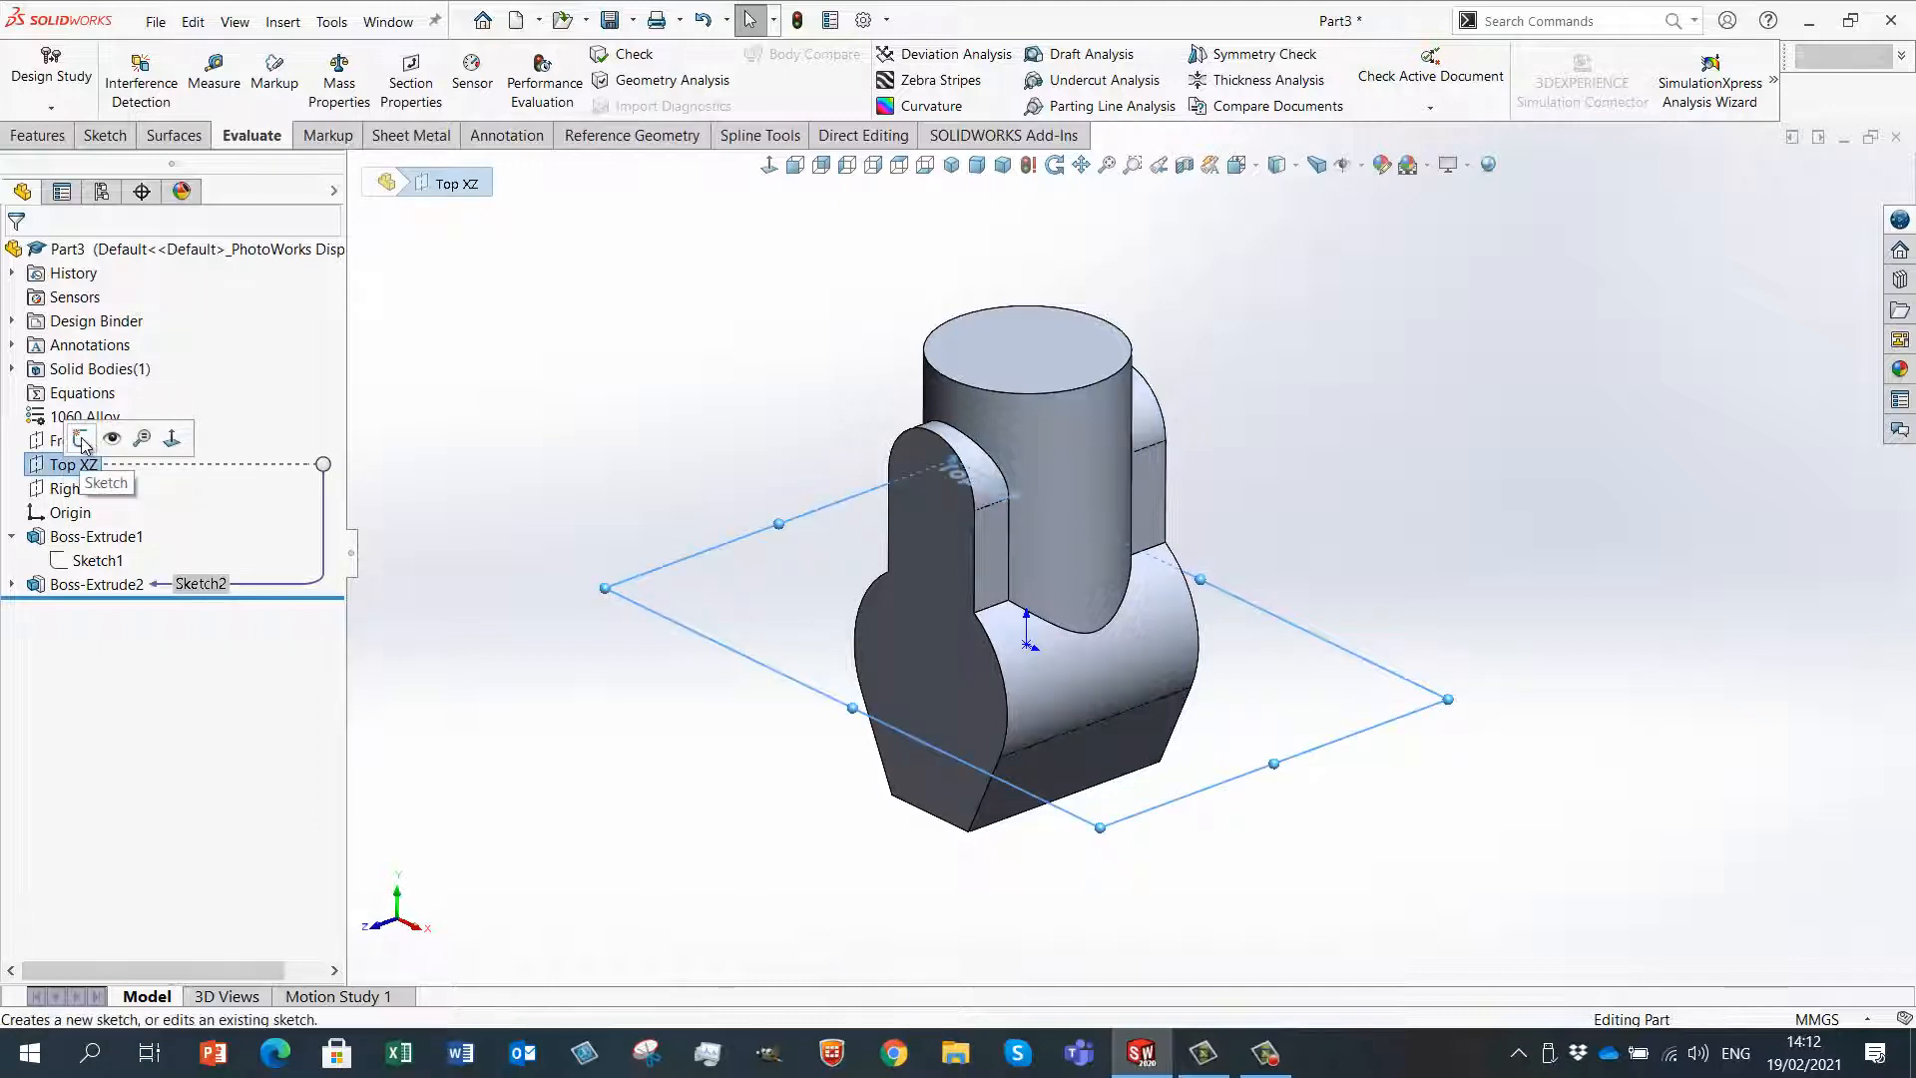
pyautogui.click(82, 442)
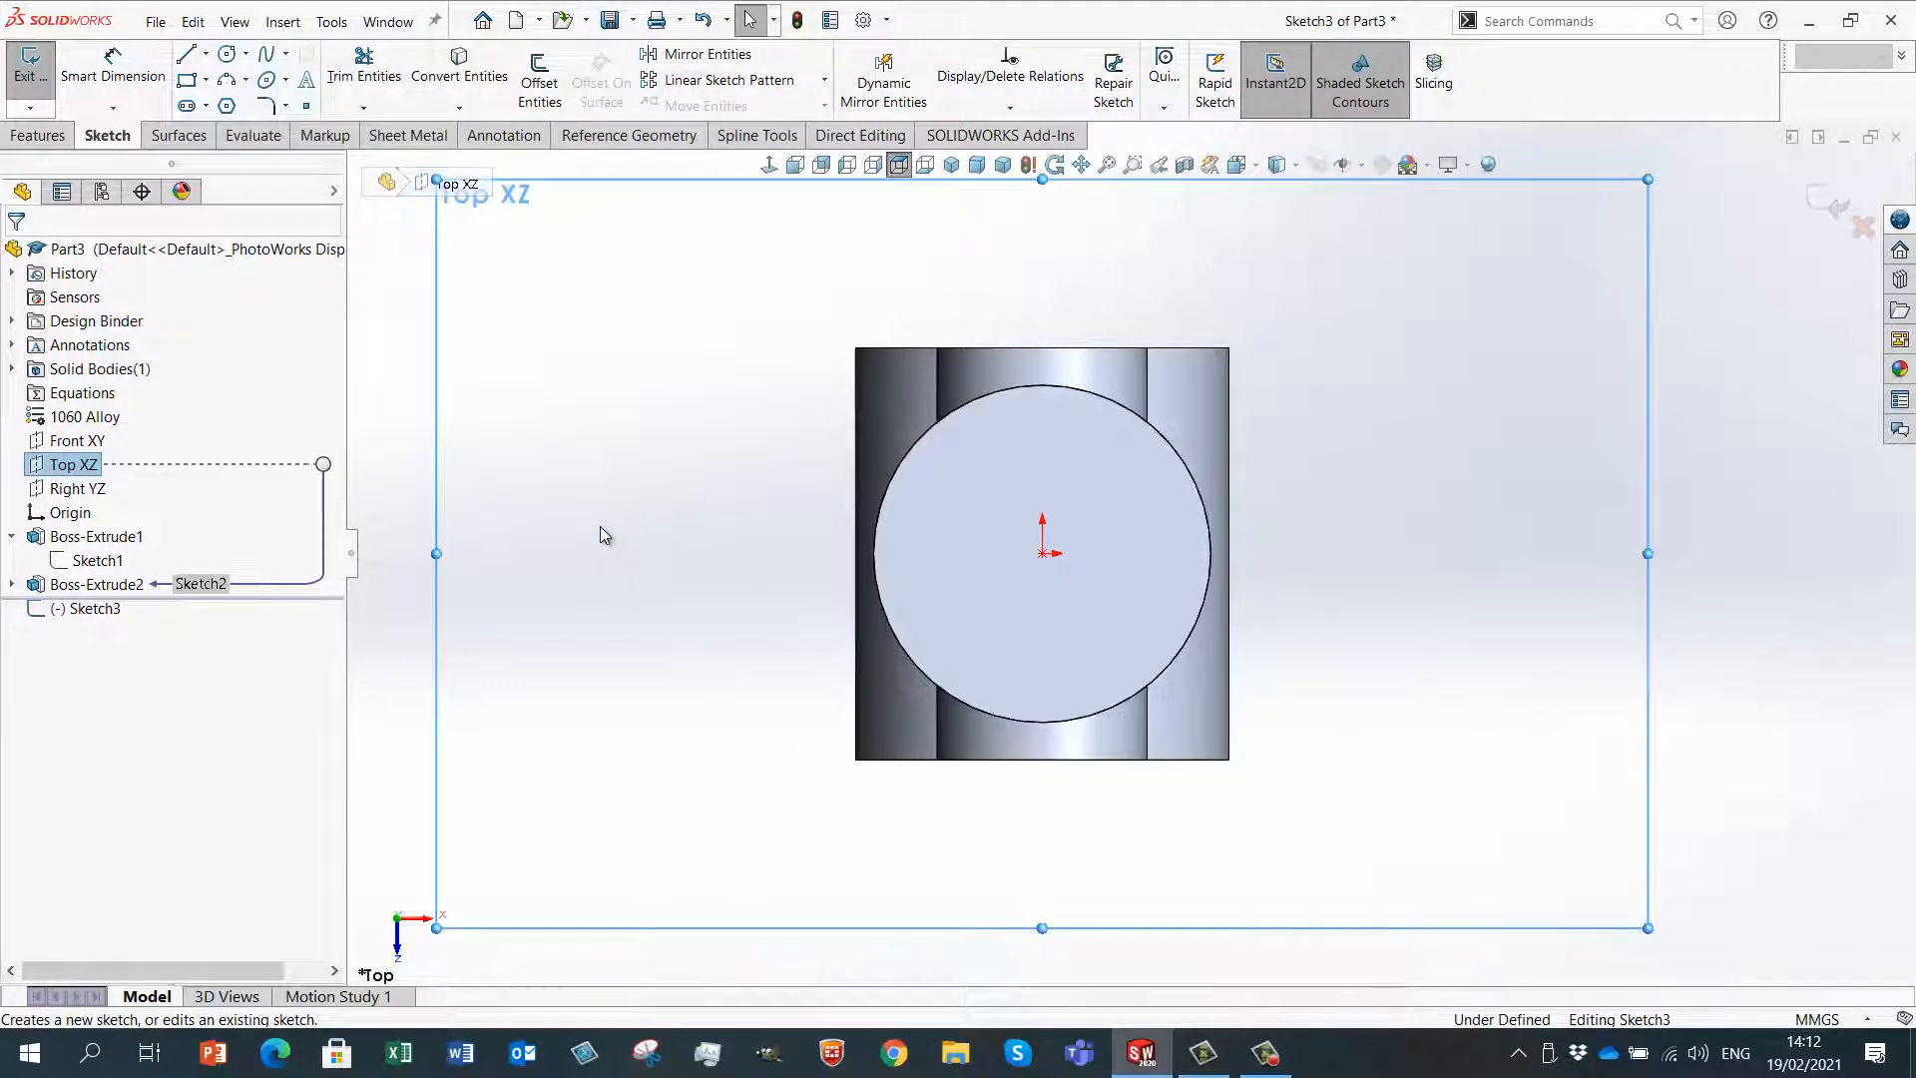
pyautogui.moveTo(598, 529); pyautogui.dragTo(601, 567, button='right')
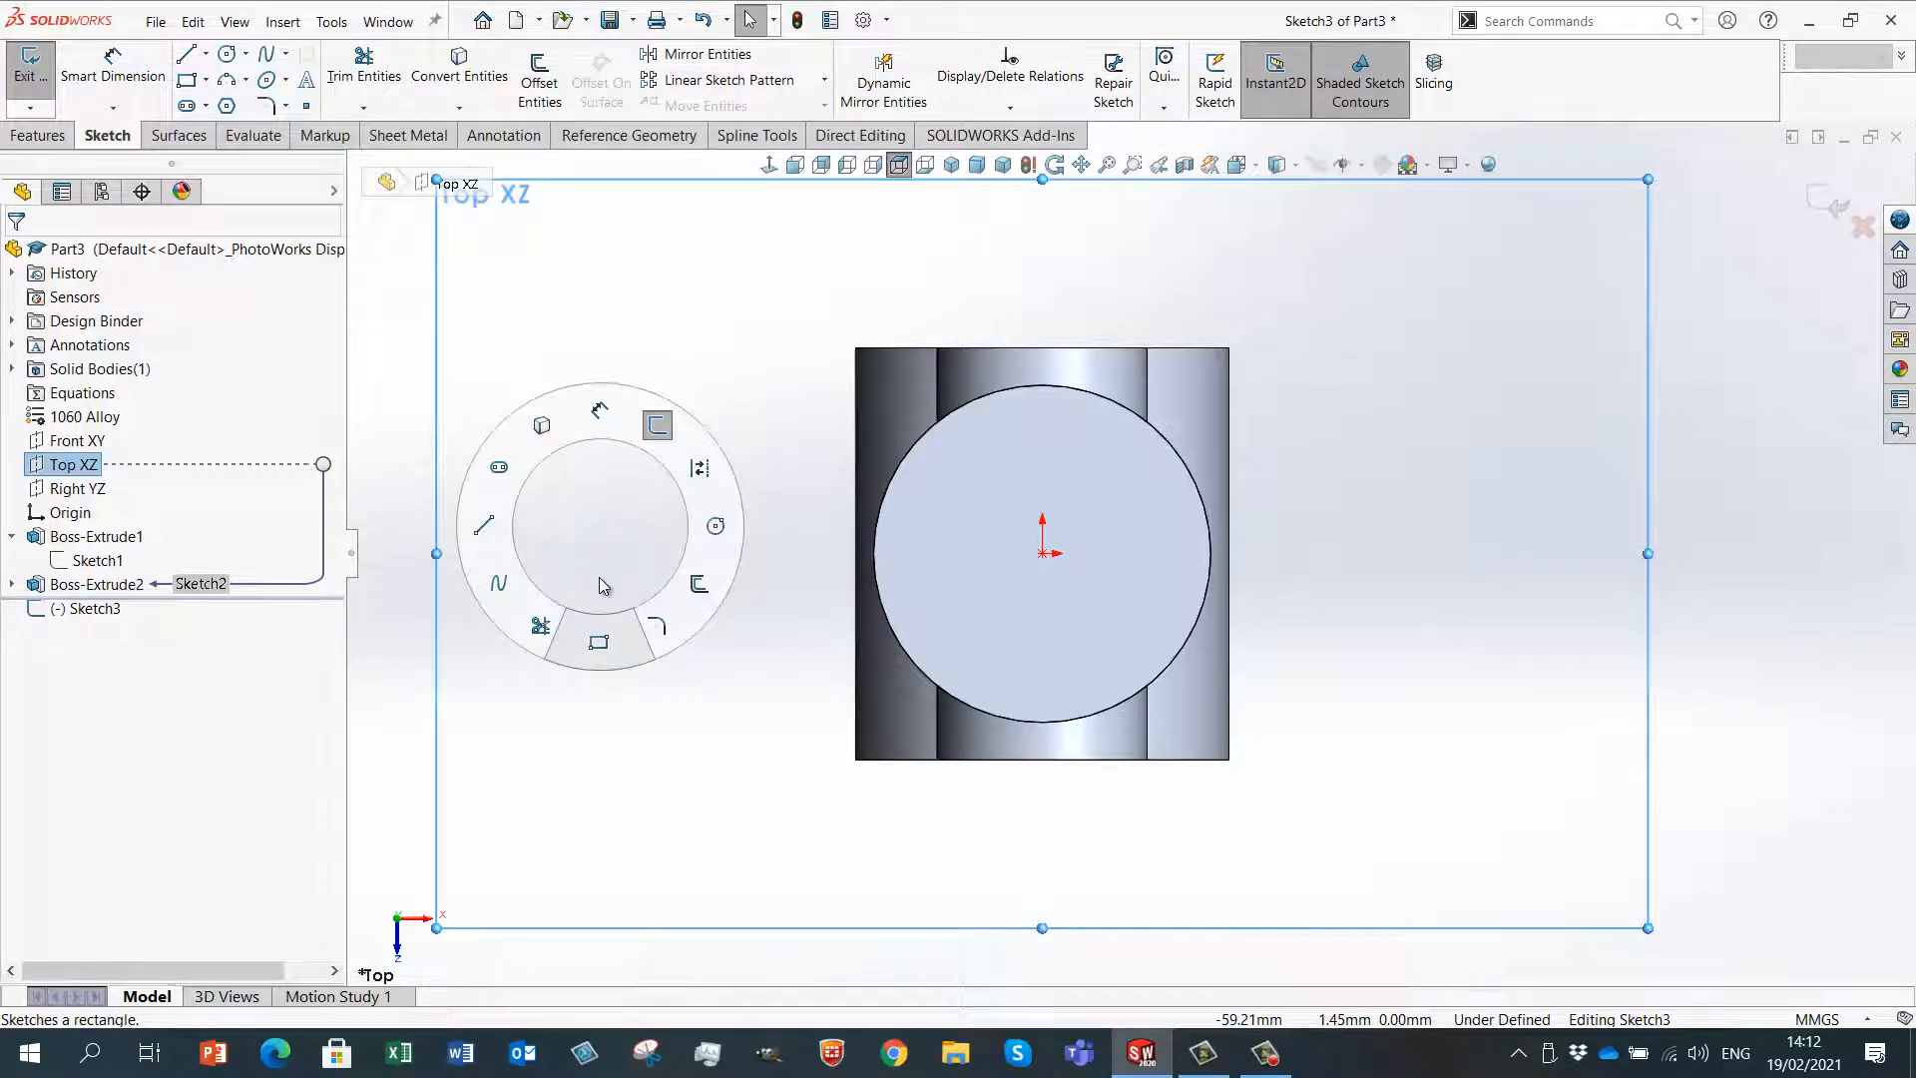
pyautogui.moveTo(599, 591); pyautogui.dragTo(599, 638, button='right')
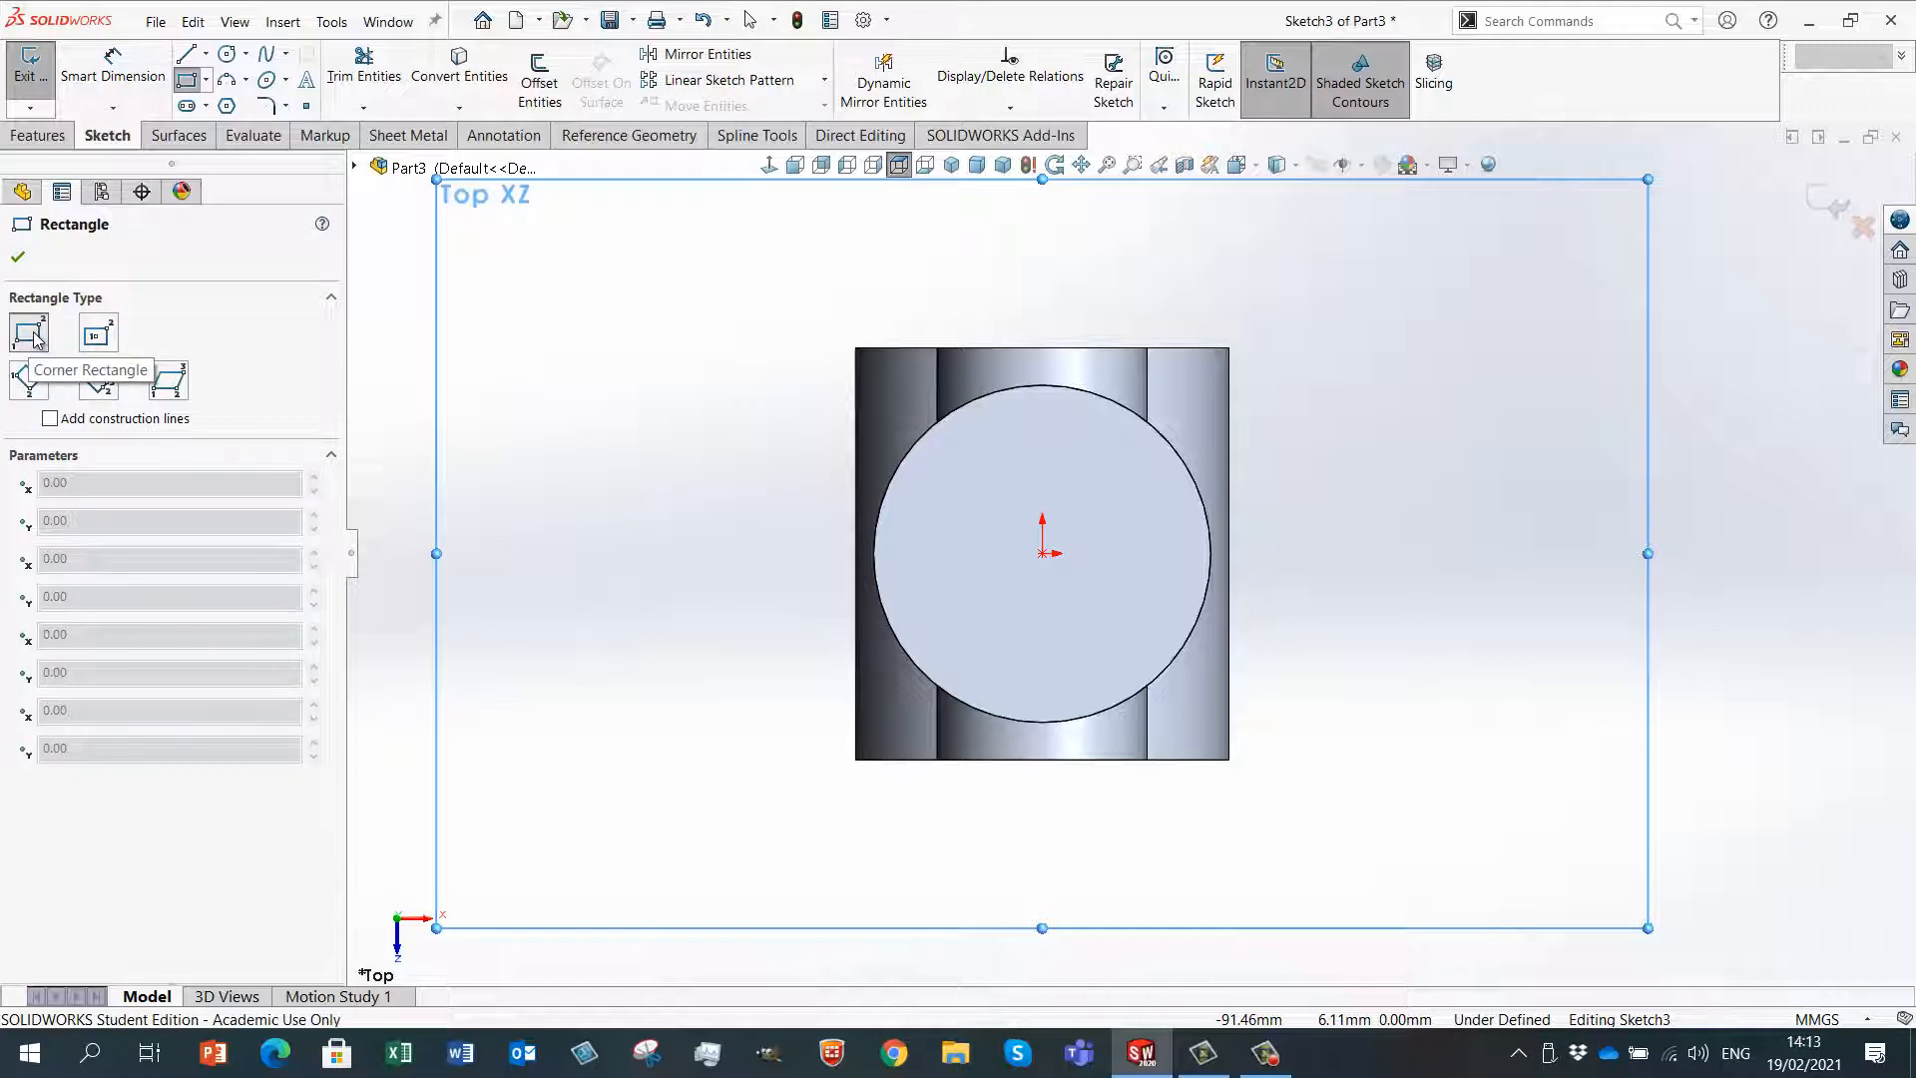
pyautogui.click(101, 337)
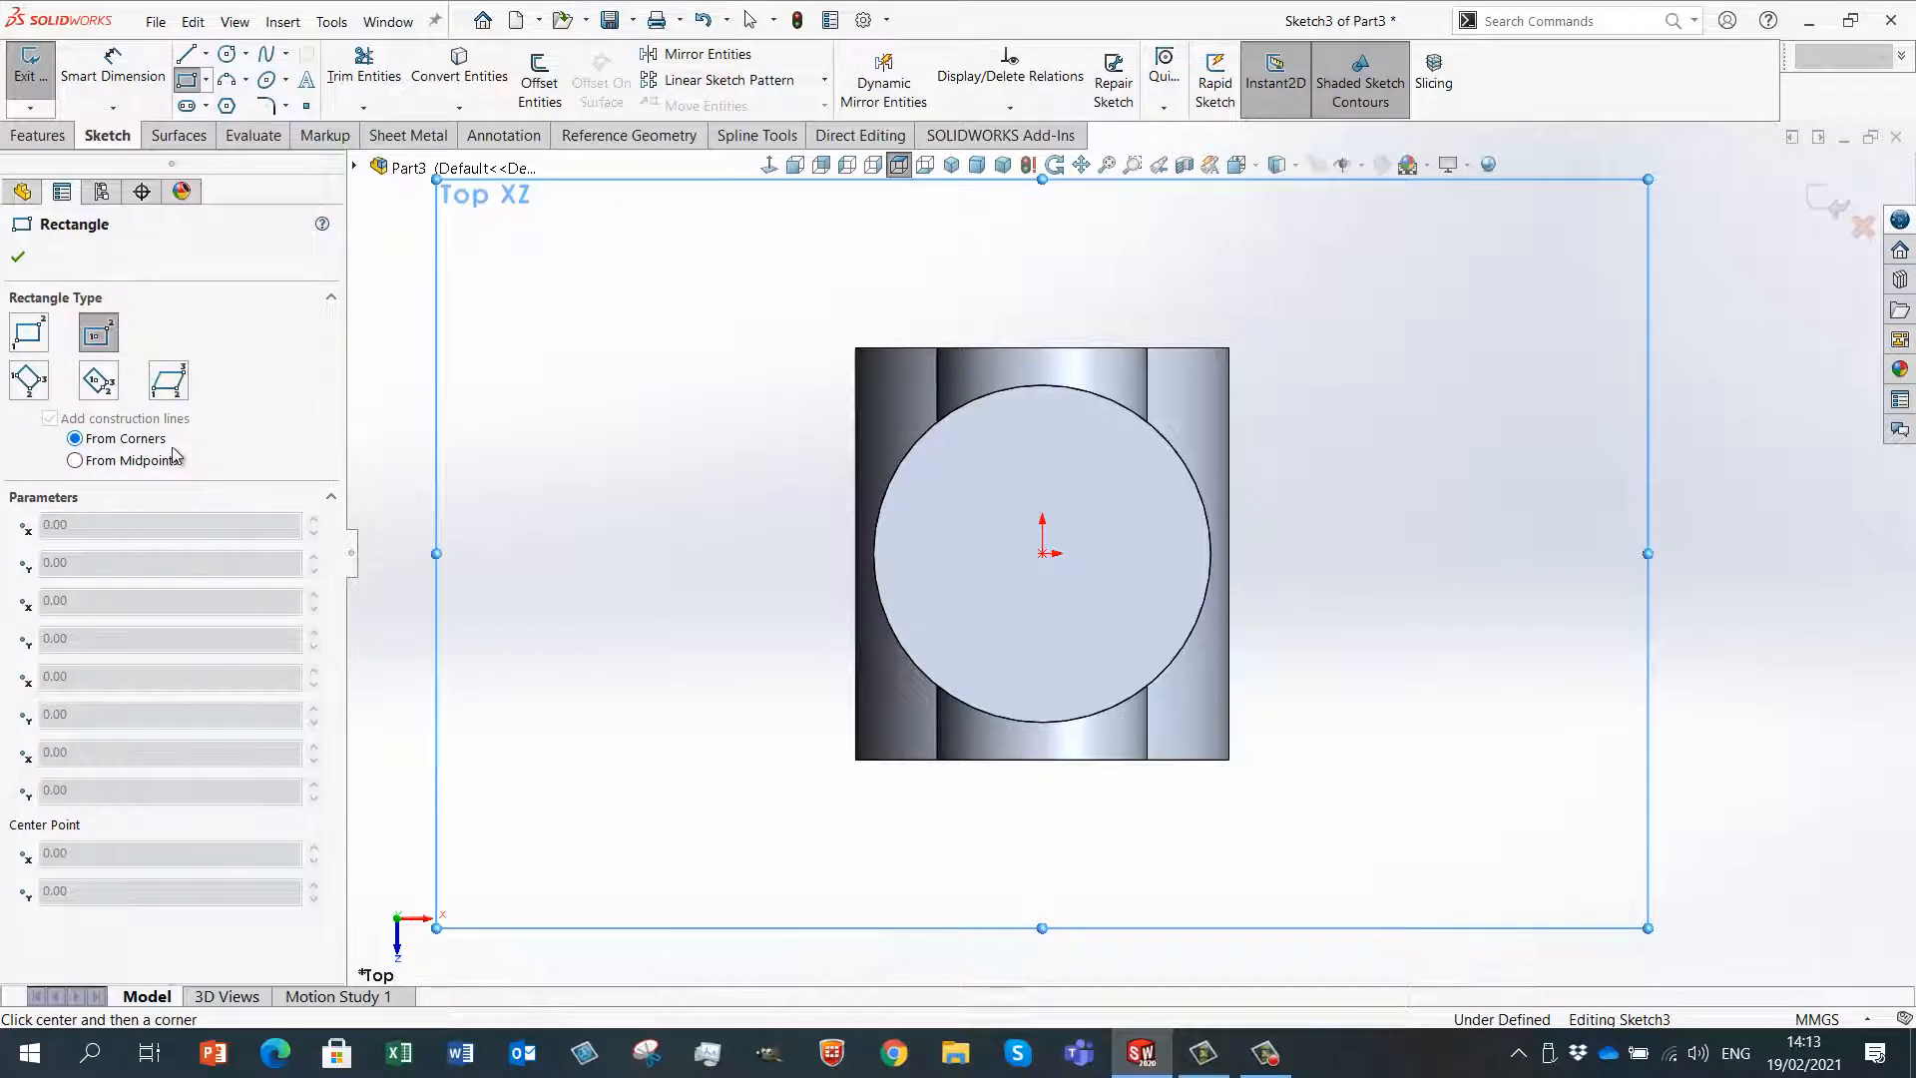
pyautogui.click(1043, 553)
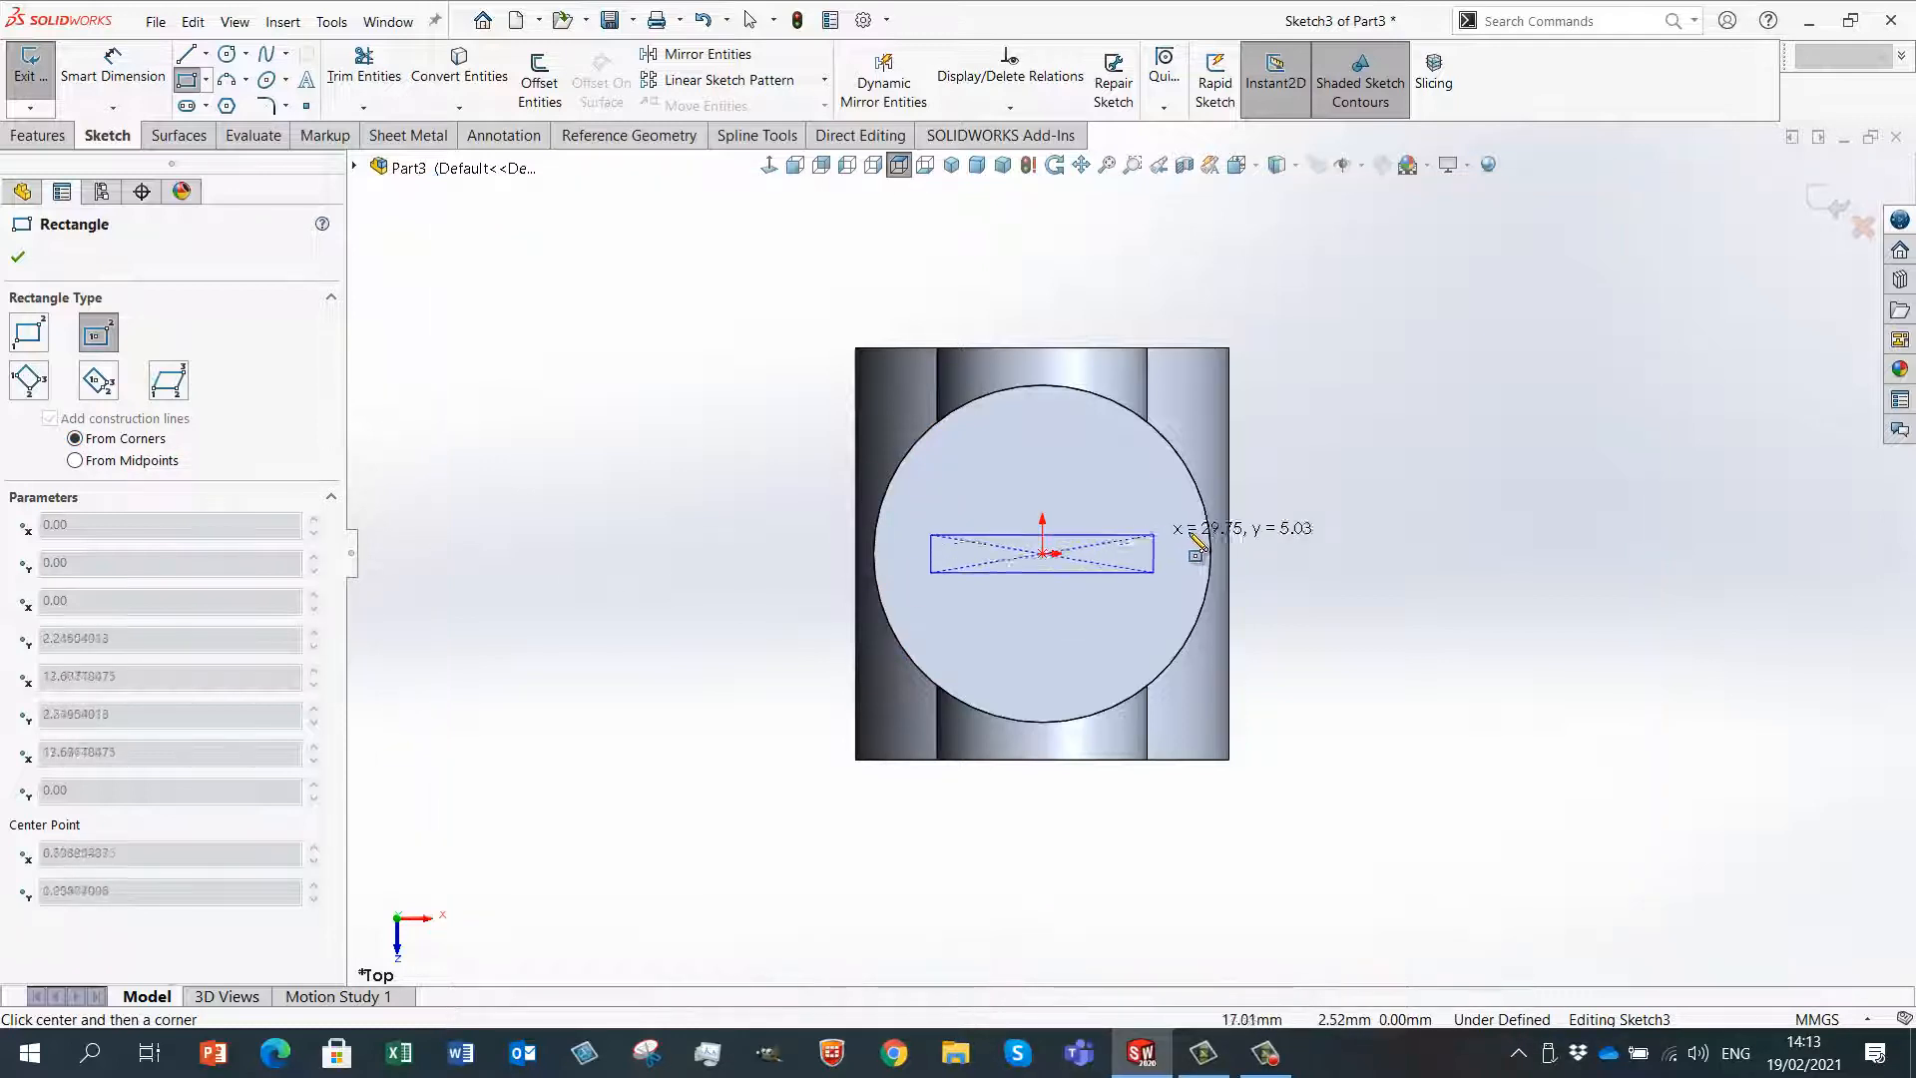
pyautogui.click(1302, 459)
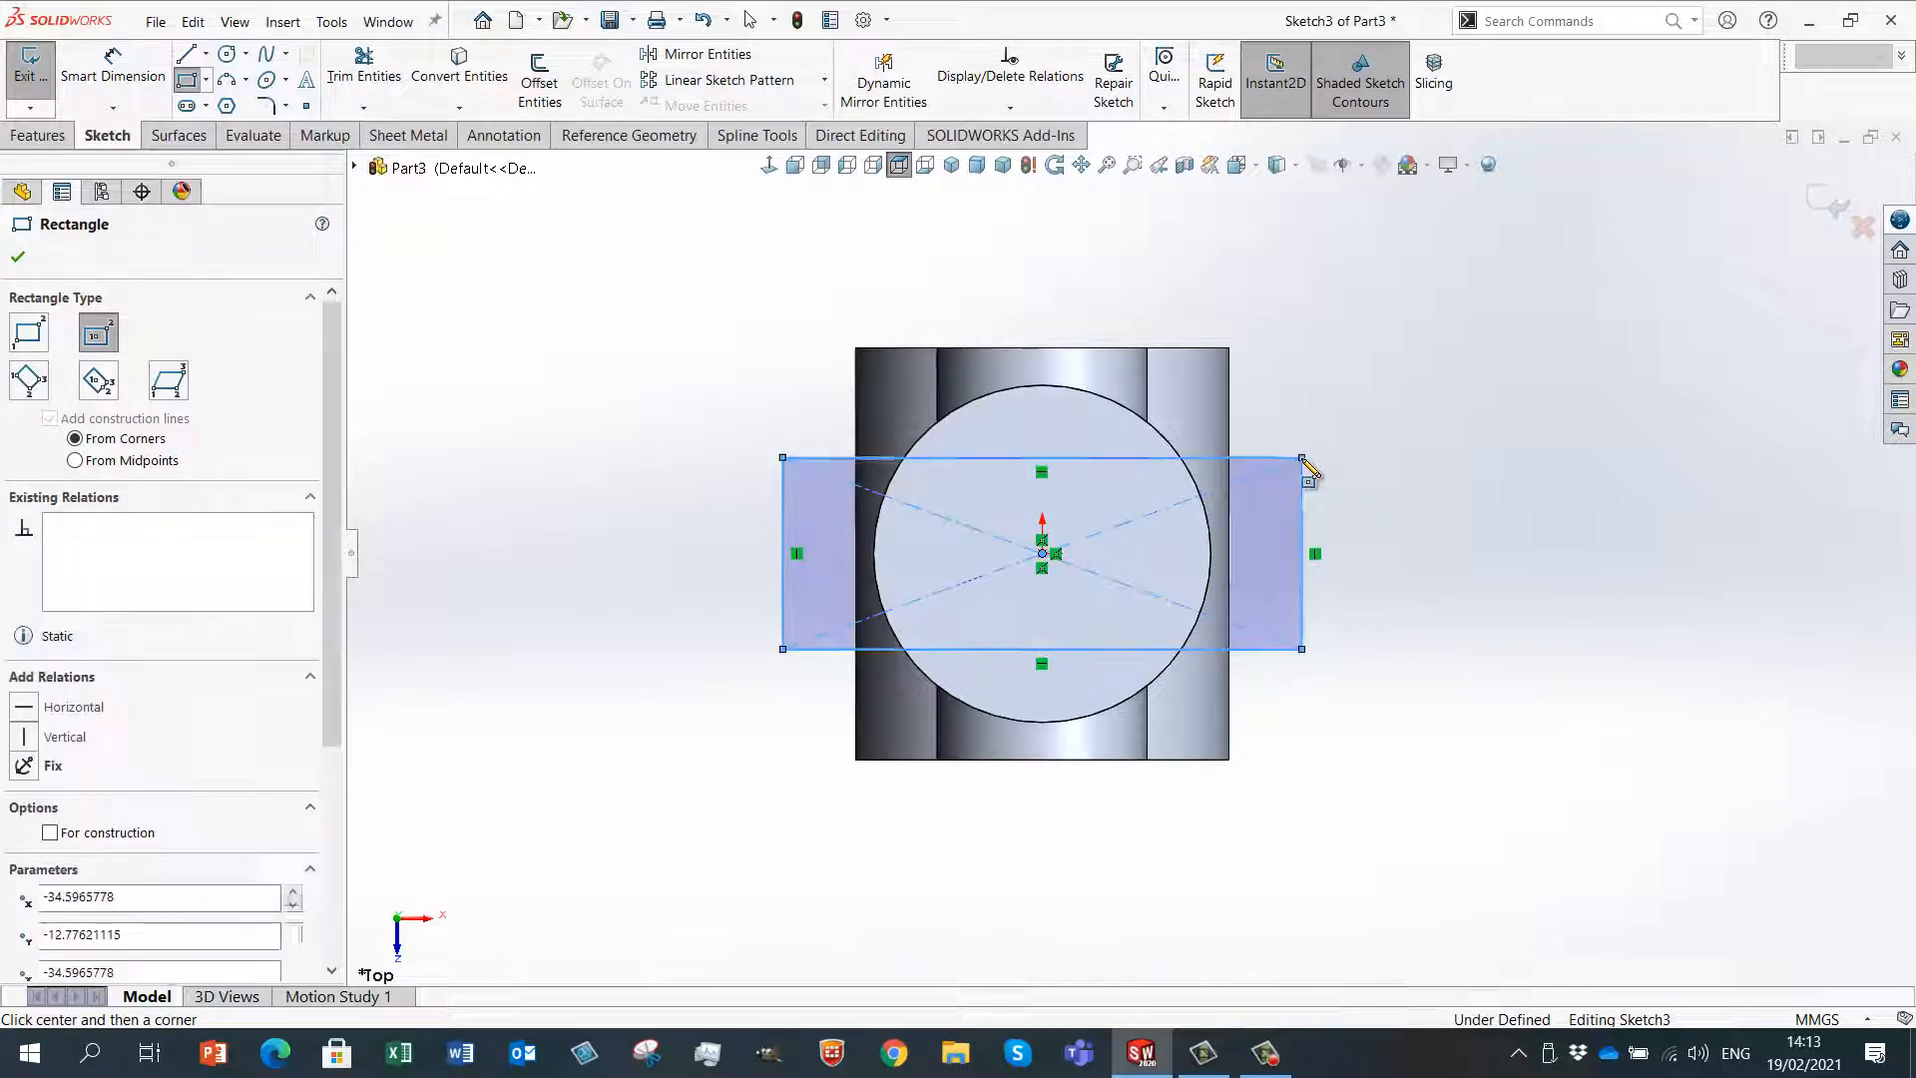
pyautogui.rightClick(1364, 413)
pyautogui.click(1414, 427)
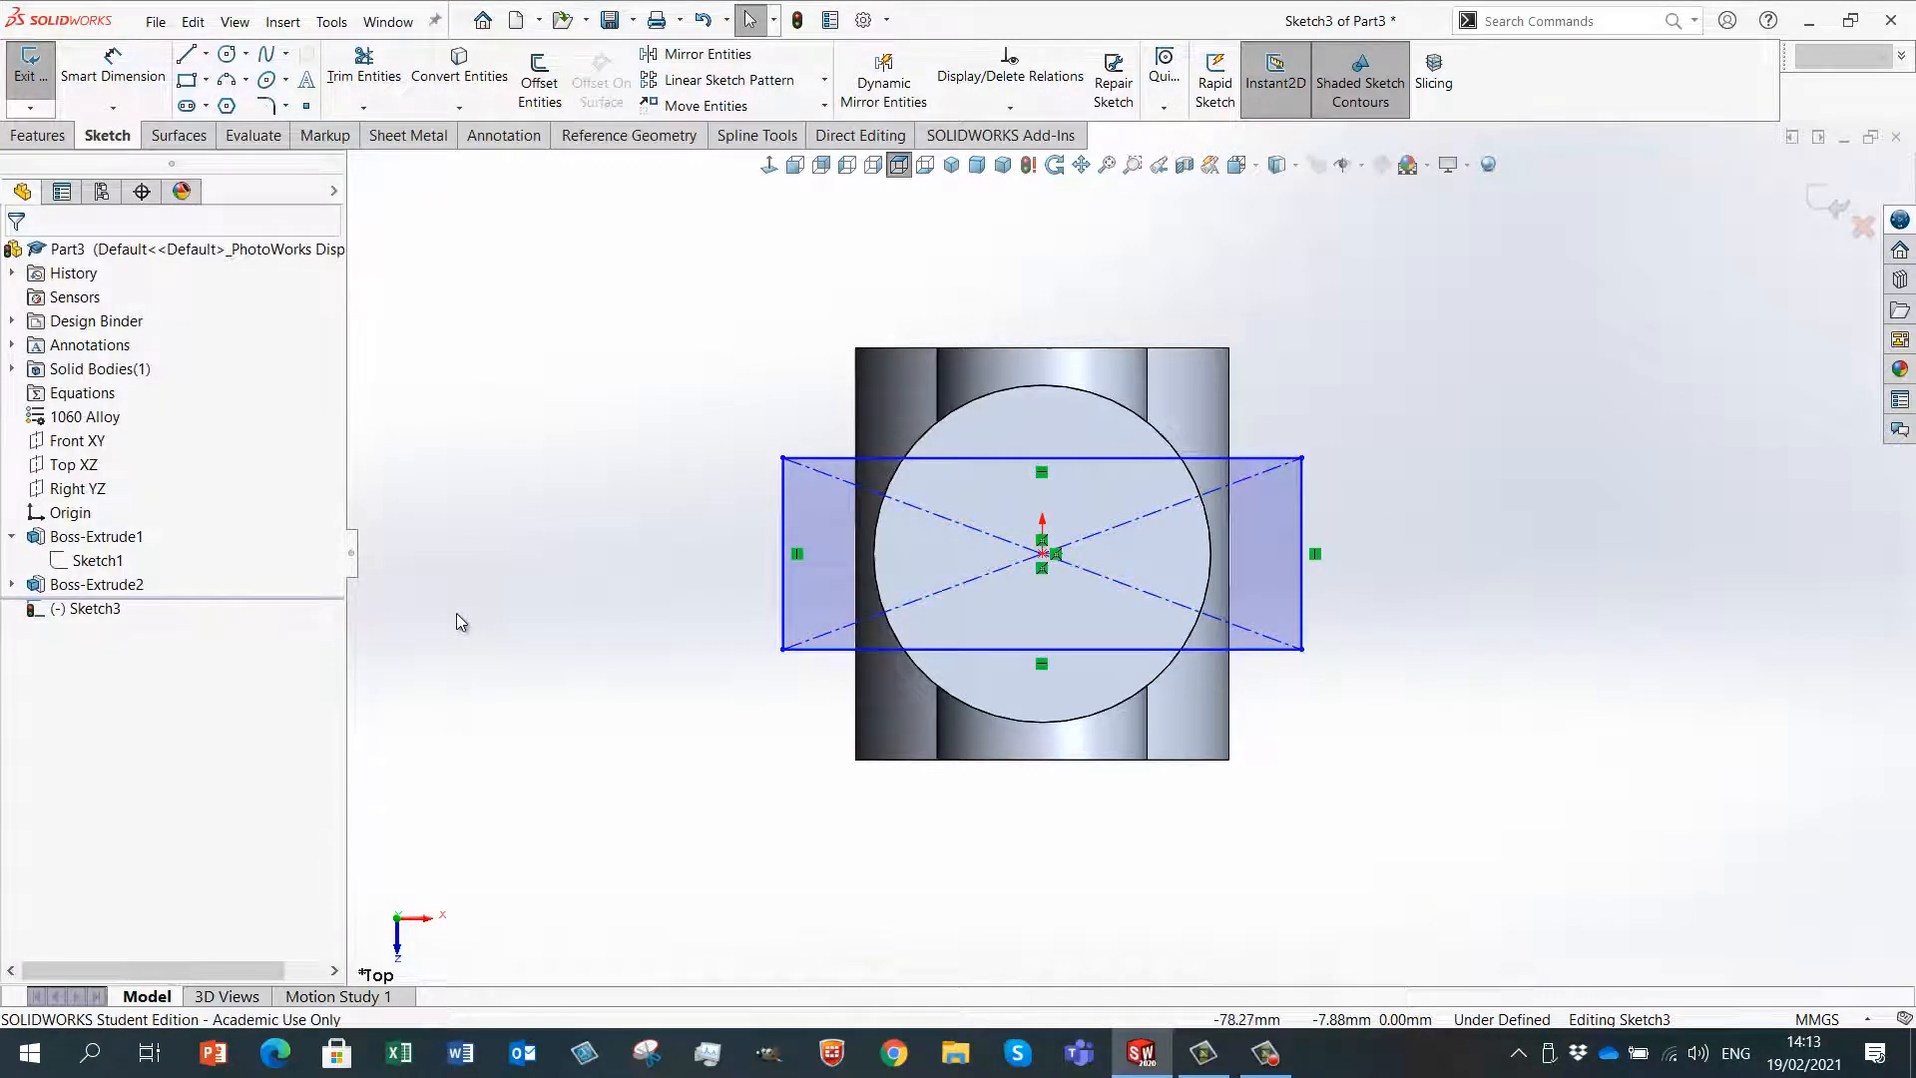
# - Add a tangent relation between one short side of the rectangle and the circular edge of the cylinder
pyautogui.moveTo(552, 782)
pyautogui.mouseDown(button='middle')
pyautogui.moveTo(560, 376)
pyautogui.moveTo(428, 329)
pyautogui.moveTo(522, 385)
pyautogui.moveTo(524, 469)
pyautogui.moveTo(544, 385)
pyautogui.mouseUp(button='middle')
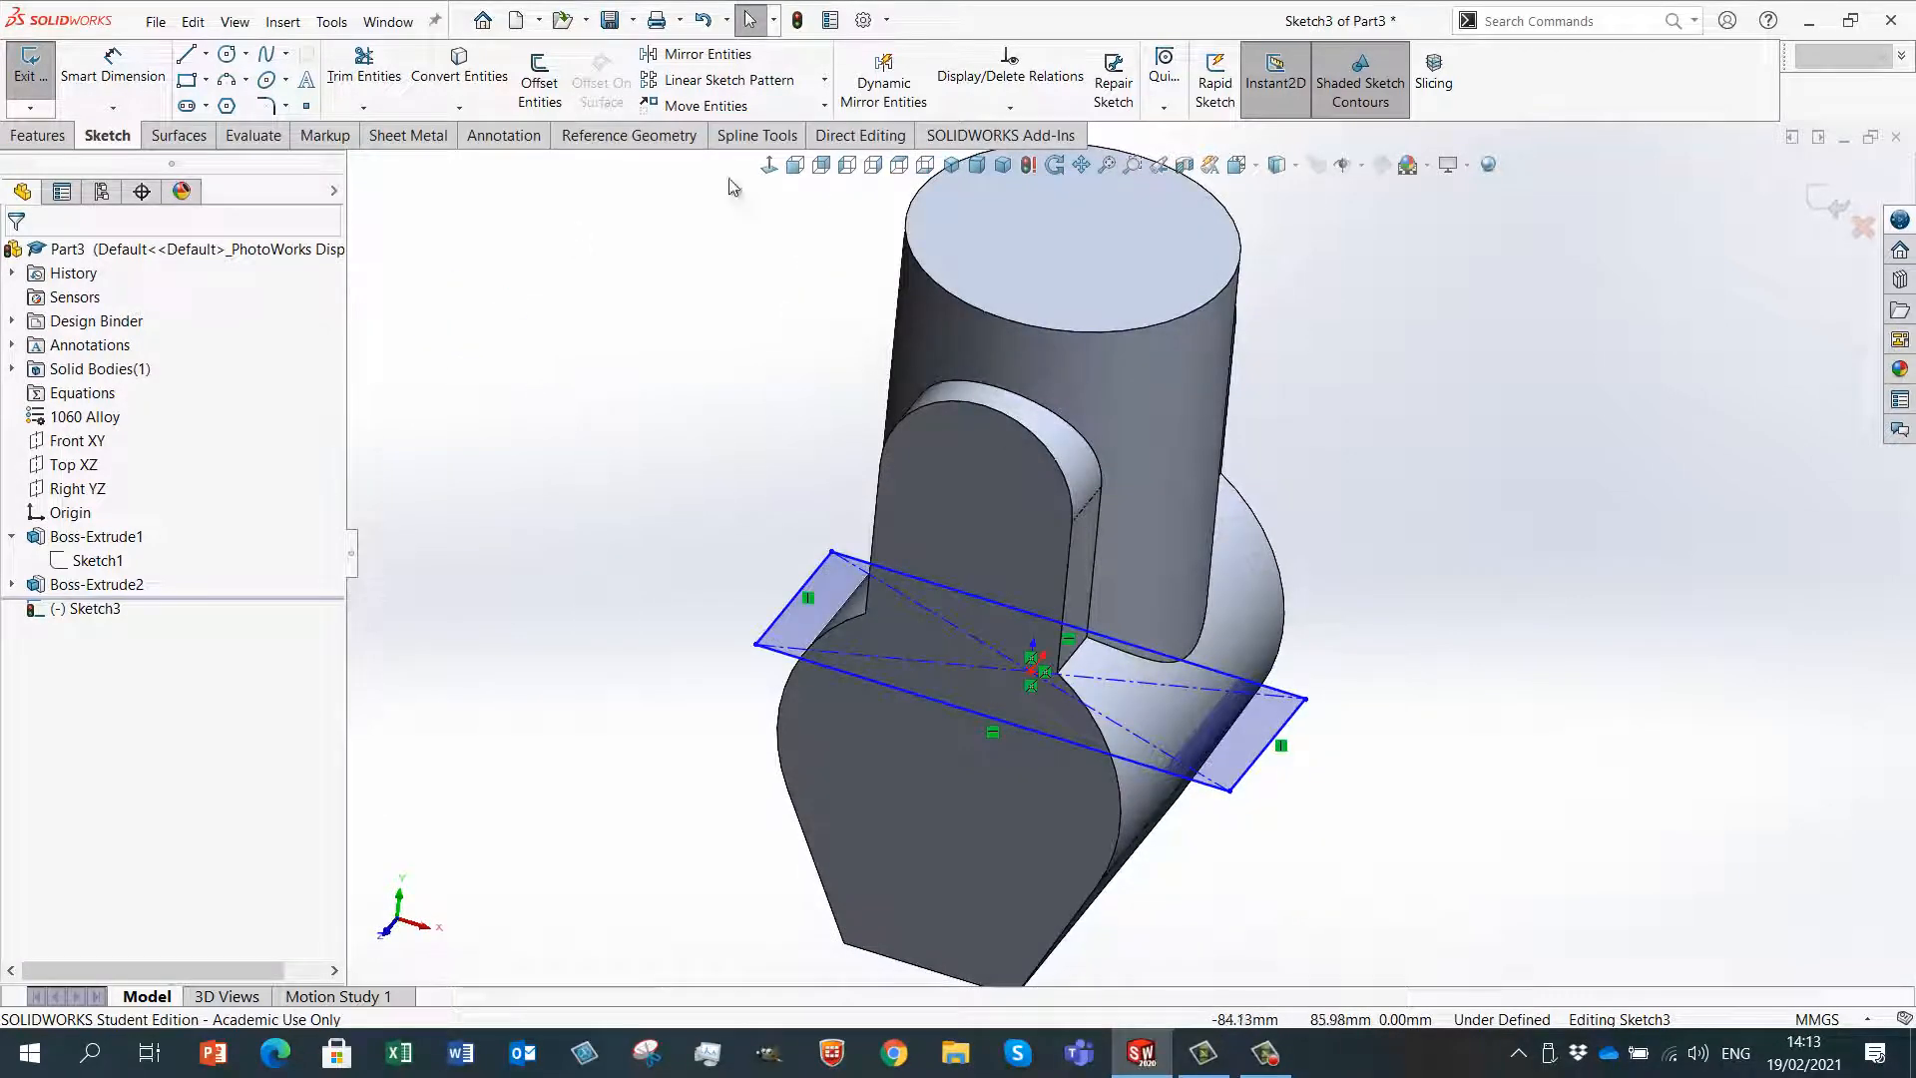
pyautogui.click(768, 166)
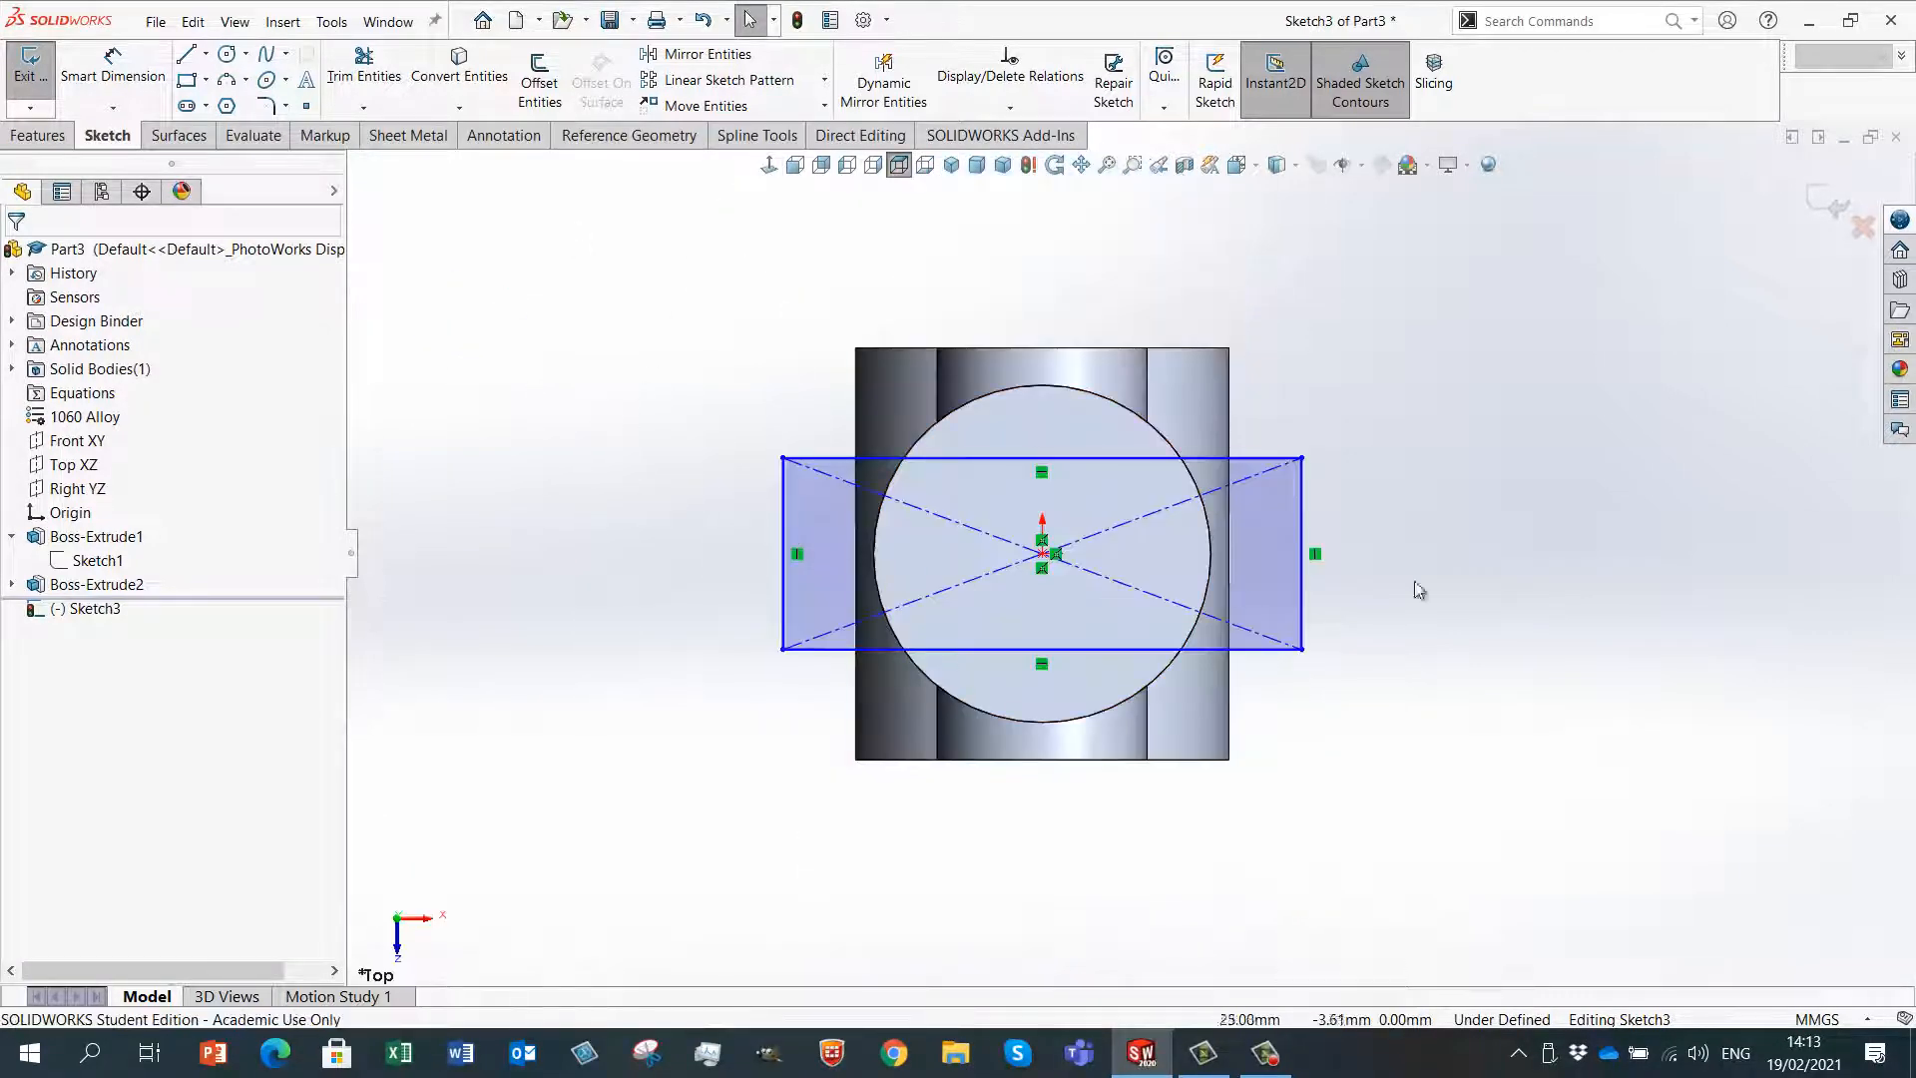
pyautogui.scroll(-2, 1416, 514)
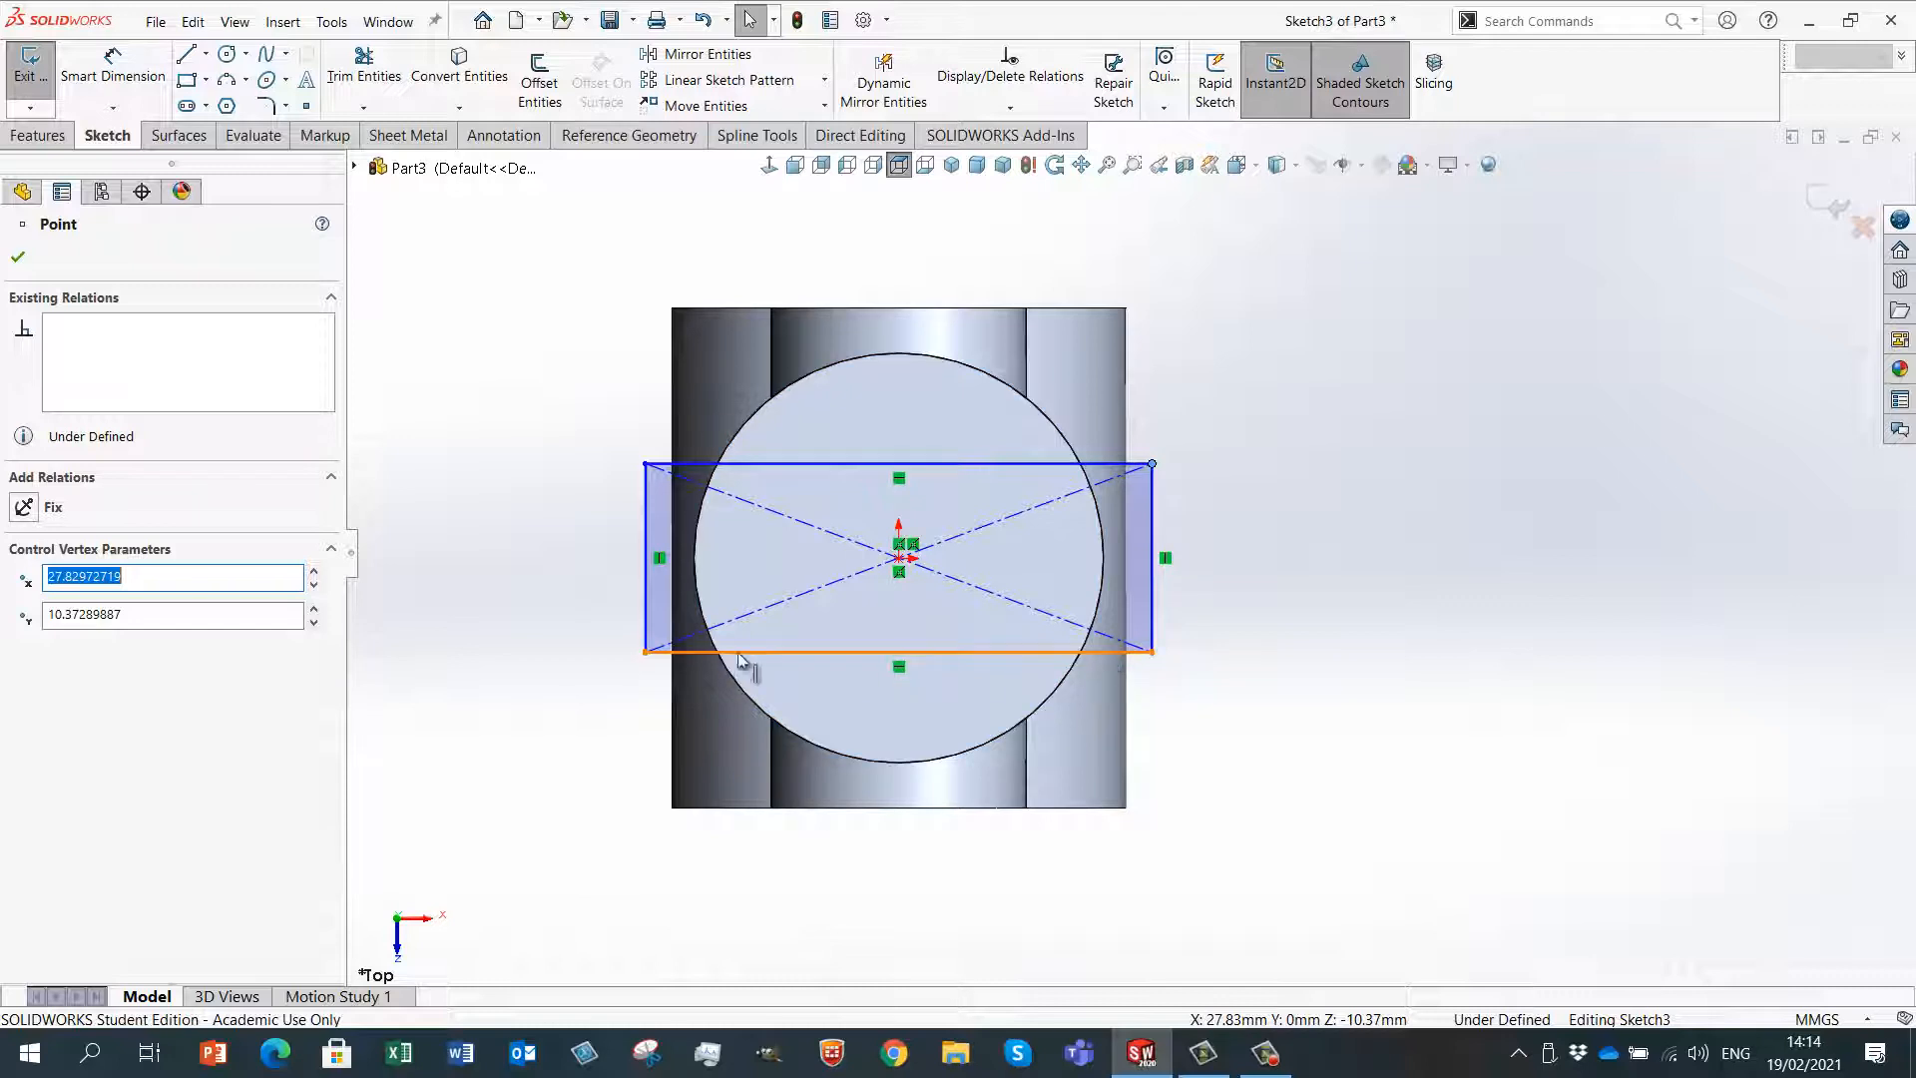
pyautogui.scroll(-1, 1022, 561)
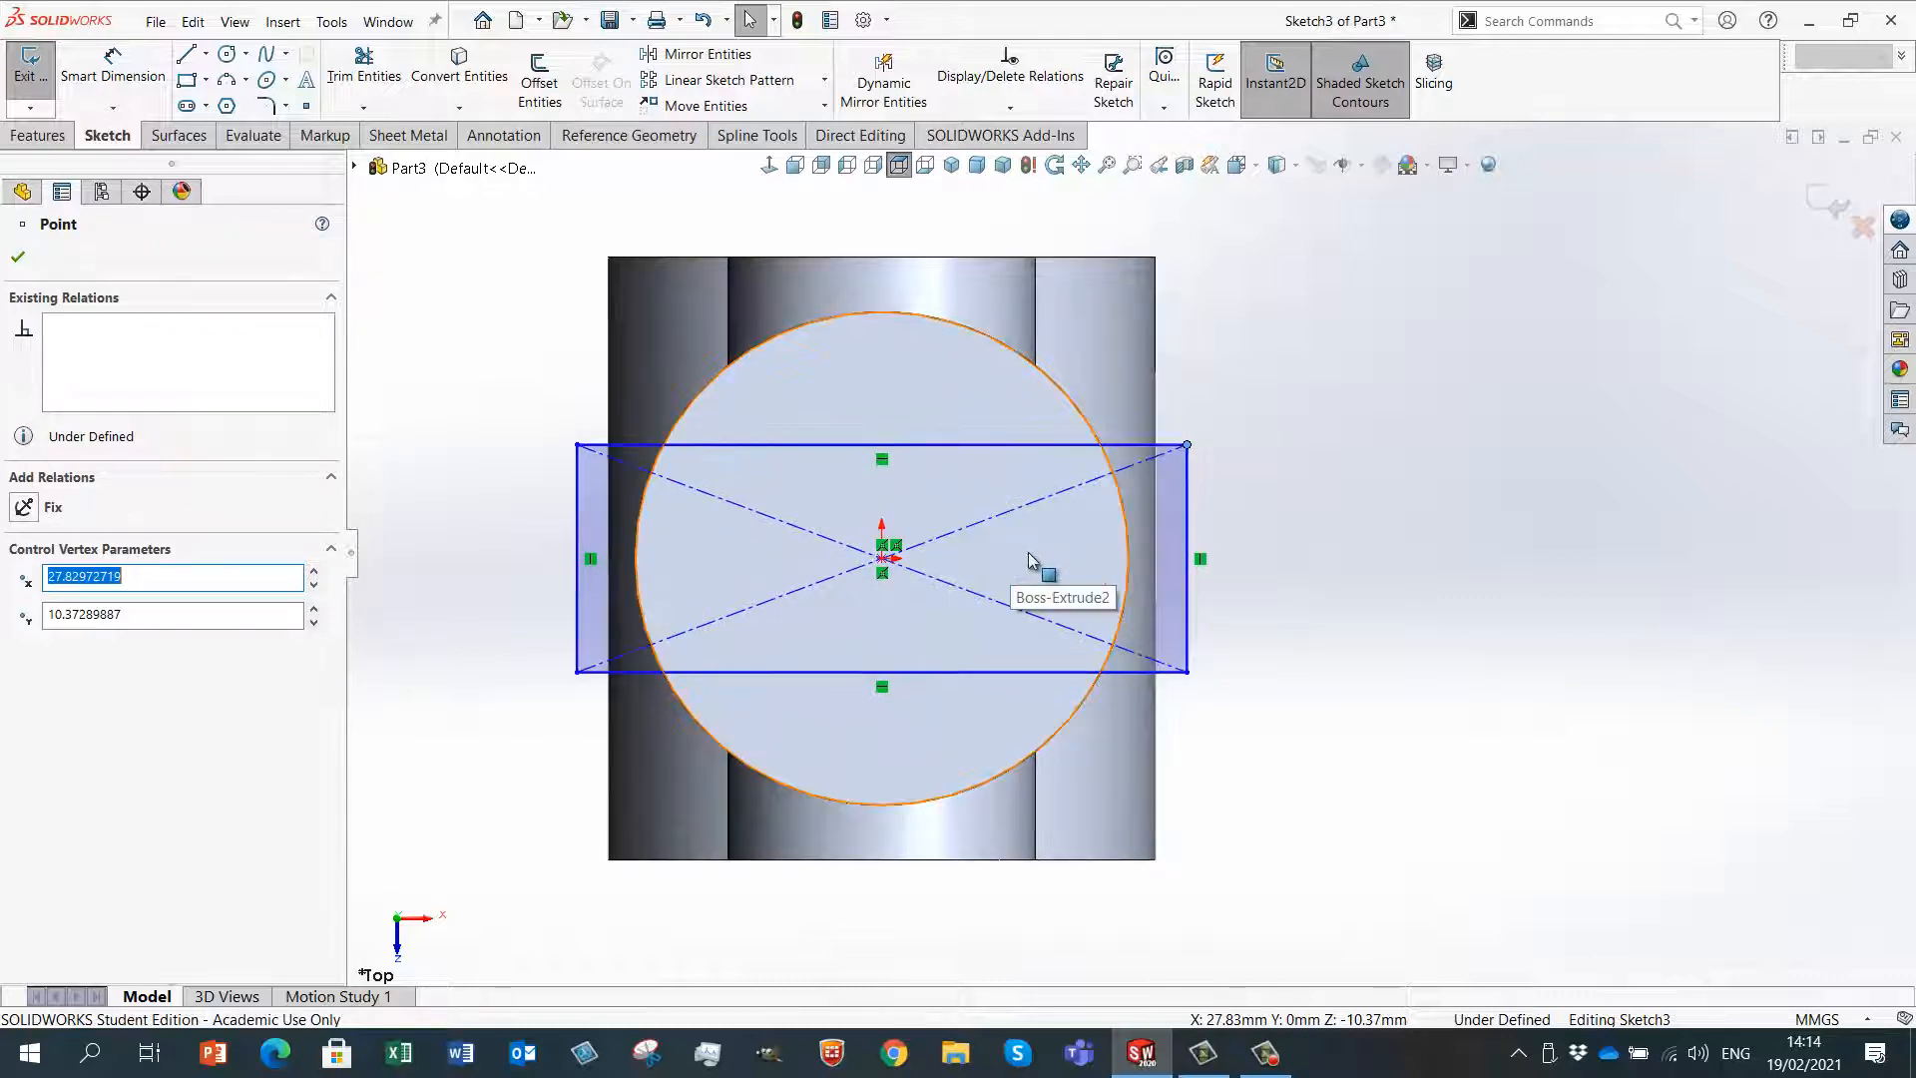
pyautogui.click(1191, 506)
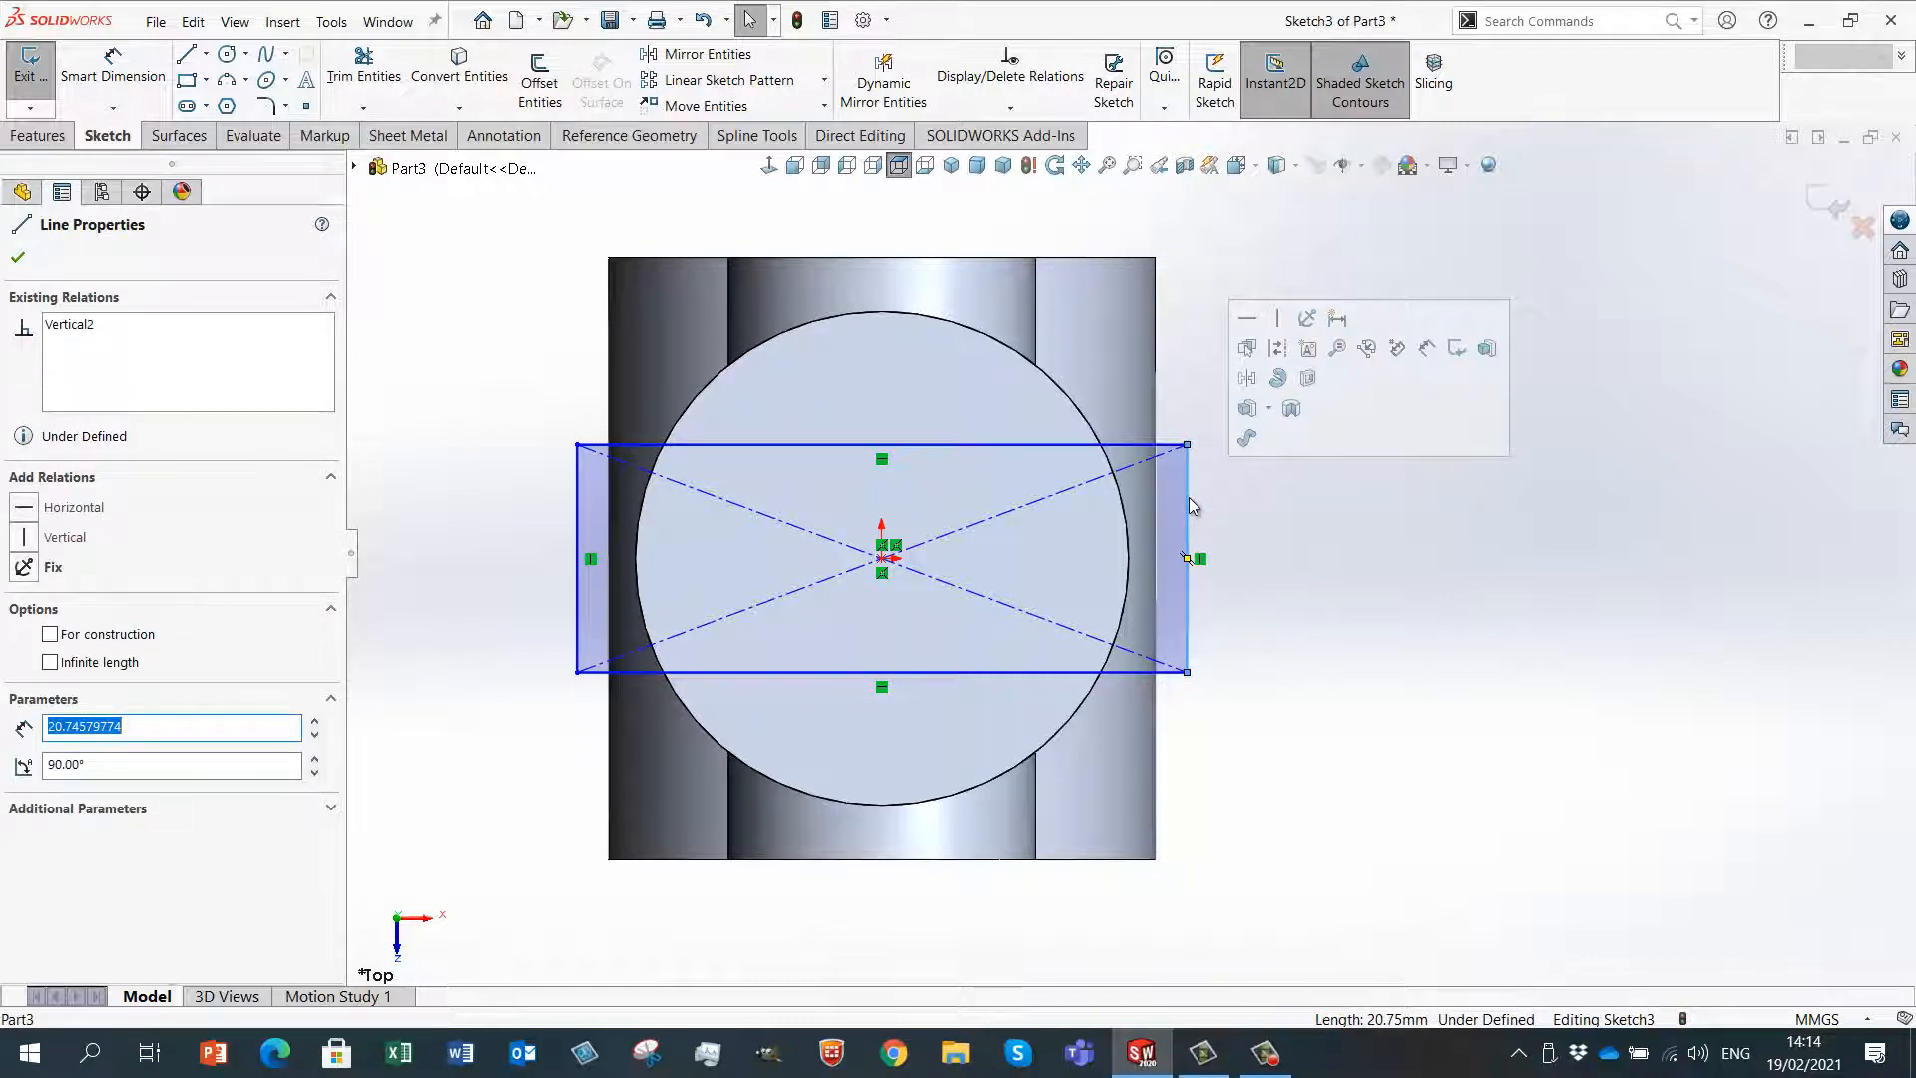
pyautogui.keyDown('ctrl'); pyautogui.click(1128, 511); pyautogui.keyUp('ctrl')
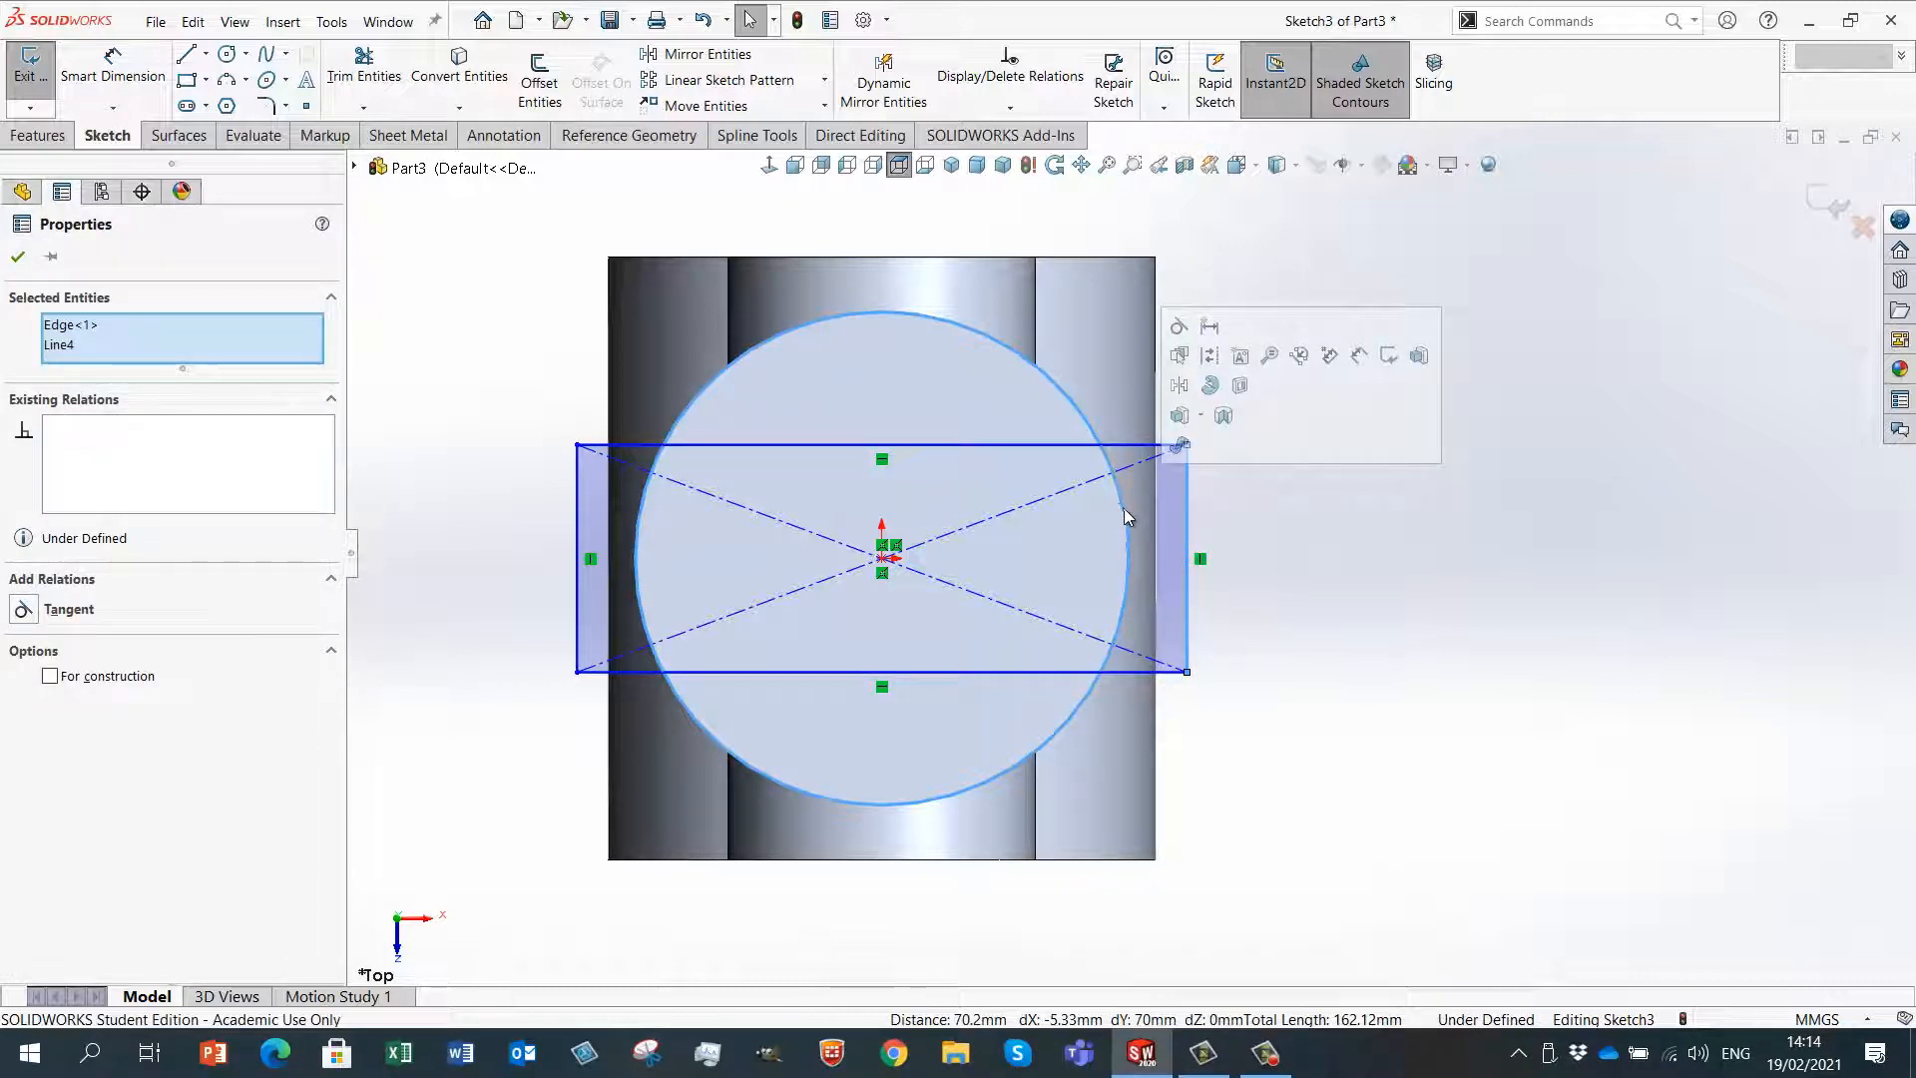
pyautogui.click(1178, 327)
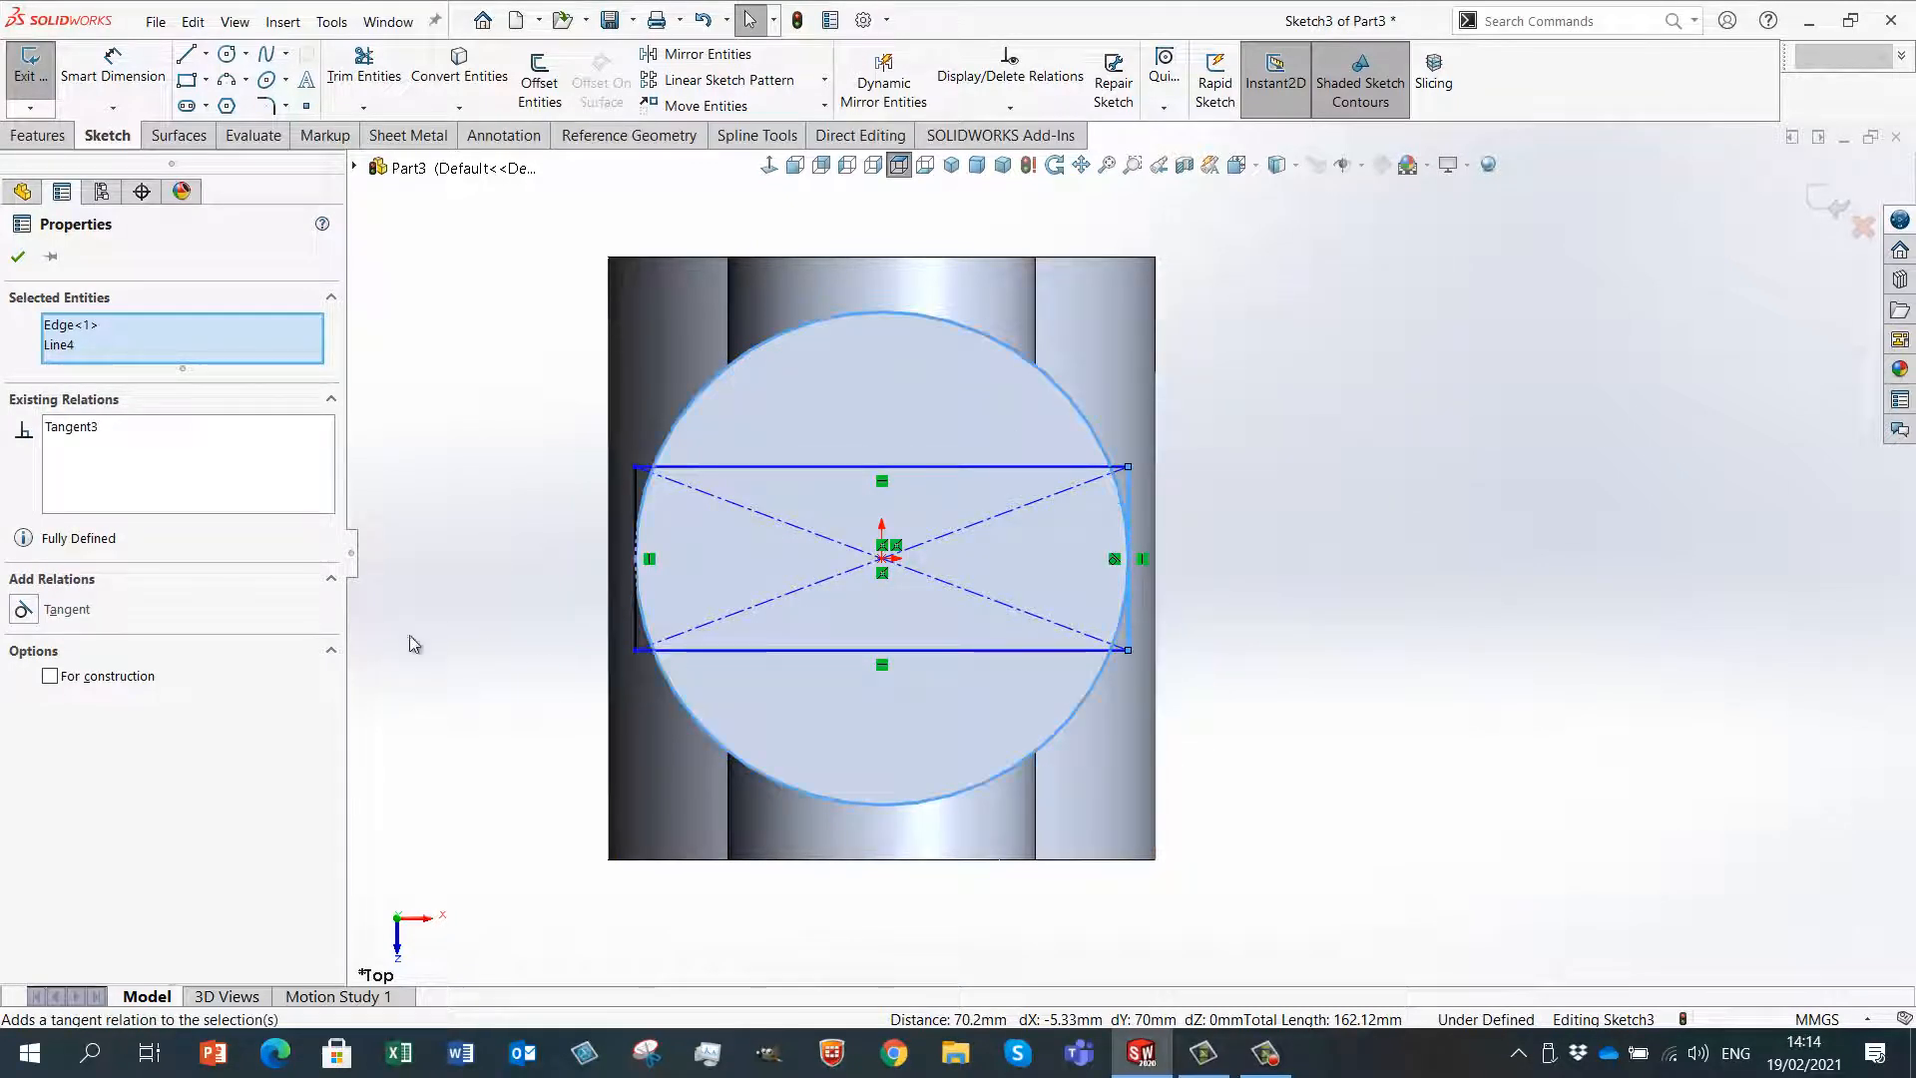
pyautogui.moveTo(414, 643); pyautogui.dragTo(459, 559, button='middle')
pyautogui.click(459, 559)
pyautogui.moveTo(412, 689)
pyautogui.mouseDown(button='middle')
pyautogui.moveTo(432, 457)
pyautogui.moveTo(398, 513)
pyautogui.mouseUp(button='middle')
pyautogui.press('Escape')
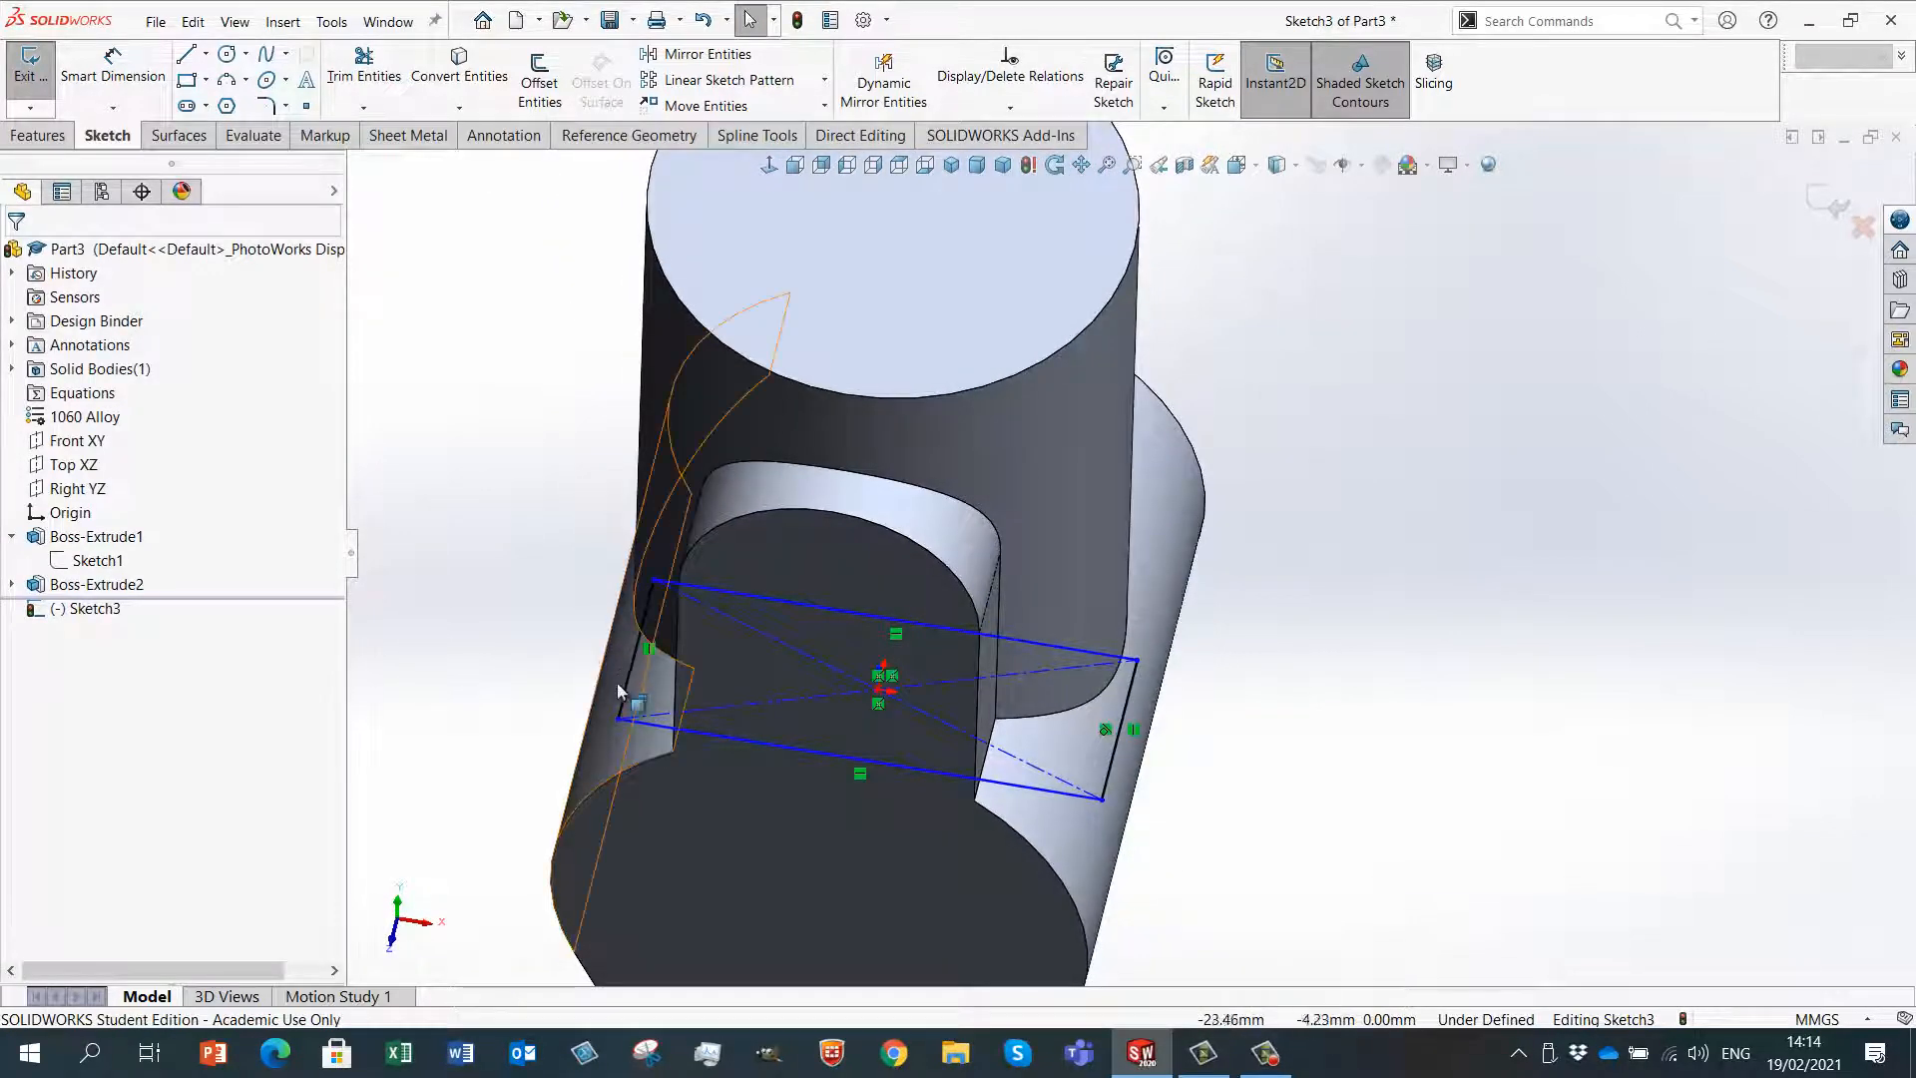
# - Dimension the short side of the rectangle and set its length to 24 mm
pyautogui.click(768, 167)
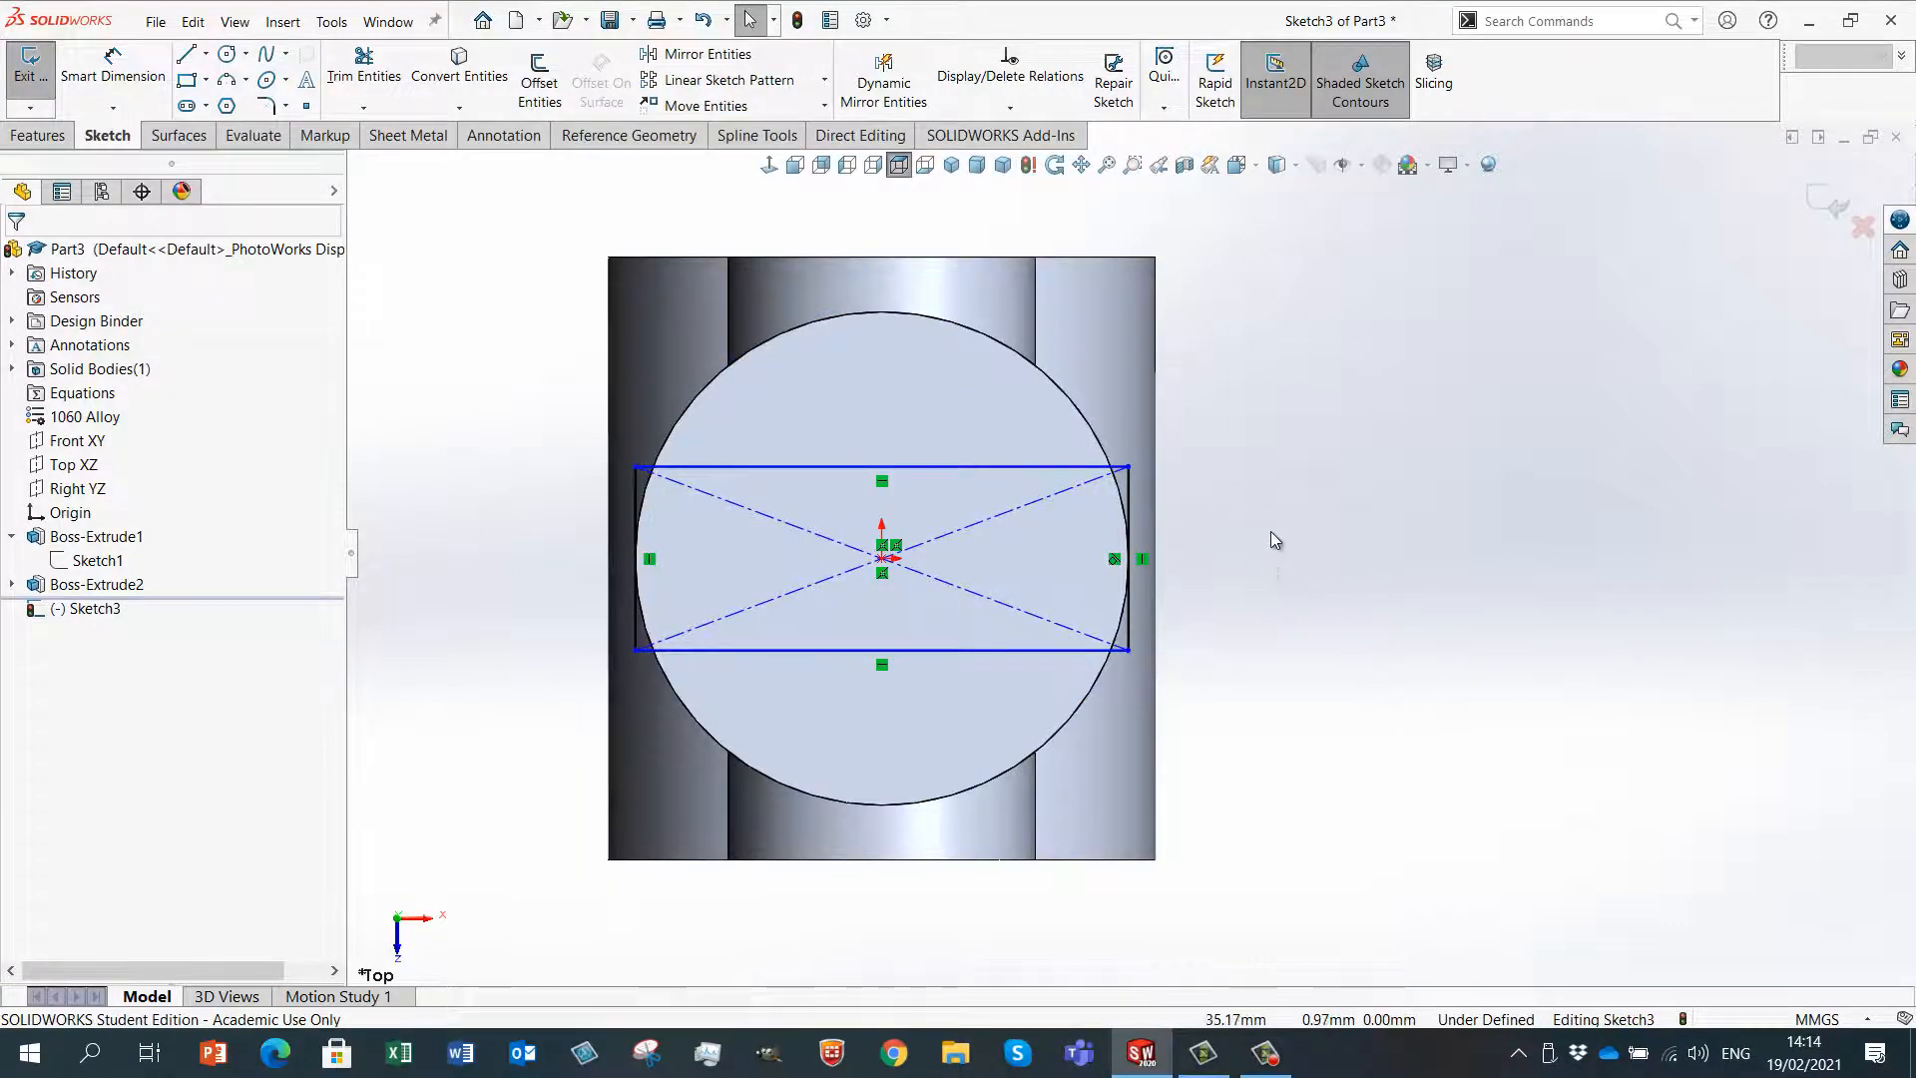
pyautogui.moveTo(1271, 530); pyautogui.dragTo(1277, 451, button='right')
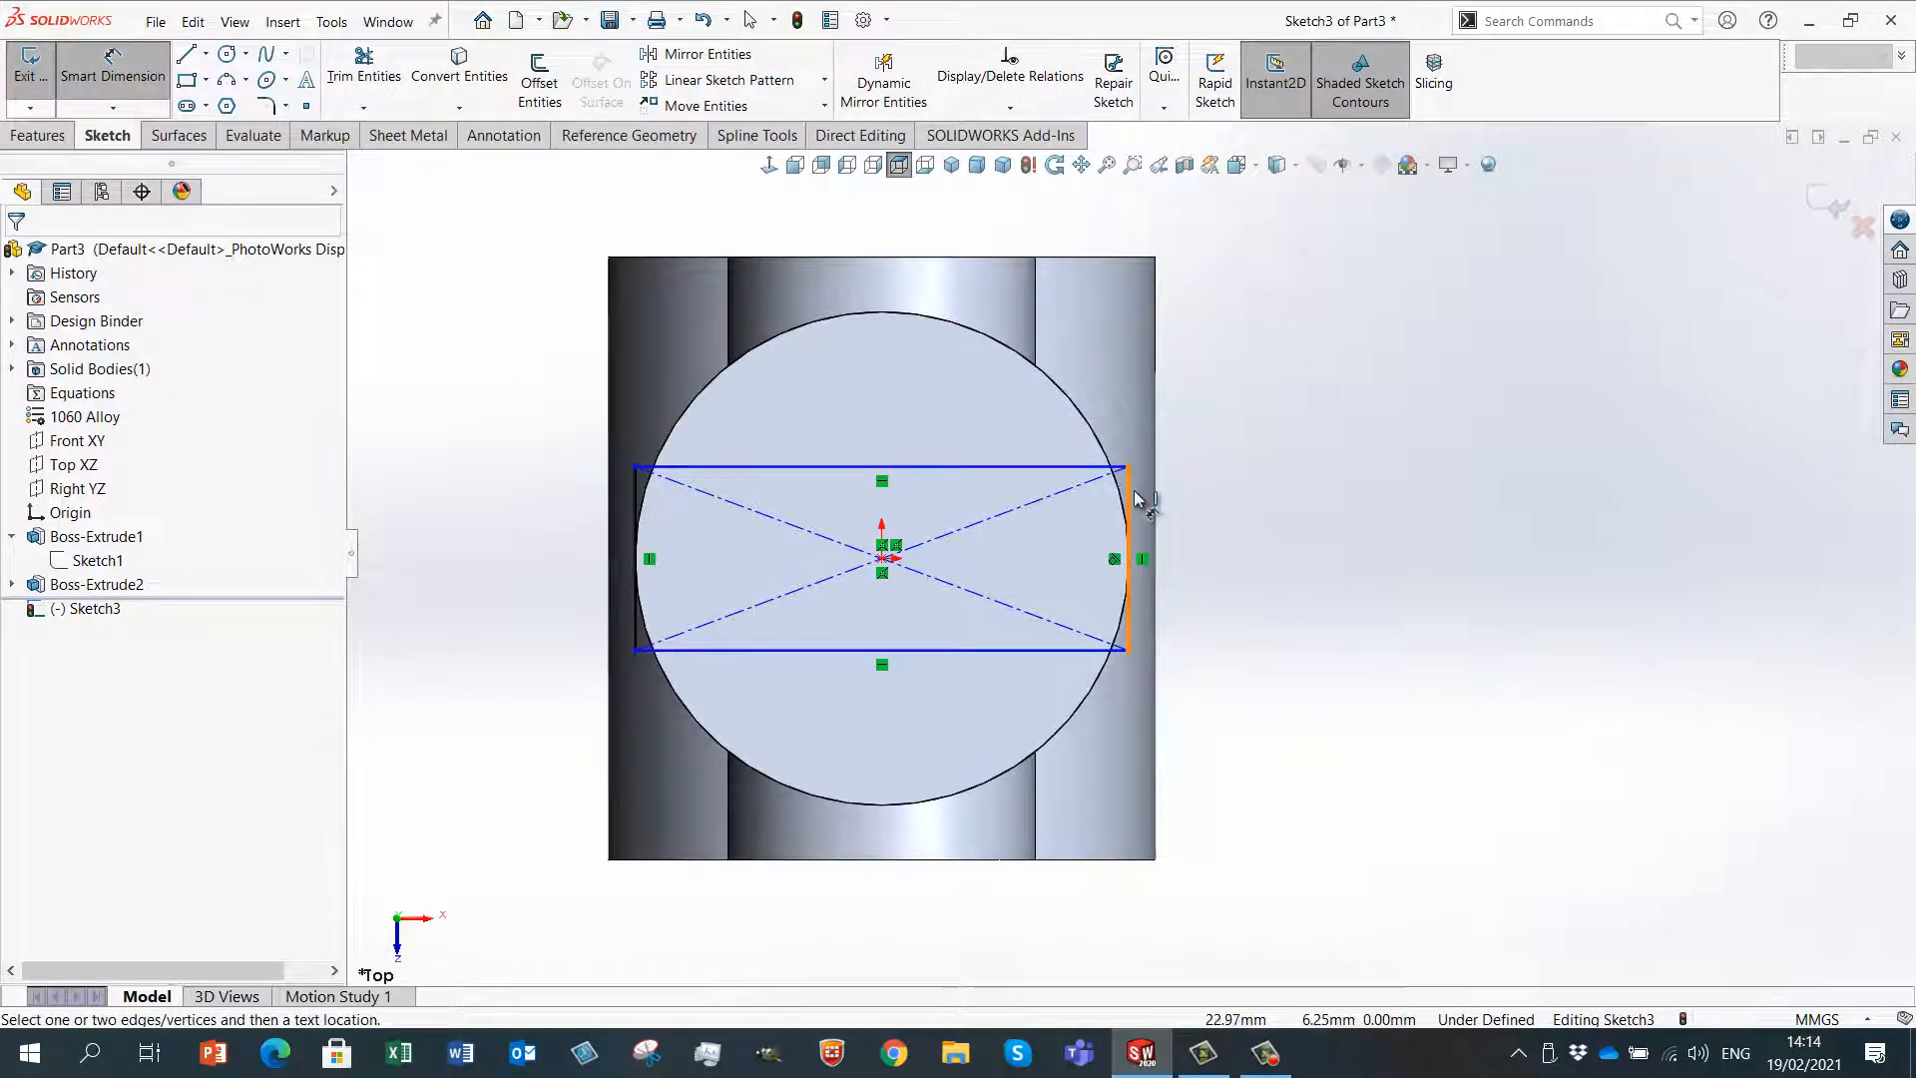
pyautogui.click(1135, 498)
pyautogui.click(1271, 504)
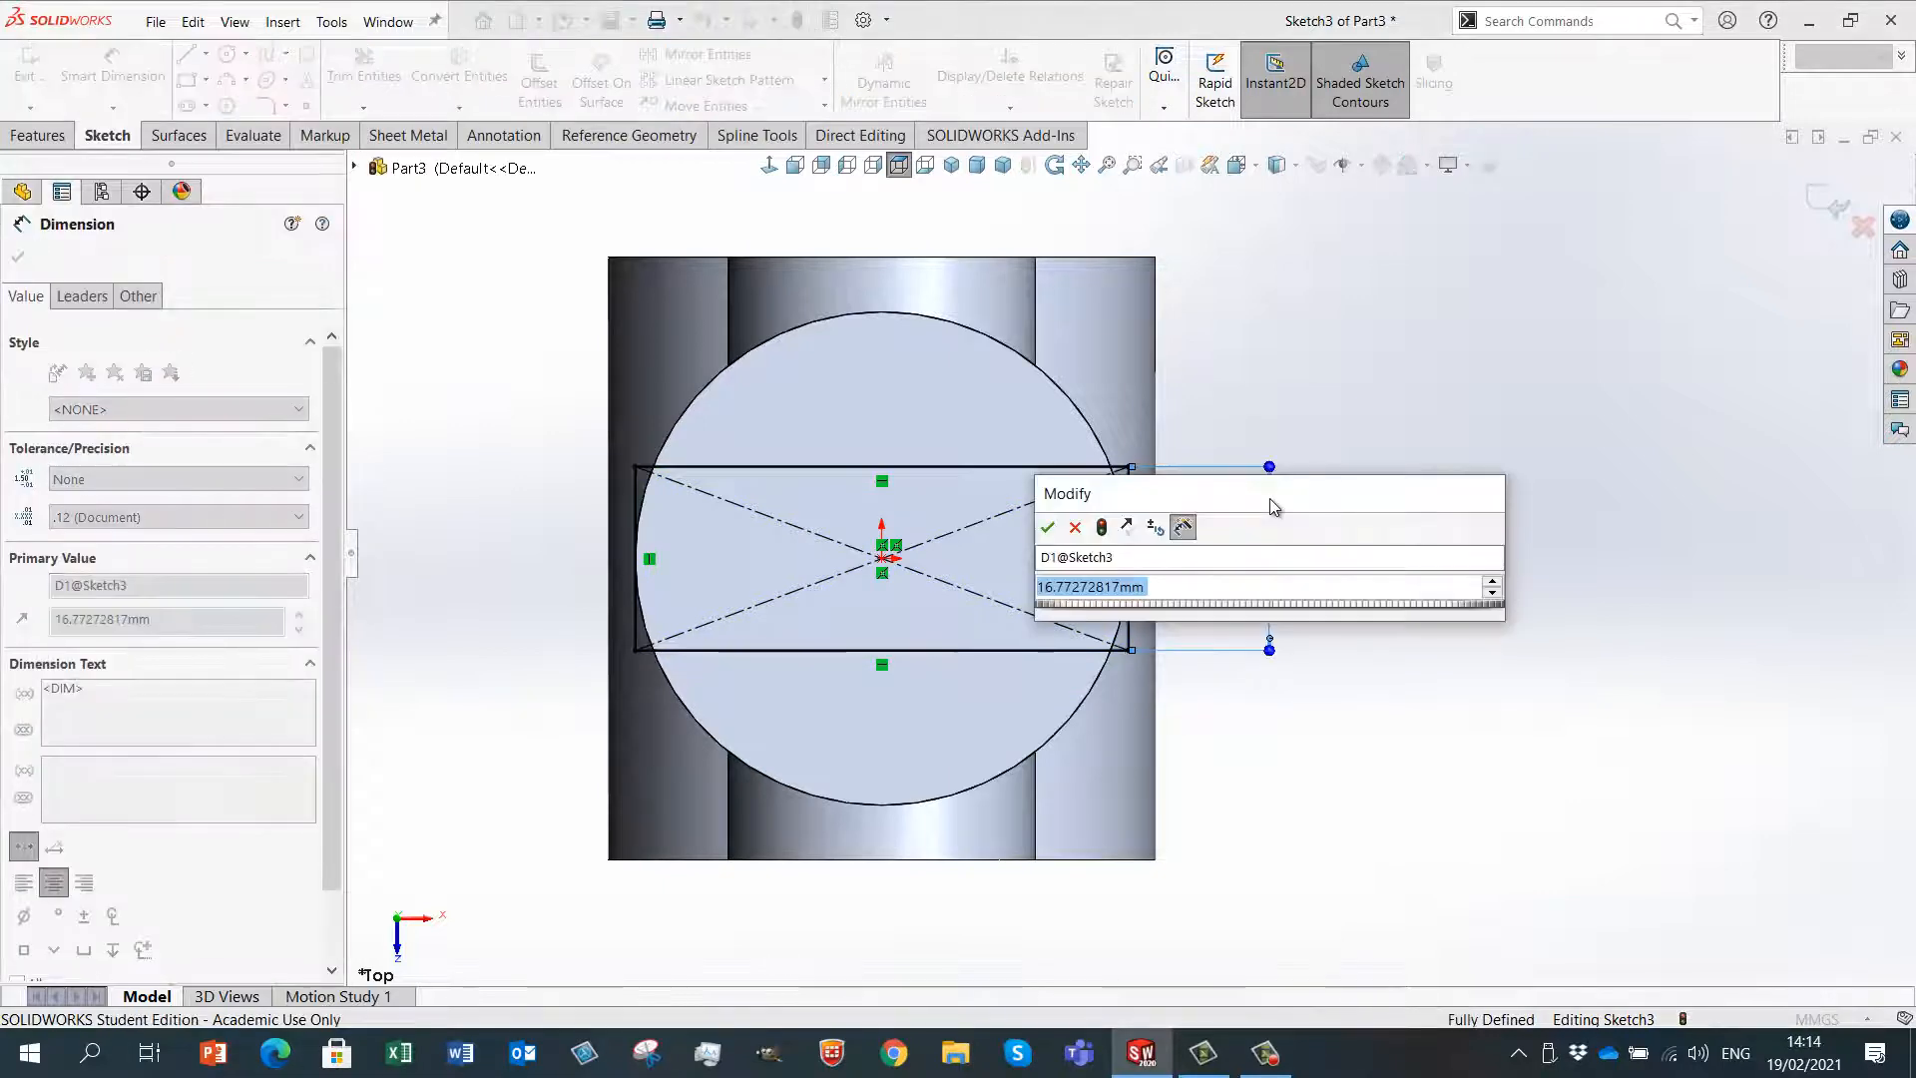
pyautogui.write('24')
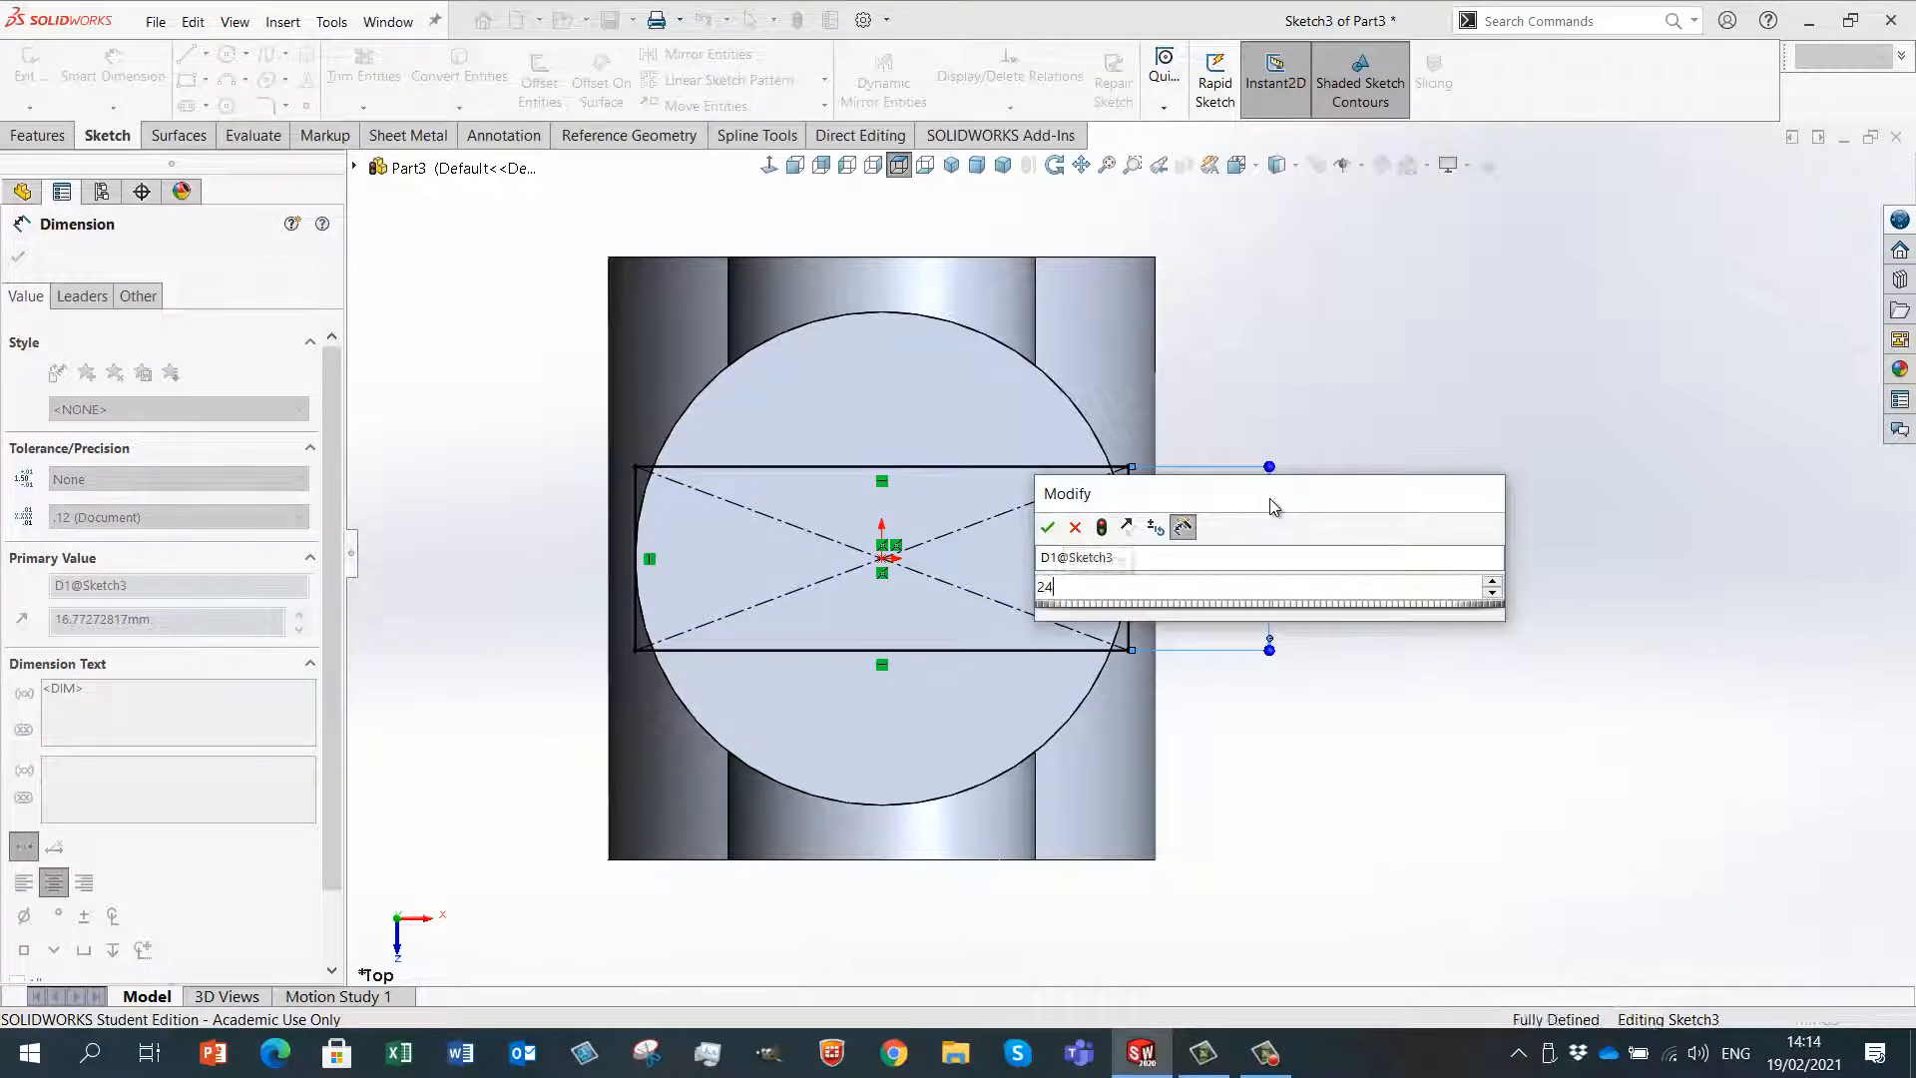
pyautogui.press('Return')
# - Extrude the rectangle sketch downward as a blind boss to a depth of 95 mm, merged with the existing body
pyautogui.moveTo(1104, 738)
pyautogui.mouseDown(button='middle')
pyautogui.moveTo(1271, 690)
pyautogui.moveTo(1008, 399)
pyautogui.mouseUp(button='middle')
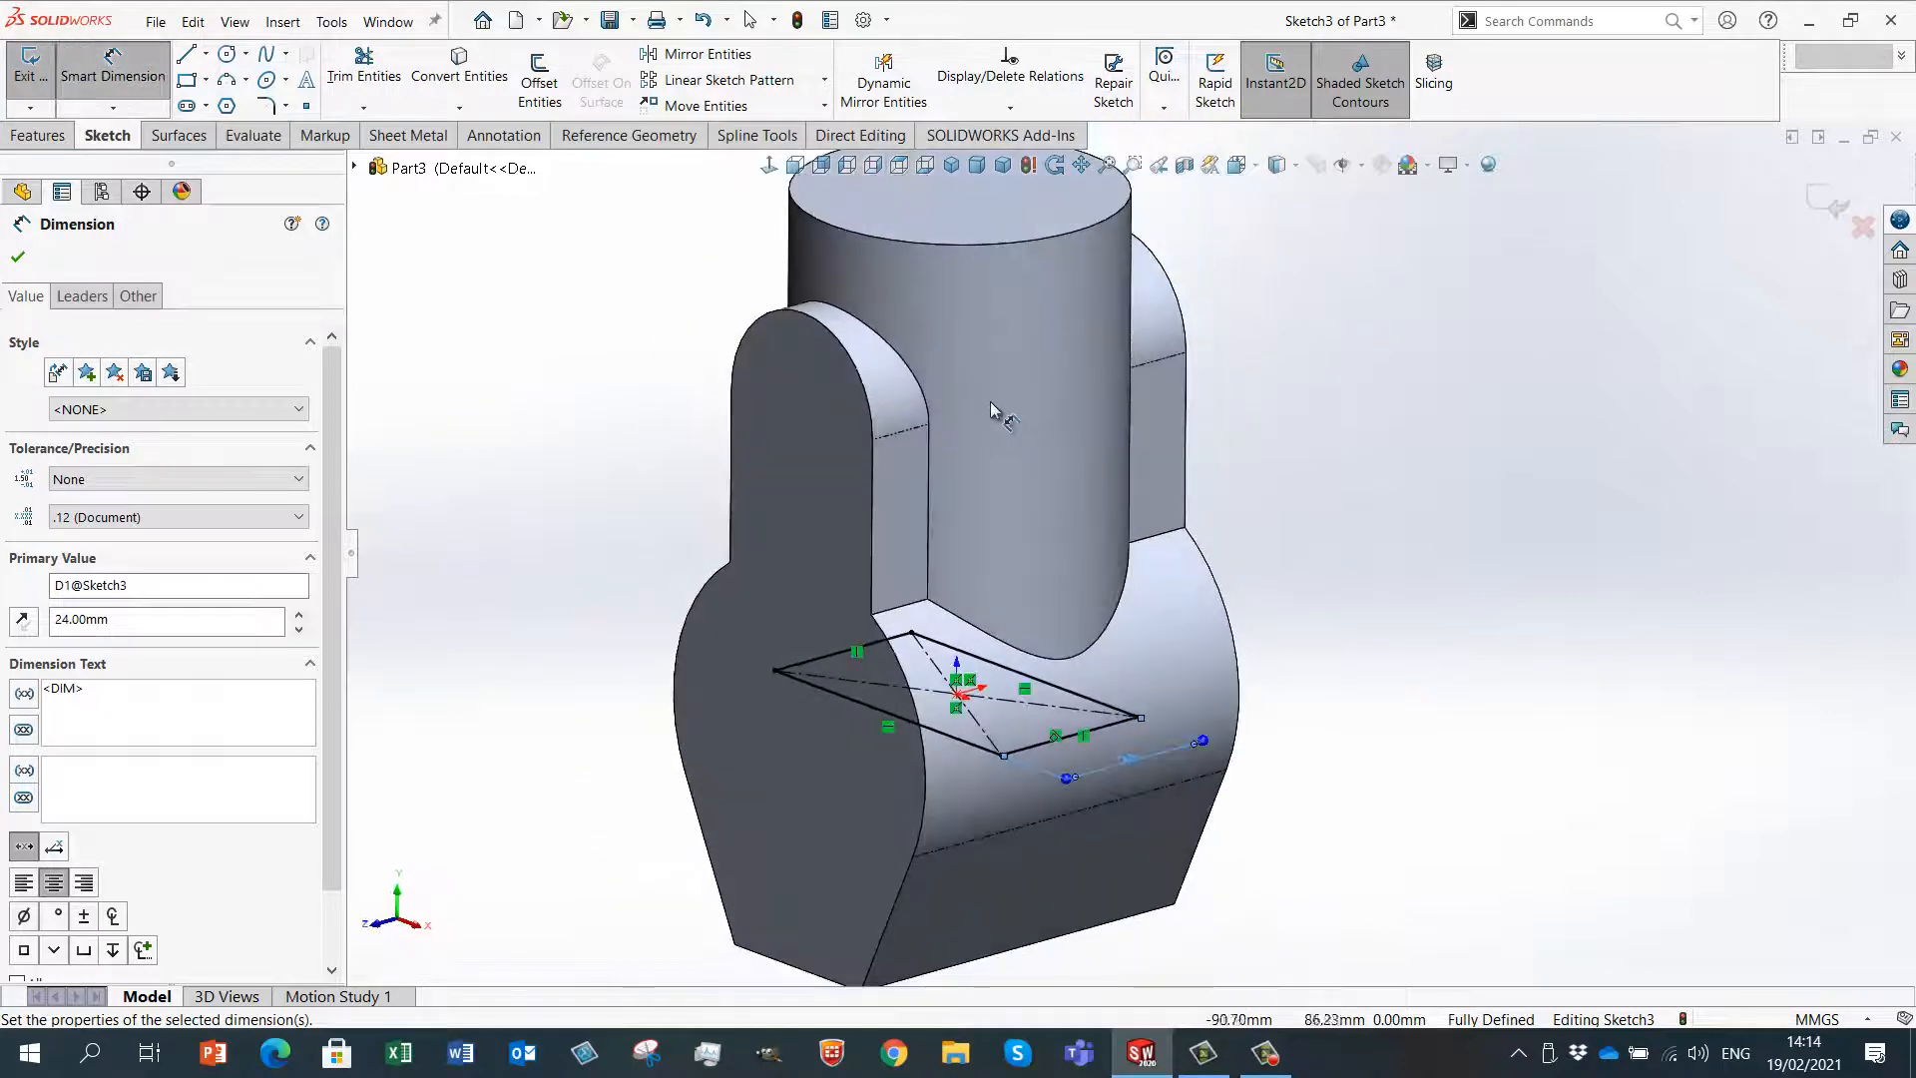
pyautogui.moveTo(1002, 493); pyautogui.dragTo(1079, 496, button='middle')
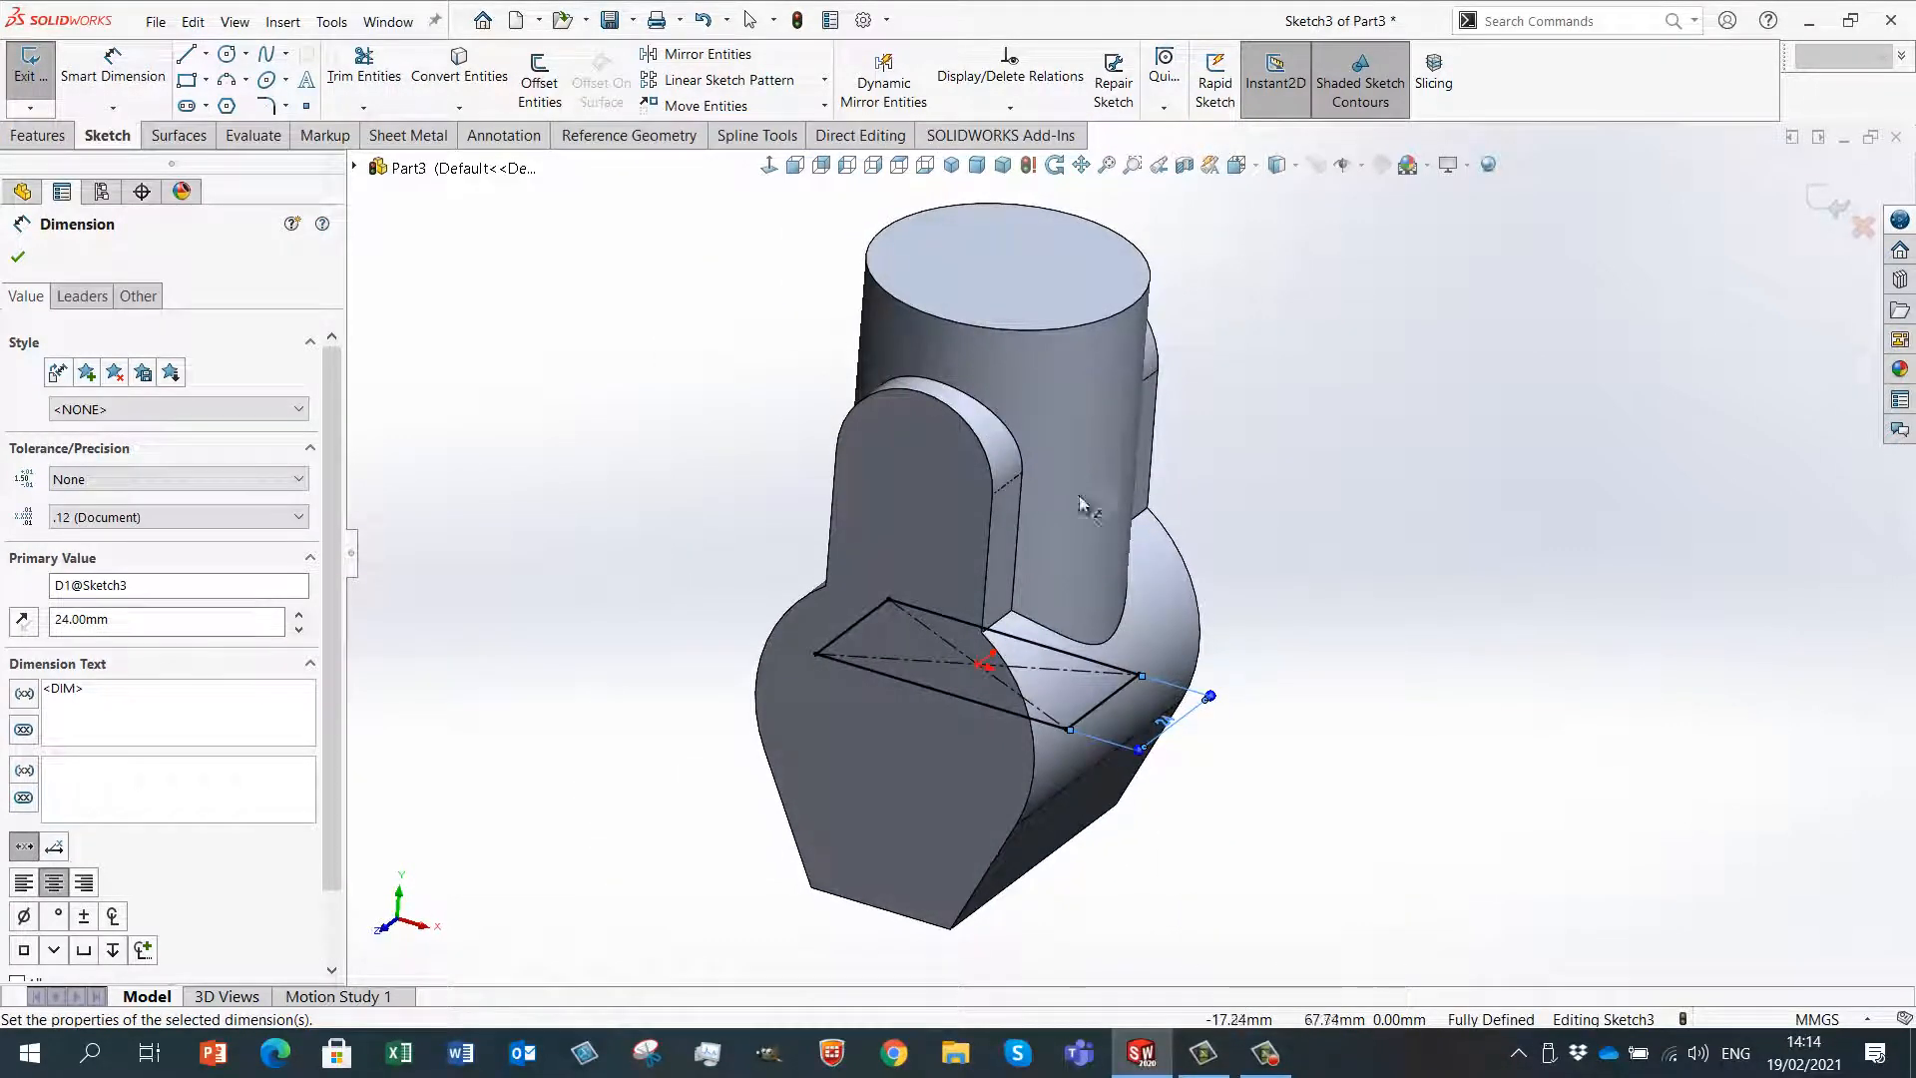
pyautogui.rightClick(556, 425)
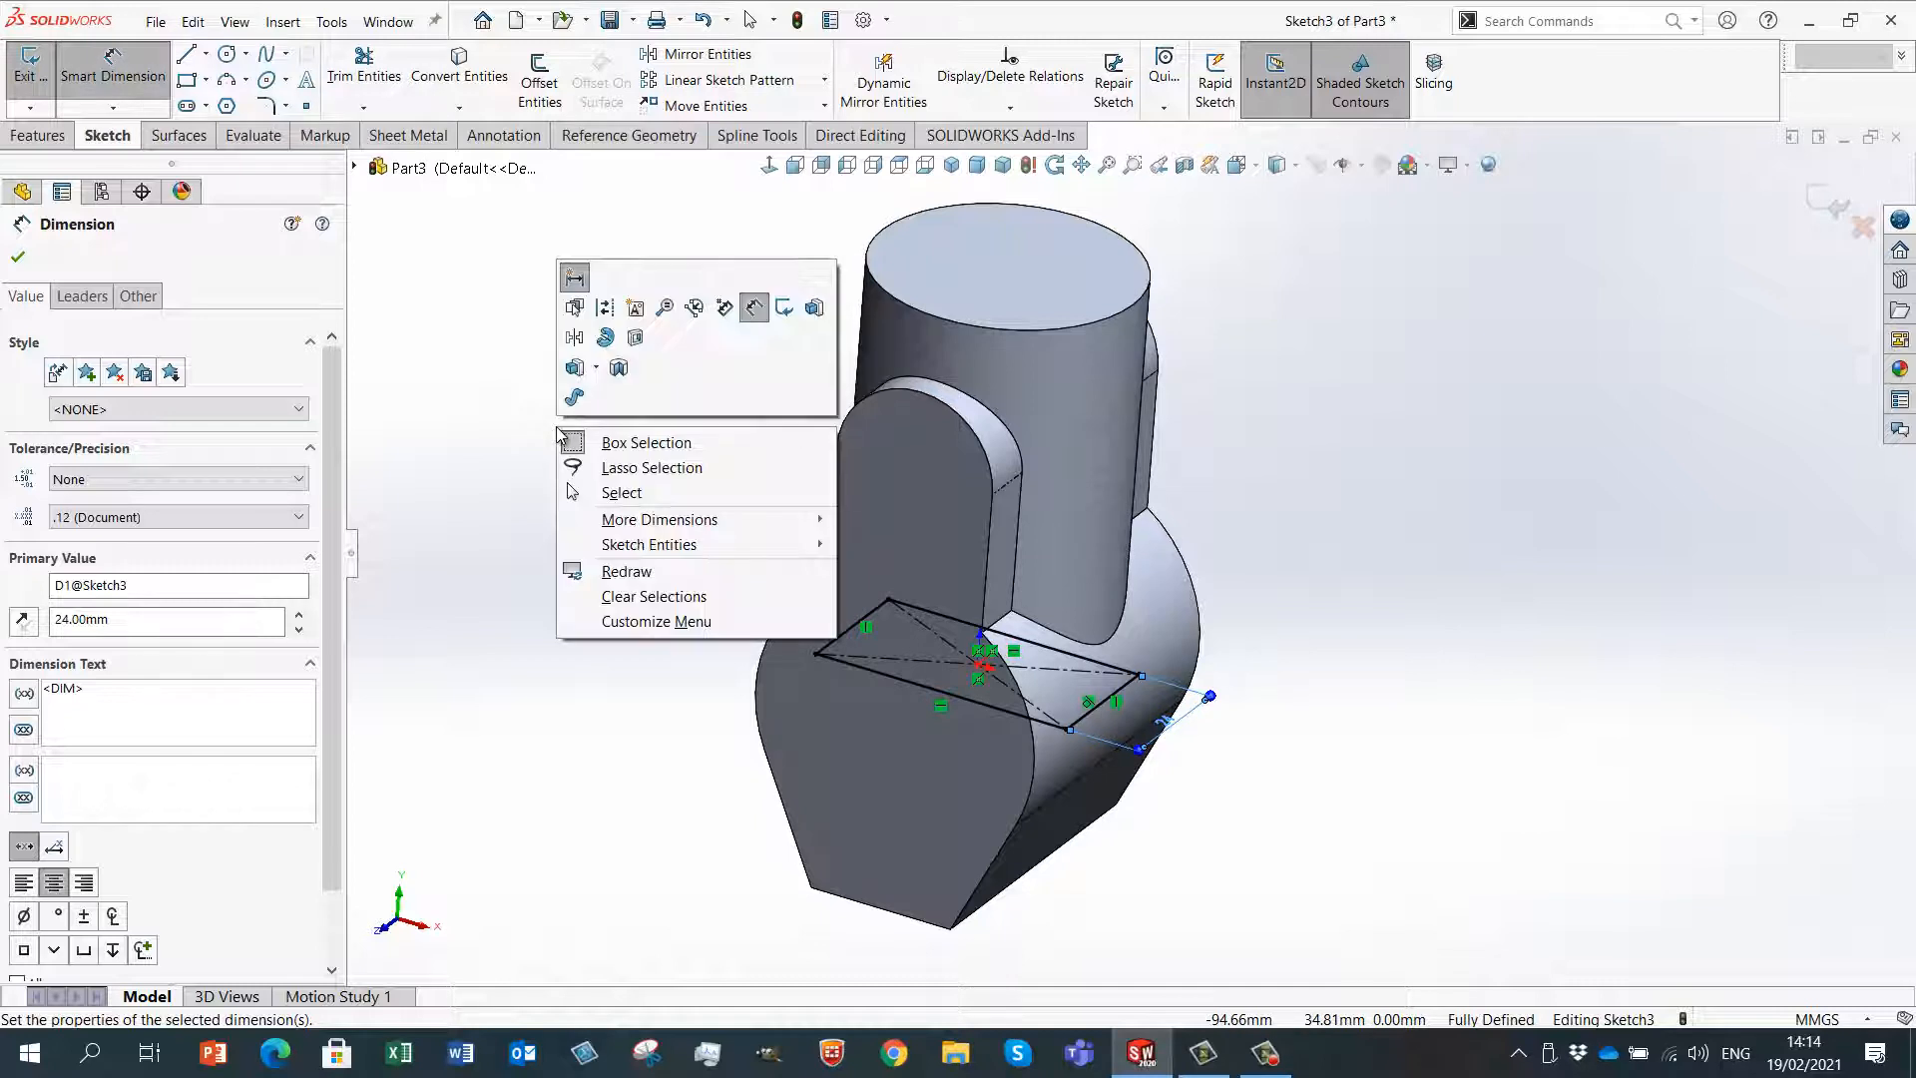
pyautogui.click(575, 369)
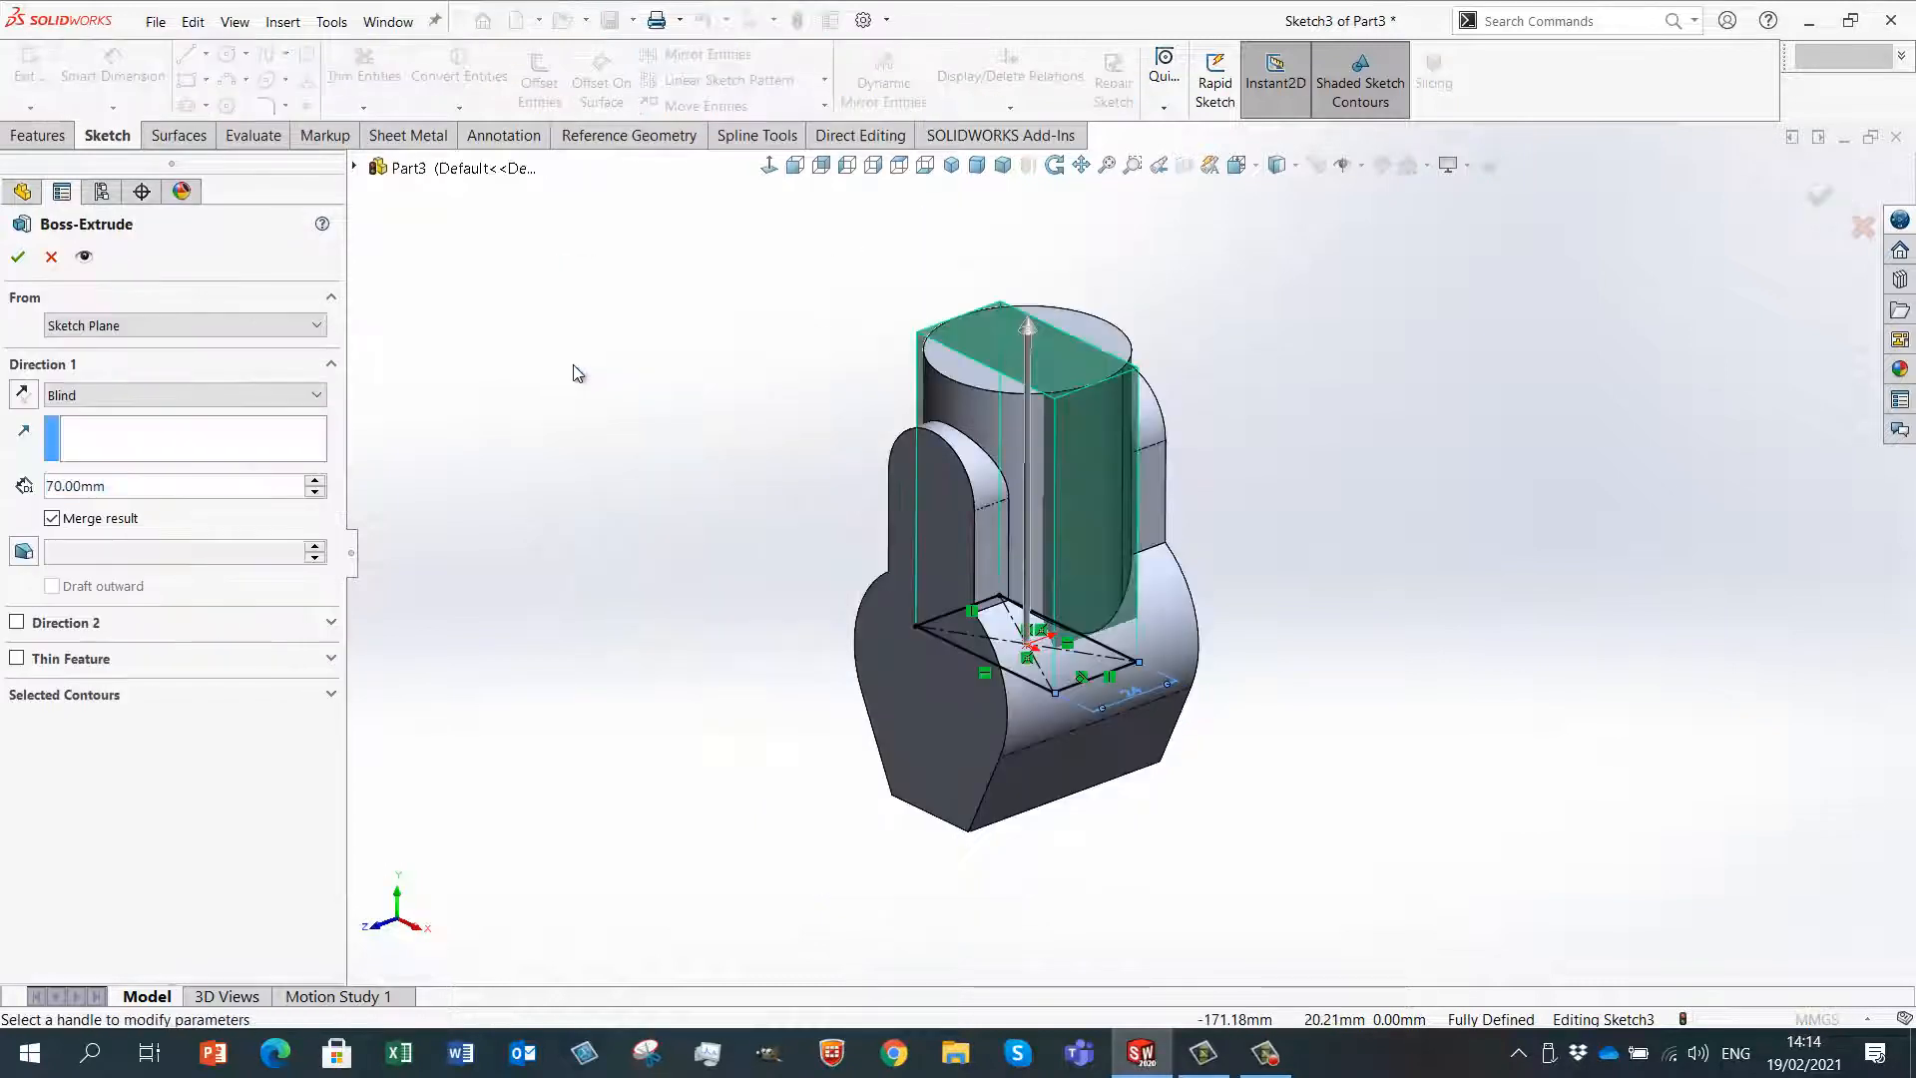
pyautogui.click(22, 398)
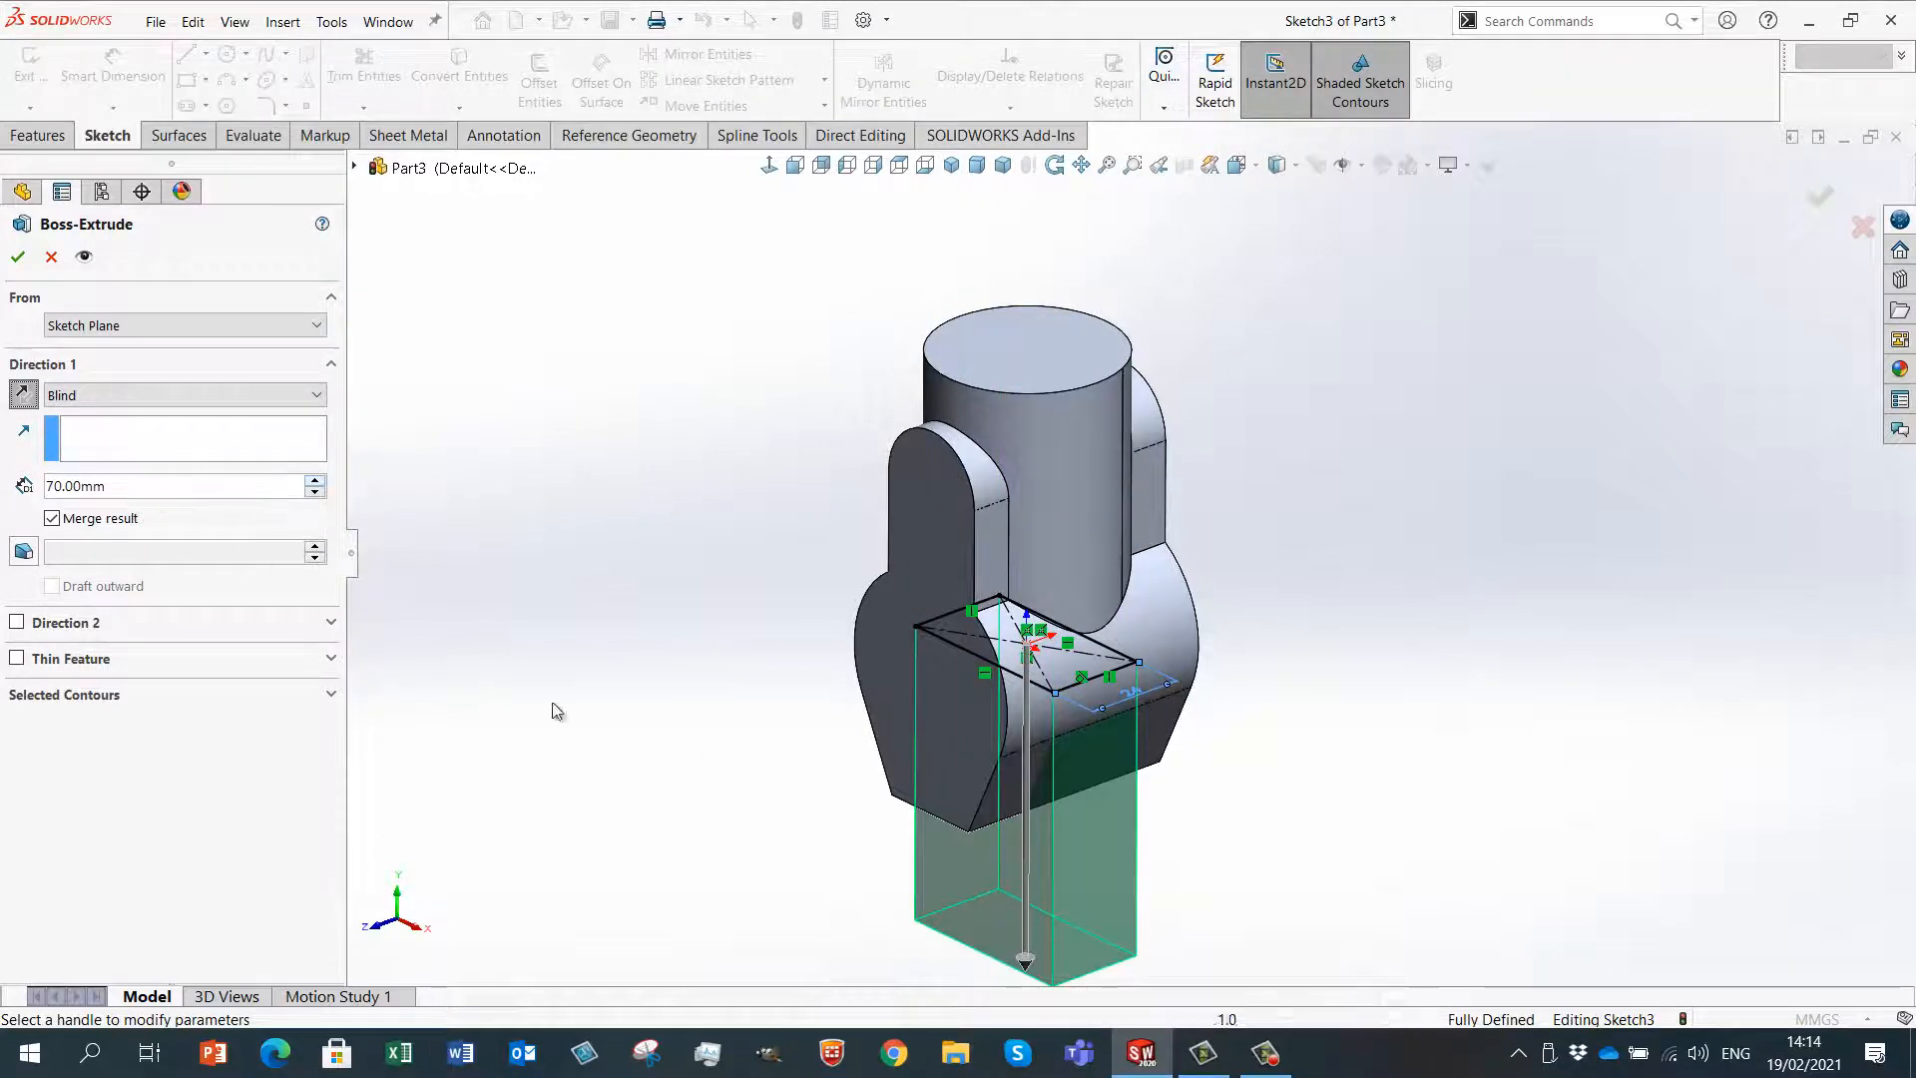
pyautogui.moveTo(147, 487); pyautogui.dragTo(5, 477)
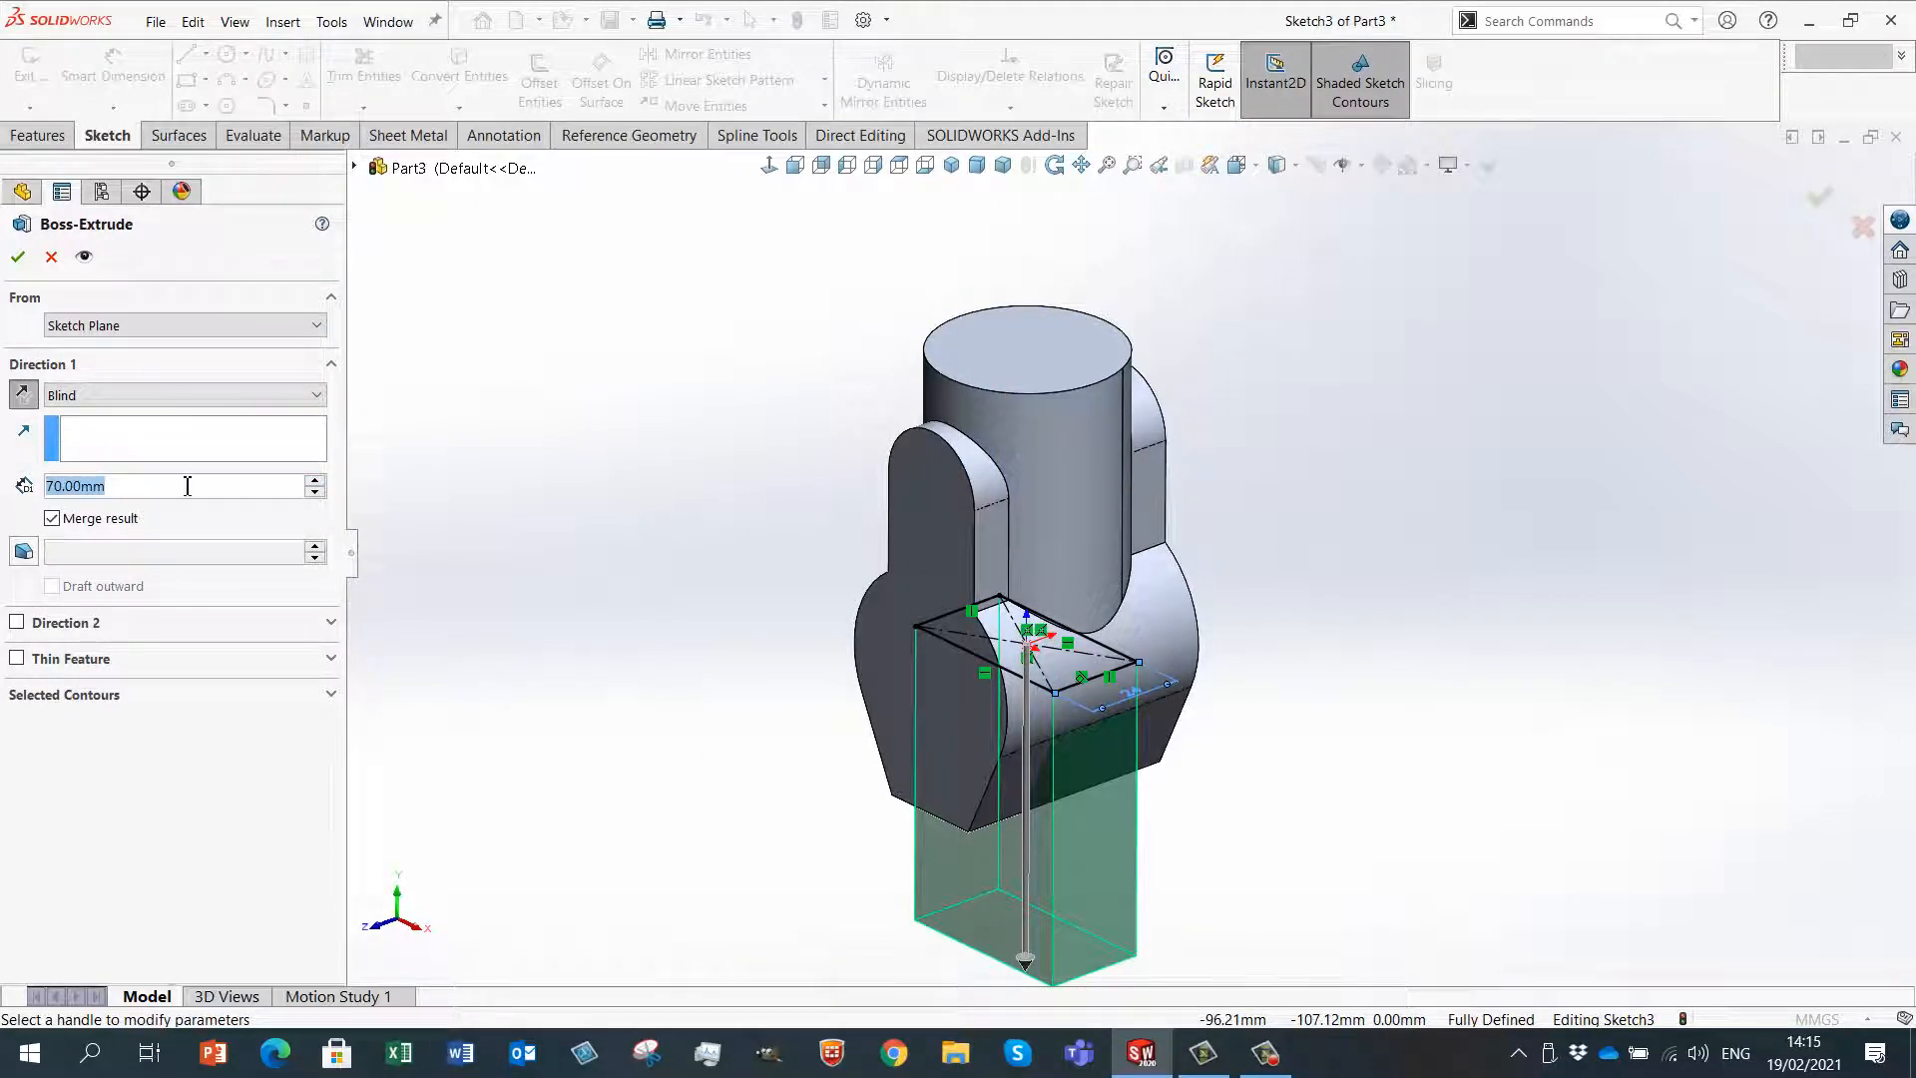
pyautogui.write('9')
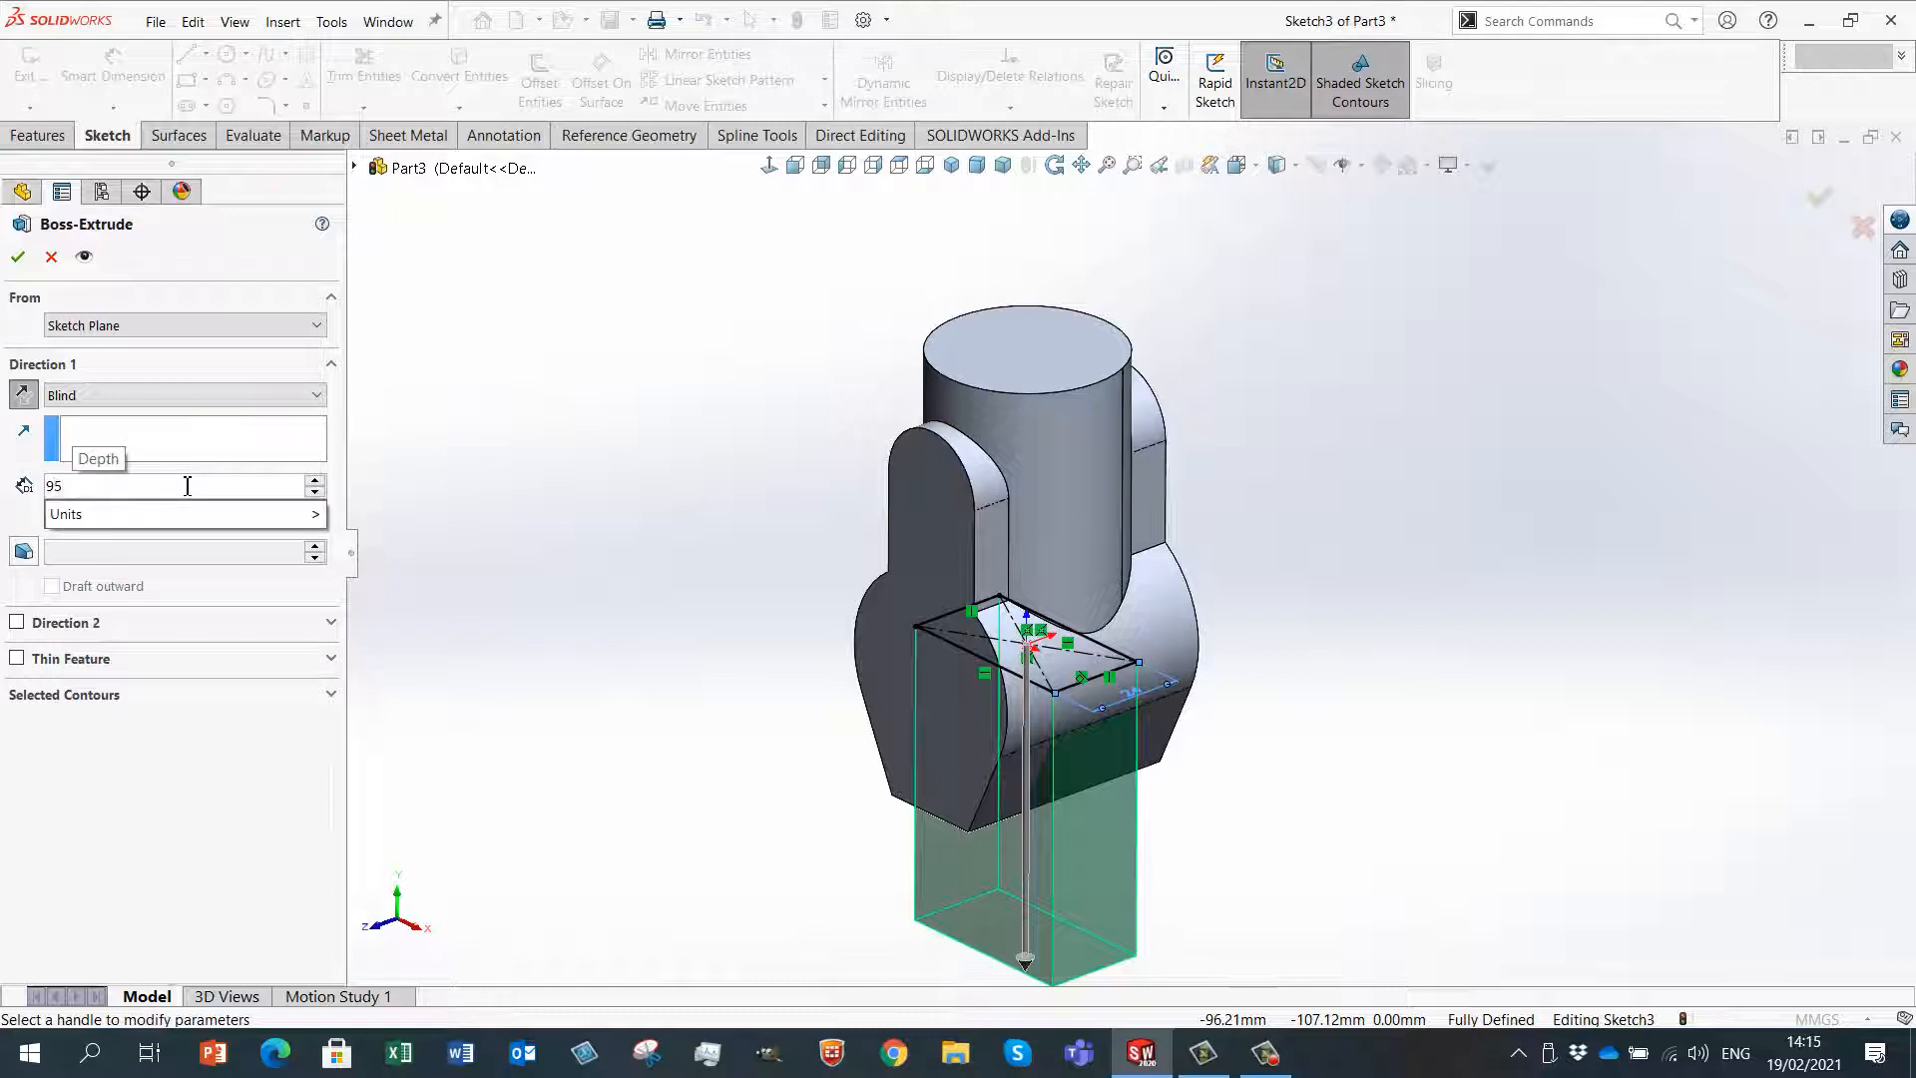
pyautogui.write('5')
pyautogui.press('Return')
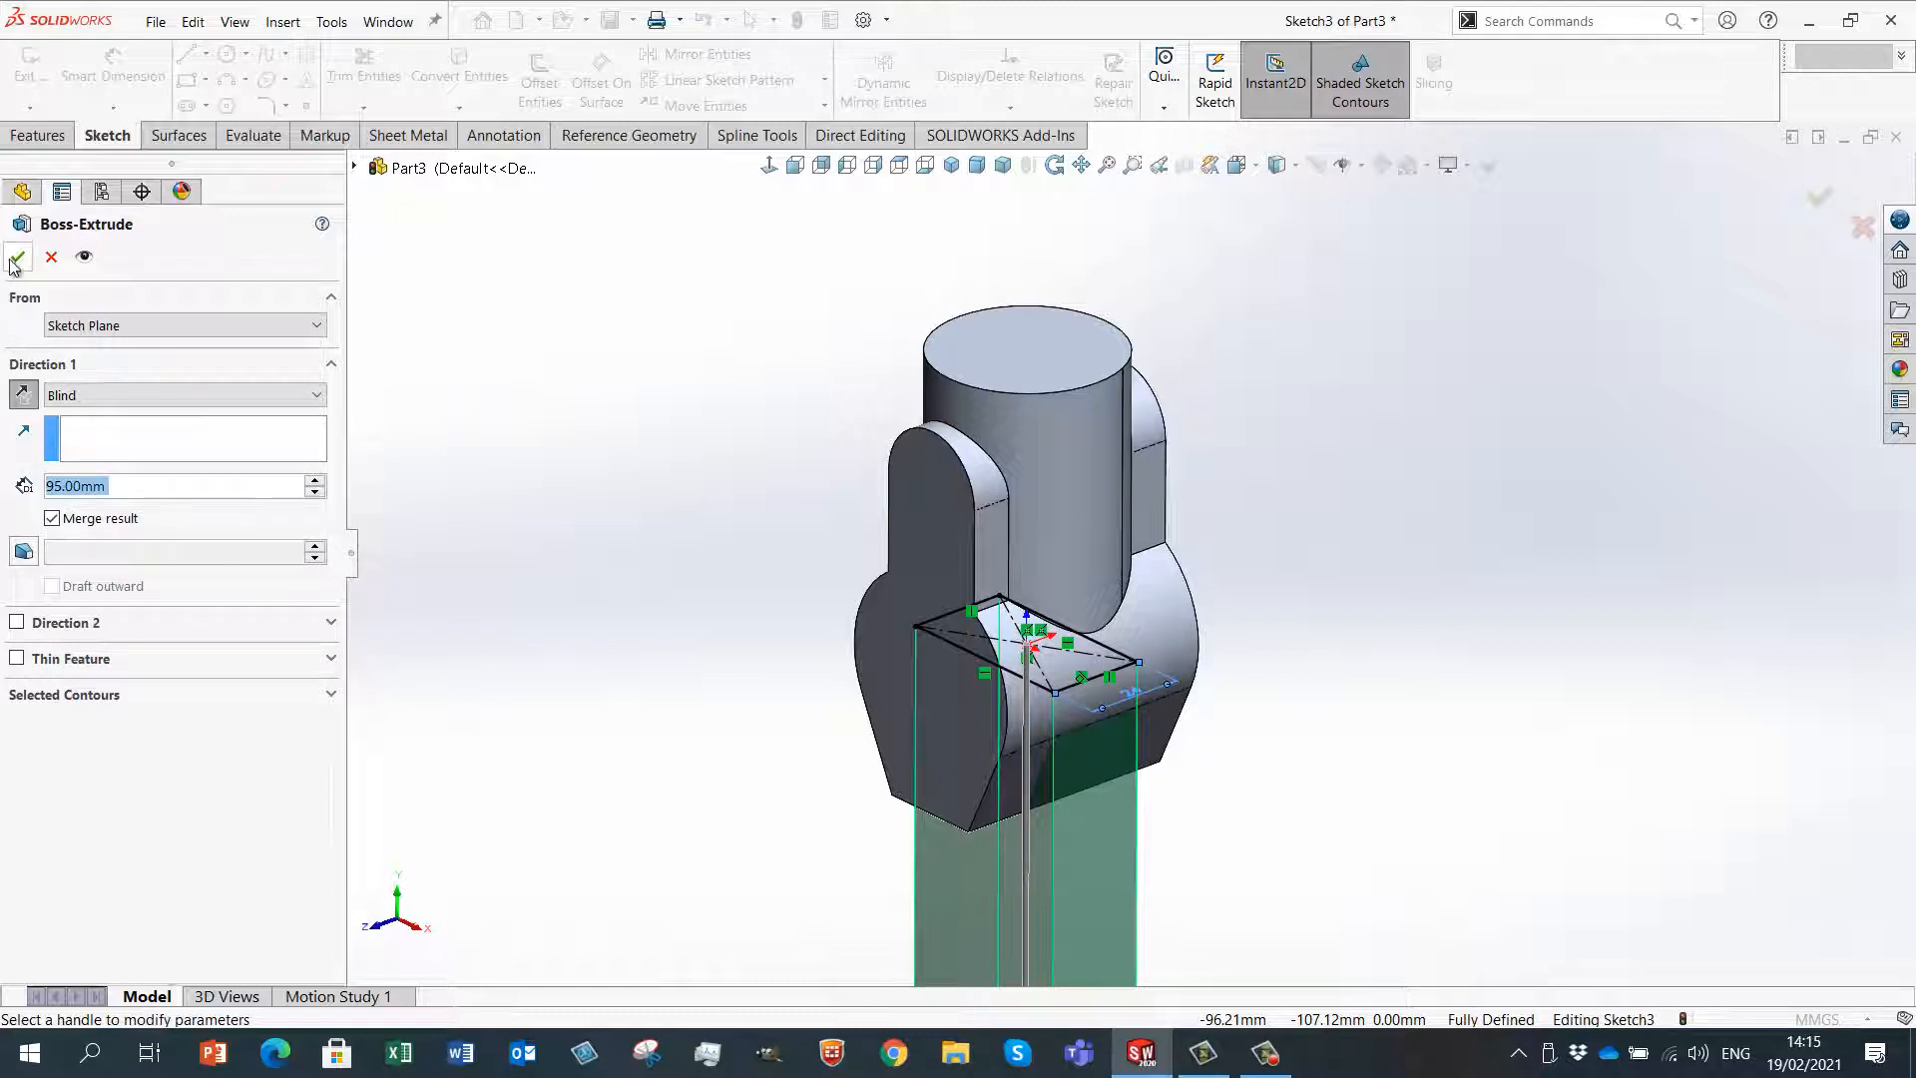
pyautogui.click(16, 258)
pyautogui.scroll(3, 965, 763)
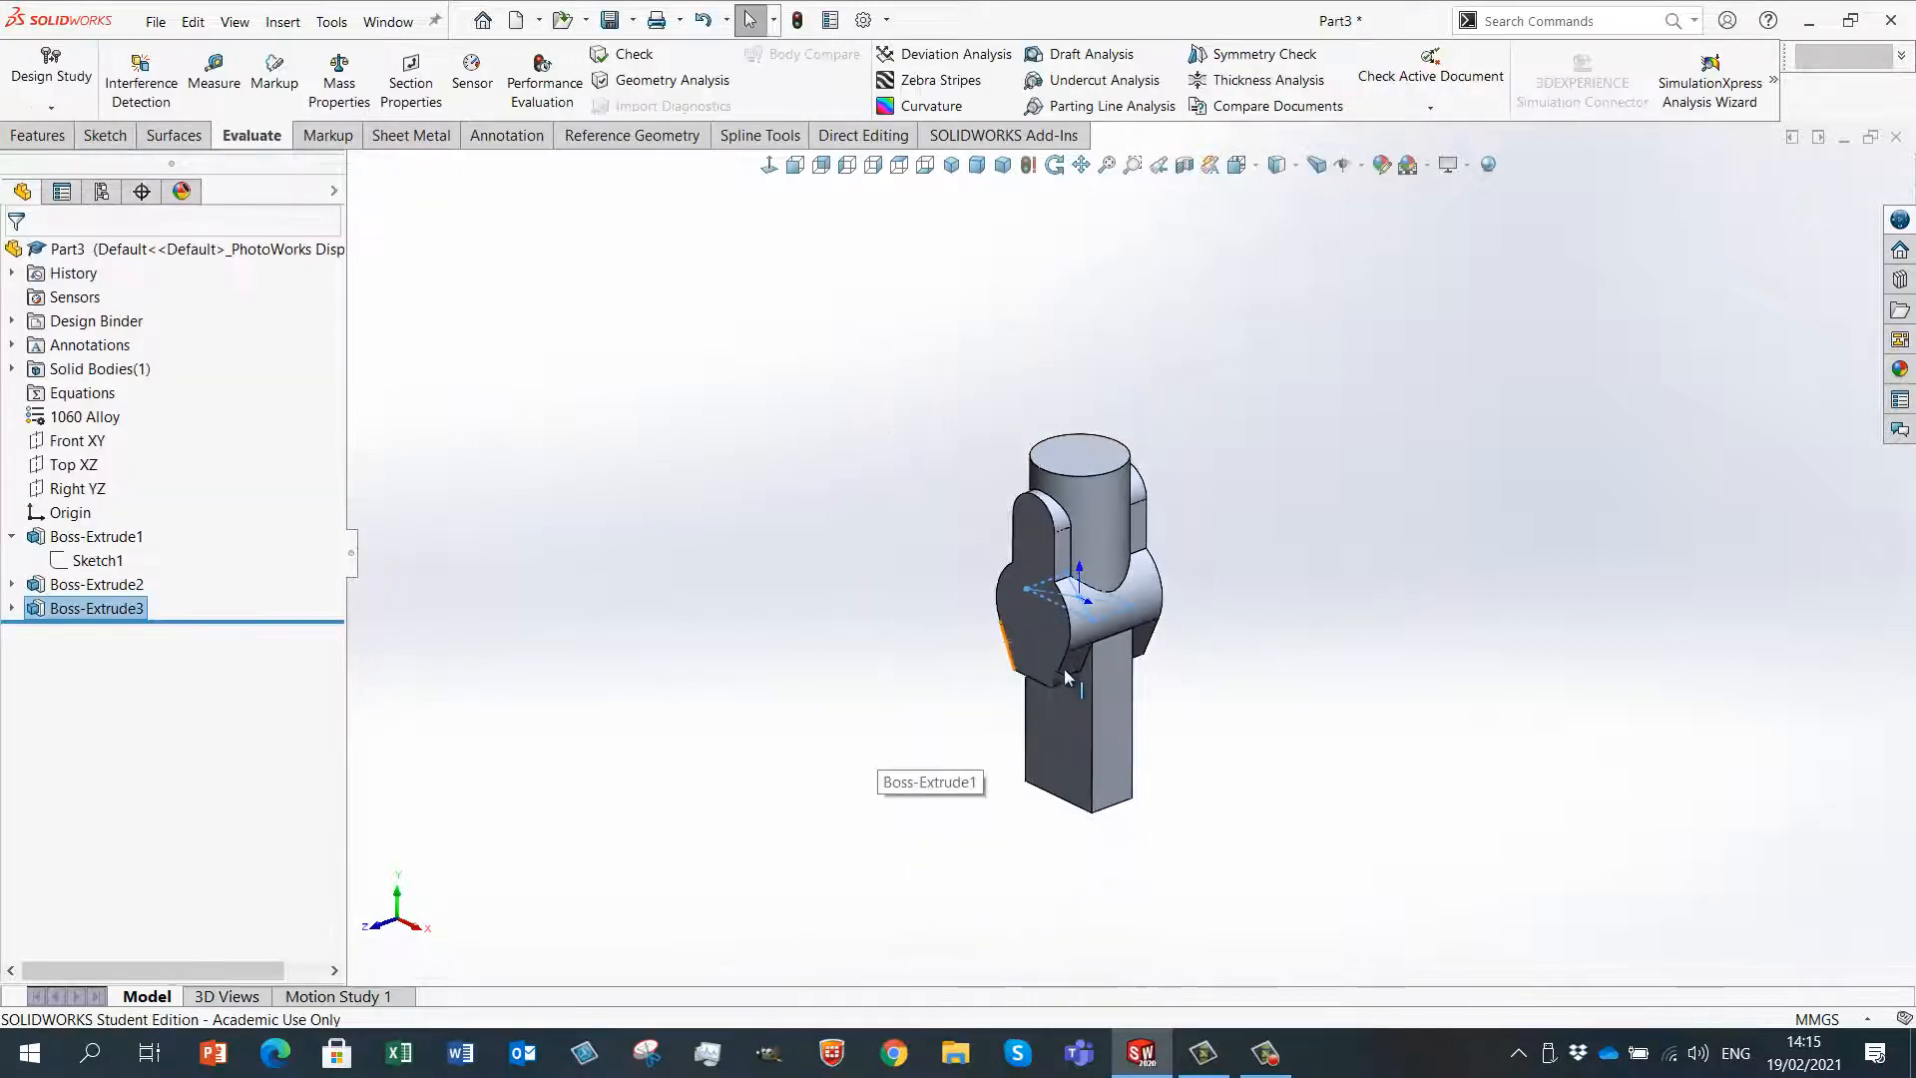
pyautogui.scroll(-2, 1297, 687)
pyautogui.click(655, 656)
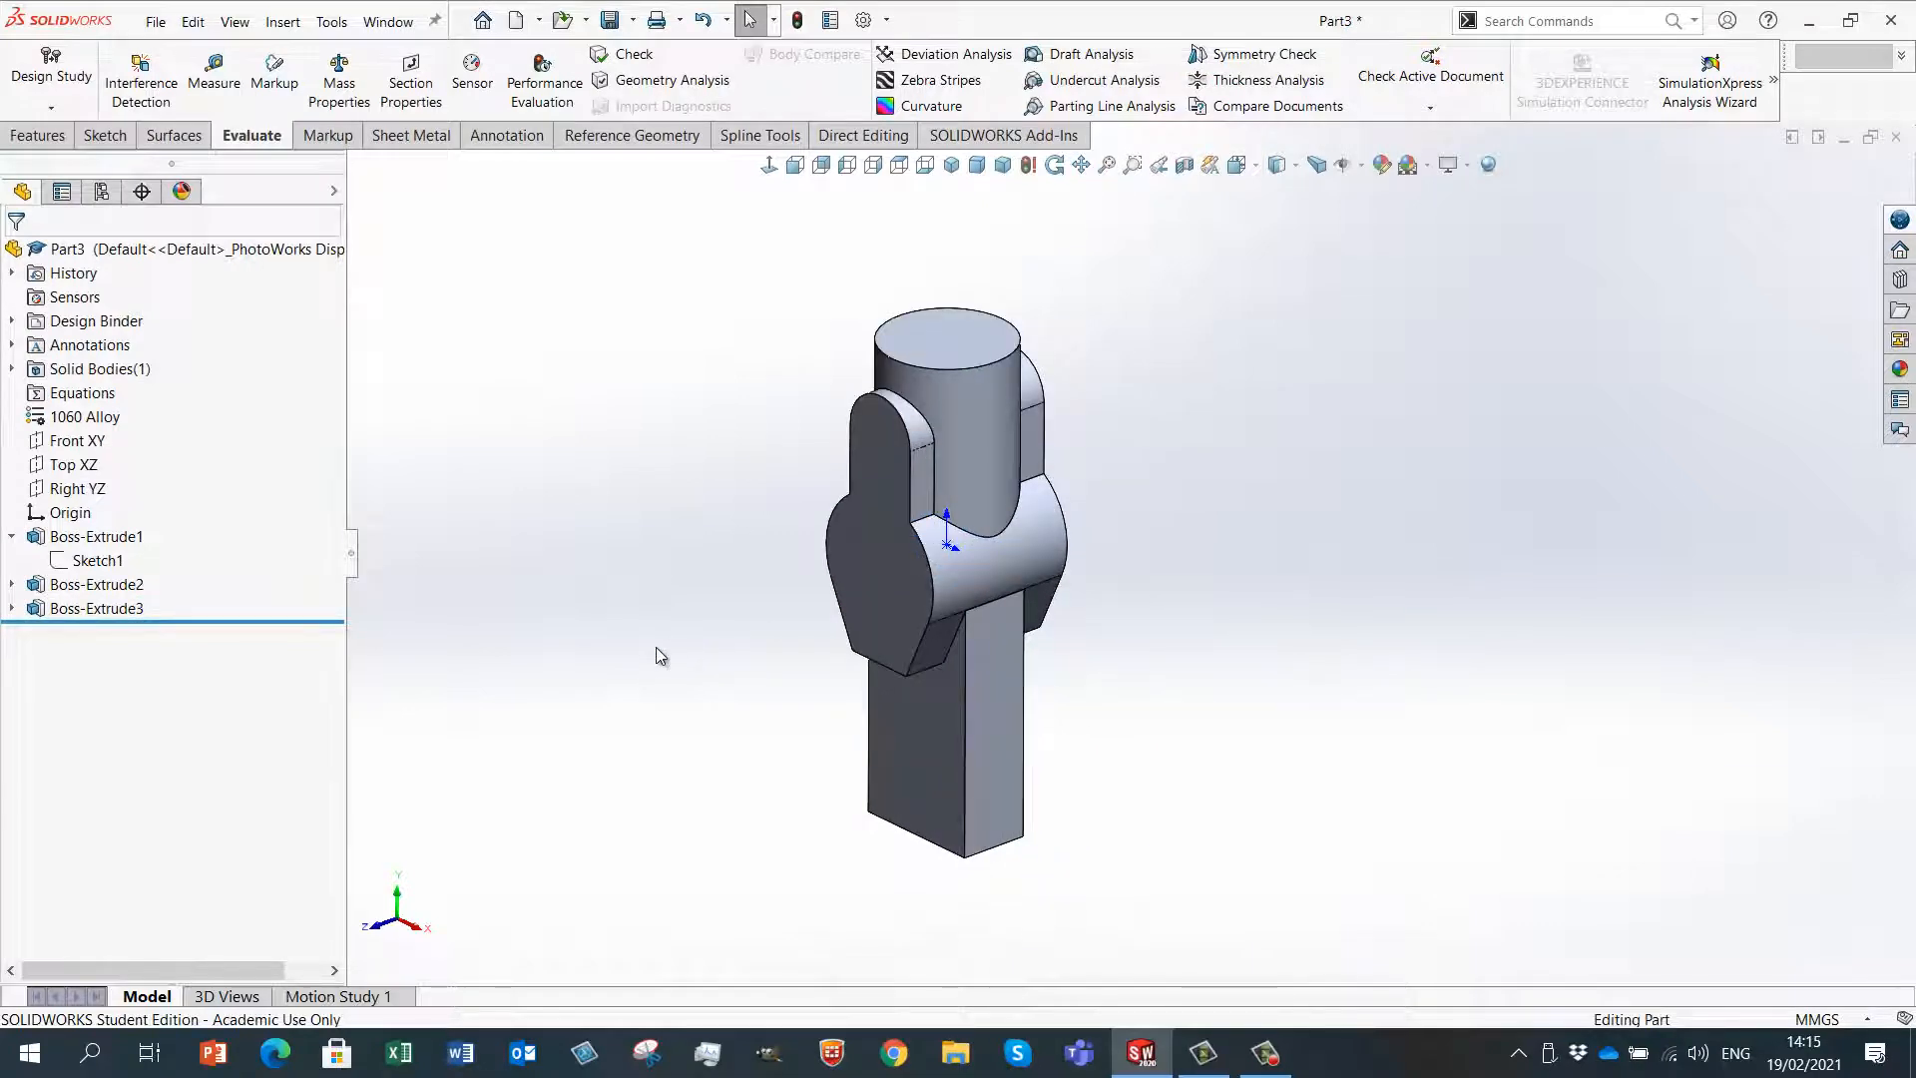
# - Start a sketch on the Front XY plane and draw a circle about 87 mm in diameter centred on the midpoint of the rectangular block's lower edge
pyautogui.moveTo(655, 648); pyautogui.dragTo(679, 633, button='middle')
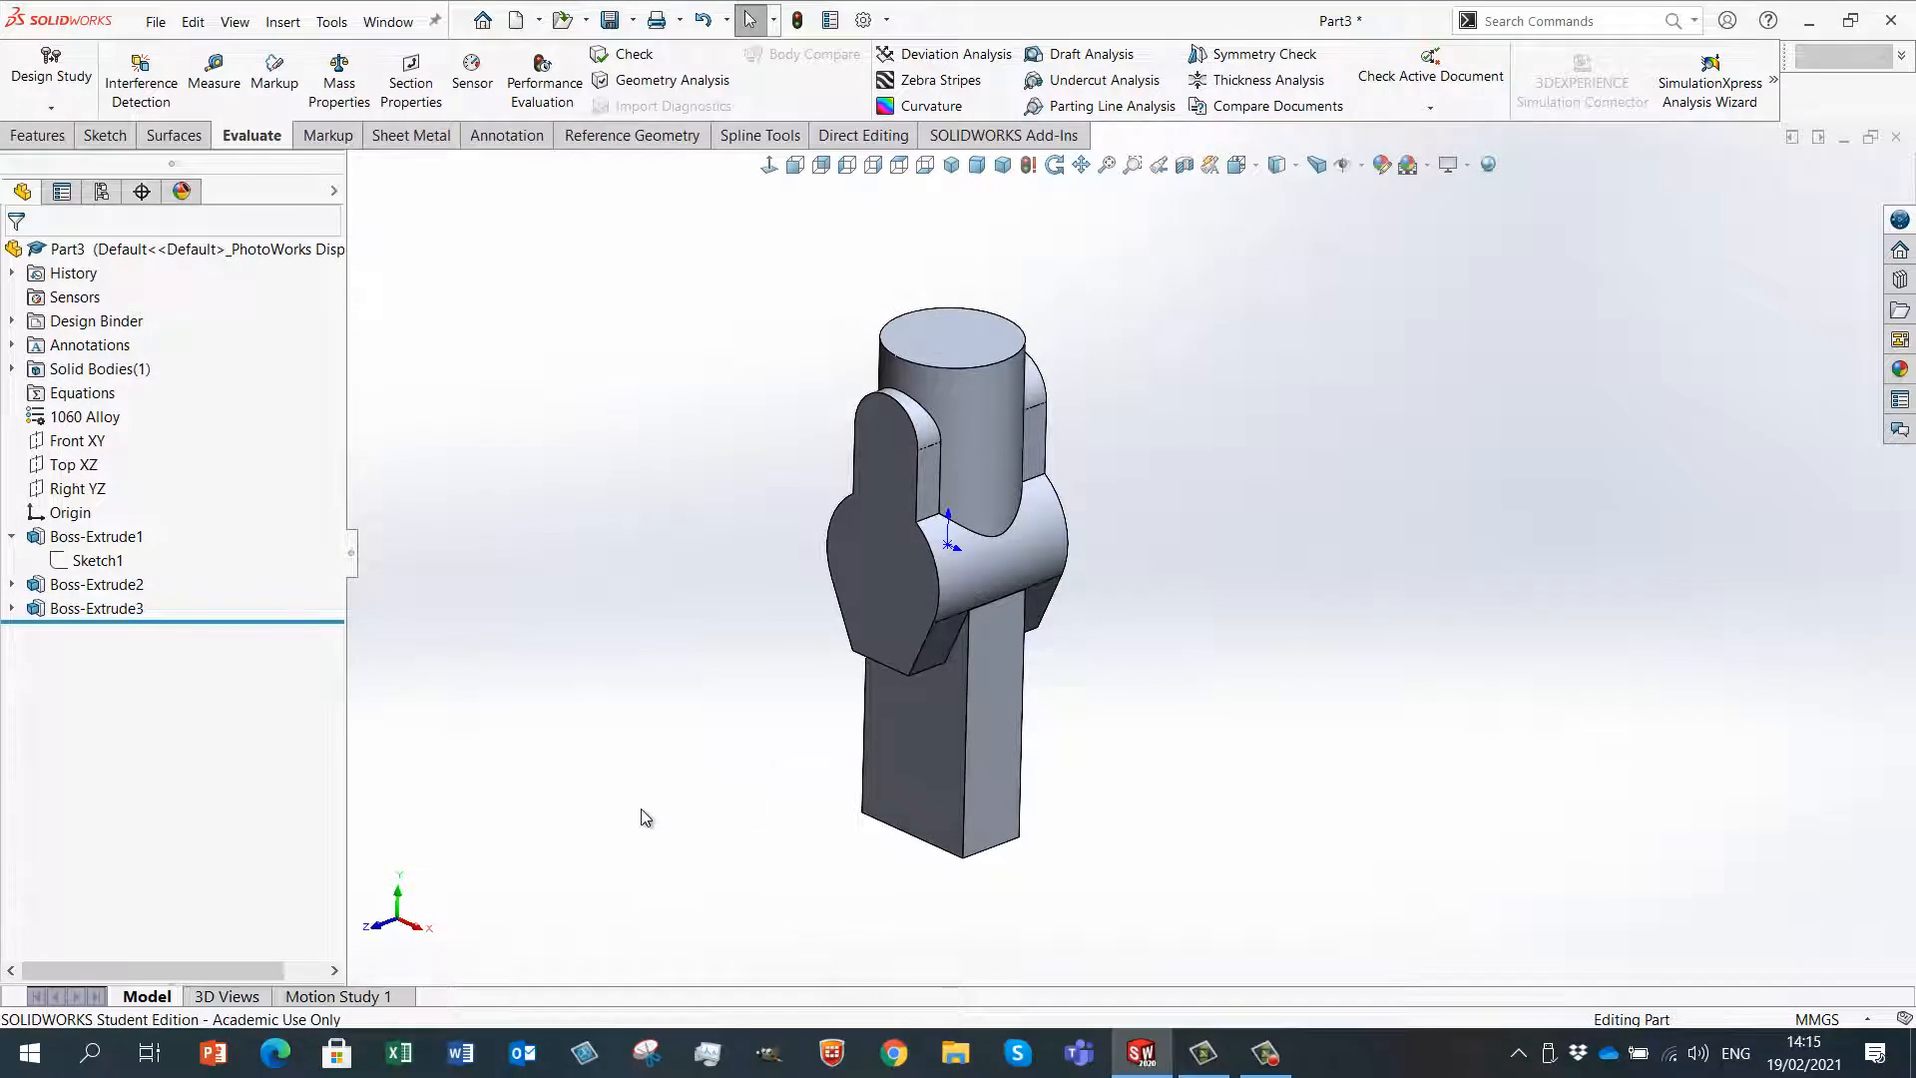
pyautogui.scroll(-2, 911, 842)
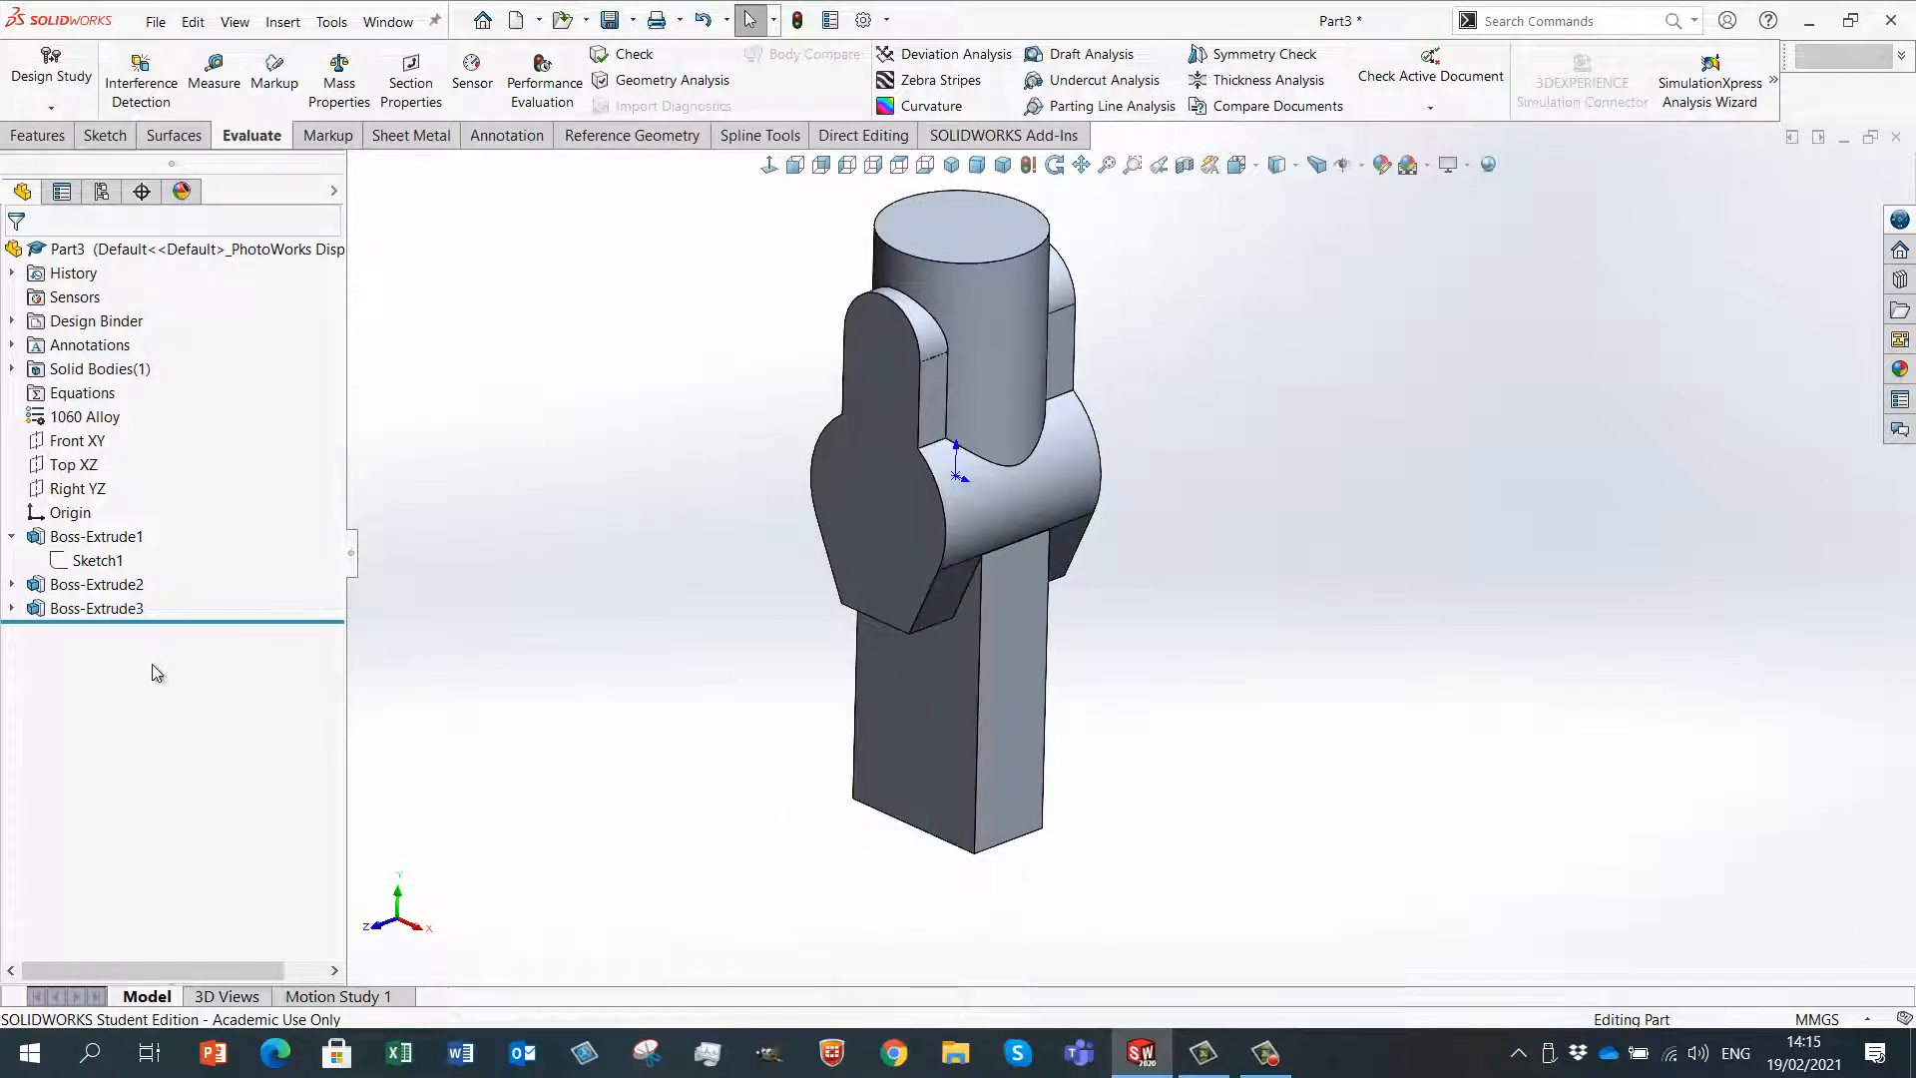
pyautogui.click(69, 447)
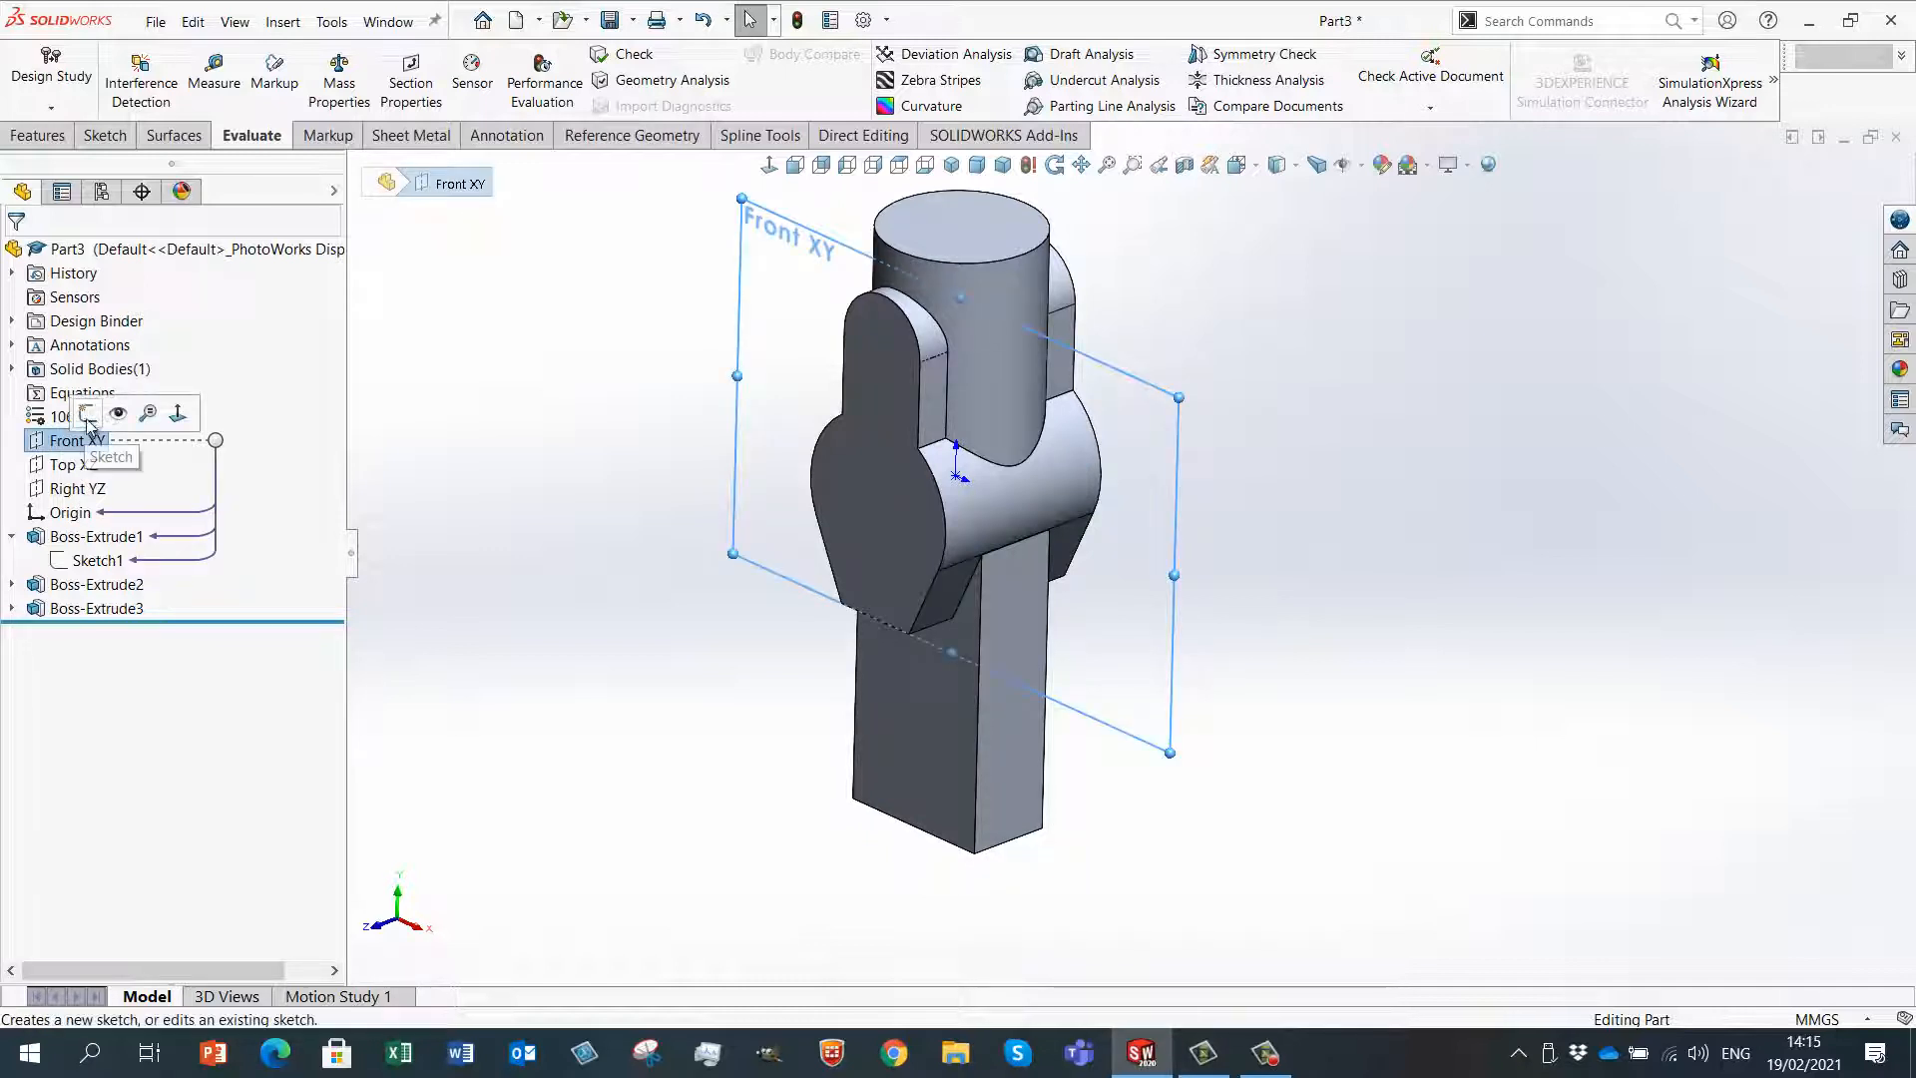
pyautogui.click(89, 419)
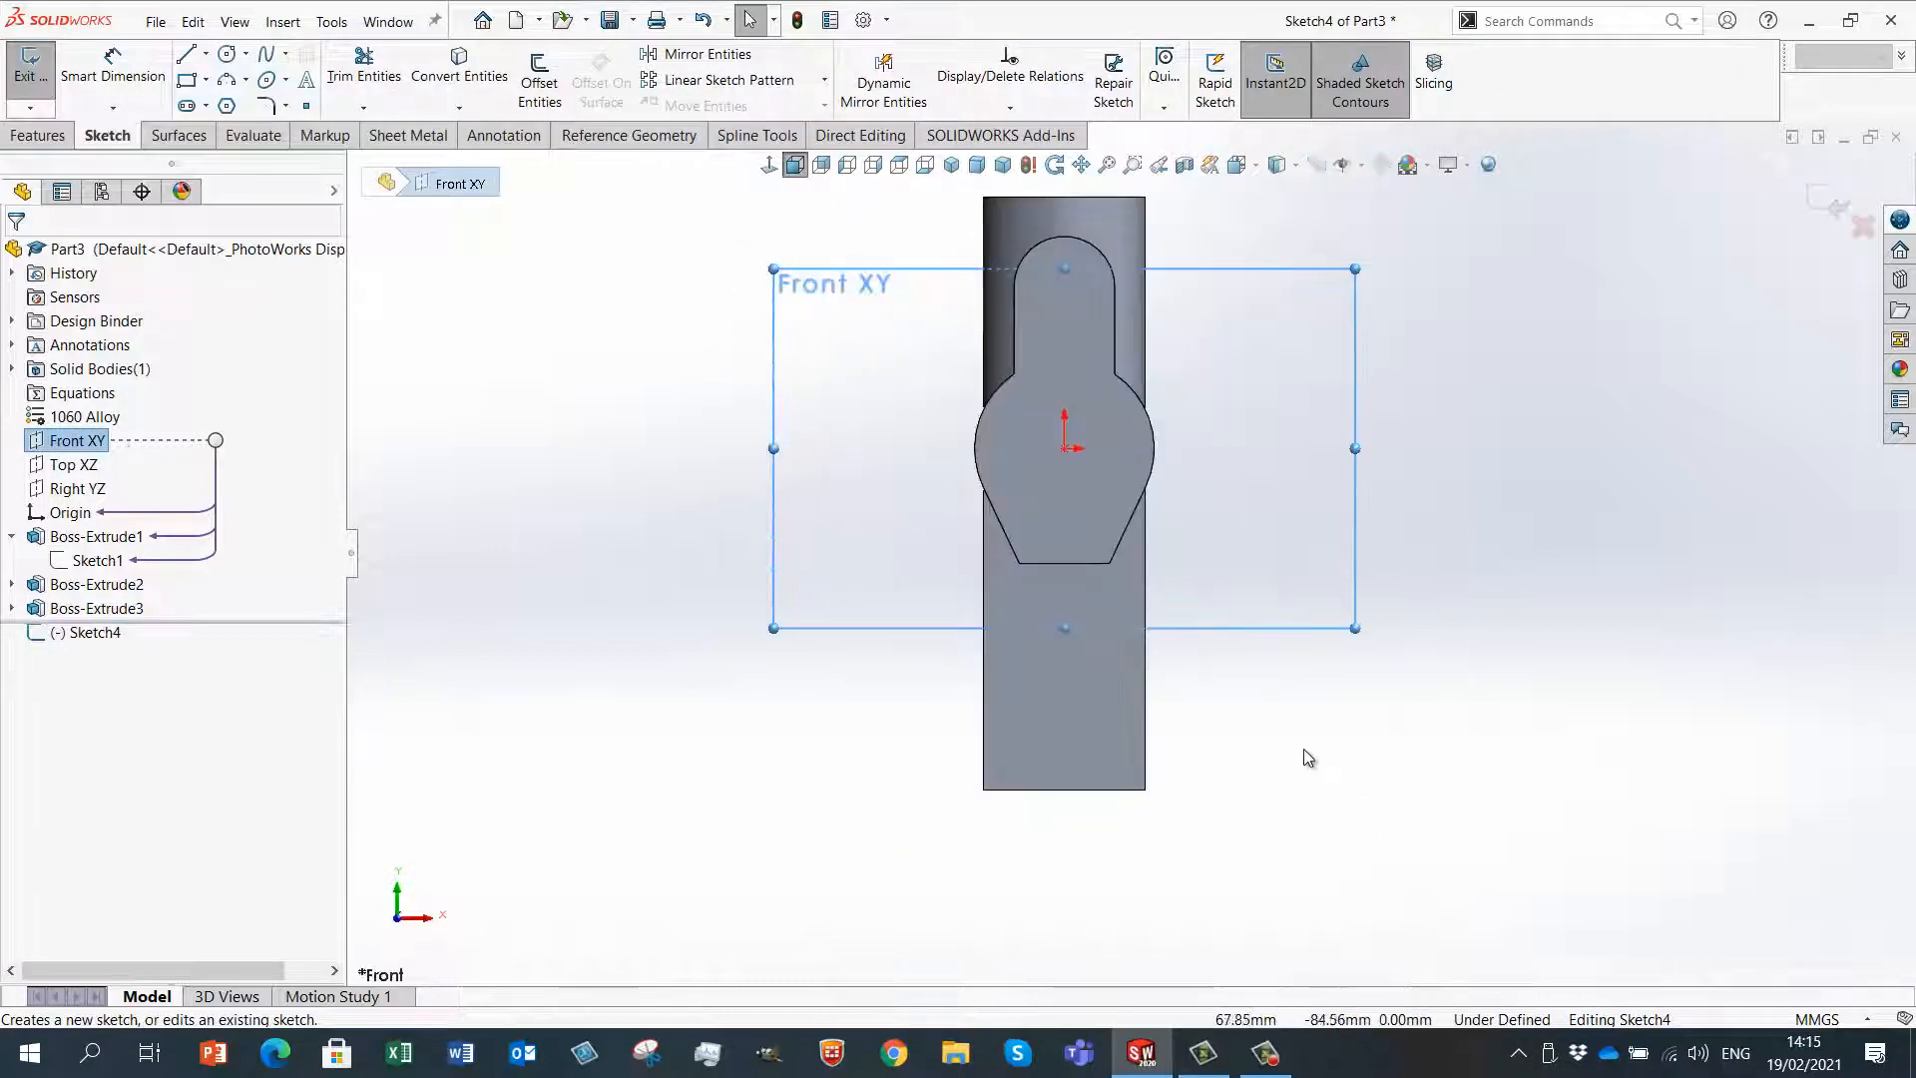
pyautogui.press('c')
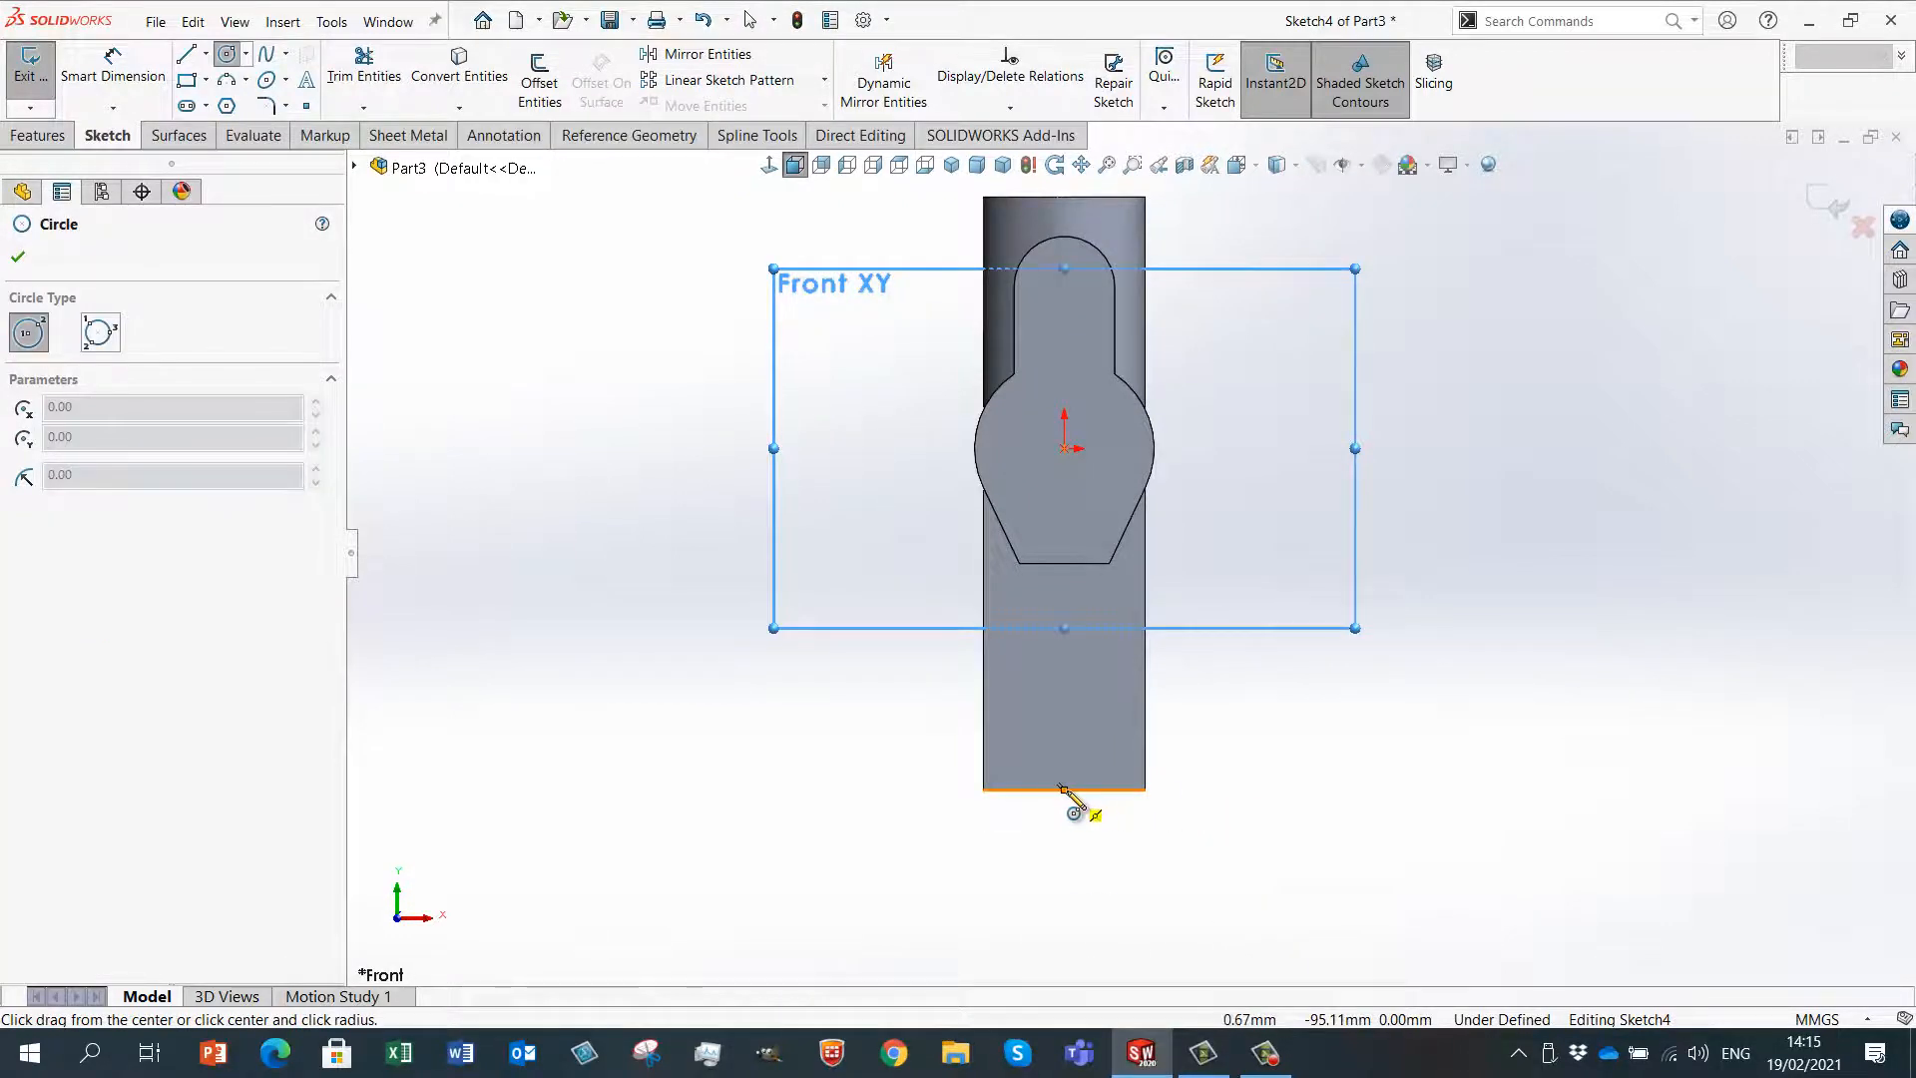
pyautogui.click(1064, 788)
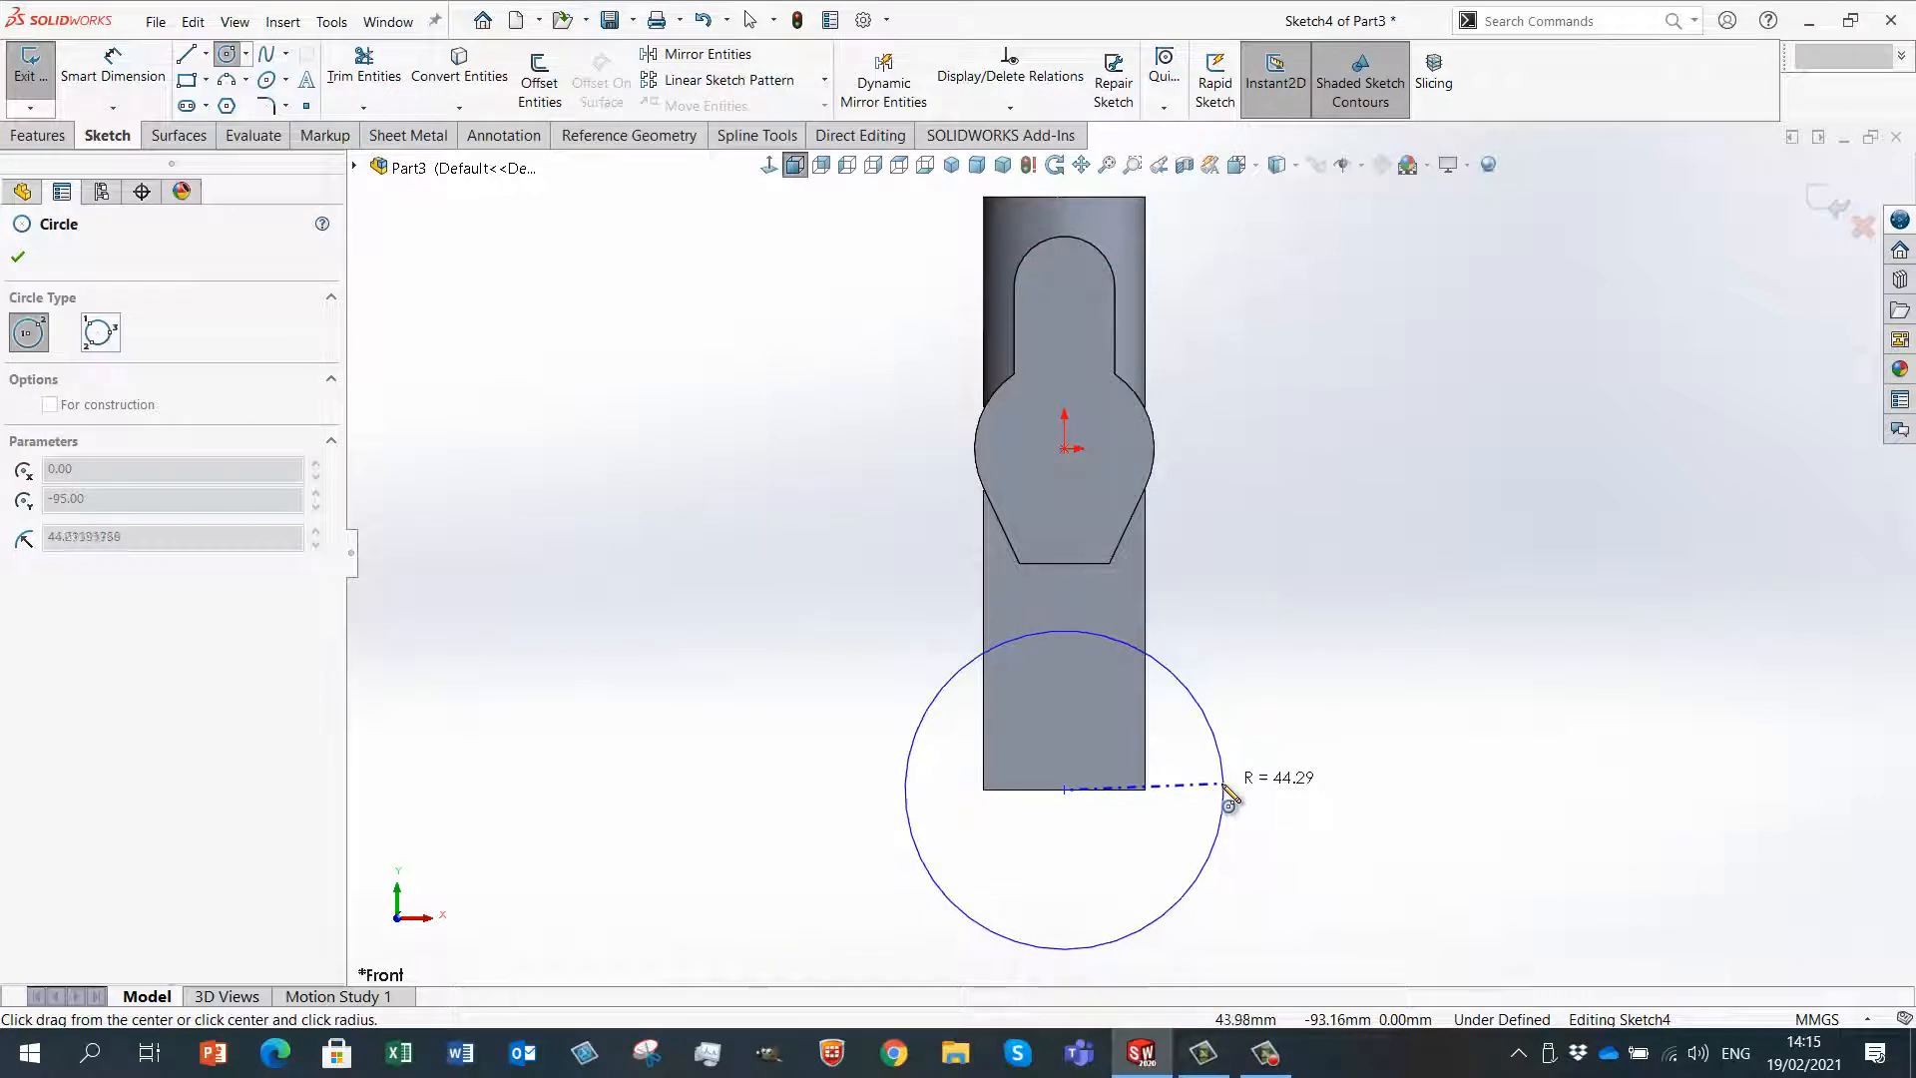
pyautogui.click(1224, 787)
# - Dimension the circle at the block's lower end and set its diameter to 65 mm
pyautogui.moveTo(1312, 656); pyautogui.dragTo(1306, 542, button='right')
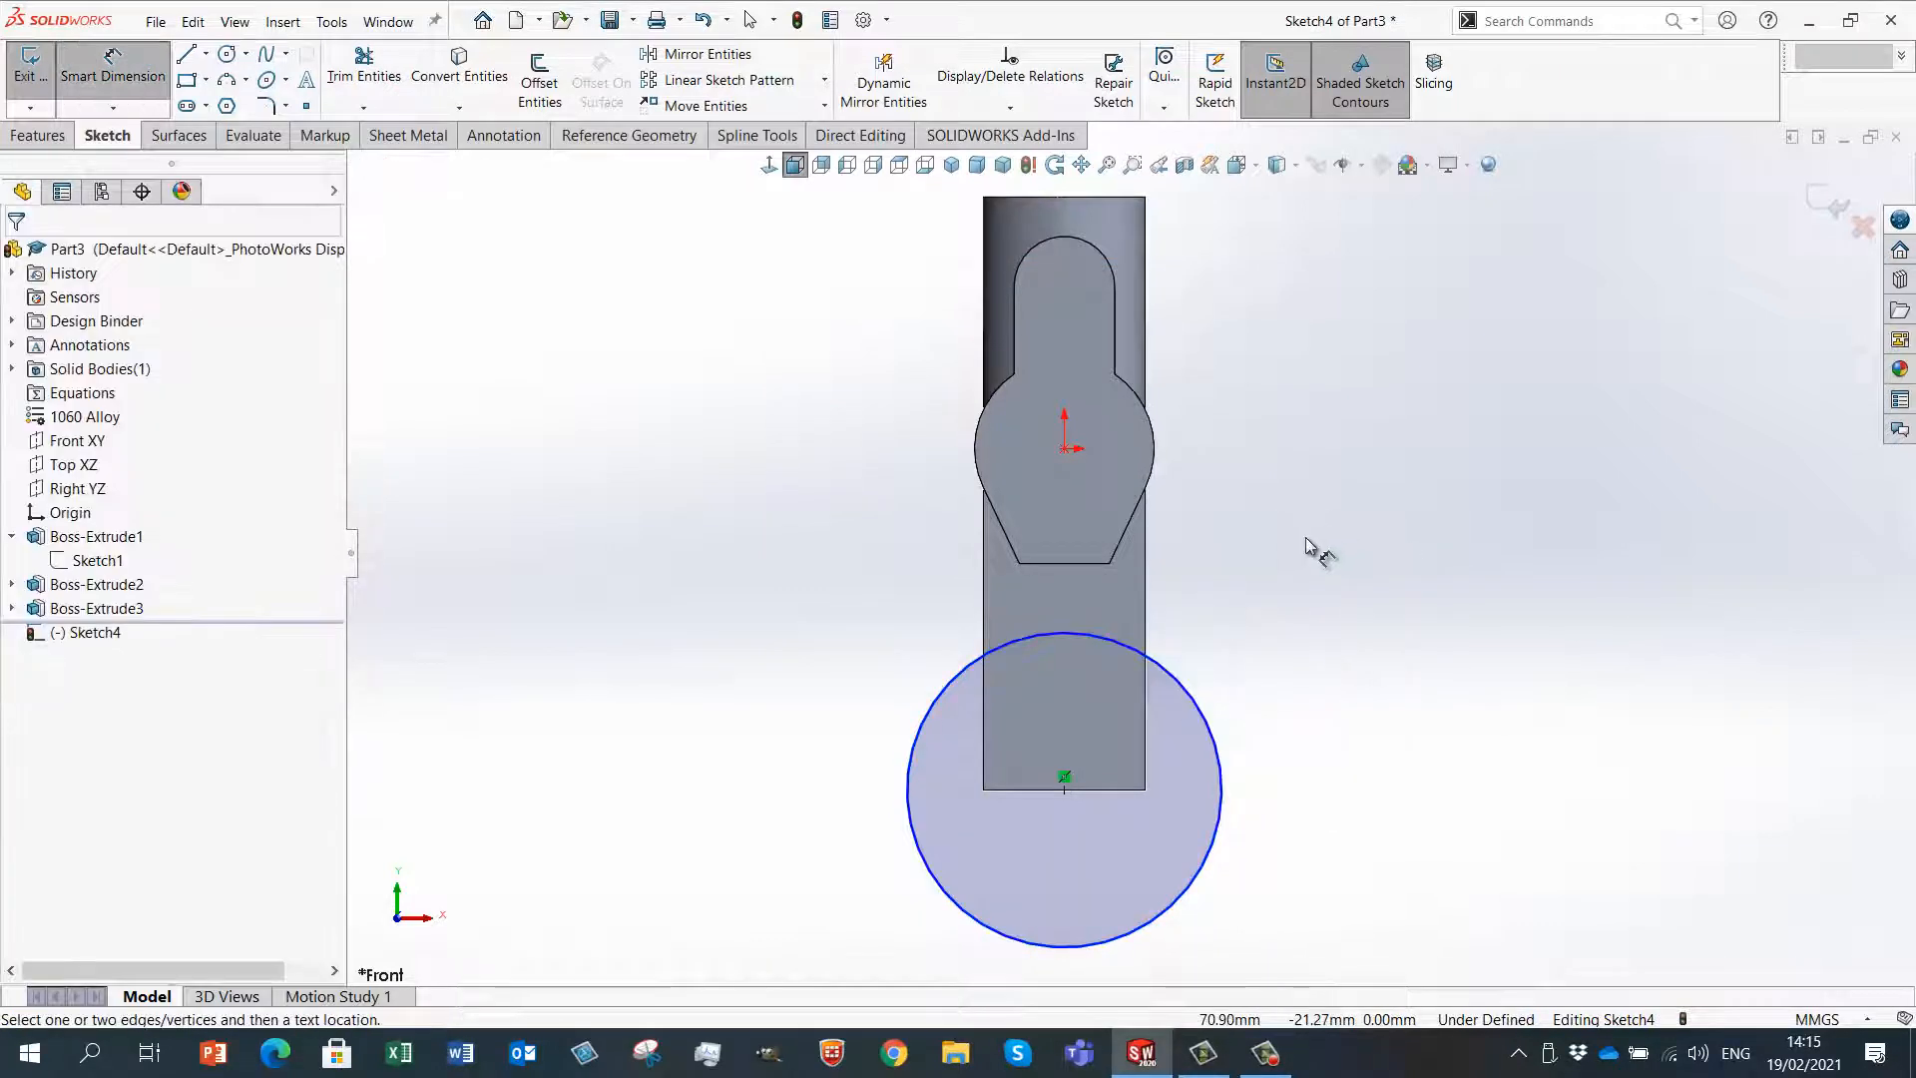
pyautogui.click(1215, 737)
pyautogui.click(1261, 605)
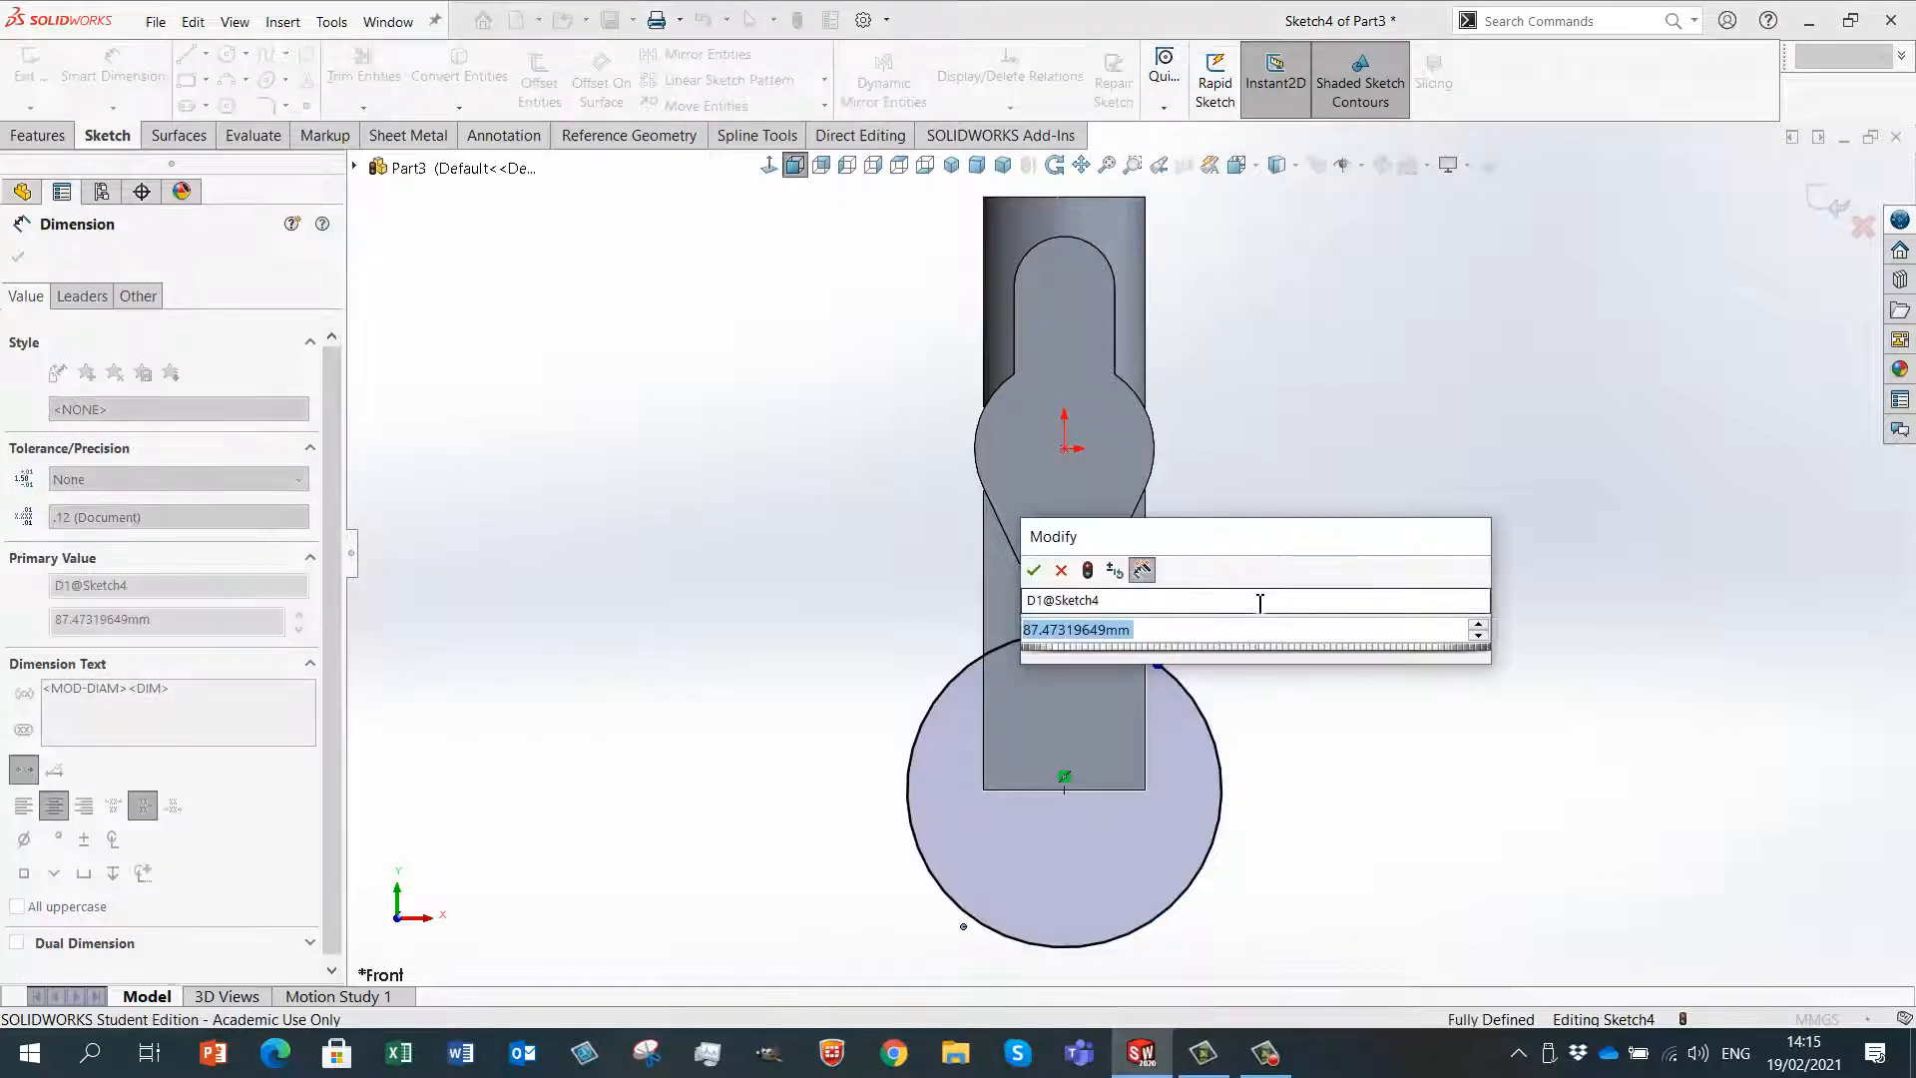
pyautogui.write('65')
pyautogui.press('Return')
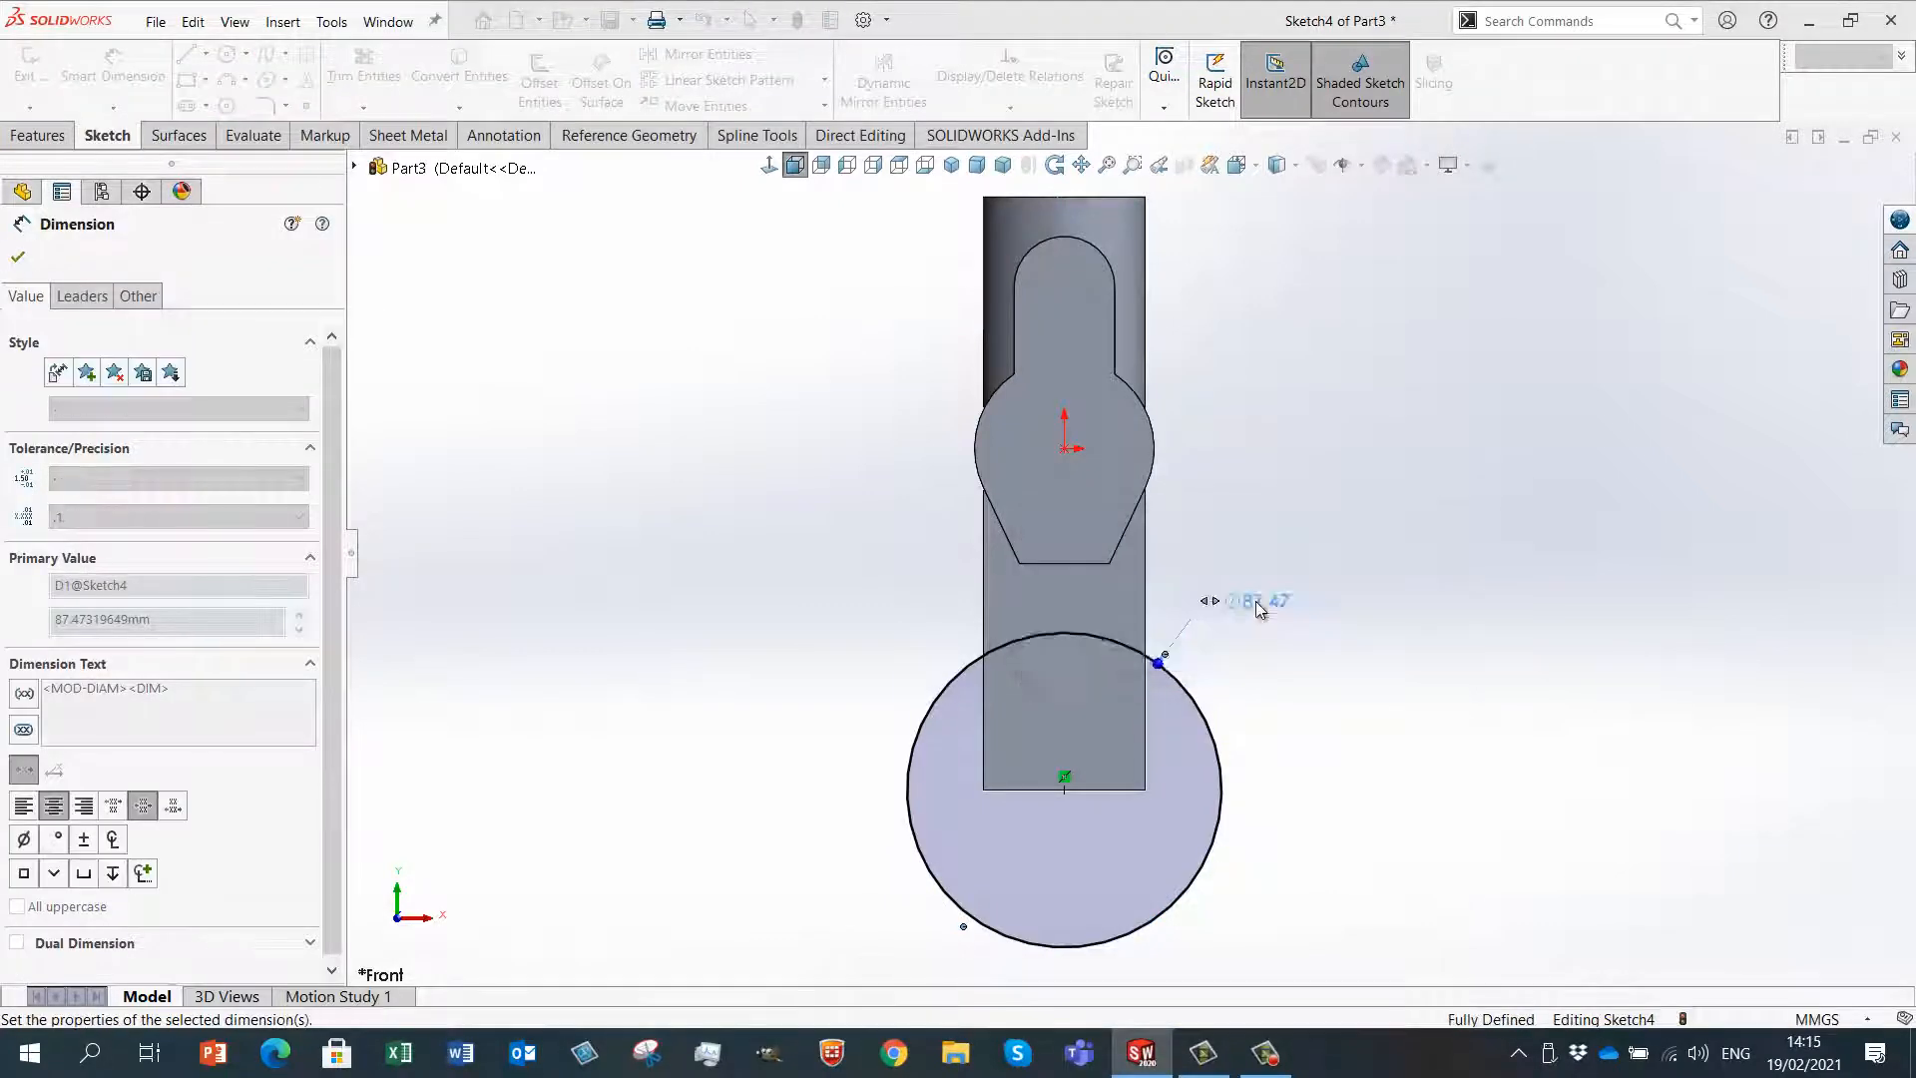
# - Extrude the 65 mm circle as a Mid Plane boss with a total depth of 35 mm, merged with the body
pyautogui.moveTo(1333, 547)
pyautogui.mouseDown(button='middle')
pyautogui.moveTo(1274, 535)
pyautogui.moveTo(1122, 571)
pyautogui.moveTo(1103, 640)
pyautogui.moveTo(1274, 614)
pyautogui.moveTo(1194, 605)
pyautogui.moveTo(1237, 596)
pyautogui.moveTo(1204, 604)
pyautogui.moveTo(1287, 602)
pyautogui.moveTo(1219, 586)
pyautogui.mouseUp(button='middle')
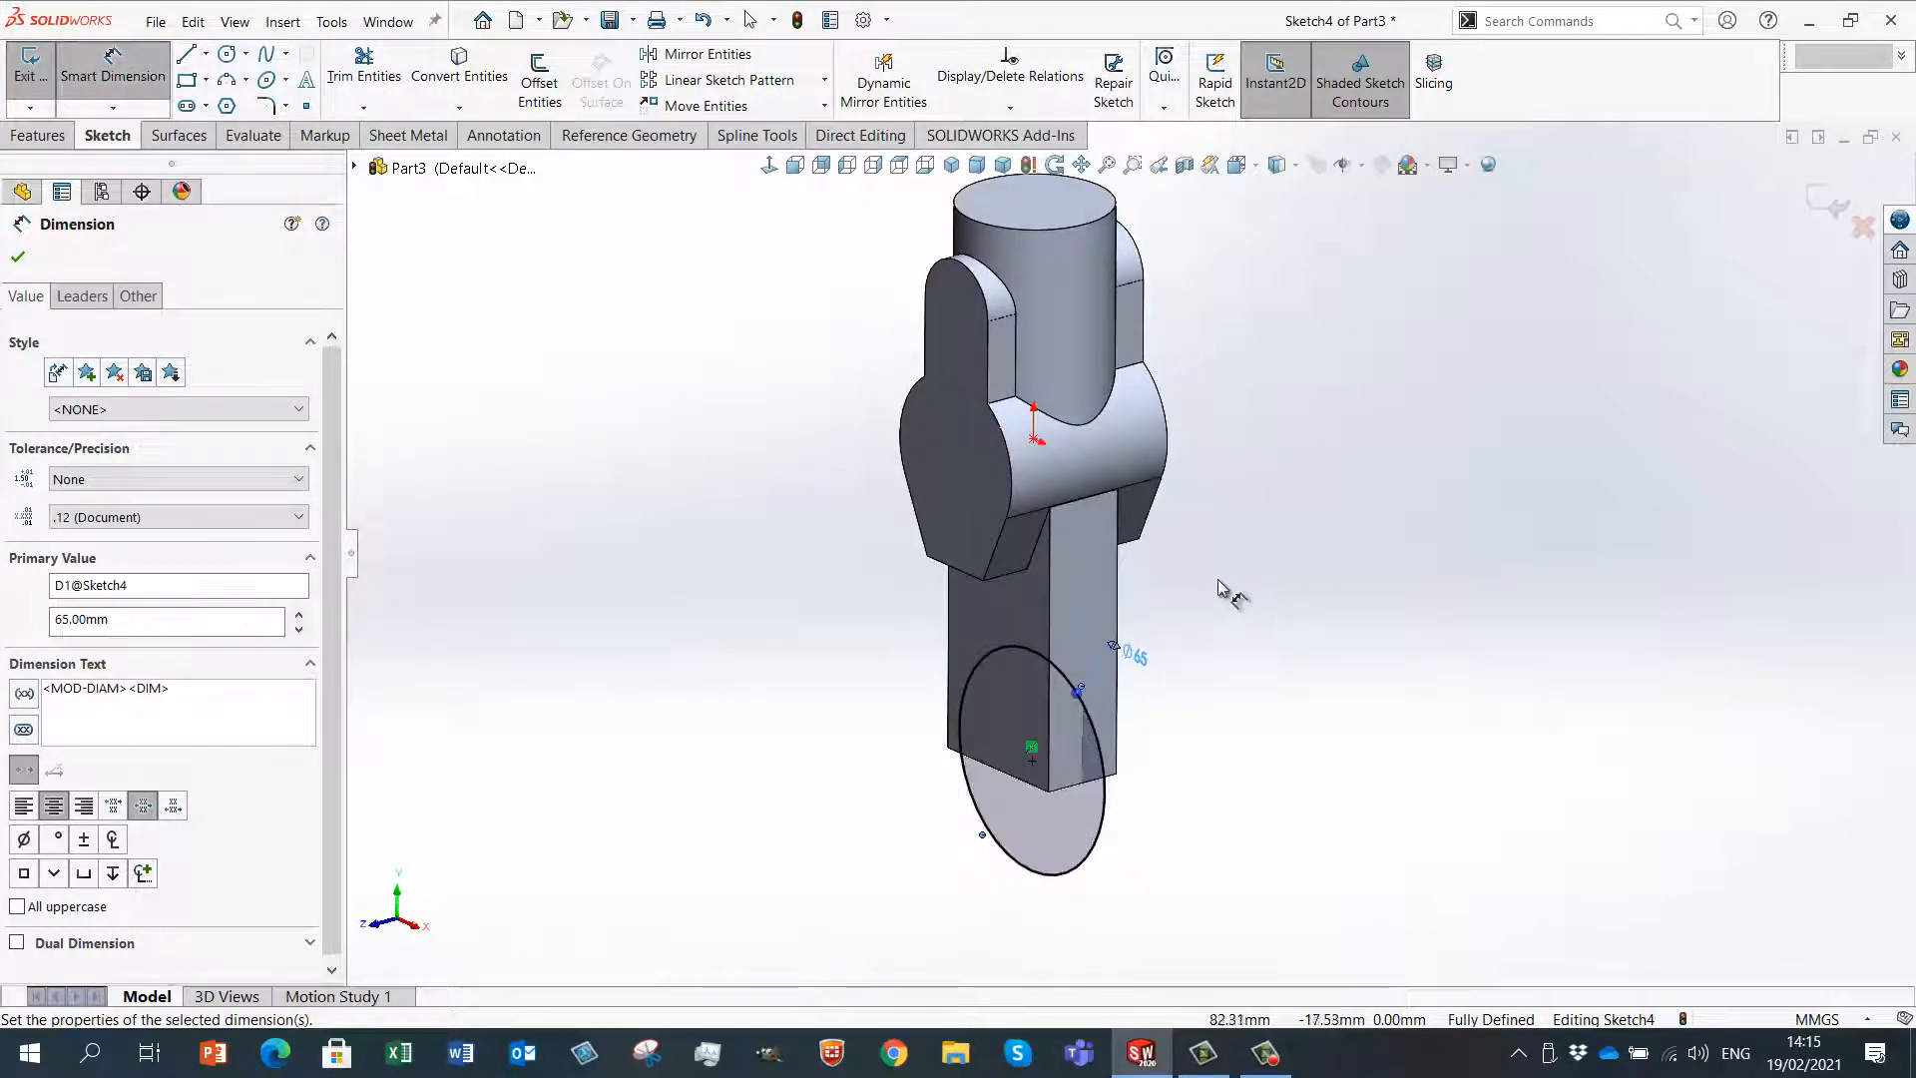
pyautogui.rightClick(643, 572)
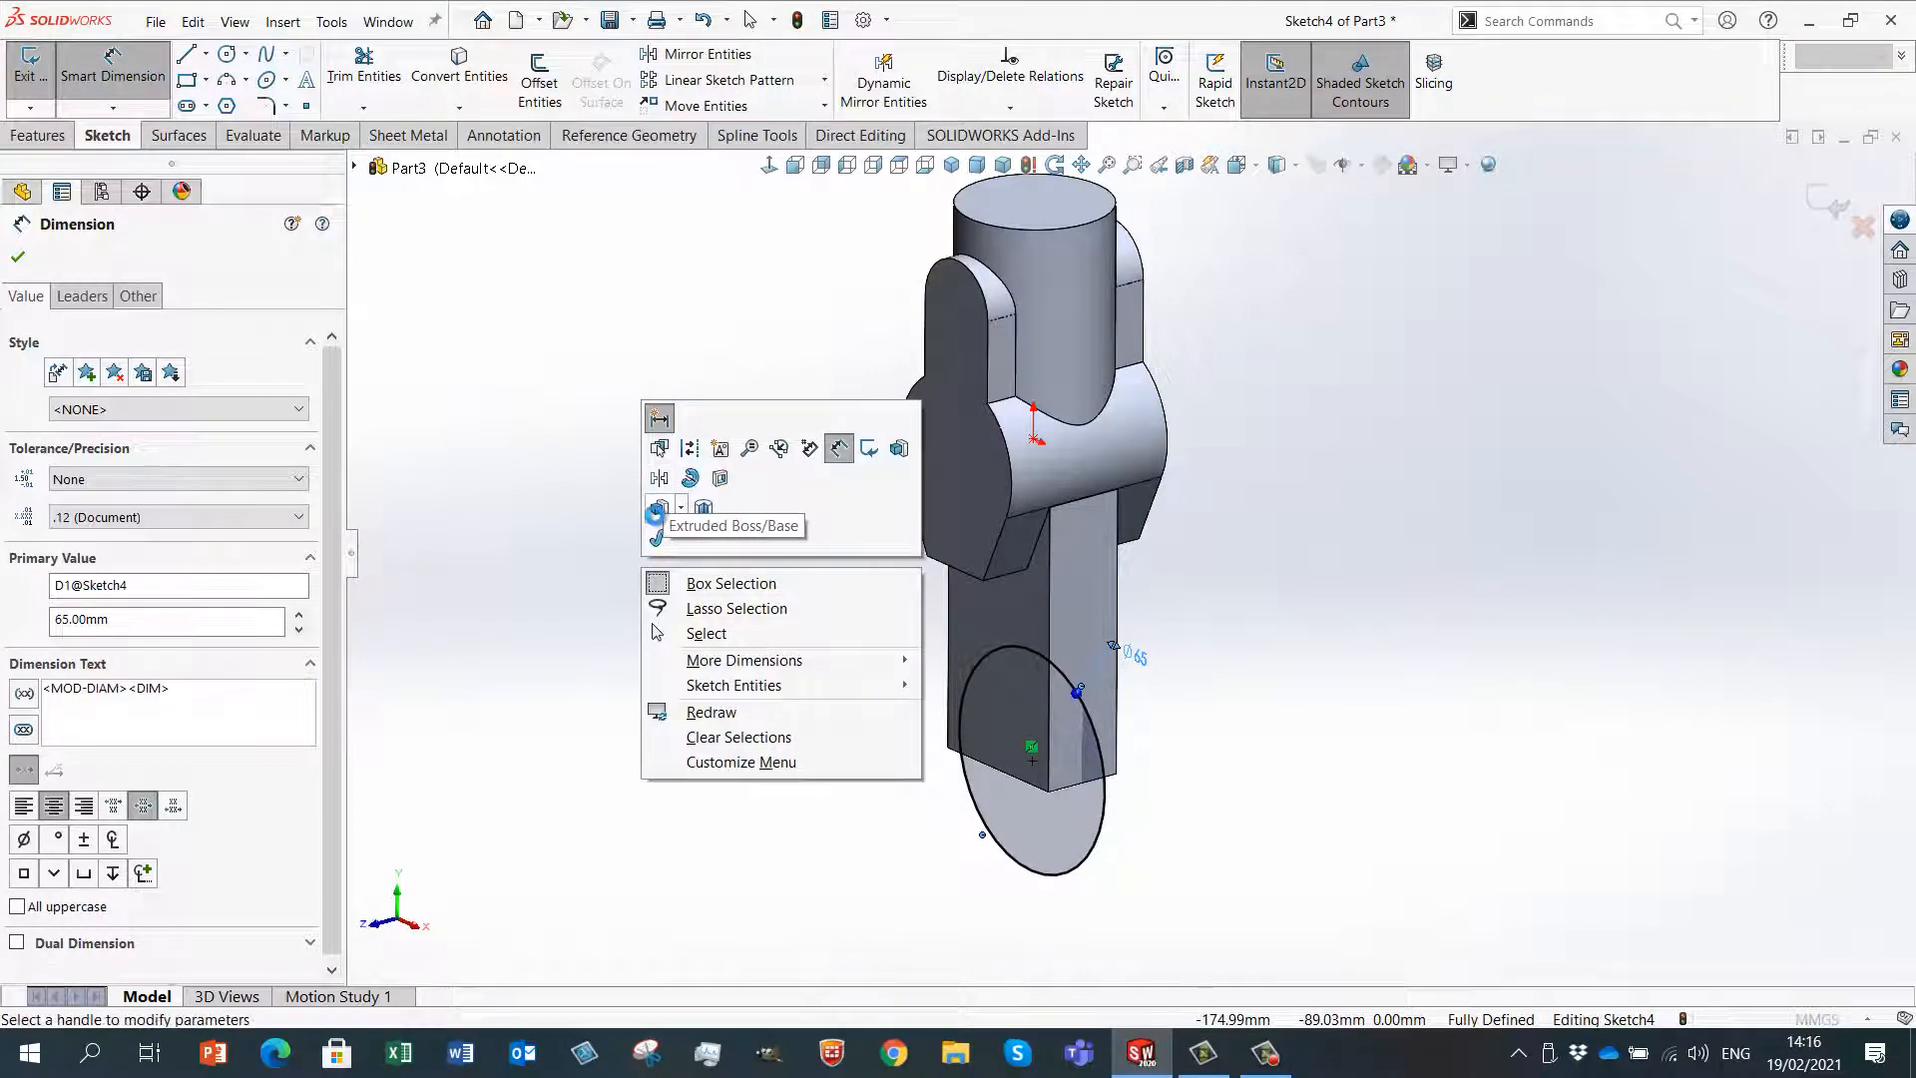
pyautogui.click(658, 508)
pyautogui.click(299, 395)
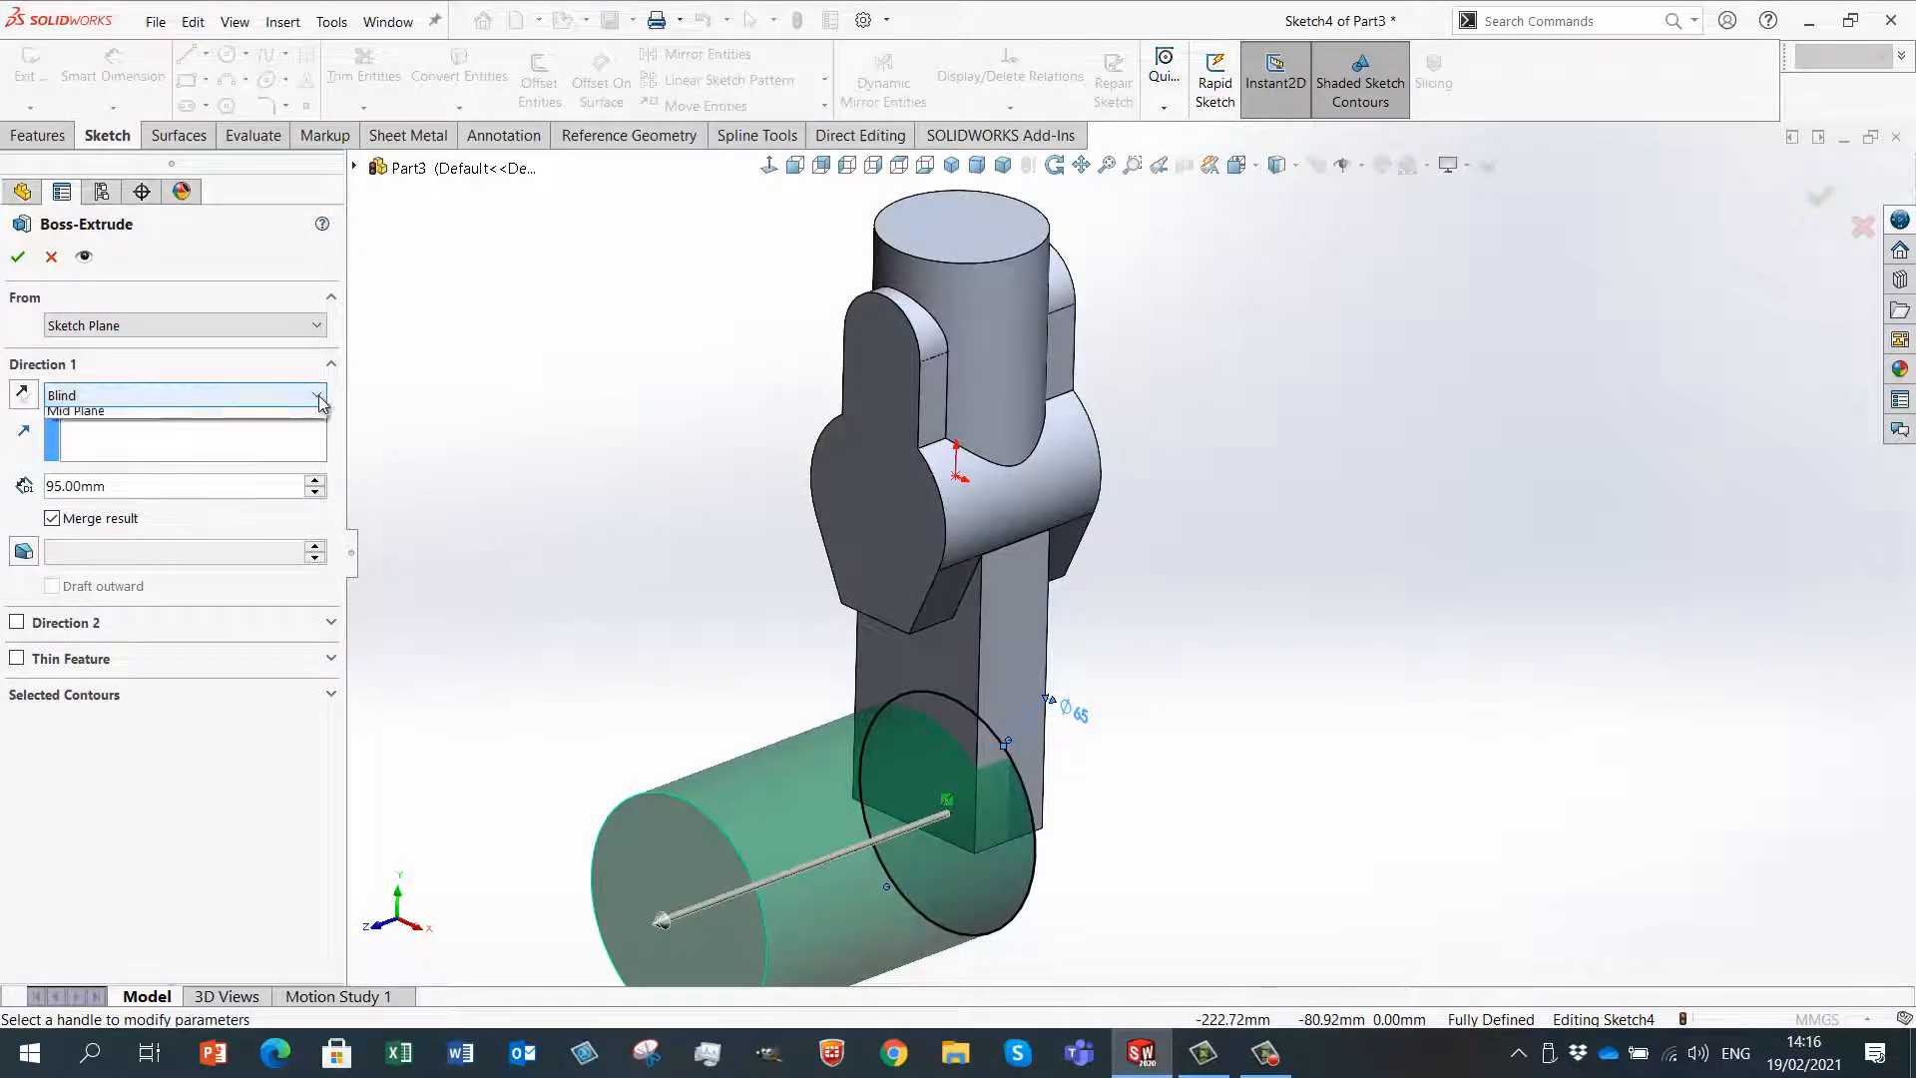
pyautogui.click(75, 519)
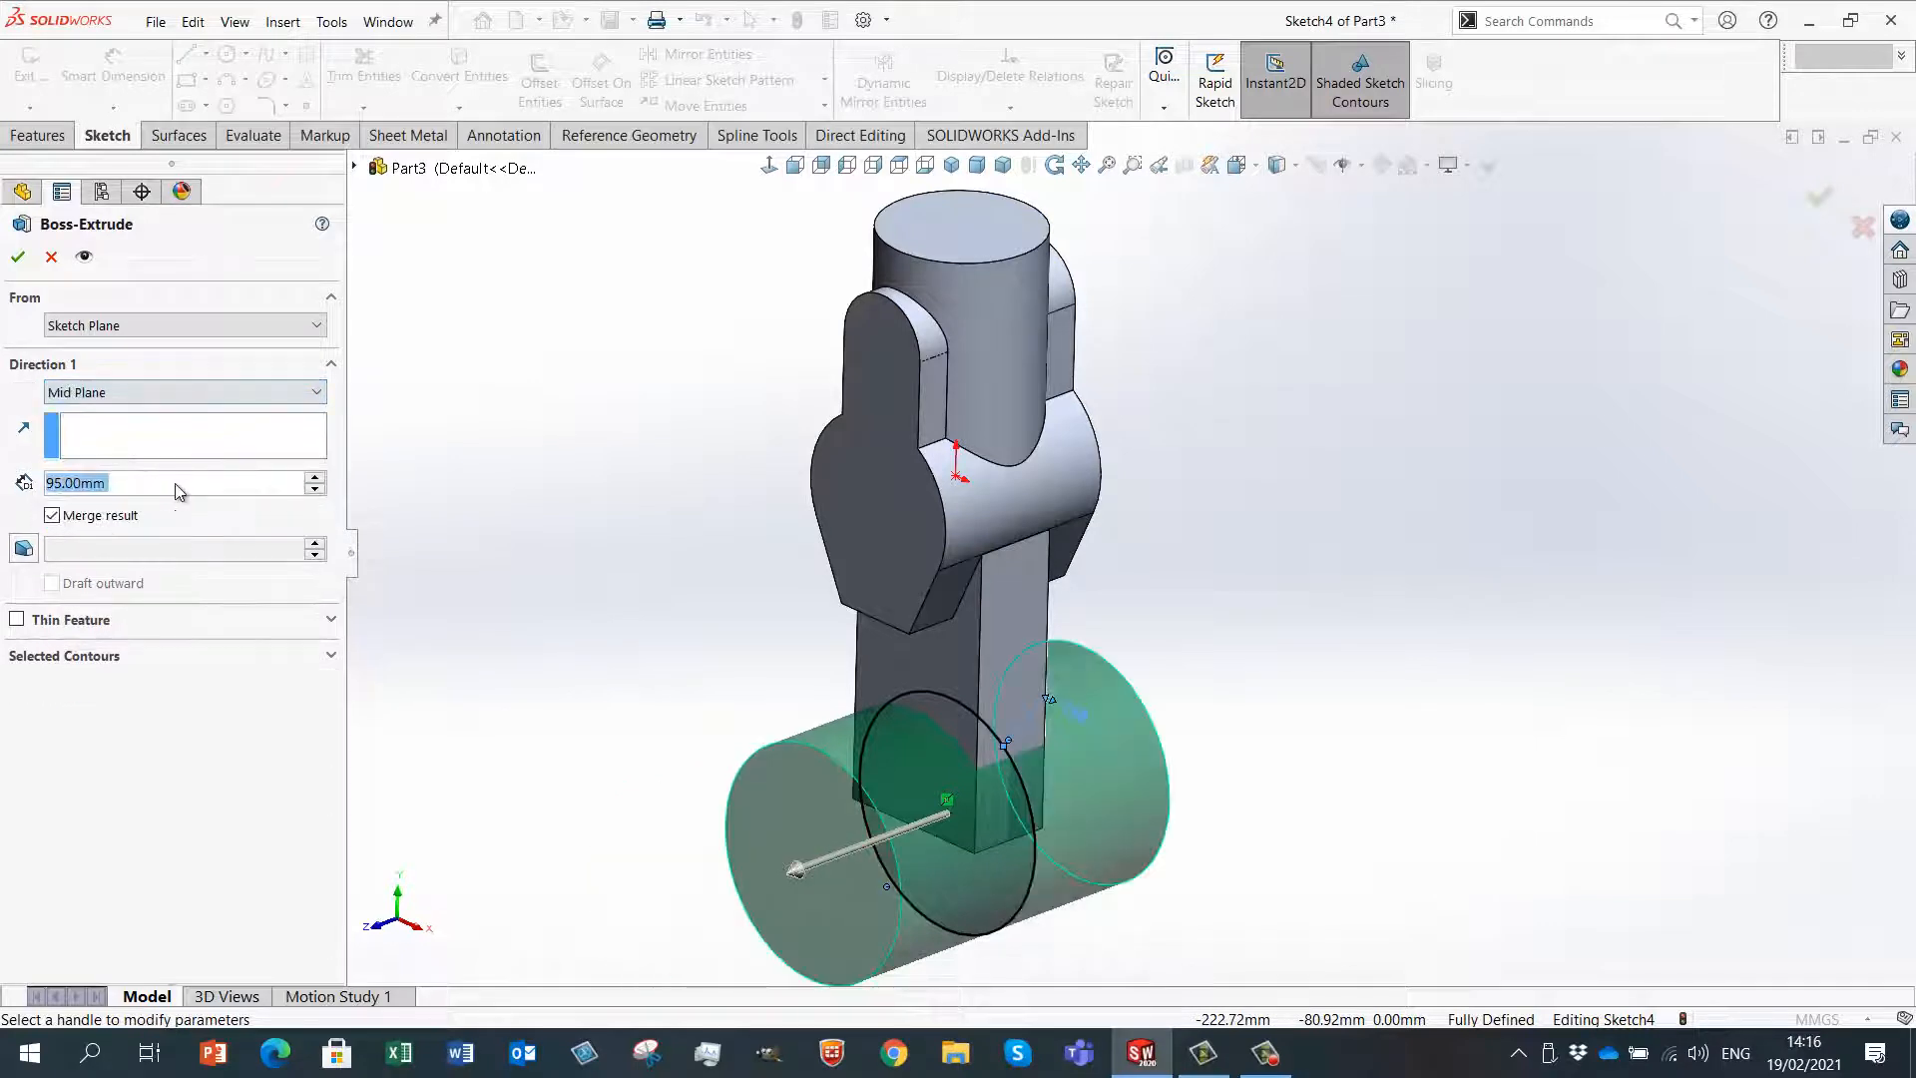
pyautogui.scroll(3, 650, 719)
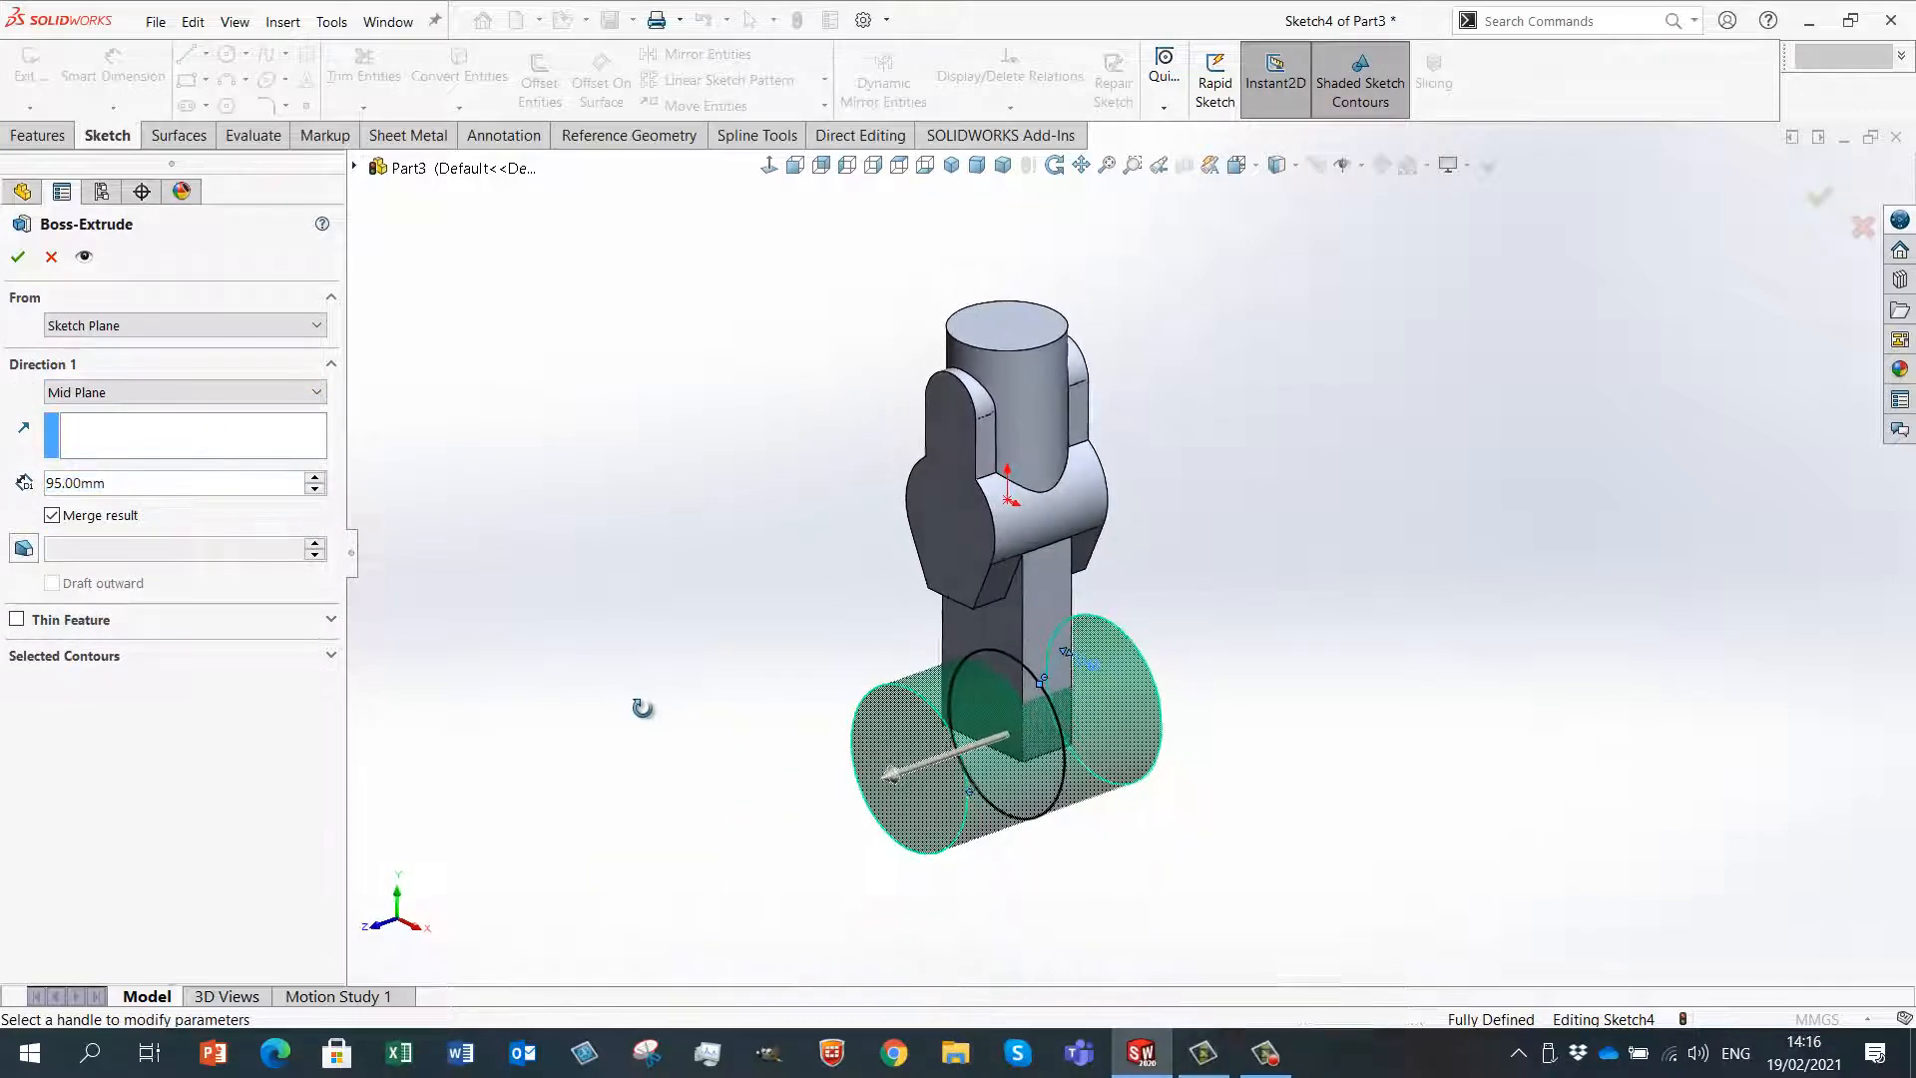
pyautogui.click(66, 486)
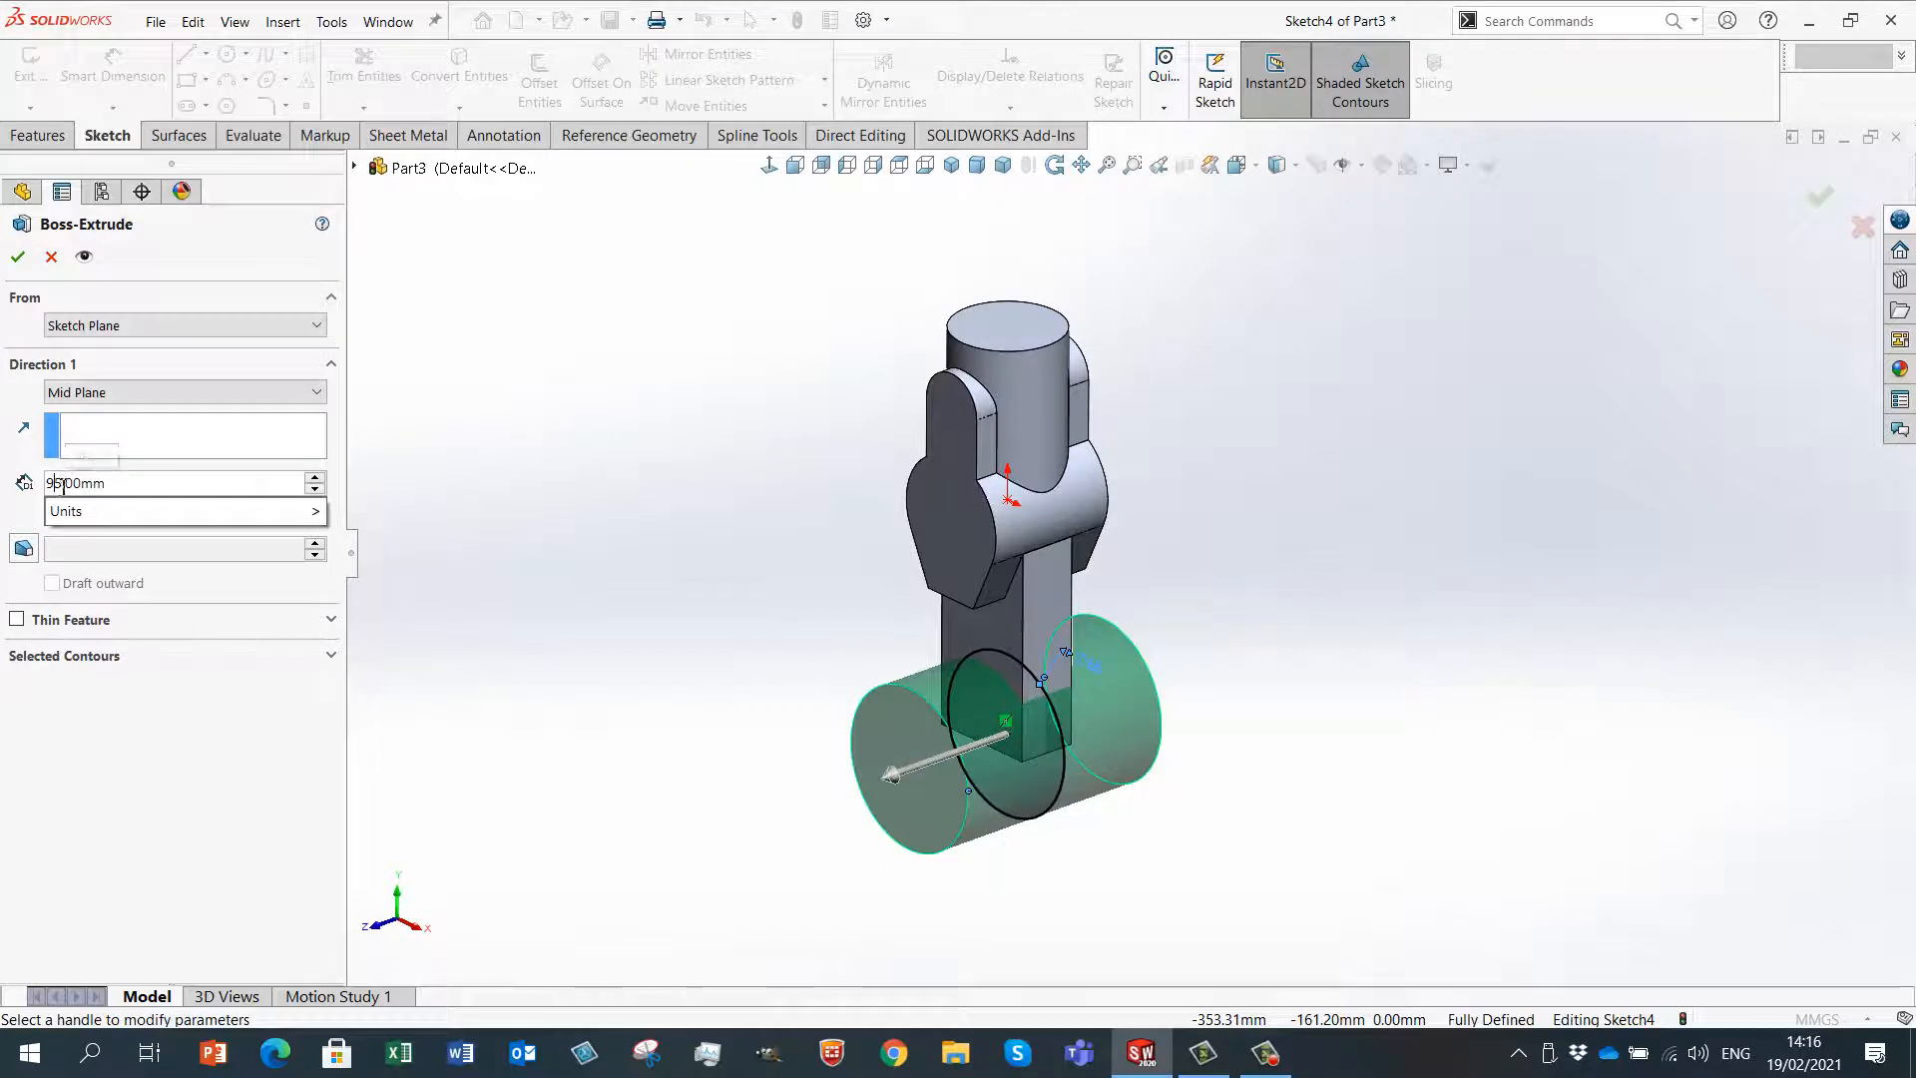
pyautogui.press('Delete')
pyautogui.write('3')
pyautogui.press('Return')
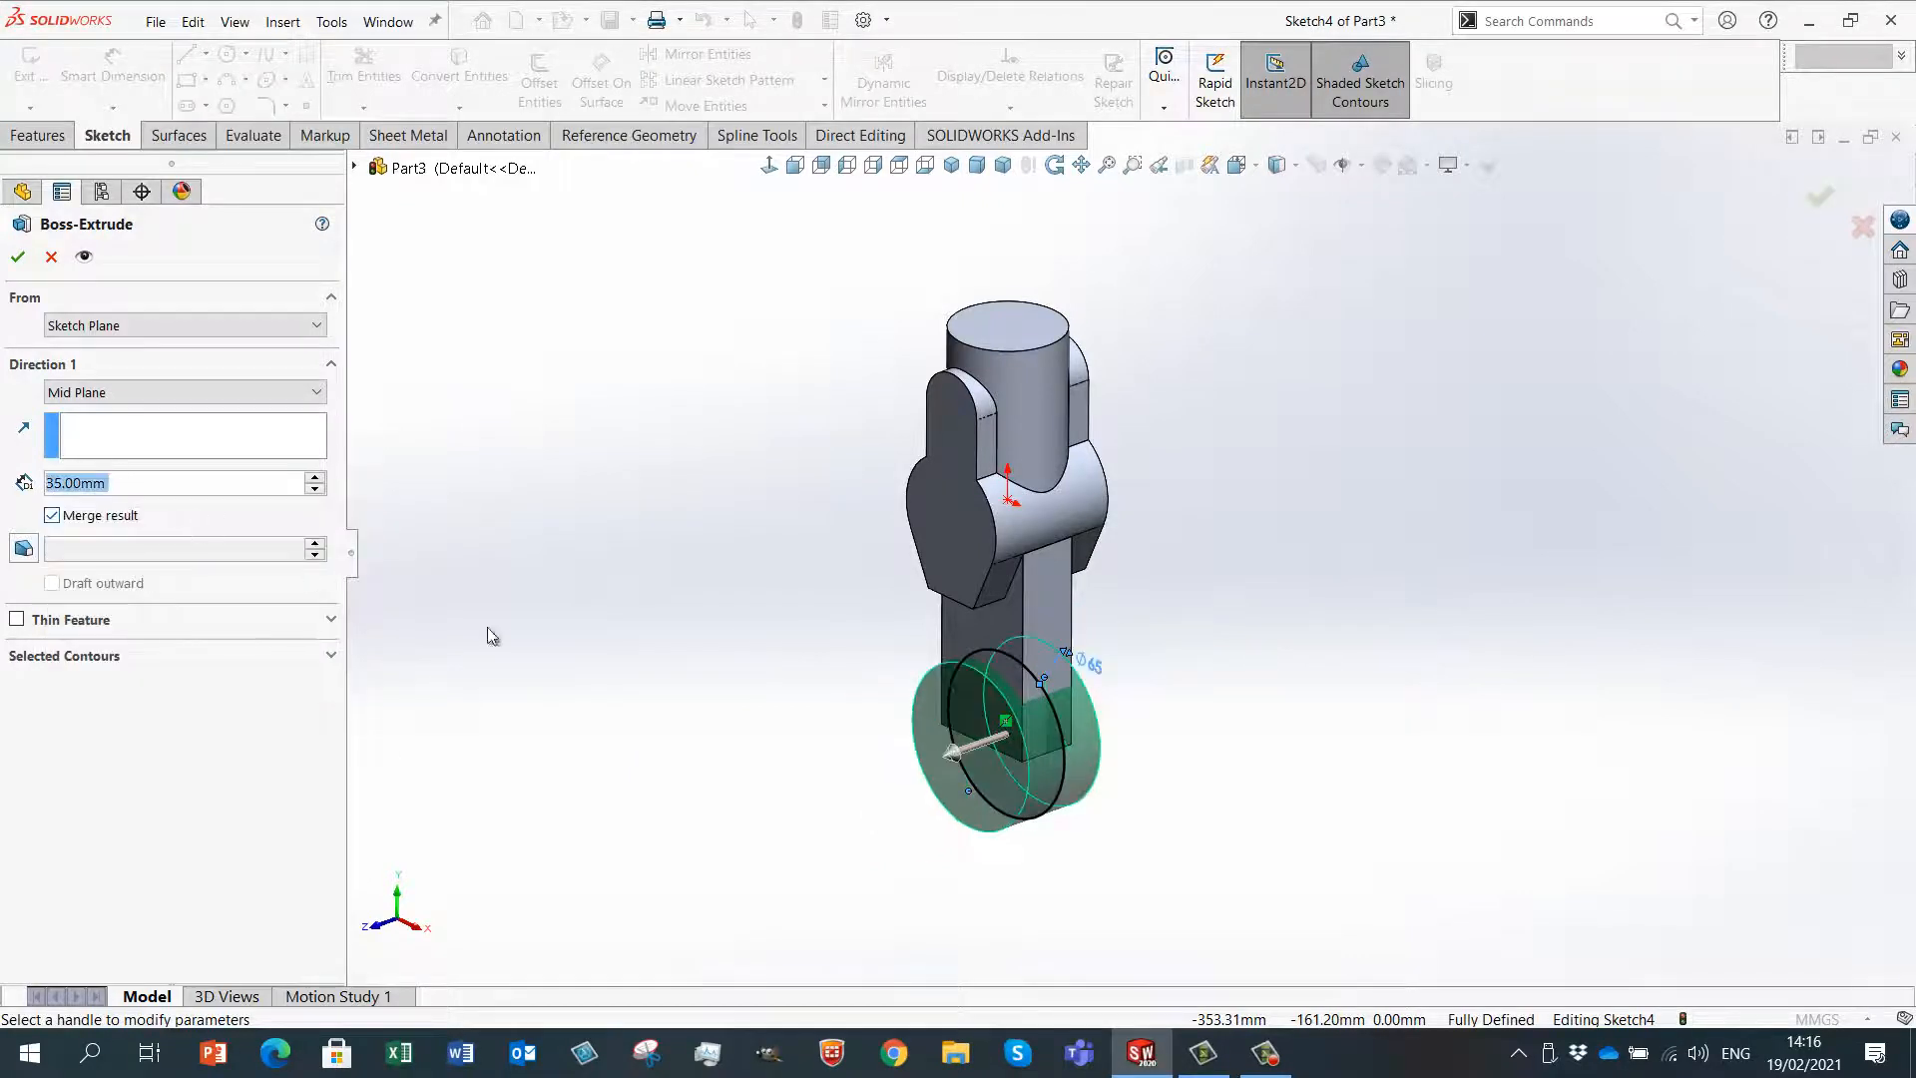
pyautogui.click(18, 259)
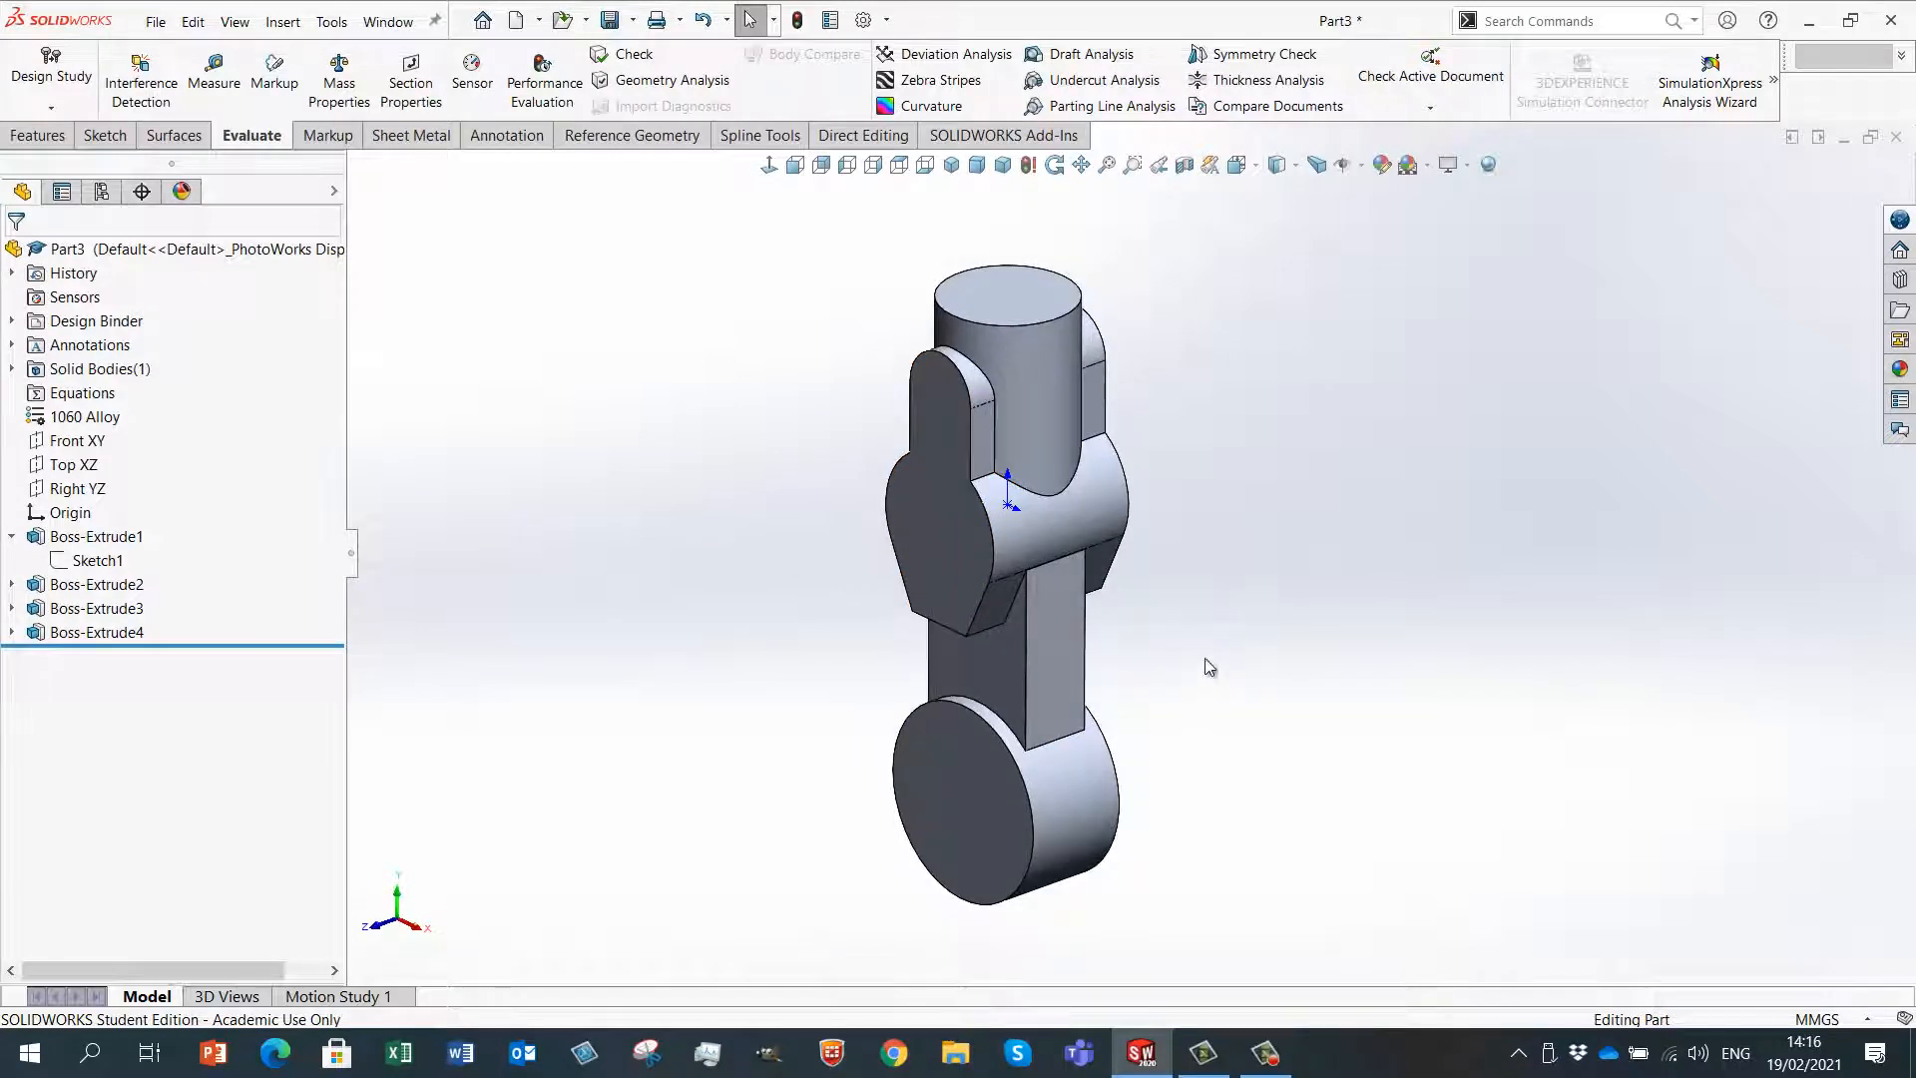
# - Start a sketch on the front face of the lower disc and draw a concentric circle with a radius of about 17.6 mm
pyautogui.moveTo(1209, 667)
pyautogui.mouseDown(button='middle')
pyautogui.moveTo(1300, 611)
pyautogui.moveTo(1180, 629)
pyautogui.moveTo(1210, 598)
pyautogui.moveTo(1239, 612)
pyautogui.moveTo(1203, 625)
pyautogui.moveTo(1228, 638)
pyautogui.moveTo(1174, 654)
pyautogui.moveTo(1205, 636)
pyautogui.mouseUp(button='middle')
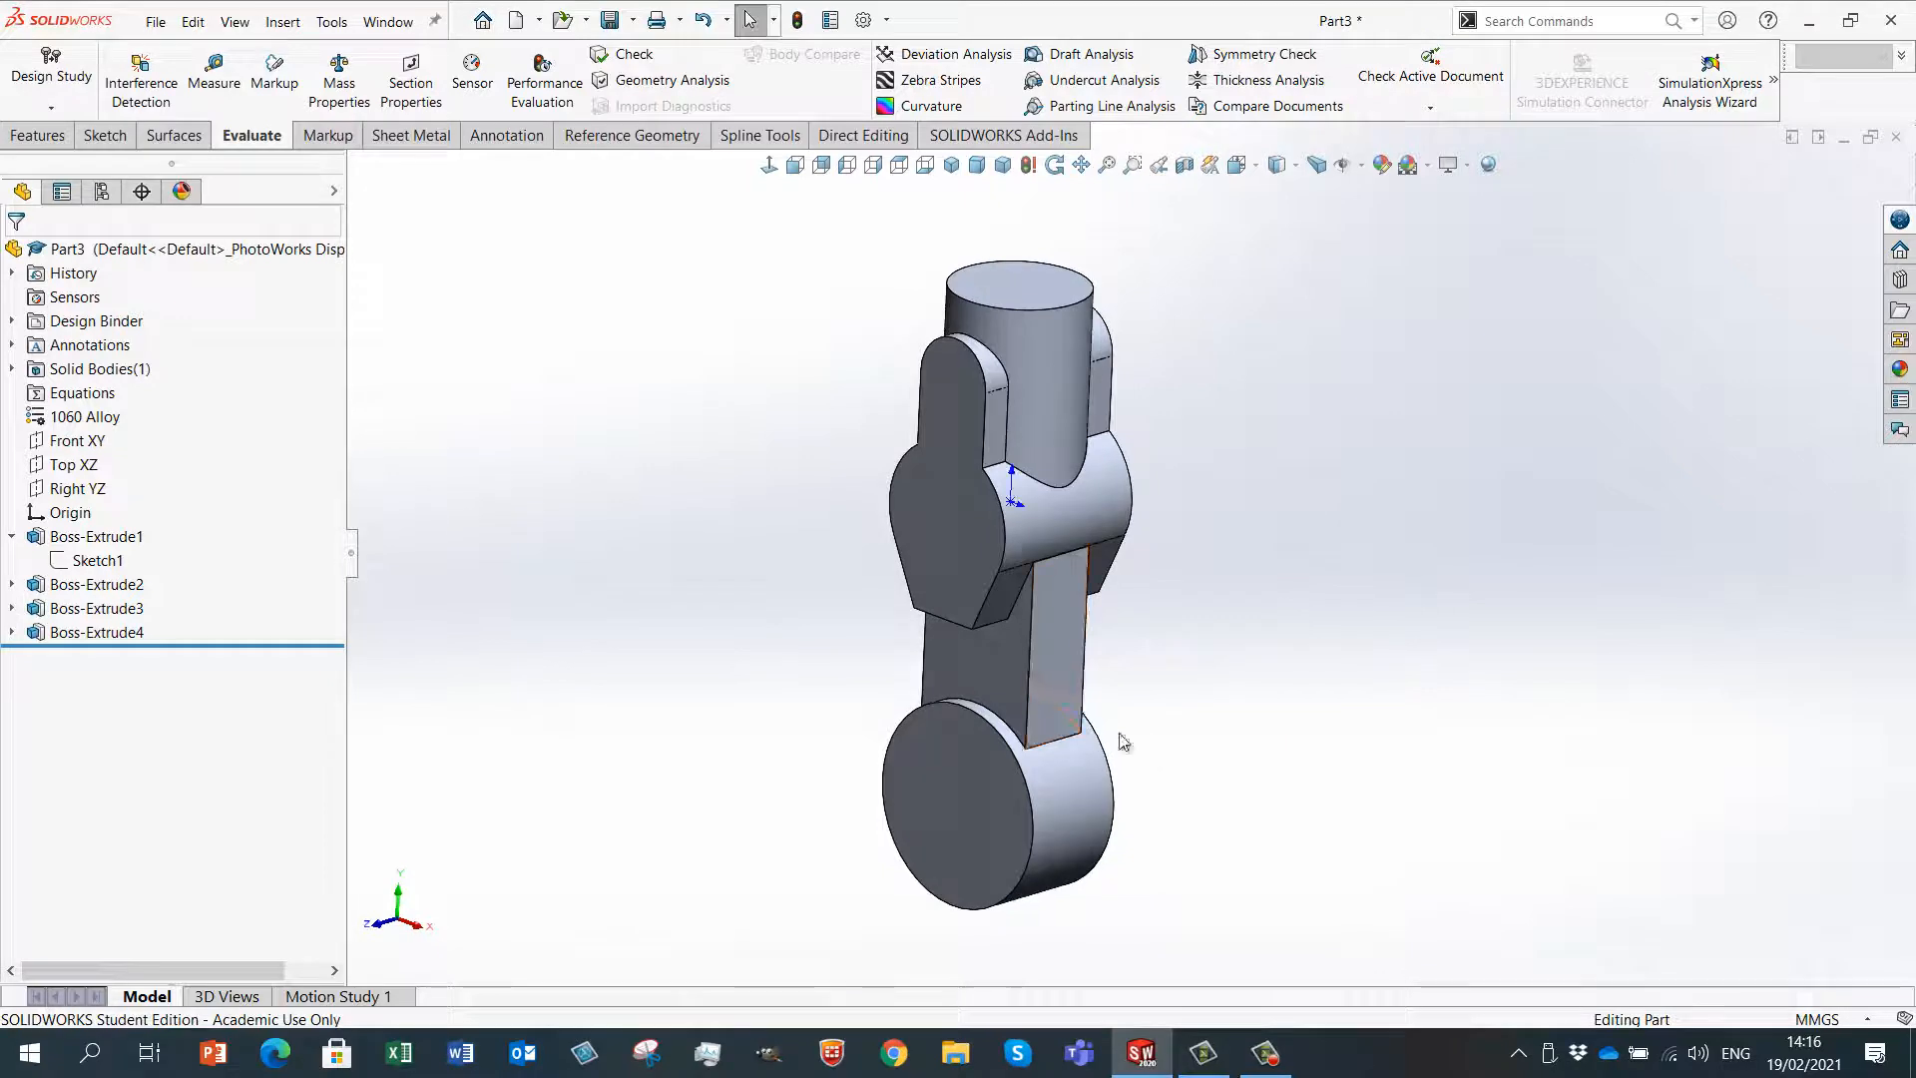
pyautogui.scroll(-2, 1120, 735)
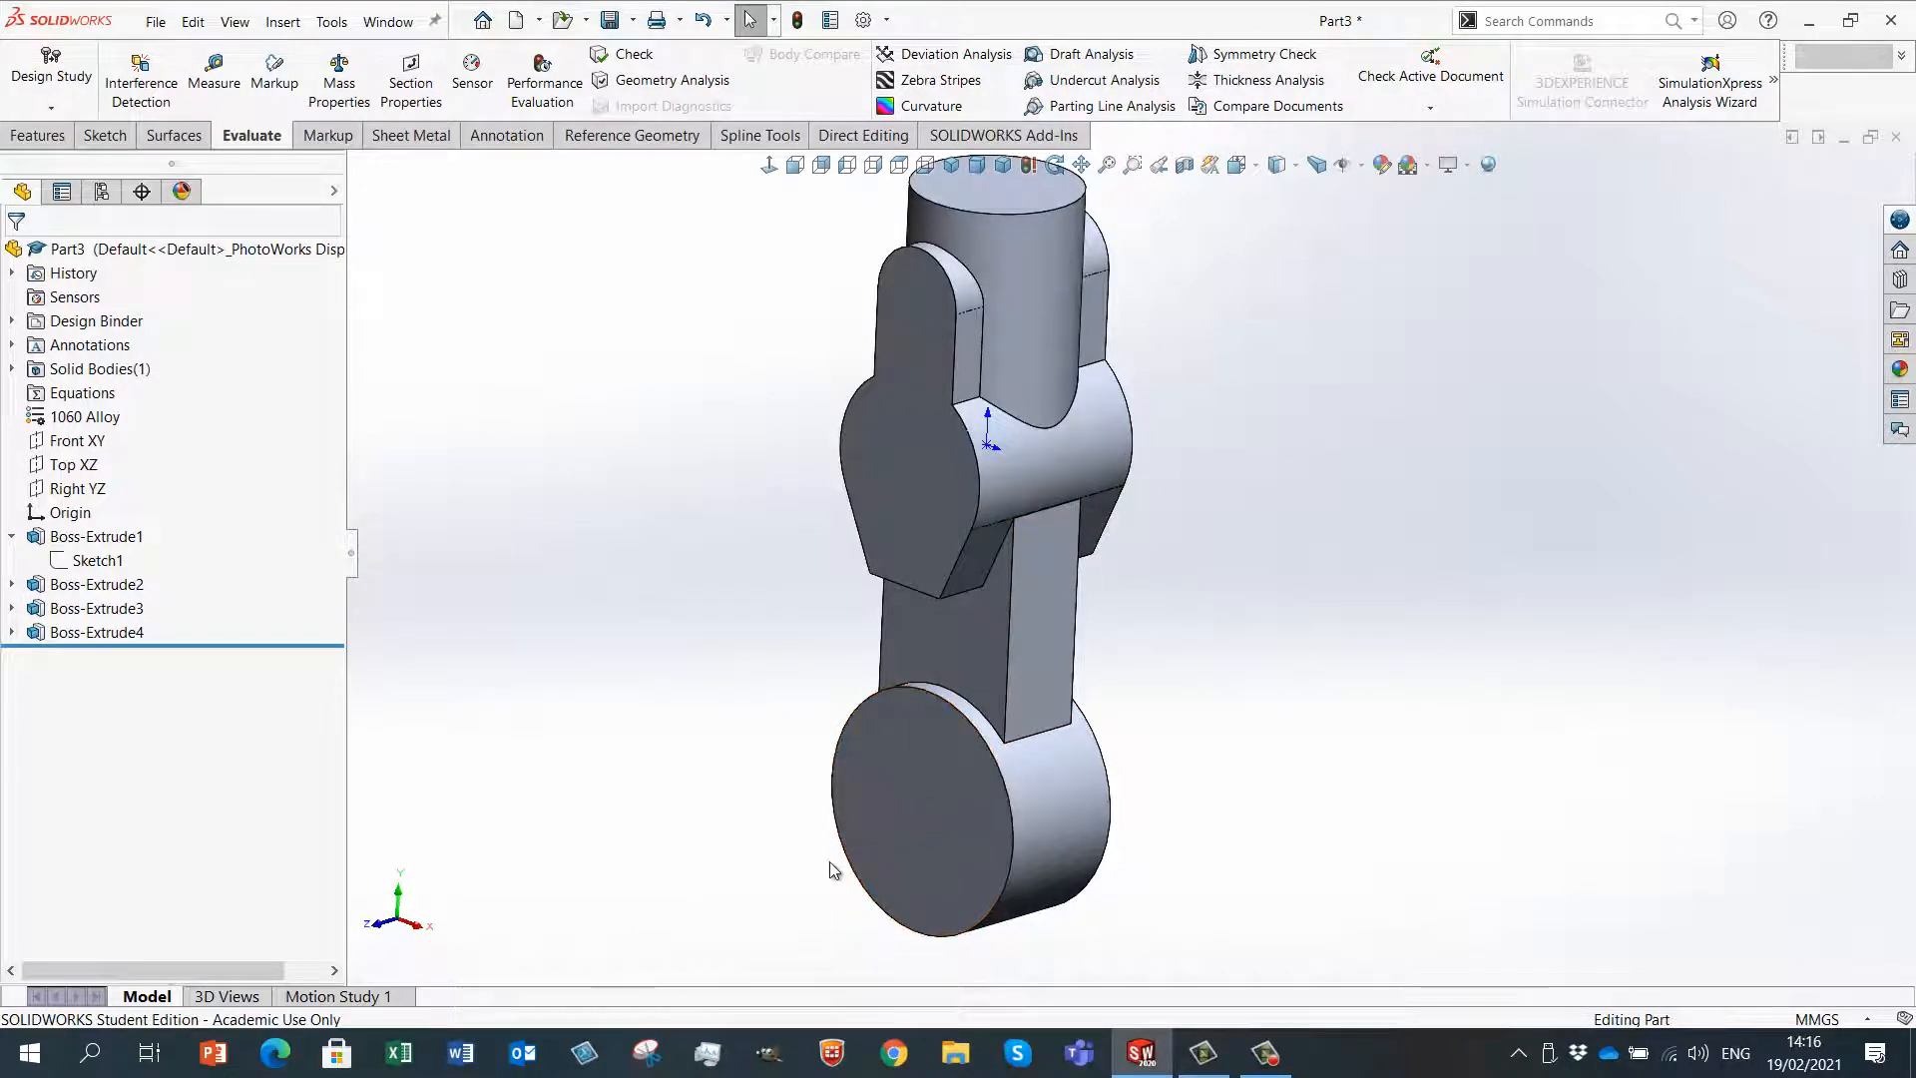
pyautogui.click(933, 805)
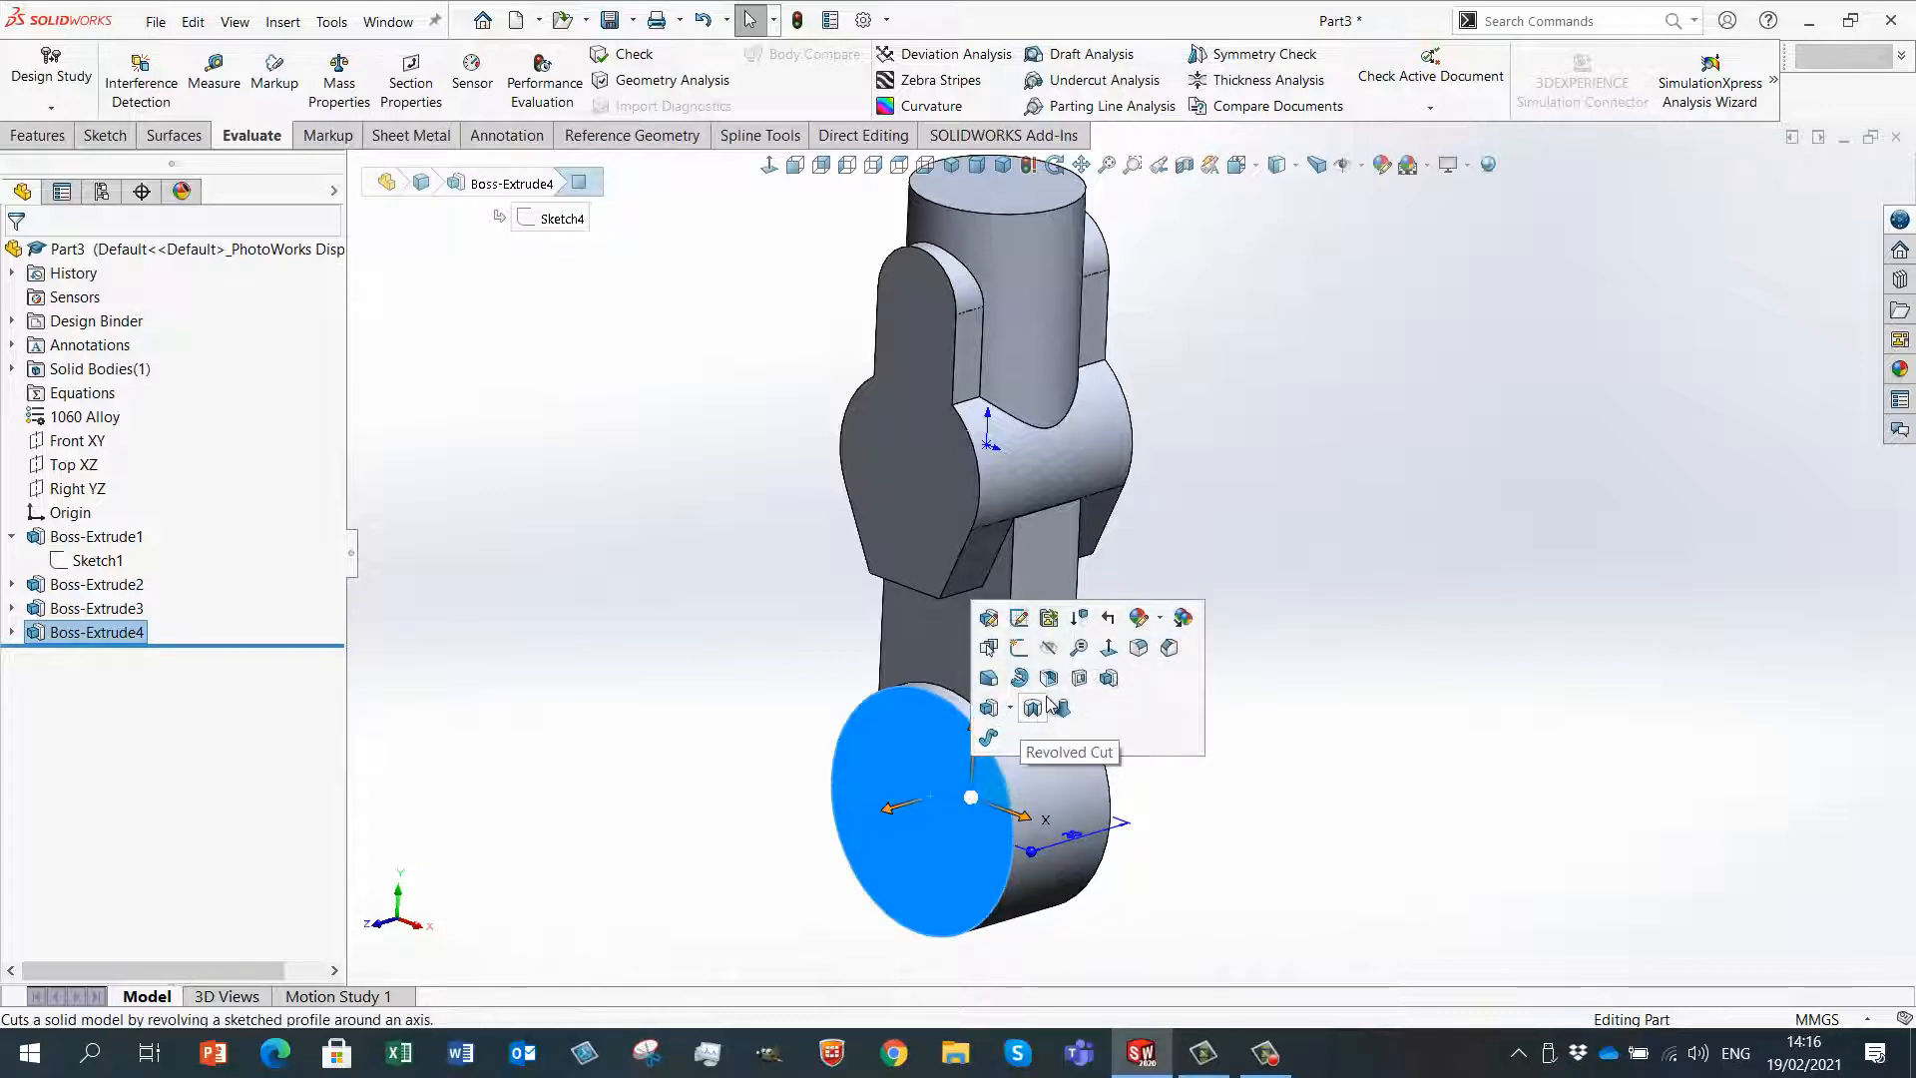
pyautogui.click(1018, 649)
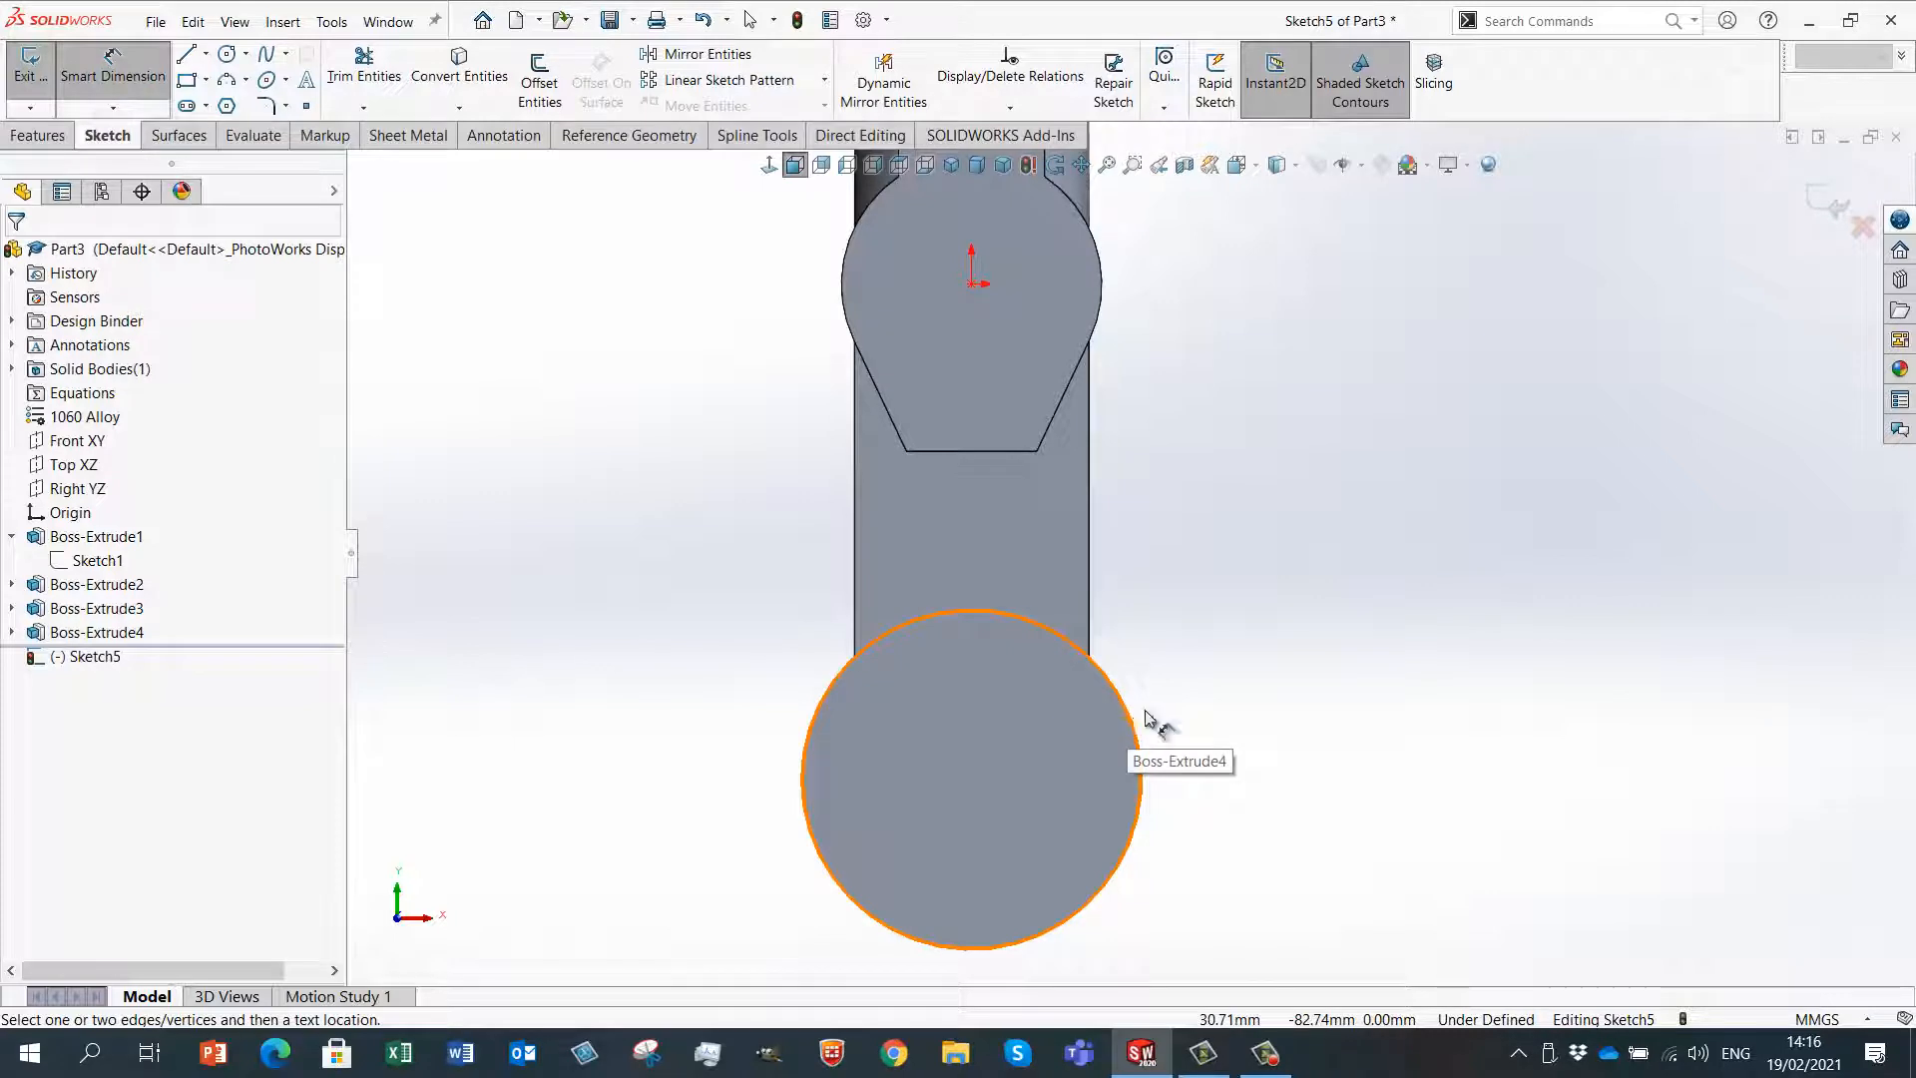
pyautogui.moveTo(1268, 669); pyautogui.dragTo(1390, 667, button='right')
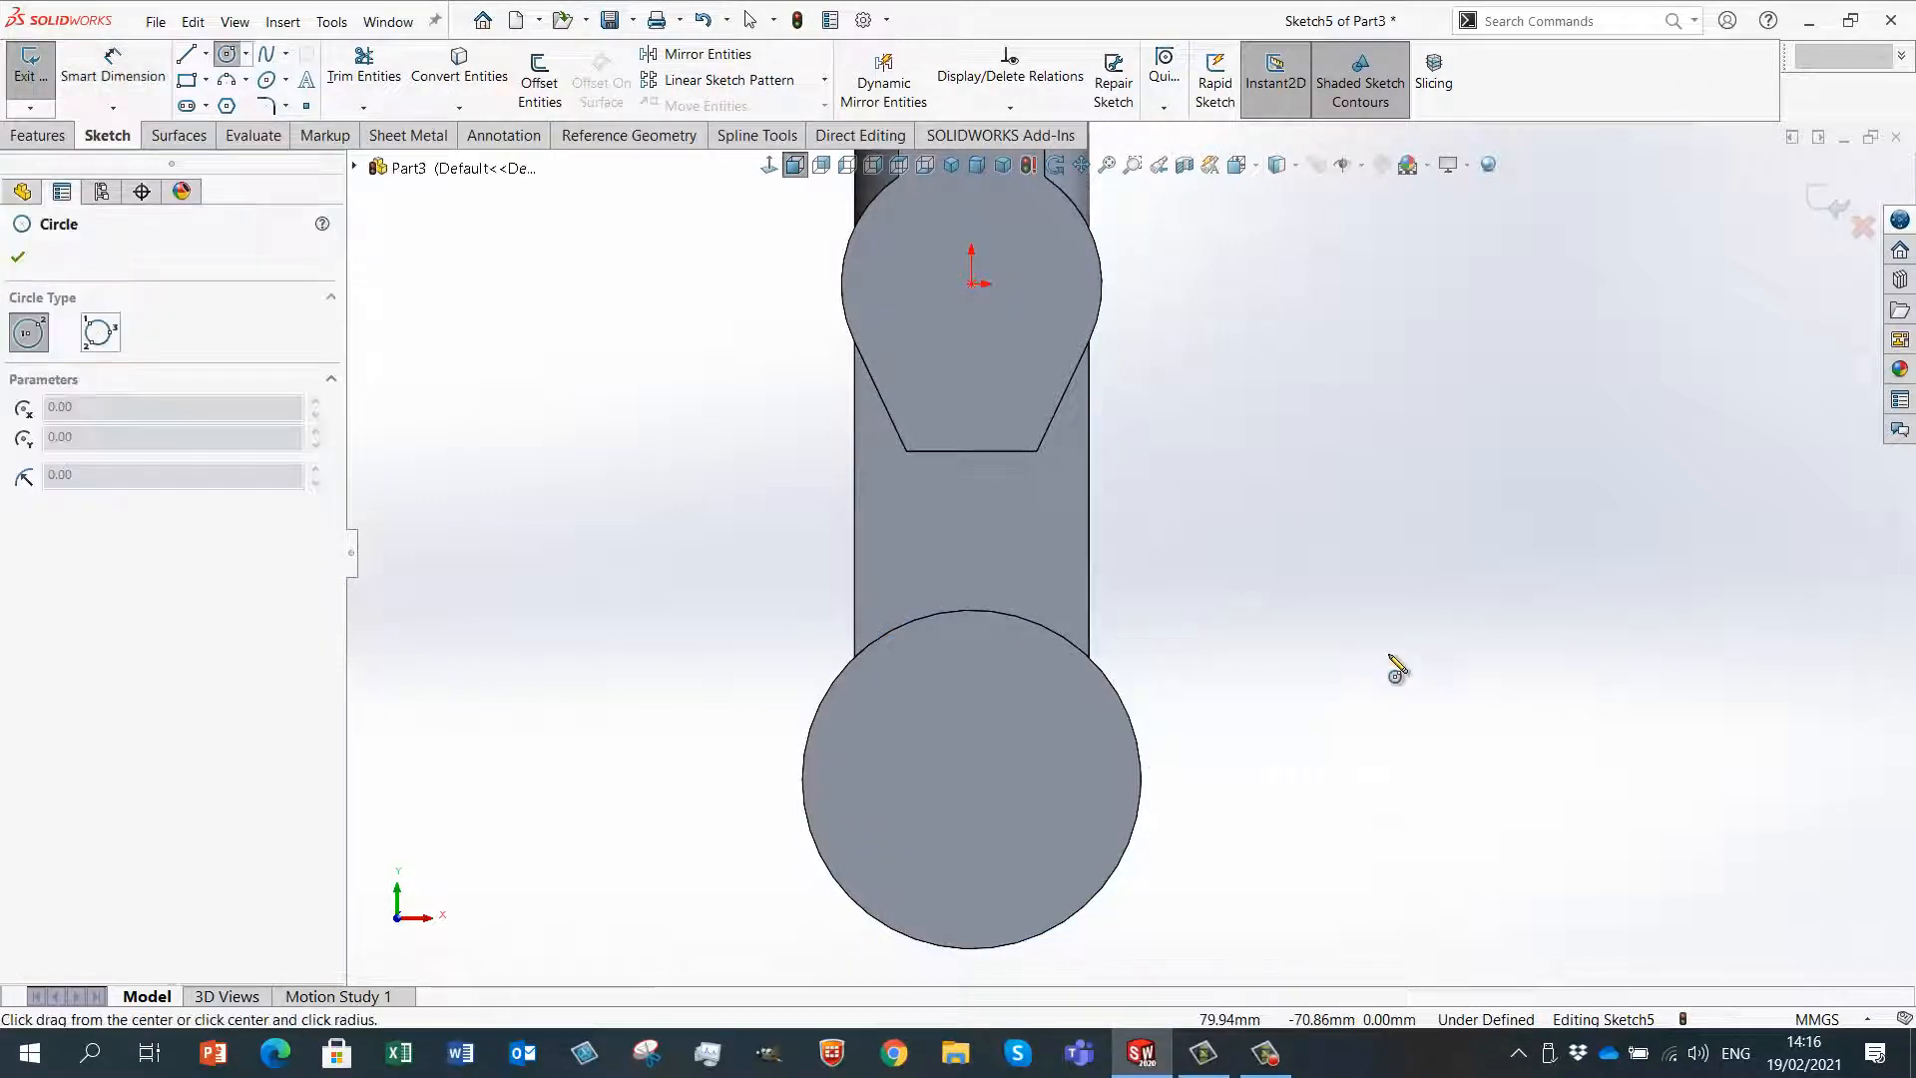
pyautogui.click(971, 779)
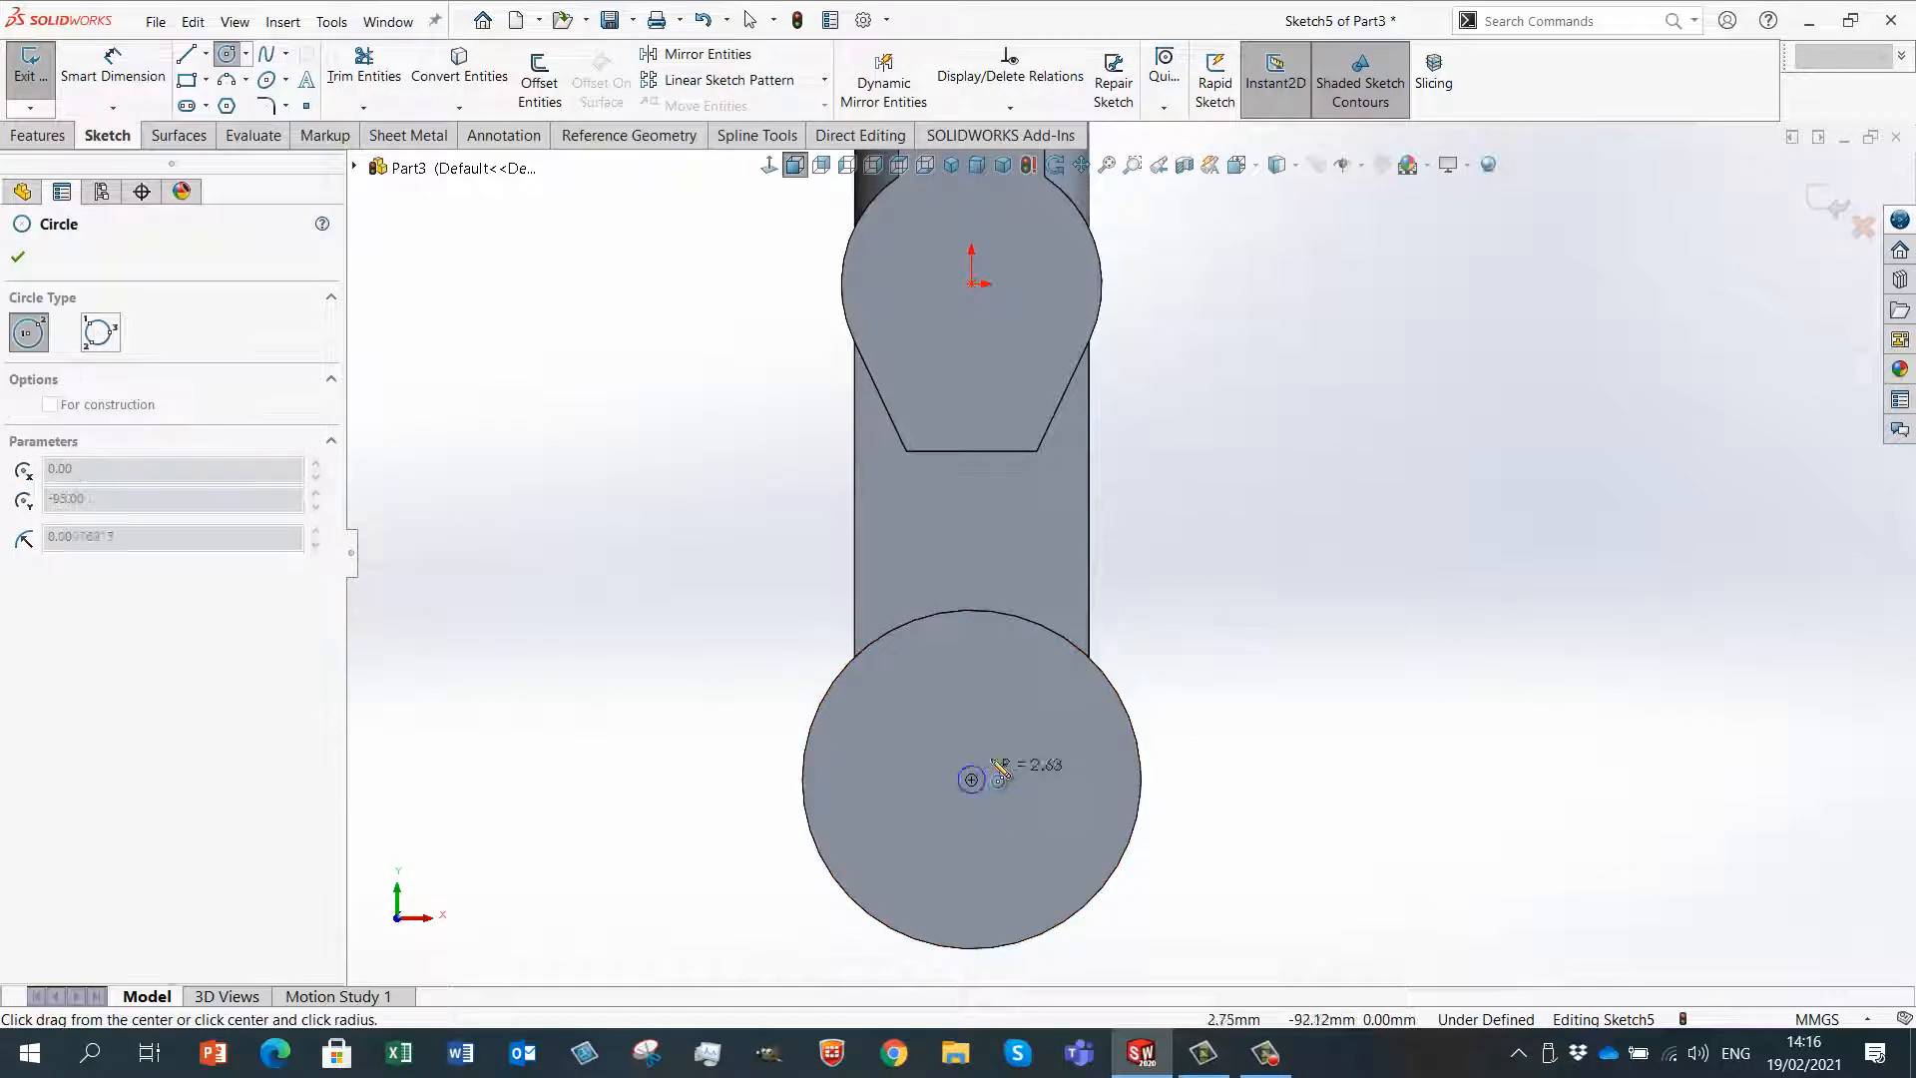
pyautogui.click(1058, 740)
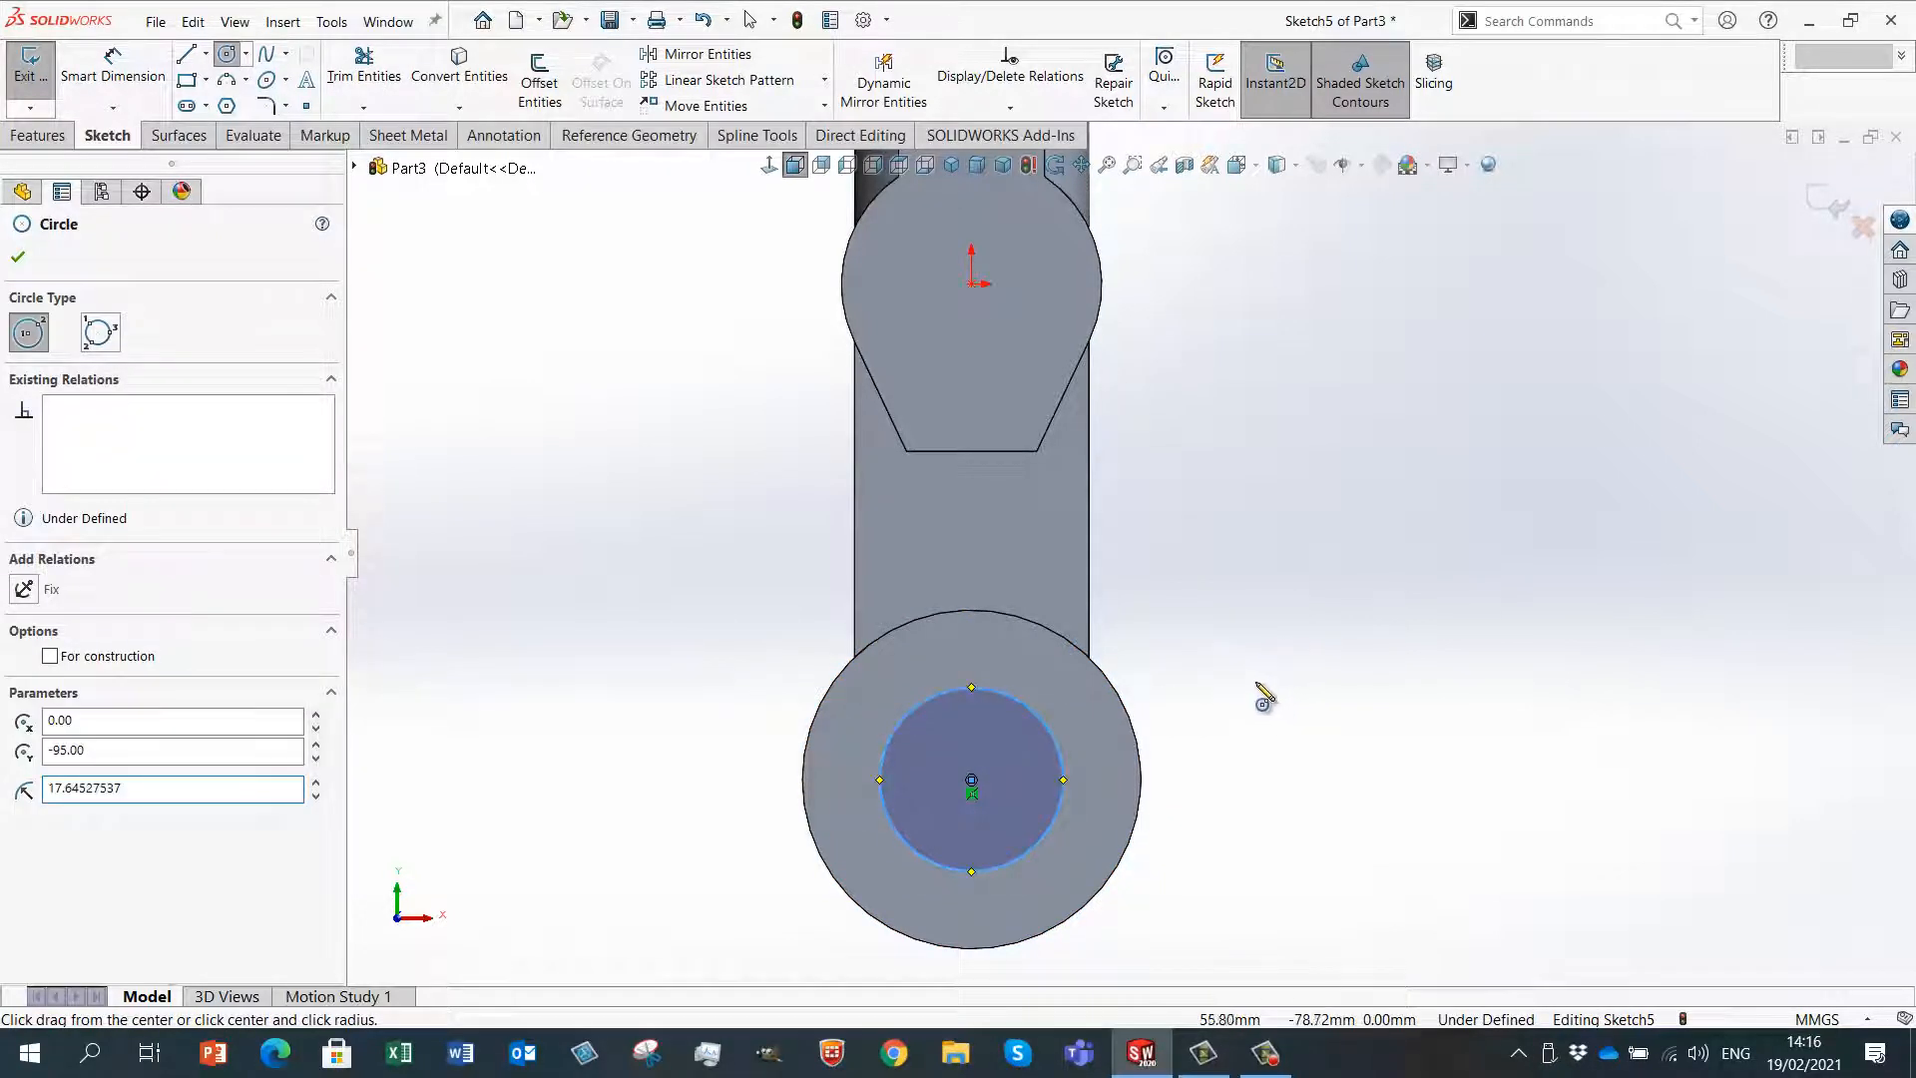
# - Dimension the concentric circle on the lower disc and set its diameter to 40 mm
pyautogui.moveTo(1264, 695); pyautogui.dragTo(1262, 604, button='right')
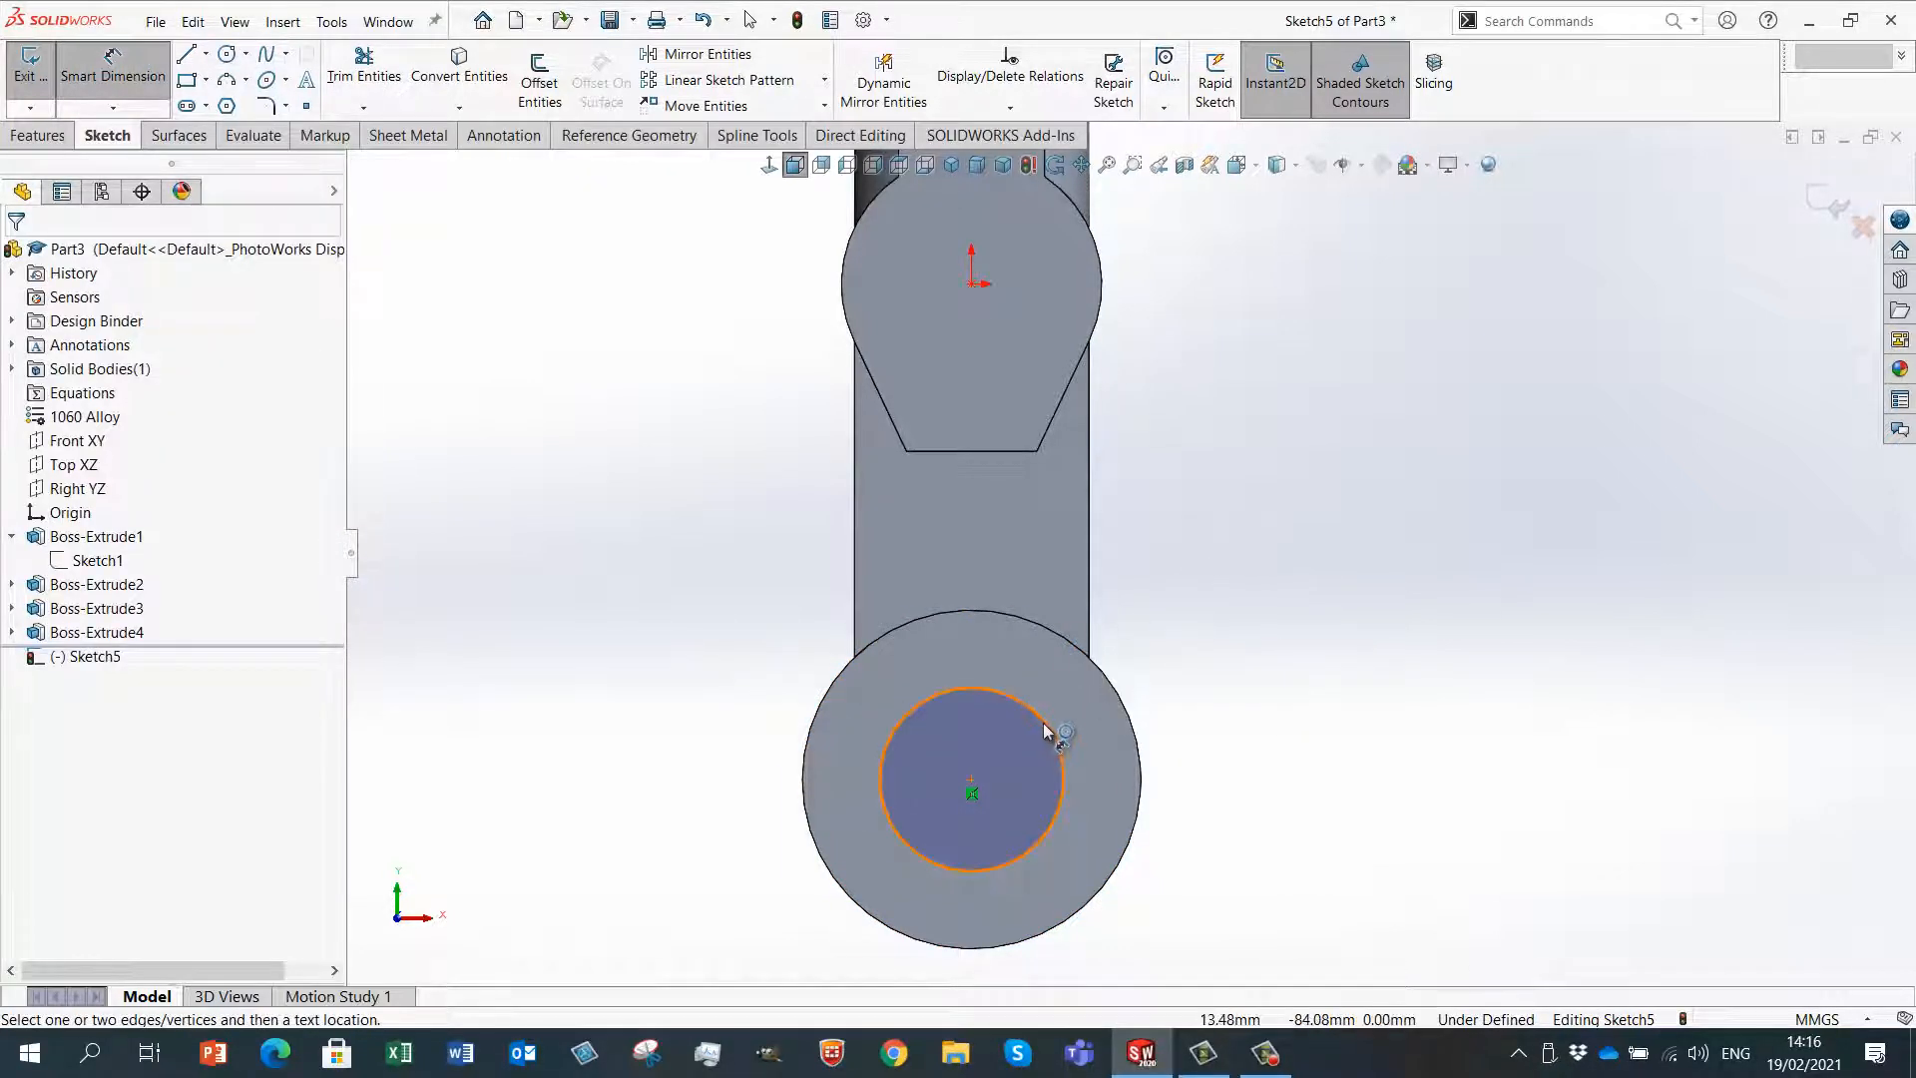
pyautogui.click(1044, 731)
pyautogui.click(1175, 632)
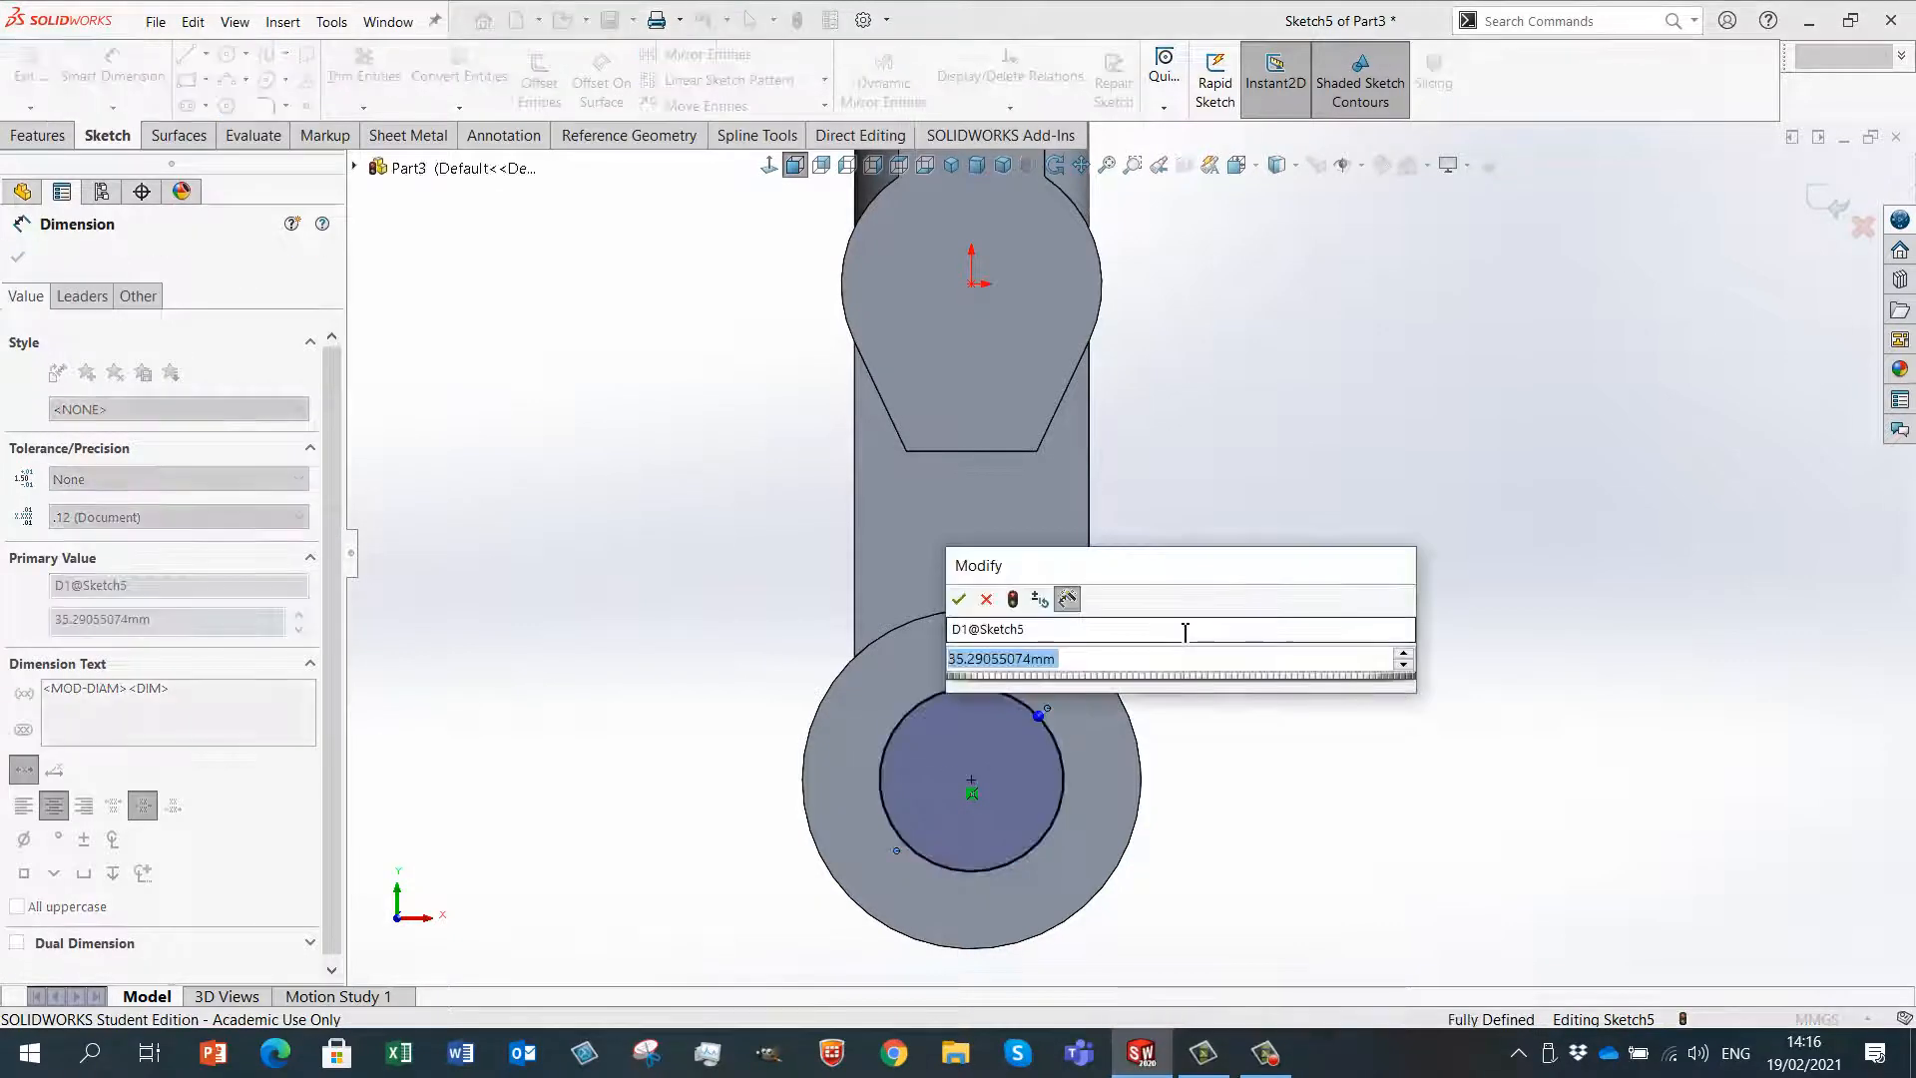
pyautogui.write('40')
pyautogui.press('Return')
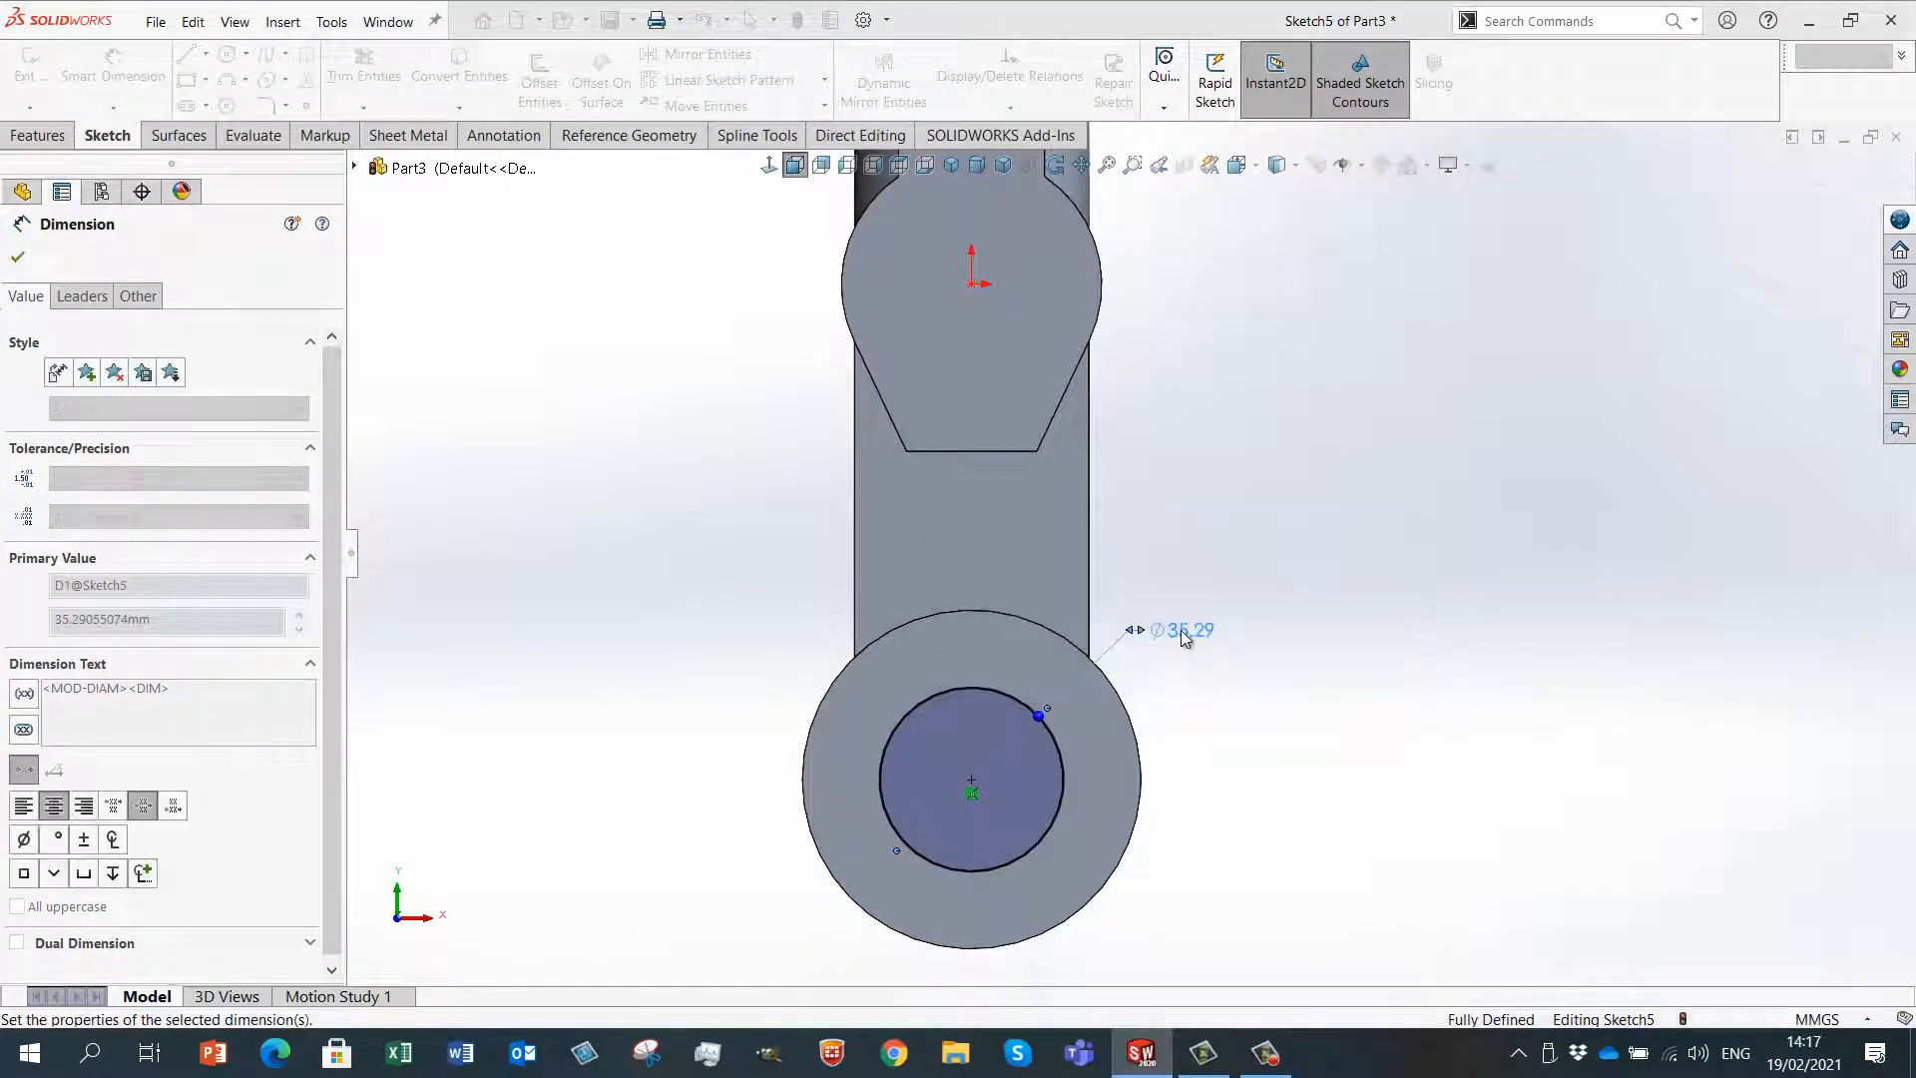
# - Cut the 40 mm circle Through All into the lower disc with Extruded Cut, keeping the direction into the body
pyautogui.moveTo(728, 611)
pyautogui.mouseDown(button='middle')
pyautogui.moveTo(633, 628)
pyautogui.moveTo(642, 655)
pyautogui.mouseUp(button='middle')
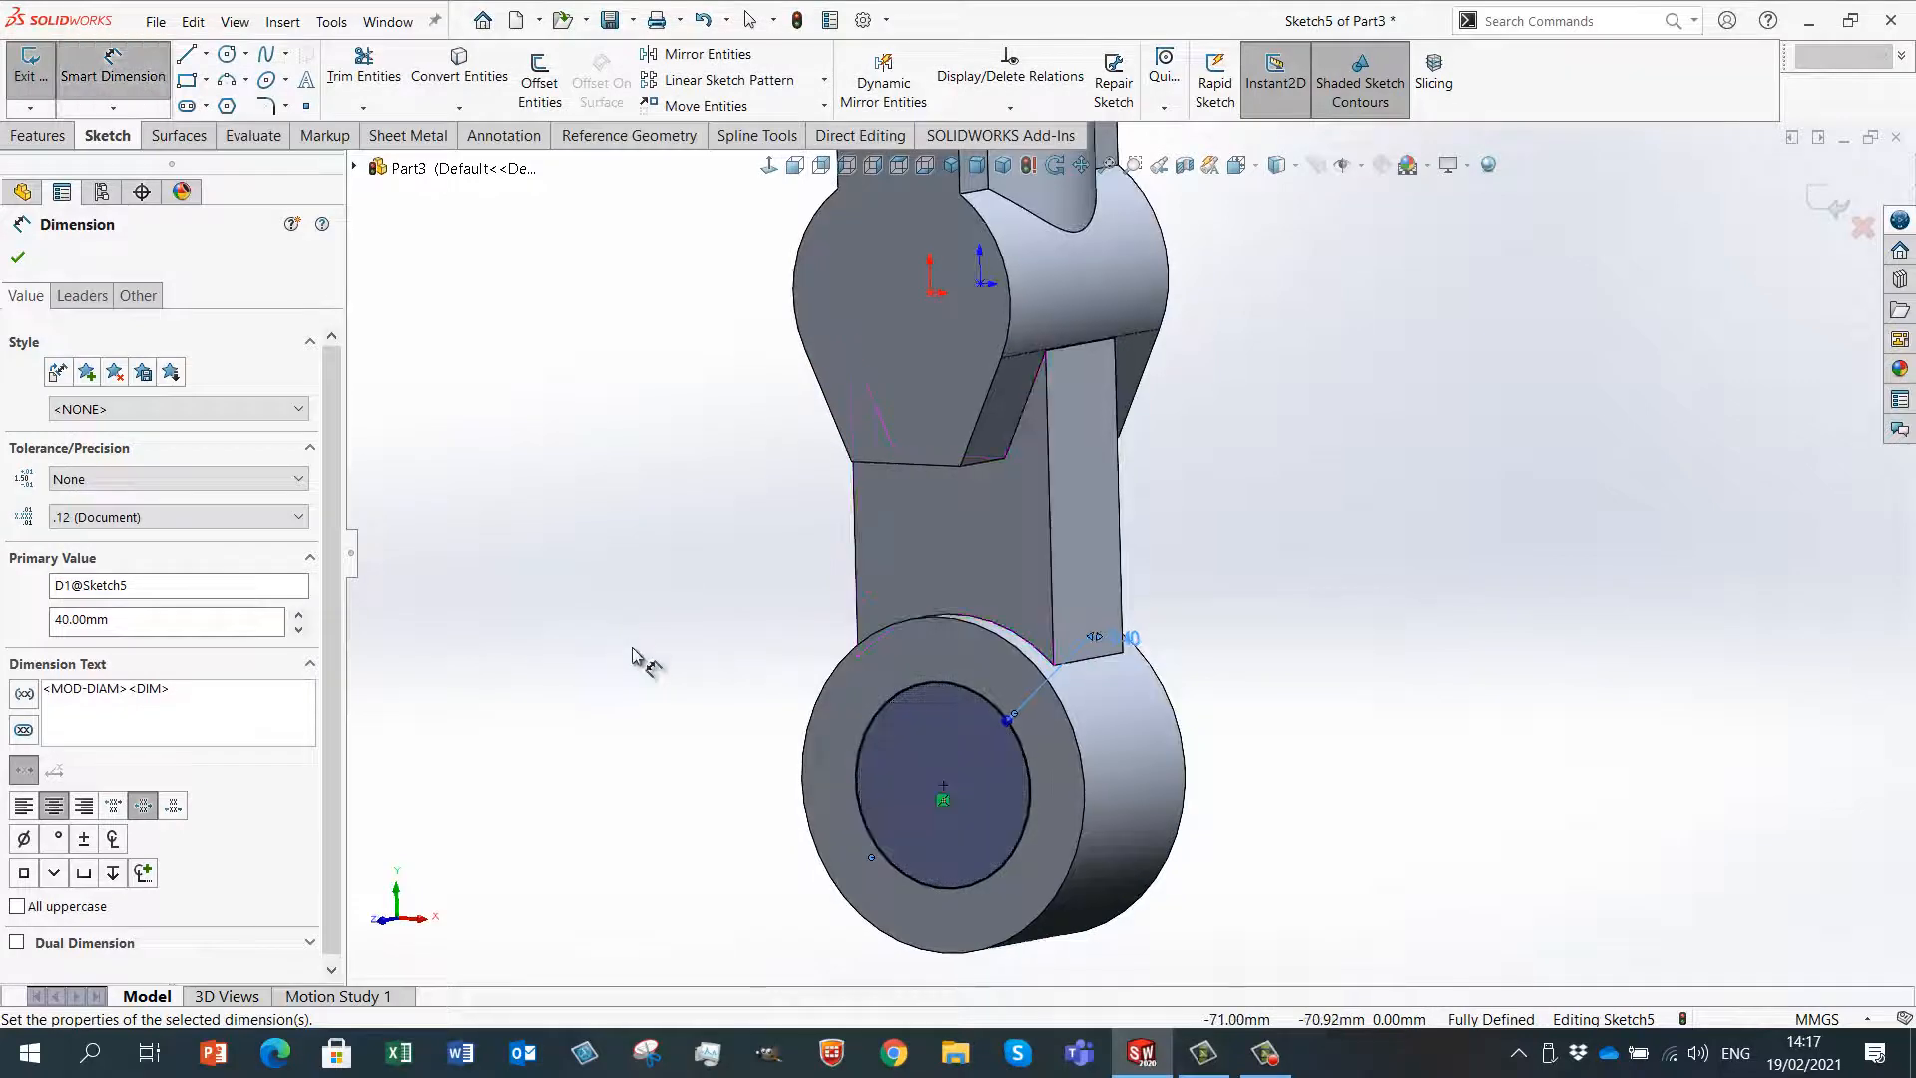
pyautogui.rightClick(636, 652)
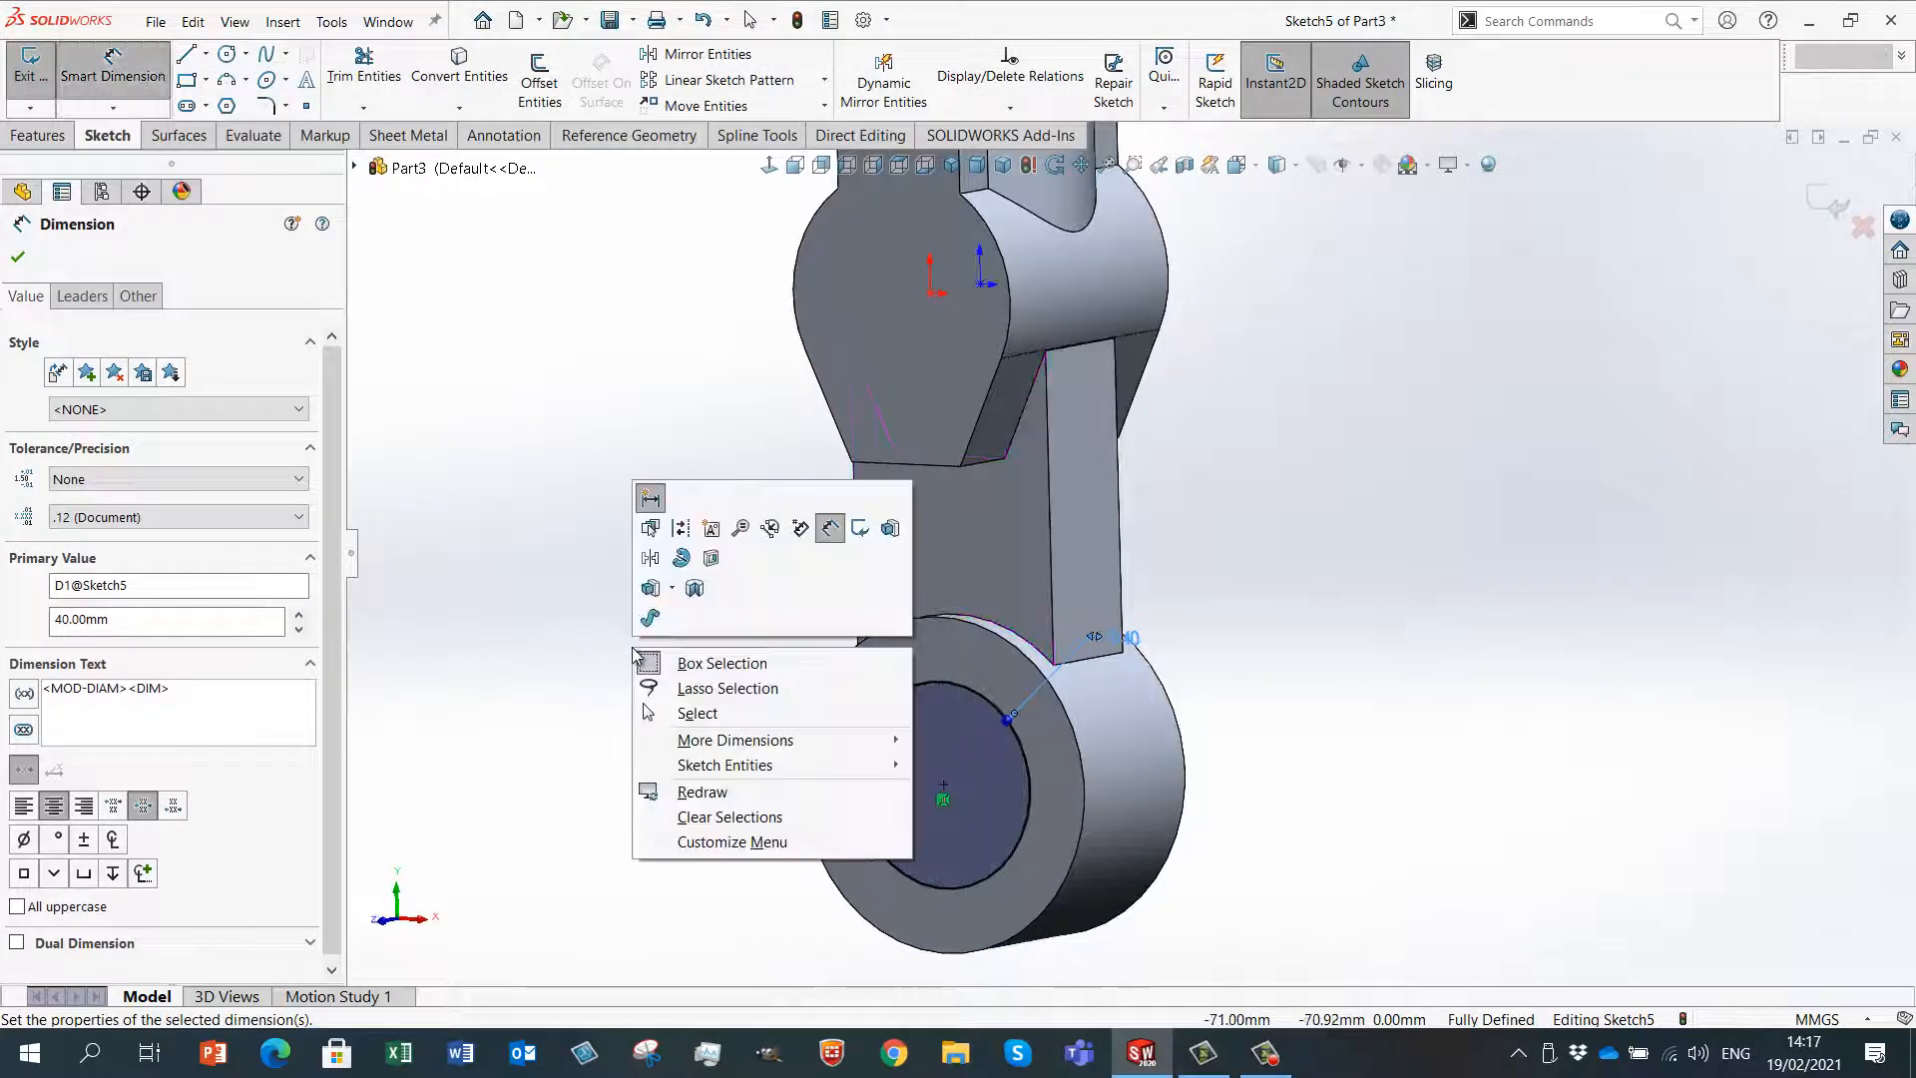
pyautogui.click(710, 560)
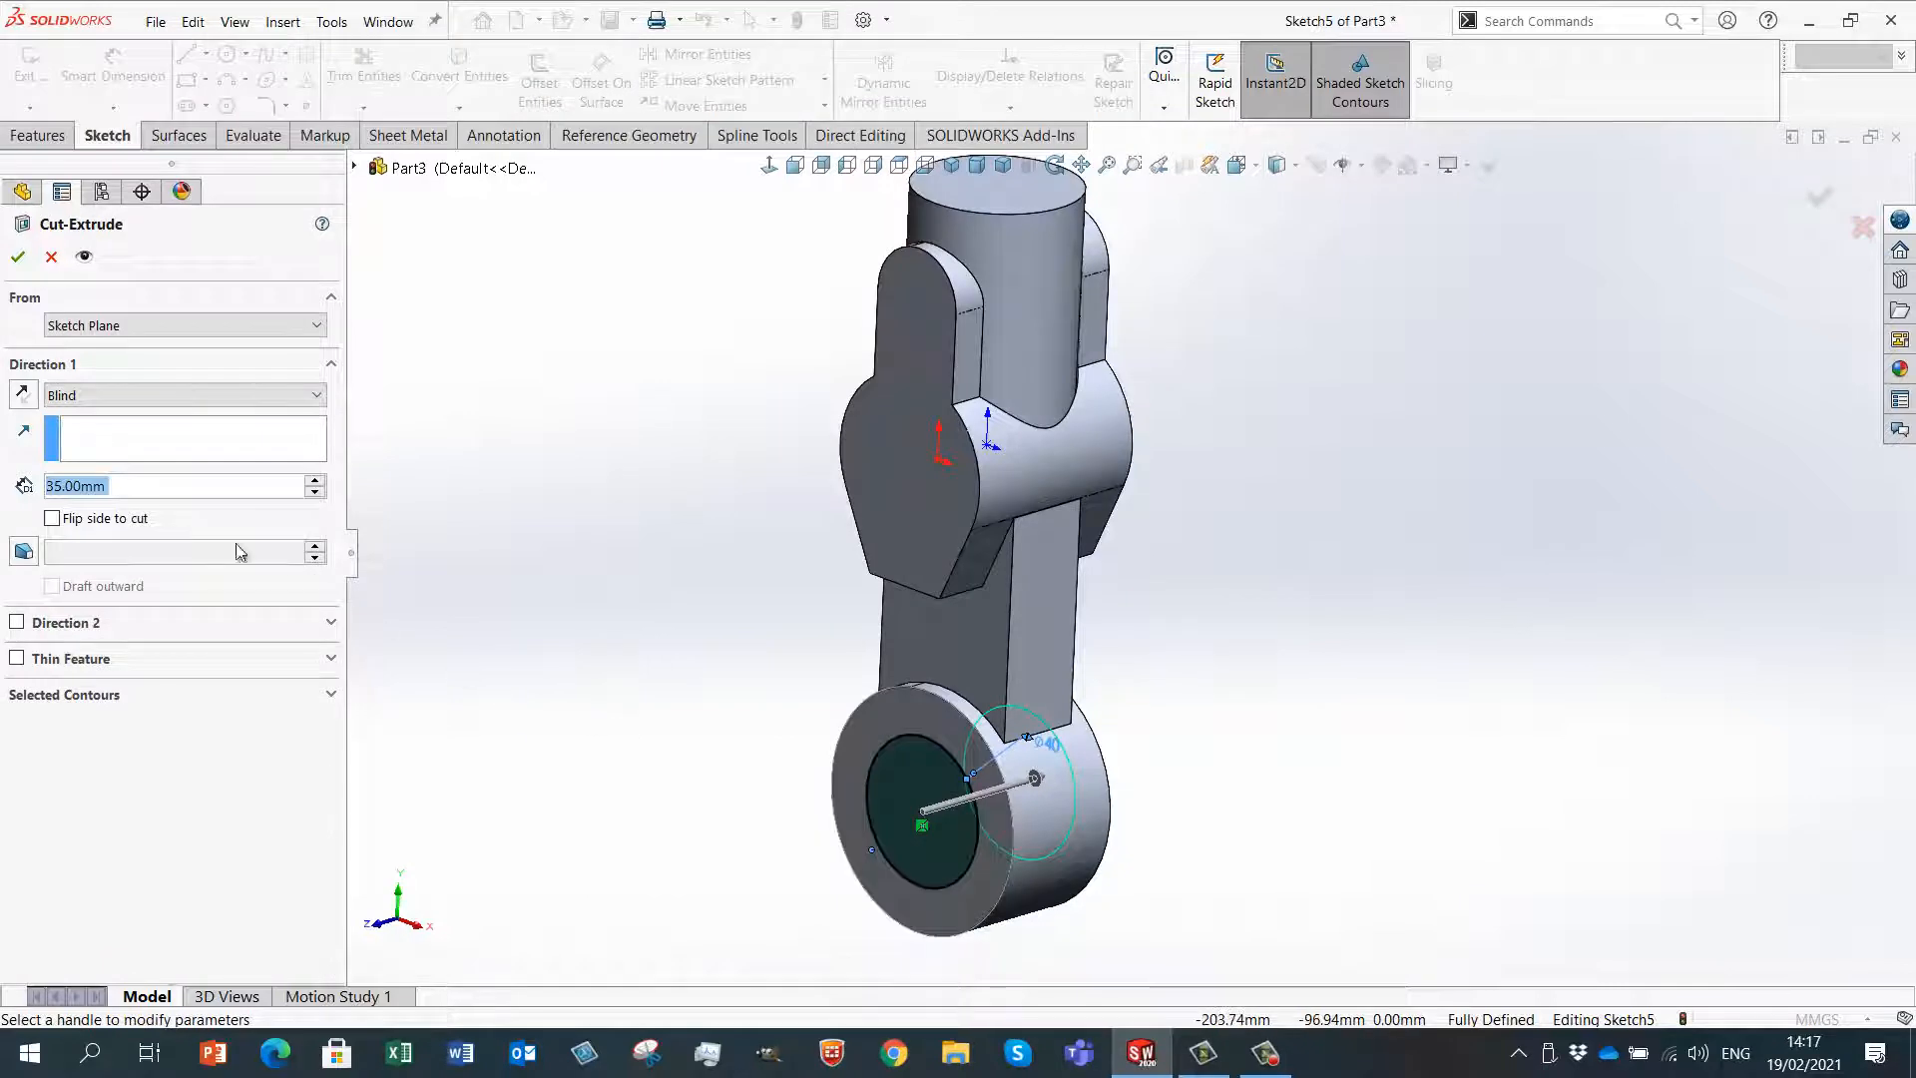
pyautogui.click(321, 397)
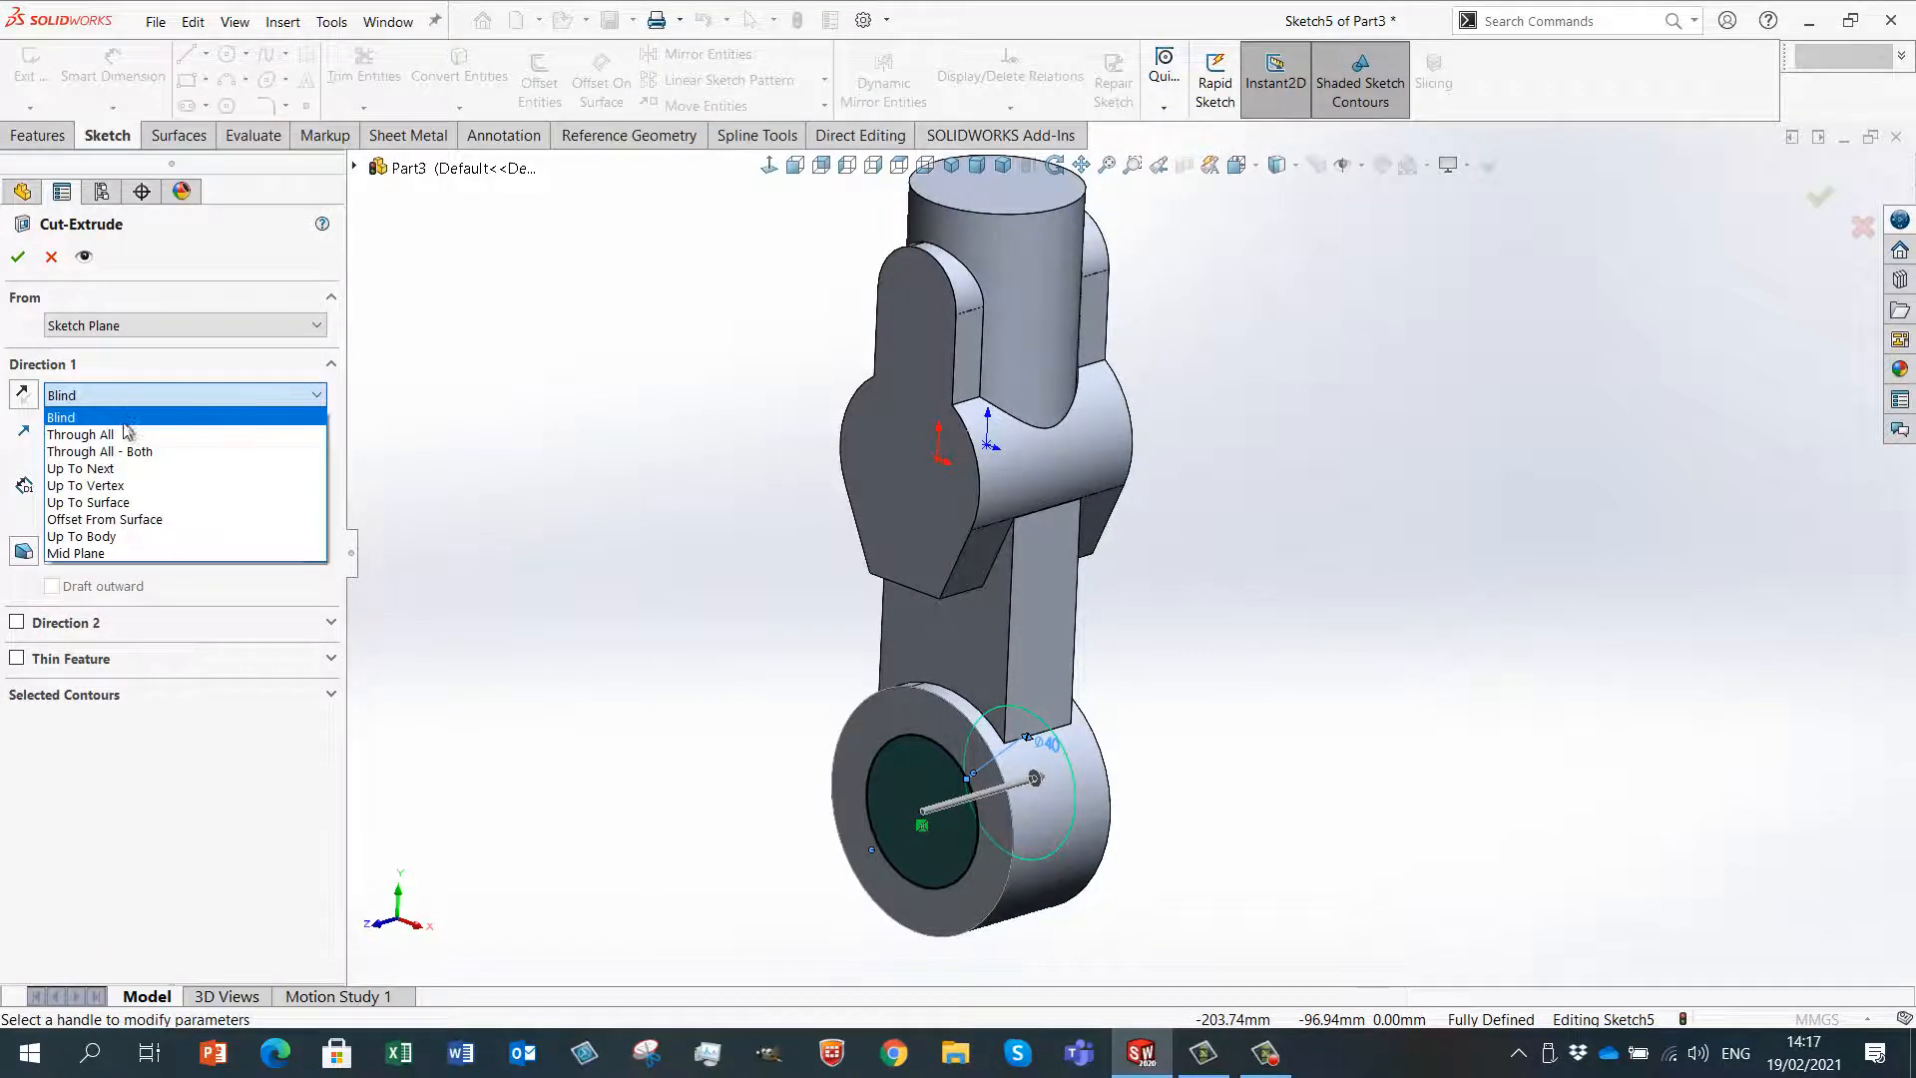
pyautogui.click(119, 435)
pyautogui.click(24, 395)
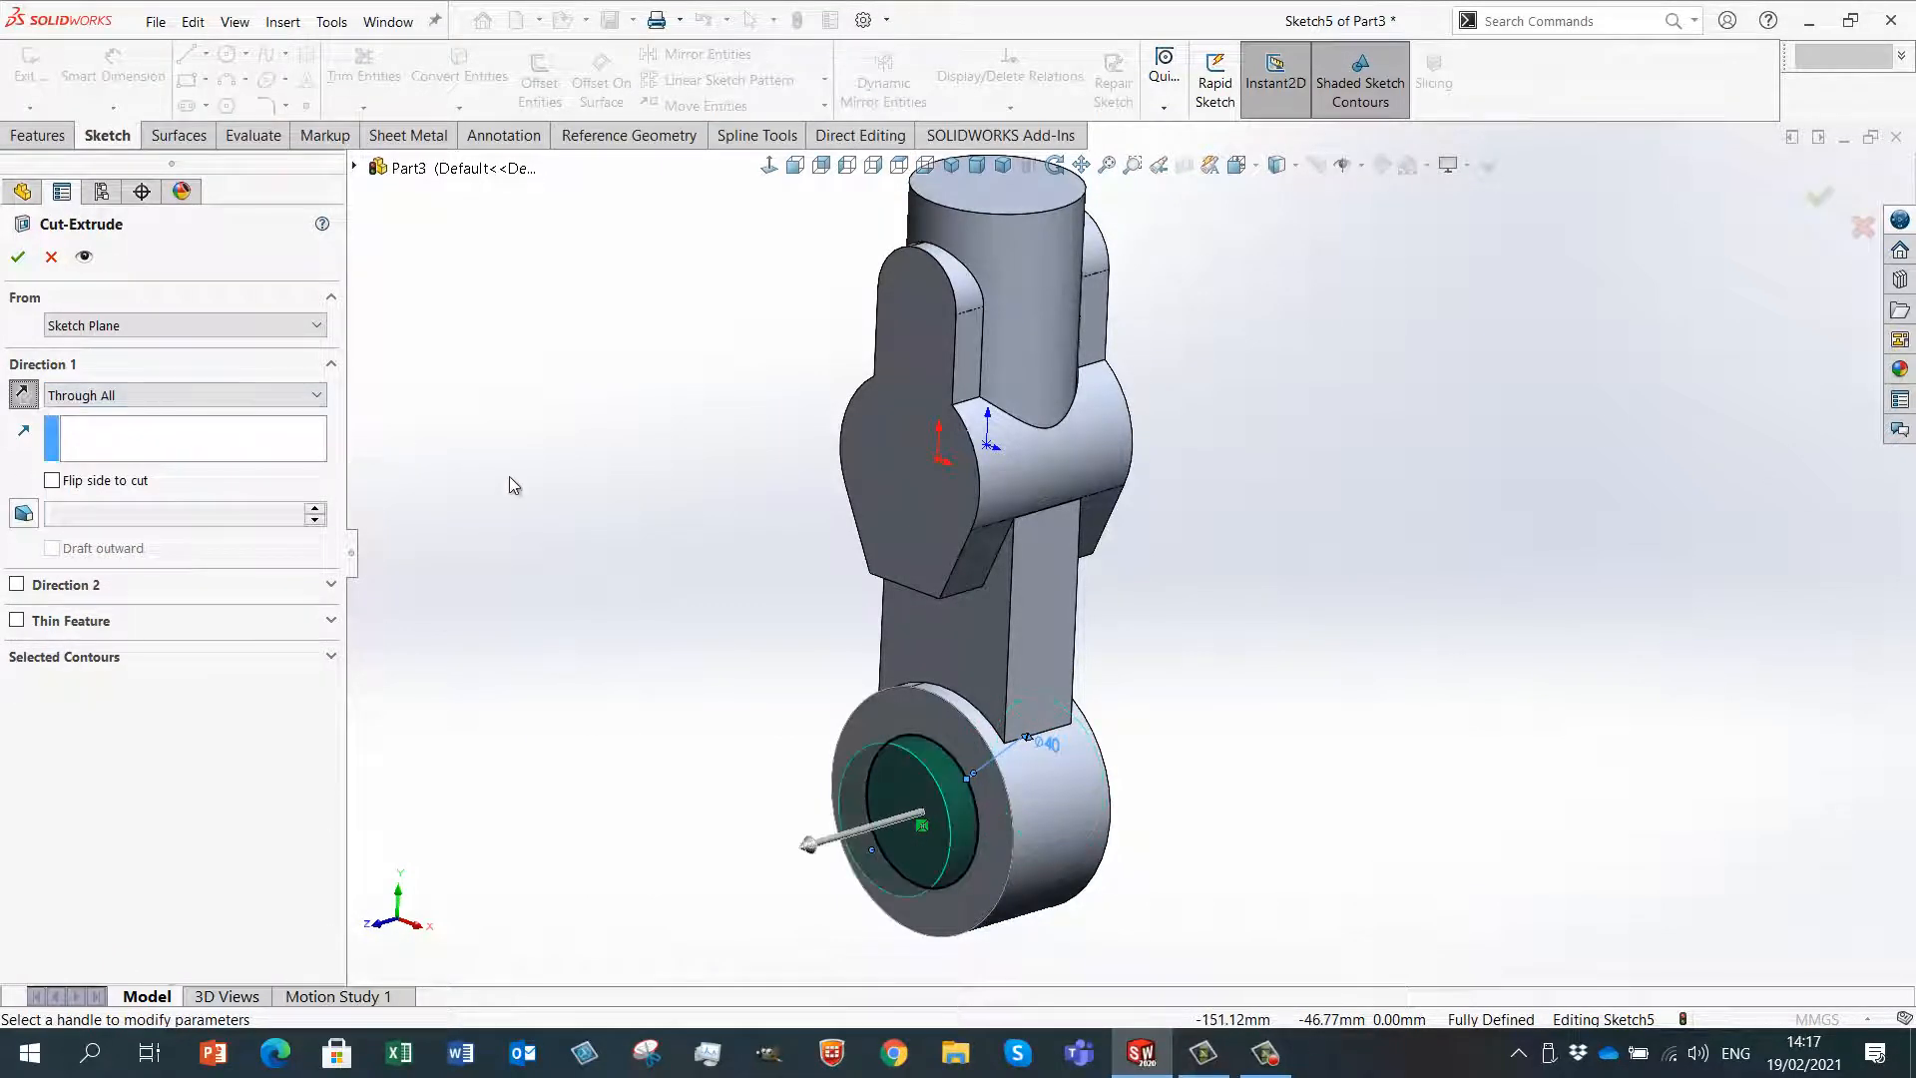
pyautogui.click(24, 395)
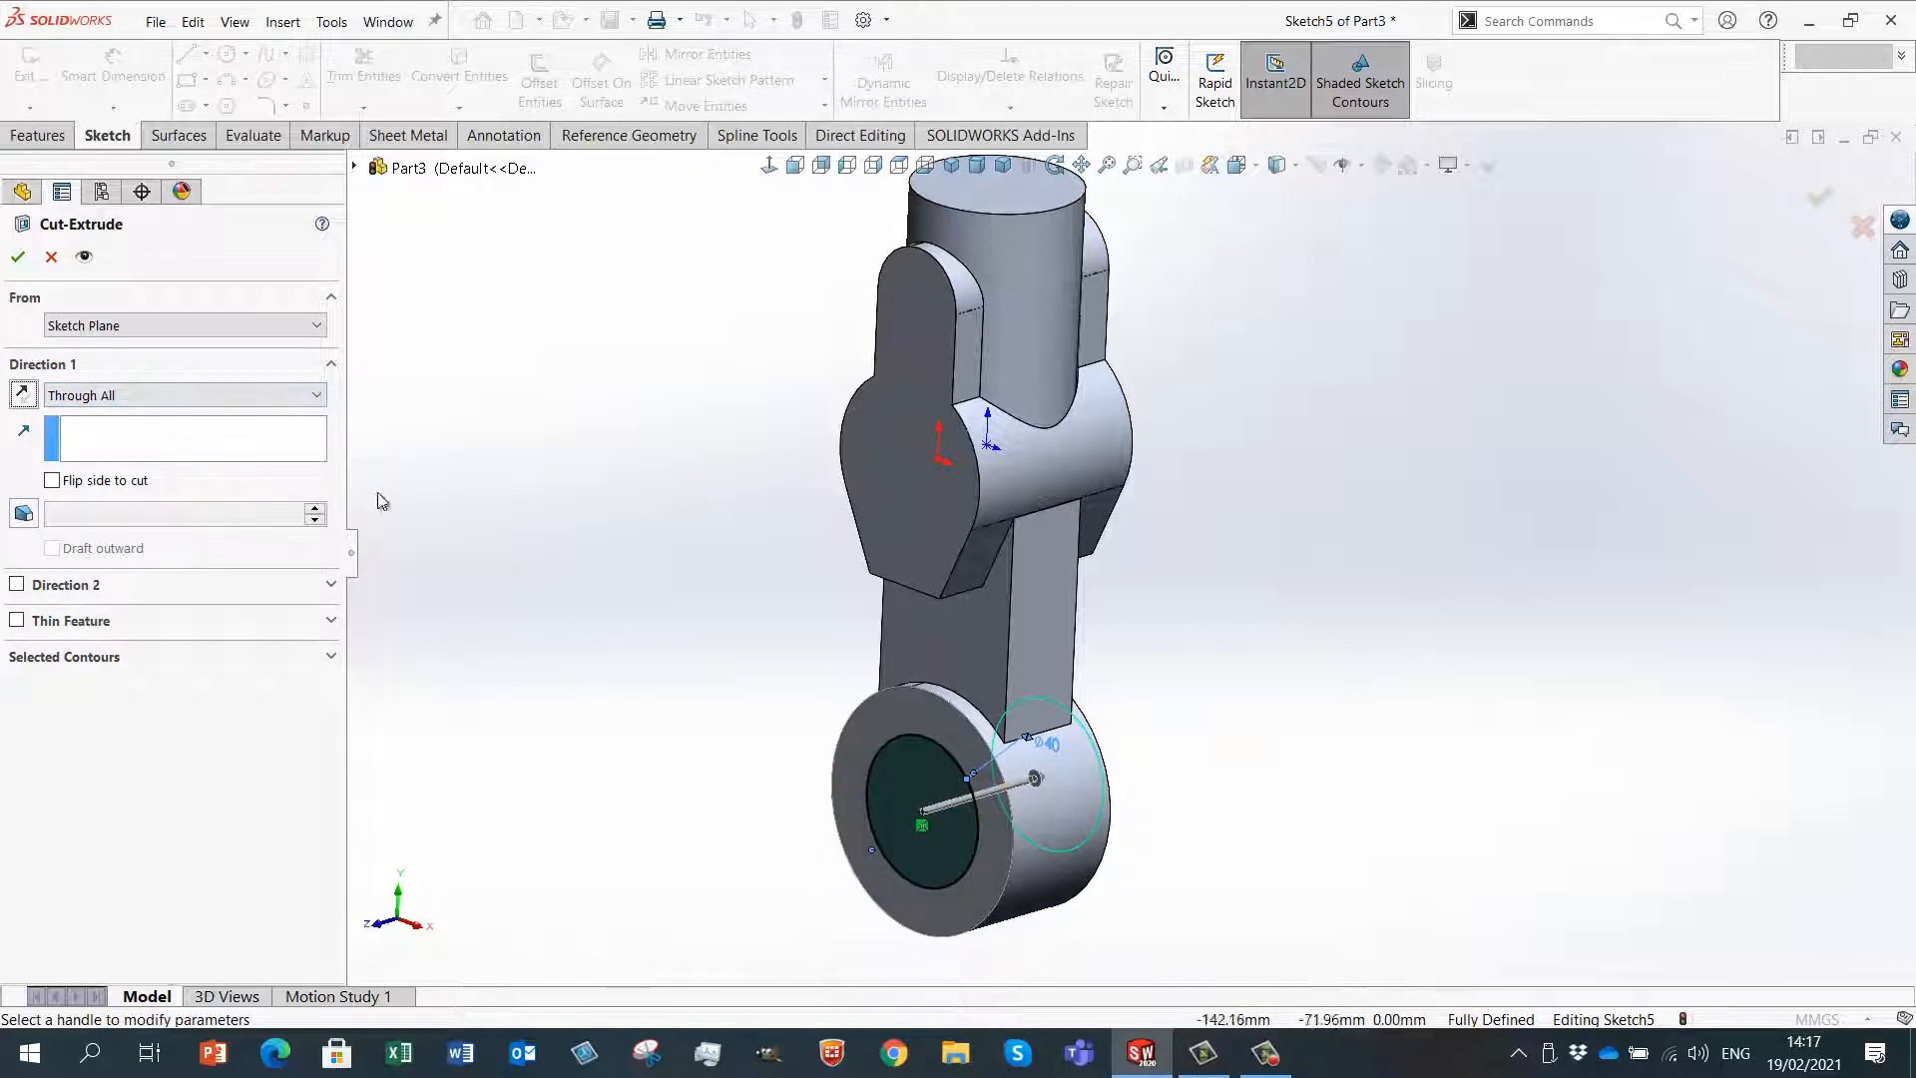
pyautogui.click(16, 259)
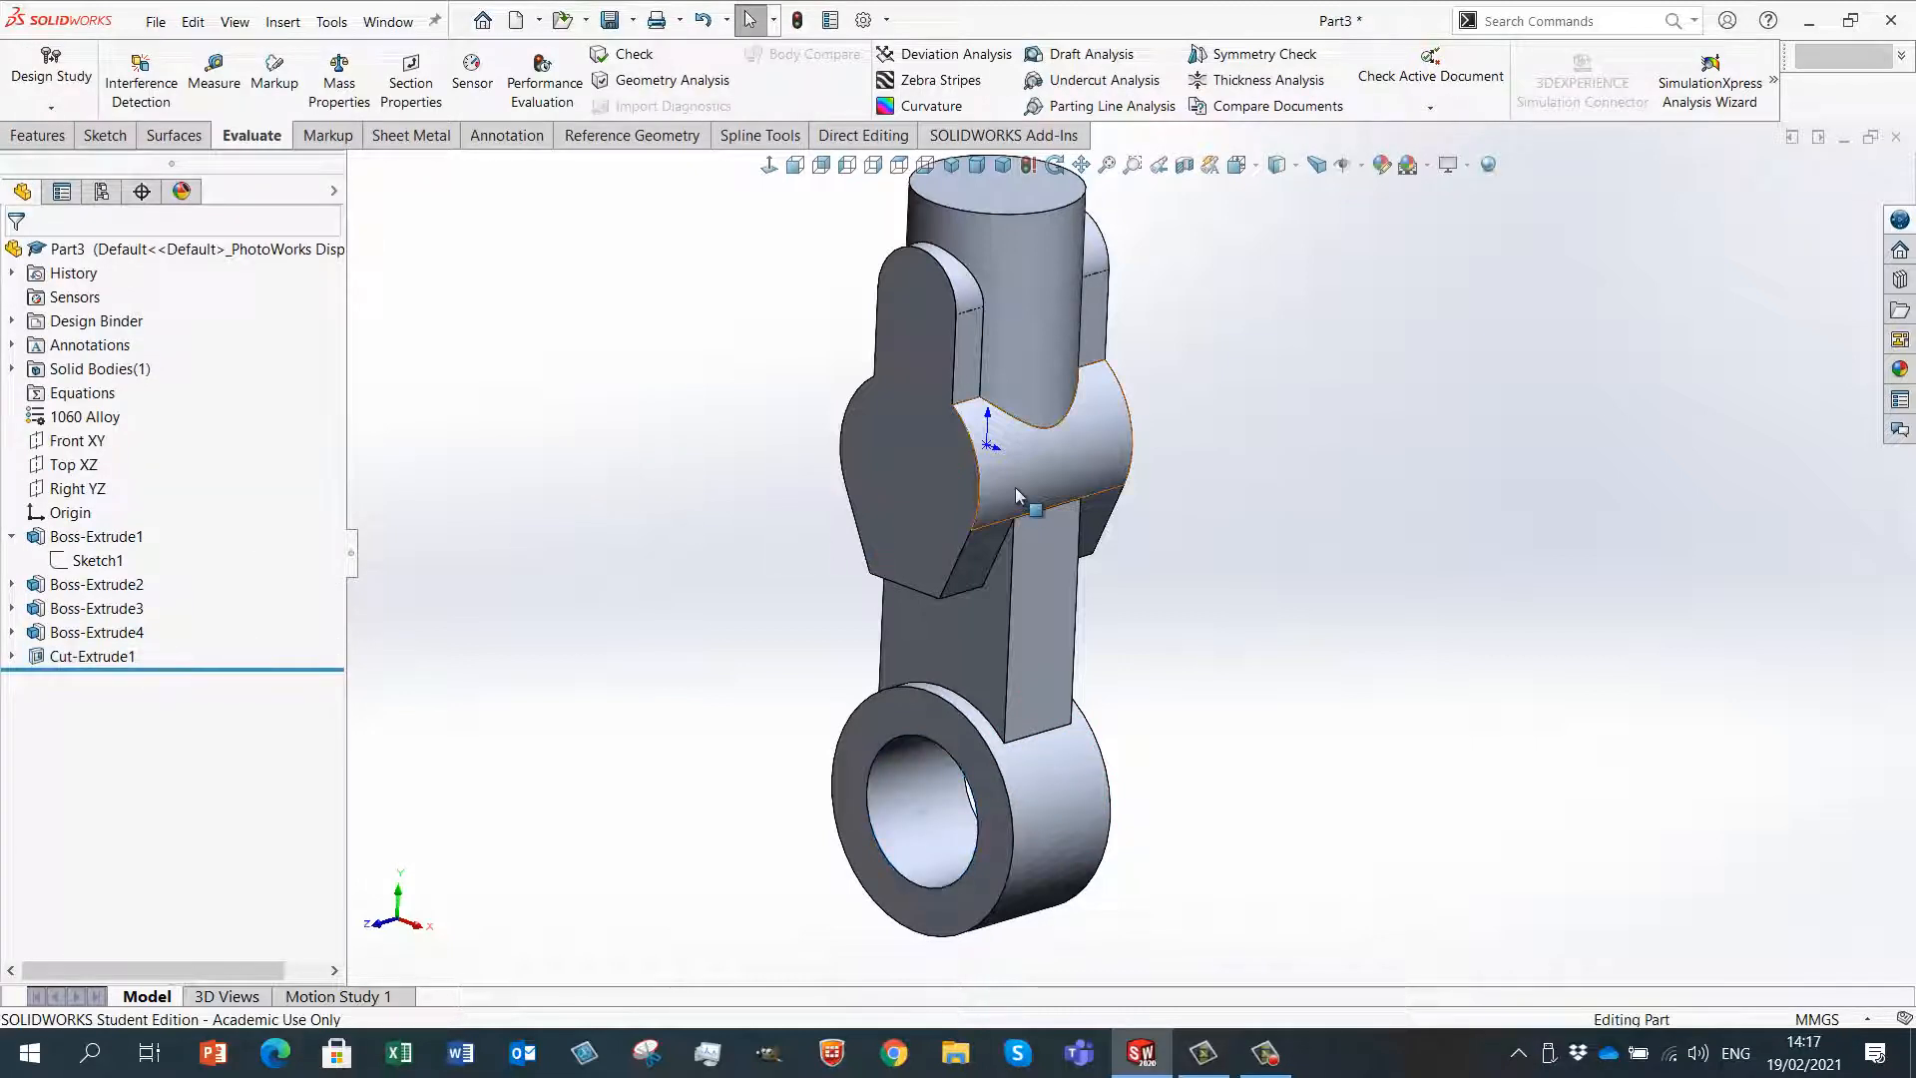
pyautogui.moveTo(1014, 487); pyautogui.dragTo(1213, 492, button='middle')
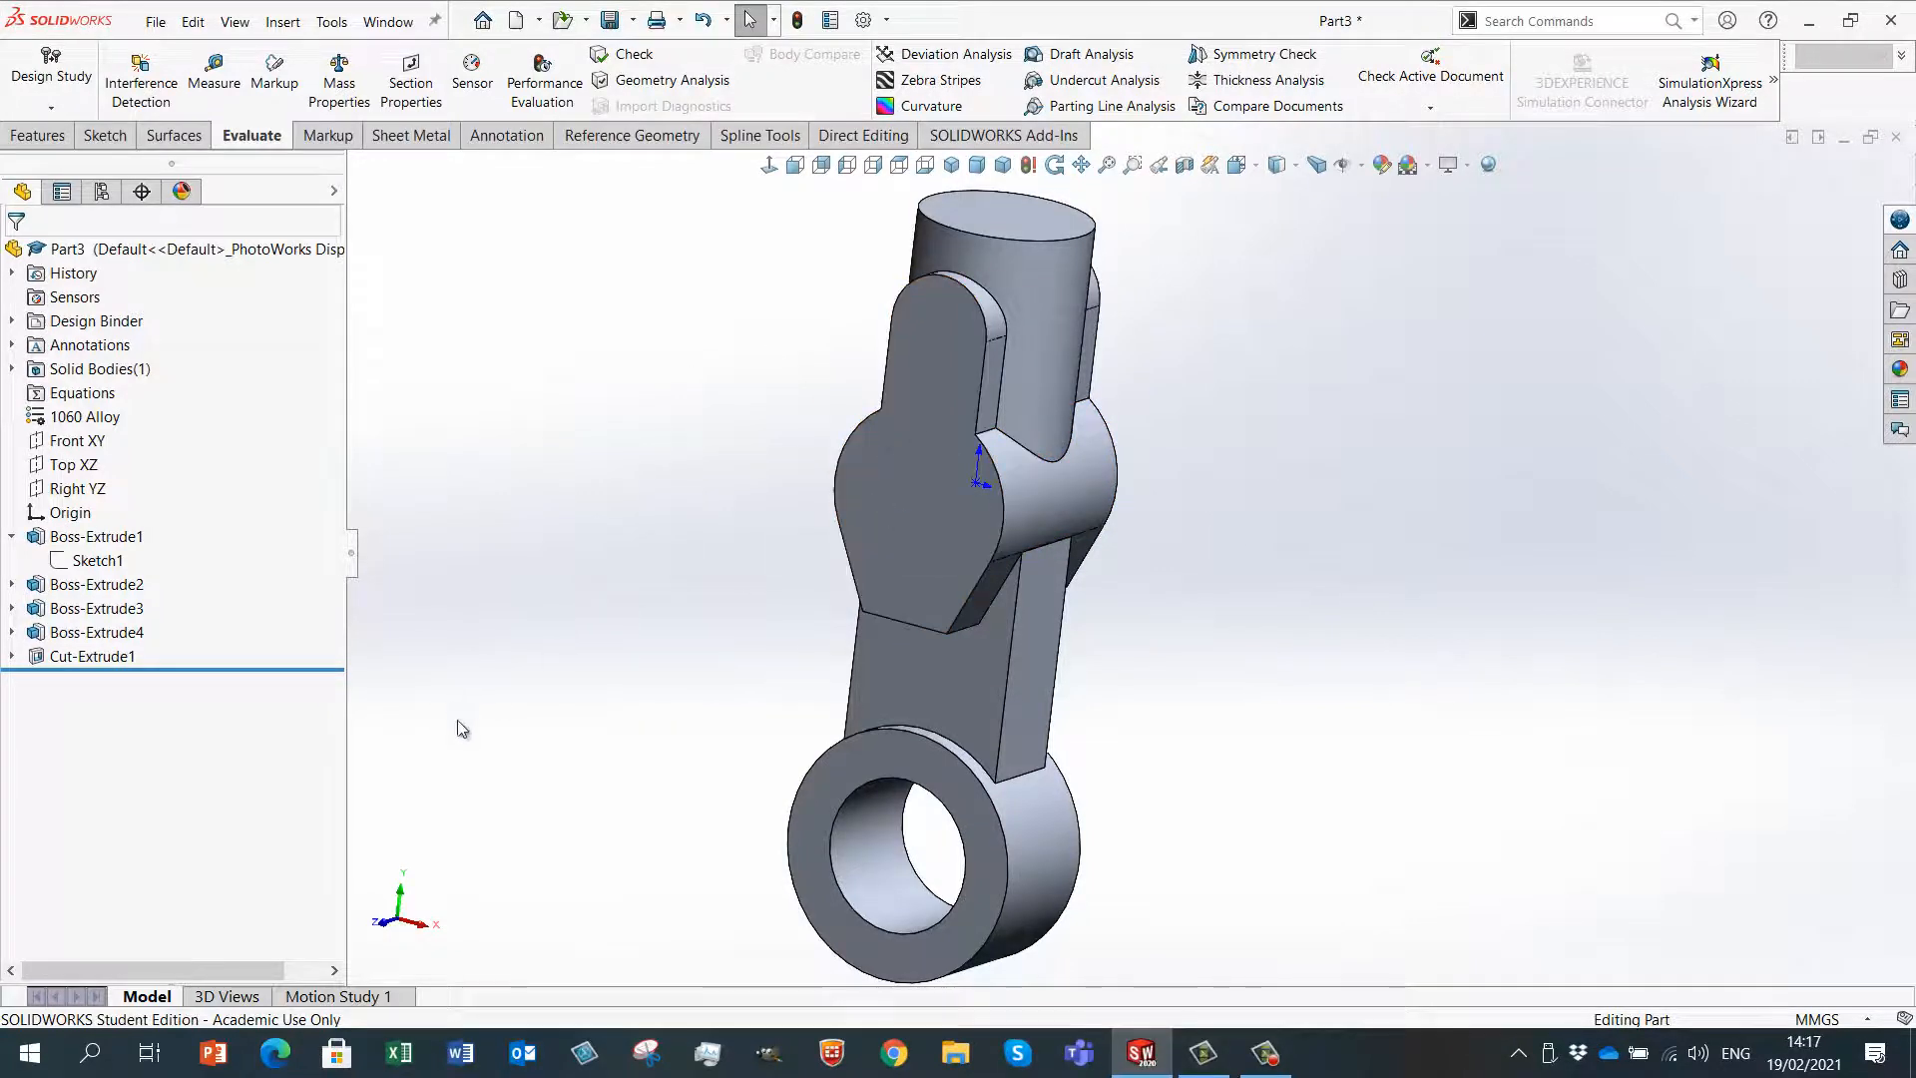
pyautogui.moveTo(459, 728); pyautogui.dragTo(791, 642, button='middle')
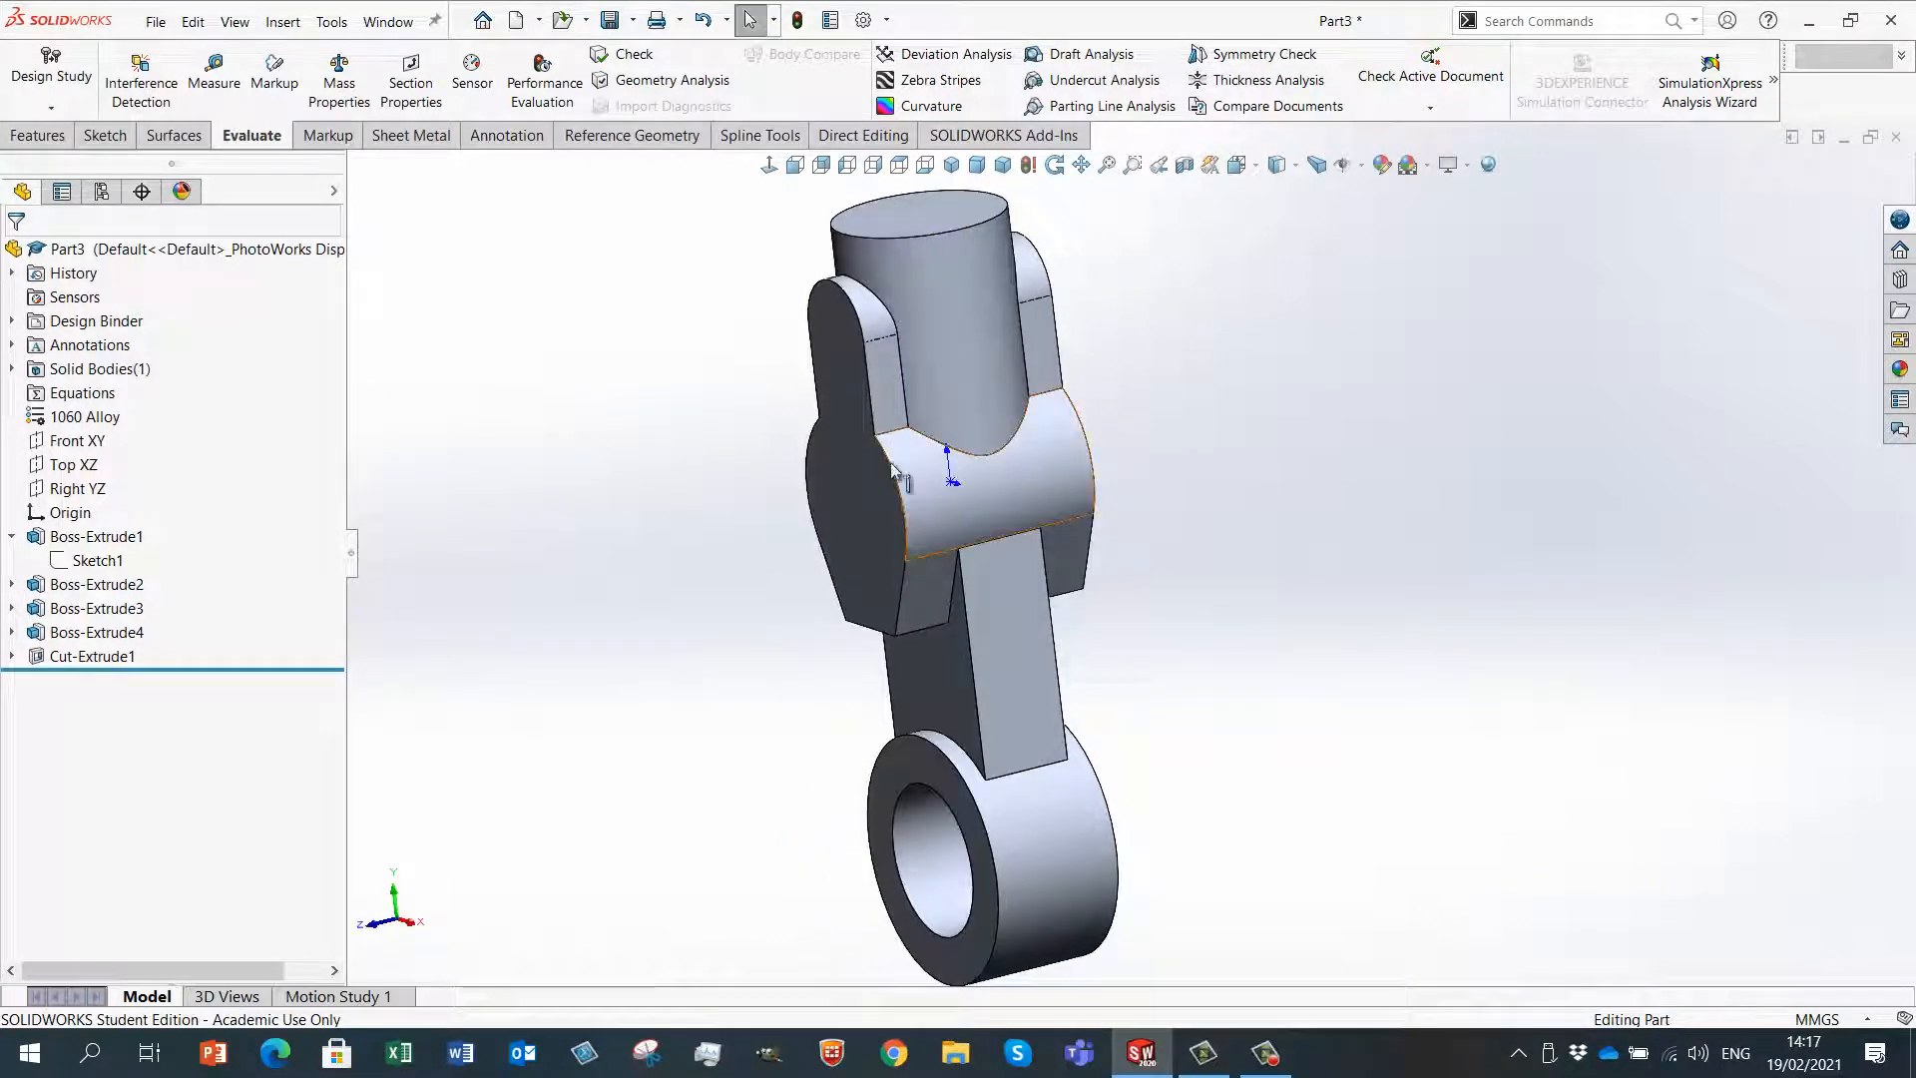
pyautogui.moveTo(1274, 608)
pyautogui.mouseDown(button='middle')
pyautogui.moveTo(1350, 628)
pyautogui.moveTo(1335, 633)
pyautogui.mouseUp(button='middle')
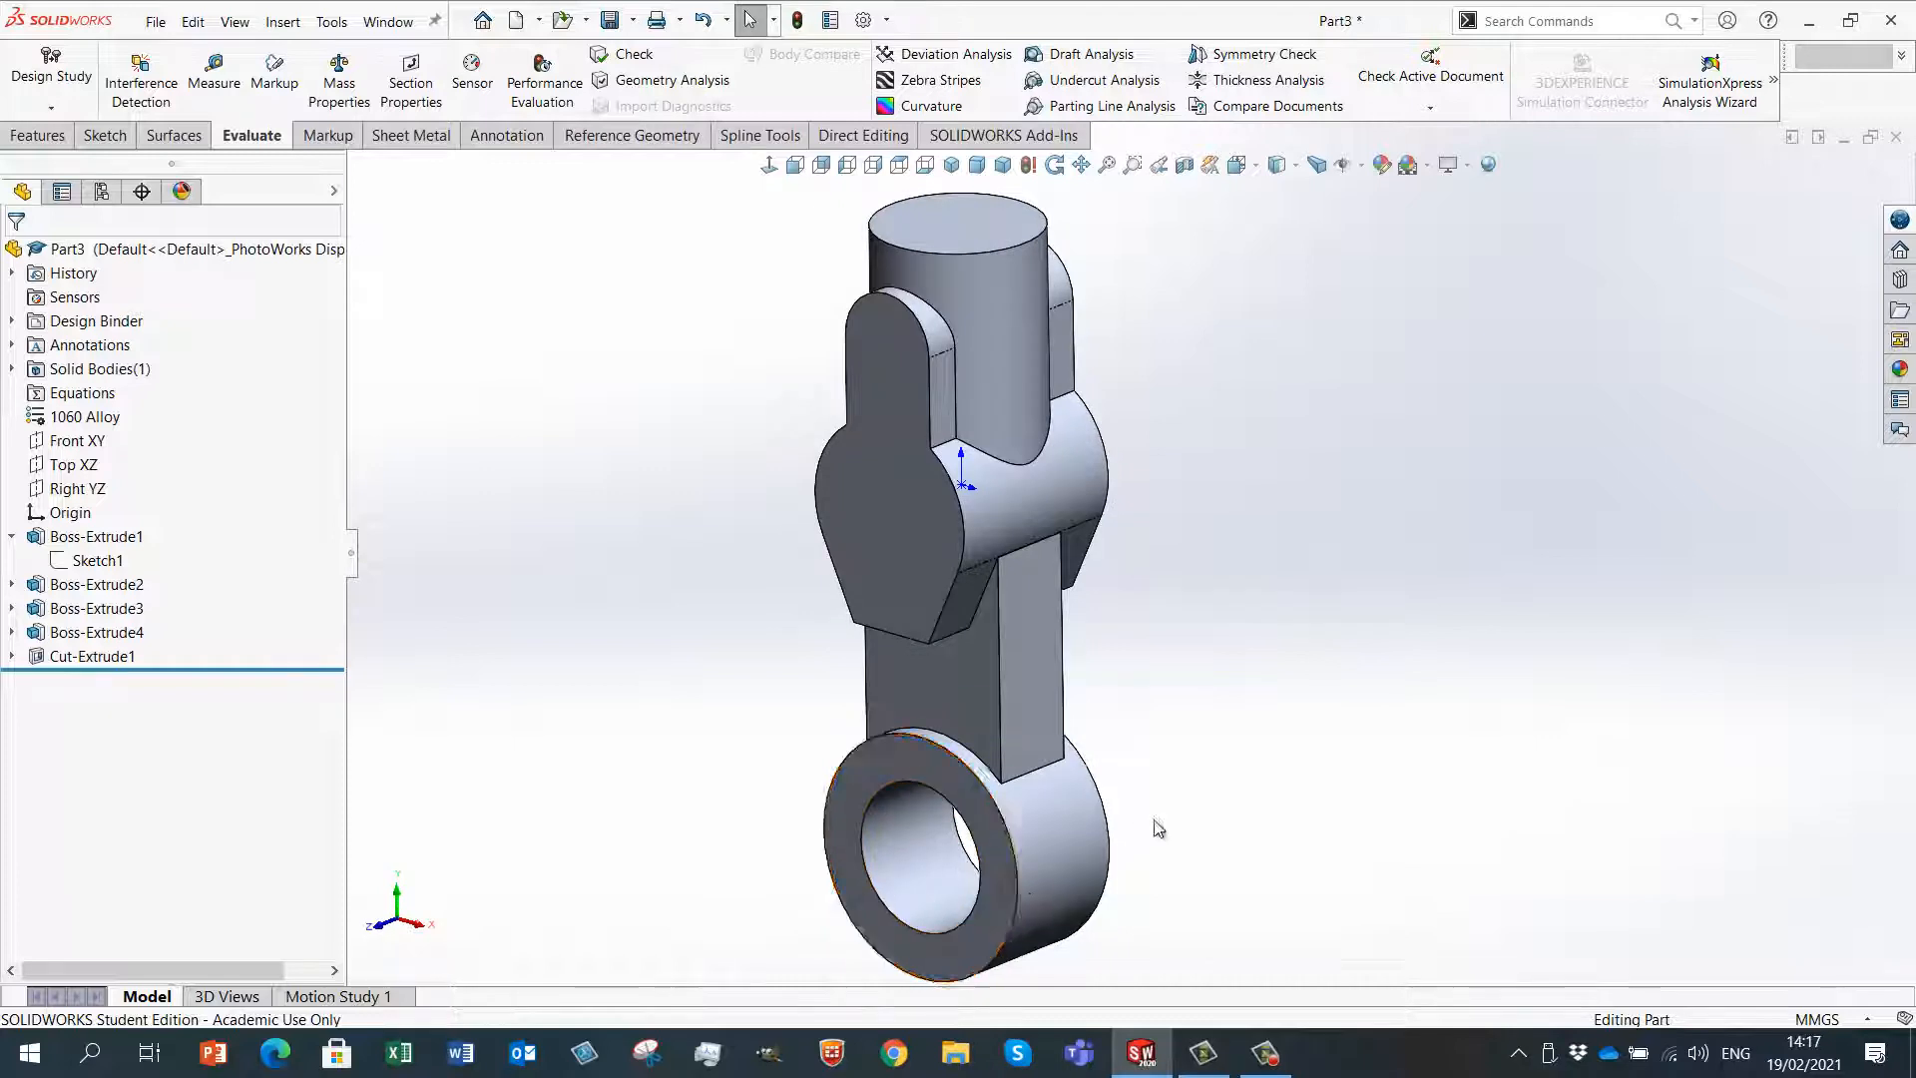
pyautogui.moveTo(1158, 828); pyautogui.dragTo(1107, 639, button='middle')
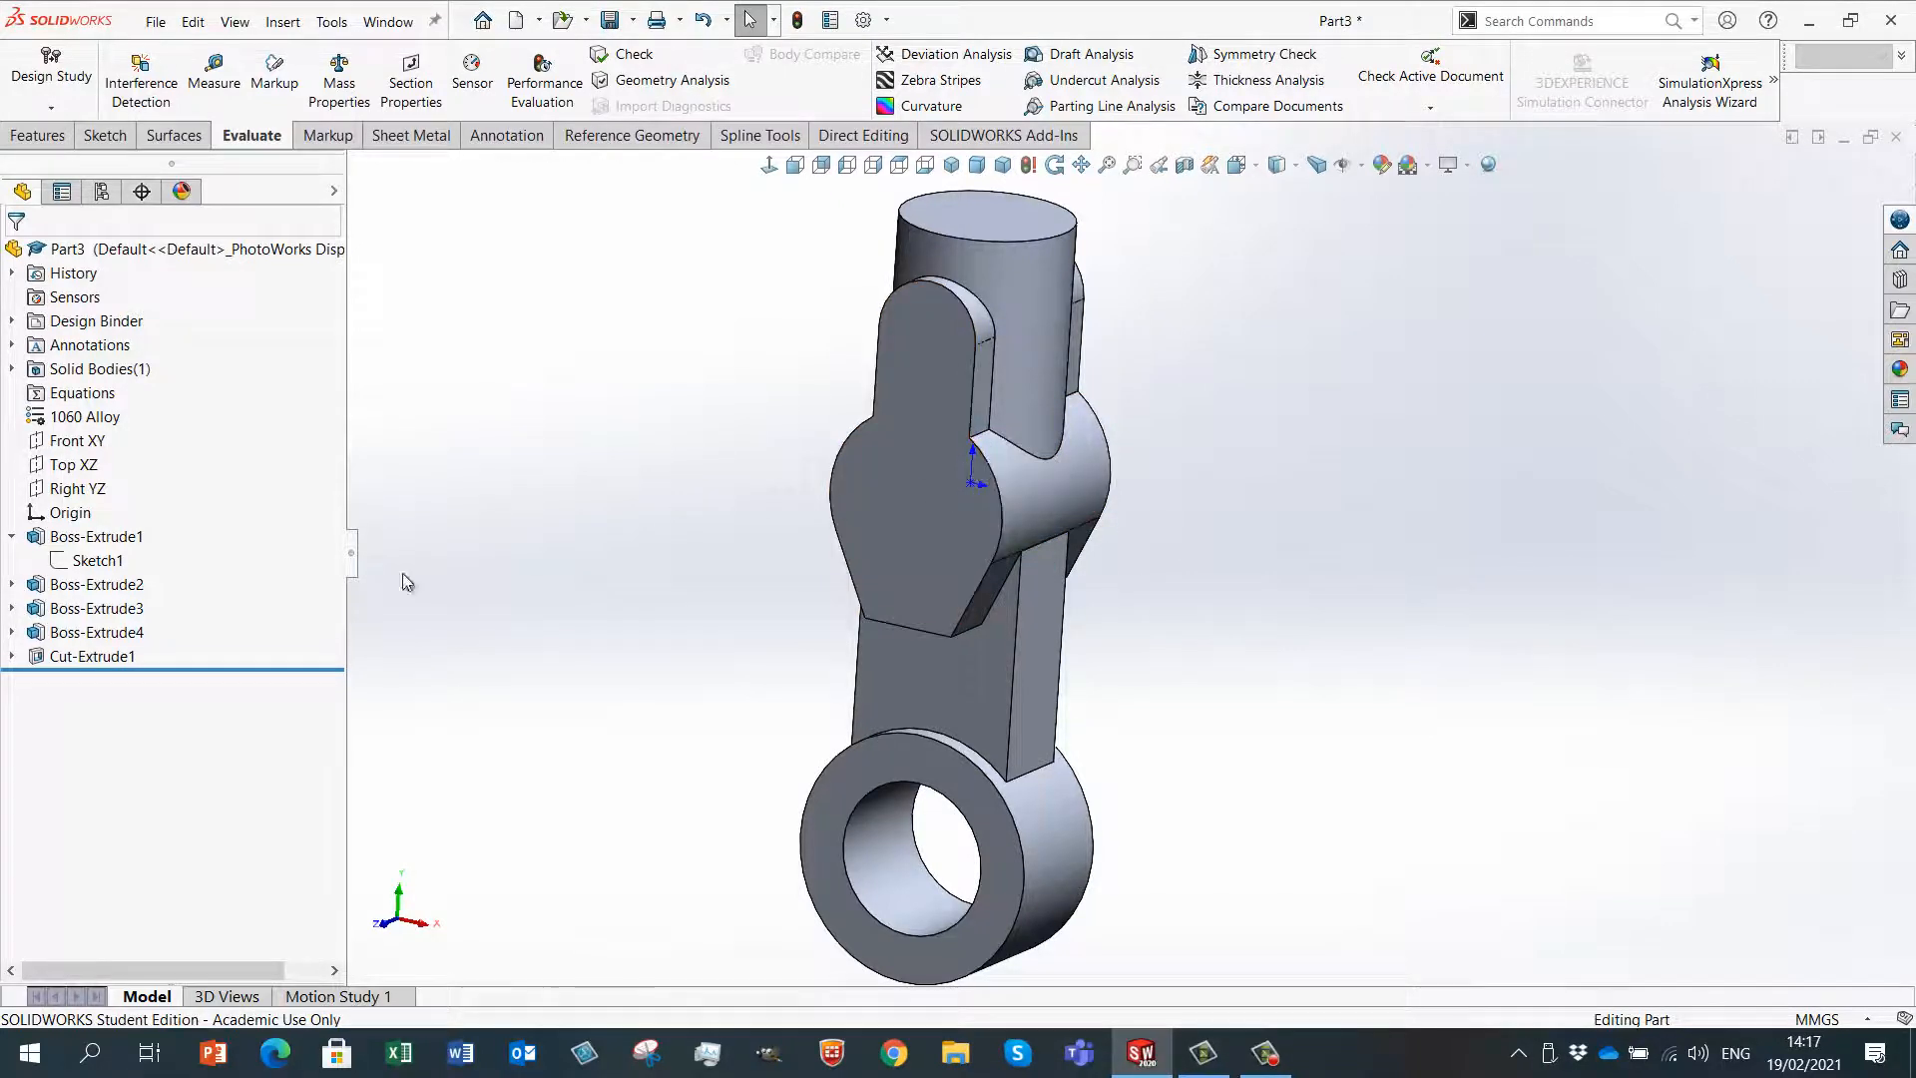
# - Roll the feature history back to just before the lower disc's hole cut, directly after Boss-Extrude4
pyautogui.click(224, 669)
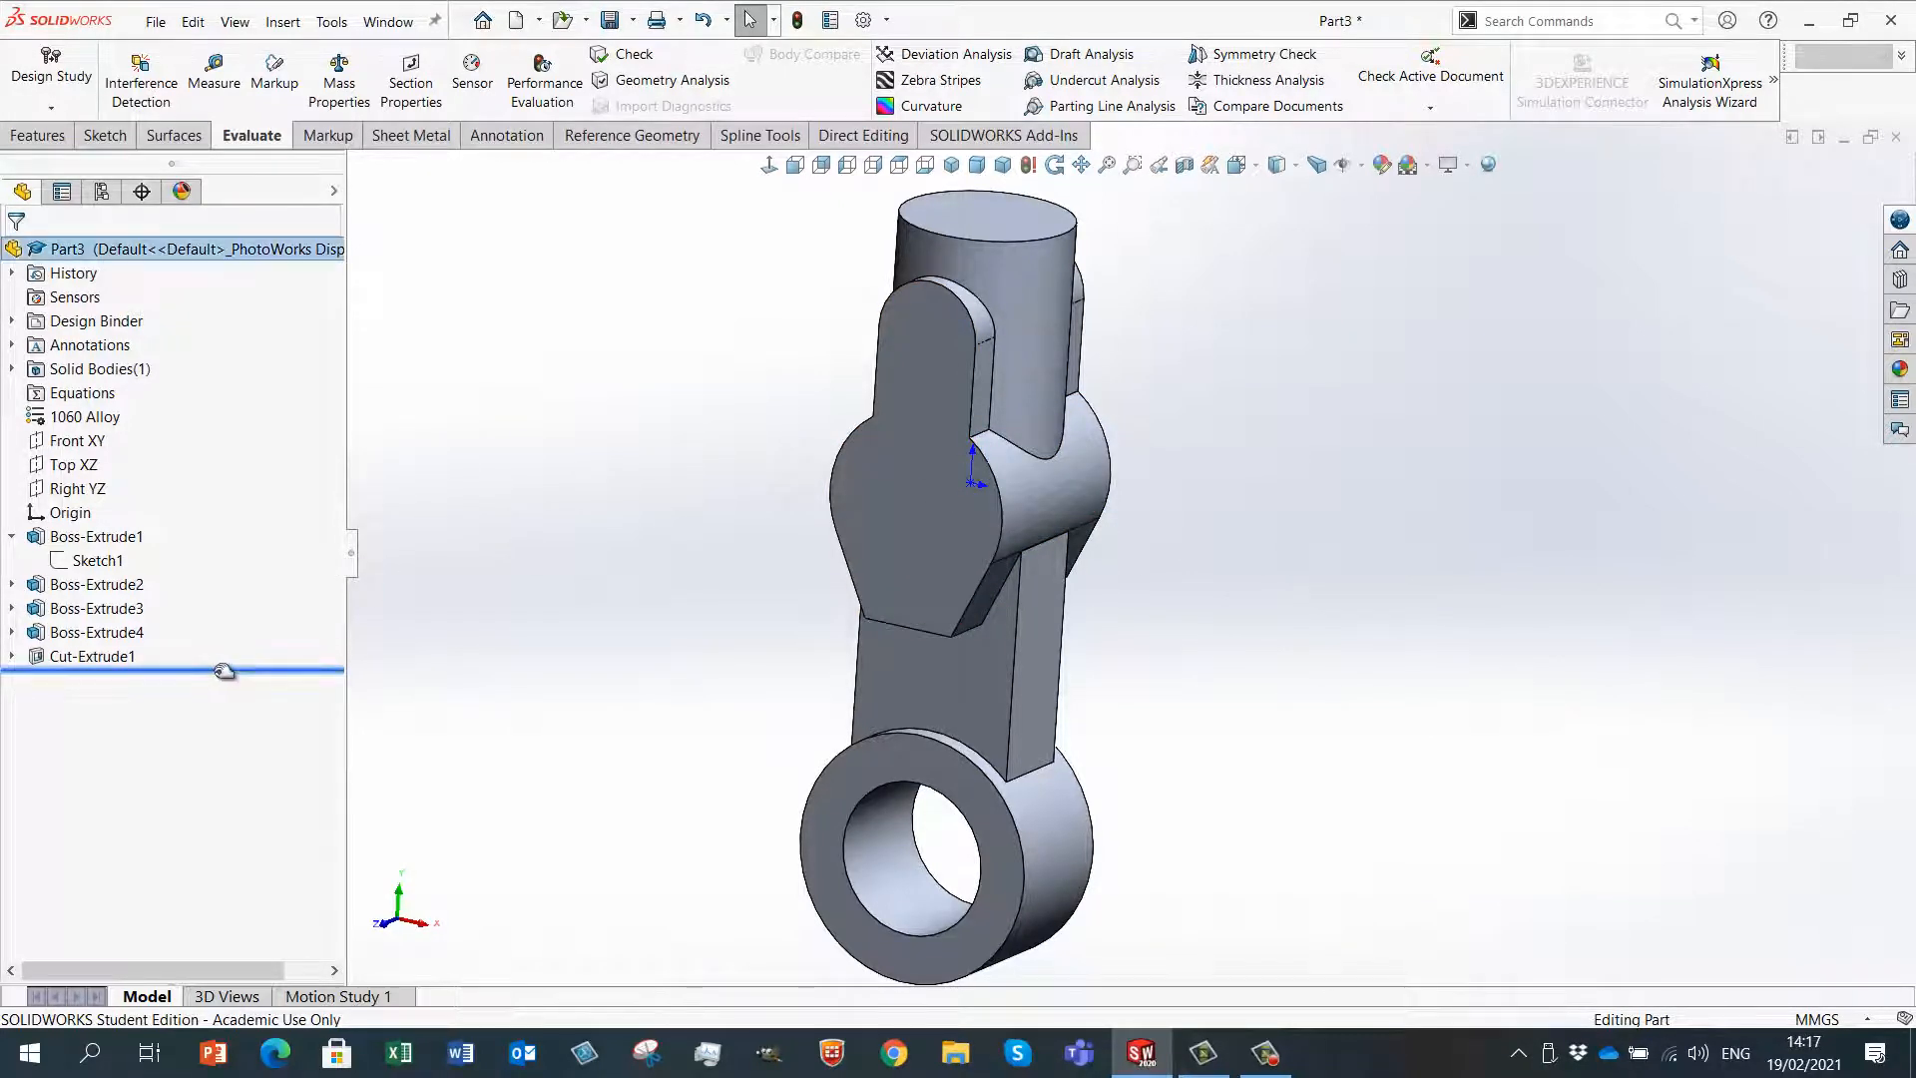
pyautogui.moveTo(227, 655); pyautogui.dragTo(225, 645)
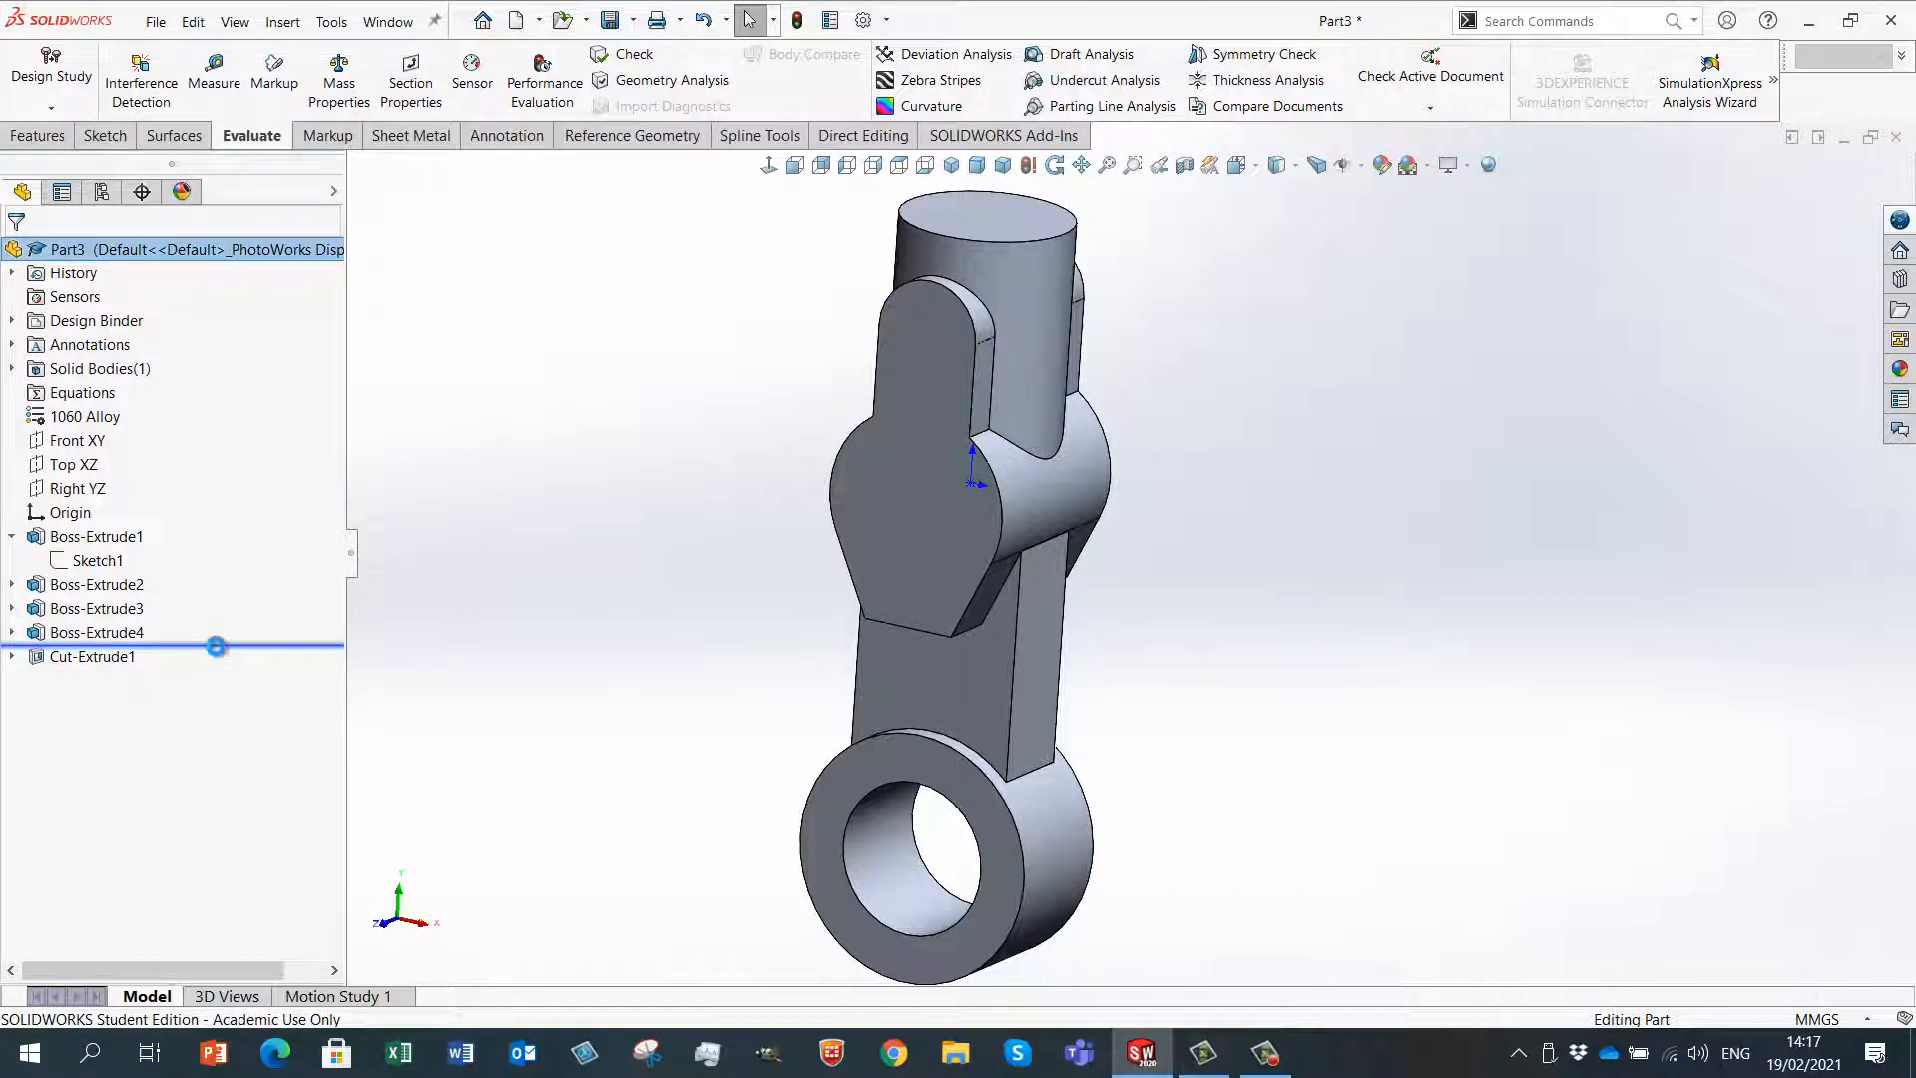
pyautogui.moveTo(216, 645); pyautogui.dragTo(219, 644)
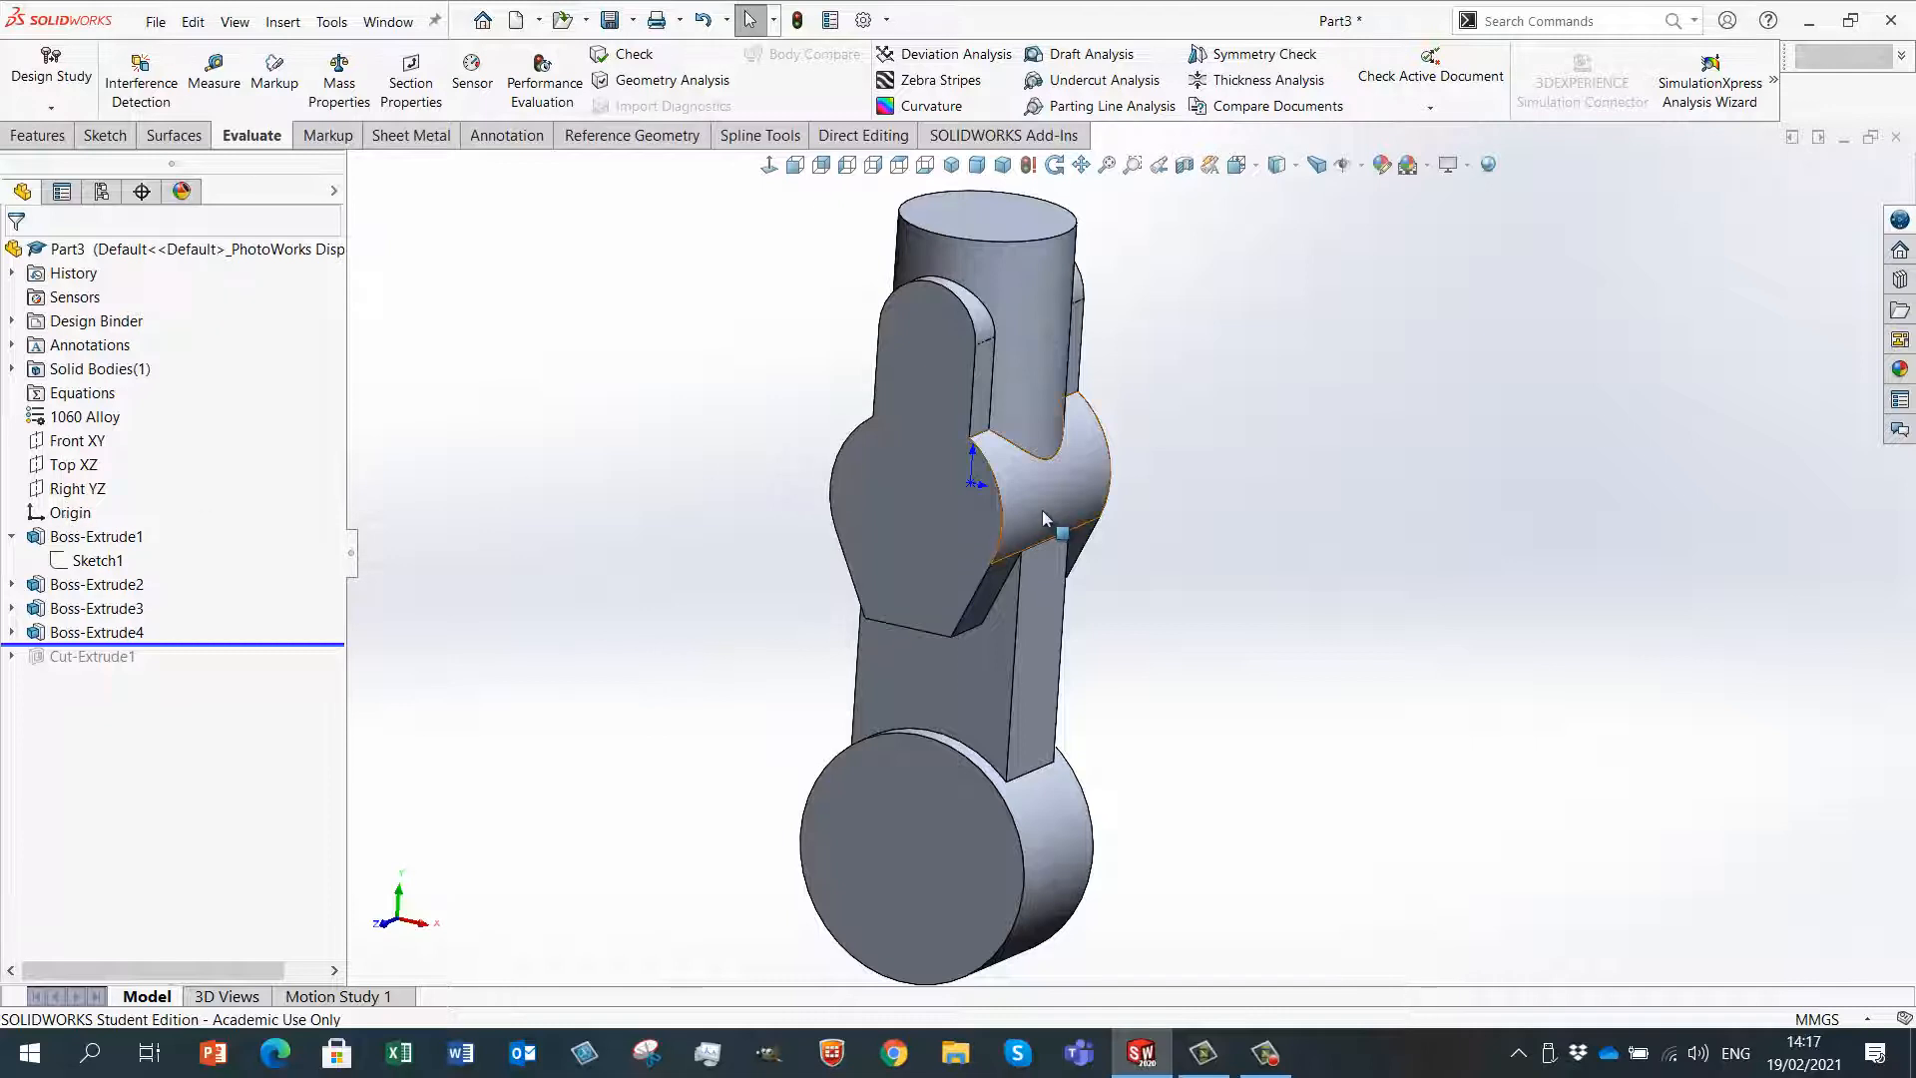
# - Start a sketch on the Right YZ plane and draw a circle centred on the origin
pyautogui.click(70, 490)
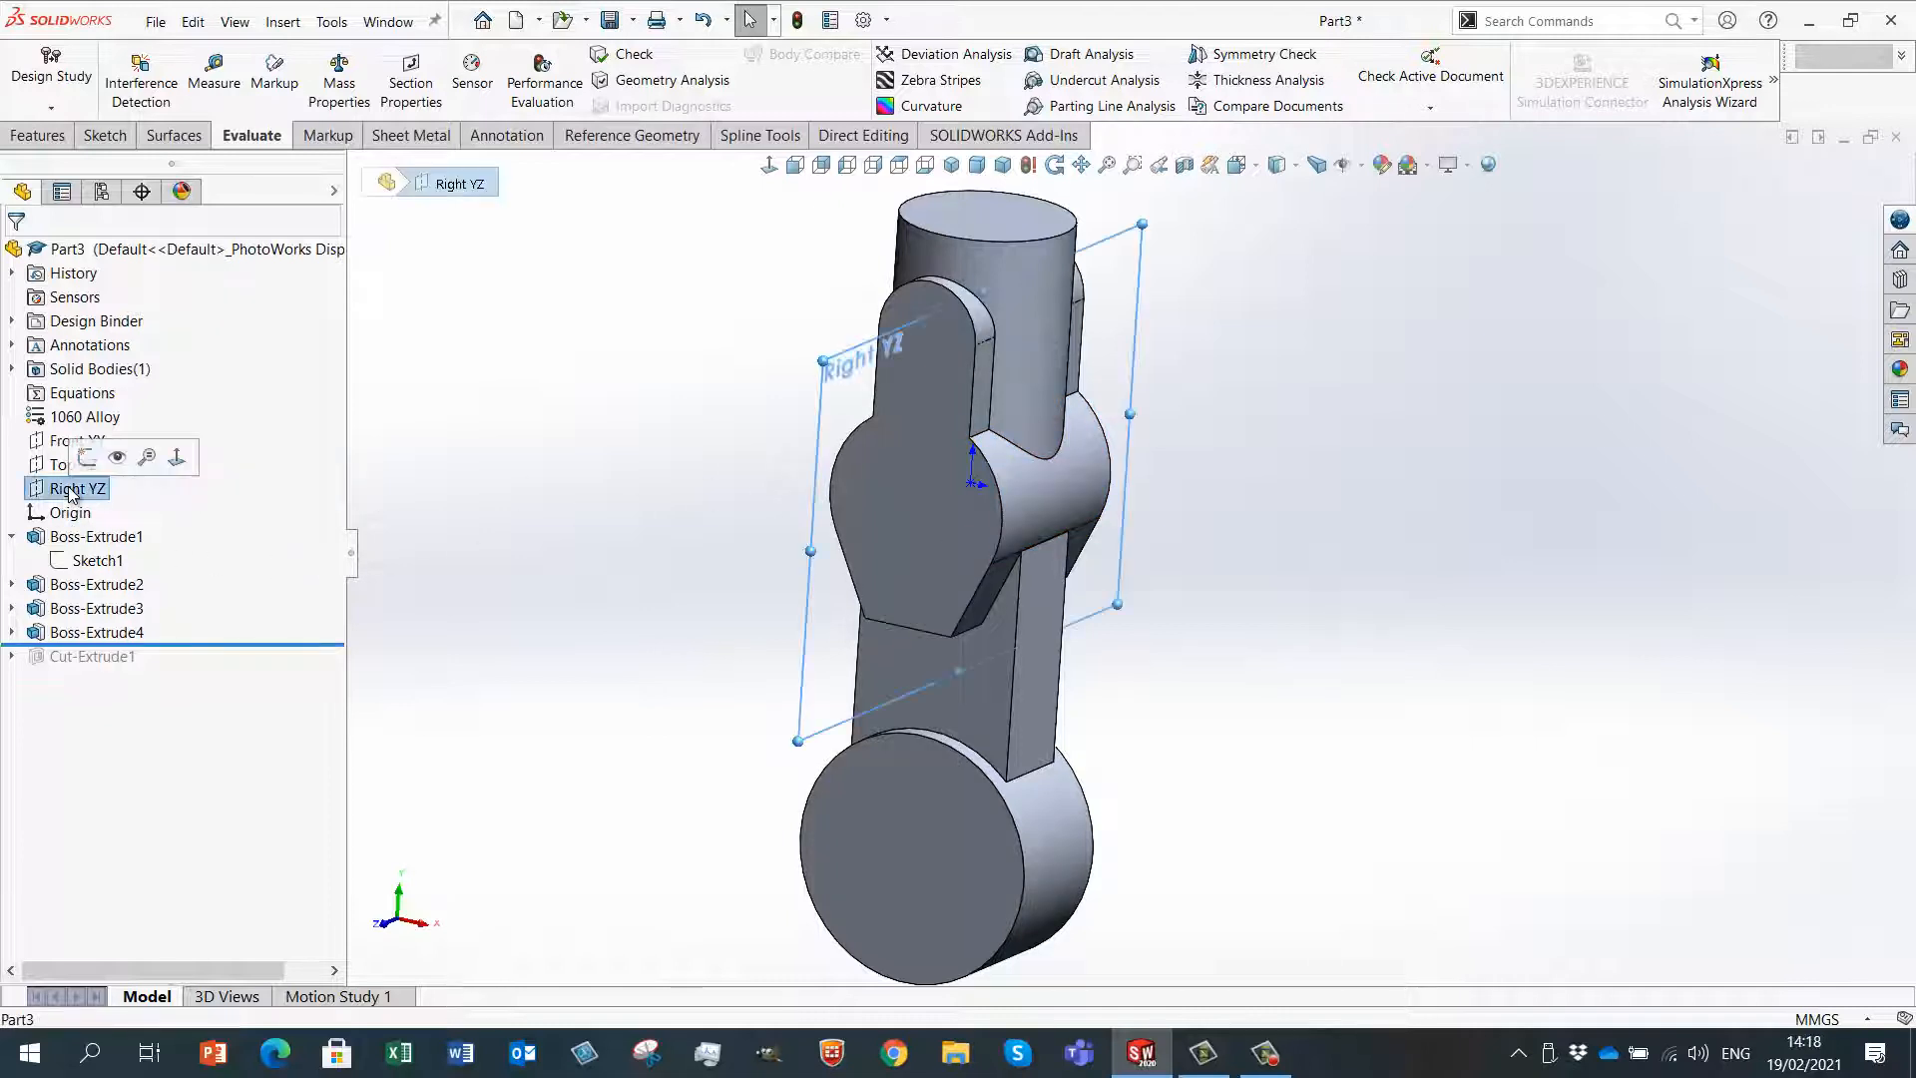
pyautogui.click(86, 459)
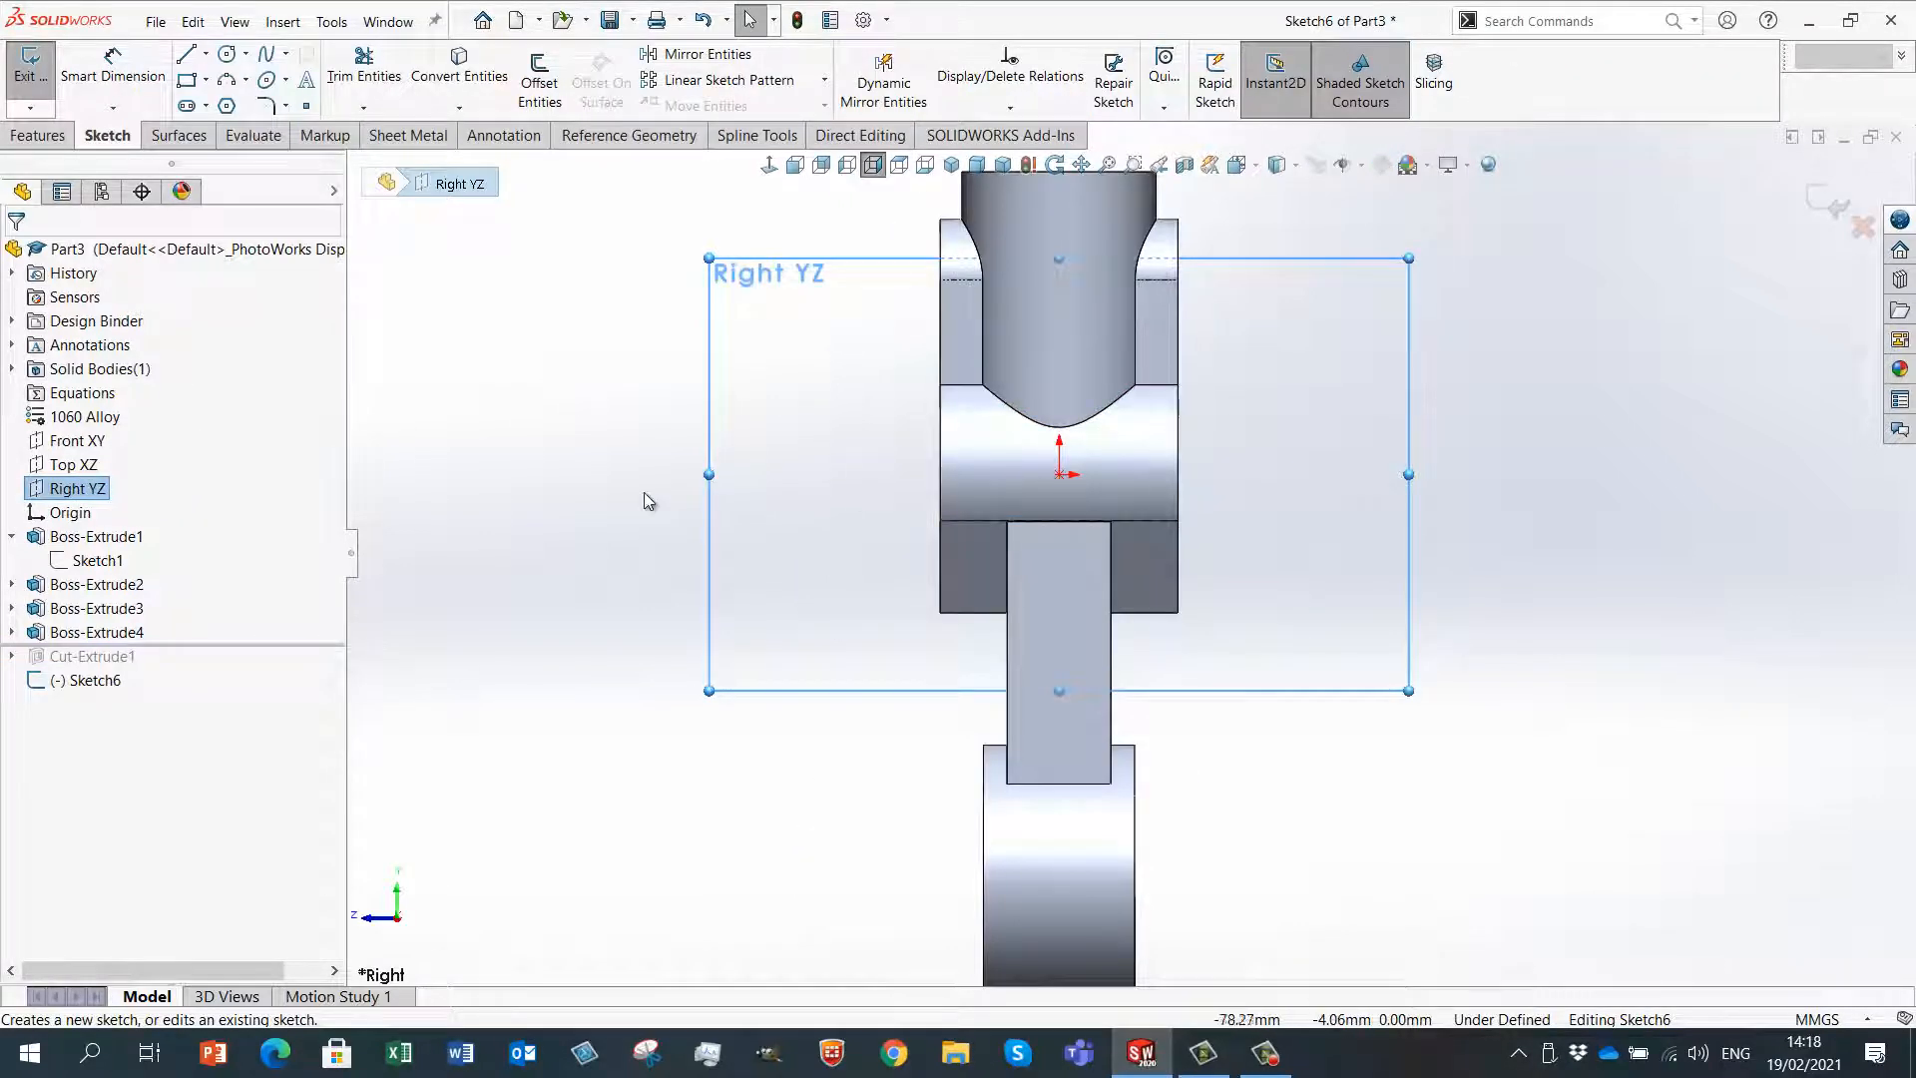
pyautogui.moveTo(505, 493); pyautogui.dragTo(650, 500, button='right')
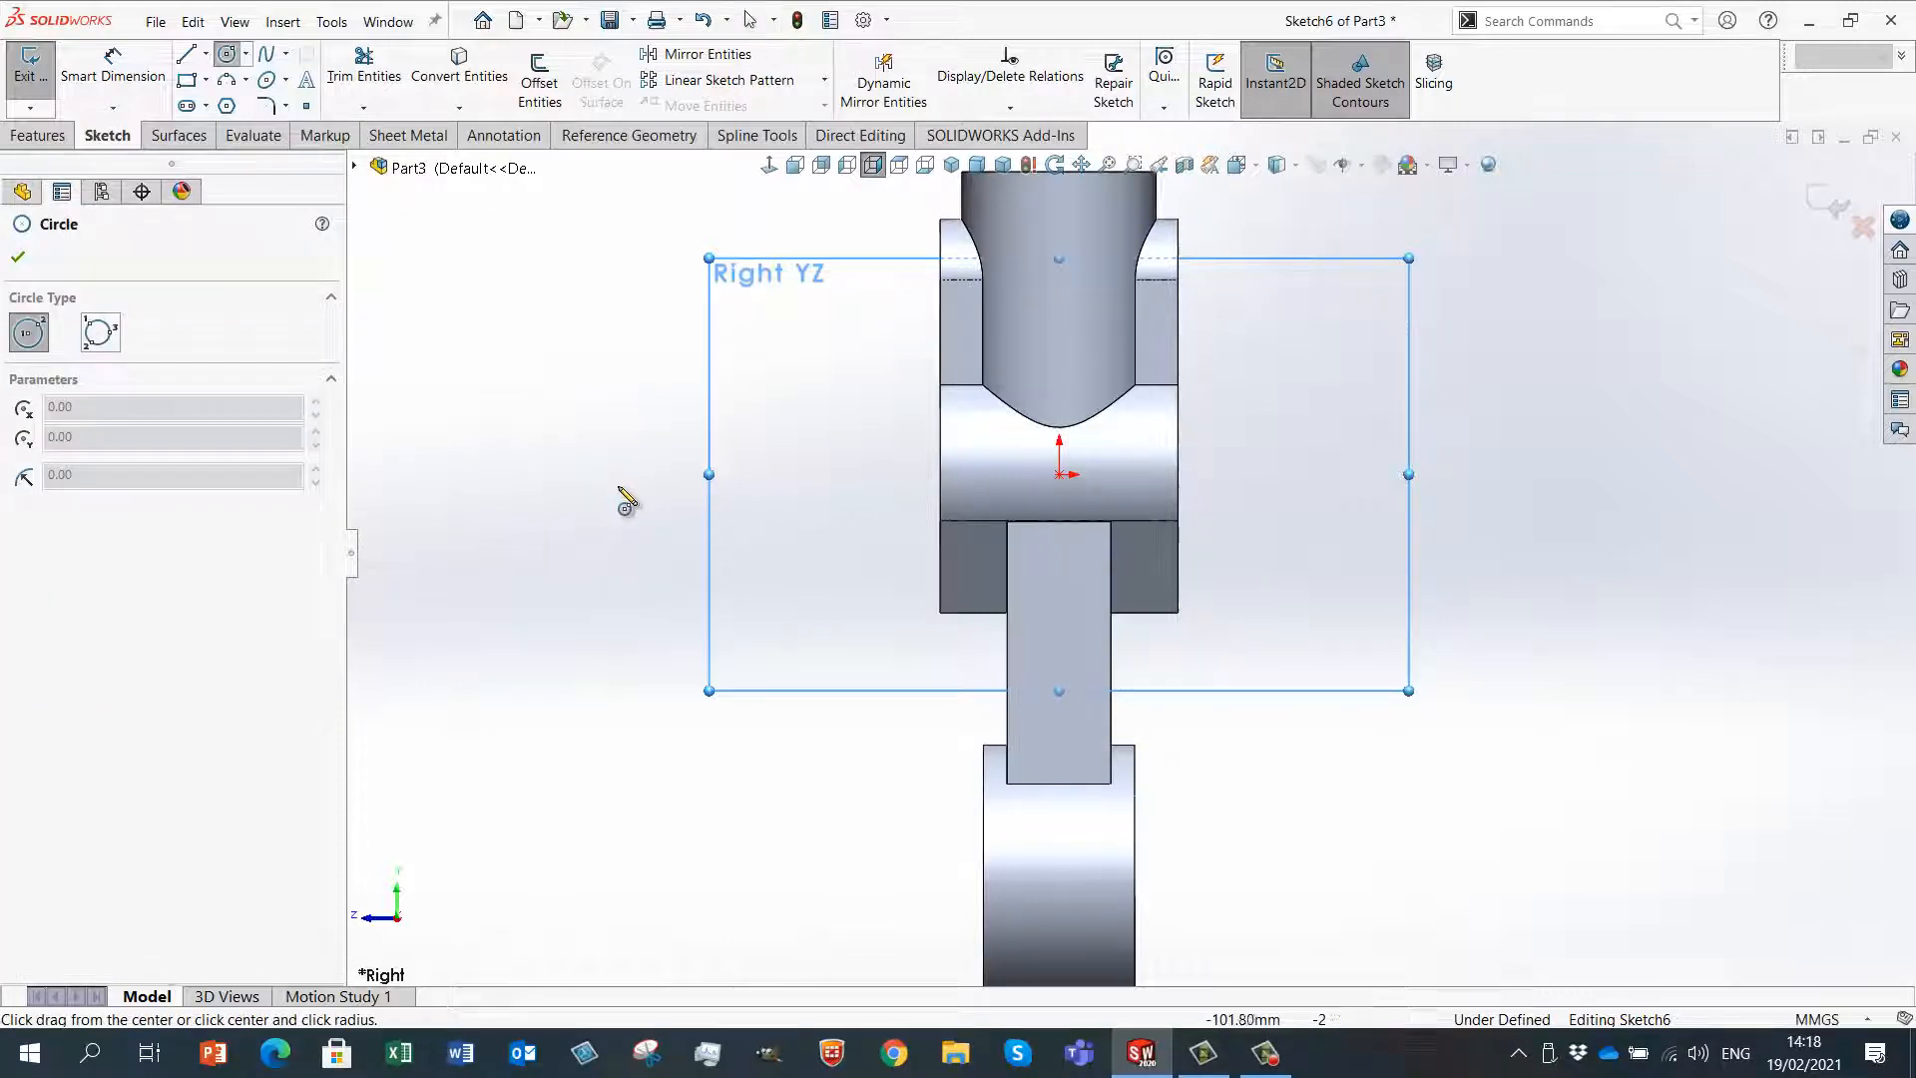
pyautogui.click(1060, 475)
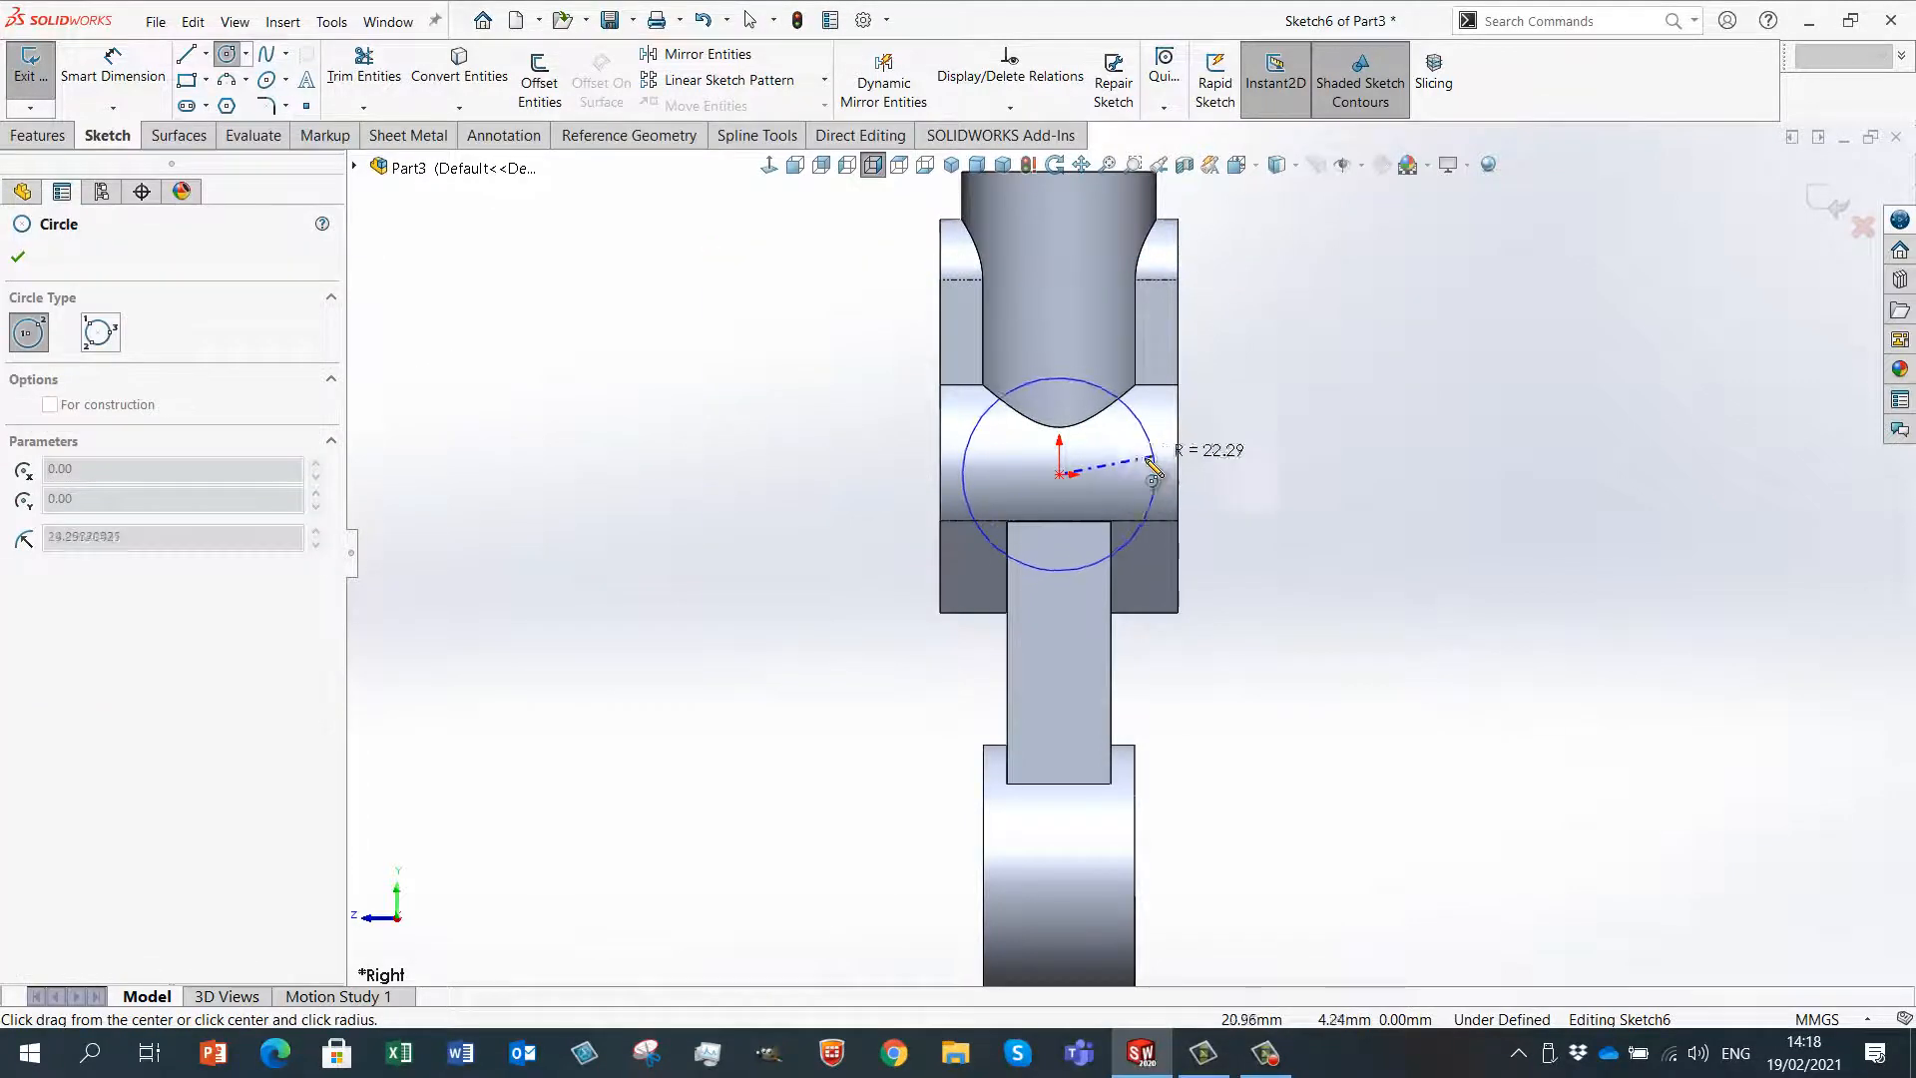
# - Sketch a circle about 38.5 mm in diameter centred on the origin, and reopen its sketch for editing
pyautogui.click(1143, 462)
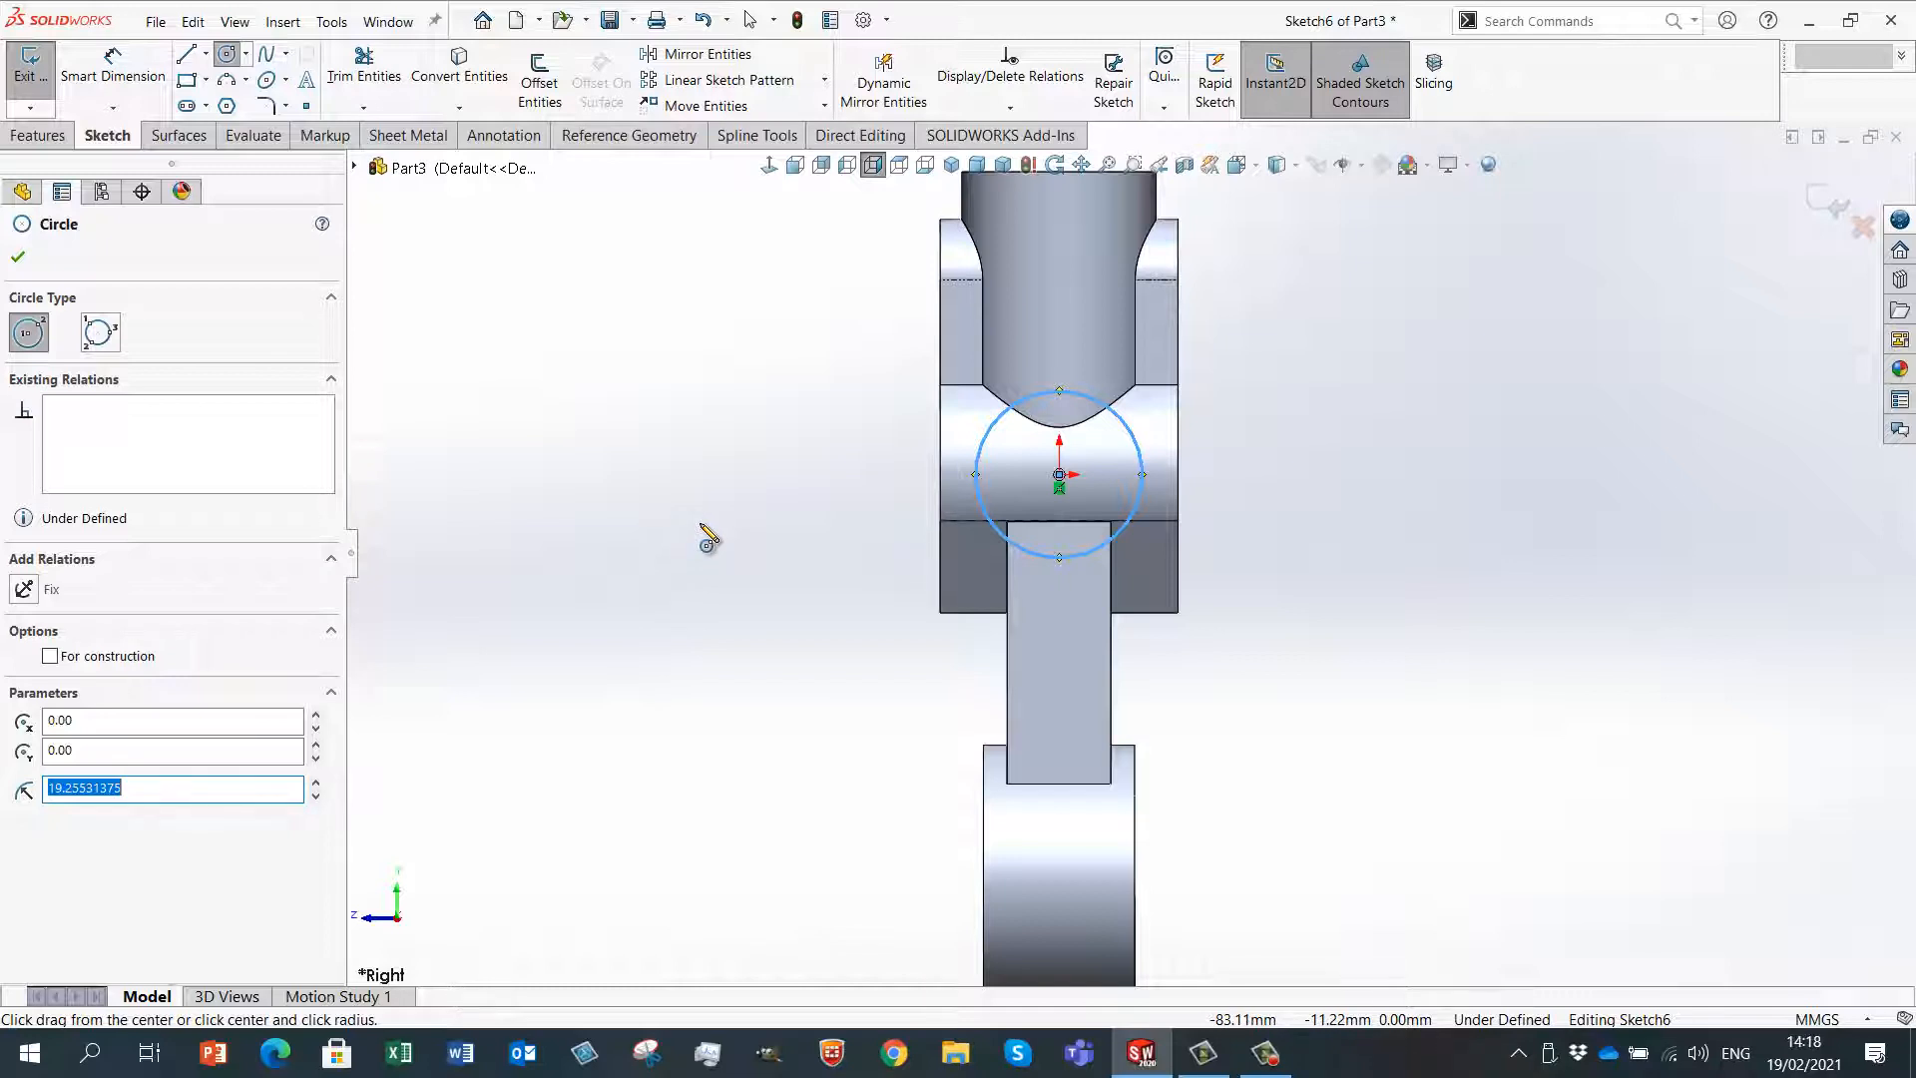
pyautogui.moveTo(707, 541); pyautogui.dragTo(732, 487, button='right')
pyautogui.click(585, 596)
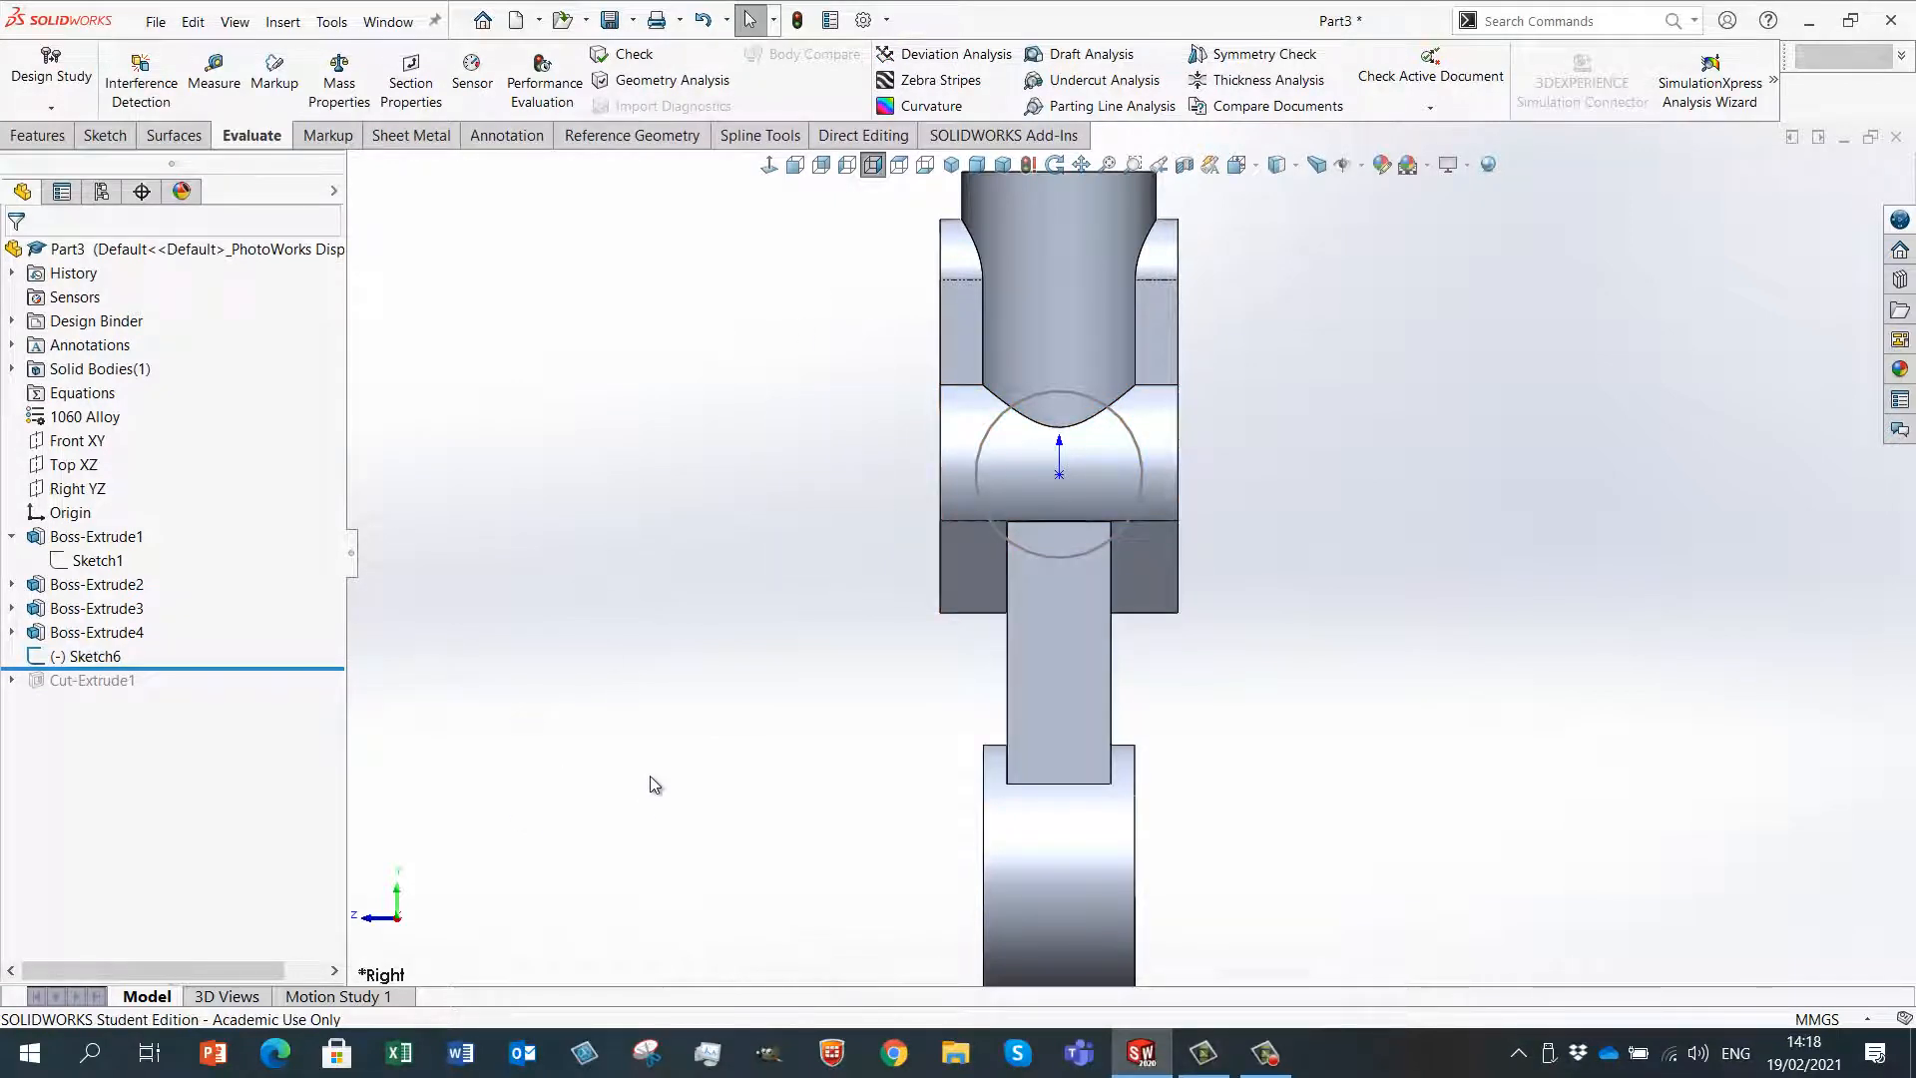
pyautogui.click(977, 458)
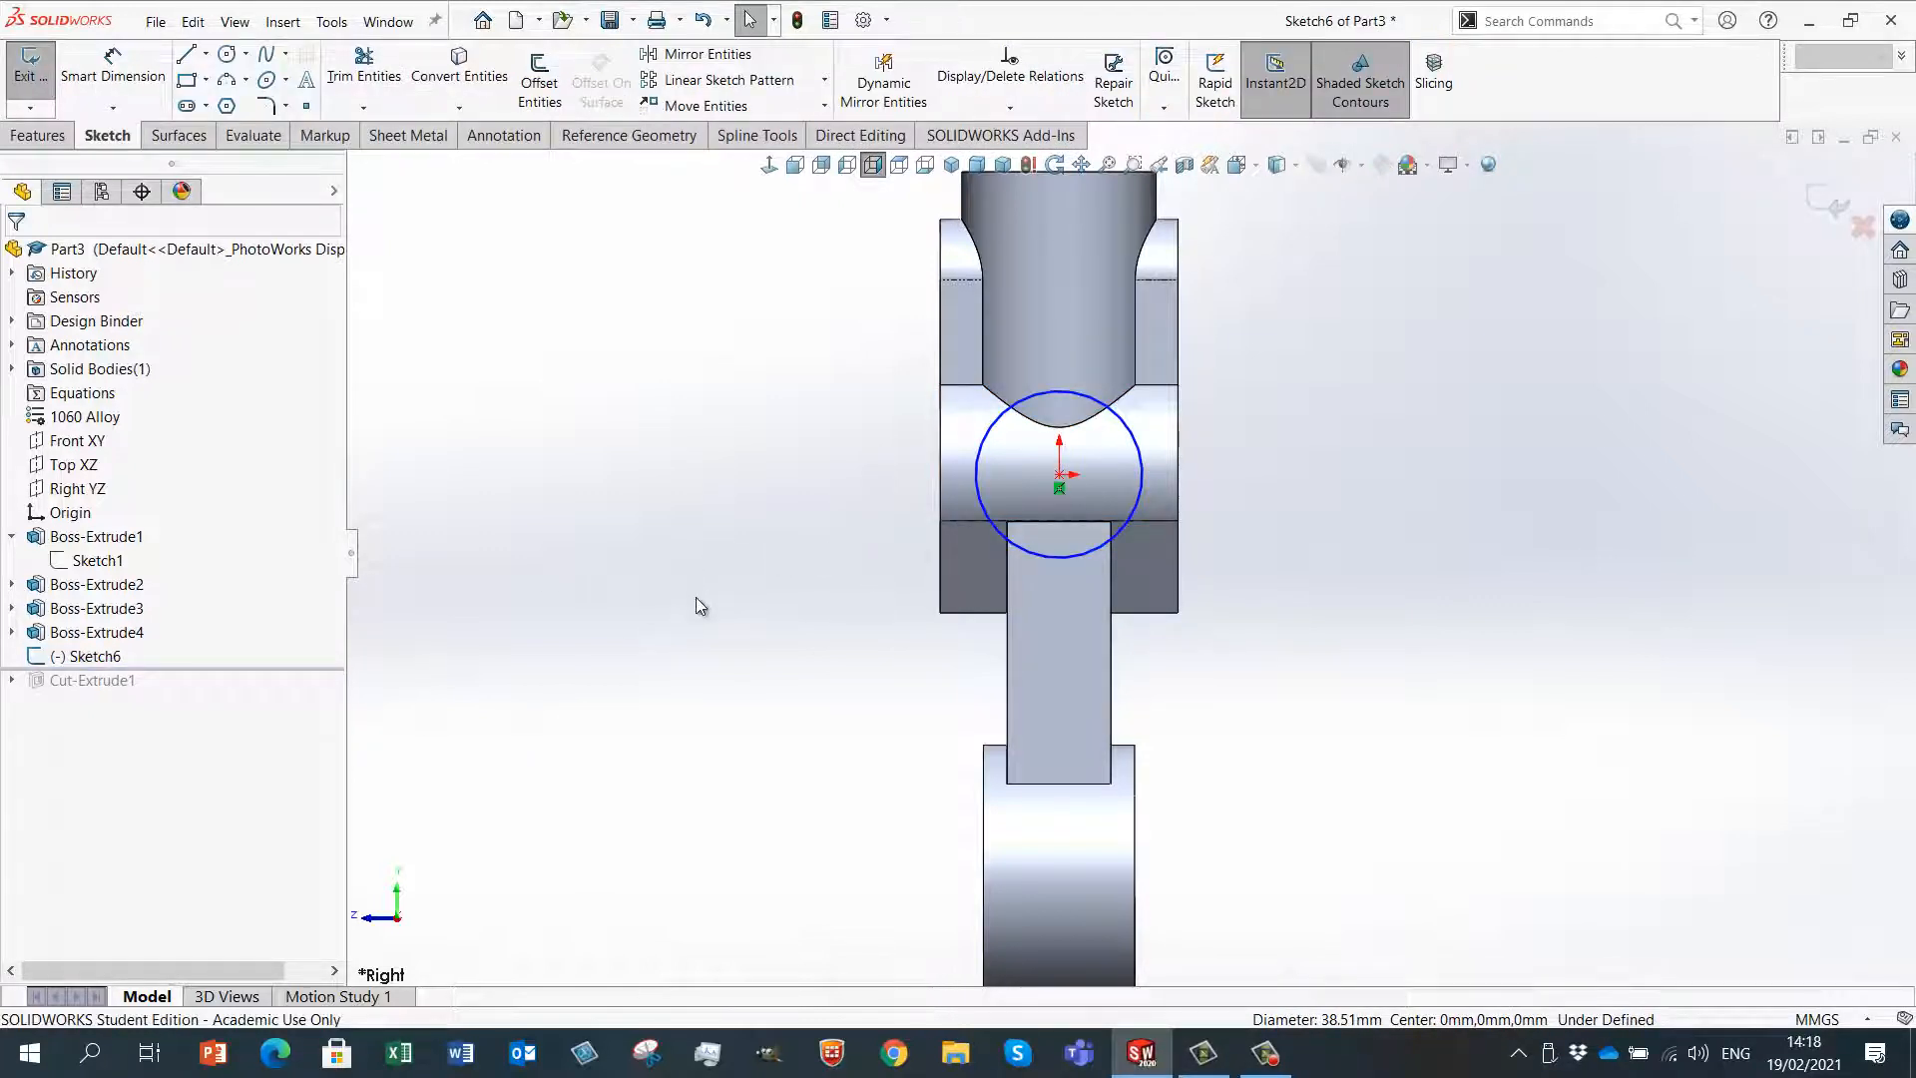
# - Dimension the circle's diameter and set it to 28 mm
pyautogui.moveTo(694, 636); pyautogui.dragTo(698, 570, button='right')
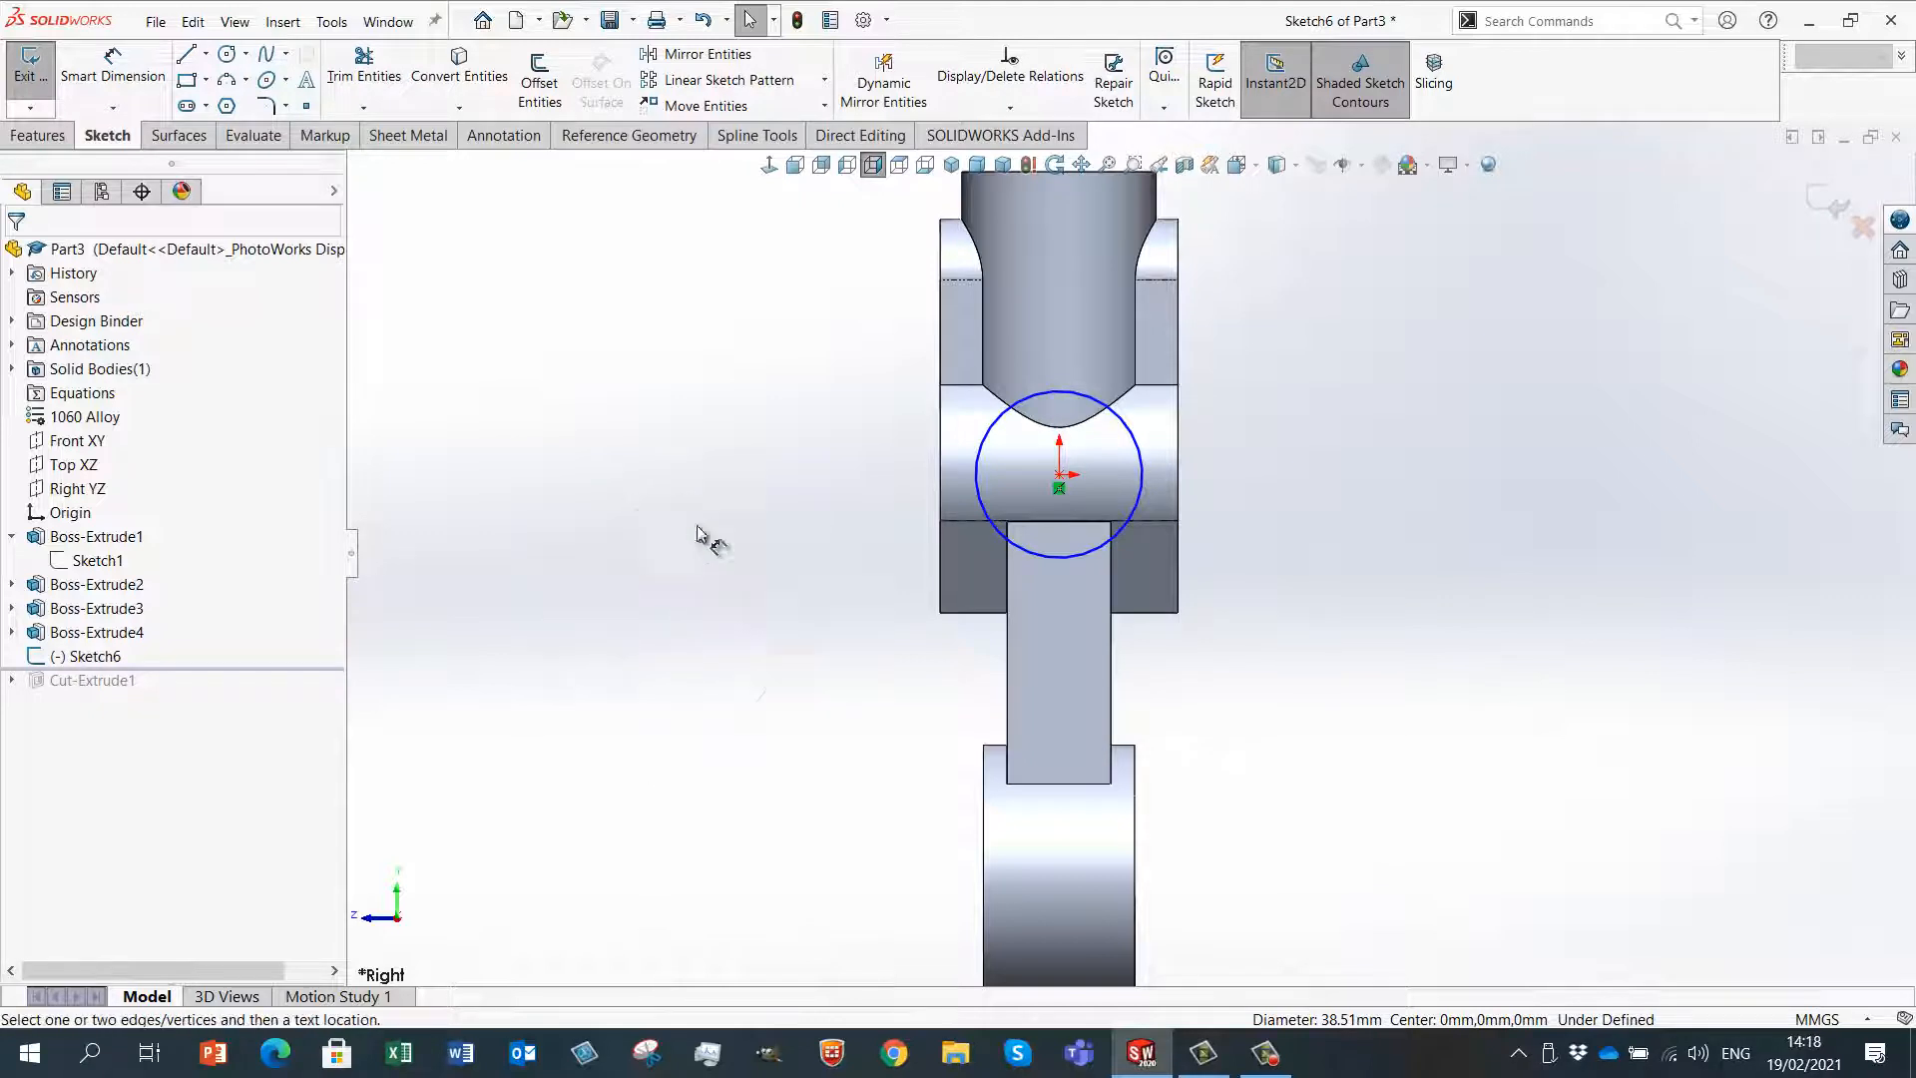
pyautogui.click(1161, 486)
pyautogui.click(1280, 361)
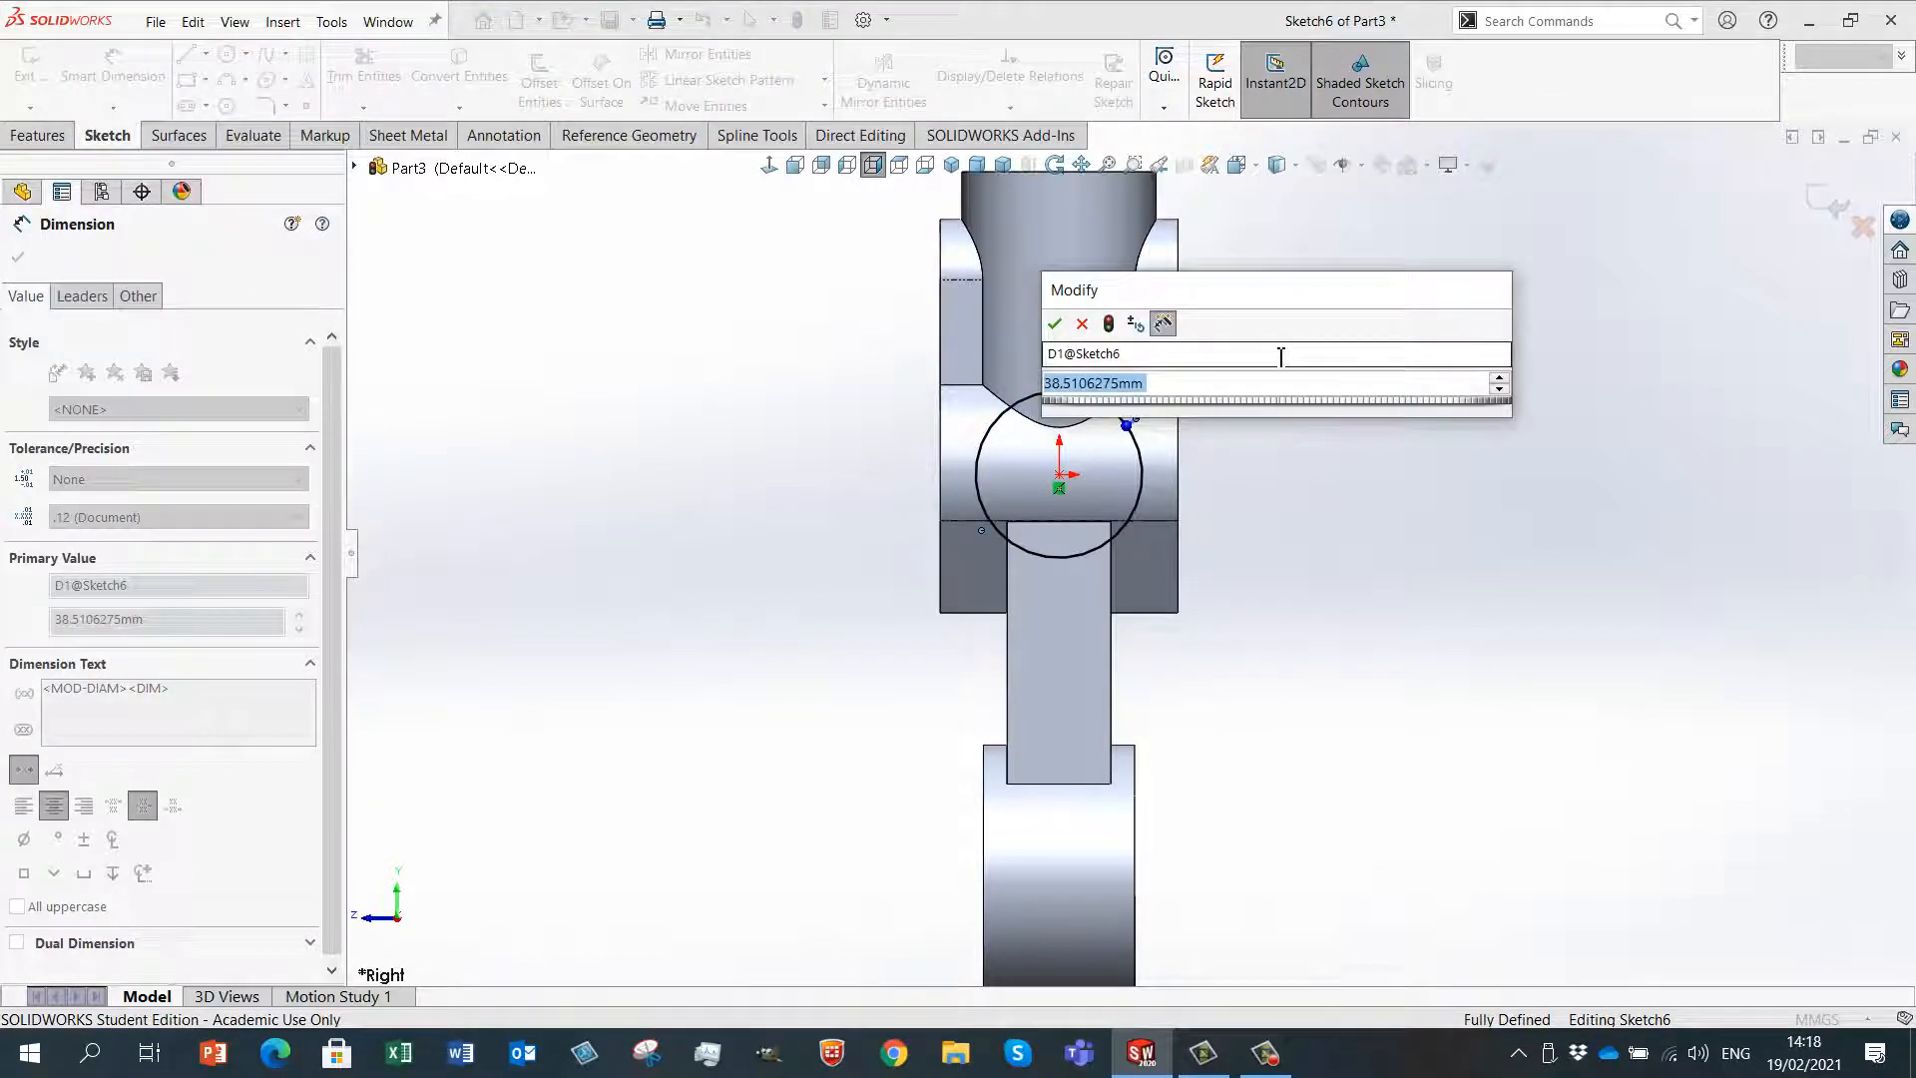
pyautogui.write('28')
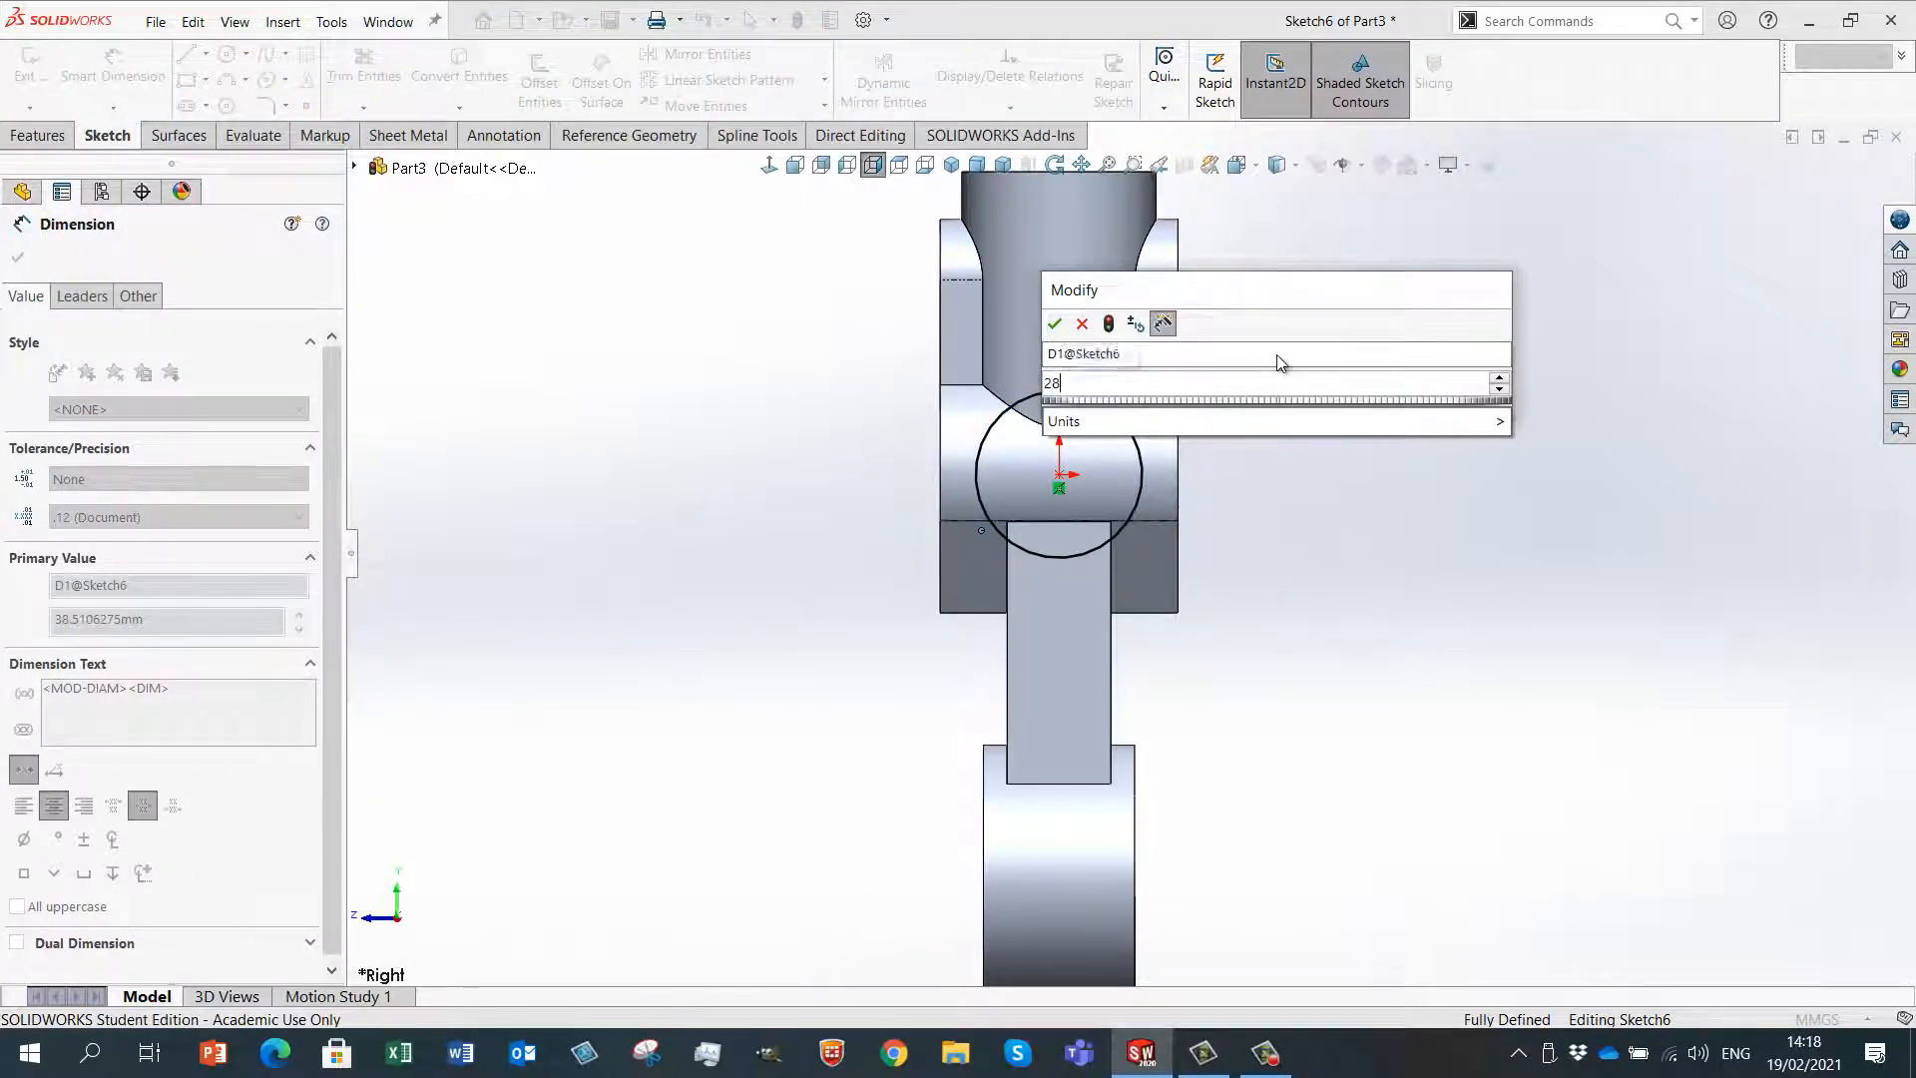
pyautogui.press('Return')
# - Extrude the circle as a merged boss with the Mid Plane end condition and a depth of 75 mm
pyautogui.moveTo(1330, 368)
pyautogui.mouseDown(button='middle')
pyautogui.moveTo(1472, 414)
pyautogui.moveTo(1367, 556)
pyautogui.moveTo(1411, 535)
pyautogui.moveTo(1397, 529)
pyautogui.mouseUp(button='middle')
pyautogui.rightClick(642, 431)
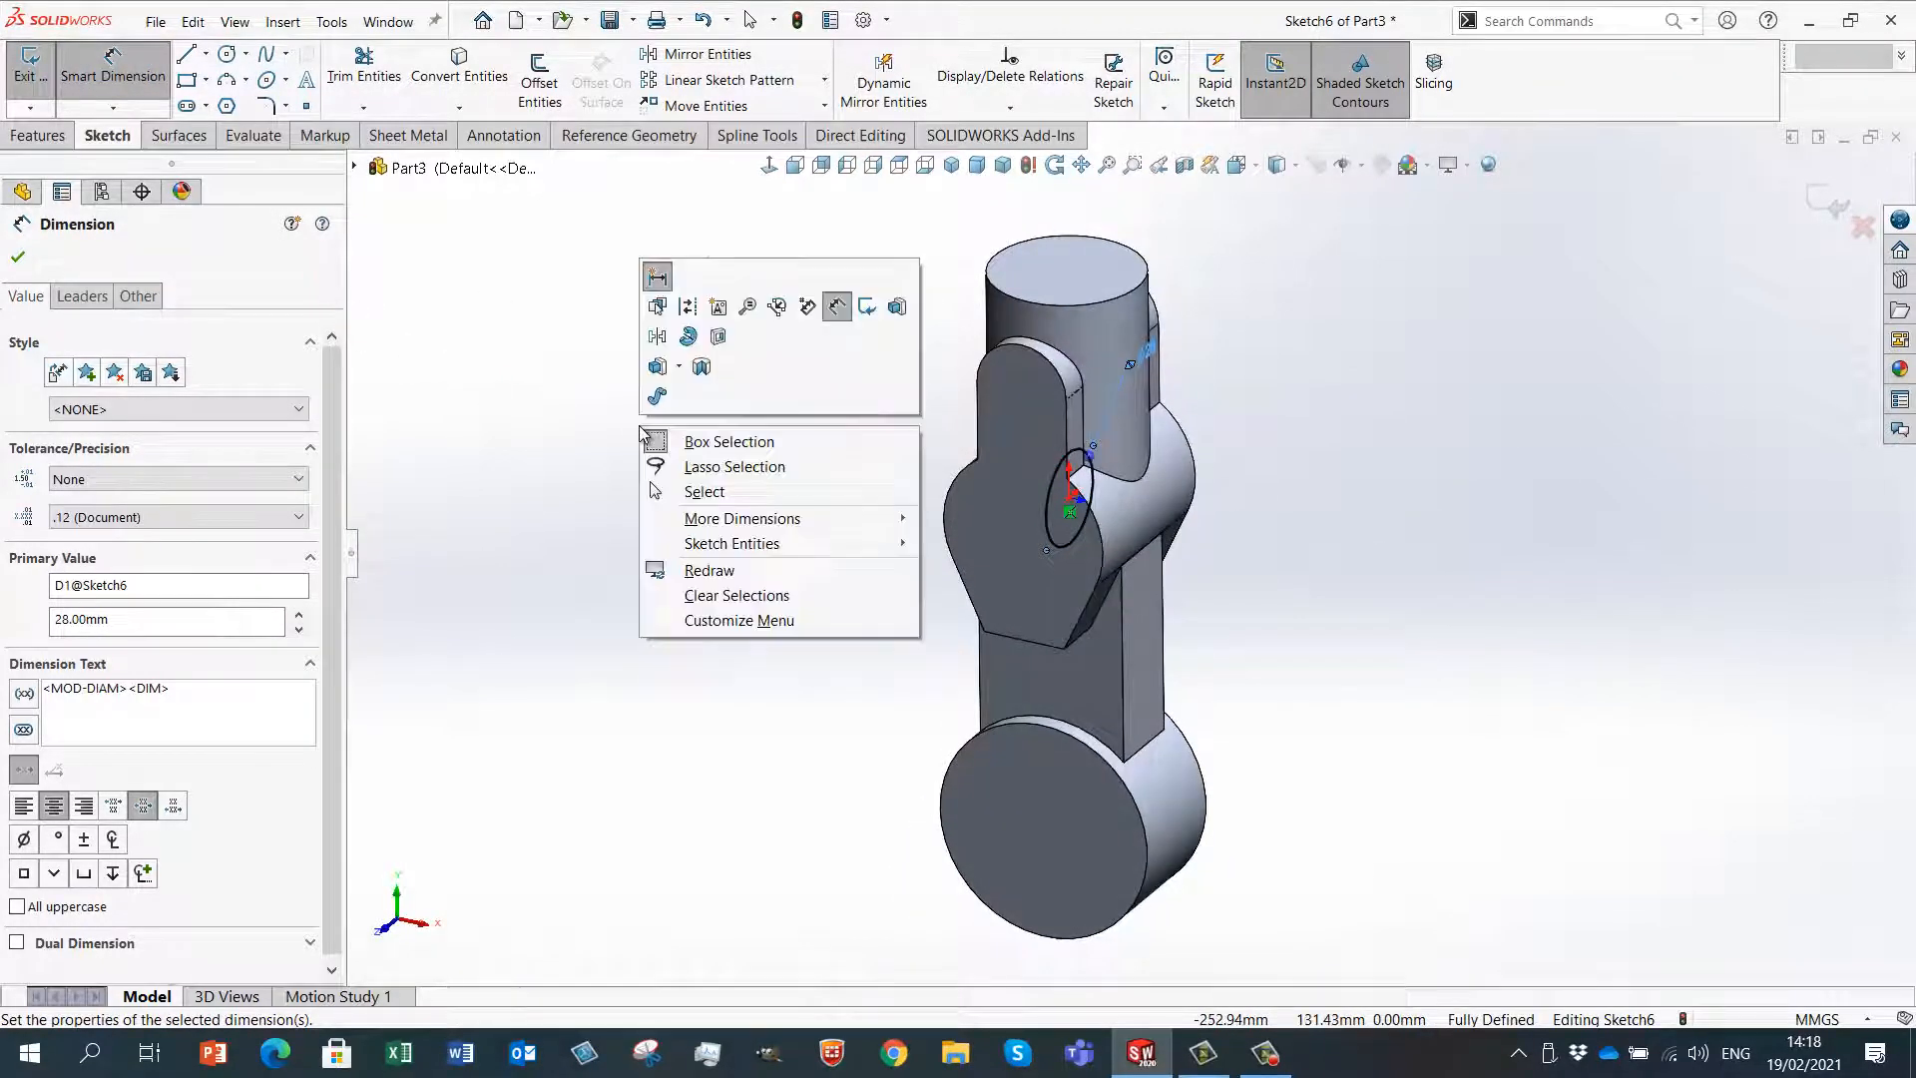
pyautogui.click(658, 368)
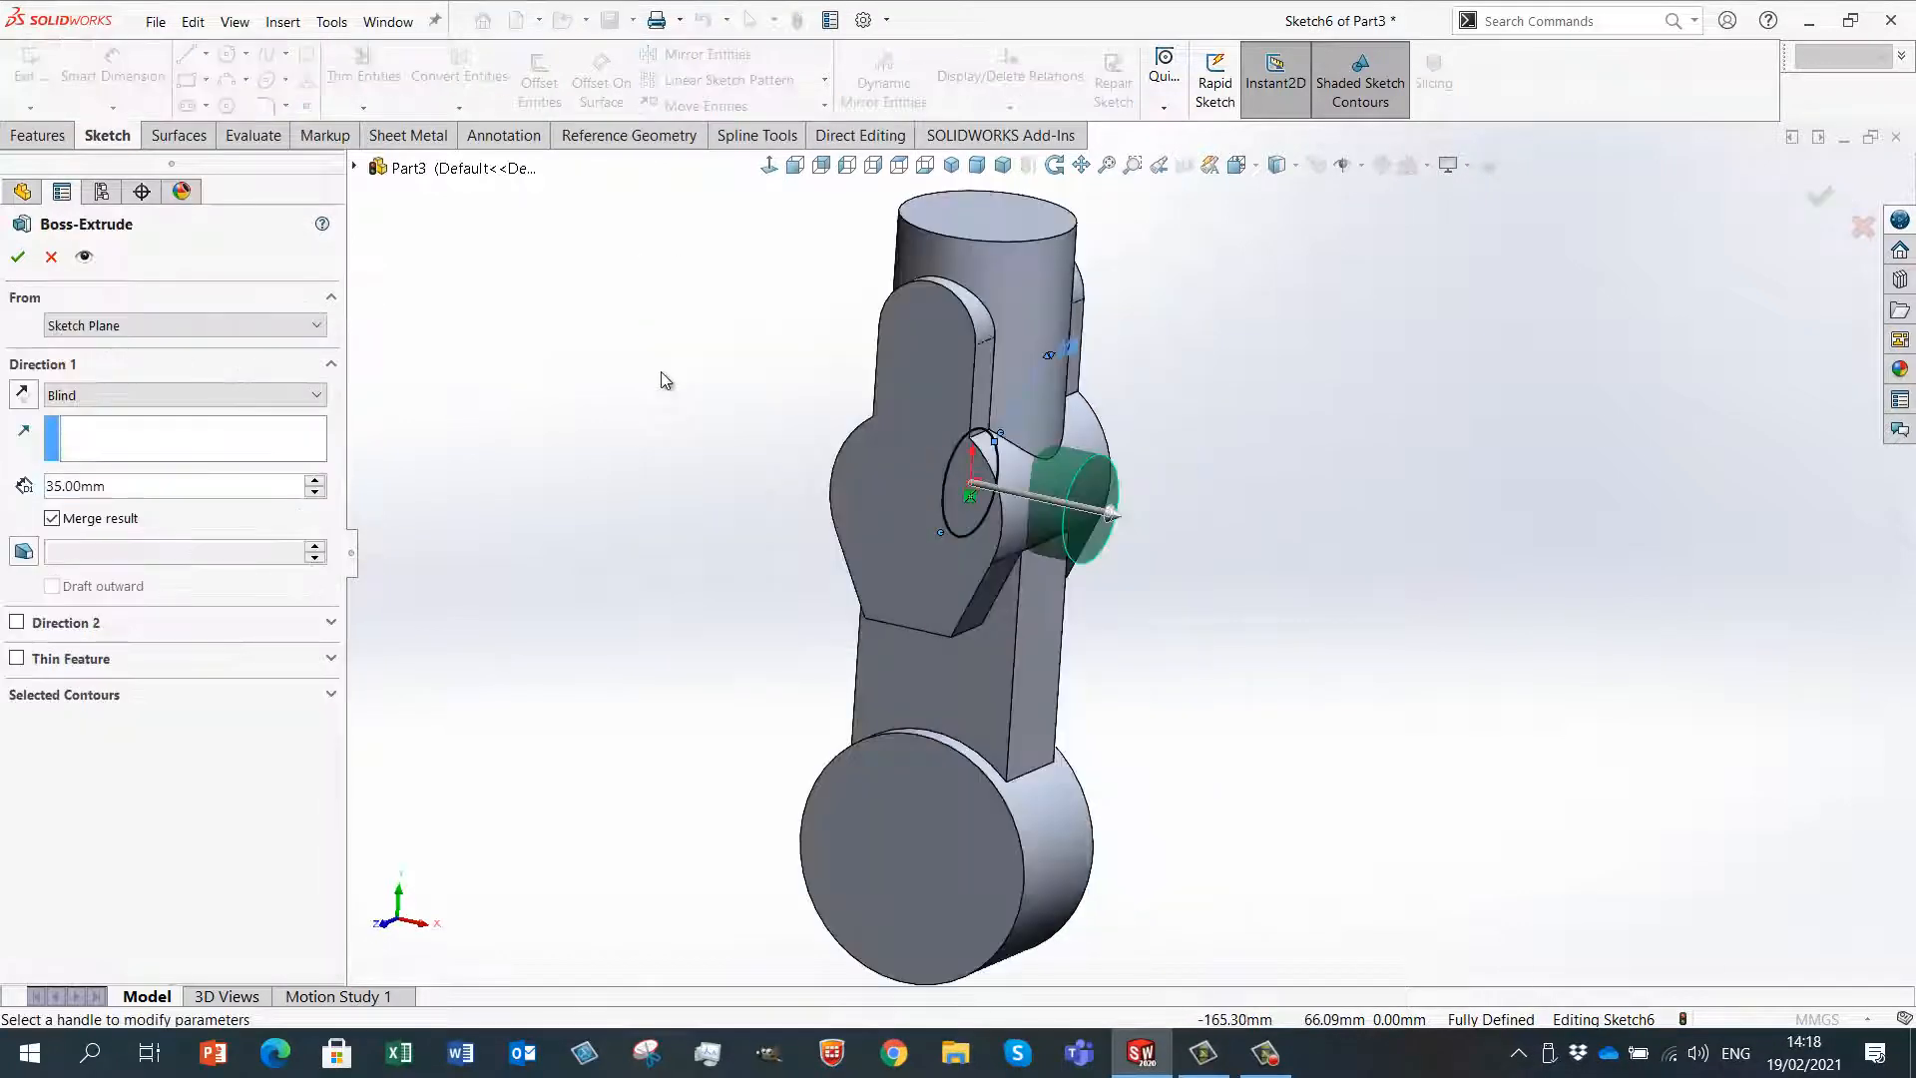
pyautogui.click(313, 395)
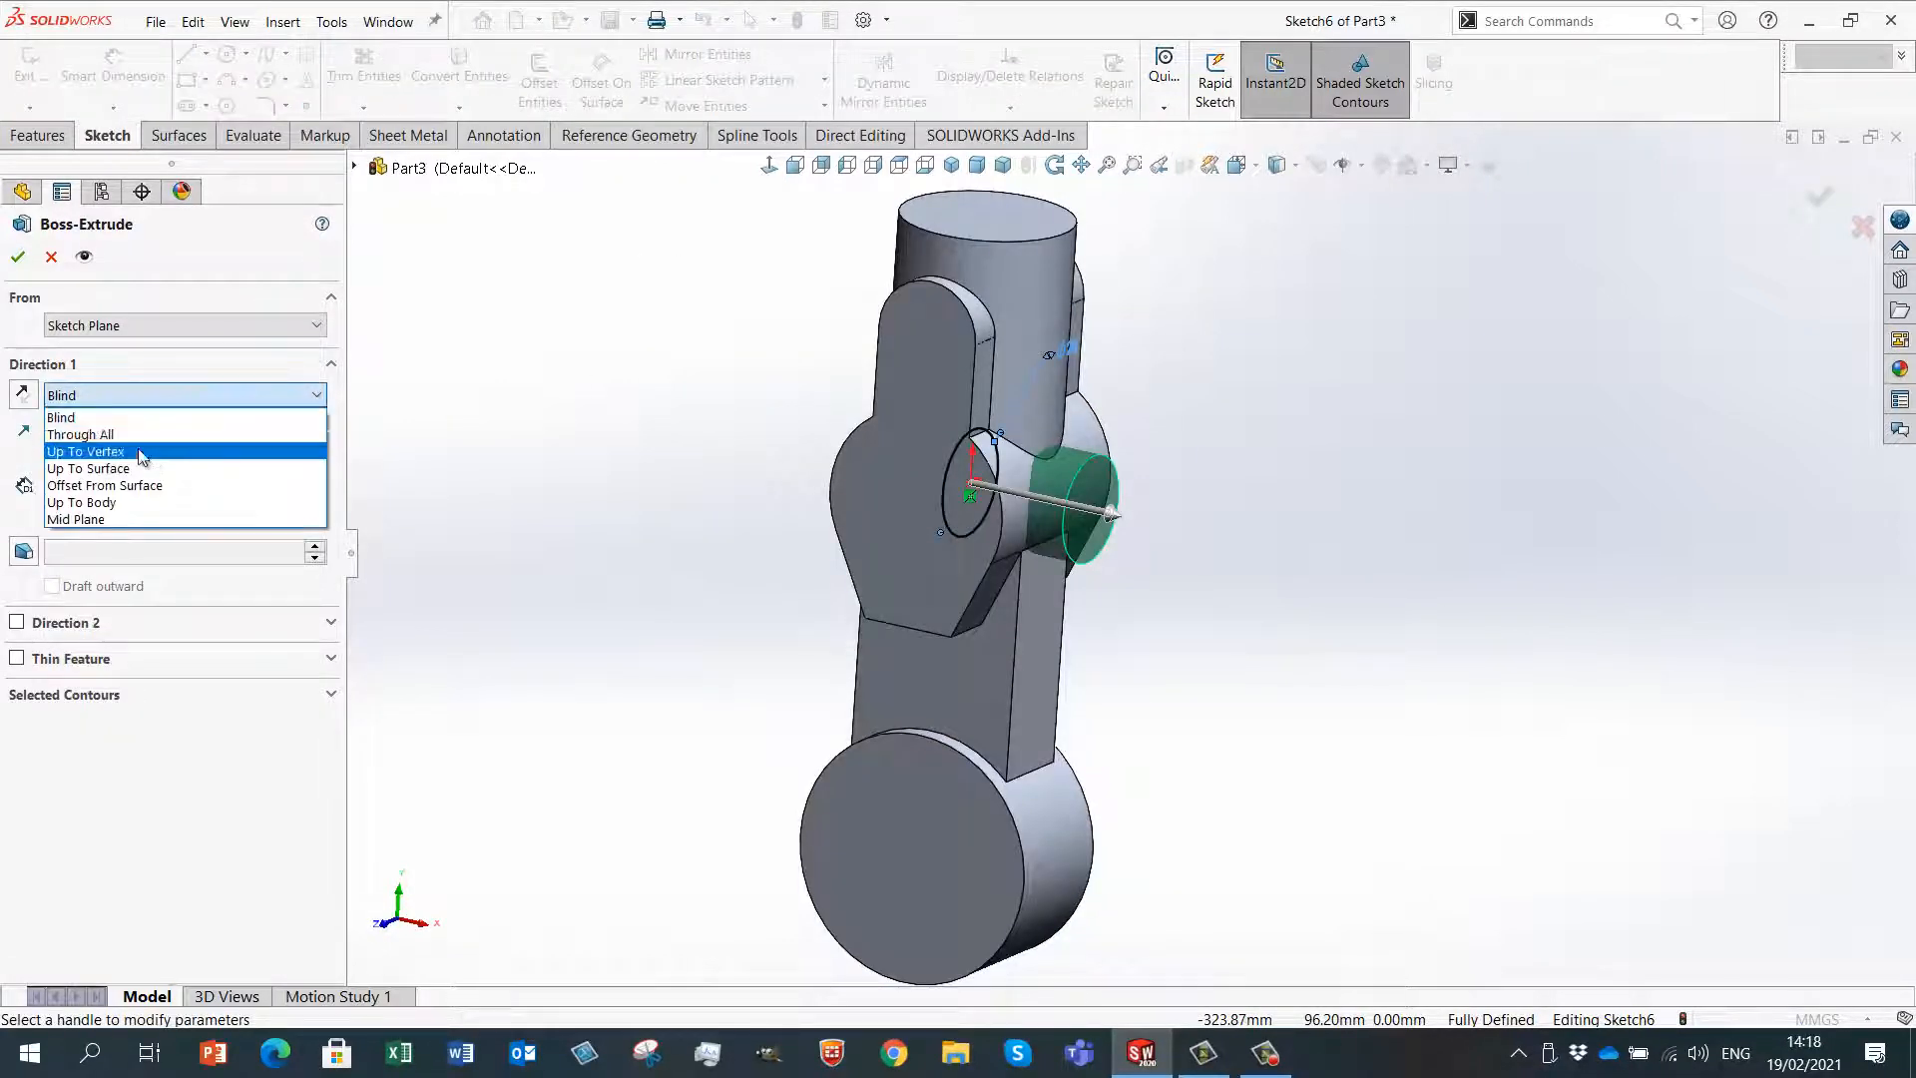
pyautogui.click(80, 519)
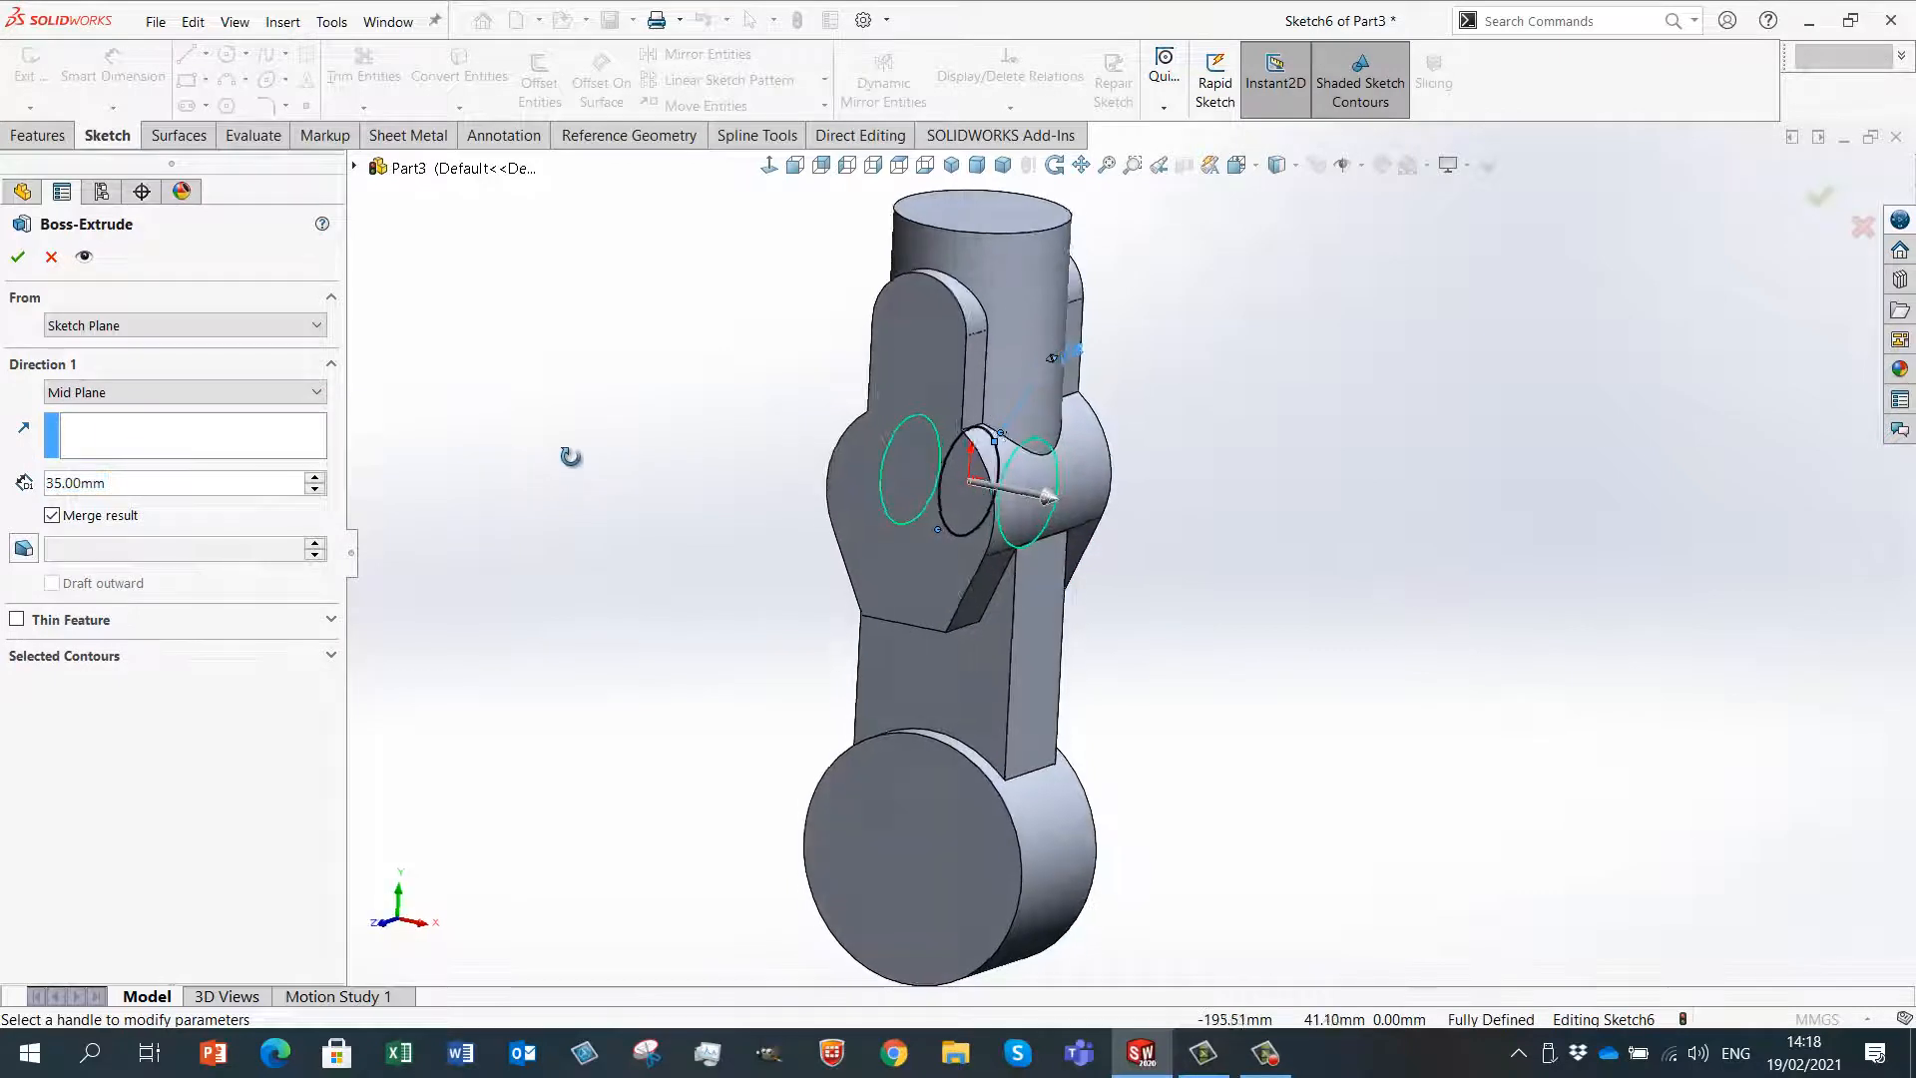
pyautogui.moveTo(570, 456); pyautogui.dragTo(601, 482, button='middle')
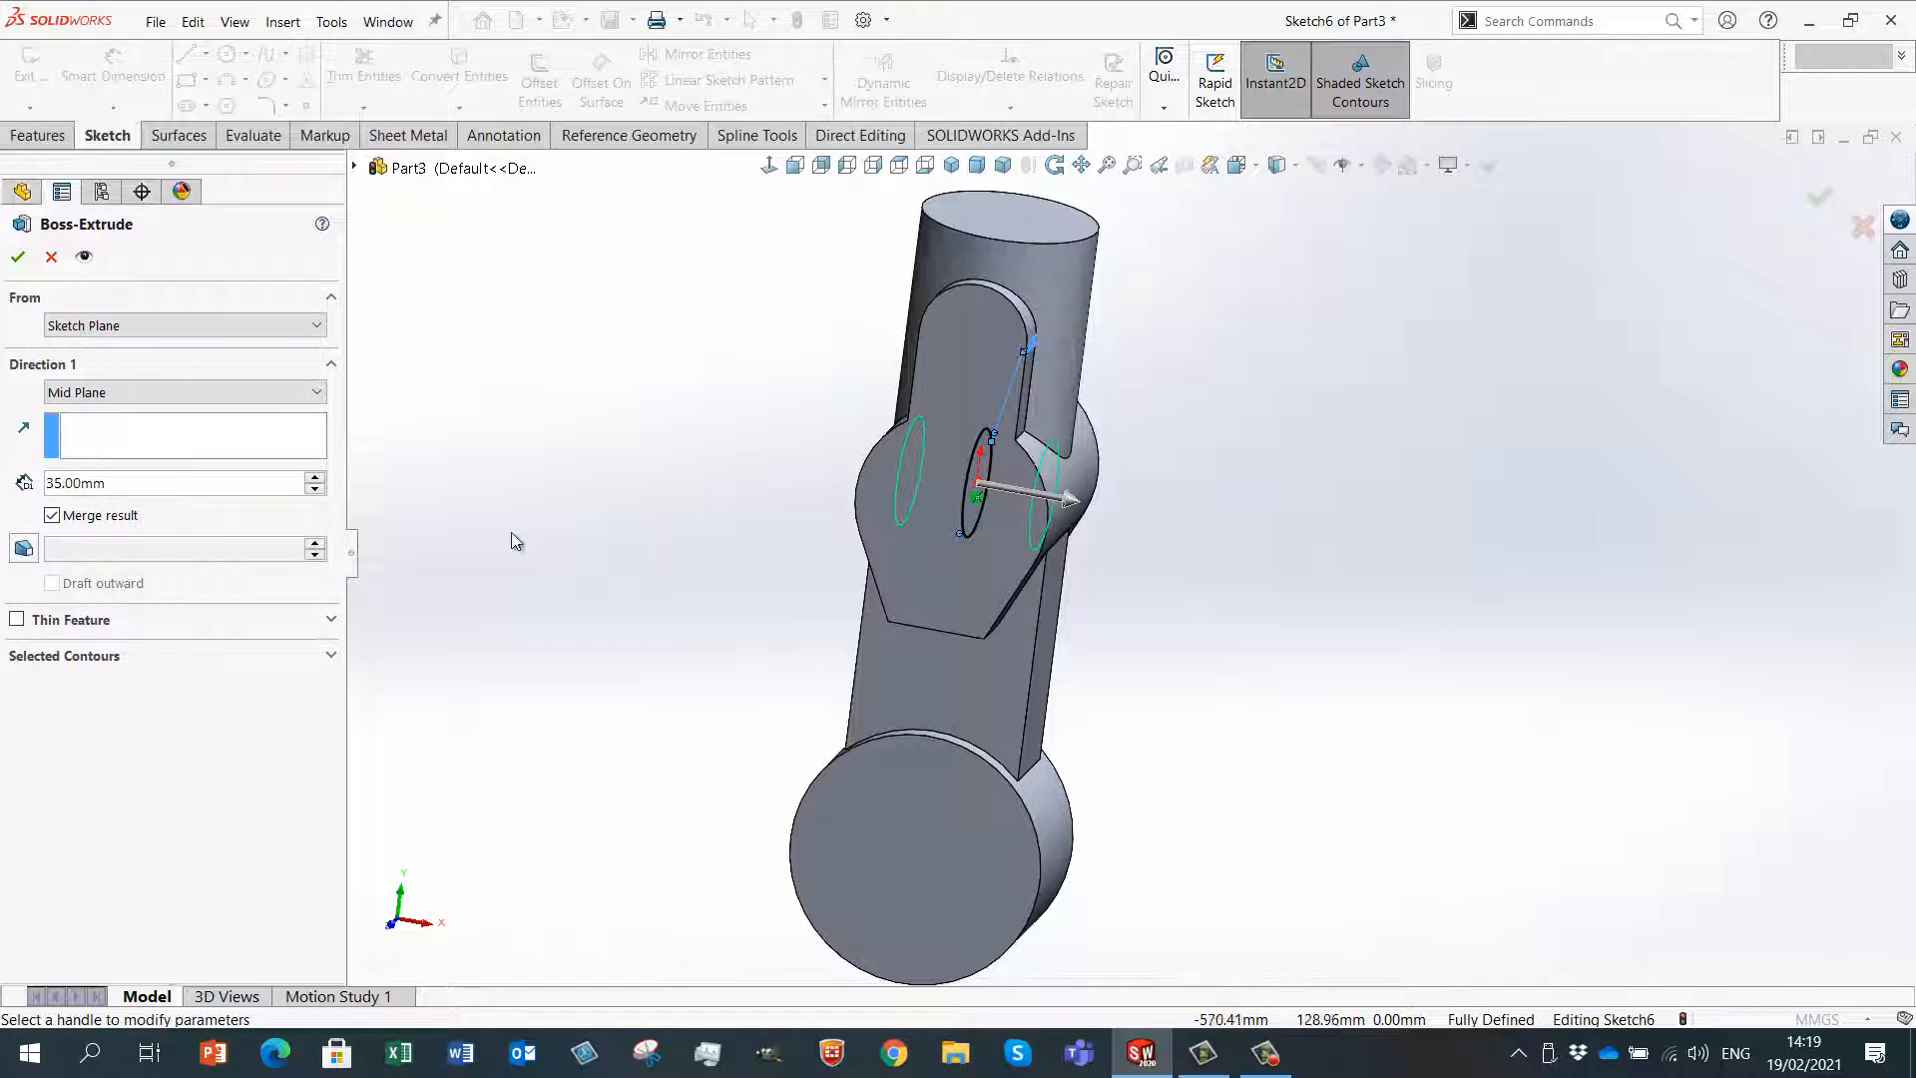
pyautogui.click(56, 484)
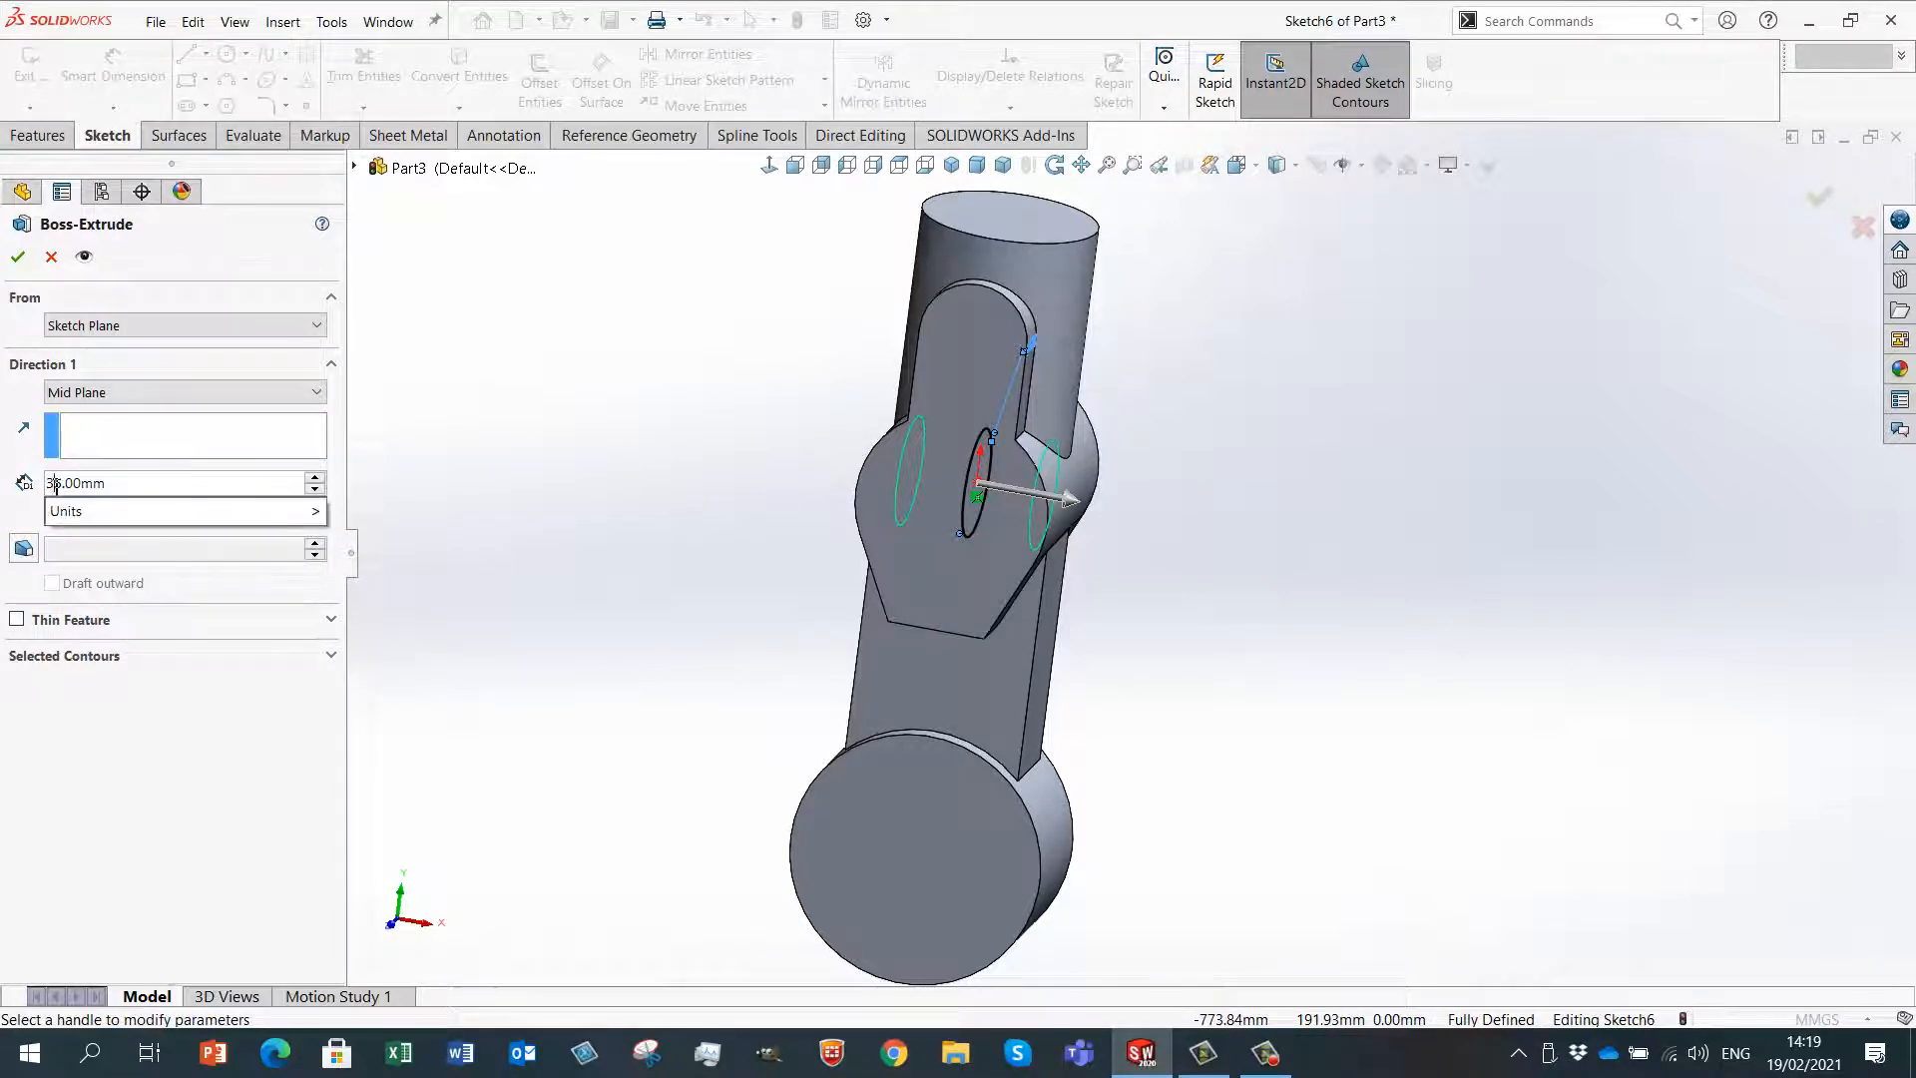
pyautogui.press('BackSpace')
pyautogui.write('7')
pyautogui.press('Return')
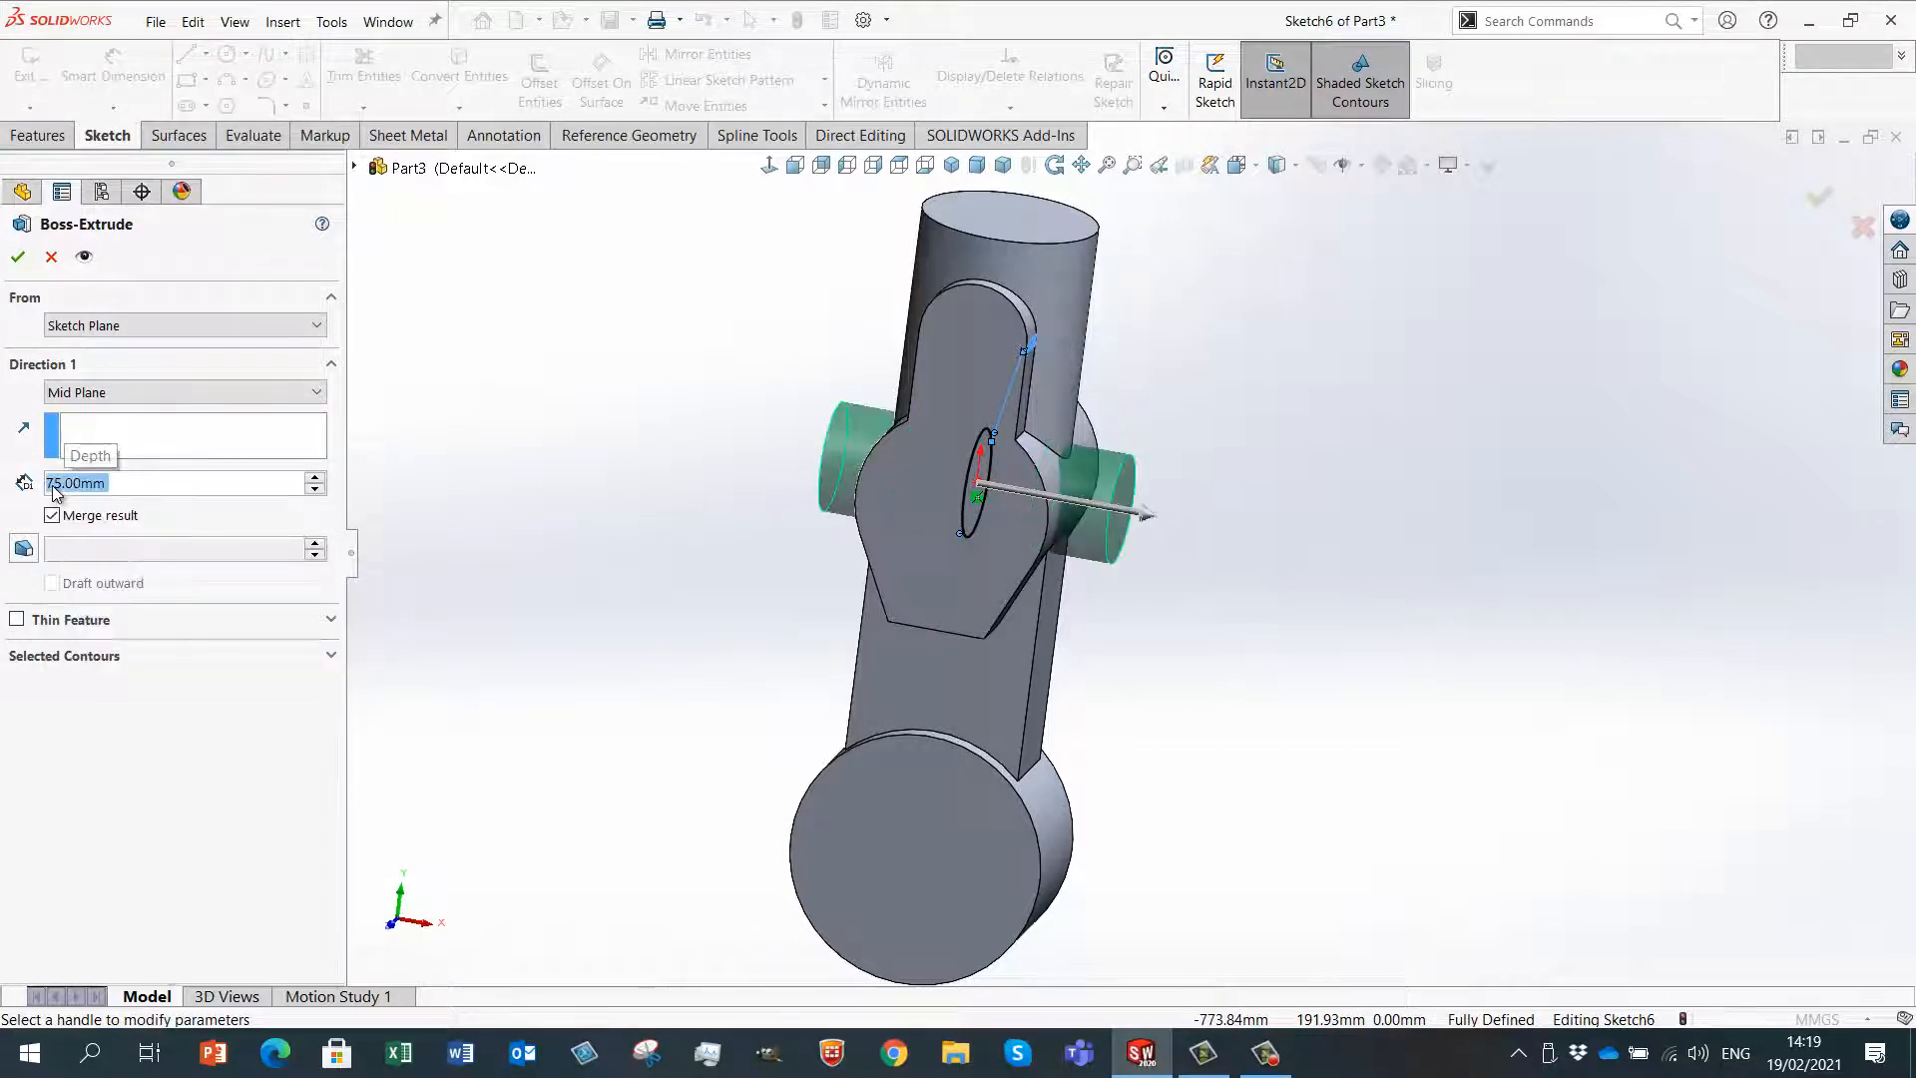
pyautogui.moveTo(479, 487); pyautogui.dragTo(603, 500, button='middle')
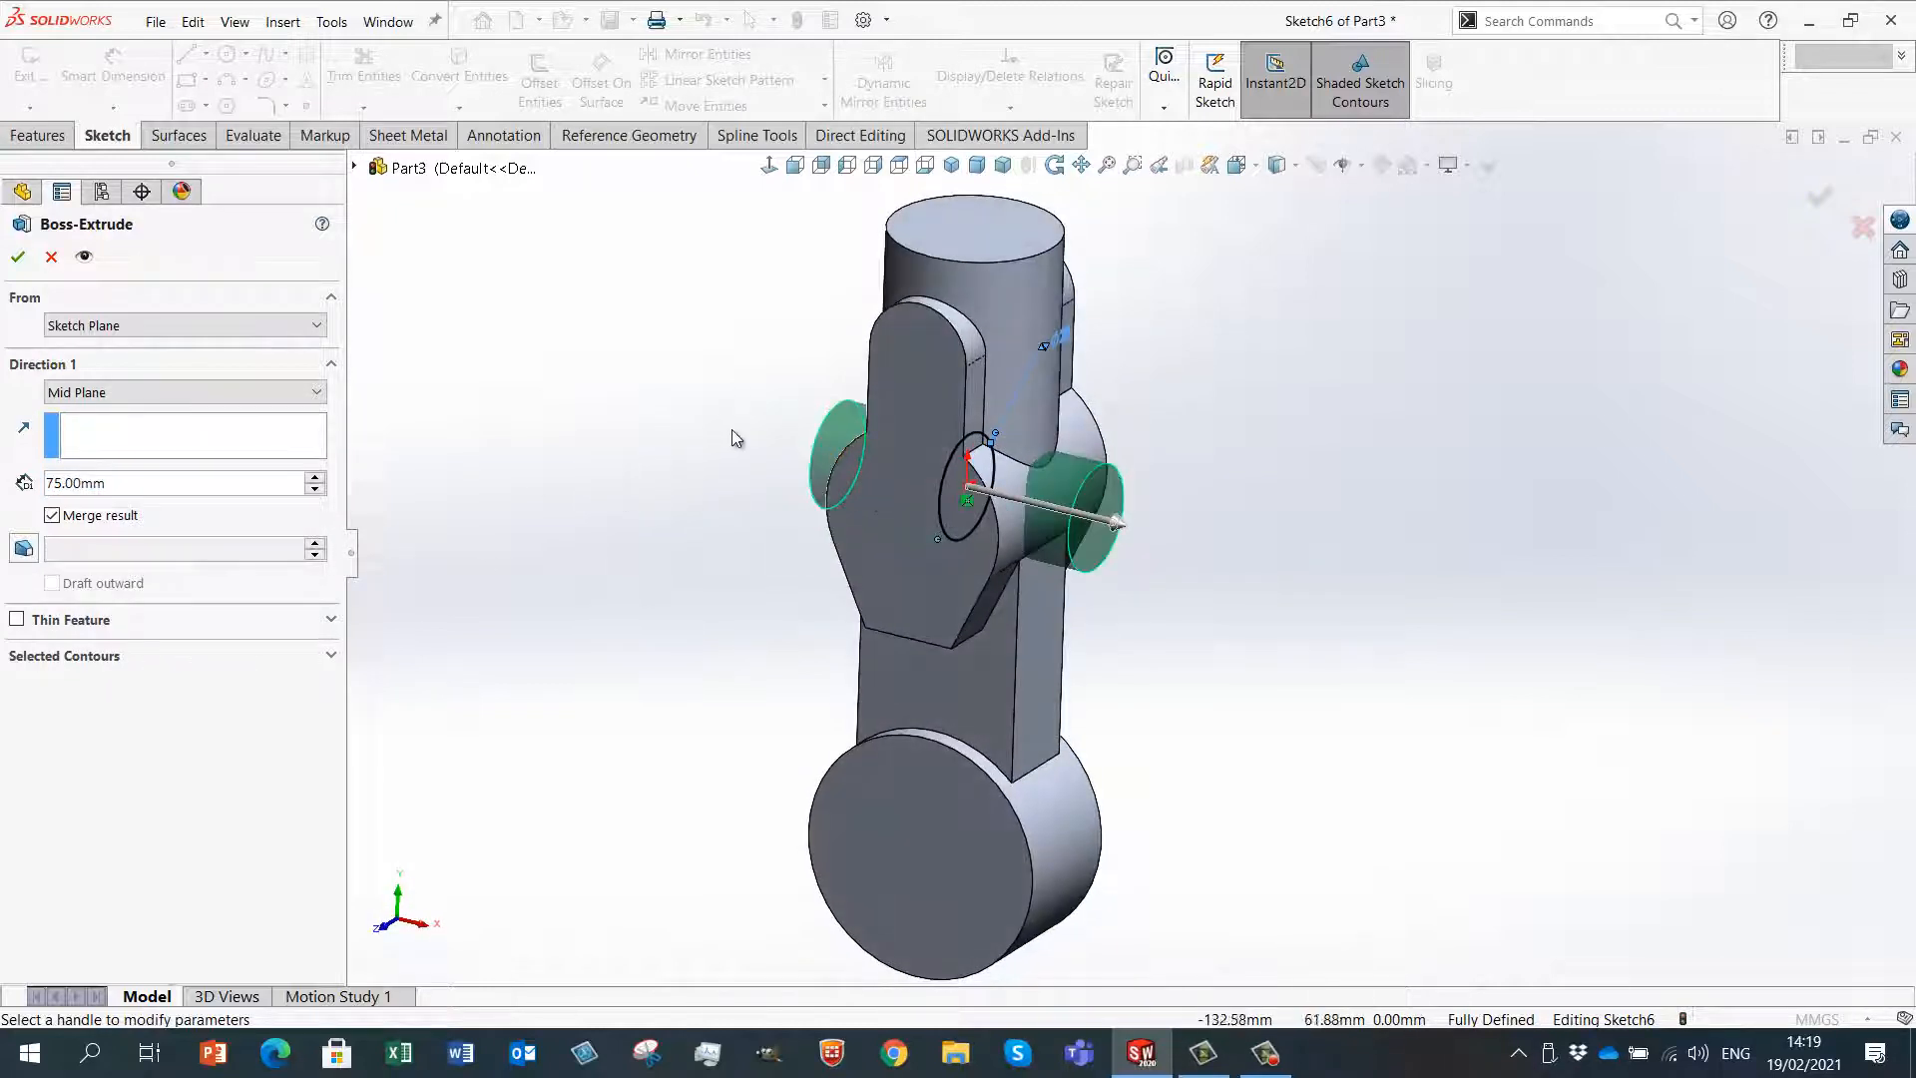
pyautogui.scroll(-2, 699, 419)
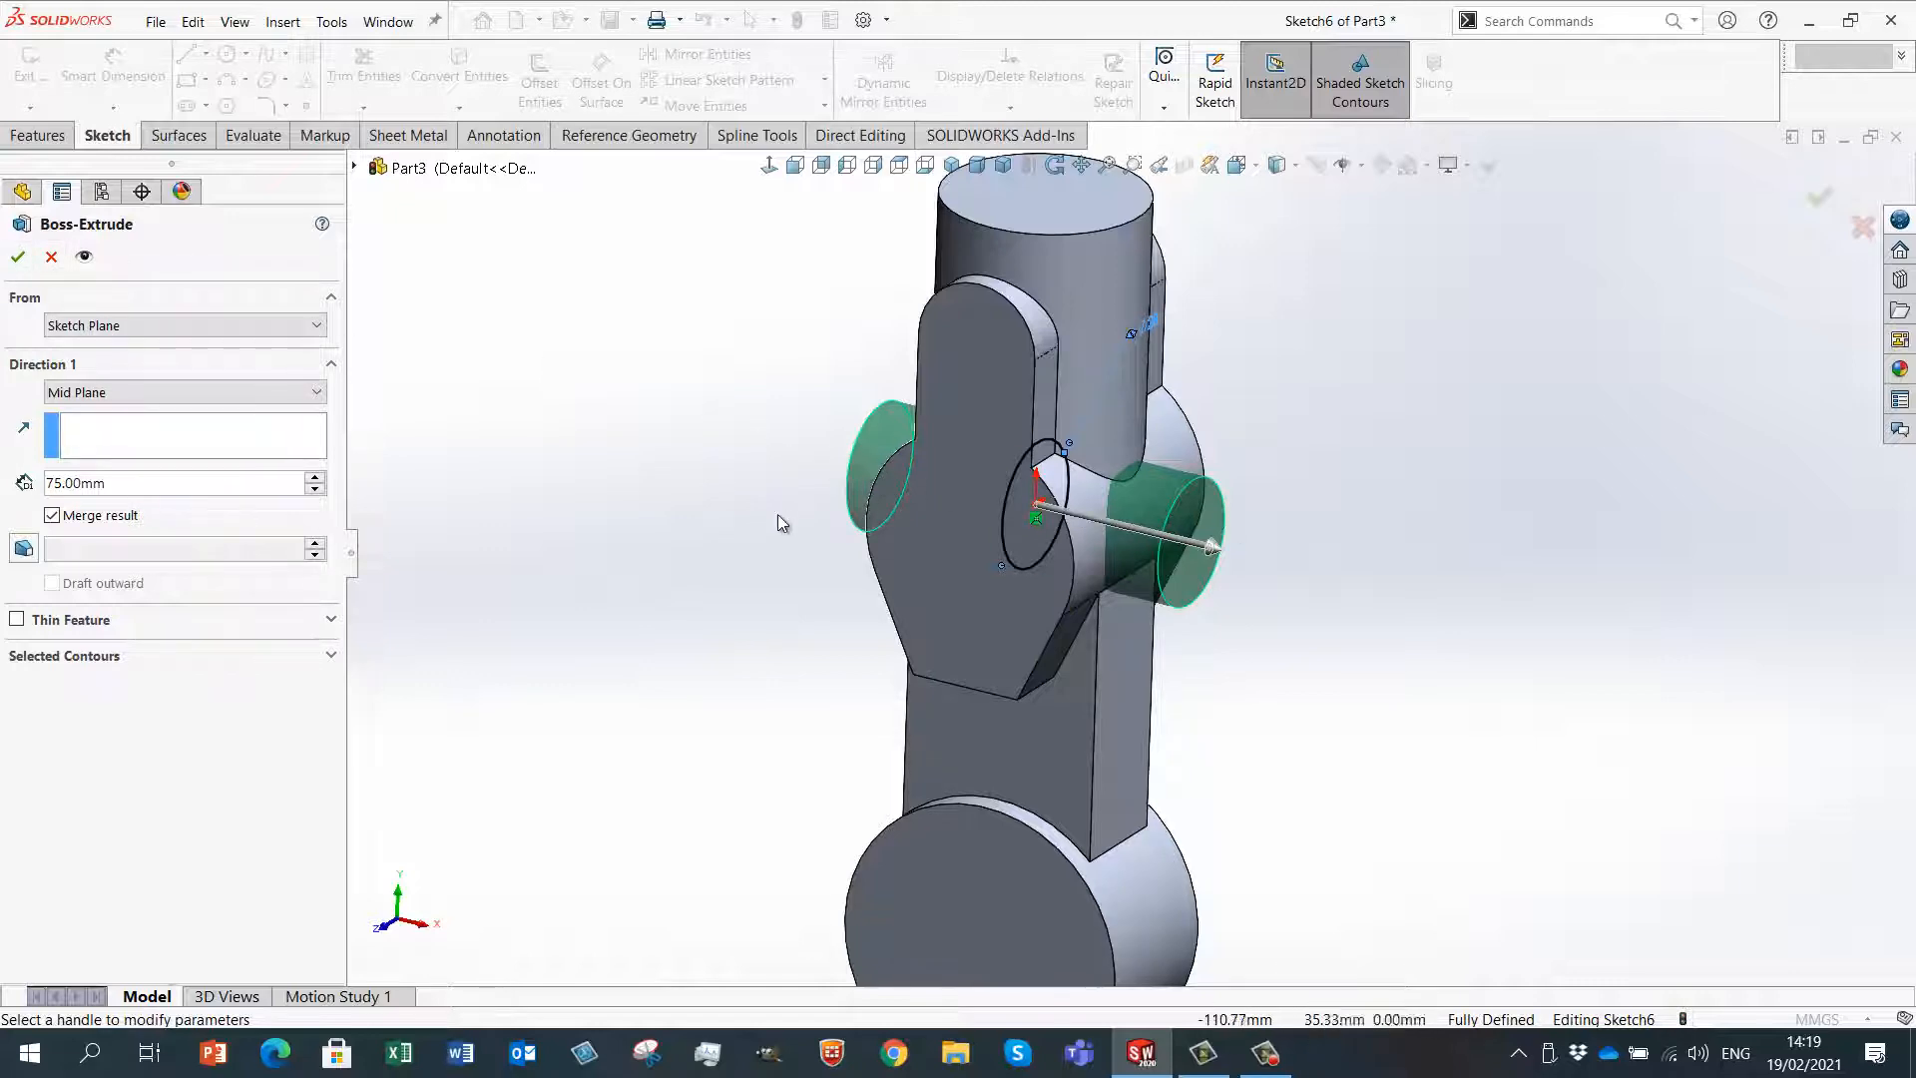
pyautogui.moveTo(782, 522)
pyautogui.mouseDown(button='middle')
pyautogui.moveTo(749, 524)
pyautogui.moveTo(775, 509)
pyautogui.moveTo(790, 534)
pyautogui.moveTo(784, 511)
pyautogui.mouseUp(button='middle')
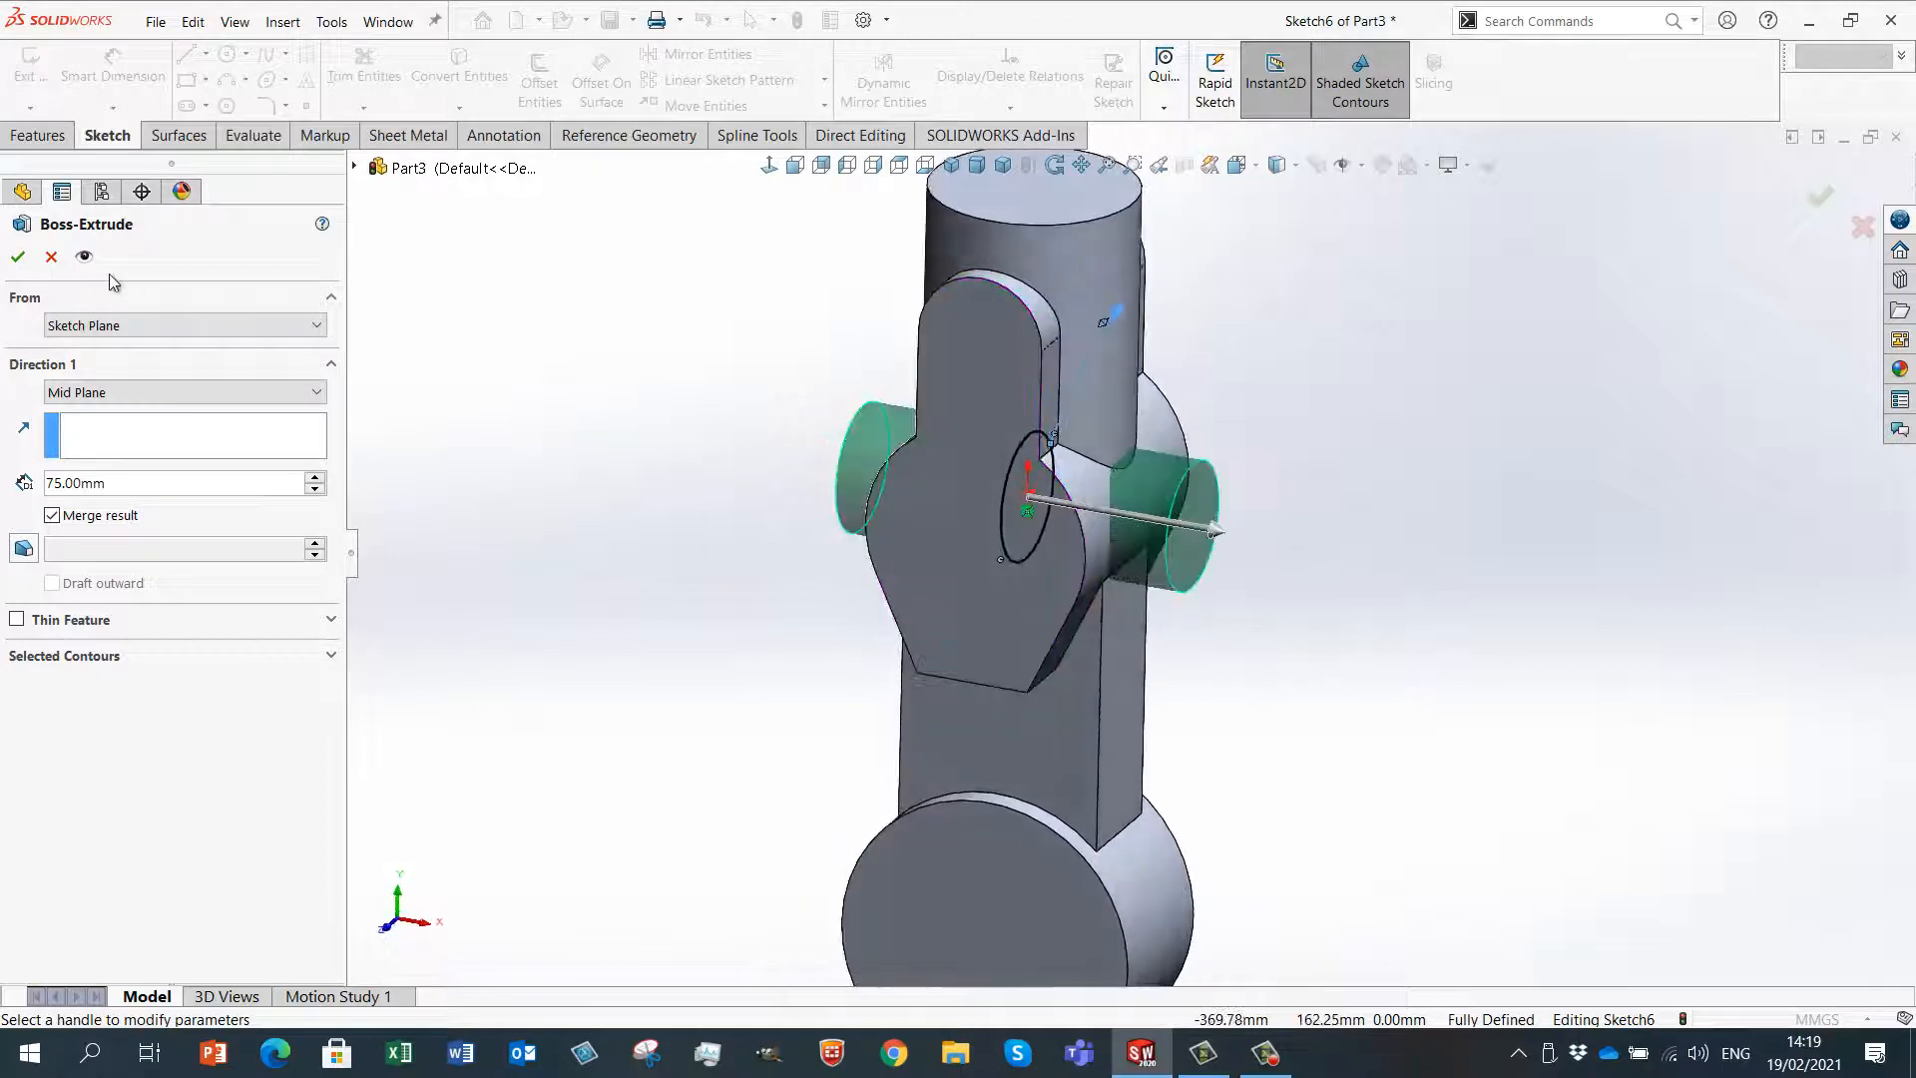
pyautogui.click(18, 258)
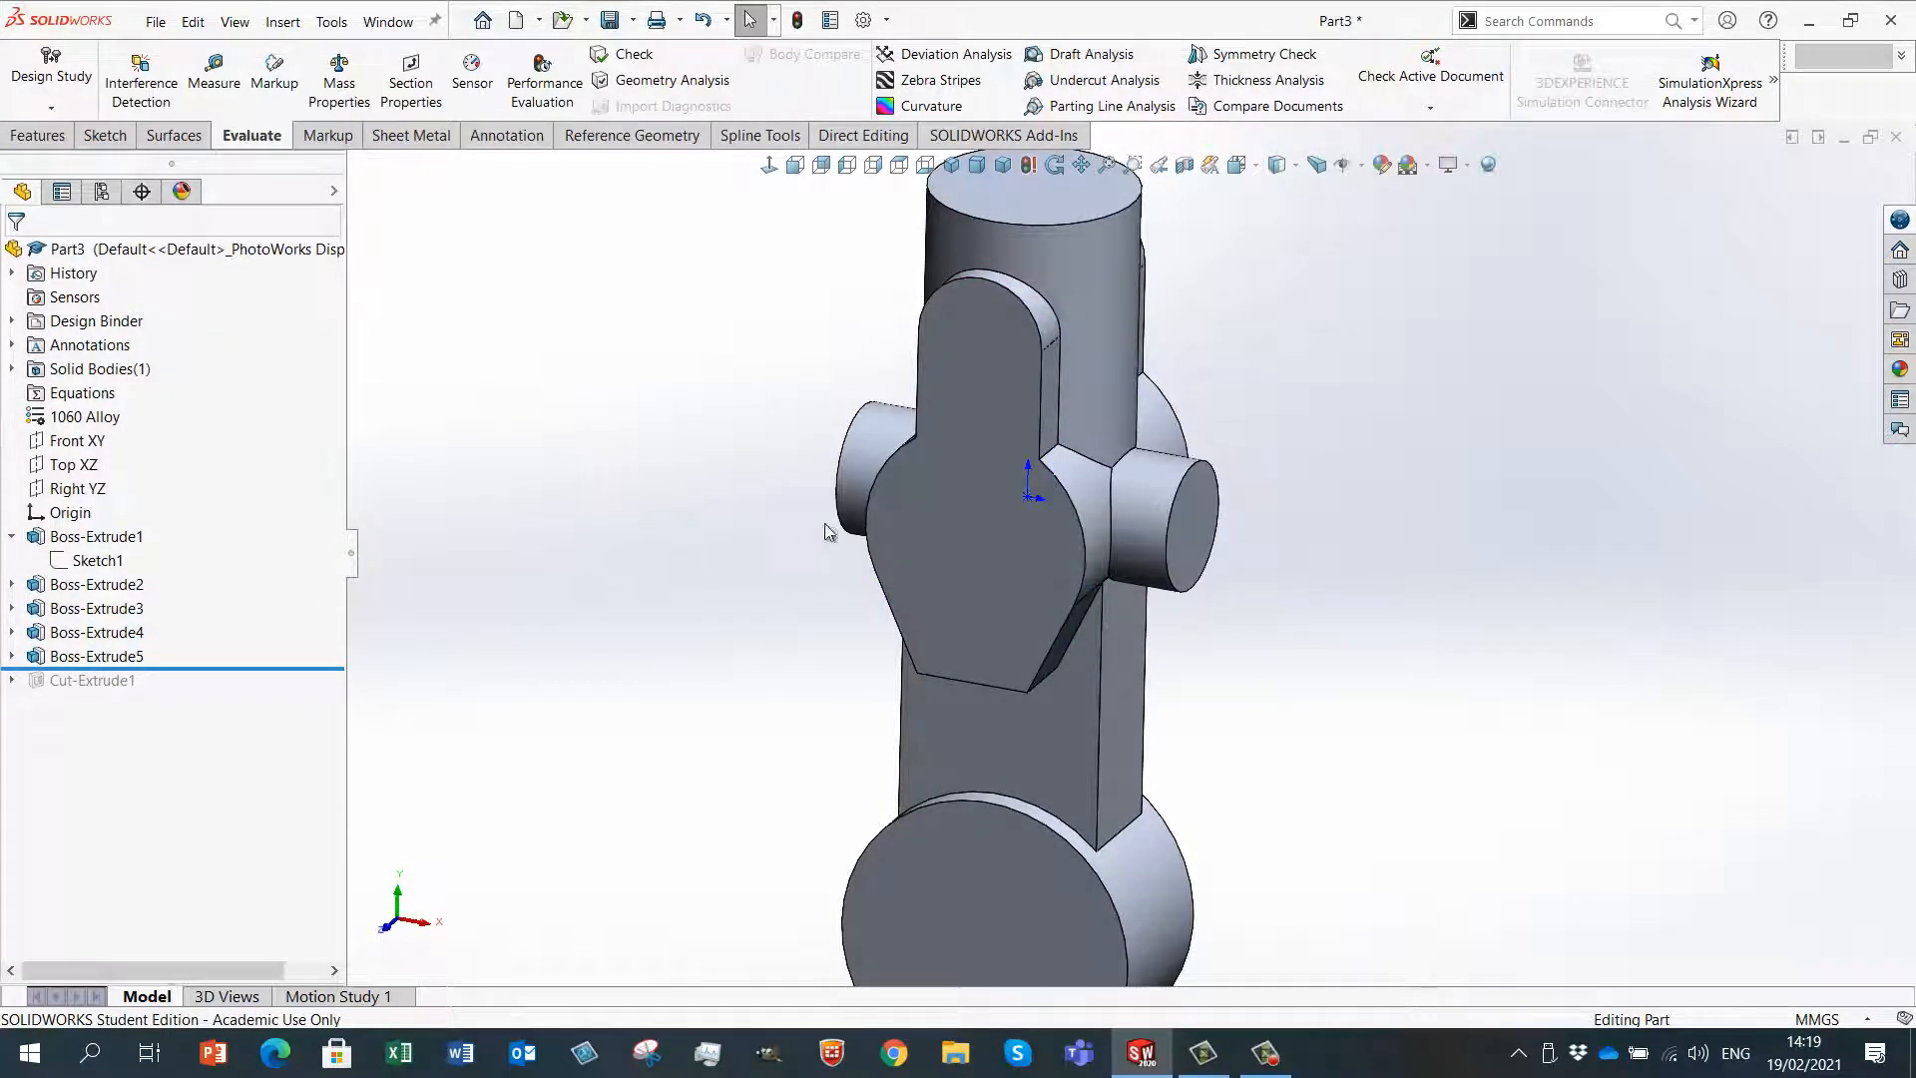
# - Roll the feature history forward past Cut-Extrude1 to restore the bore through the lower cylinder
pyautogui.scroll(2, 824, 530)
pyautogui.moveTo(824, 529); pyautogui.dragTo(582, 592, button='middle')
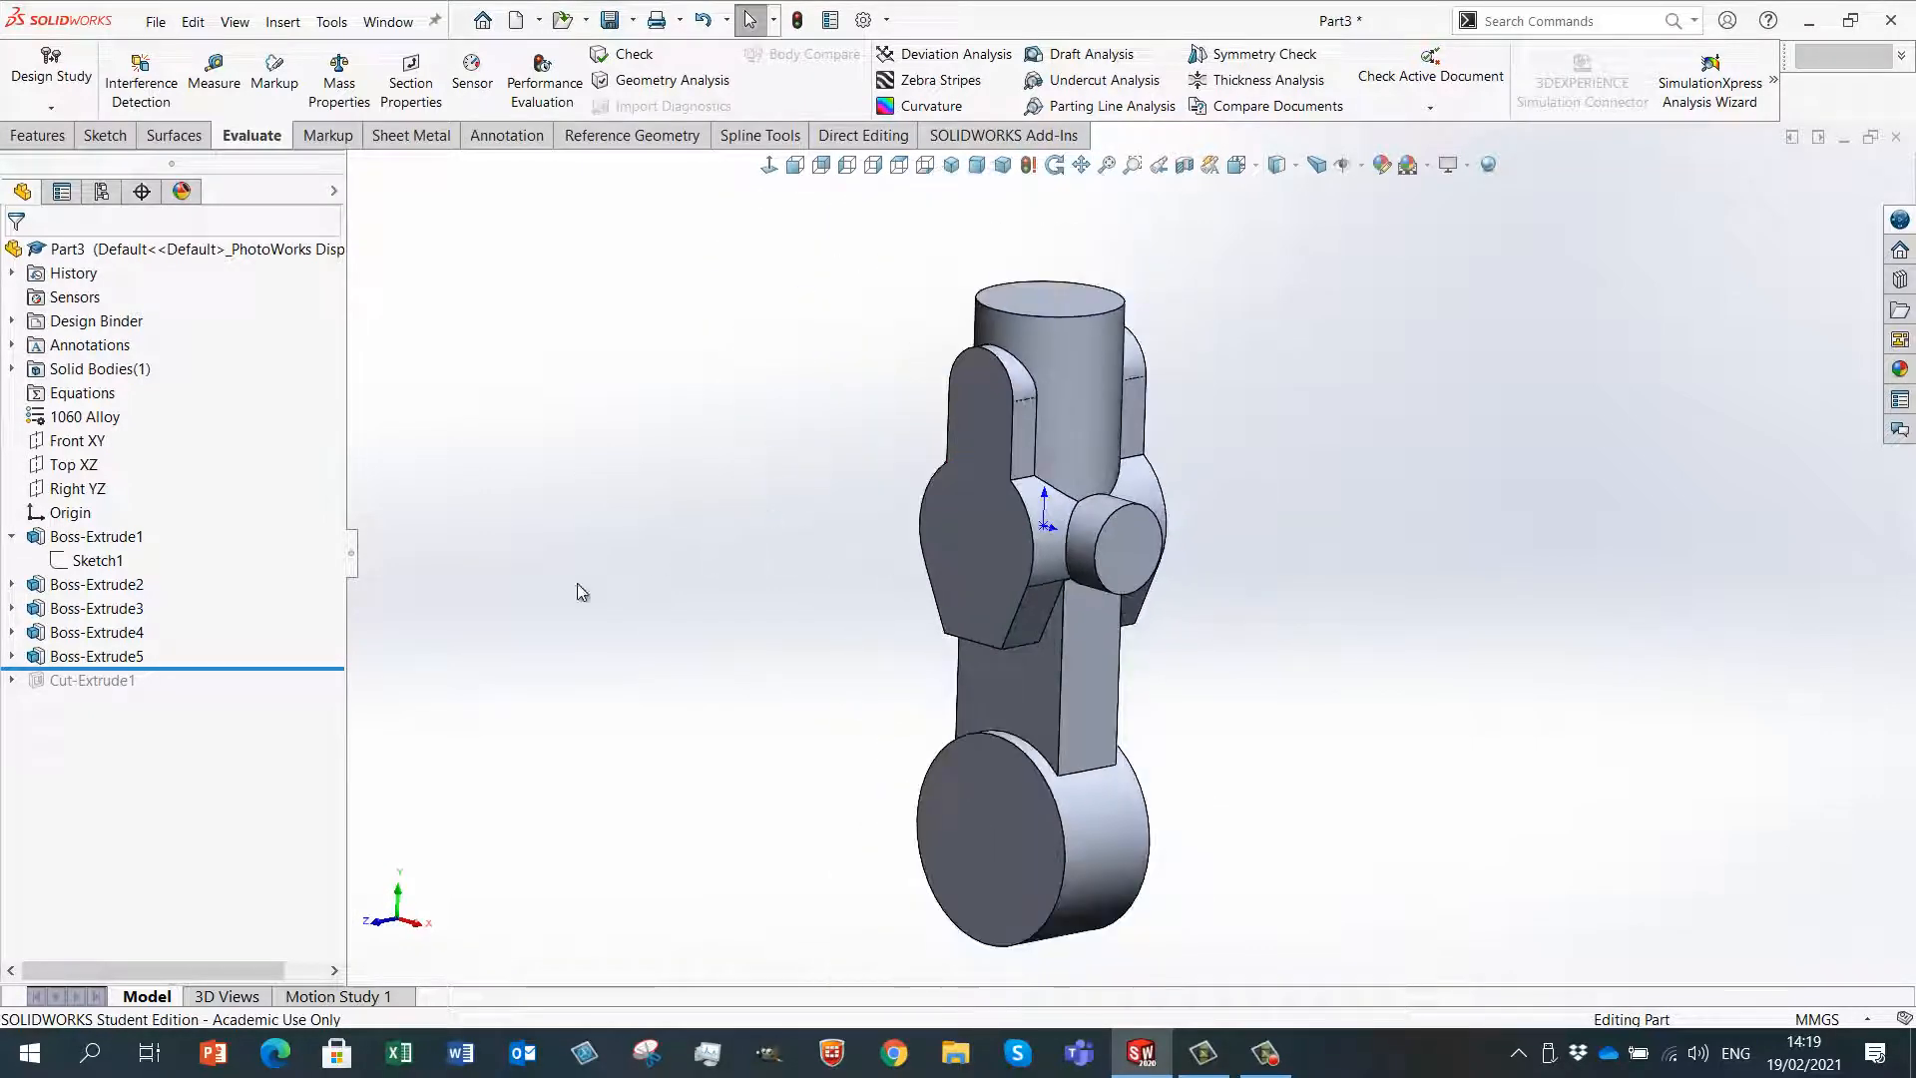
pyautogui.moveTo(258, 669); pyautogui.dragTo(258, 692)
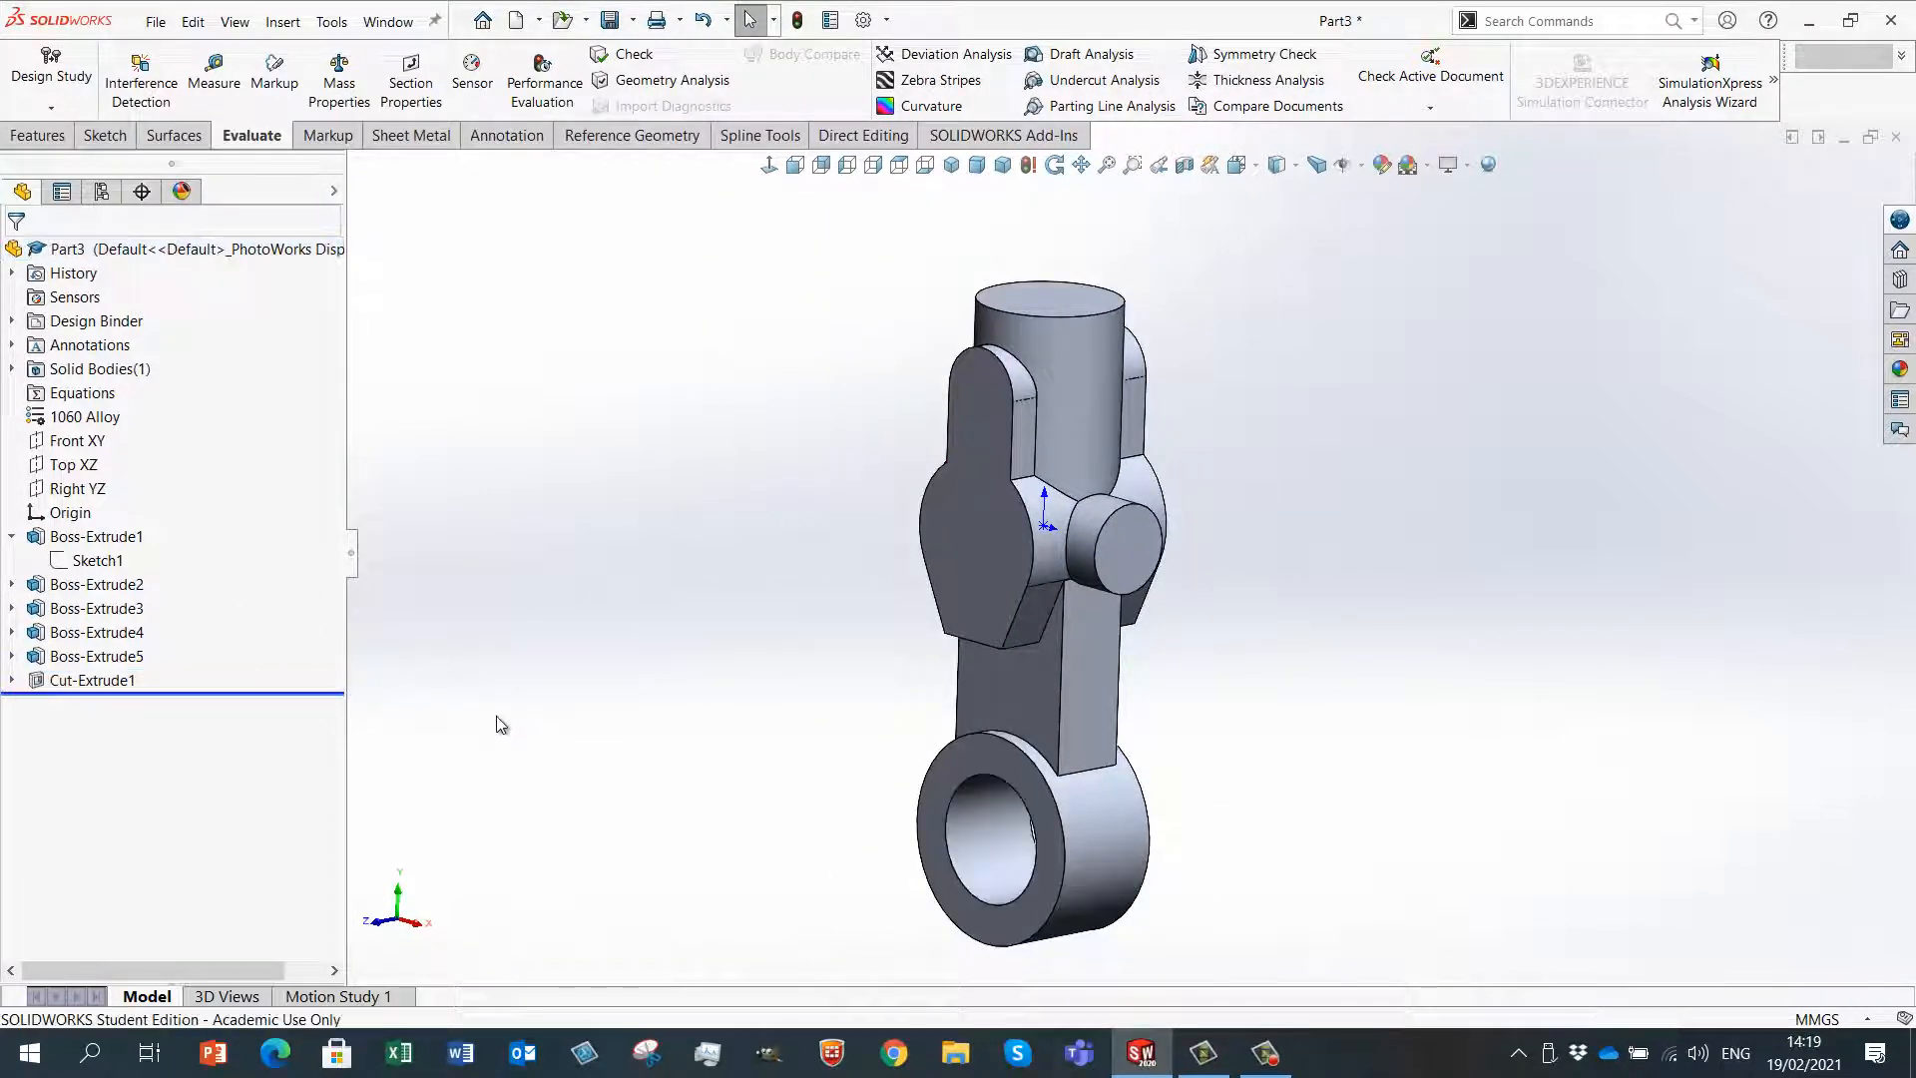
# - Start a sketch on the front face of the rounded plate and draw a circle about 33.6 mm in diameter centred on the origin
pyautogui.moveTo(755, 712); pyautogui.dragTo(1008, 698, button='middle')
pyautogui.scroll(-3, 1307, 549)
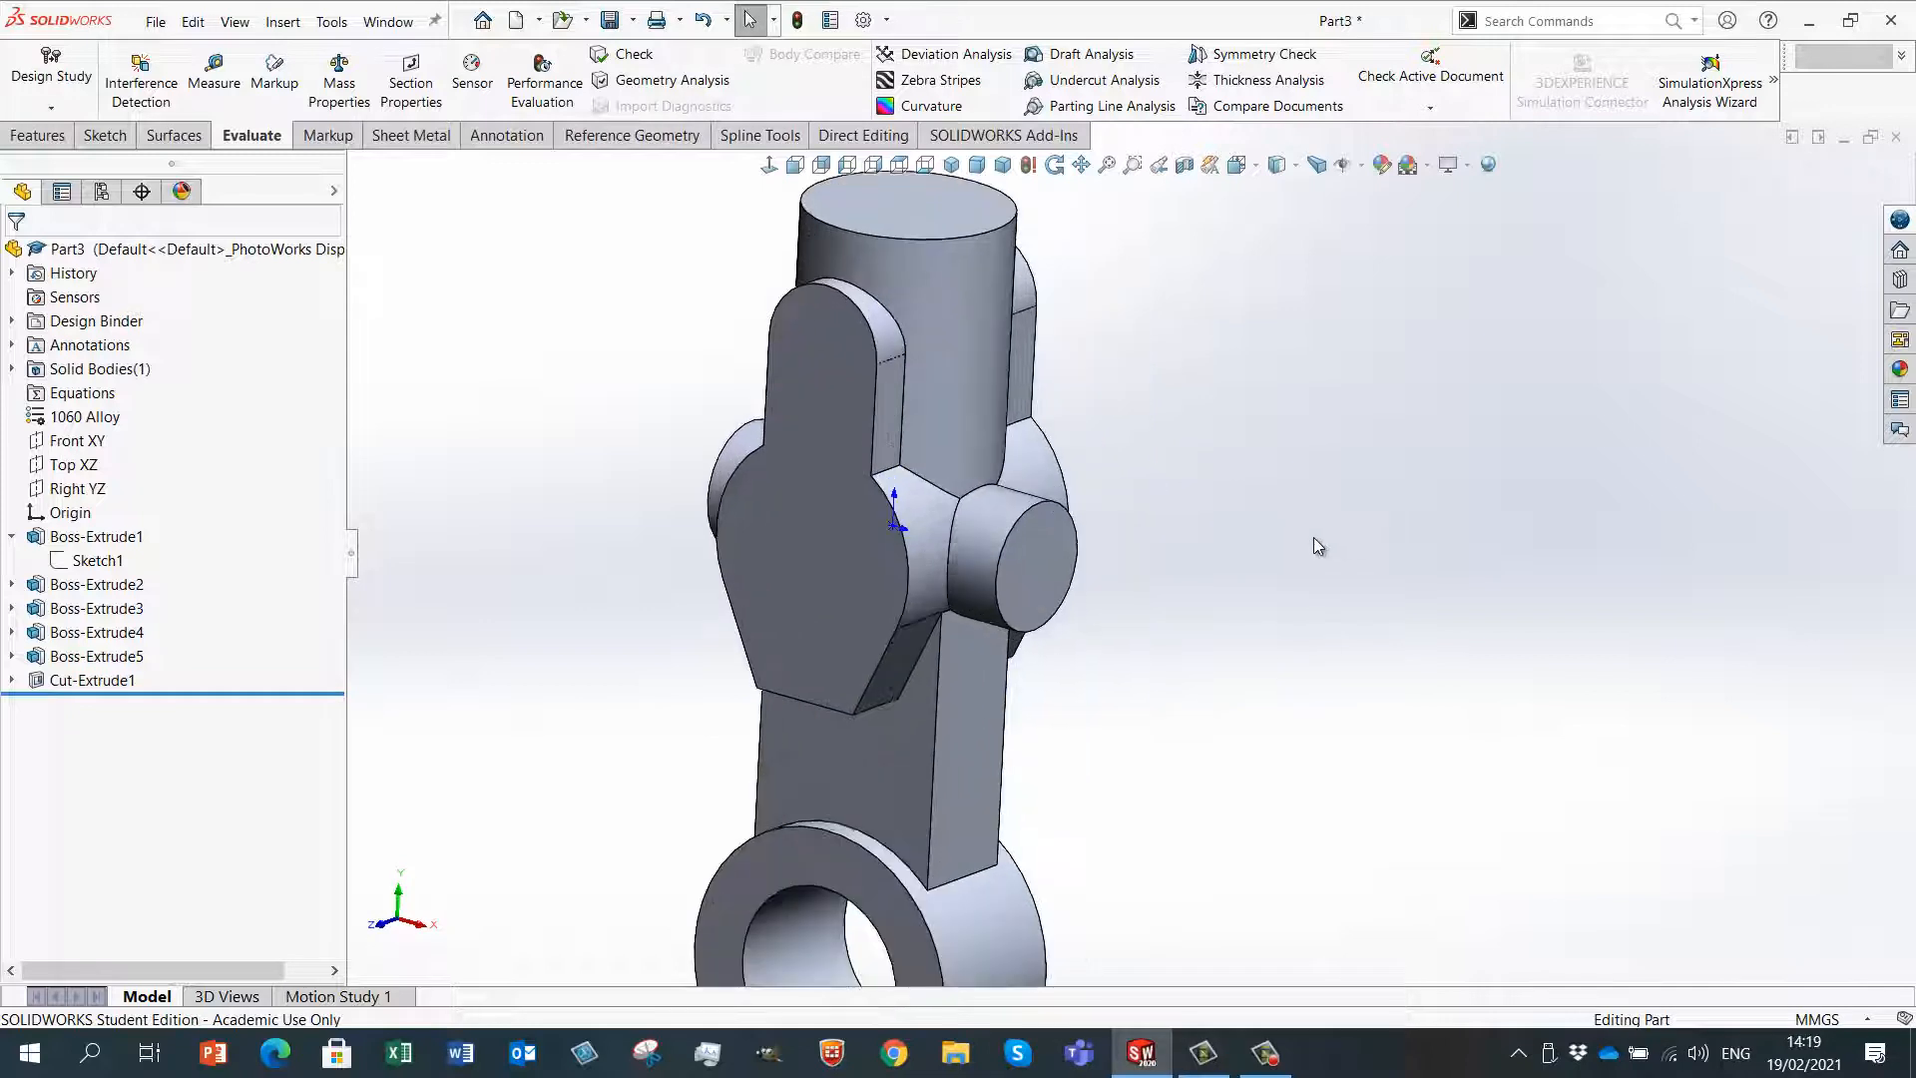
pyautogui.click(836, 571)
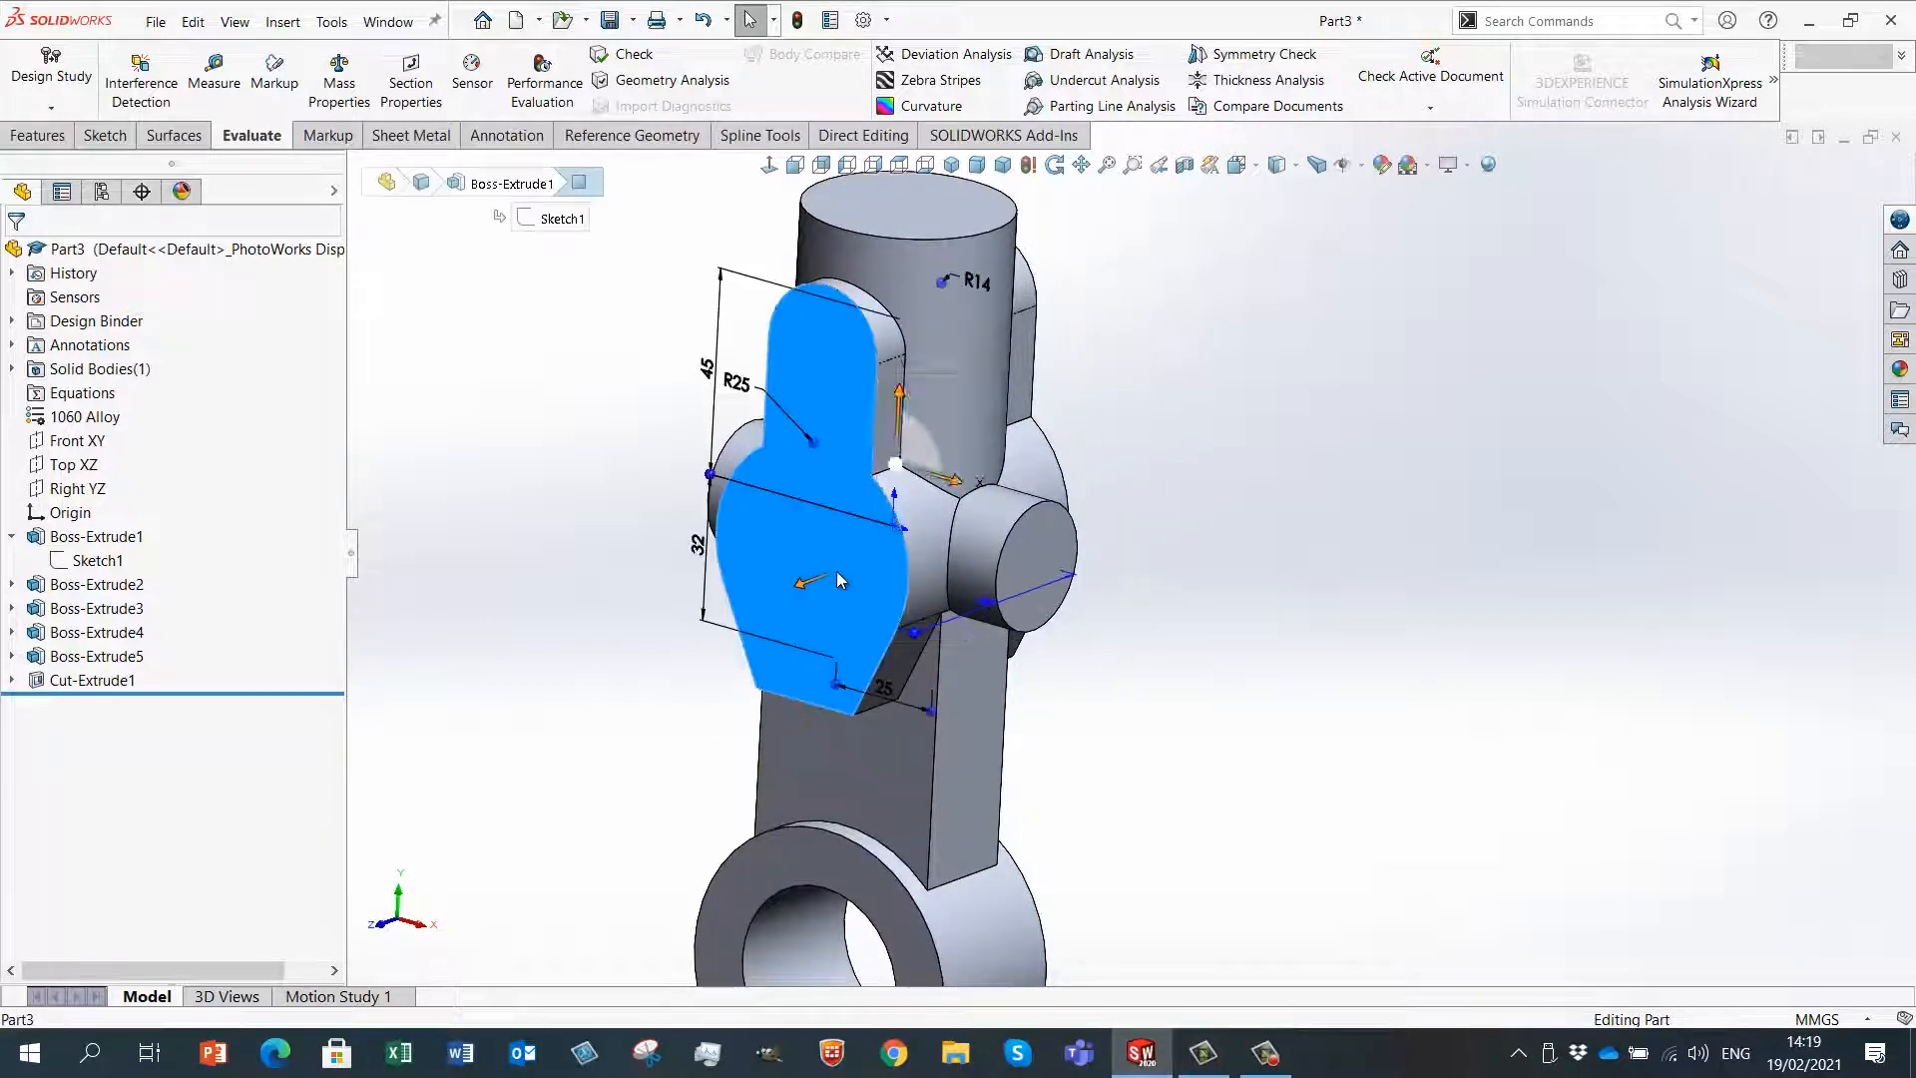
pyautogui.click(925, 421)
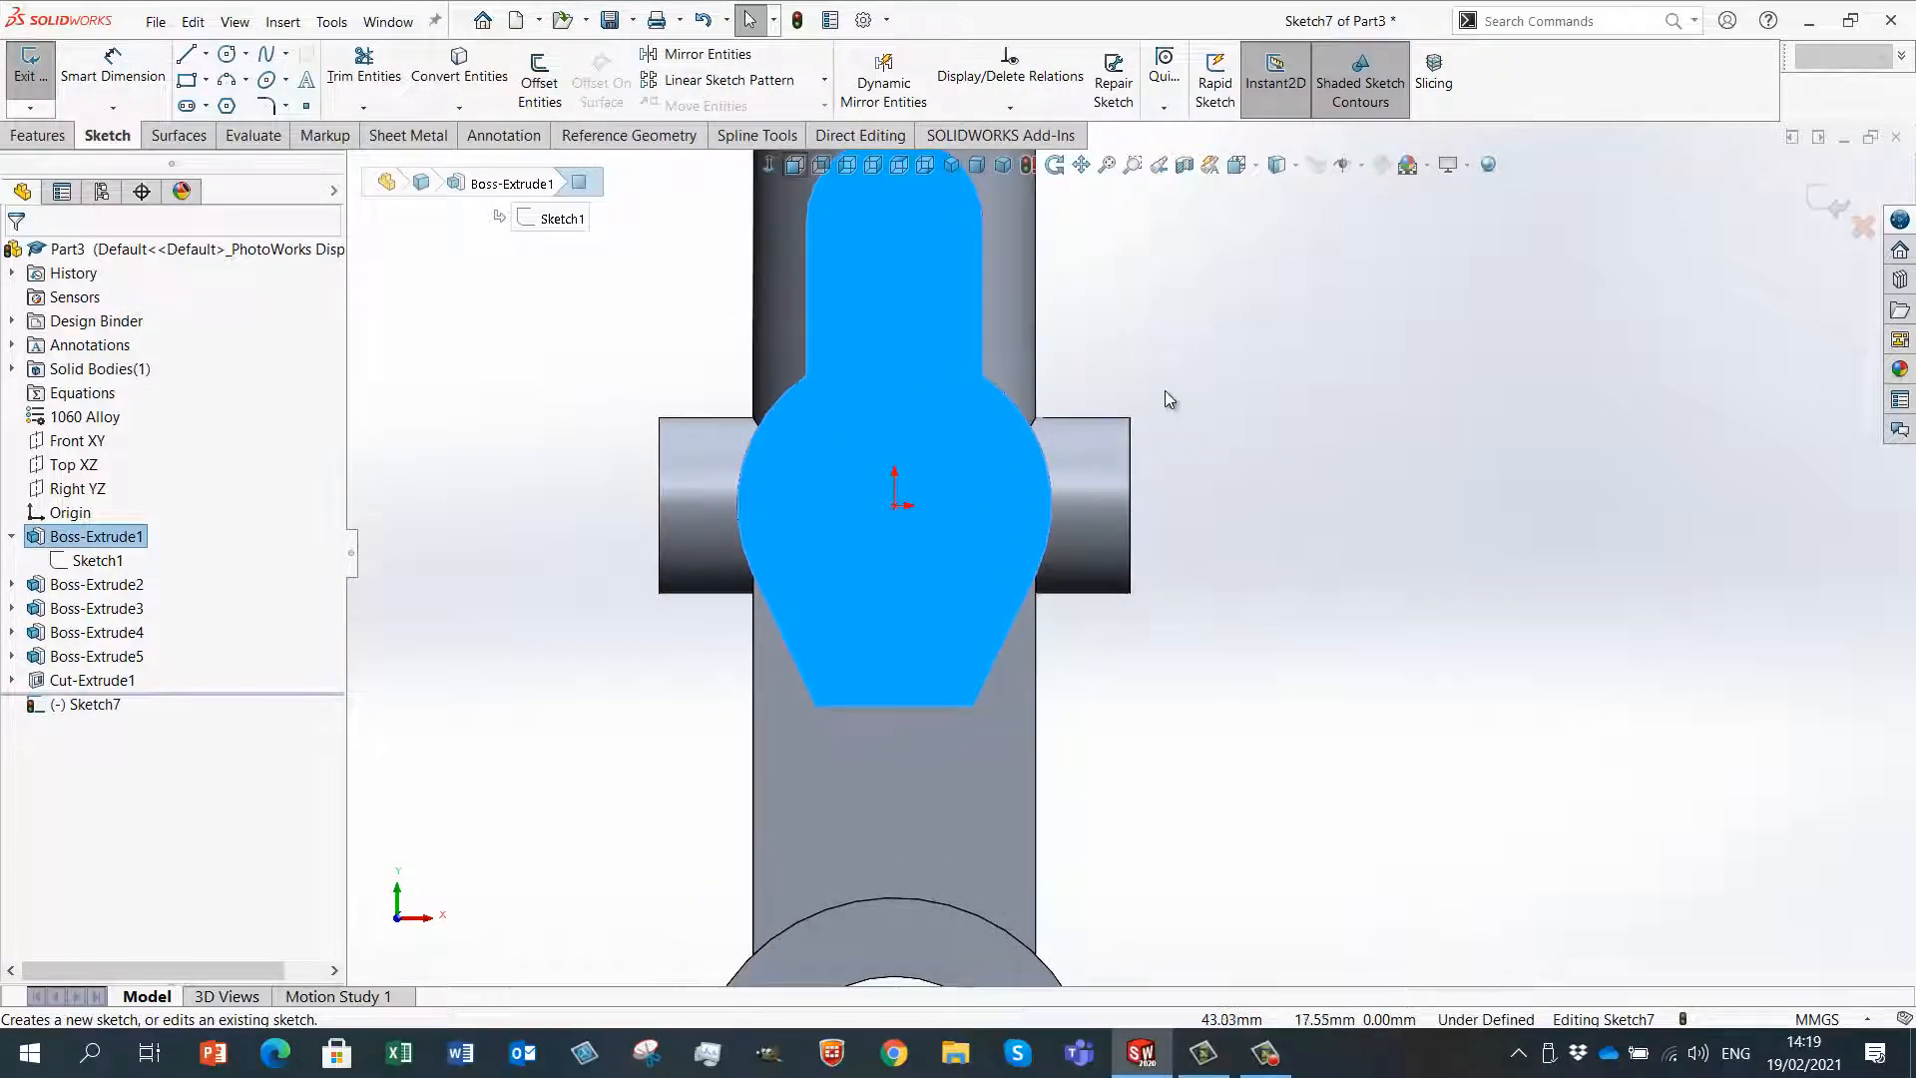
pyautogui.scroll(3, 1163, 379)
pyautogui.scroll(-4, 978, 476)
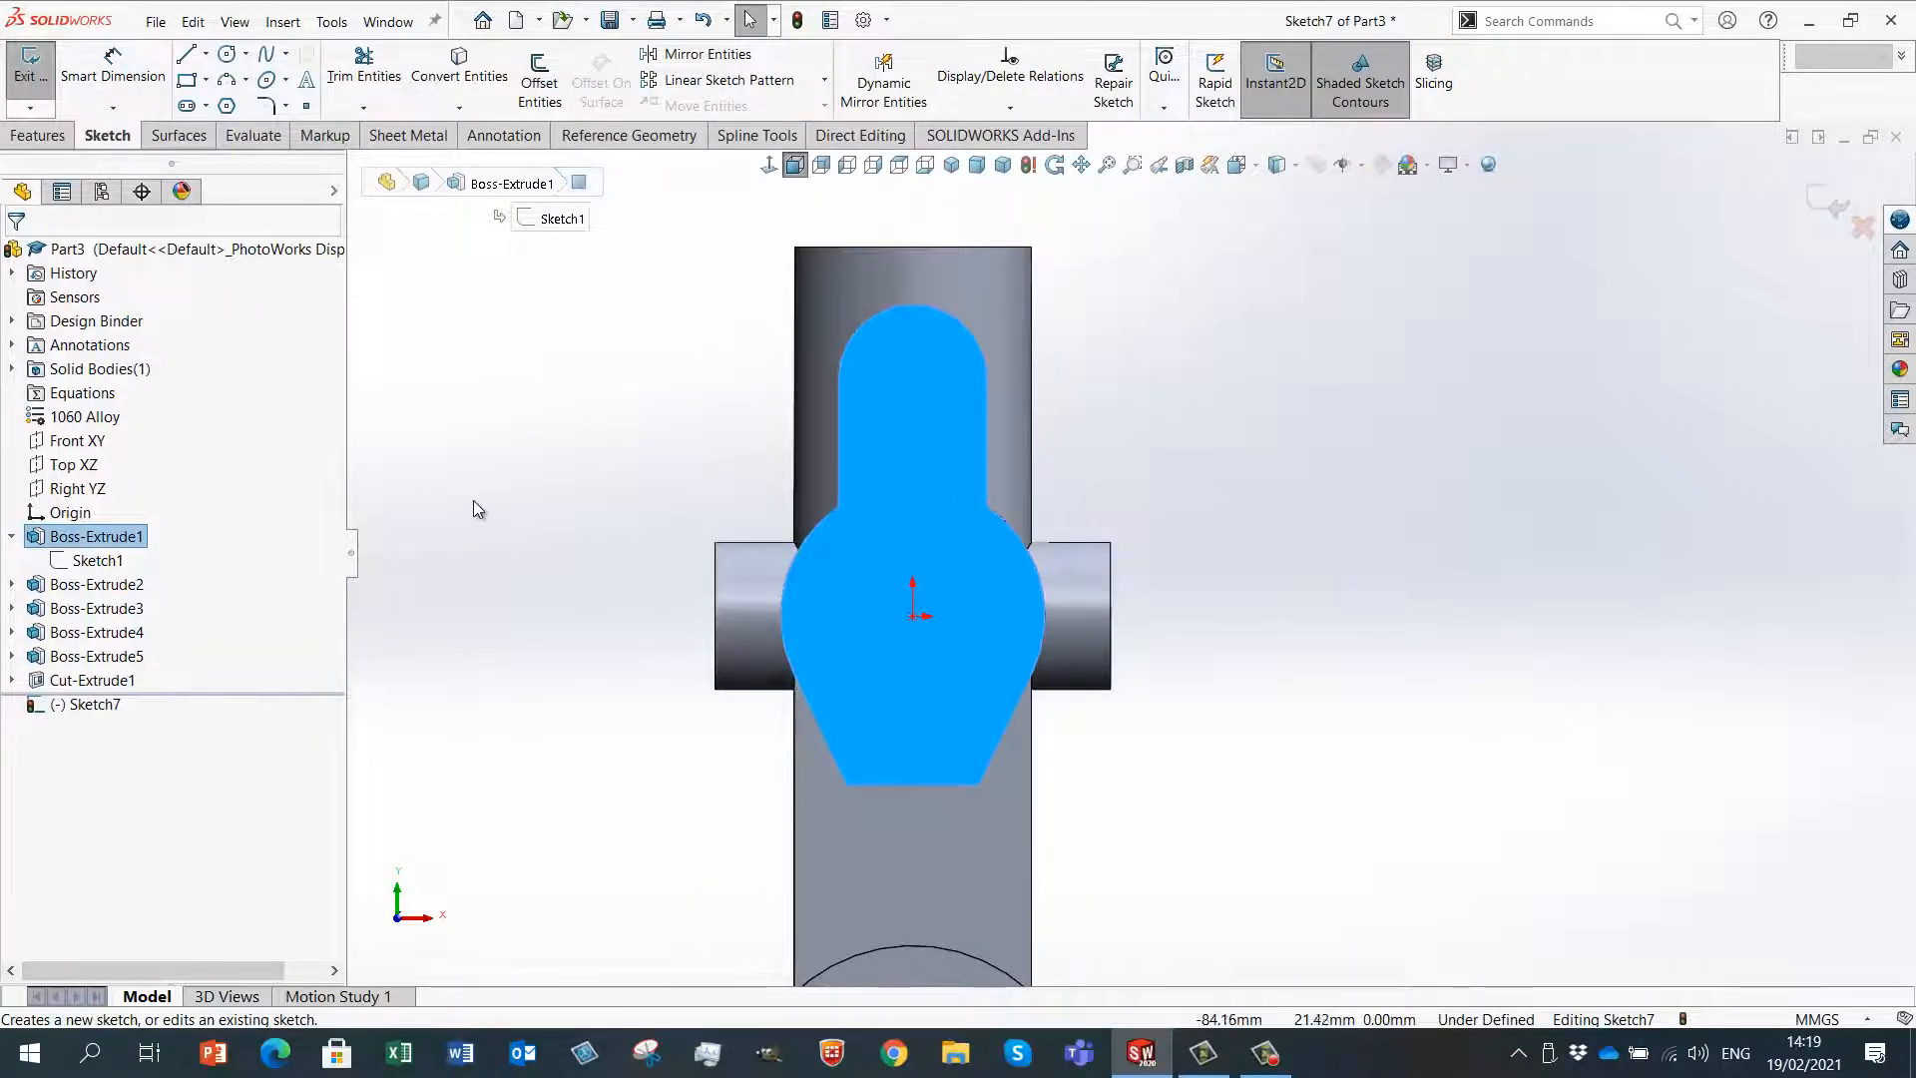
pyautogui.moveTo(480, 497); pyautogui.dragTo(565, 504, button='right')
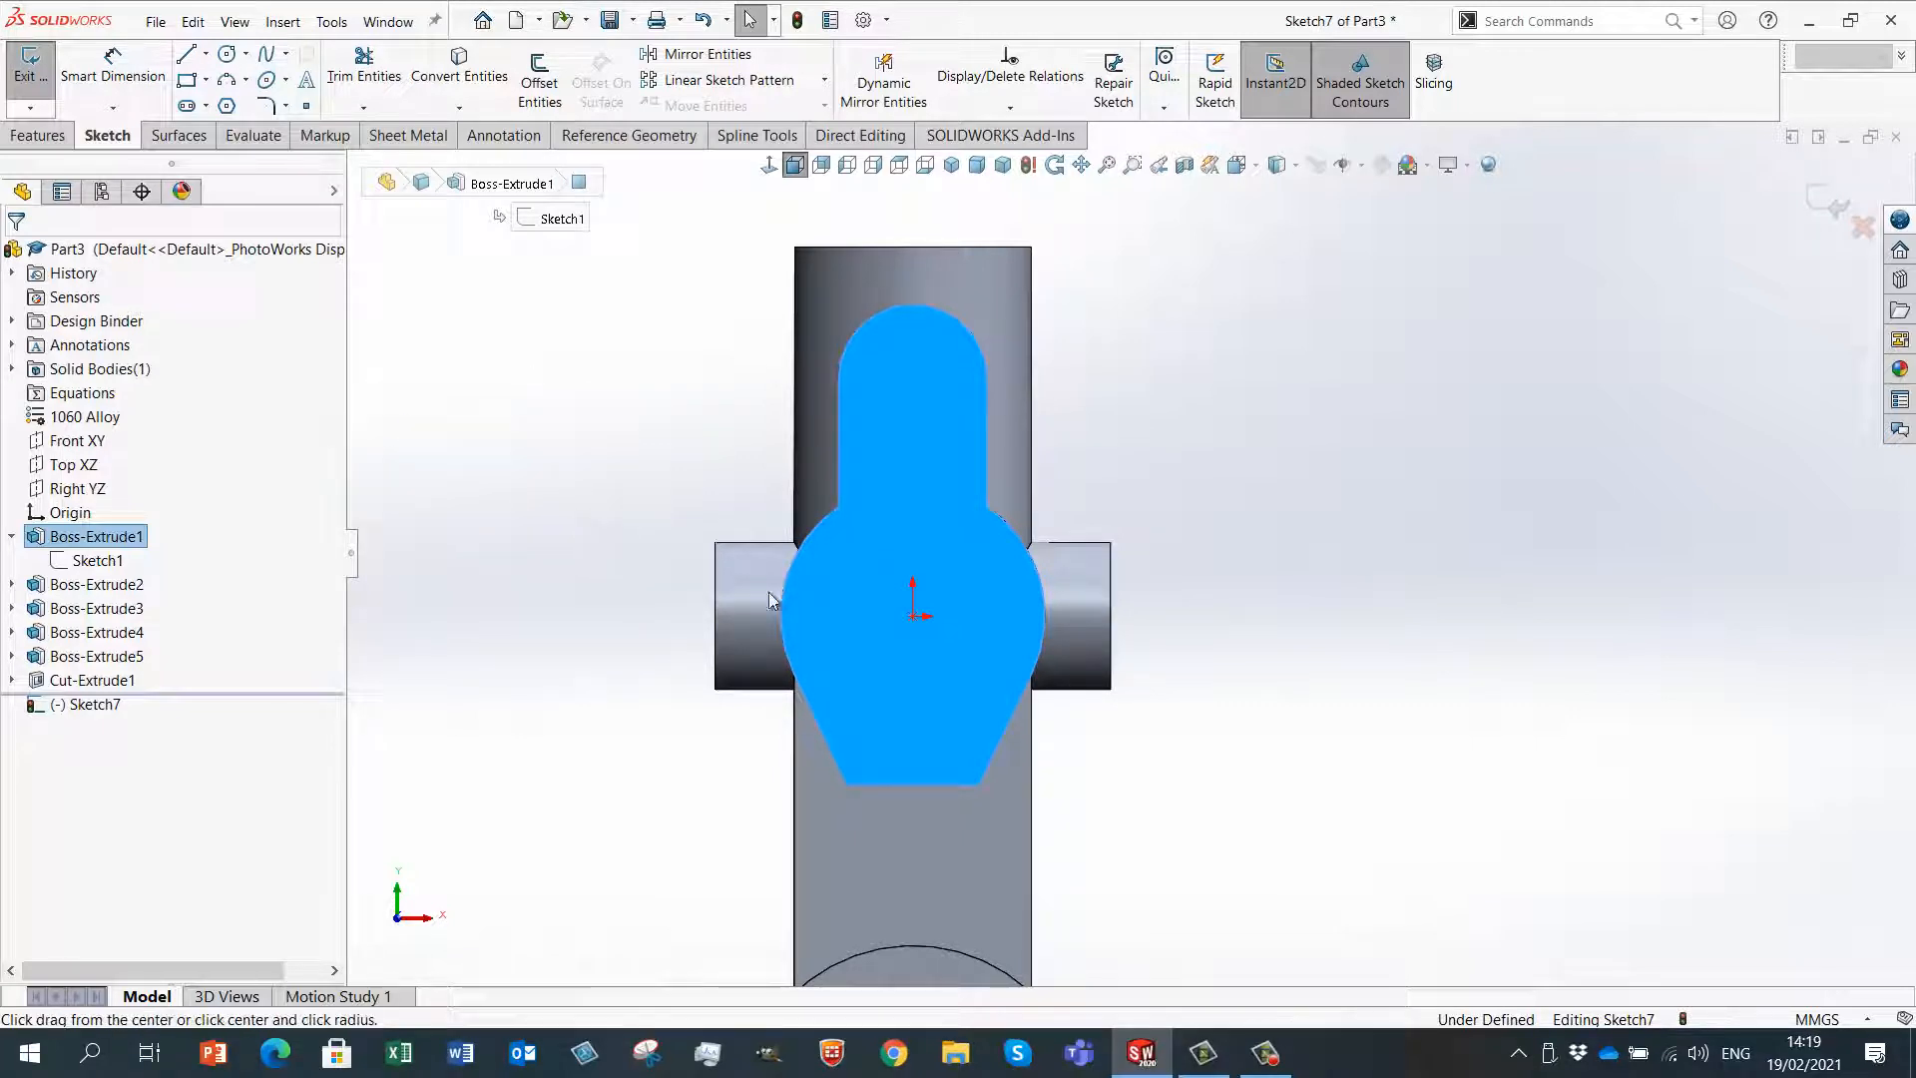
pyautogui.click(914, 617)
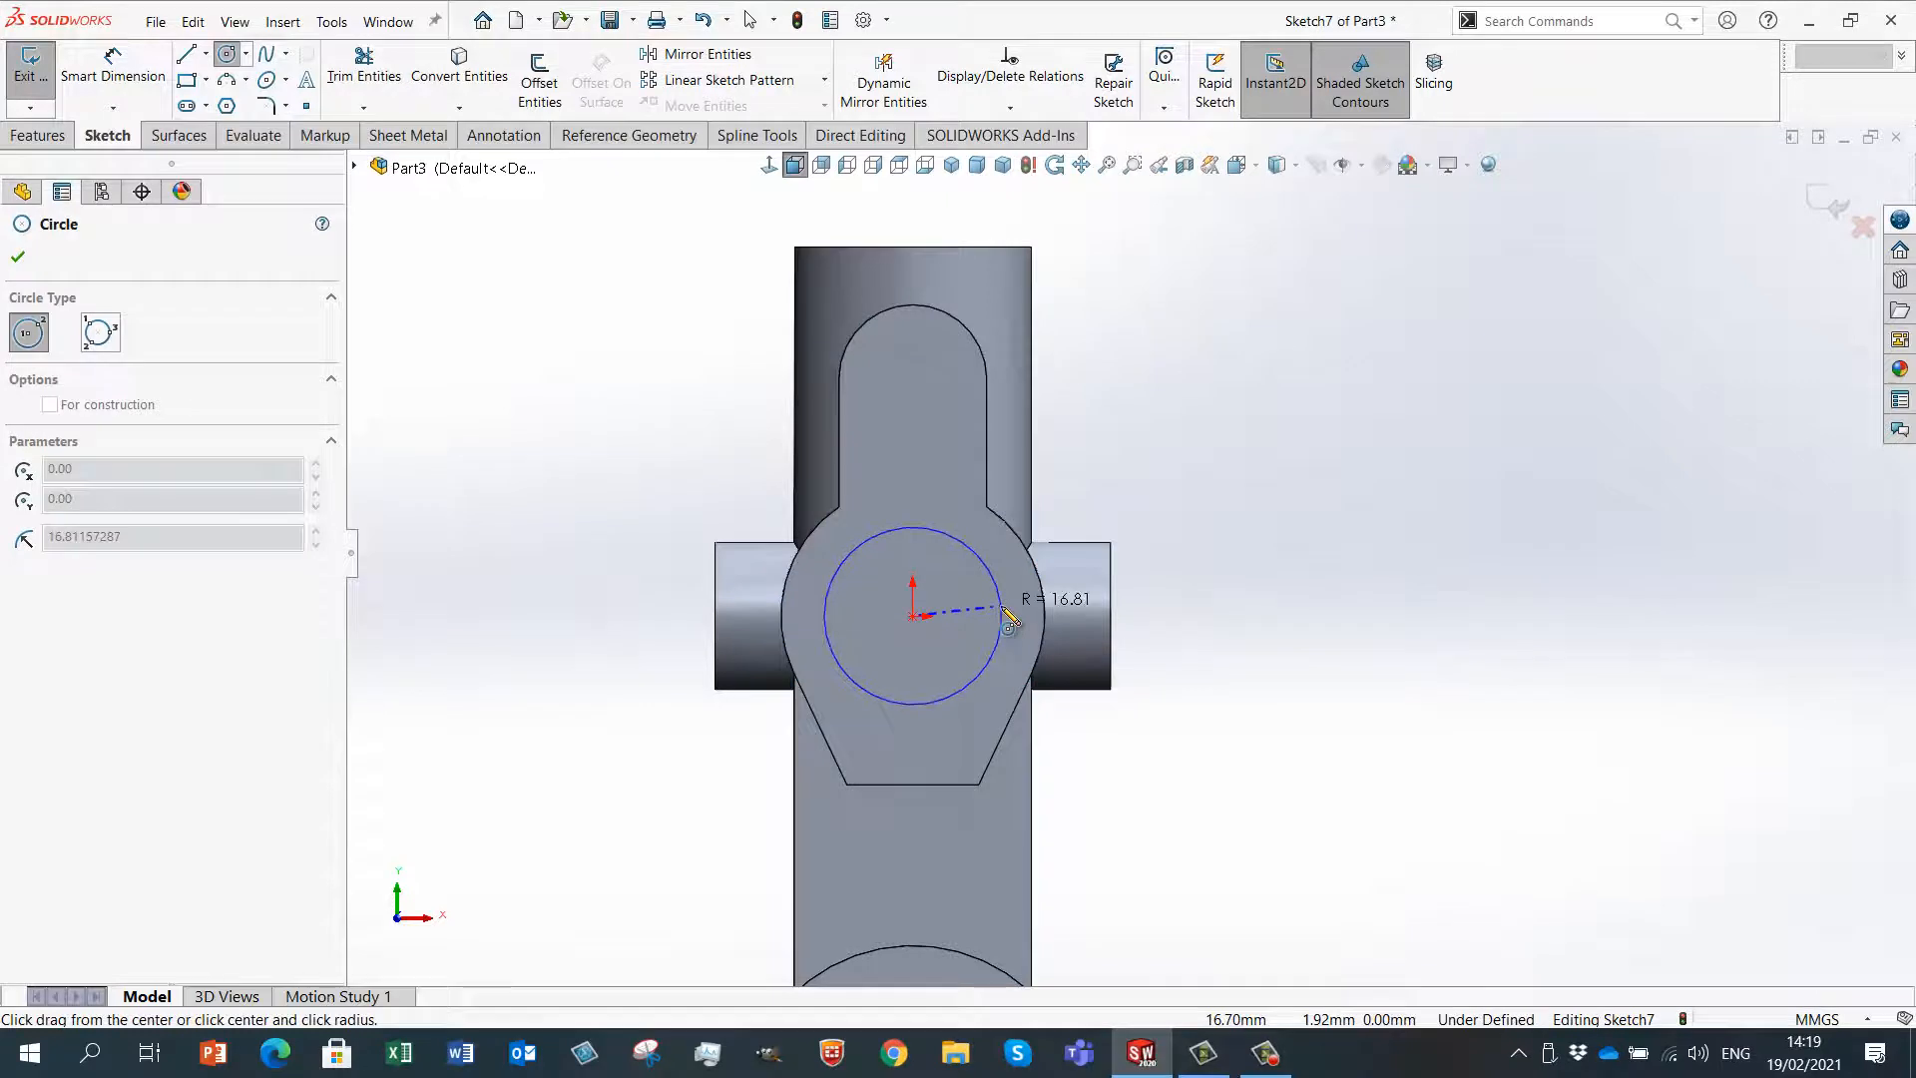
pyautogui.click(1001, 612)
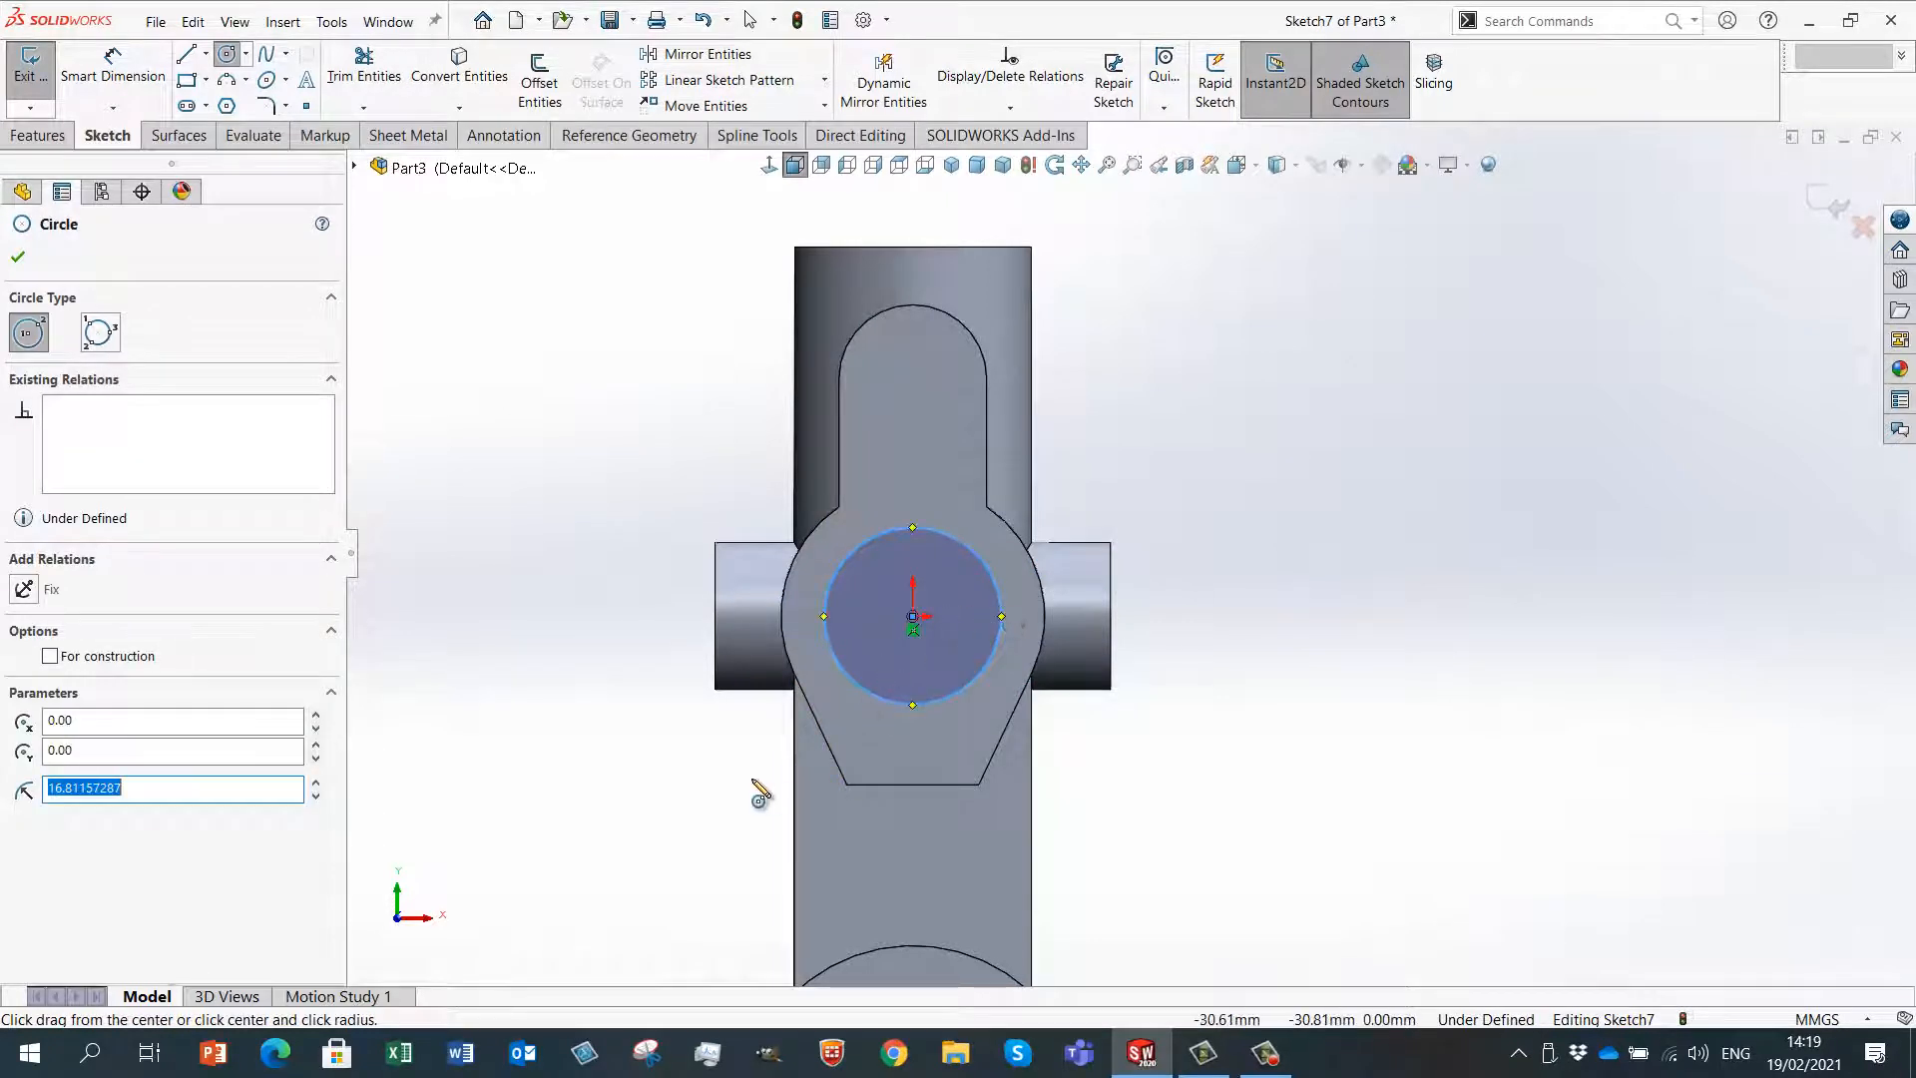
# - Draw a vertical line about 28.7 mm long downward from the circle's centre and convert it to construction geometry
pyautogui.scroll(-3, 760, 795)
pyautogui.moveTo(1526, 664); pyautogui.dragTo(1351, 689, button='right')
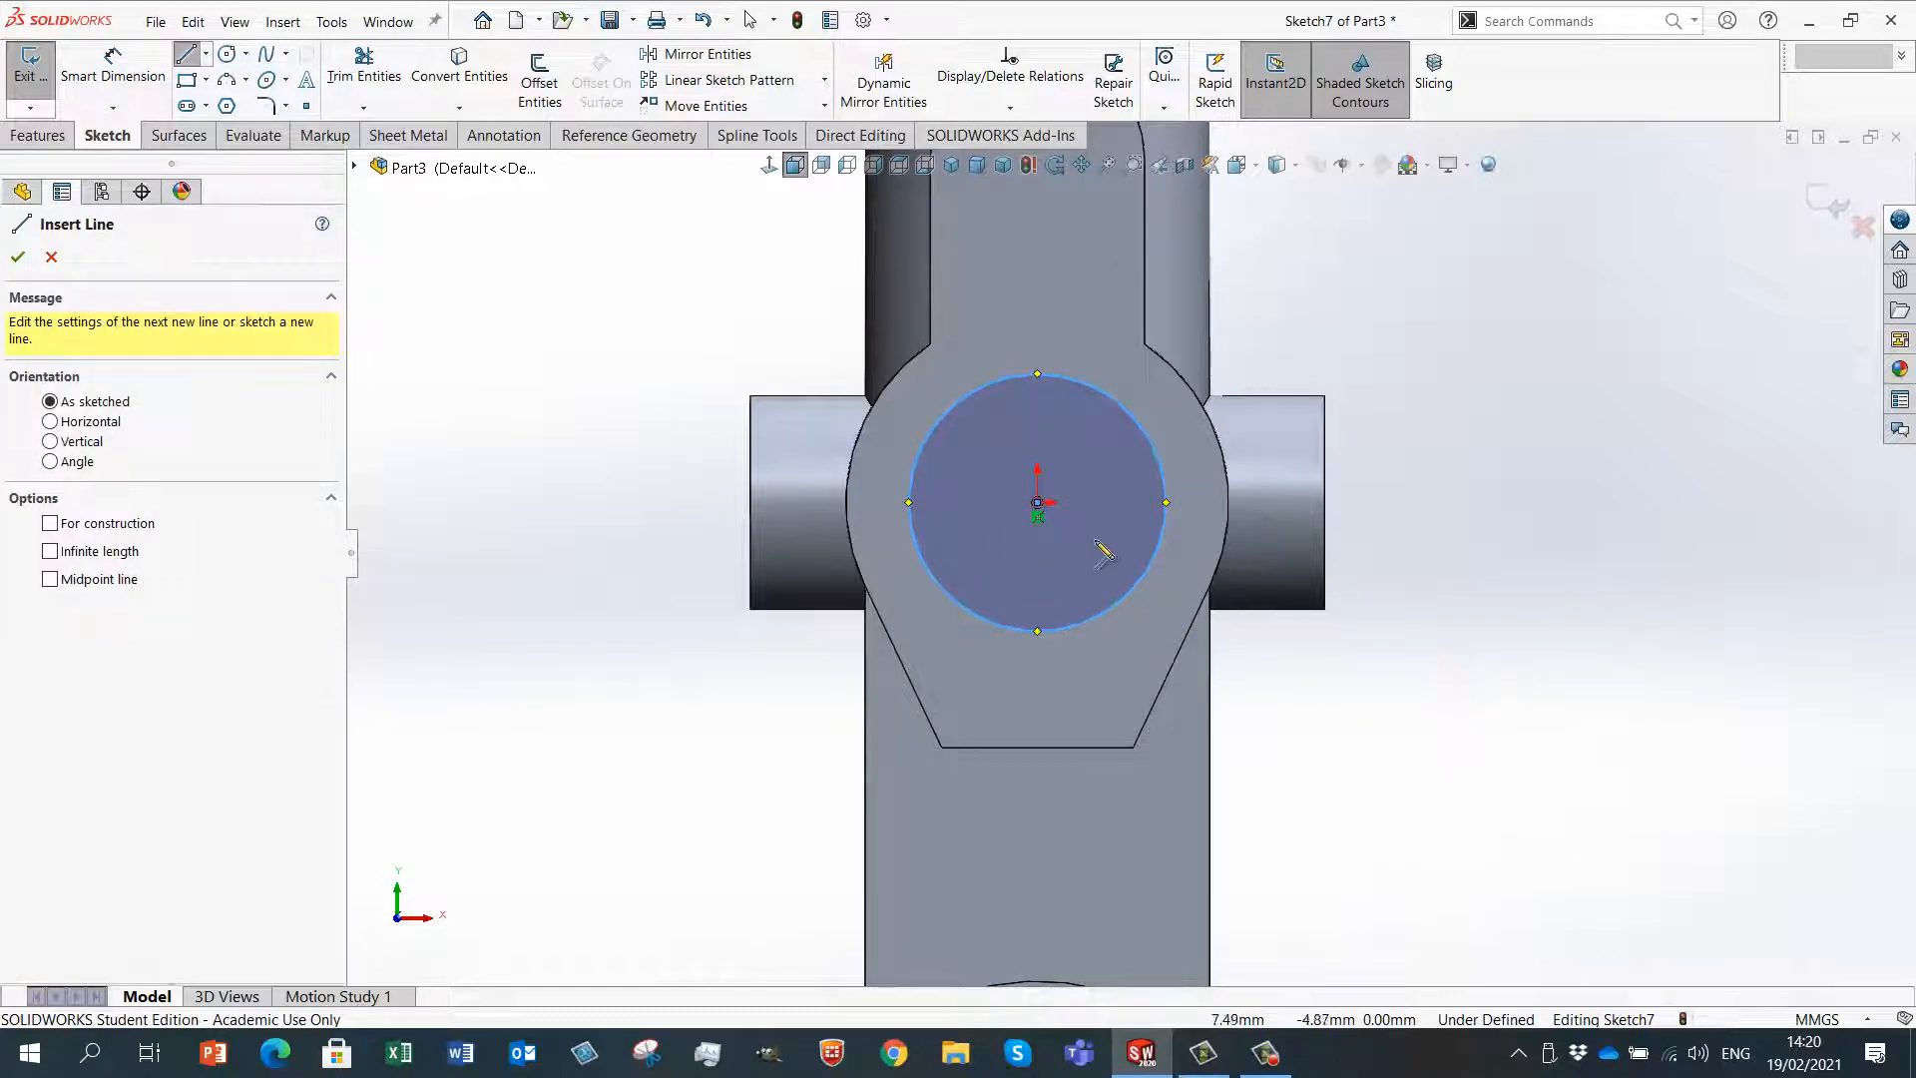
pyautogui.click(1037, 502)
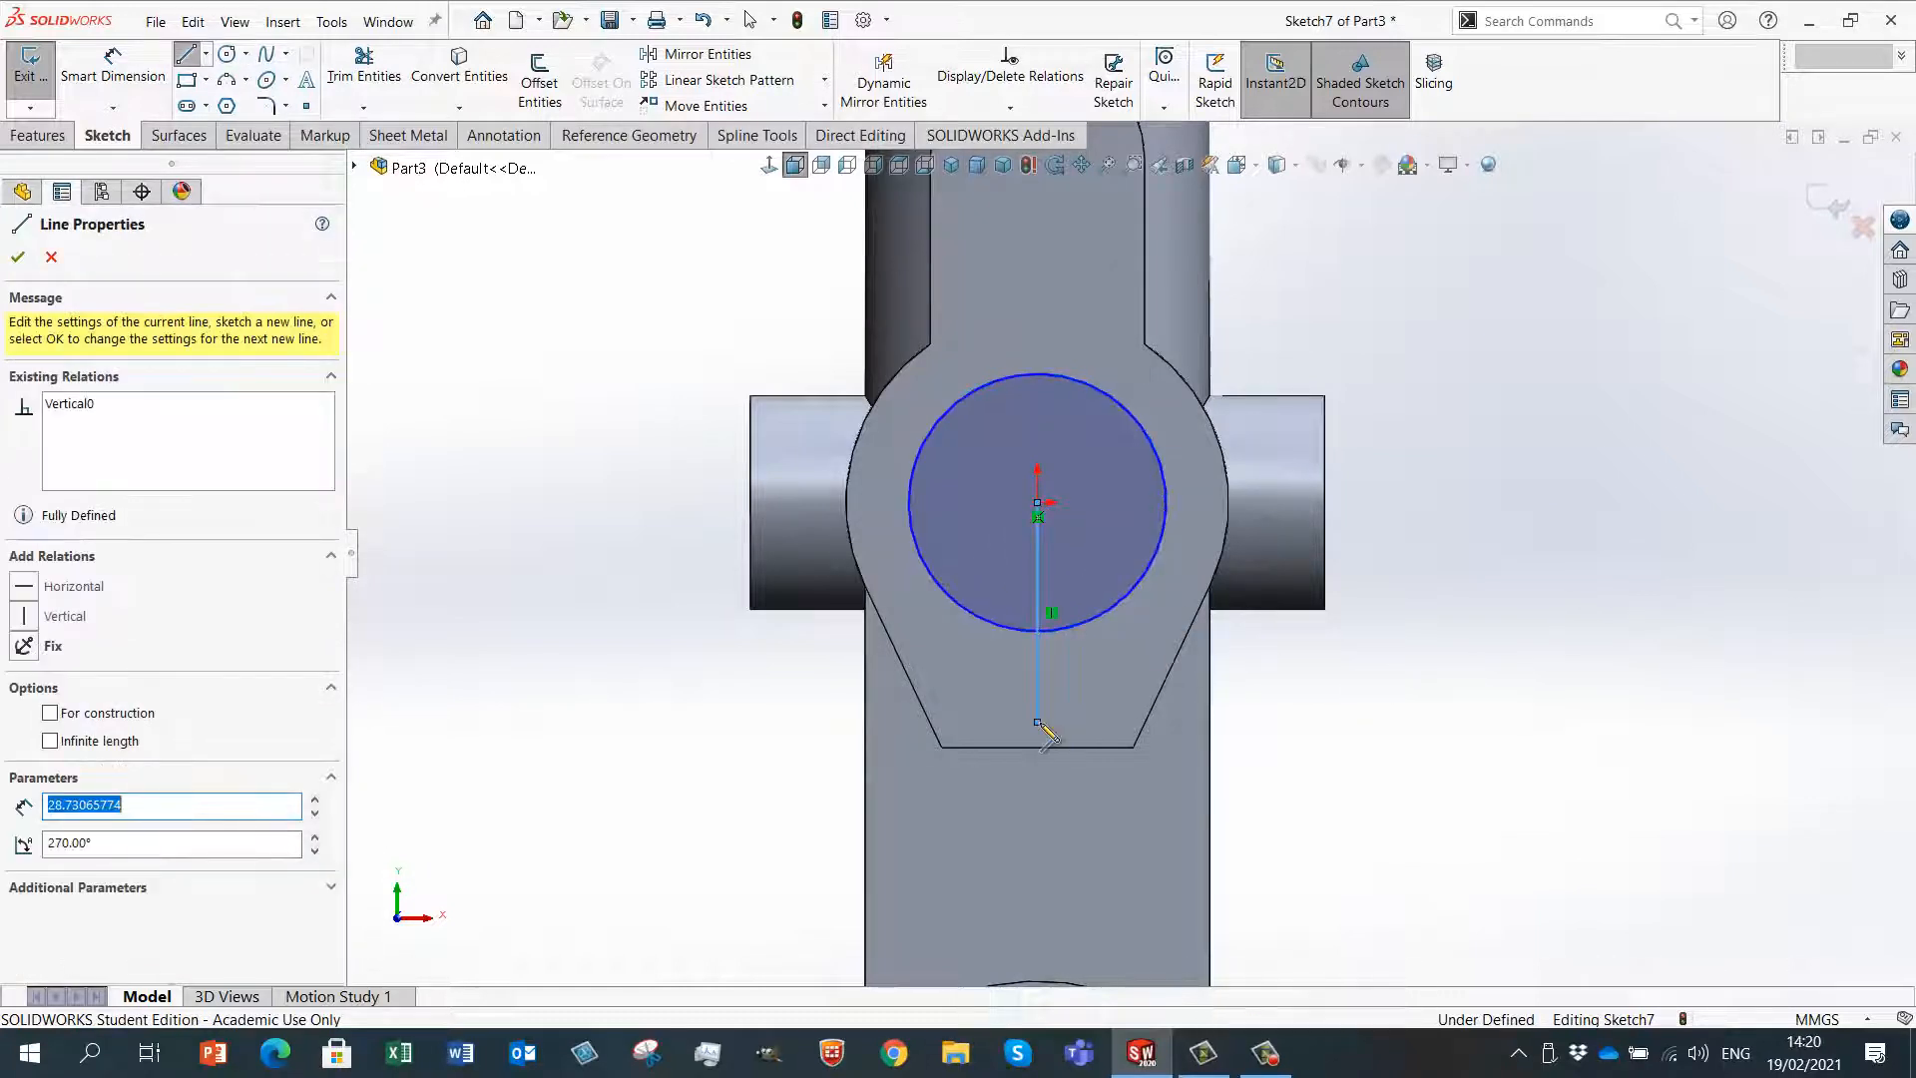
pyautogui.rightClick(1037, 718)
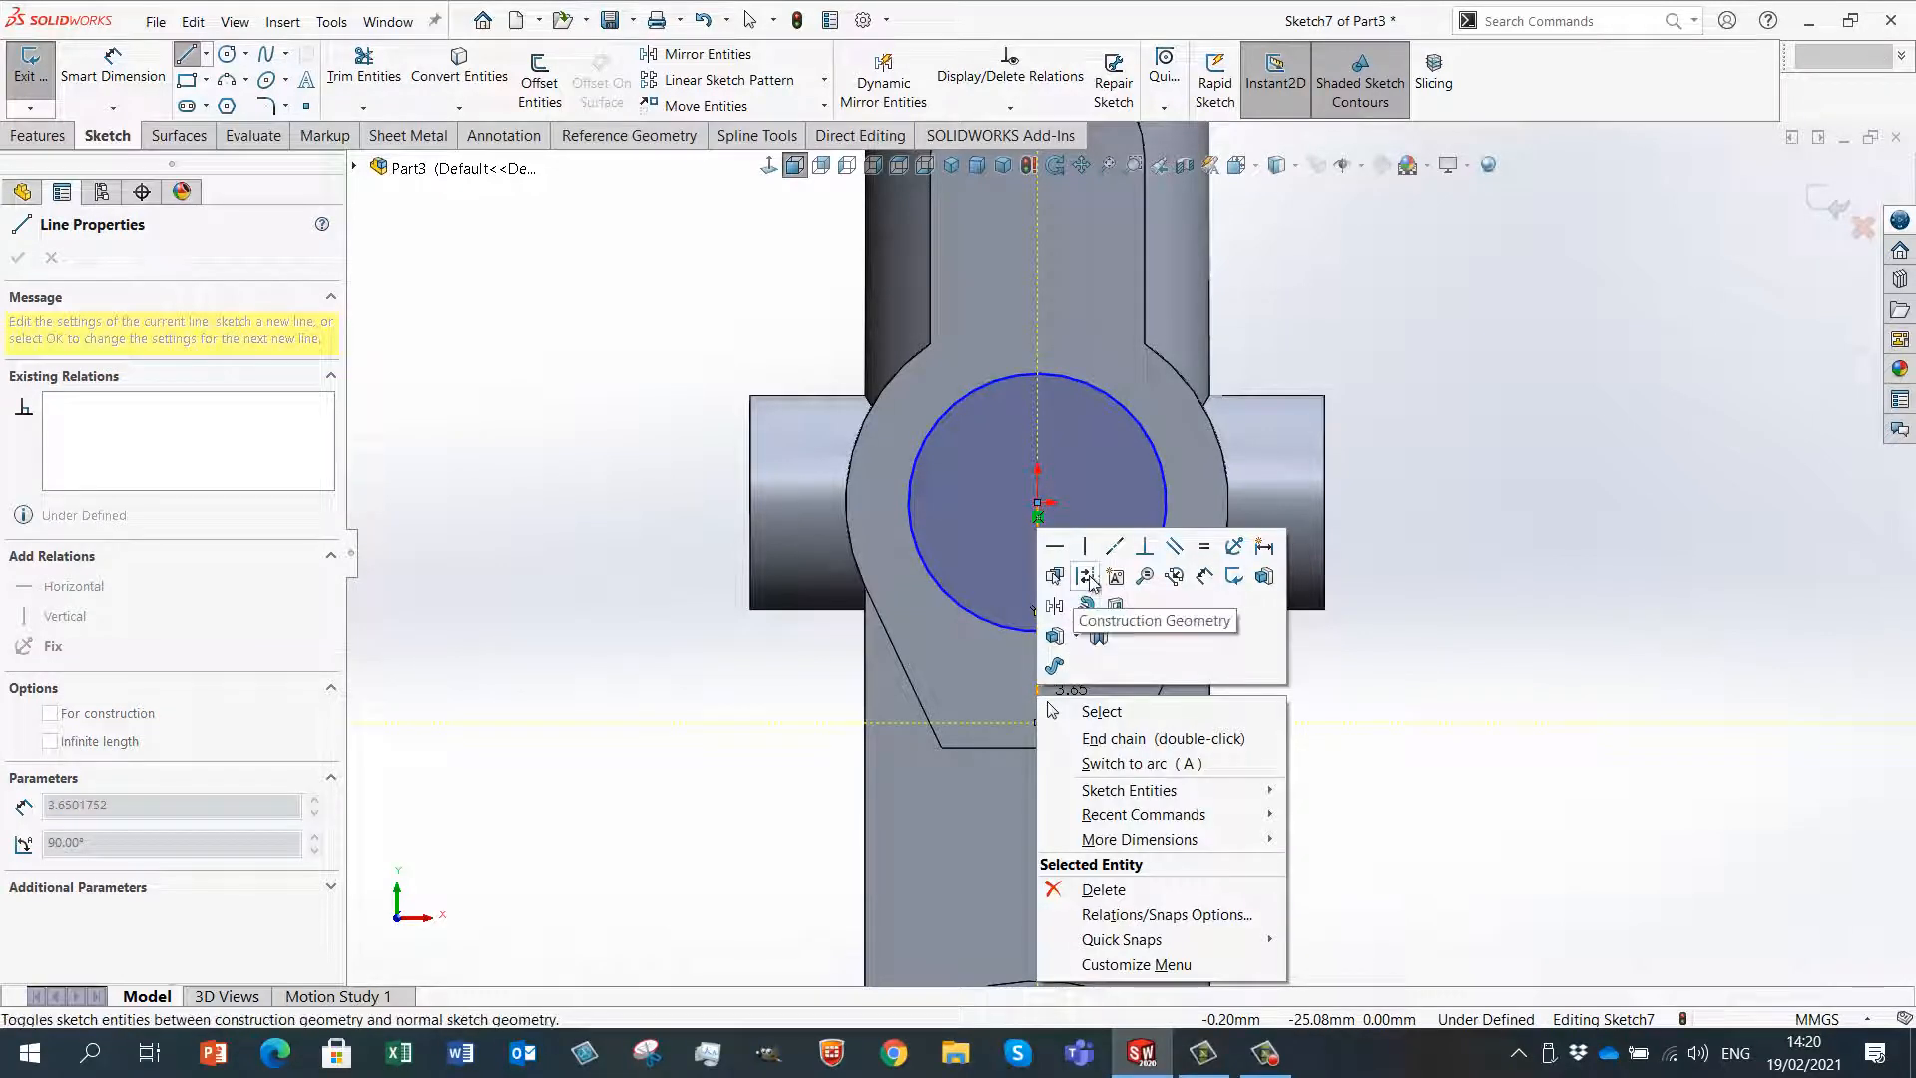
pyautogui.click(1180, 705)
pyautogui.scroll(-1, 1197, 703)
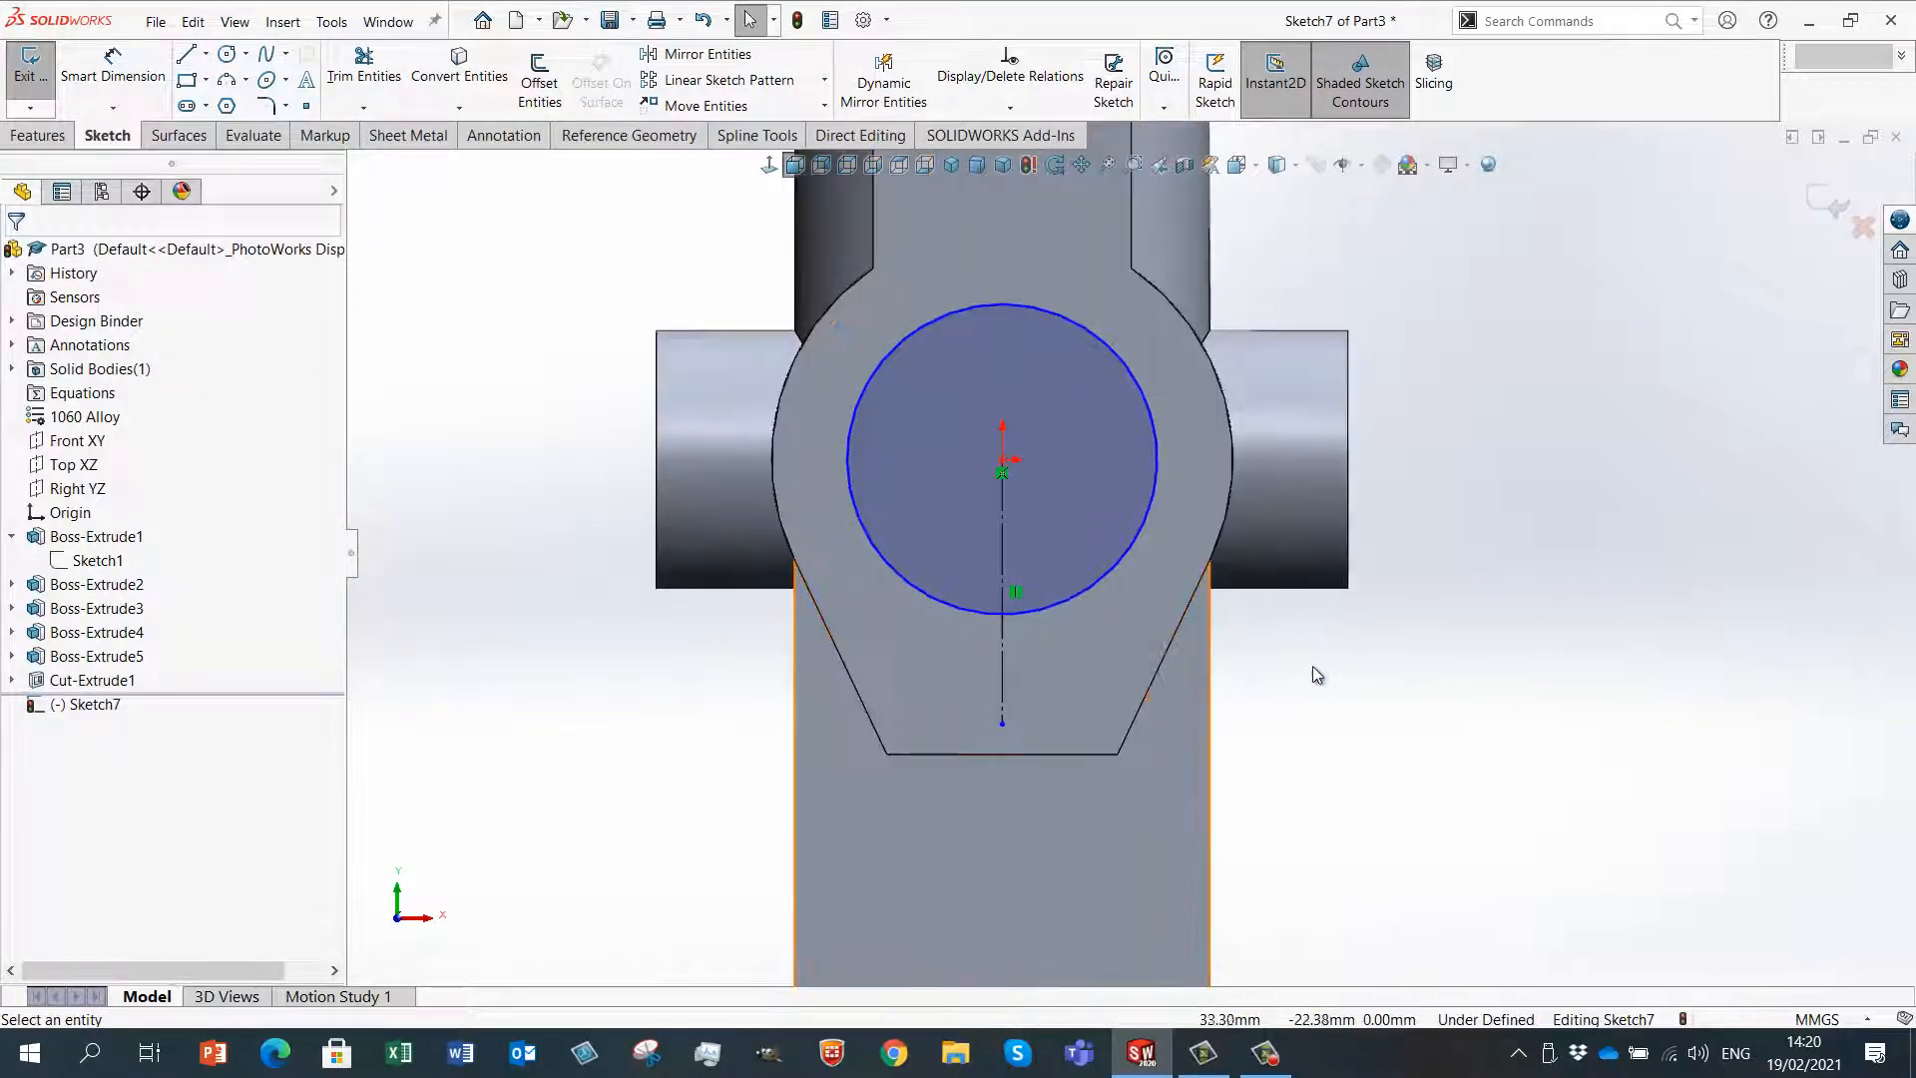
# - Sketch a three-sided keyway outline about 7.8 mm deep, starting and ending on the circle's lower edge and straddling the construction line
pyautogui.moveTo(1447, 729); pyautogui.dragTo(1315, 729, button='right')
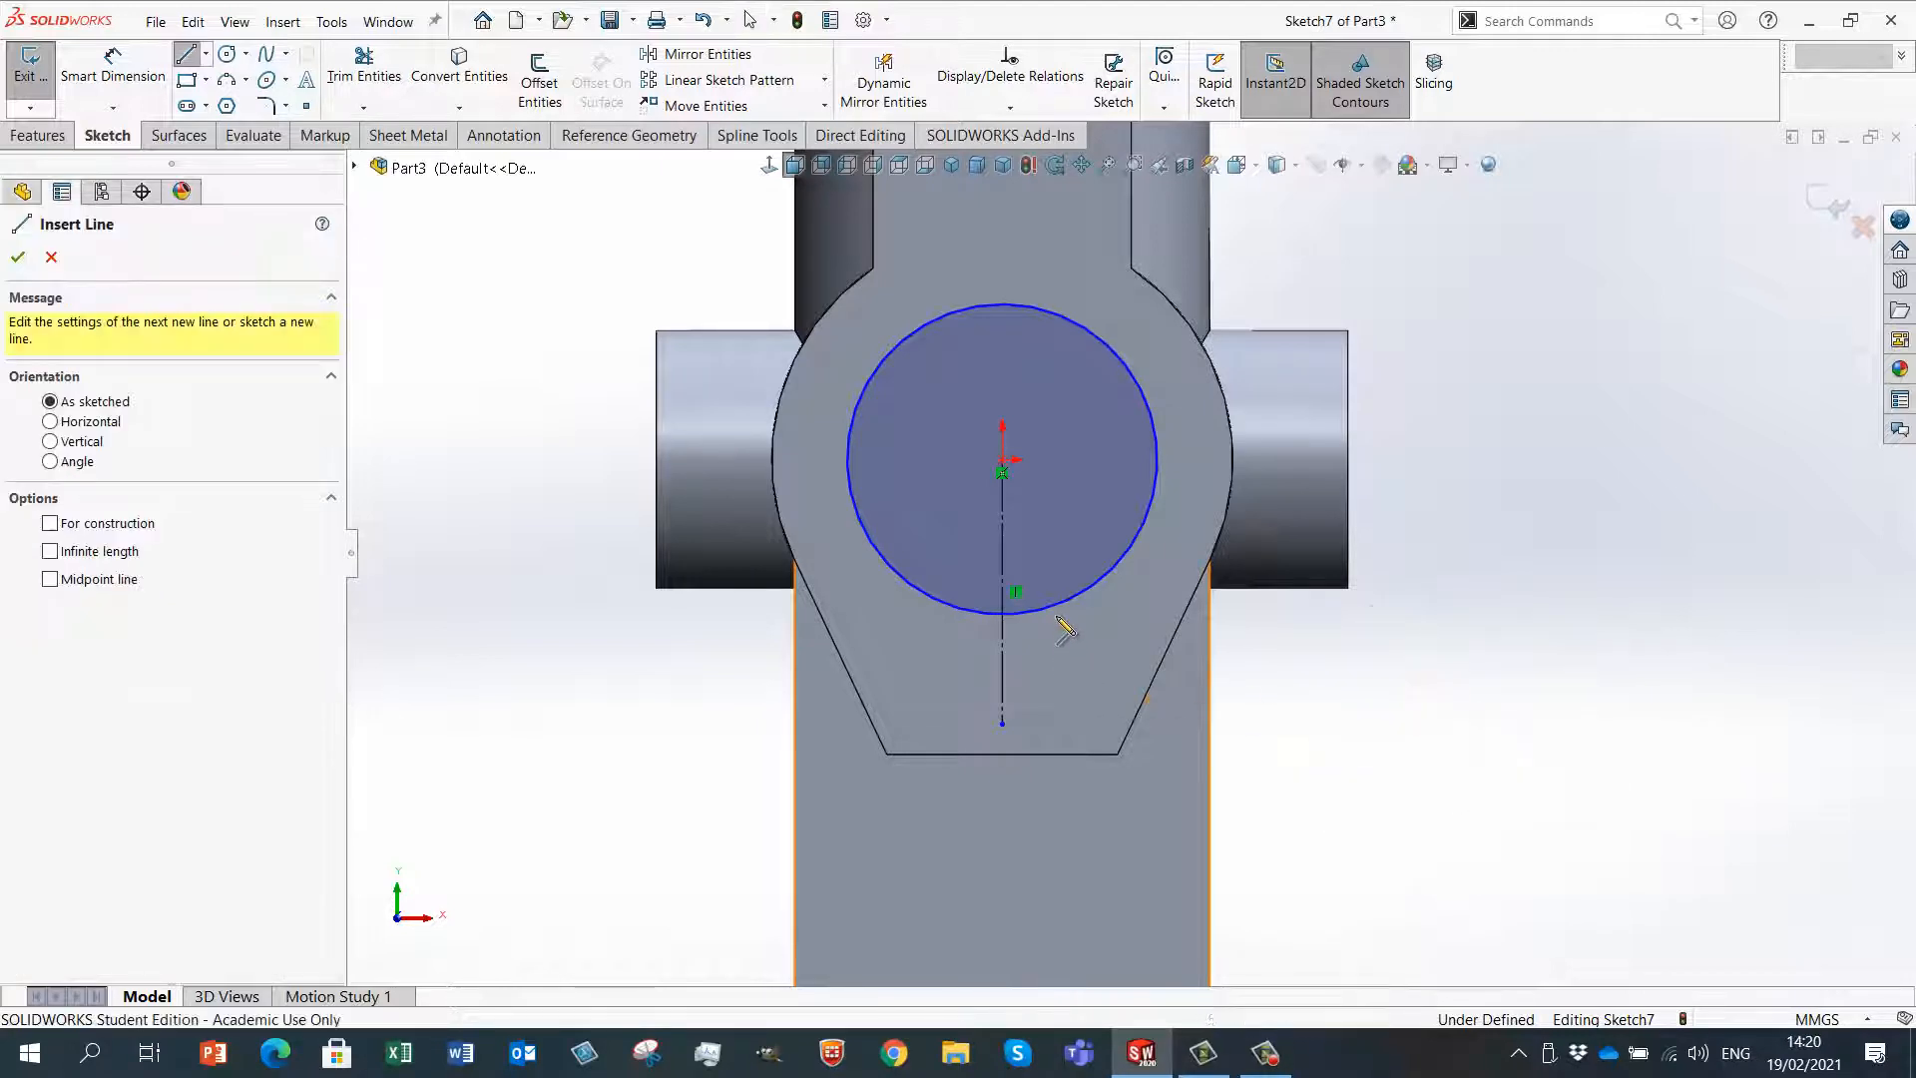
pyautogui.click(1054, 616)
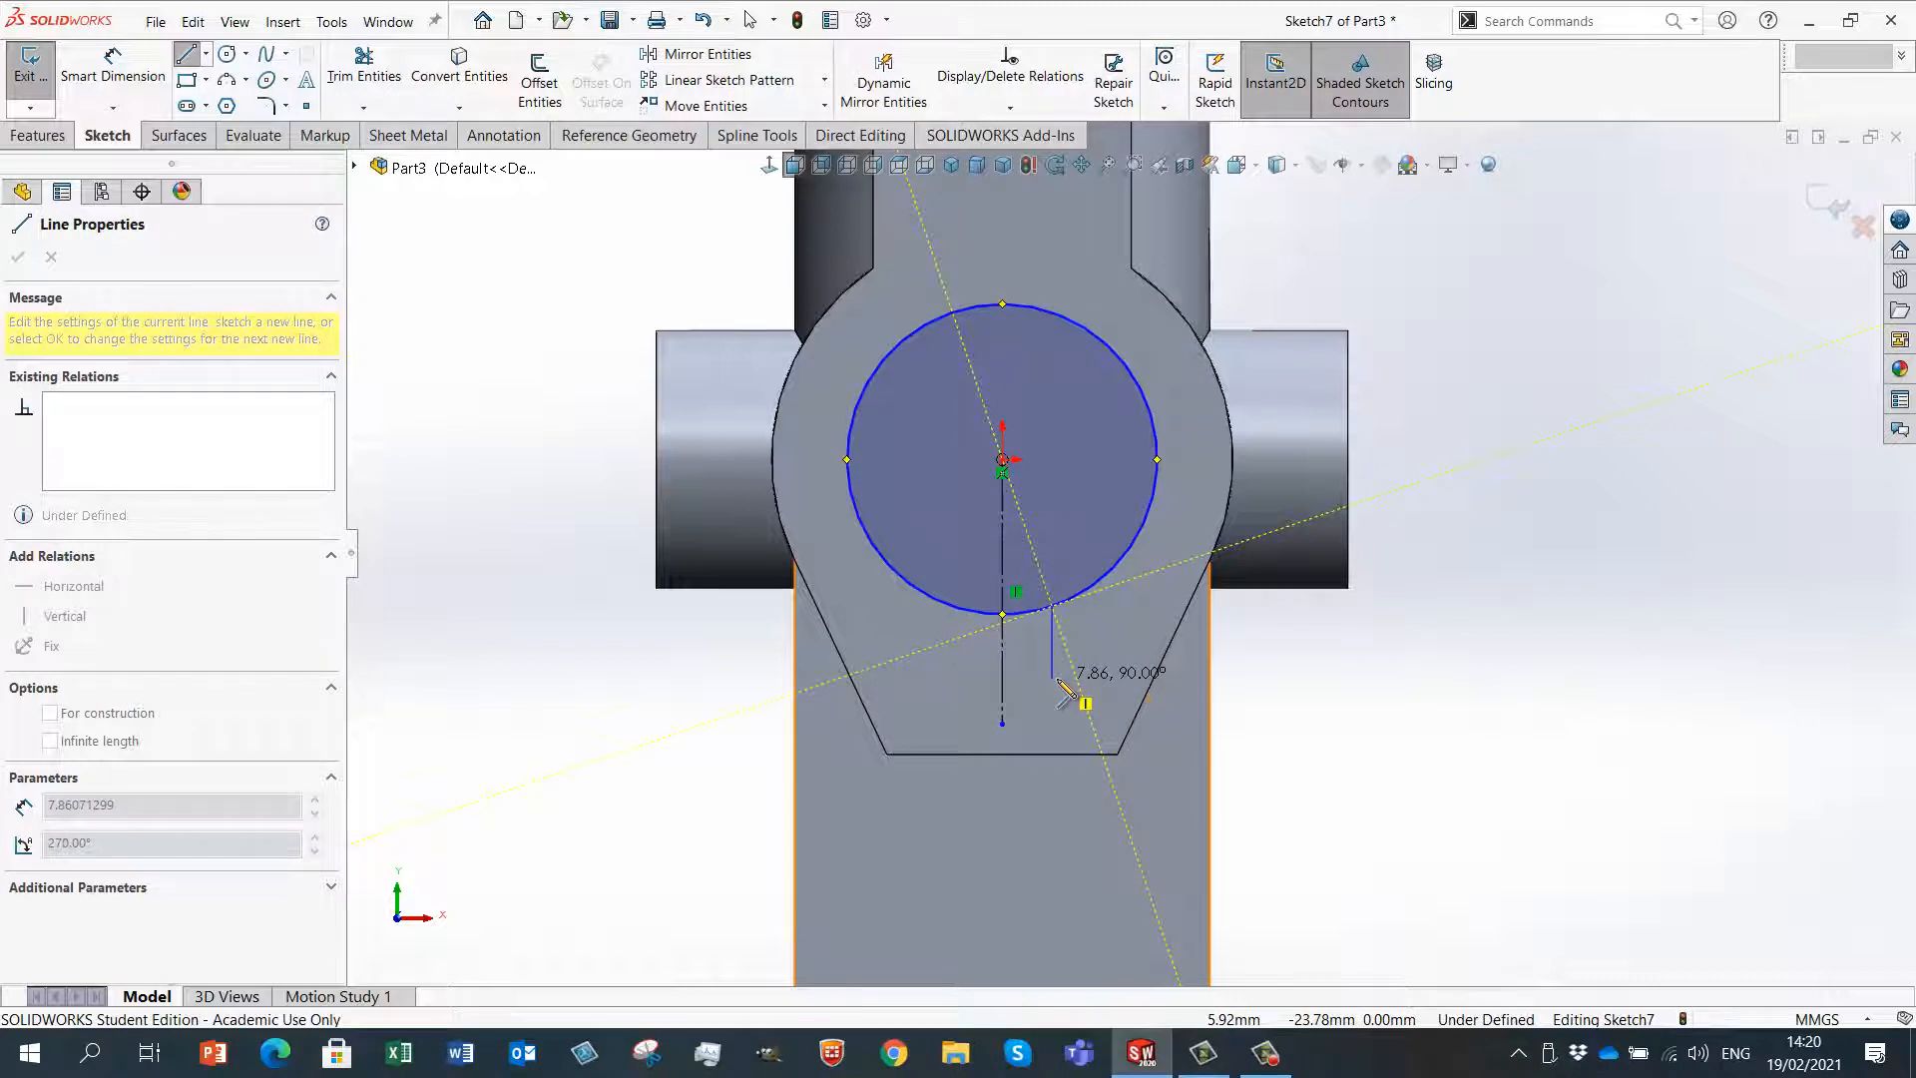
pyautogui.click(1052, 678)
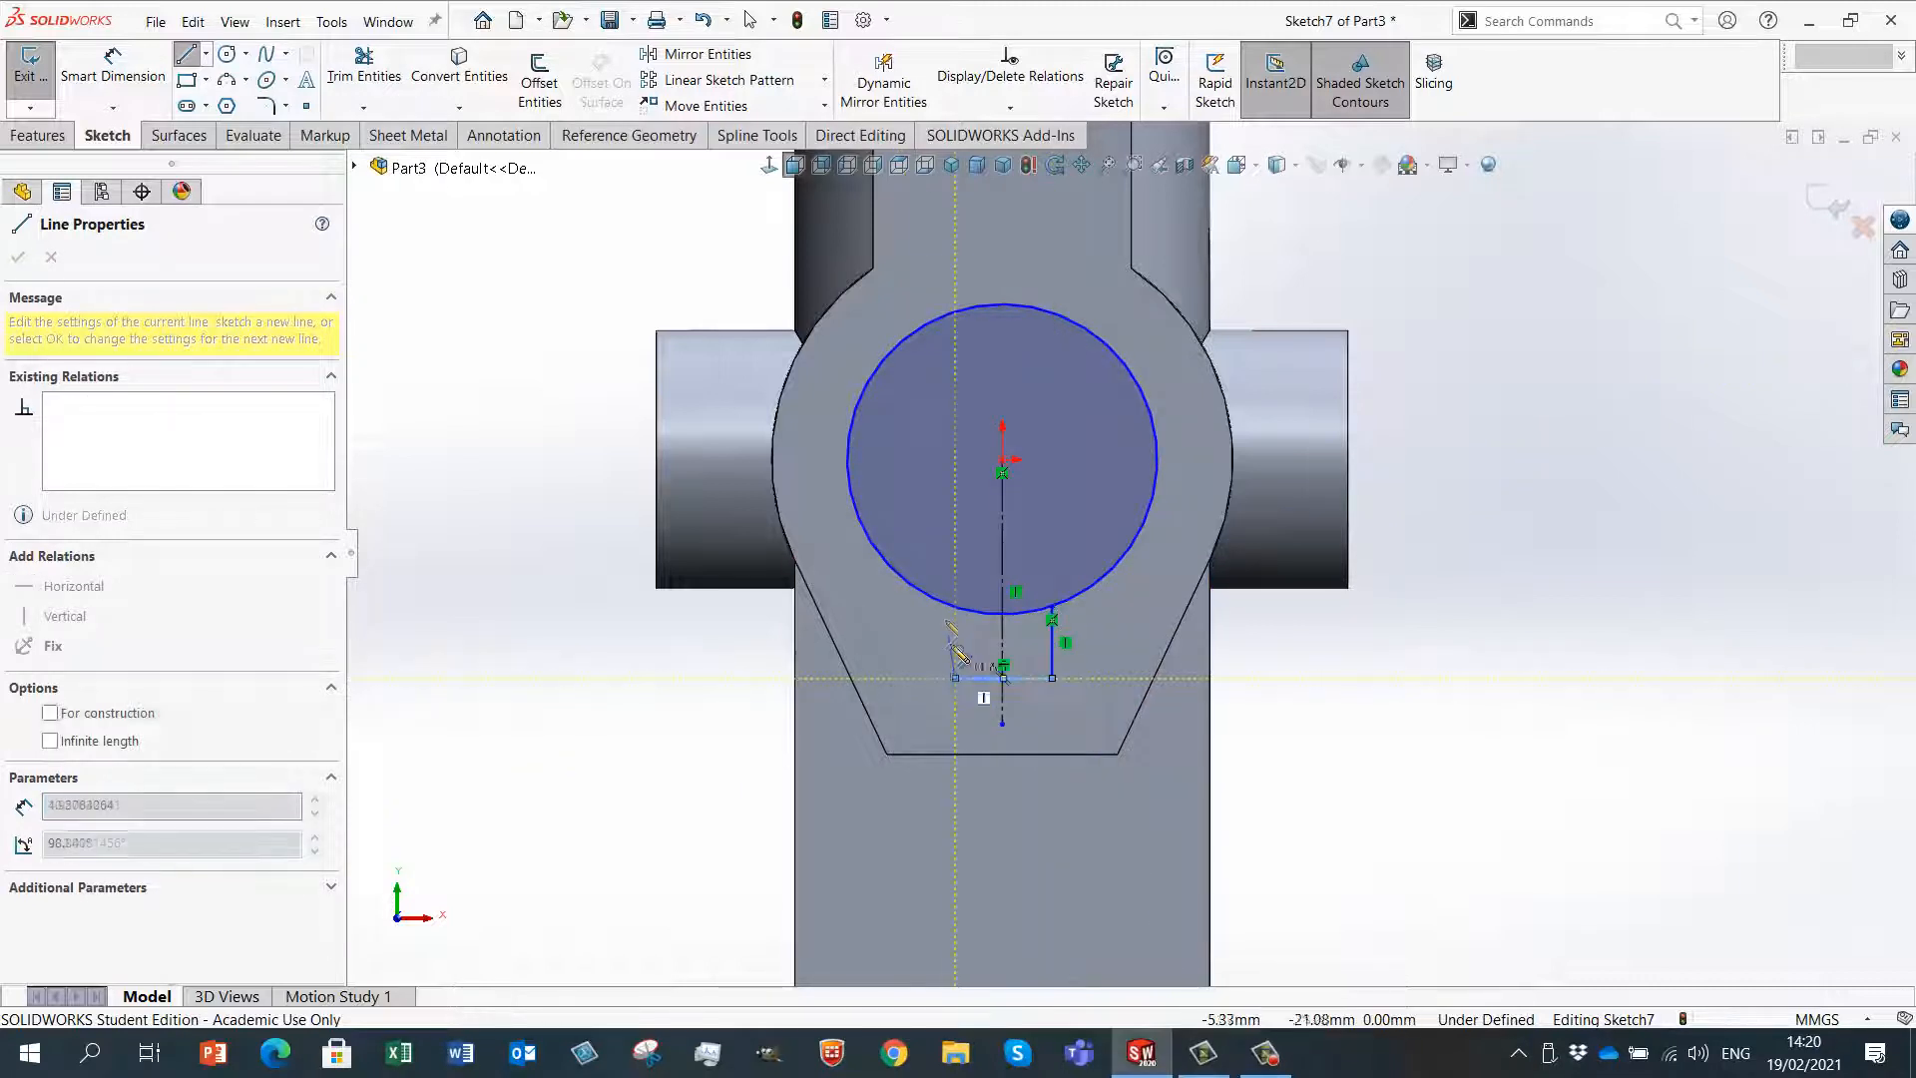
pyautogui.click(955, 678)
pyautogui.click(954, 610)
pyautogui.rightClick(958, 611)
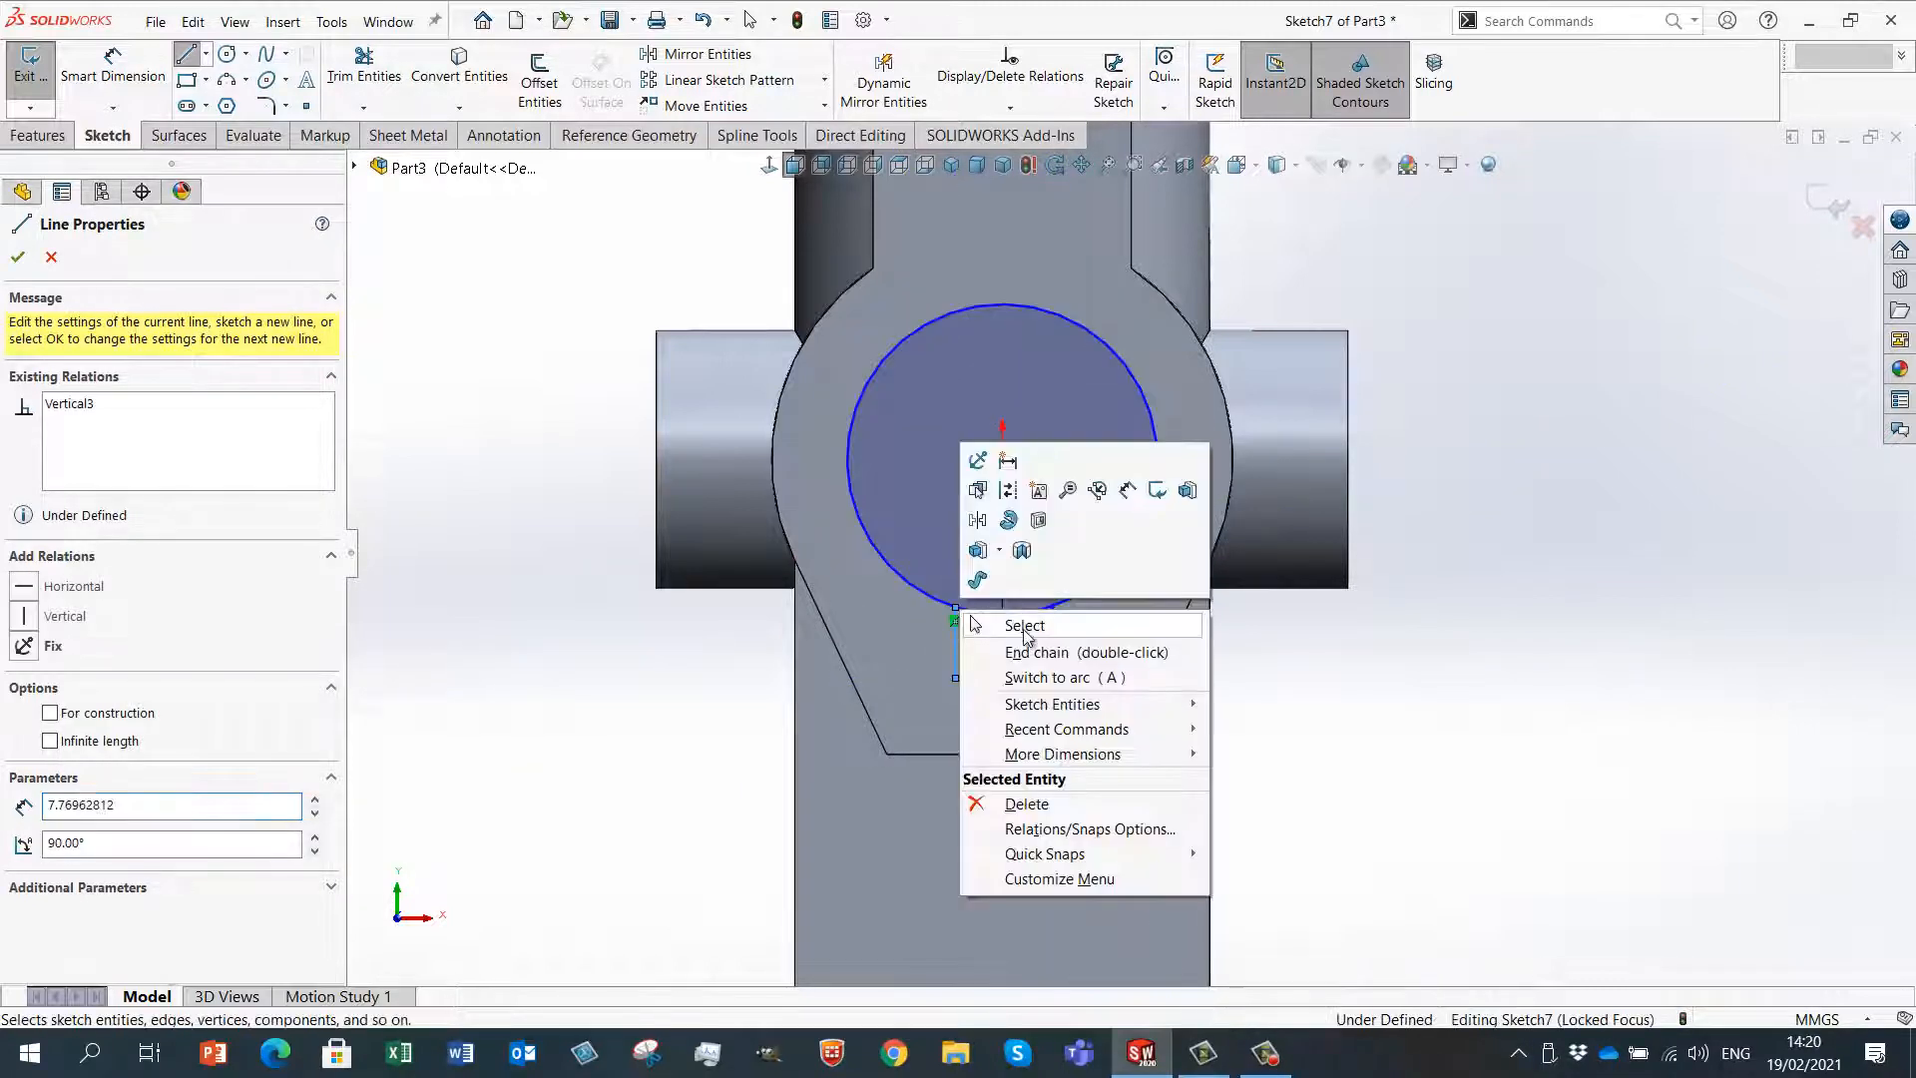
pyautogui.click(988, 655)
pyautogui.press('Escape')
pyautogui.scroll(-3, 973, 637)
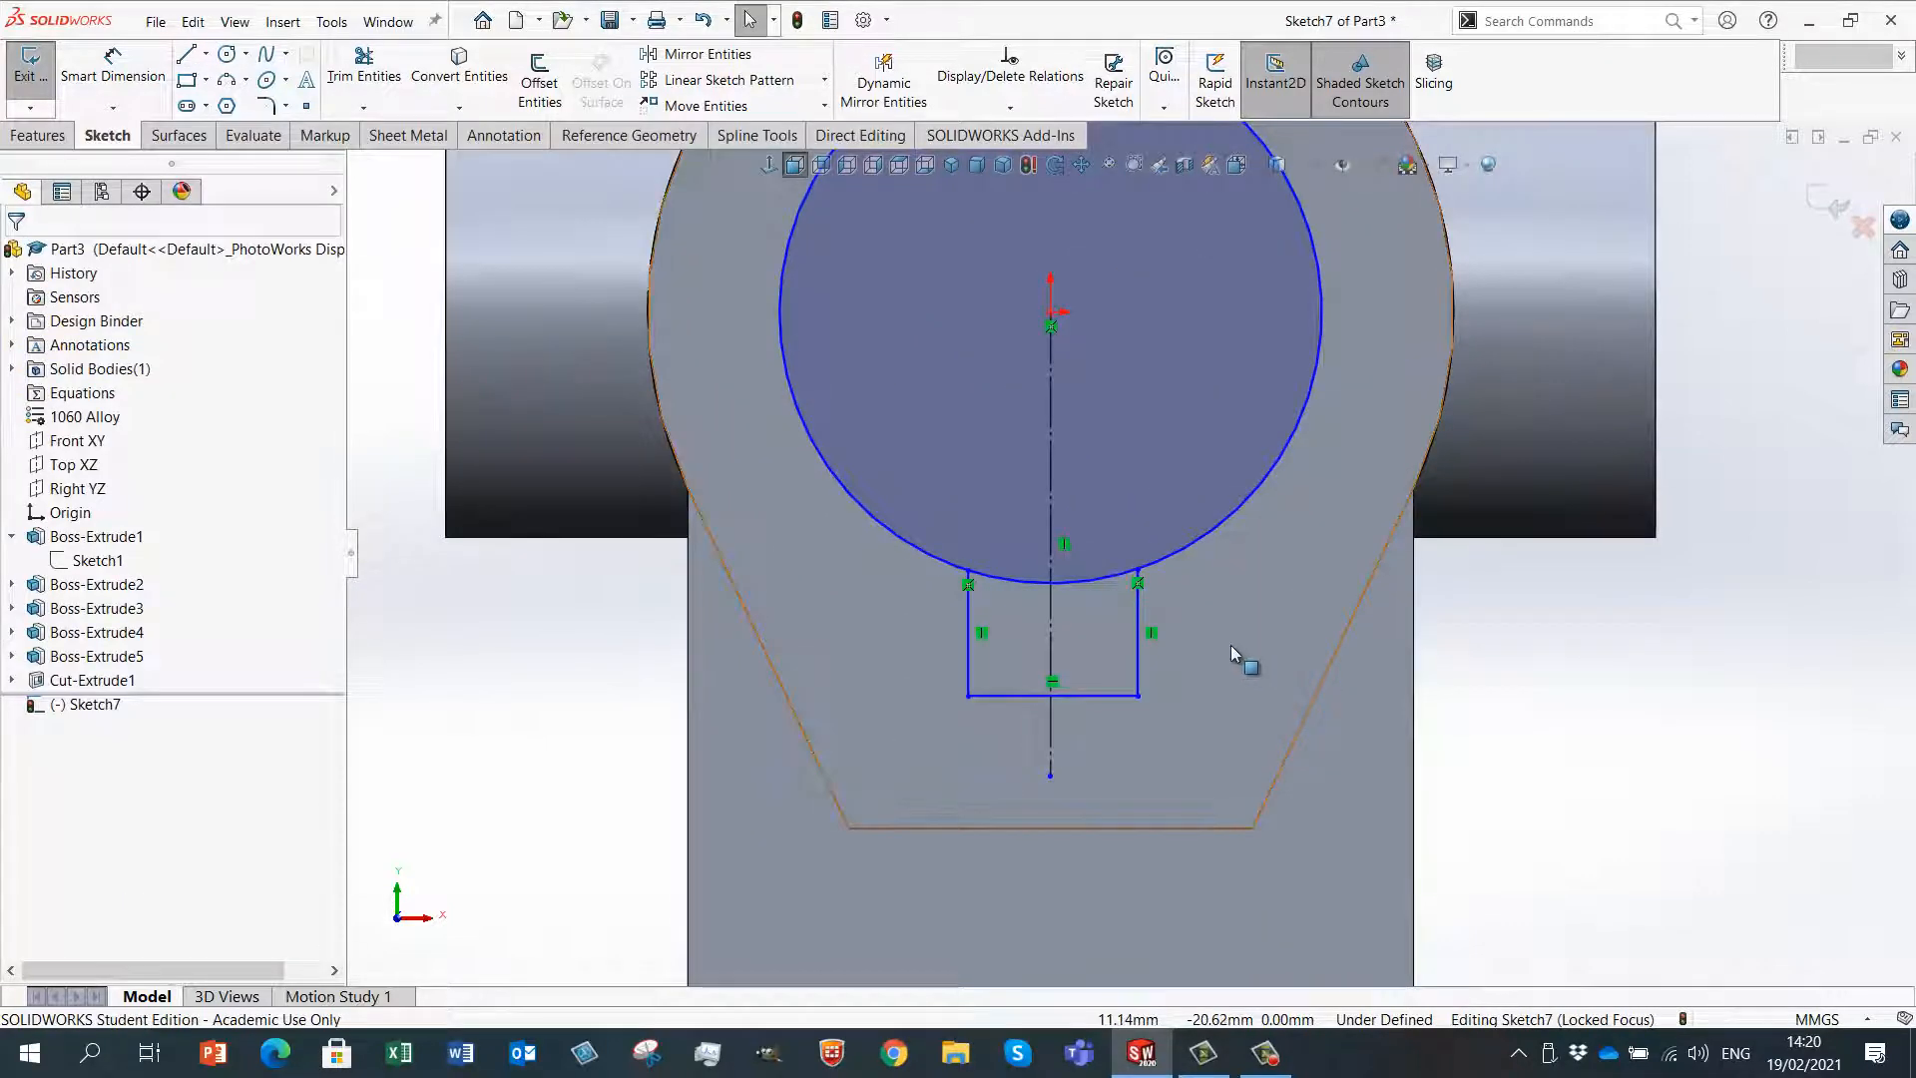
# - Move the keyway's right side outward, and make its two vertical sides symmetric about the vertical construction line
pyautogui.moveTo(1138, 581); pyautogui.dragTo(1201, 553)
pyautogui.click(1248, 567)
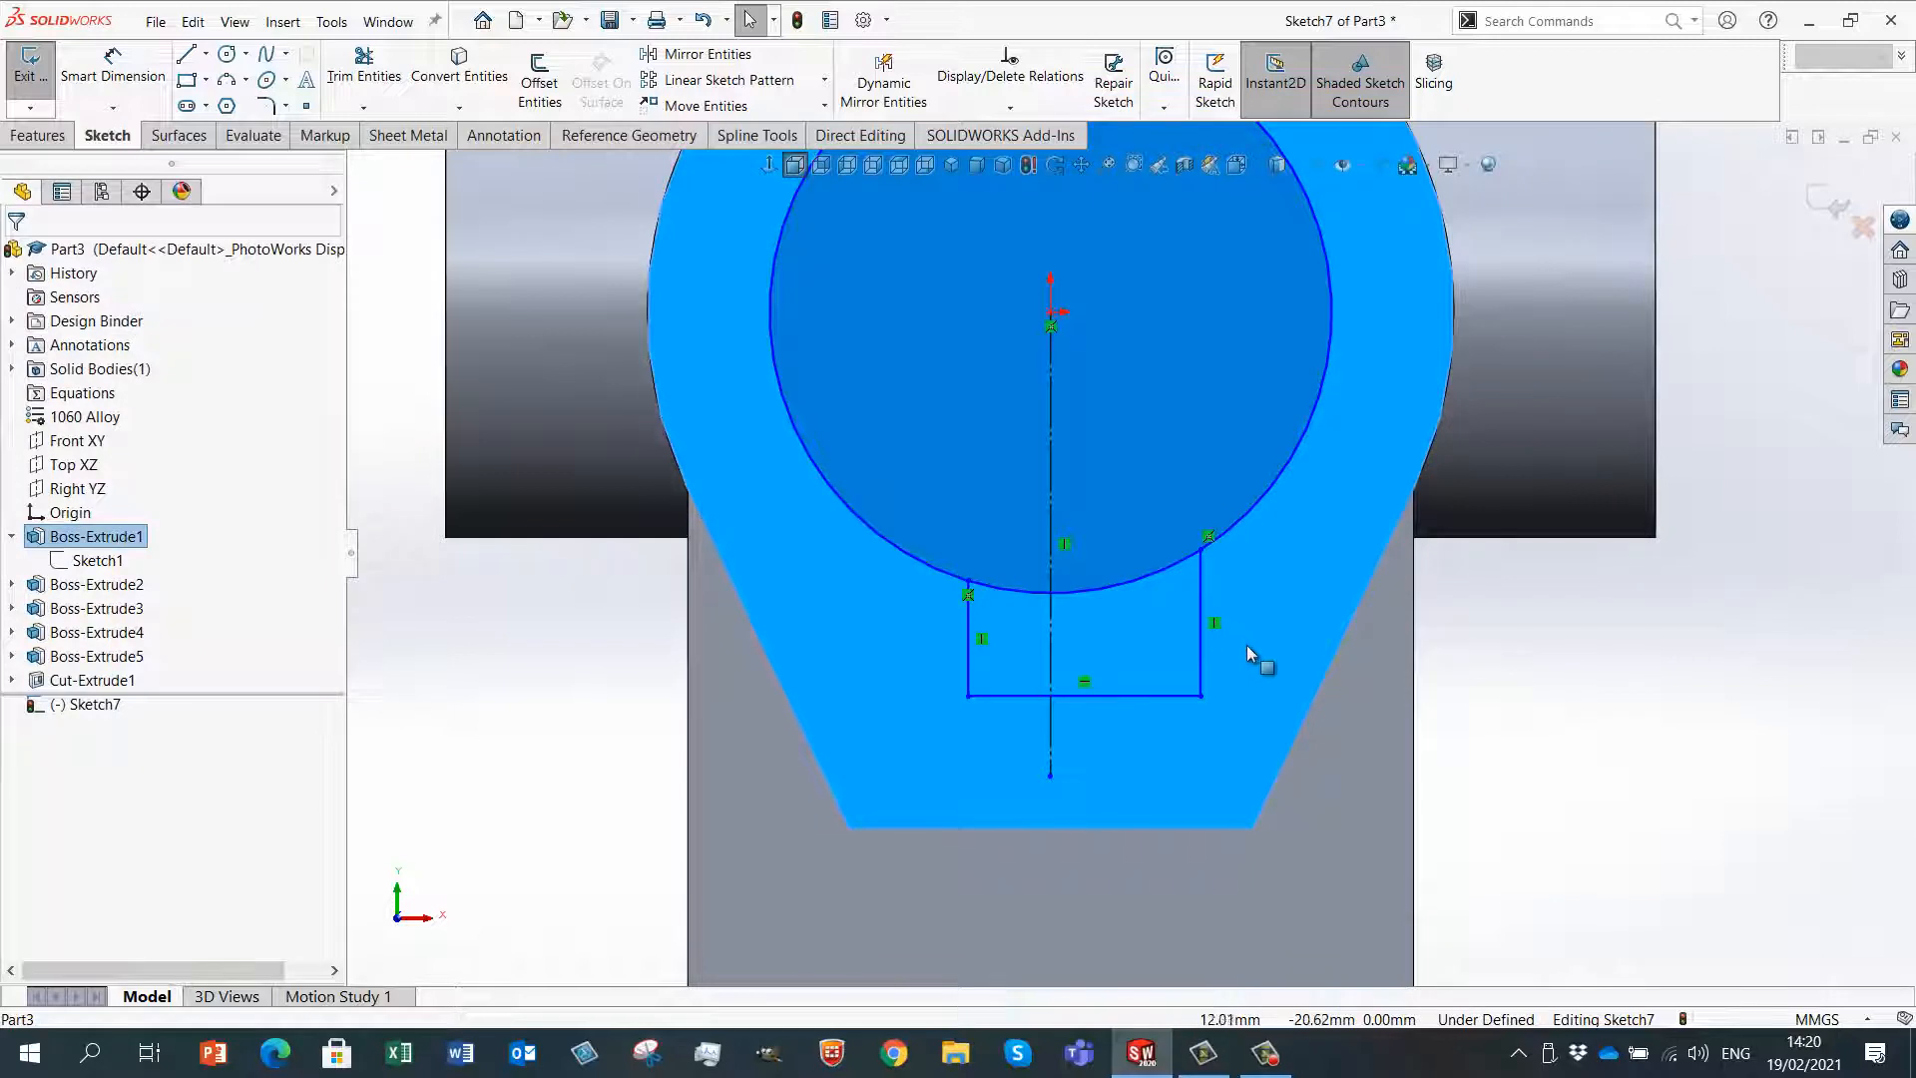
pyautogui.press('Escape')
pyautogui.moveTo(1202, 643); pyautogui.dragTo(904, 619)
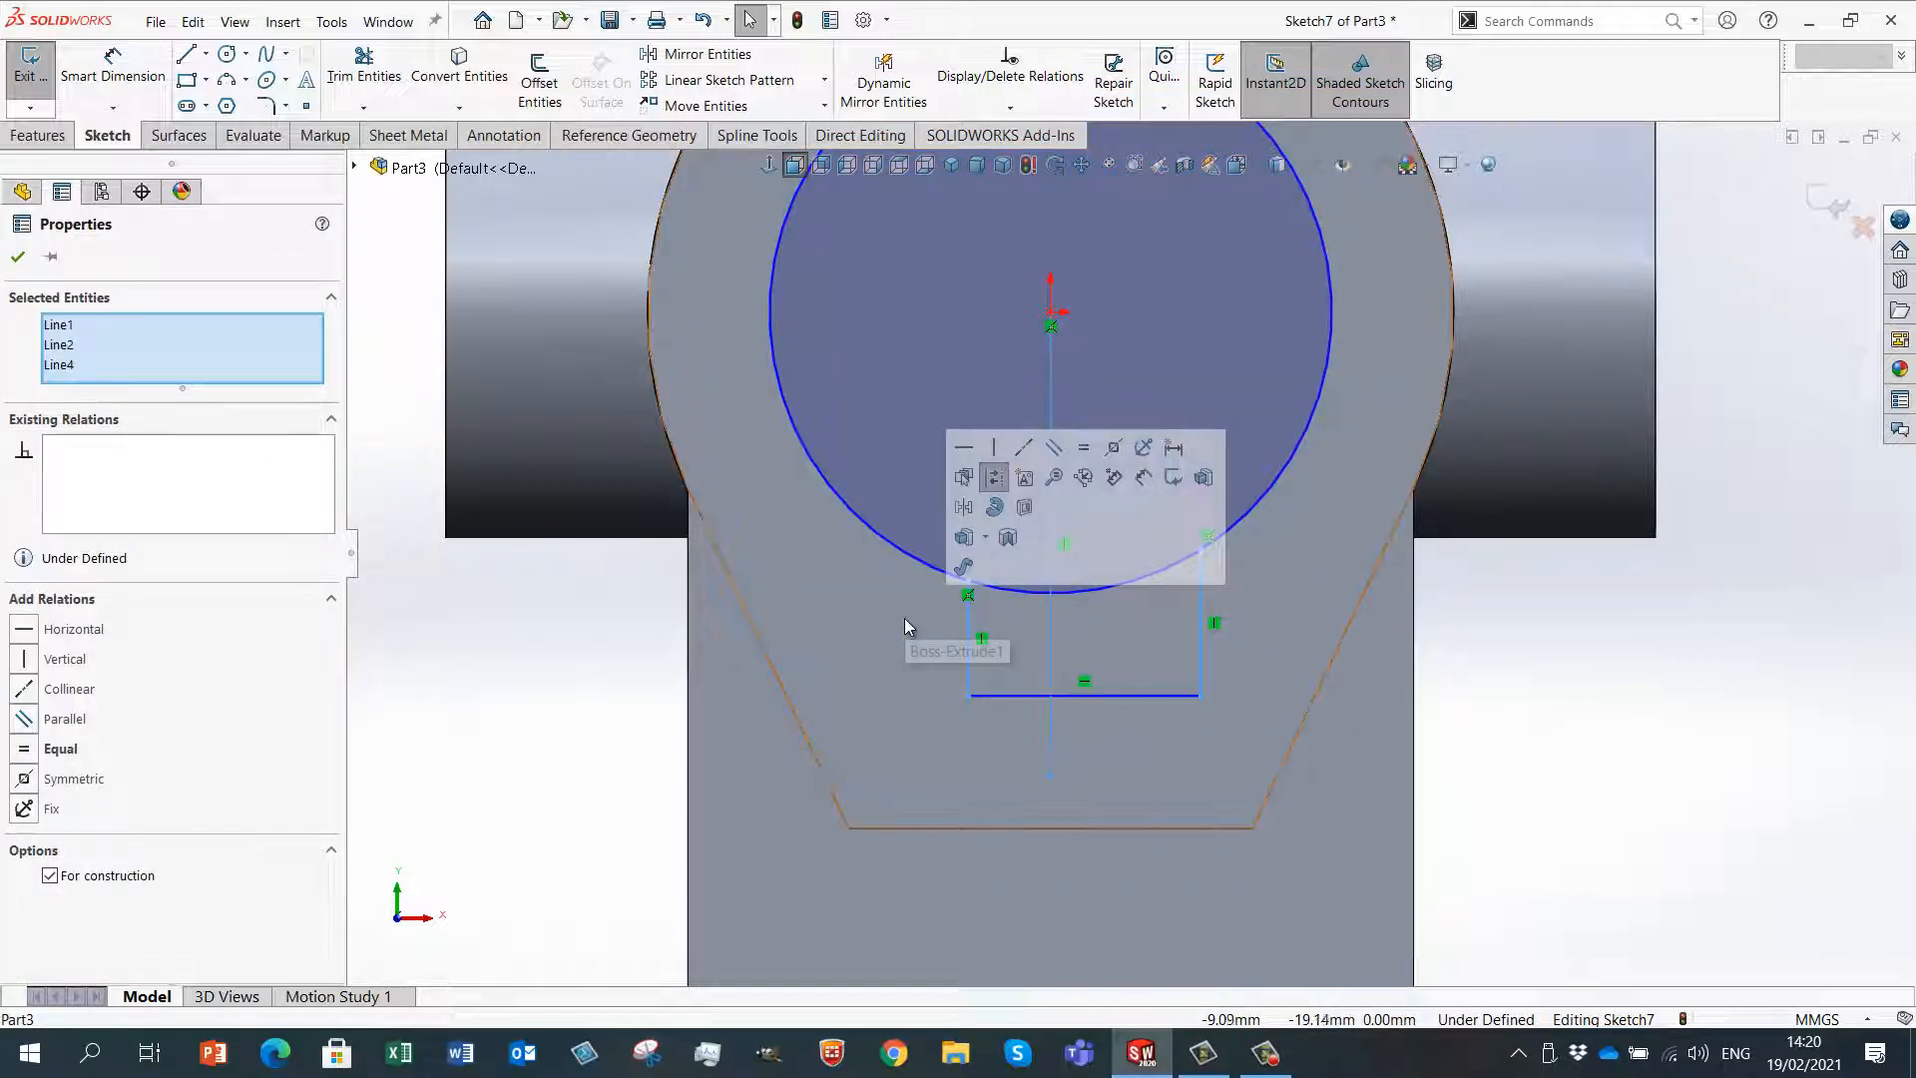
pyautogui.click(1113, 455)
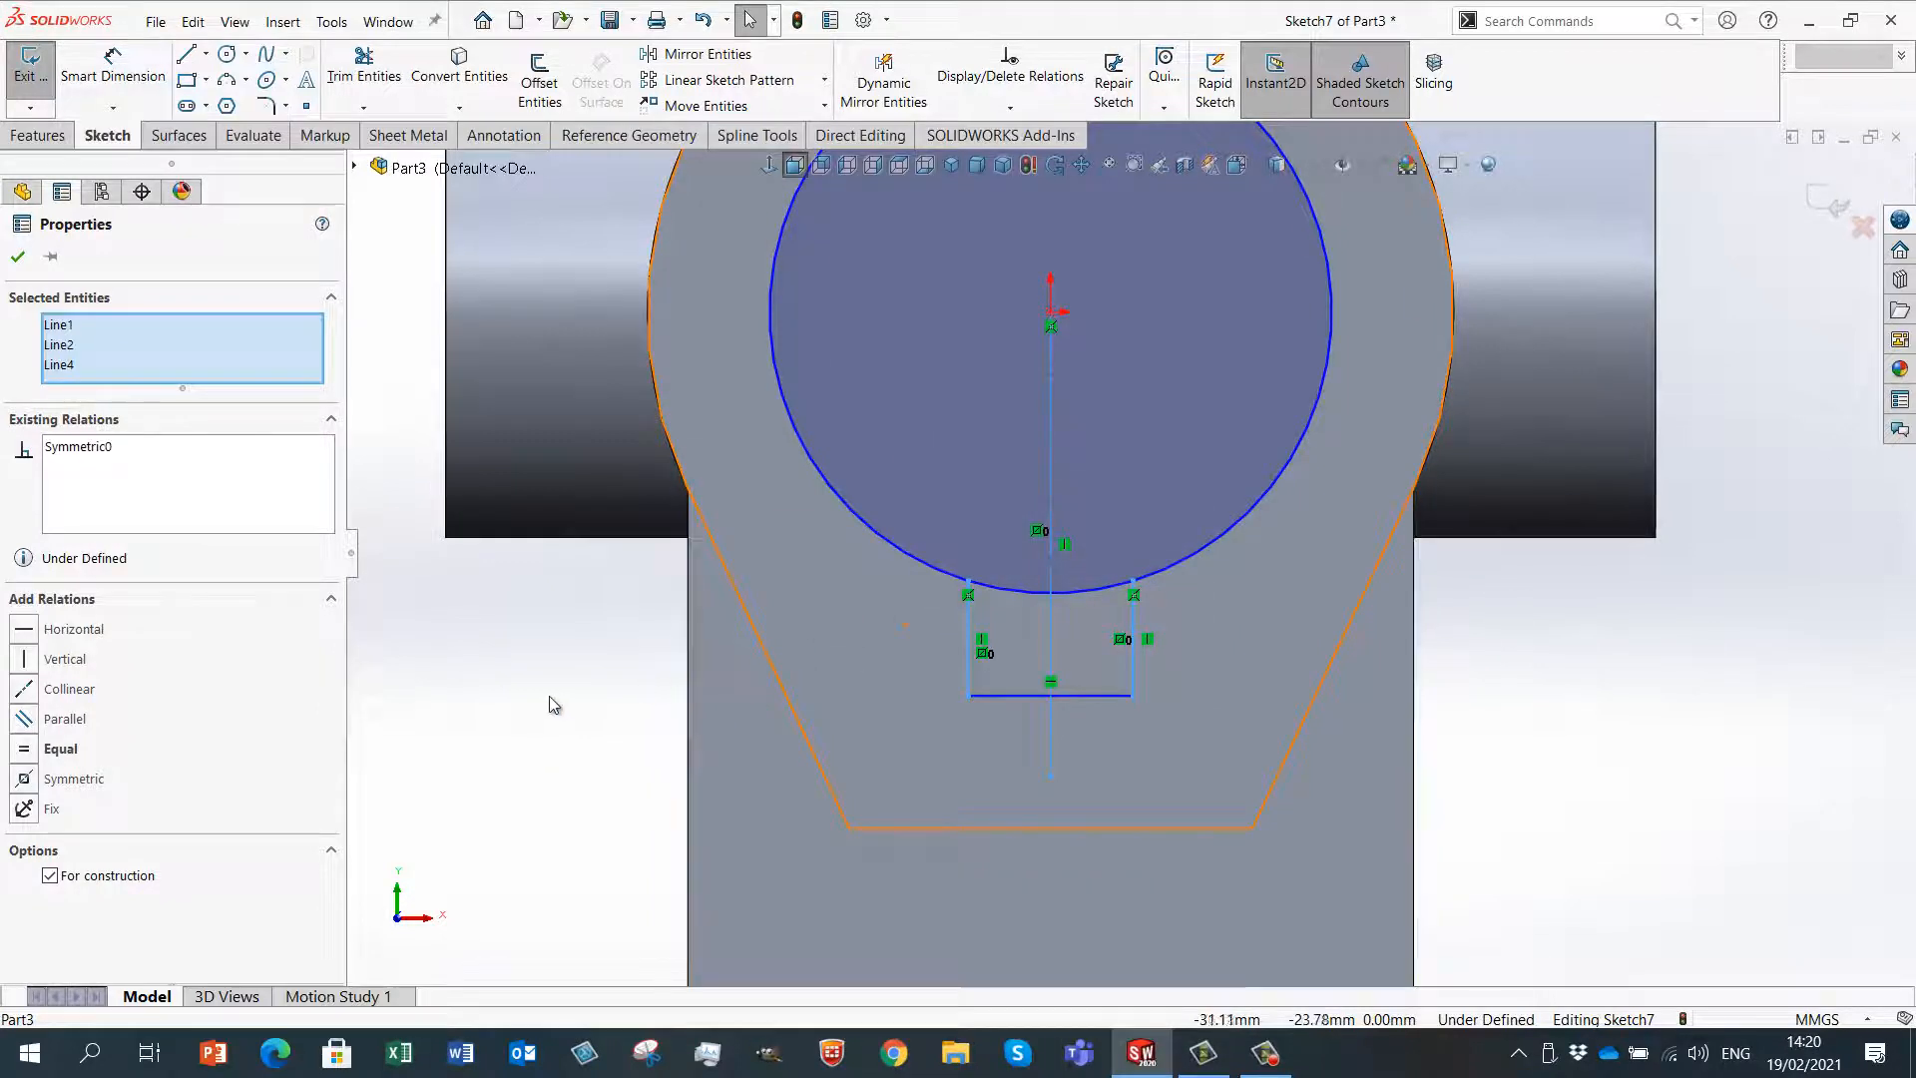
# - Trim away the circle's arc between the two keyway sides to form one closed profile
pyautogui.moveTo(565, 648); pyautogui.dragTo(560, 680, button='right')
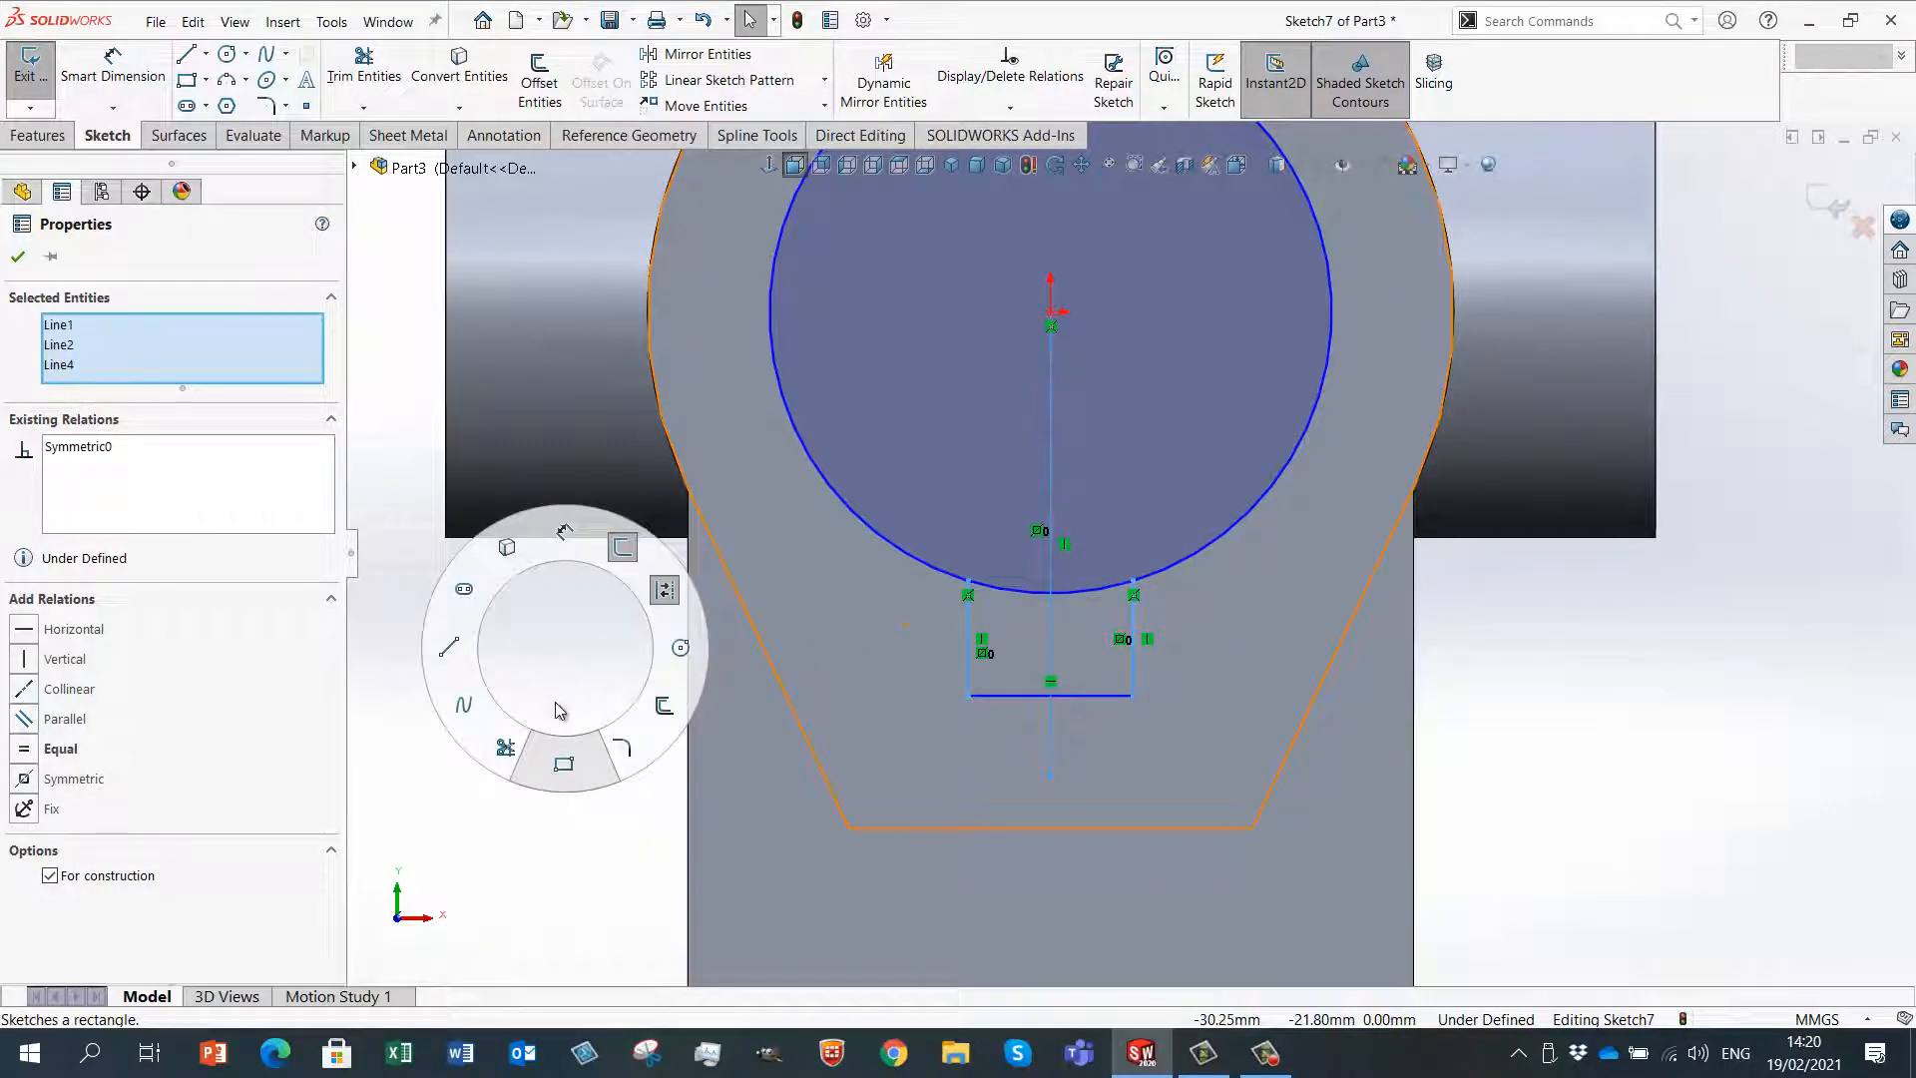
pyautogui.moveTo(548, 723); pyautogui.dragTo(506, 748, button='right')
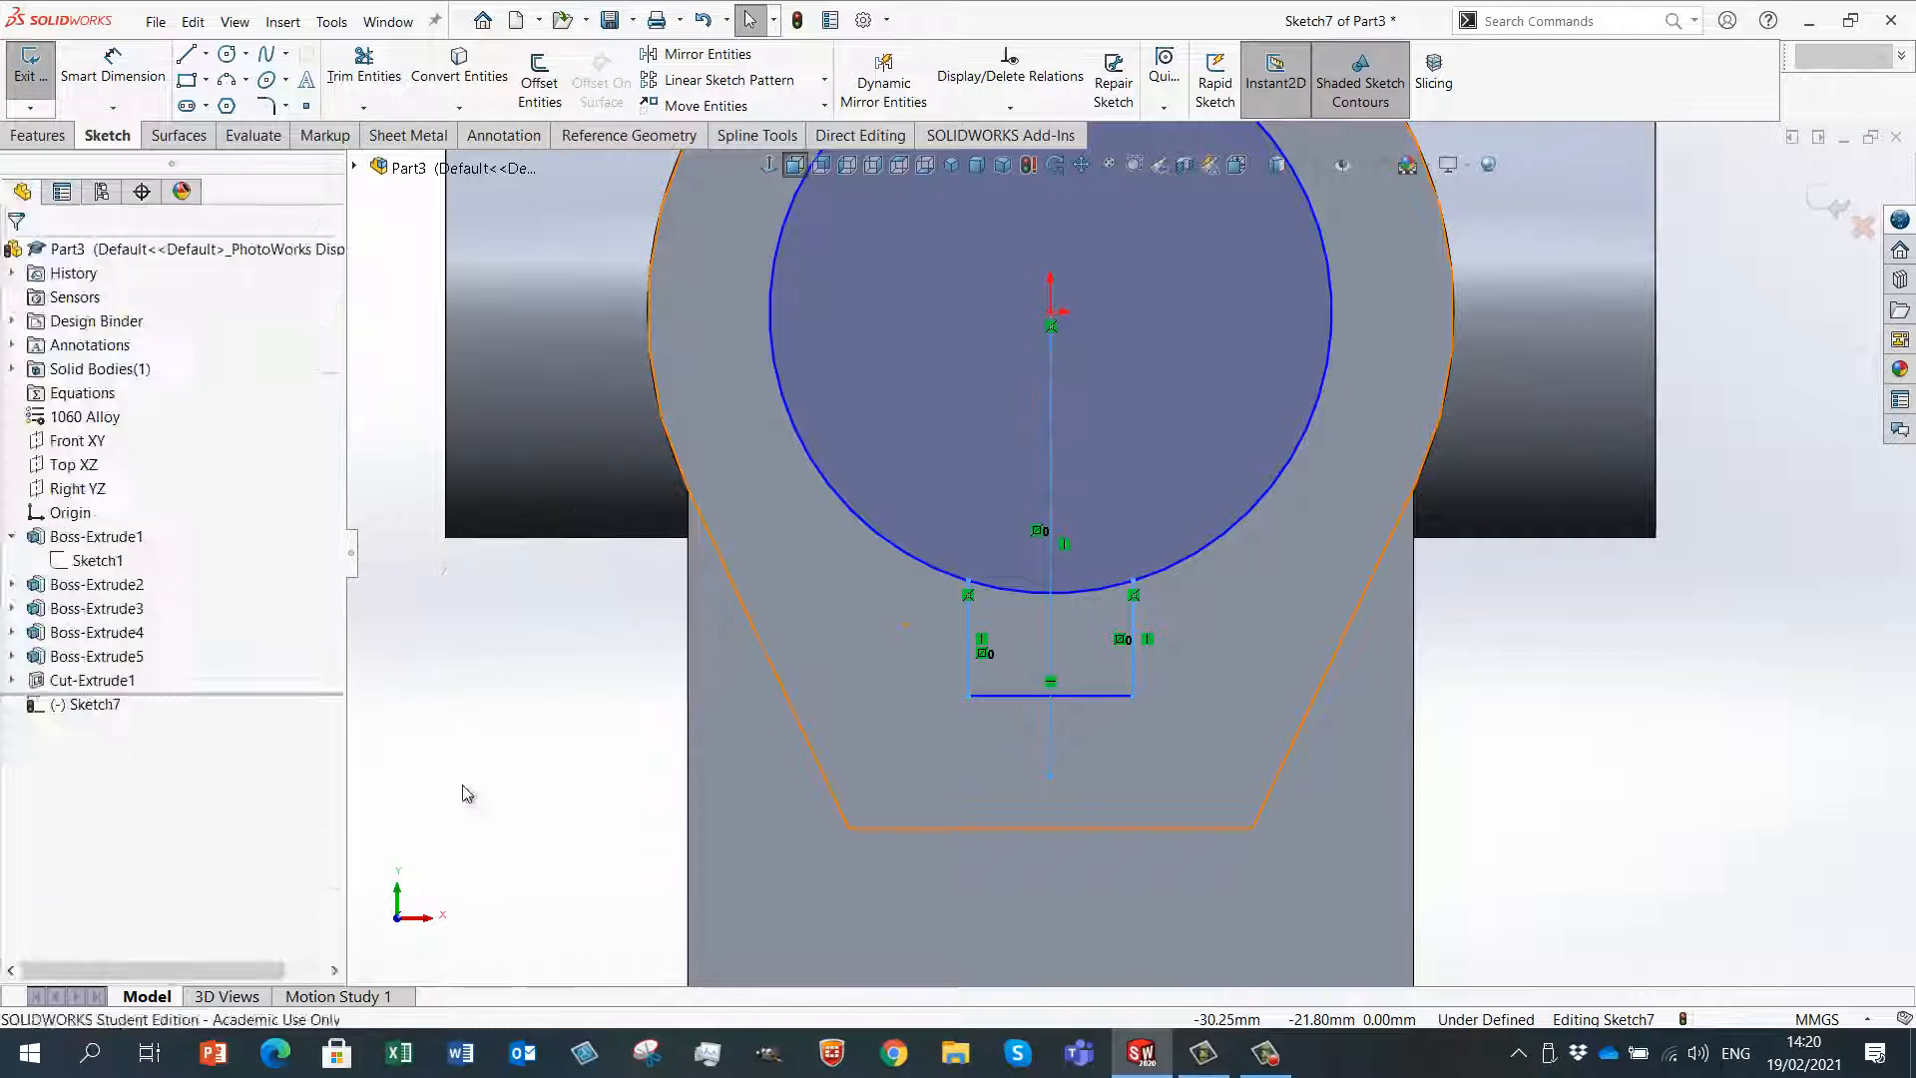
pyautogui.moveTo(1008, 556)
pyautogui.mouseDown()
pyautogui.moveTo(1138, 563)
pyautogui.moveTo(1109, 554)
pyautogui.moveTo(1047, 608)
pyautogui.mouseUp()
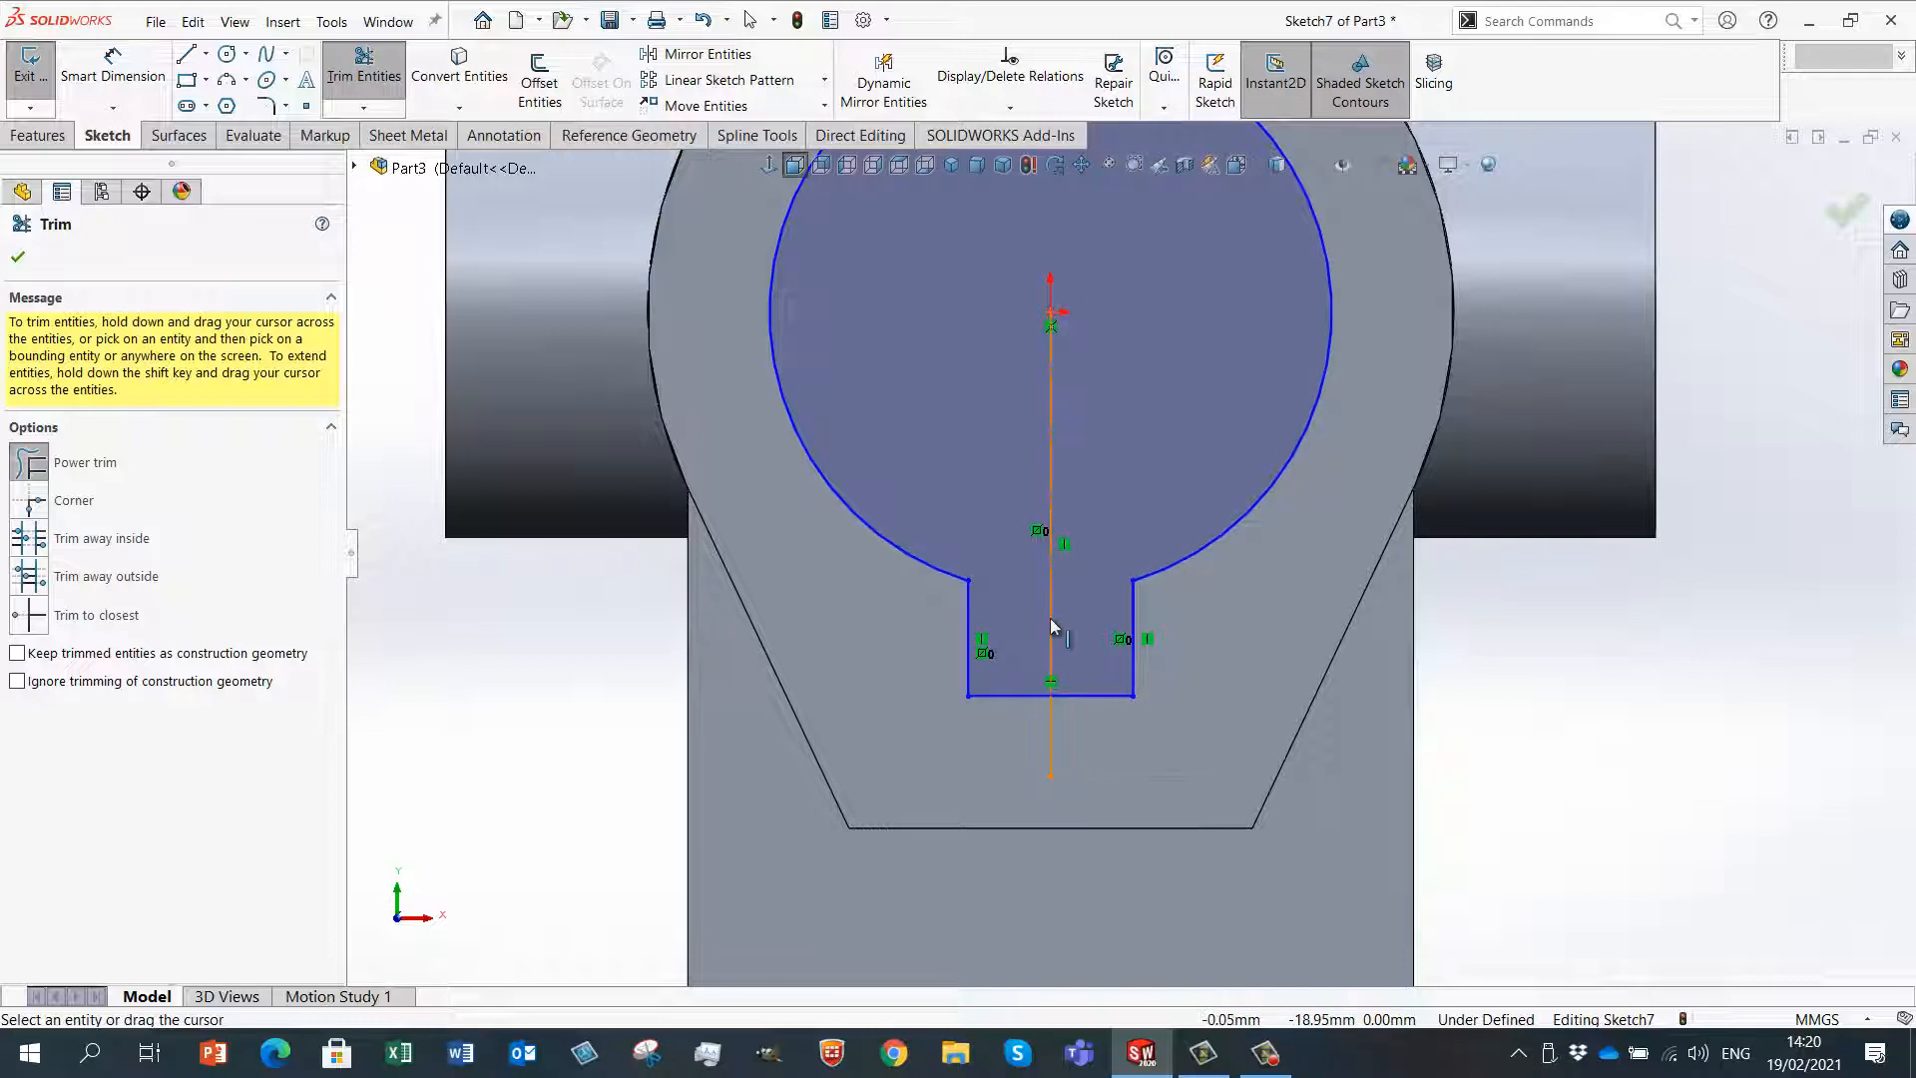
# - Dimension the bore arc with a radius of 17.5 mm
pyautogui.scroll(3, 1128, 555)
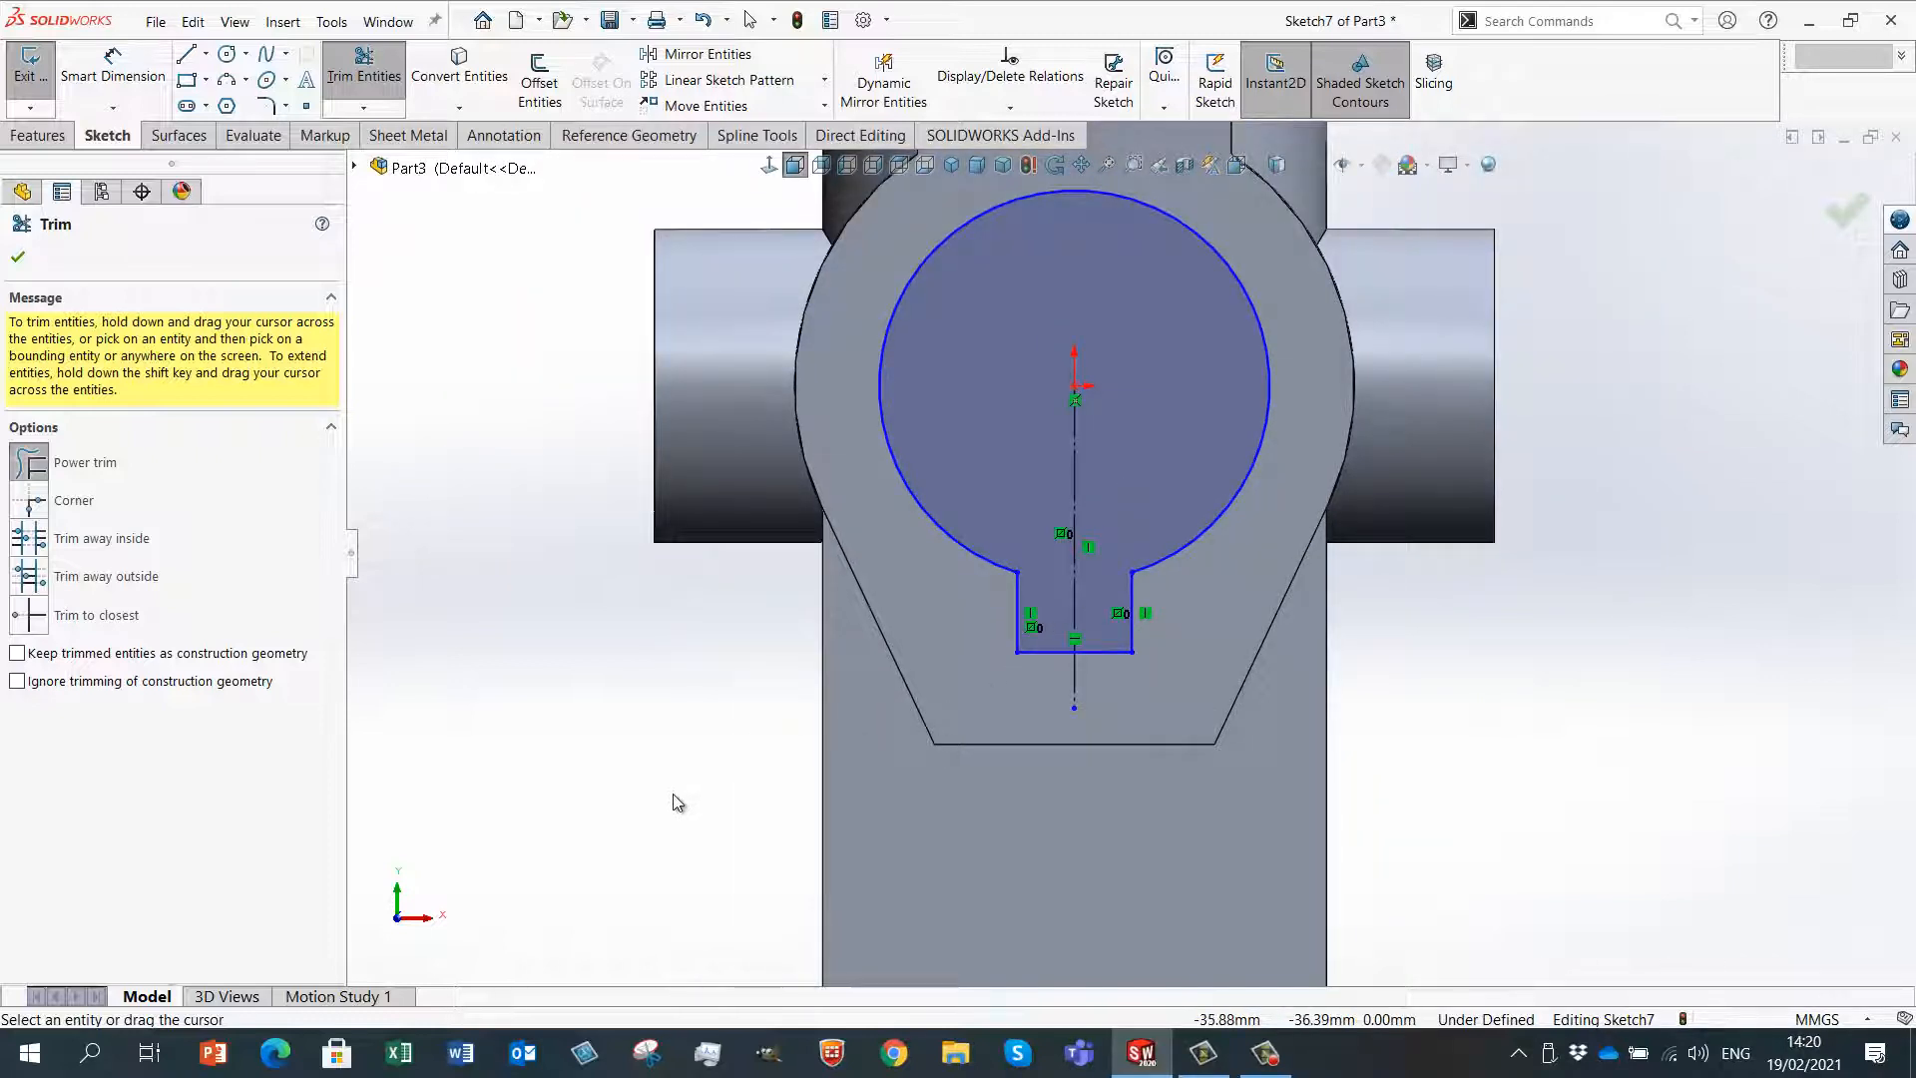
pyautogui.moveTo(679, 801); pyautogui.dragTo(643, 689, button='right')
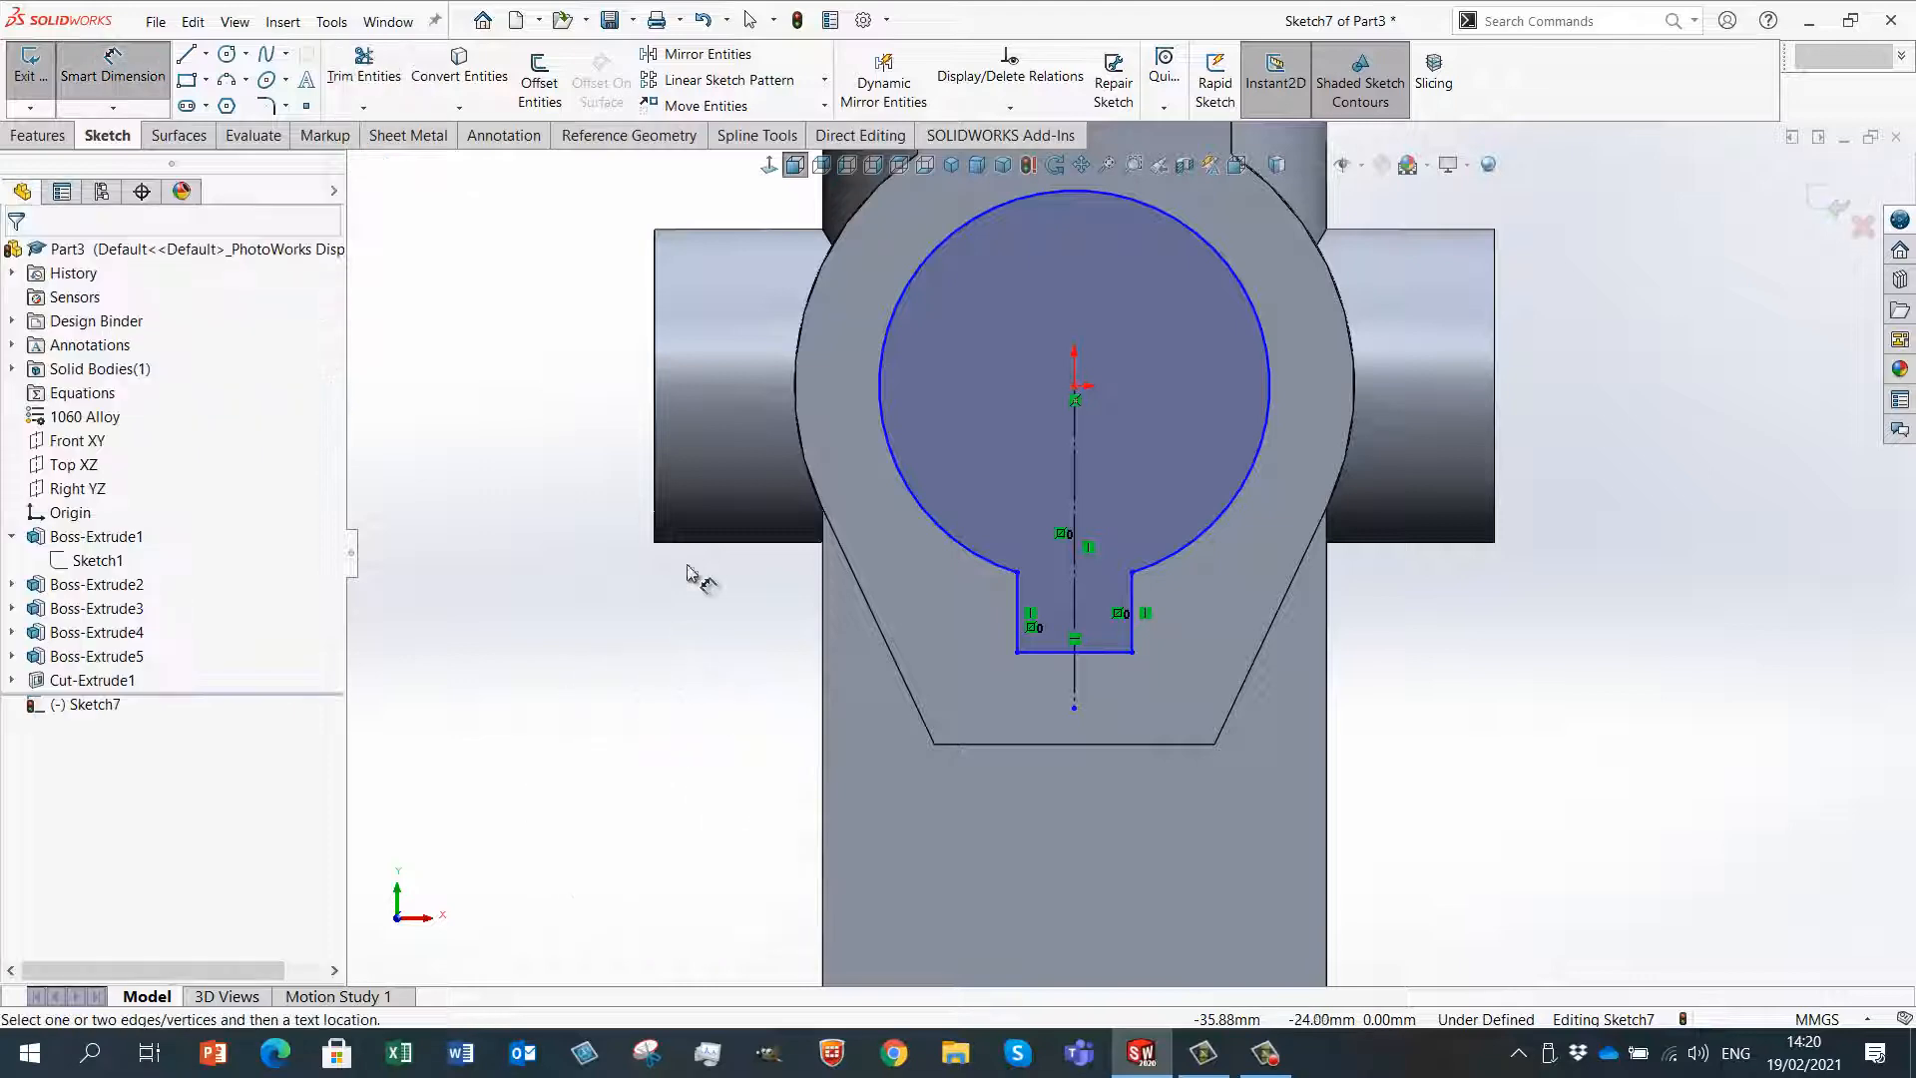
pyautogui.scroll(3, 898, 339)
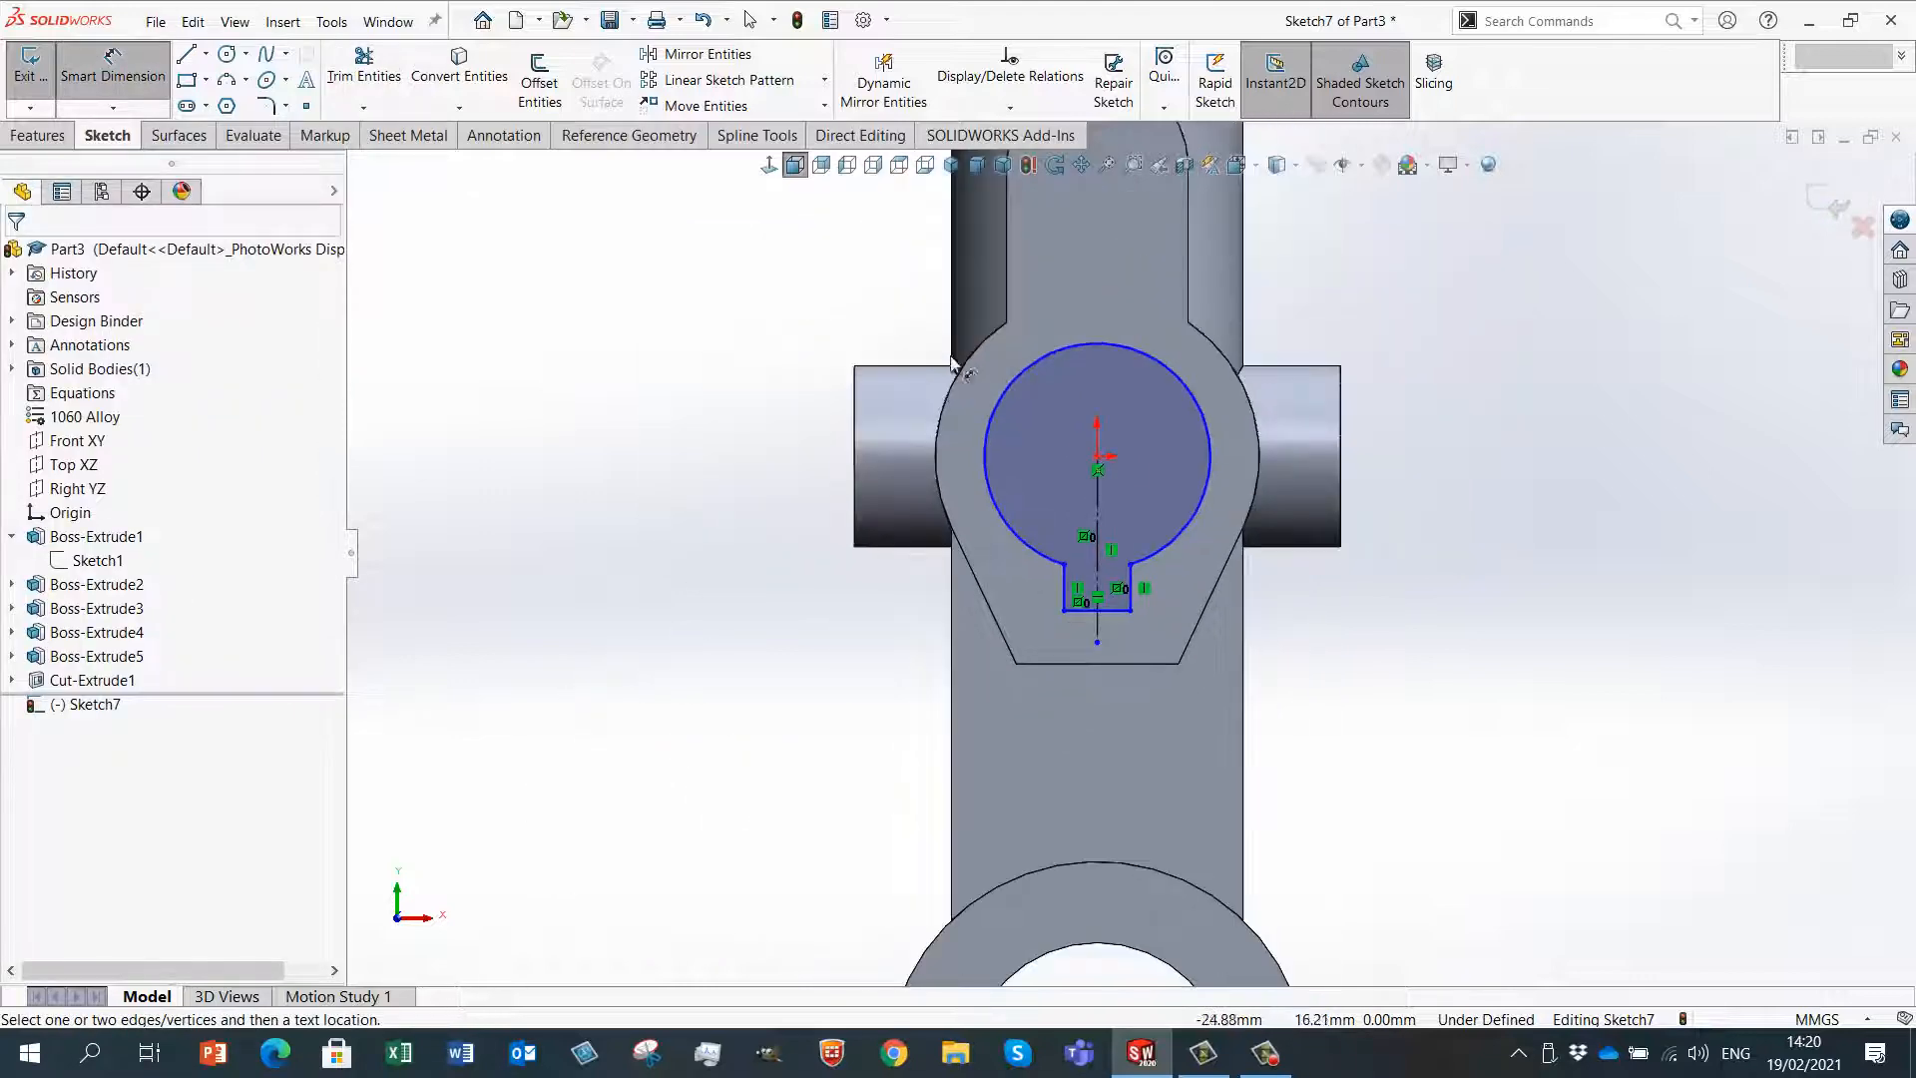
pyautogui.click(999, 388)
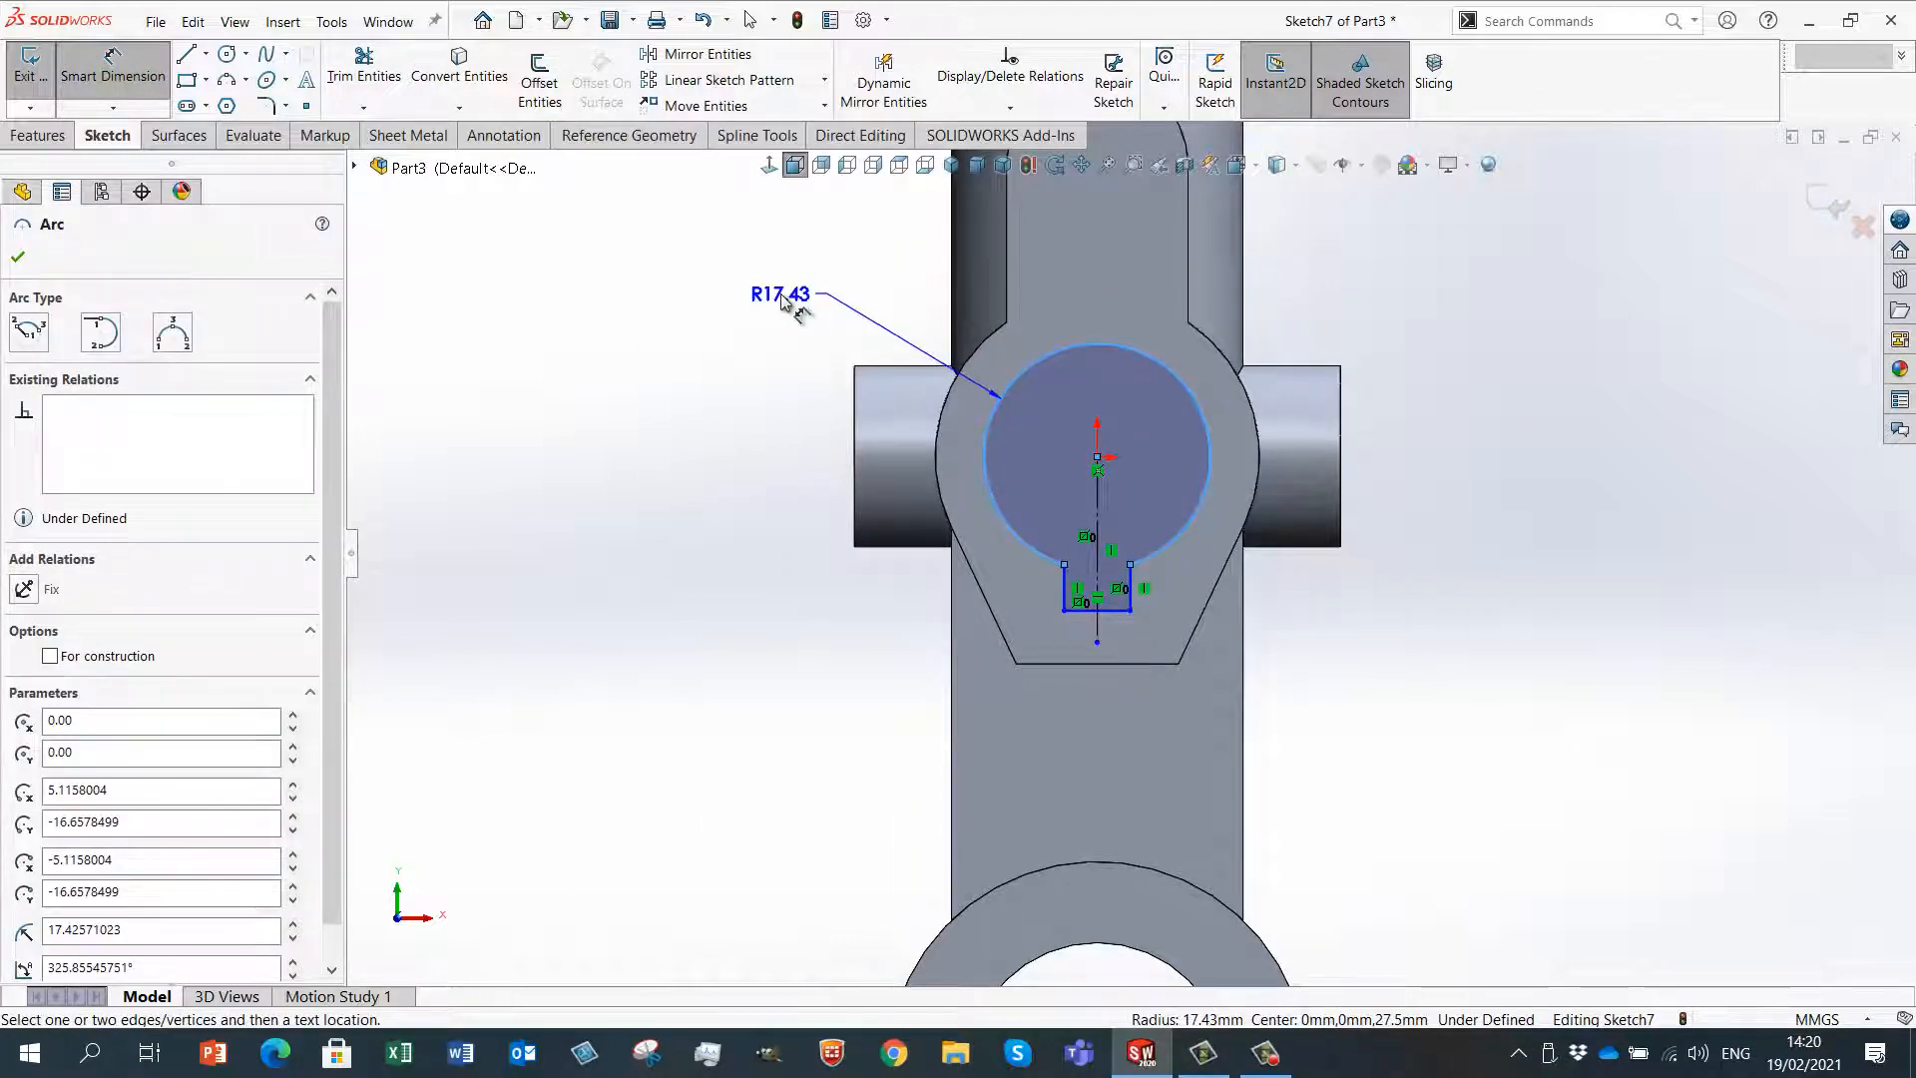
pyautogui.click(783, 299)
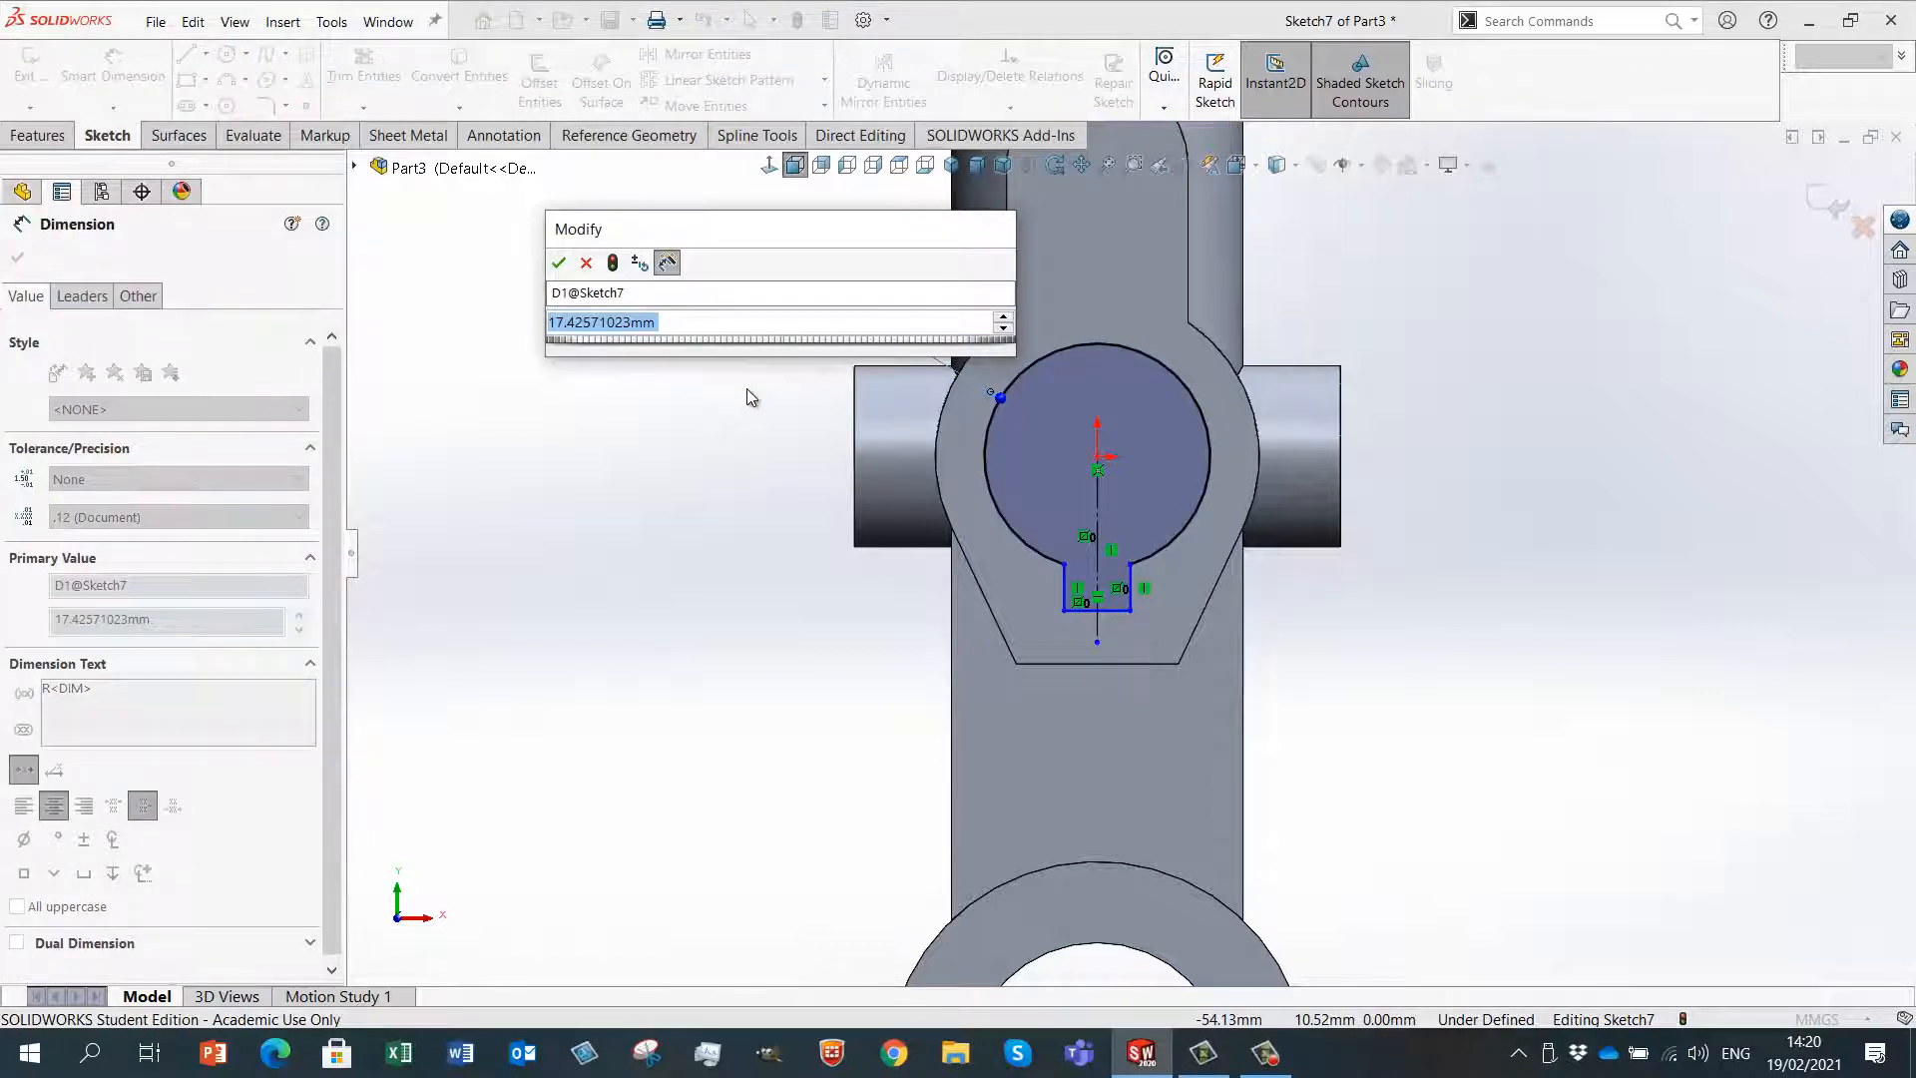
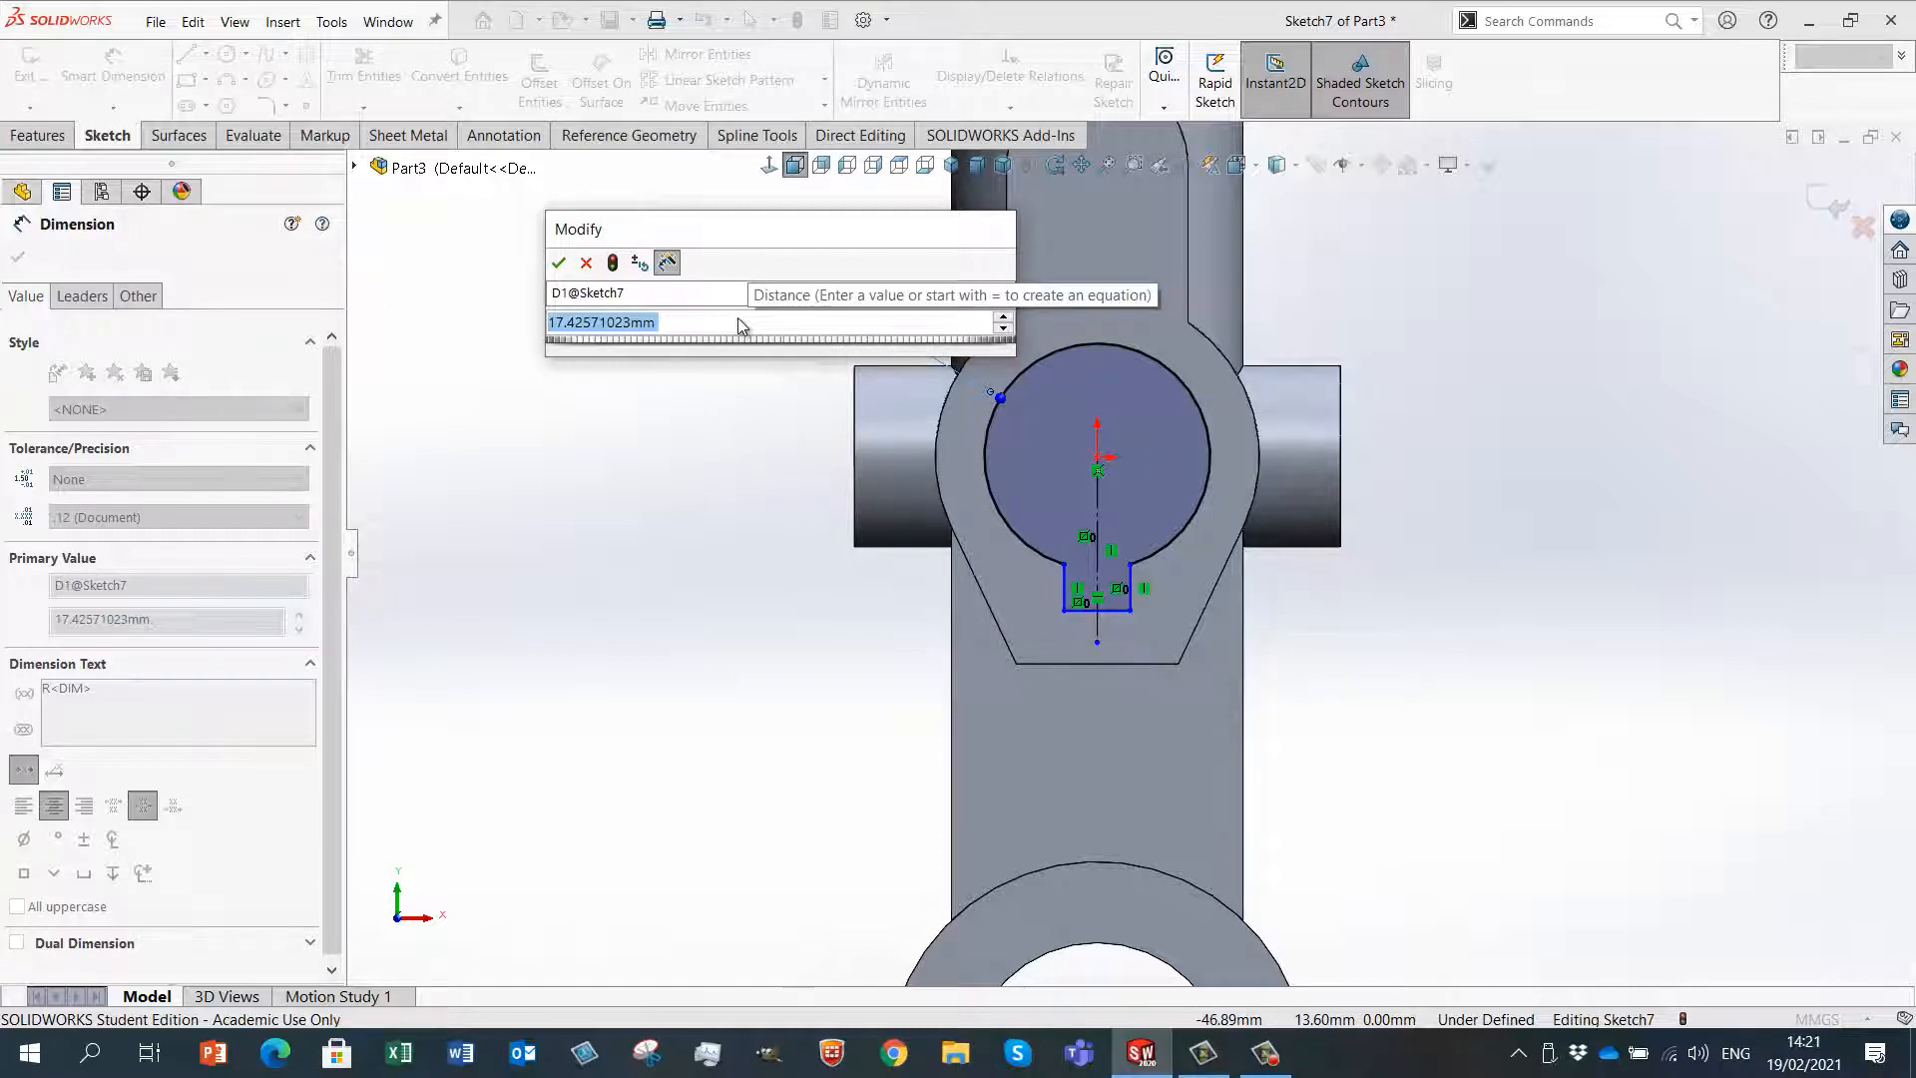
pyautogui.write('17.')
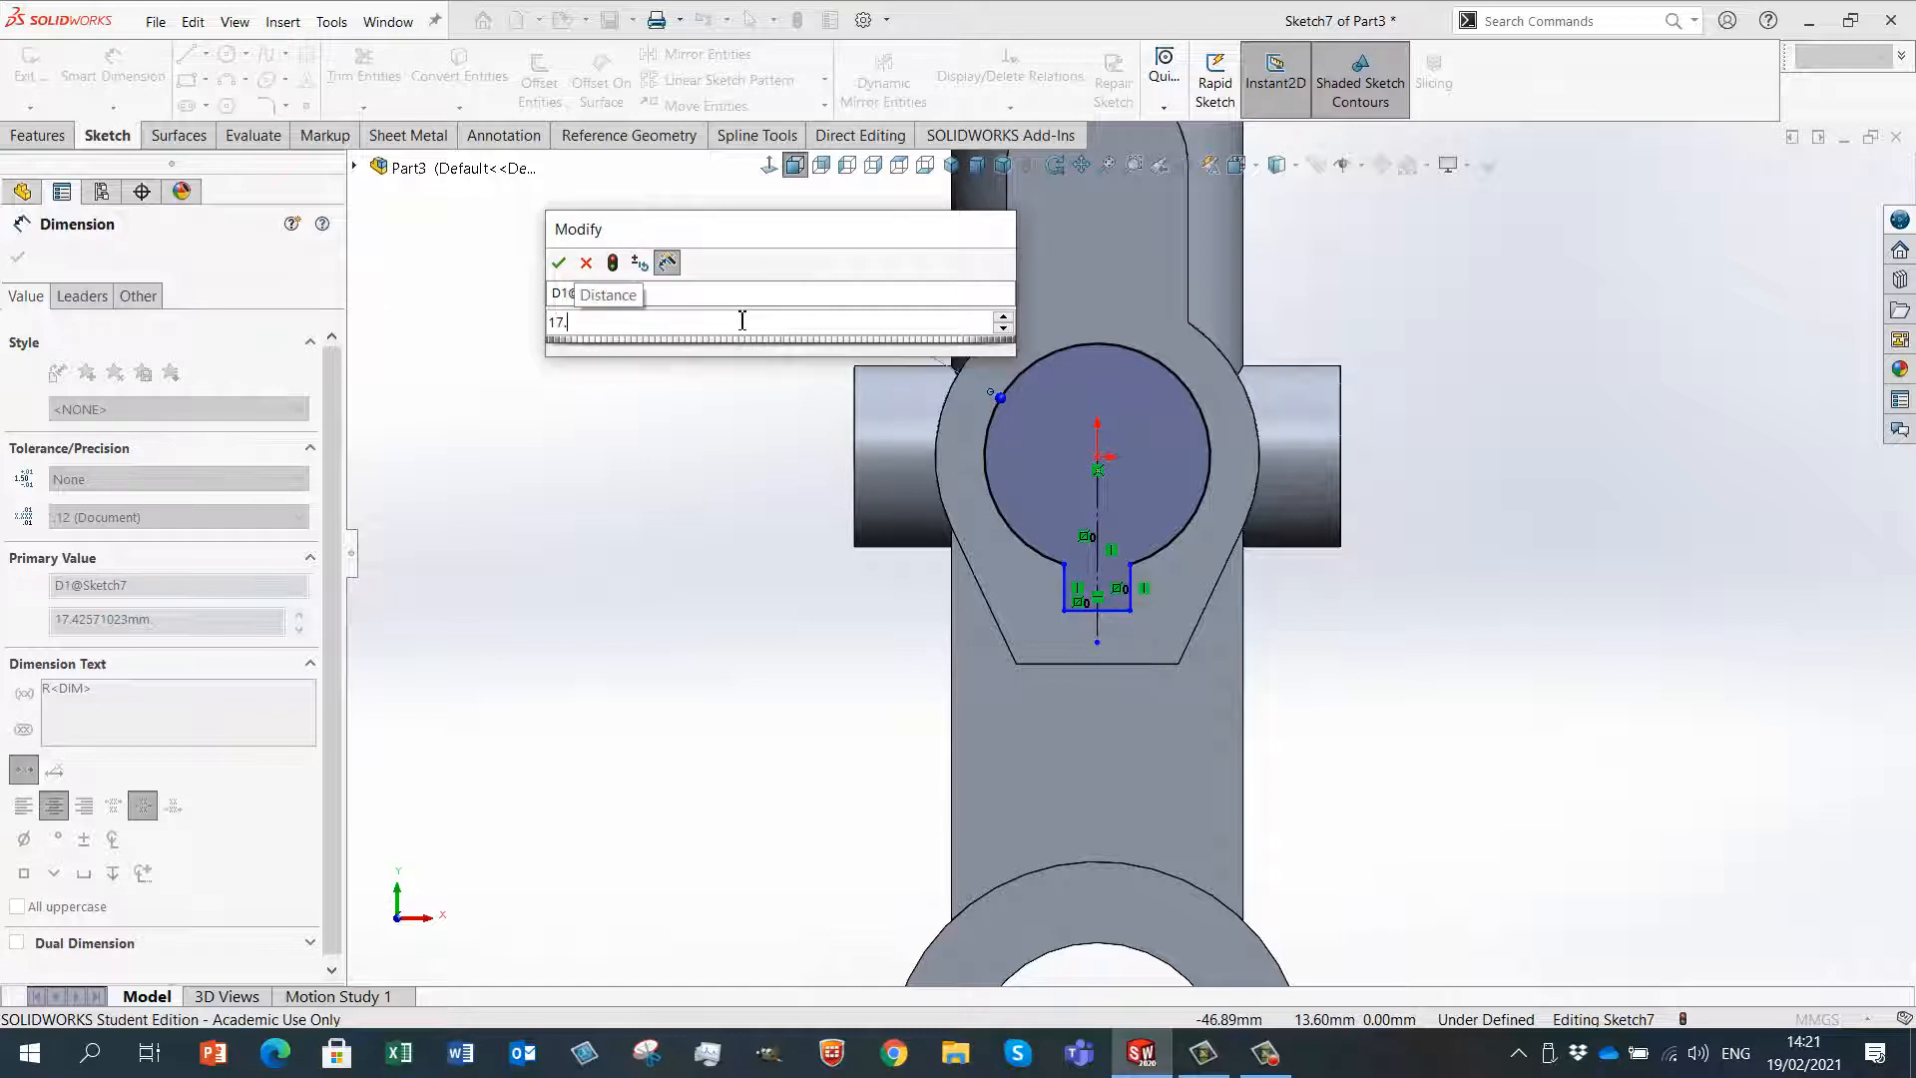
pyautogui.write('5')
pyautogui.press('Return')
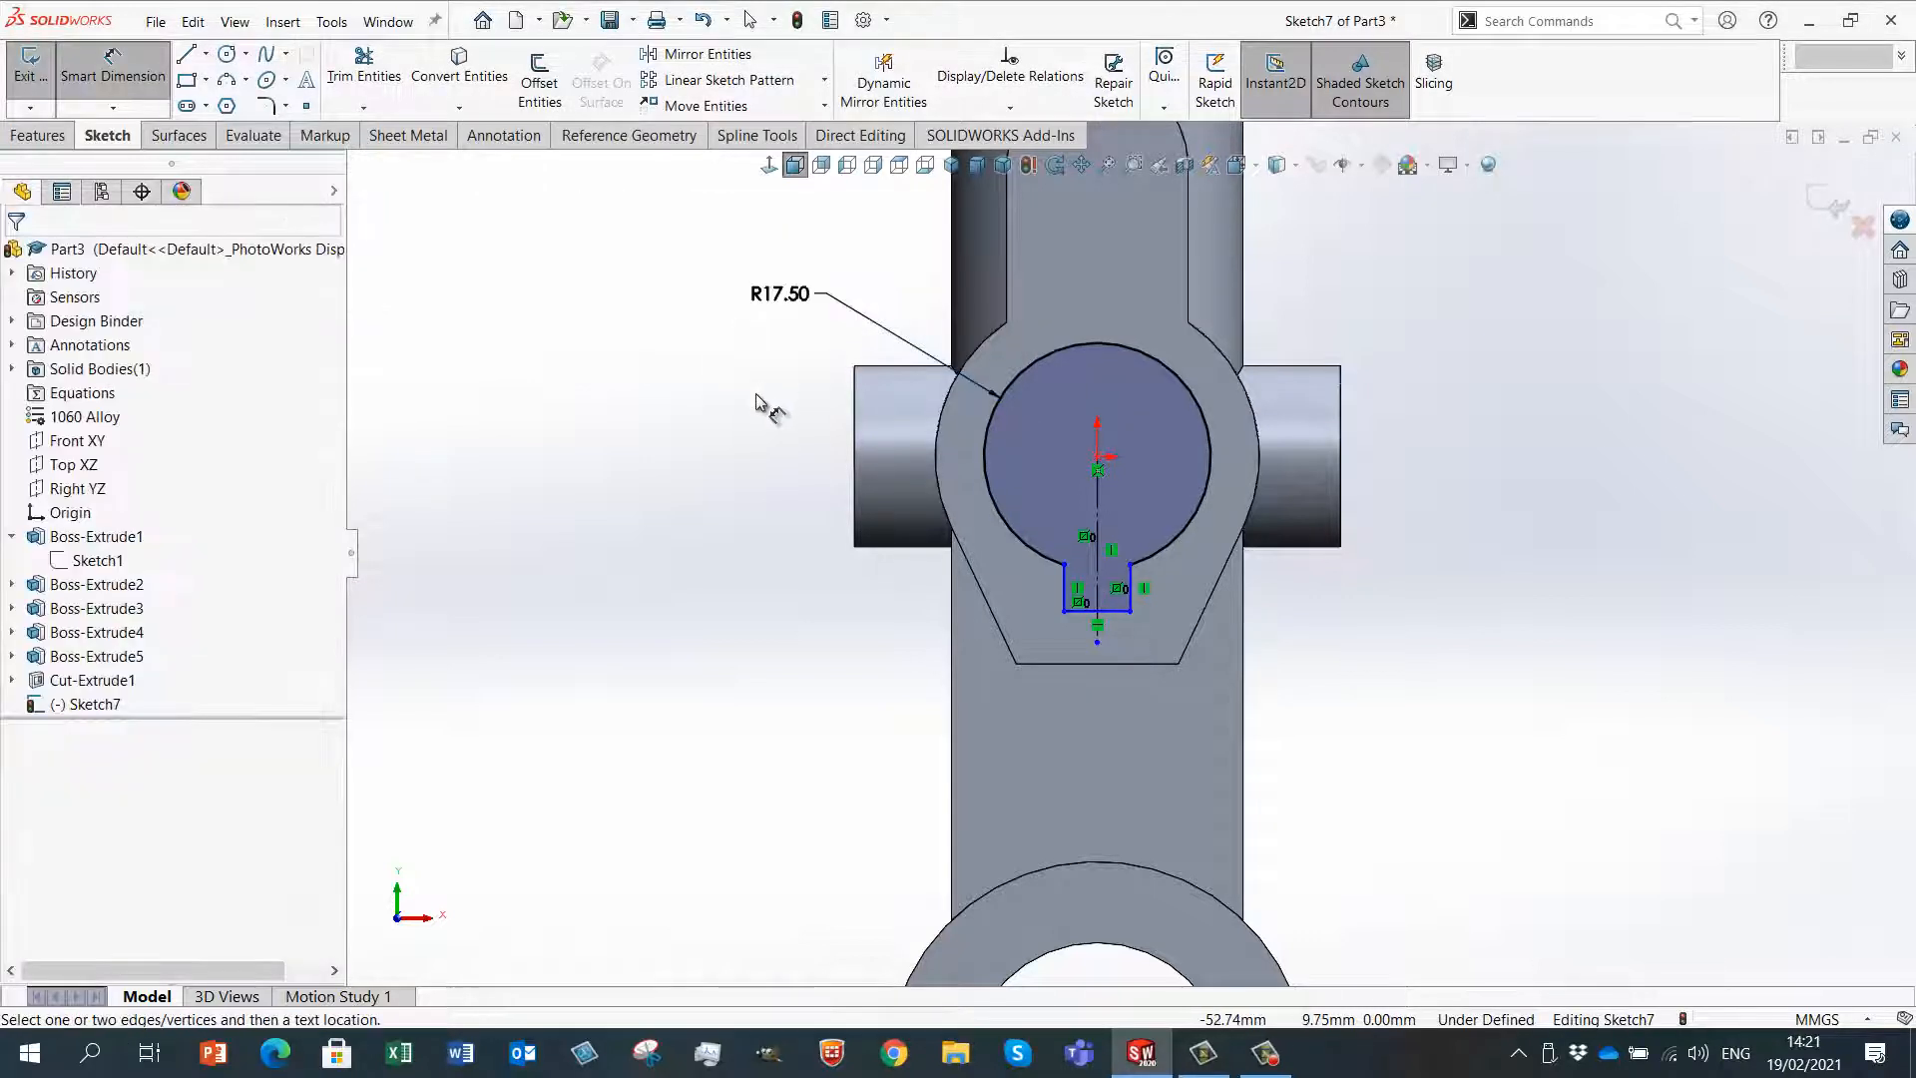
# - Display the bore's radius dimension as a diameter and place it beside the upper left of the bore
pyautogui.scroll(-1, 1093, 329)
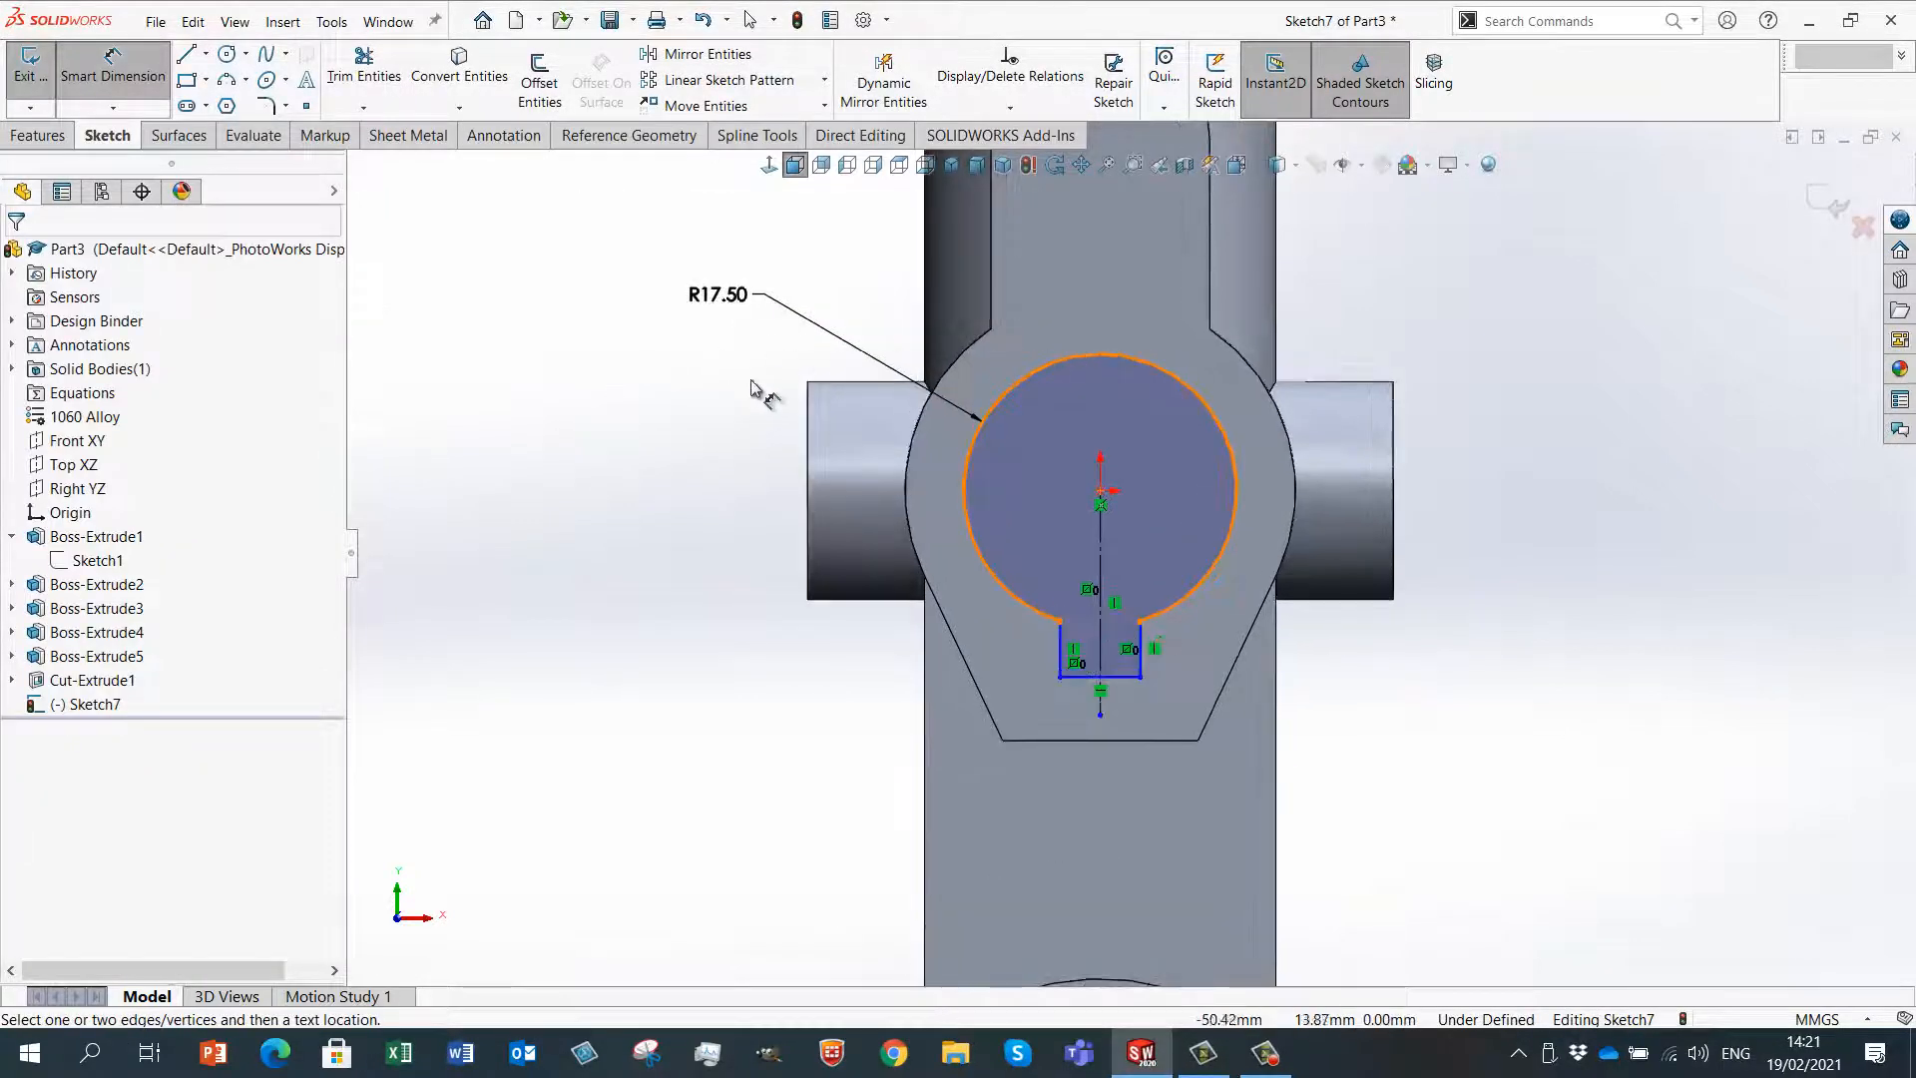
pyautogui.rightClick(715, 297)
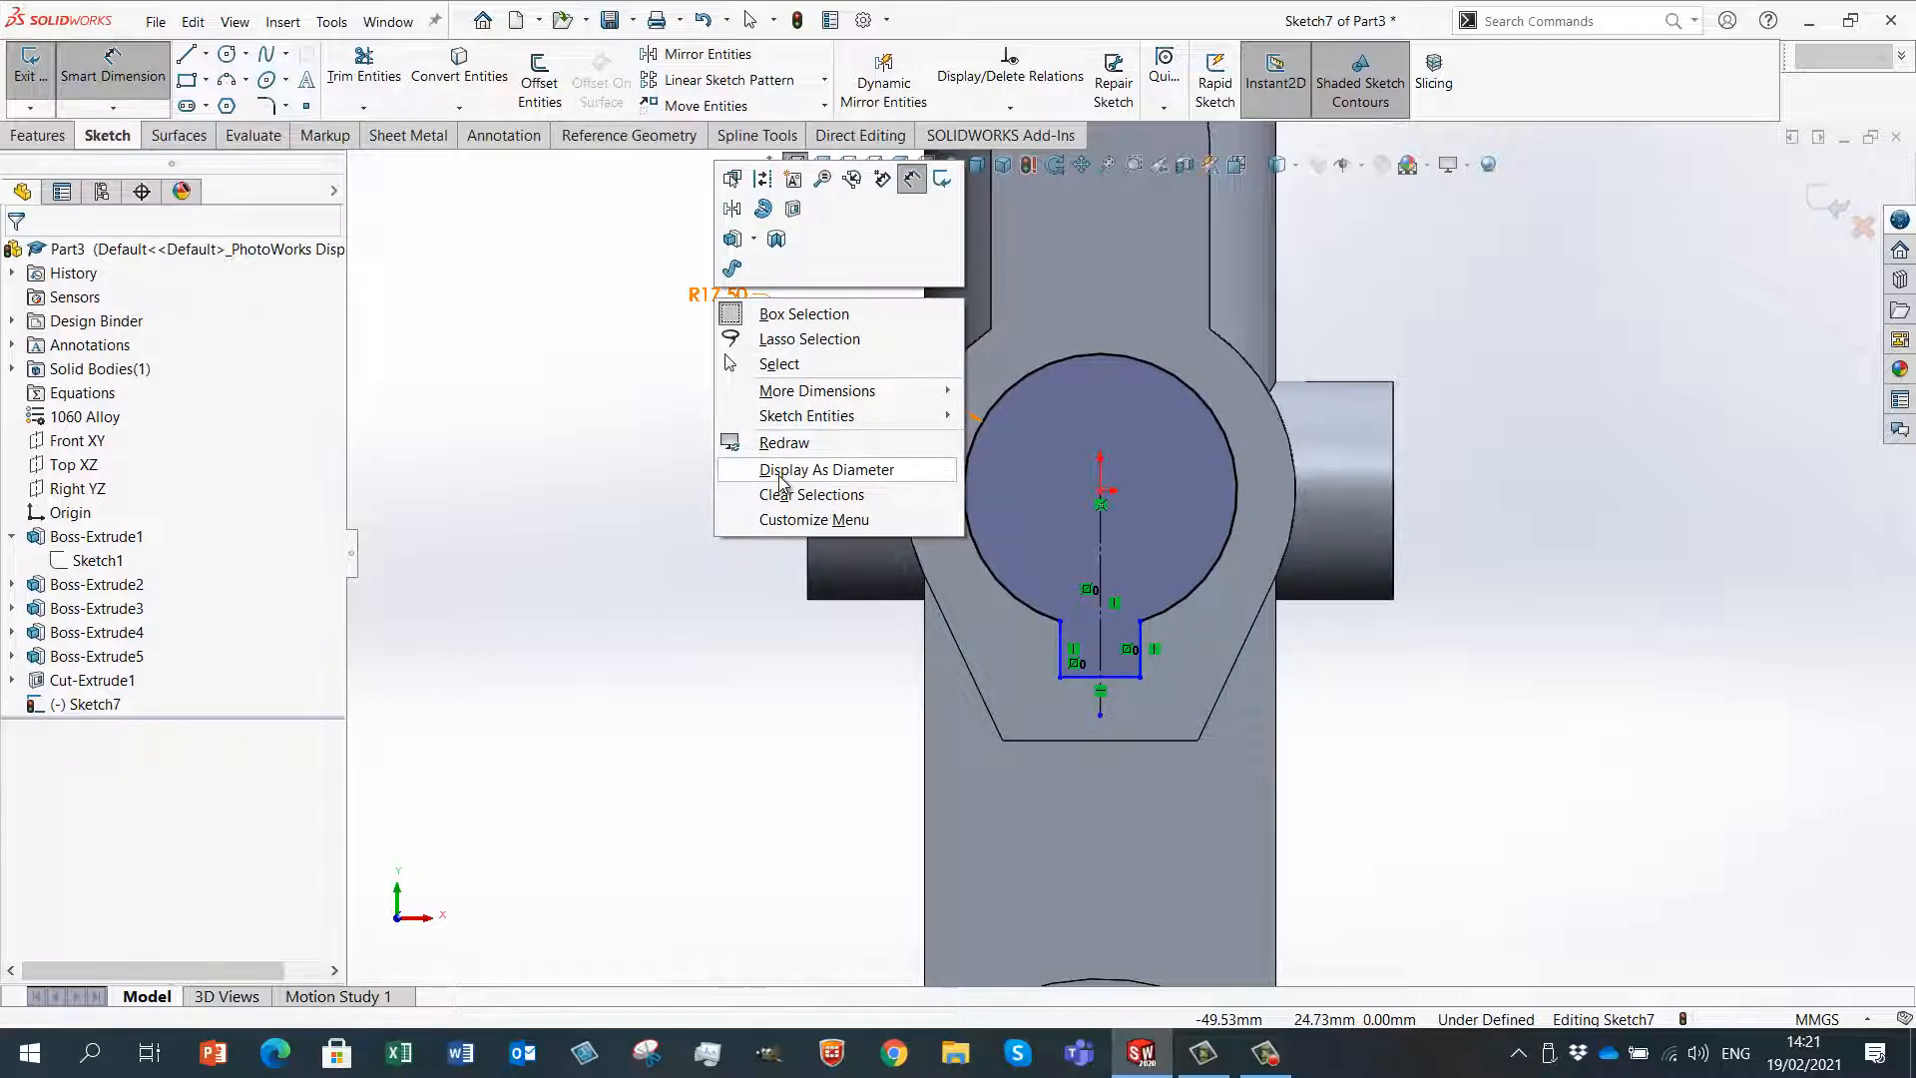
pyautogui.moveTo(957, 720)
pyautogui.click(1125, 755)
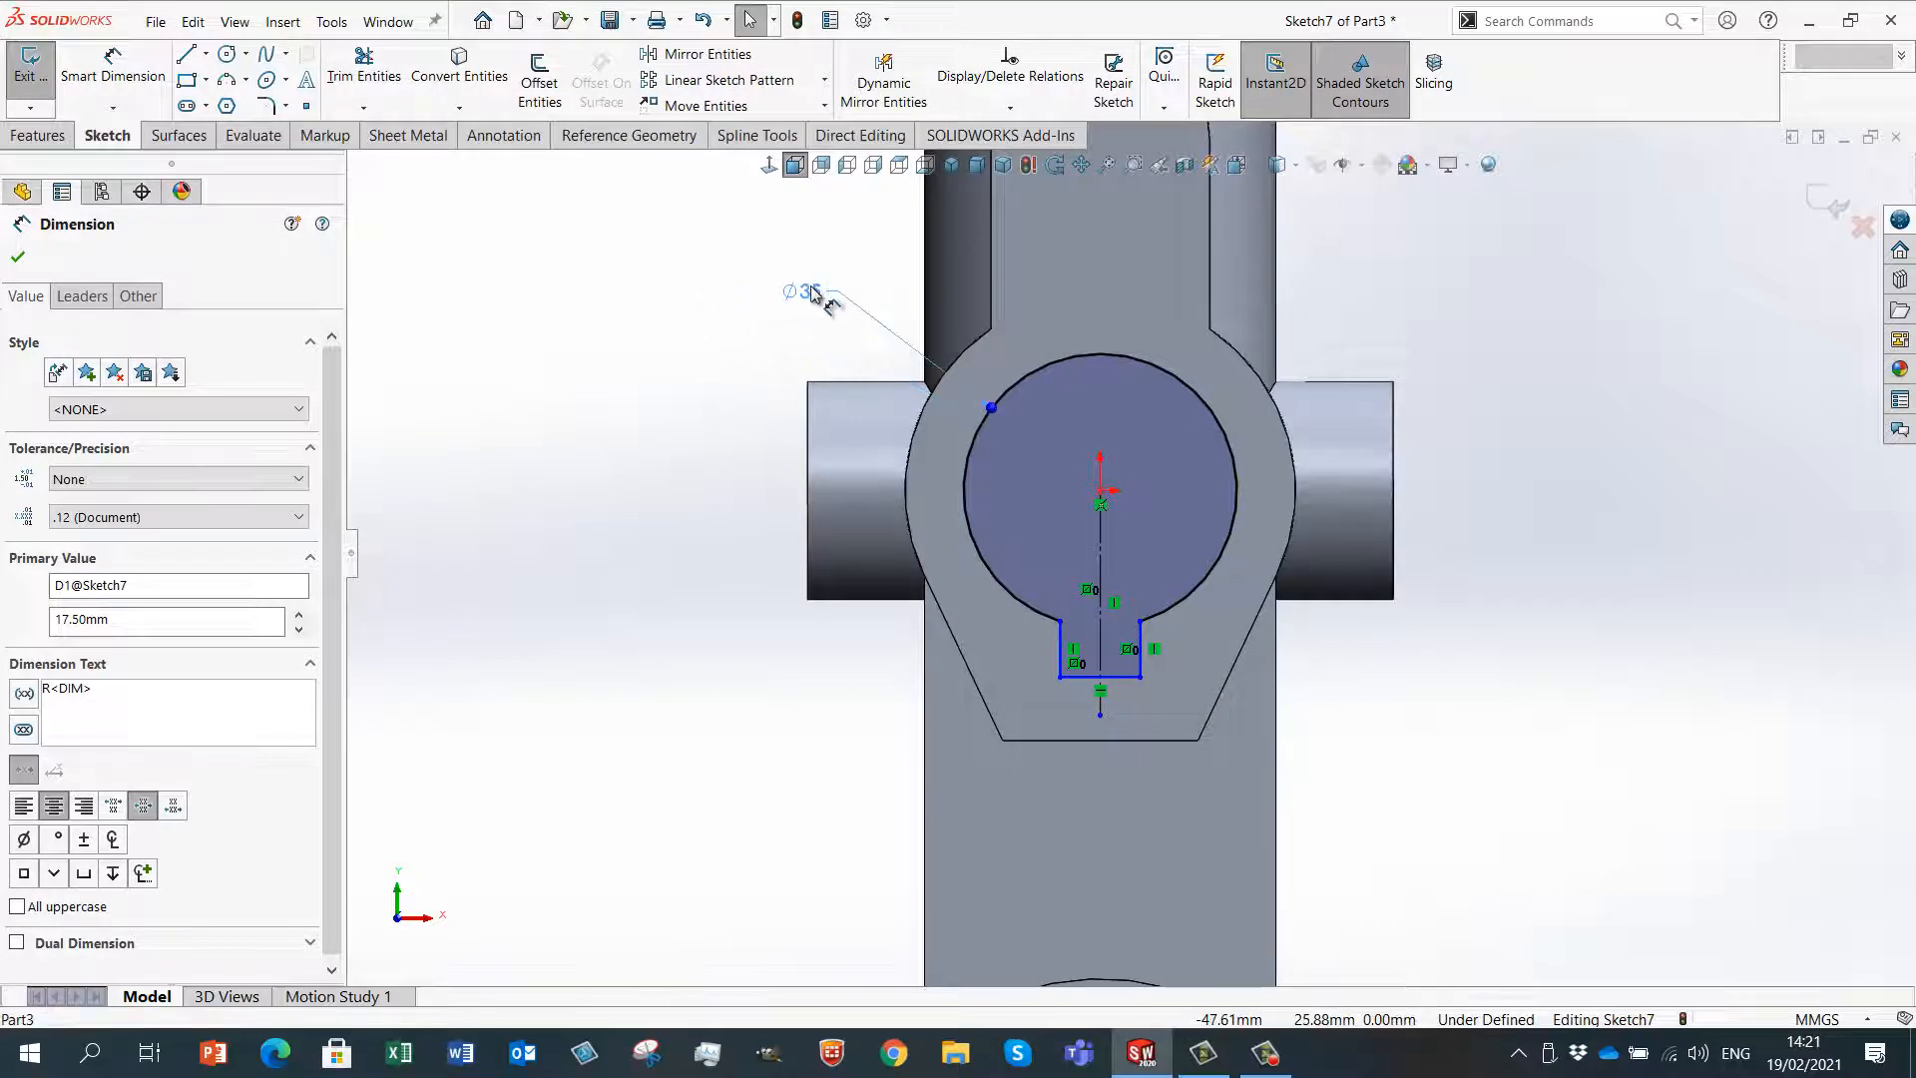
pyautogui.click(621, 389)
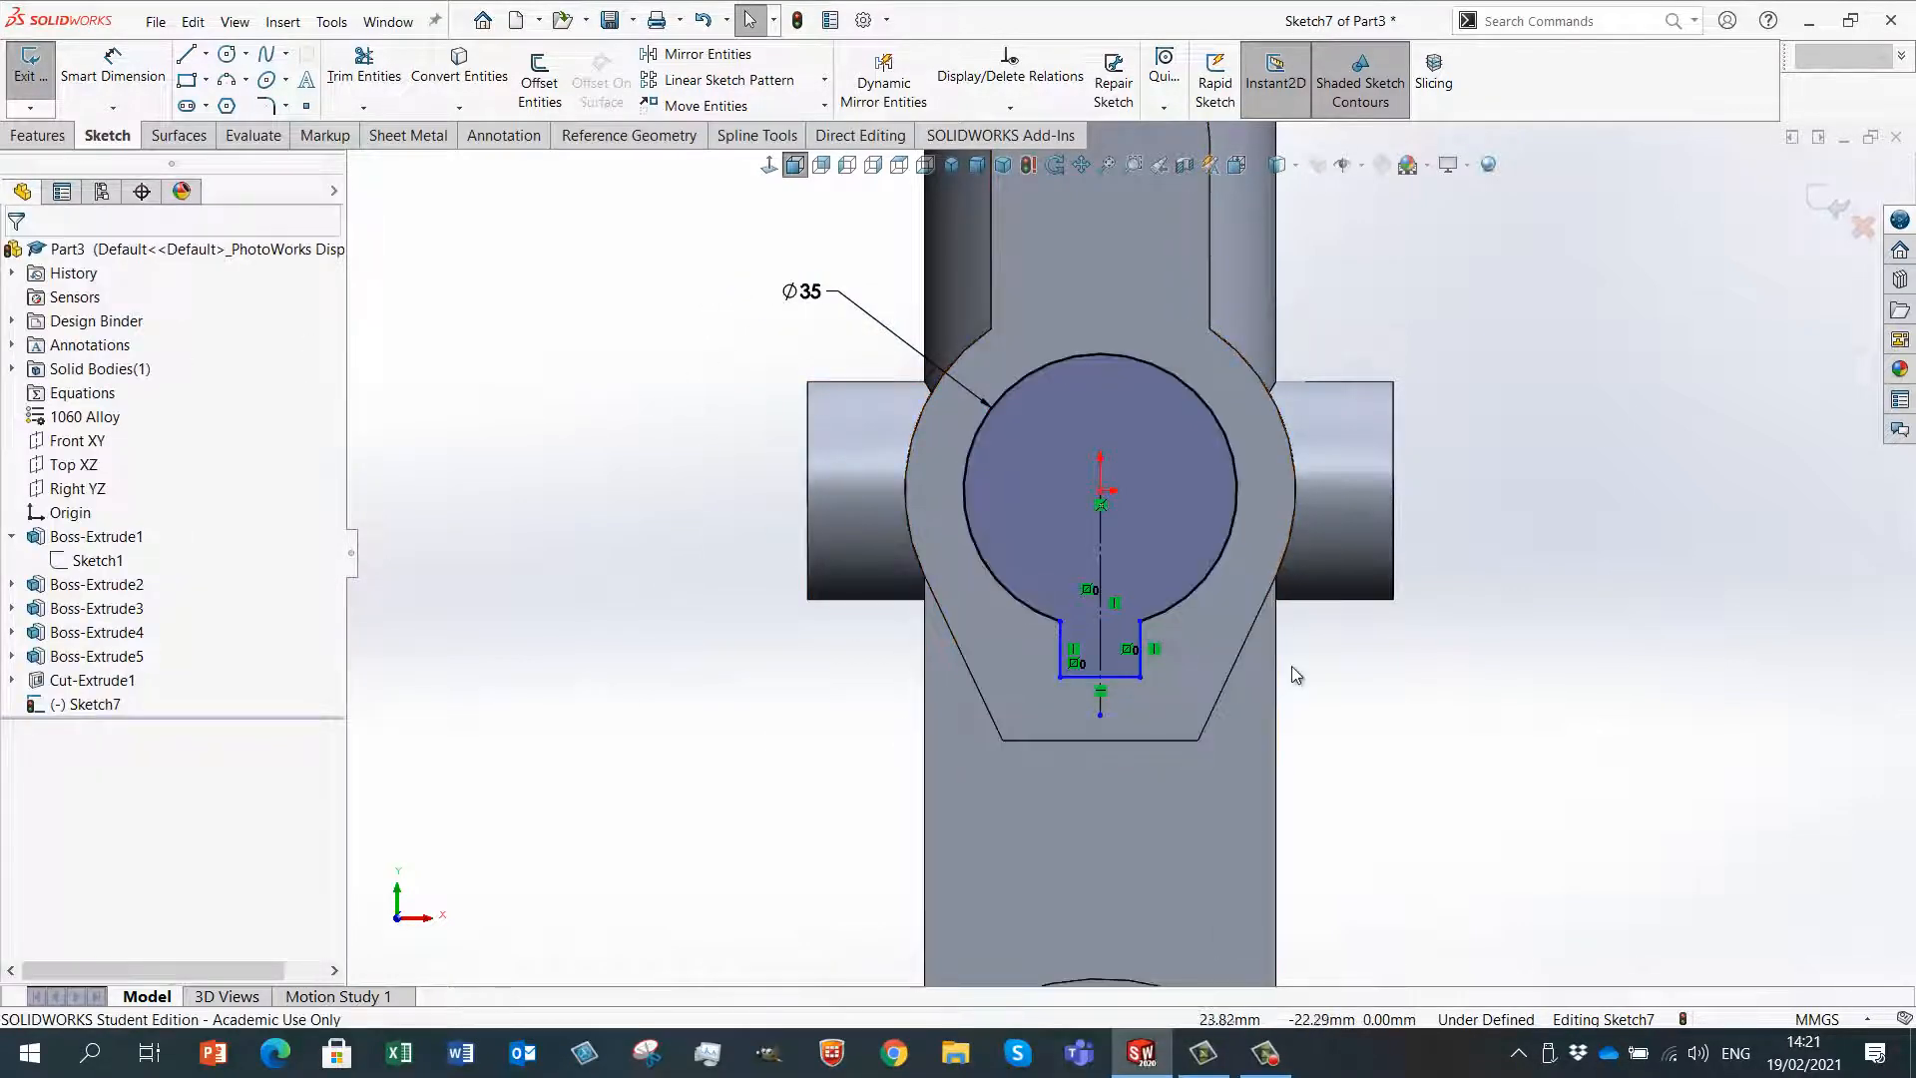
# - Dimension the keyway's bottom edge with a width of 11 mm
pyautogui.moveTo(1407, 819); pyautogui.dragTo(1404, 696, button='right')
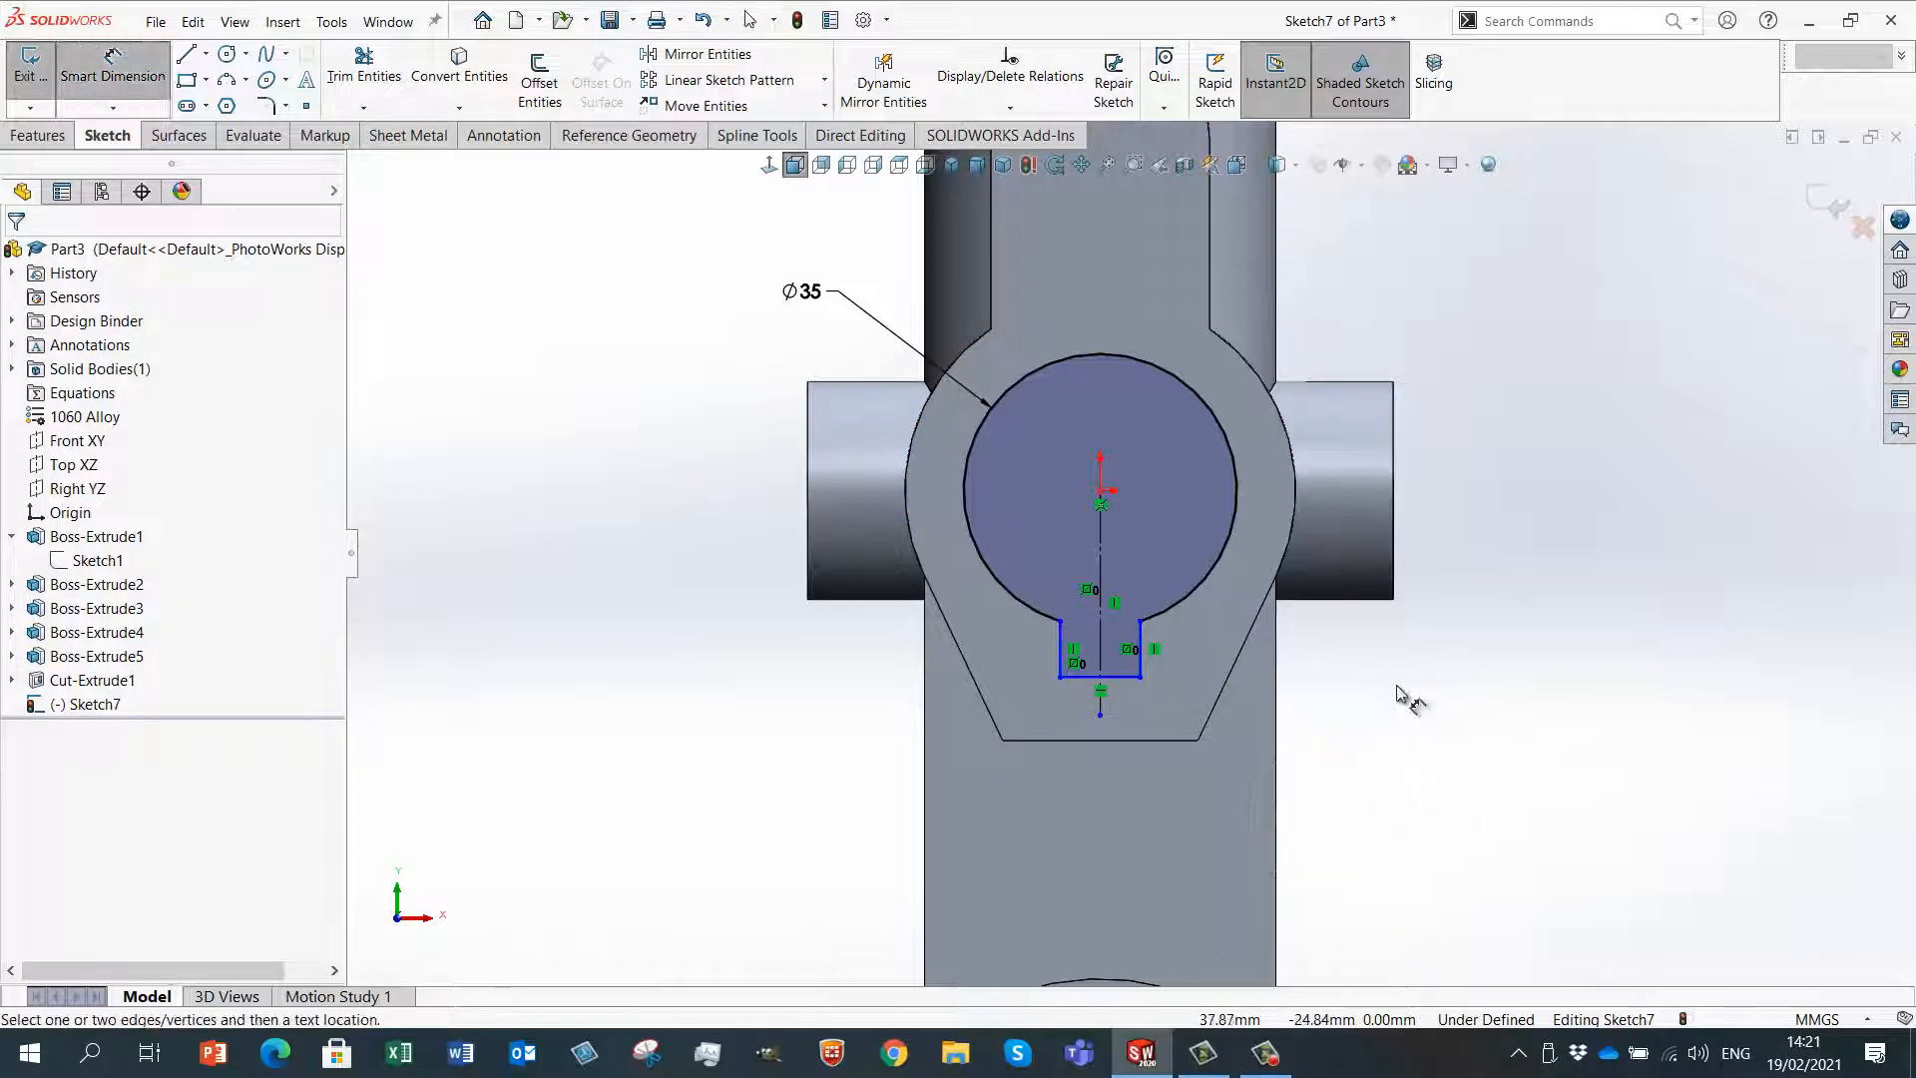
pyautogui.click(1120, 682)
pyautogui.click(1128, 770)
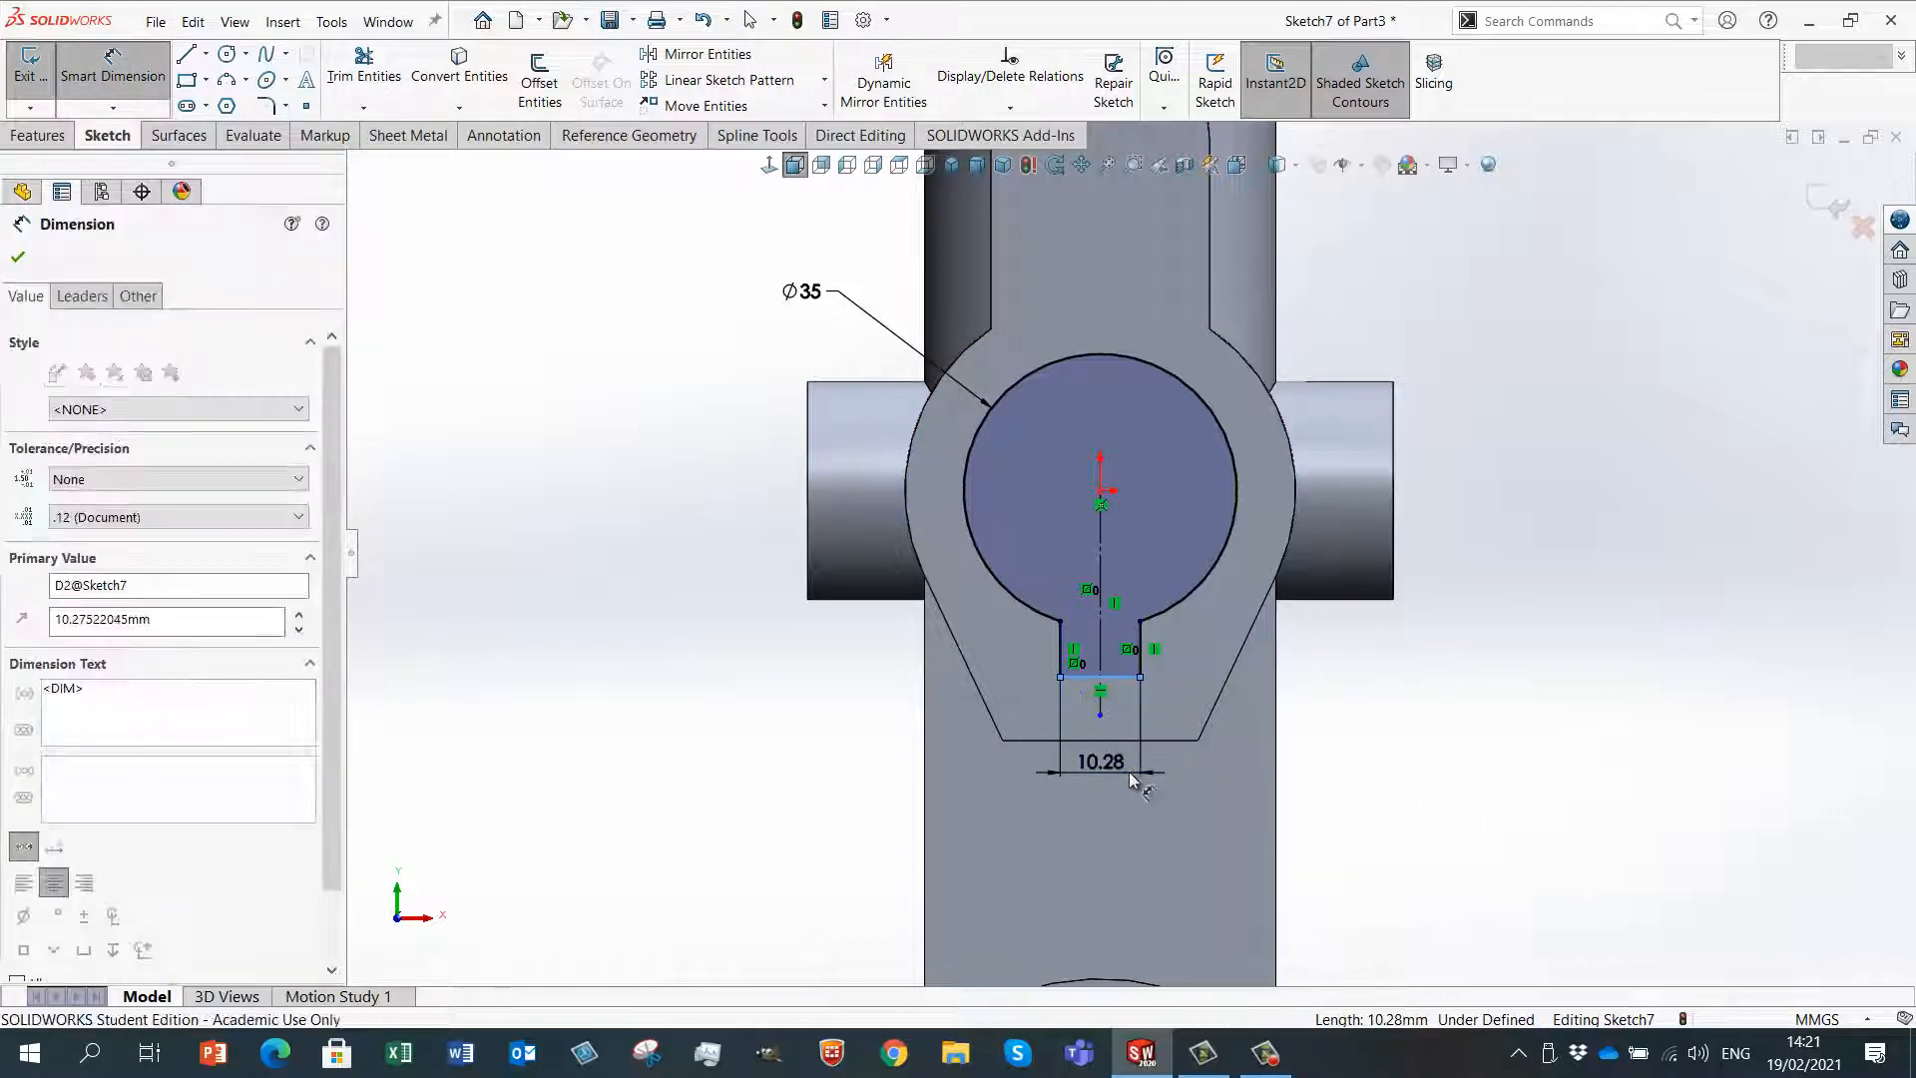
pyautogui.write('11')
pyautogui.press('Return')
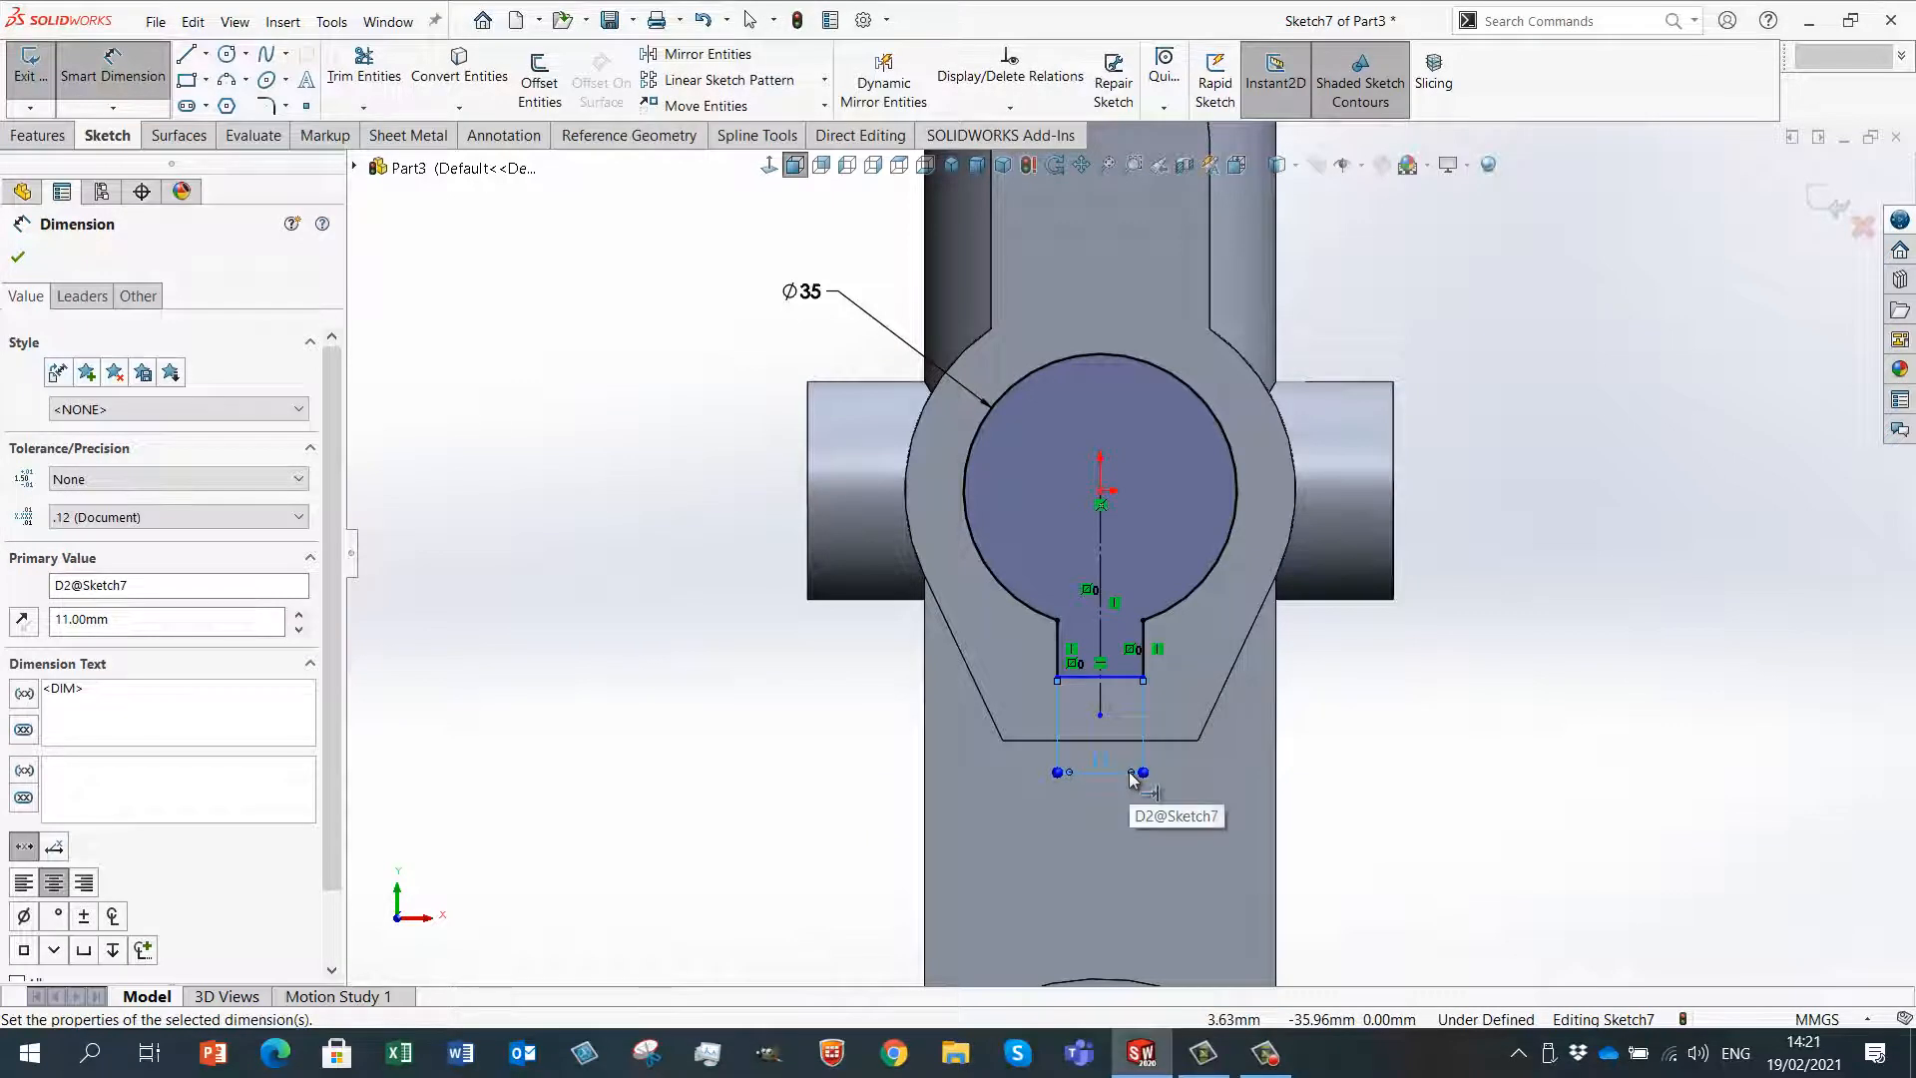
# - Dimension the keyway's vertical side with a depth of 6 mm
pyautogui.click(1143, 648)
pyautogui.click(1359, 679)
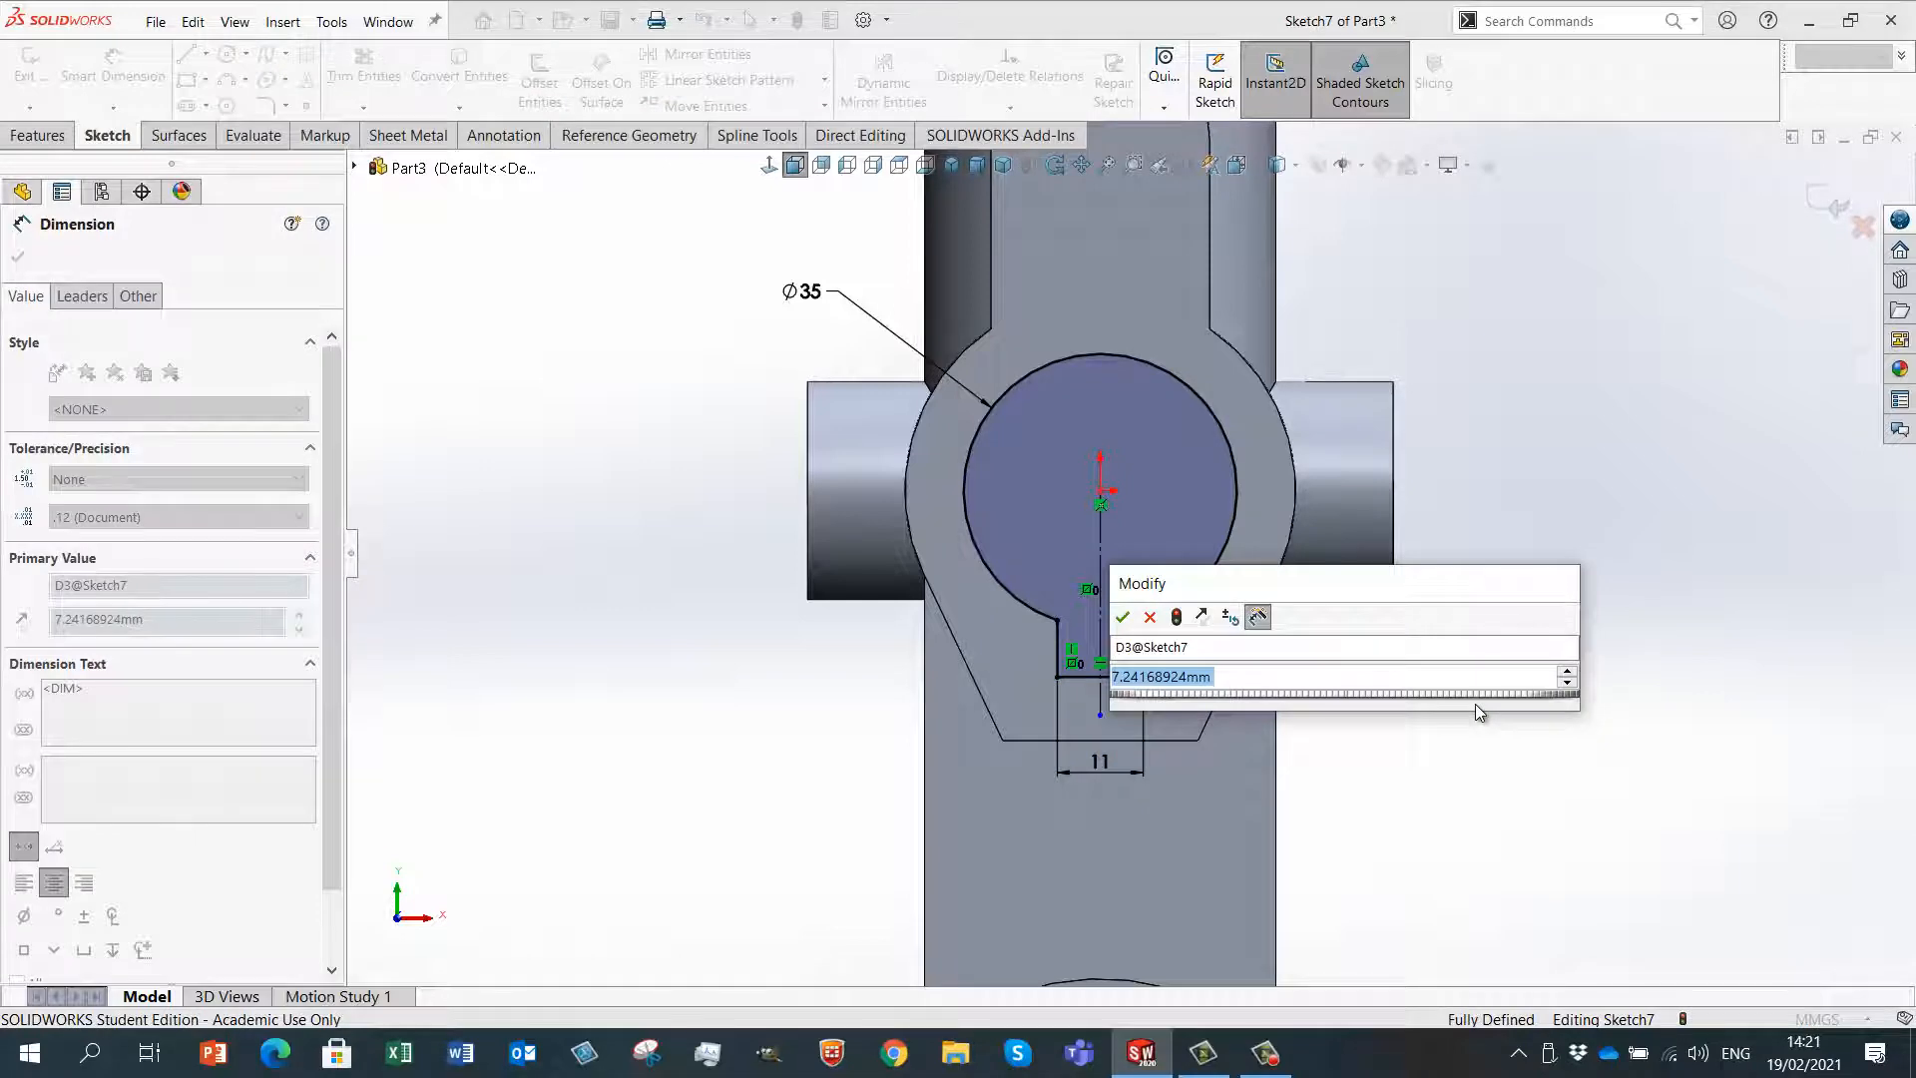
pyautogui.write('6')
pyautogui.press('Return')
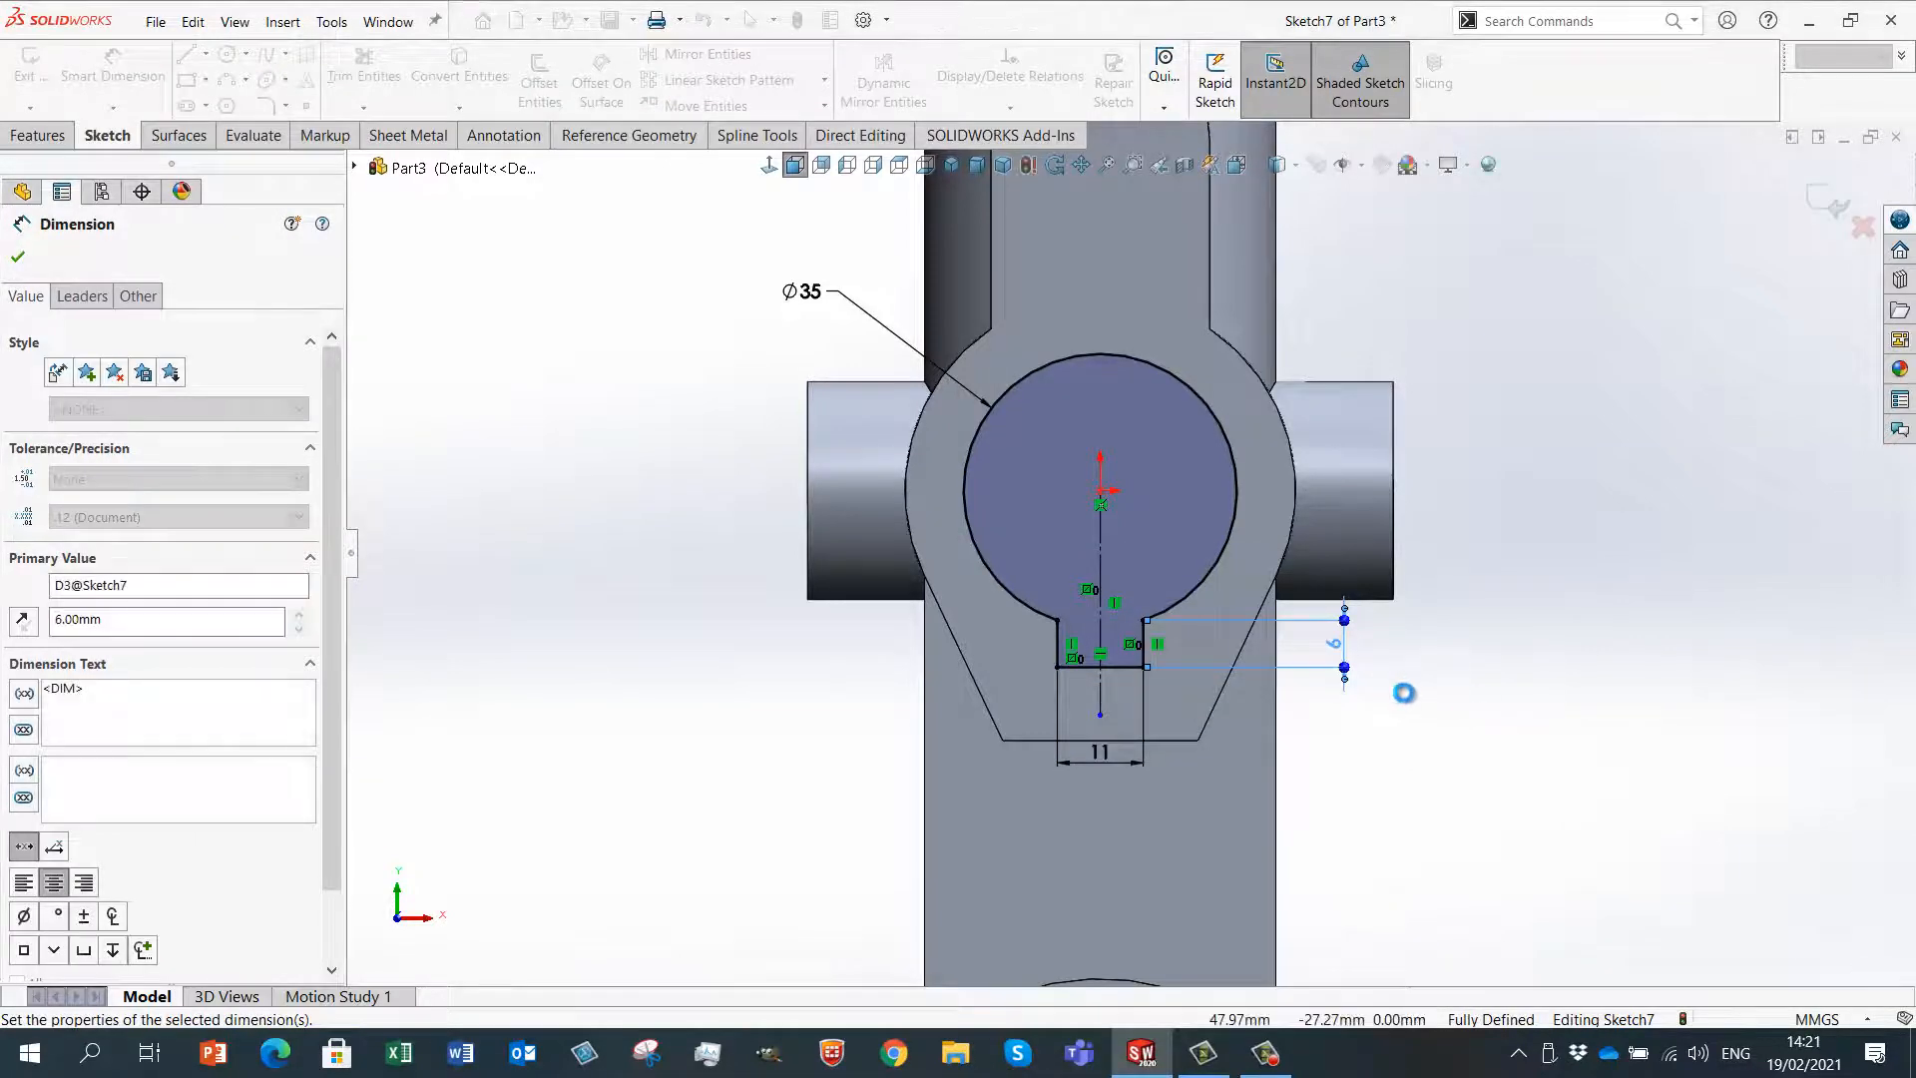
pyautogui.press('Escape')
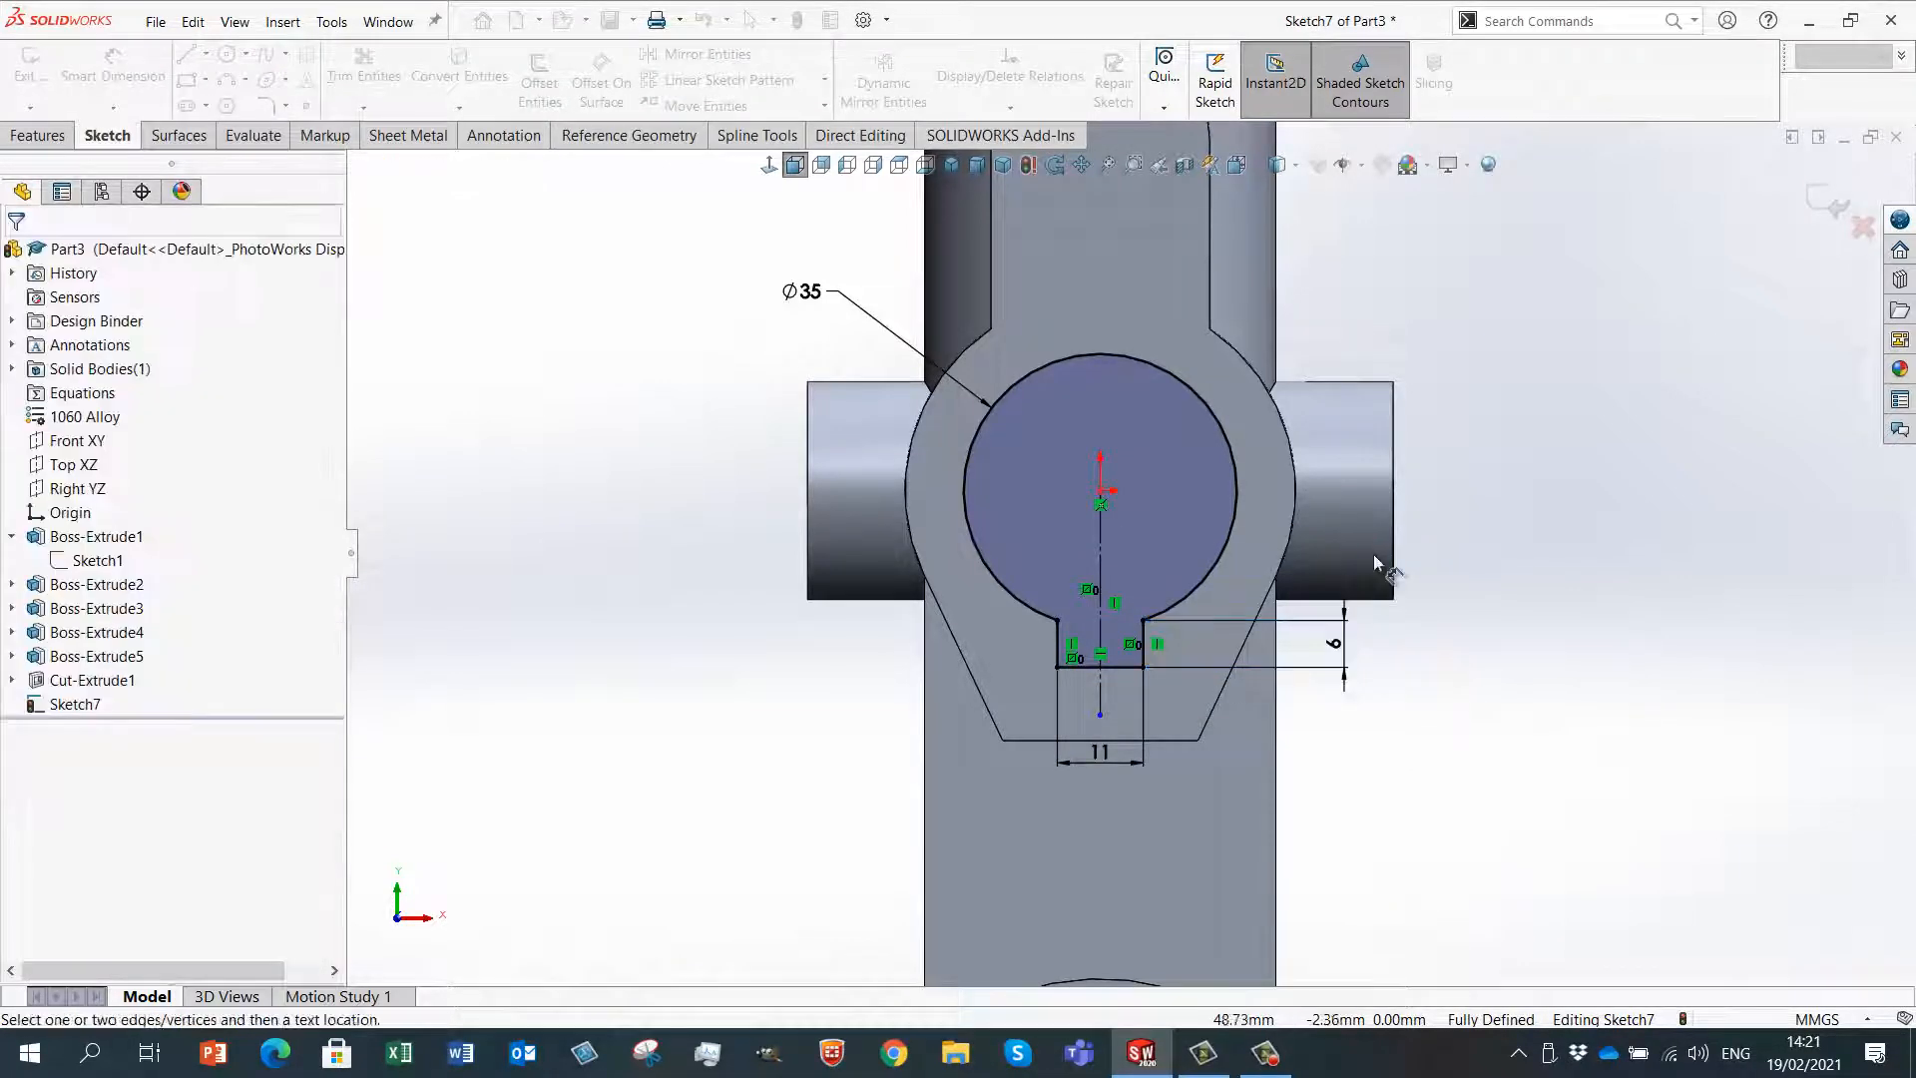
# - Cut-extrude the bore and keyway profile Through All from the sketch plane
pyautogui.moveTo(1375, 555)
pyautogui.mouseDown(button='middle')
pyautogui.moveTo(1575, 419)
pyautogui.moveTo(1592, 469)
pyautogui.moveTo(701, 615)
pyautogui.moveTo(718, 611)
pyautogui.moveTo(718, 642)
pyautogui.mouseUp(button='middle')
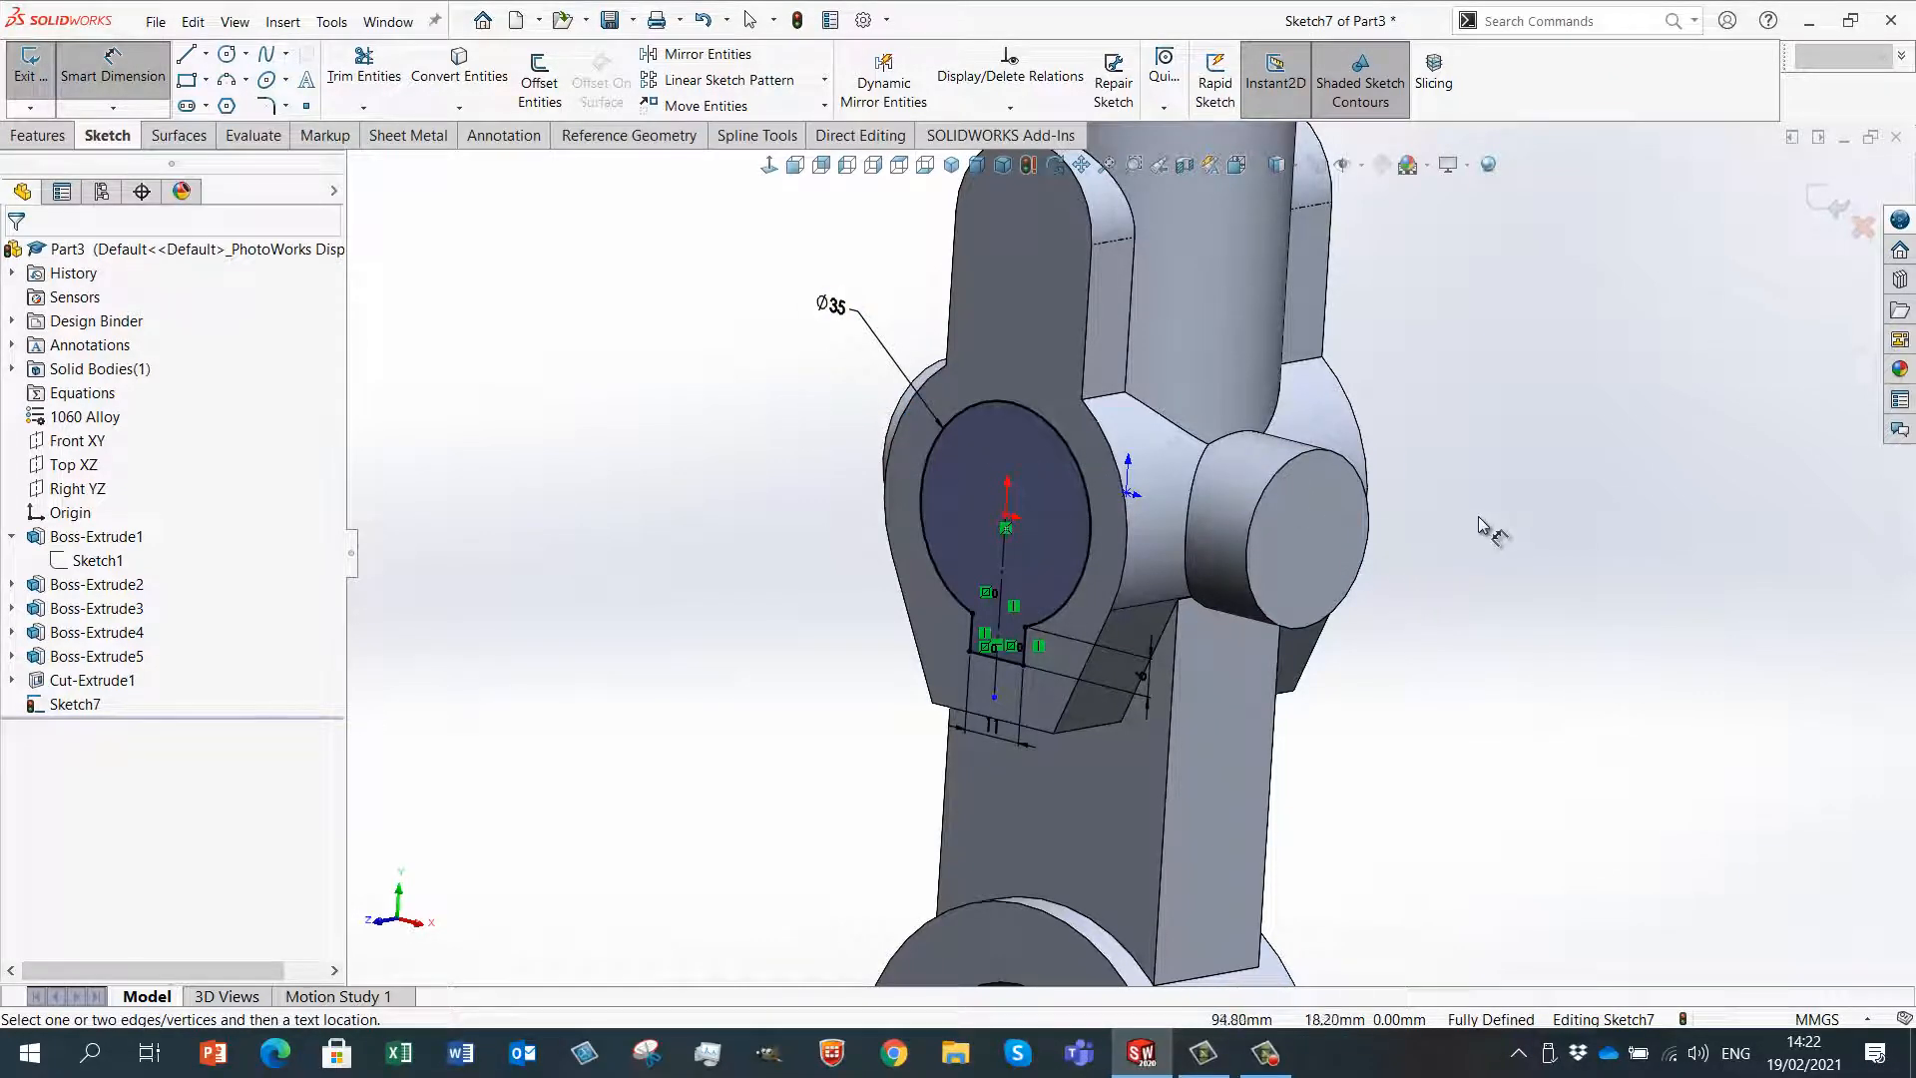
pyautogui.moveTo(1479, 518)
pyautogui.mouseDown(button='middle')
pyautogui.moveTo(1536, 515)
pyautogui.moveTo(1510, 526)
pyautogui.mouseUp(button='middle')
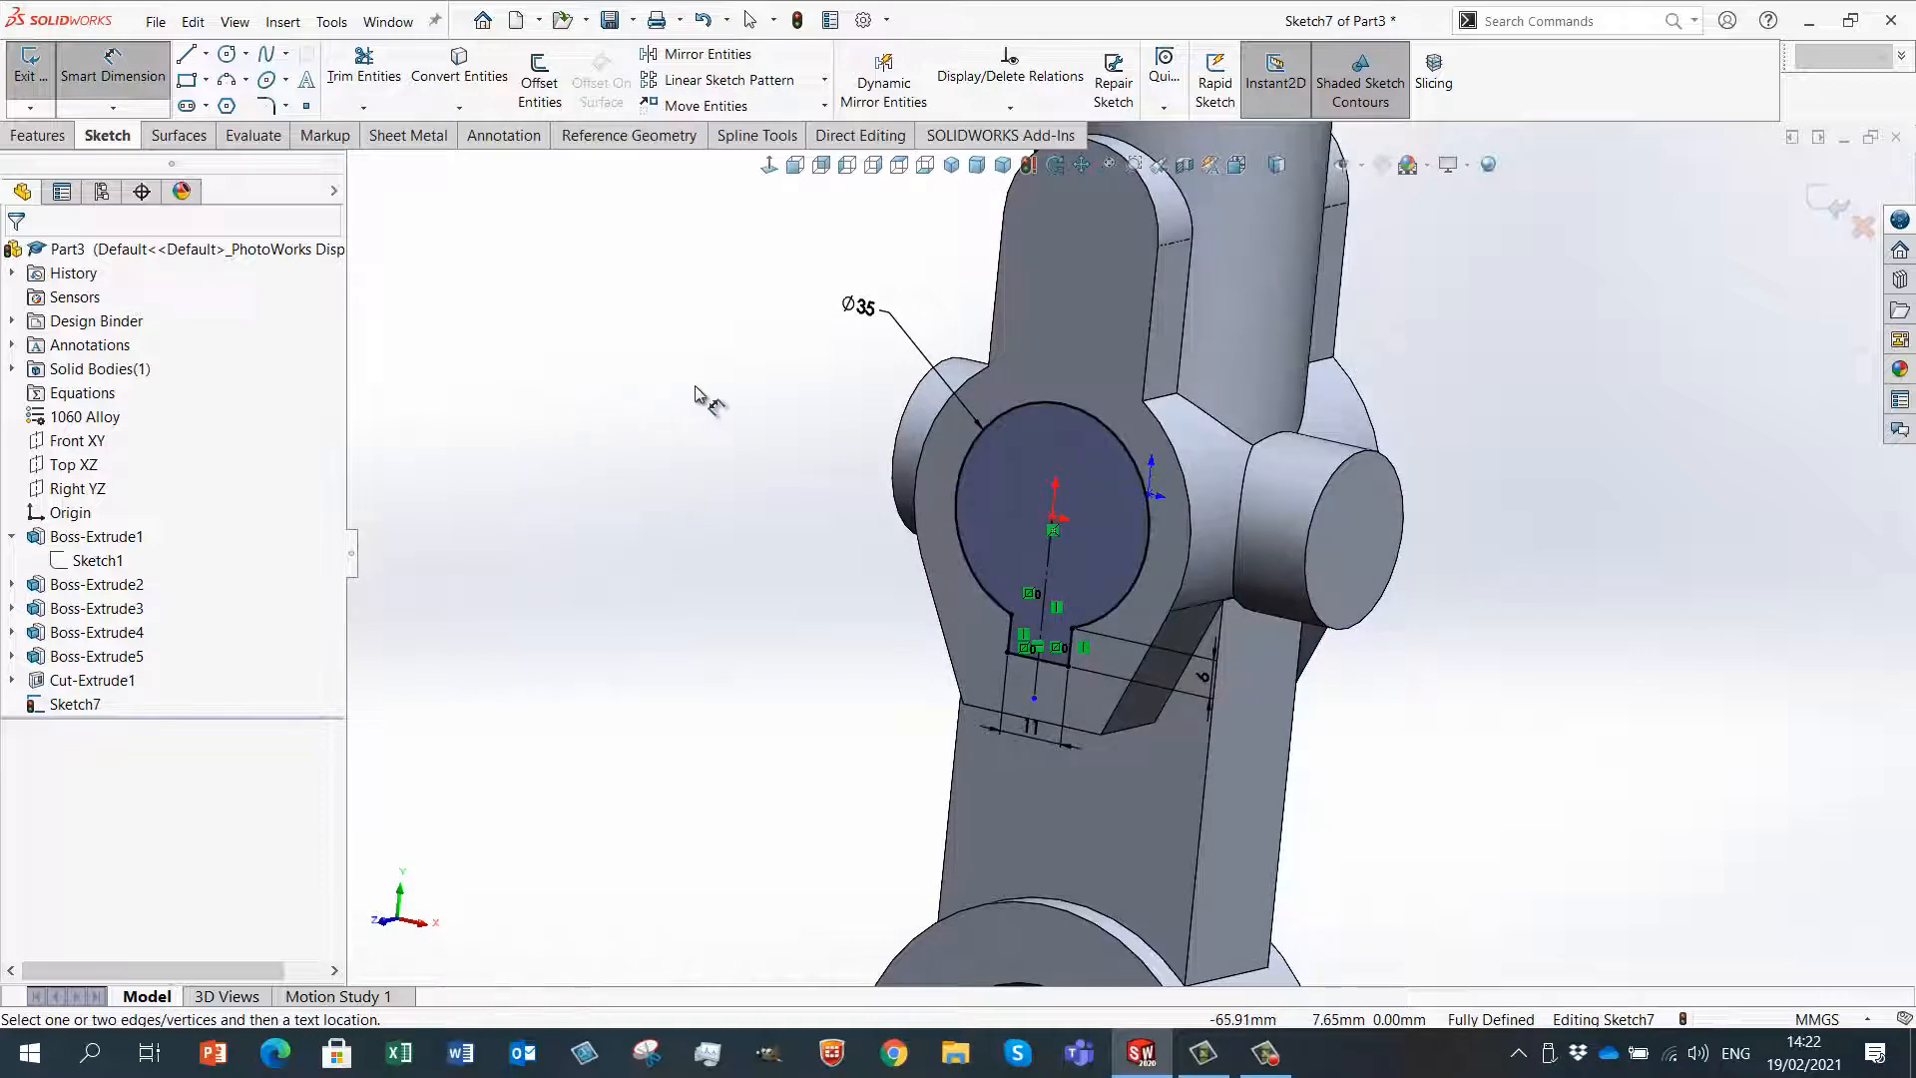
pyautogui.moveTo(649, 389); pyautogui.dragTo(913, 419, button='middle')
pyautogui.rightClick(707, 473)
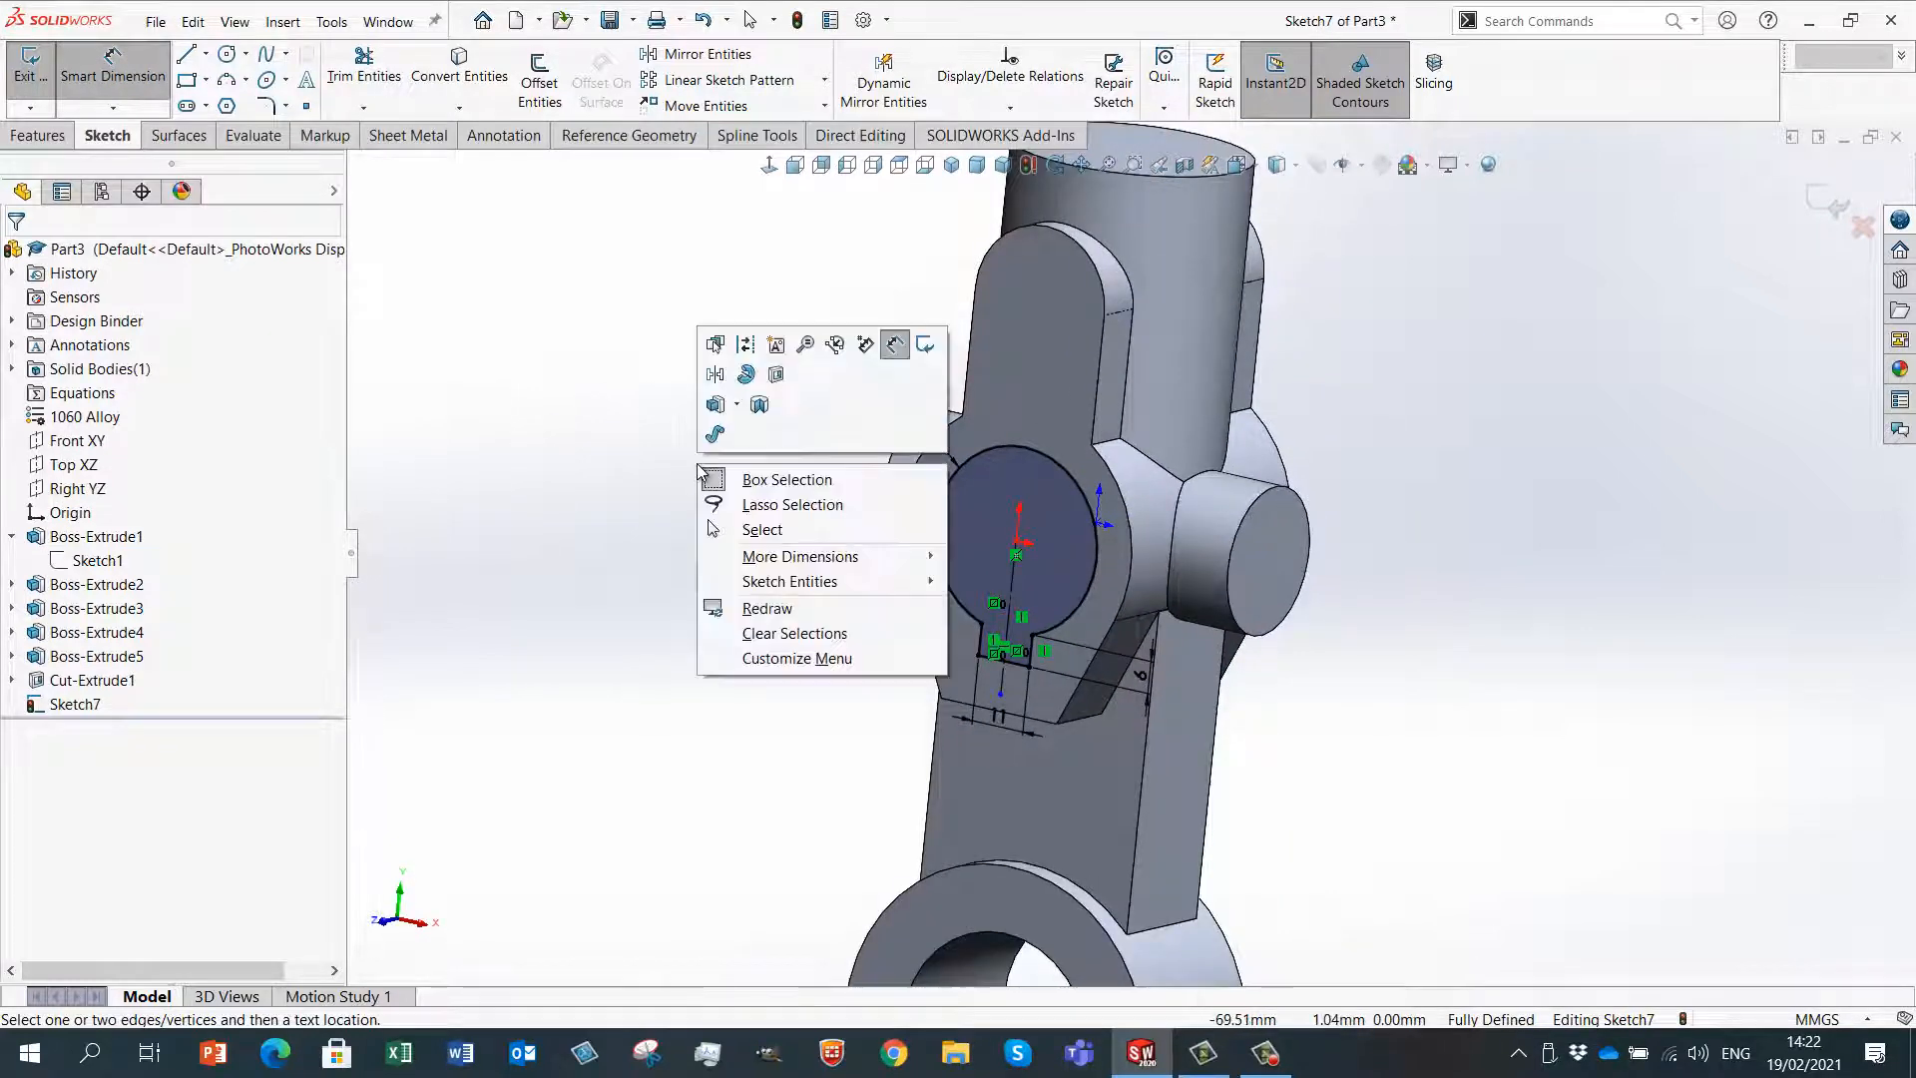
pyautogui.click(776, 375)
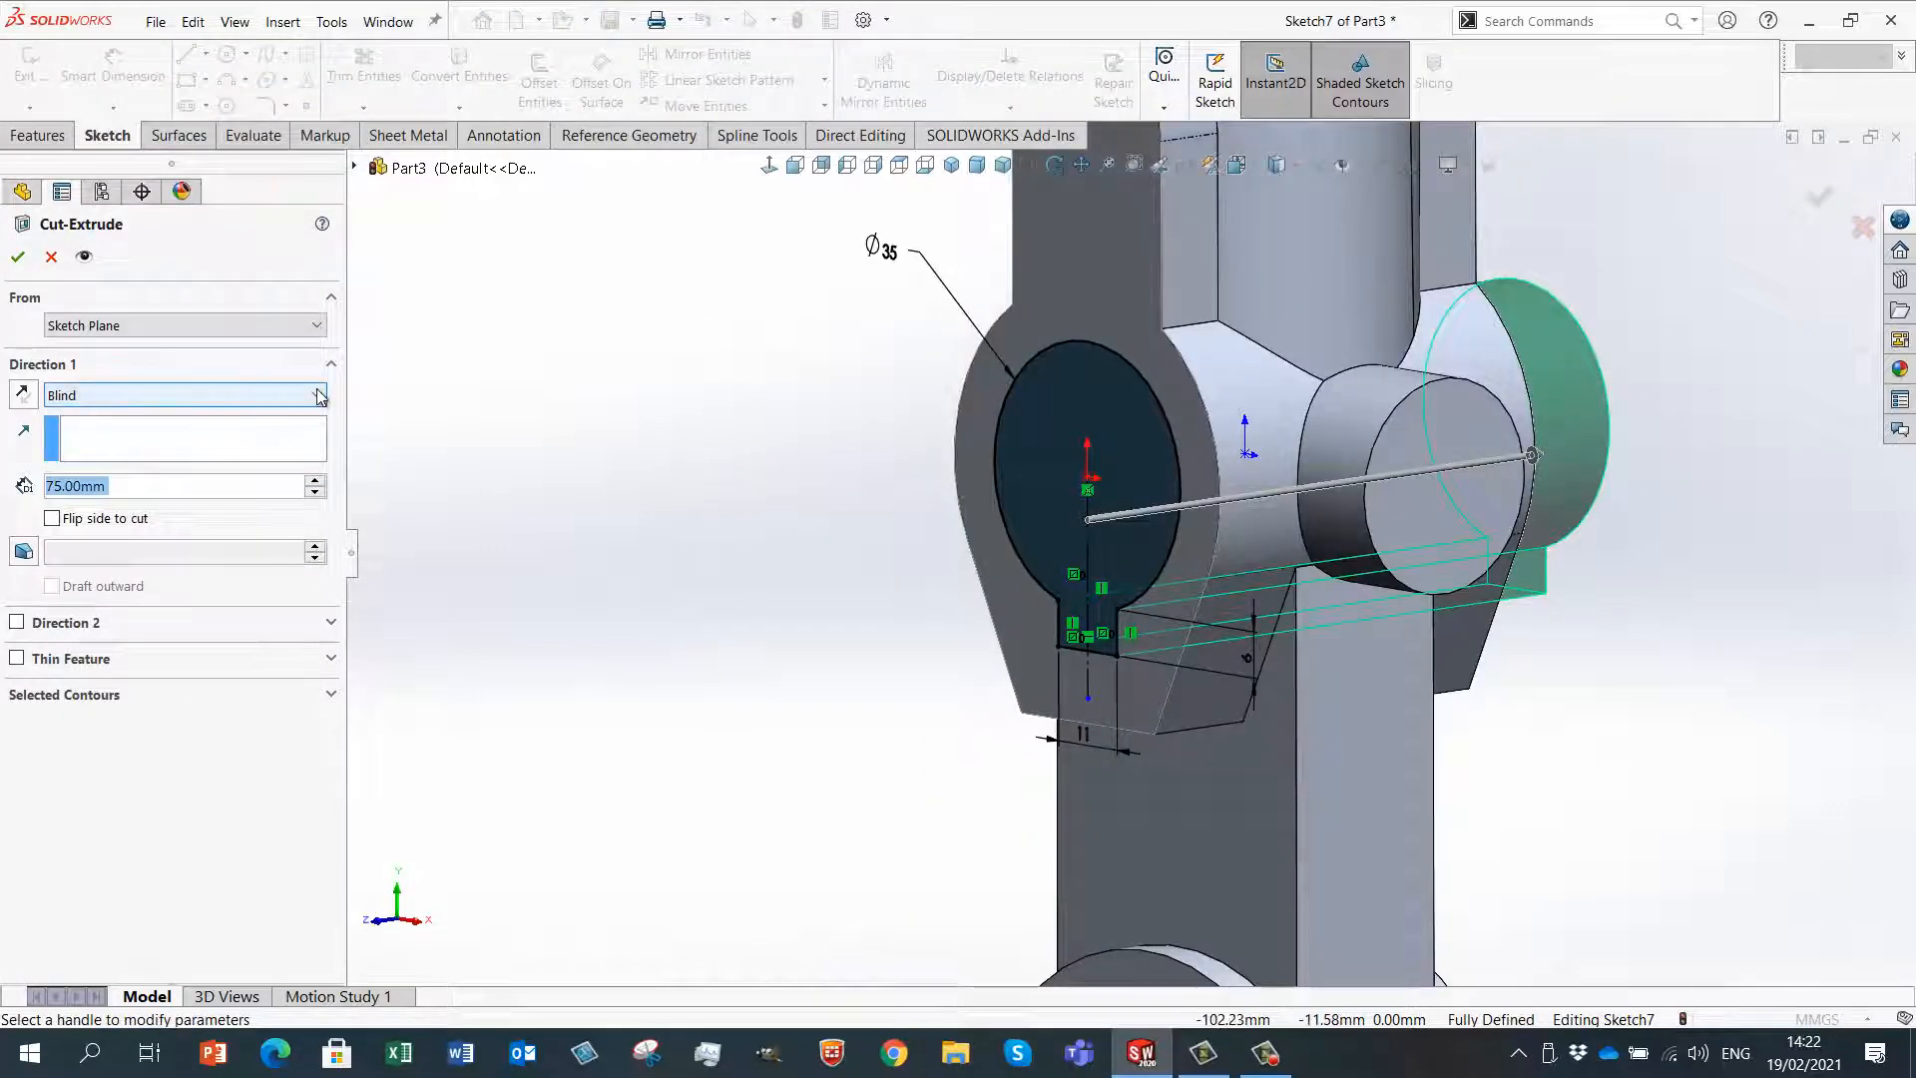
pyautogui.click(150, 395)
pyautogui.click(92, 417)
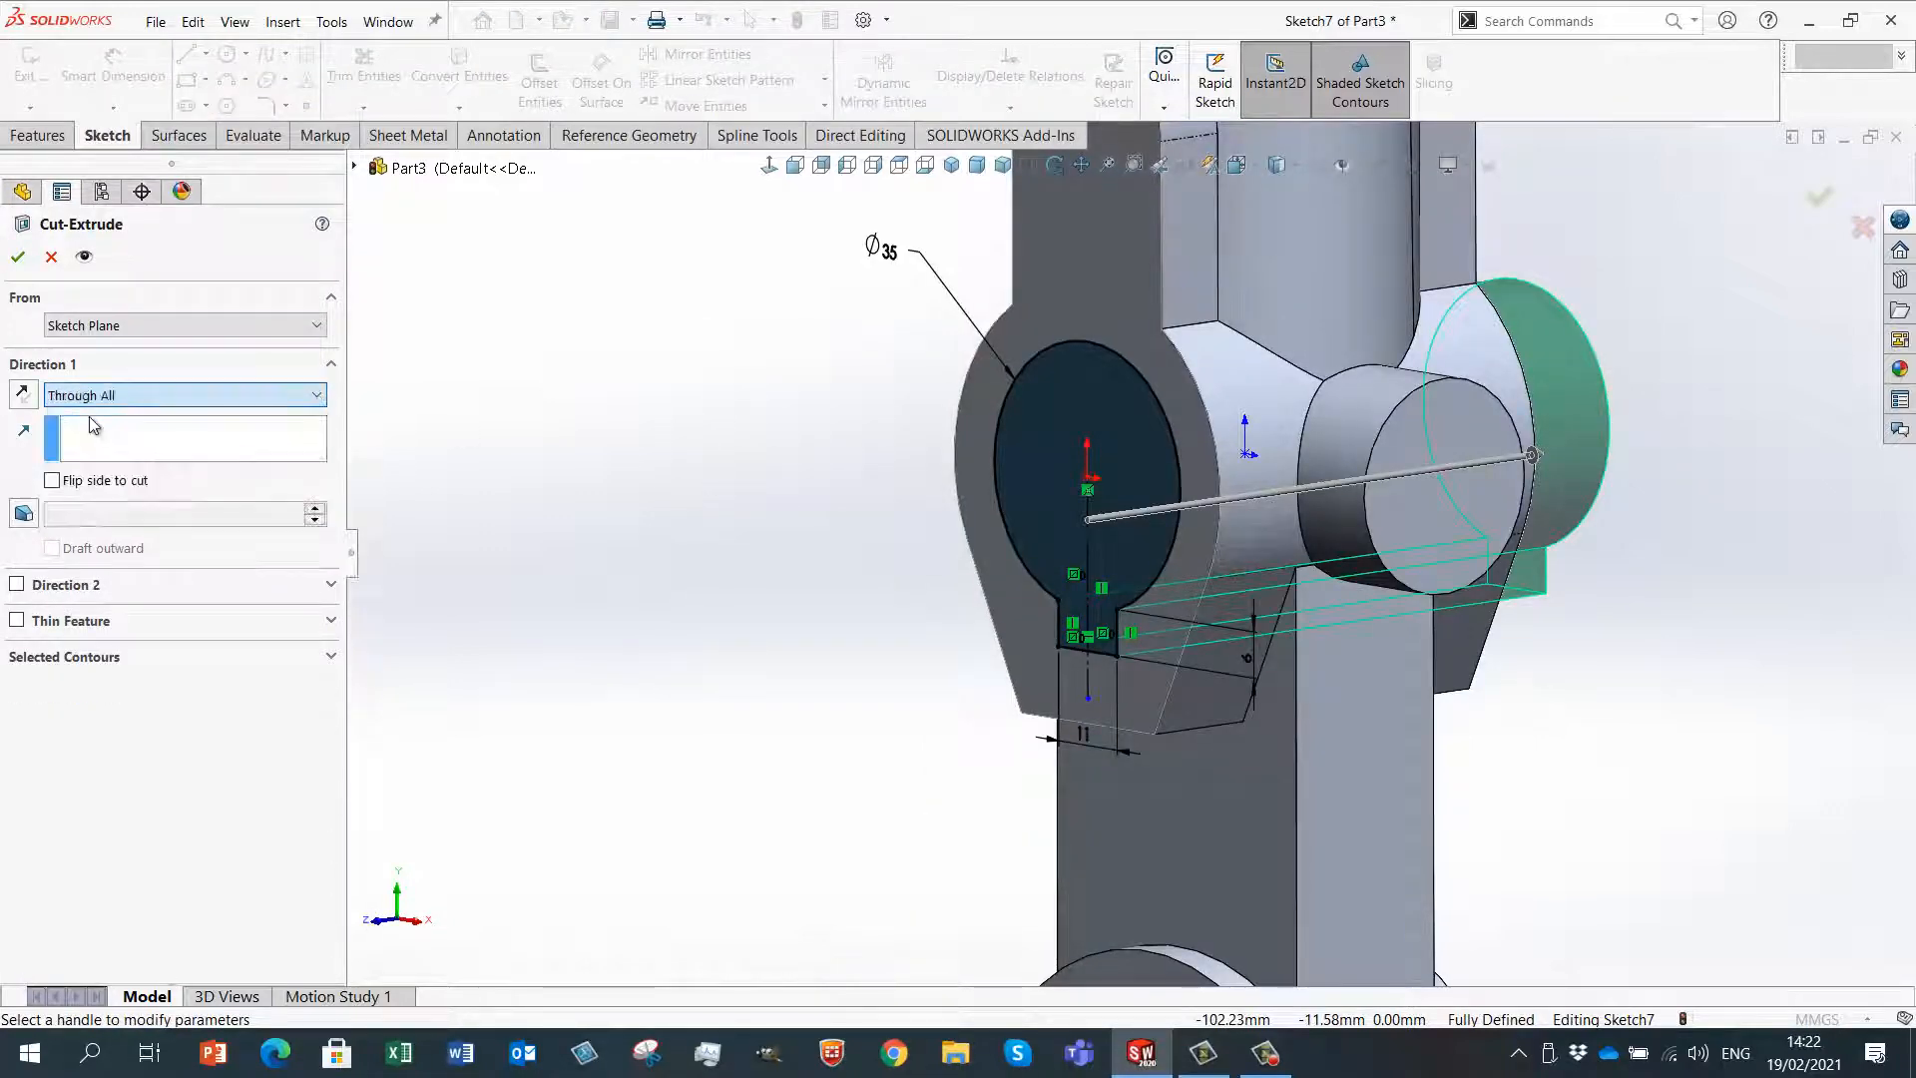
pyautogui.click(17, 256)
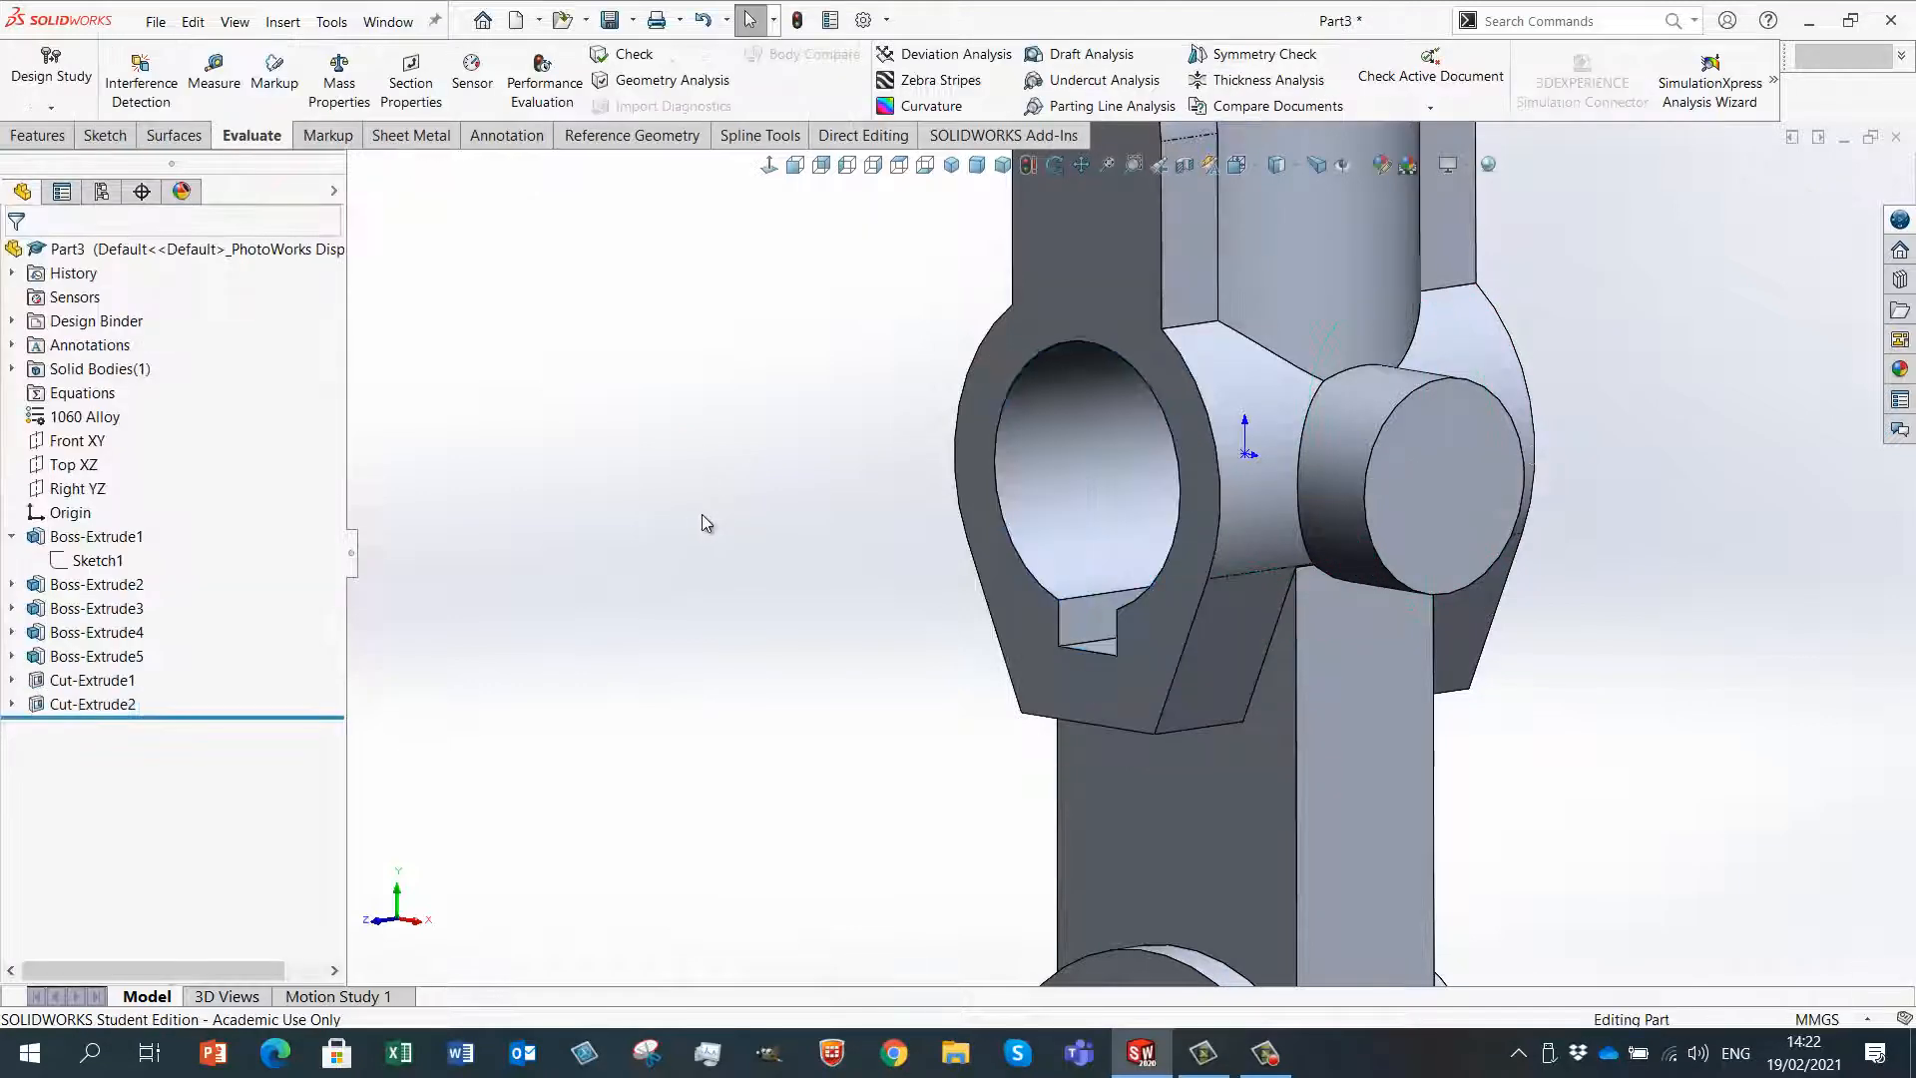
# - Sketch a circle about 12.2 mm in diameter on the front plate's face, concentric with its rounded upper end
pyautogui.moveTo(703, 512); pyautogui.dragTo(889, 475, button='middle')
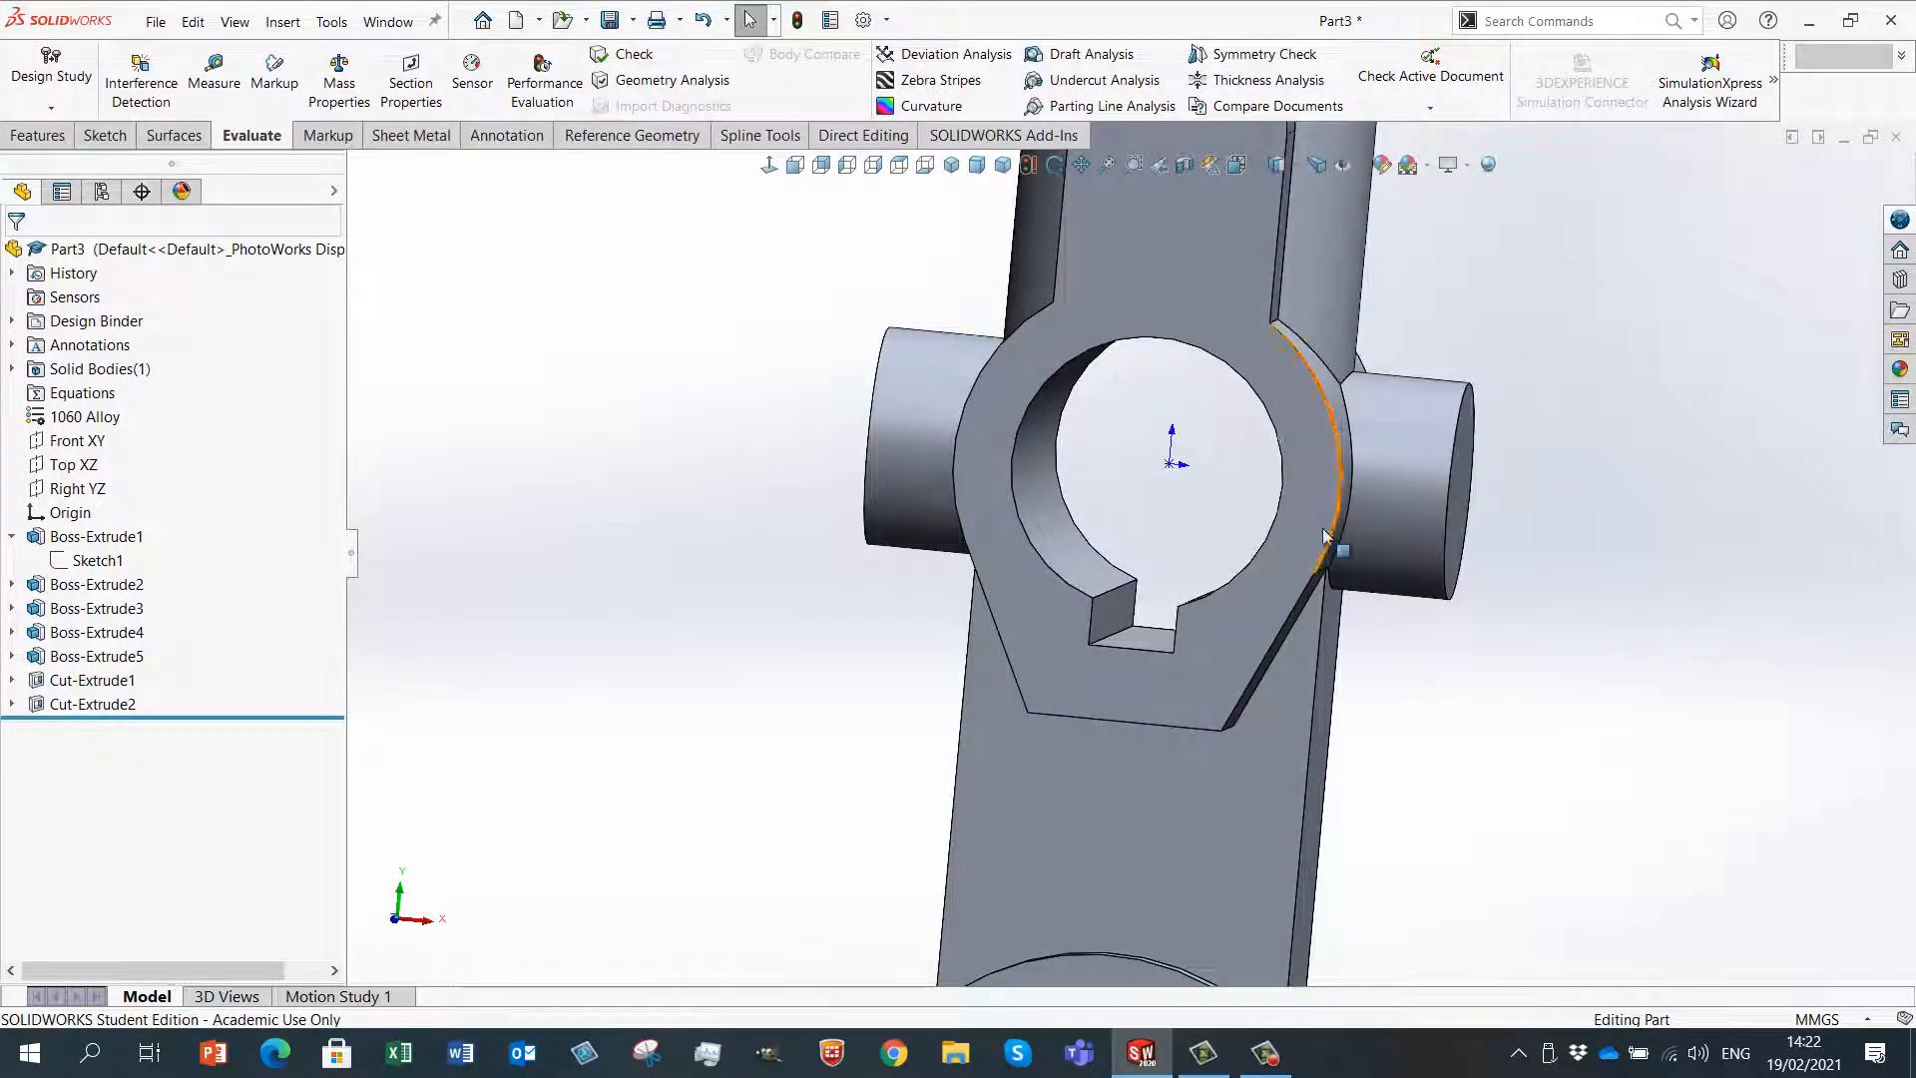
pyautogui.moveTo(1207, 414); pyautogui.dragTo(1160, 516, button='middle')
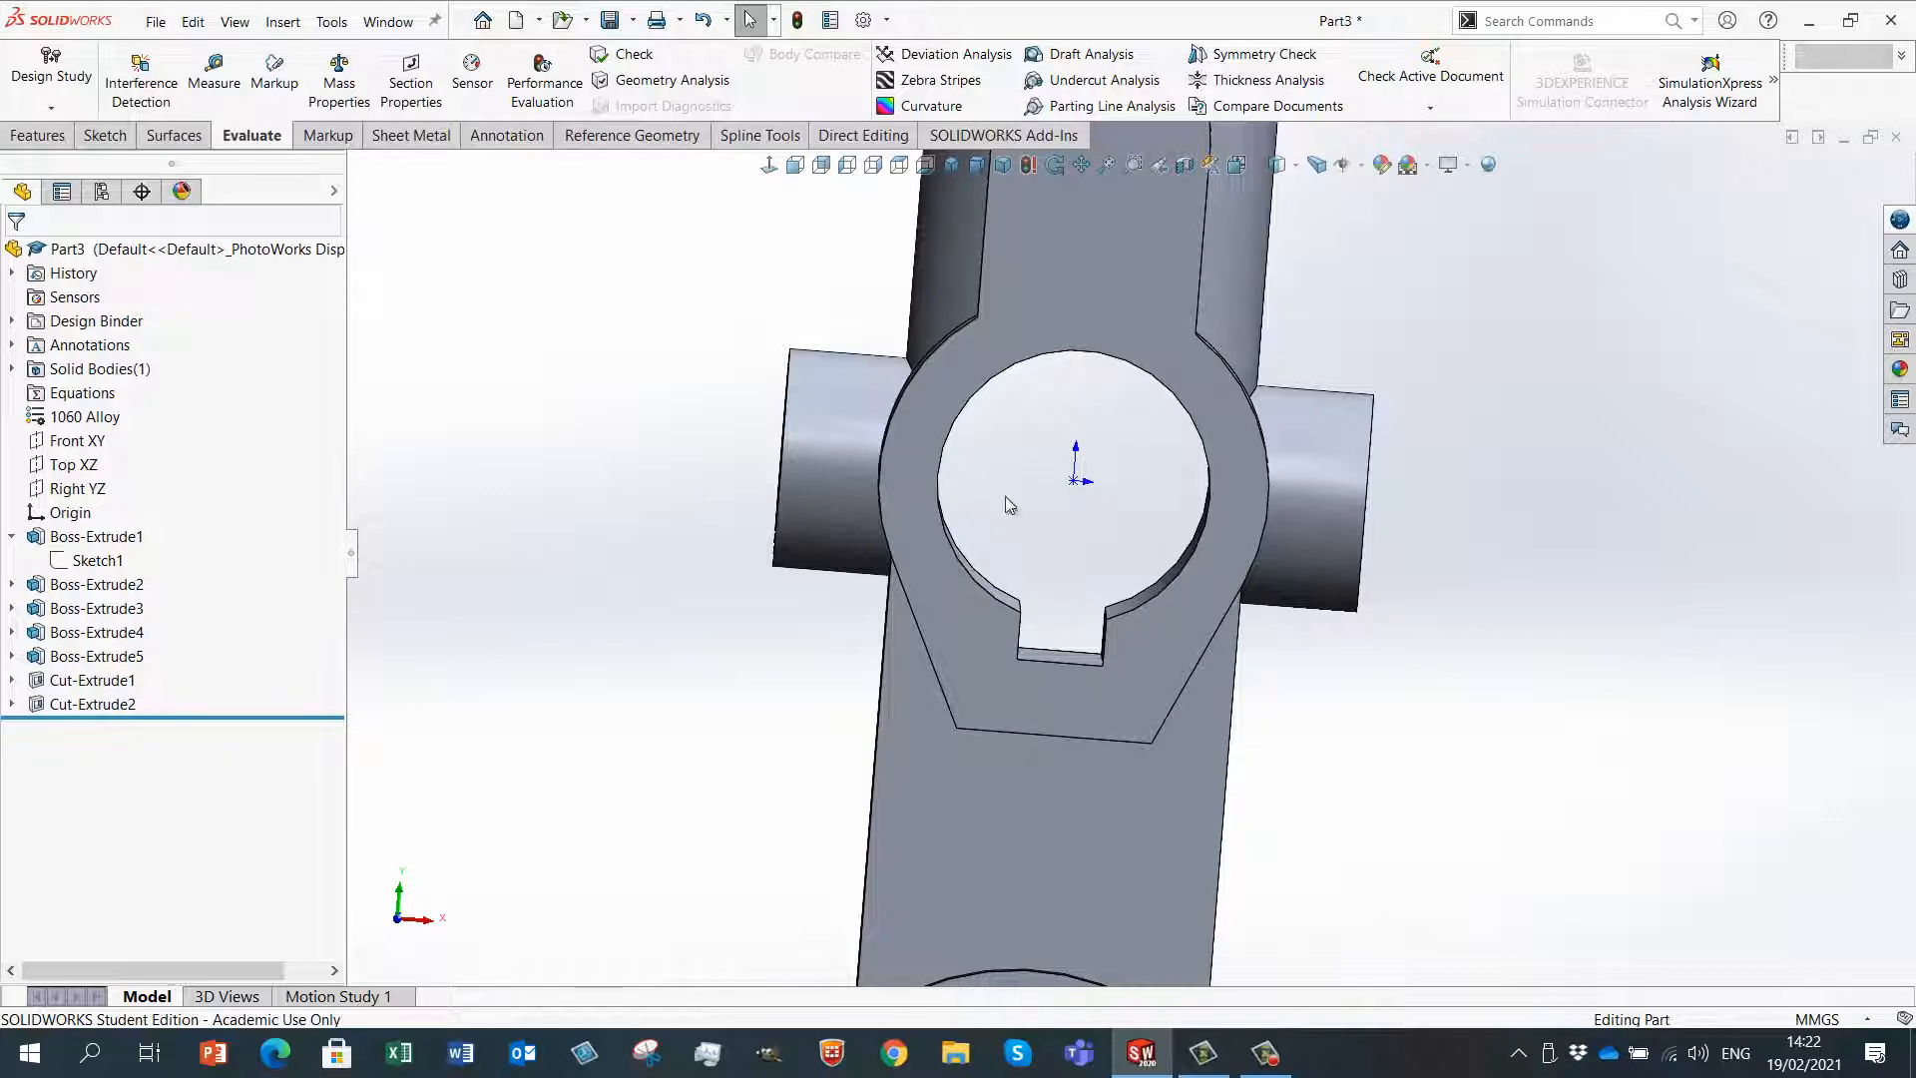
pyautogui.hotkey('ctrl', '7')
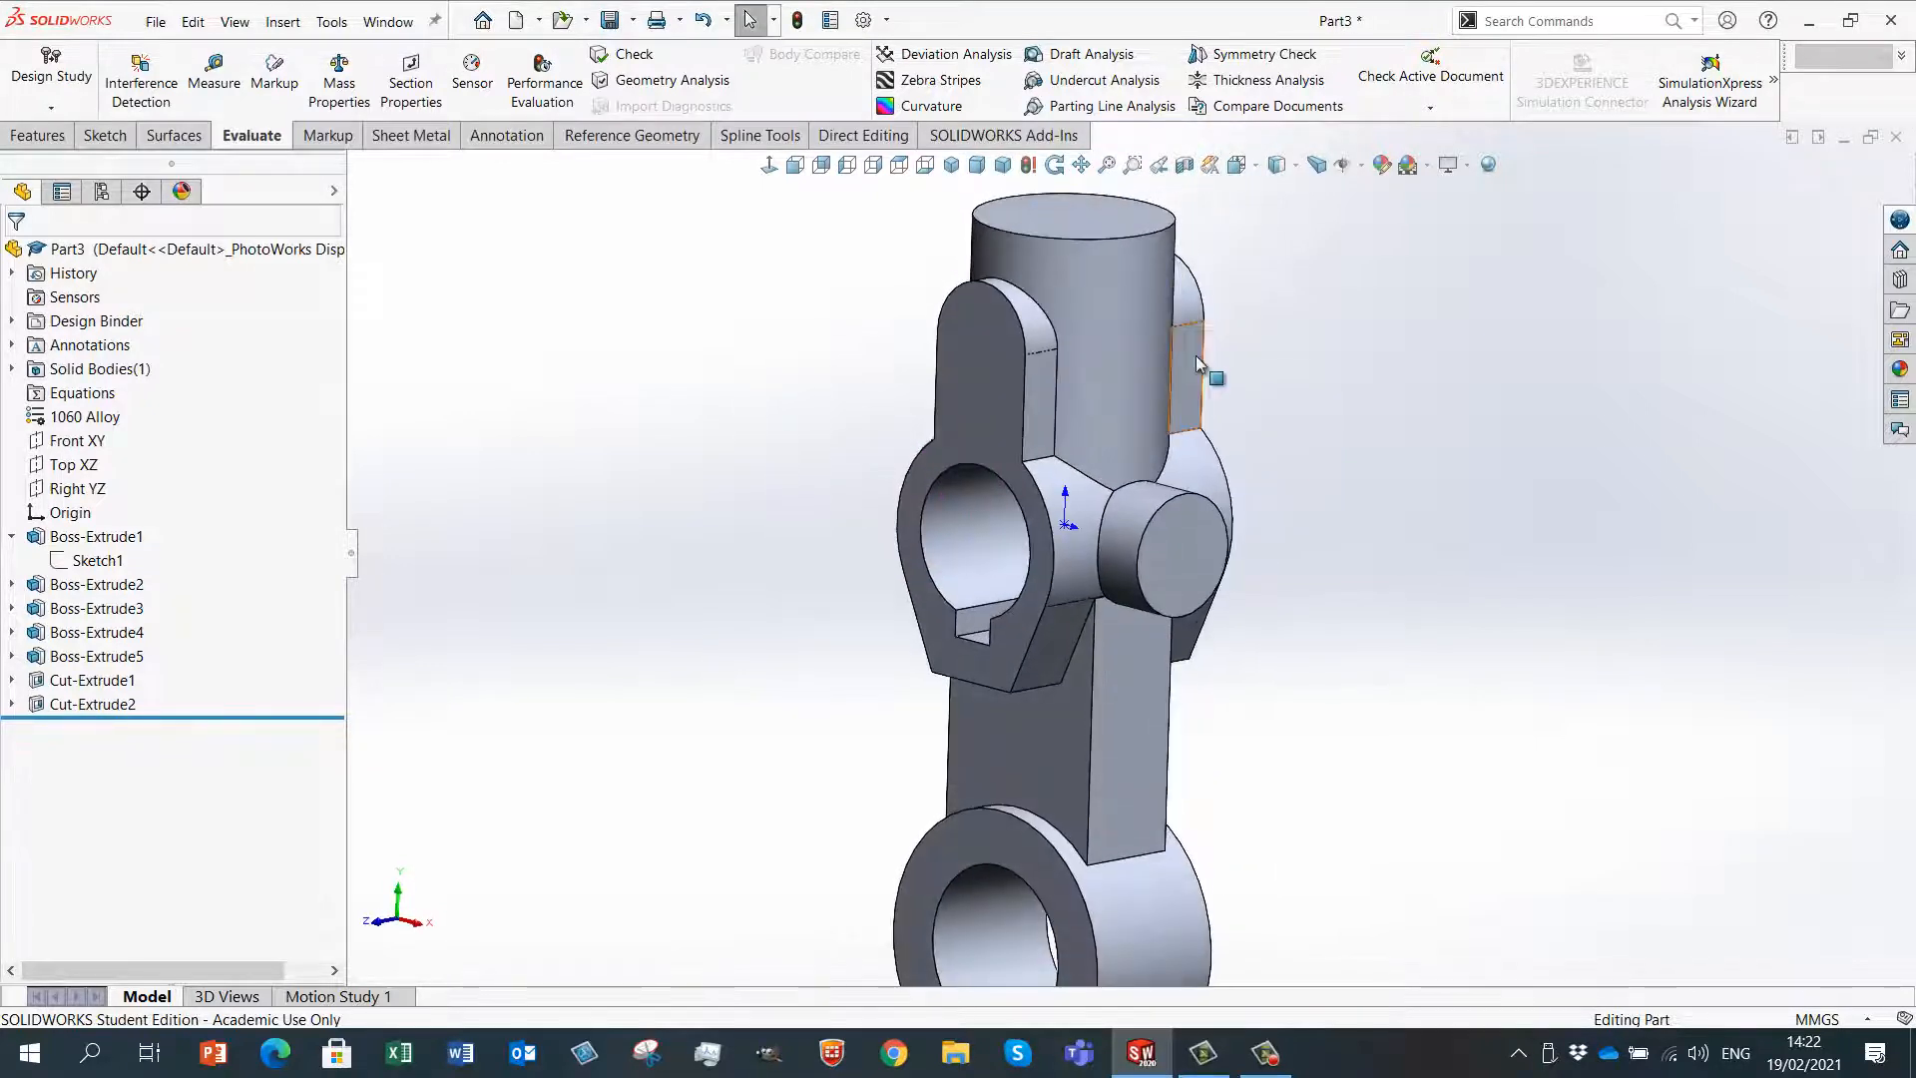
pyautogui.click(937, 362)
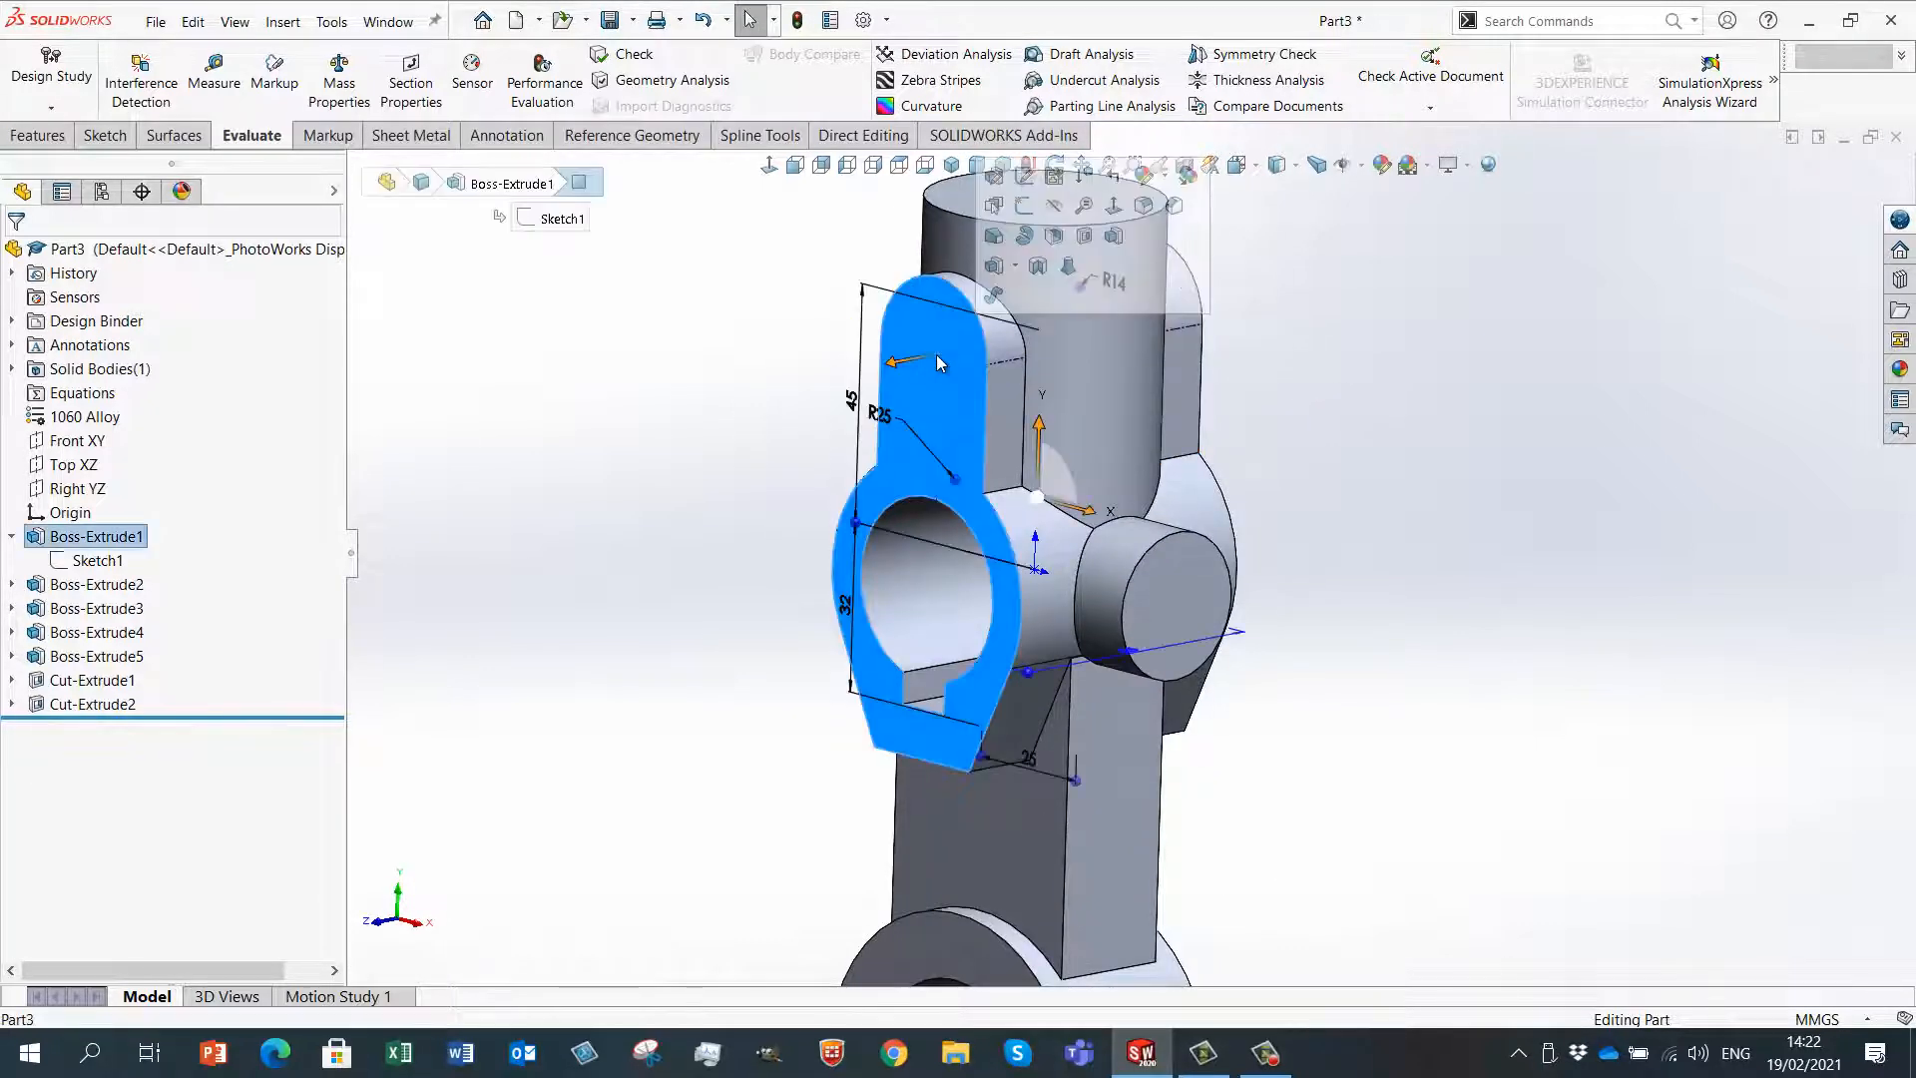
pyautogui.click(1024, 207)
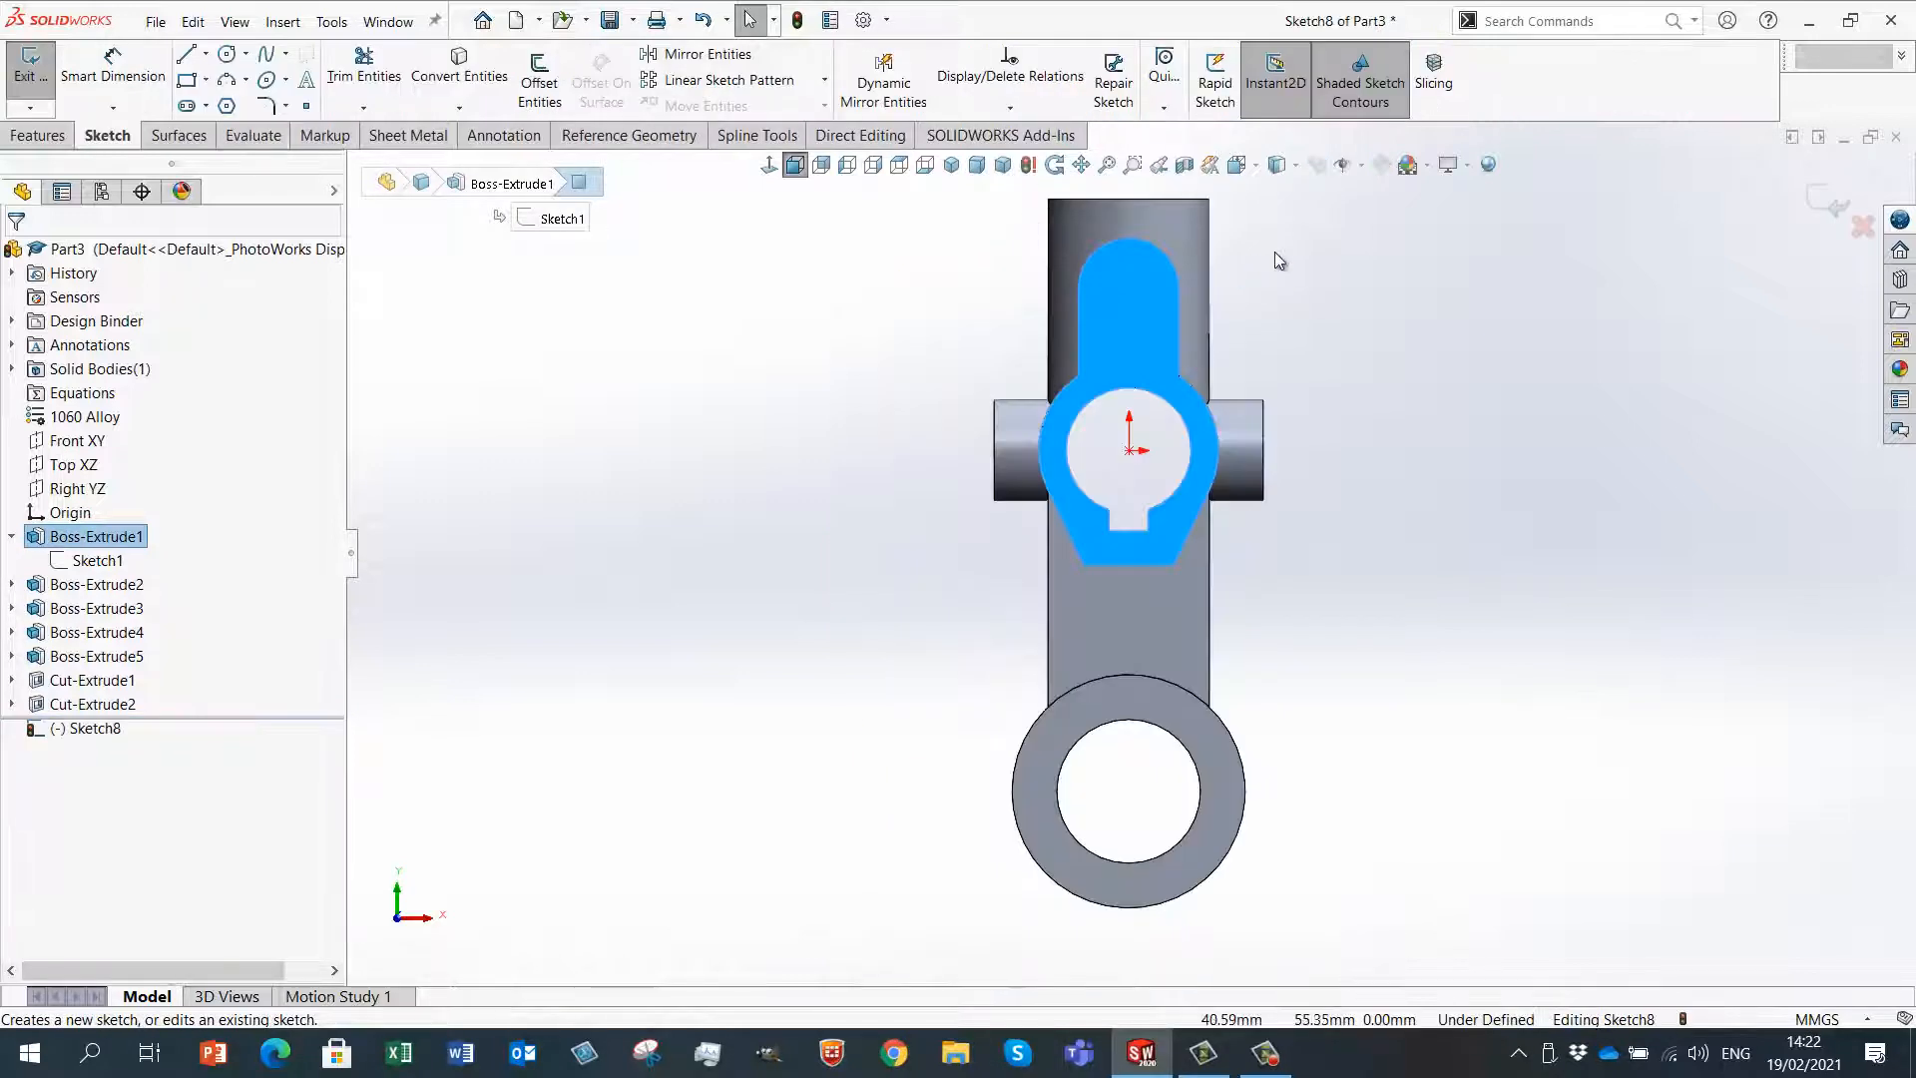
pyautogui.scroll(-3, 1273, 257)
pyautogui.moveTo(1403, 362); pyautogui.dragTo(1519, 367, button='right')
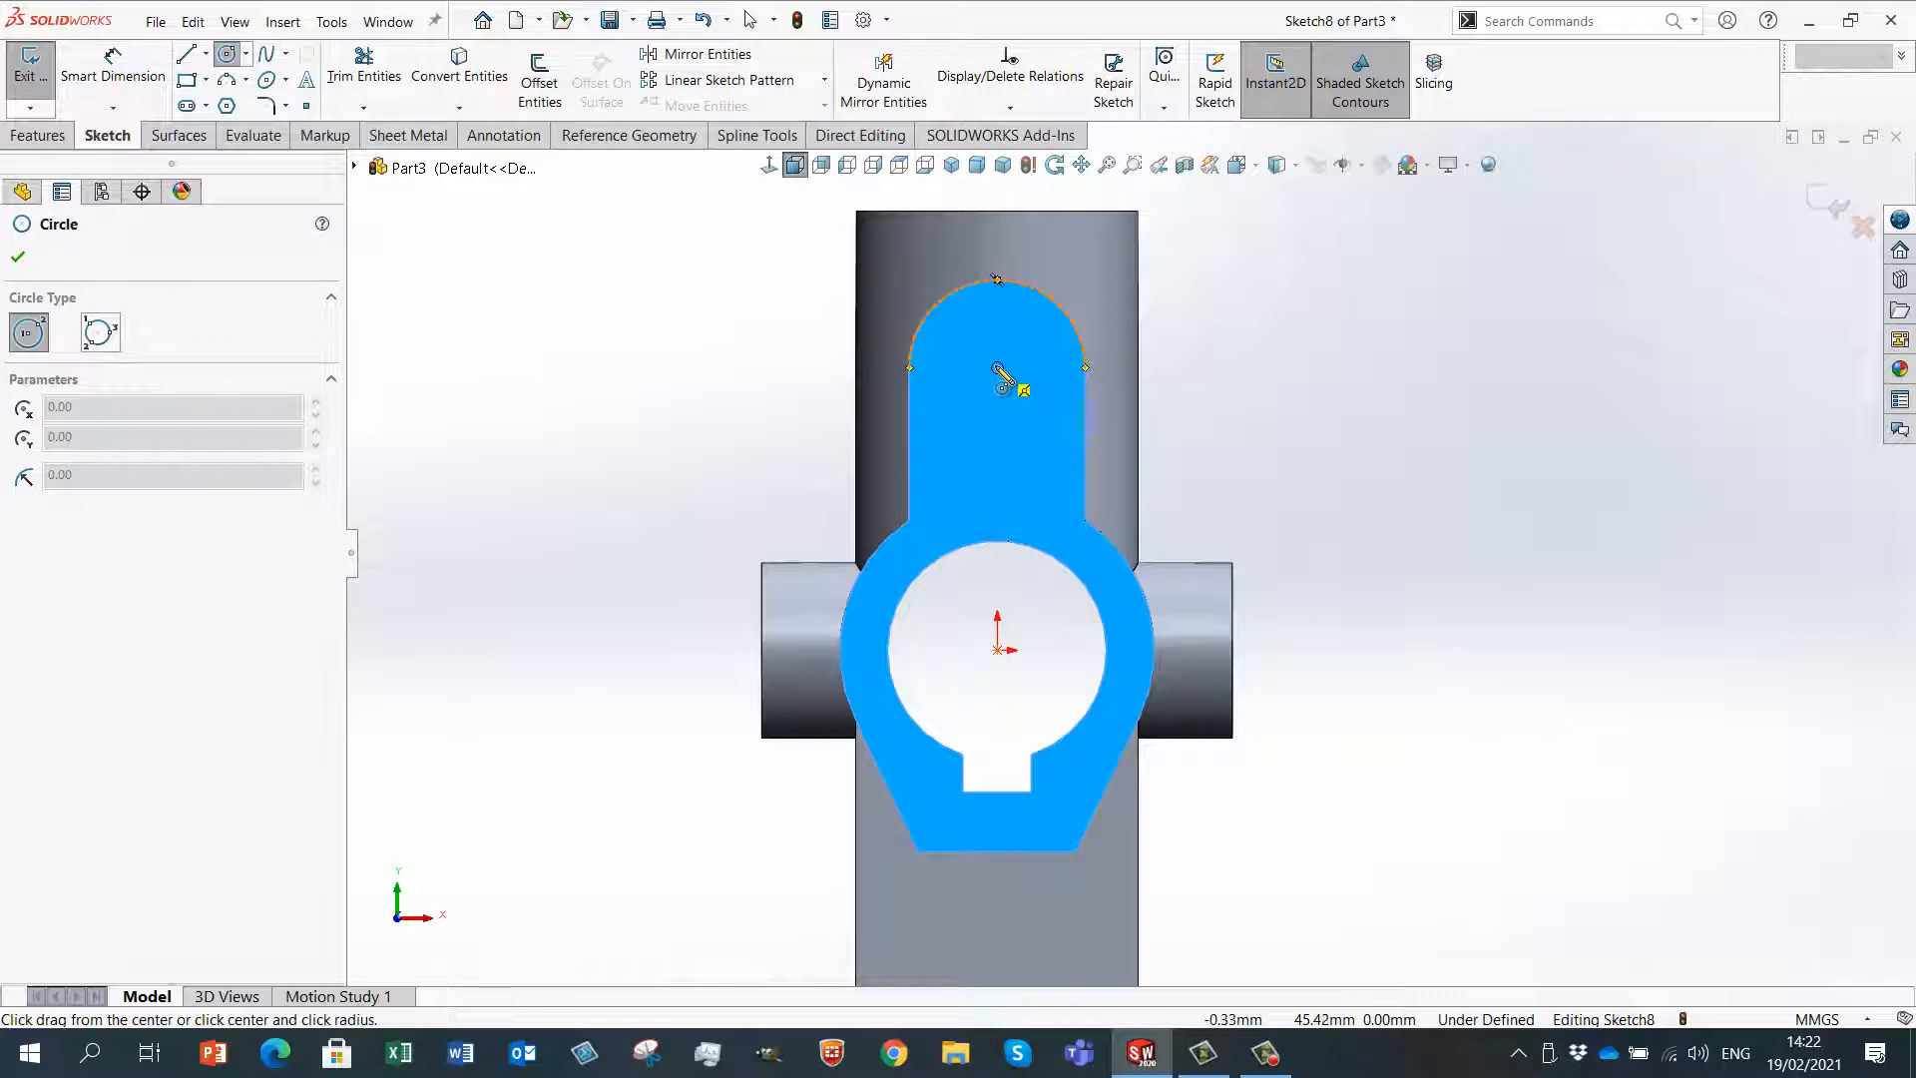
pyautogui.click(997, 367)
pyautogui.click(1028, 345)
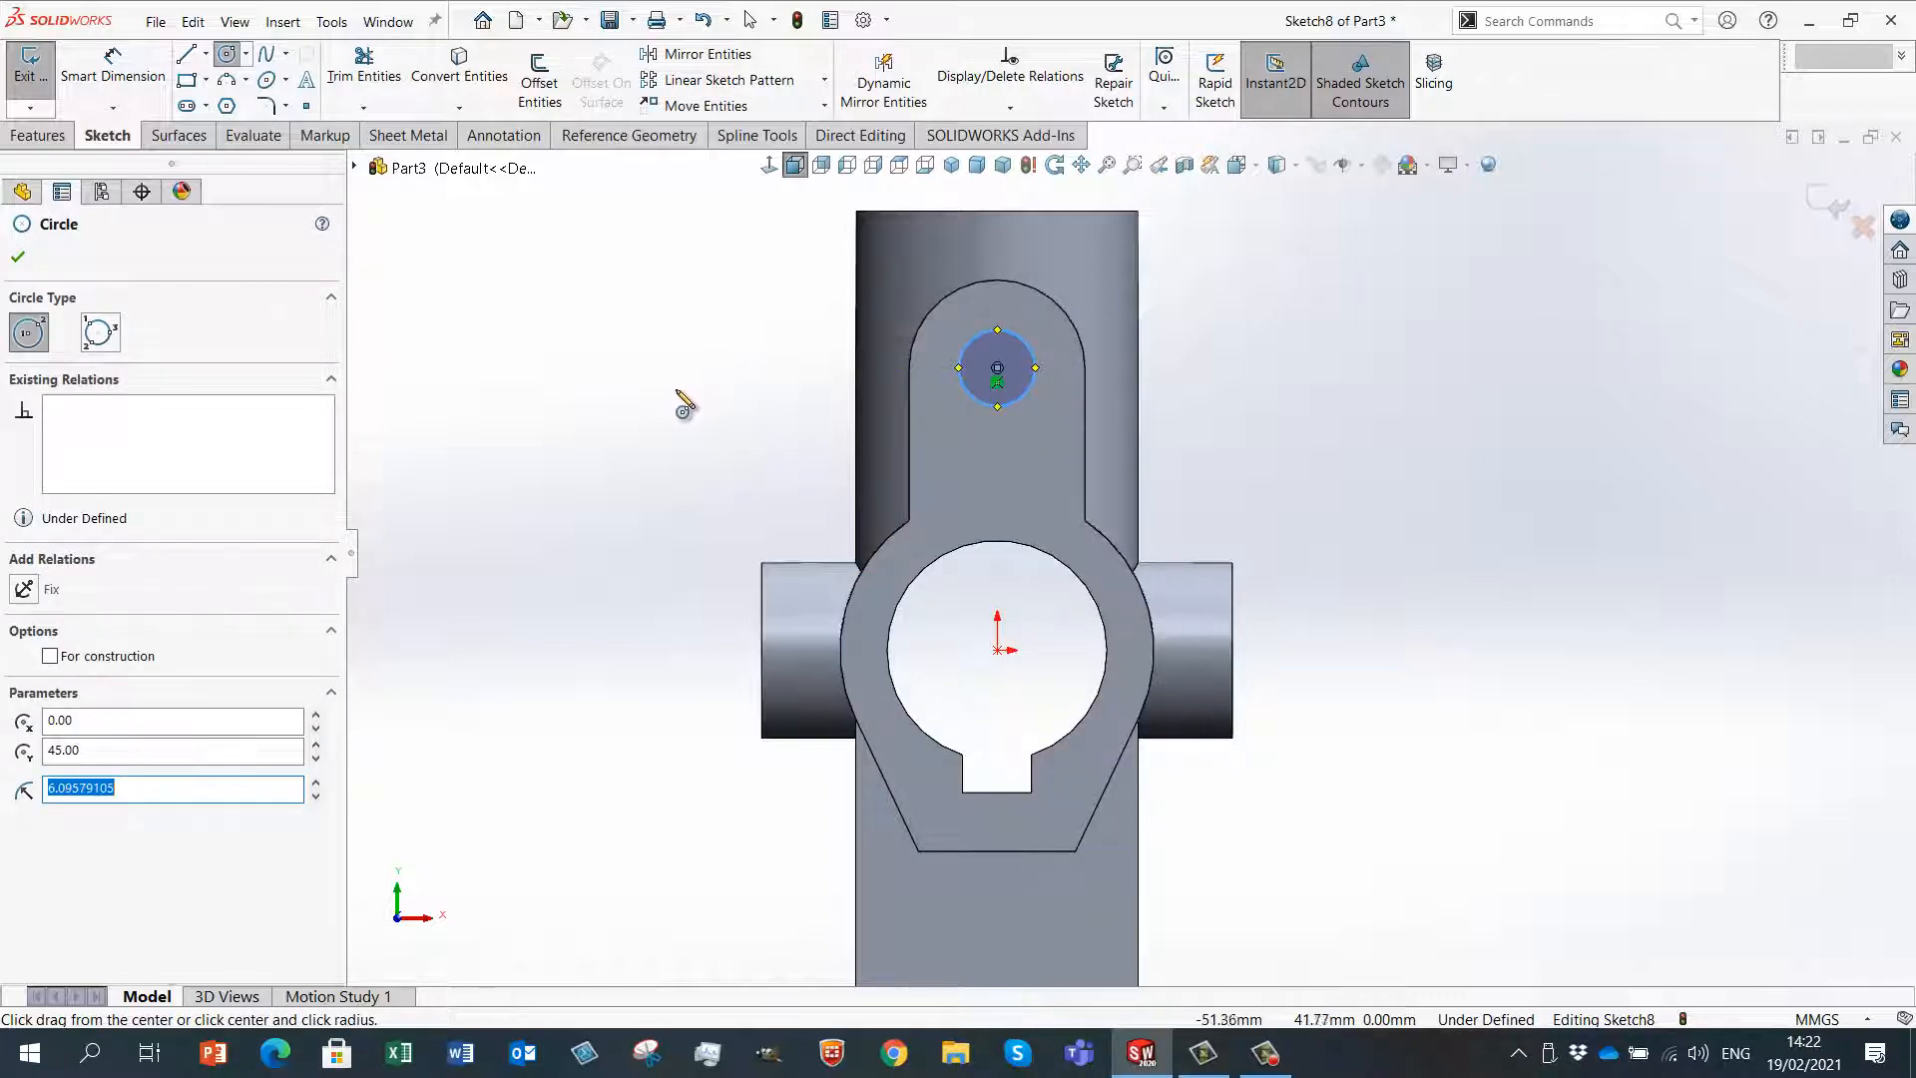
# - Dimension the circle at the plate's rounded upper end with a diameter of 12 mm
pyautogui.moveTo(684, 404); pyautogui.dragTo(679, 279, button='right')
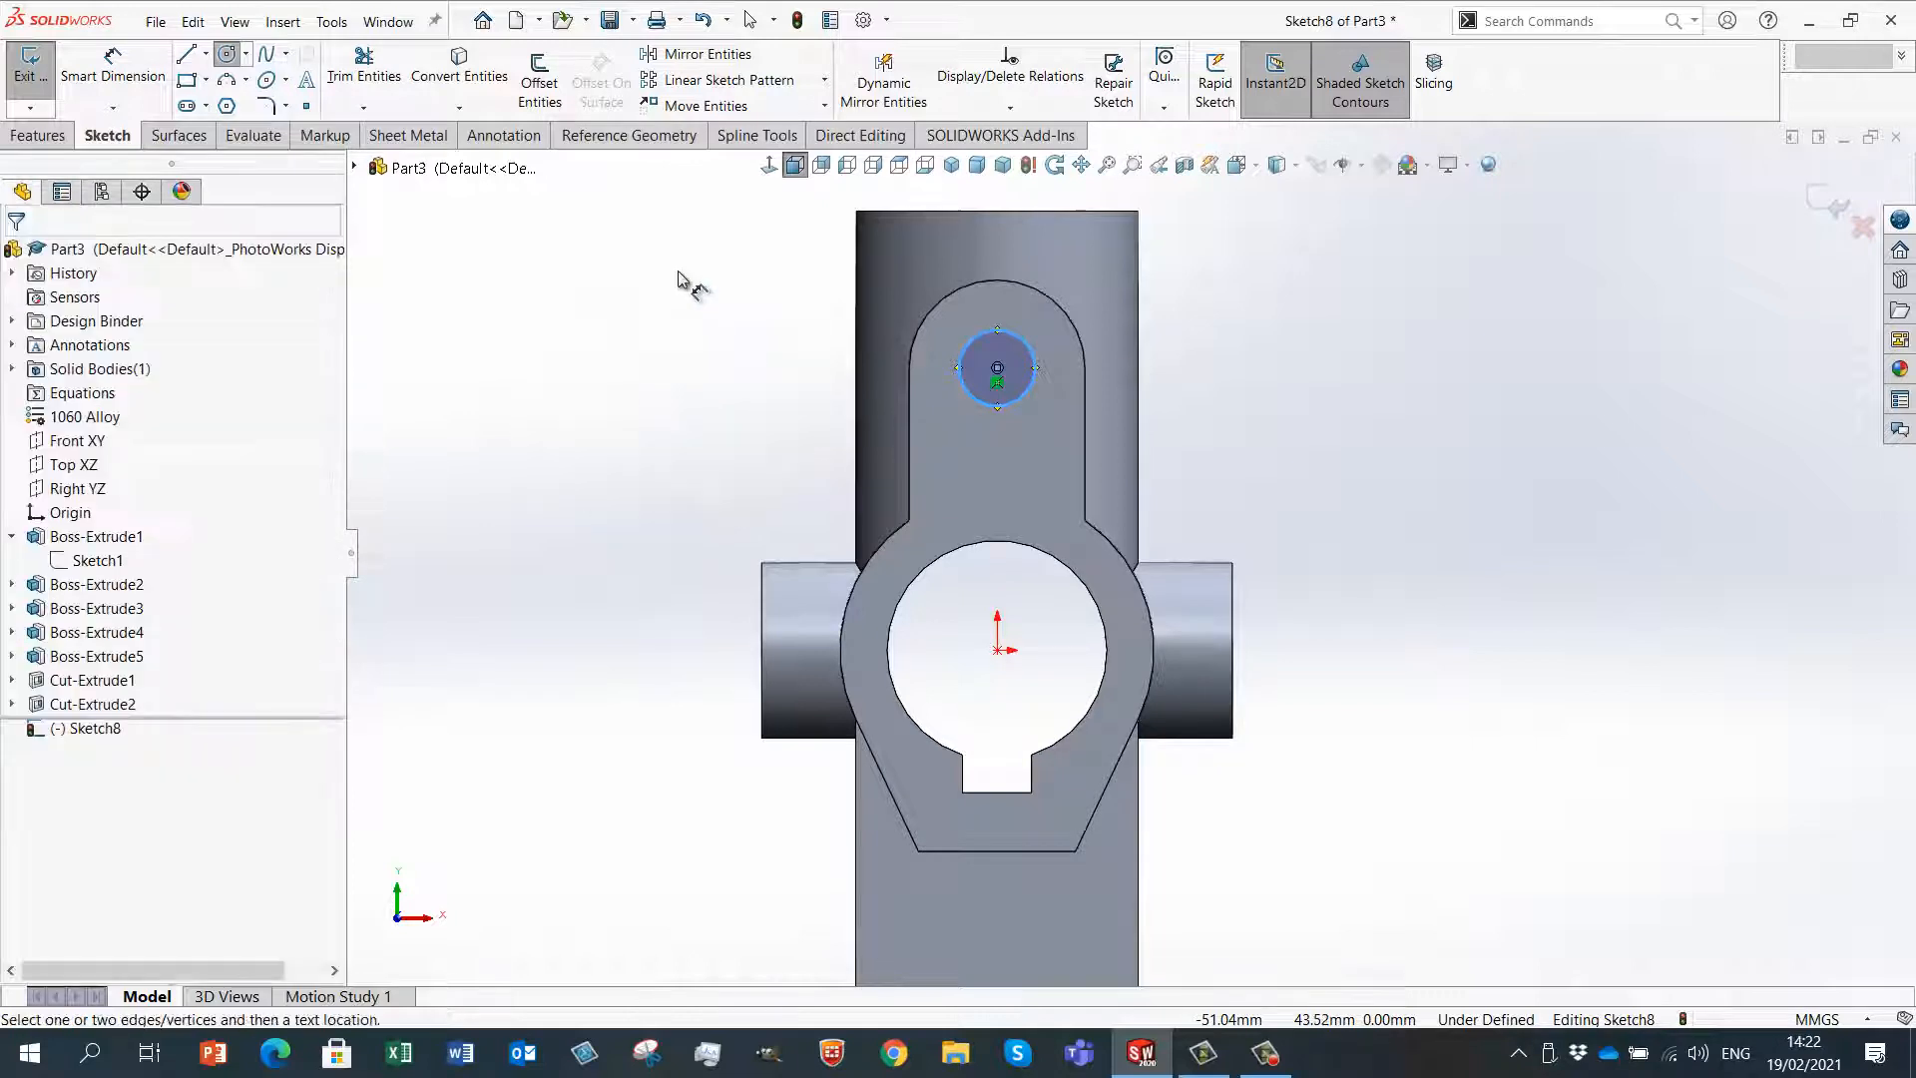
pyautogui.click(968, 394)
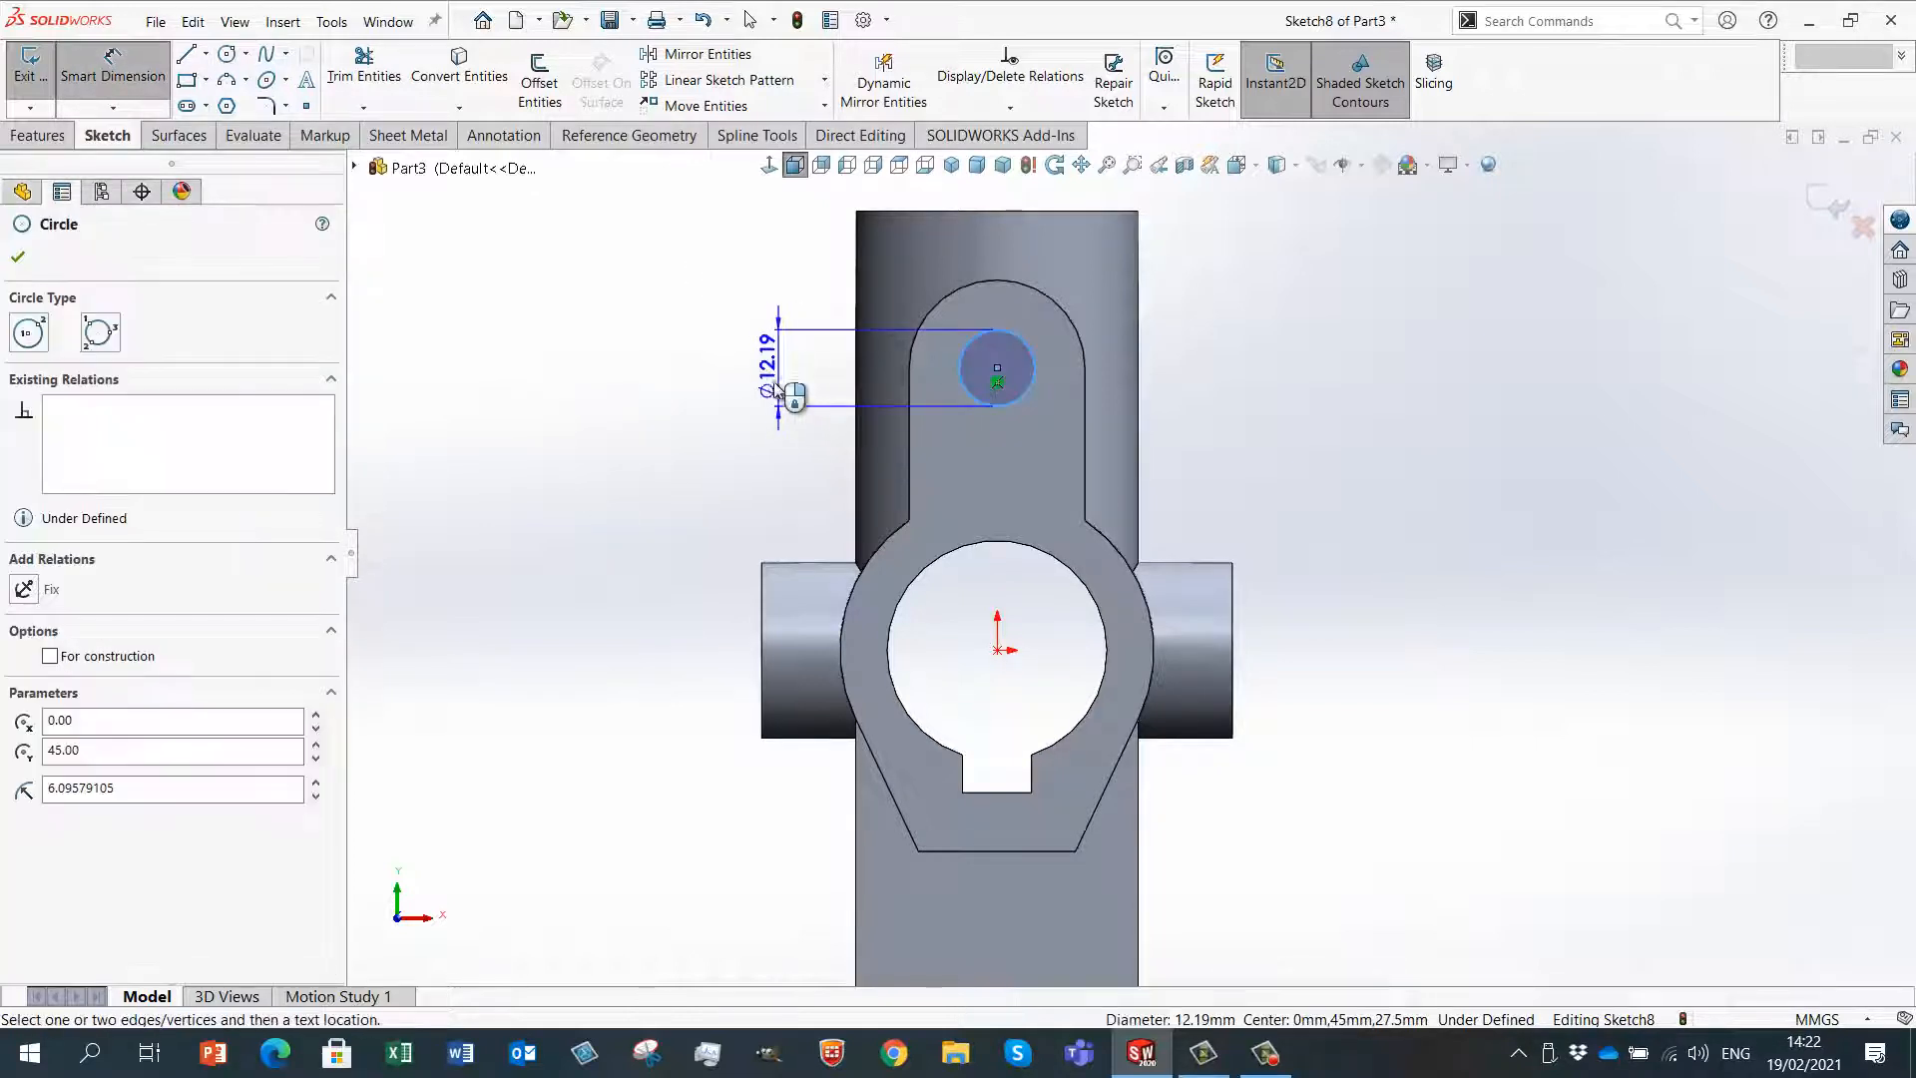
pyautogui.click(775, 299)
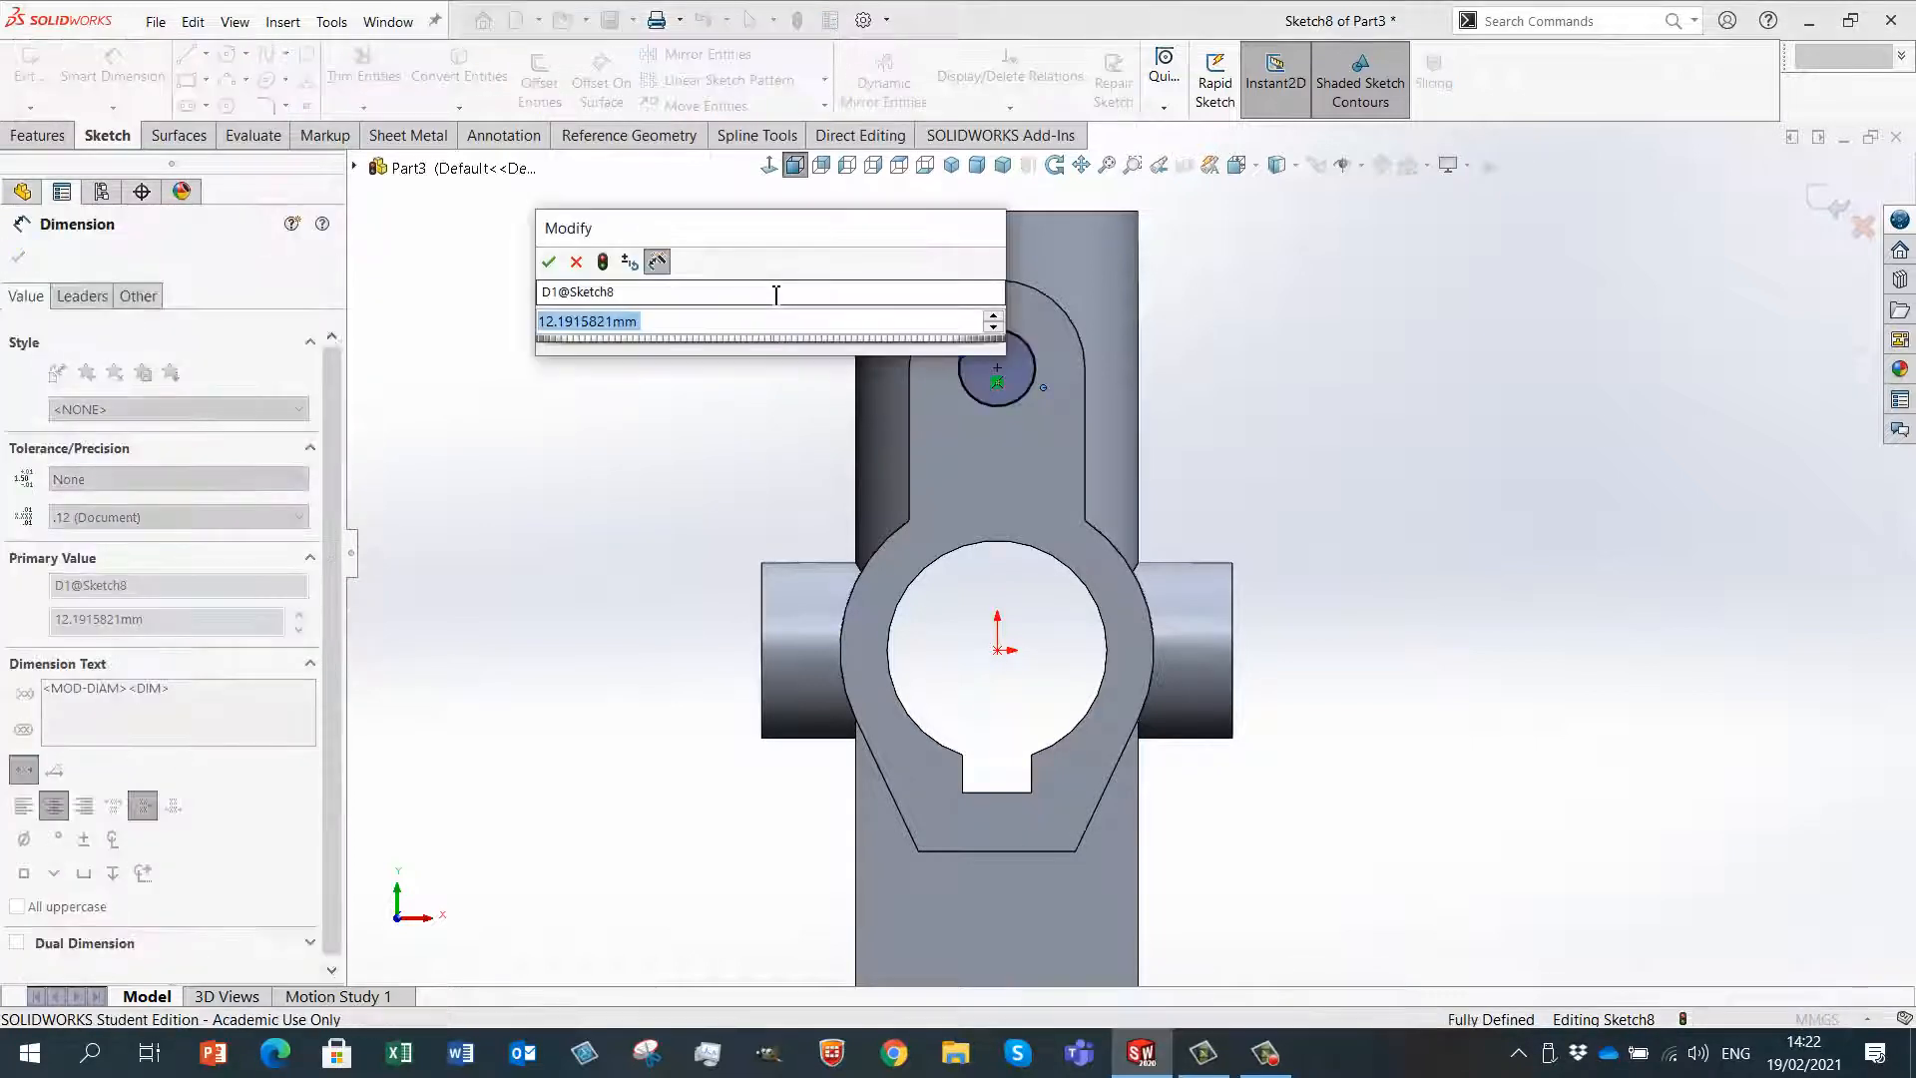
pyautogui.write('12')
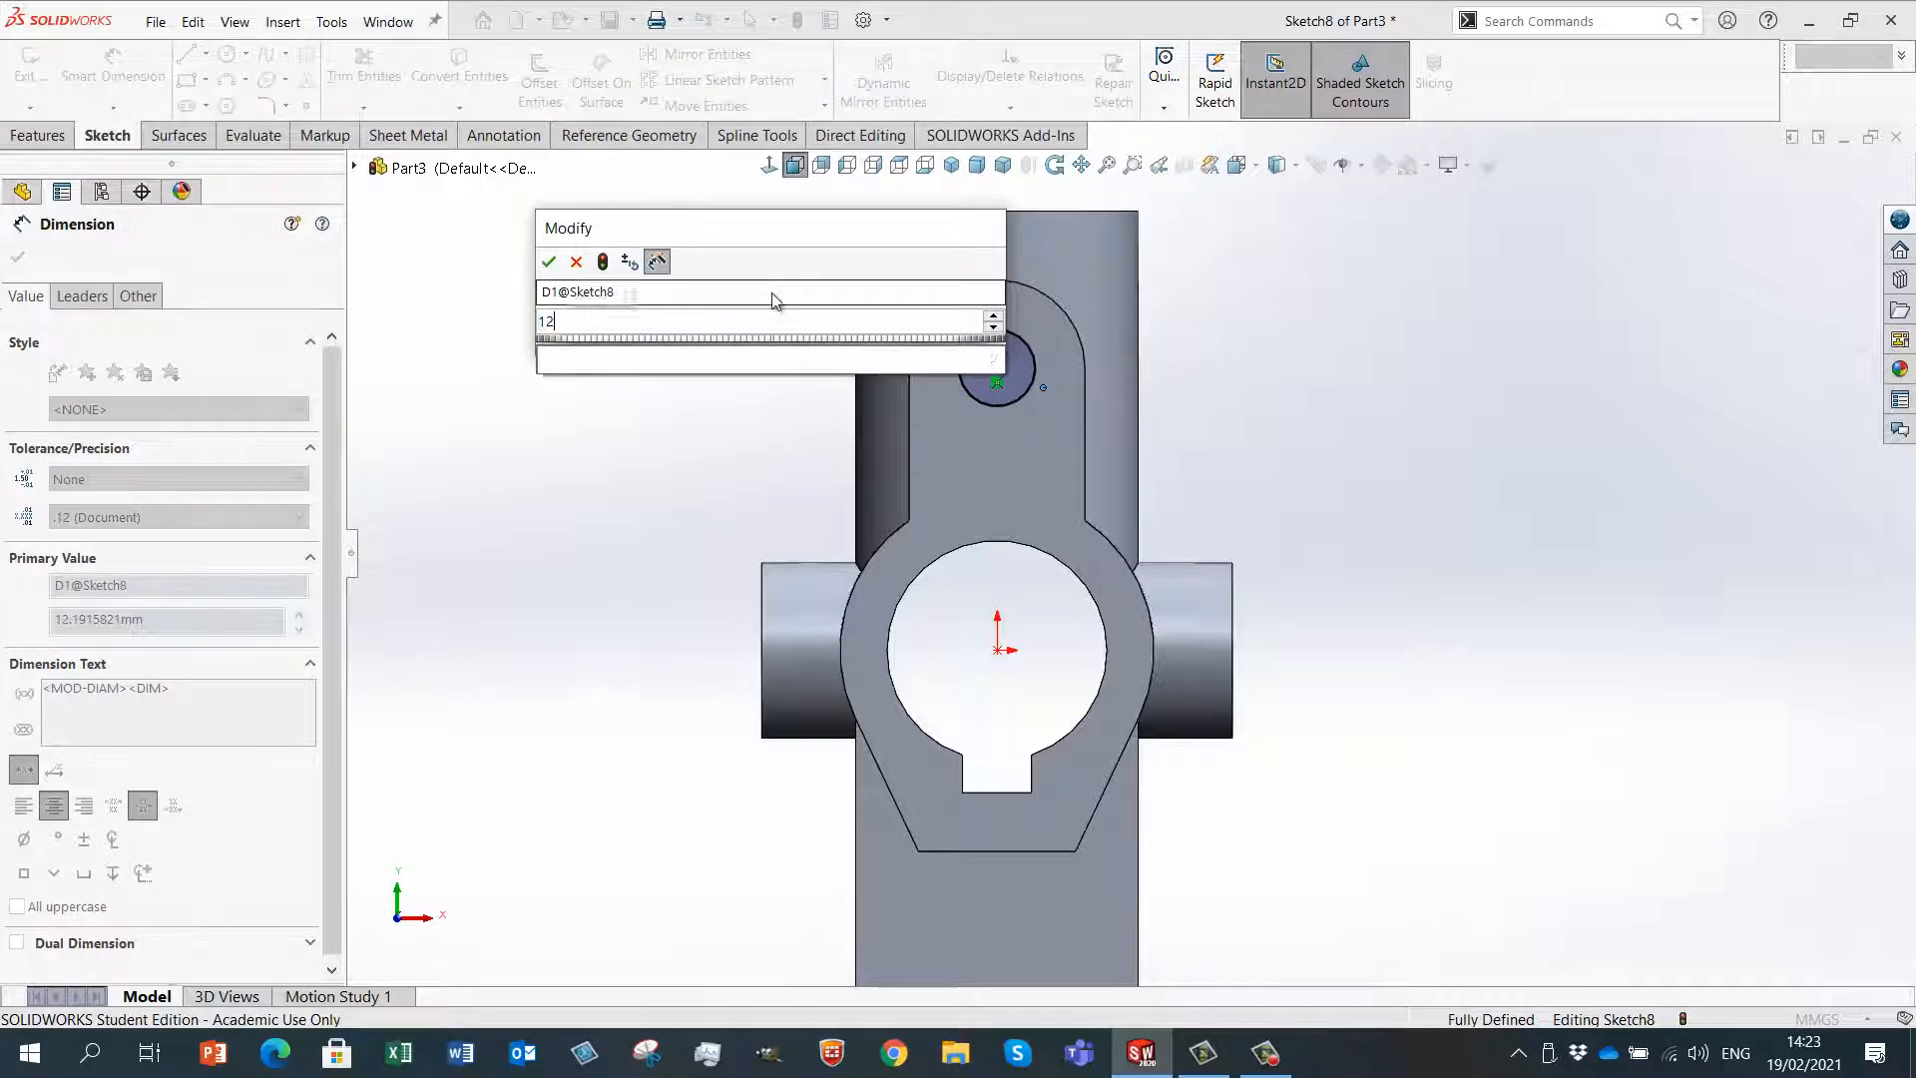
pyautogui.press('Return')
# - Cut-extrude the 12 mm circle Through All from the sketch plane
pyautogui.hotkey('ctrl', '7')
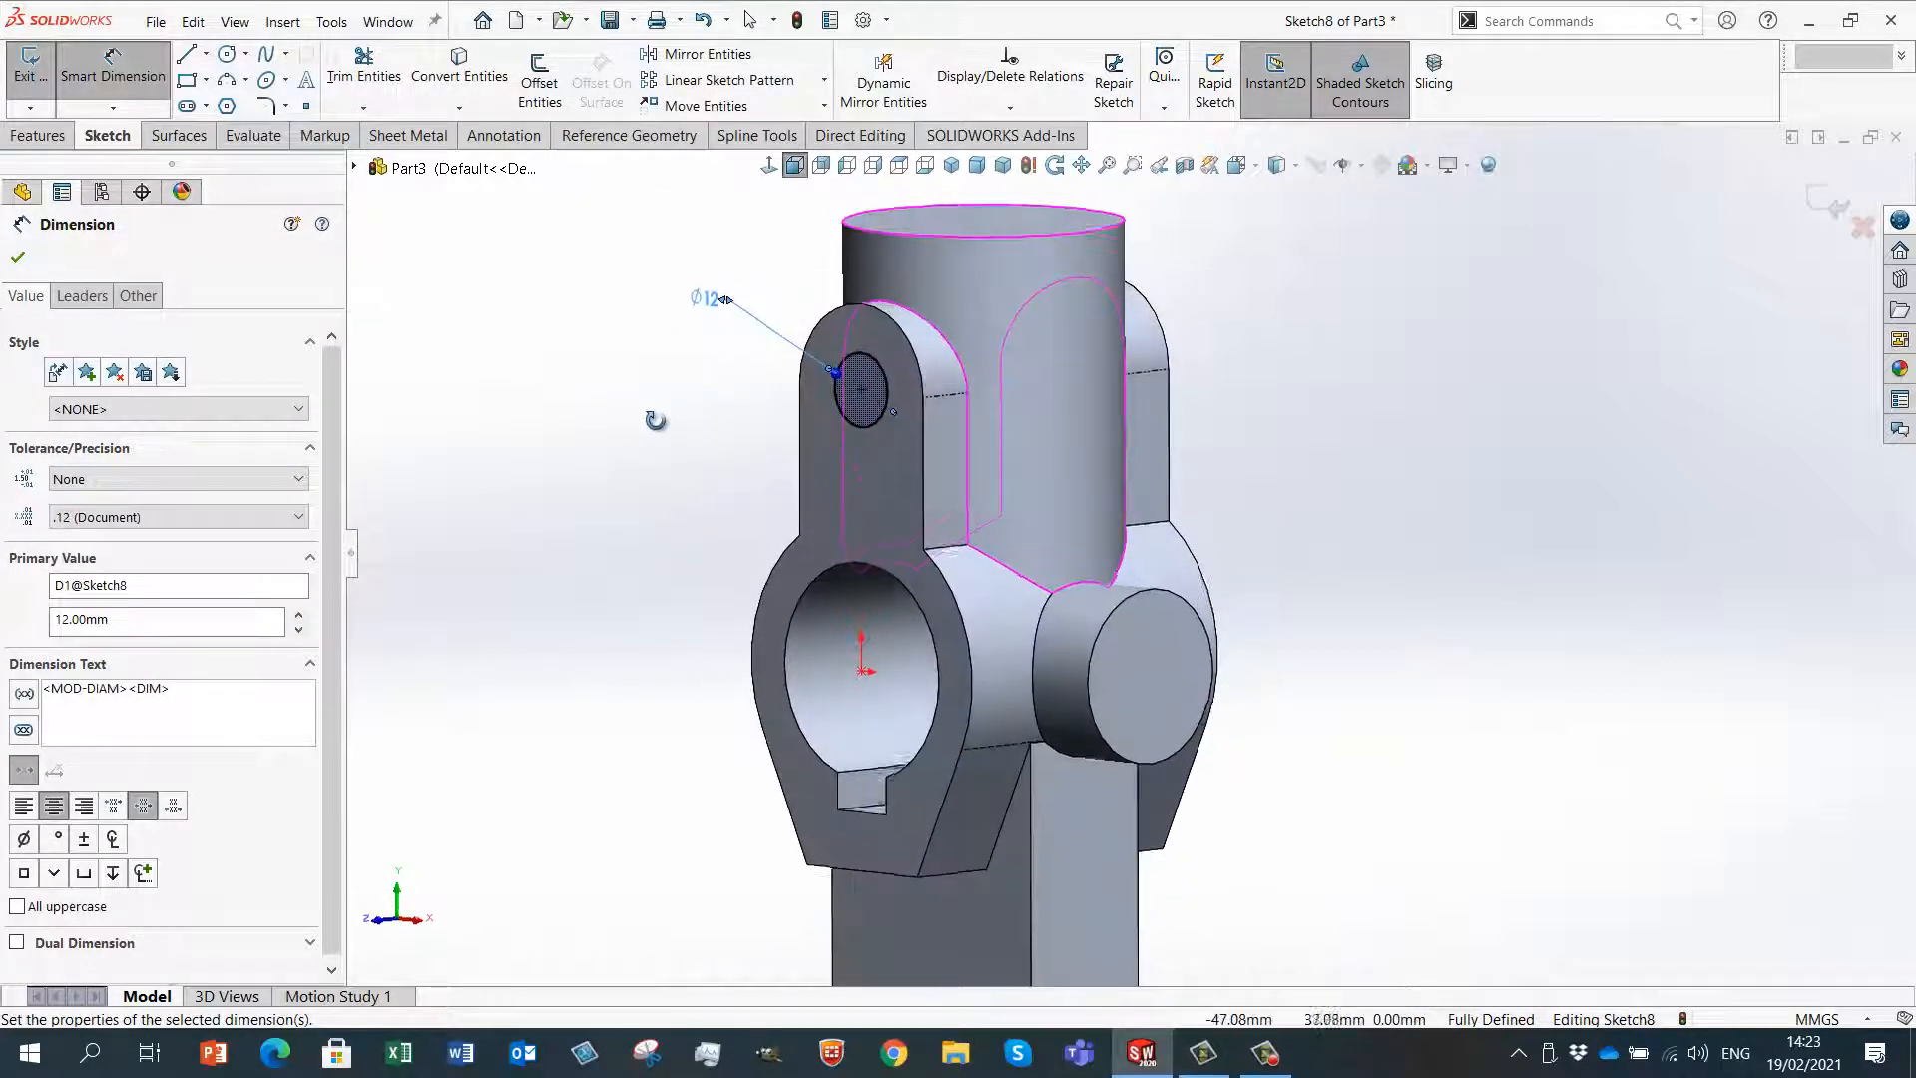
pyautogui.rightClick(658, 436)
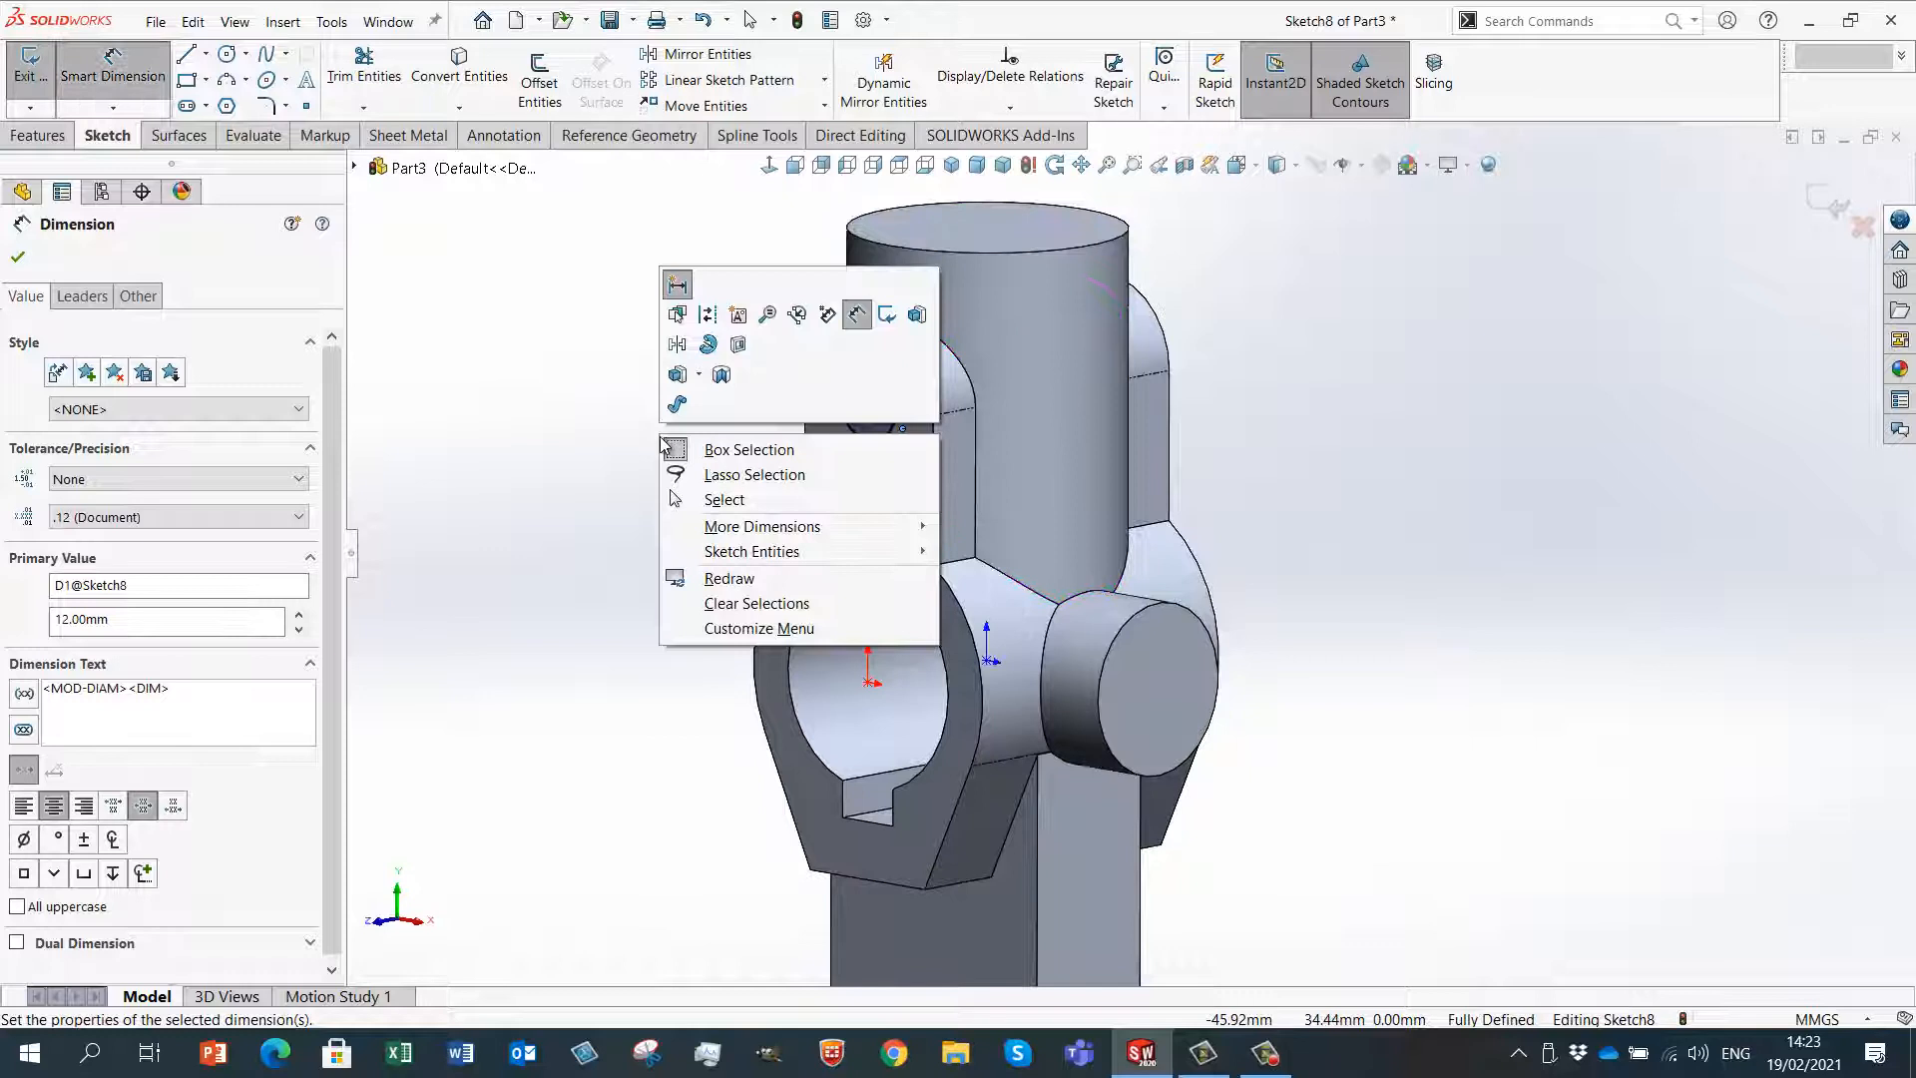
pyautogui.click(726, 350)
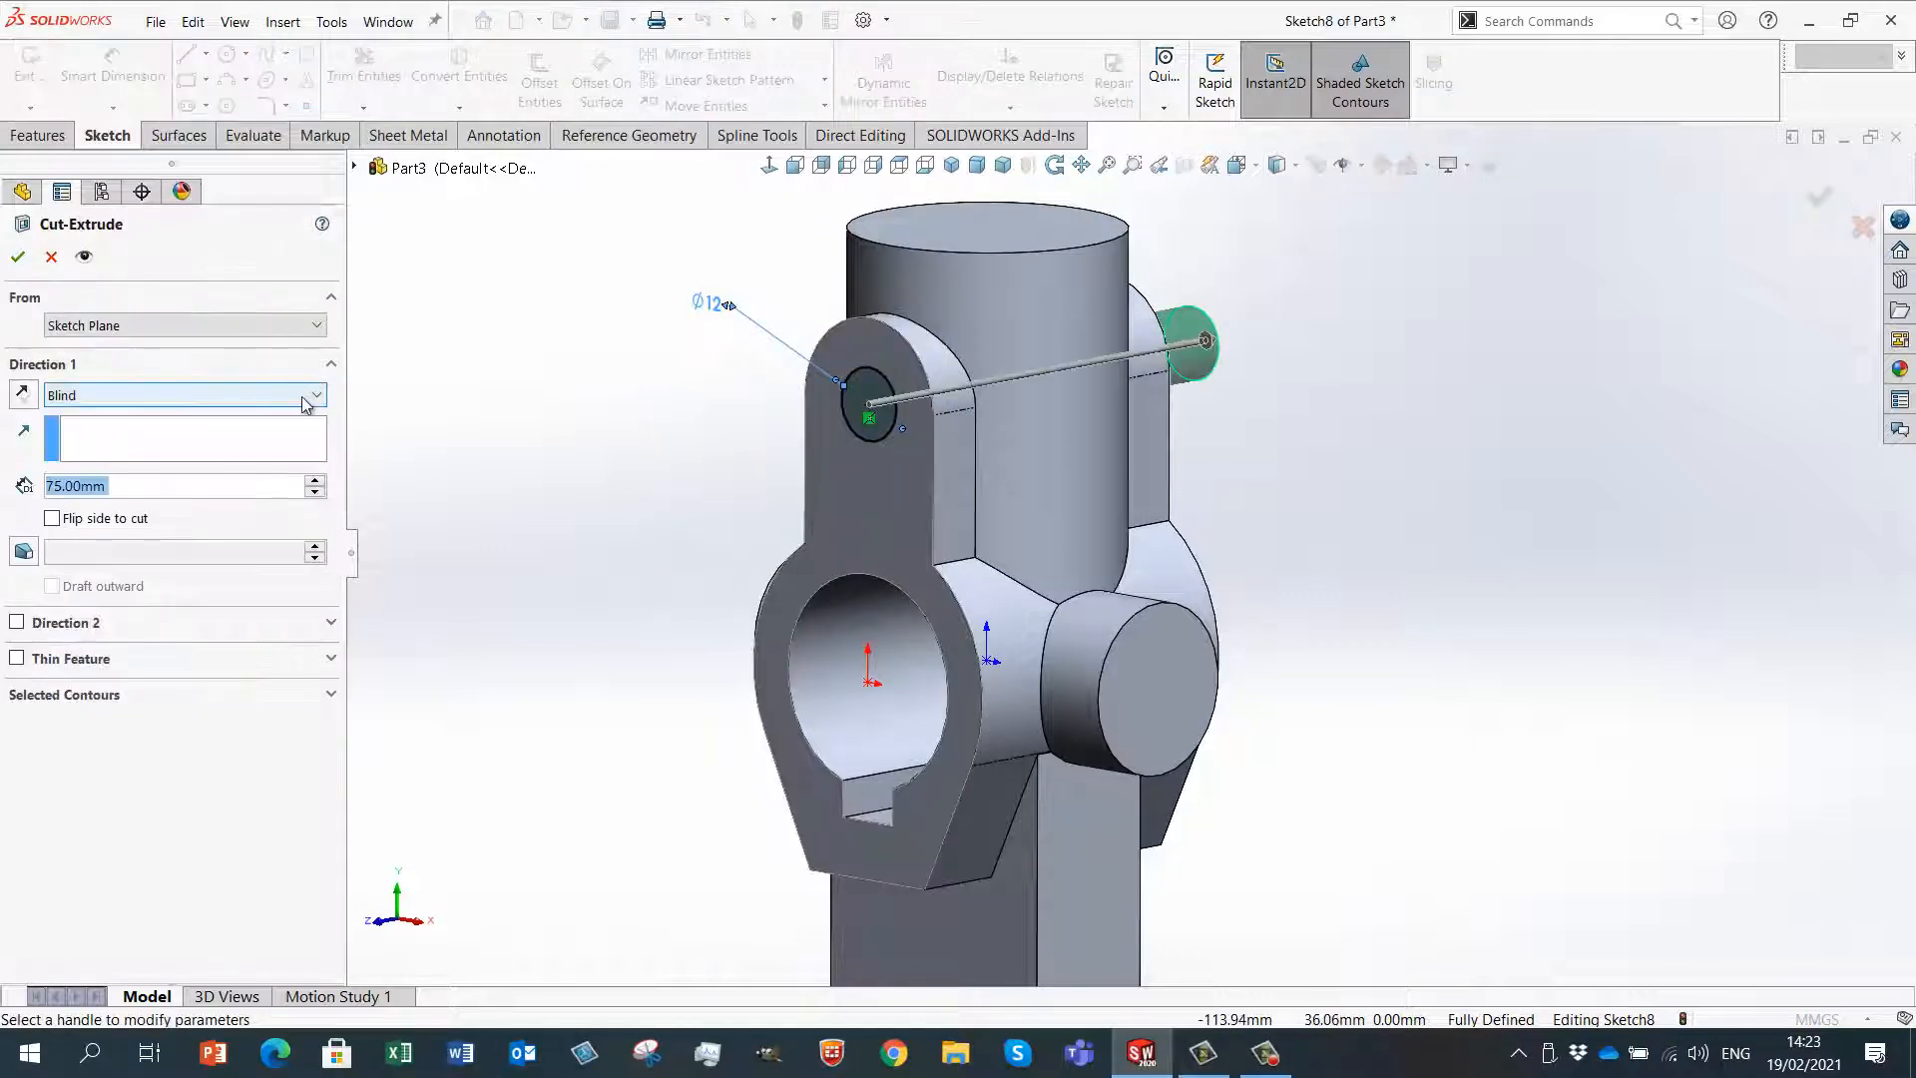
pyautogui.click(315, 395)
pyautogui.click(120, 434)
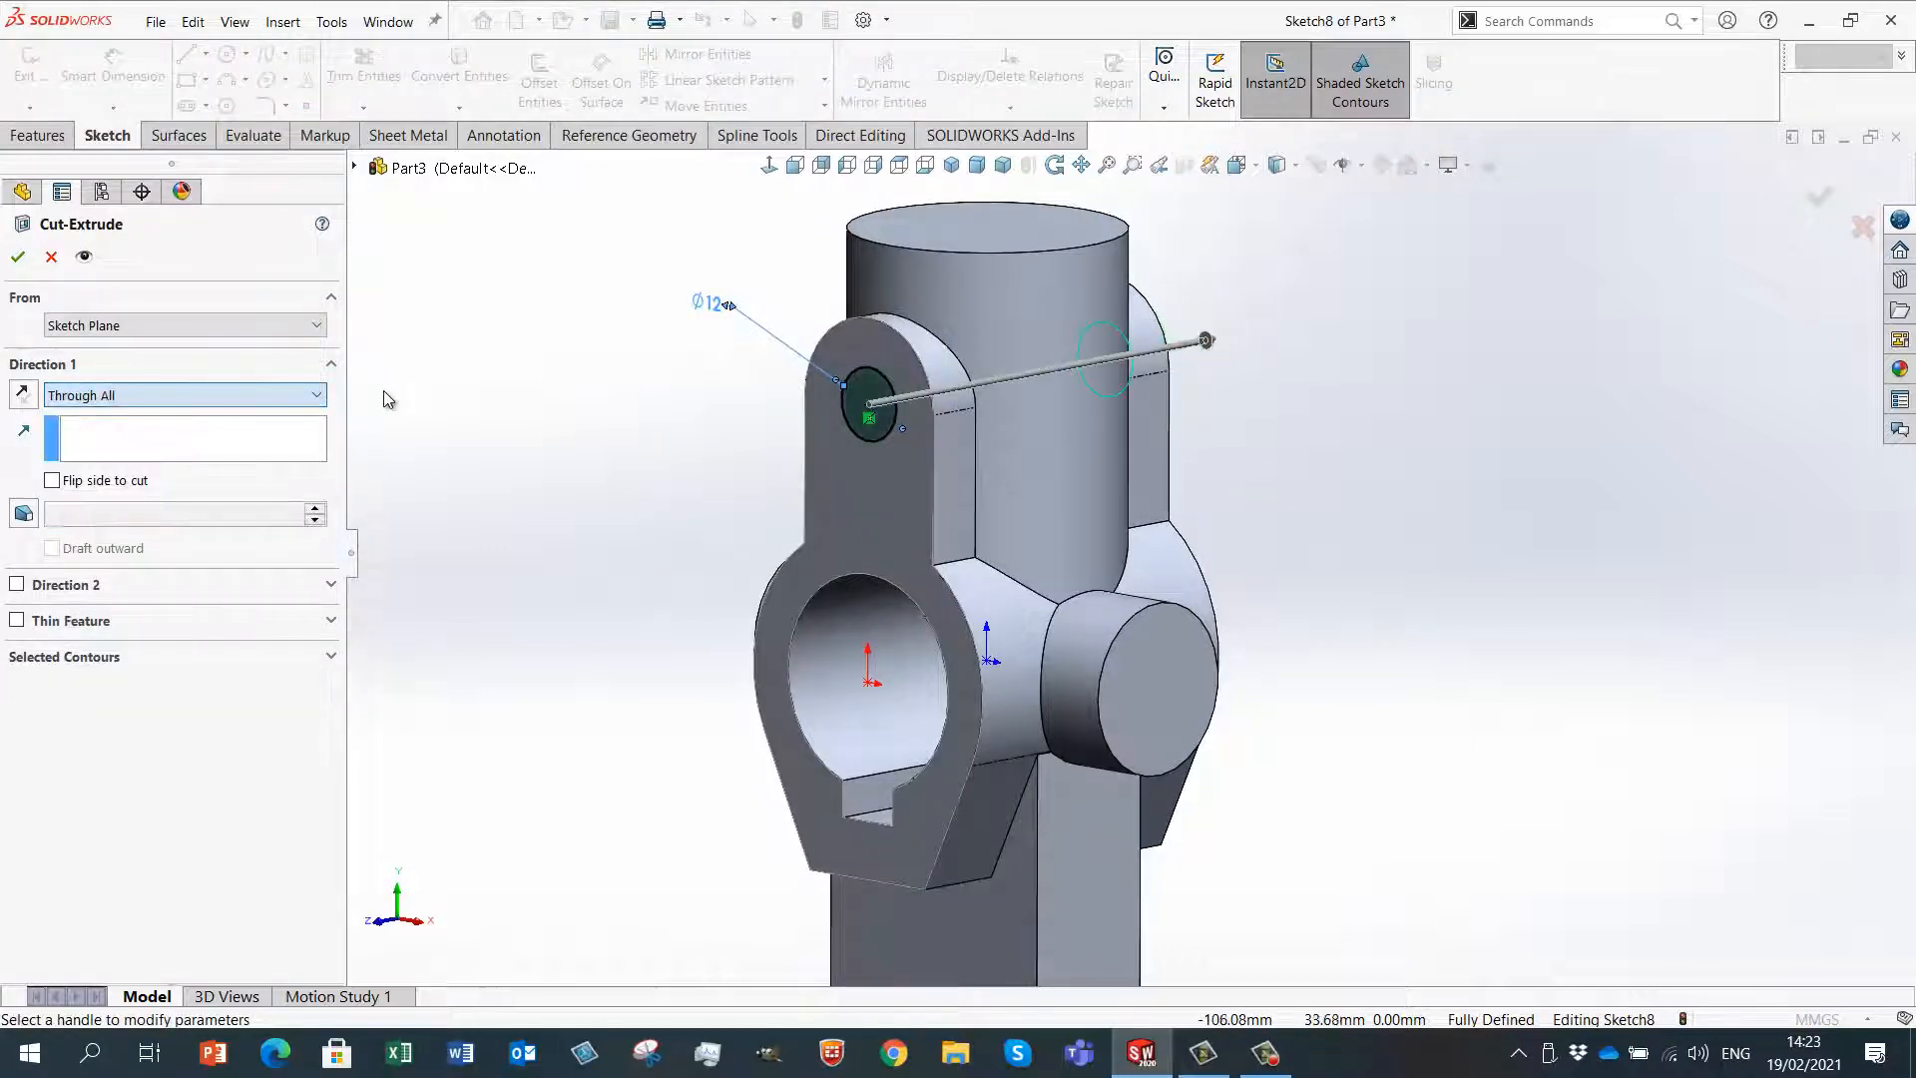
pyautogui.click(18, 257)
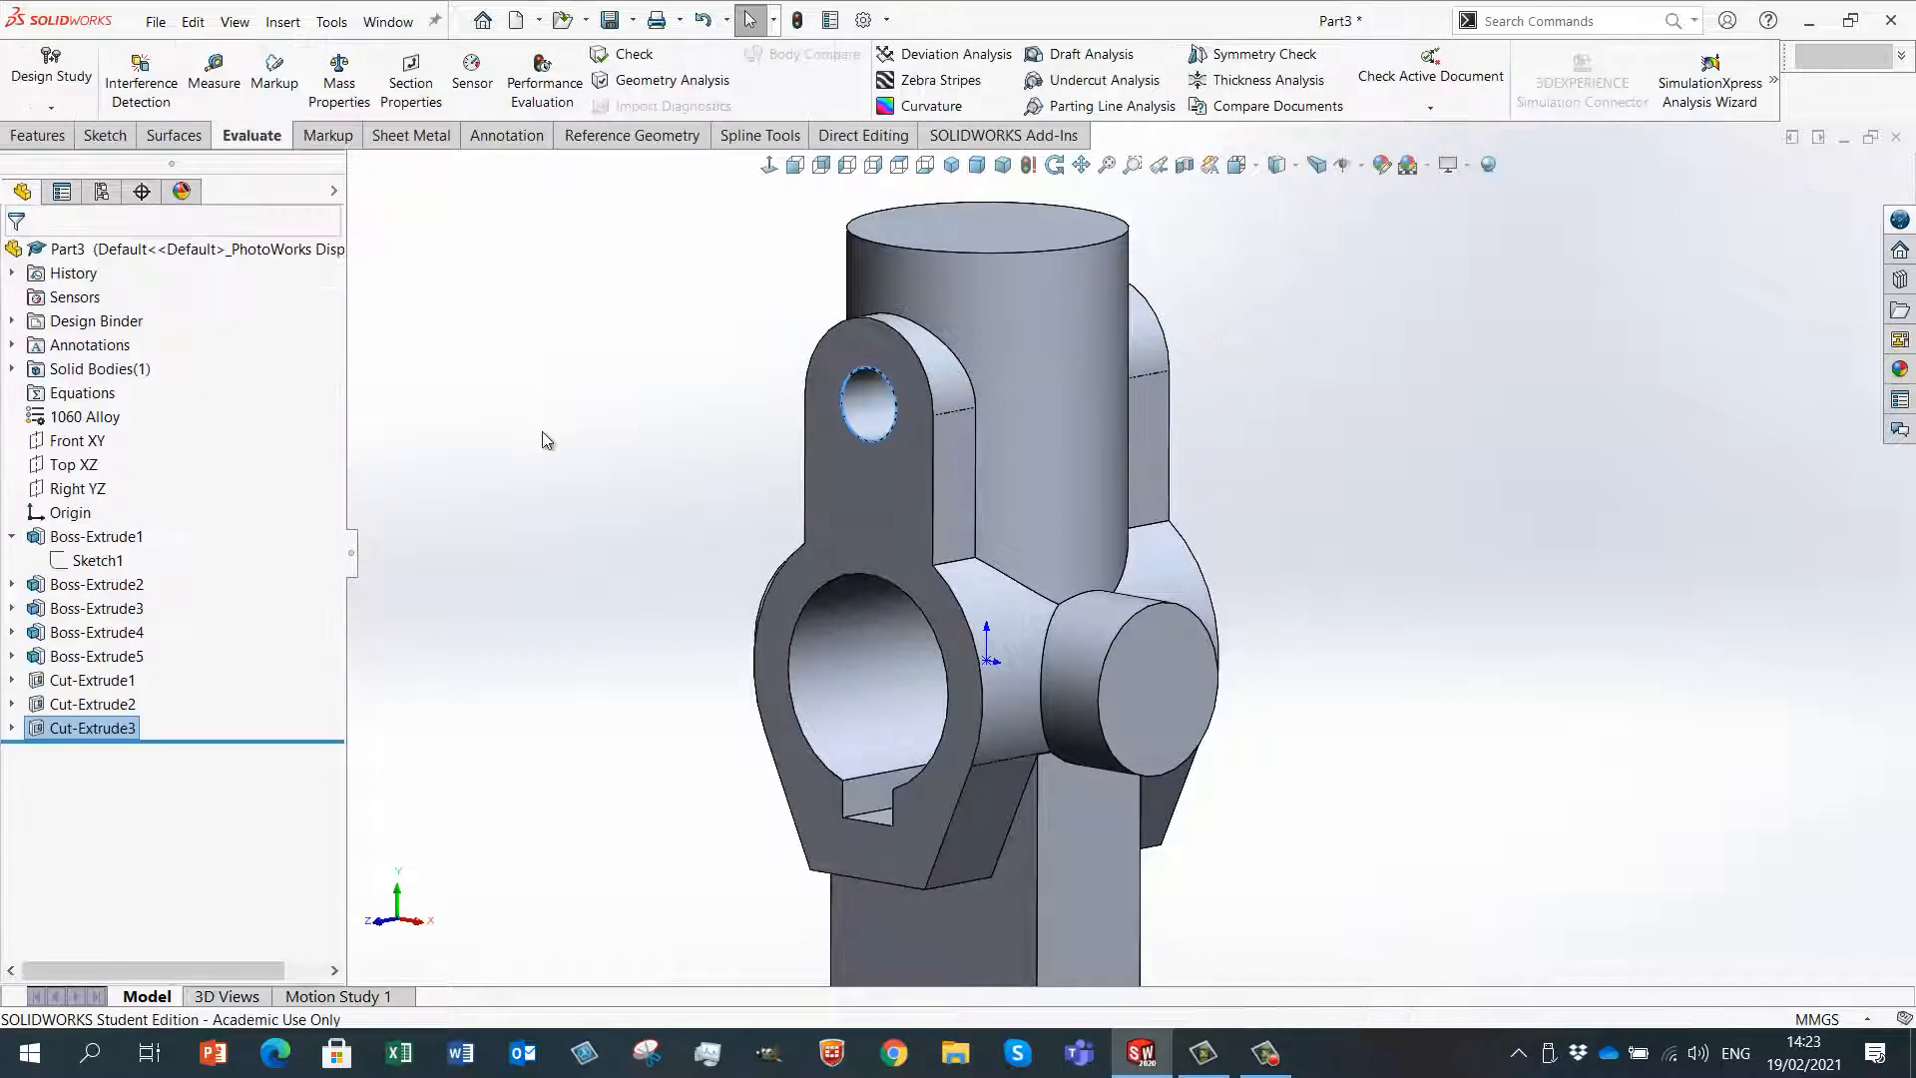
# - Roll the feature history back to just before the 12 mm hole cut
pyautogui.moveTo(723, 474); pyautogui.dragTo(769, 483, button='middle')
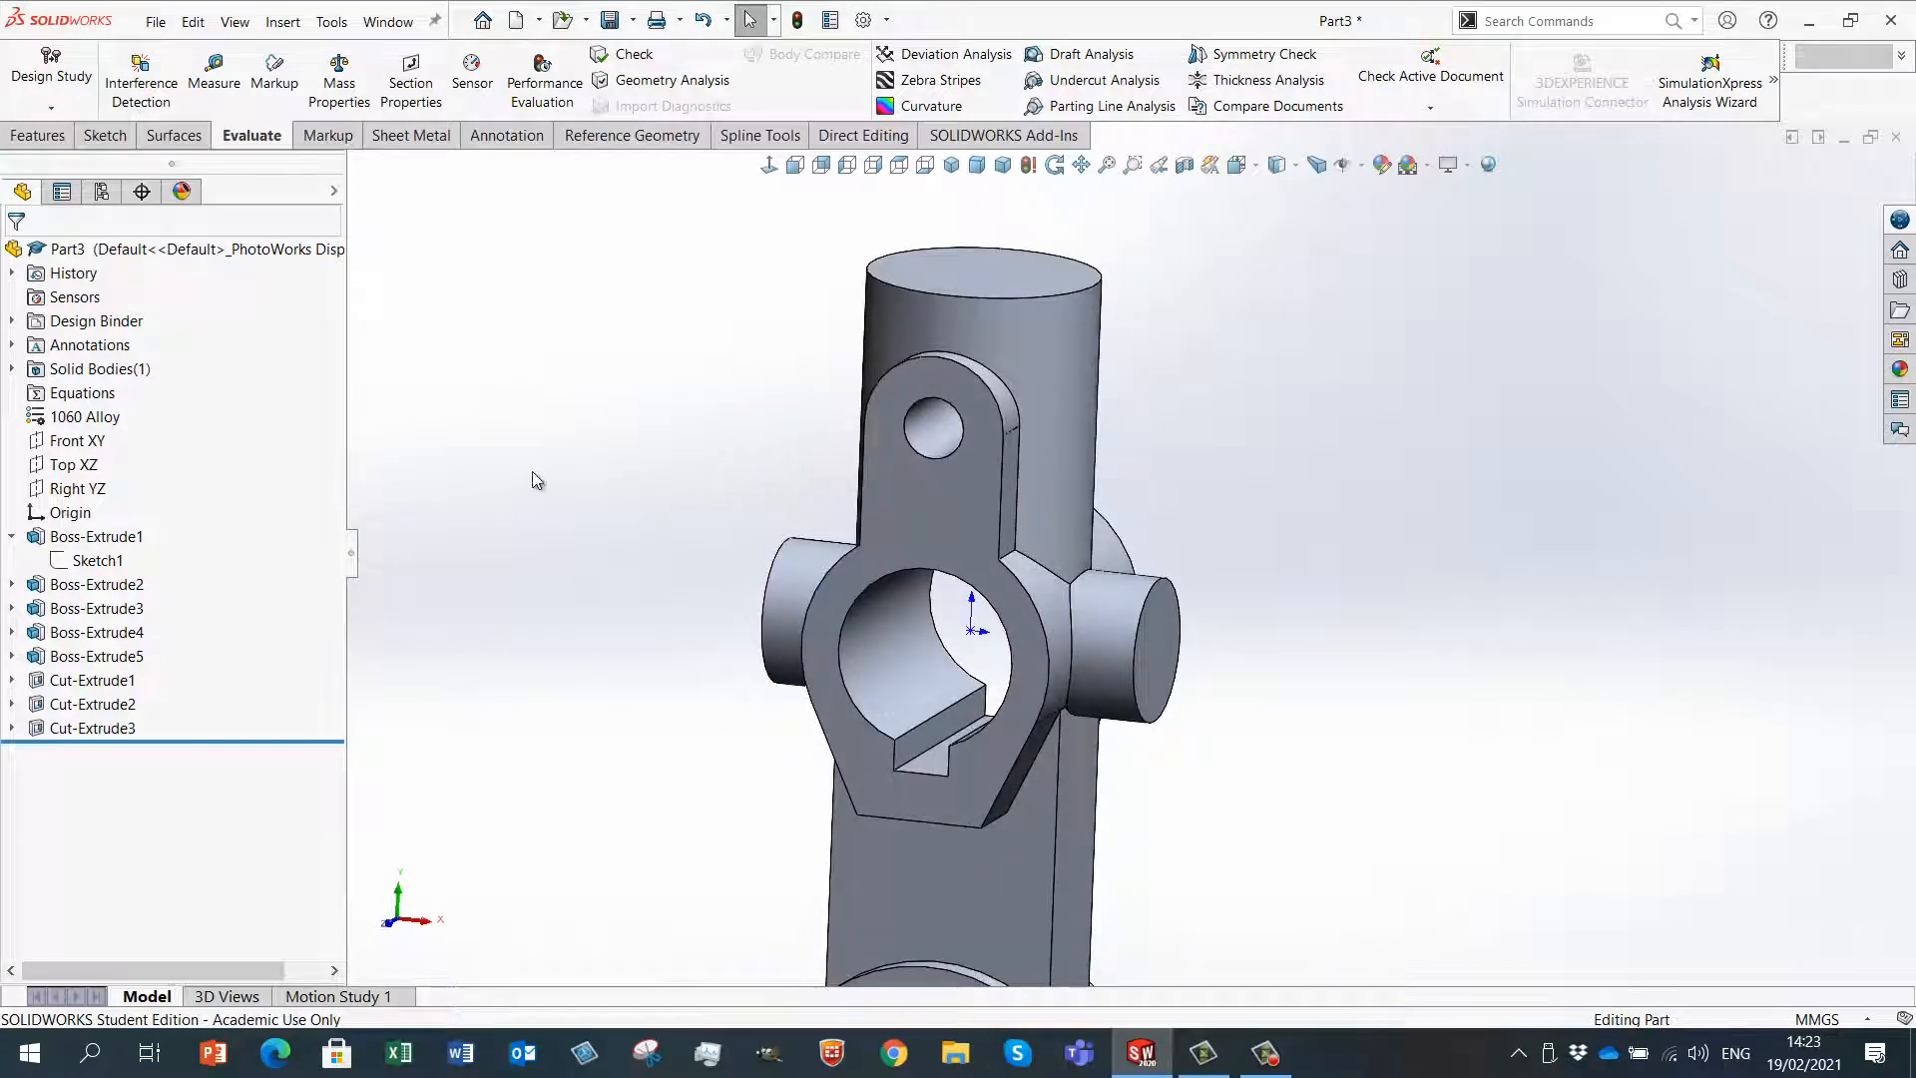
pyautogui.moveTo(687, 414); pyautogui.dragTo(709, 342, button='middle')
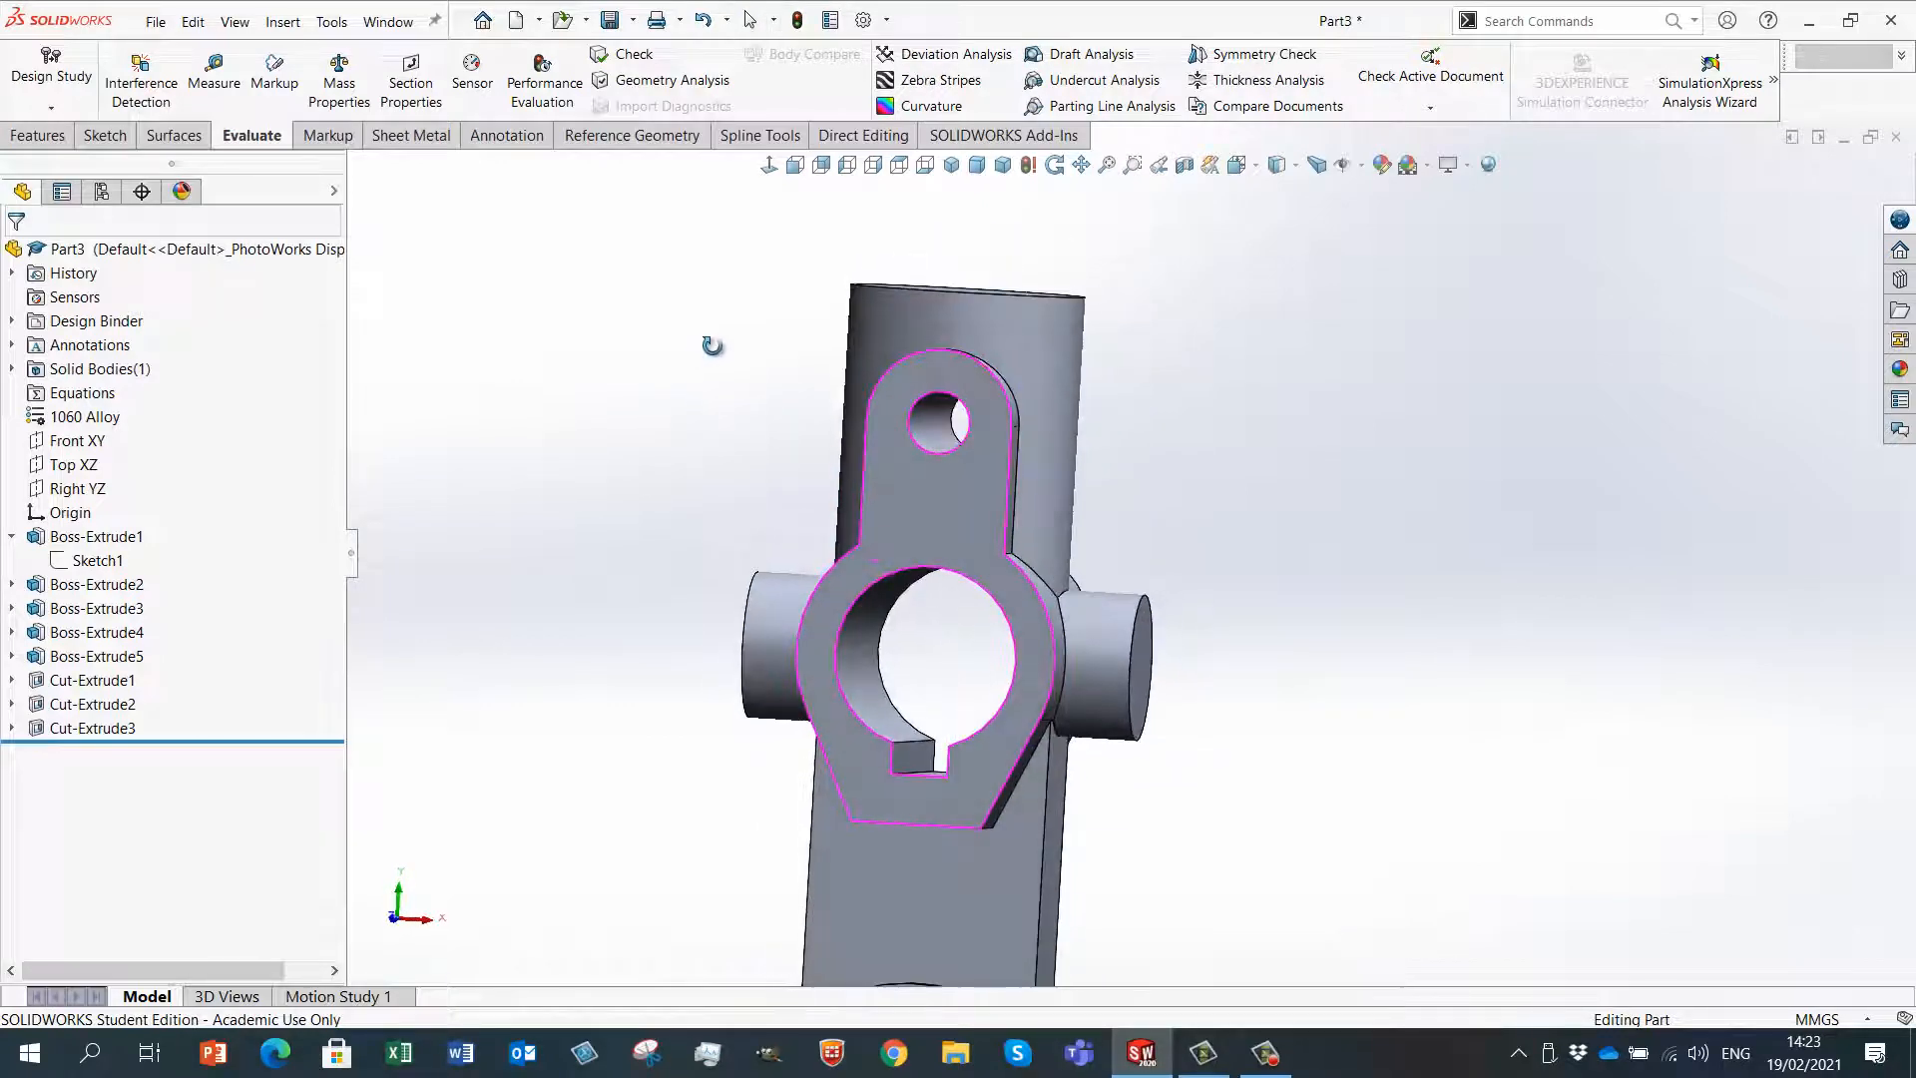
pyautogui.moveTo(973, 439); pyautogui.dragTo(979, 233, button='middle')
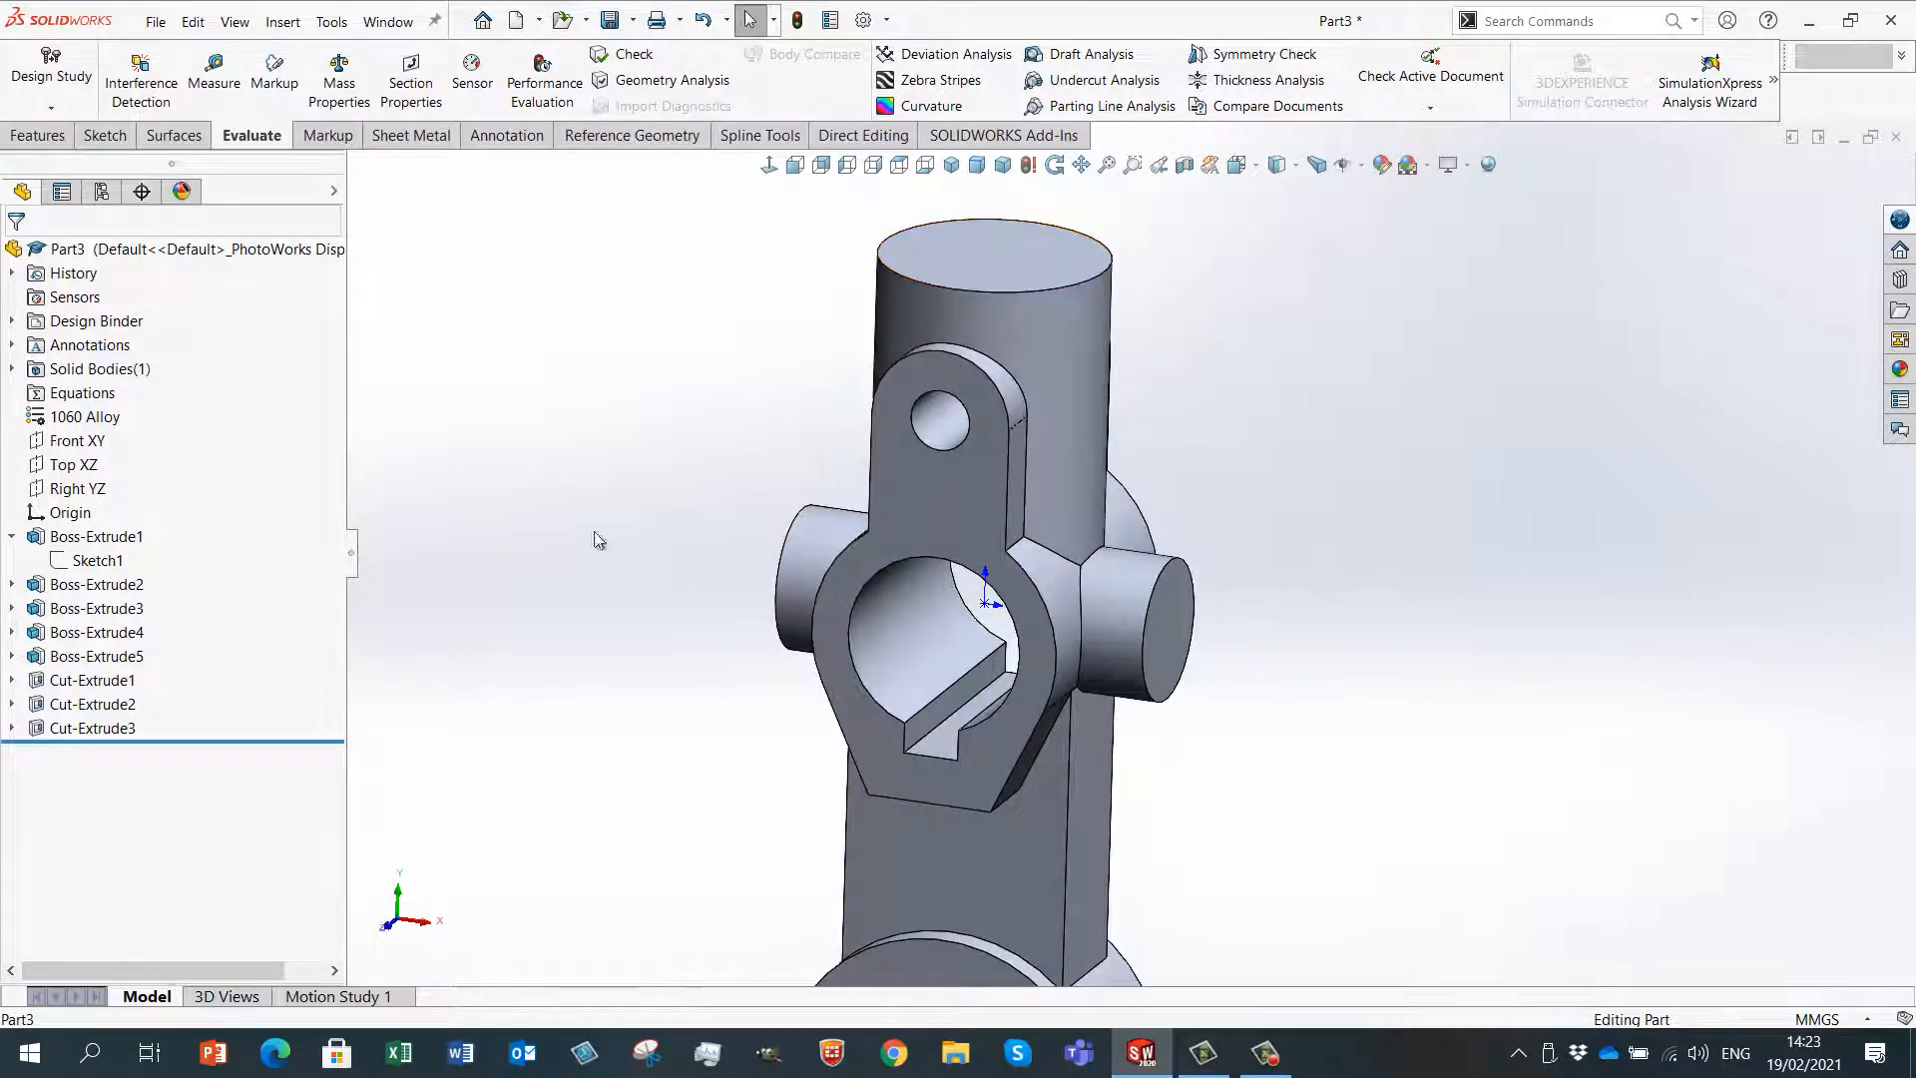
pyautogui.moveTo(808, 444); pyautogui.dragTo(1051, 356, button='middle')
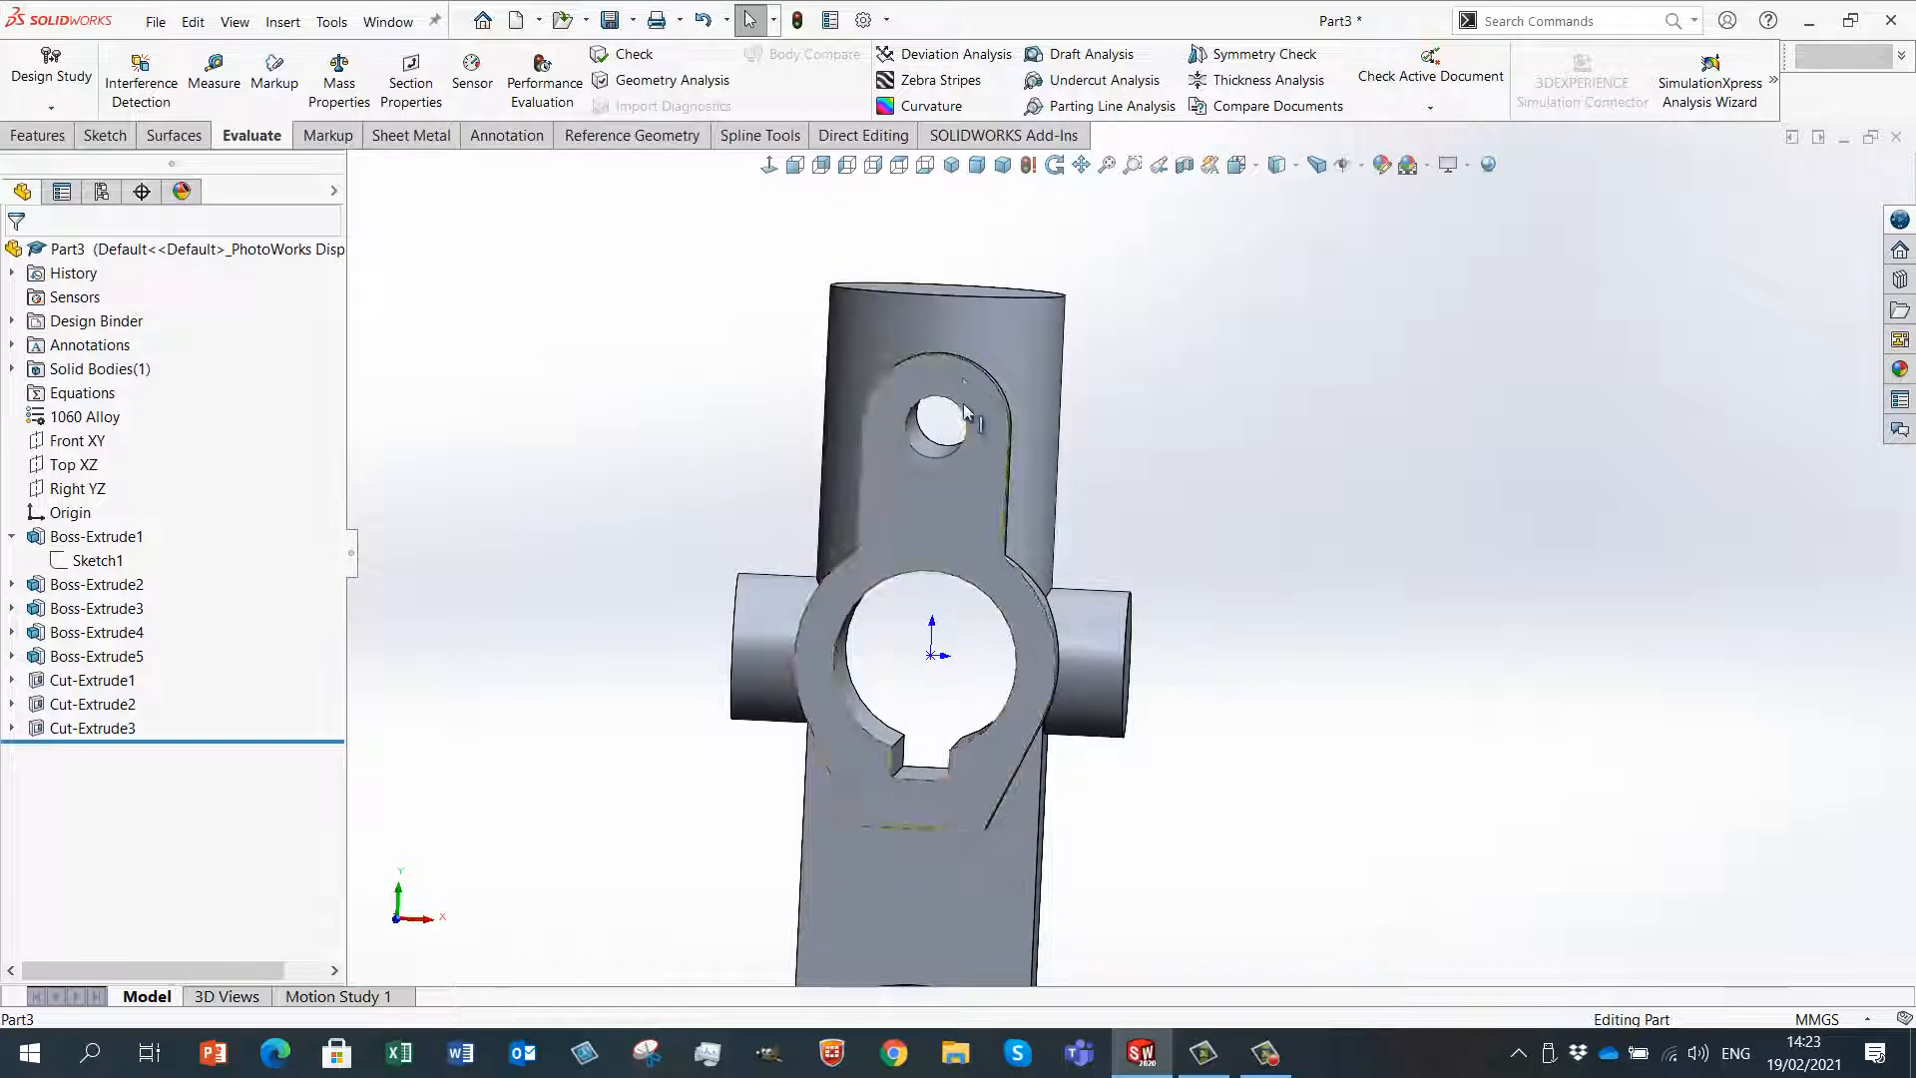
pyautogui.moveTo(855, 415); pyautogui.dragTo(908, 459, button='middle')
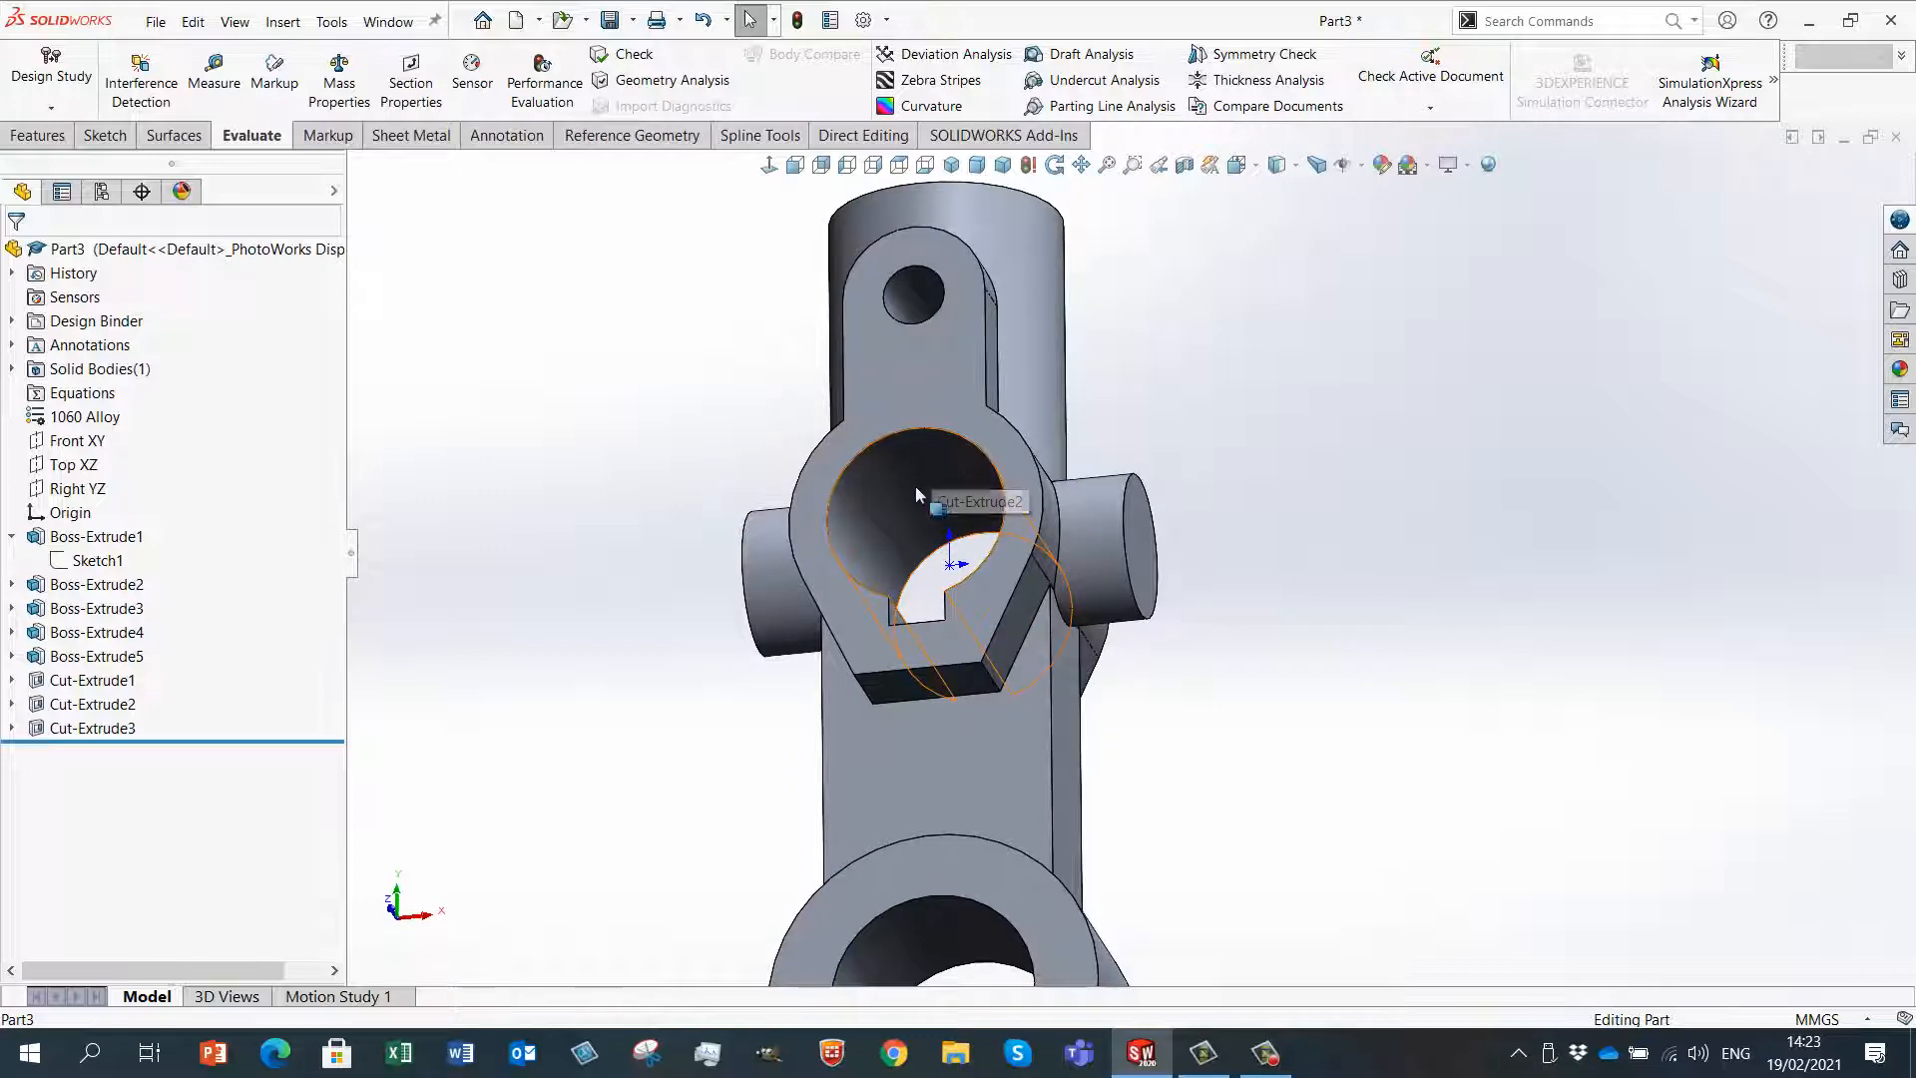
pyautogui.scroll(5, 711, 505)
pyautogui.scroll(-2, 1303, 342)
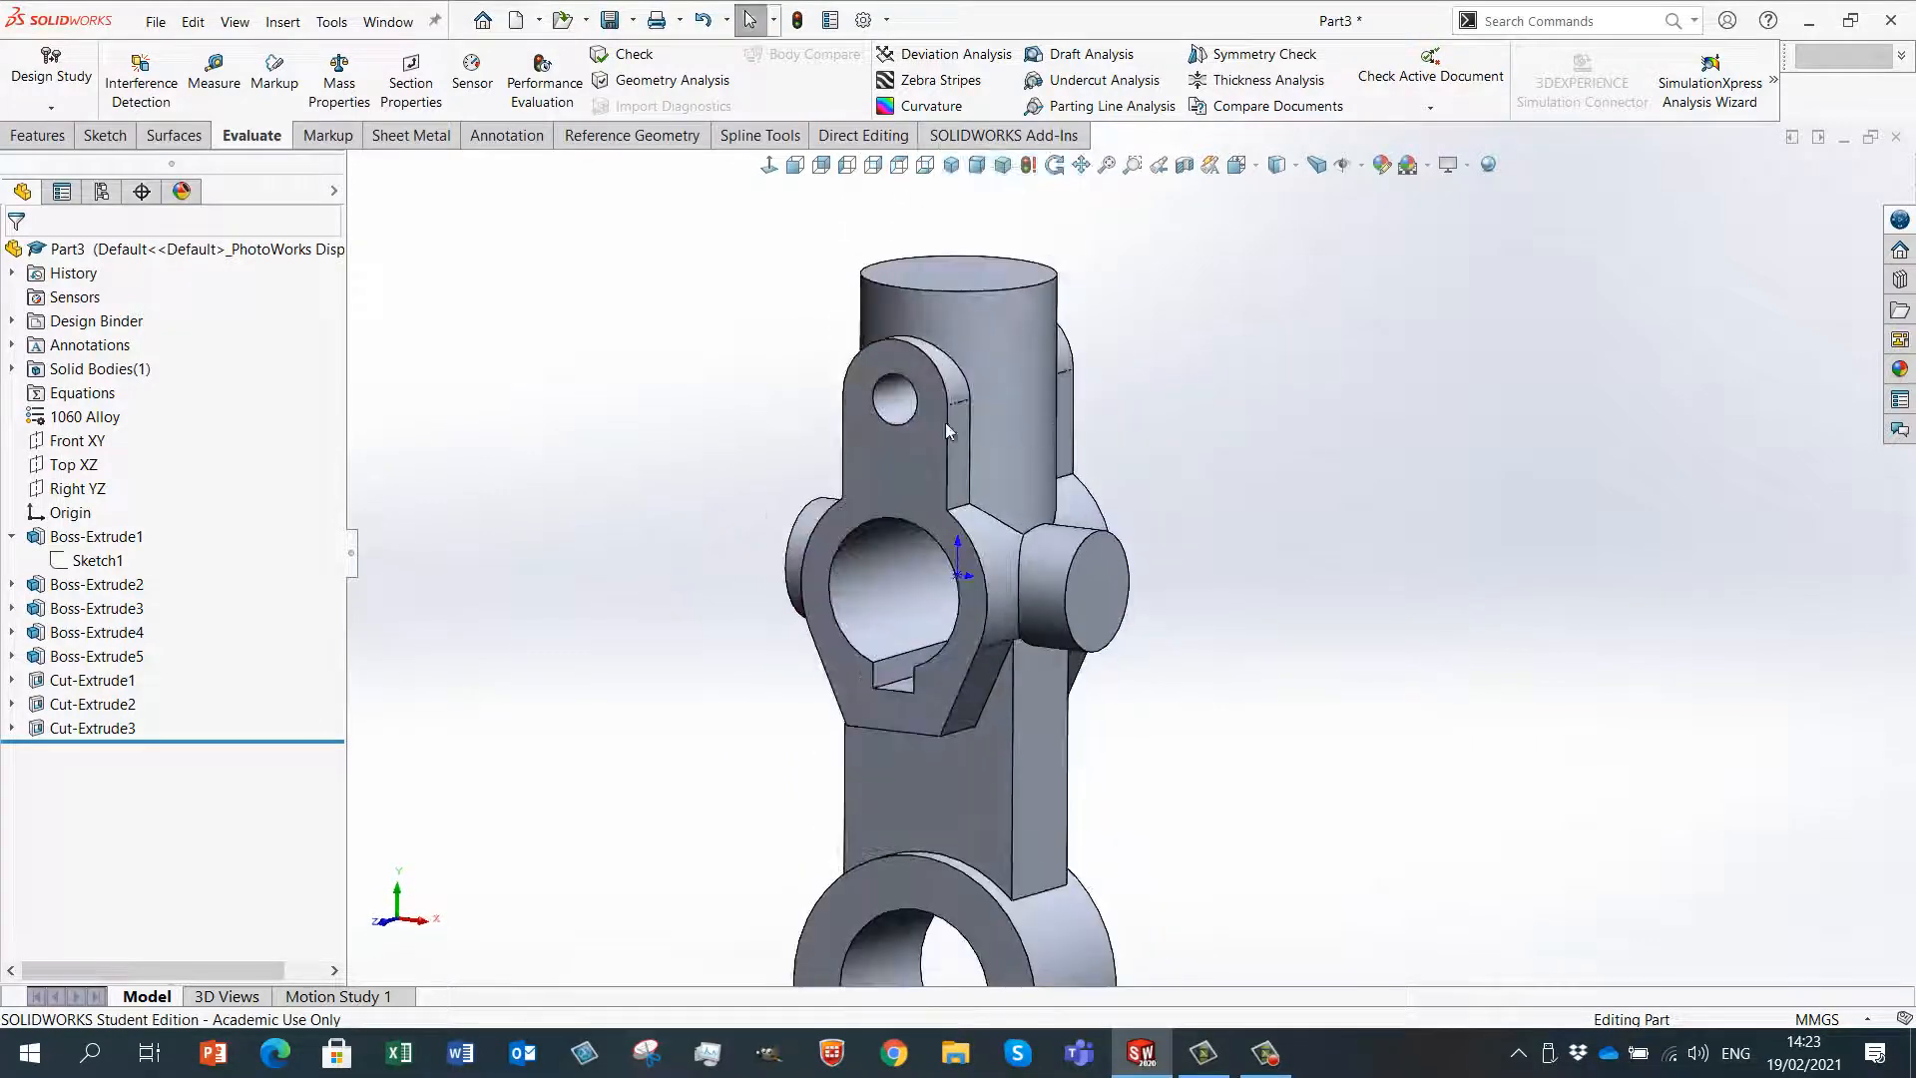
pyautogui.click(239, 738)
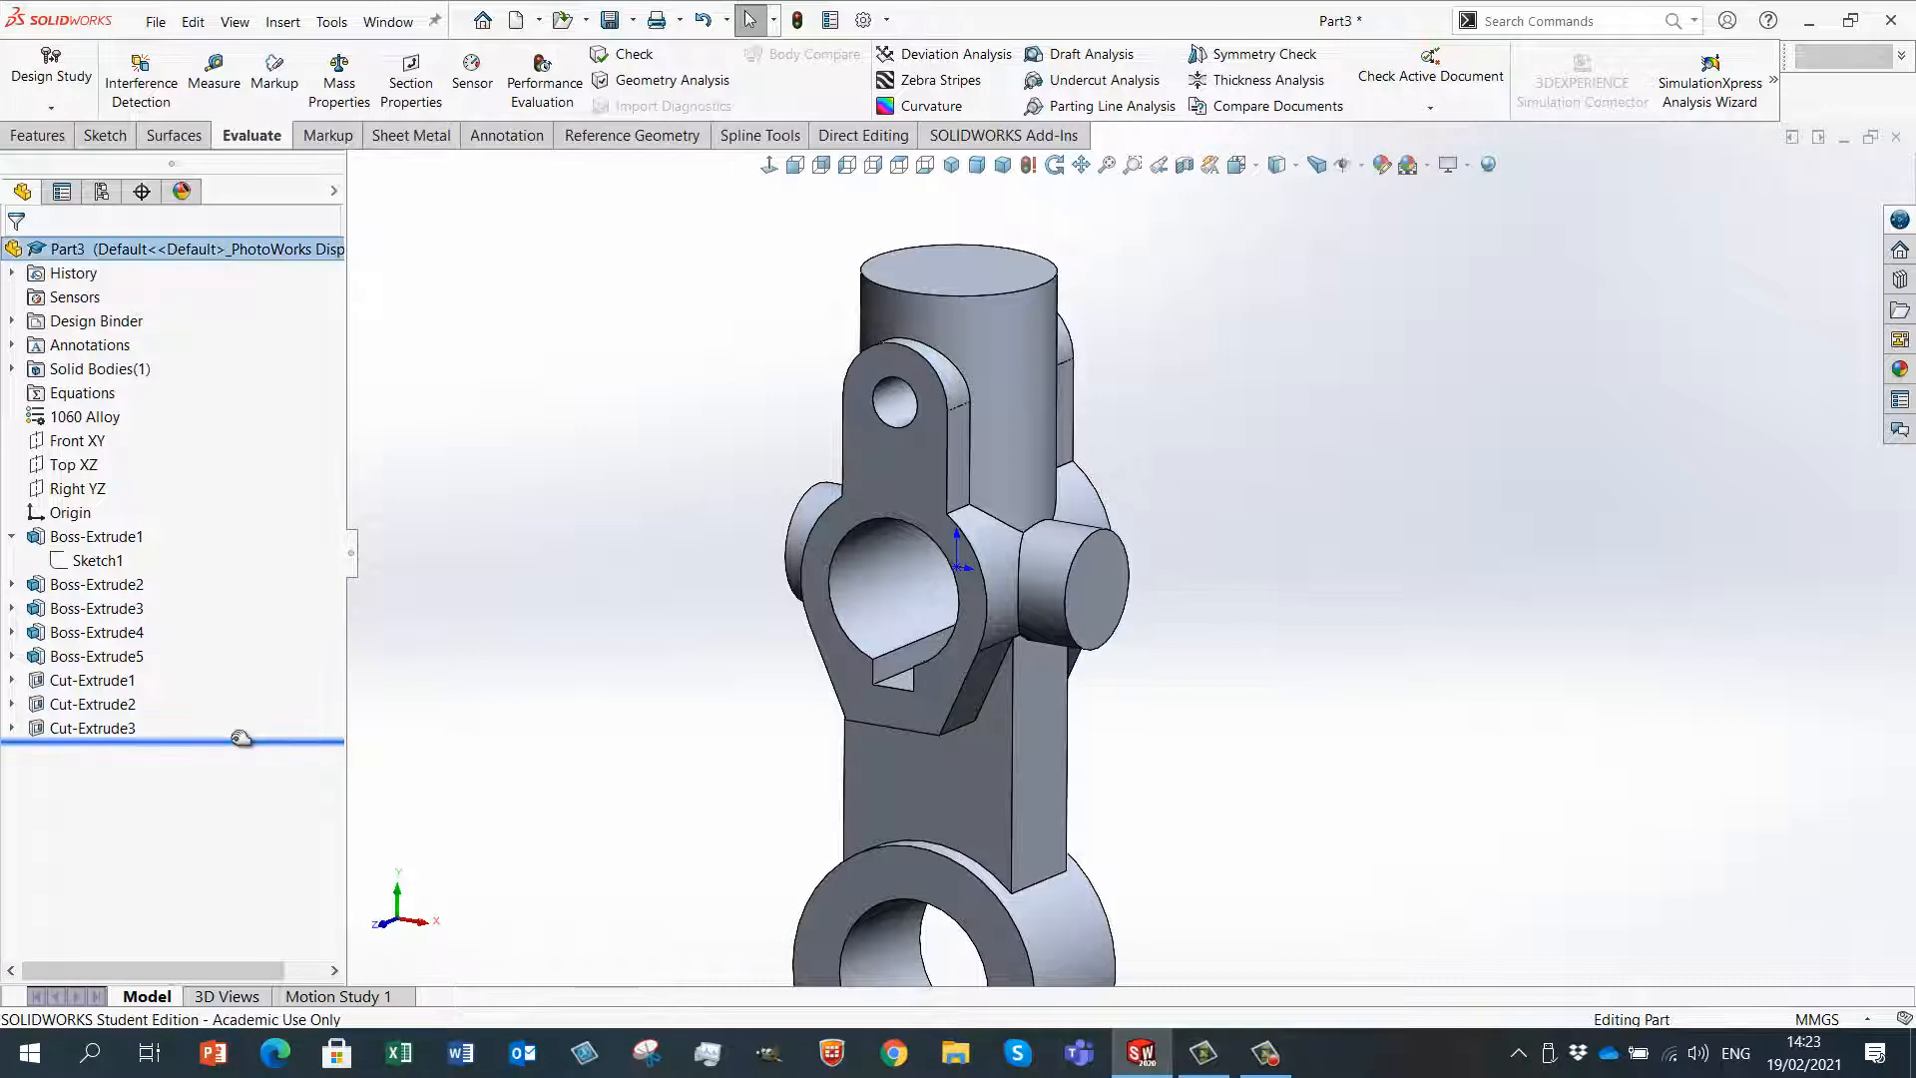
pyautogui.moveTo(239, 738); pyautogui.dragTo(239, 716)
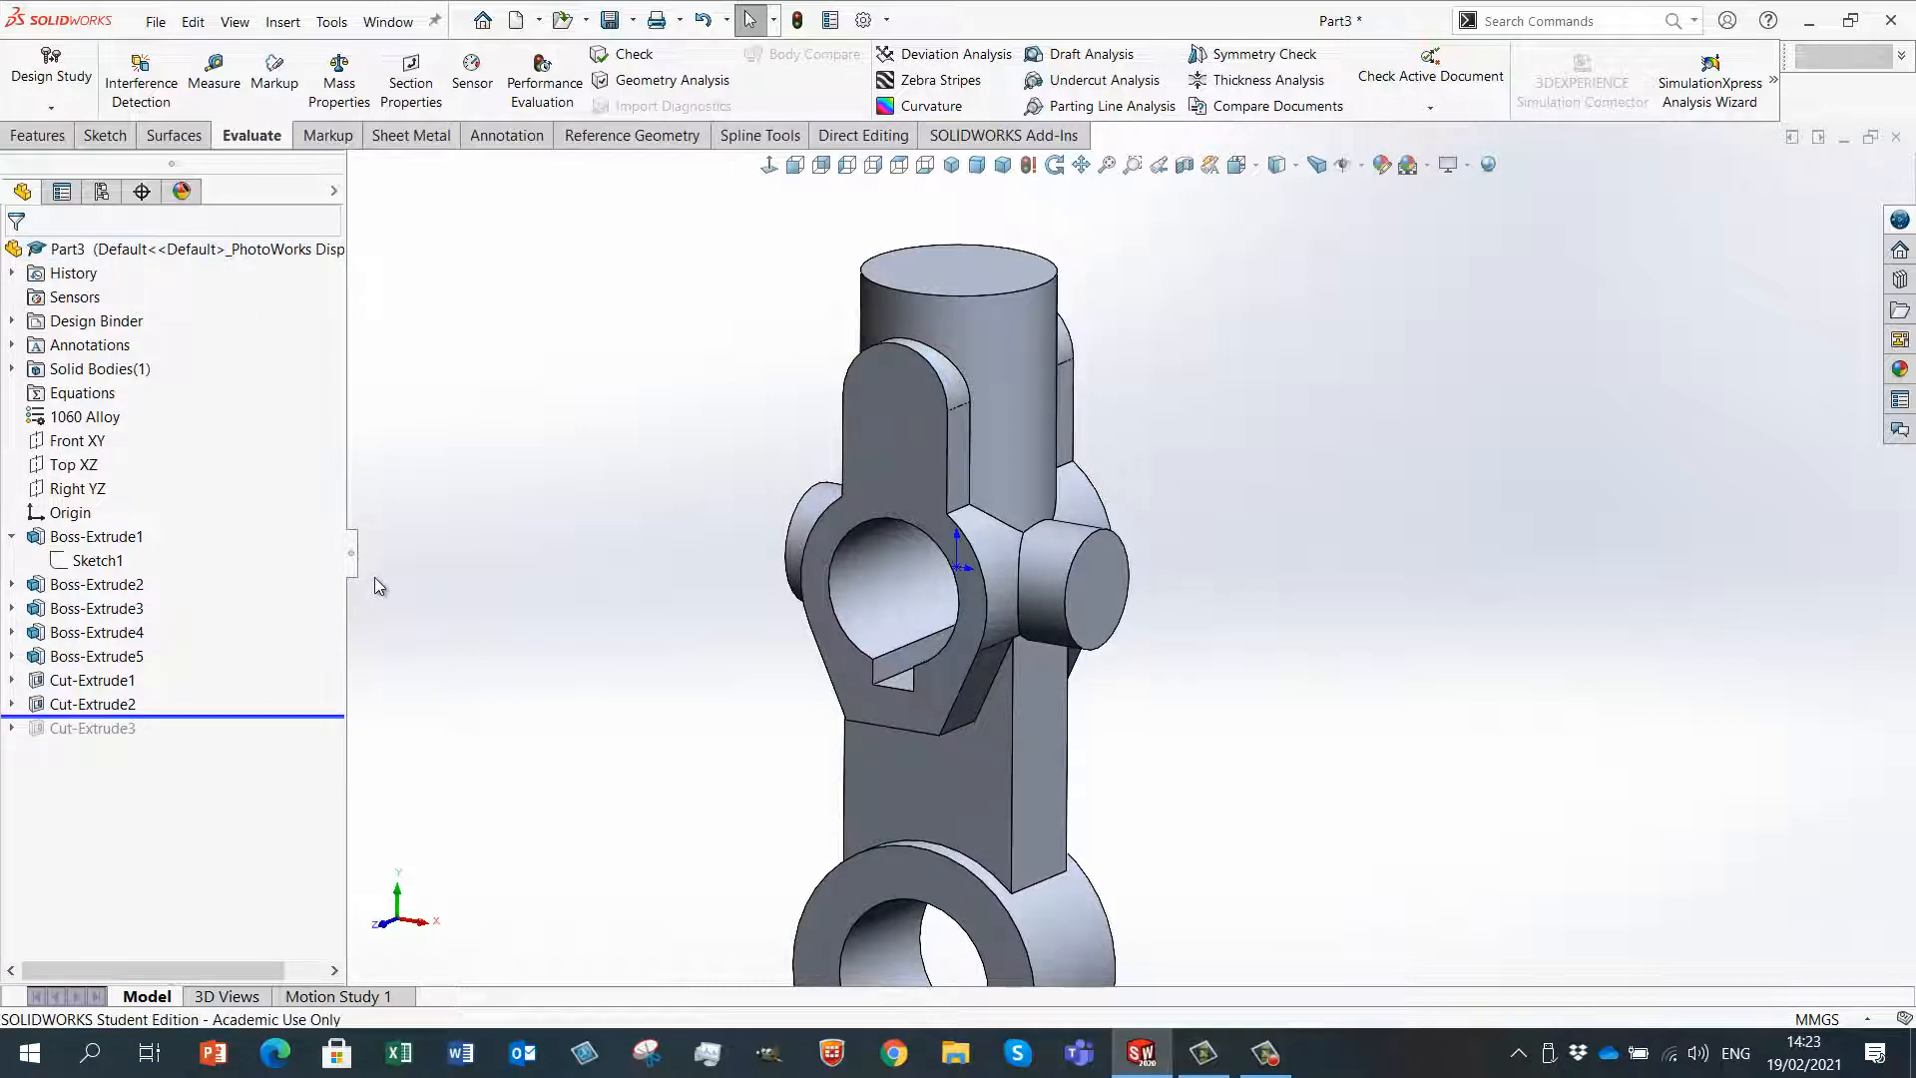
# - Examine the vertical cylinder's top face and the parent references of Boss-Extrude5 and the keyed bore cut
pyautogui.click(938, 270)
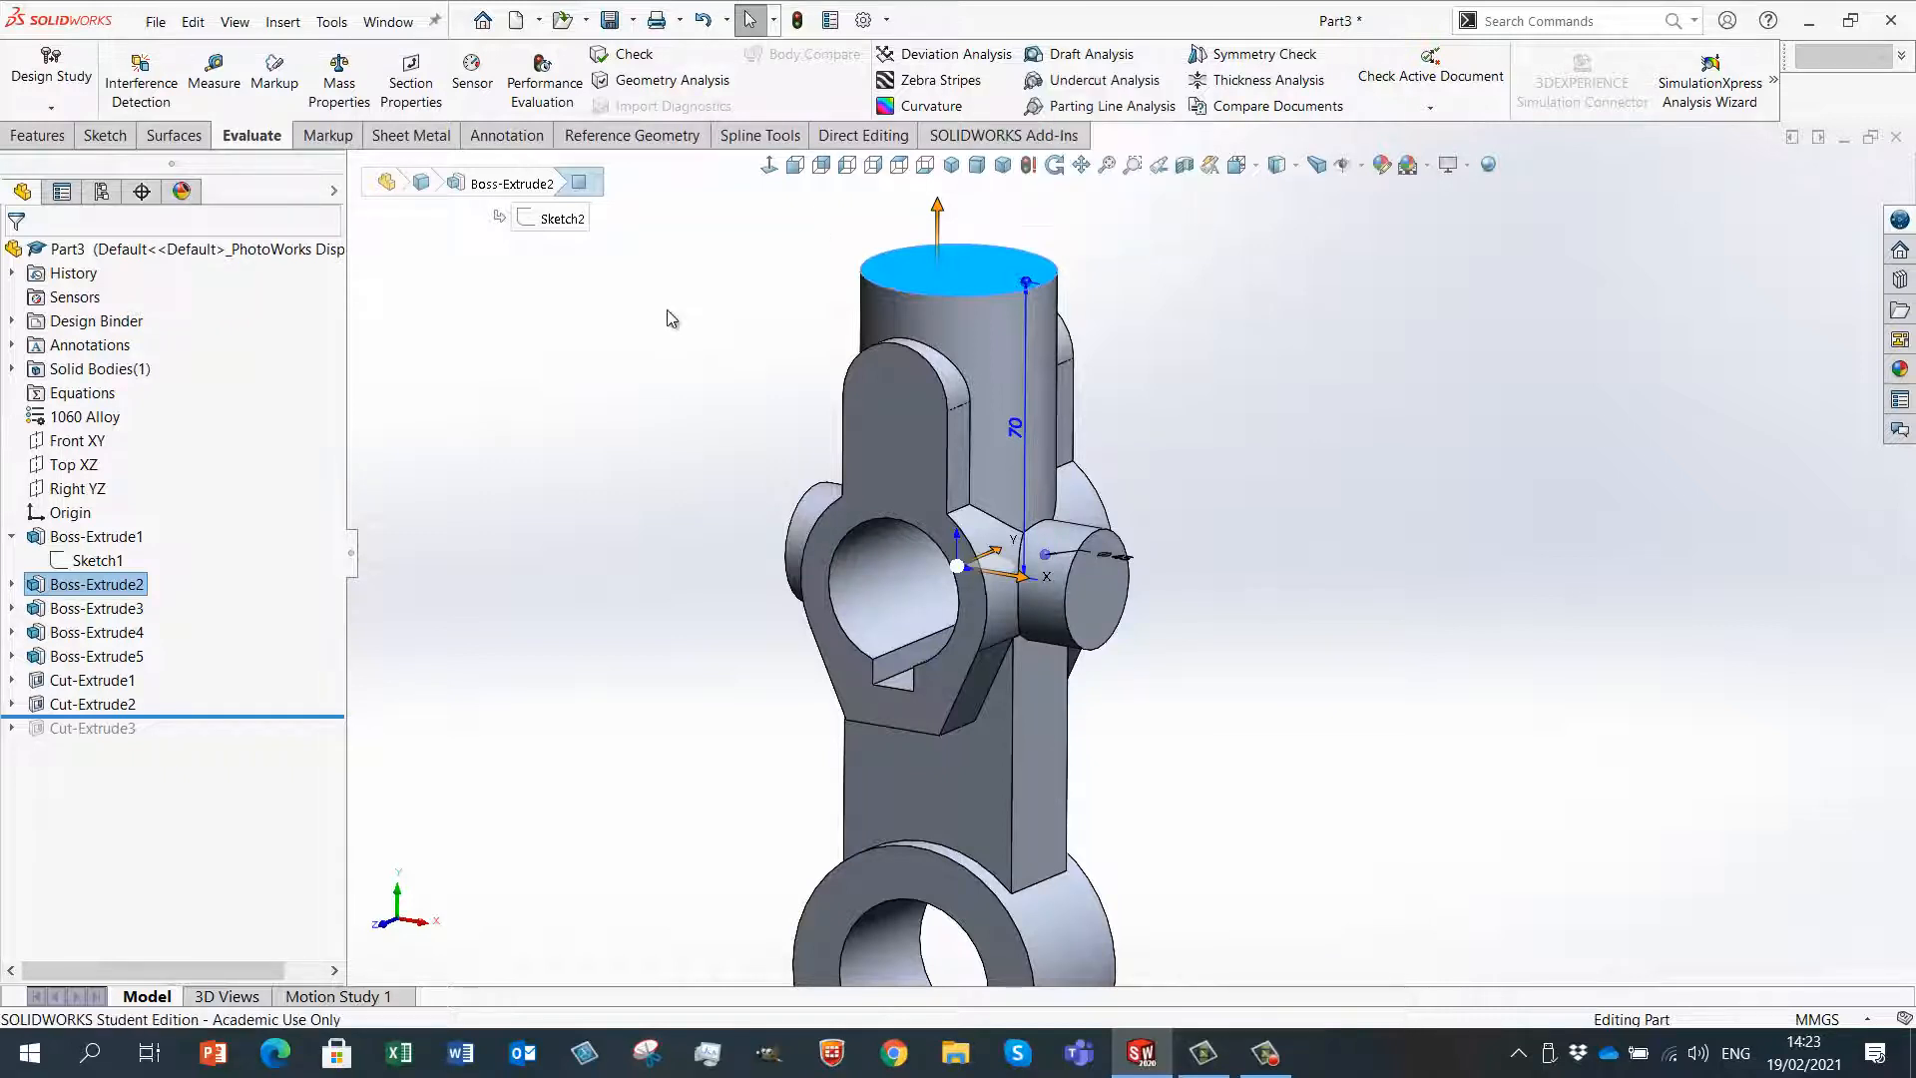
pyautogui.moveTo(1088, 355); pyautogui.dragTo(1116, 481, button='middle')
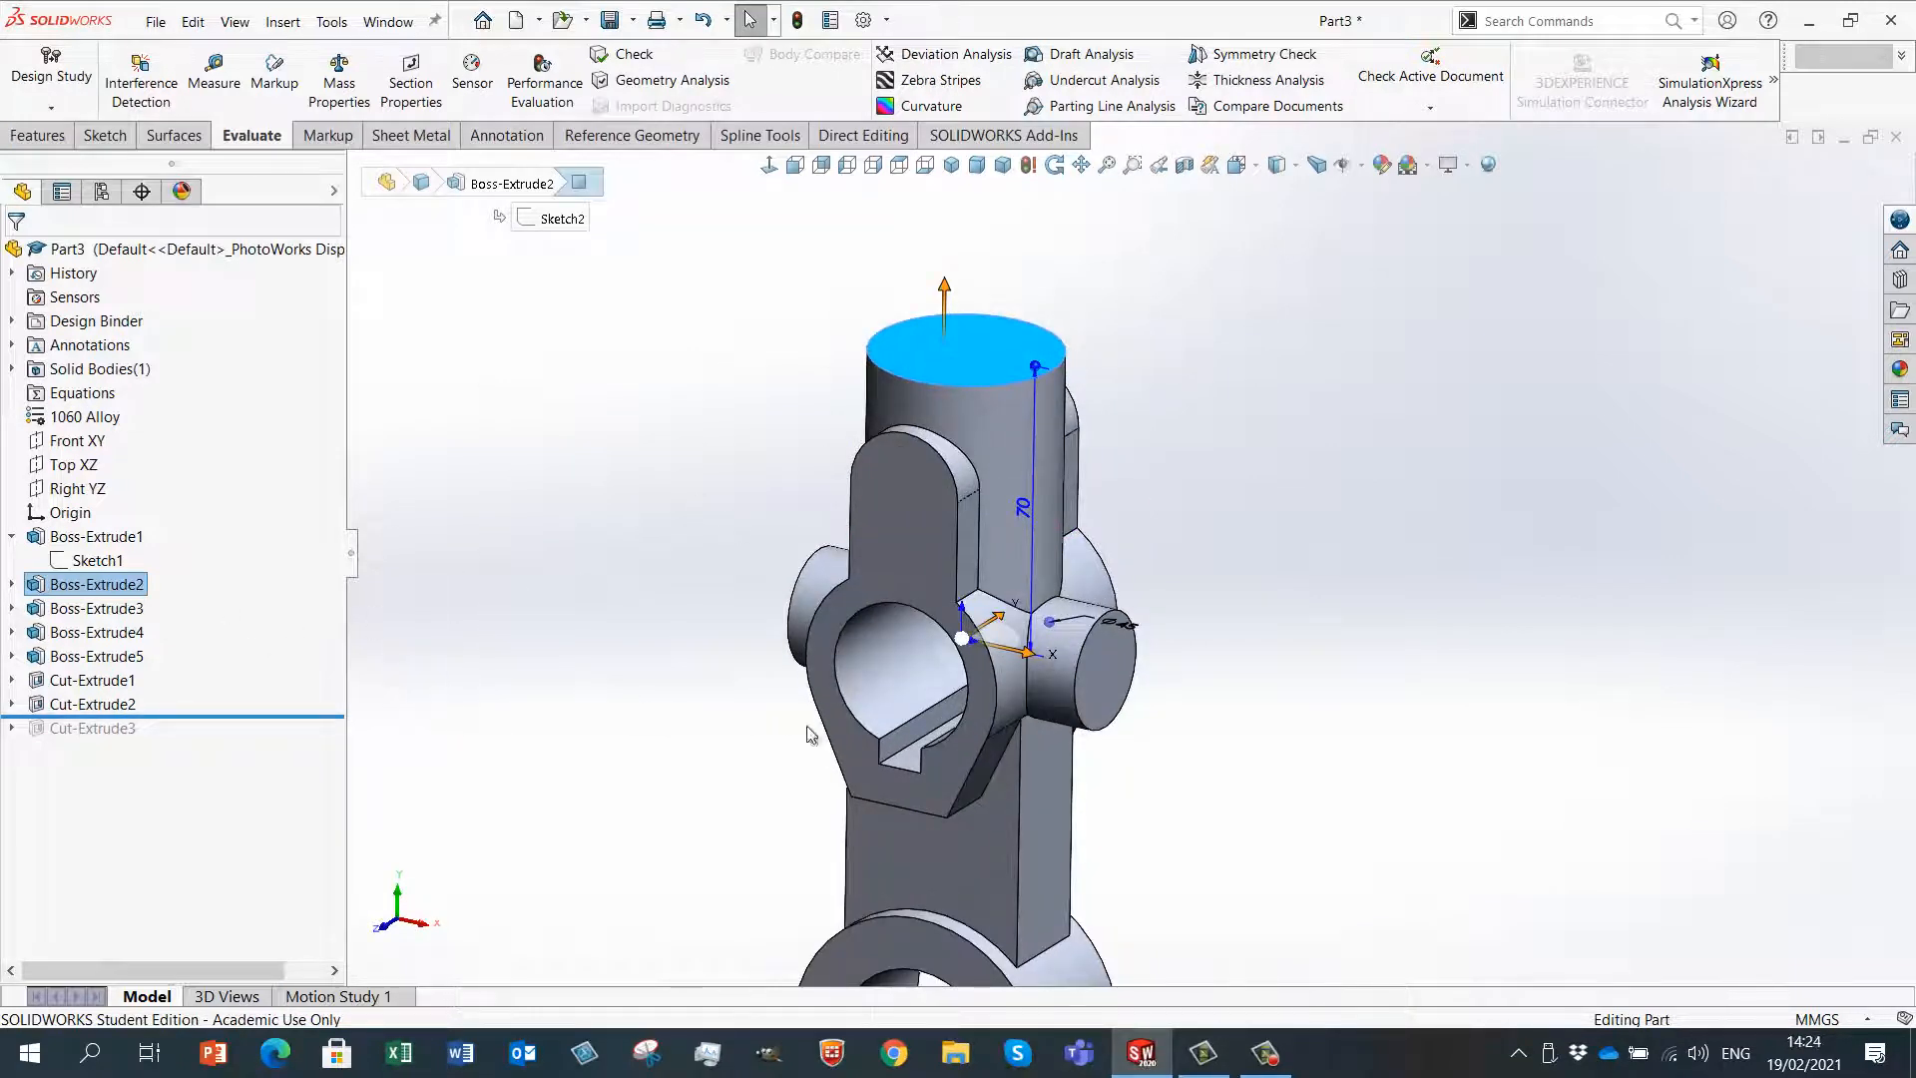
pyautogui.scroll(-1, 1025, 539)
pyautogui.scroll(1, 590, 503)
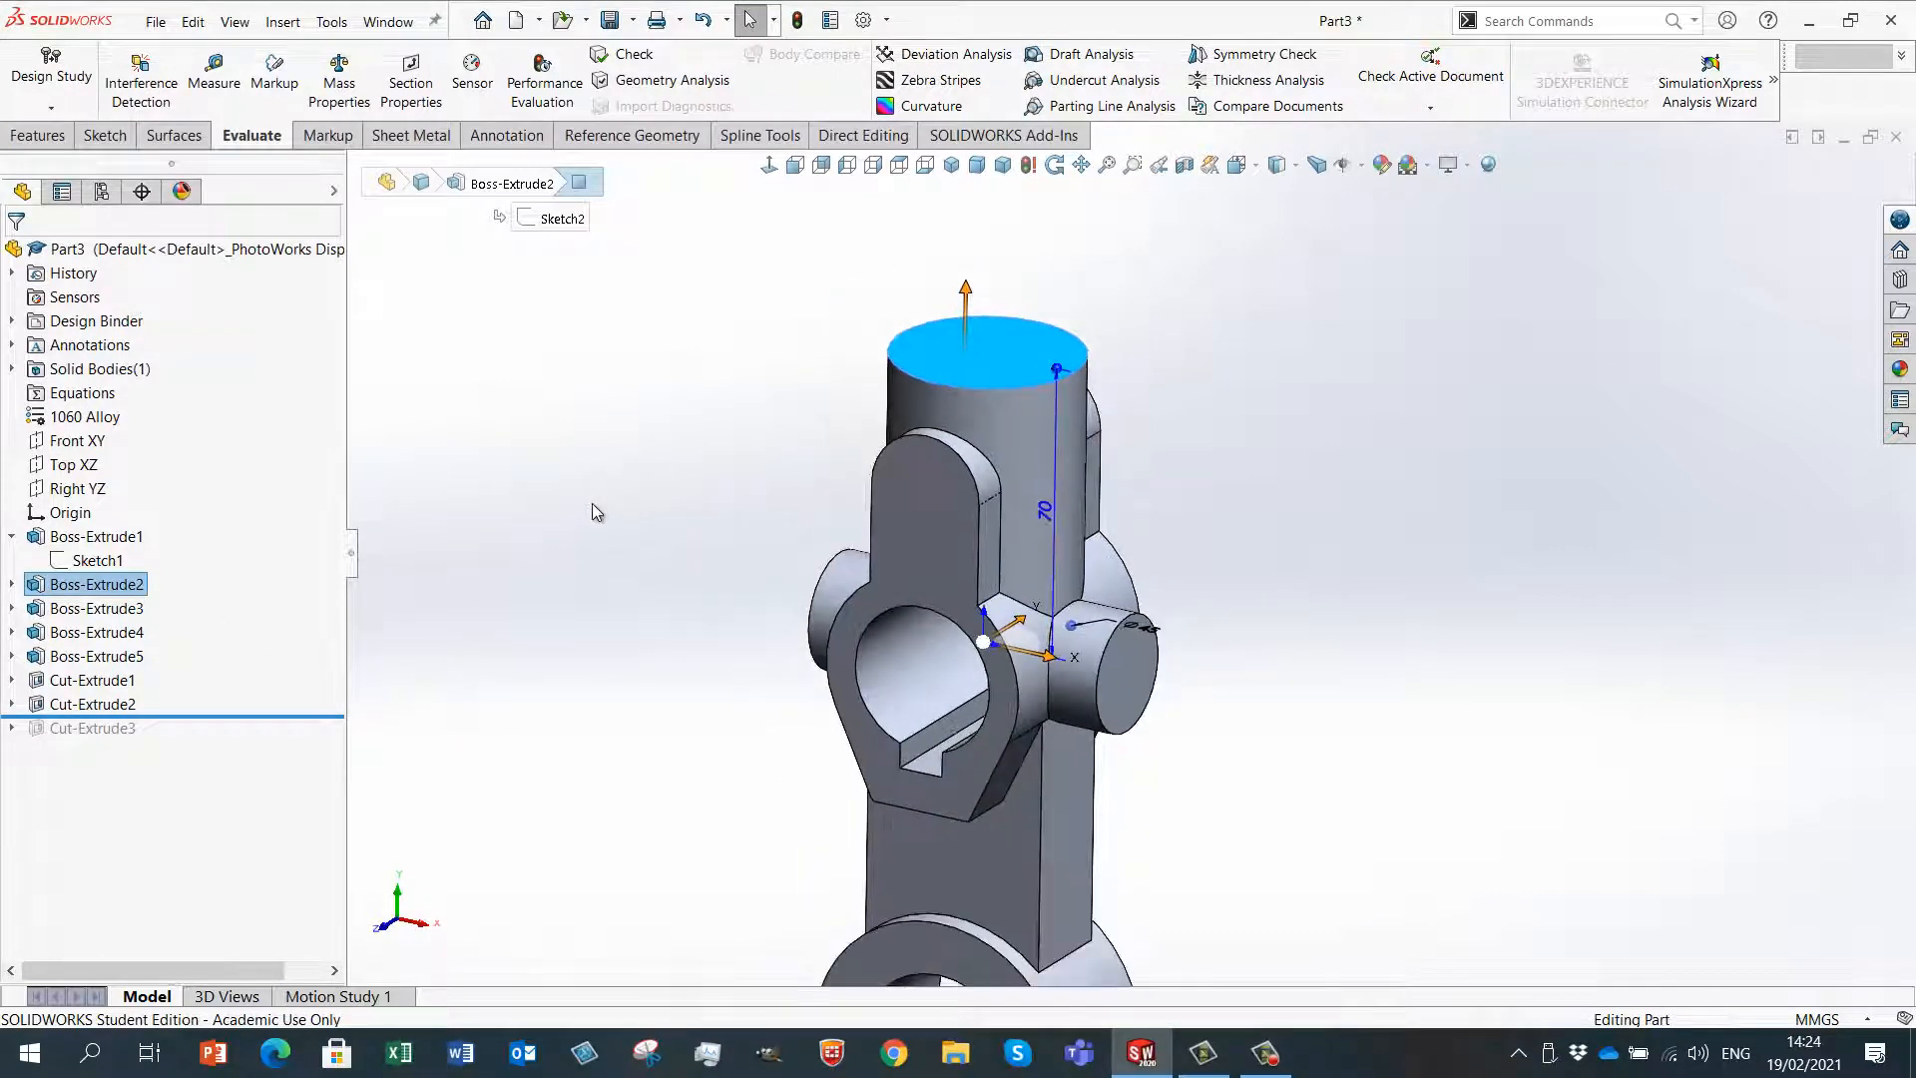
pyautogui.click(710, 499)
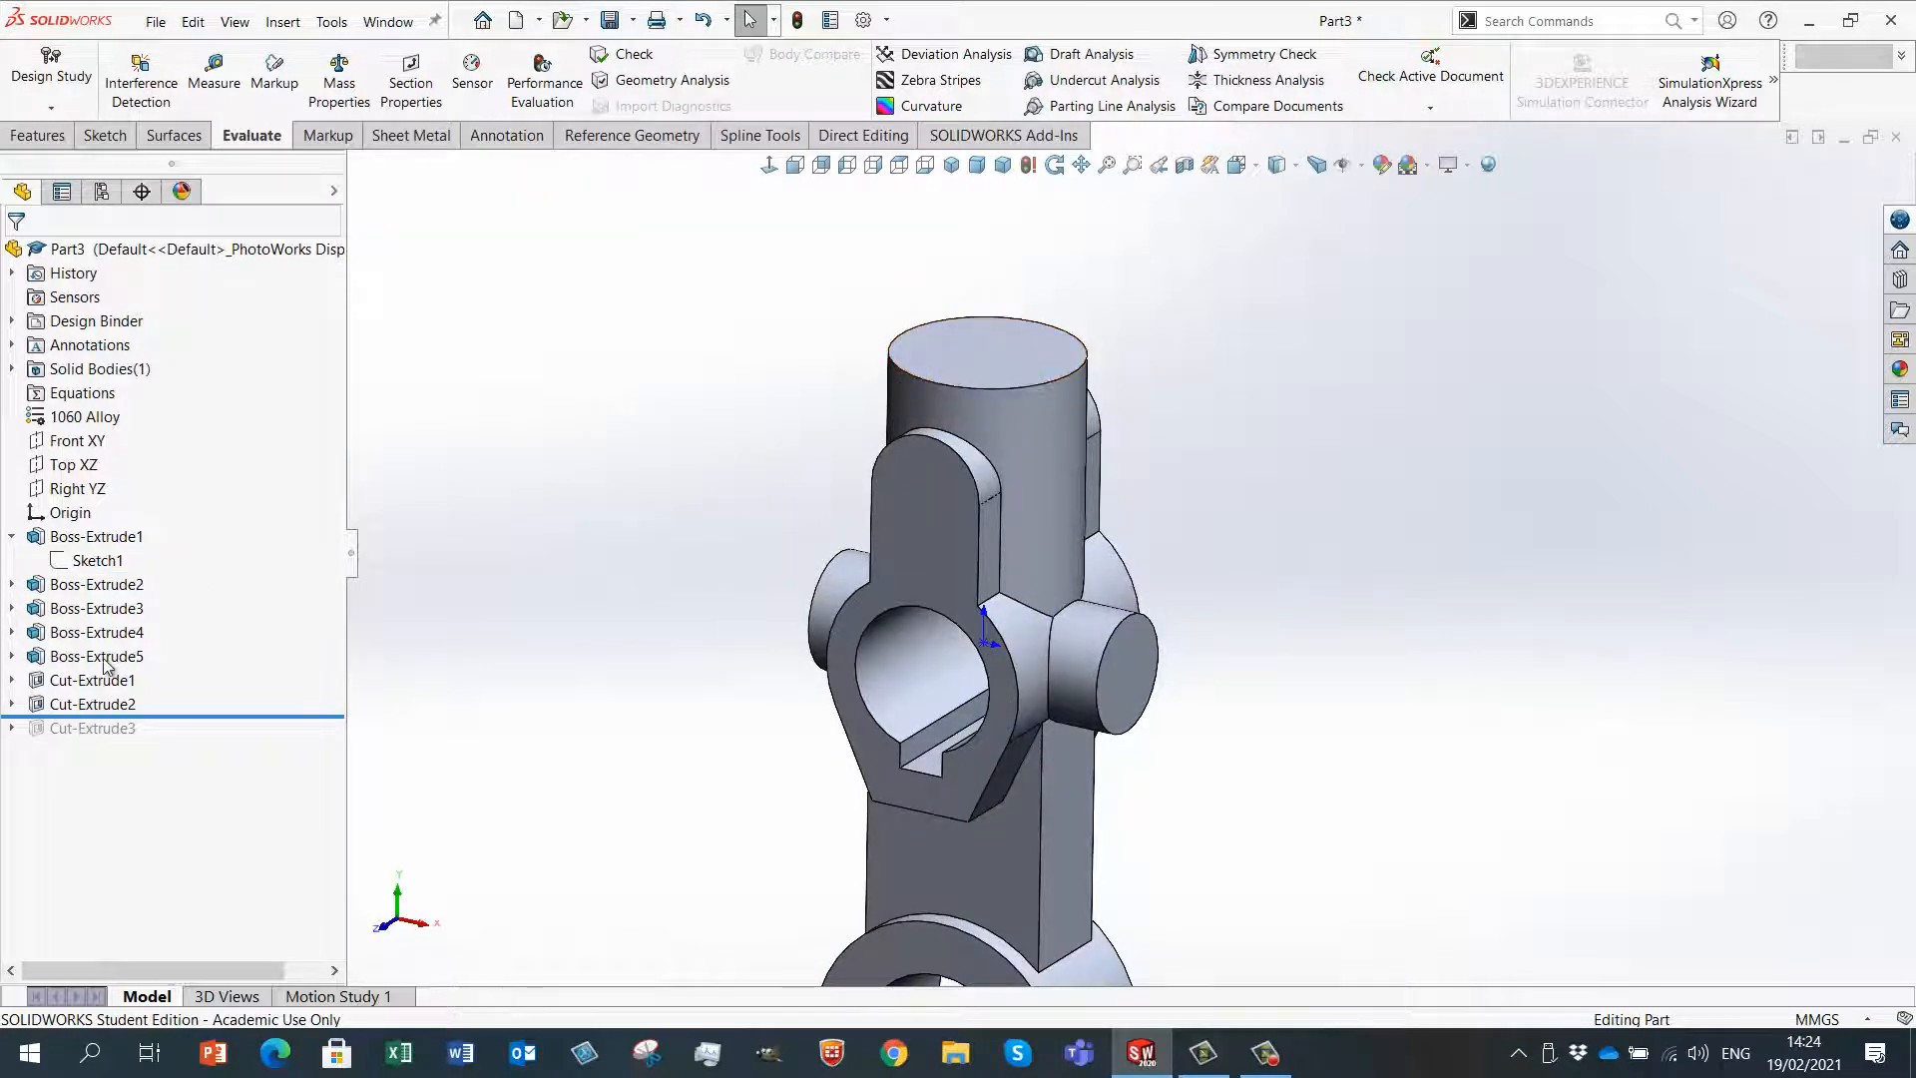
pyautogui.moveTo(107, 666)
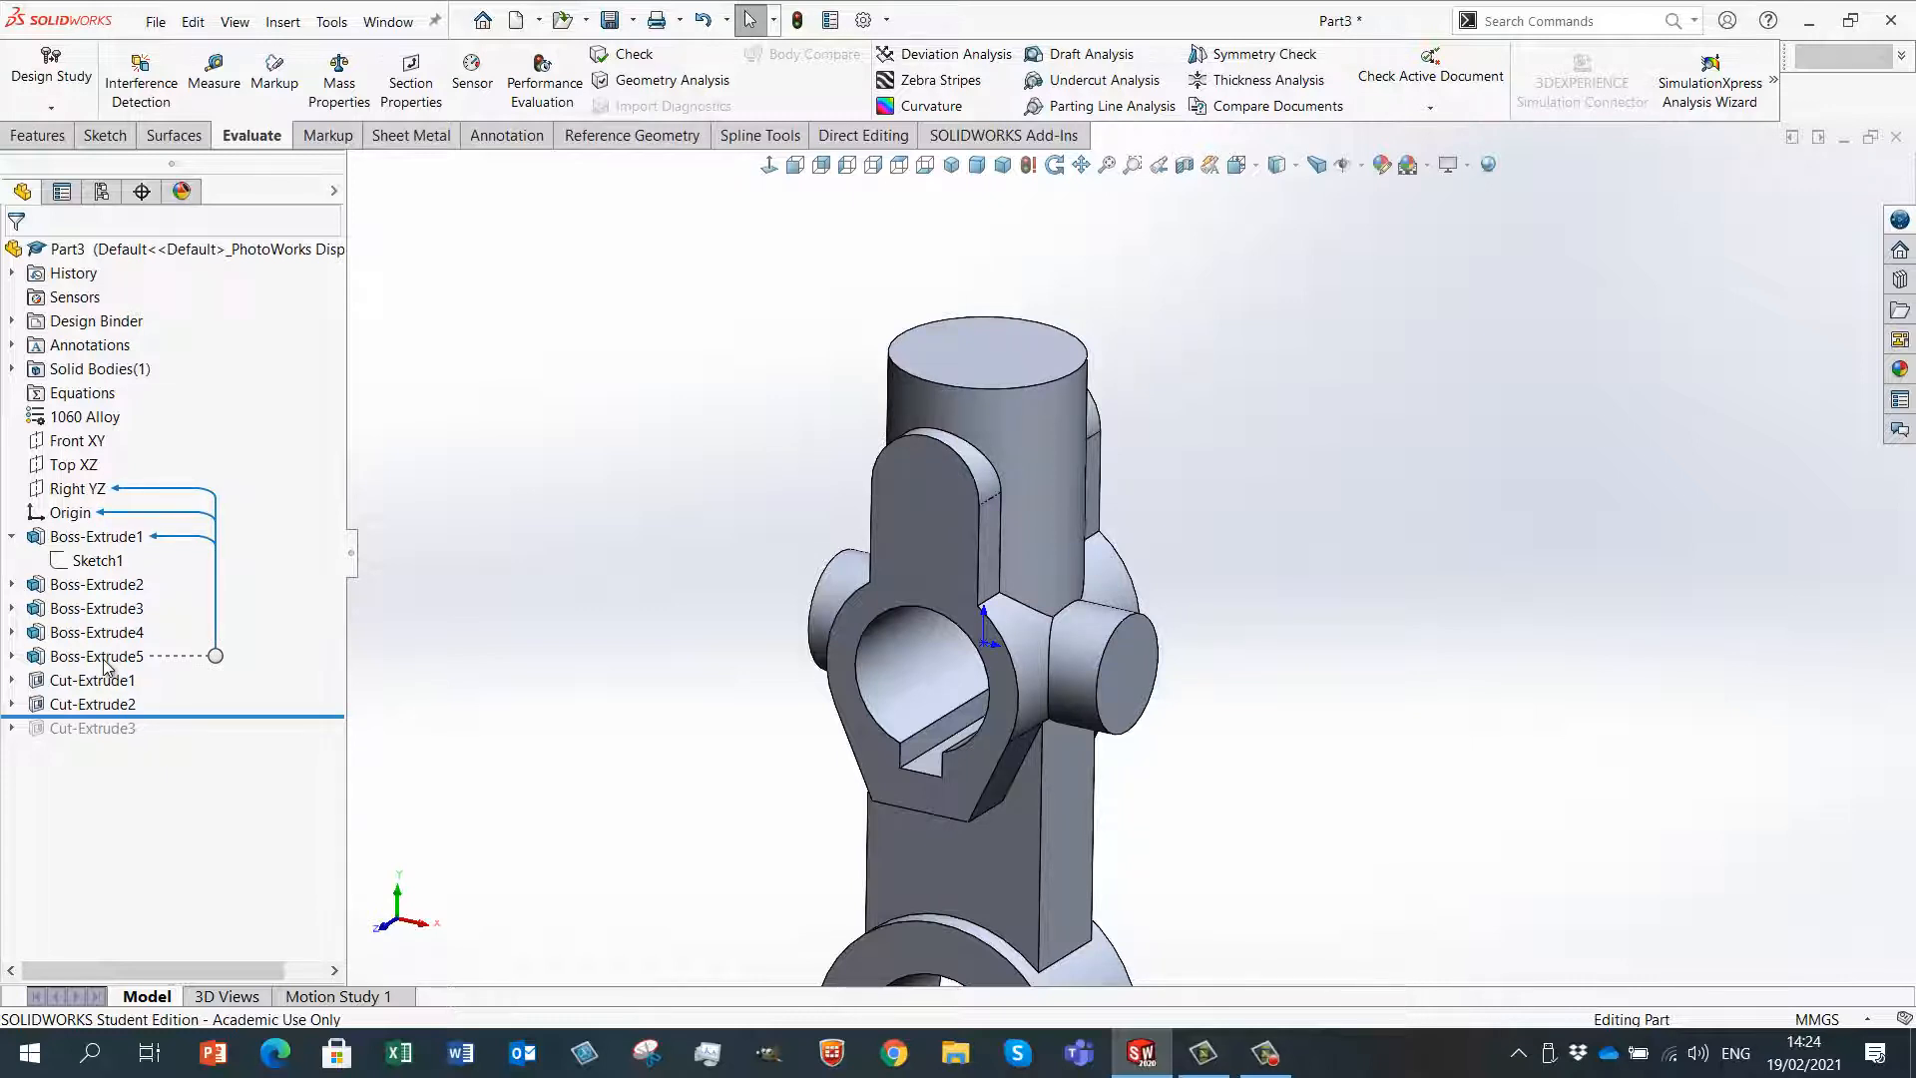
pyautogui.moveTo(100, 709)
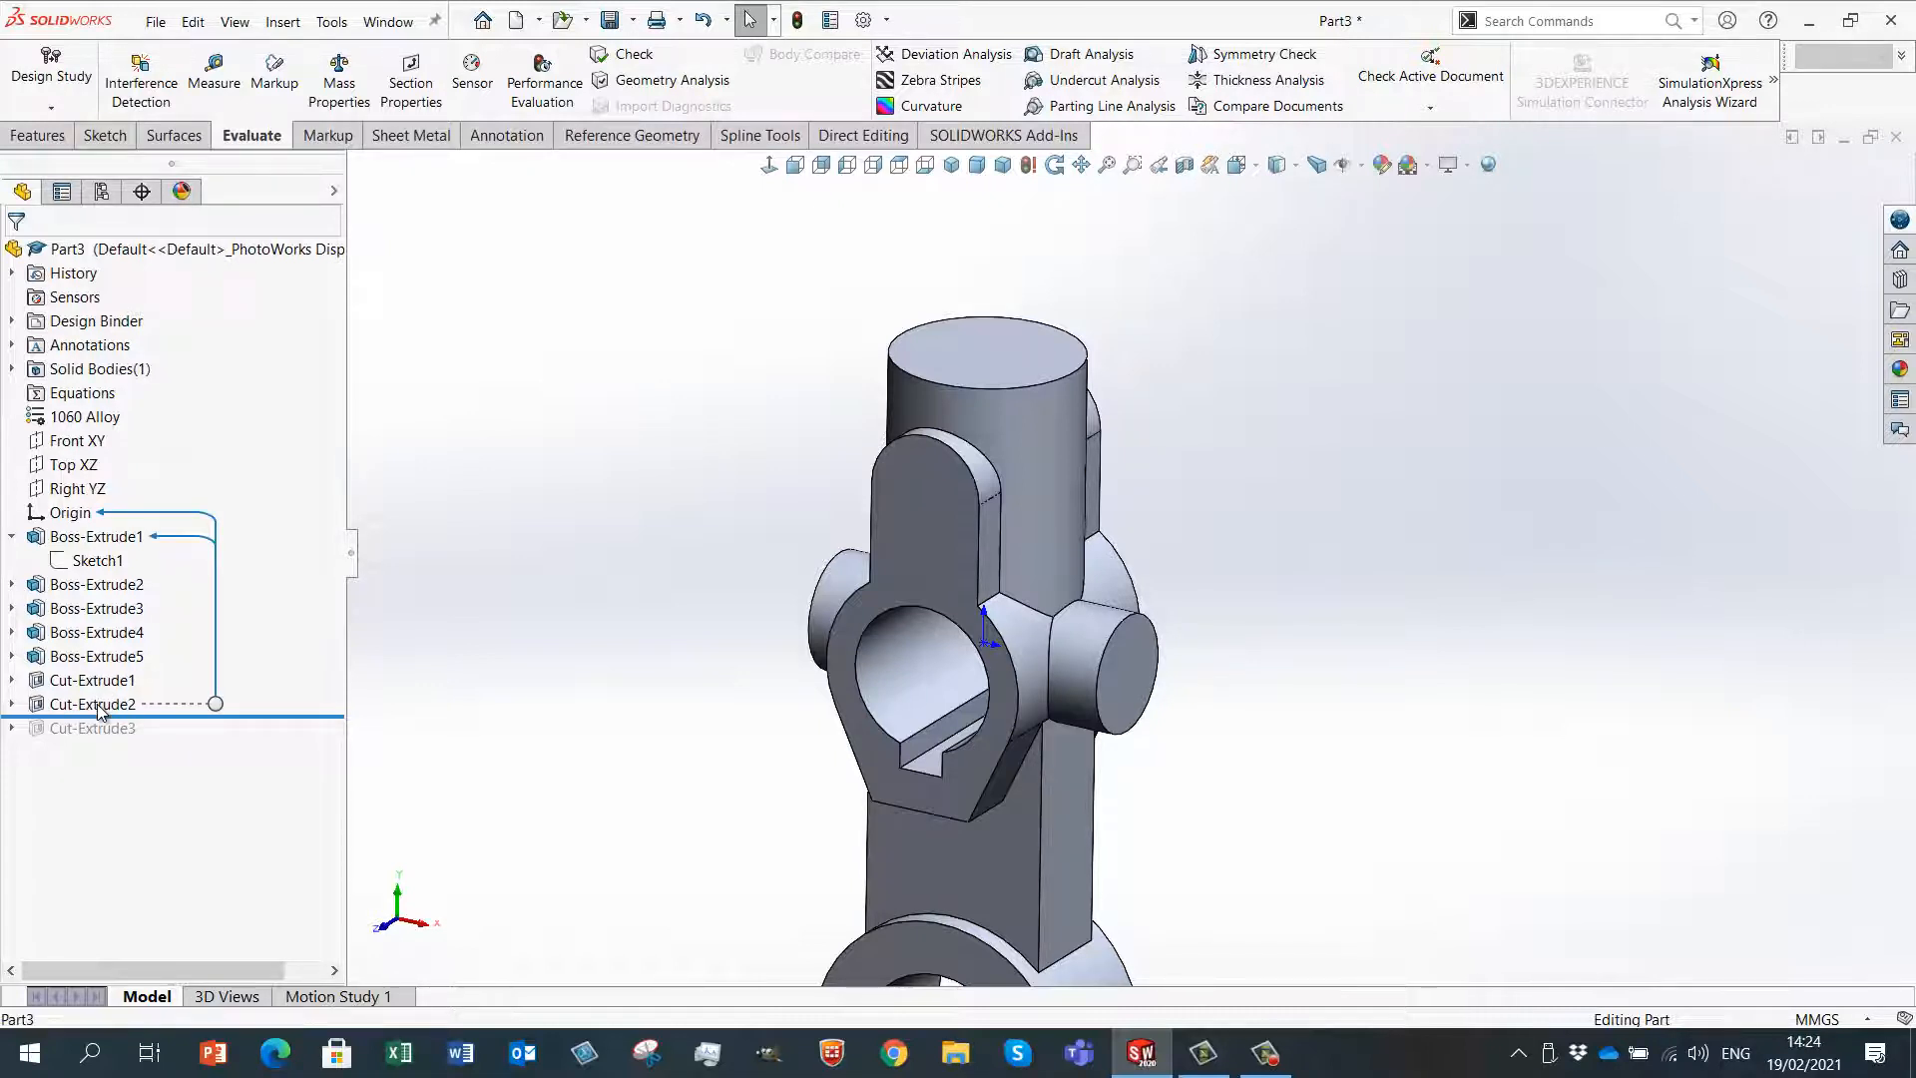
pyautogui.click(99, 710)
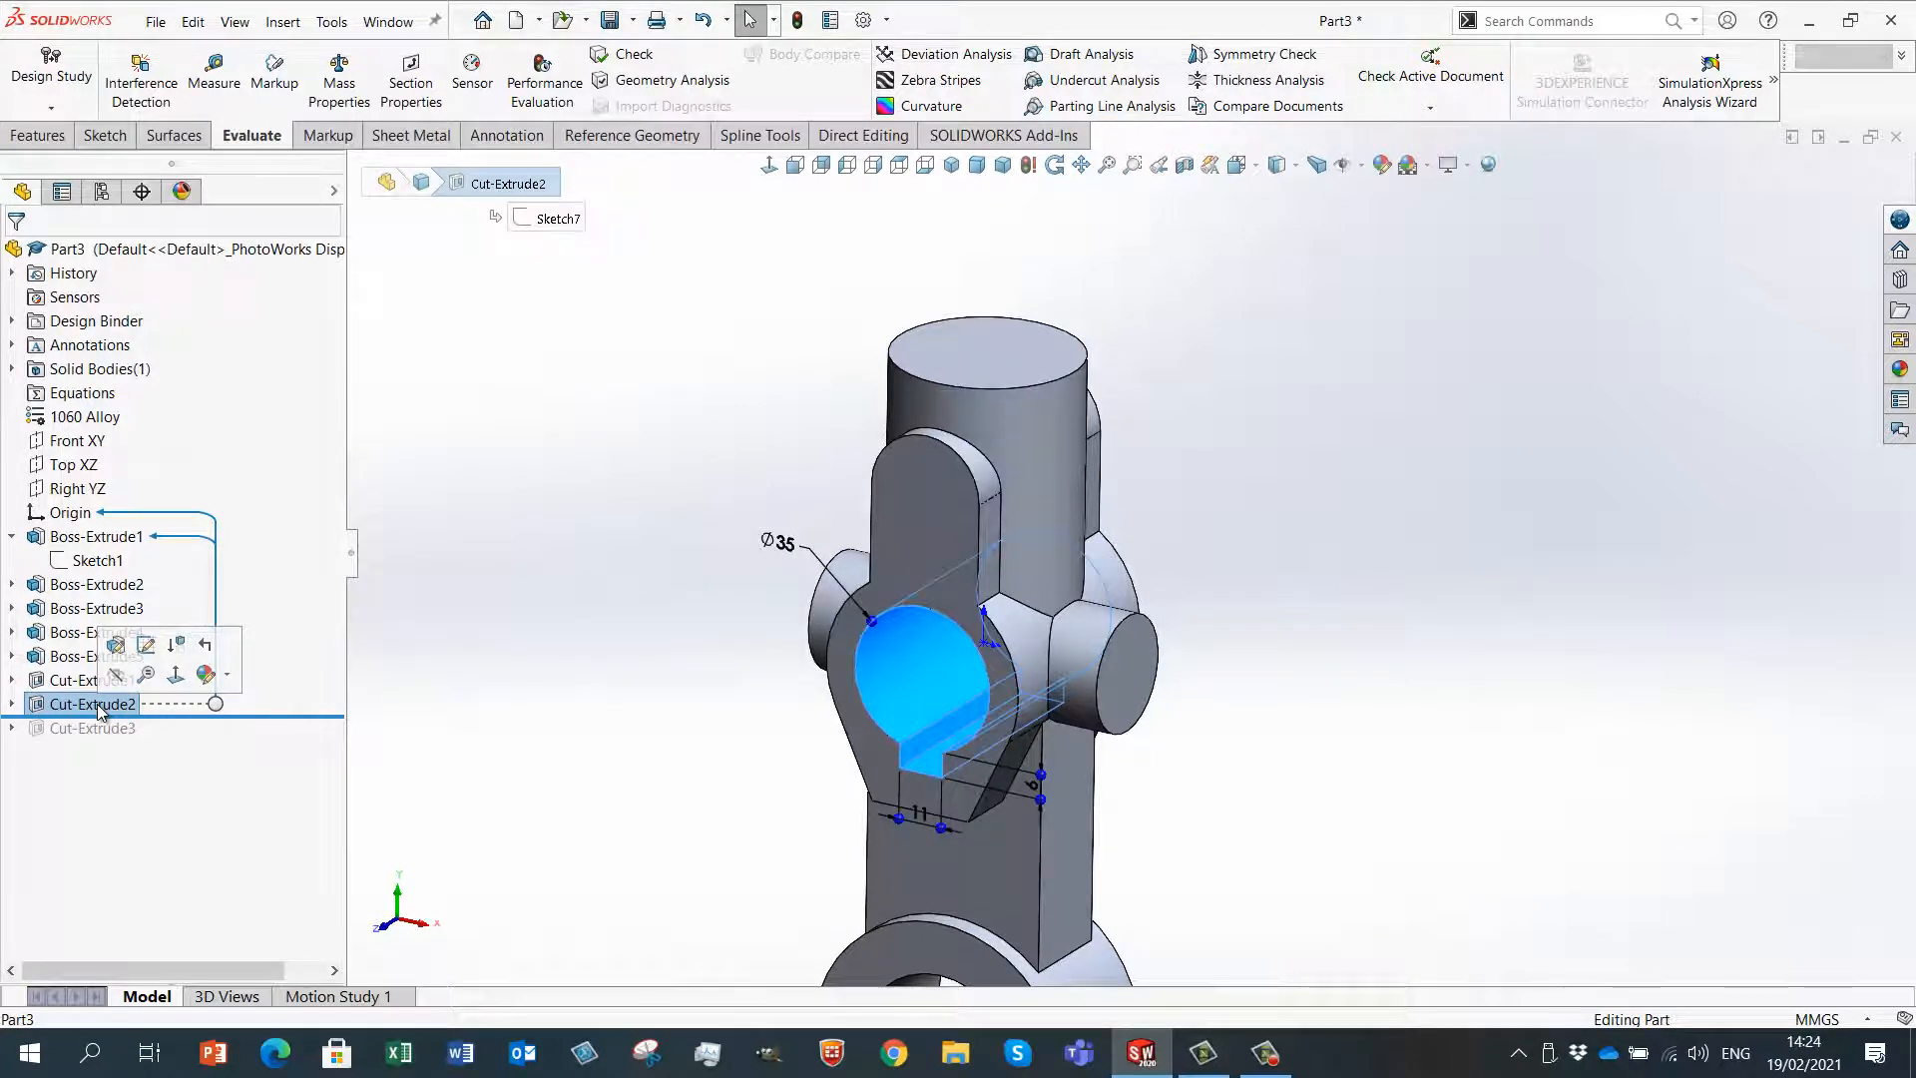
pyautogui.click(497, 521)
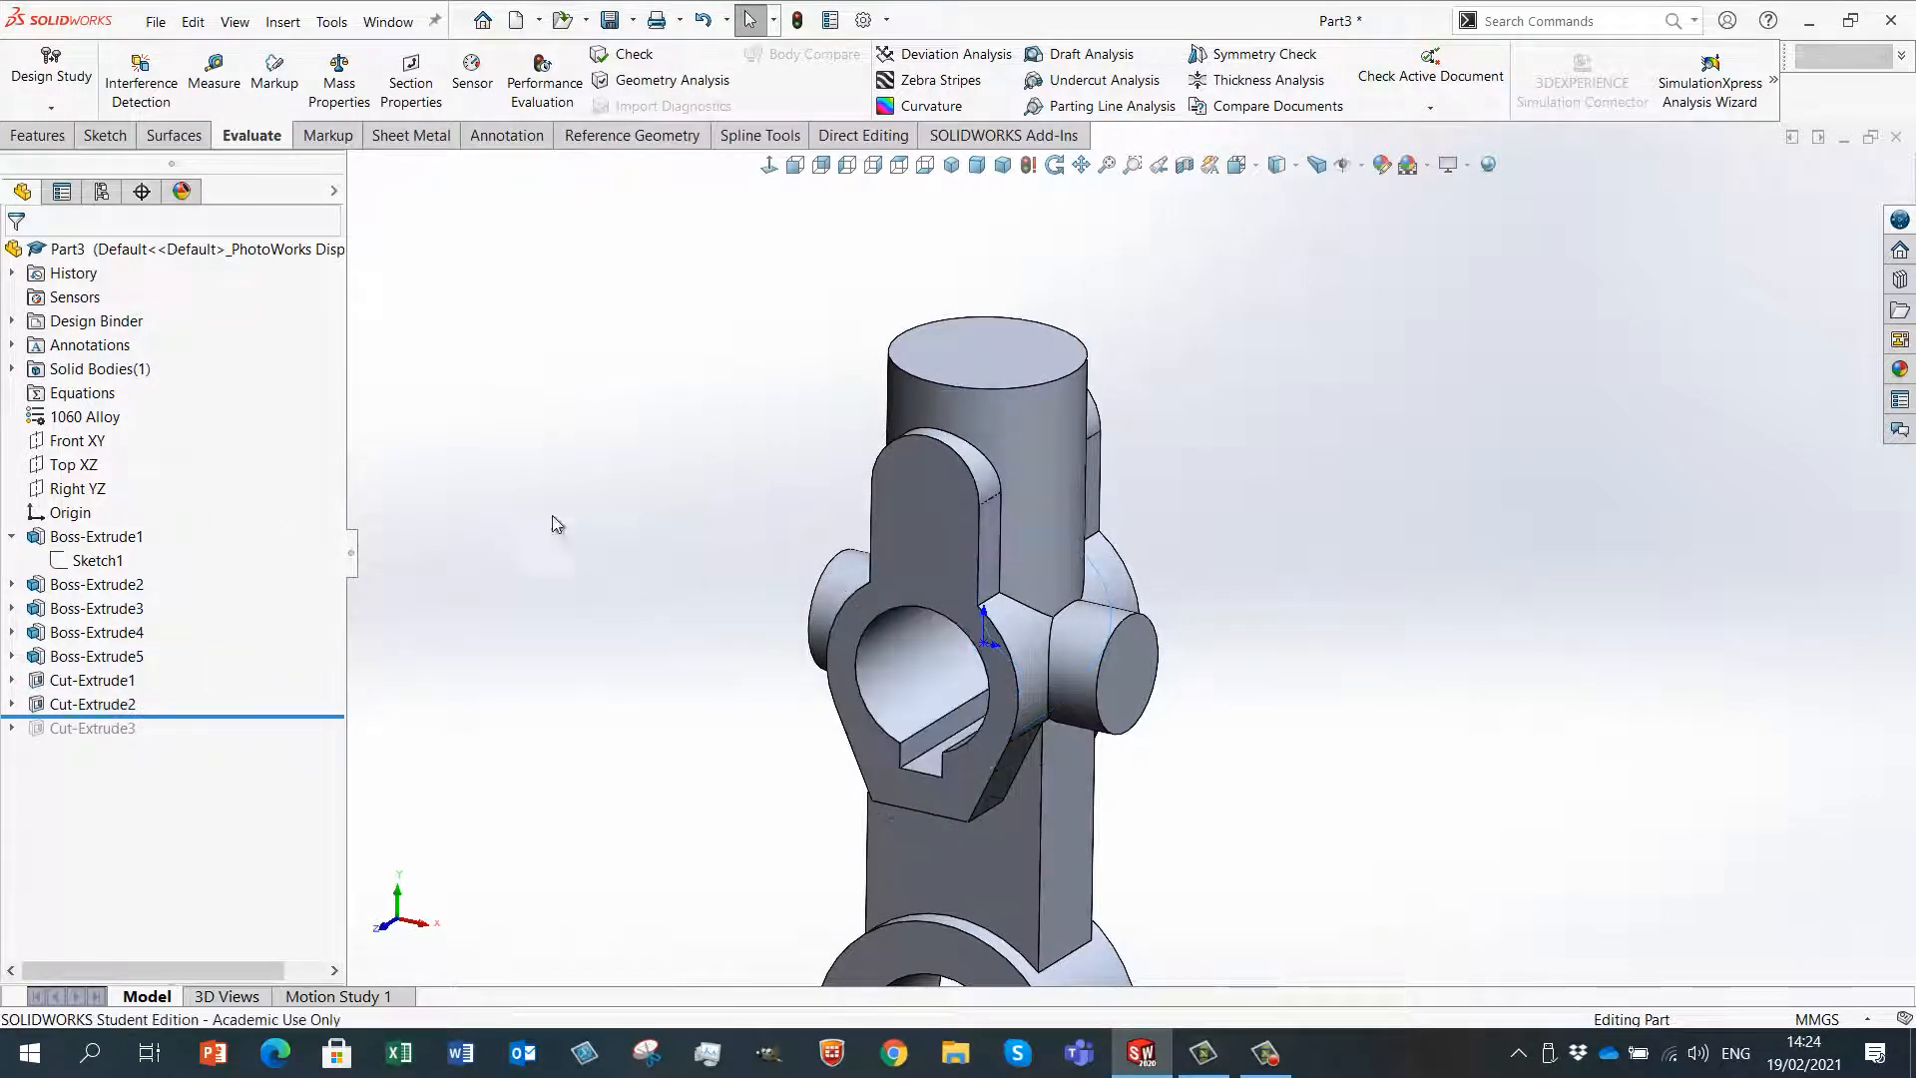
# - Sketch a circle about 27 mm in diameter on the vertical cylinder's top face, centred on the origin
pyautogui.click(962, 347)
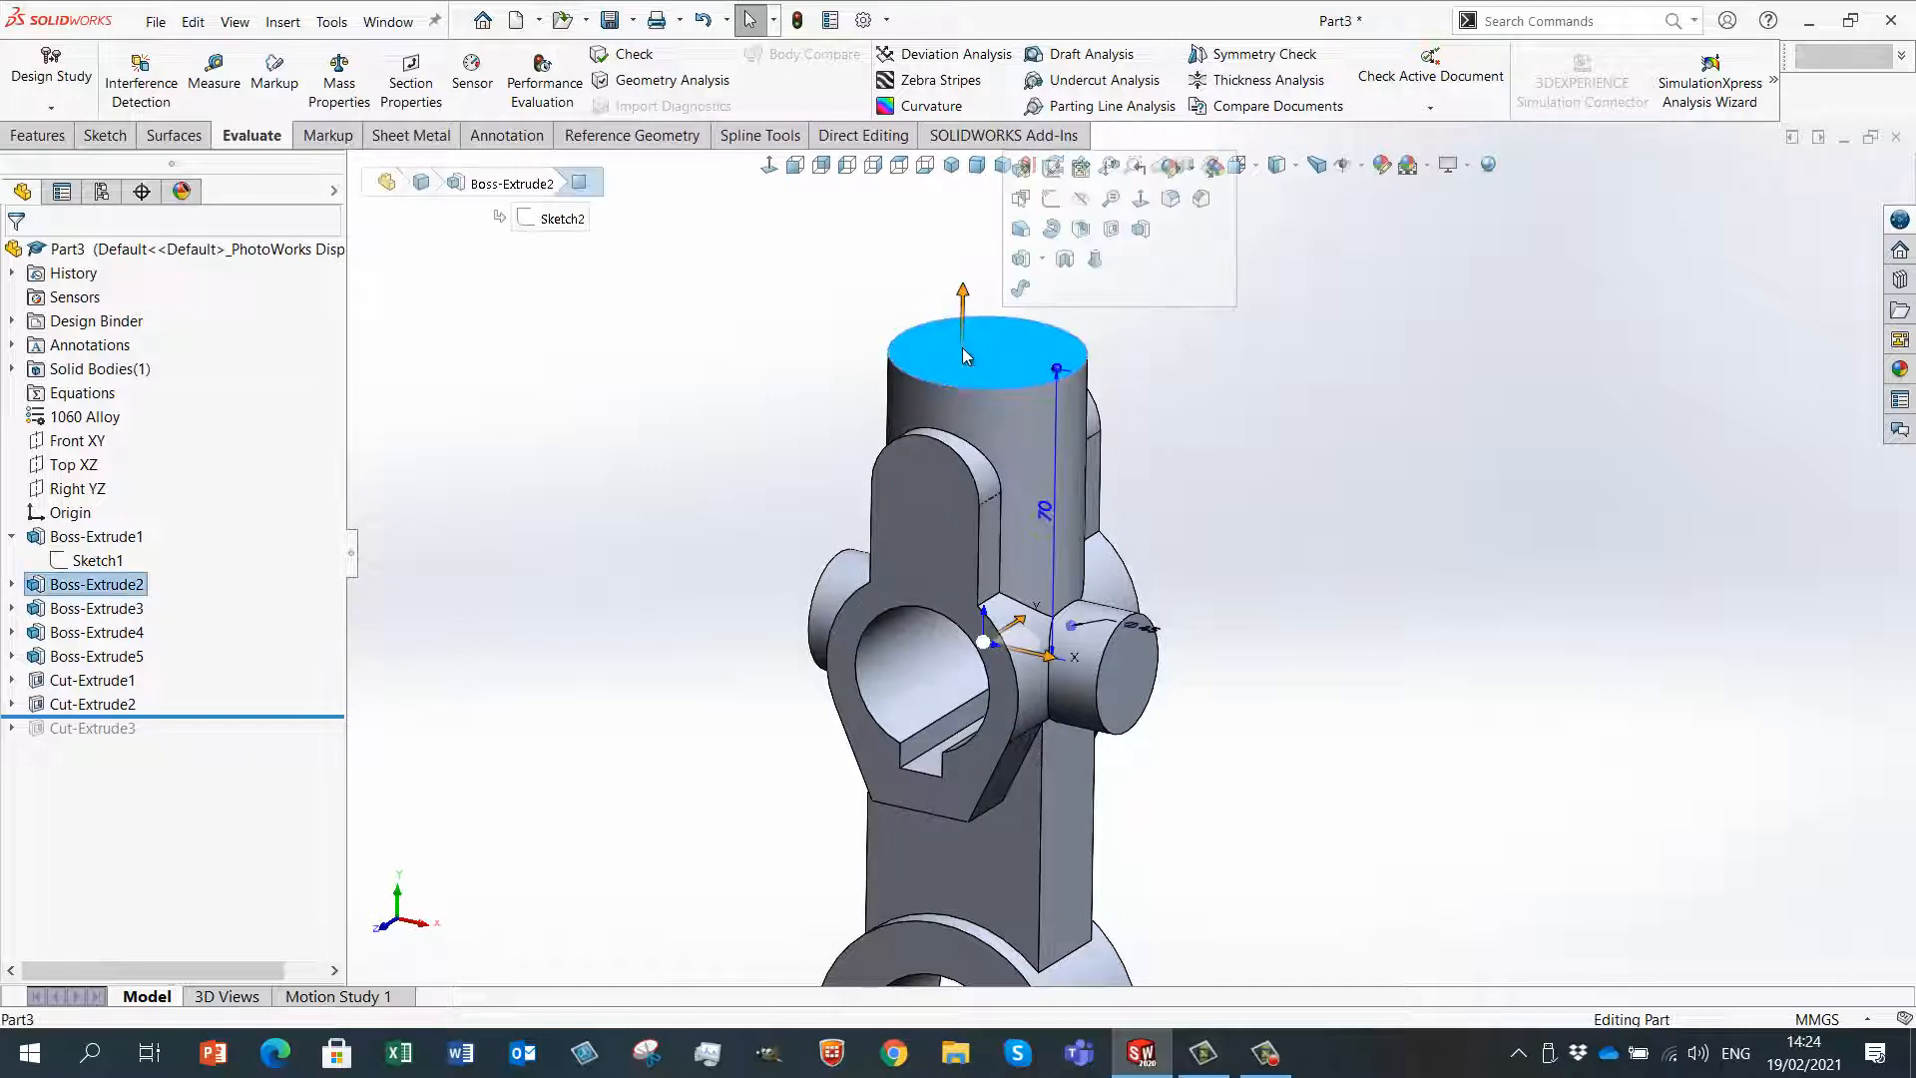
pyautogui.click(1051, 247)
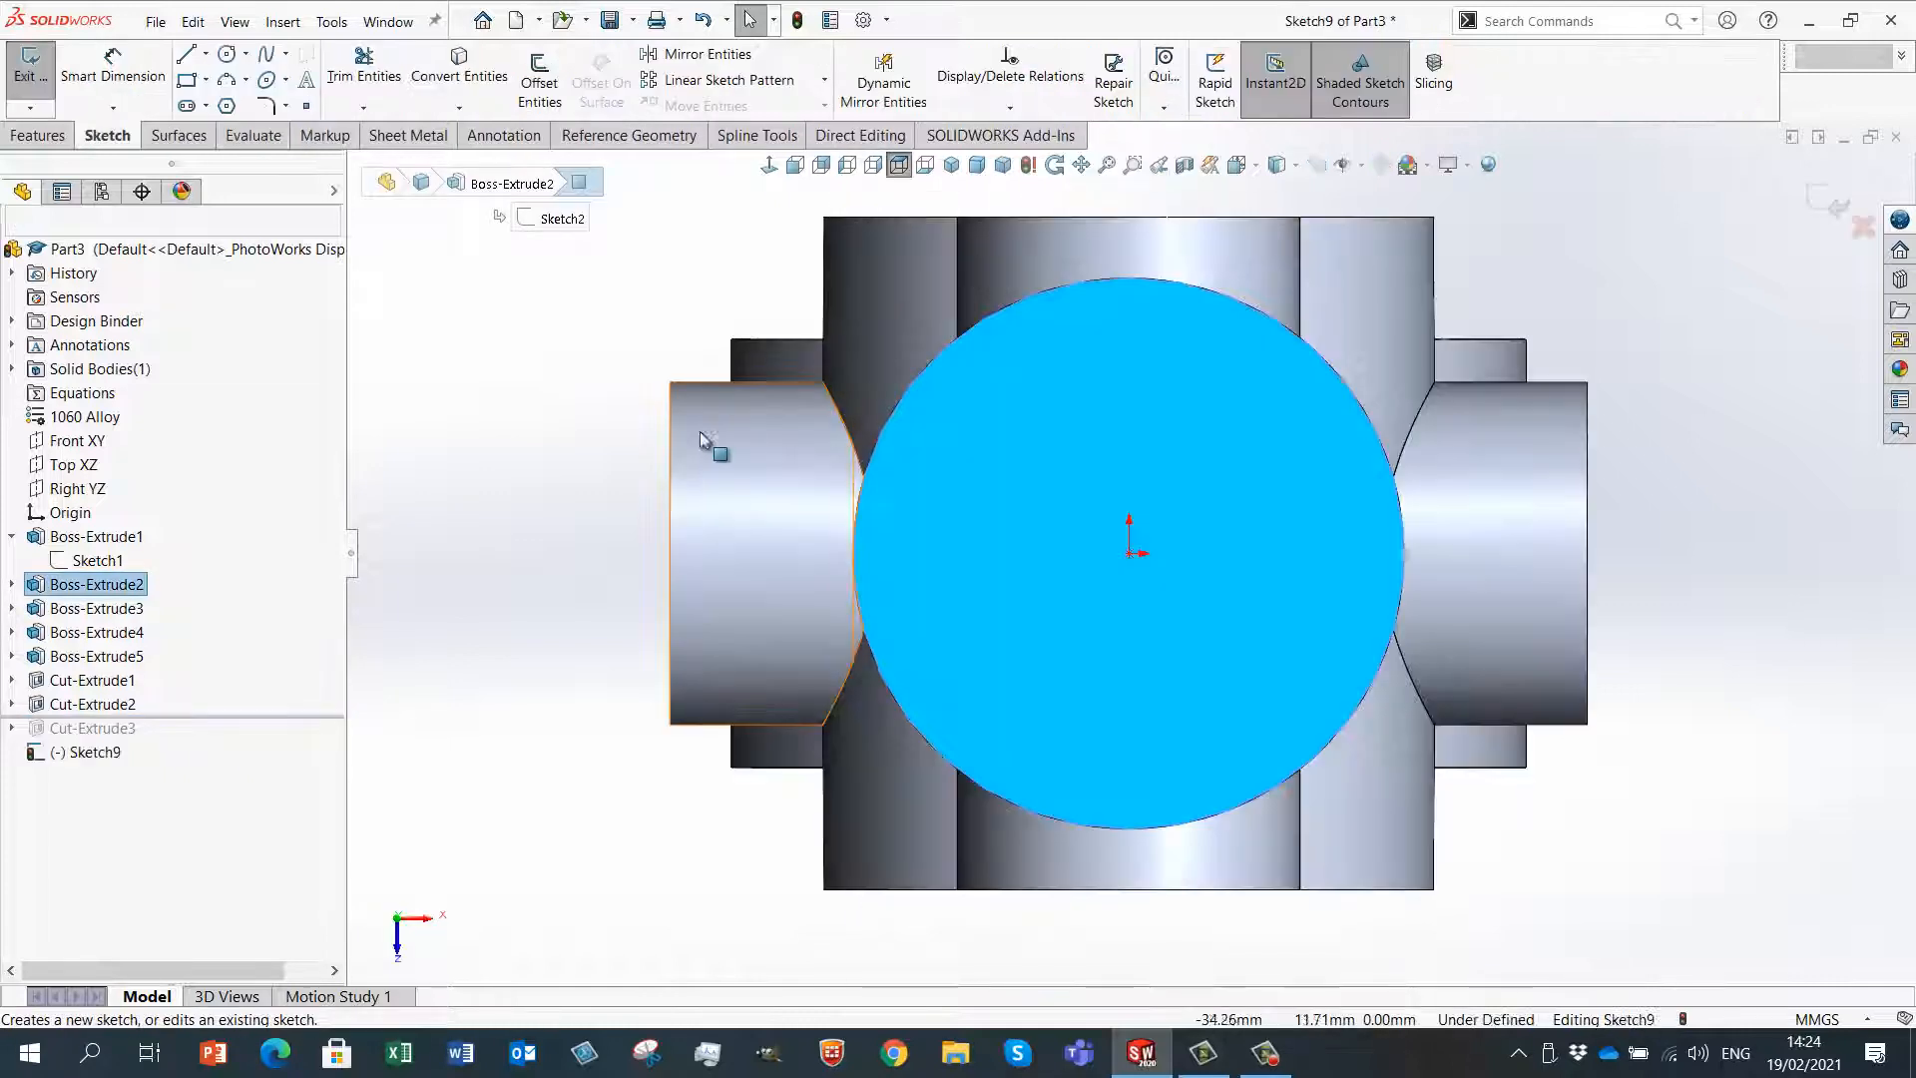
pyautogui.moveTo(421, 620); pyautogui.dragTo(535, 624, button='right')
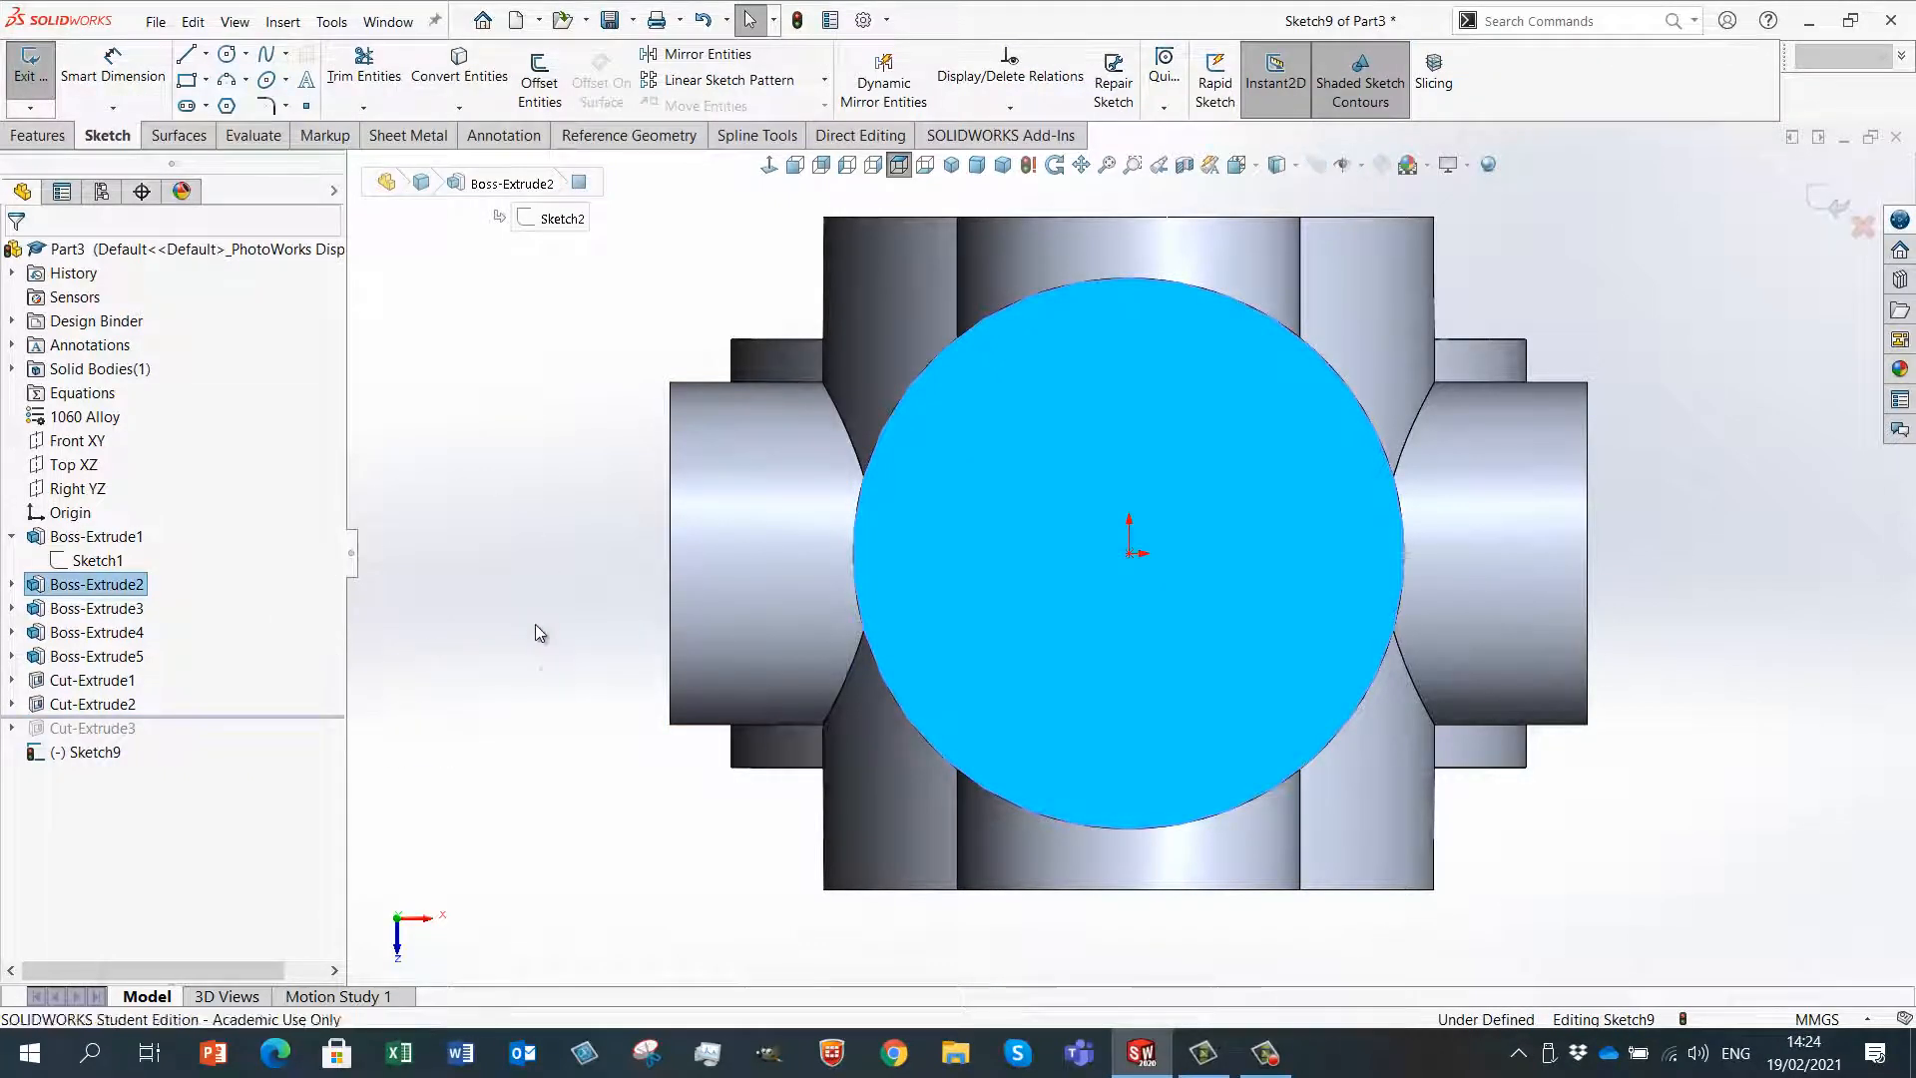
pyautogui.click(1129, 553)
pyautogui.click(1283, 493)
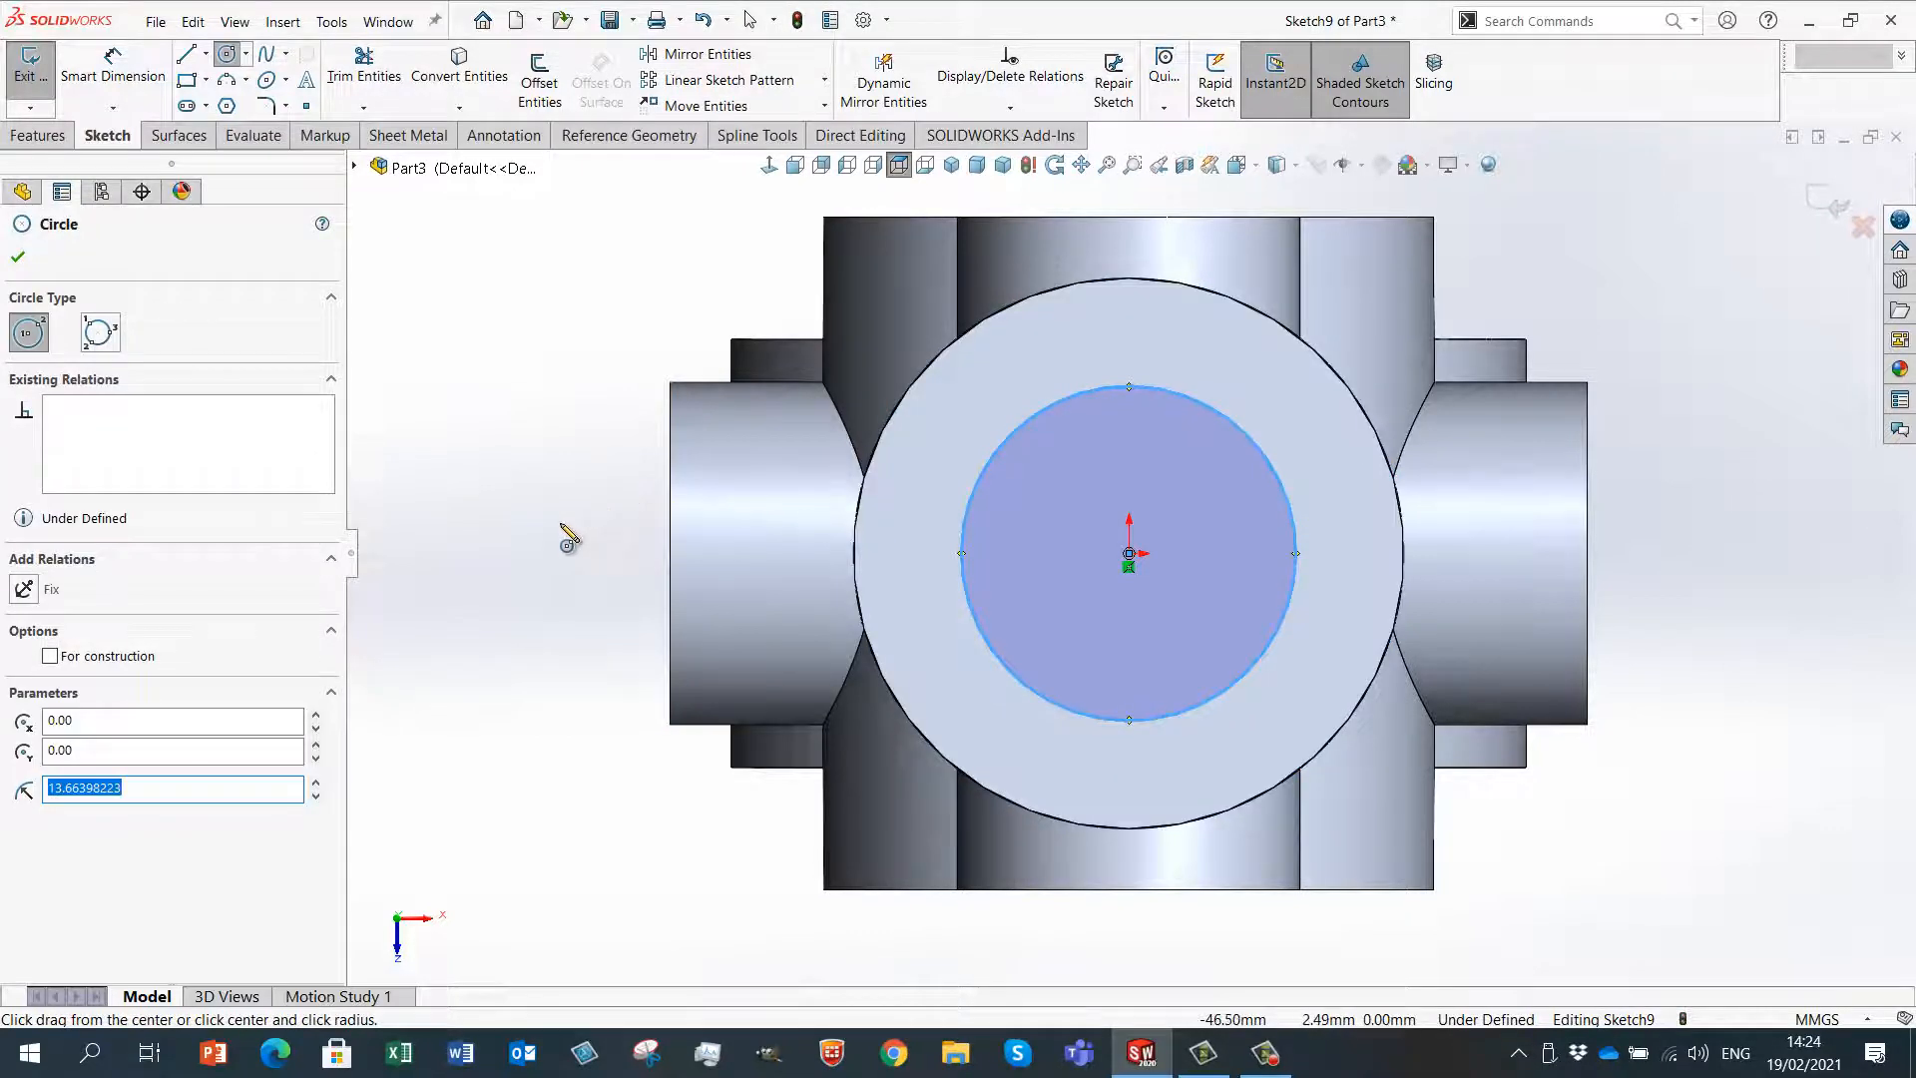
# - Dimension the circle on the vertical cylinder's top face with a diameter of 23 mm
pyautogui.moveTo(564, 528); pyautogui.dragTo(569, 404, button='right')
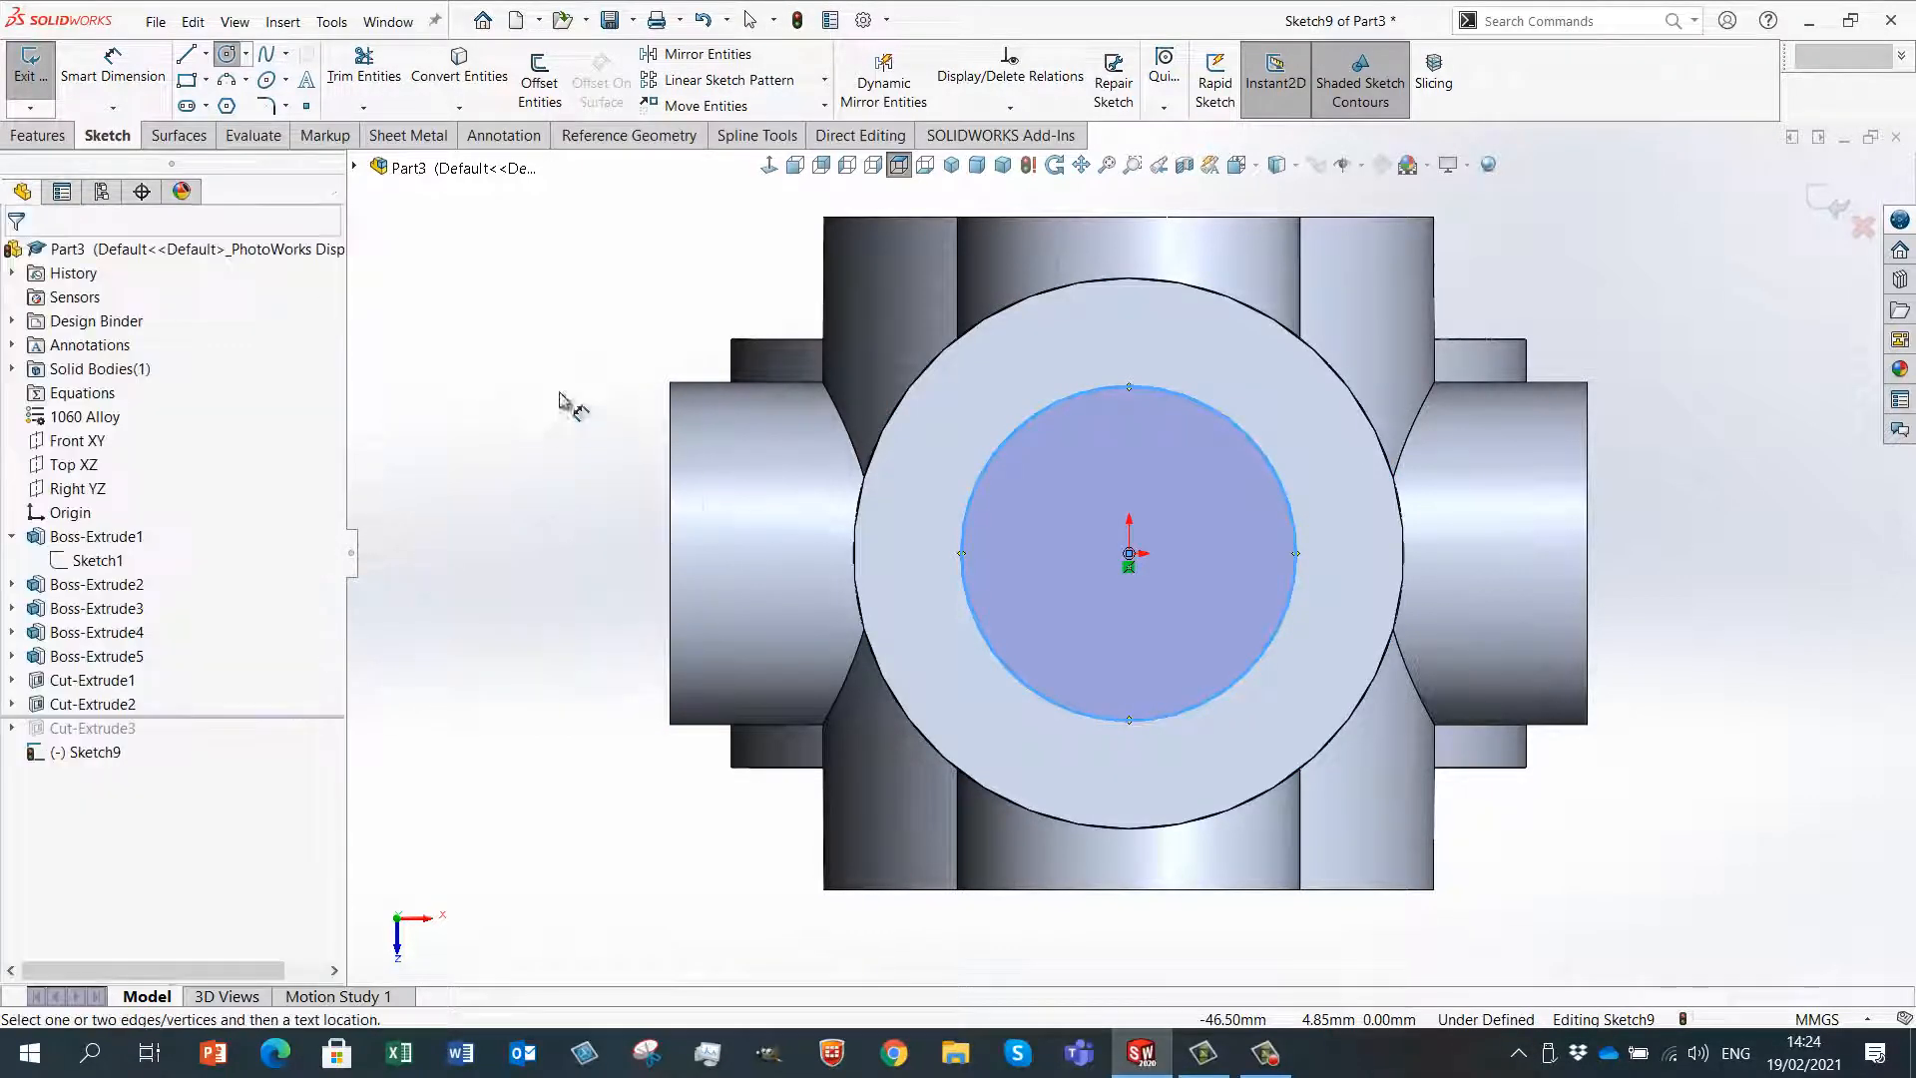
pyautogui.click(983, 494)
pyautogui.click(601, 326)
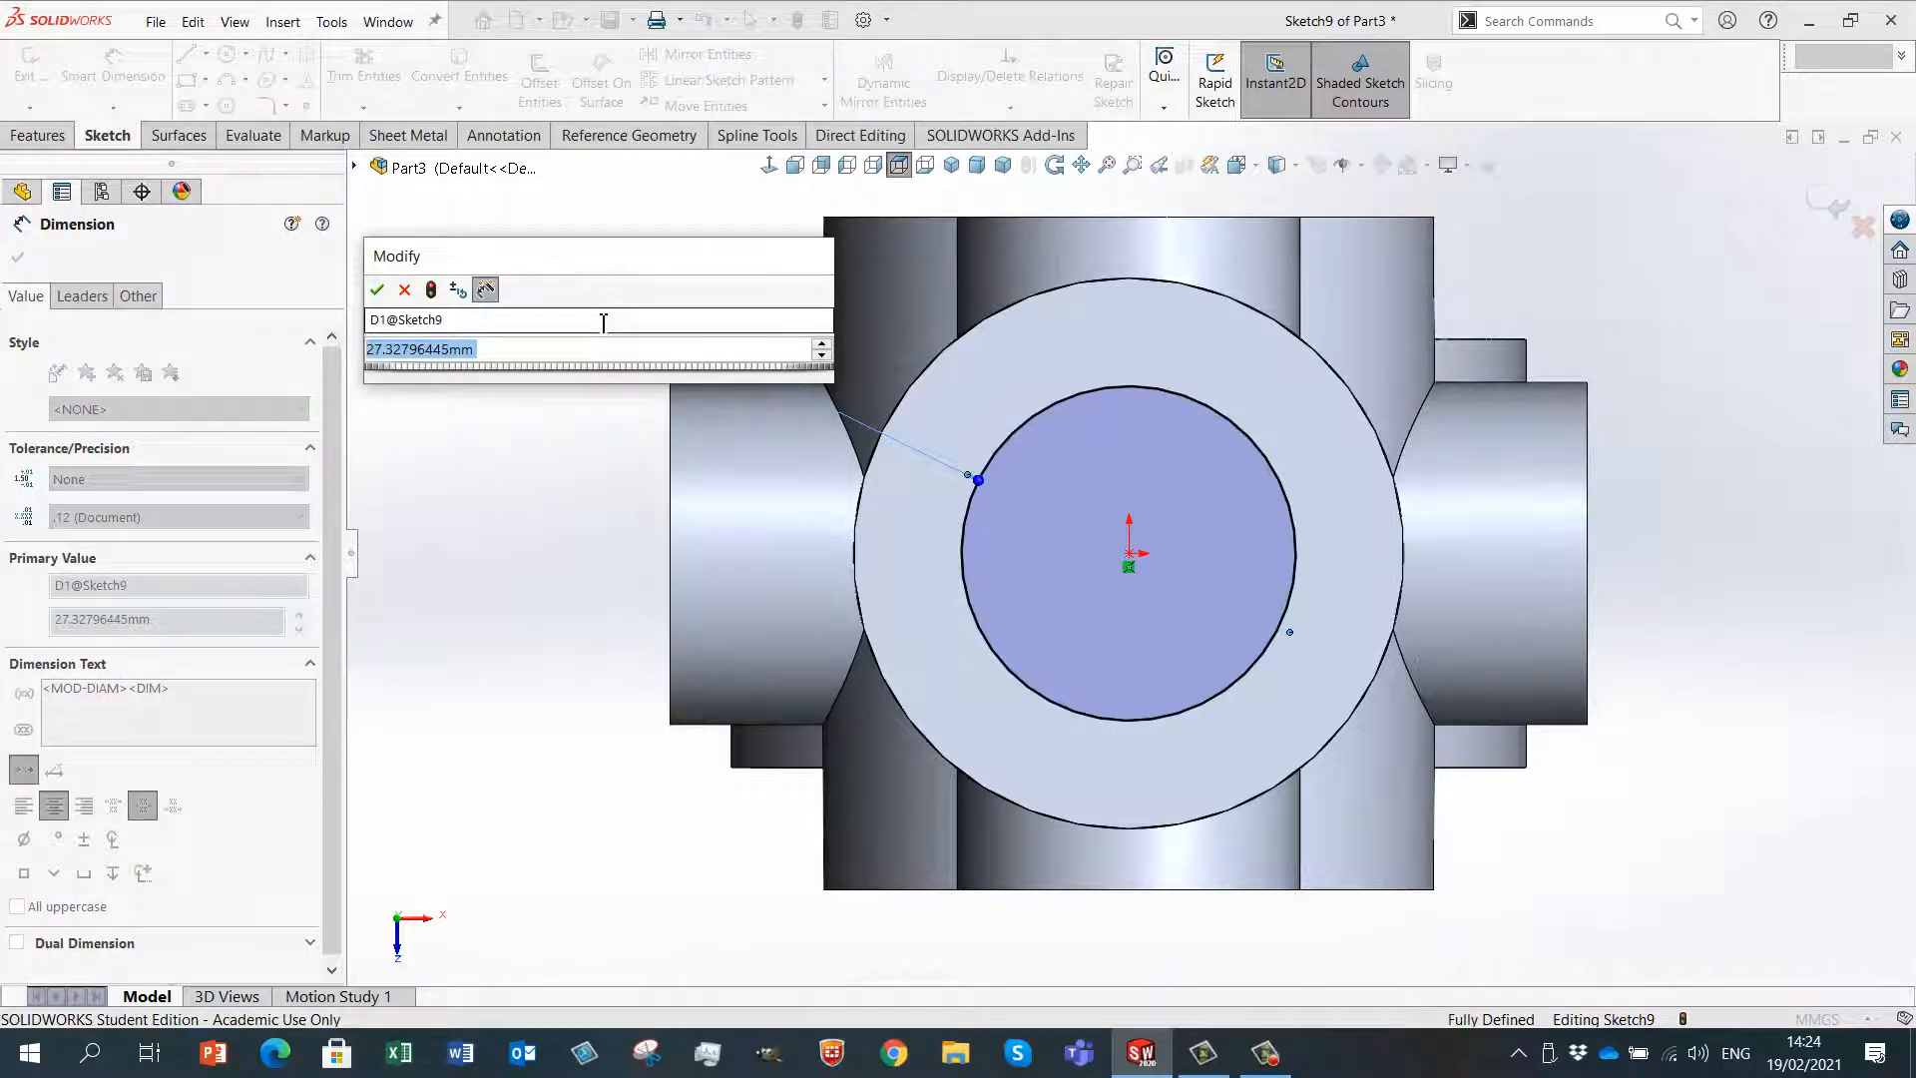
pyautogui.write('23')
pyautogui.press('Return')
# - Cut-extrude the 23 mm circle down through the vertical cylinder with the Up To Next end condition
pyautogui.moveTo(655, 556); pyautogui.dragTo(1072, 294, button='middle')
pyautogui.scroll(5, 664, 233)
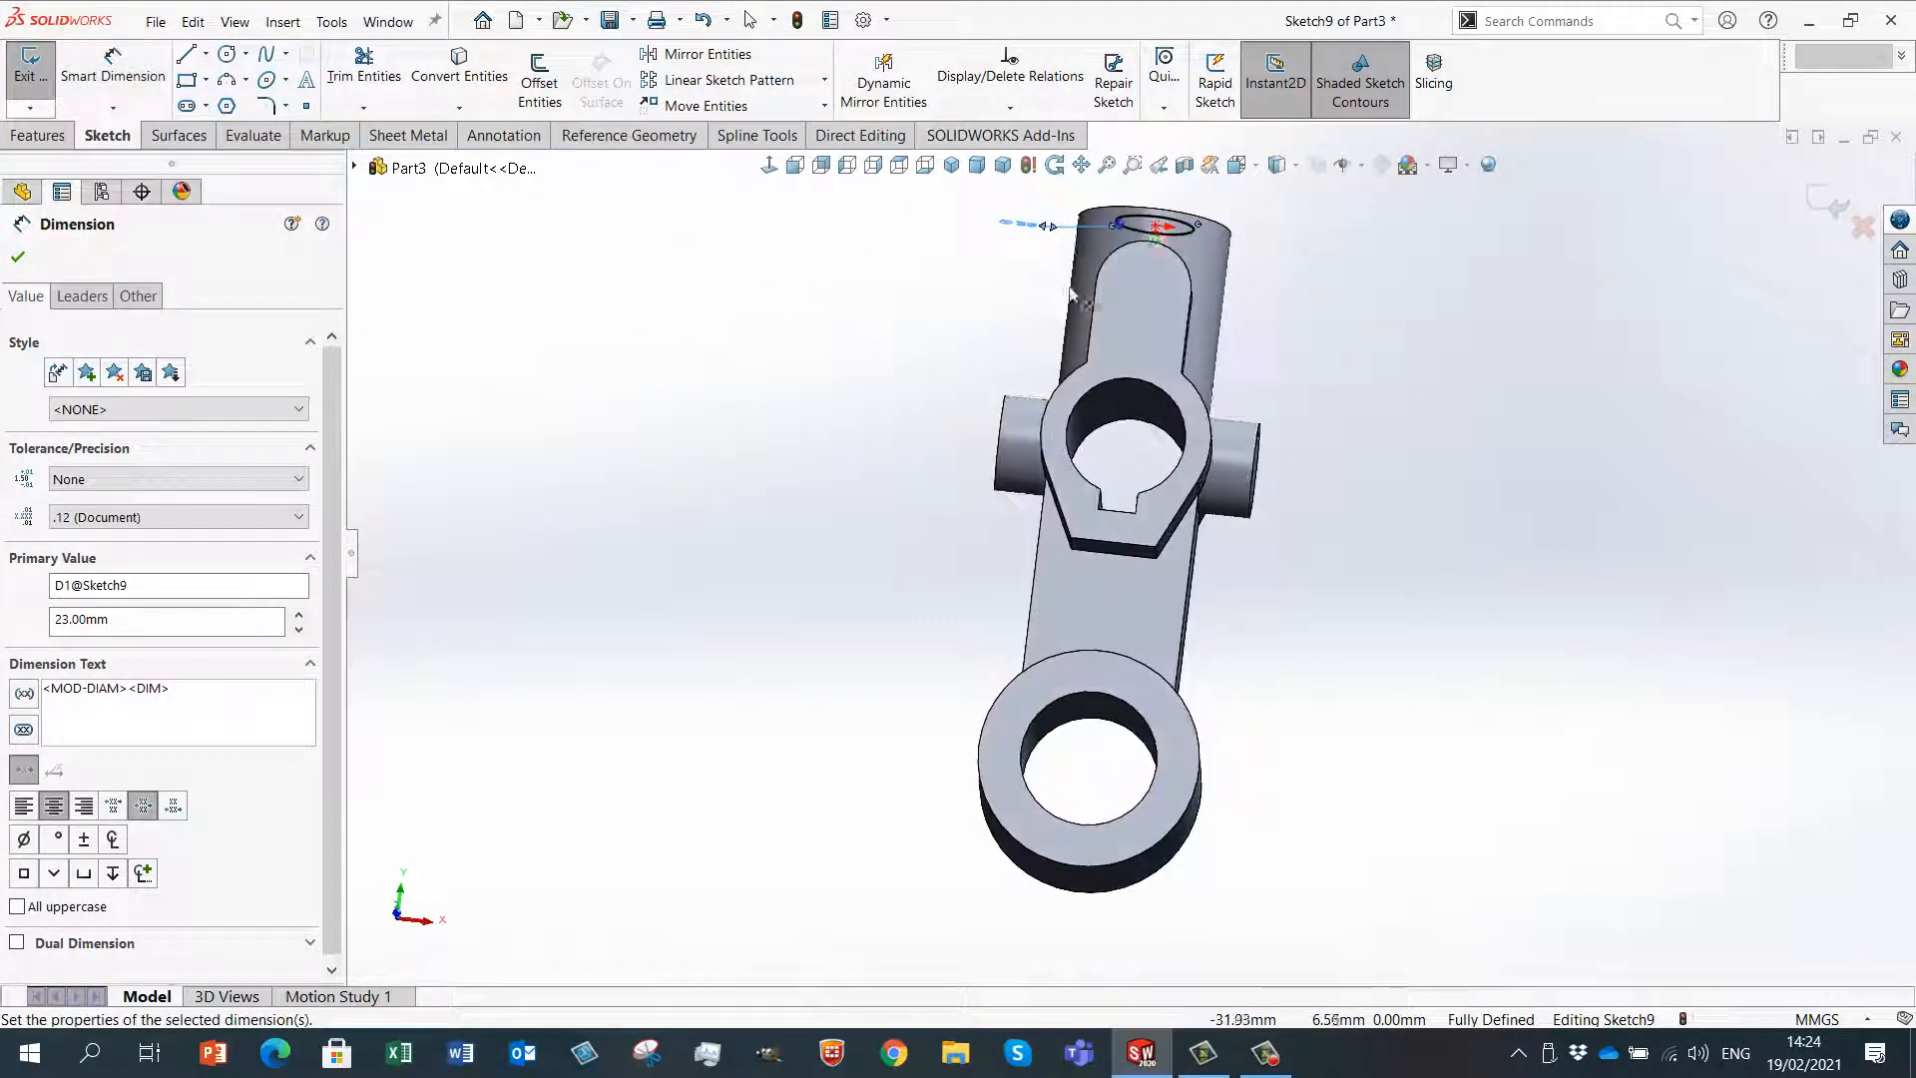
pyautogui.moveTo(902, 397); pyautogui.dragTo(1262, 225, button='middle')
pyautogui.rightClick(656, 340)
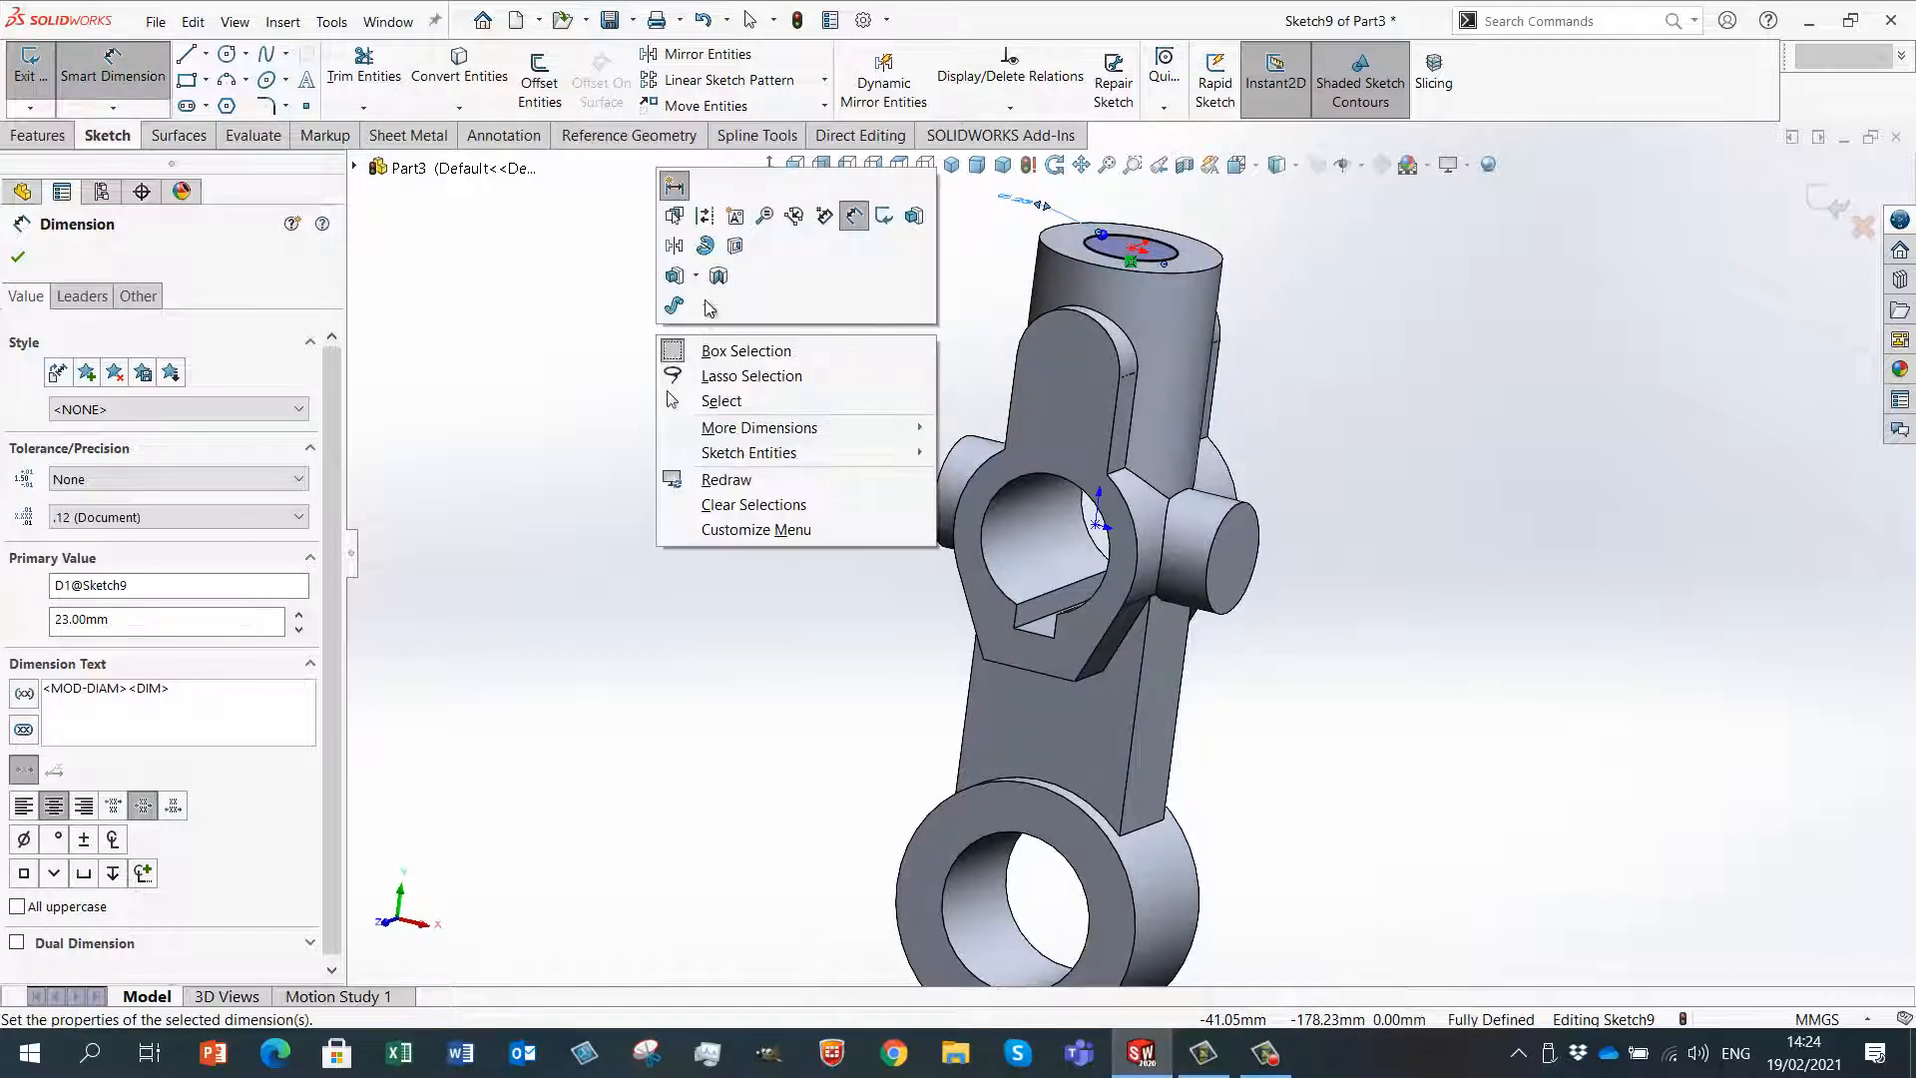
pyautogui.click(733, 249)
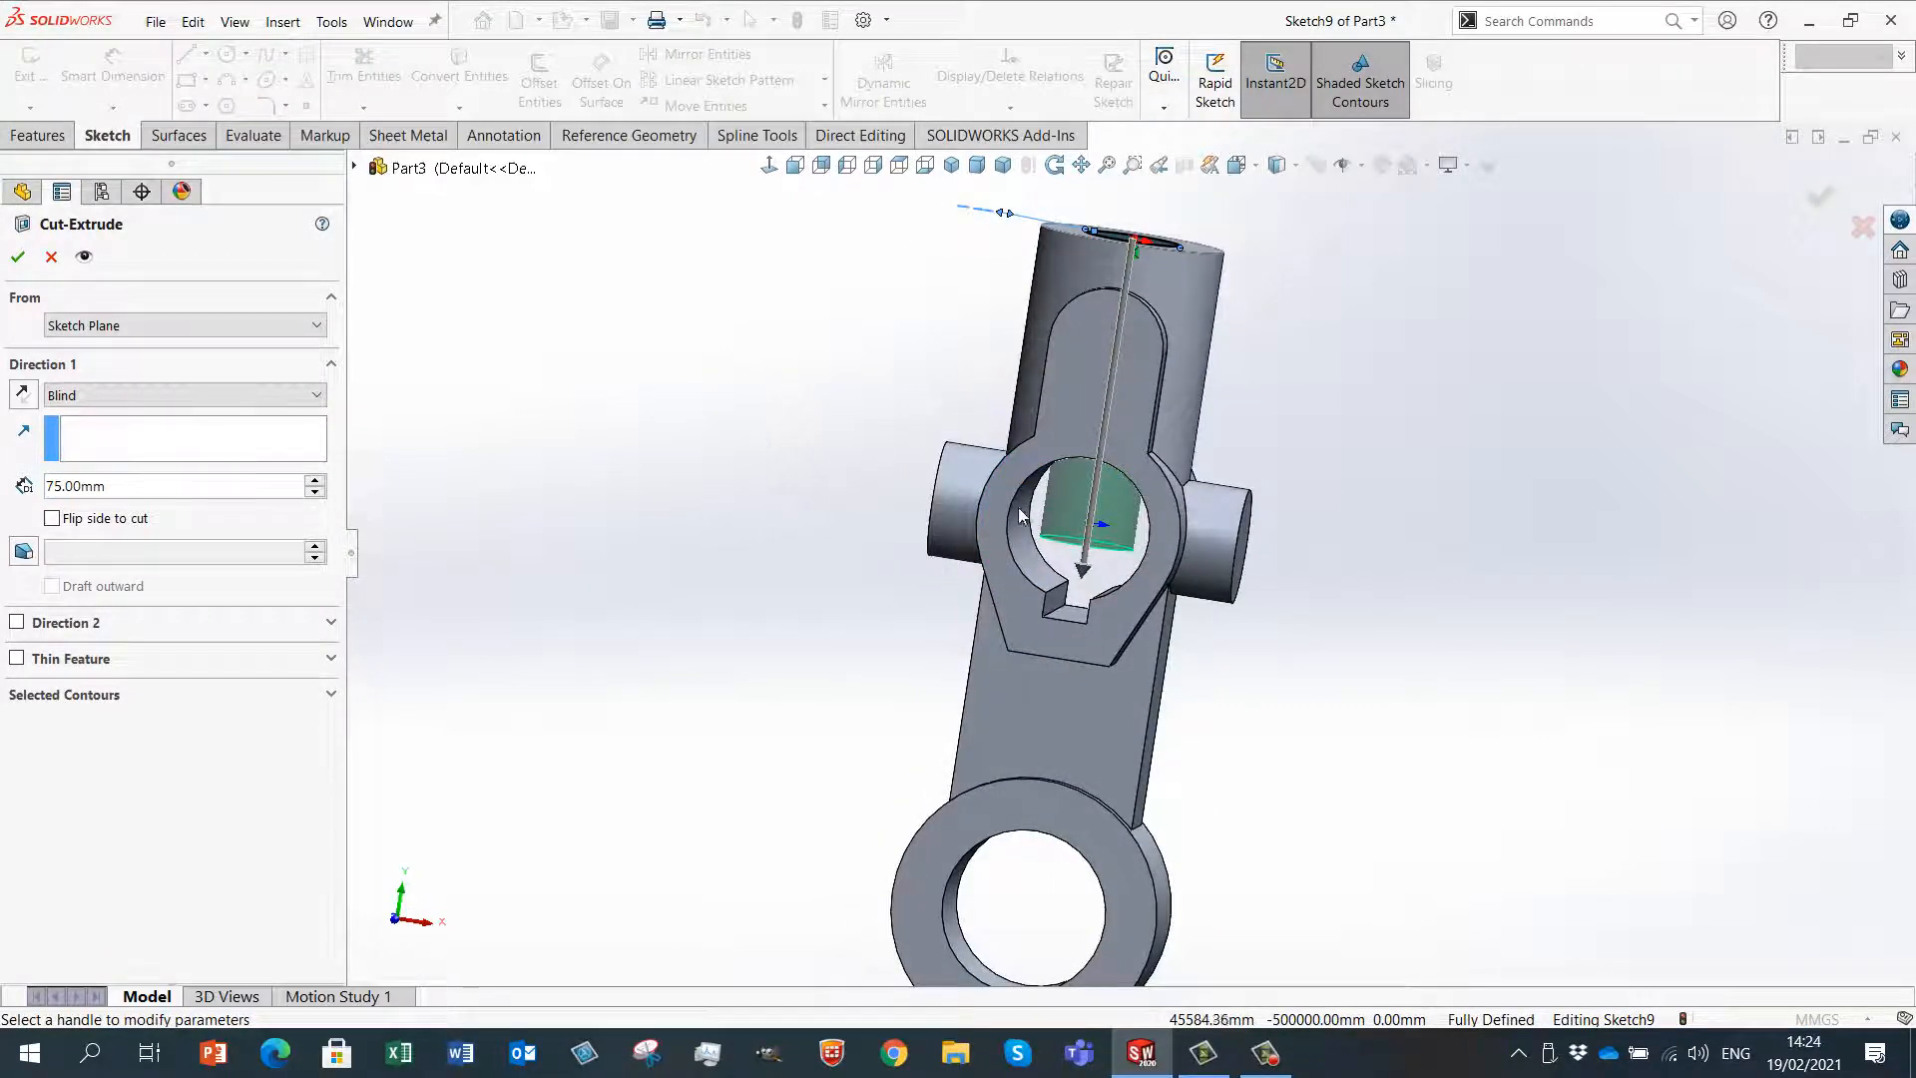
pyautogui.moveTo(659, 526); pyautogui.dragTo(697, 500, button='middle')
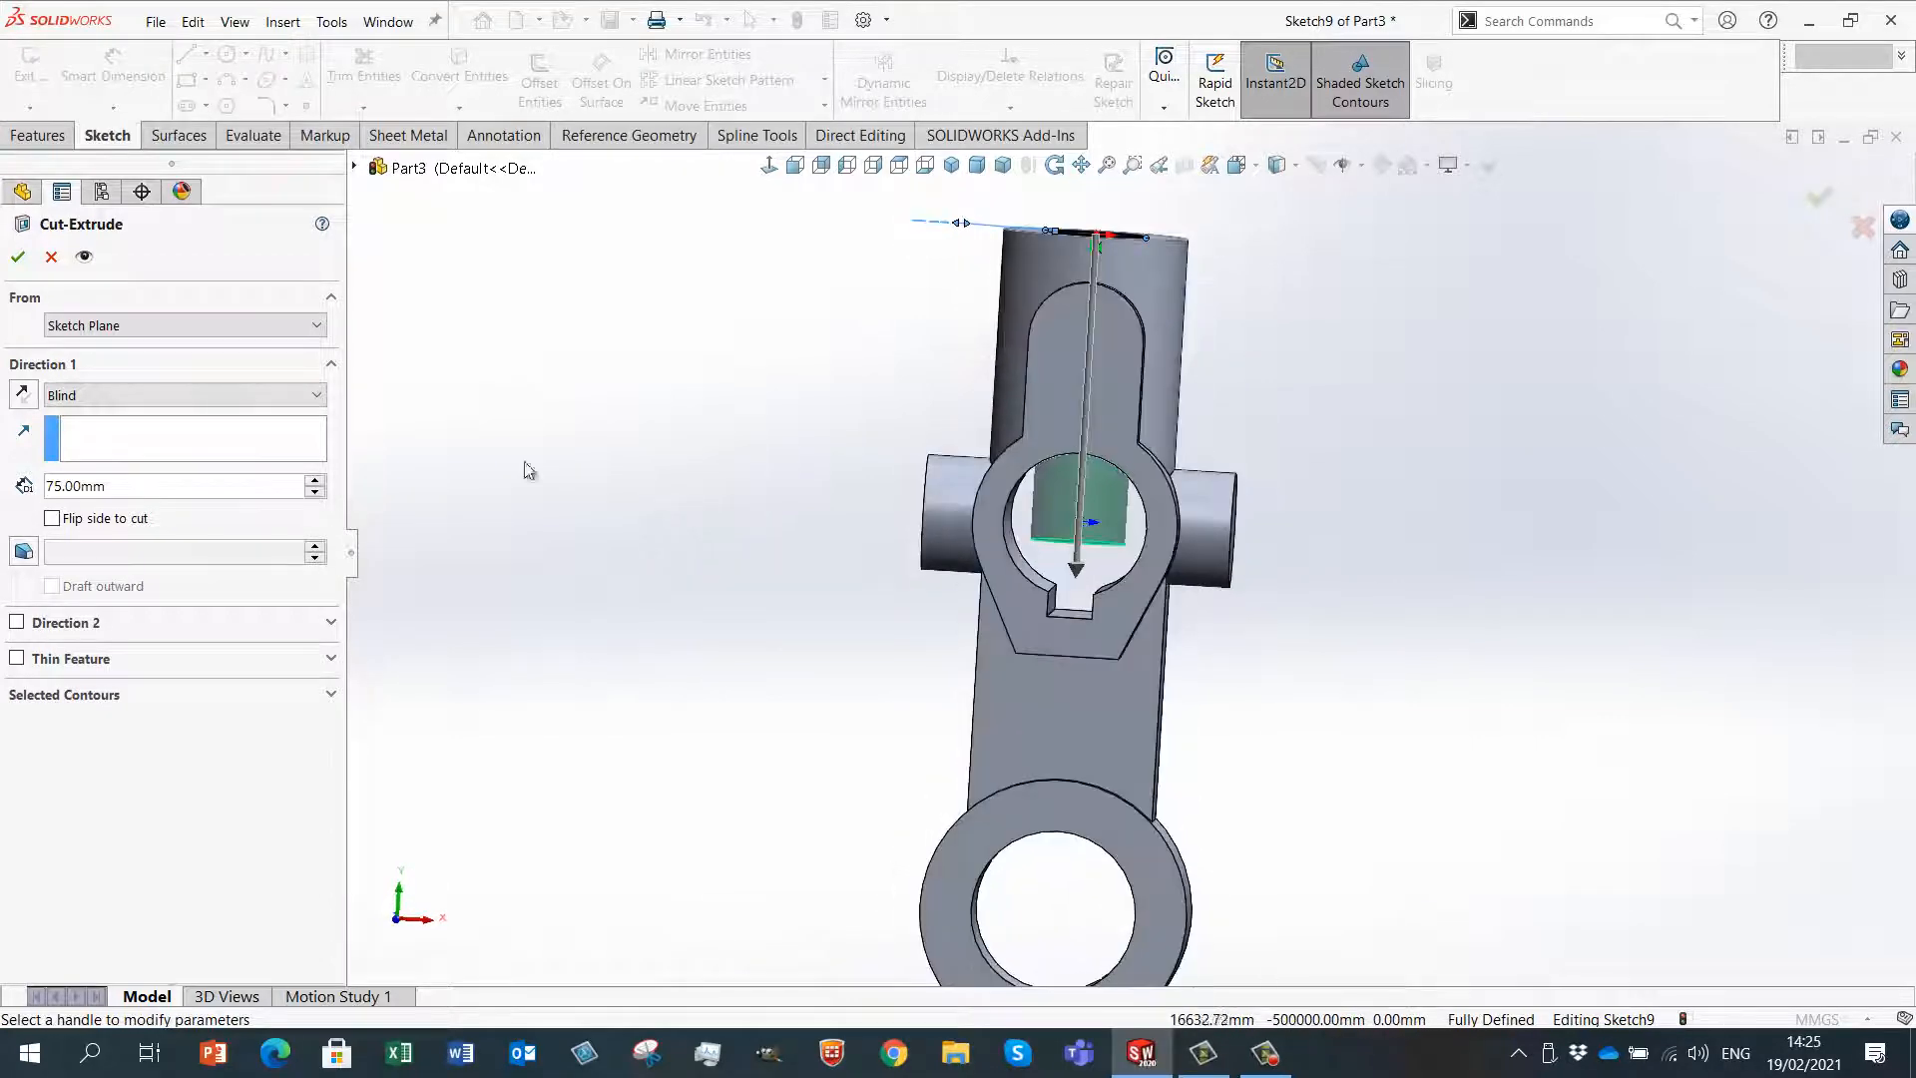
pyautogui.moveTo(368, 512); pyautogui.dragTo(1086, 288, button='middle')
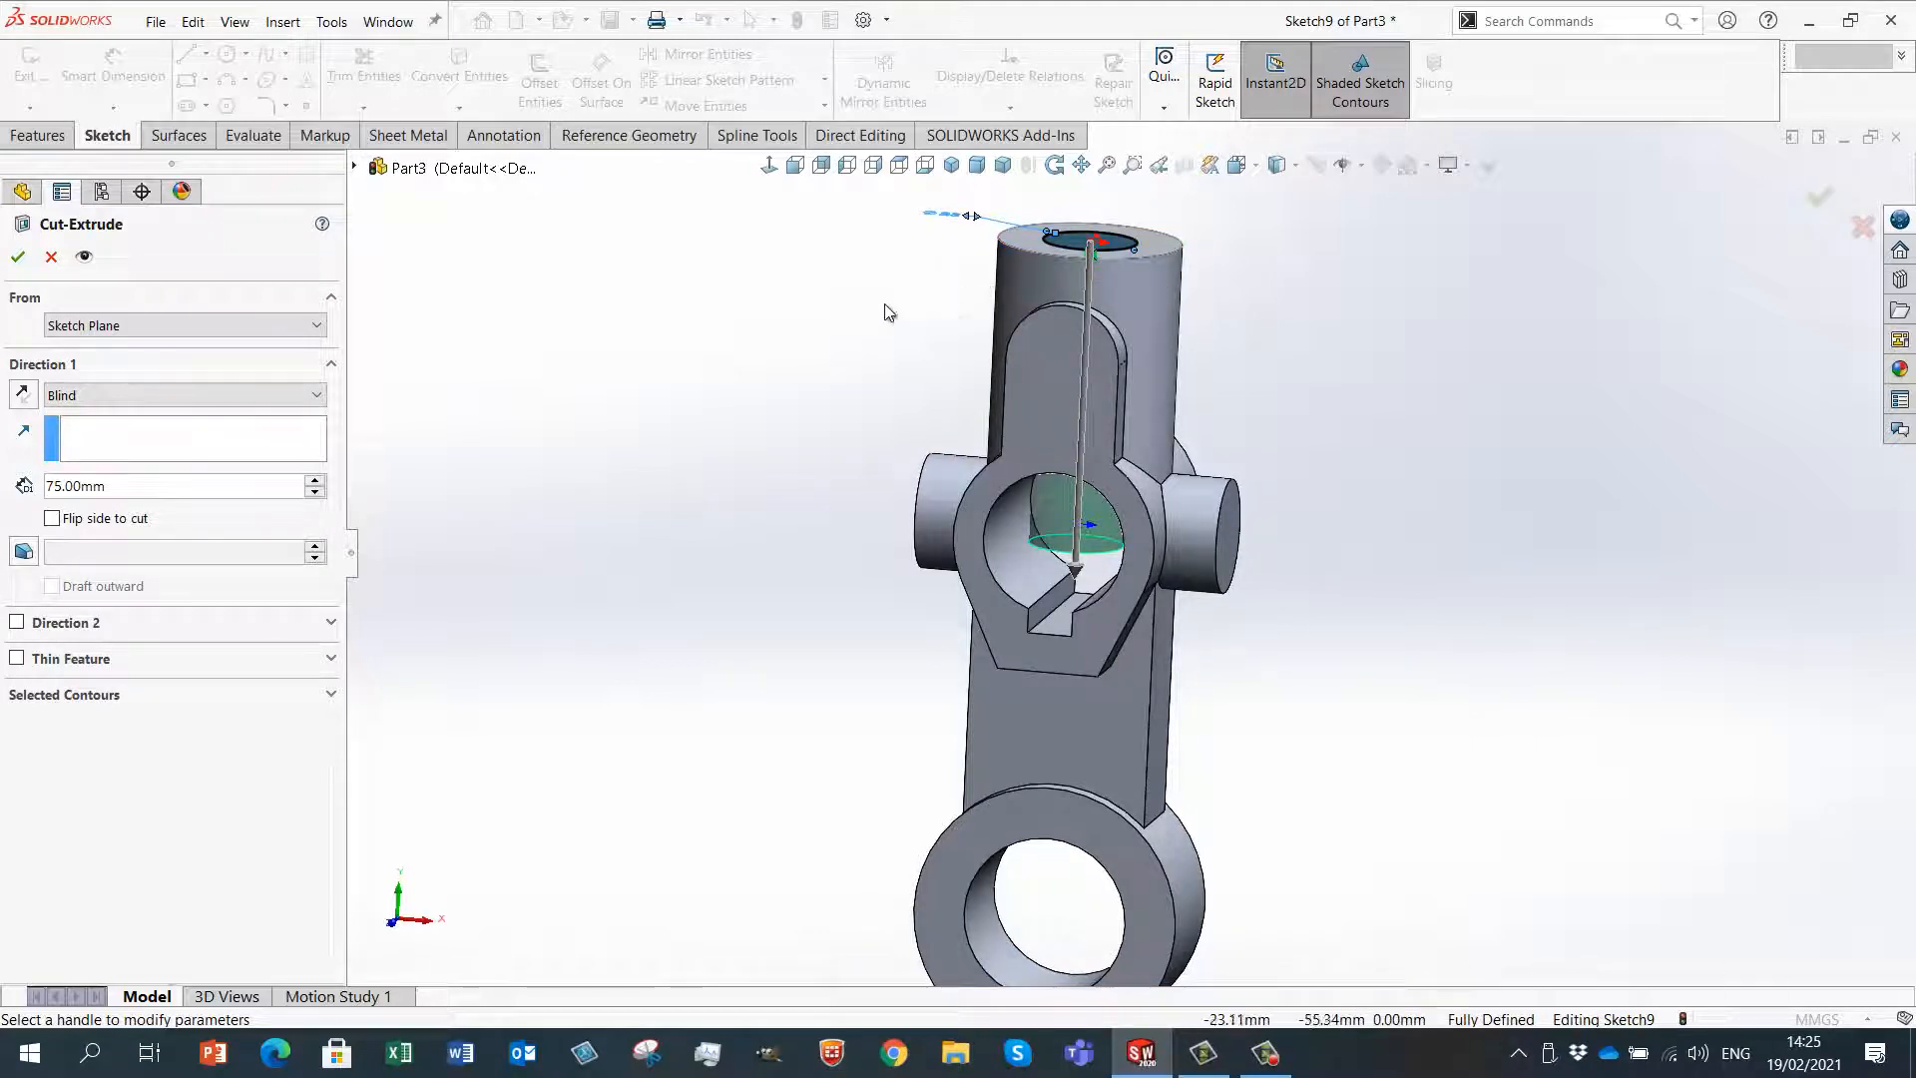
pyautogui.moveTo(927, 308)
pyautogui.mouseDown(button='middle')
pyautogui.moveTo(902, 265)
pyautogui.moveTo(895, 292)
pyautogui.mouseUp(button='middle')
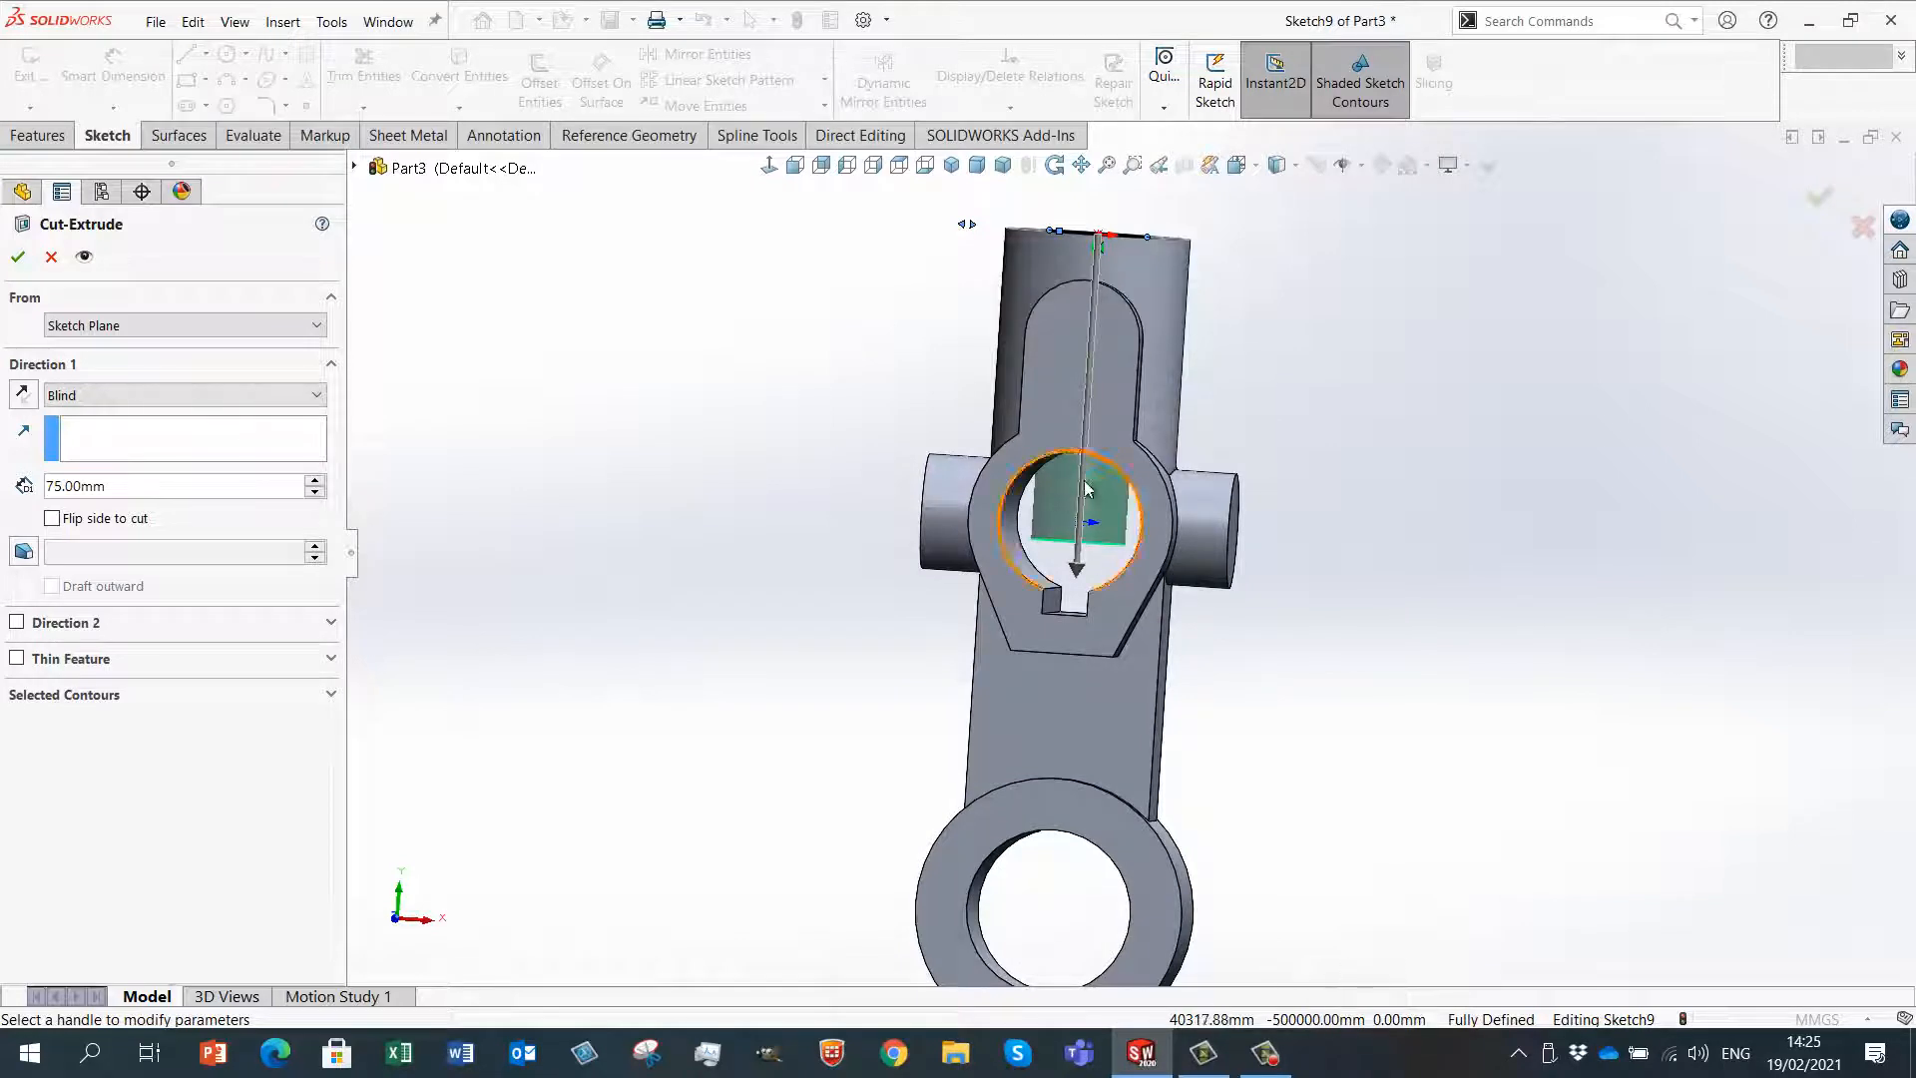
pyautogui.click(317, 396)
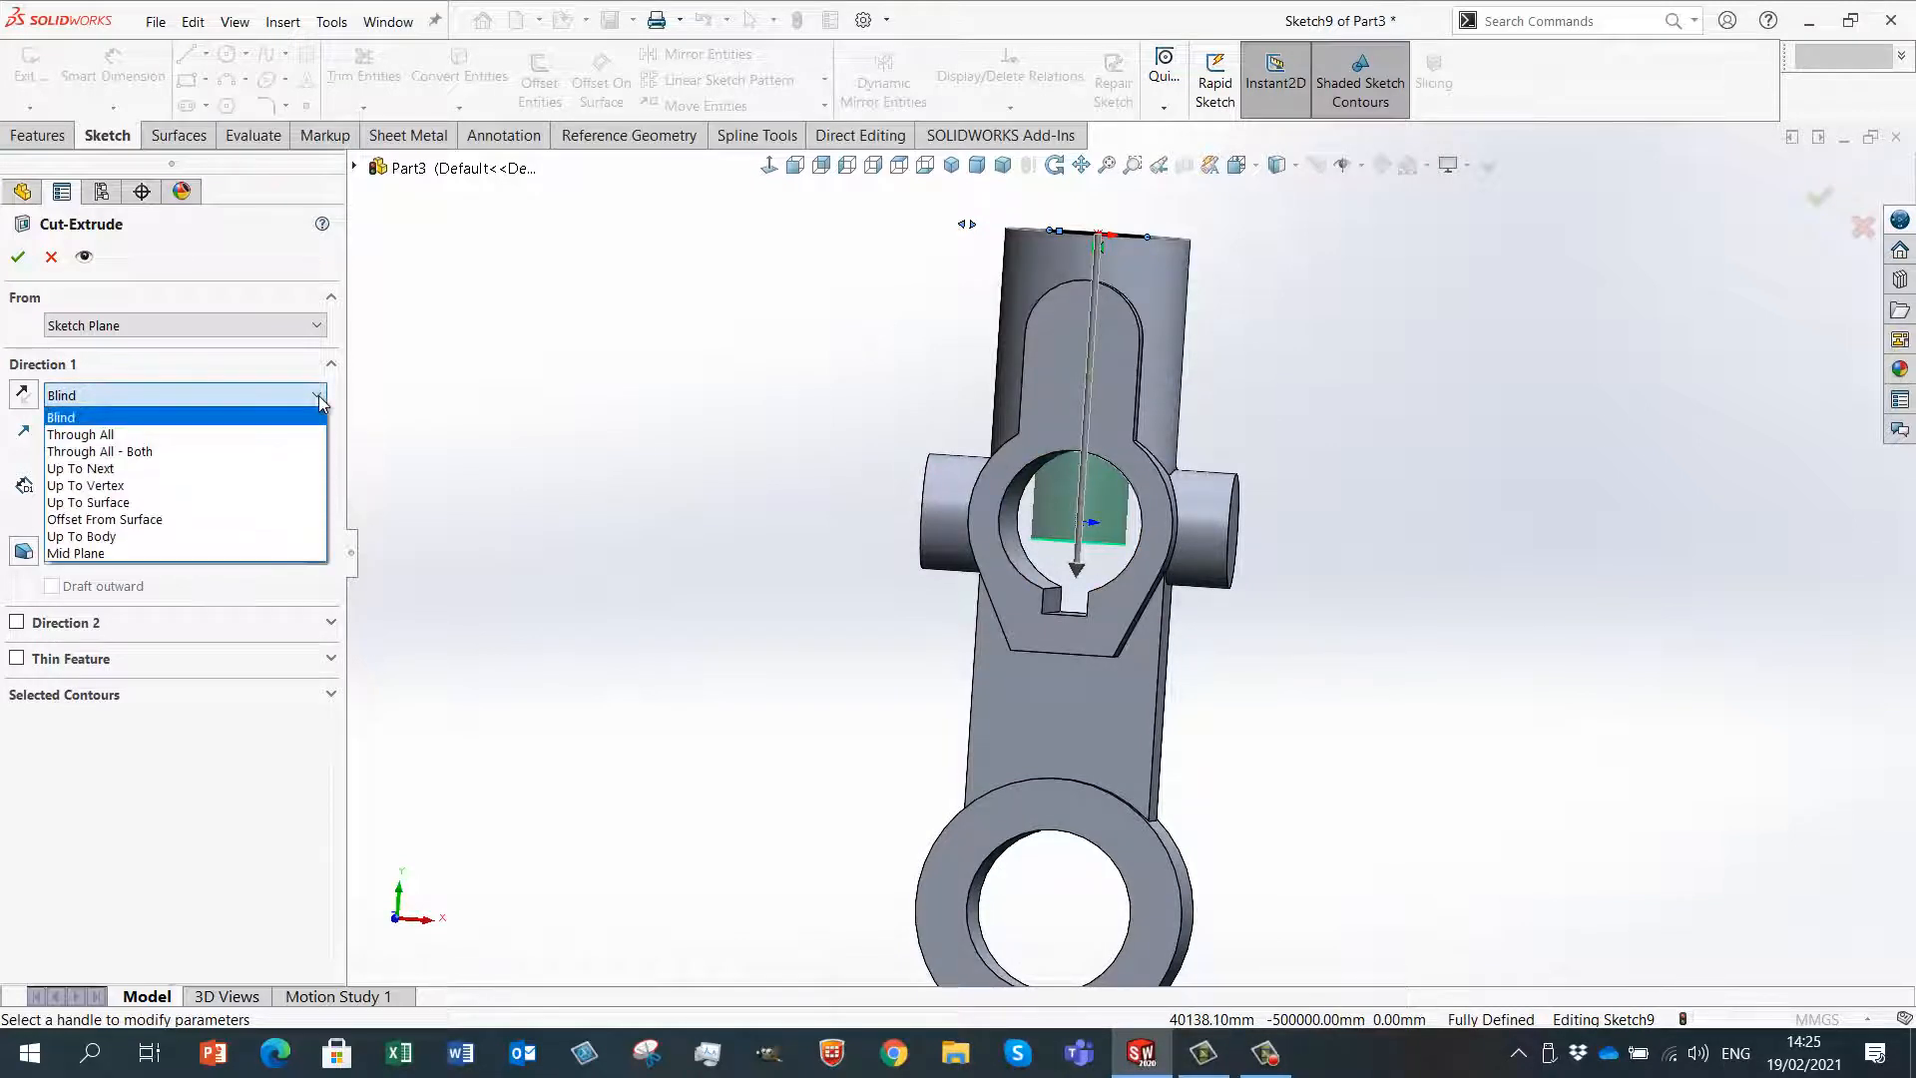
pyautogui.click(100, 476)
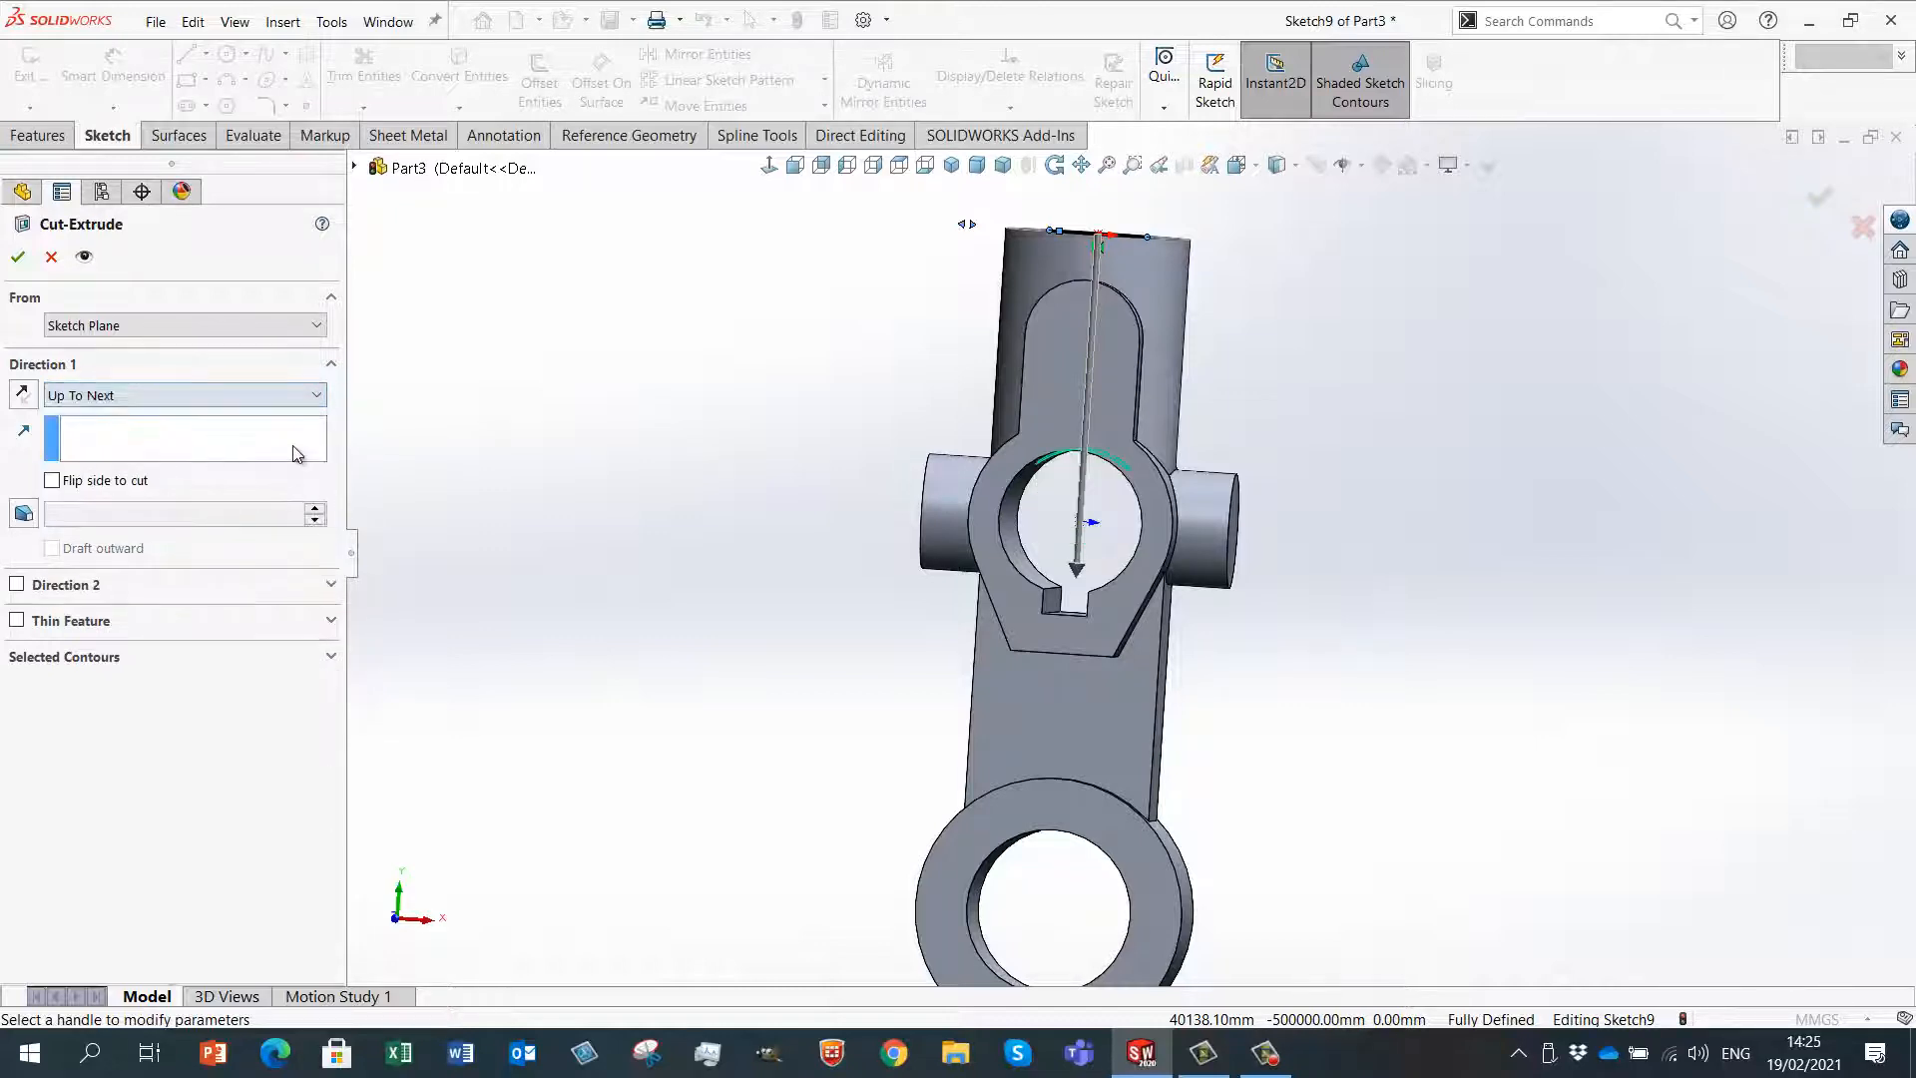
pyautogui.moveTo(638, 451)
pyautogui.mouseDown(button='middle')
pyautogui.moveTo(710, 276)
pyautogui.moveTo(675, 394)
pyautogui.moveTo(637, 423)
pyautogui.moveTo(667, 350)
pyautogui.moveTo(675, 445)
pyautogui.moveTo(654, 409)
pyautogui.moveTo(659, 429)
pyautogui.mouseUp(button='middle')
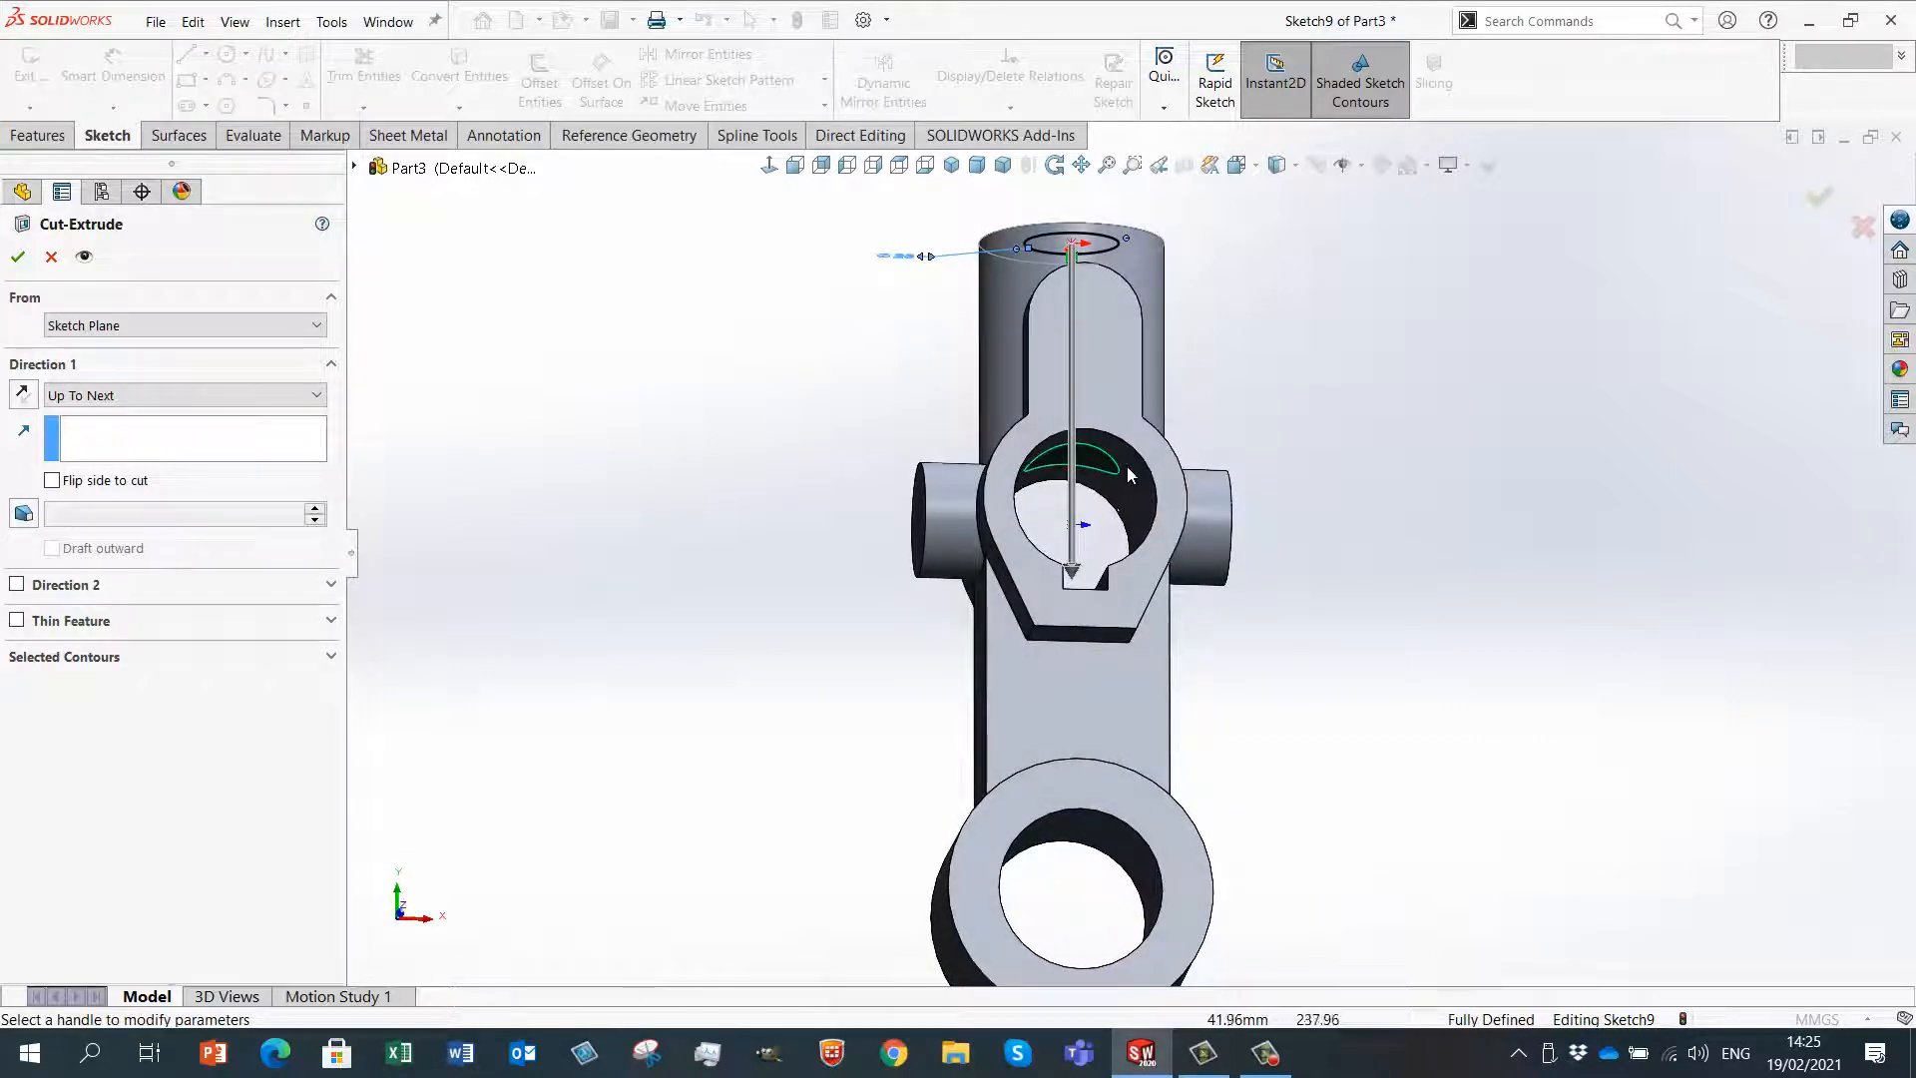
pyautogui.click(28, 257)
# - Roll the feature history forward to the end so it includes the 12 mm plate hole cut
pyautogui.moveTo(751, 434); pyautogui.dragTo(619, 549, button='middle')
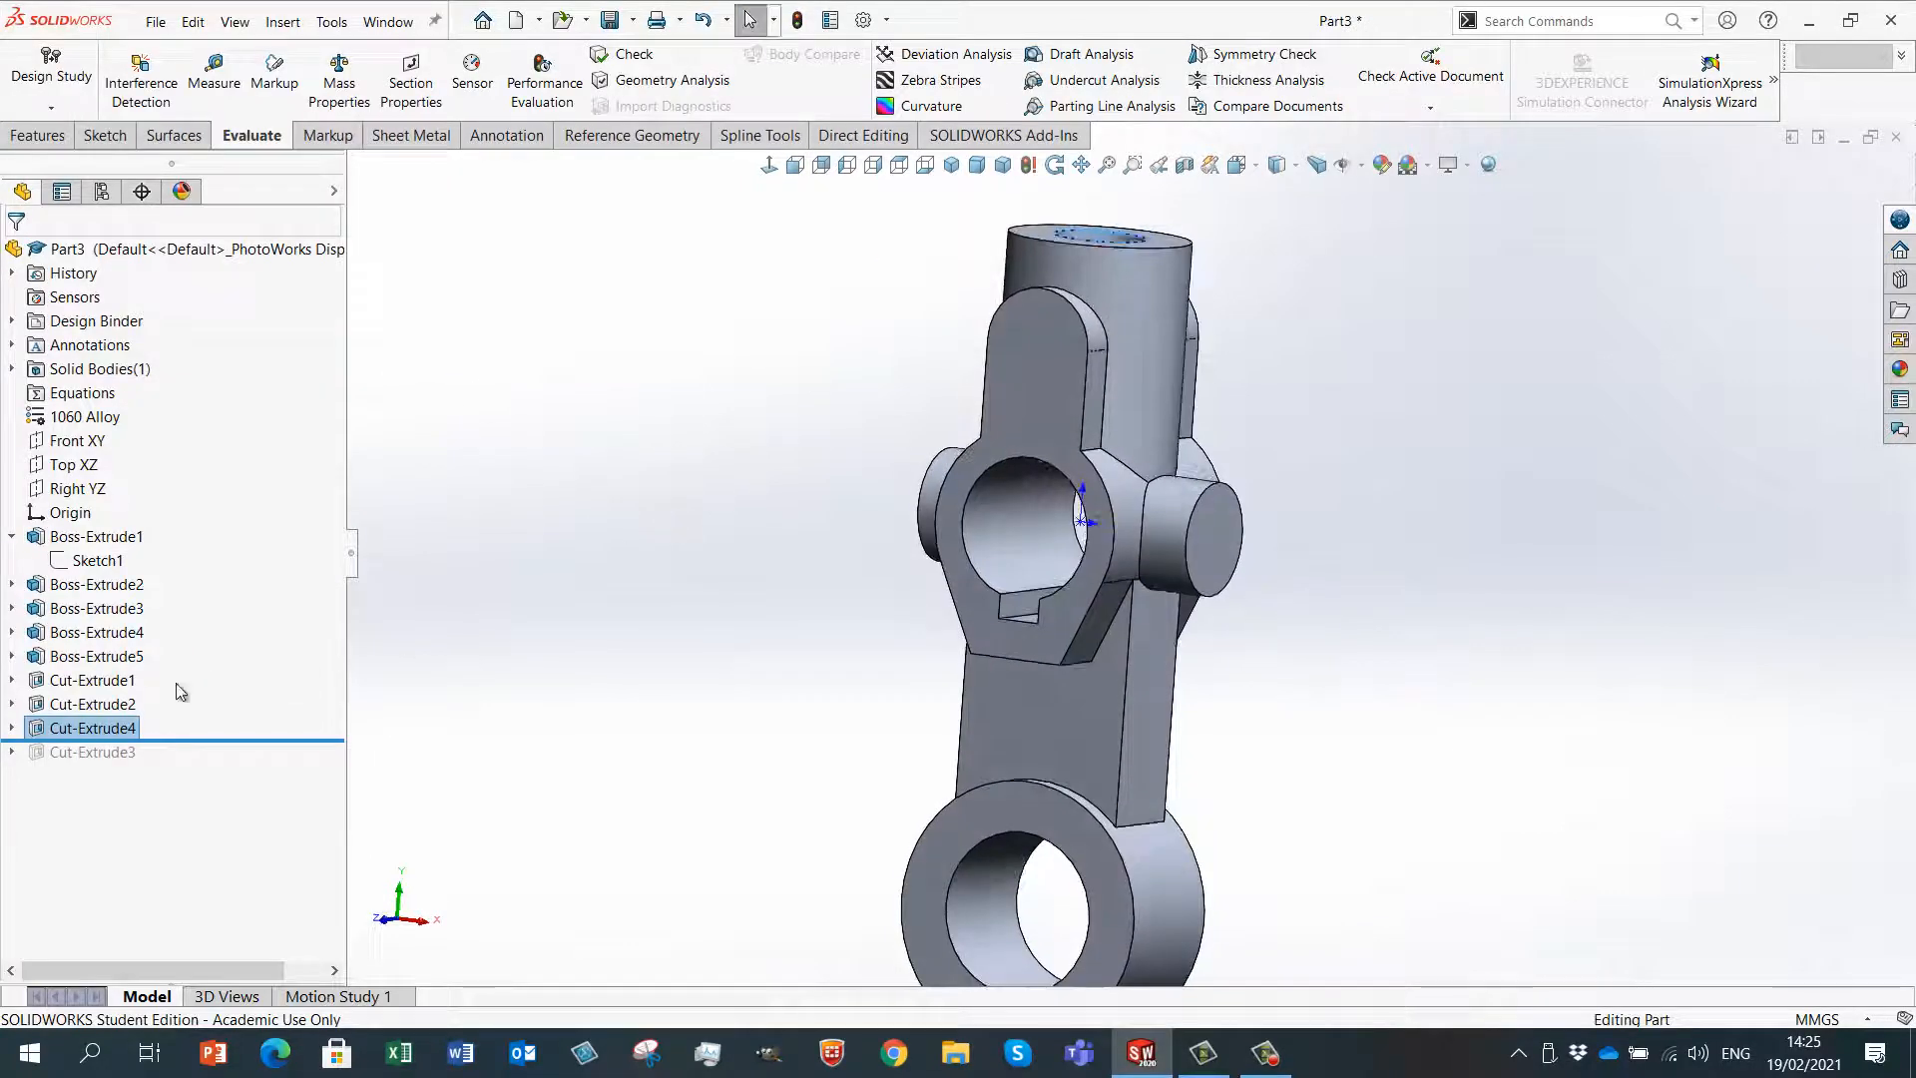
pyautogui.moveTo(180, 739); pyautogui.dragTo(190, 764)
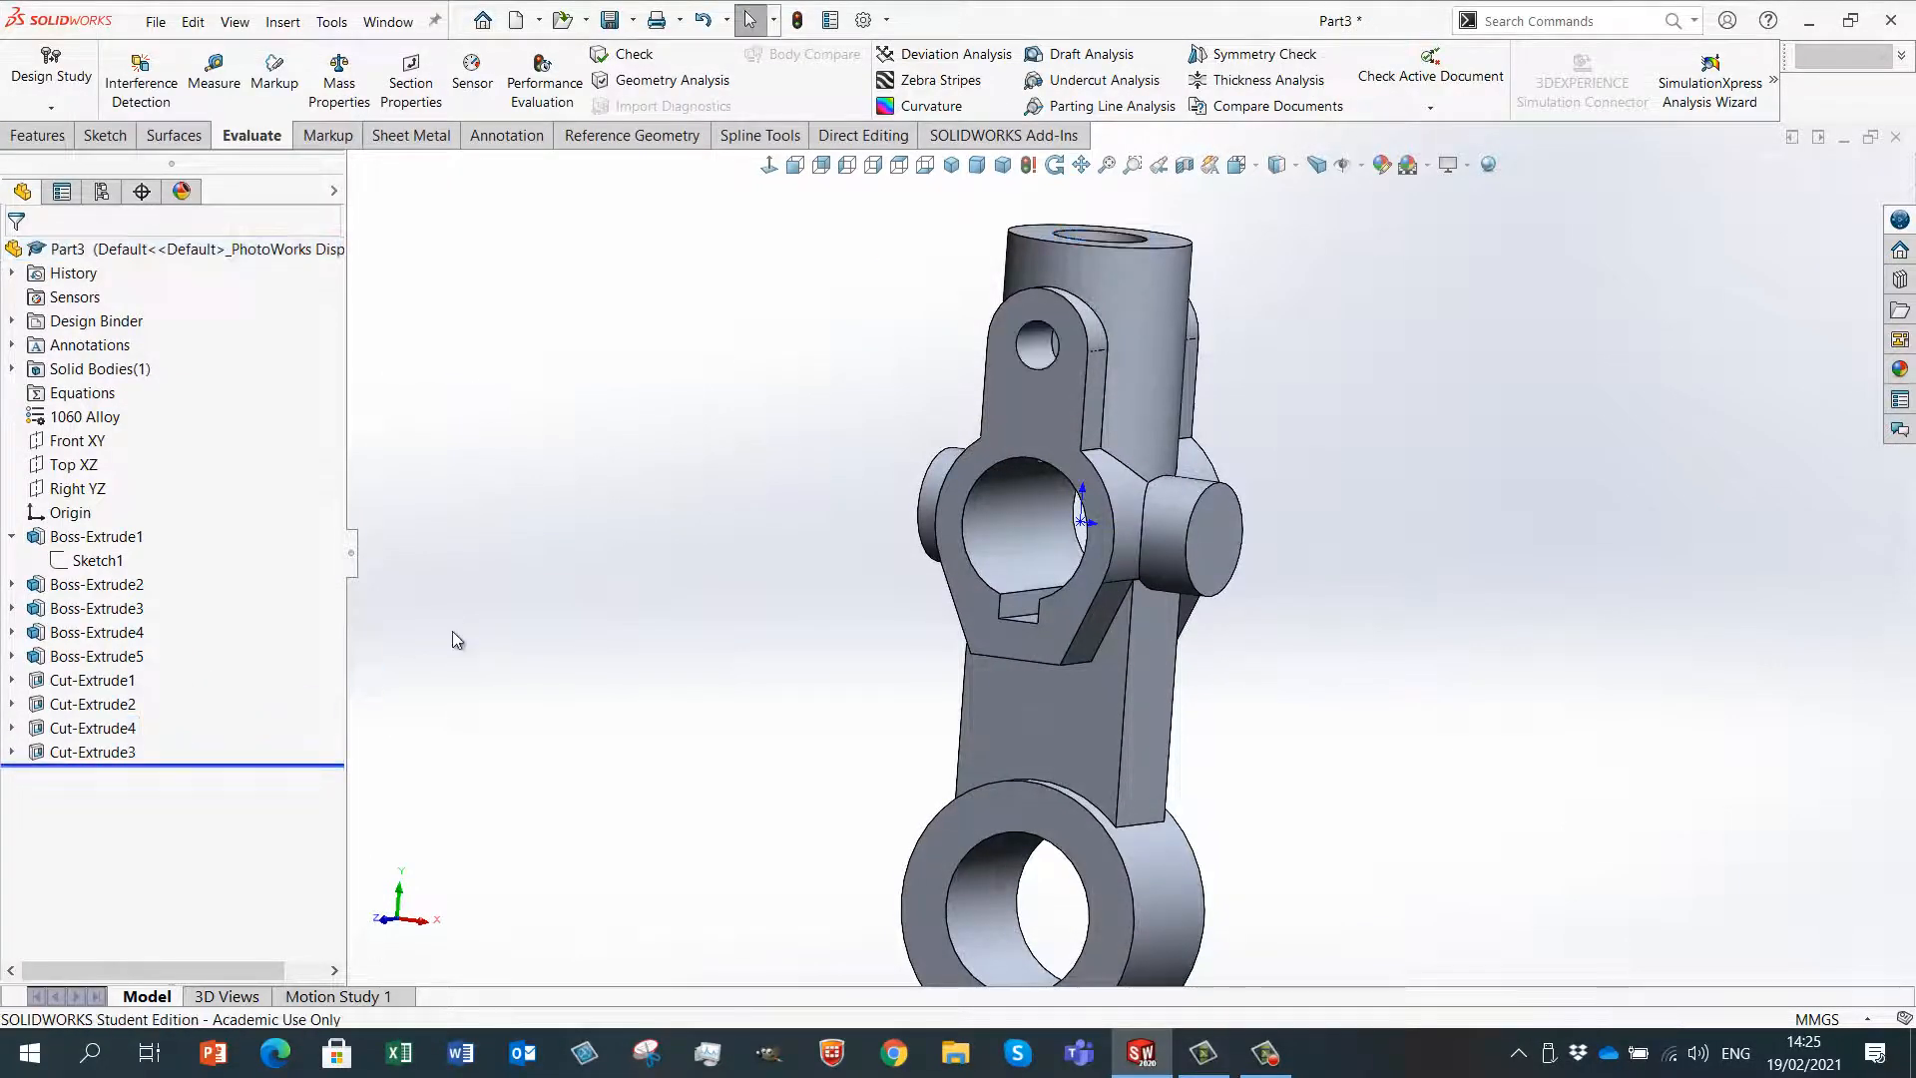
pyautogui.moveTo(454, 638); pyautogui.dragTo(842, 415, button='middle')
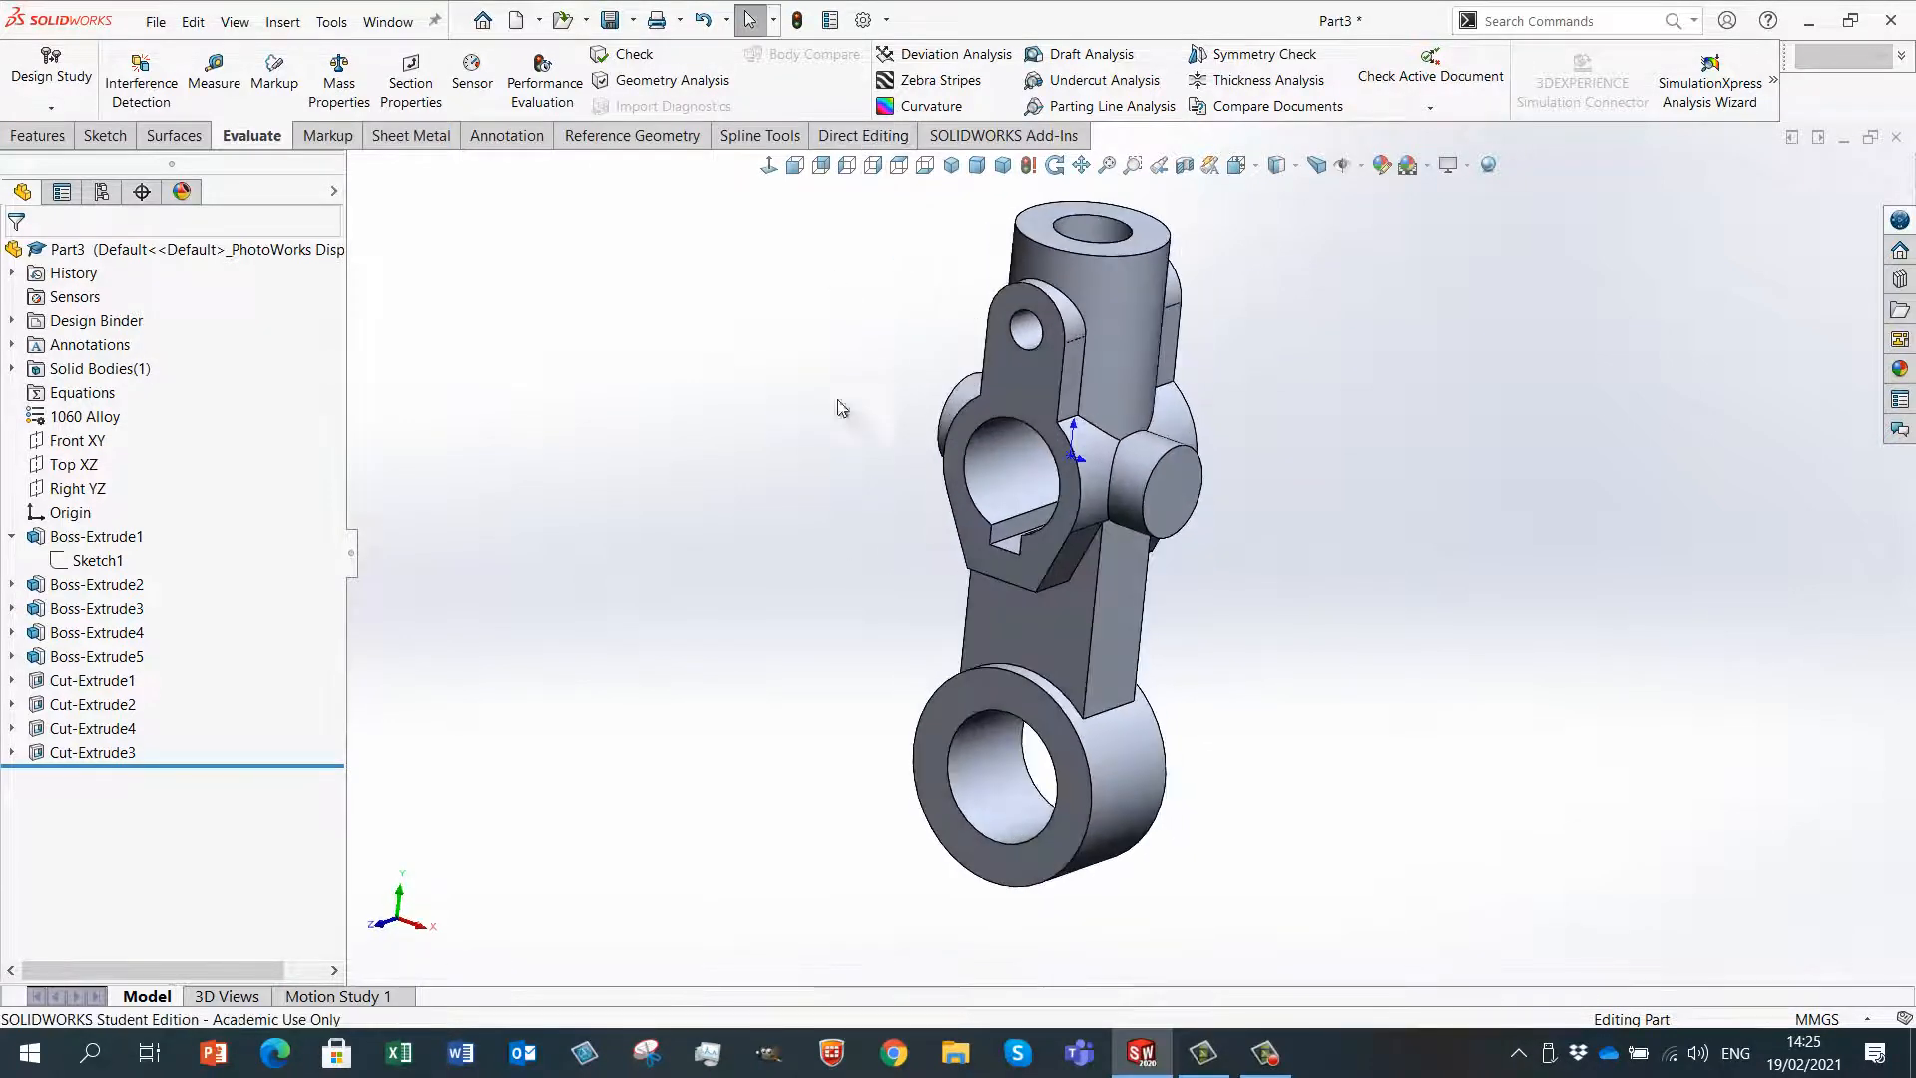
# - Sketch a circle about 12 mm in diameter on the horizontal side cylinder's end face, centred on the origin
pyautogui.click(1169, 499)
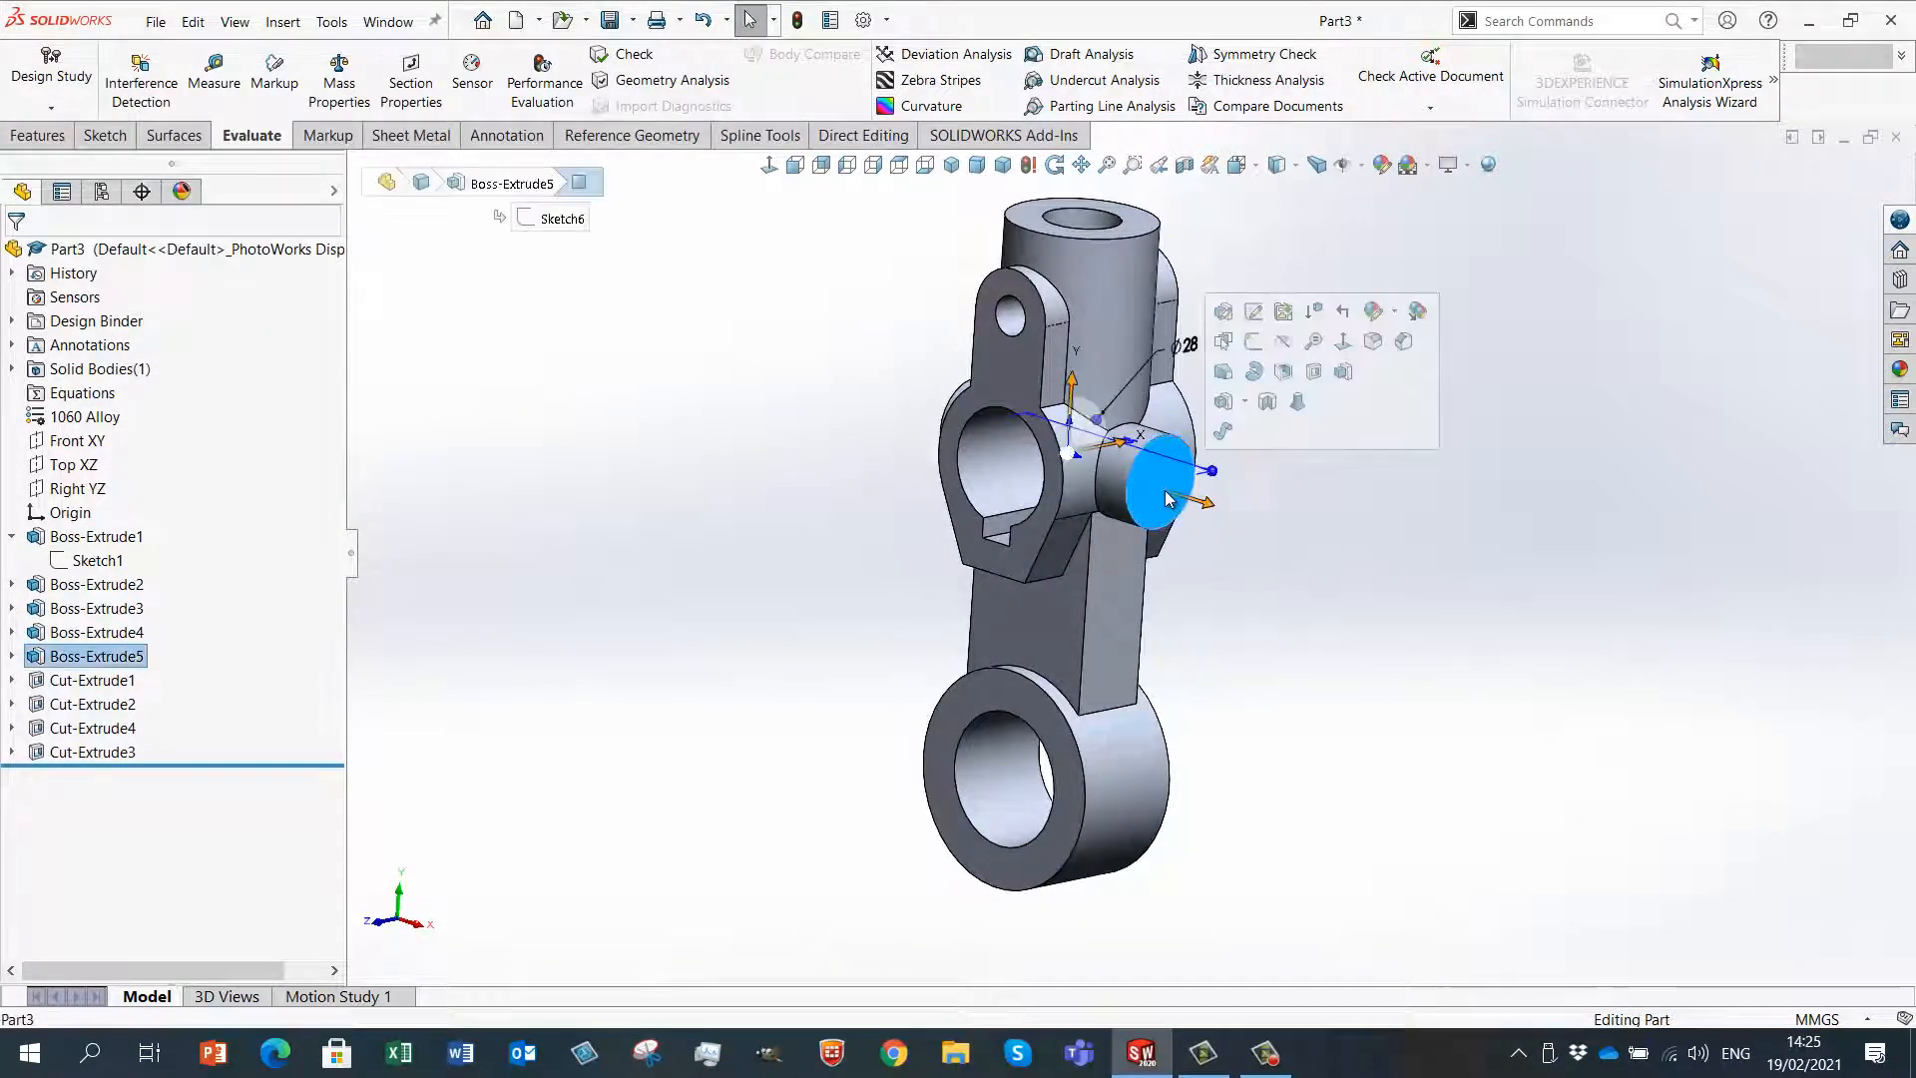
pyautogui.click(1250, 340)
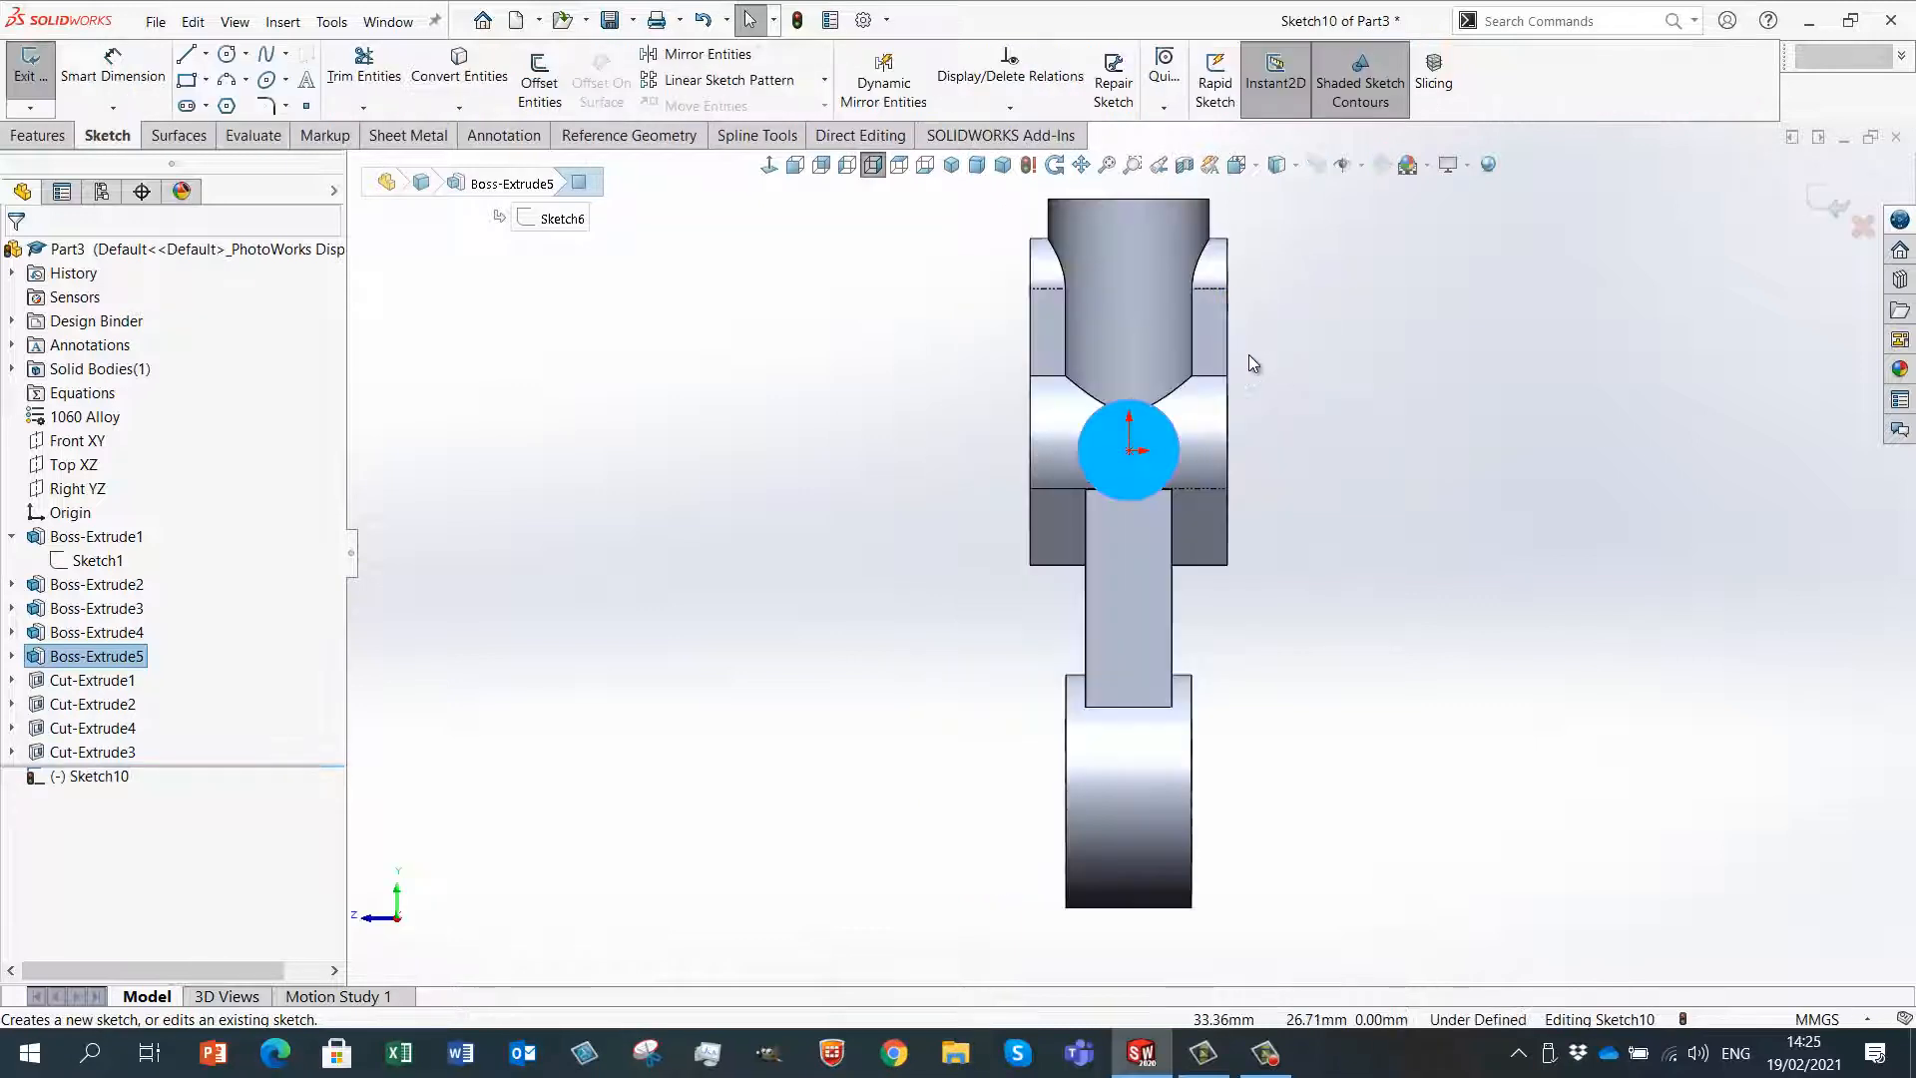
pyautogui.moveTo(1335, 479); pyautogui.dragTo(1427, 491, button='right')
pyautogui.moveTo(1061, 515); pyautogui.dragTo(1094, 499)
# - Dimension the circle on the side cylinder's end face with a diameter of 12 mm
pyautogui.moveTo(1312, 506); pyautogui.dragTo(1305, 382, button='right')
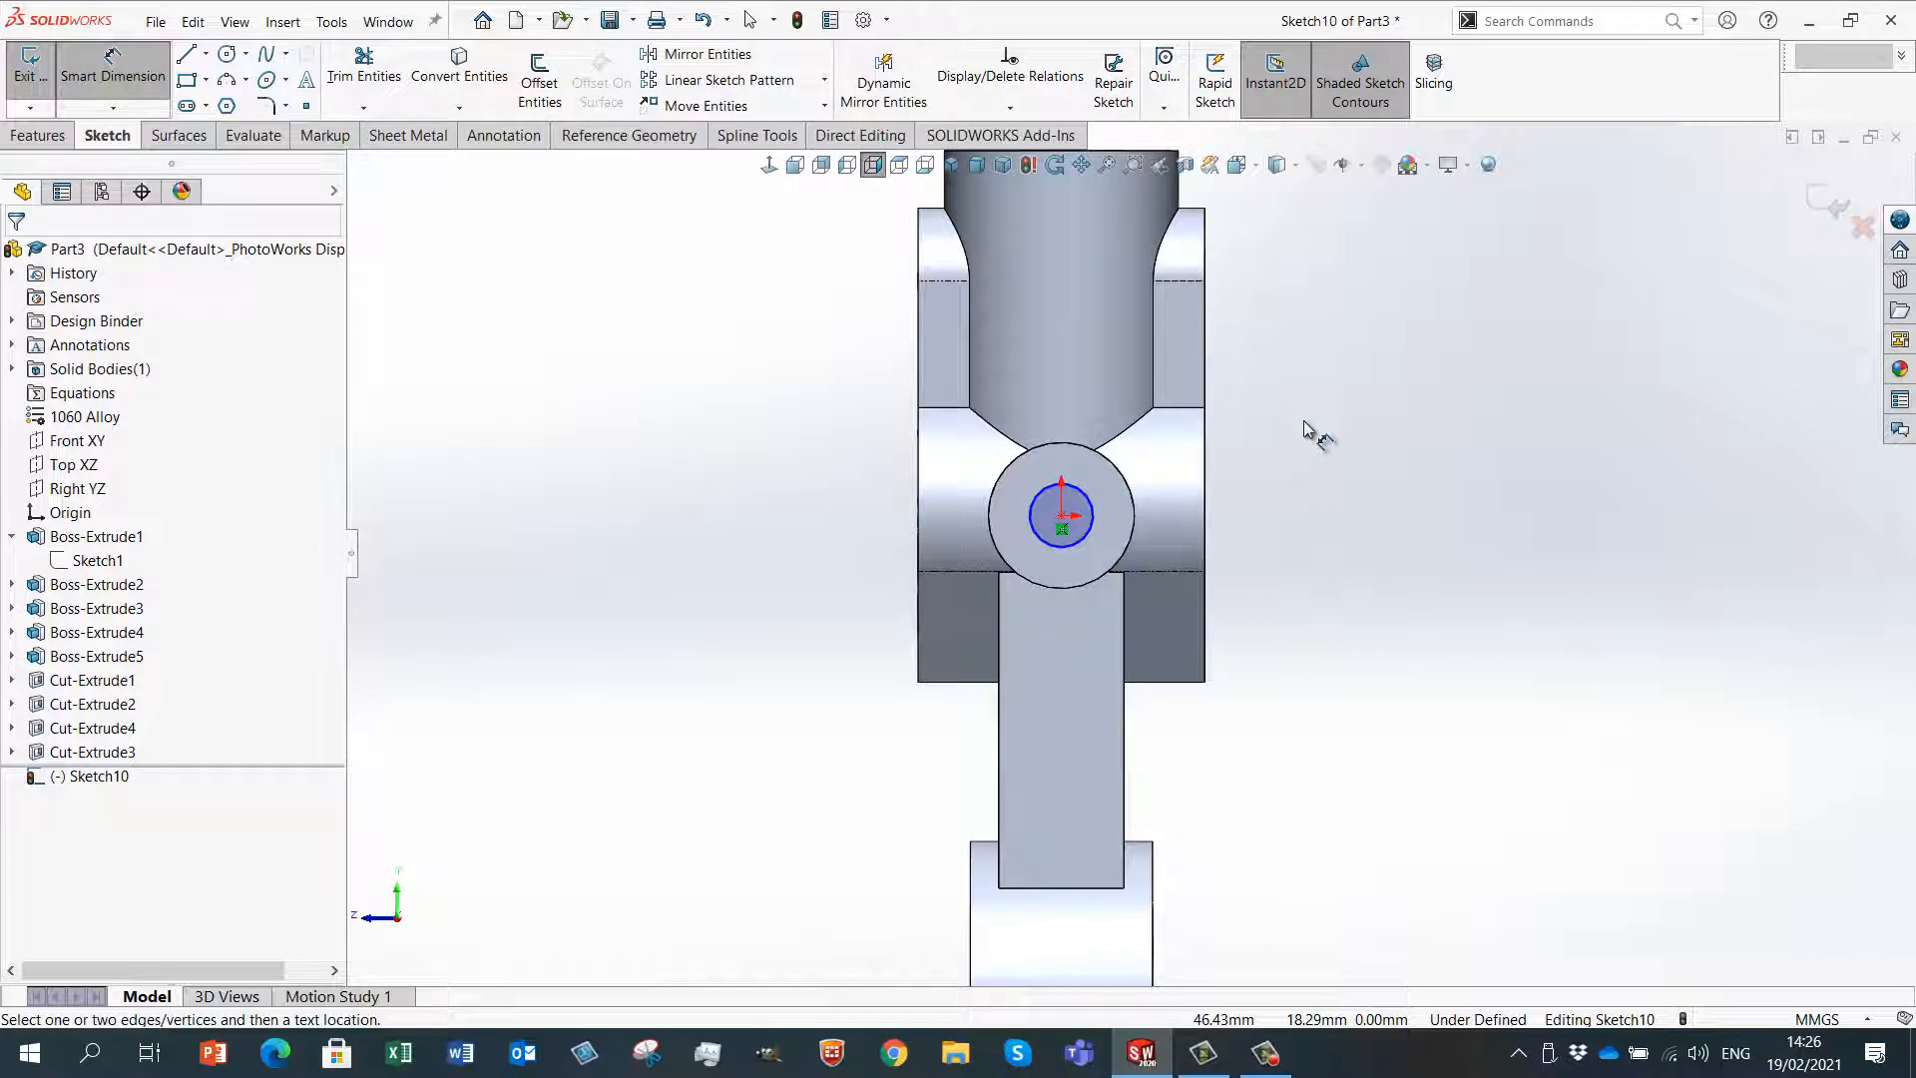
pyautogui.click(1087, 531)
pyautogui.click(1297, 421)
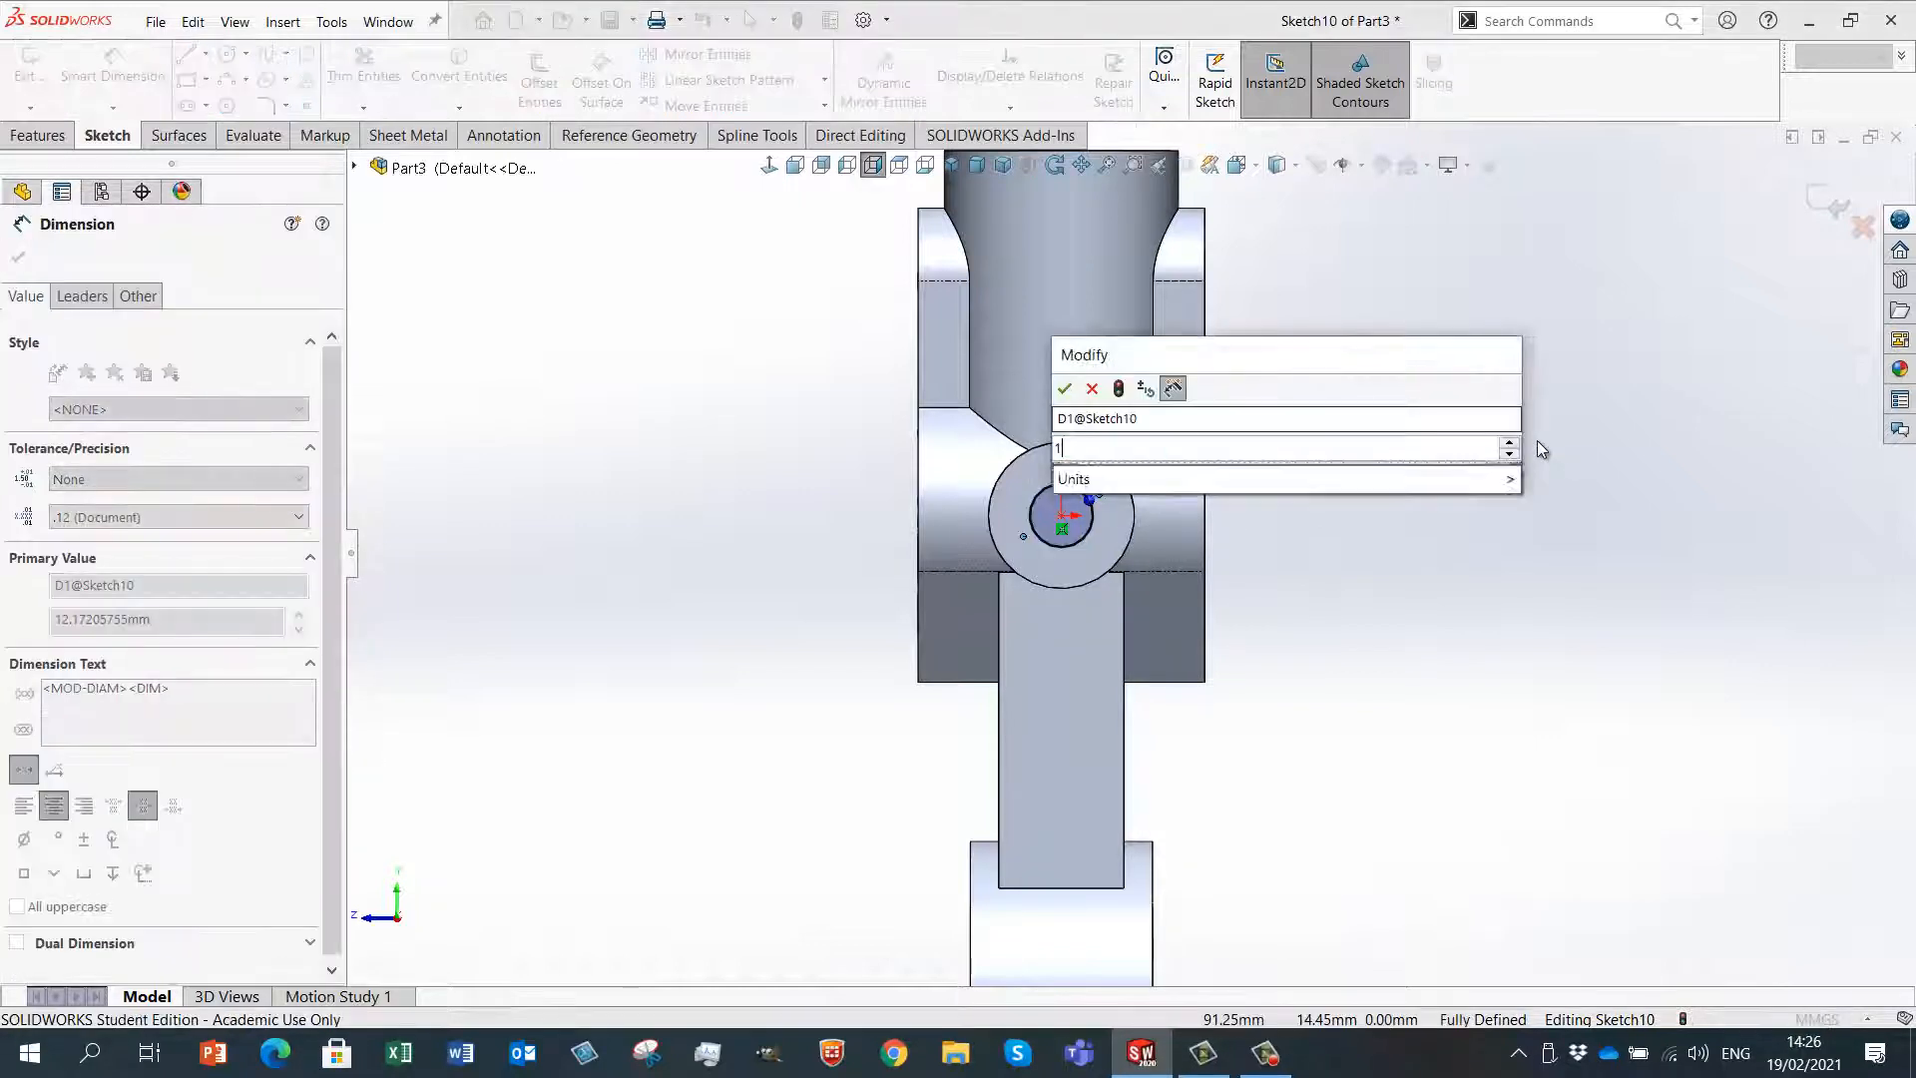
pyautogui.press('Return')
# - Cut-extrude the side cylinder's 12 mm circle Through All from the sketch plane
pyautogui.moveTo(1548, 453); pyautogui.dragTo(1427, 574, button='middle')
pyautogui.rightClick(1368, 525)
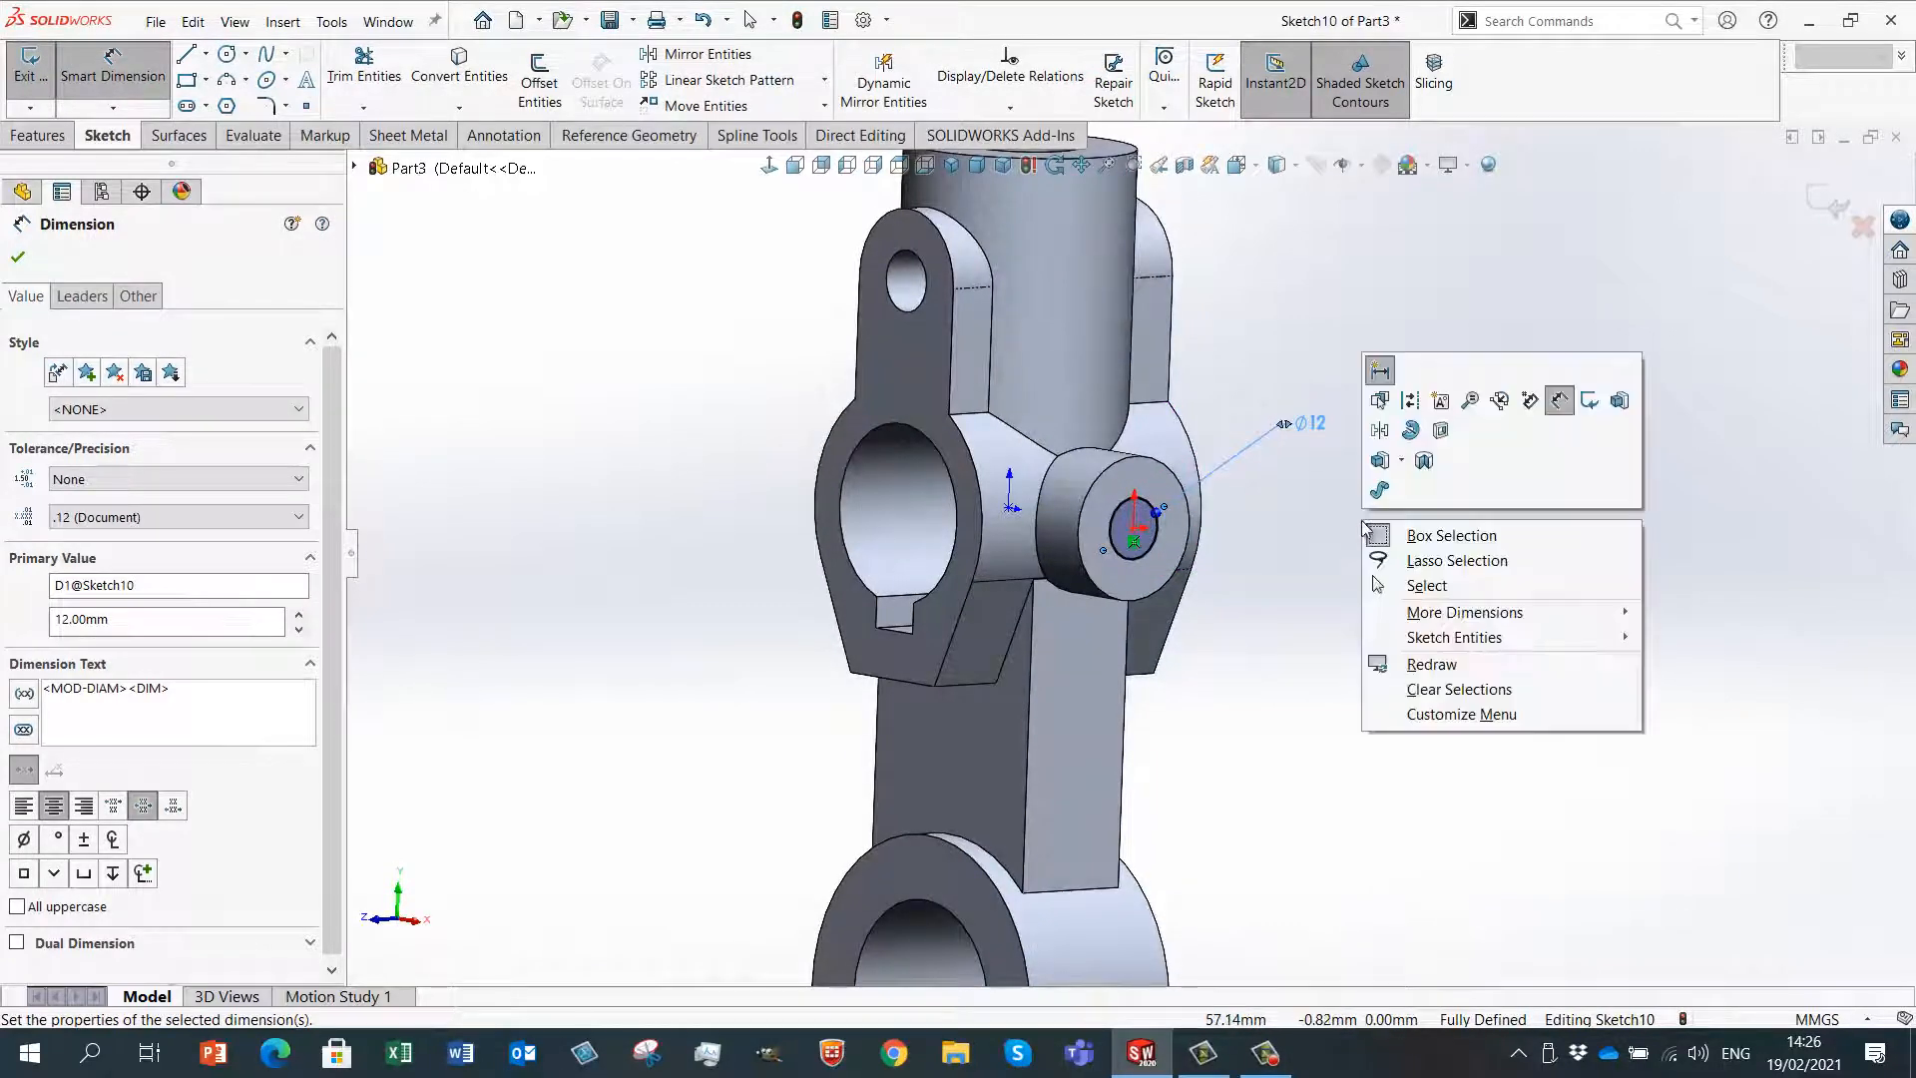
pyautogui.click(1440, 430)
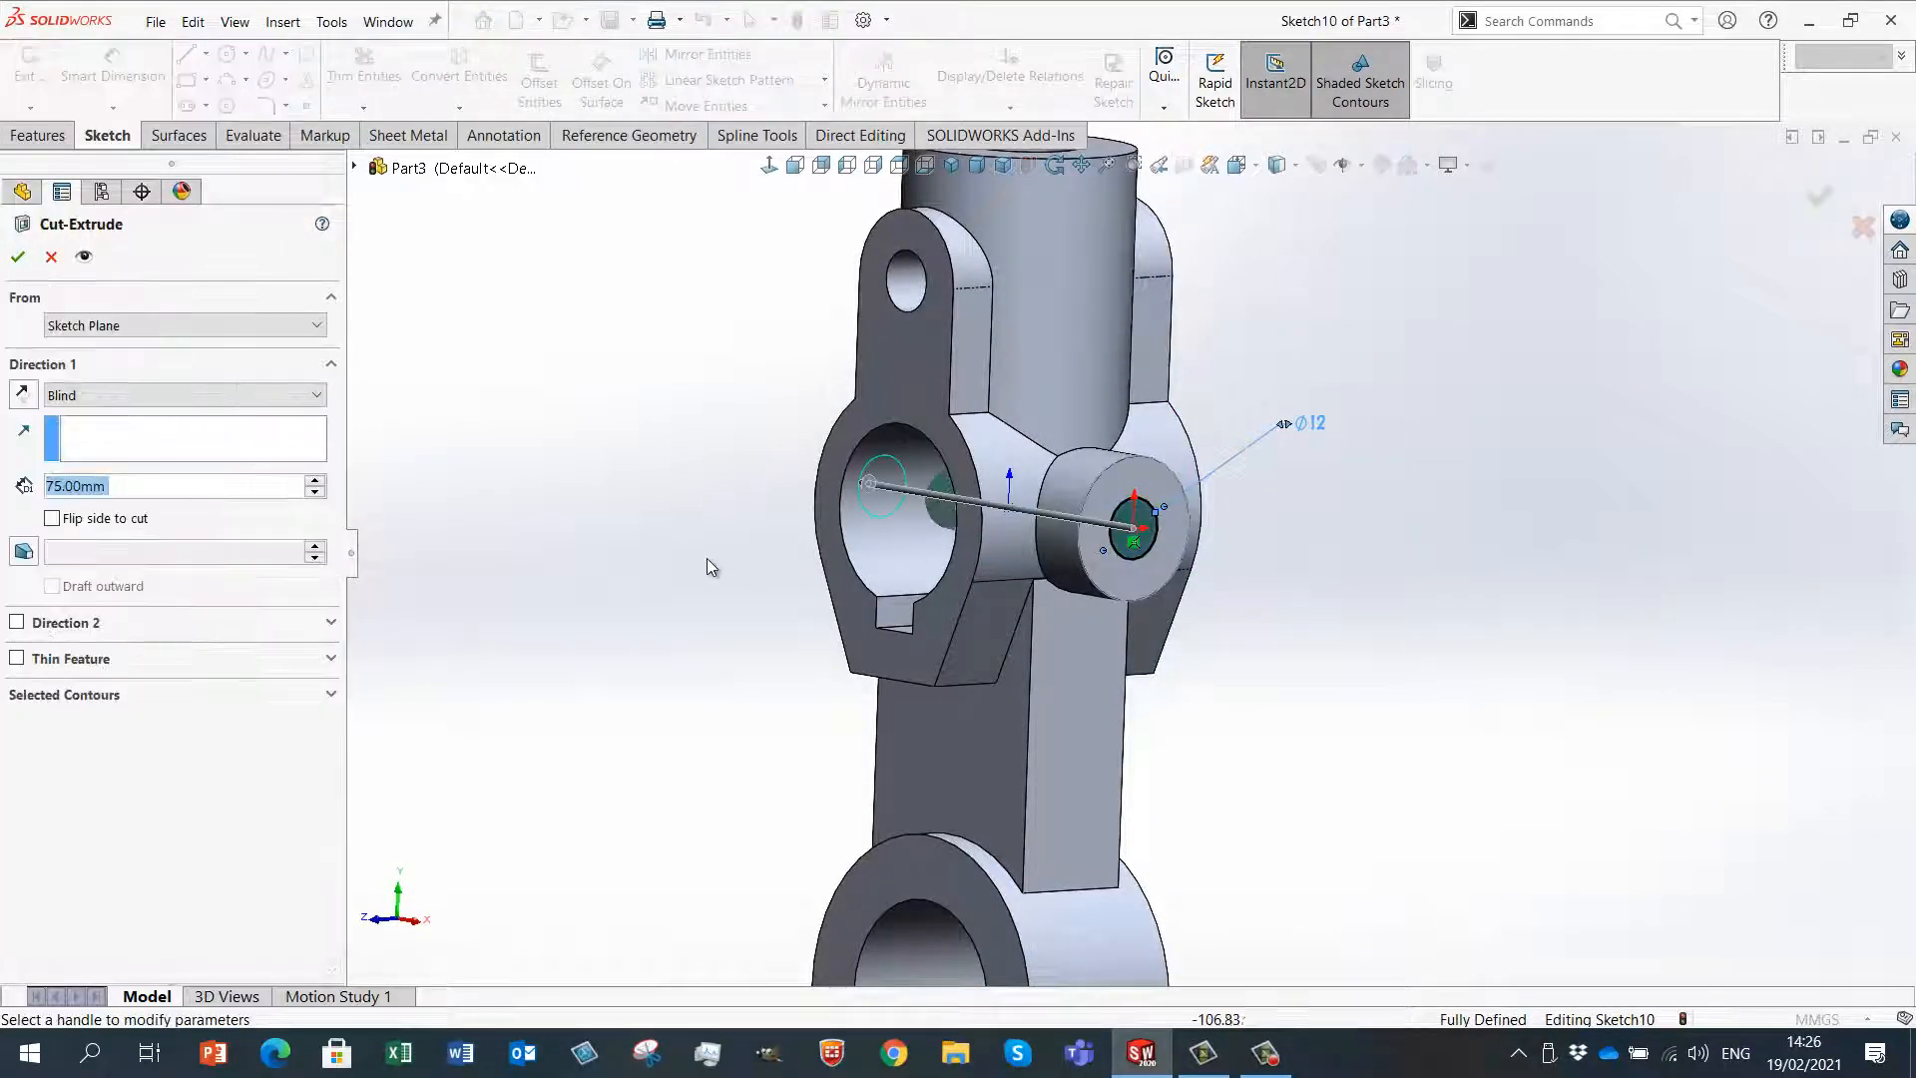
pyautogui.click(316, 395)
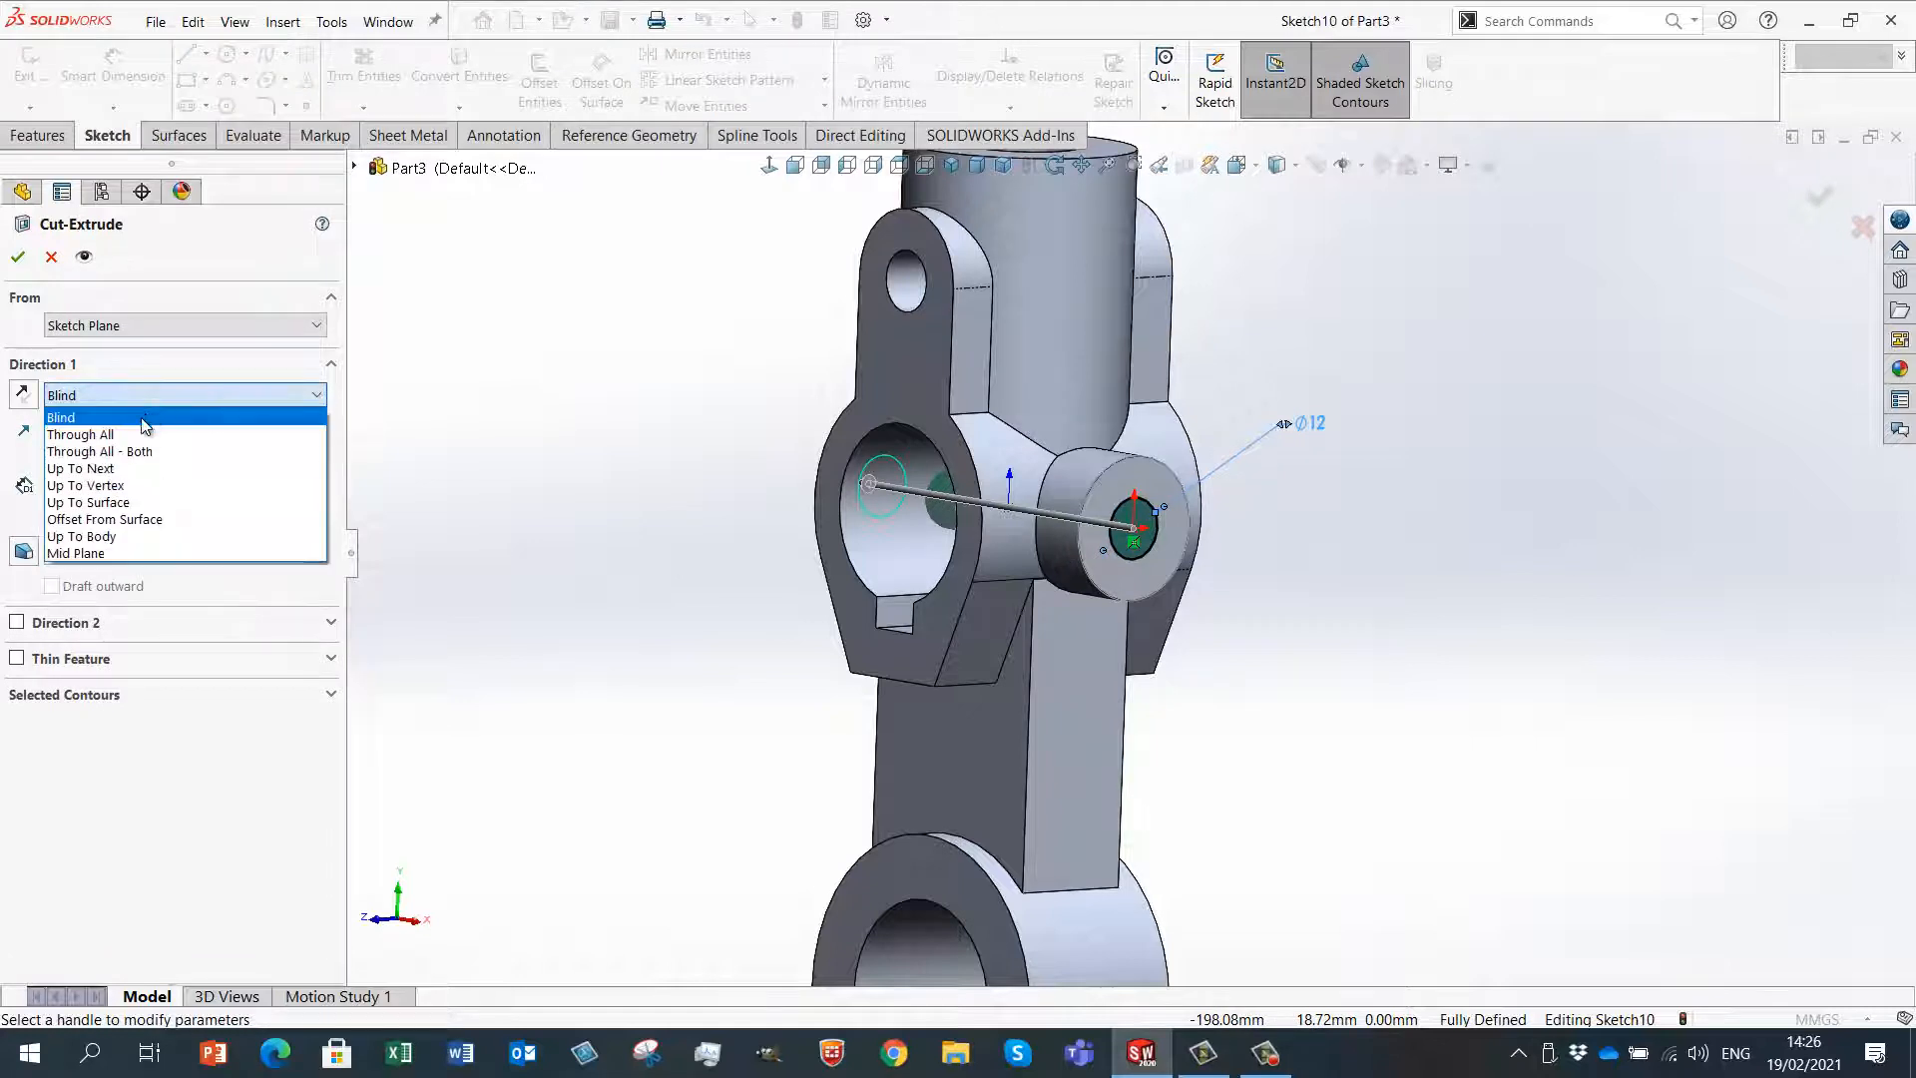
pyautogui.click(140, 429)
pyautogui.click(18, 257)
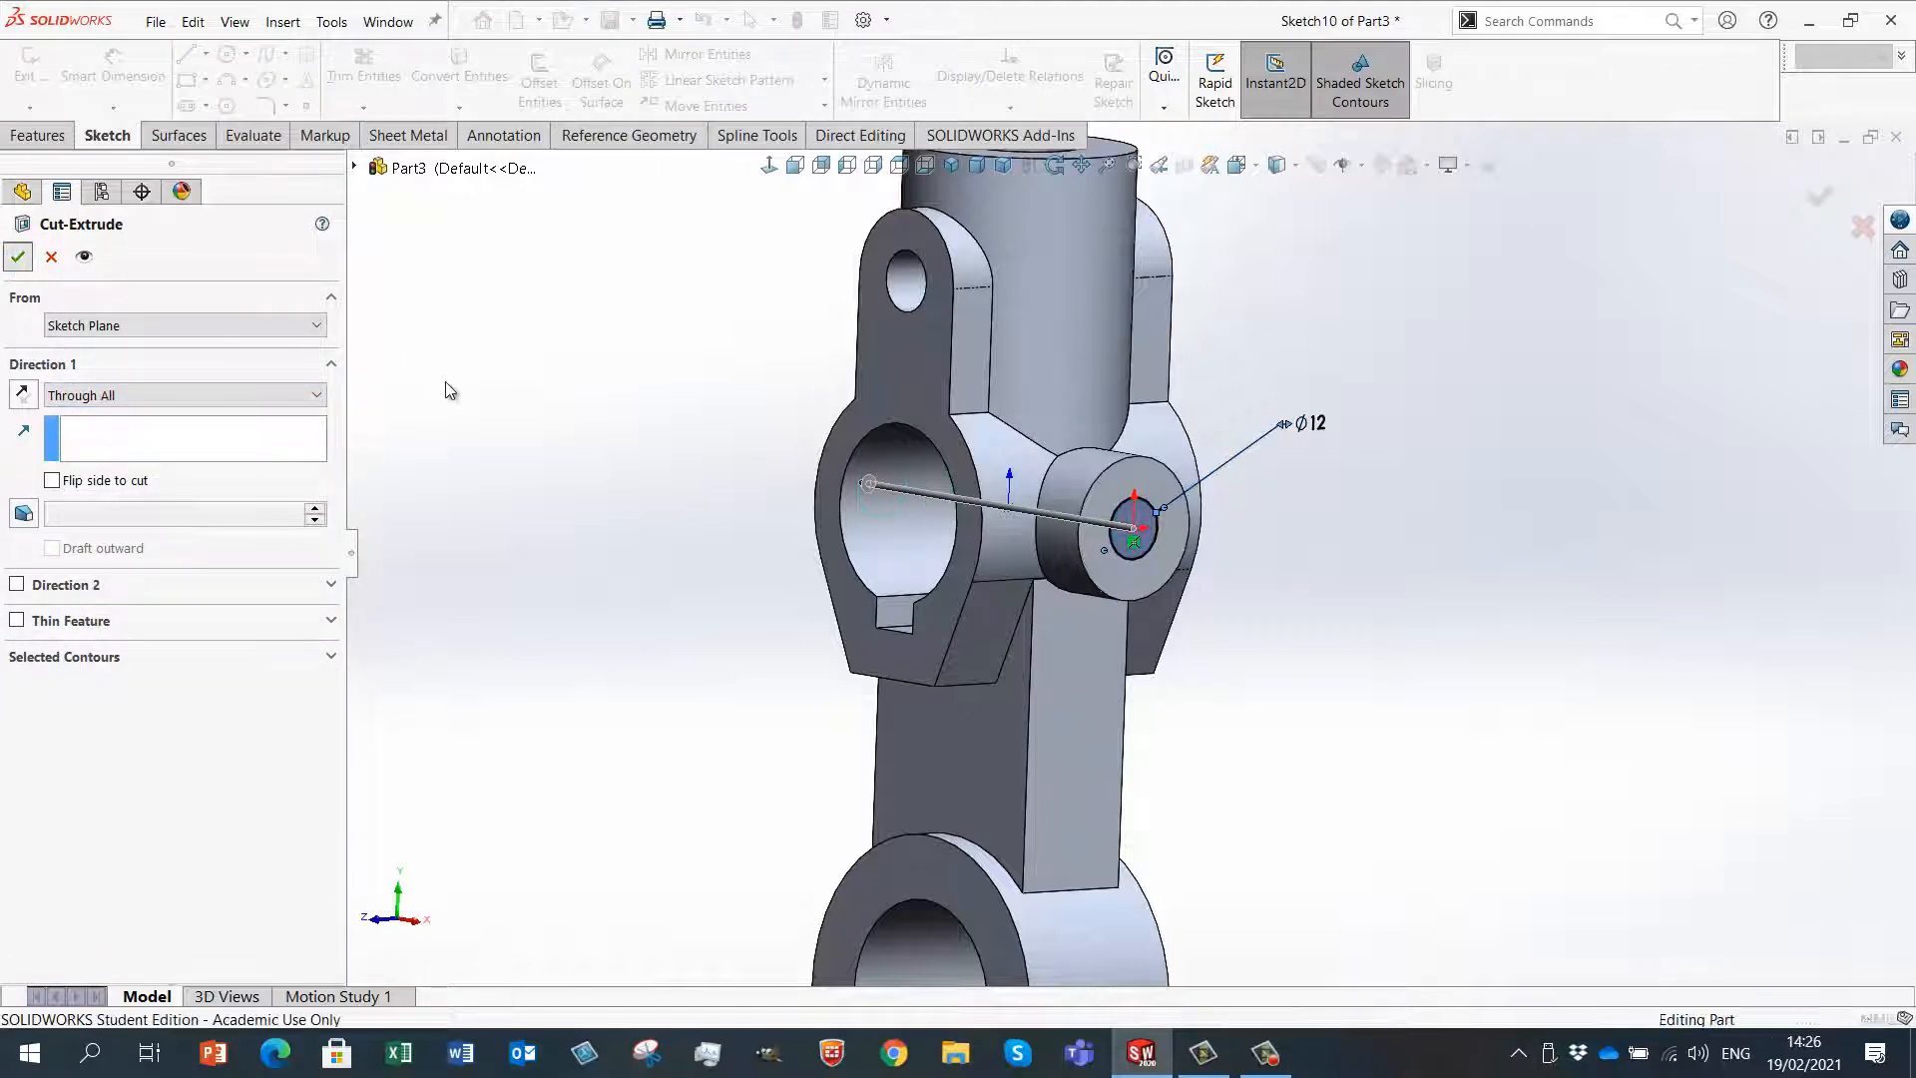
pyautogui.click(590, 595)
# - Collapse Boss-Extrude1 in the feature history and set the model to the isometric view
pyautogui.scroll(3, 589, 595)
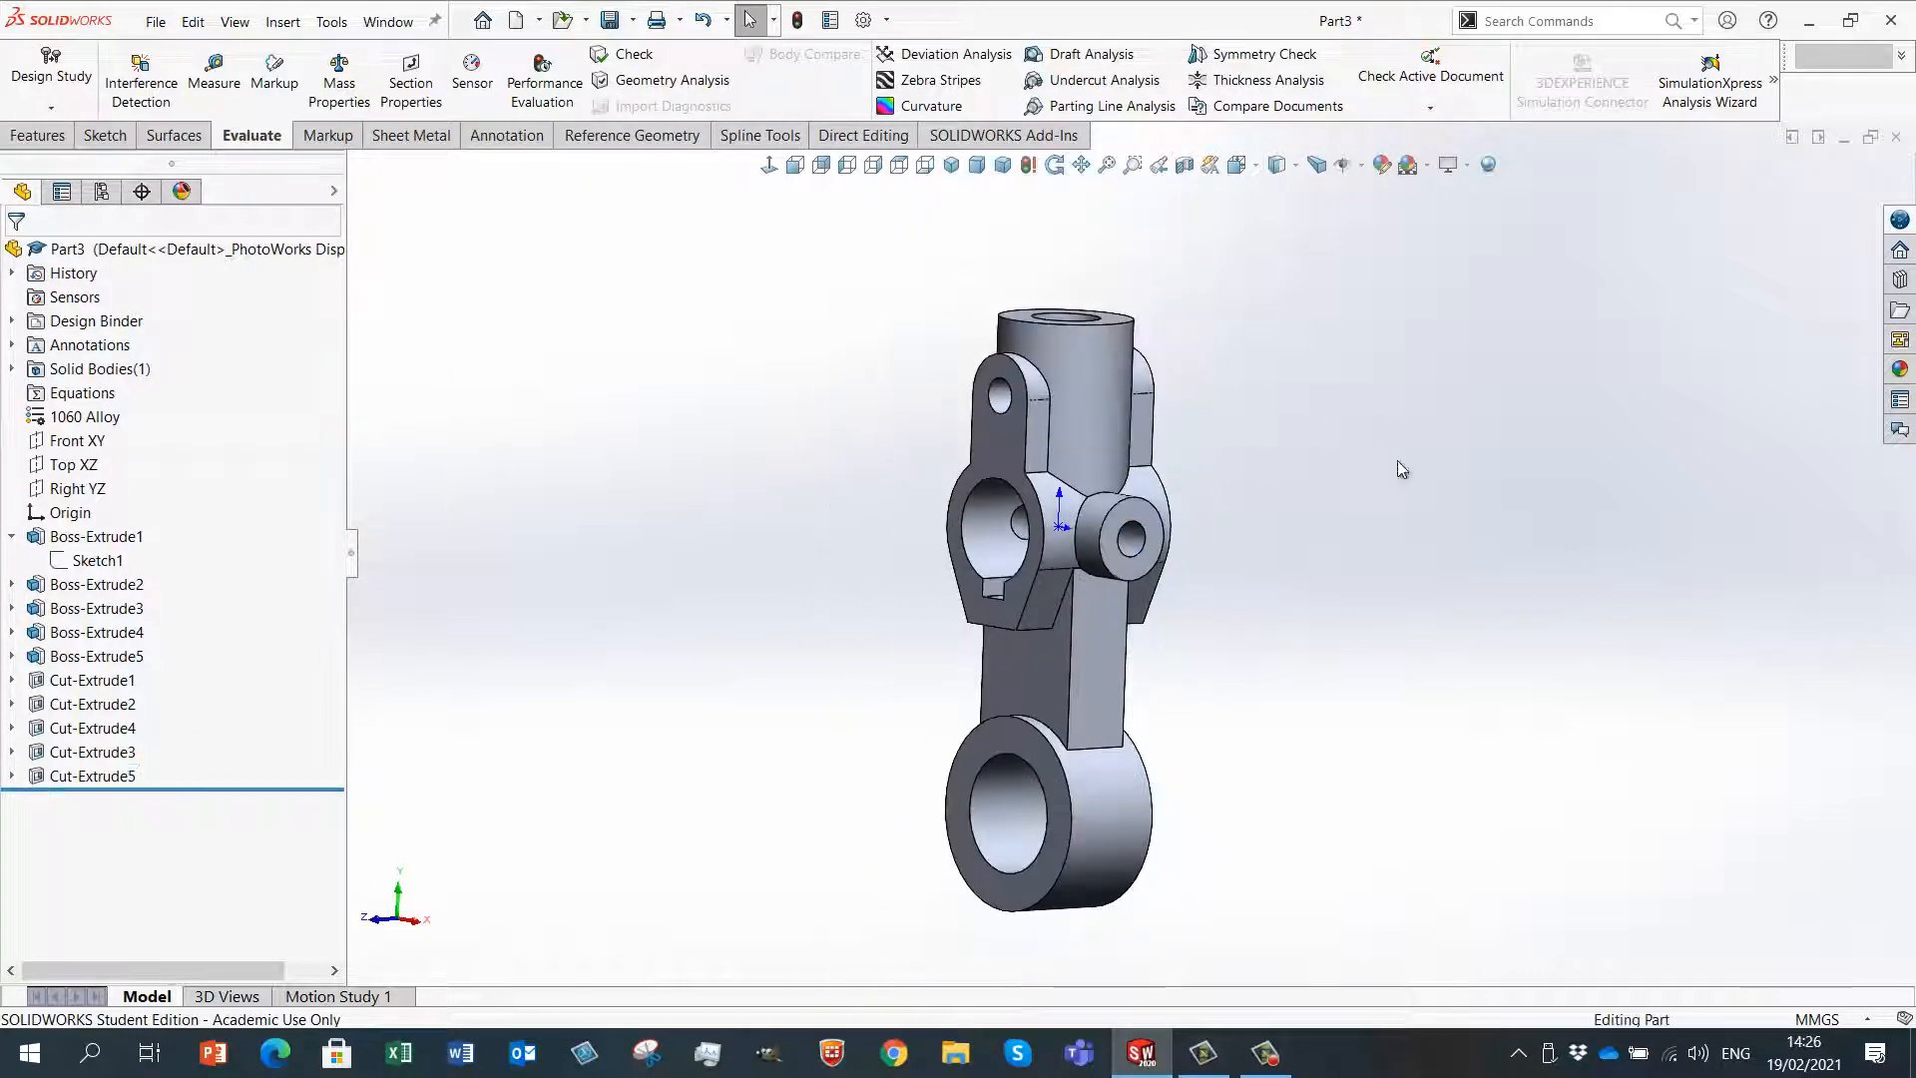
pyautogui.moveTo(1397, 459); pyautogui.dragTo(1307, 649, button='middle')
pyautogui.scroll(-2, 1129, 642)
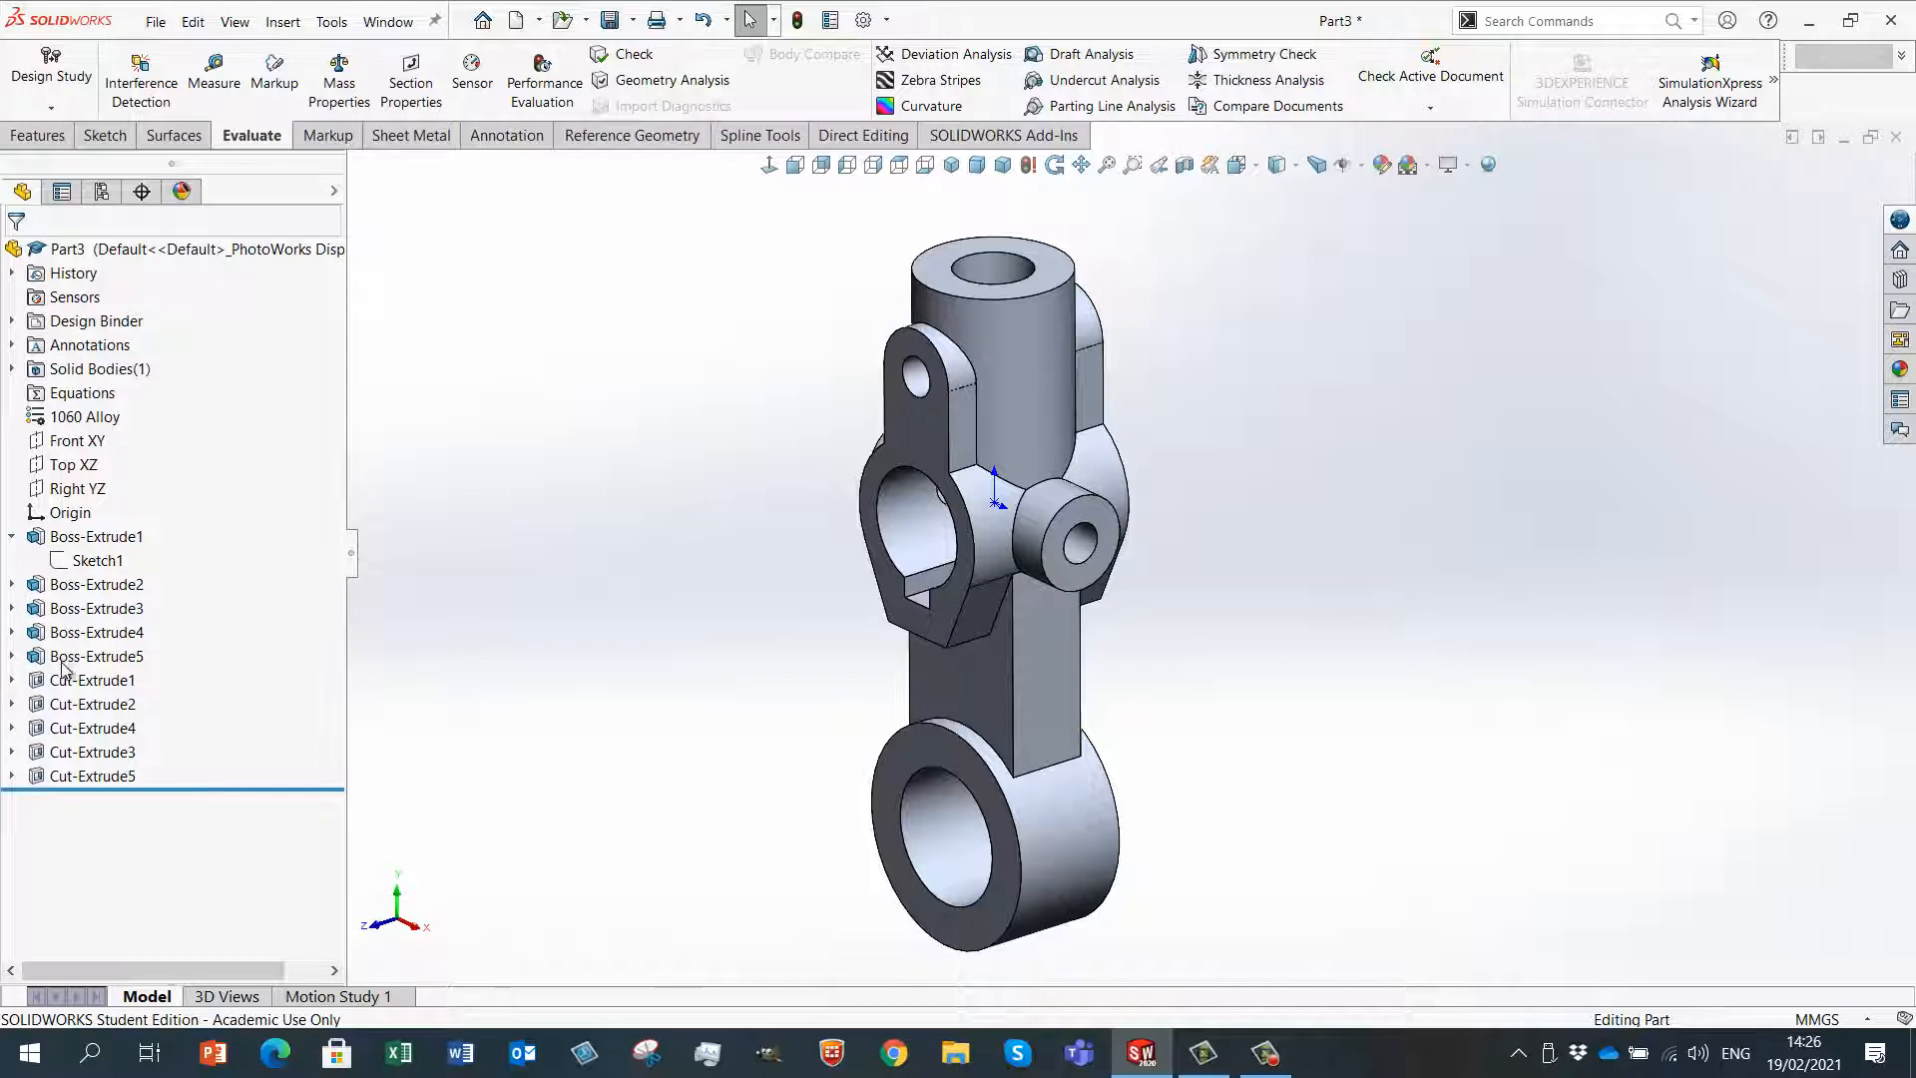
pyautogui.click(12, 538)
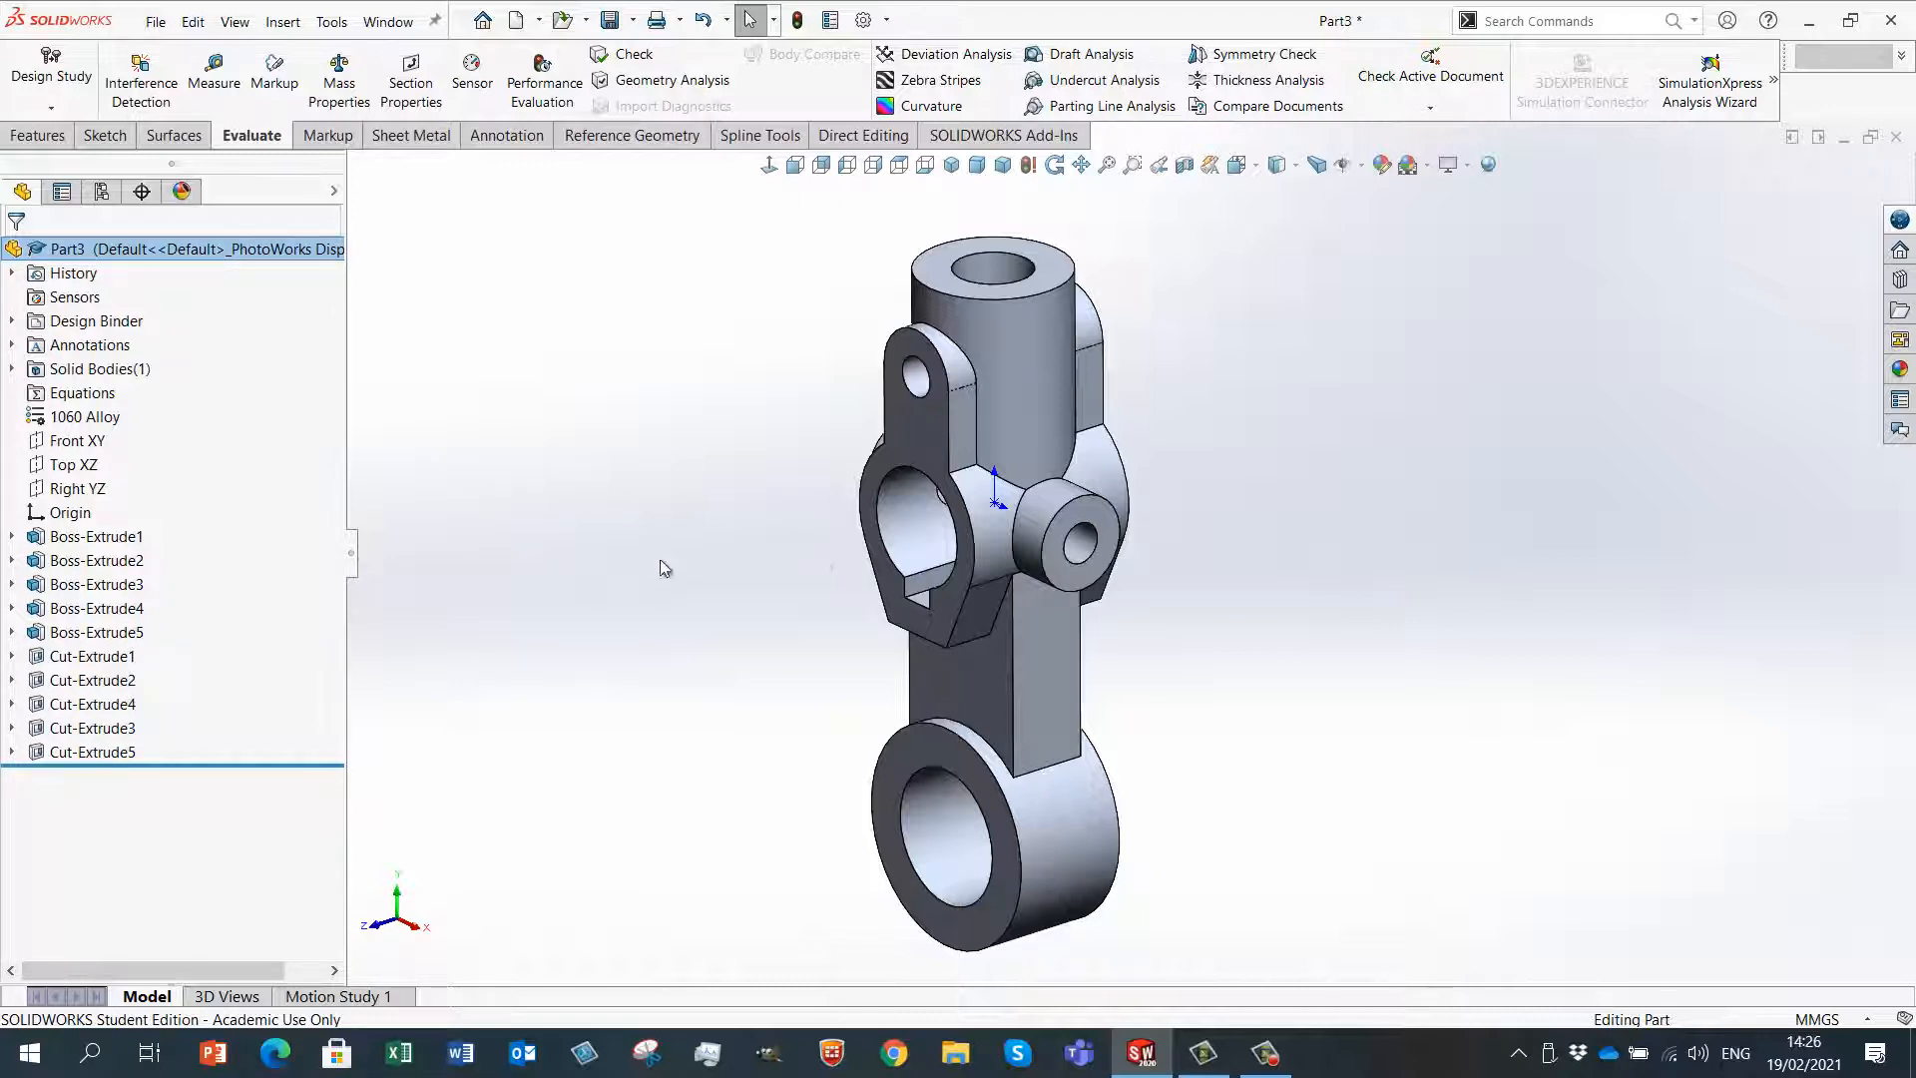
pyautogui.moveTo(616, 597); pyautogui.dragTo(664, 546, button='right')
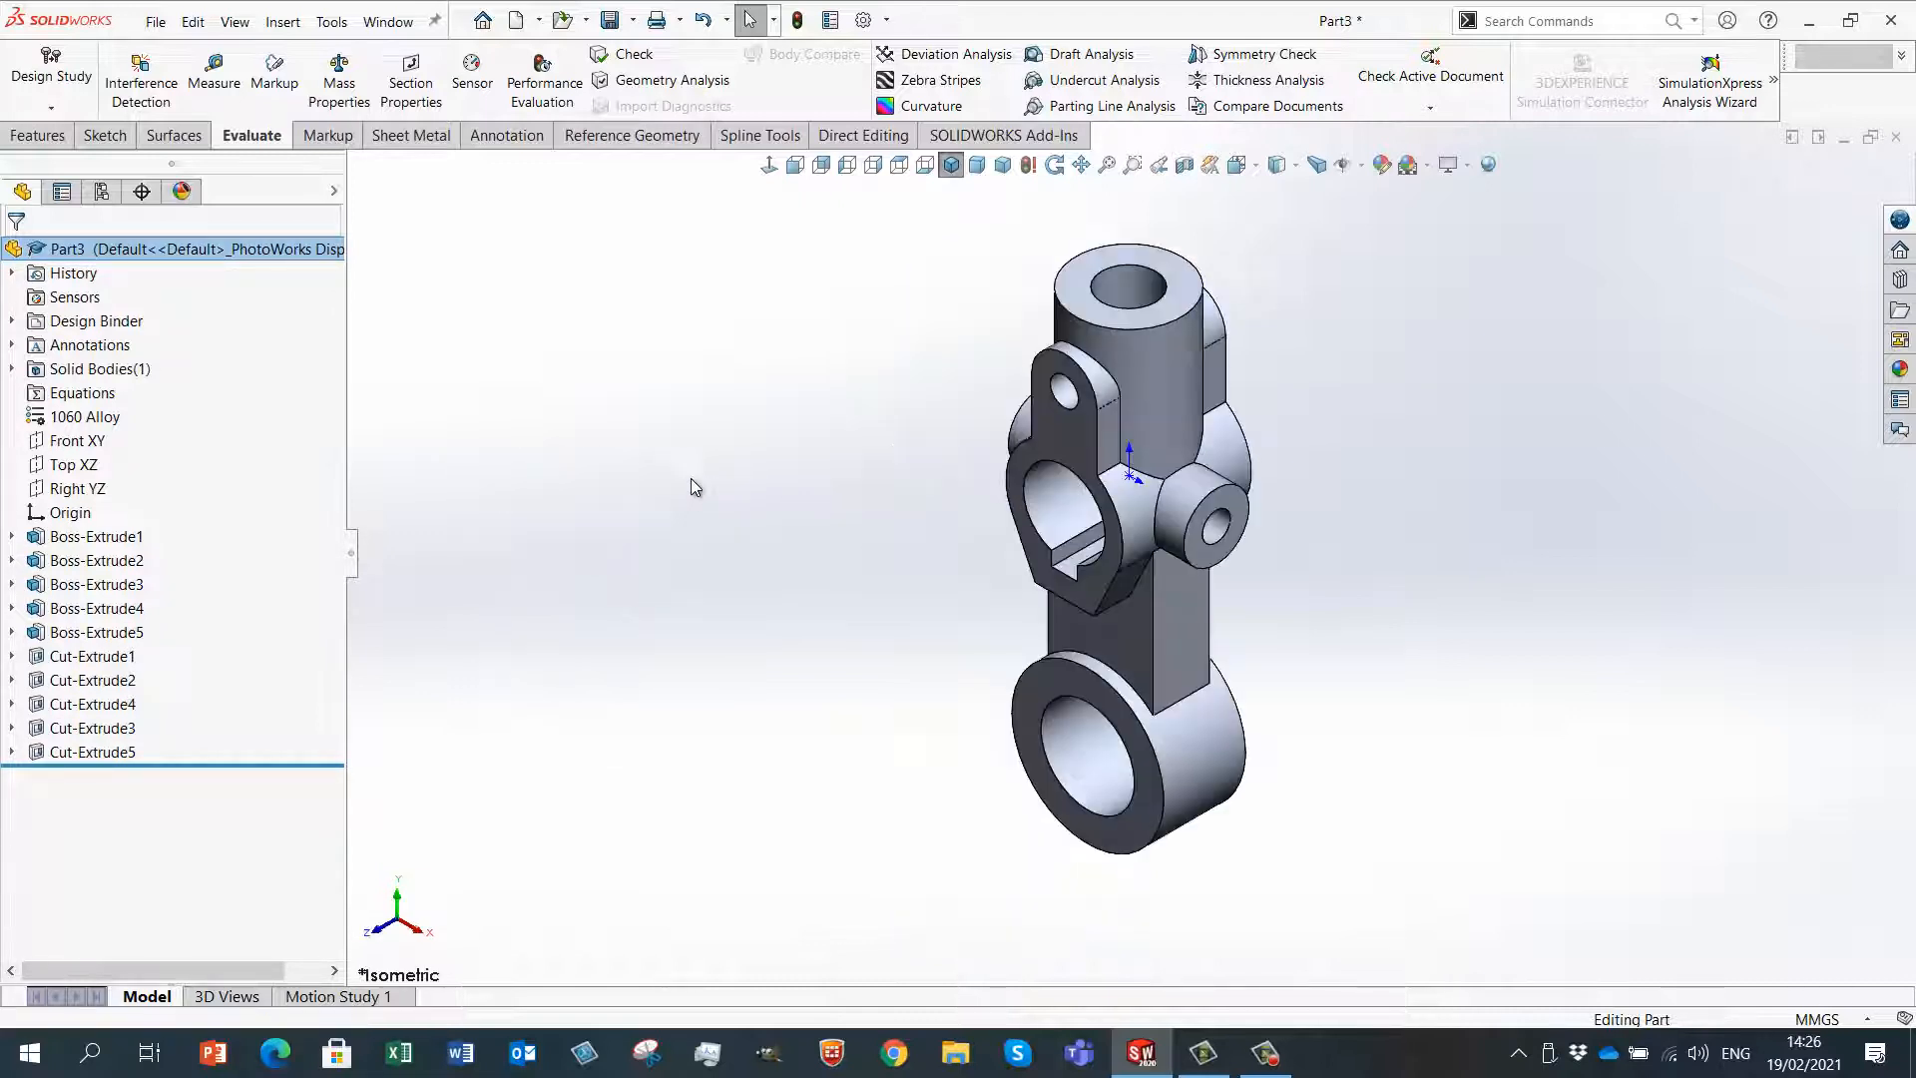
pyautogui.scroll(-2, 1414, 427)
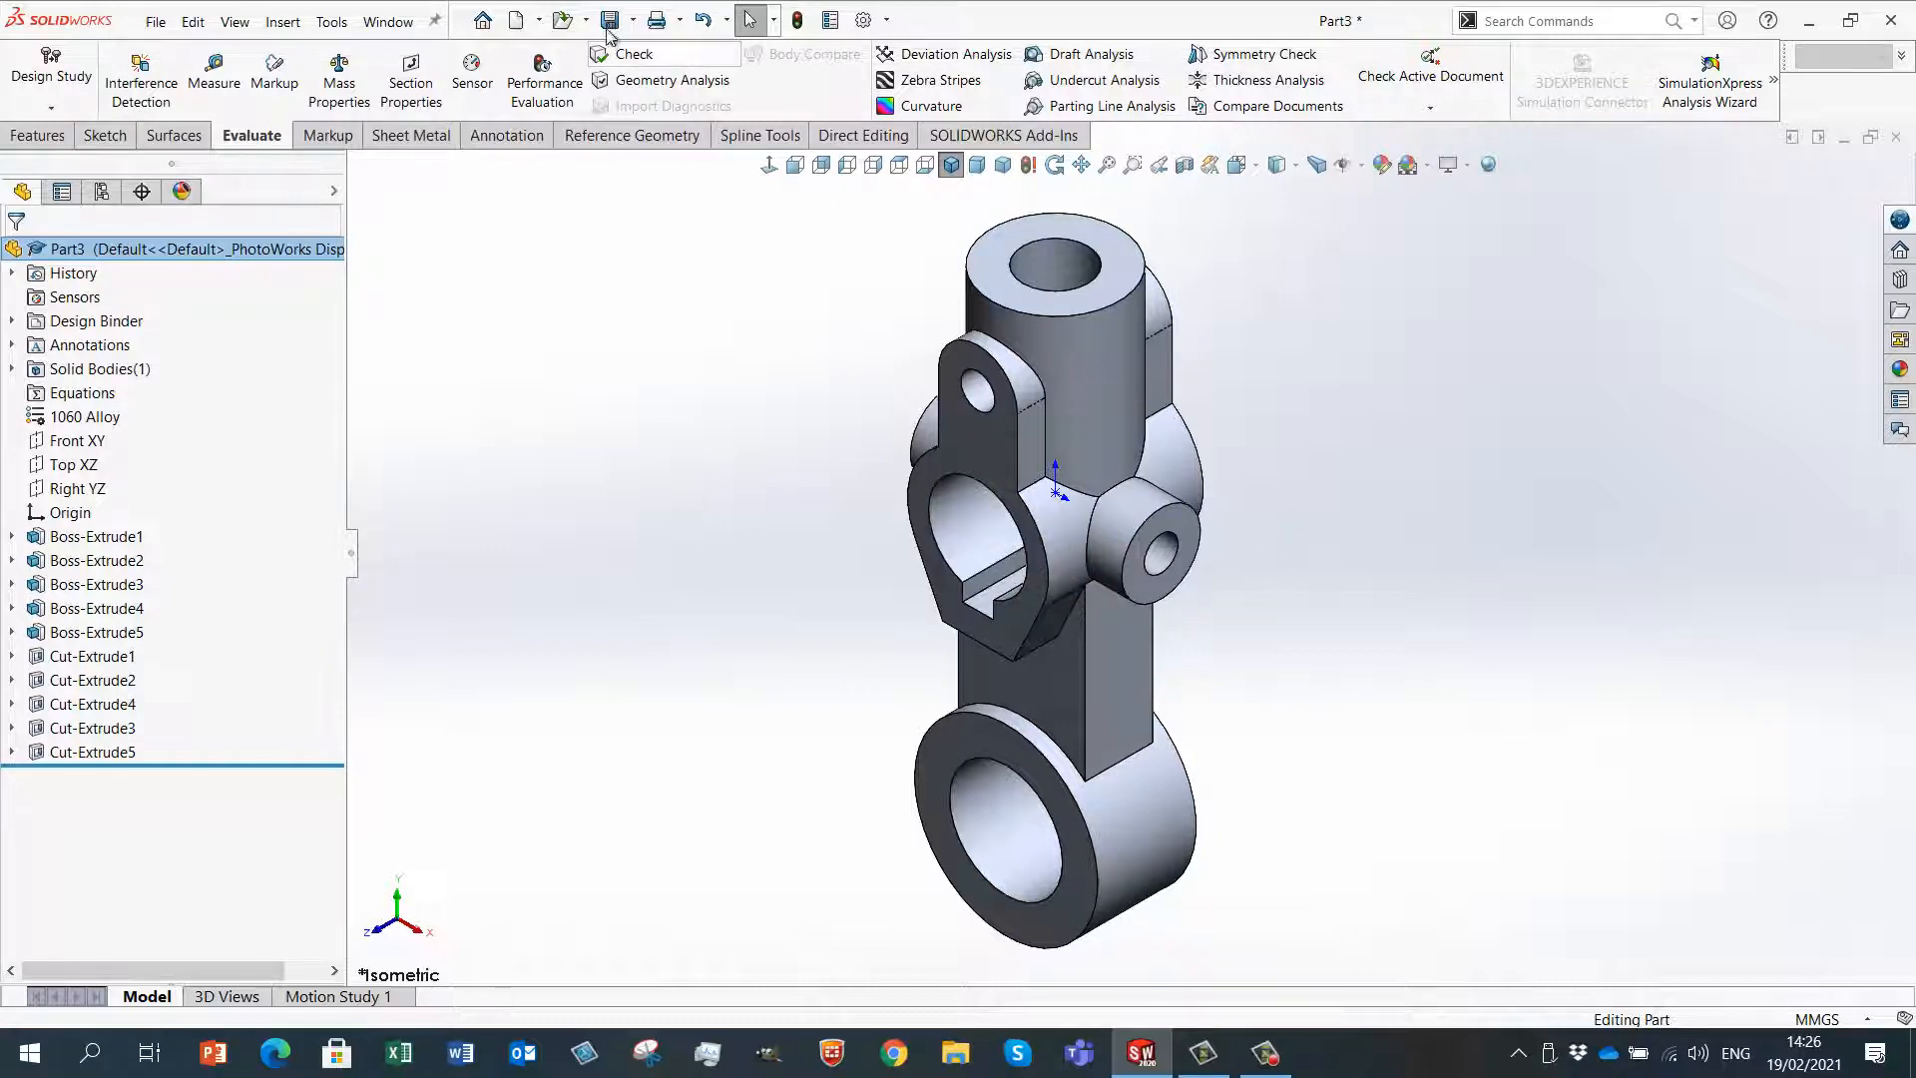
# - Save the part as IDLER ARM in the Idler Arm folder as a SOLIDWORKS Part file
pyautogui.write('IDLER ARM')
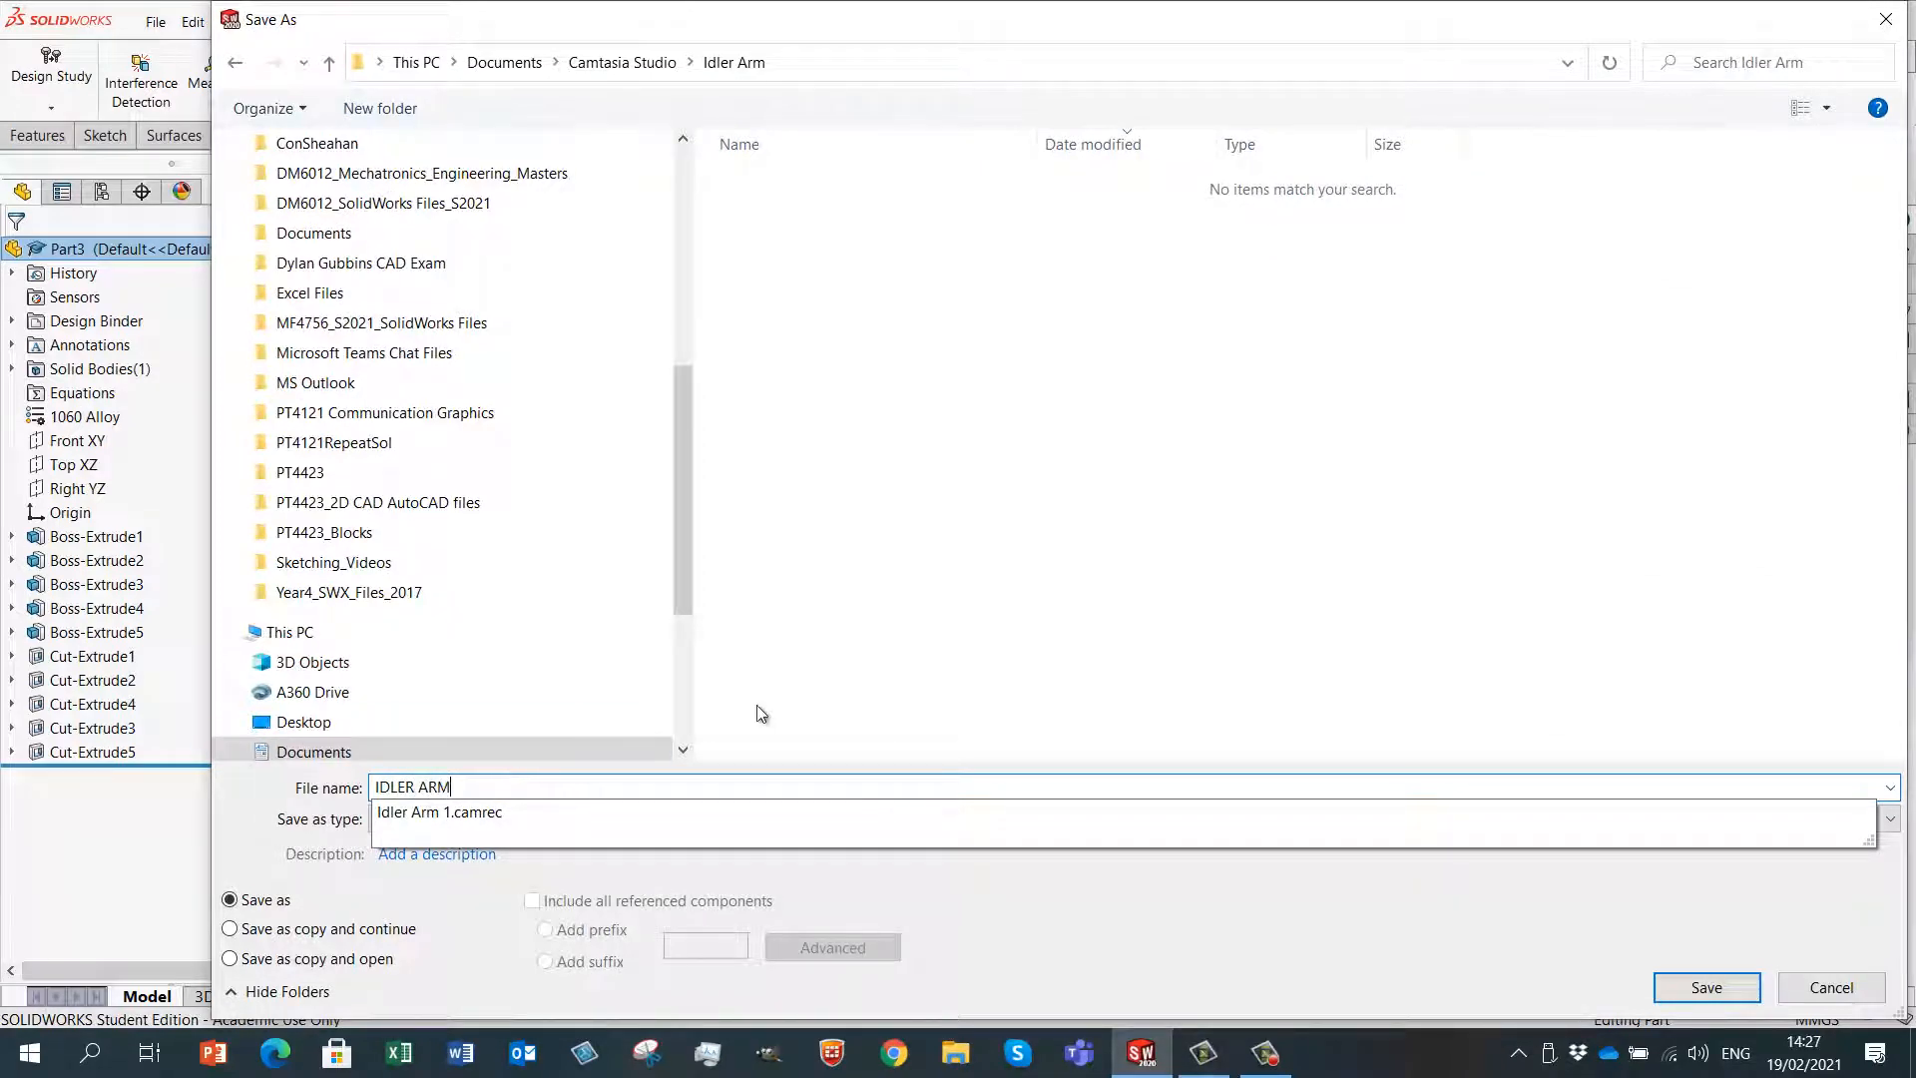
pyautogui.click(838, 619)
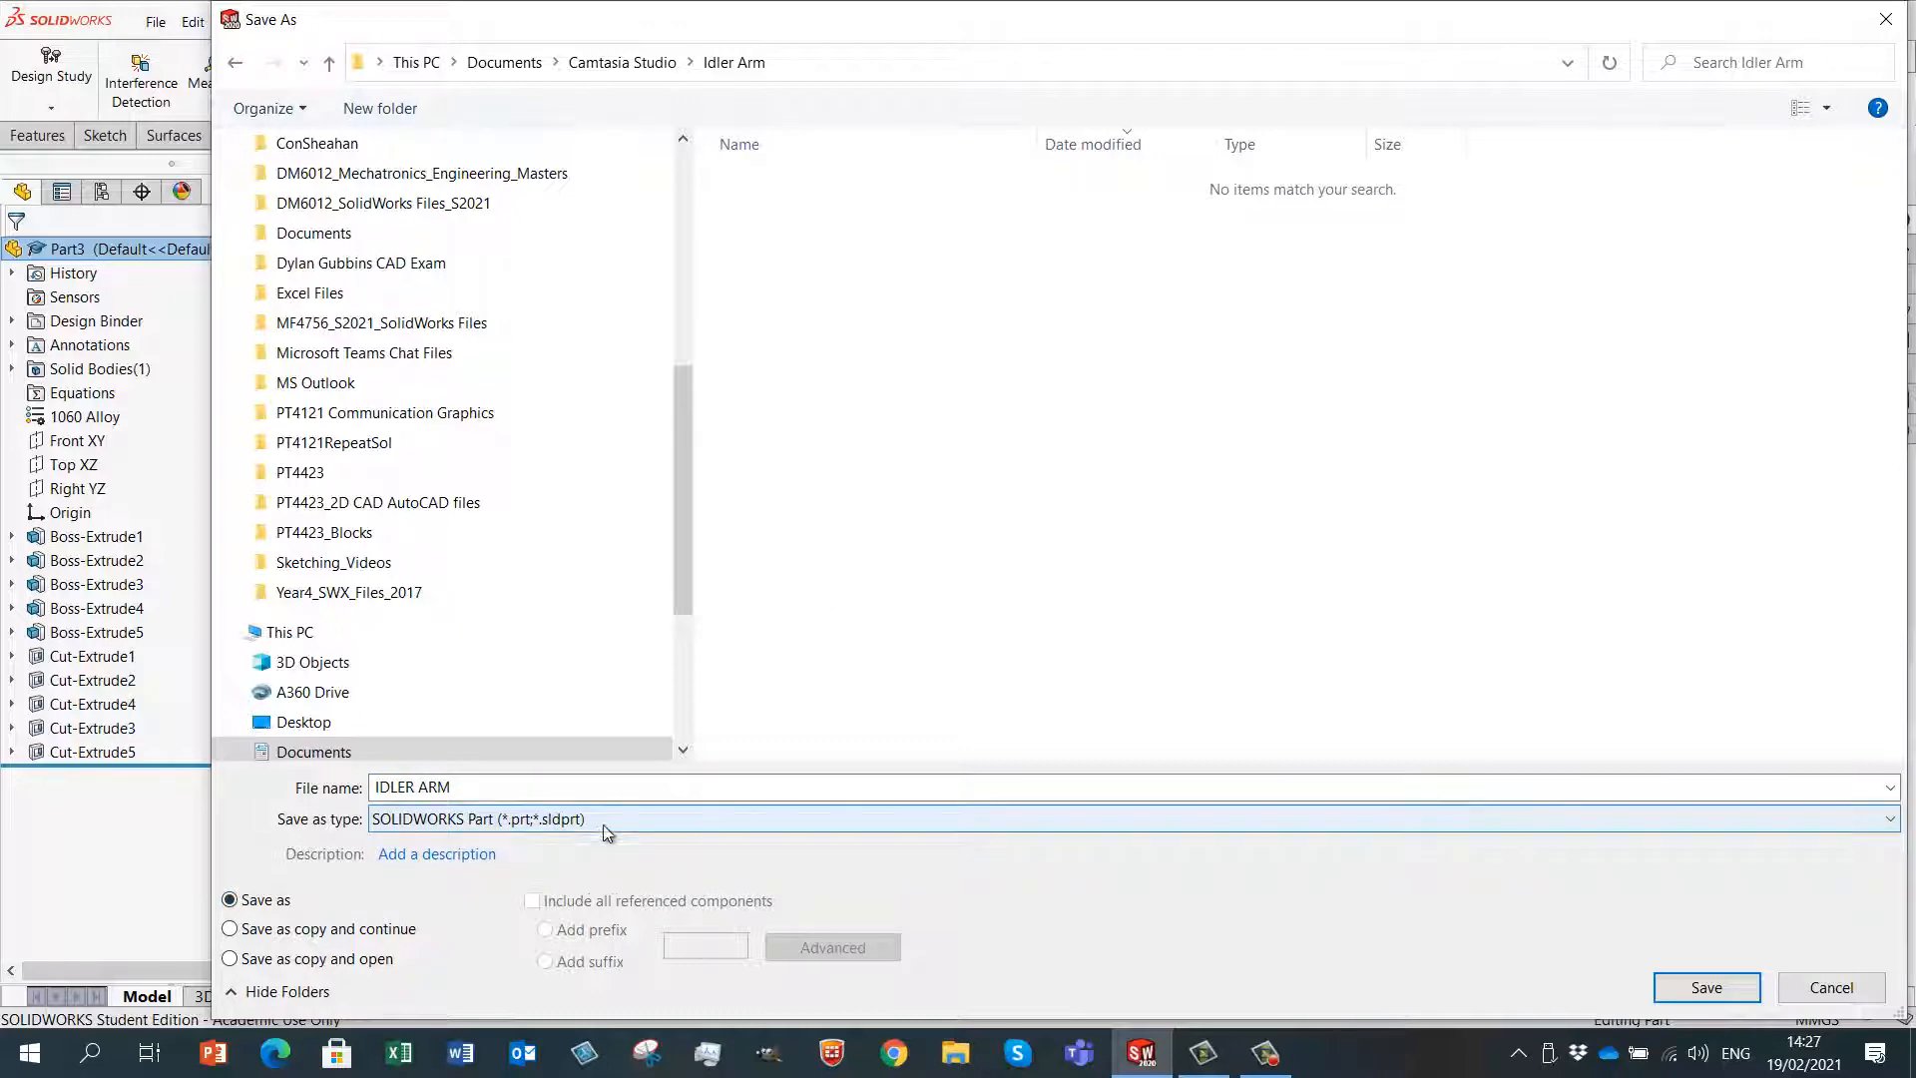
pyautogui.click(1706, 986)
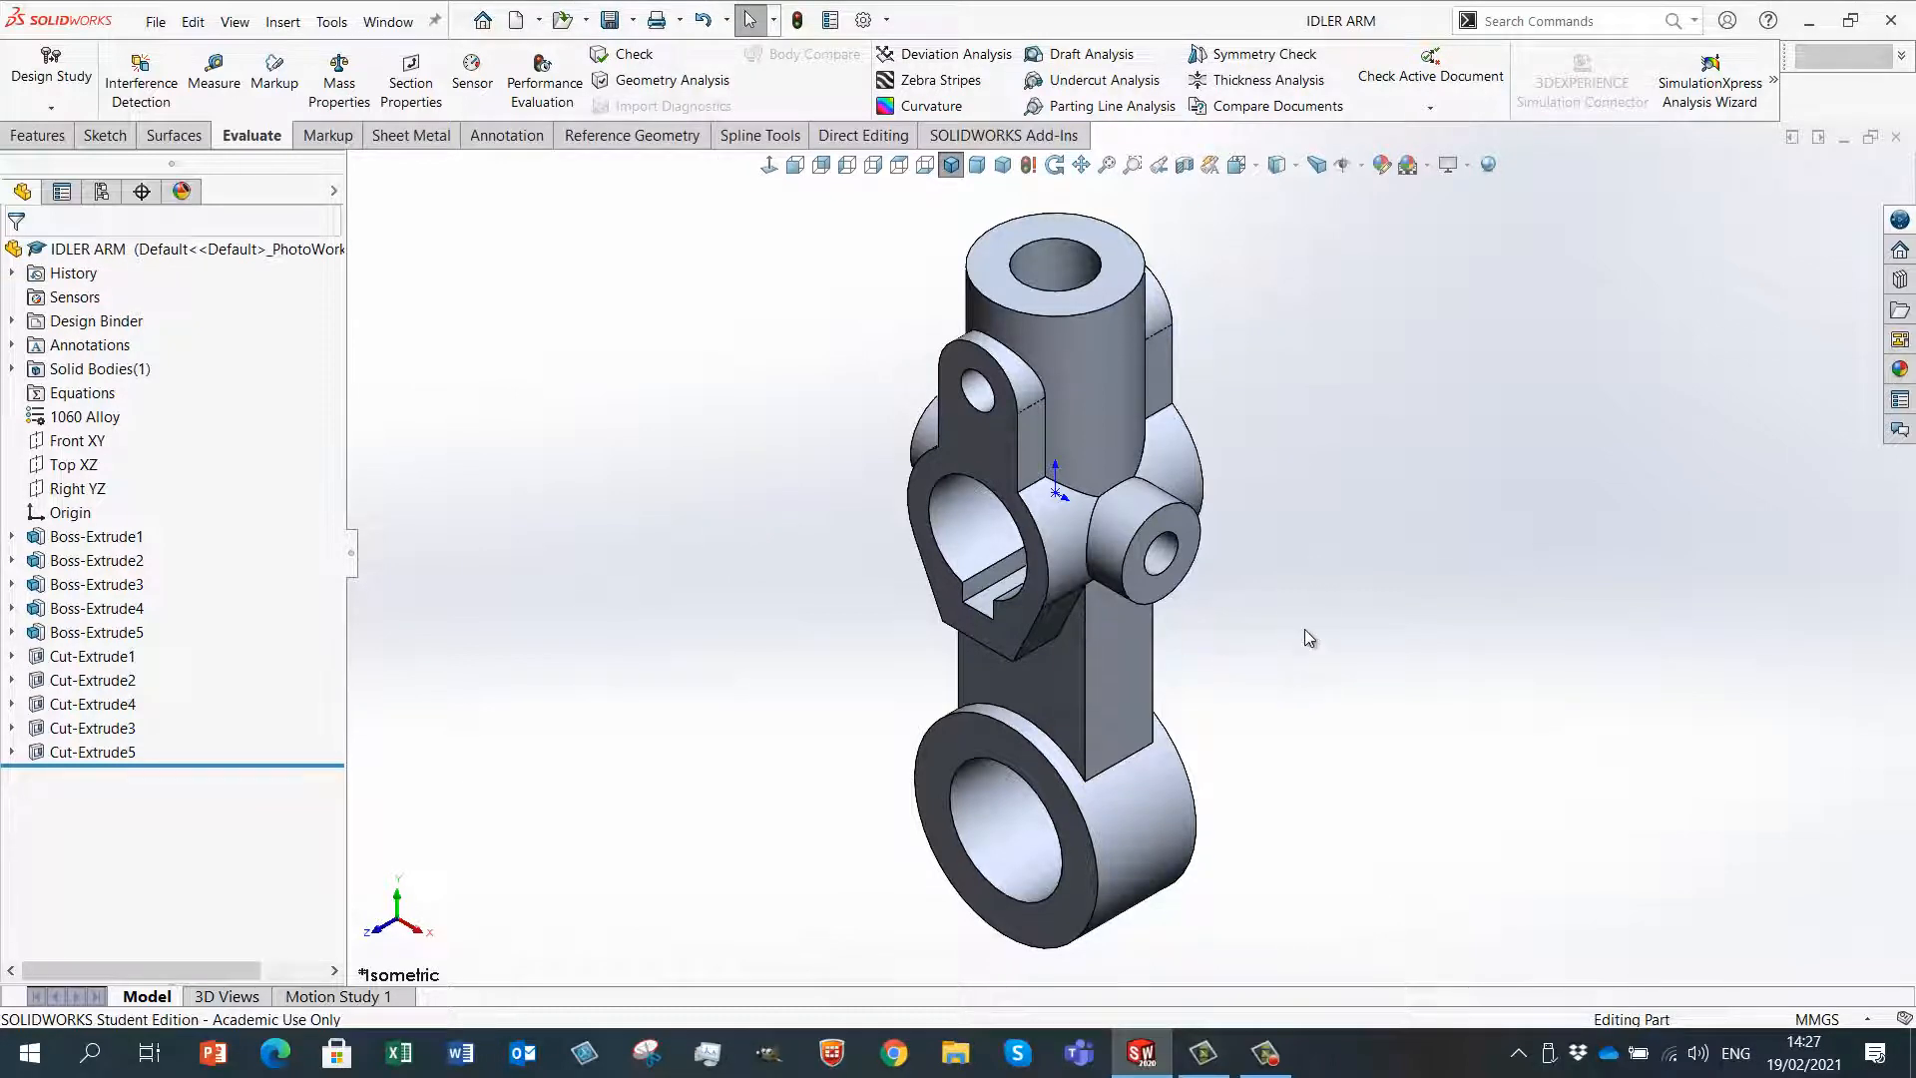
pyautogui.scroll(-2, 1303, 629)
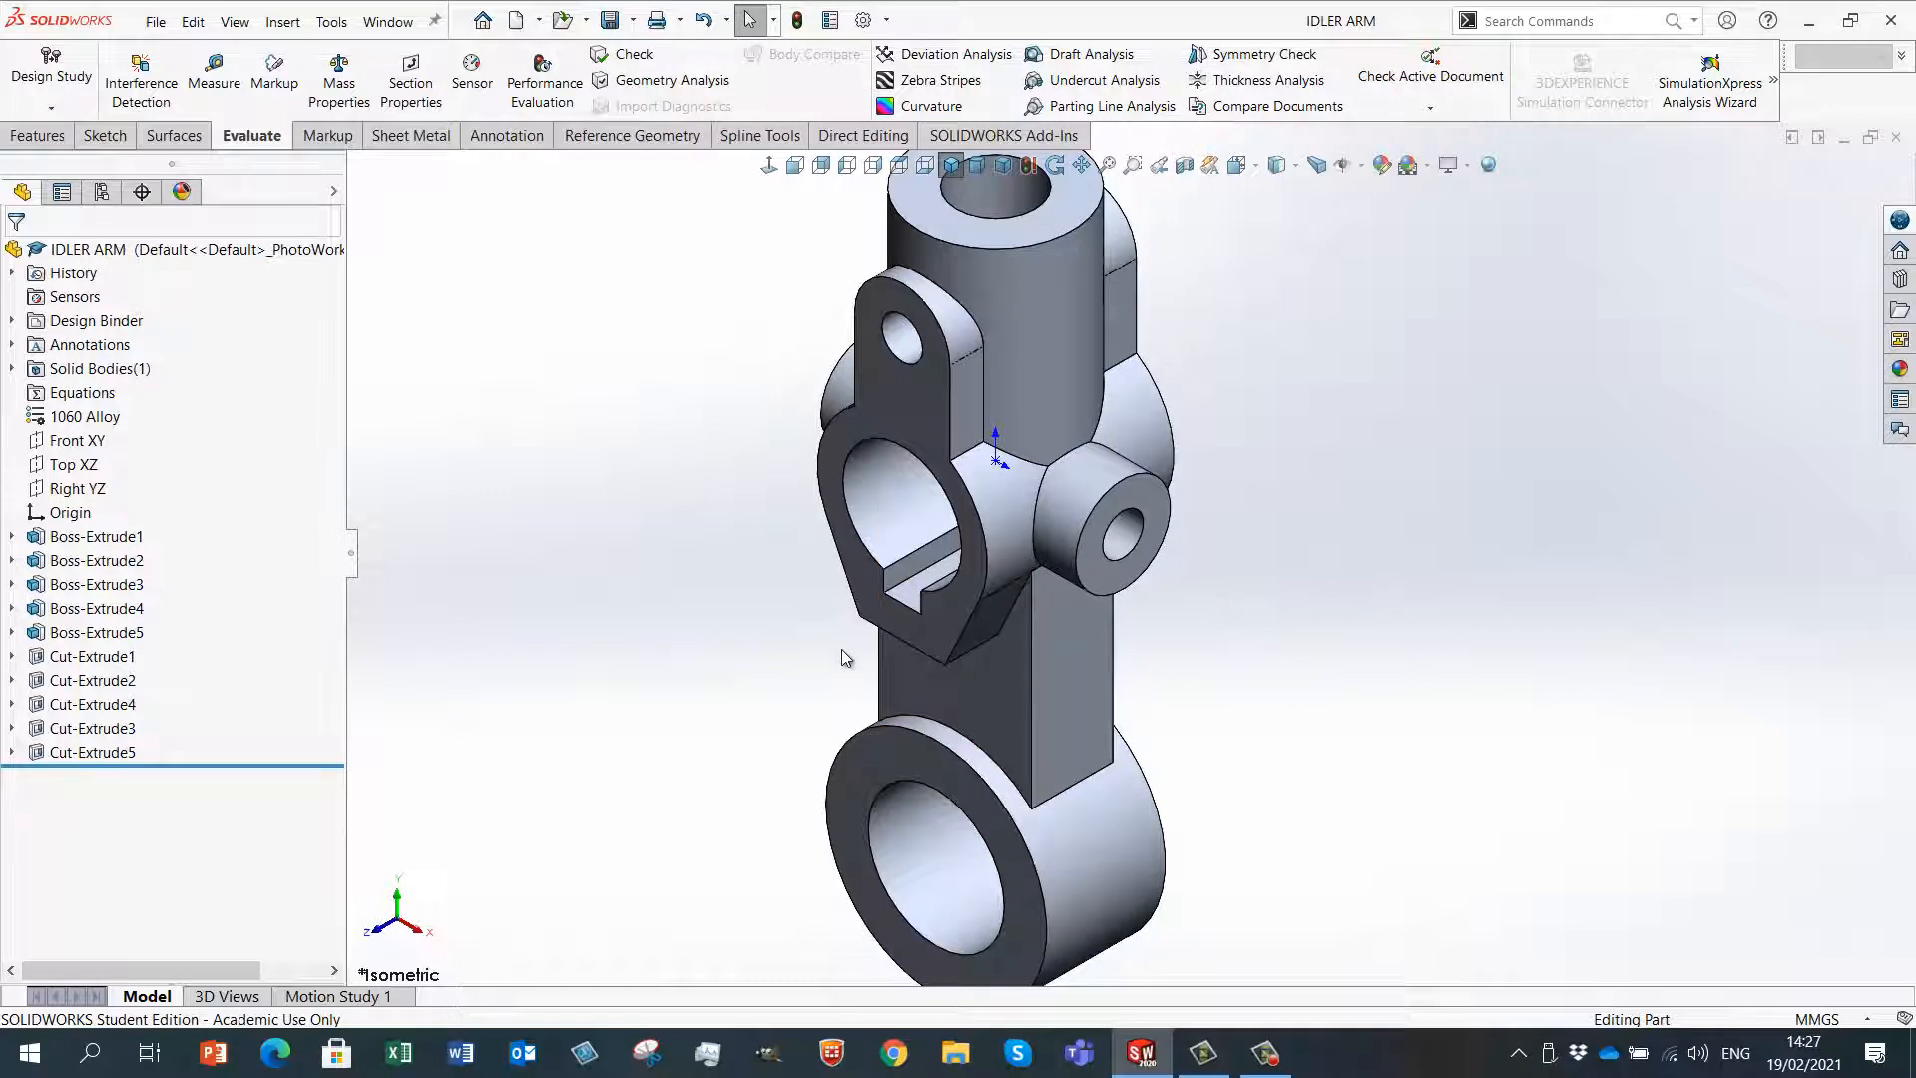
# - Start a 3 mm symmetric fillet on the four long vertical edges of the rectangular arm above the lower ring
pyautogui.scroll(-2, 1161, 514)
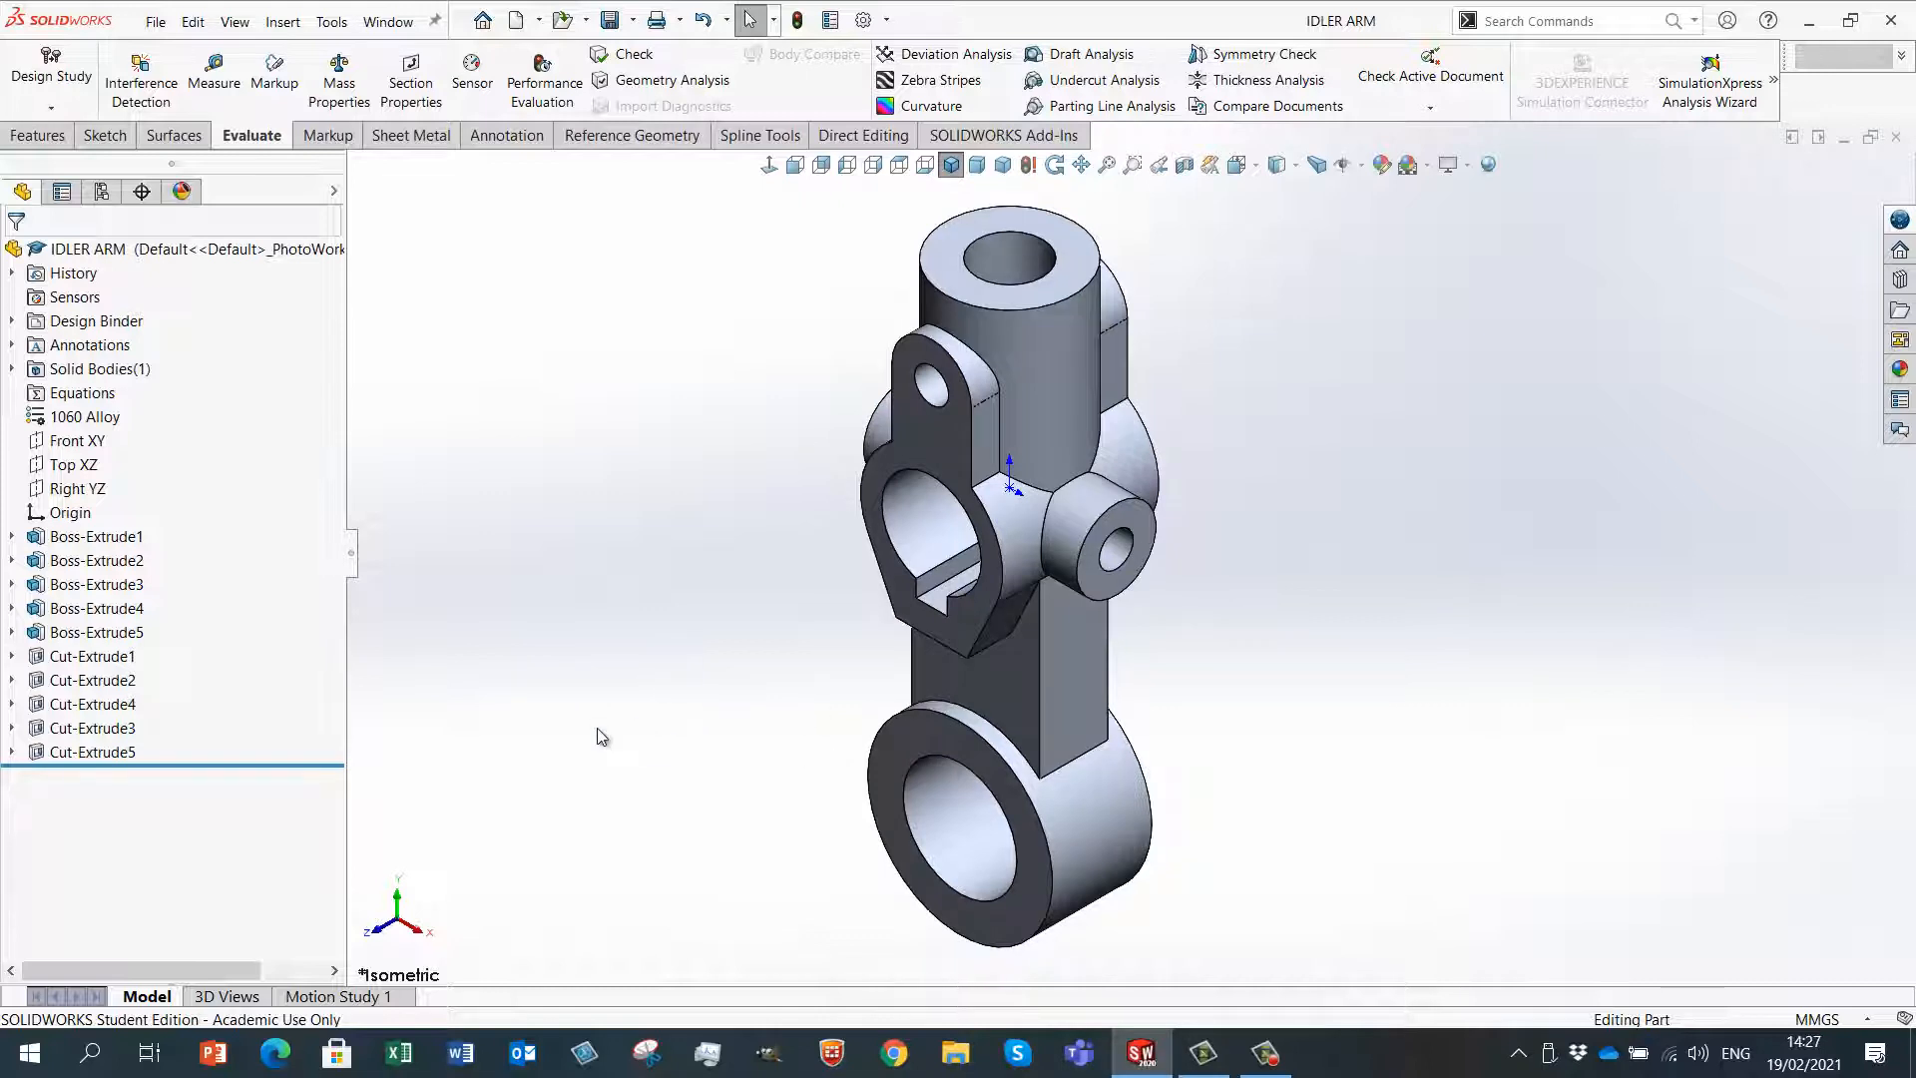
pyautogui.click(1040, 716)
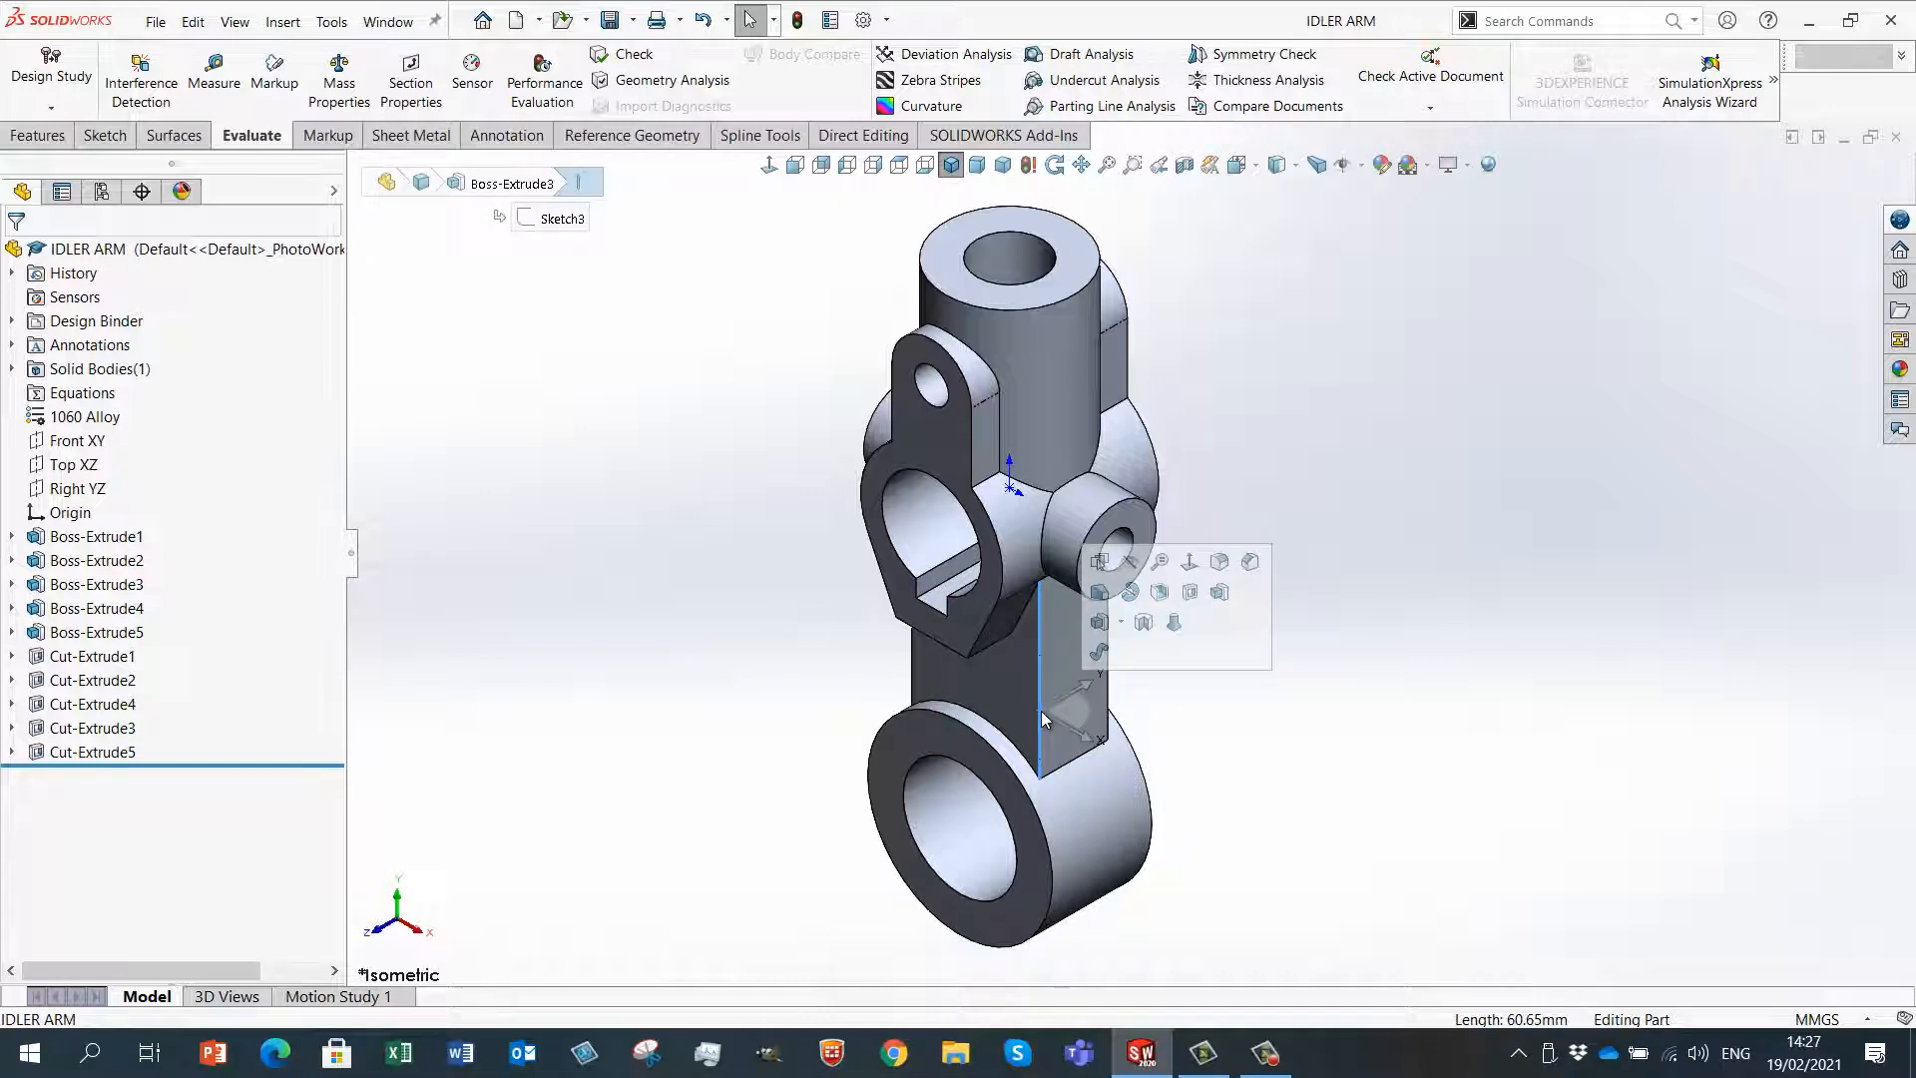
pyautogui.click(1220, 562)
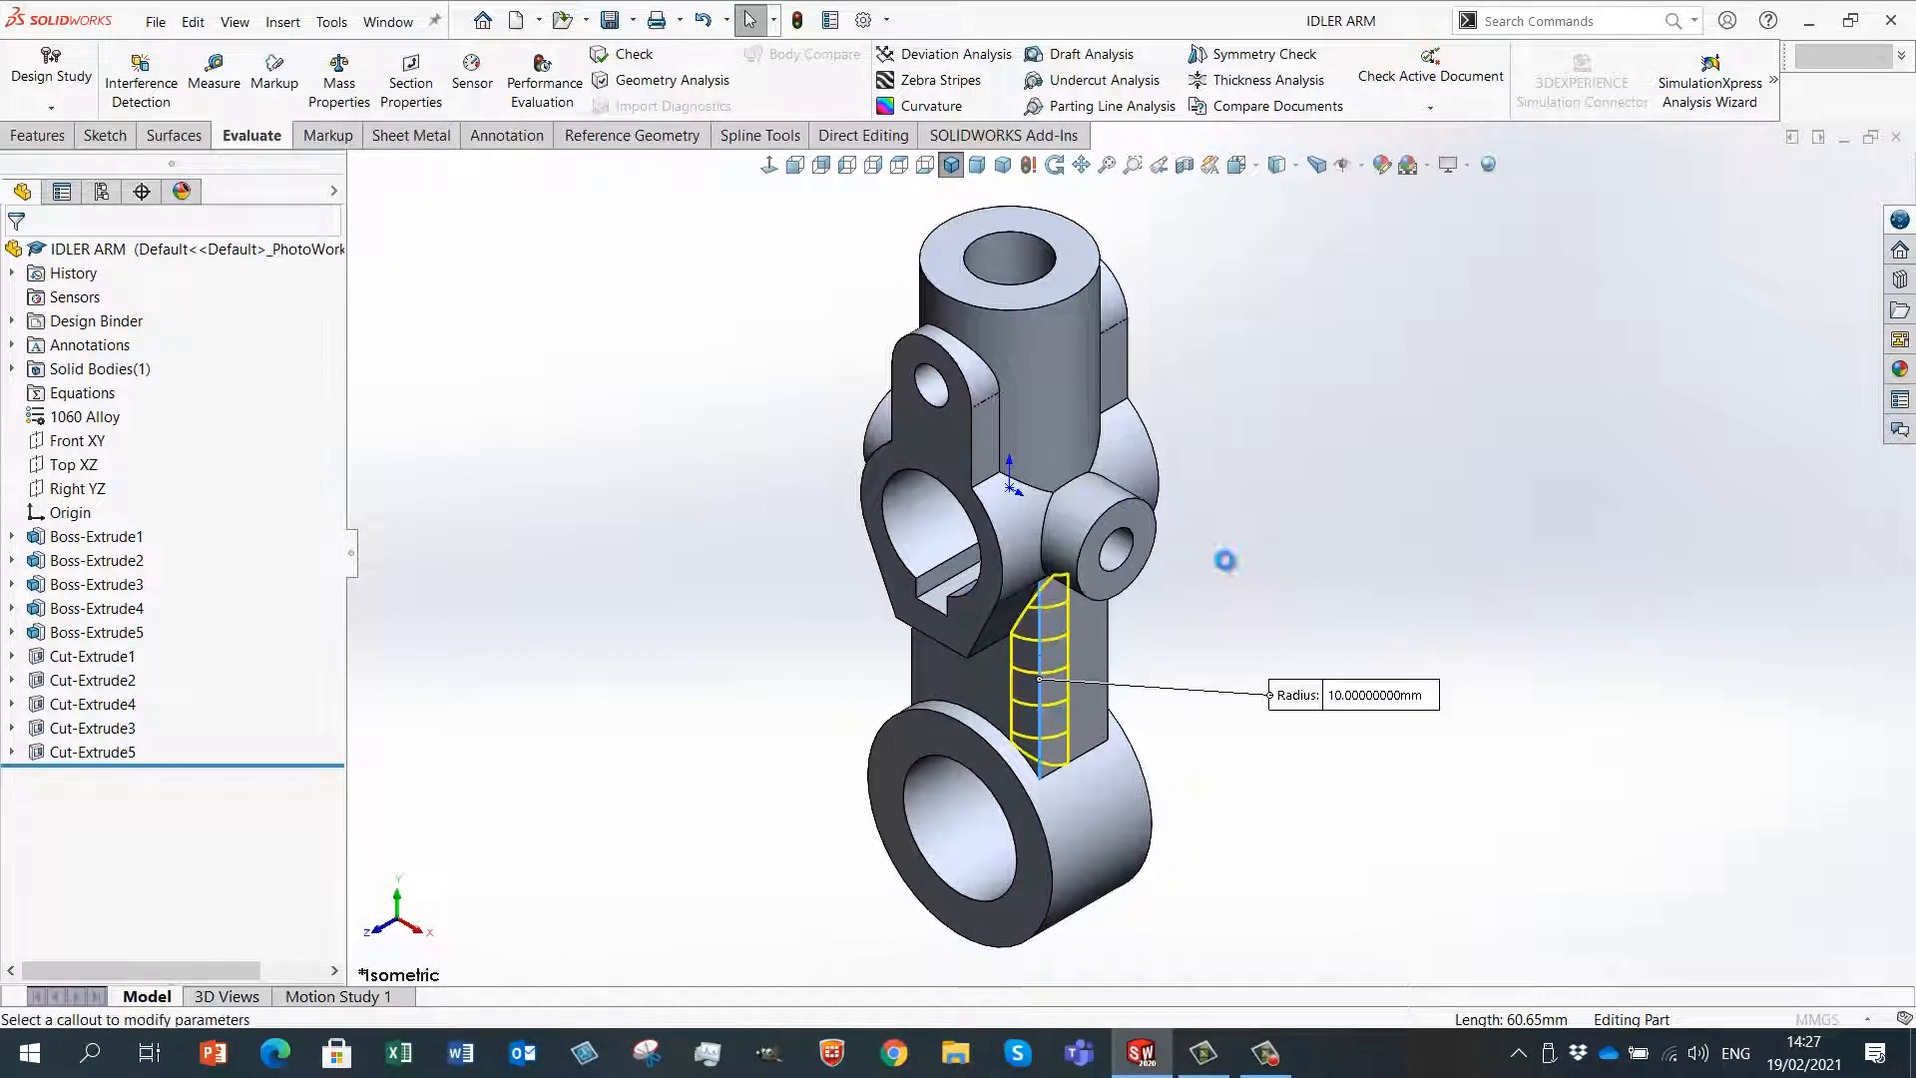
pyautogui.click(1361, 695)
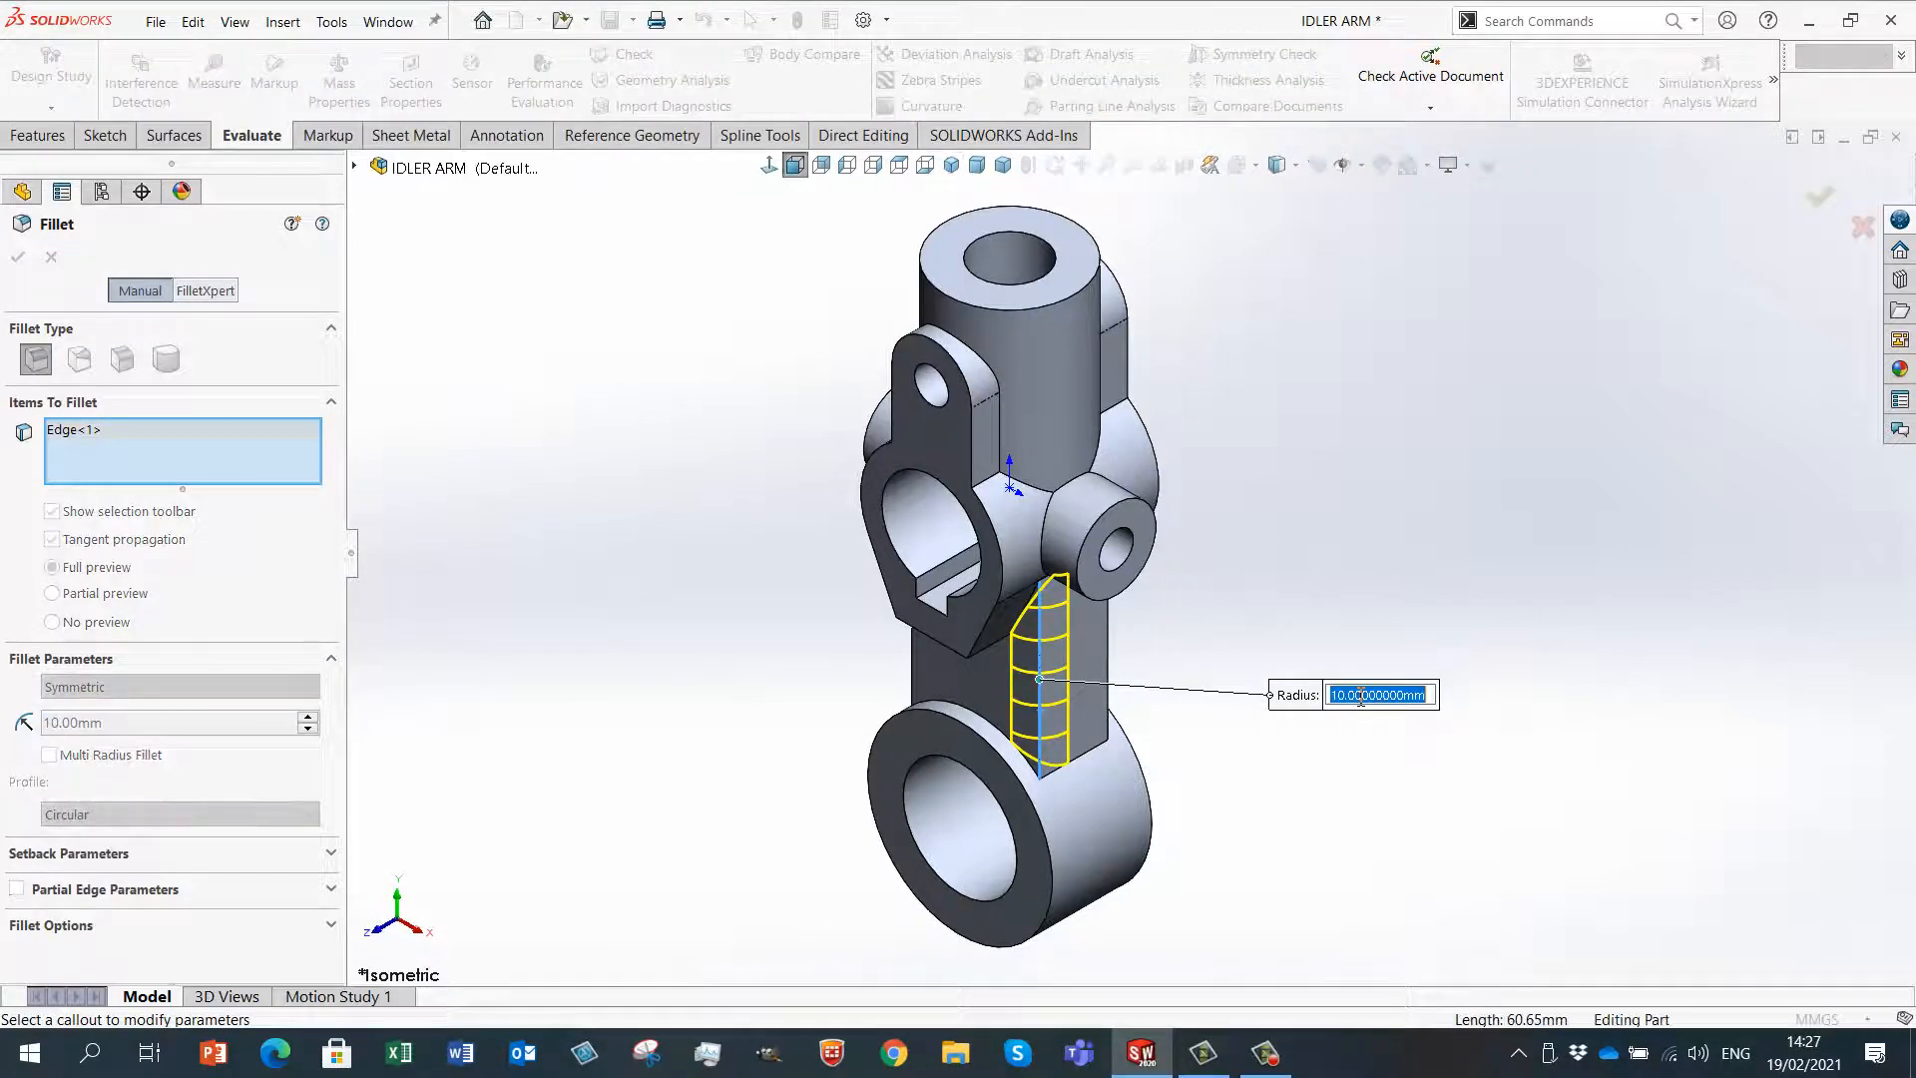
pyautogui.write('3')
pyautogui.press('Return')
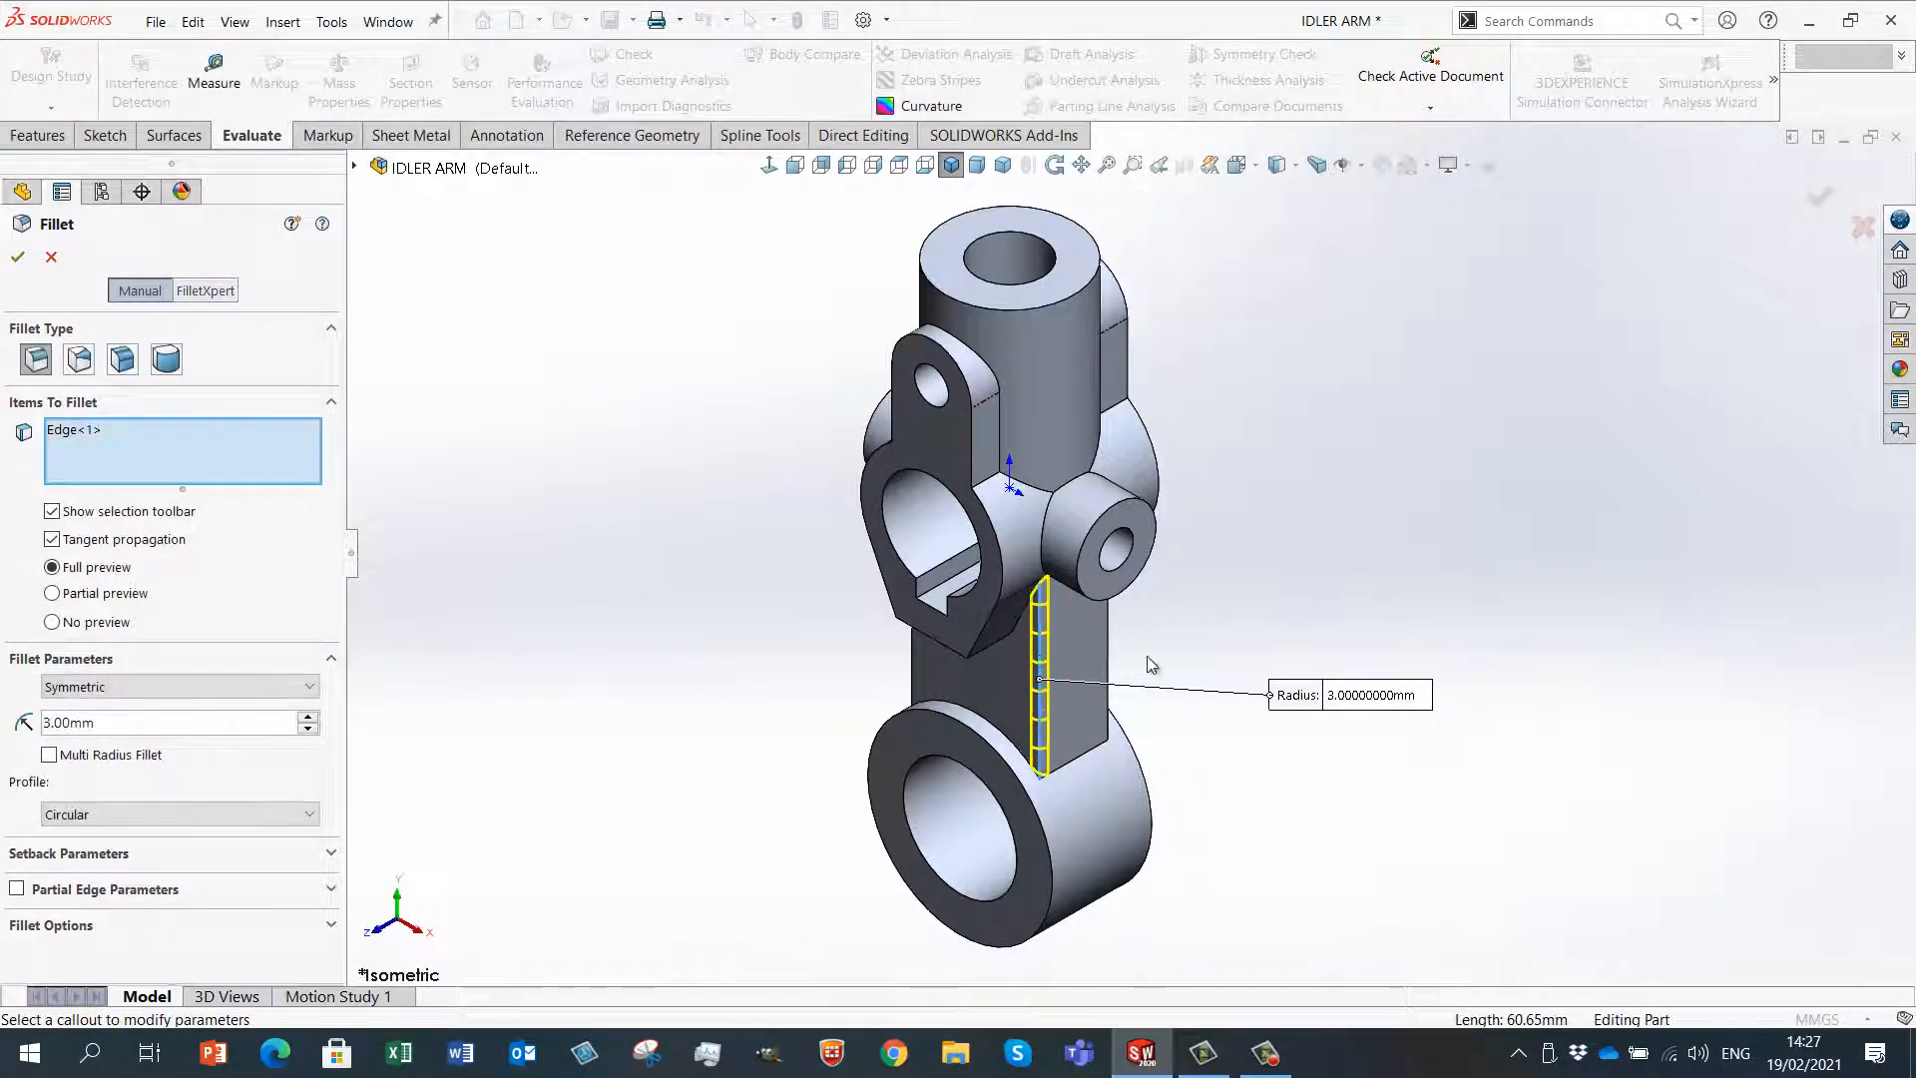
pyautogui.click(1111, 650)
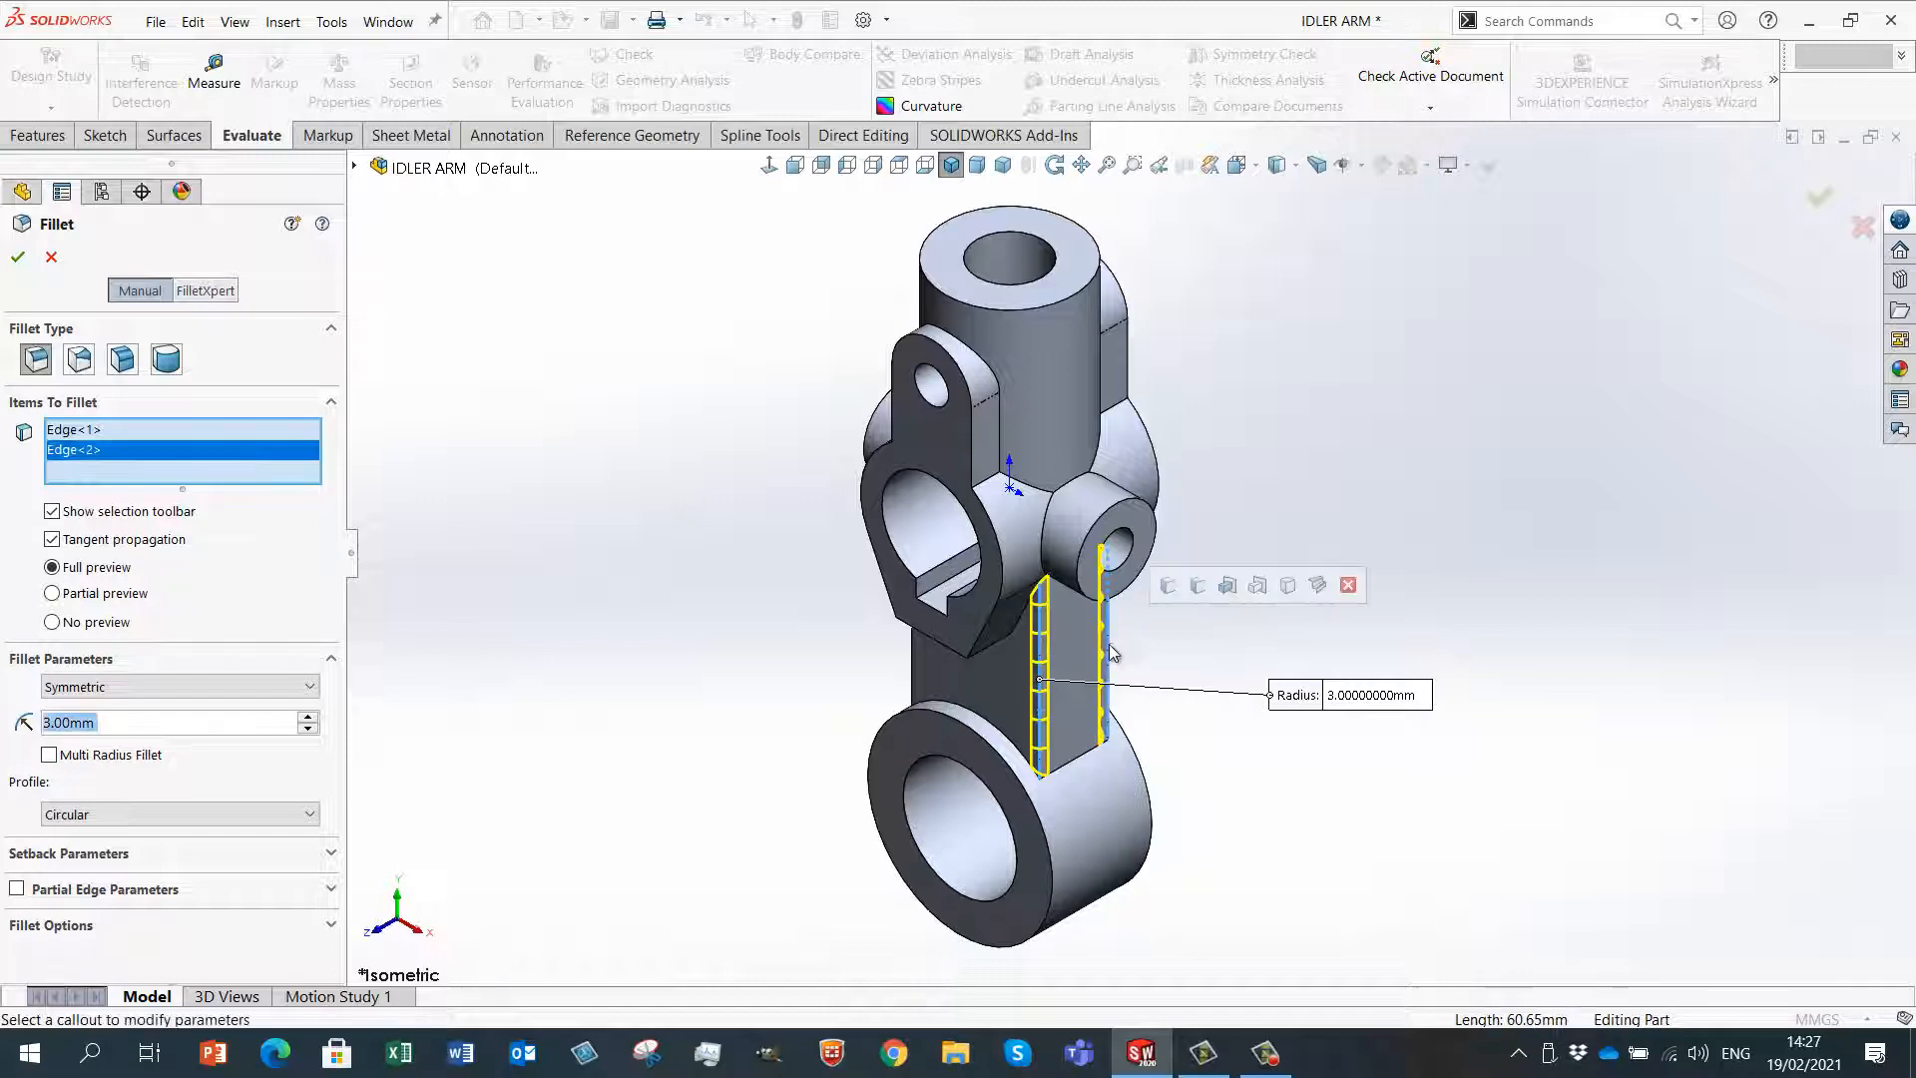
pyautogui.click(917, 679)
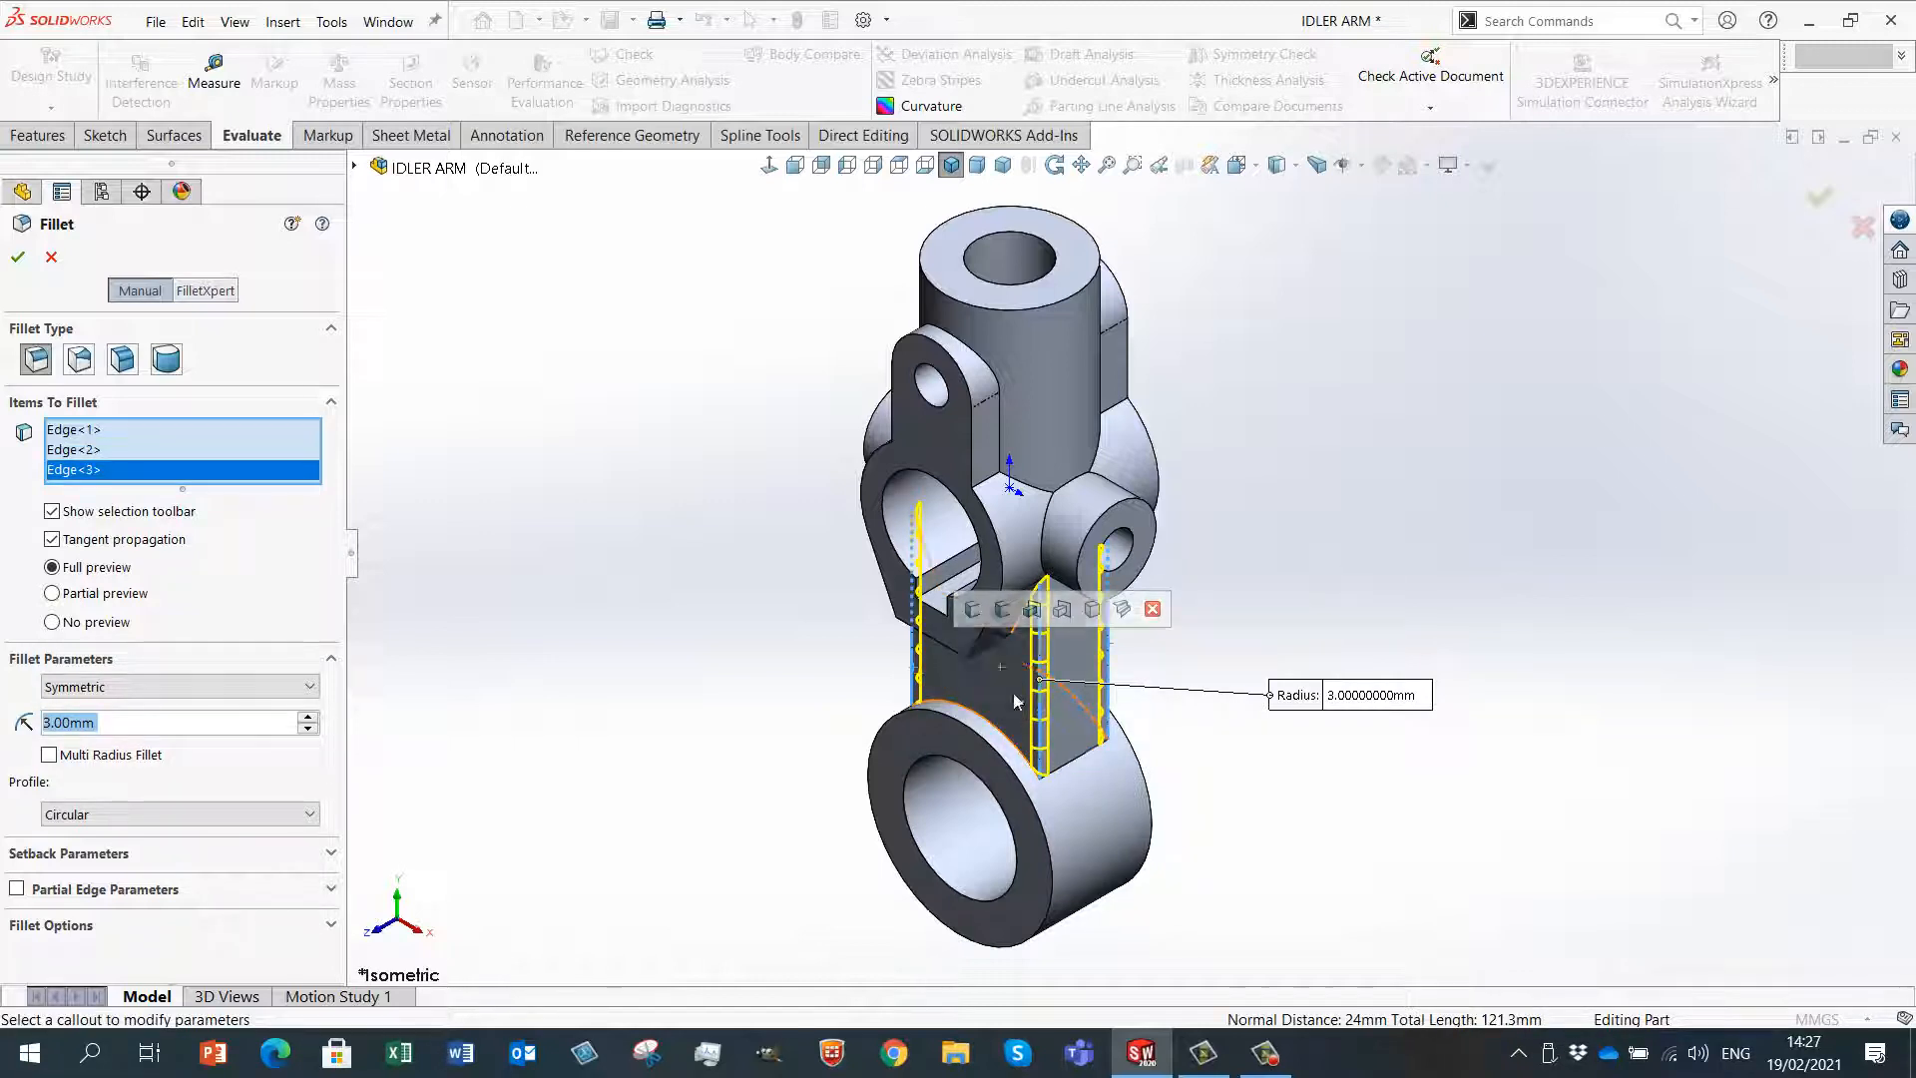
pyautogui.moveTo(985, 665); pyautogui.dragTo(991, 670, button='middle')
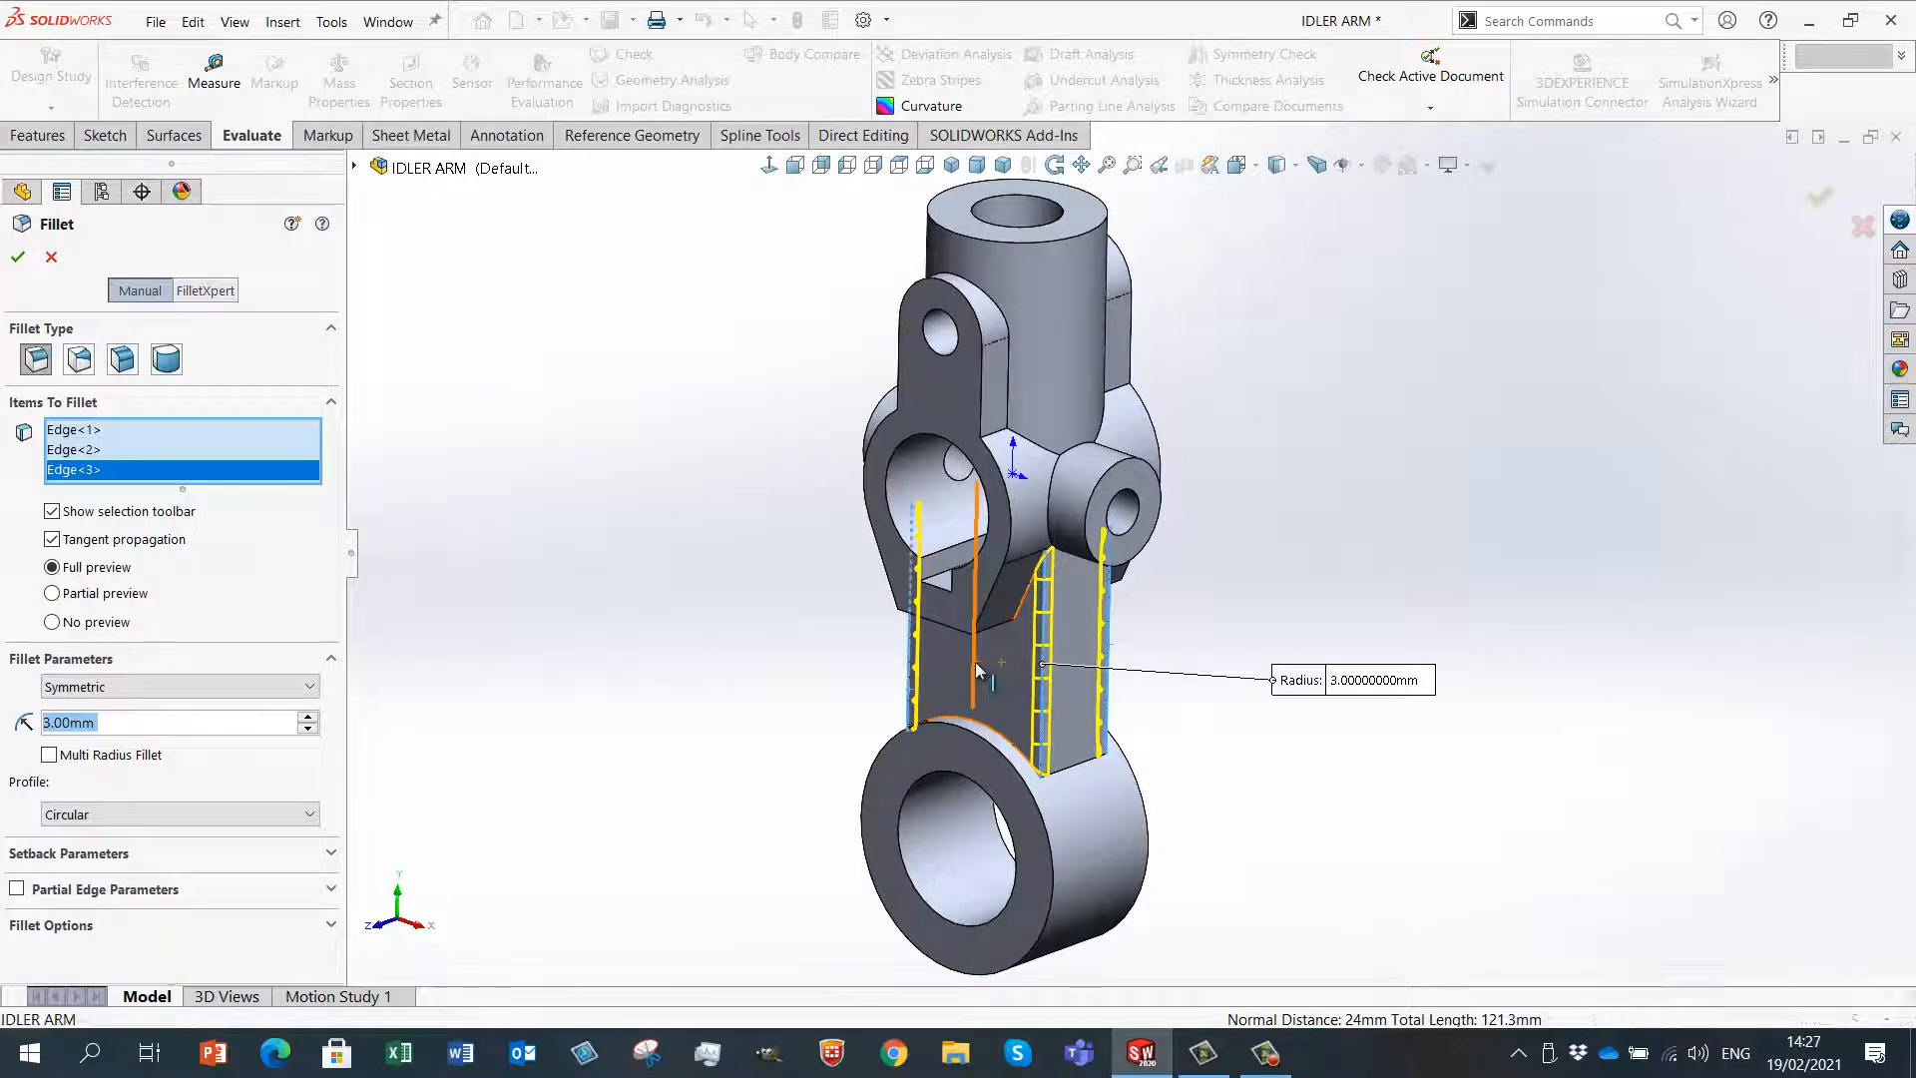
pyautogui.click(977, 669)
# - Add both lower corner edges at one end of the keyed boss to the 3 mm fillet
pyautogui.moveTo(787, 641); pyautogui.dragTo(957, 619, button='middle')
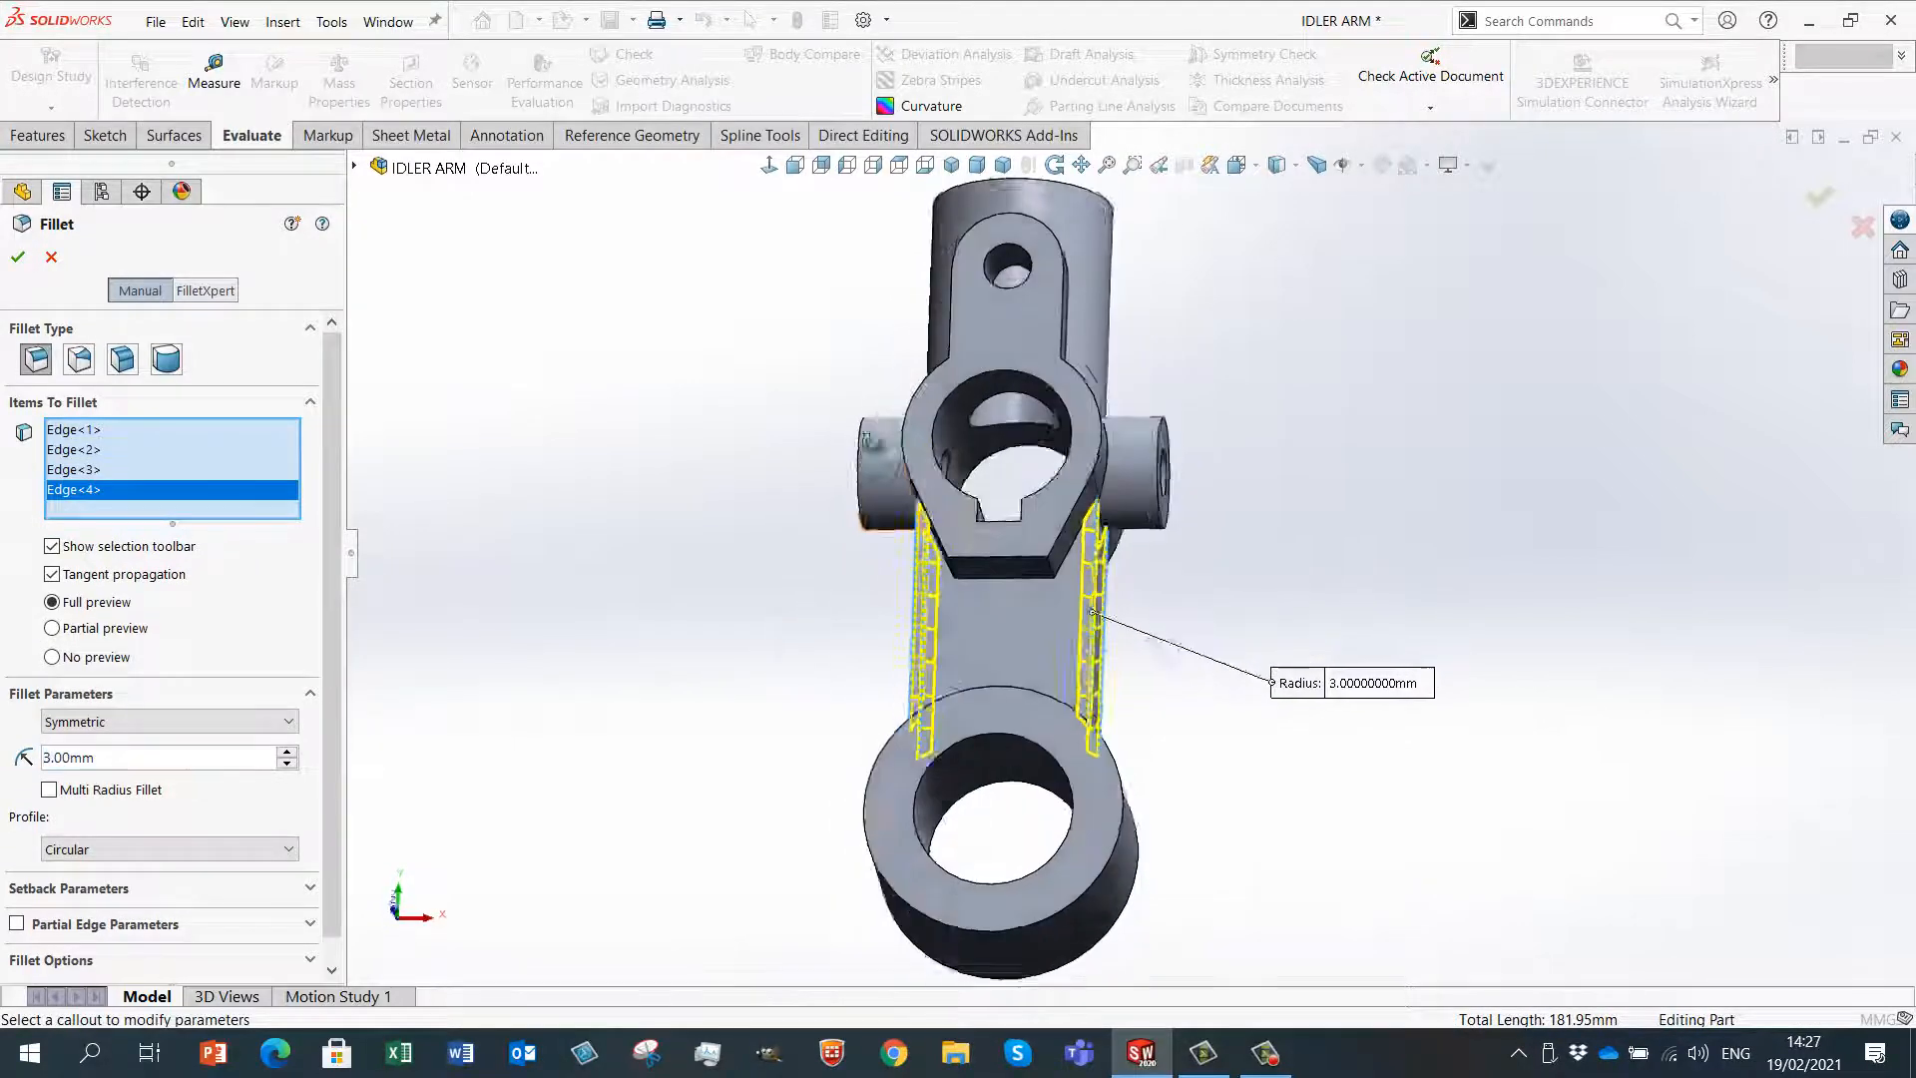
pyautogui.scroll(-5, 978, 611)
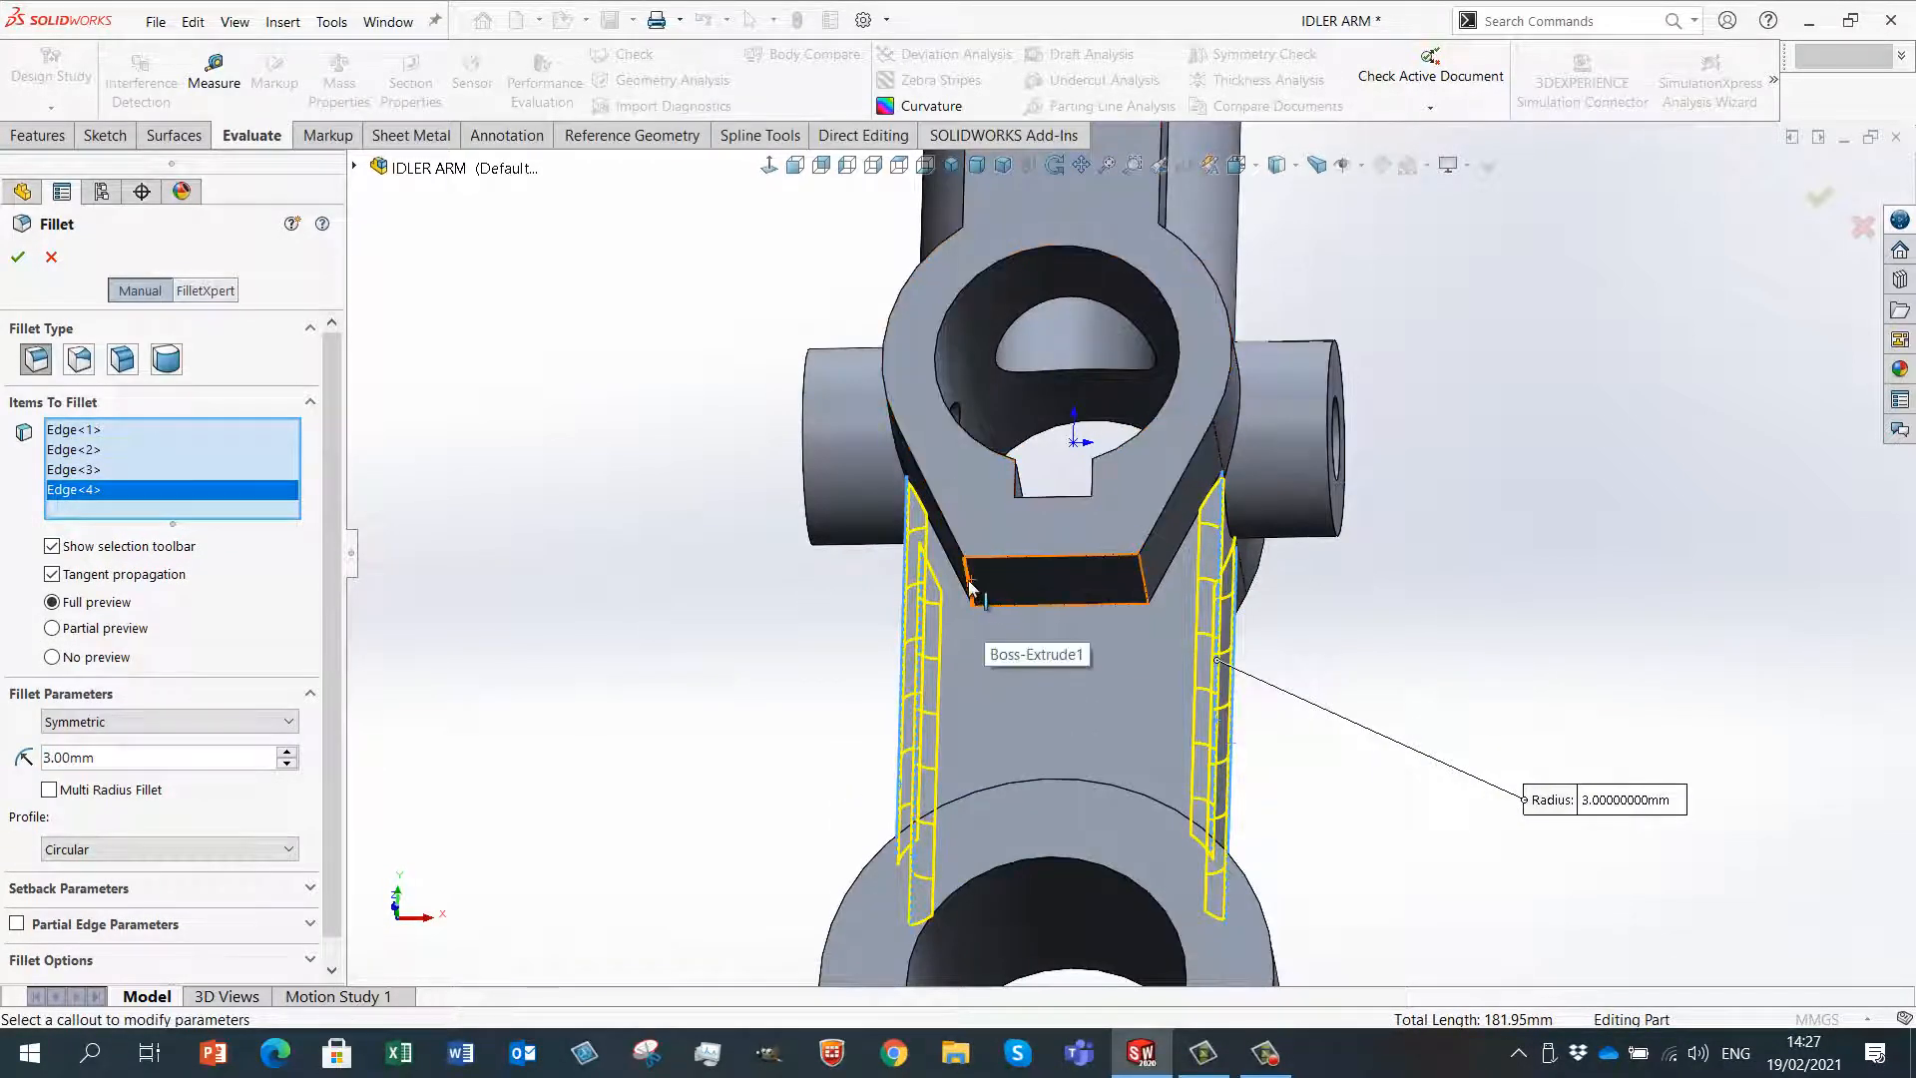
pyautogui.scroll(-3, 977, 591)
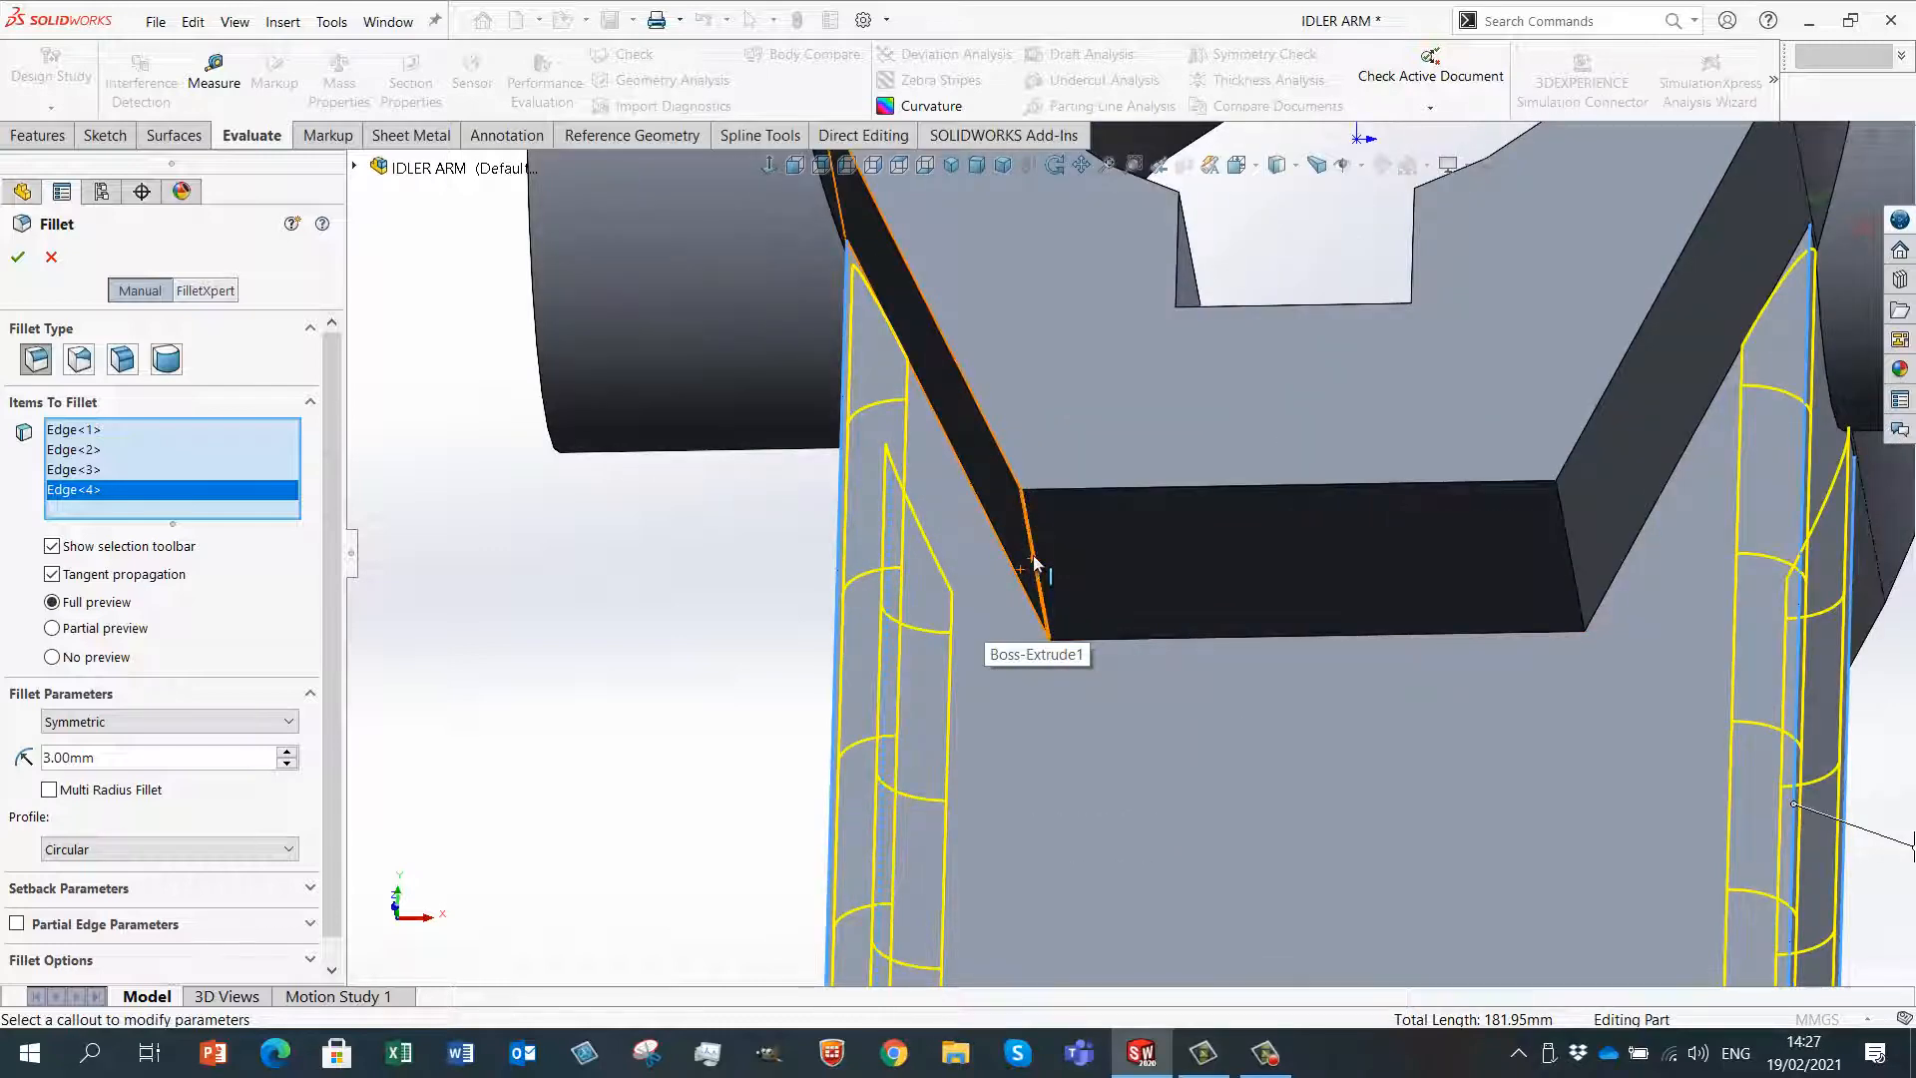
pyautogui.click(1035, 564)
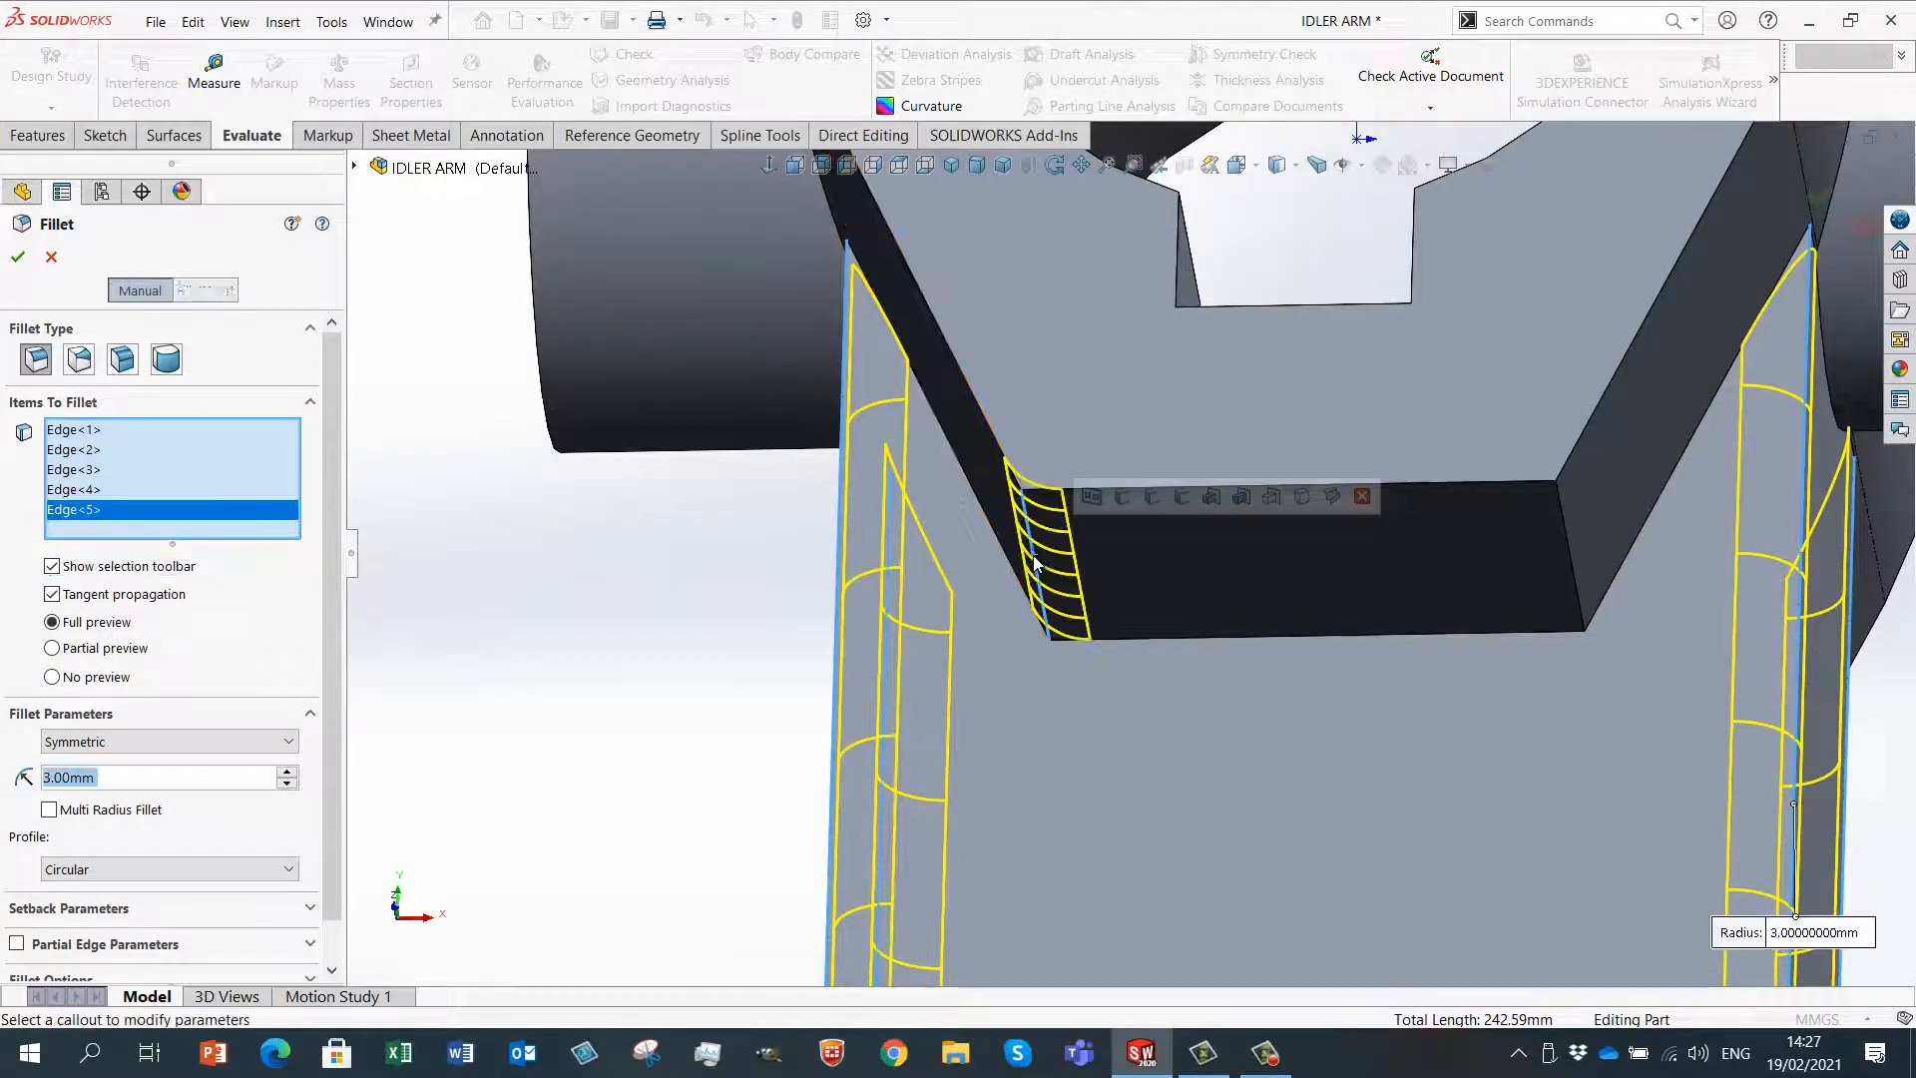
pyautogui.click(1569, 547)
pyautogui.moveTo(1570, 547); pyautogui.dragTo(1333, 539, button='middle')
# - Add the two lower corner edges at the keyed boss's opposite end to the fillet, removing the wrongly picked edge from the selection
pyautogui.scroll(5, 1339, 584)
pyautogui.scroll(-6, 1333, 539)
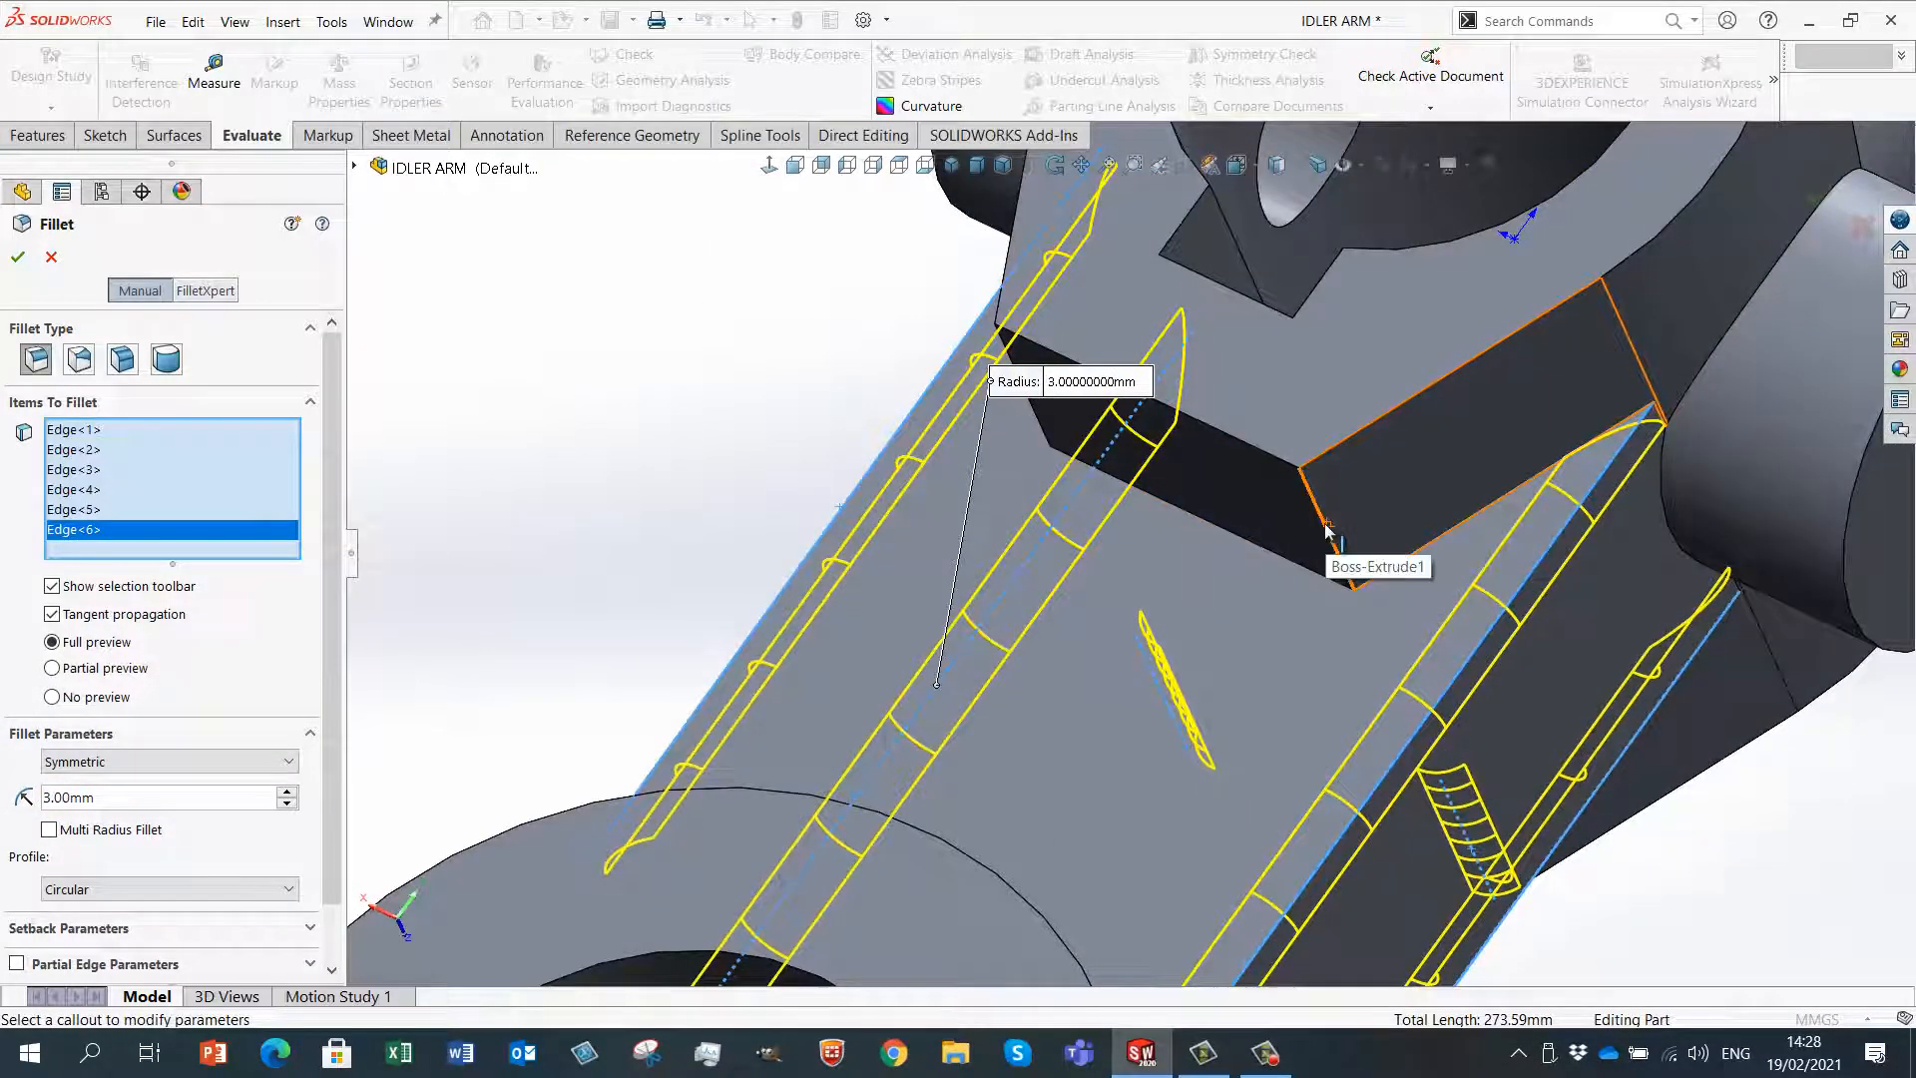
pyautogui.click(1325, 529)
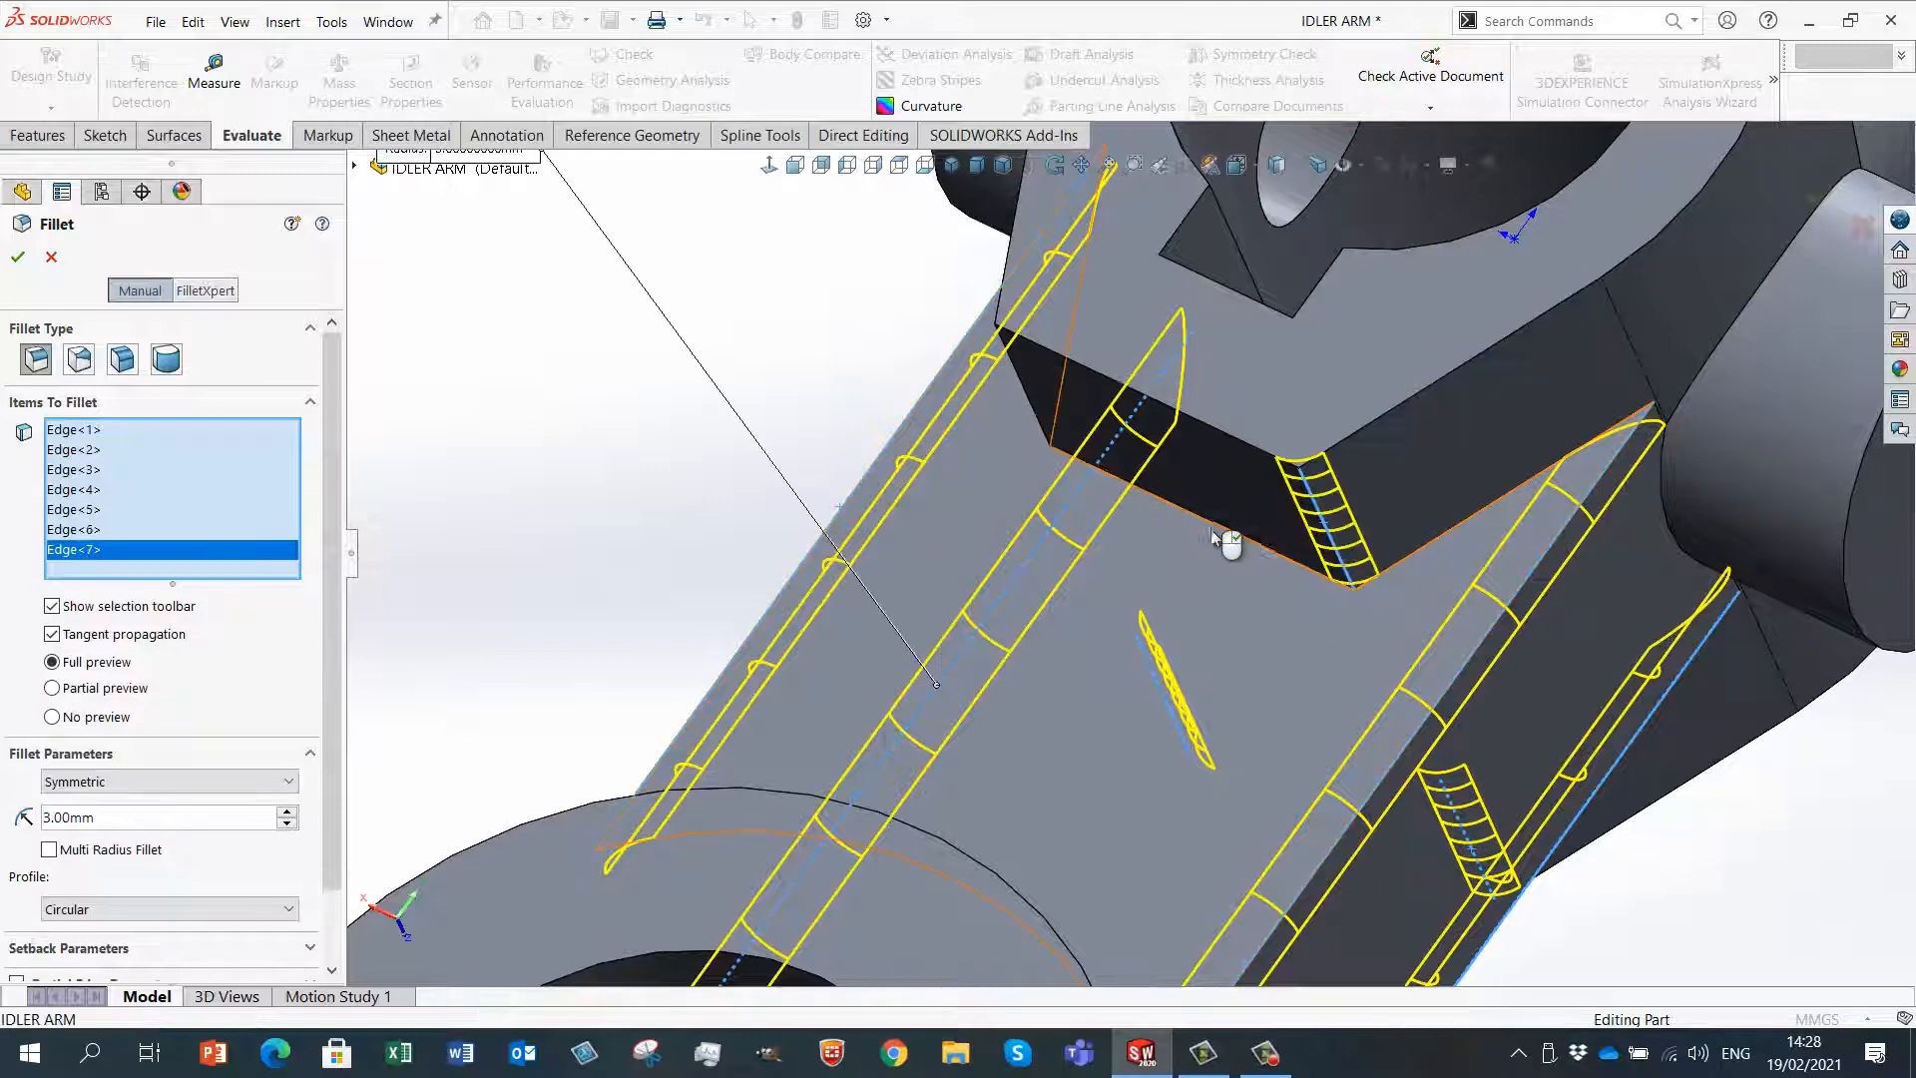
pyautogui.moveTo(1218, 543); pyautogui.dragTo(1116, 417, button='middle')
pyautogui.click(1119, 404)
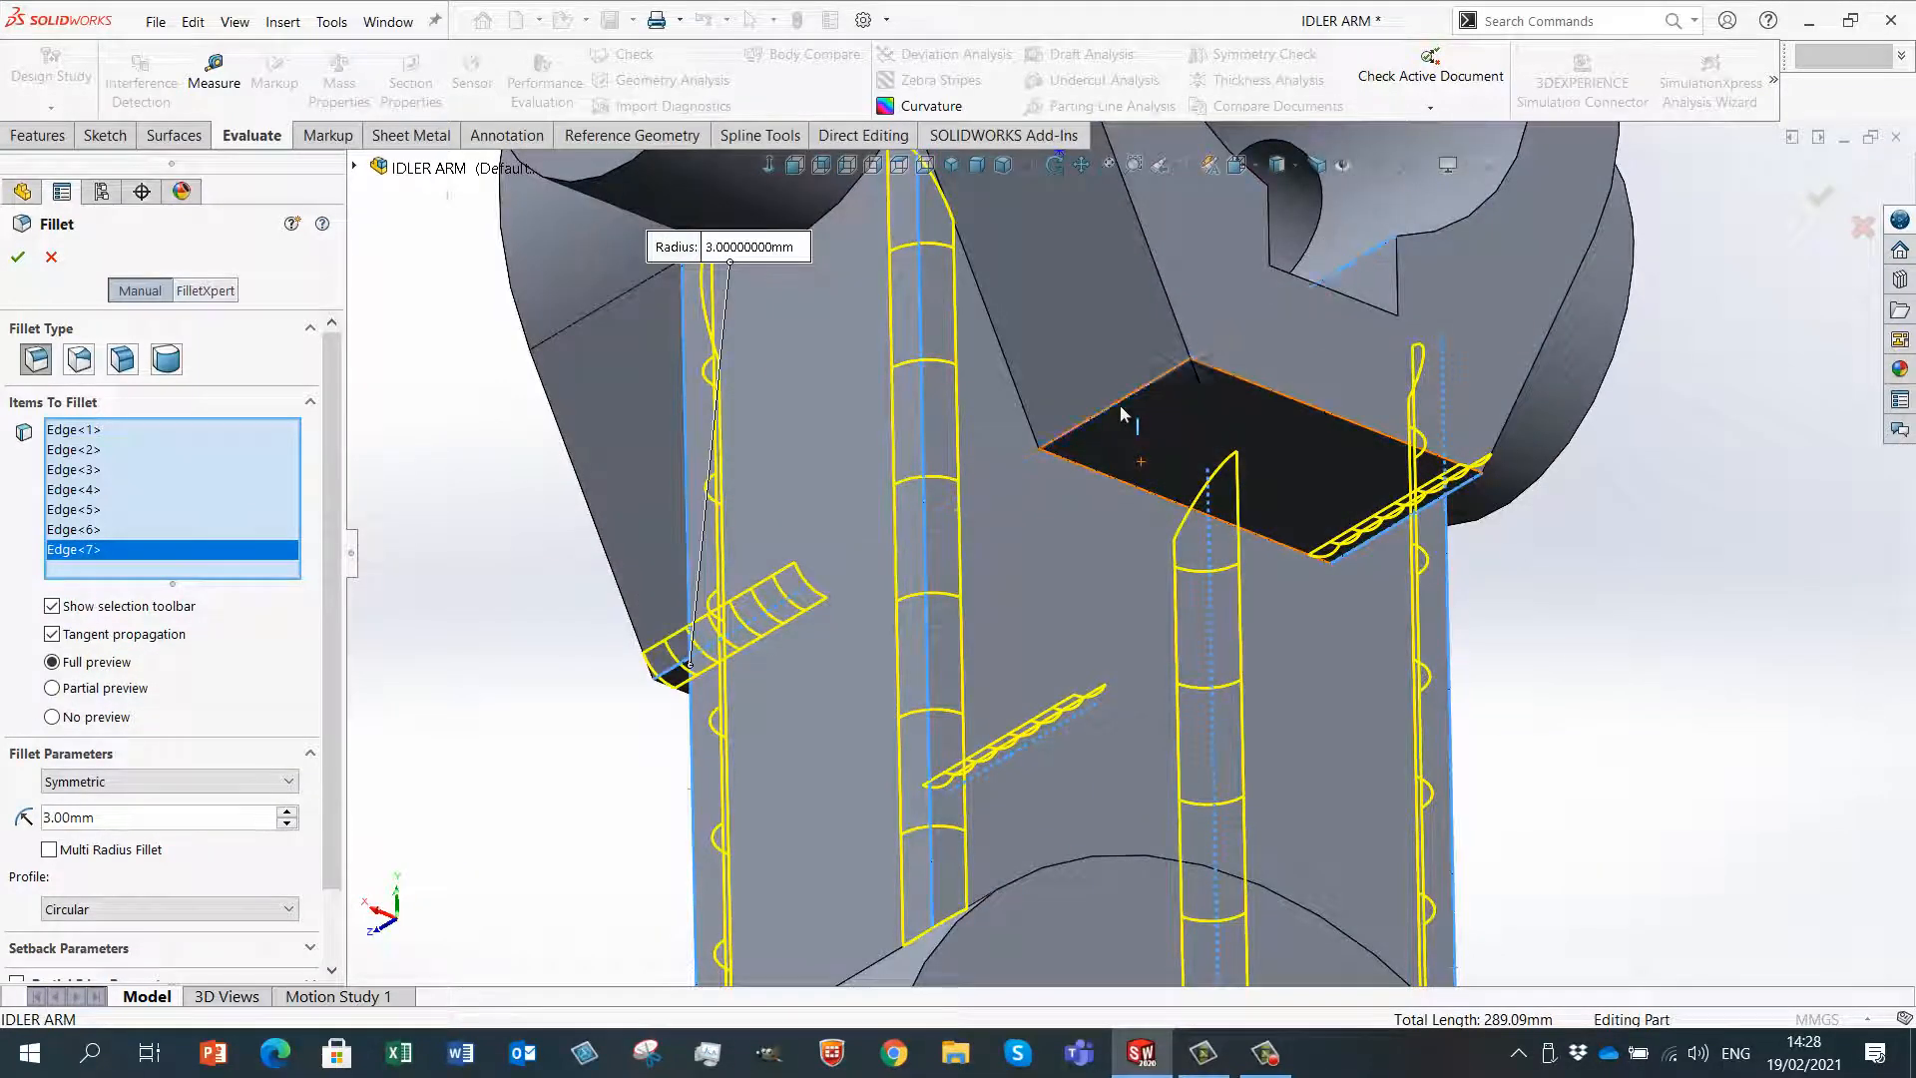
pyautogui.moveTo(1101, 506); pyautogui.dragTo(1068, 530, button='middle')
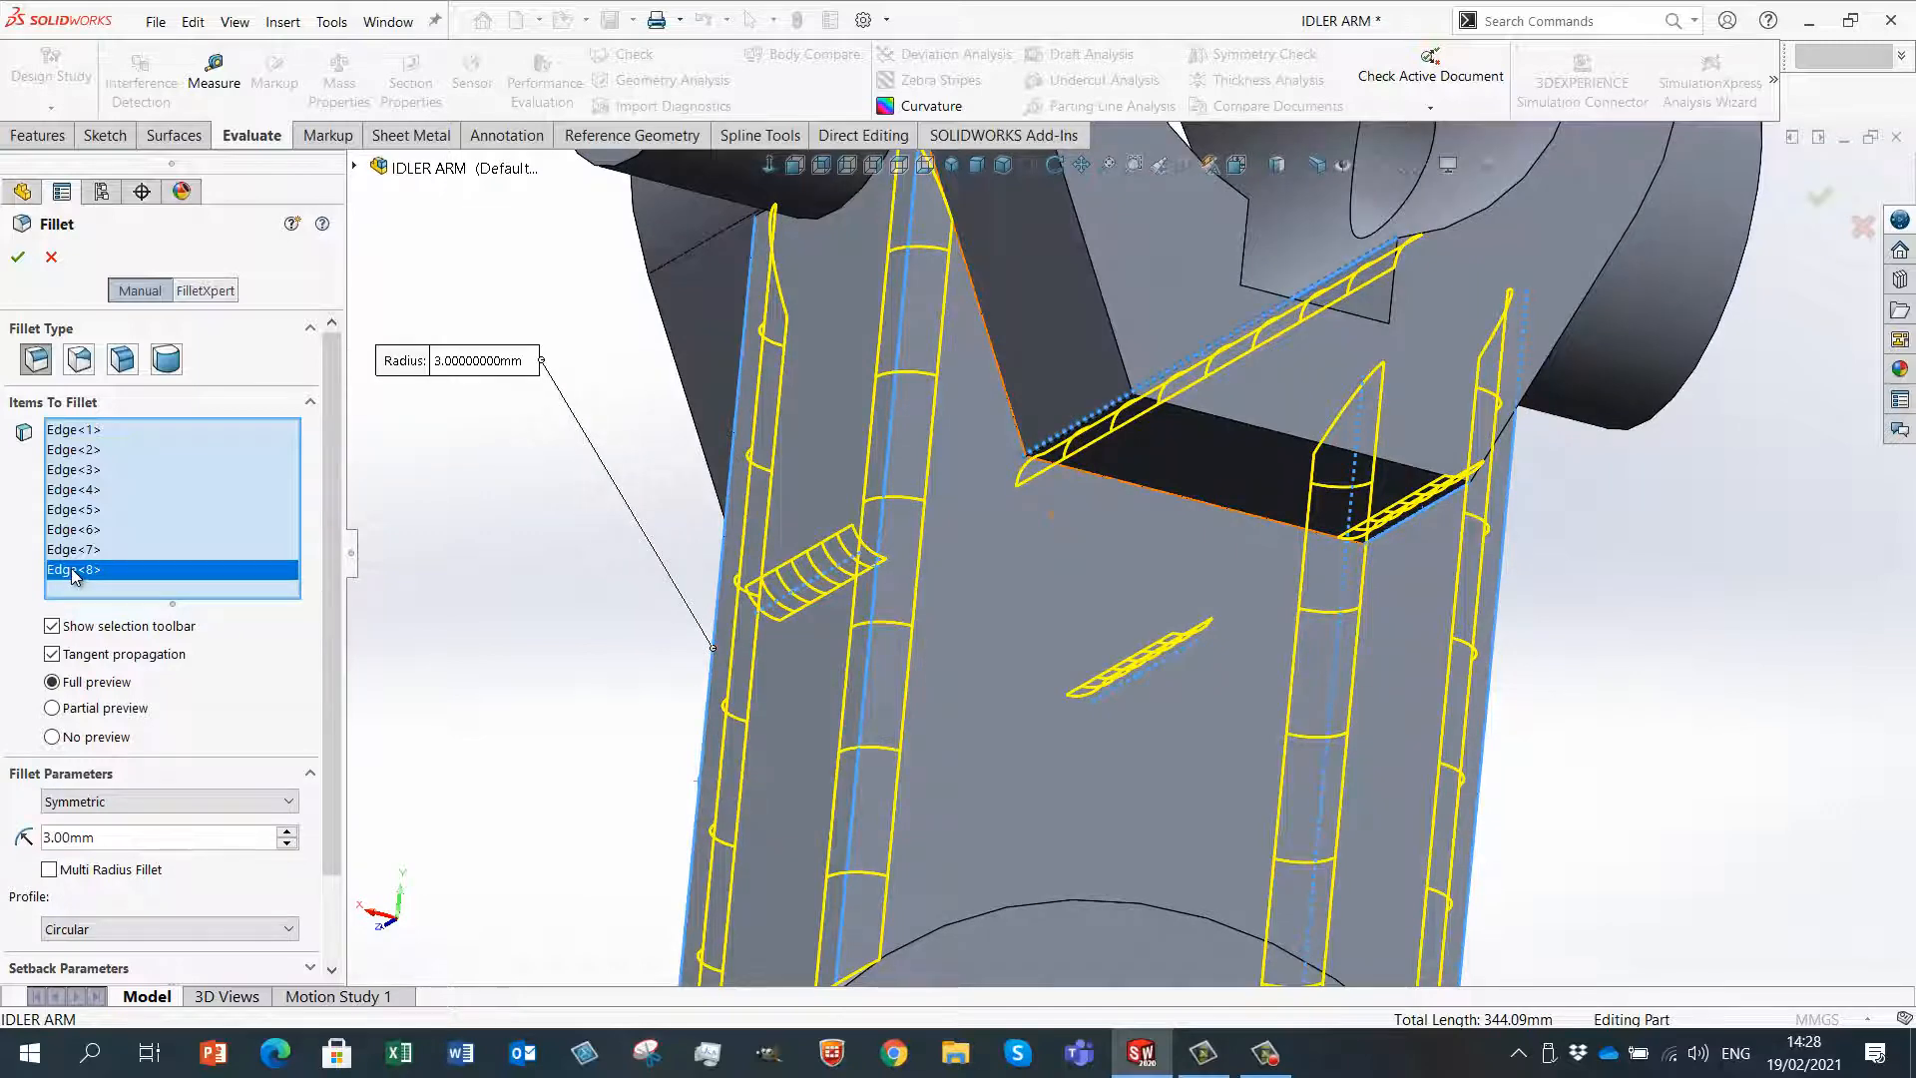
pyautogui.press('Delete')
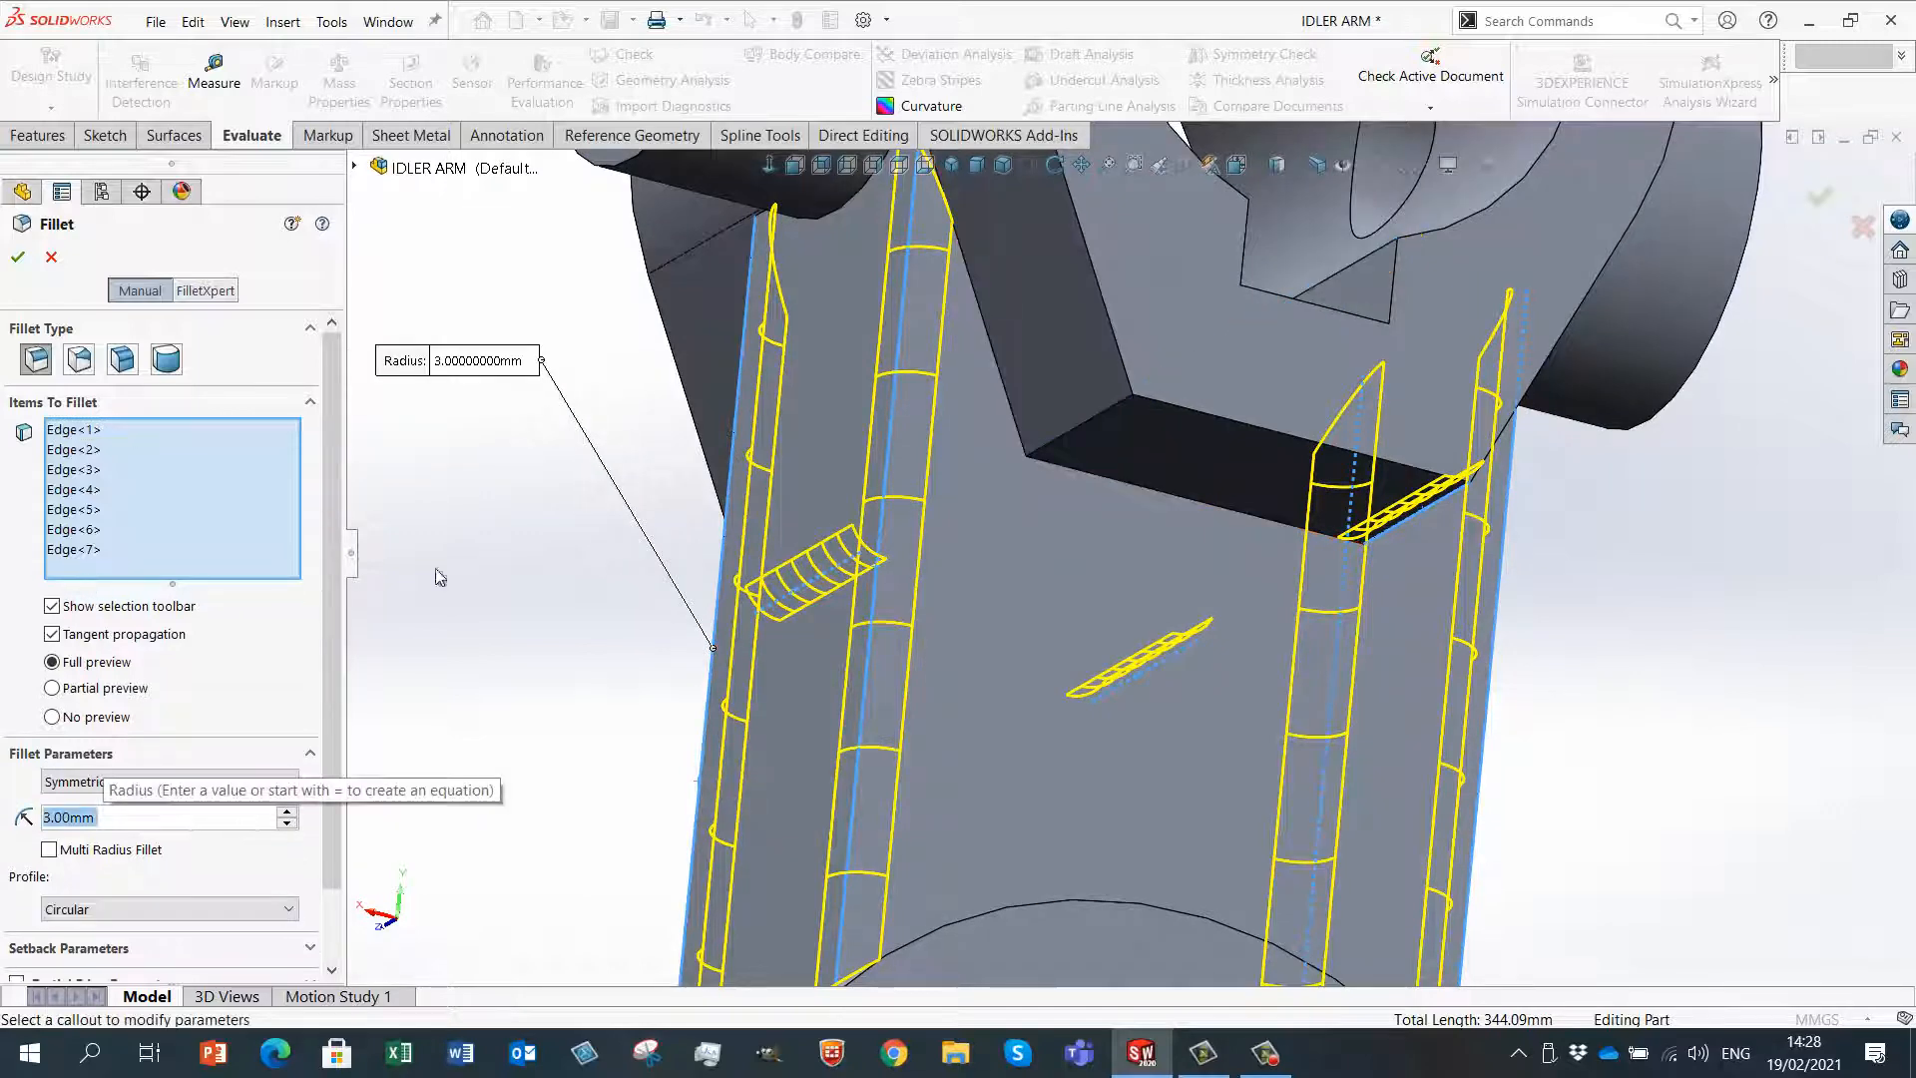
pyautogui.click(1104, 417)
# - Add the four edges where the two upright lugs meet the keyed boss and apply the 3 mm fillet
pyautogui.press('f')
pyautogui.moveTo(834, 264); pyautogui.dragTo(1122, 399, button='middle')
pyautogui.moveTo(701, 251); pyautogui.dragTo(984, 379, button='middle')
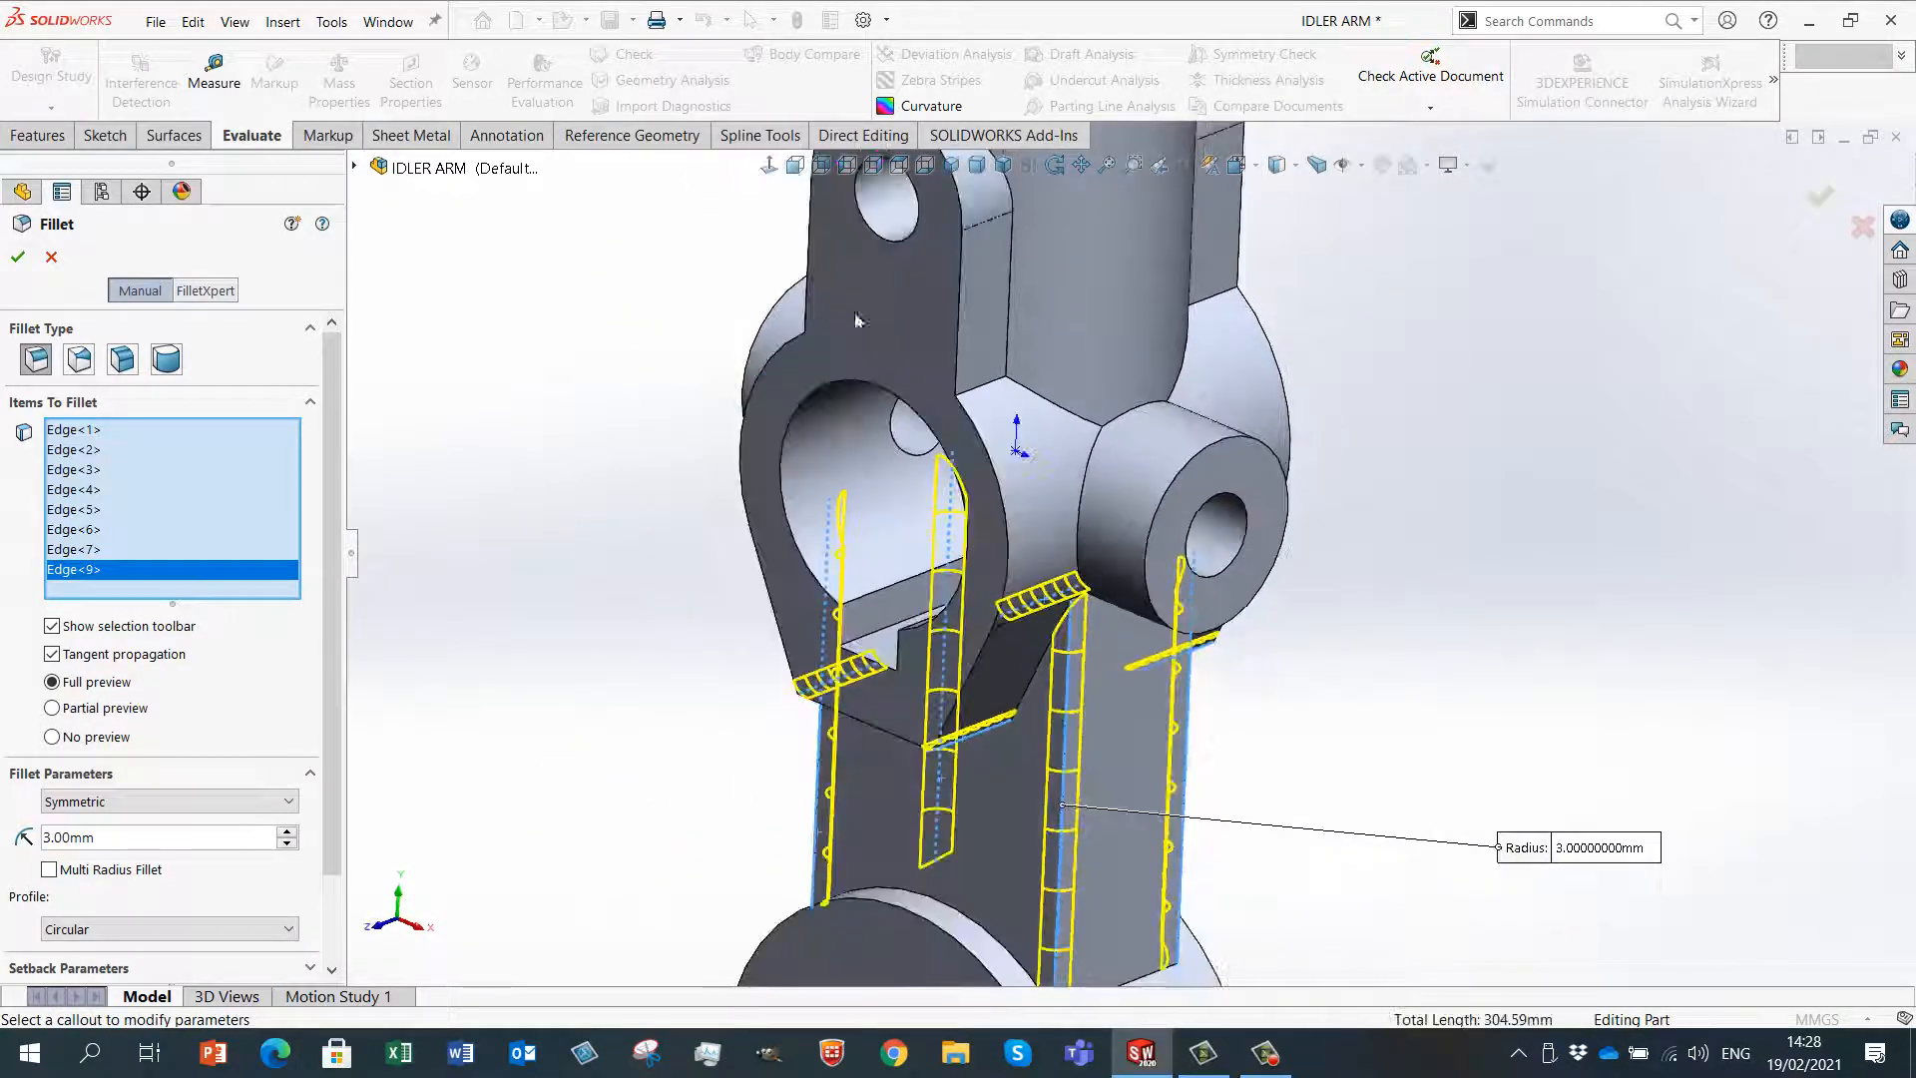
pyautogui.click(979, 394)
pyautogui.moveTo(978, 395); pyautogui.dragTo(1020, 468, button='middle')
pyautogui.scroll(3, 1061, 542)
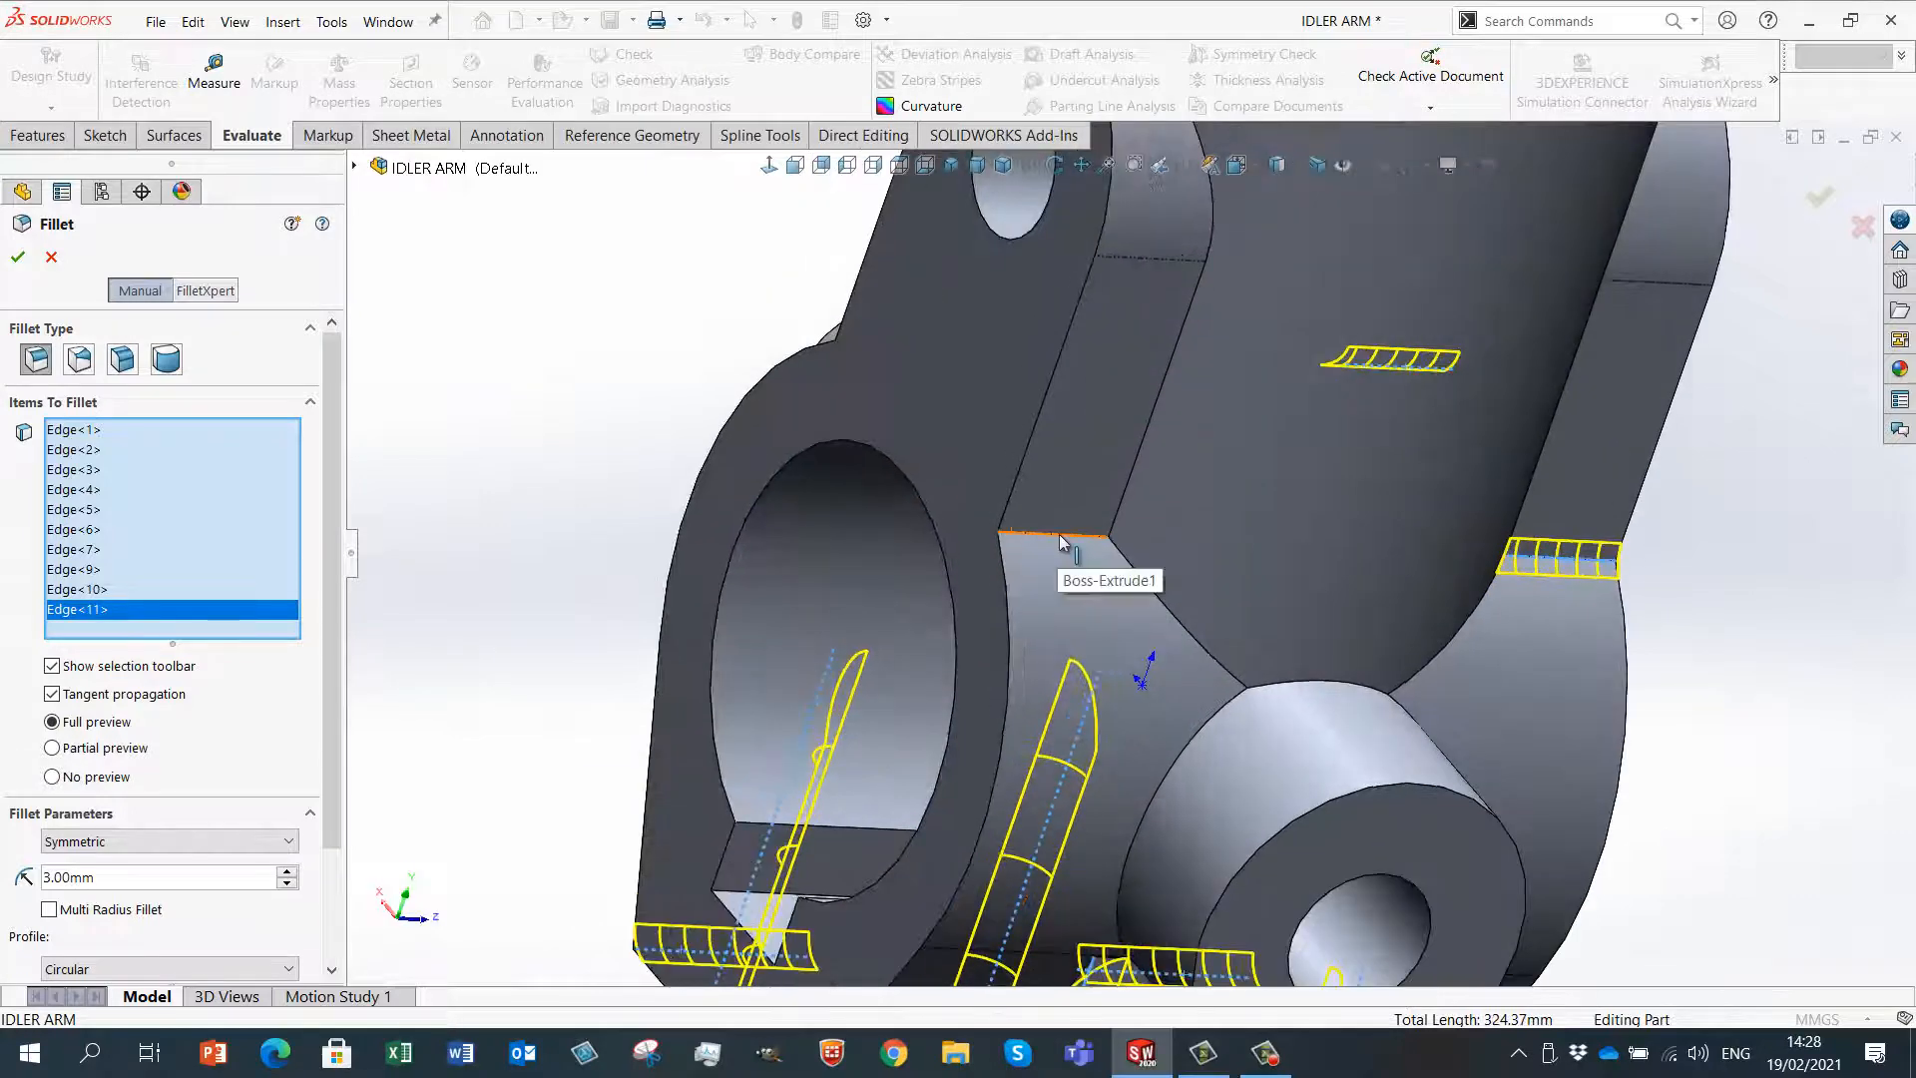
pyautogui.click(1061, 542)
pyautogui.moveTo(1061, 542); pyautogui.dragTo(1077, 539, button='middle')
pyautogui.click(922, 403)
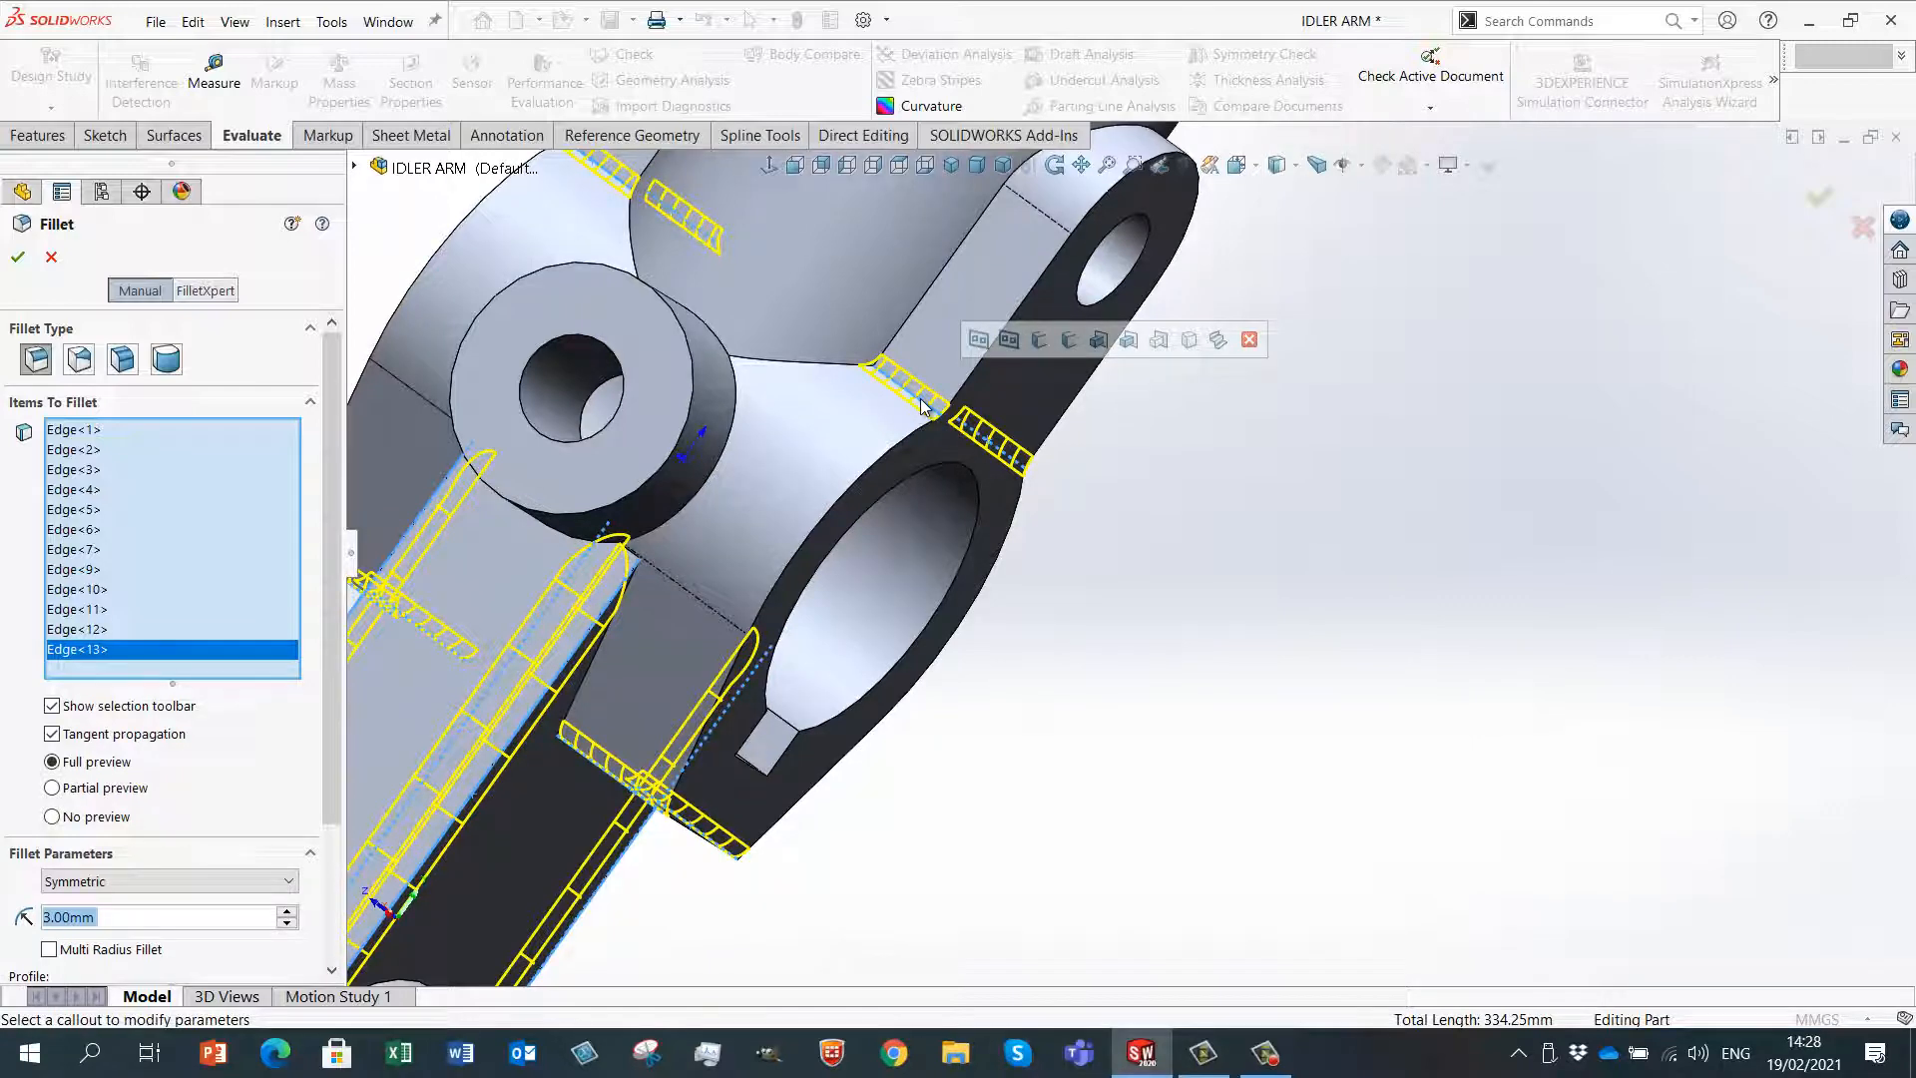
pyautogui.click(18, 257)
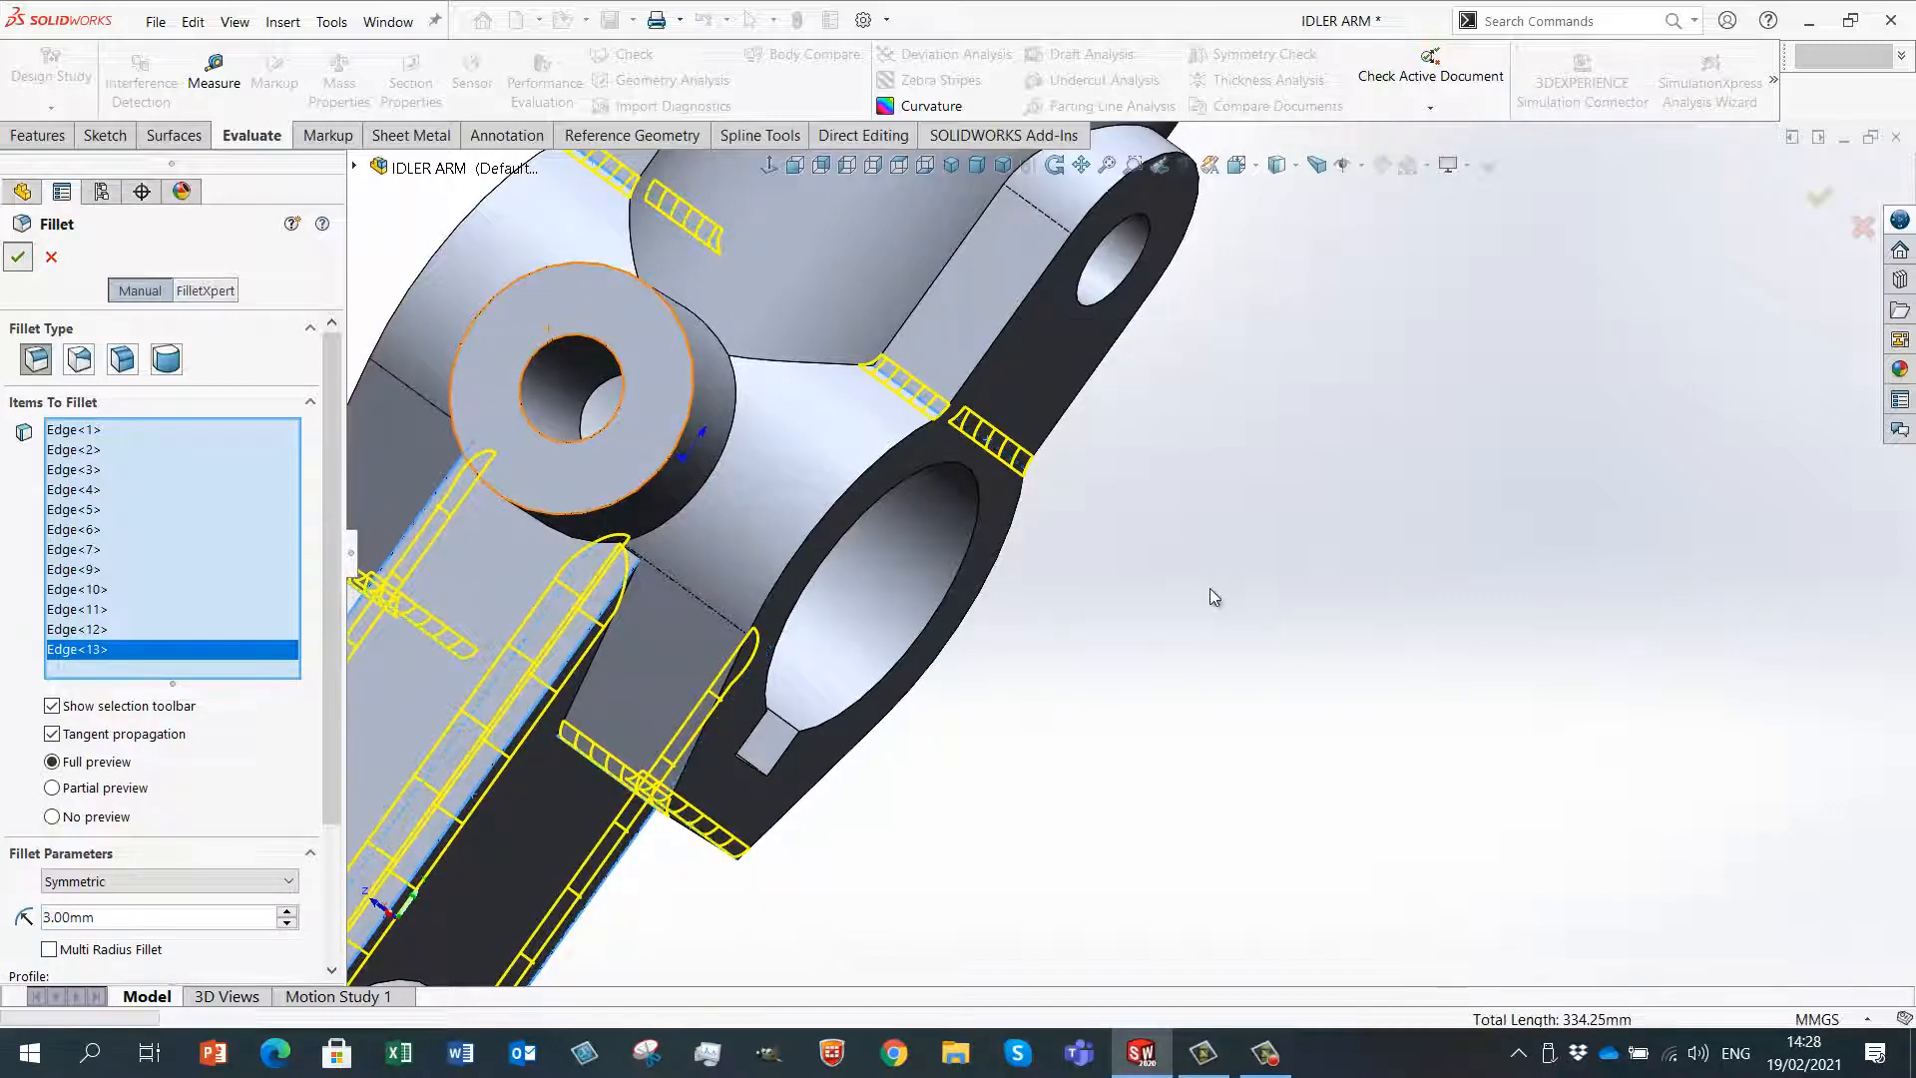
# - Change the appearance of the Fillet1 feature to red from the standard colour swatches
pyautogui.moveTo(1289, 669); pyautogui.dragTo(344, 763, button='middle')
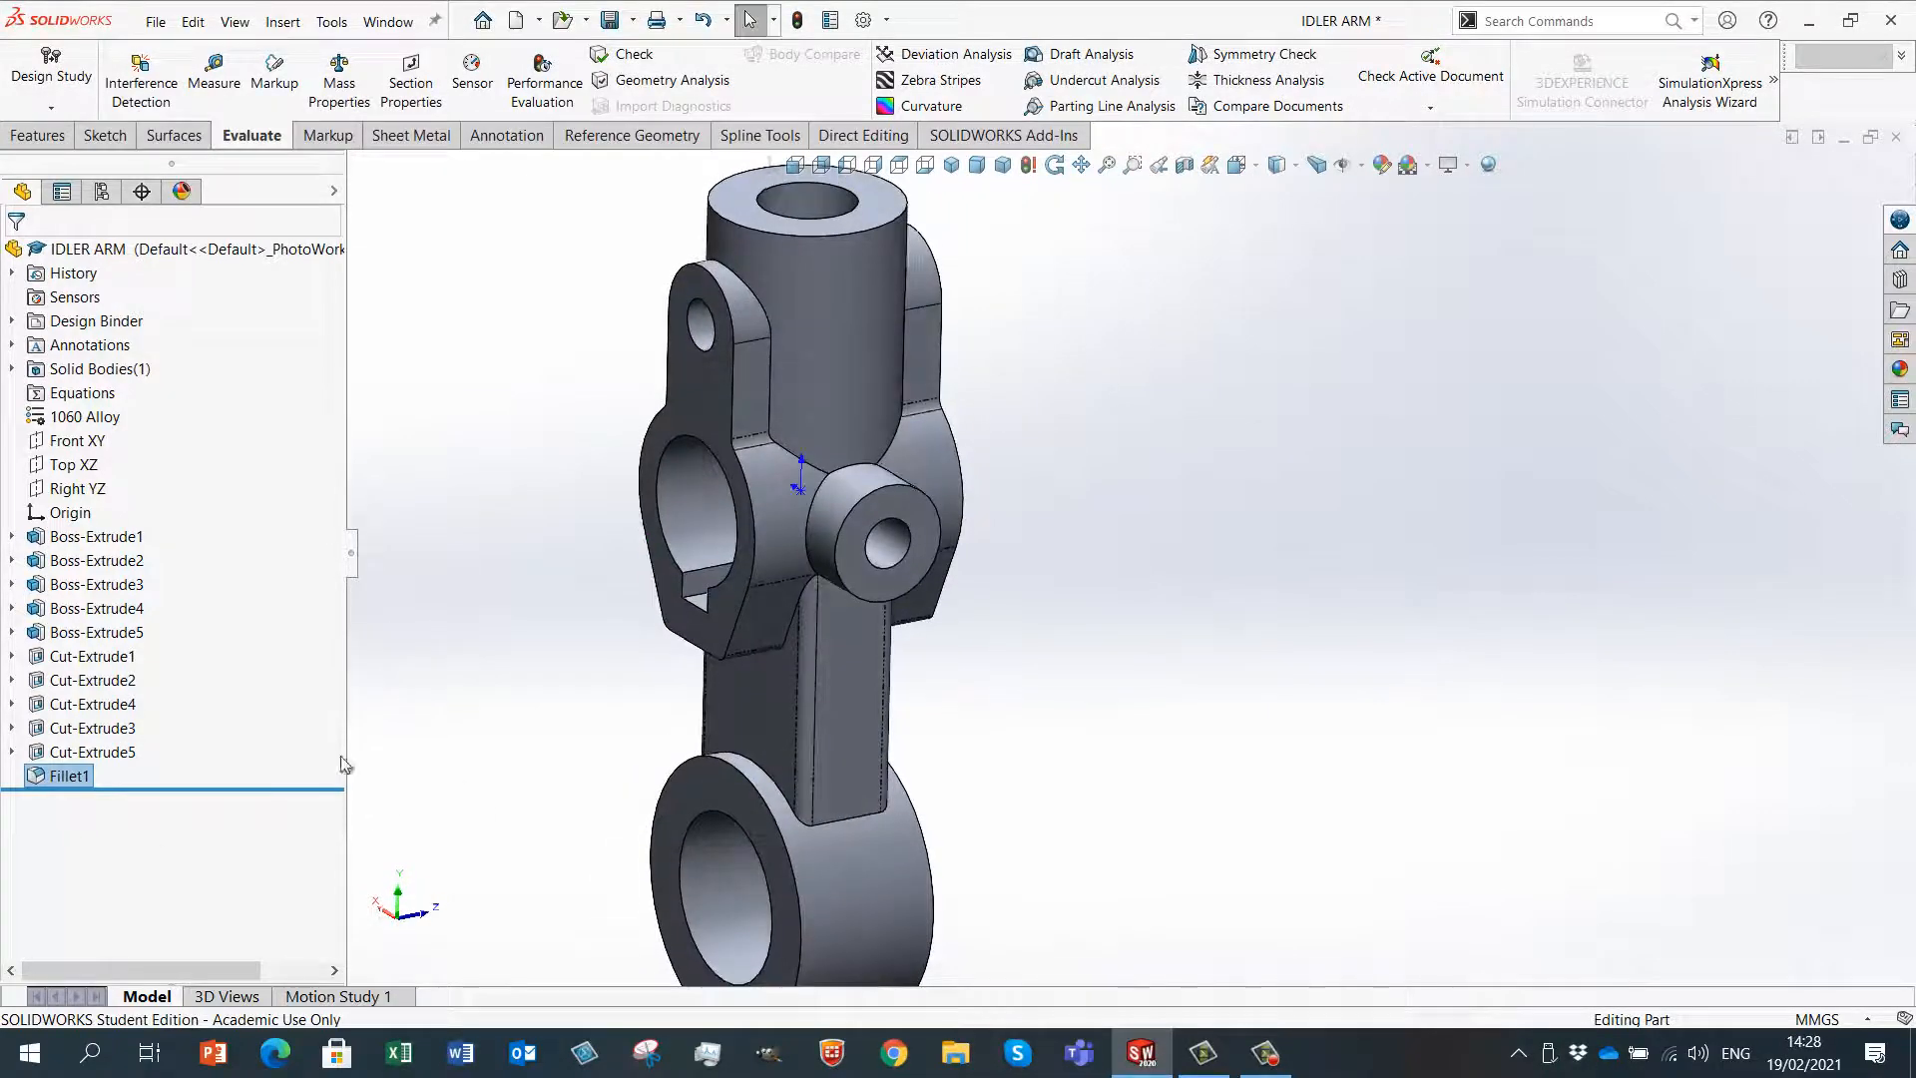
pyautogui.rightClick(62, 779)
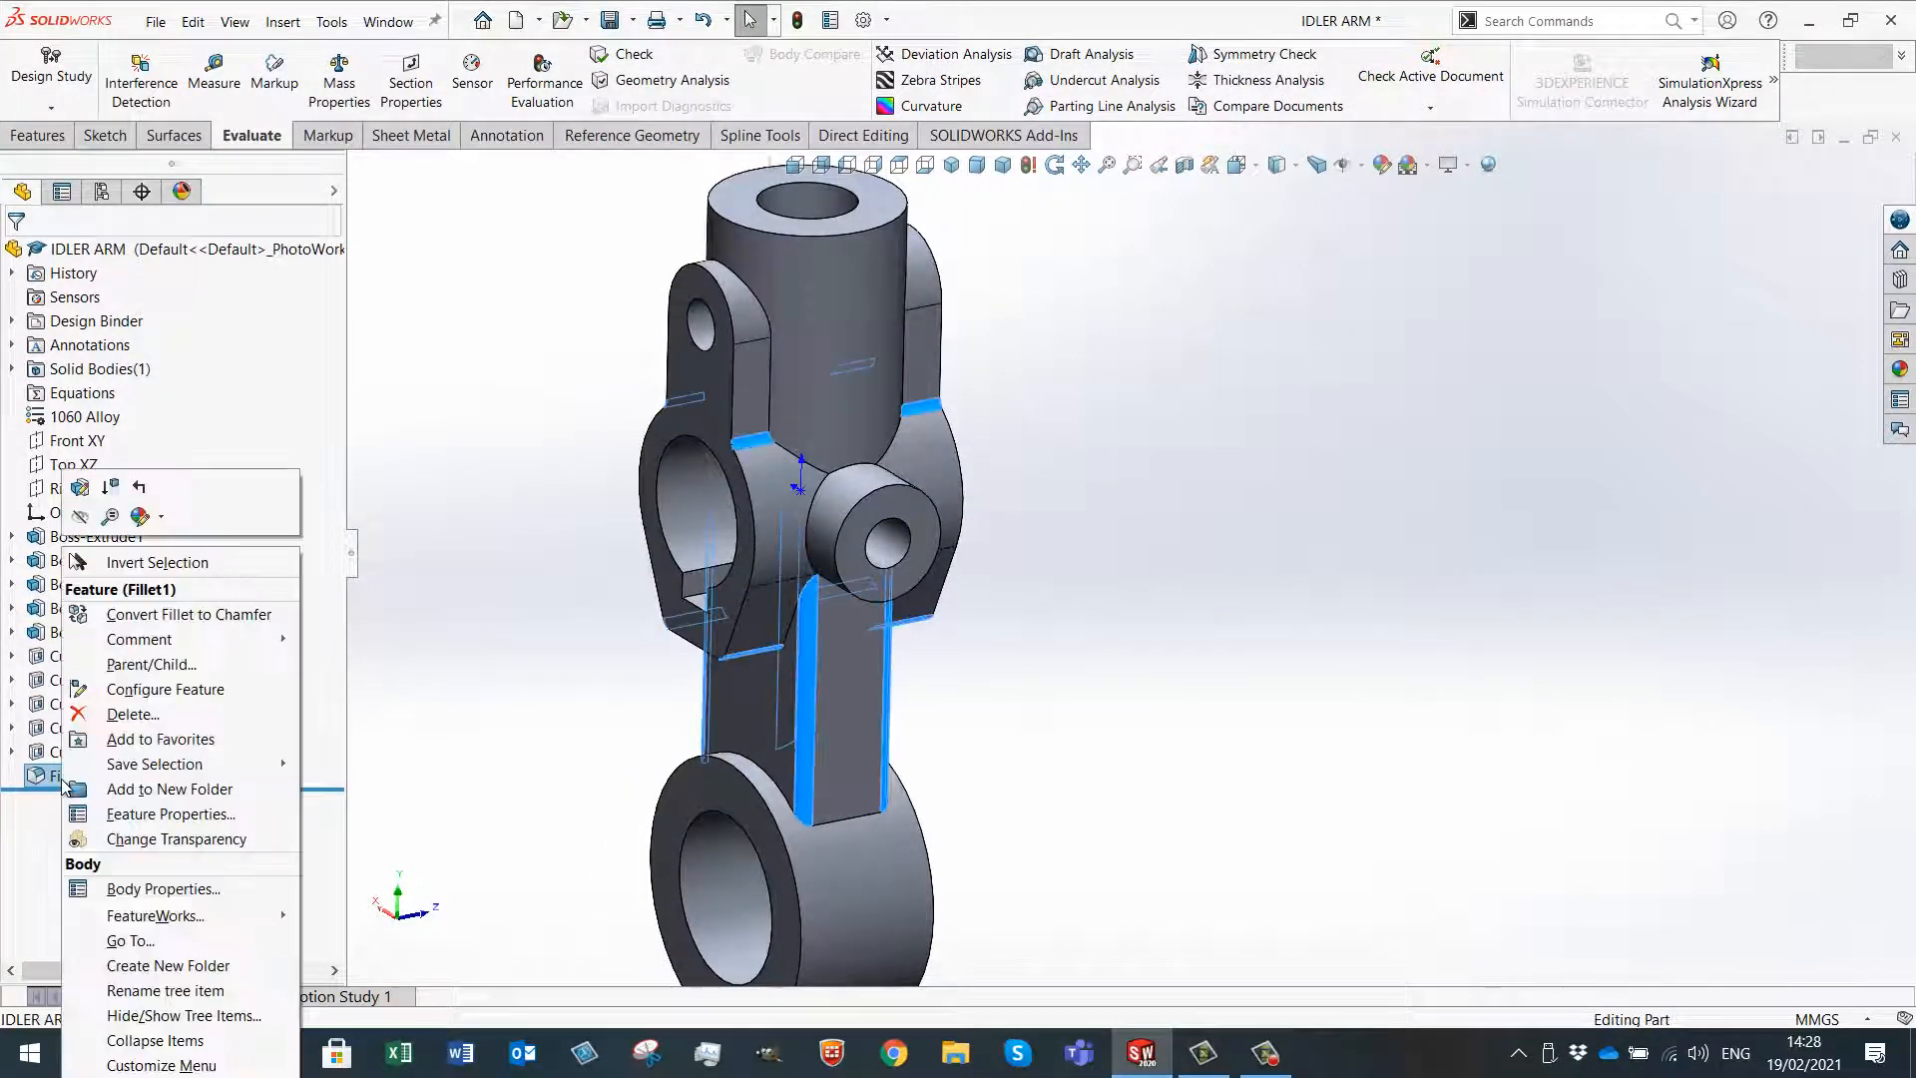
pyautogui.click(162, 517)
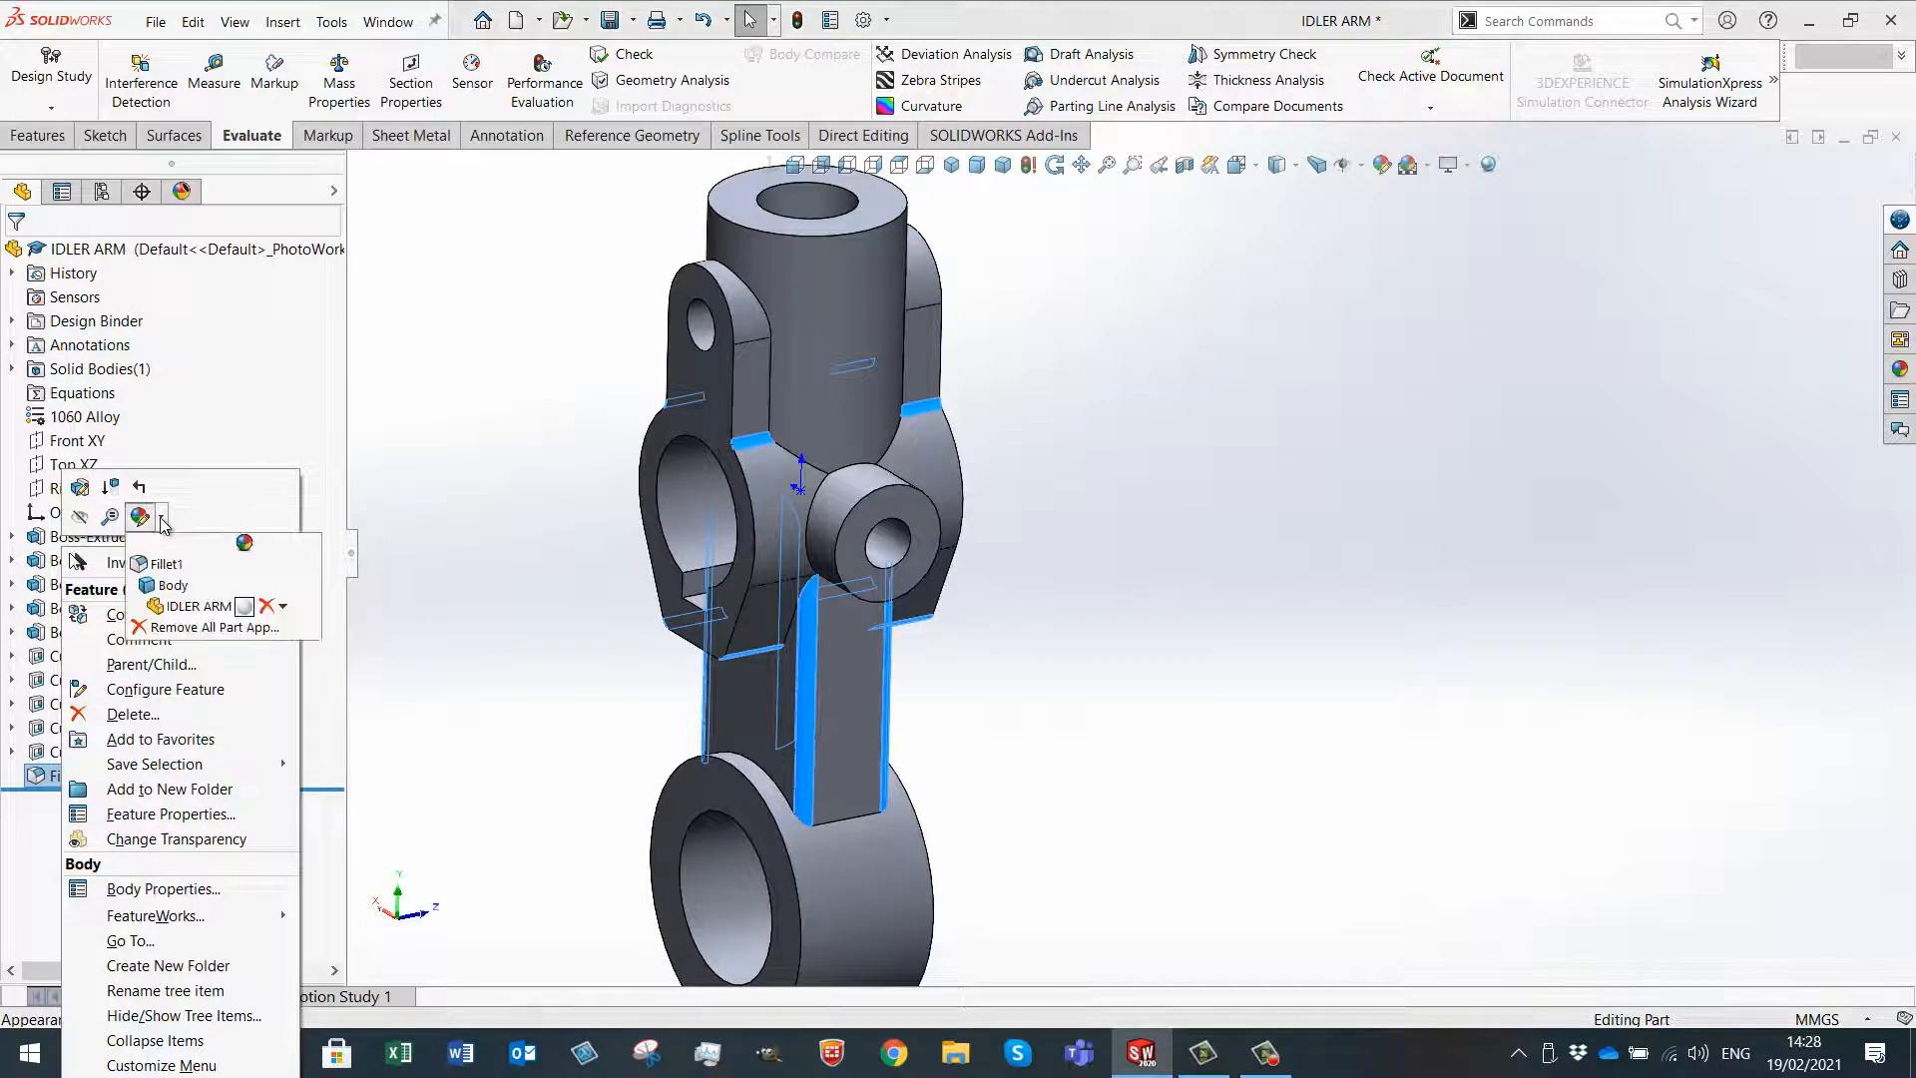
pyautogui.click(161, 566)
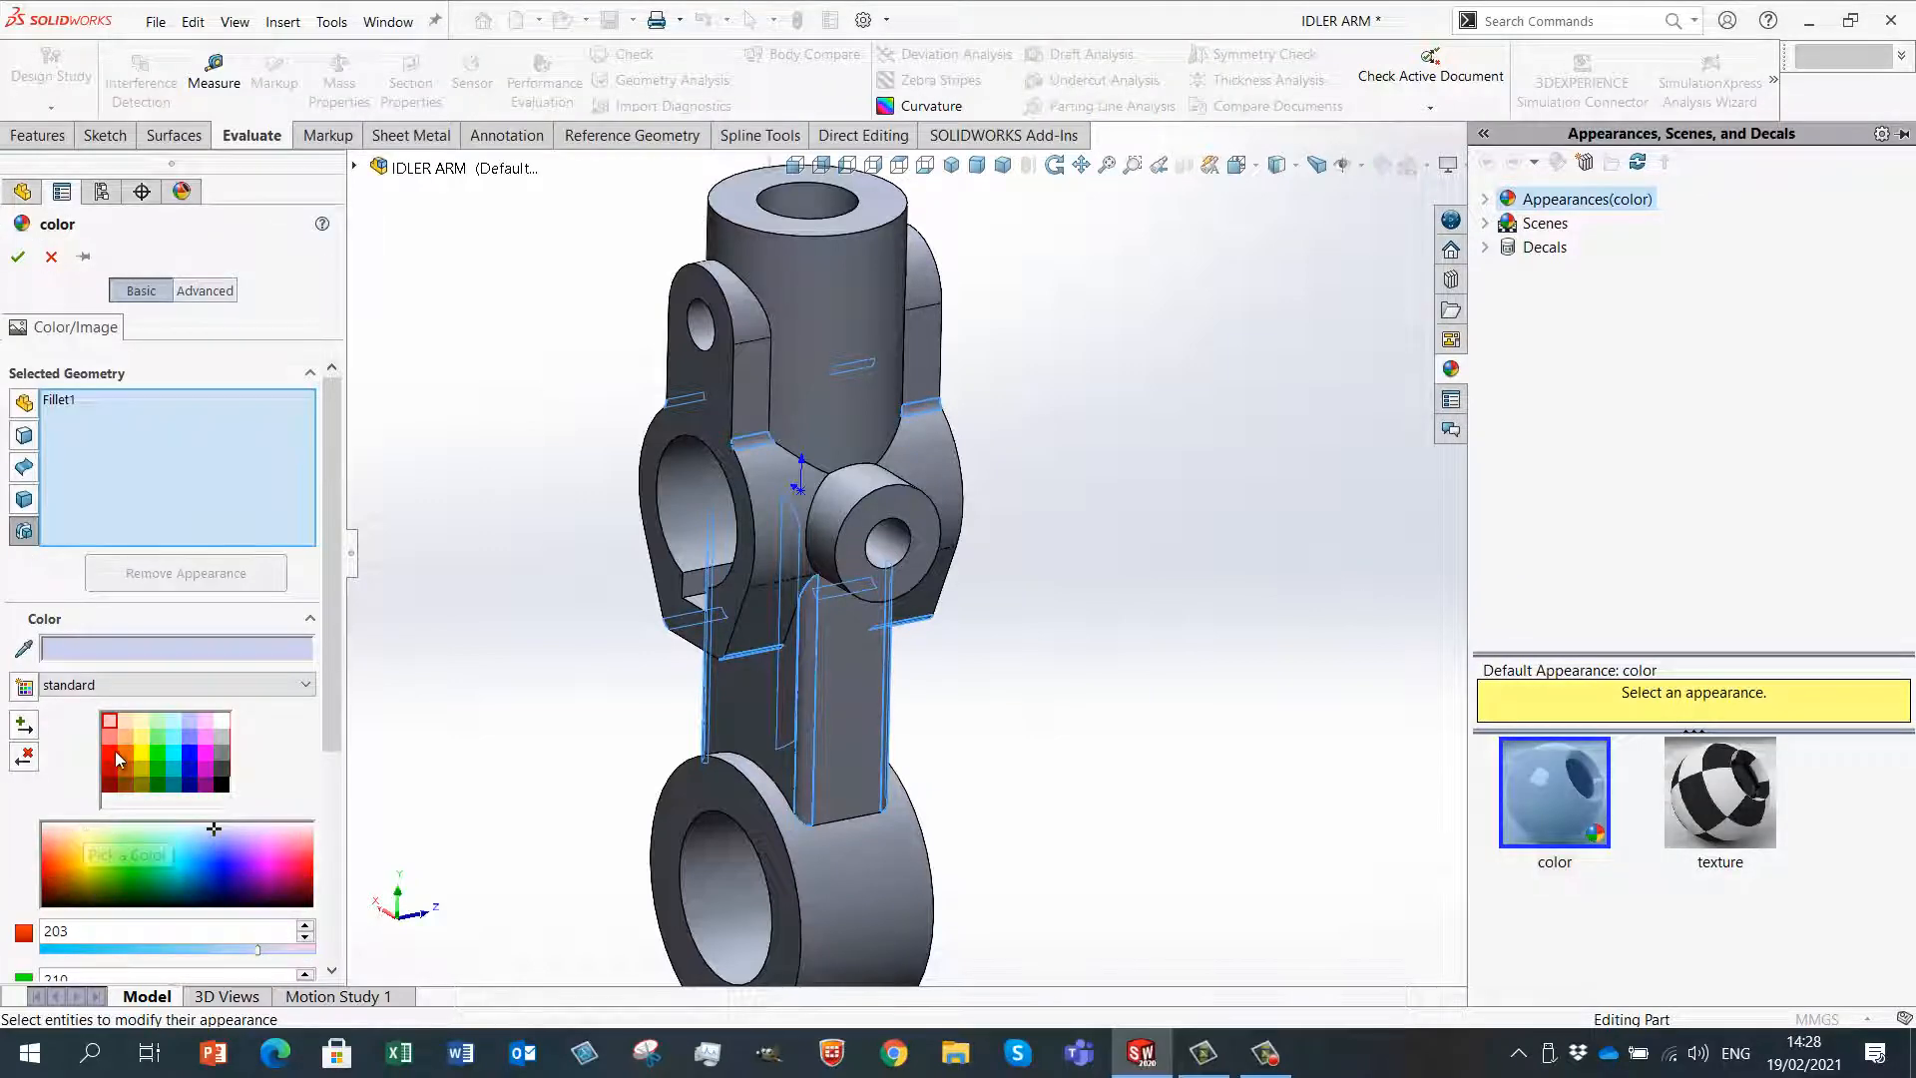
pyautogui.click(109, 750)
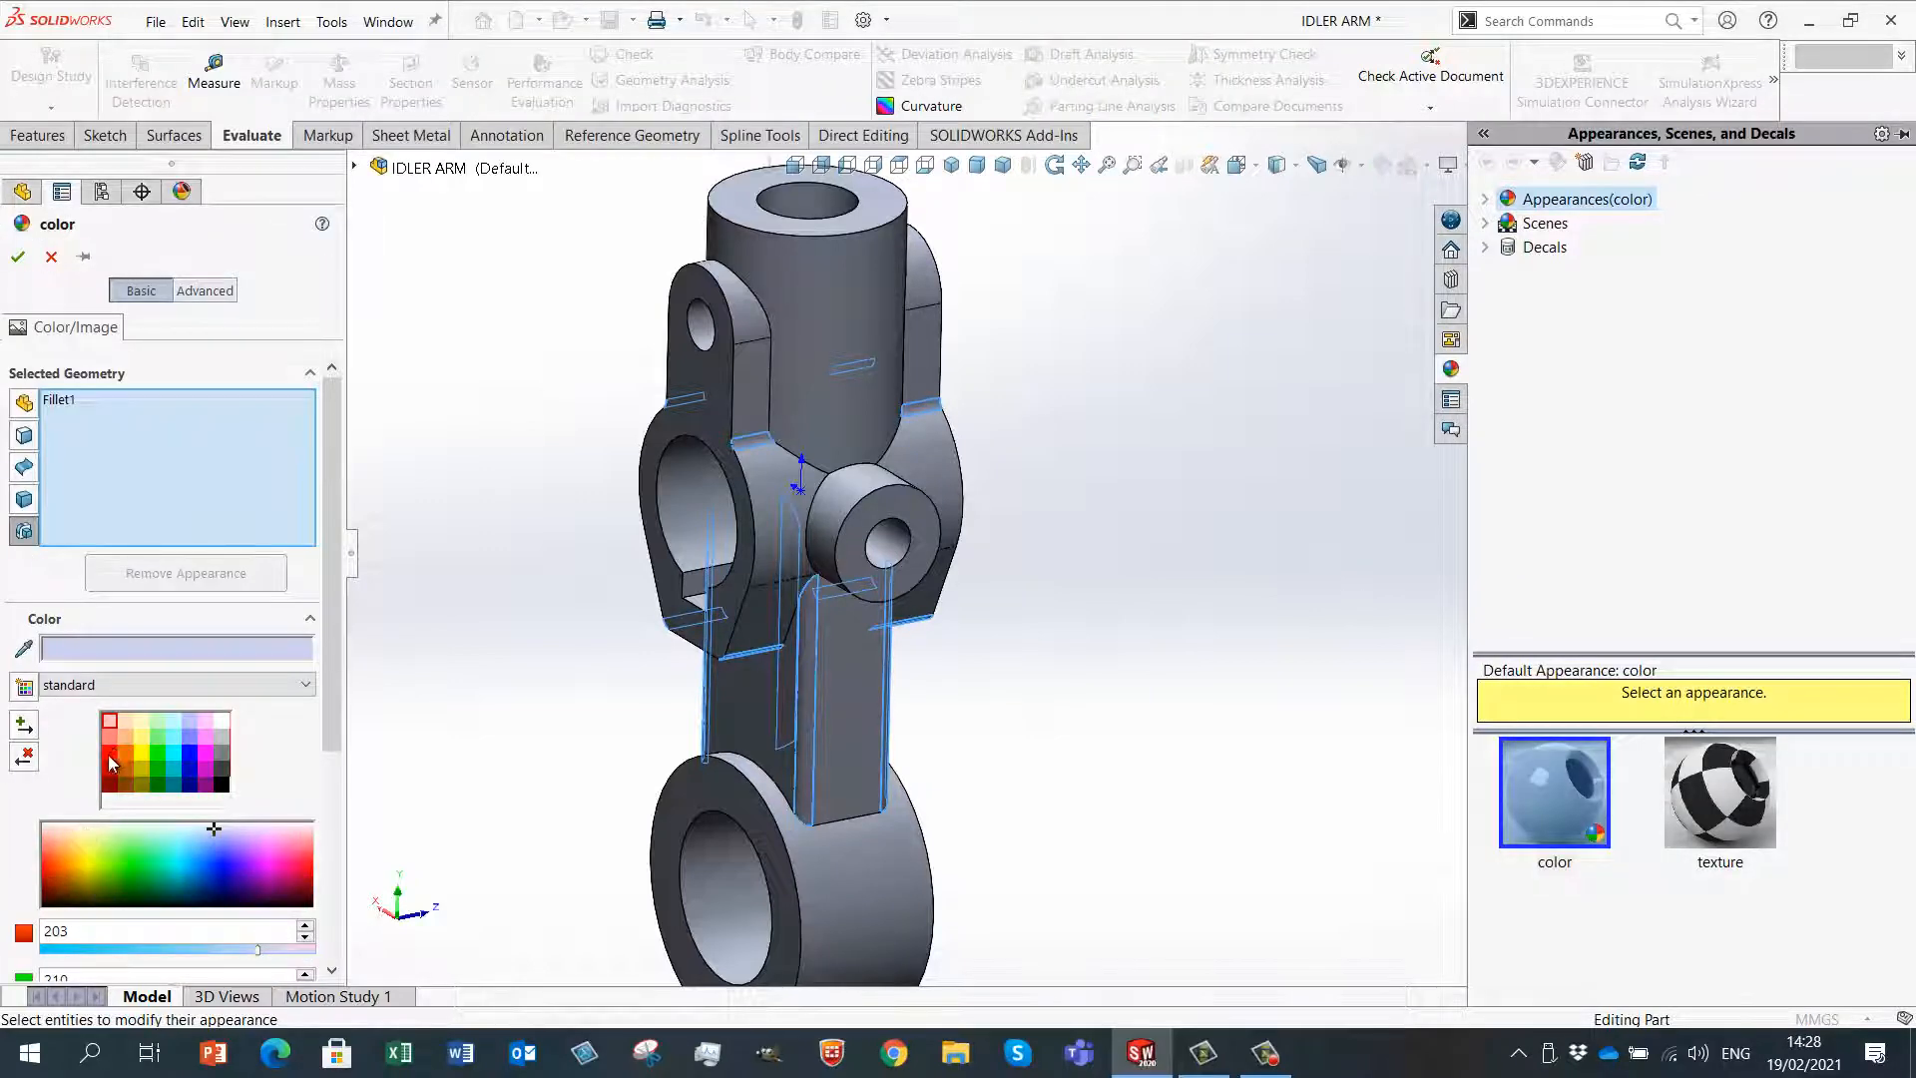
pyautogui.click(18, 256)
# - Start a second 3 mm symmetric fillet around the junction between the rectangular arm and the lower ring
pyautogui.moveTo(461, 456); pyautogui.dragTo(646, 526, button='middle')
pyautogui.scroll(-3, 936, 673)
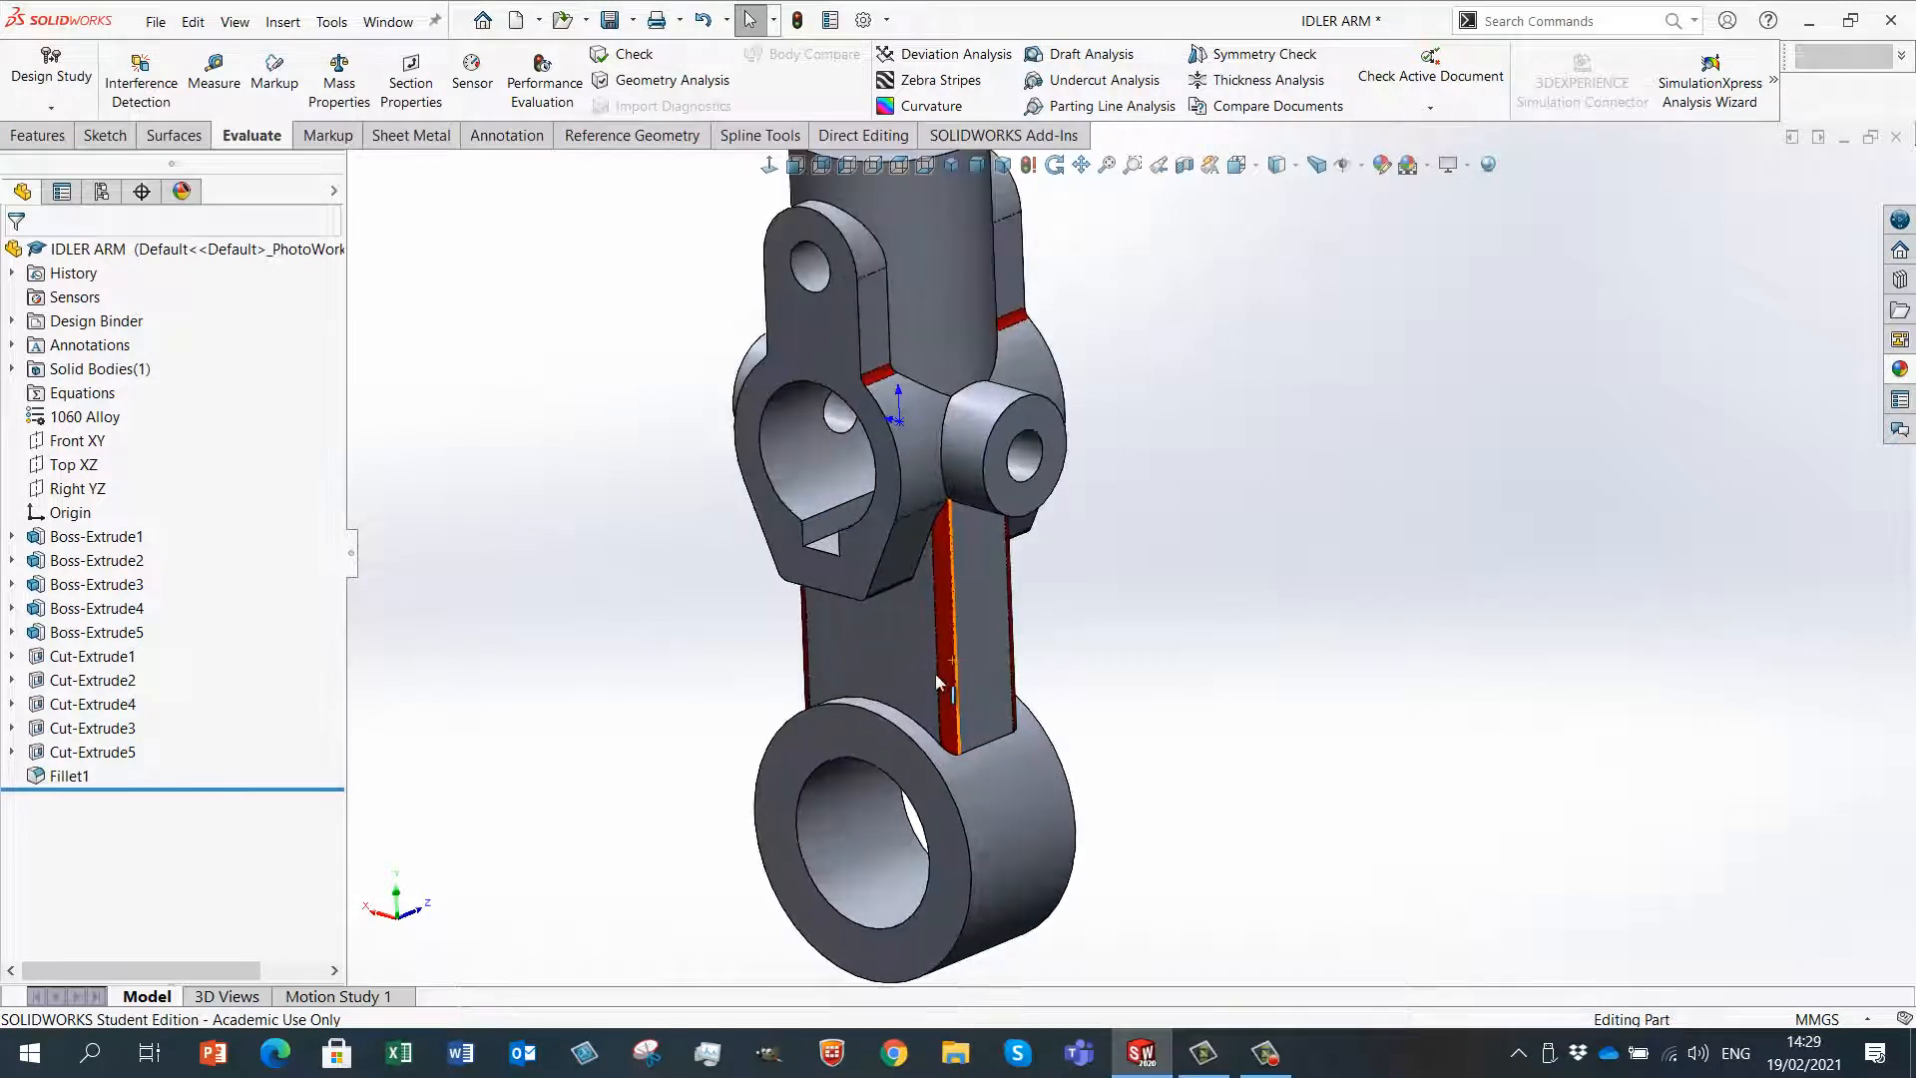
pyautogui.moveTo(704, 704); pyautogui.dragTo(696, 684, button='middle')
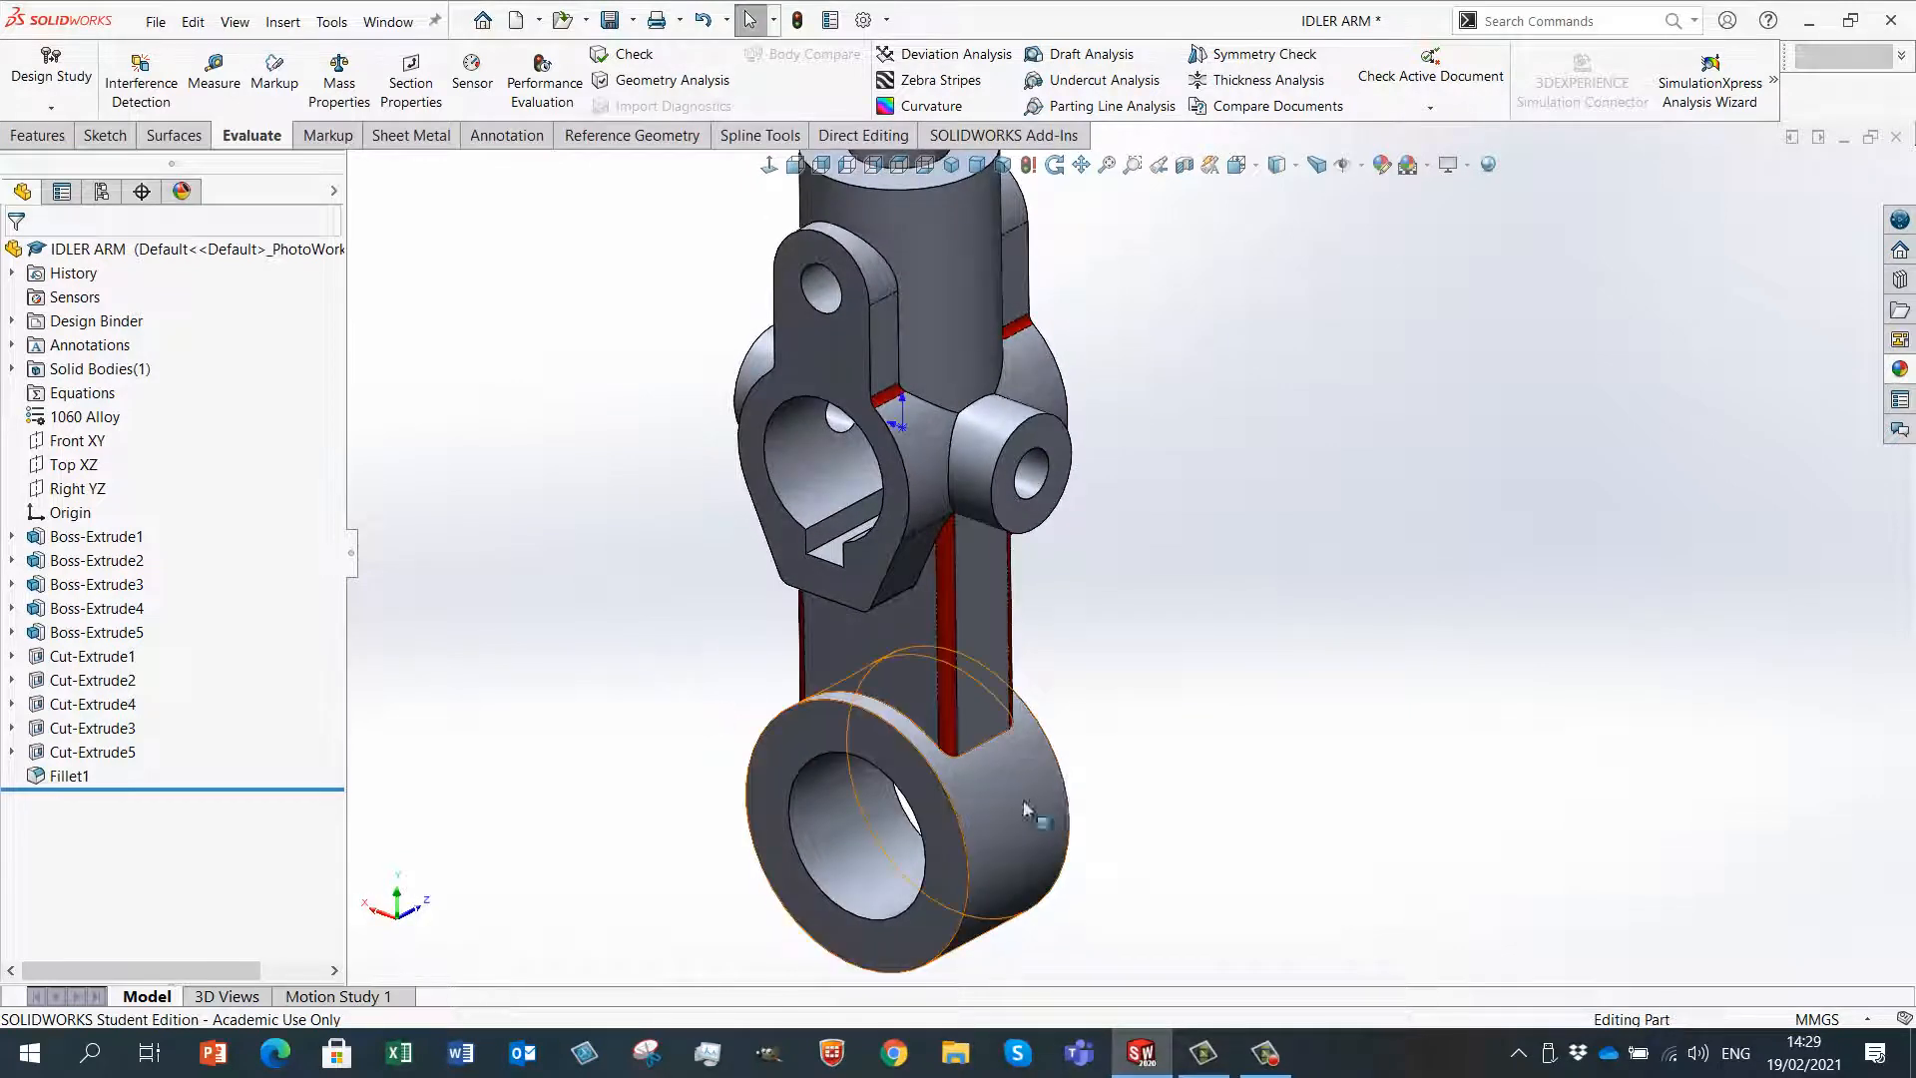
pyautogui.click(991, 743)
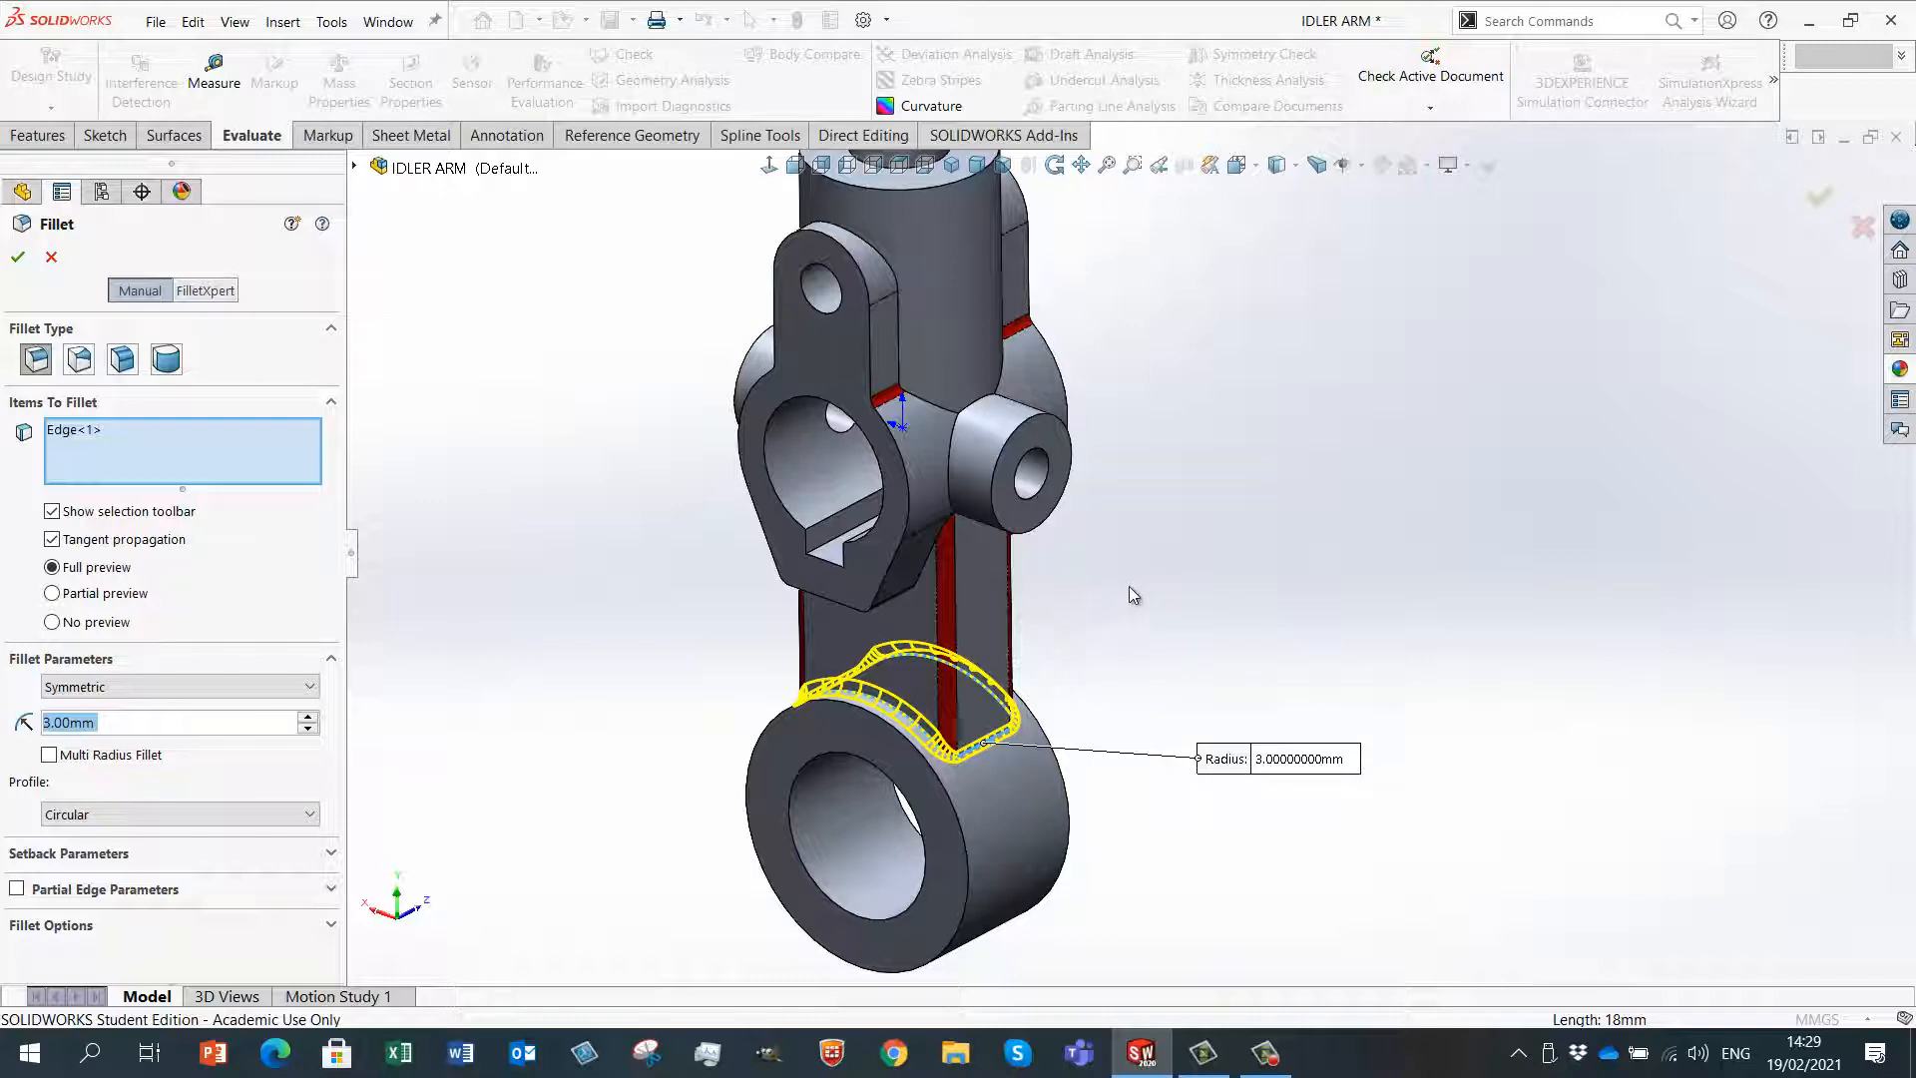
pyautogui.moveTo(1133, 595); pyautogui.dragTo(1181, 372, button='middle')
pyautogui.moveTo(1134, 552); pyautogui.dragTo(1057, 612, button='middle')
pyautogui.scroll(-3, 1057, 613)
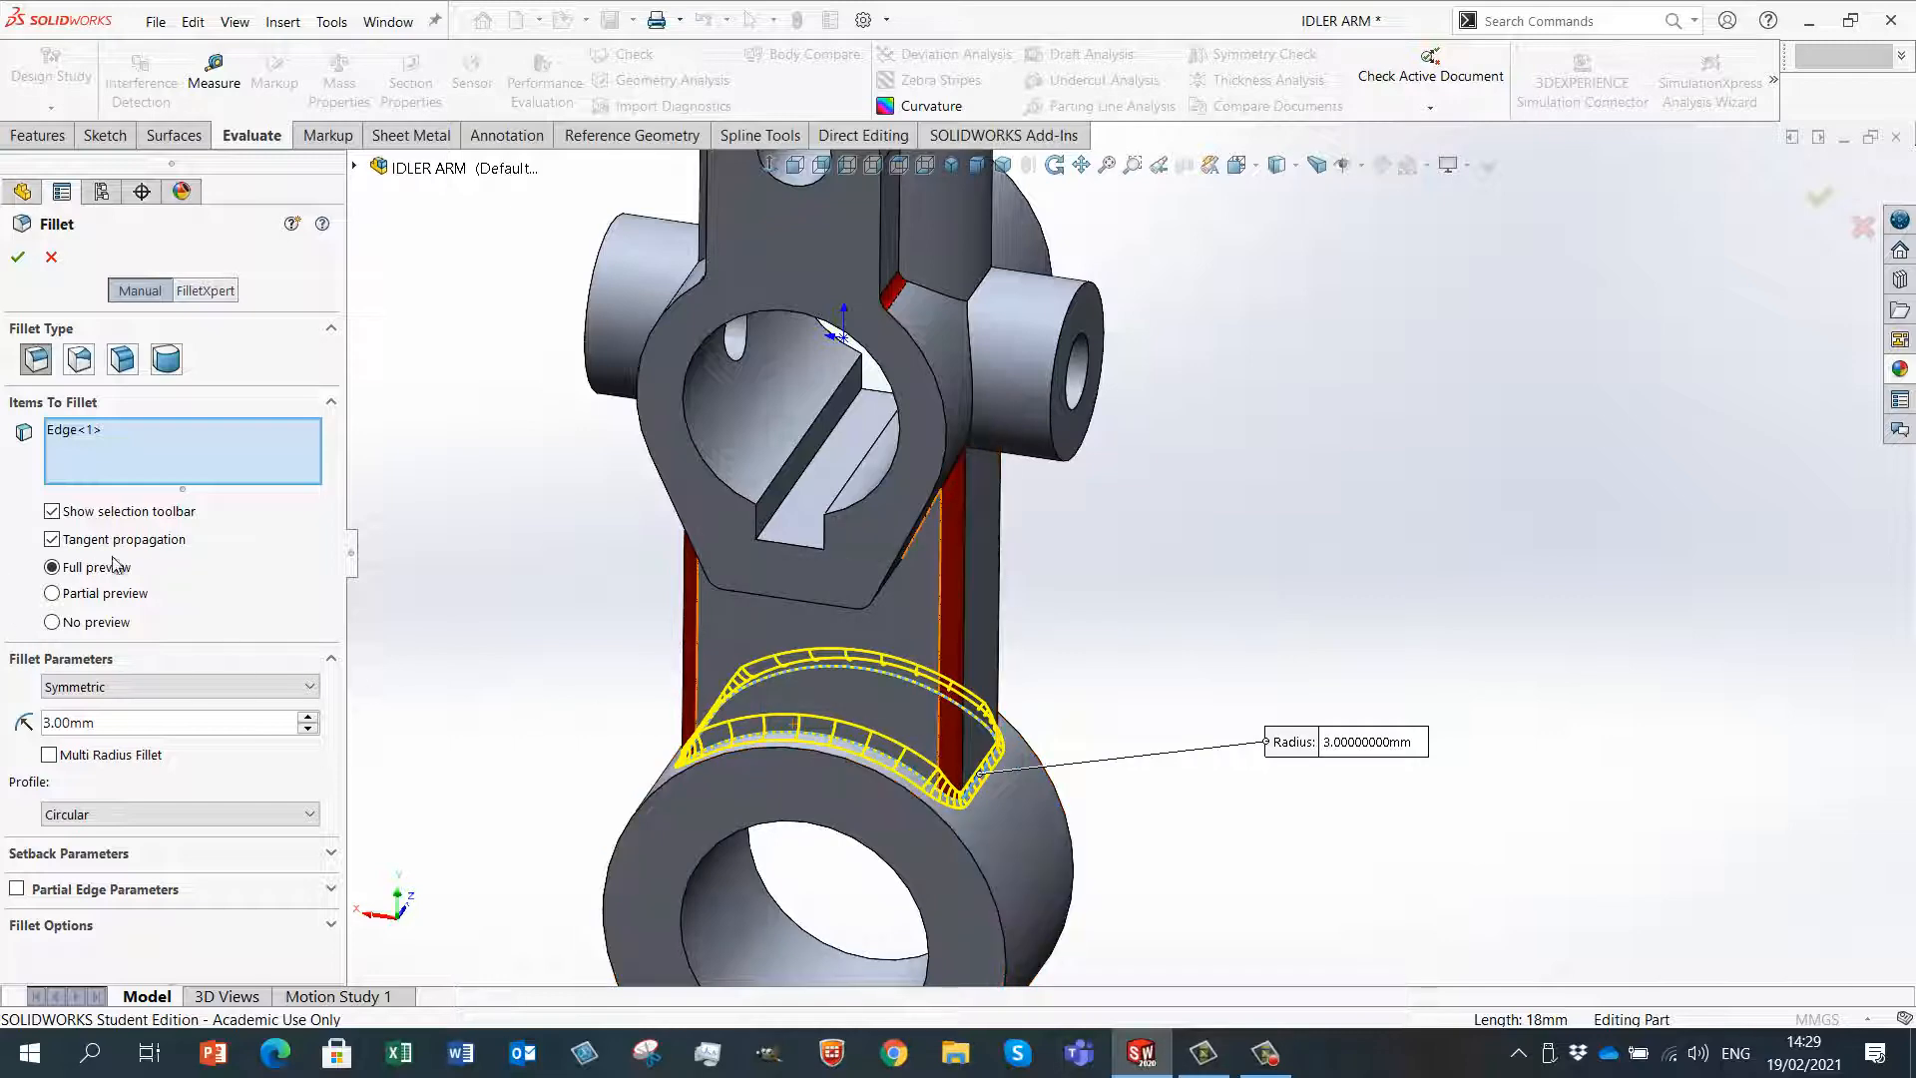
# - Add the edges where the arm's two wide faces meet the keyed boss's underside to the 3 mm fillet
pyautogui.moveTo(1018, 599); pyautogui.dragTo(930, 504, button='middle')
pyautogui.scroll(-3, 930, 500)
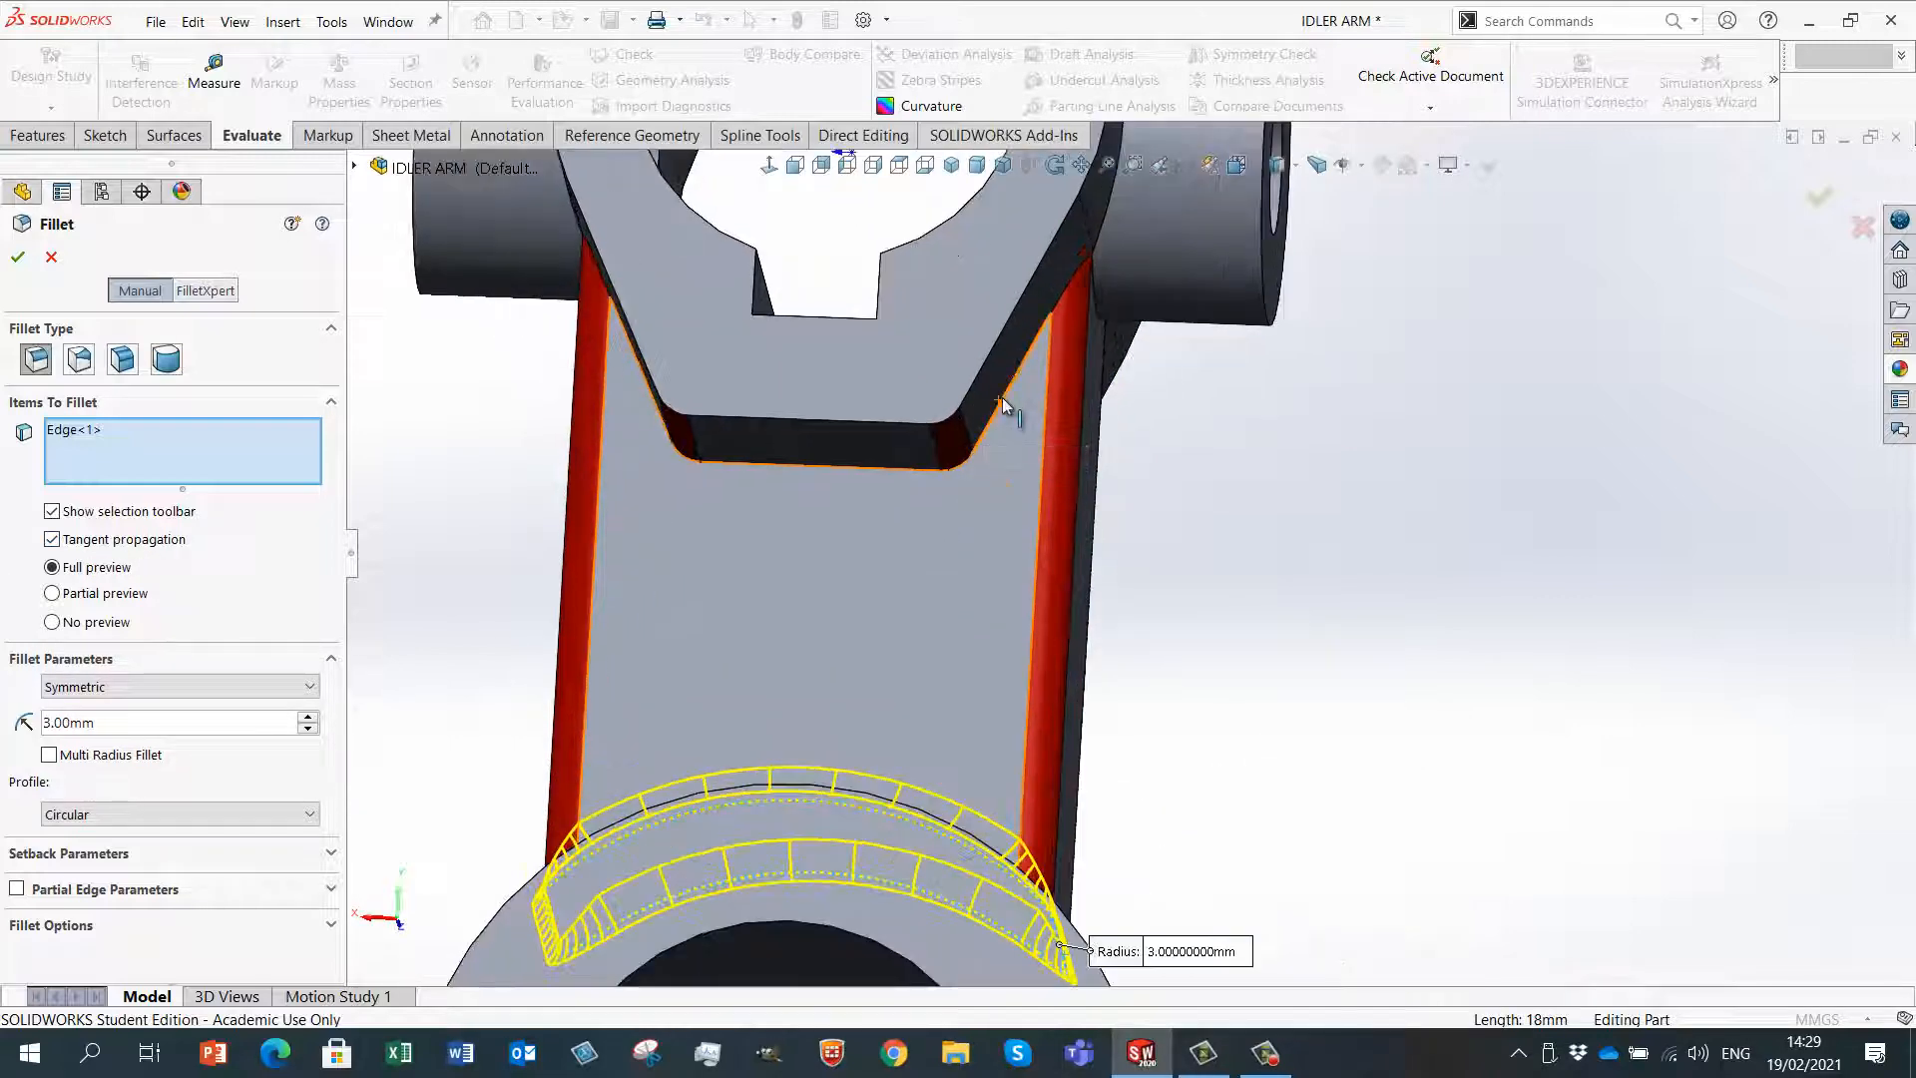
pyautogui.click(1001, 401)
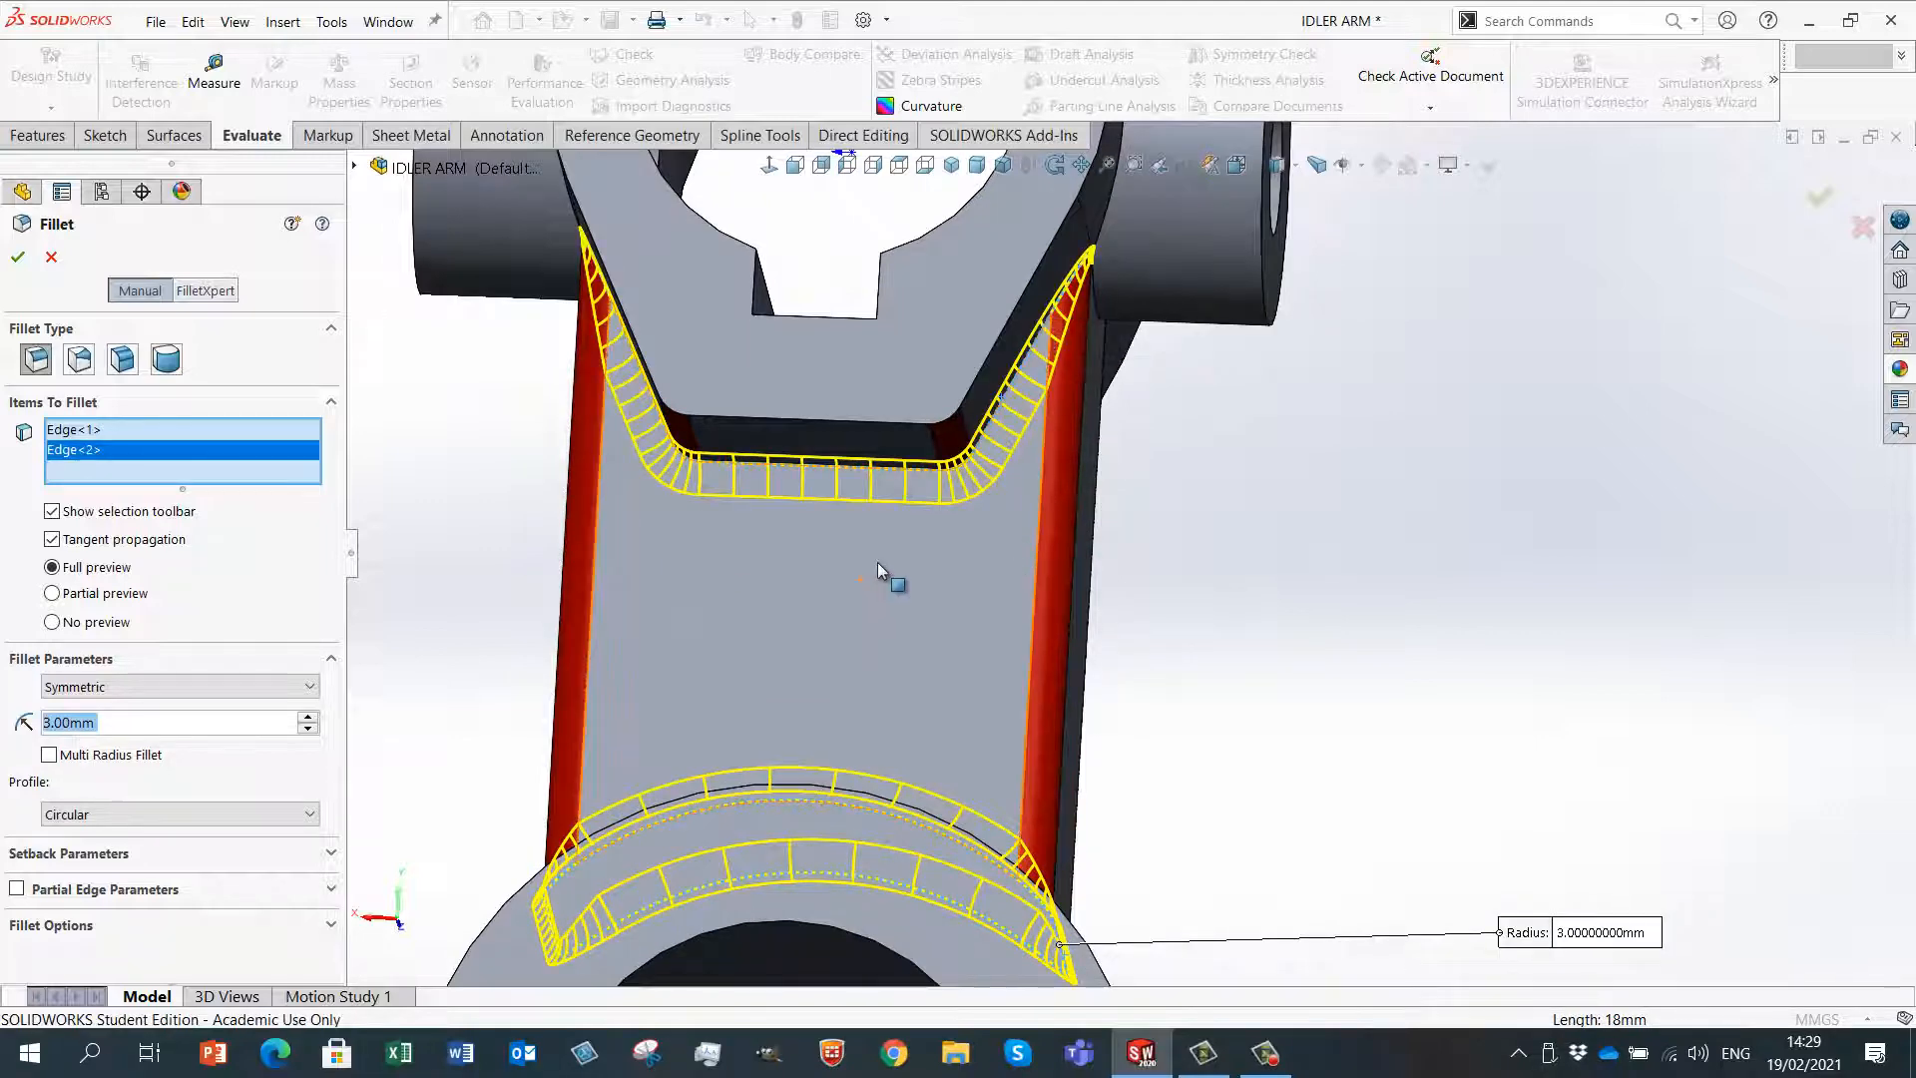
pyautogui.moveTo(1158, 486); pyautogui.dragTo(860, 434, button='middle')
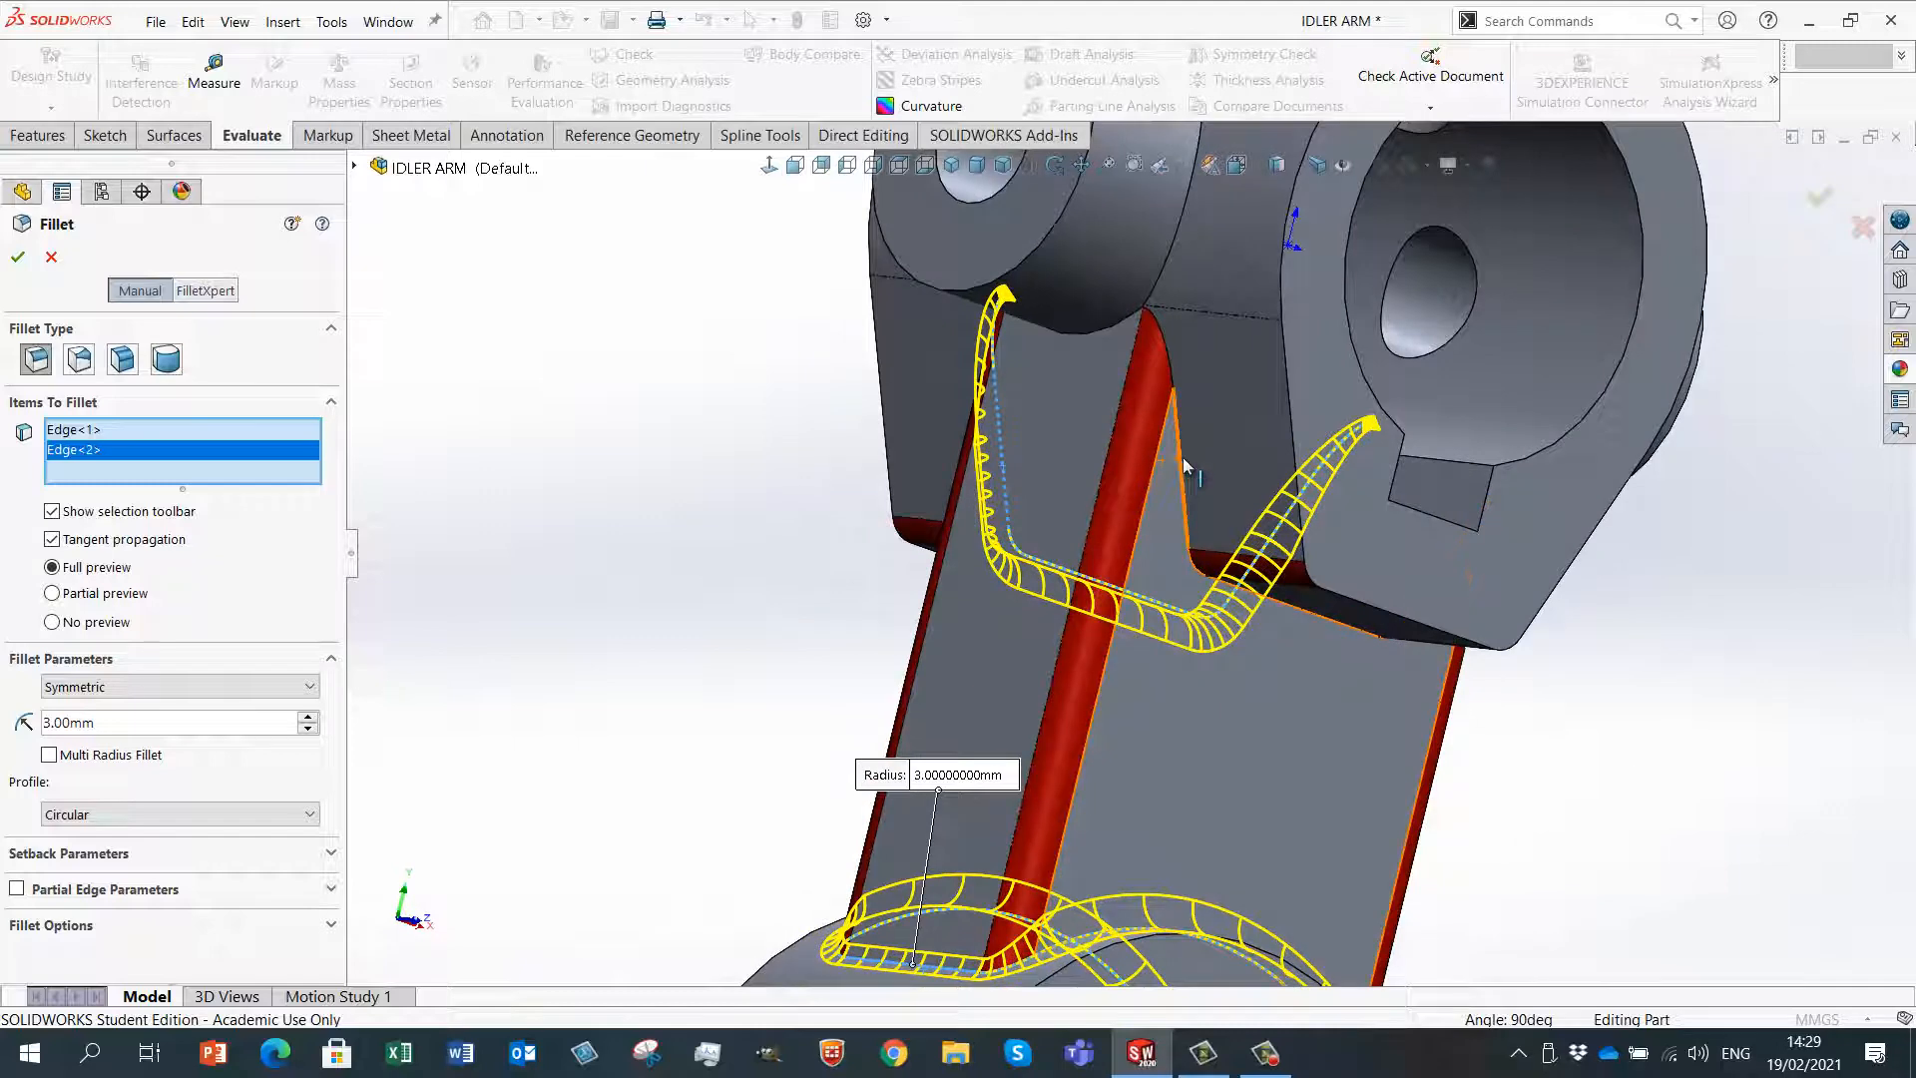
pyautogui.click(1183, 461)
pyautogui.scroll(2, 1534, 449)
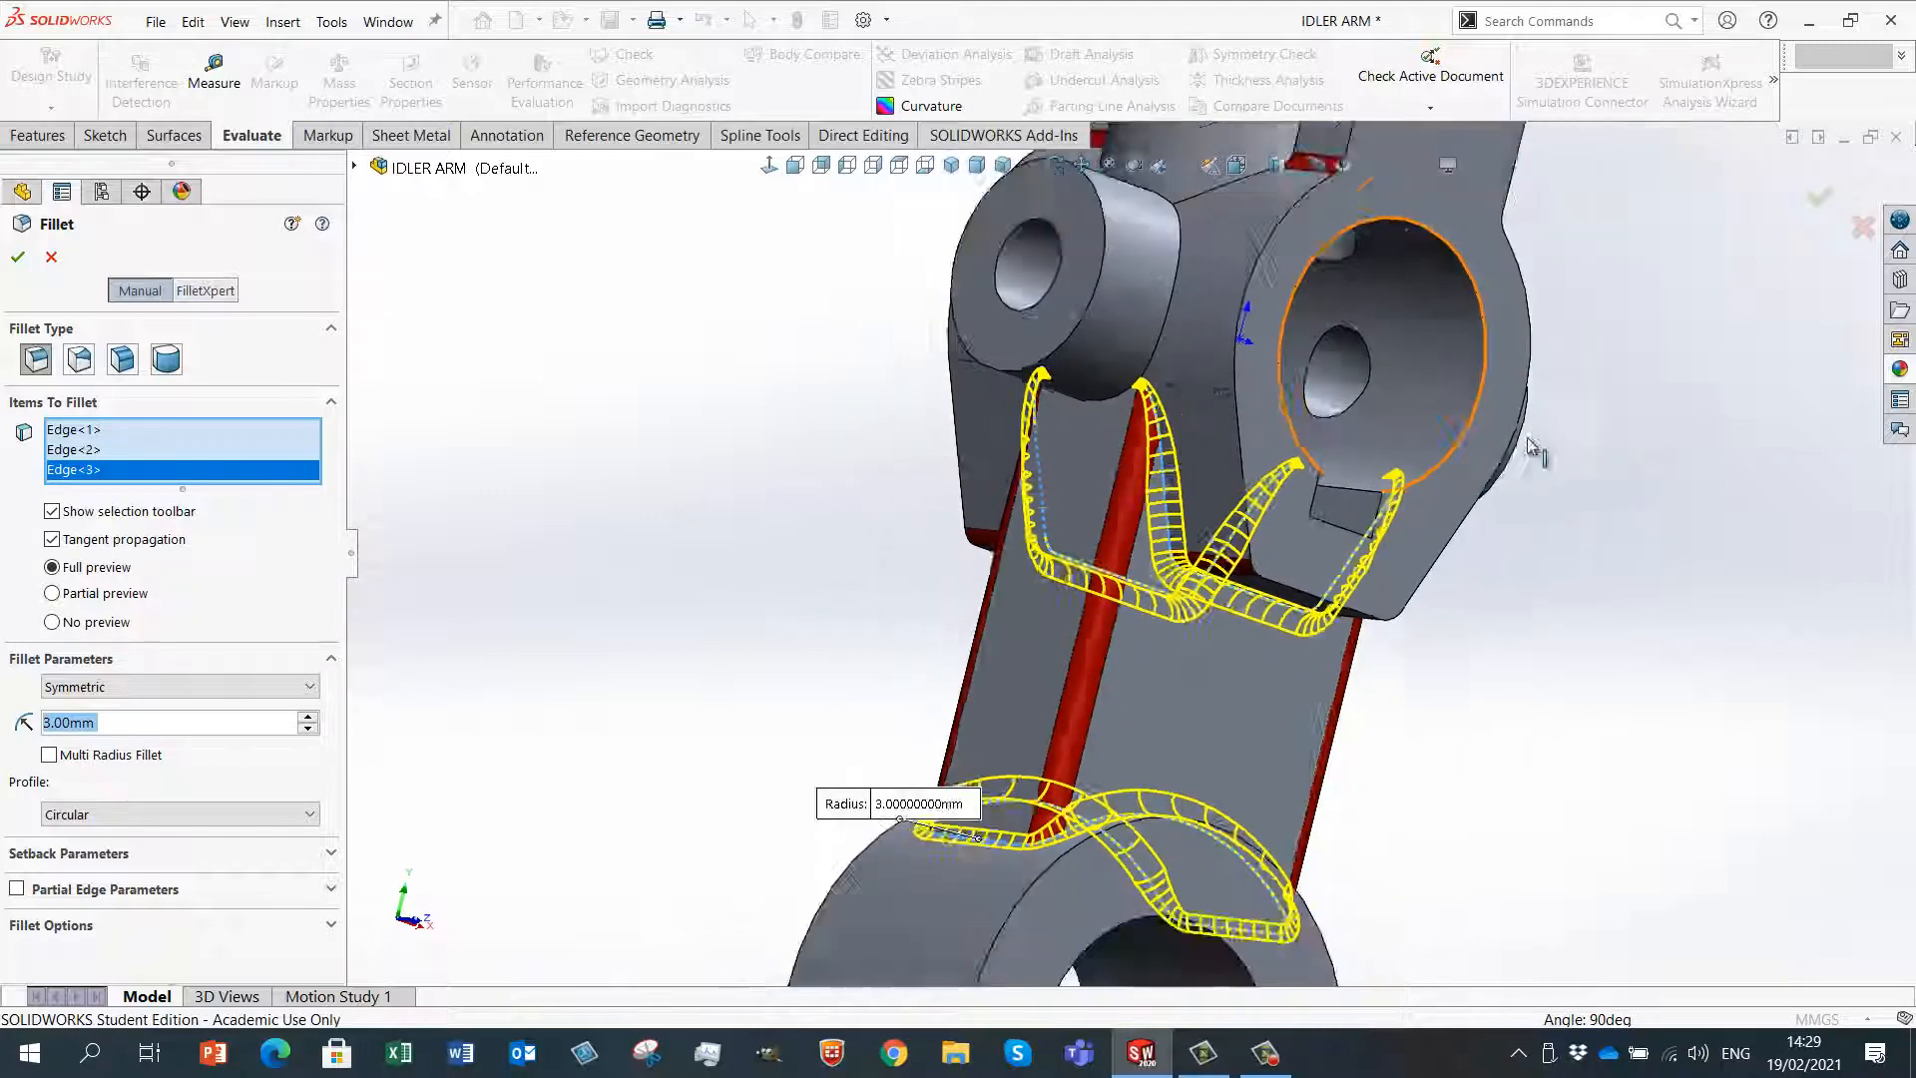
# - Add the edges where both upright lugs meet the vertical cylinder and apply the 3 mm fillet
pyautogui.moveTo(1535, 449); pyautogui.dragTo(1326, 504, button='middle')
pyautogui.scroll(5, 1327, 504)
pyautogui.scroll(-5, 1464, 271)
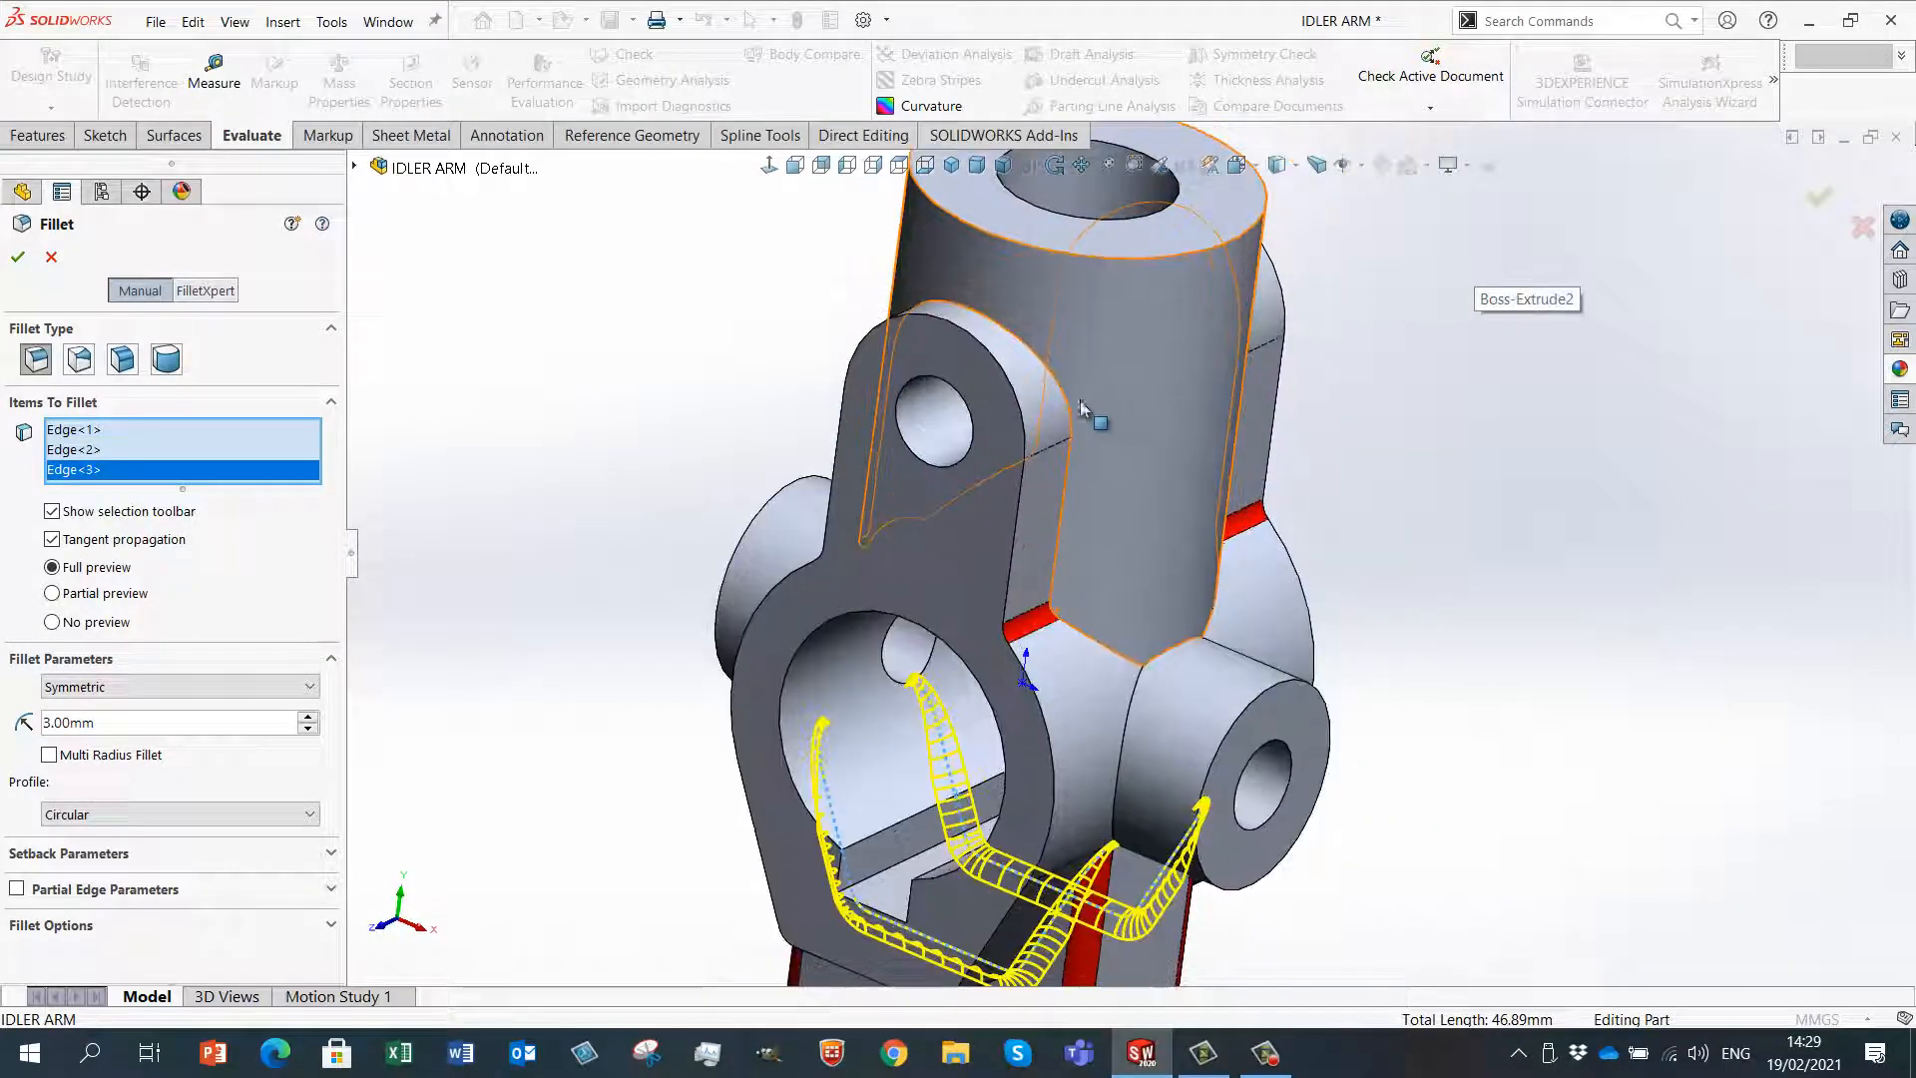
pyautogui.click(1068, 404)
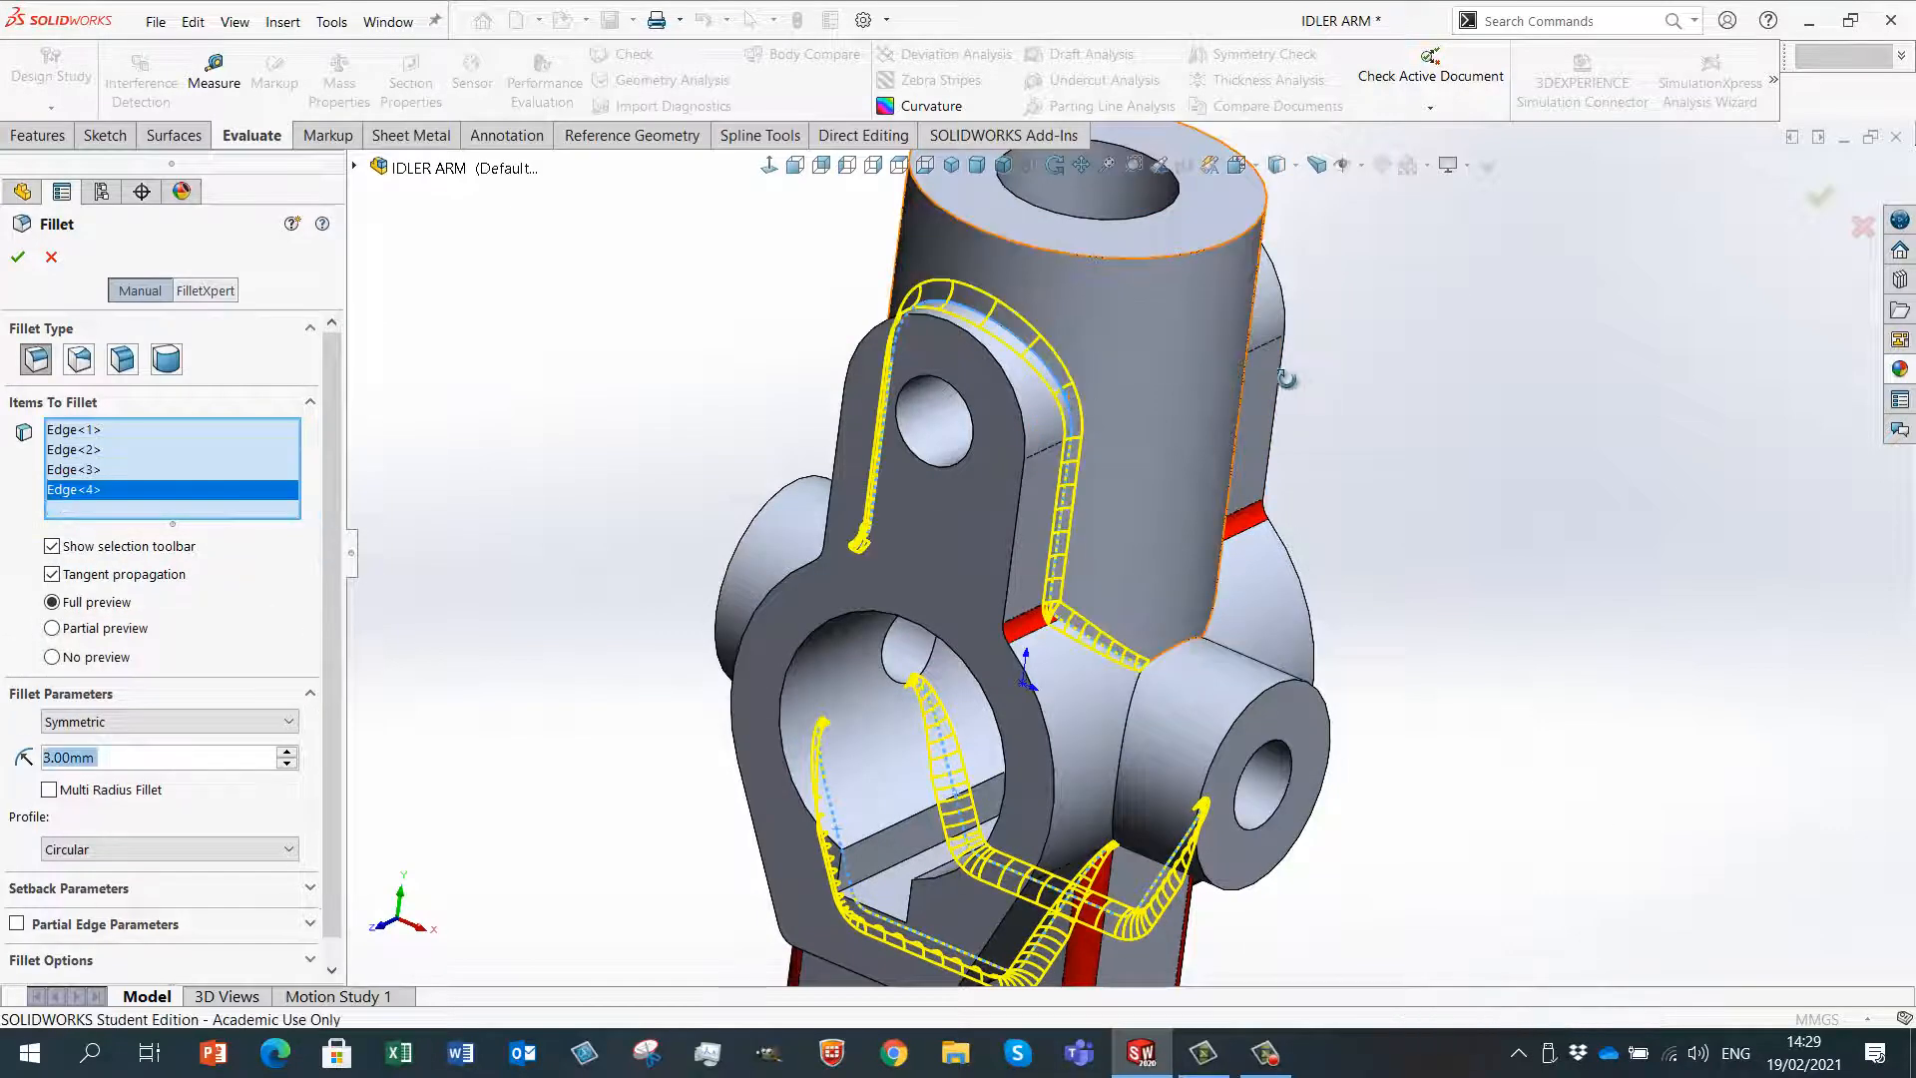
pyautogui.moveTo(1069, 404); pyautogui.dragTo(1235, 359, button='middle')
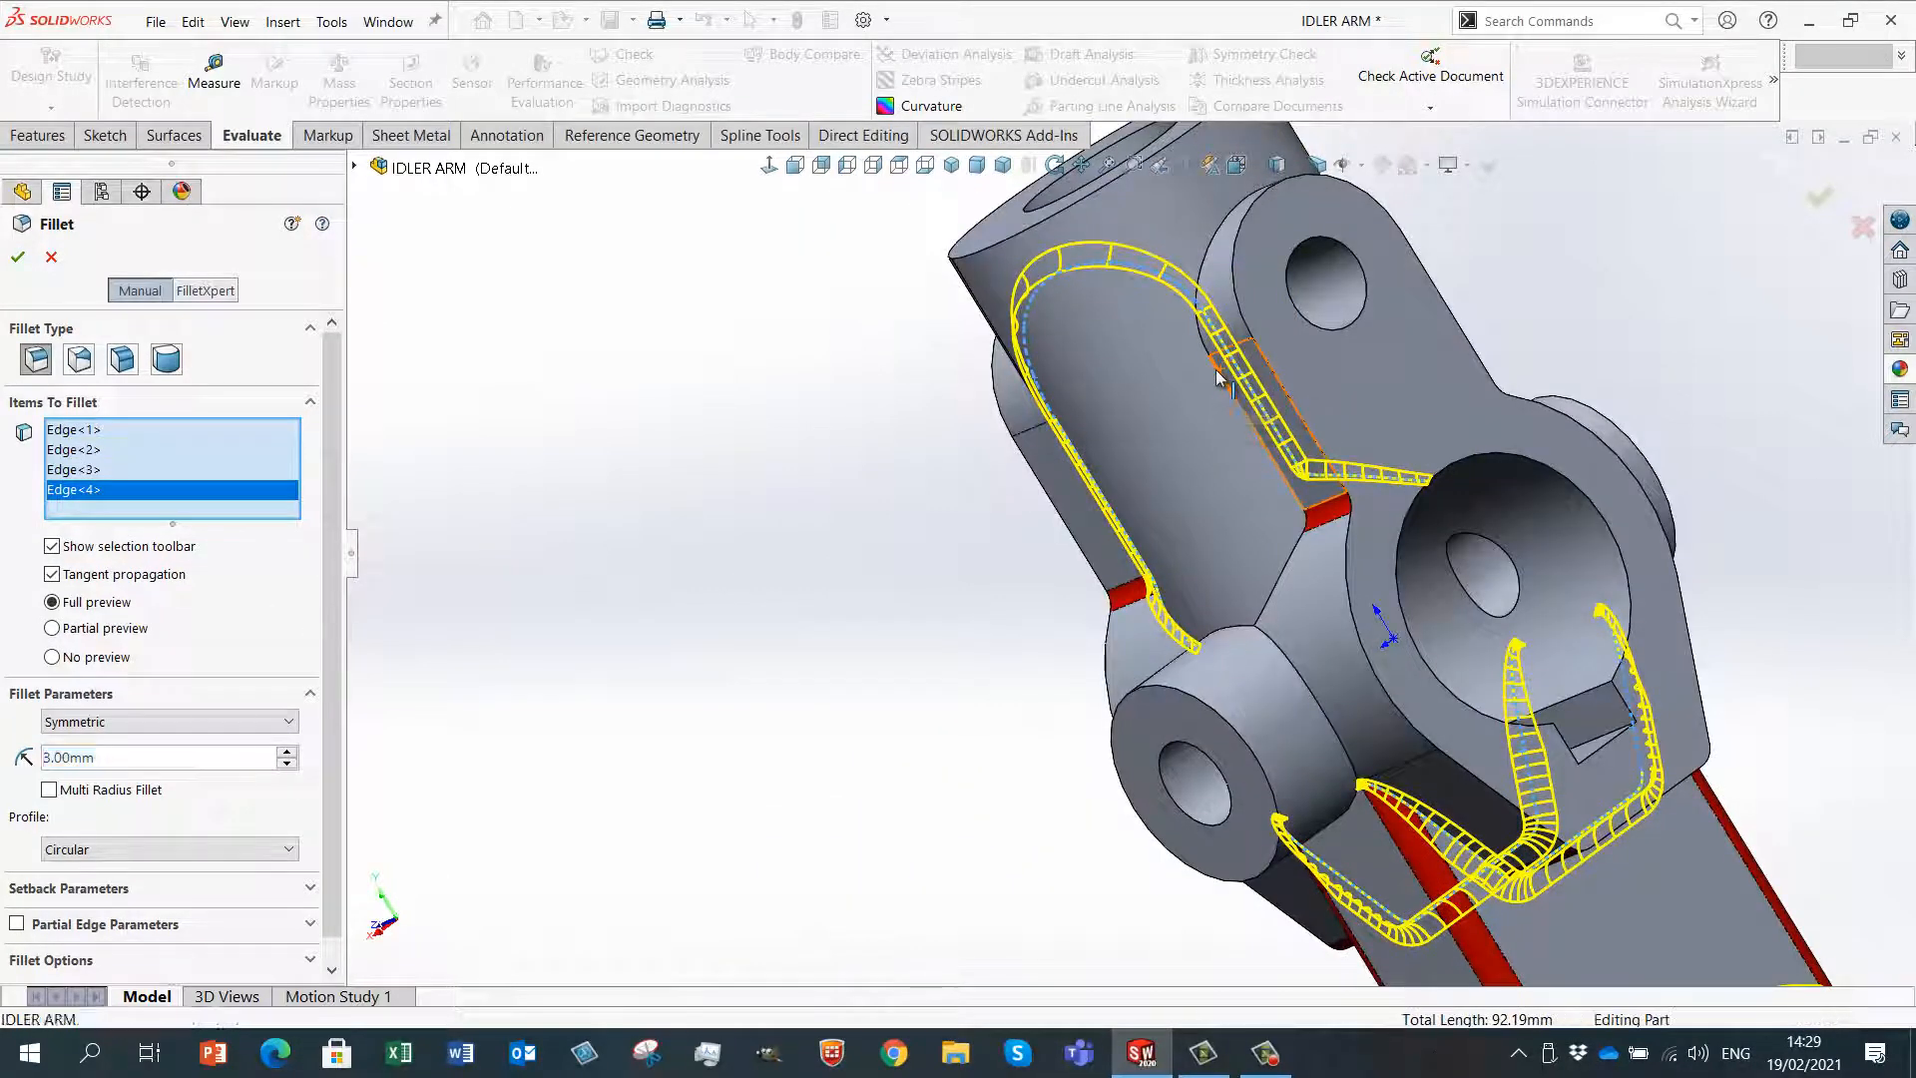
pyautogui.click(1219, 379)
pyautogui.moveTo(882, 502); pyautogui.dragTo(672, 565, button='middle')
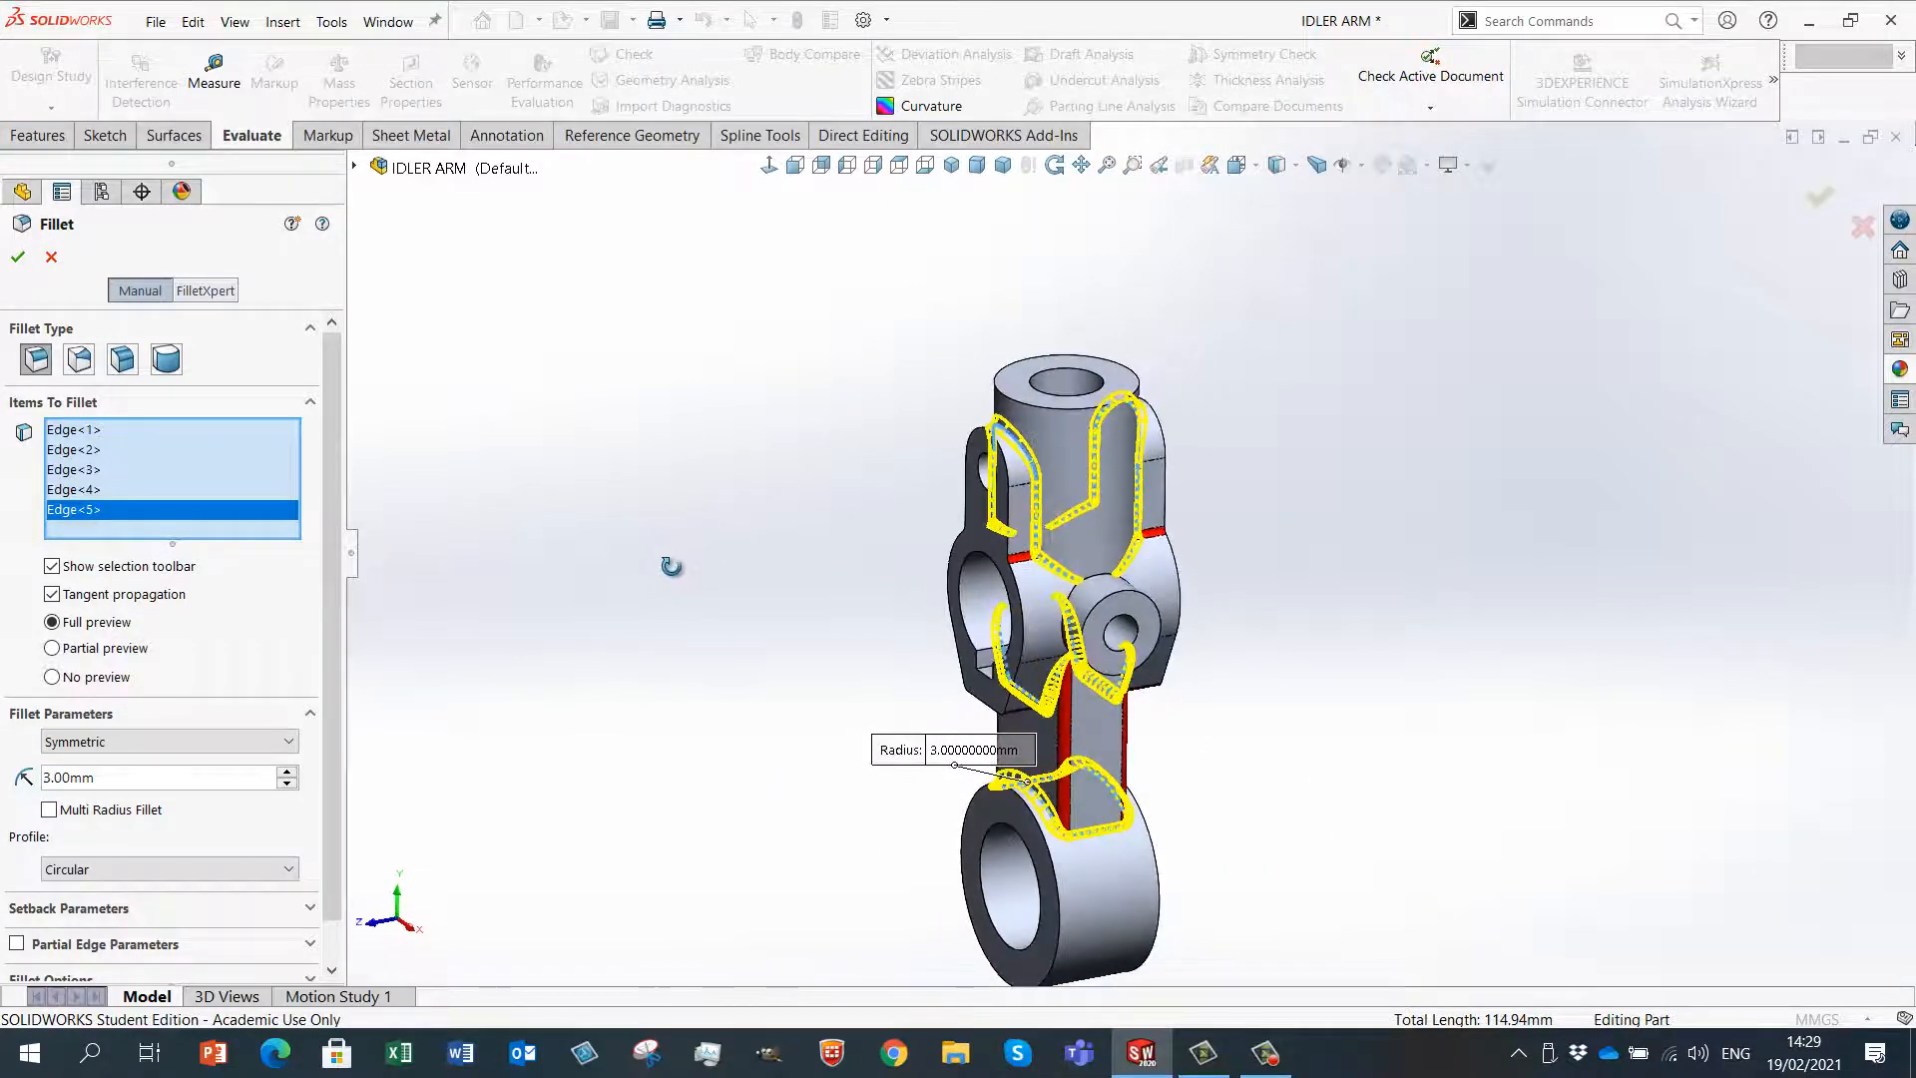
pyautogui.scroll(-1, 1223, 829)
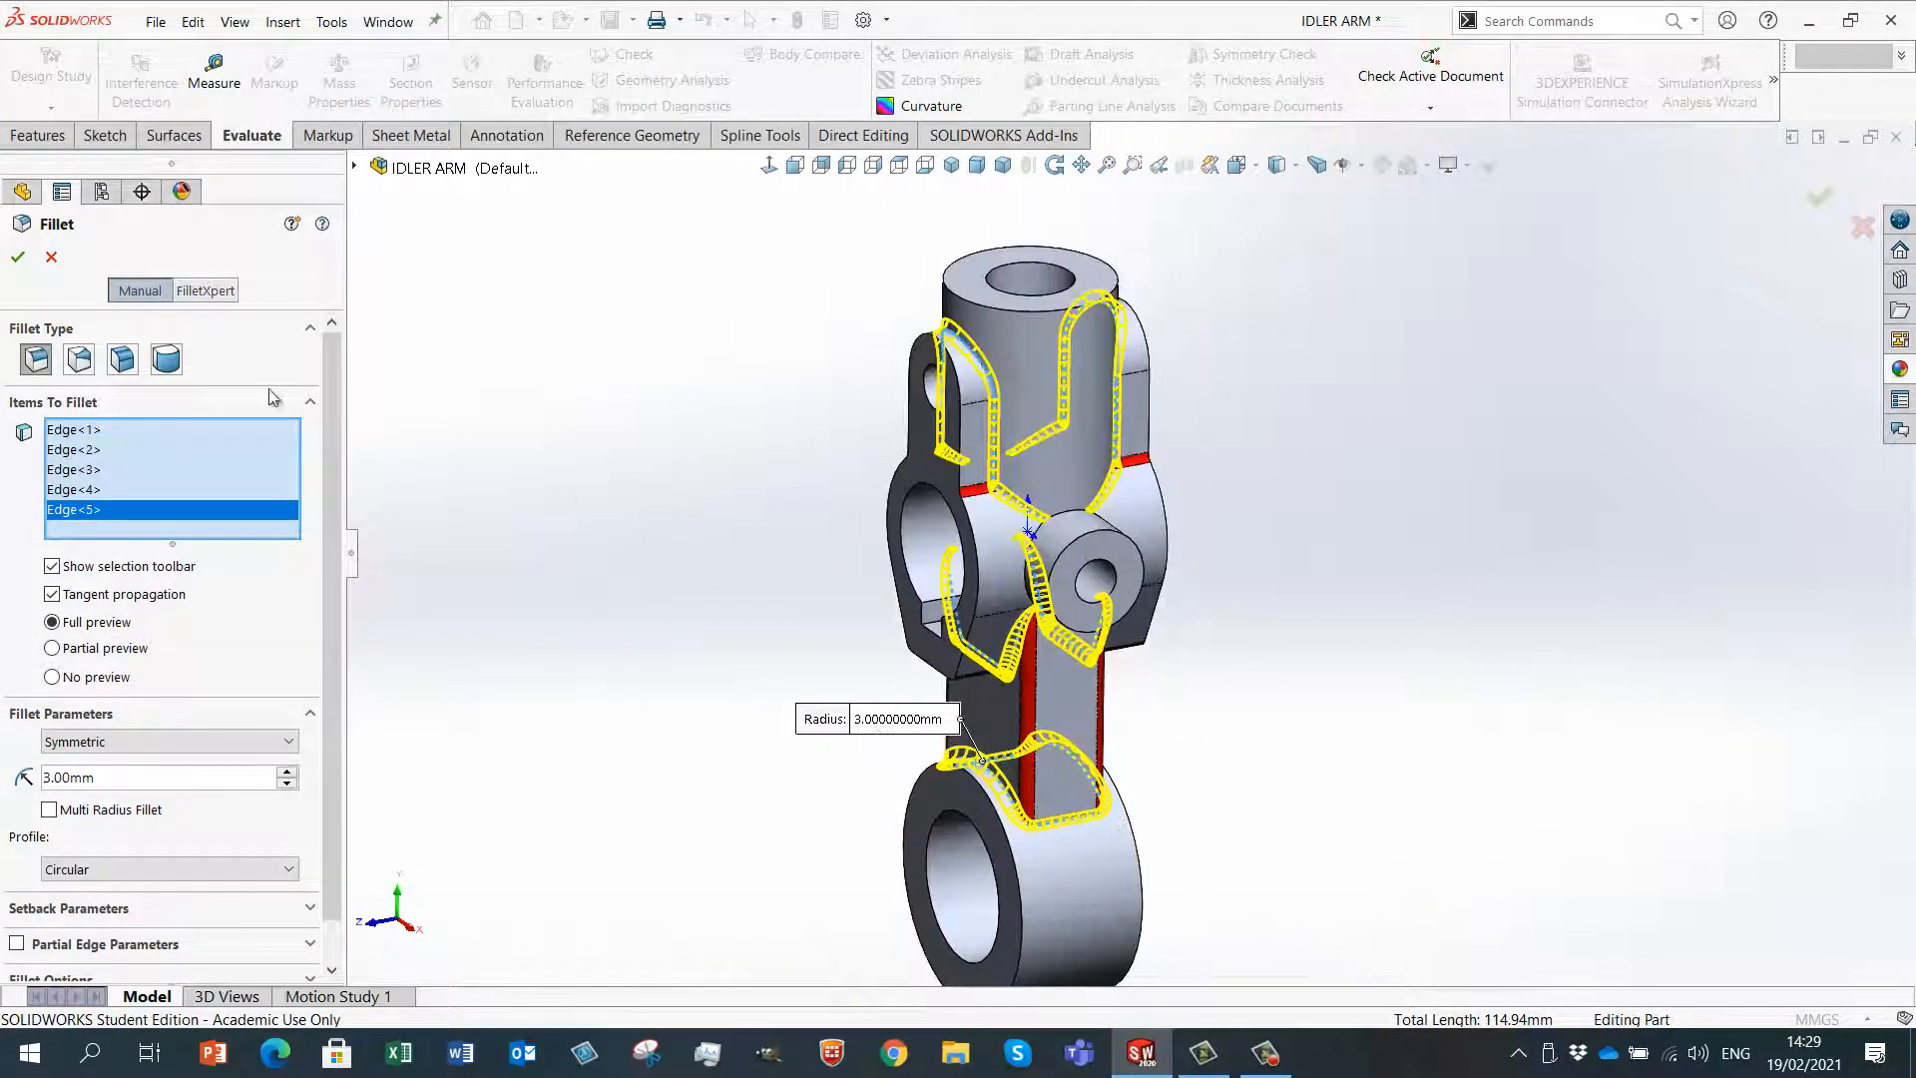
pyautogui.click(16, 259)
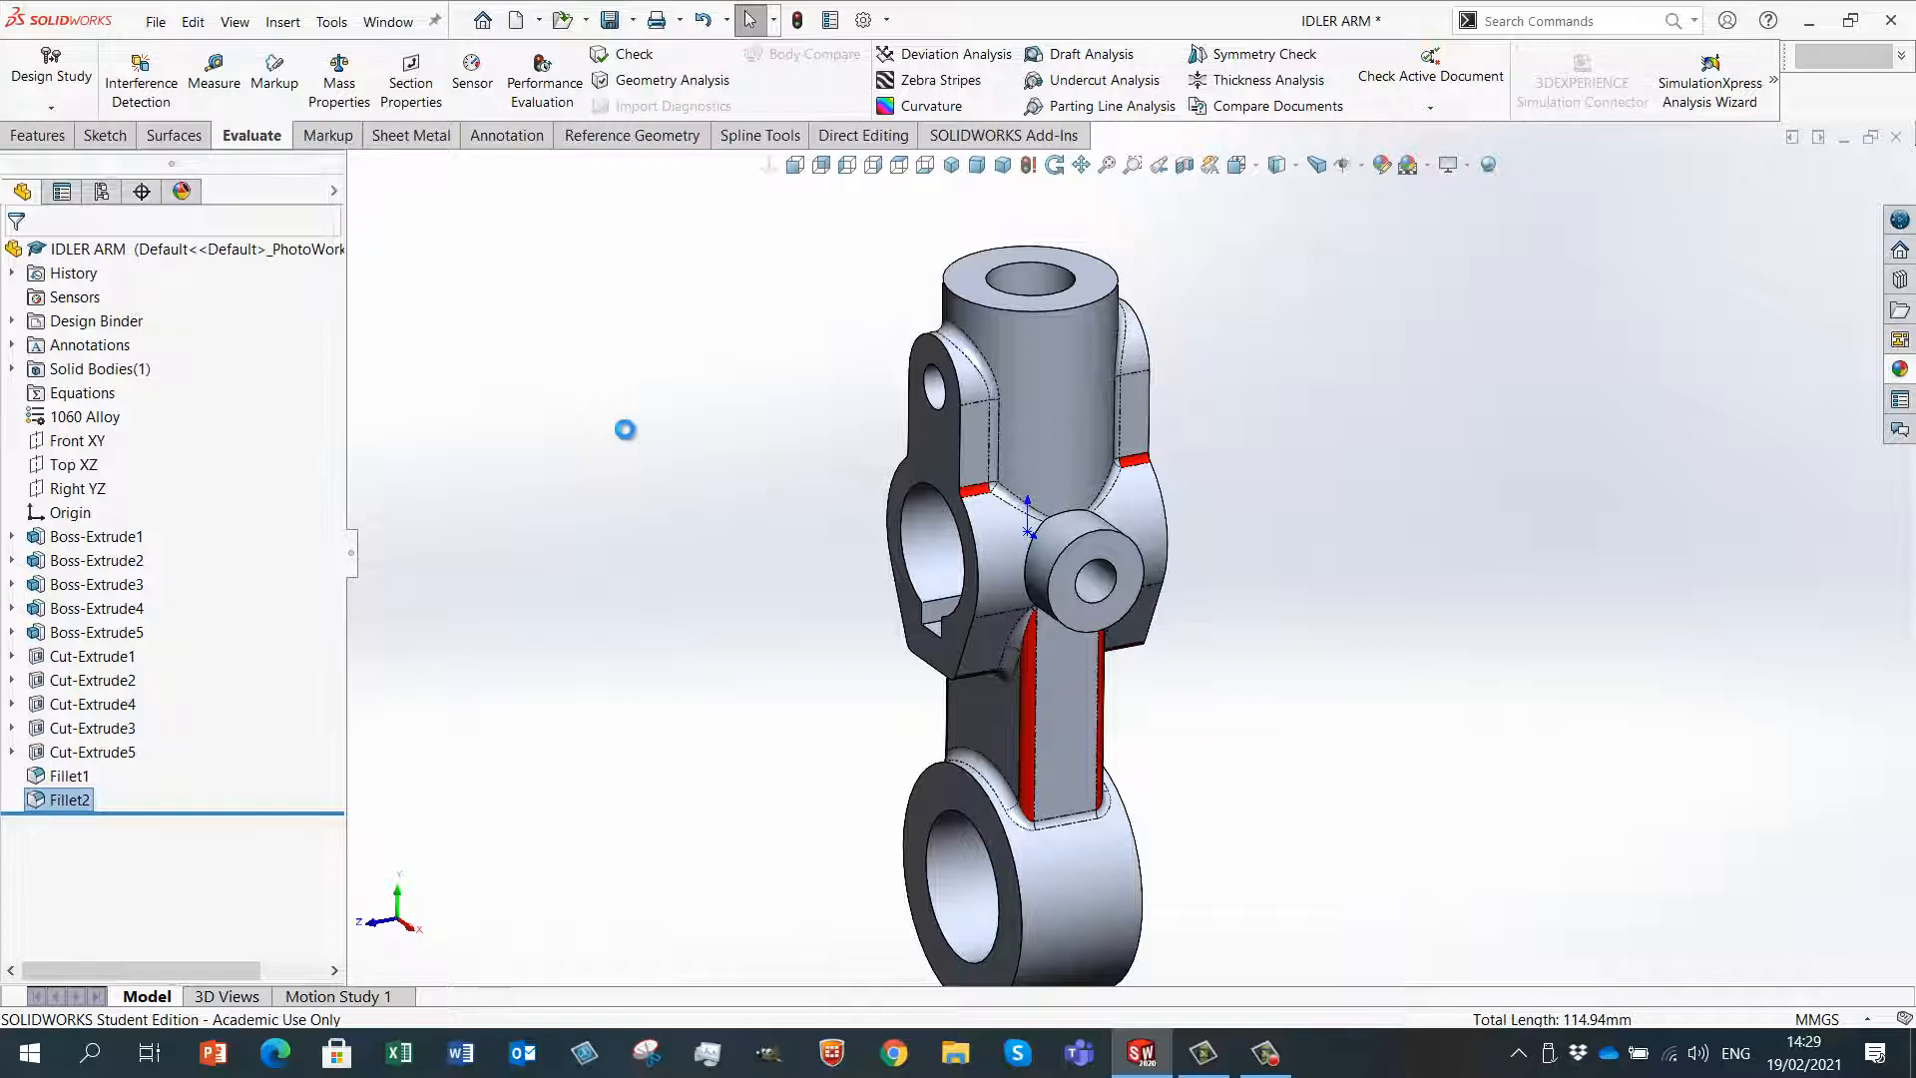
pyautogui.click(552, 779)
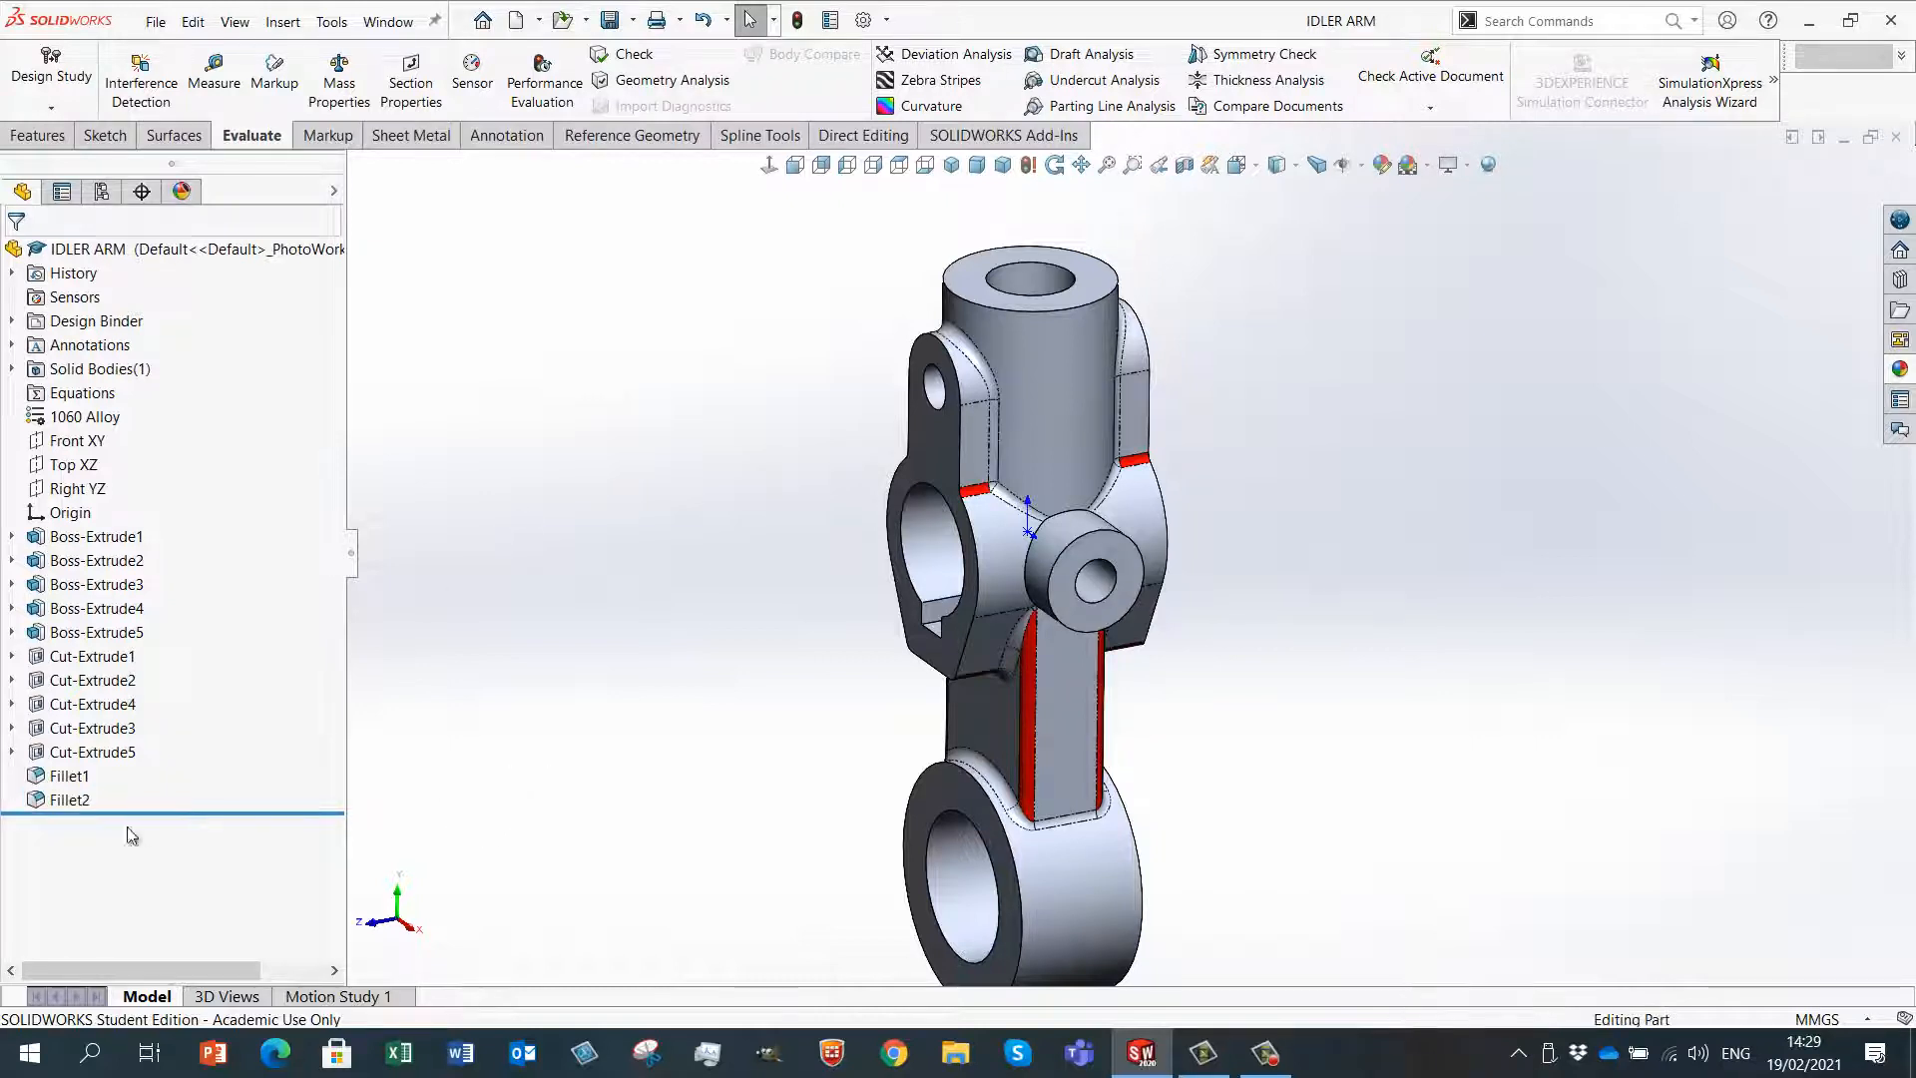
# - Change the appearance of the Fillet2 feature to red from the standard colour swatches
pyautogui.rightClick(60, 804)
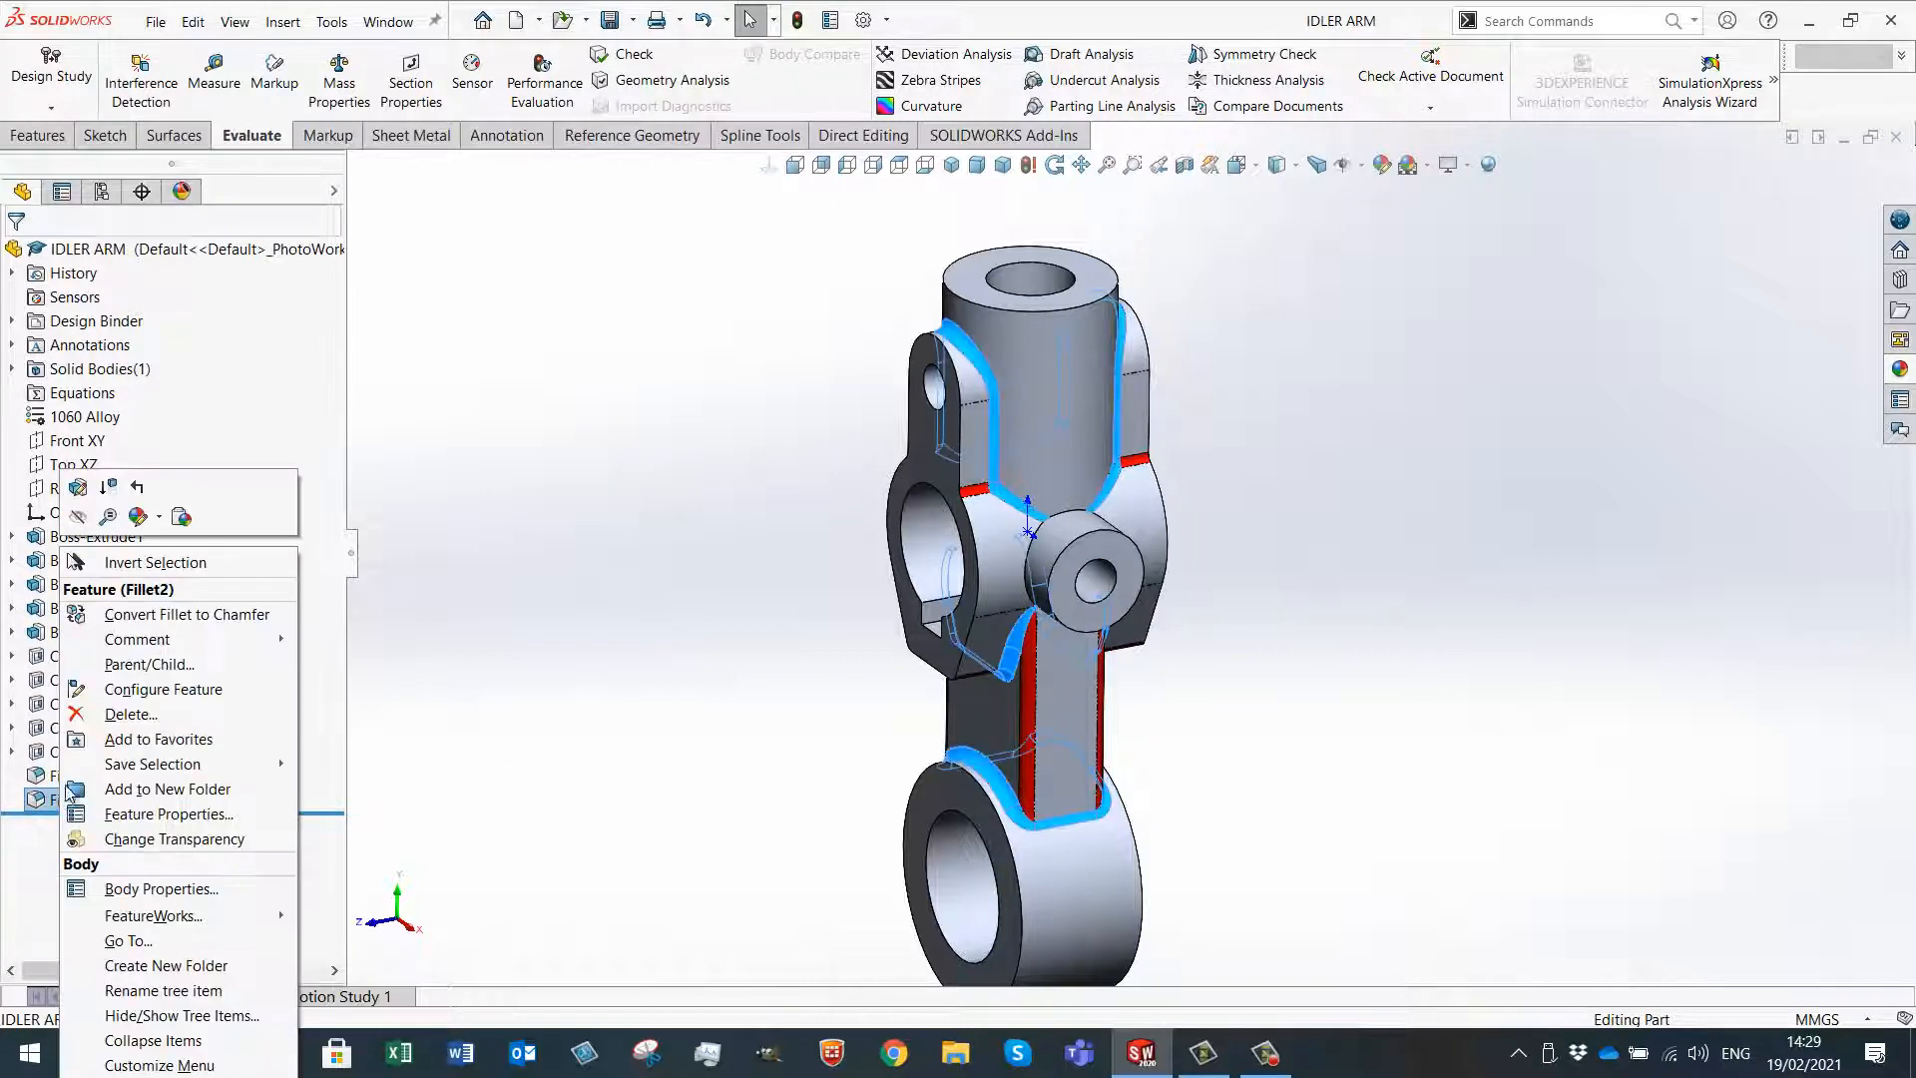
pyautogui.click(153, 519)
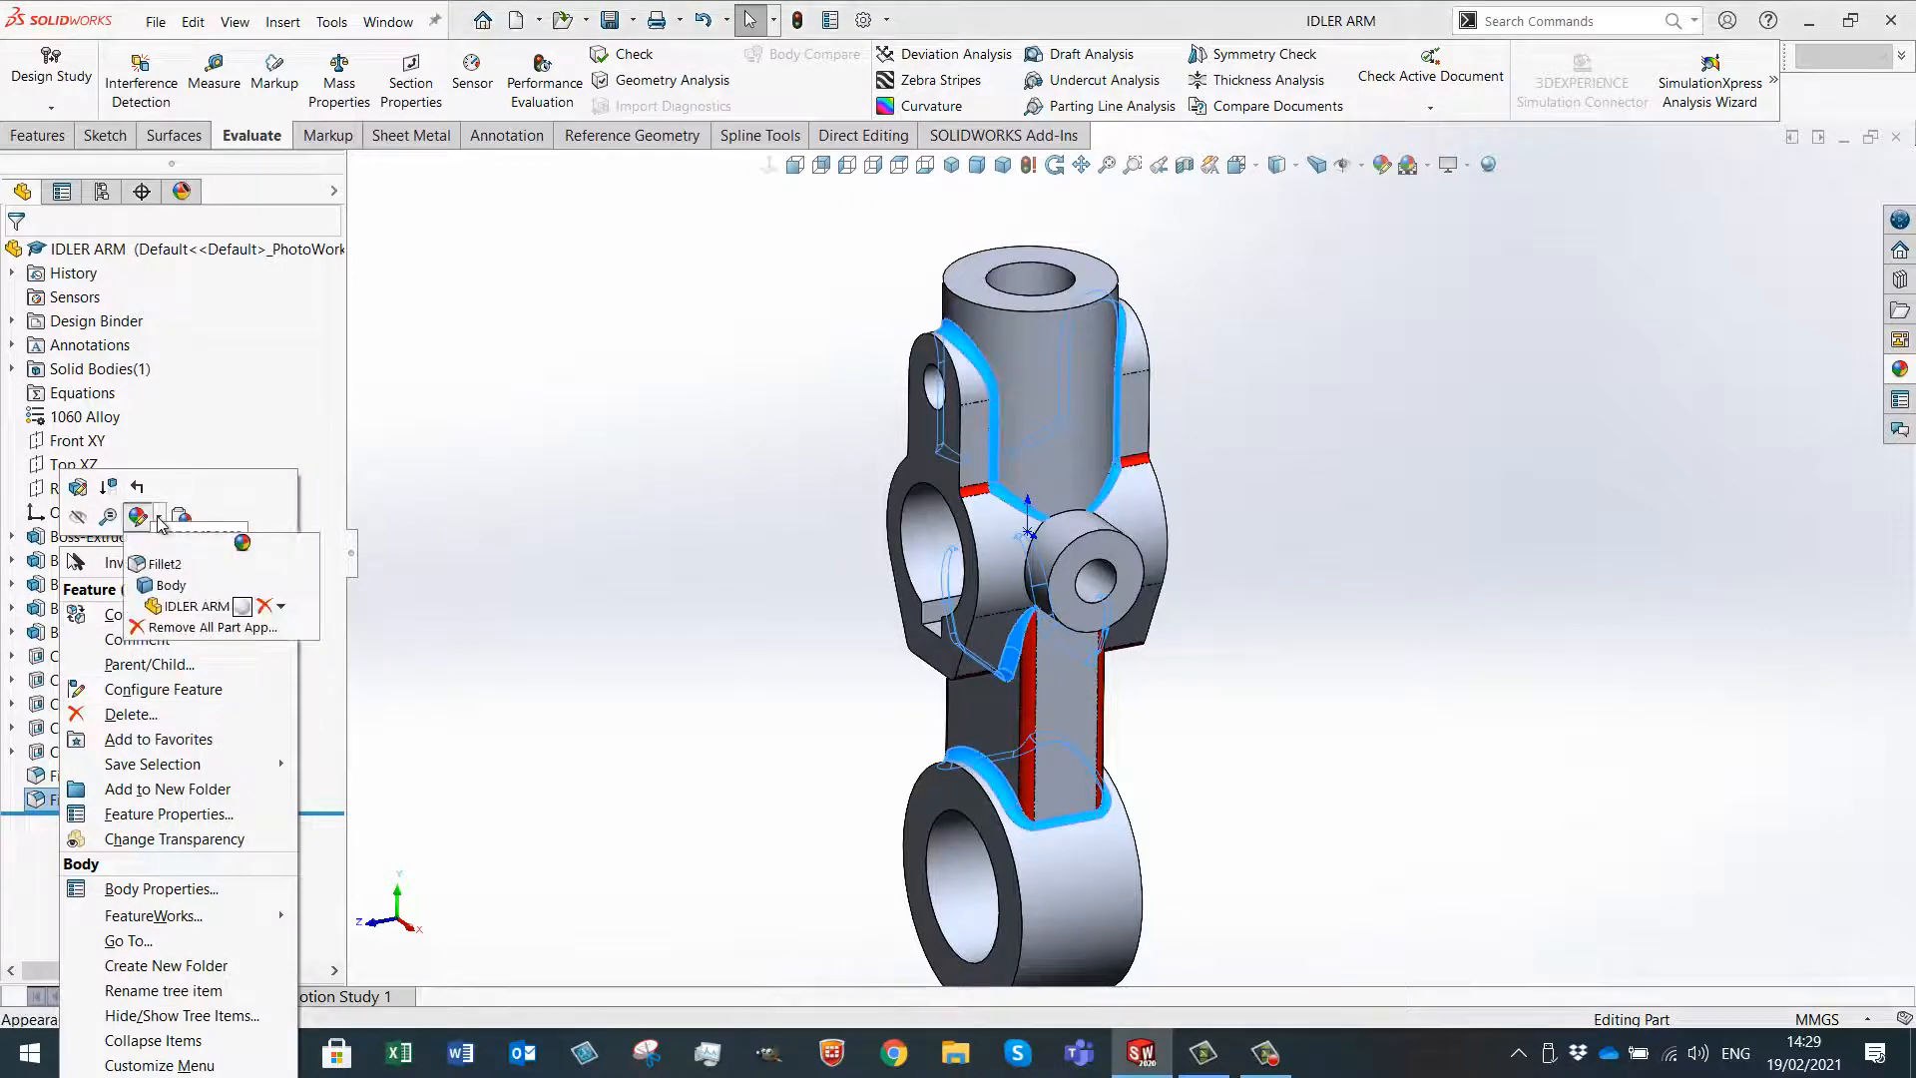
pyautogui.click(159, 571)
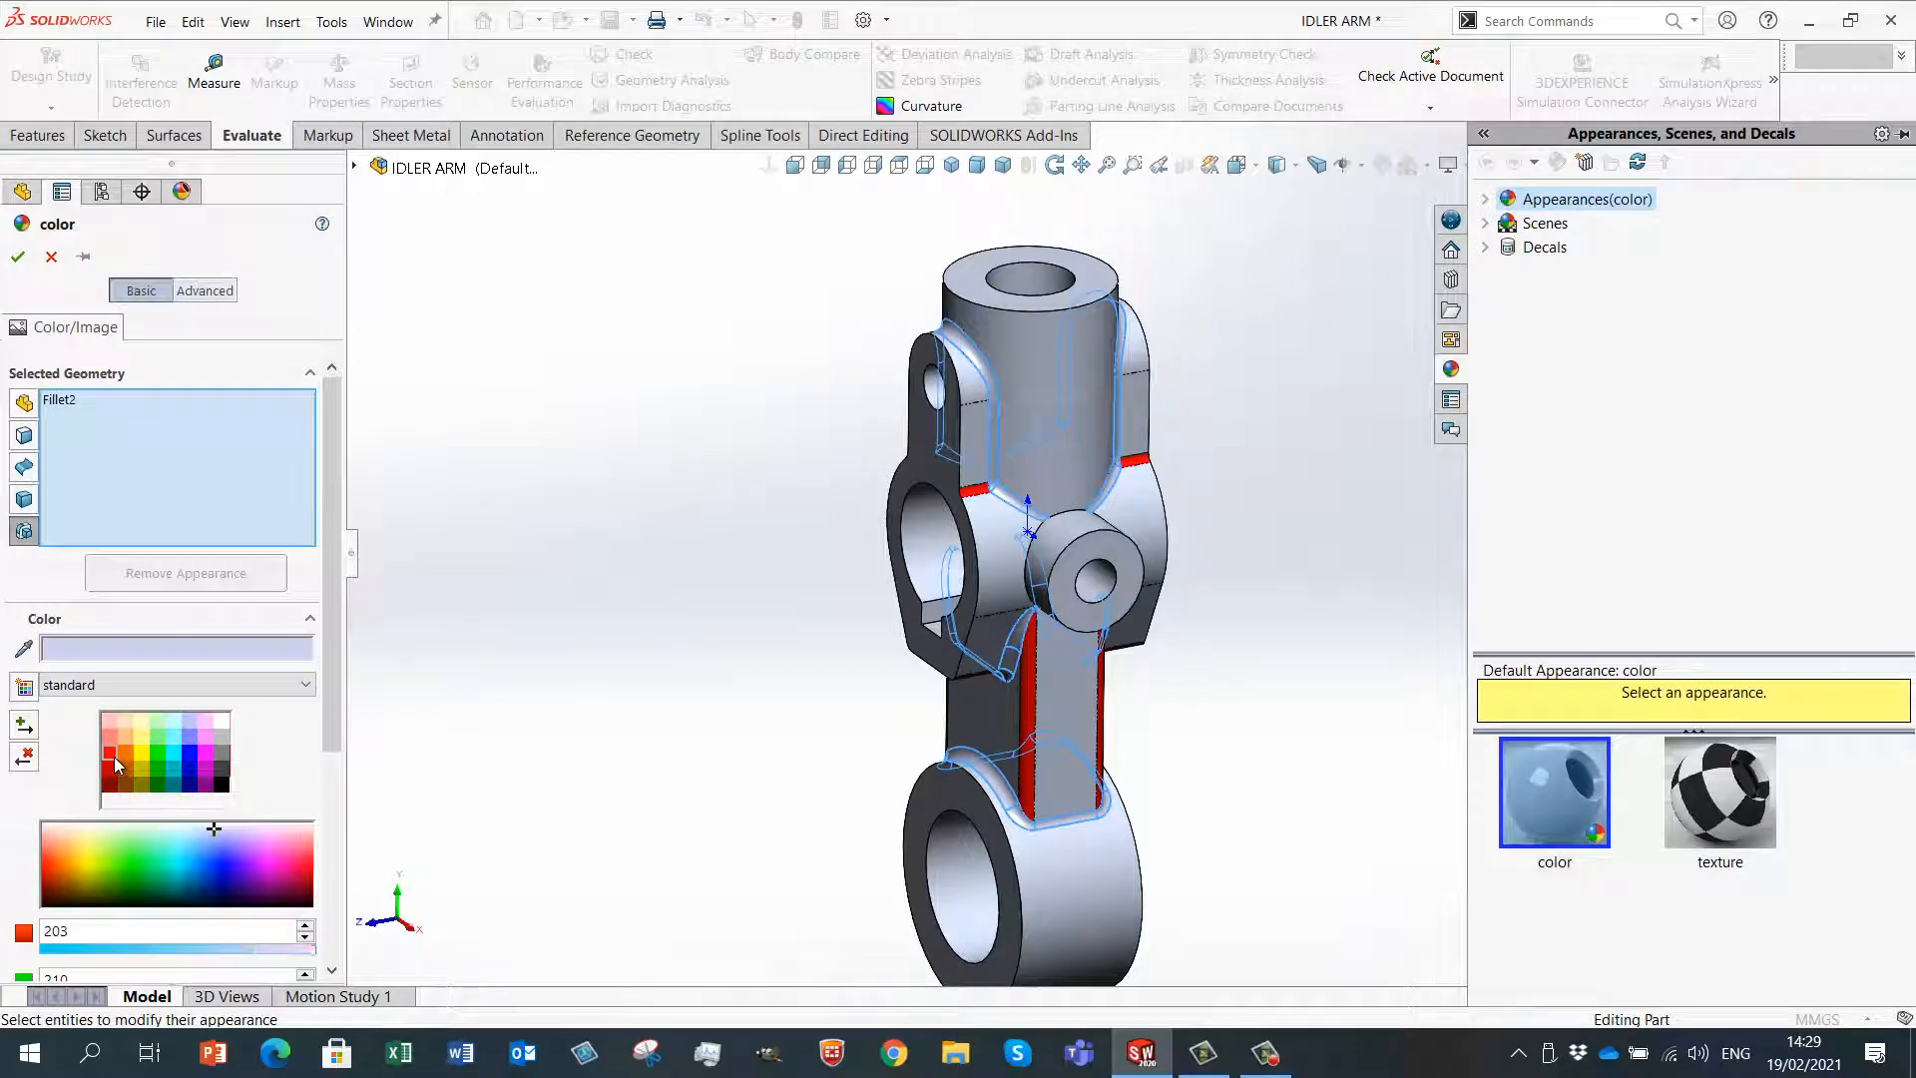
pyautogui.click(114, 757)
pyautogui.click(18, 256)
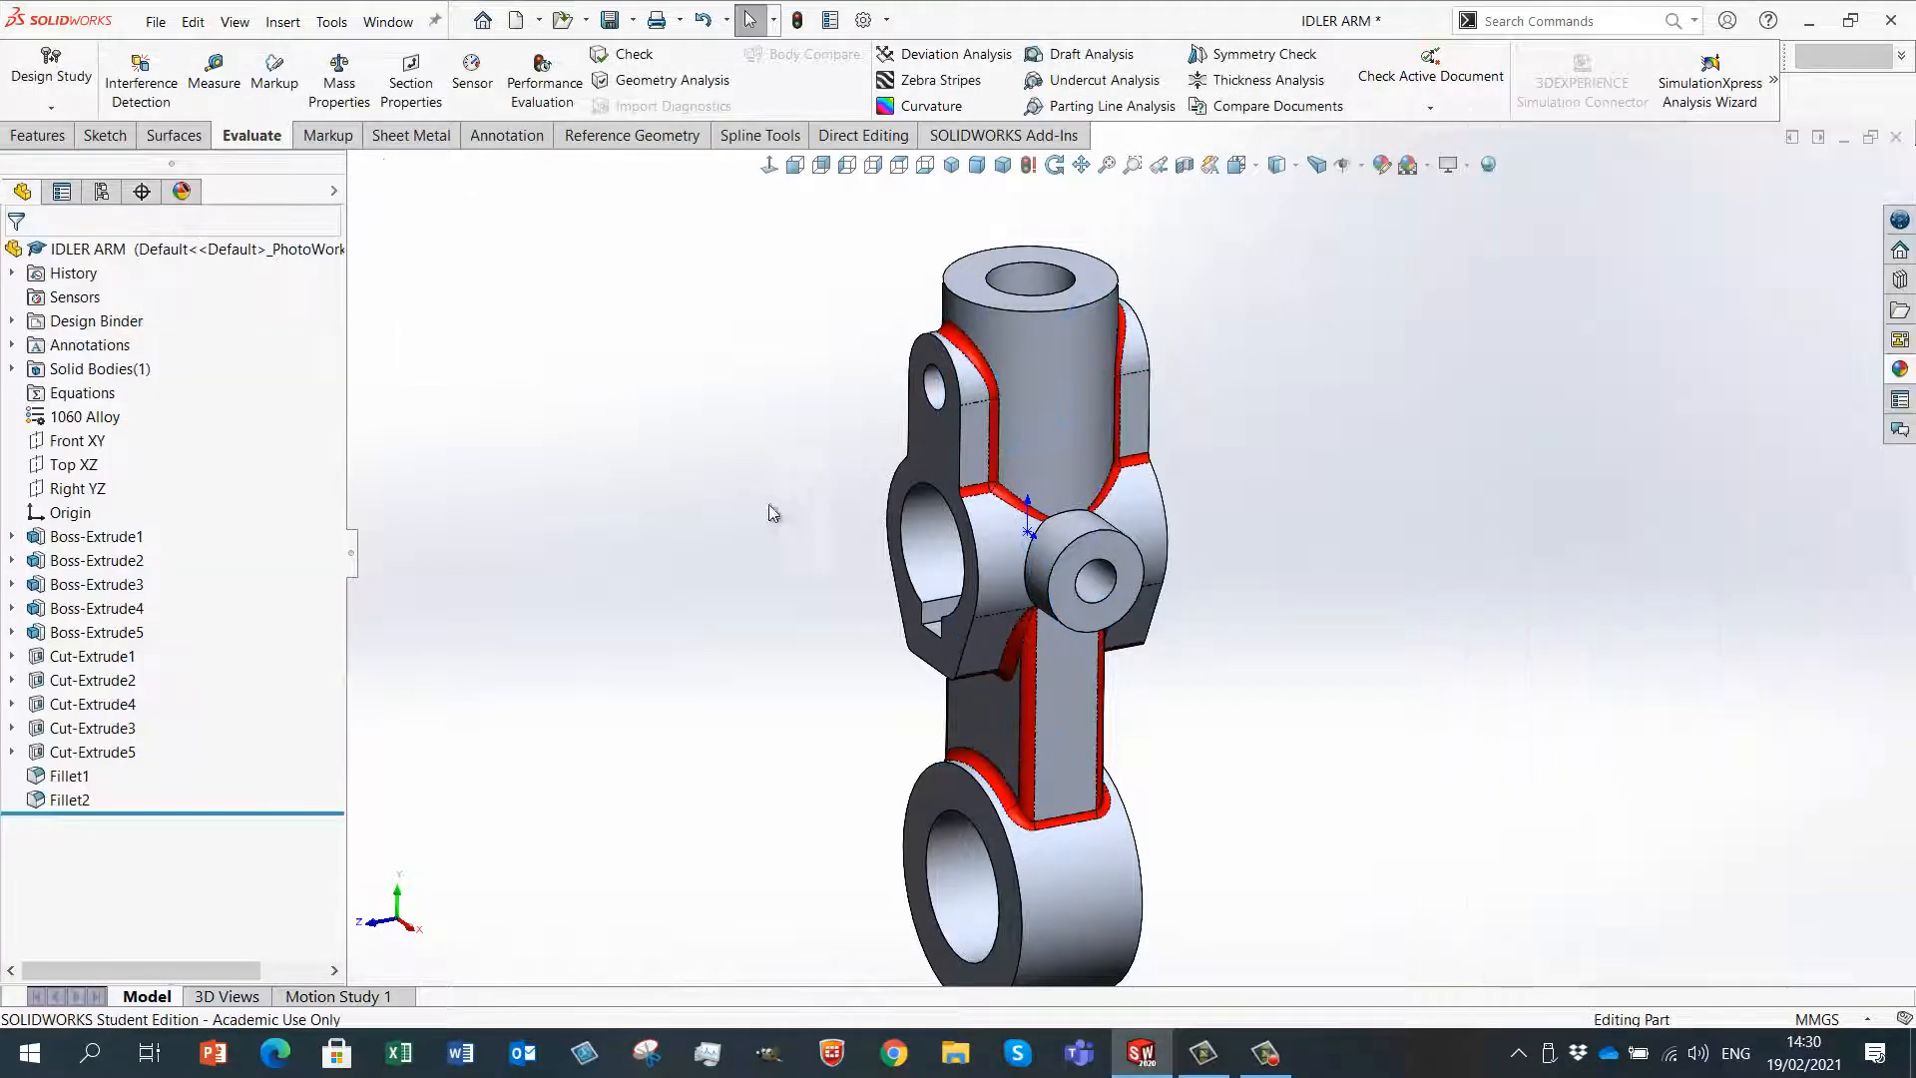
# - Fillet the base edges of the two round side bosses with a 3 mm symmetric radius
pyautogui.scroll(-2, 1073, 538)
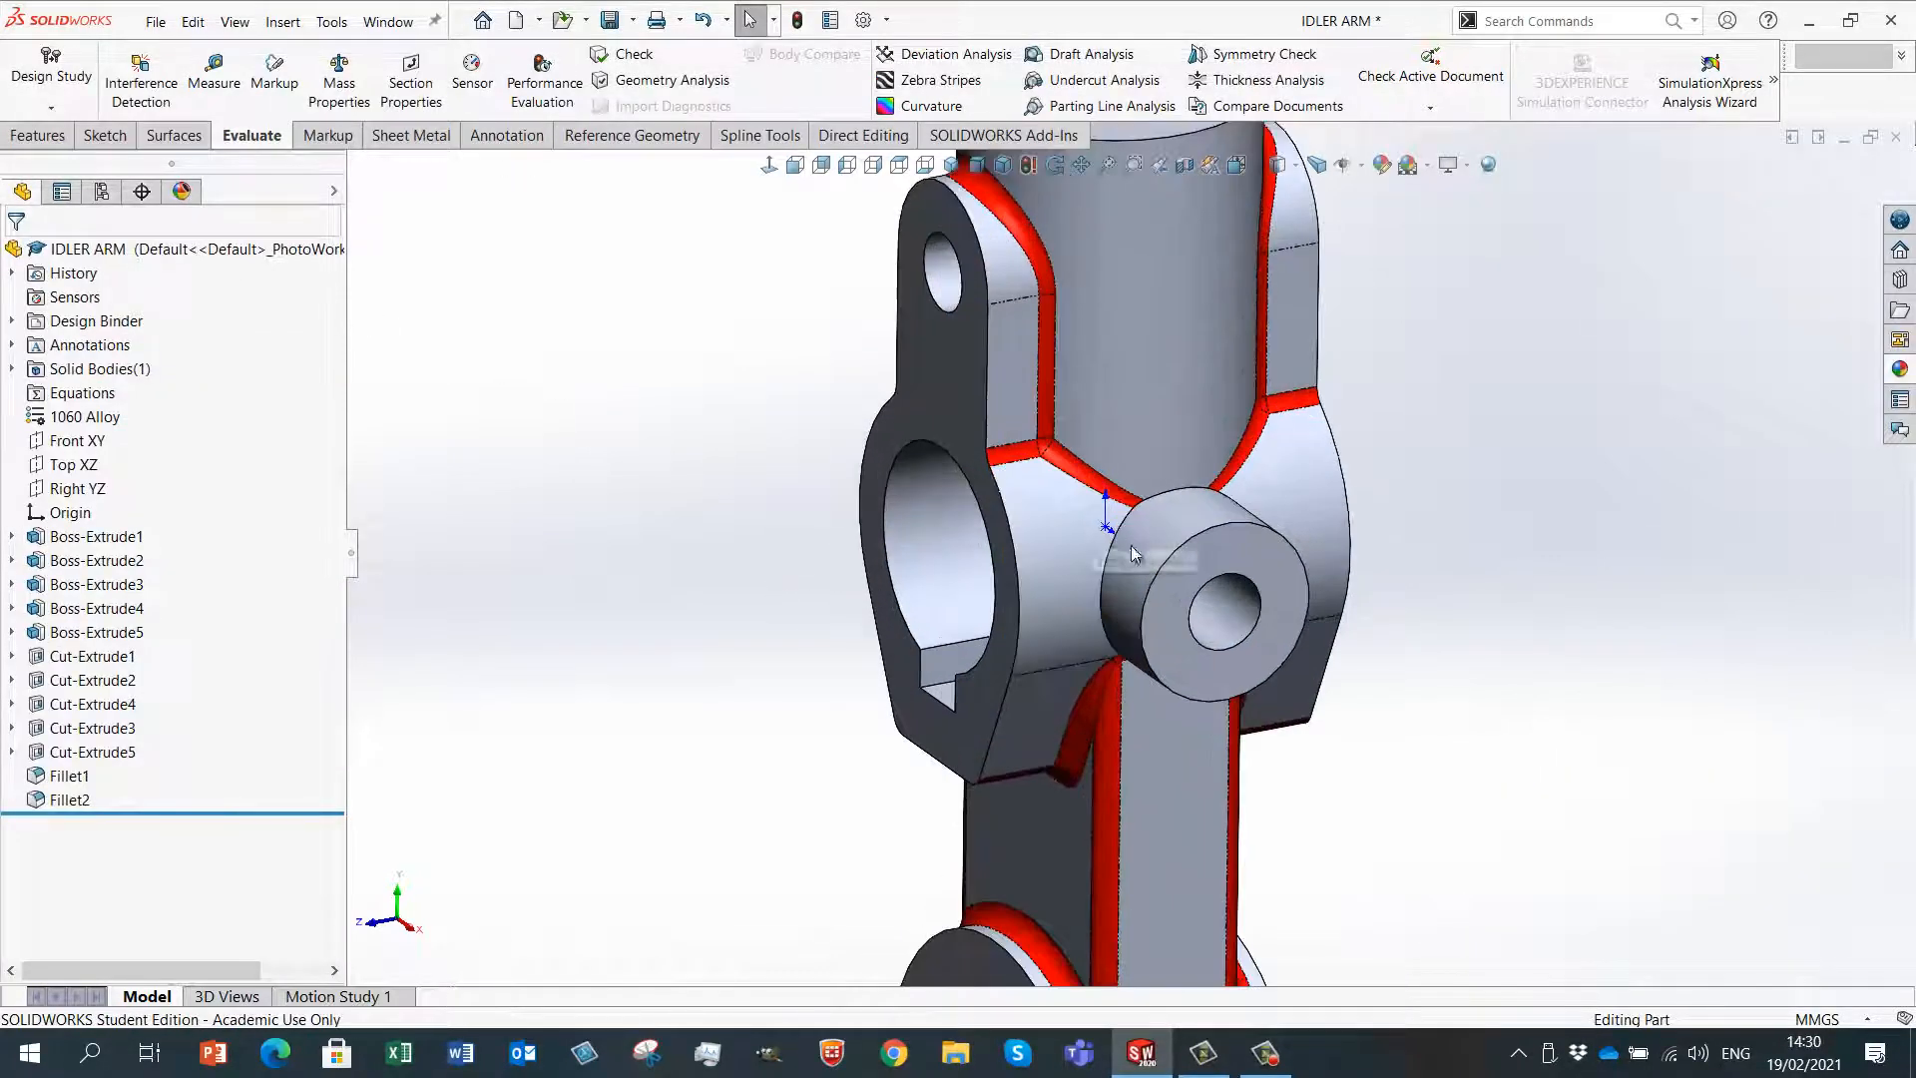
pyautogui.click(1112, 550)
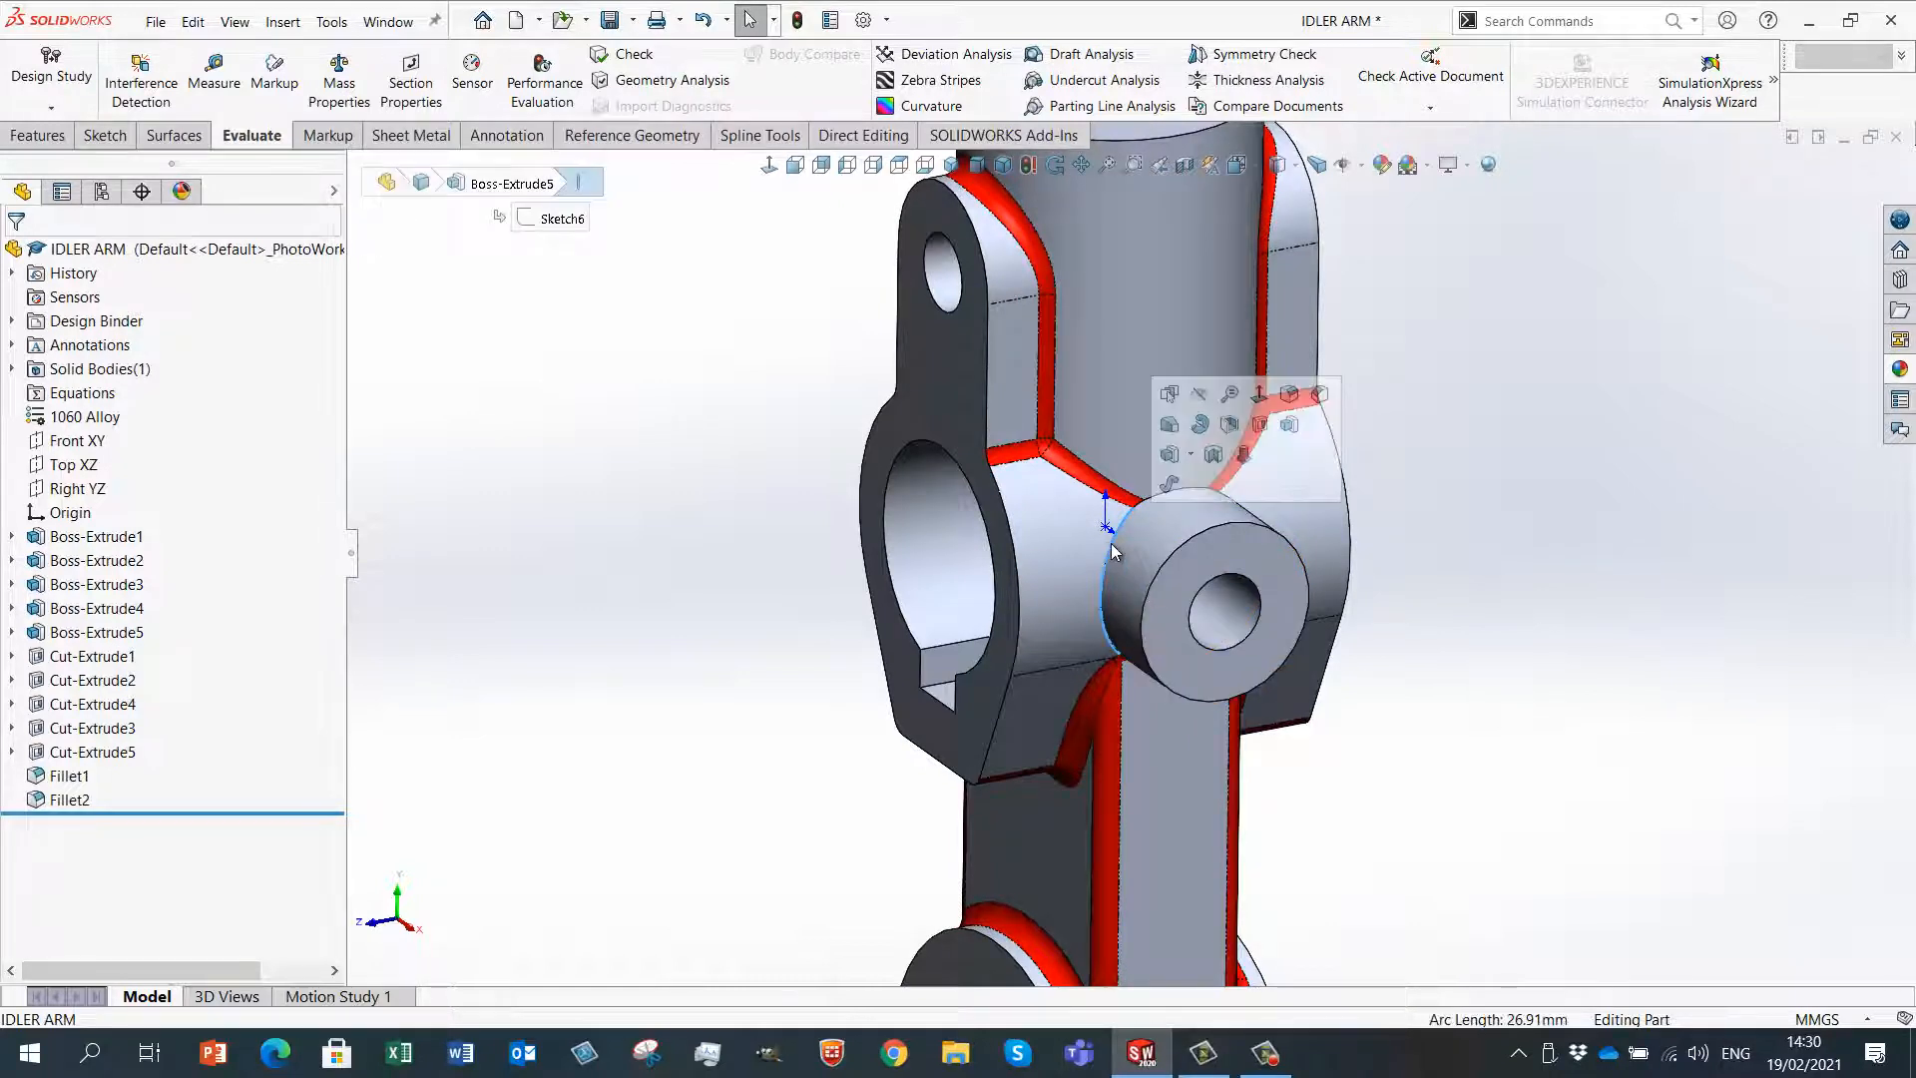
pyautogui.click(1289, 395)
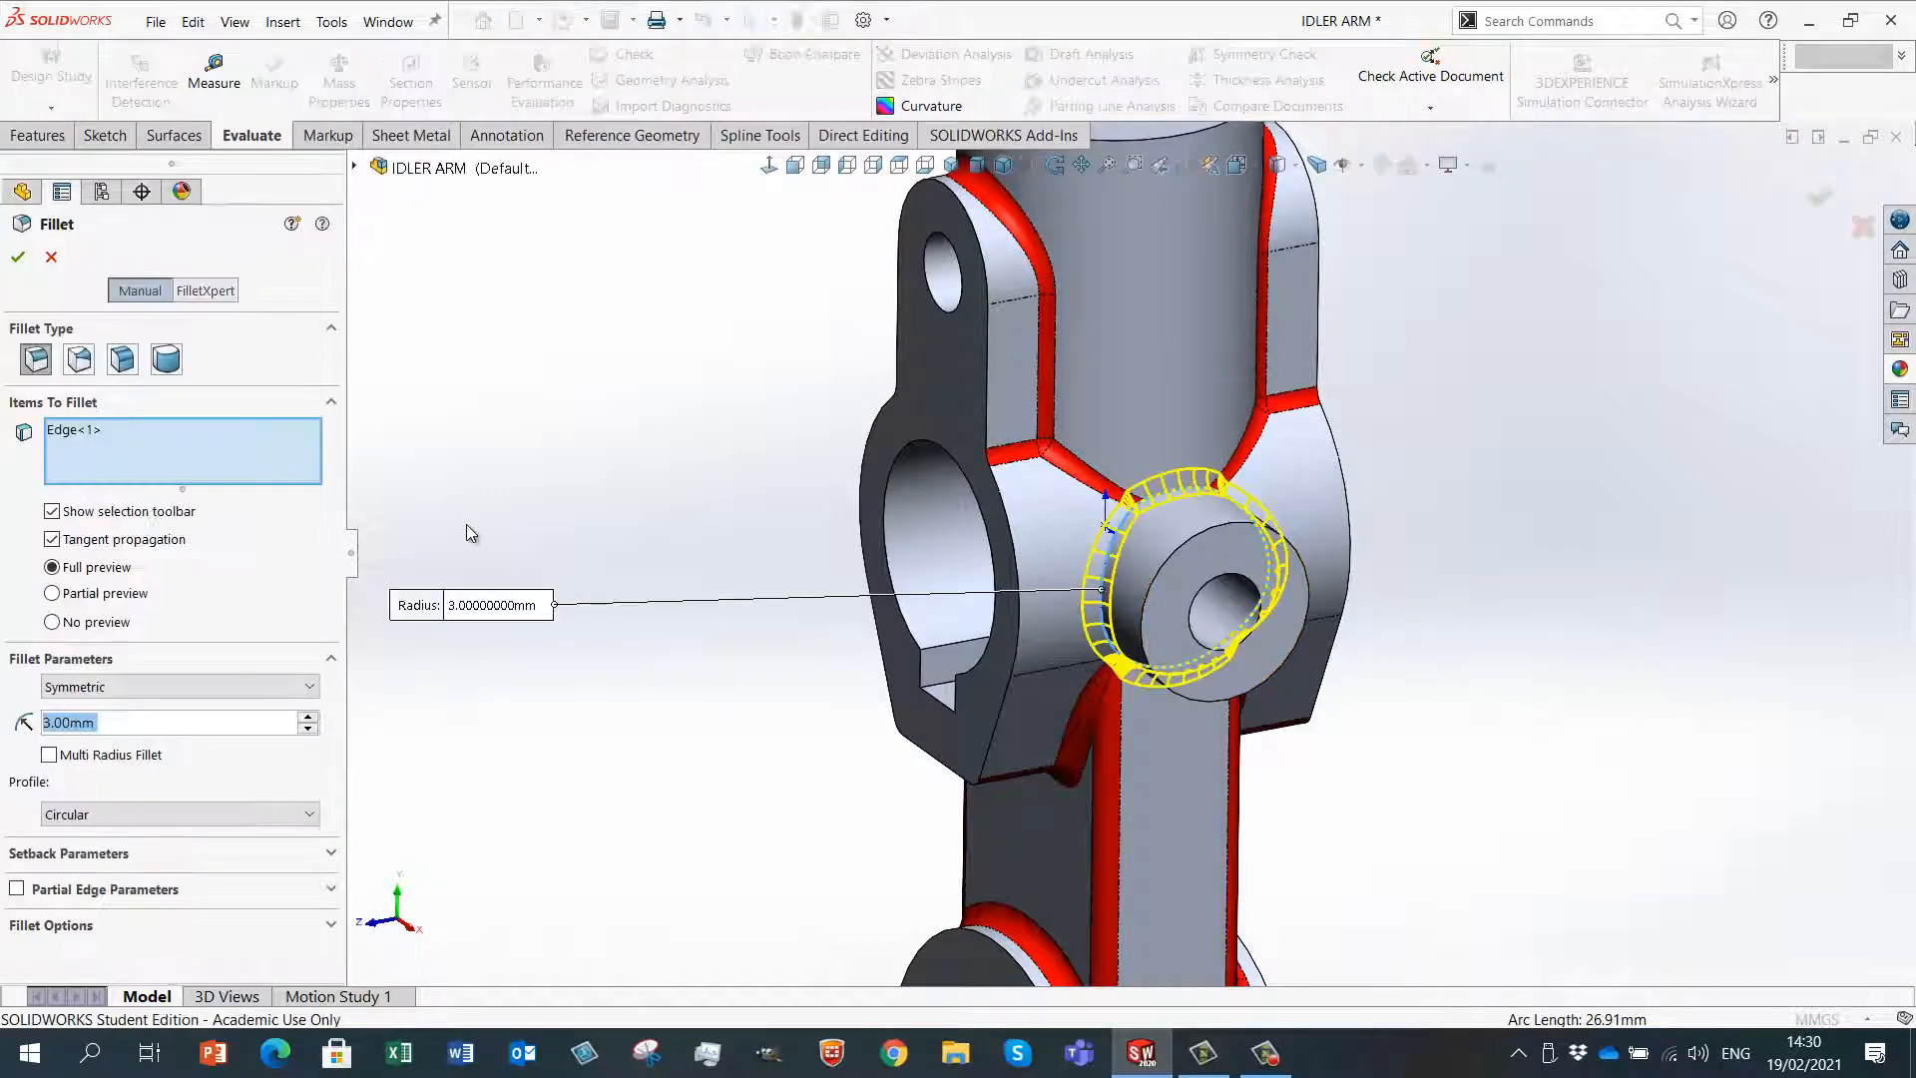
pyautogui.moveTo(676, 663); pyautogui.dragTo(992, 463, button='middle')
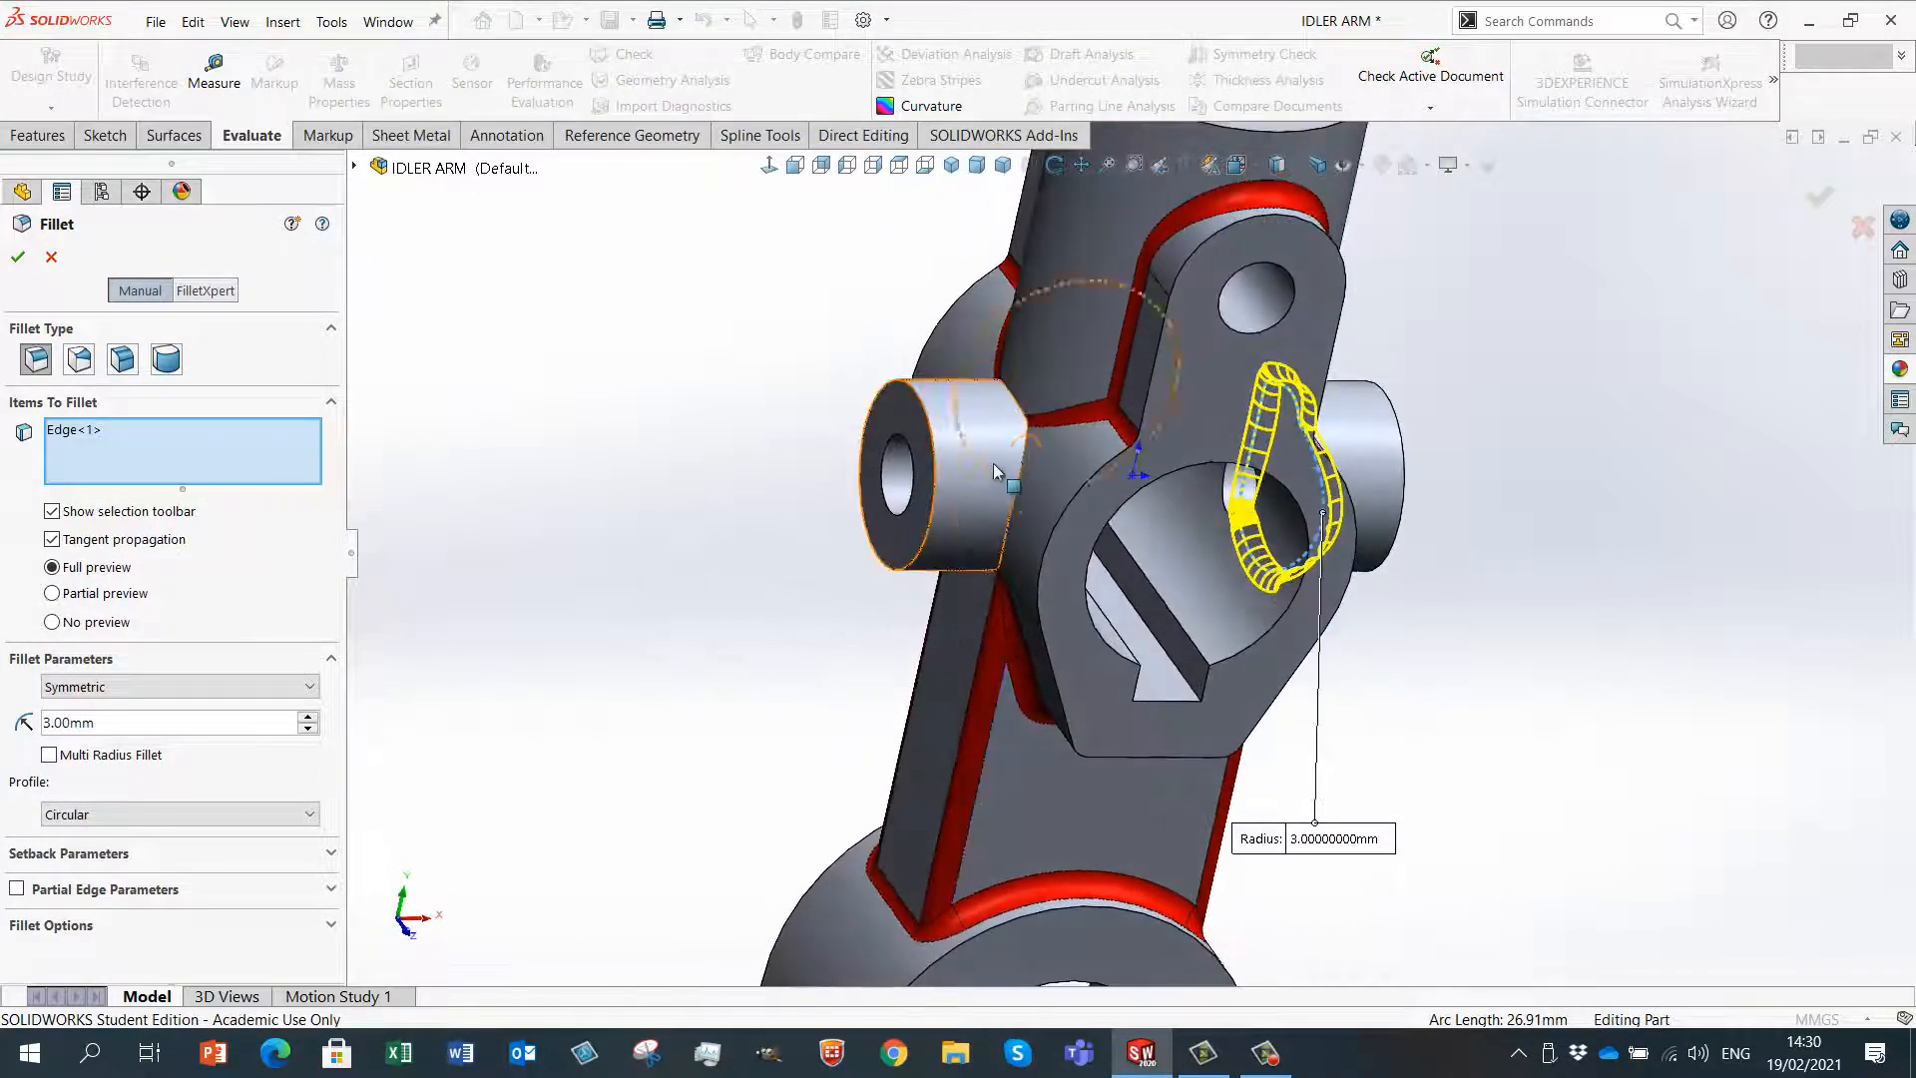
pyautogui.click(1022, 459)
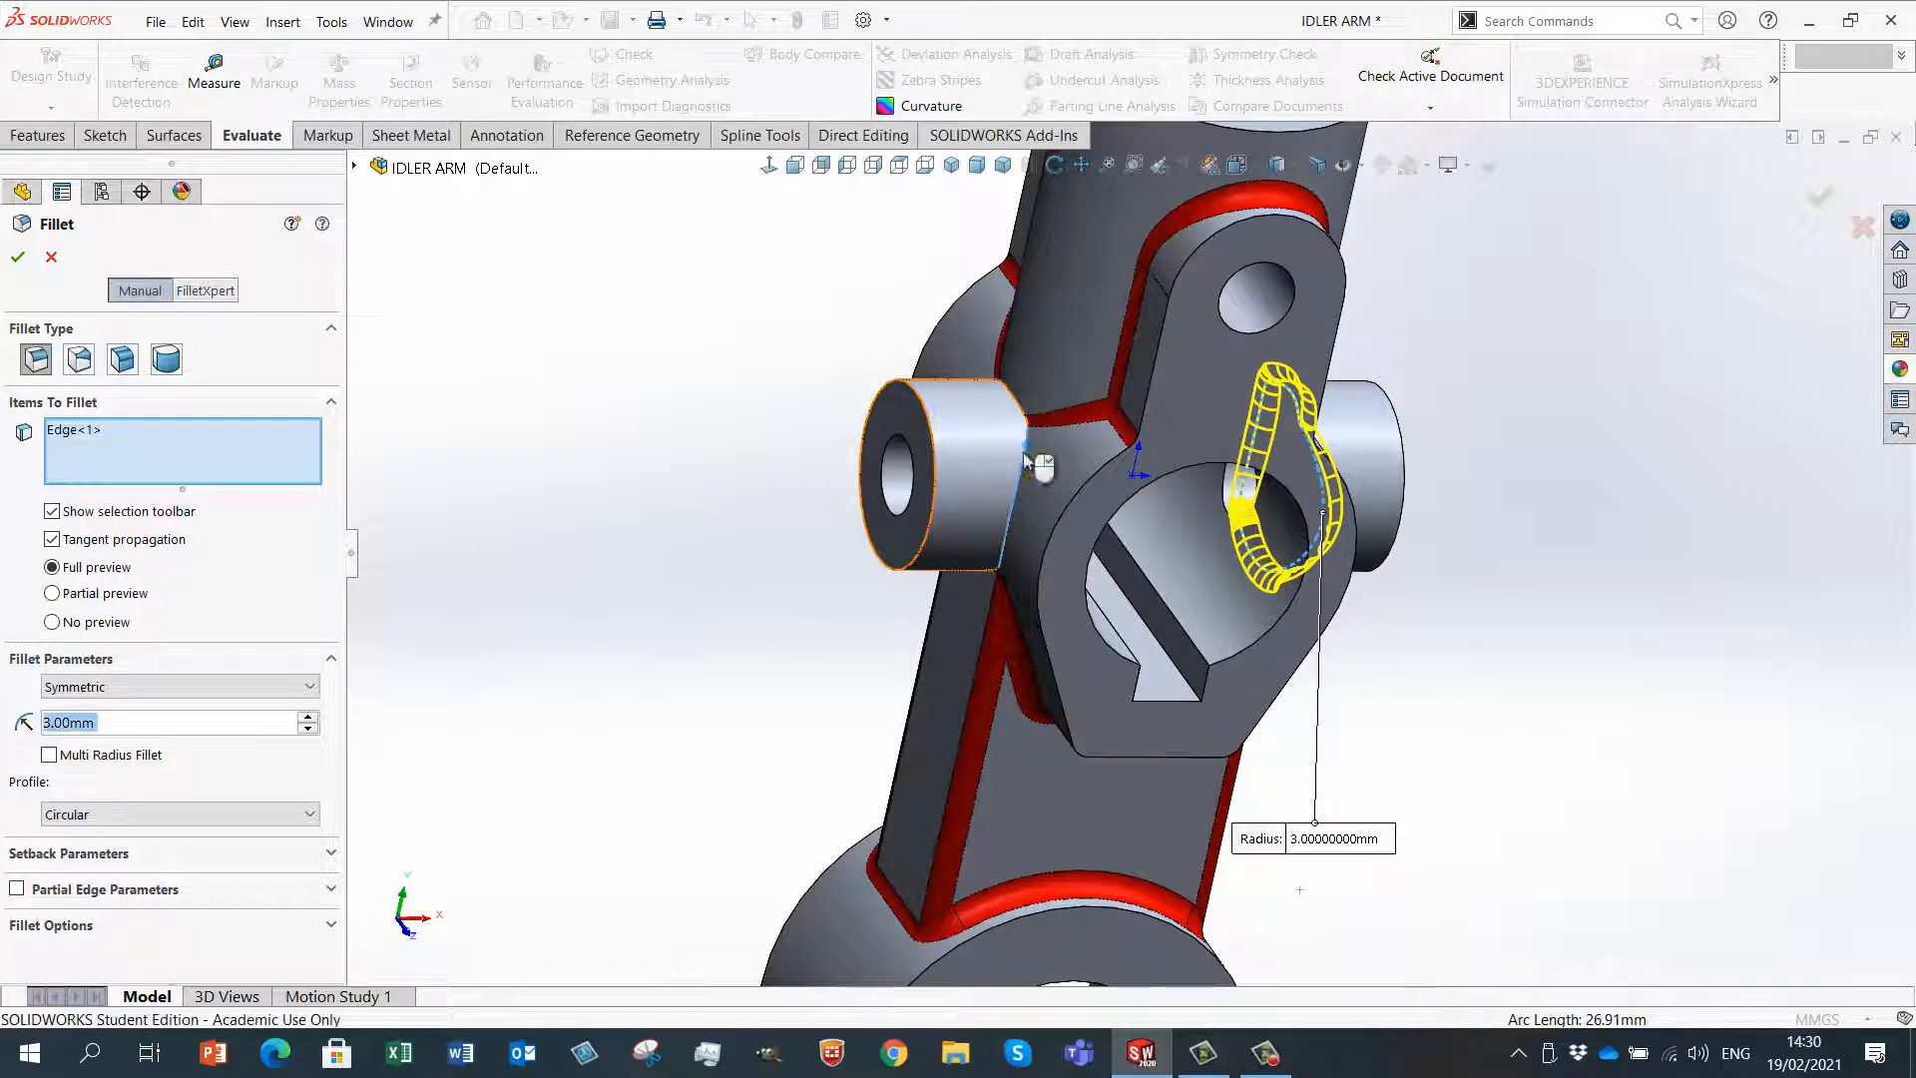
pyautogui.click(20, 259)
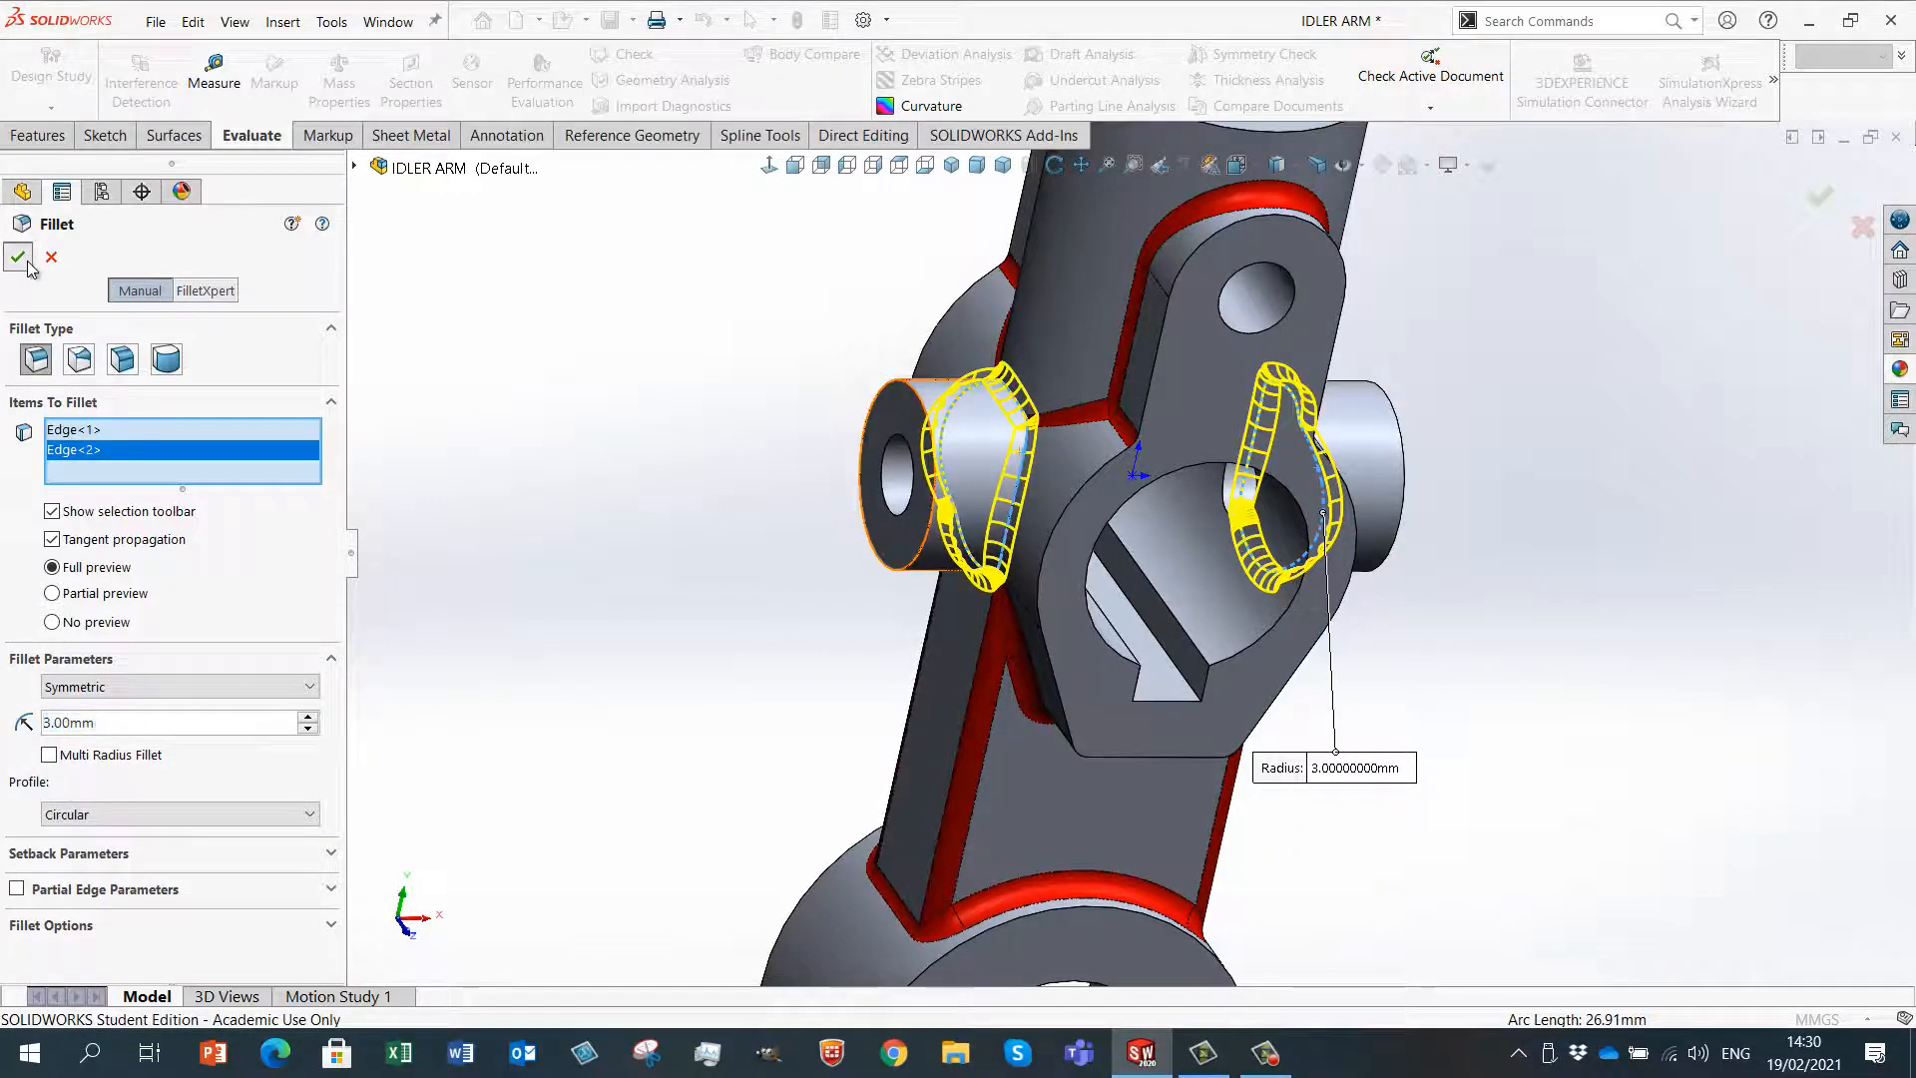
# - Change the appearance of the Fillet3 feature to red from the standard colour swatches
pyautogui.moveTo(537, 505); pyautogui.dragTo(598, 529, button='middle')
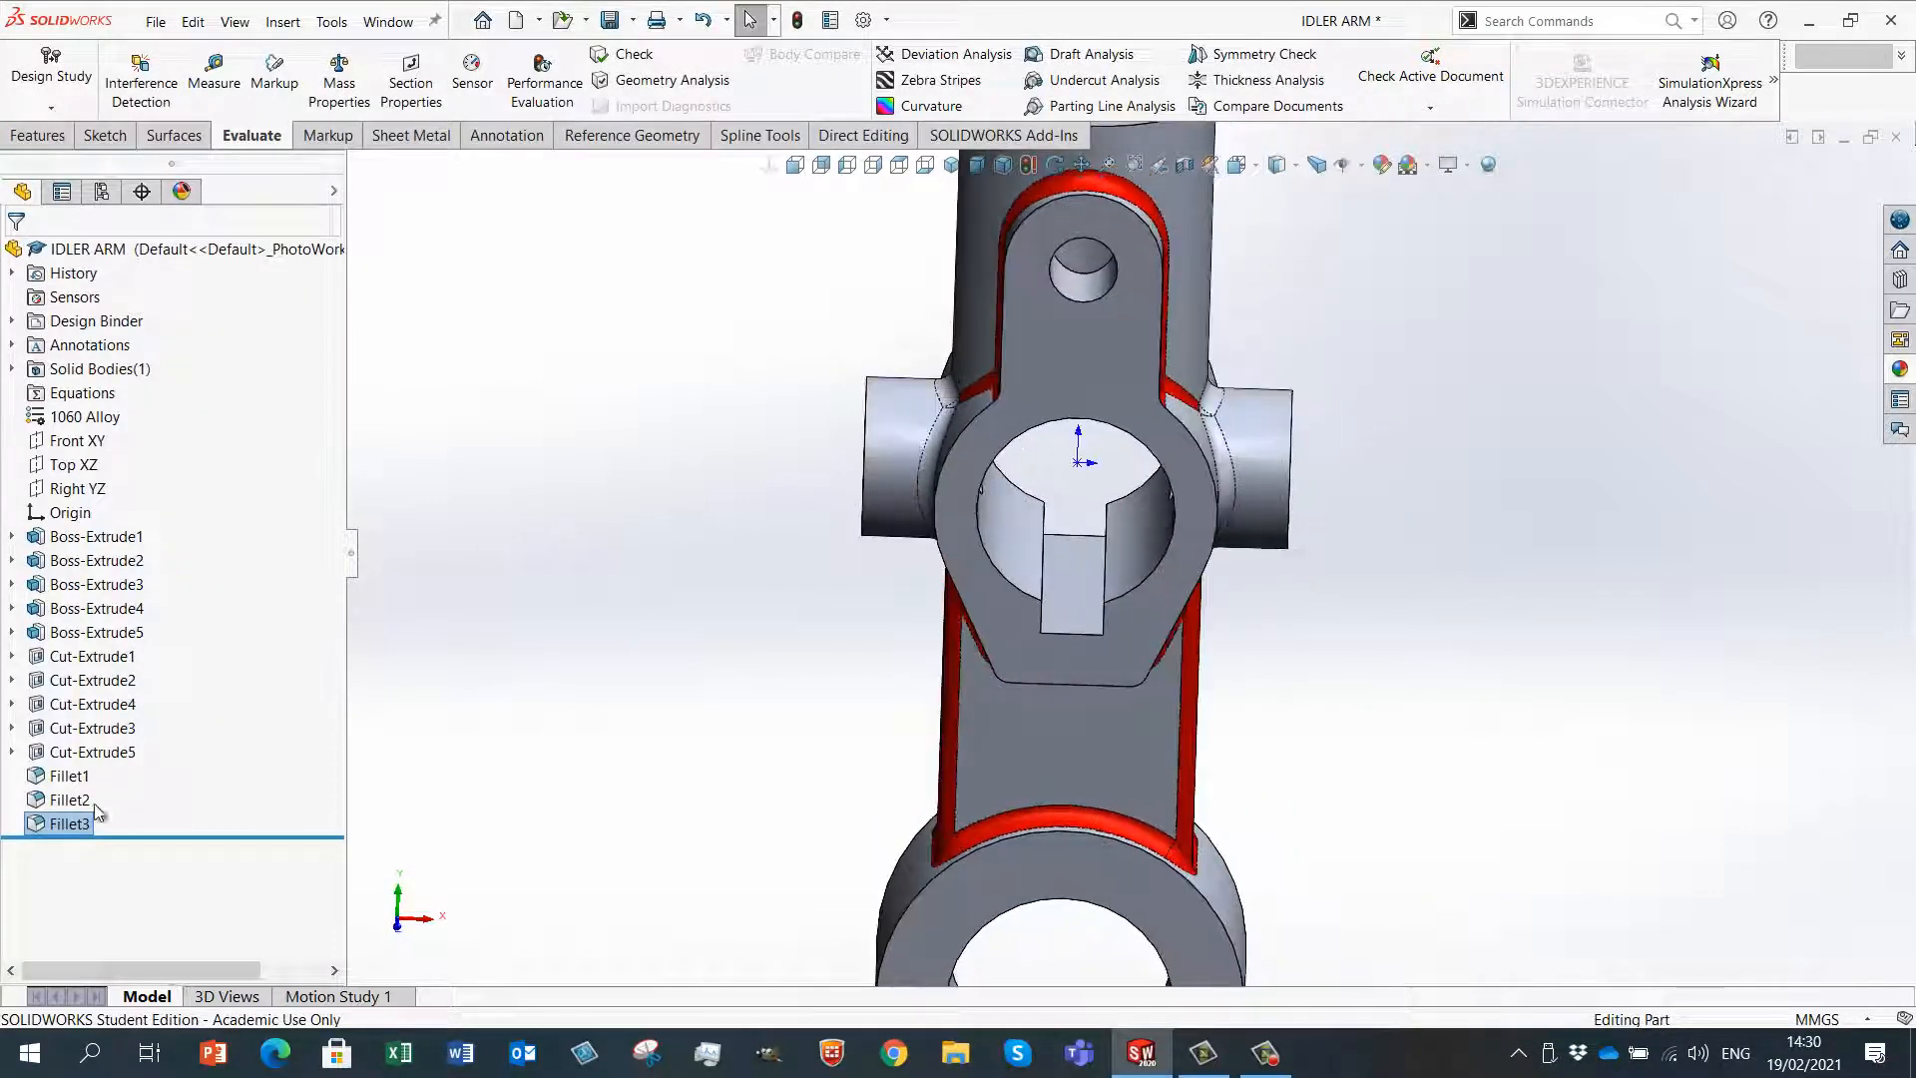
pyautogui.rightClick(70, 823)
pyautogui.click(148, 517)
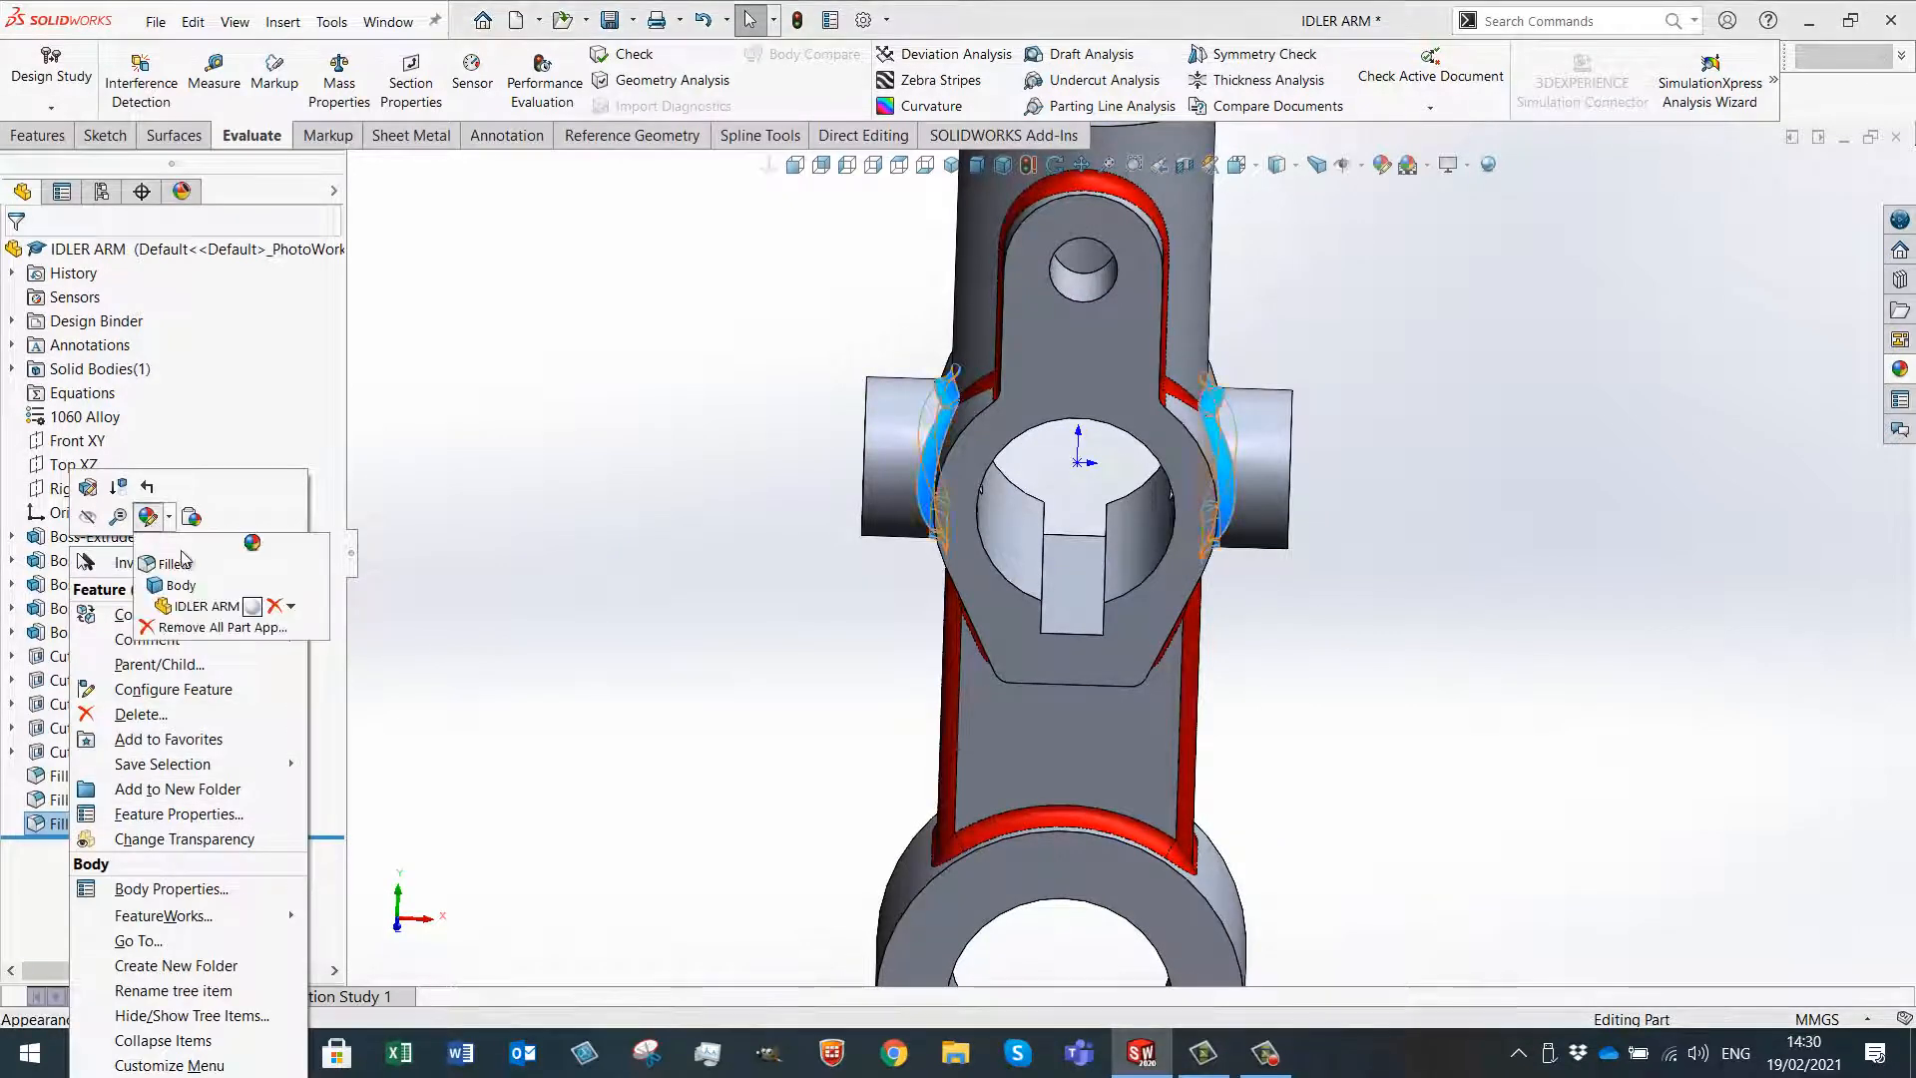
pyautogui.click(240, 565)
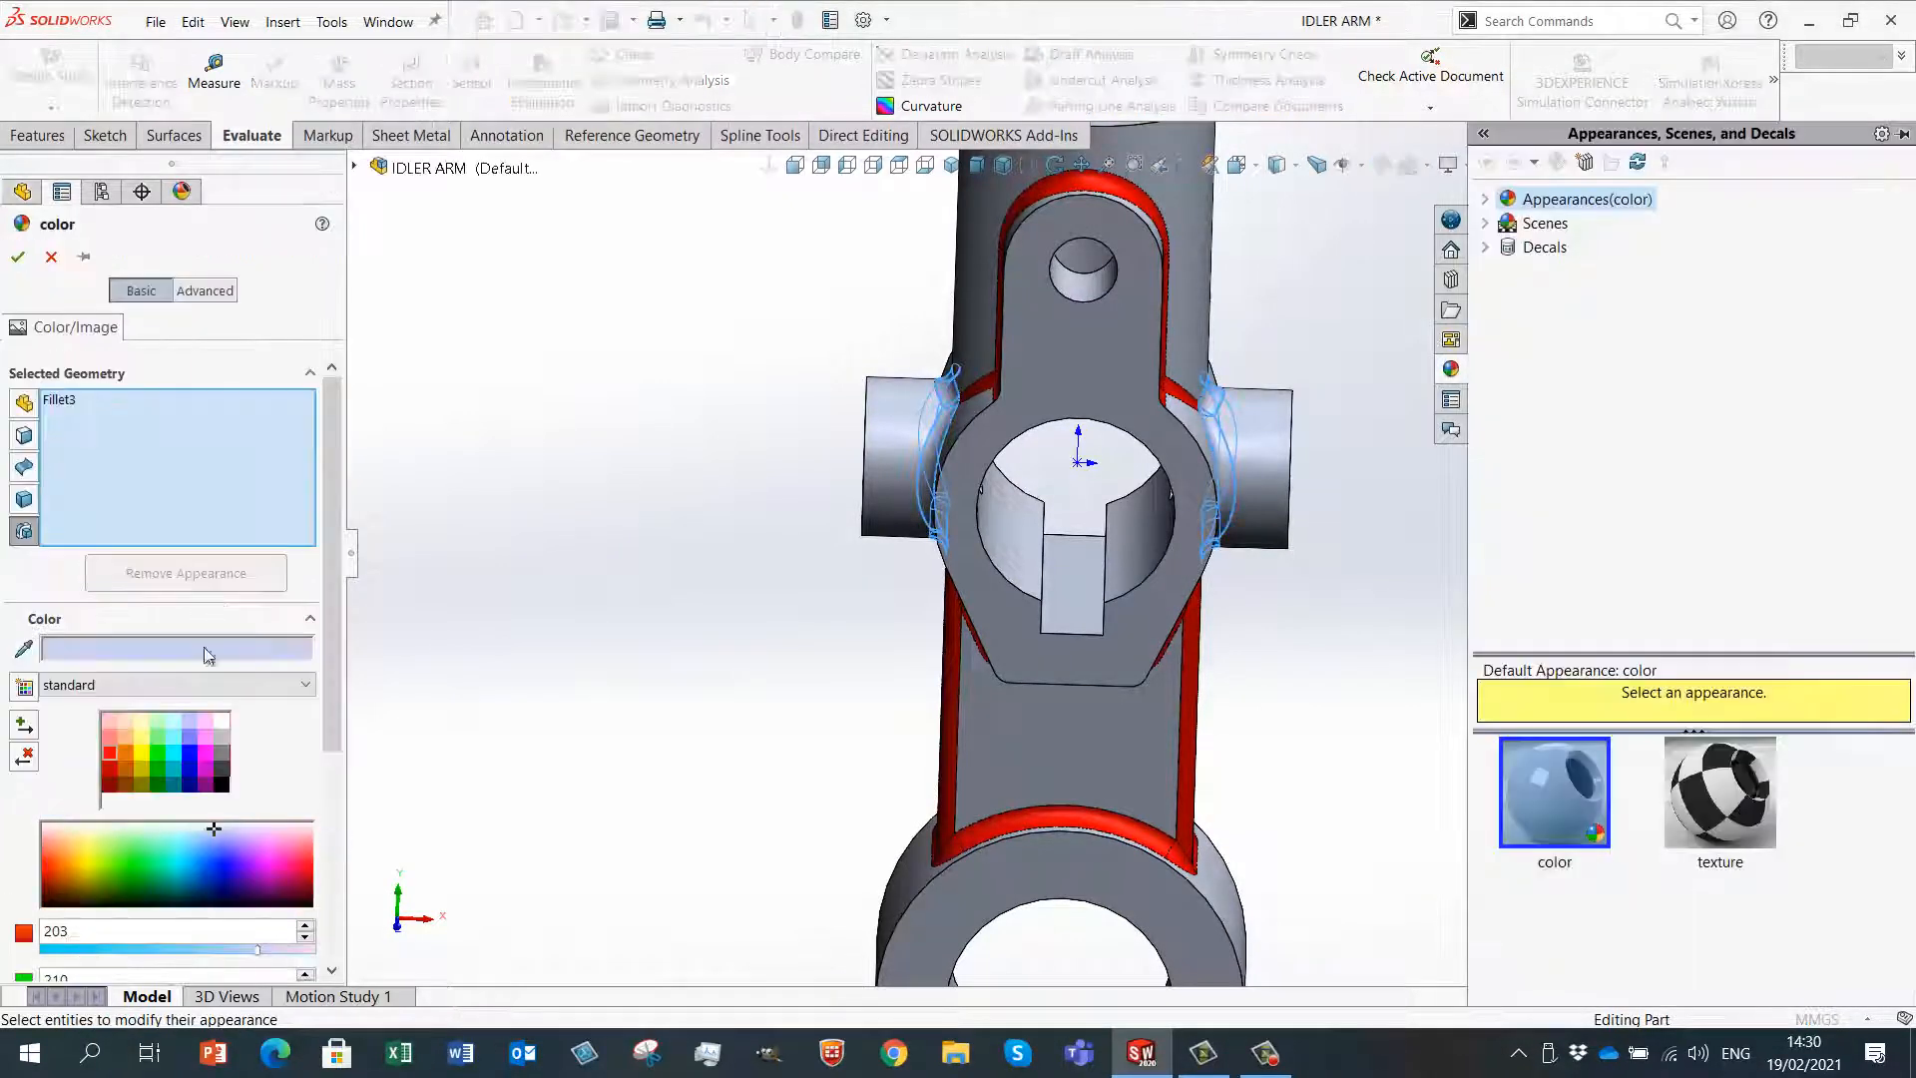
pyautogui.click(106, 755)
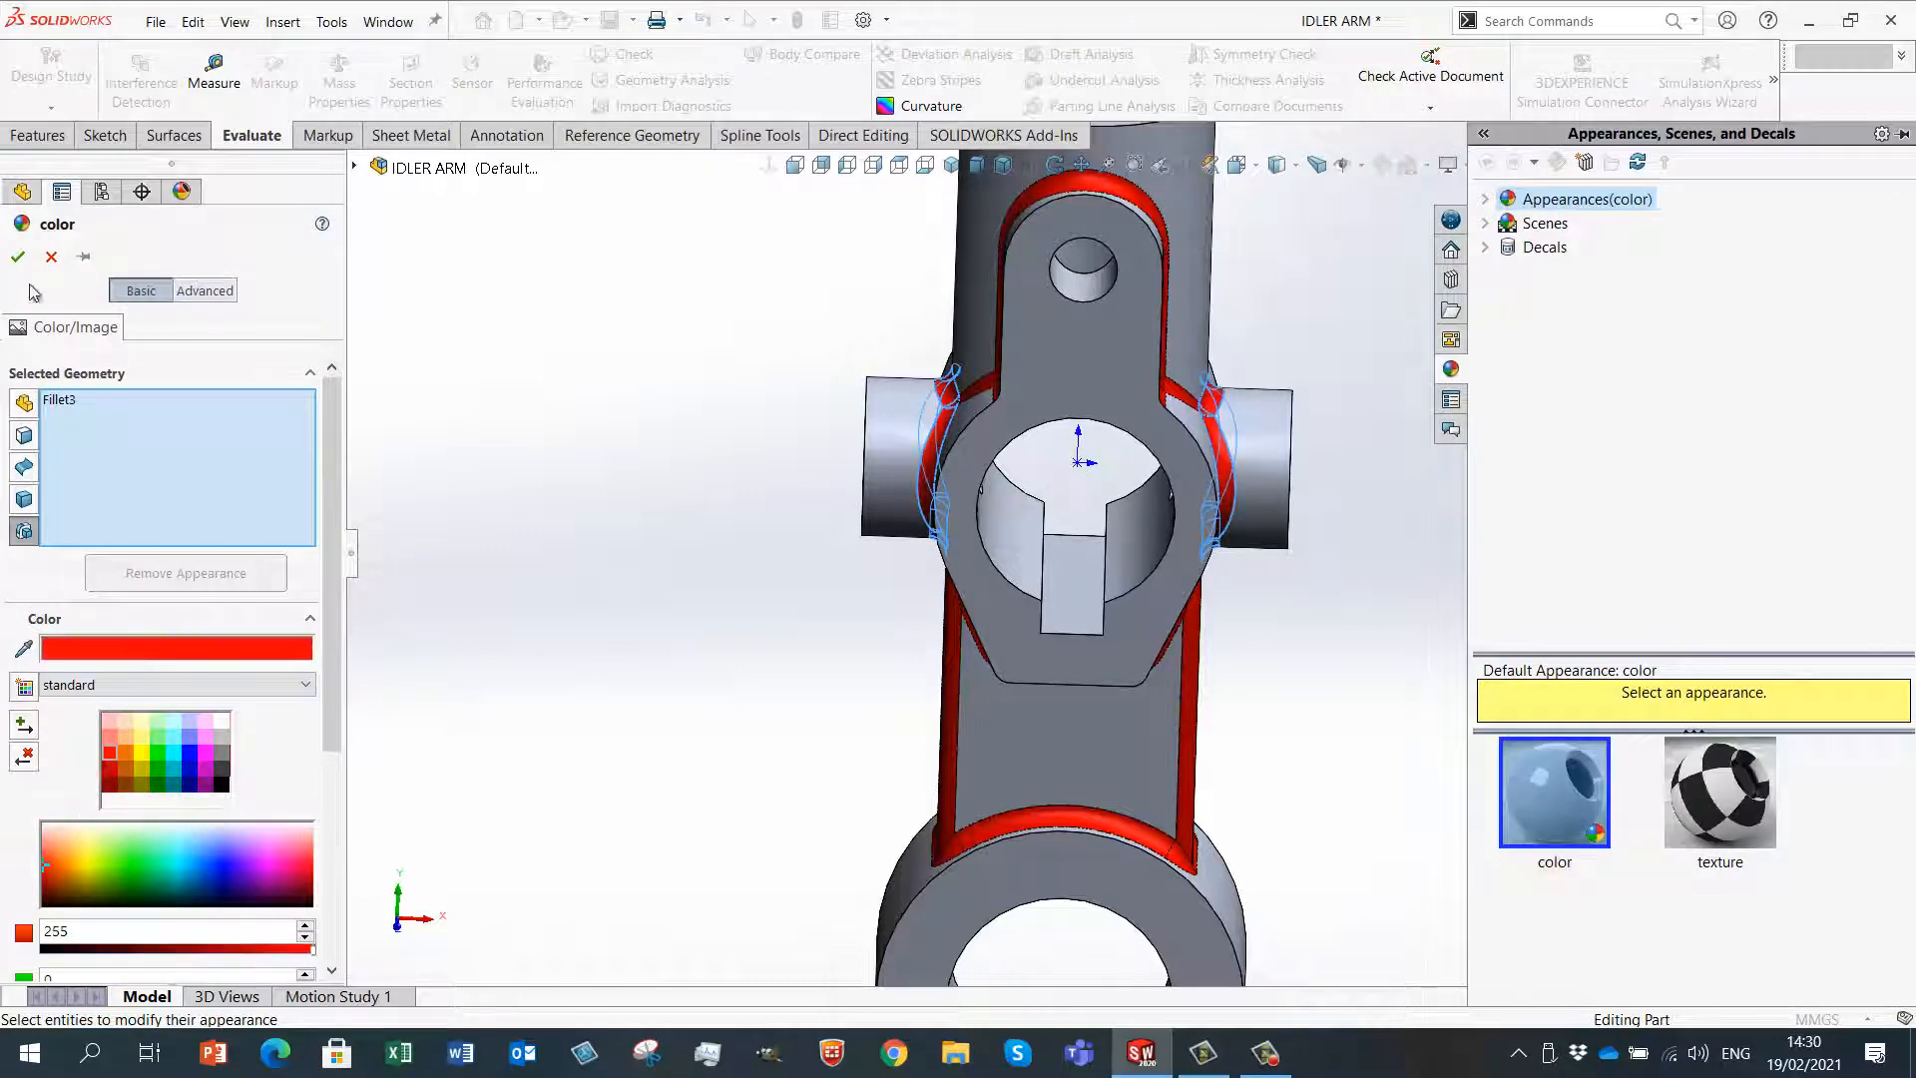
pyautogui.click(18, 258)
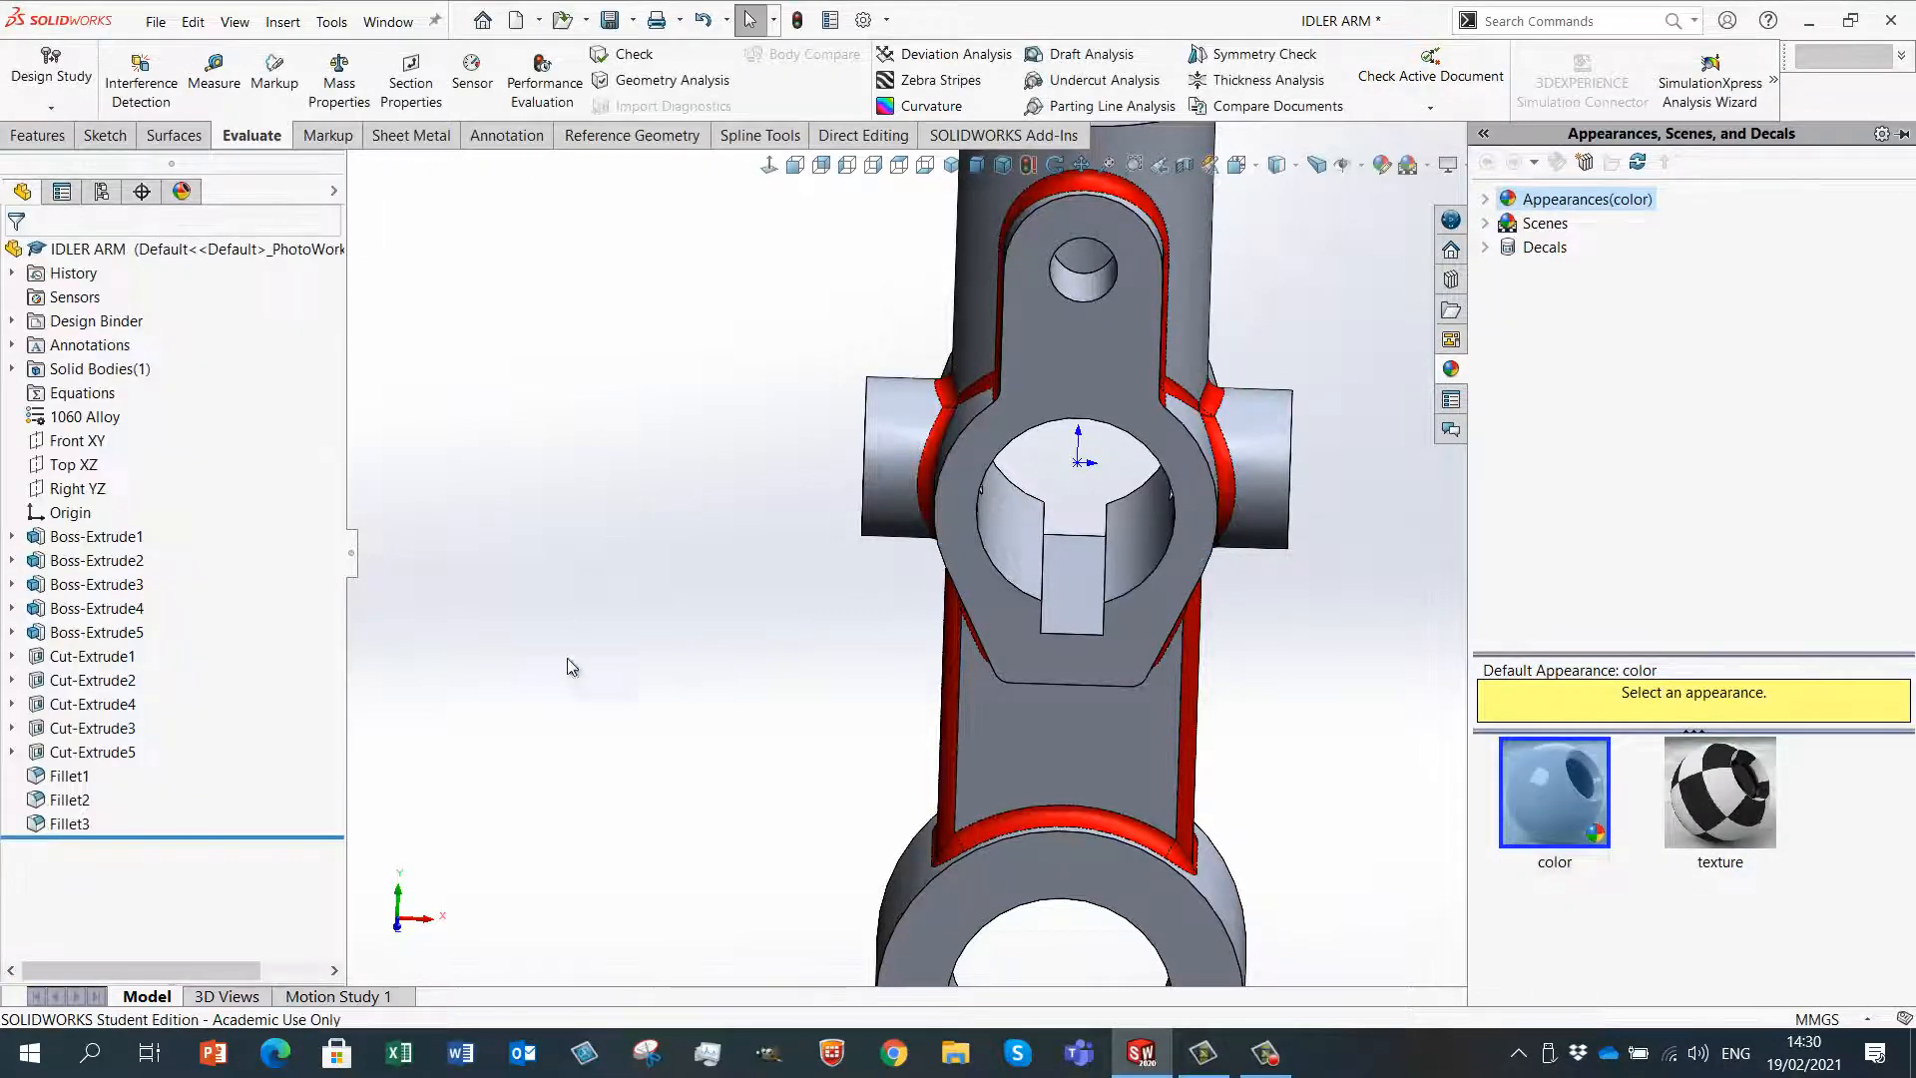
# - Show the finished part in isometric view and check its mass properties
pyautogui.moveTo(568, 675); pyautogui.dragTo(657, 525, button='right')
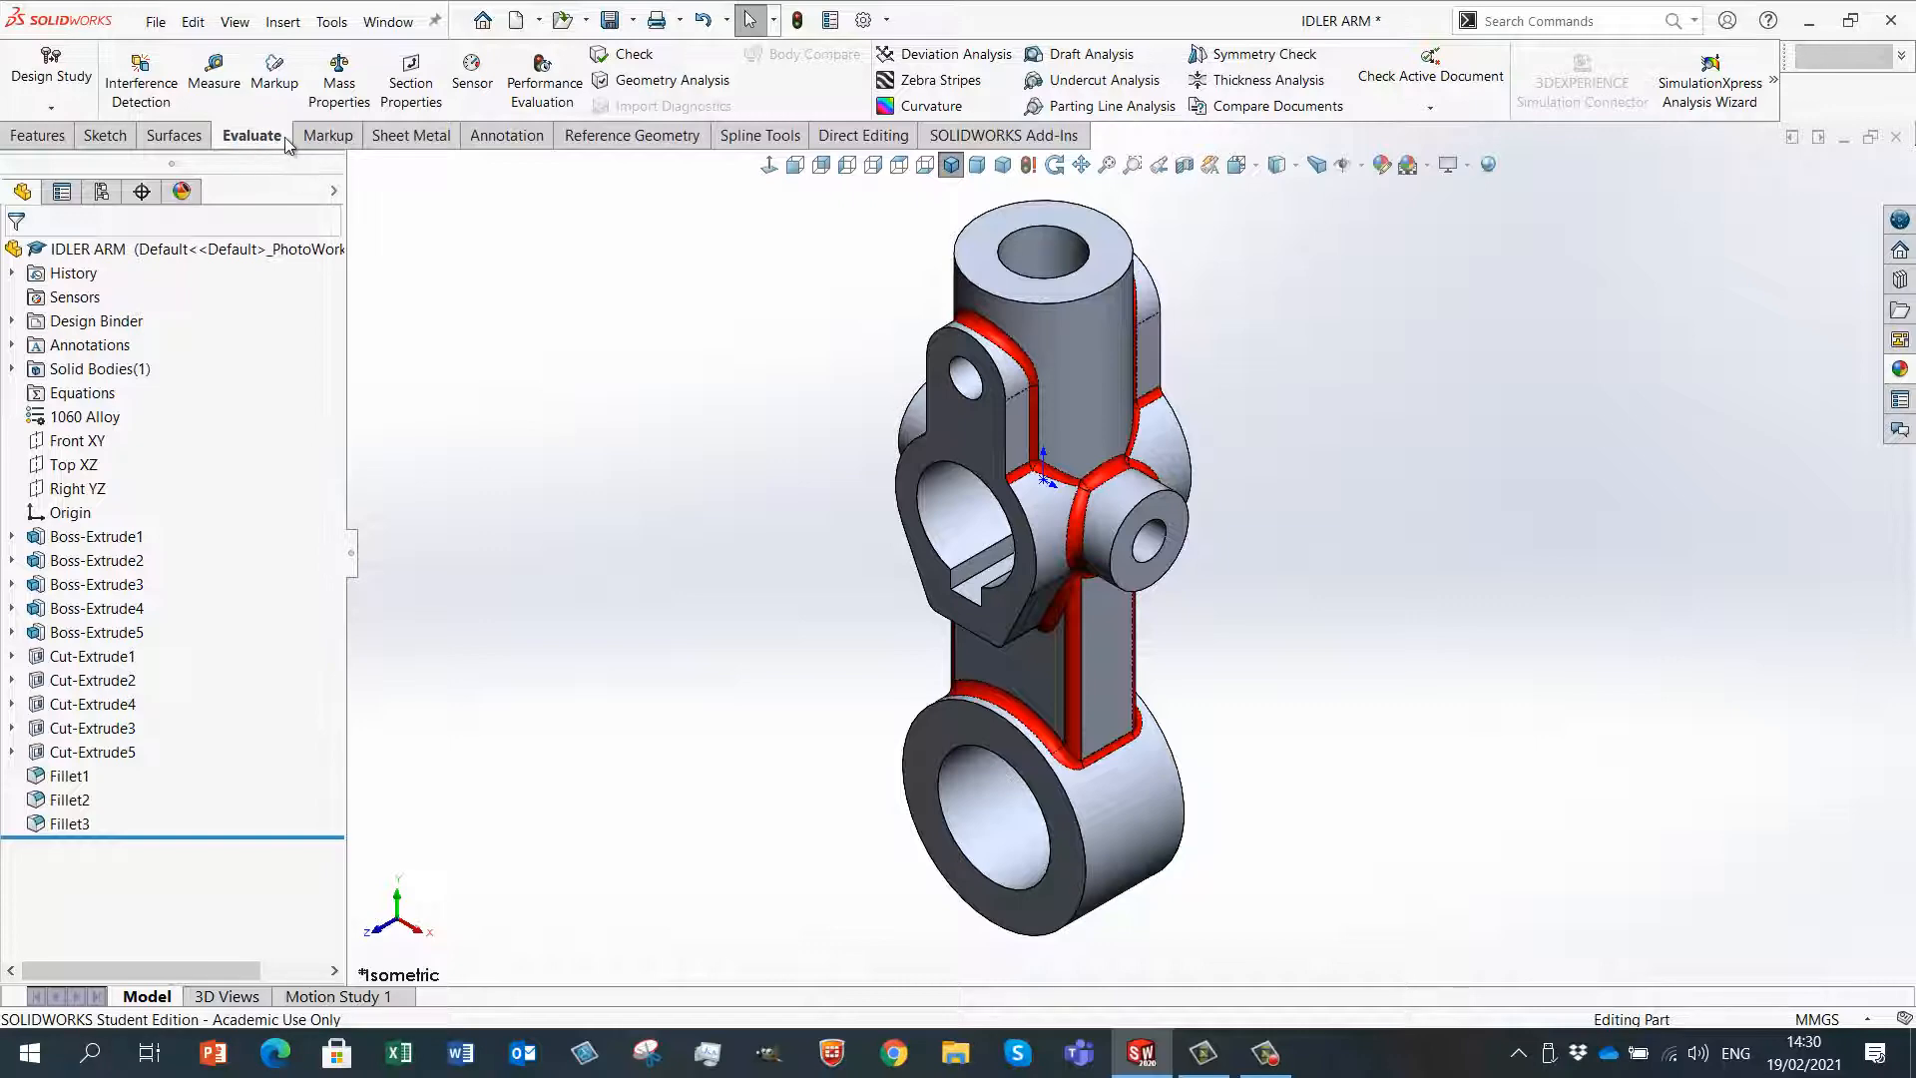
pyautogui.click(337, 94)
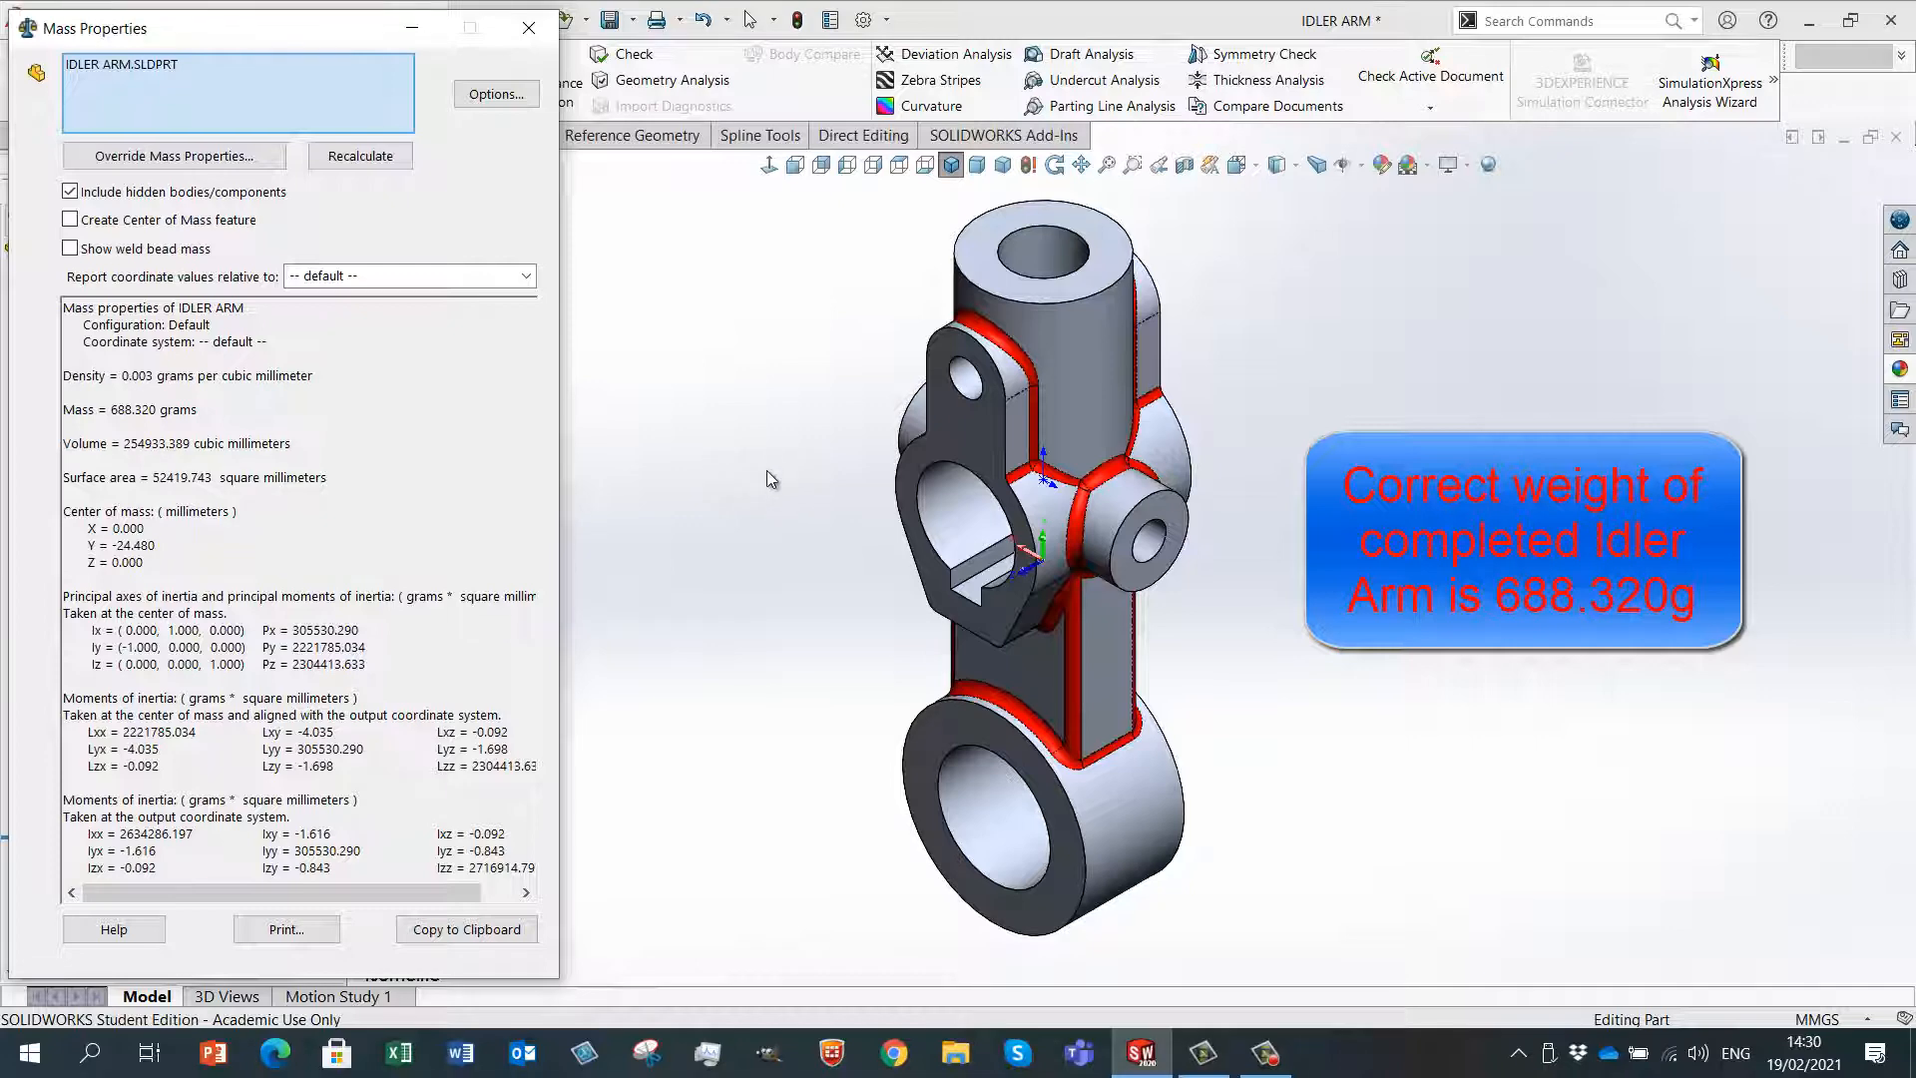
pyautogui.scroll(-1, 765, 427)
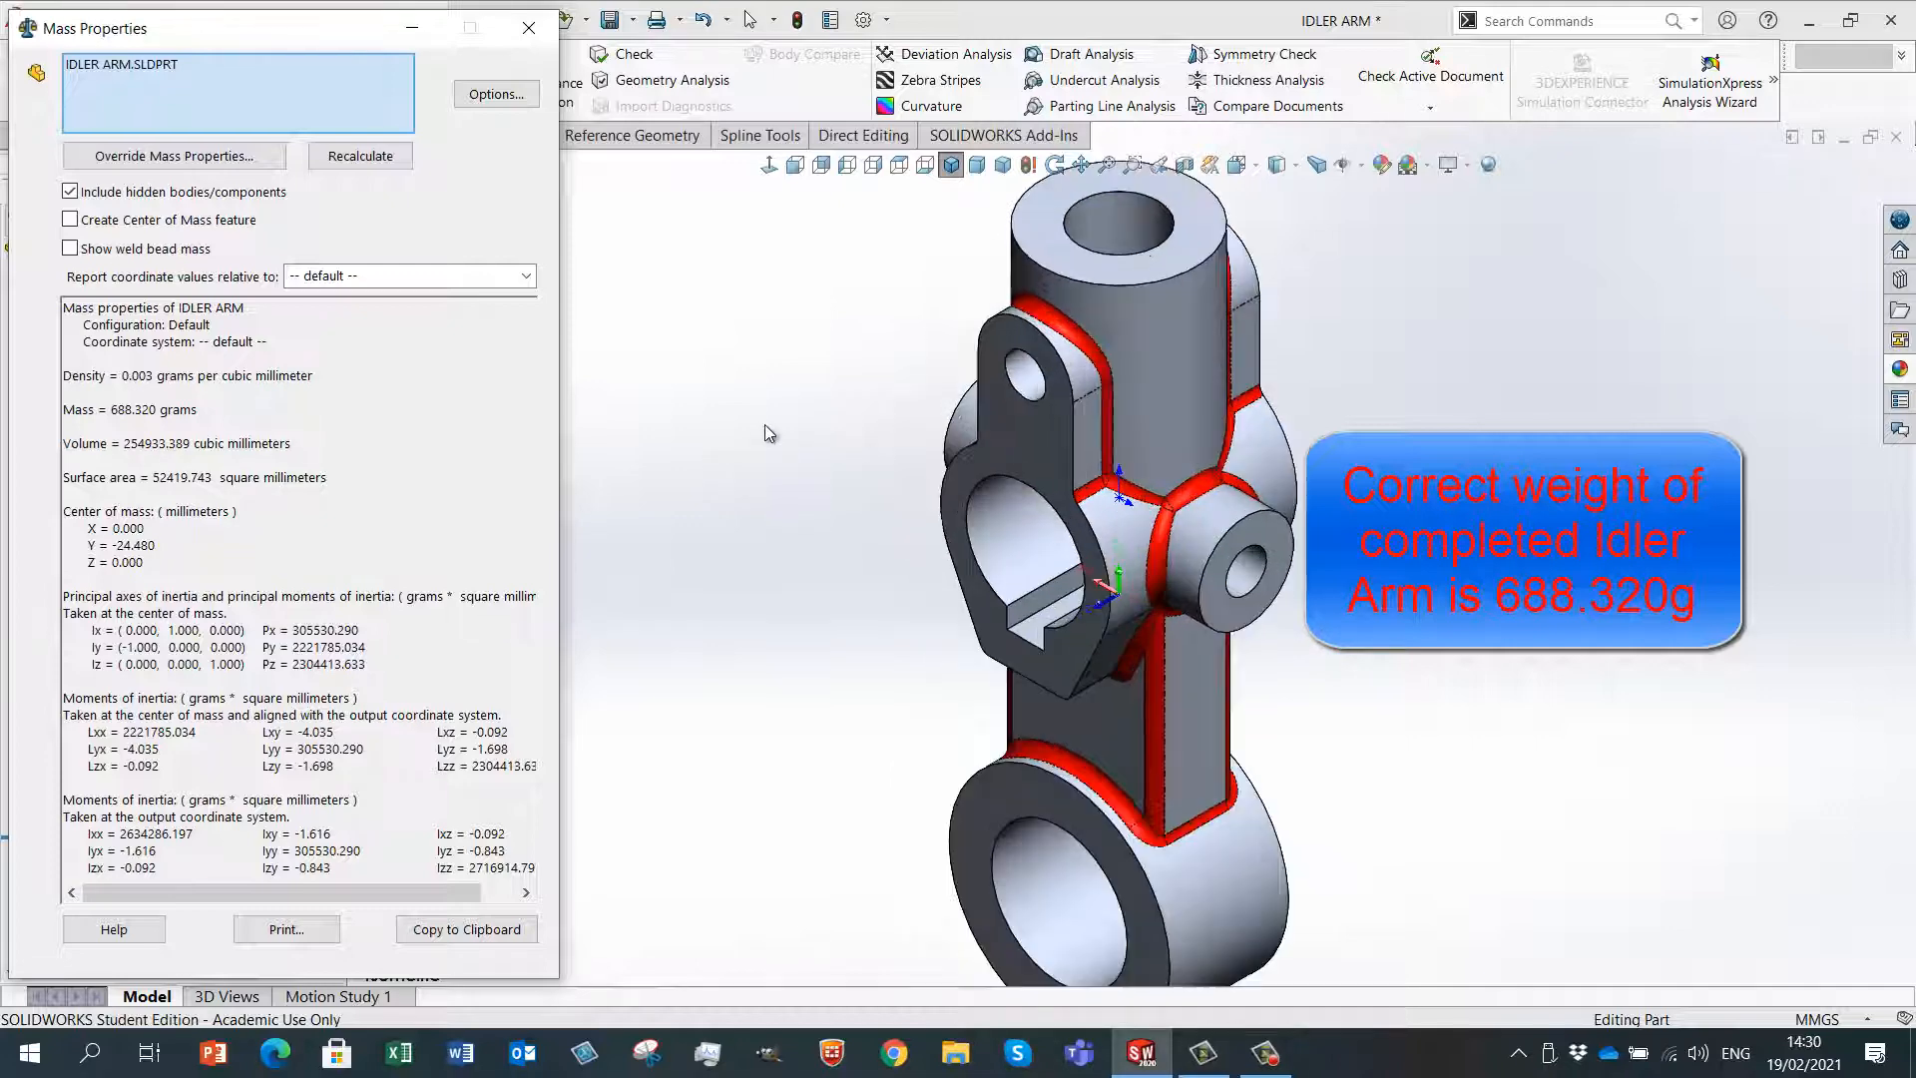
pyautogui.scroll(1, 1169, 567)
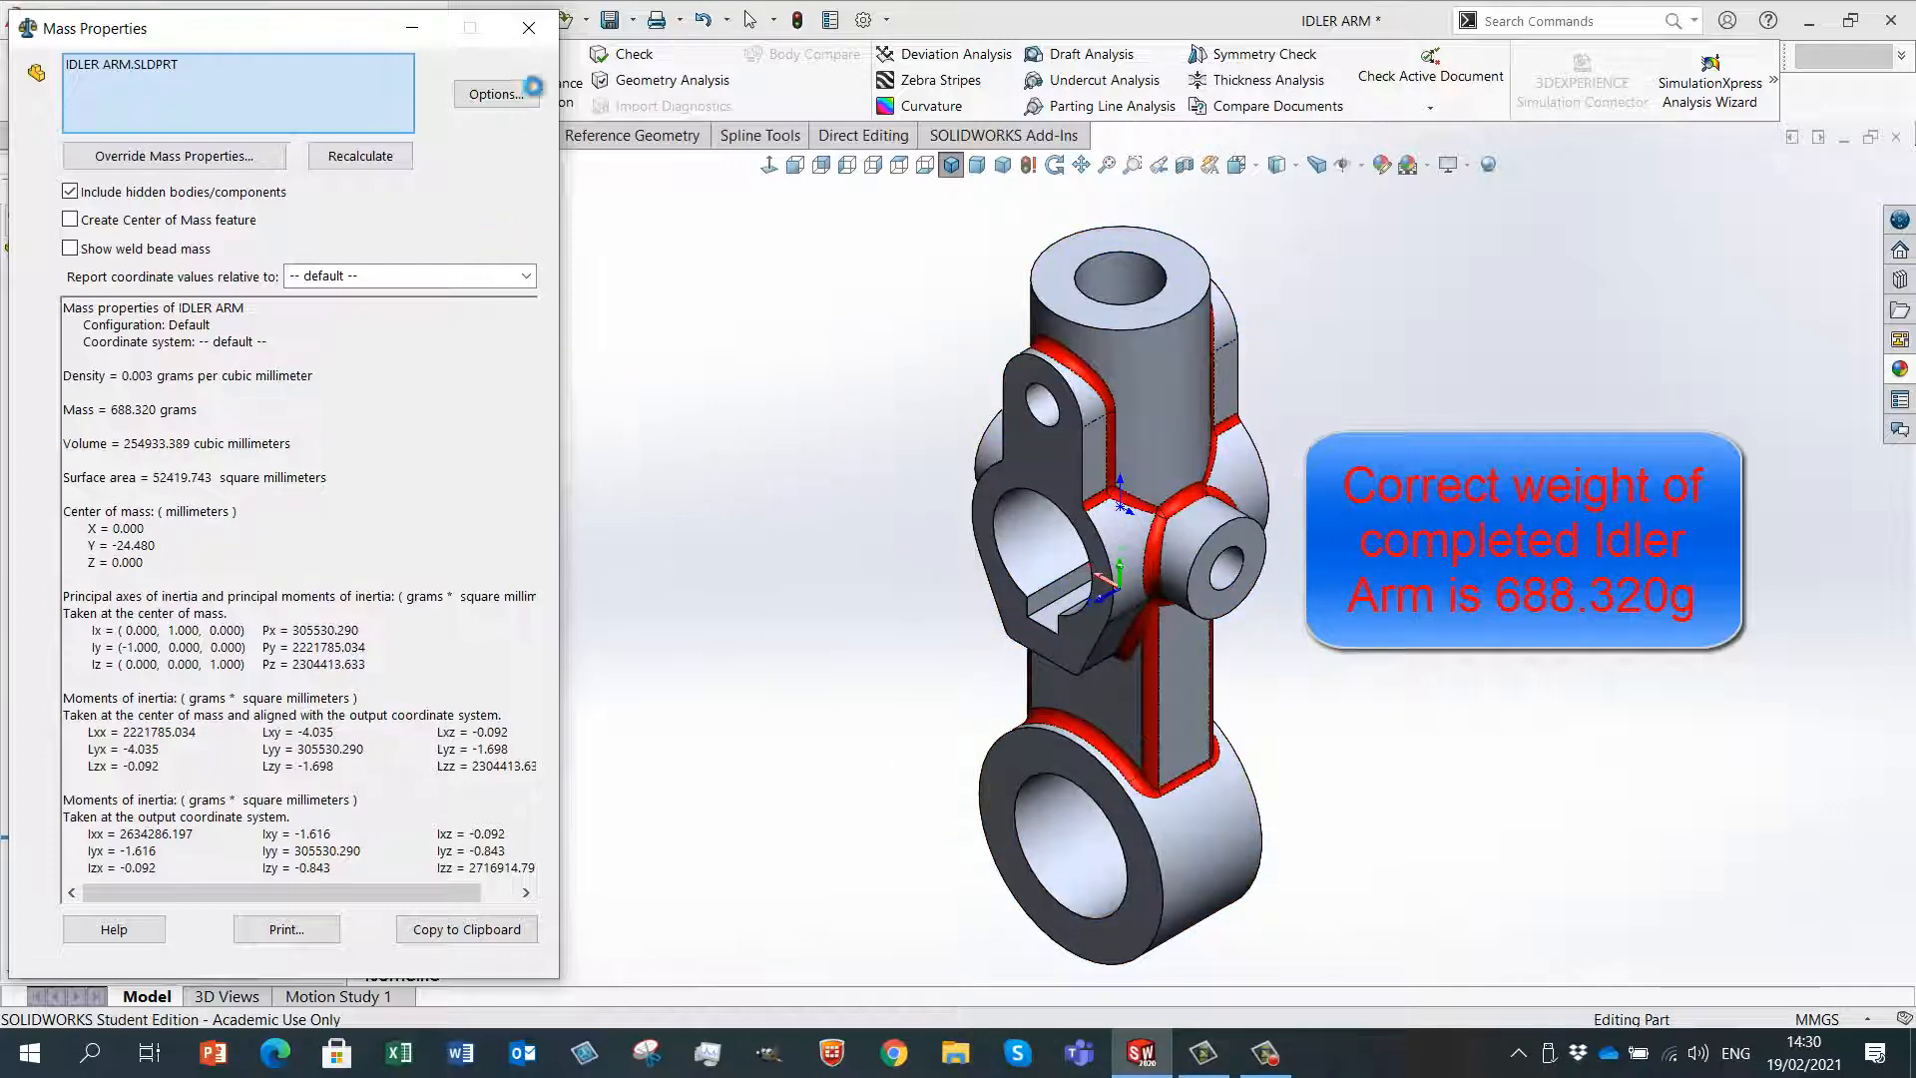
pyautogui.click(529, 27)
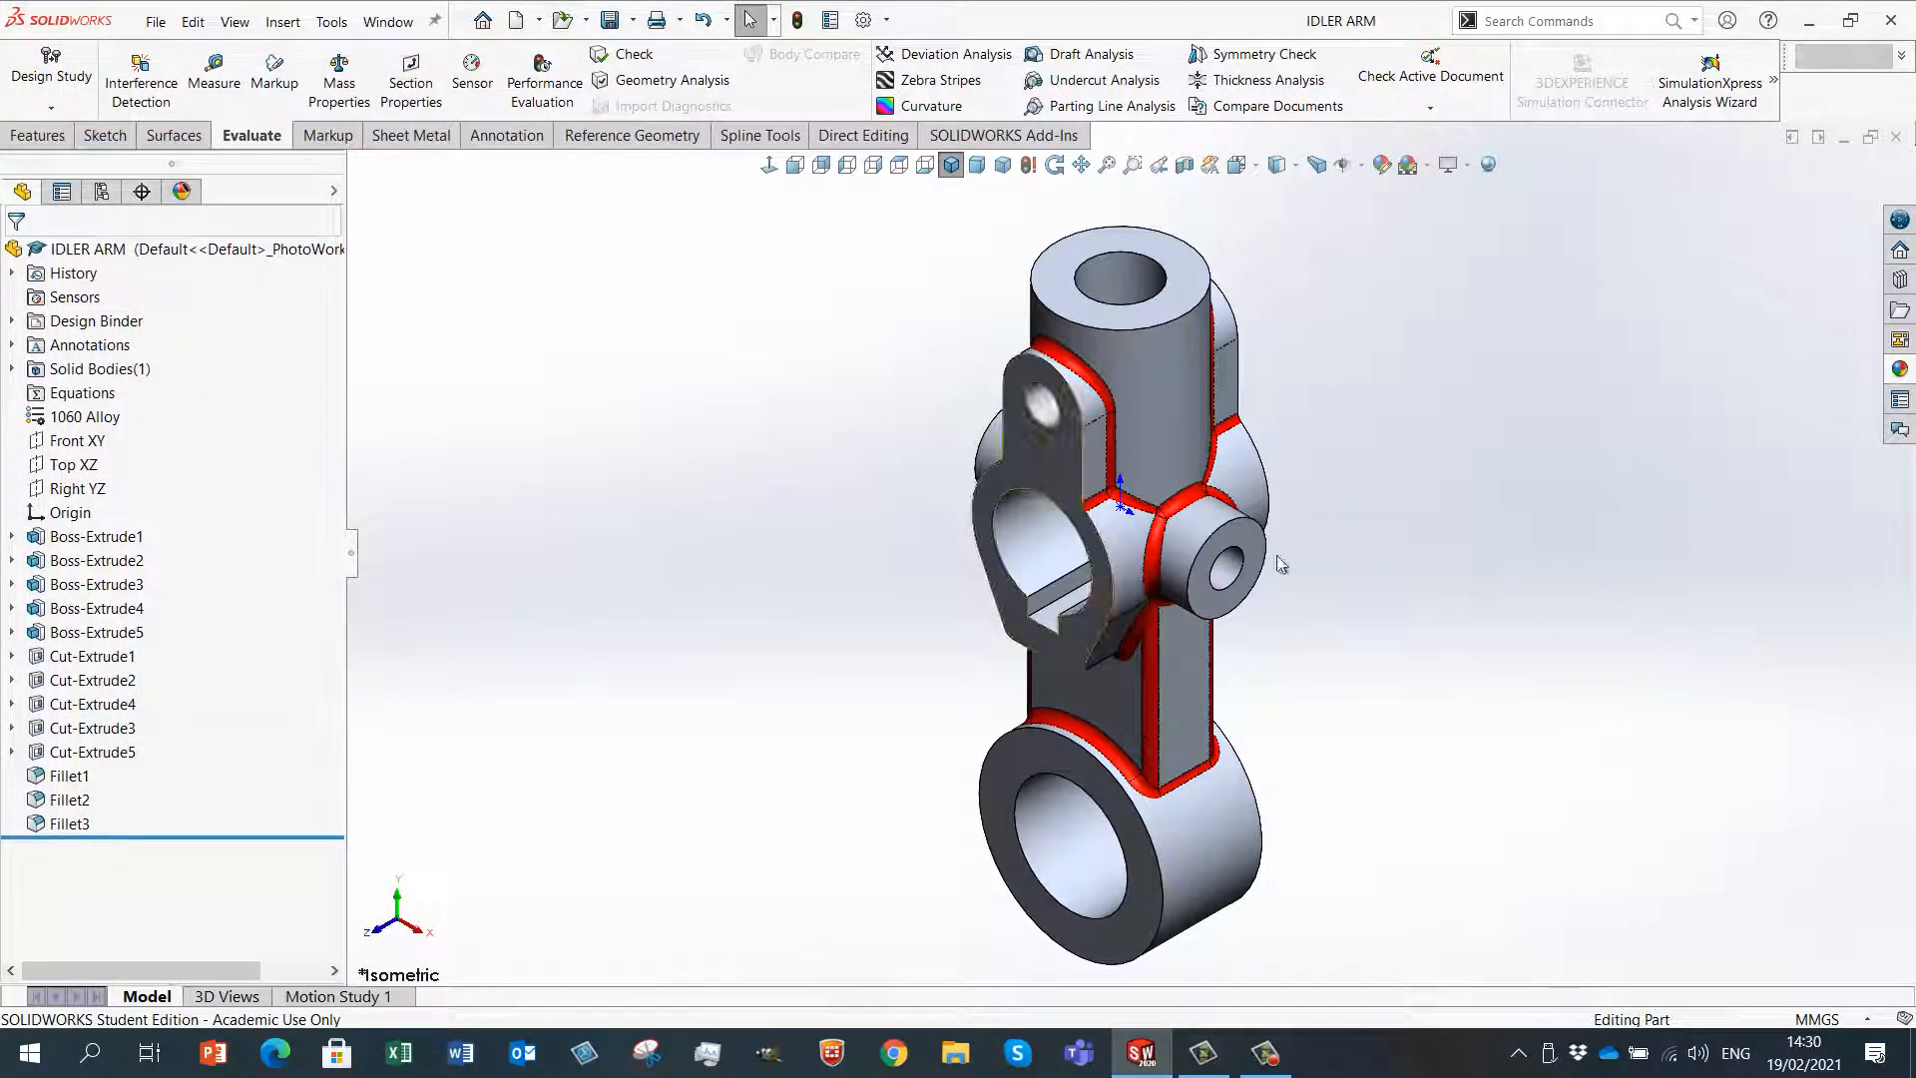
pyautogui.scroll(1, 1338, 668)
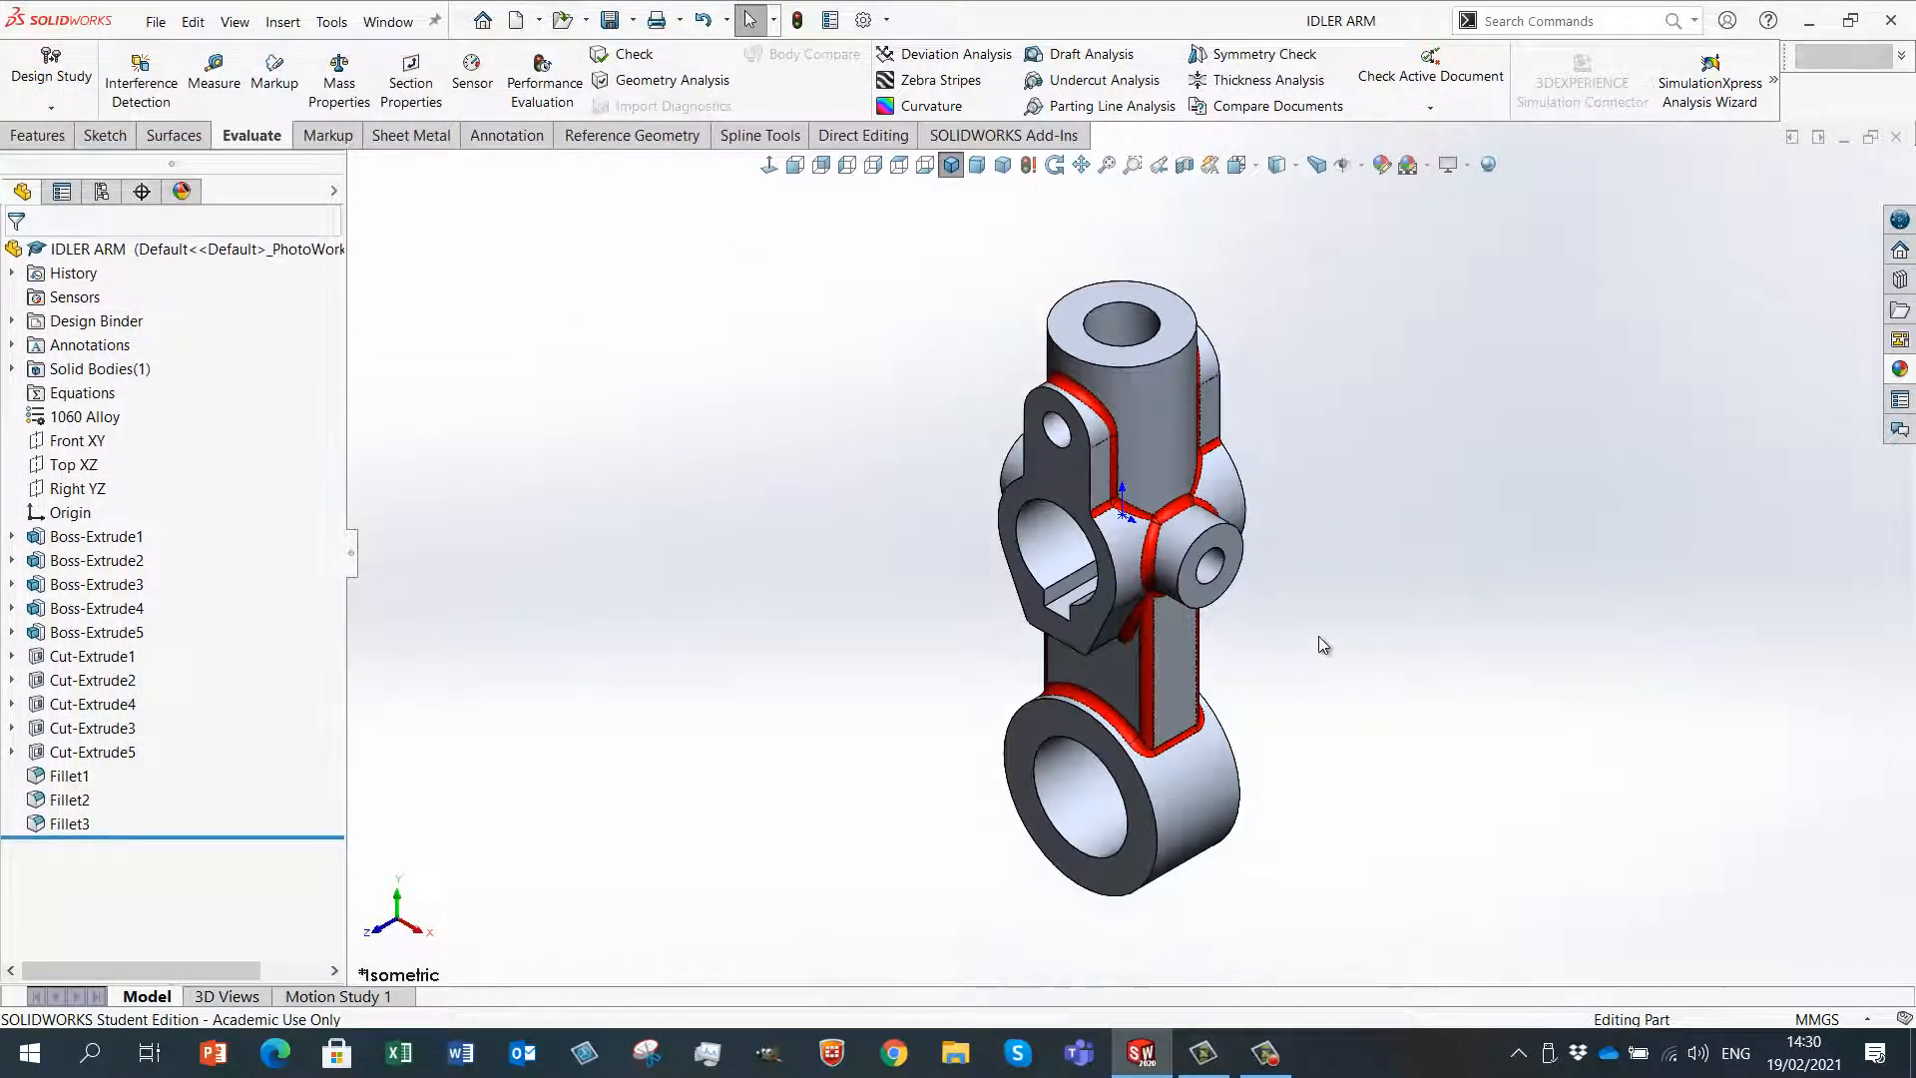
pyautogui.scroll(-1, 1319, 637)
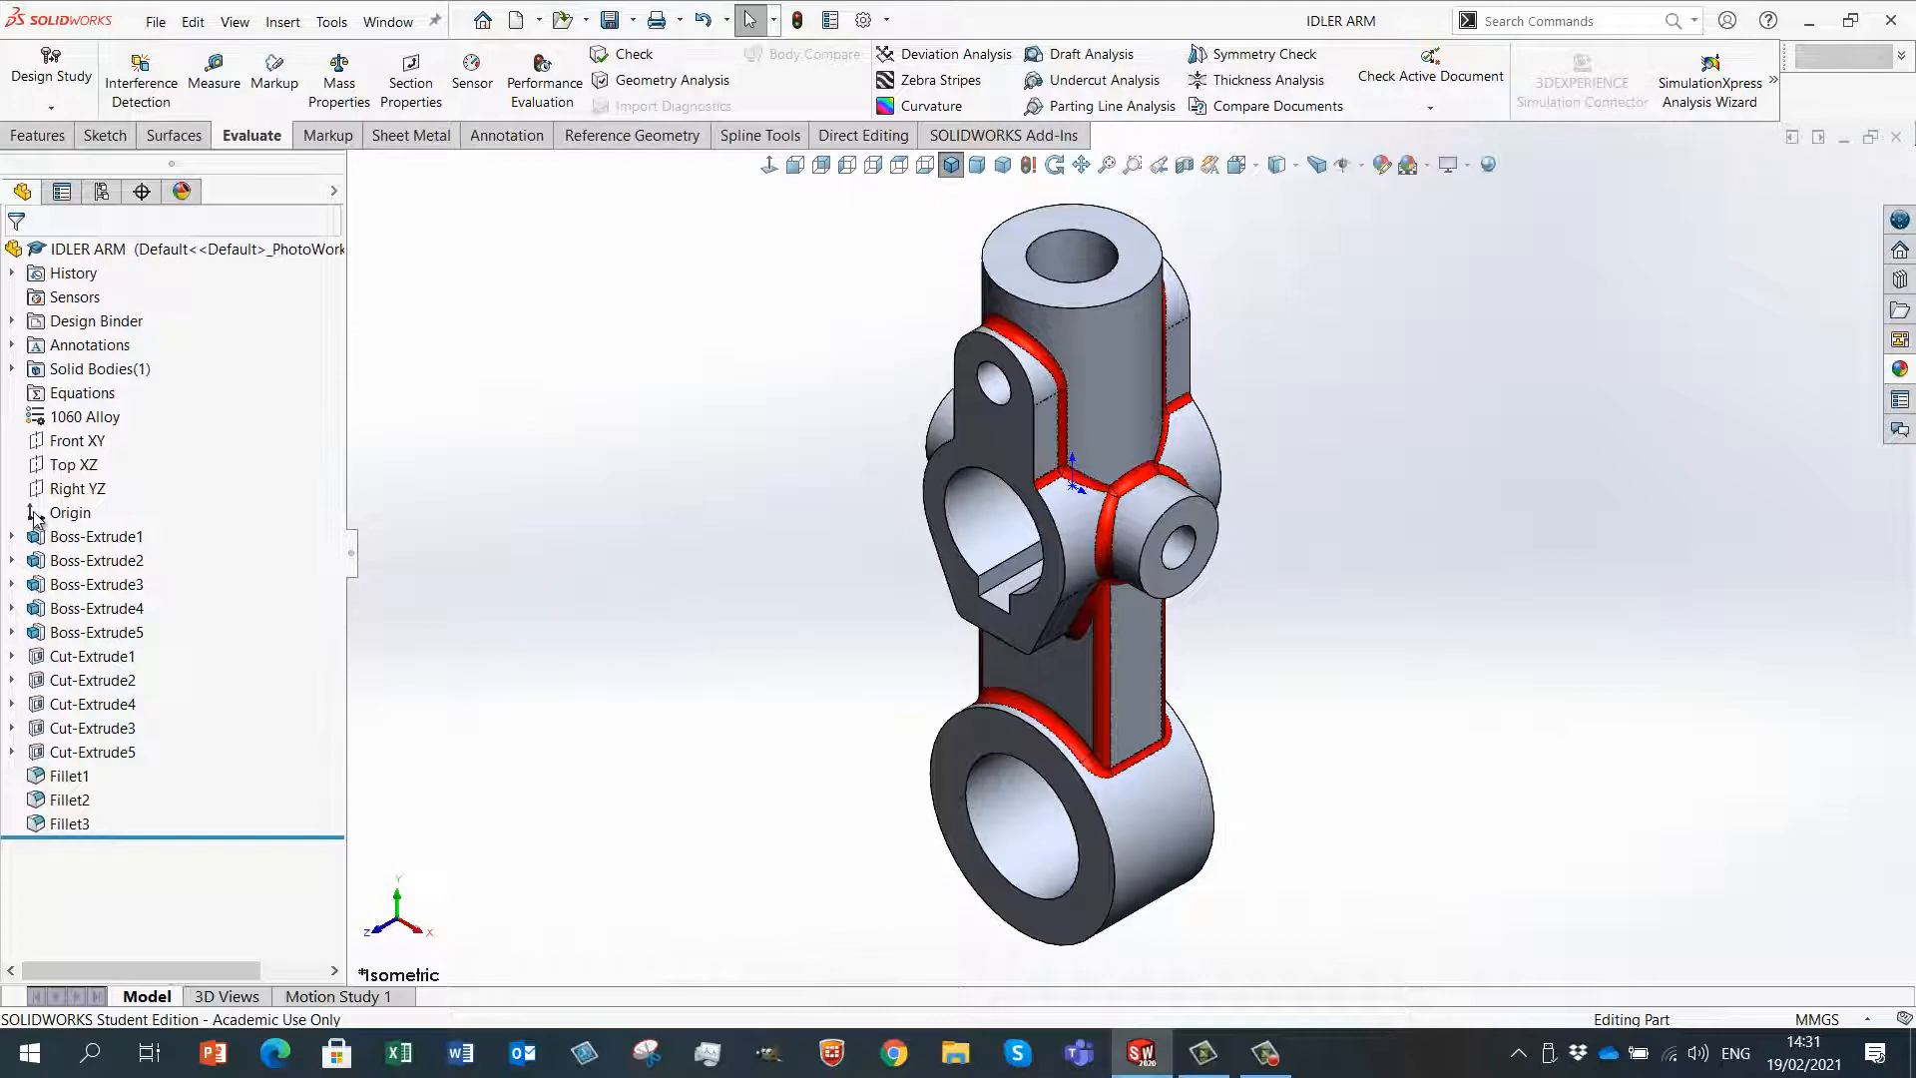
pyautogui.moveTo(650, 505); pyautogui.dragTo(702, 479, button='middle')
pyautogui.scroll(-1, 1285, 416)
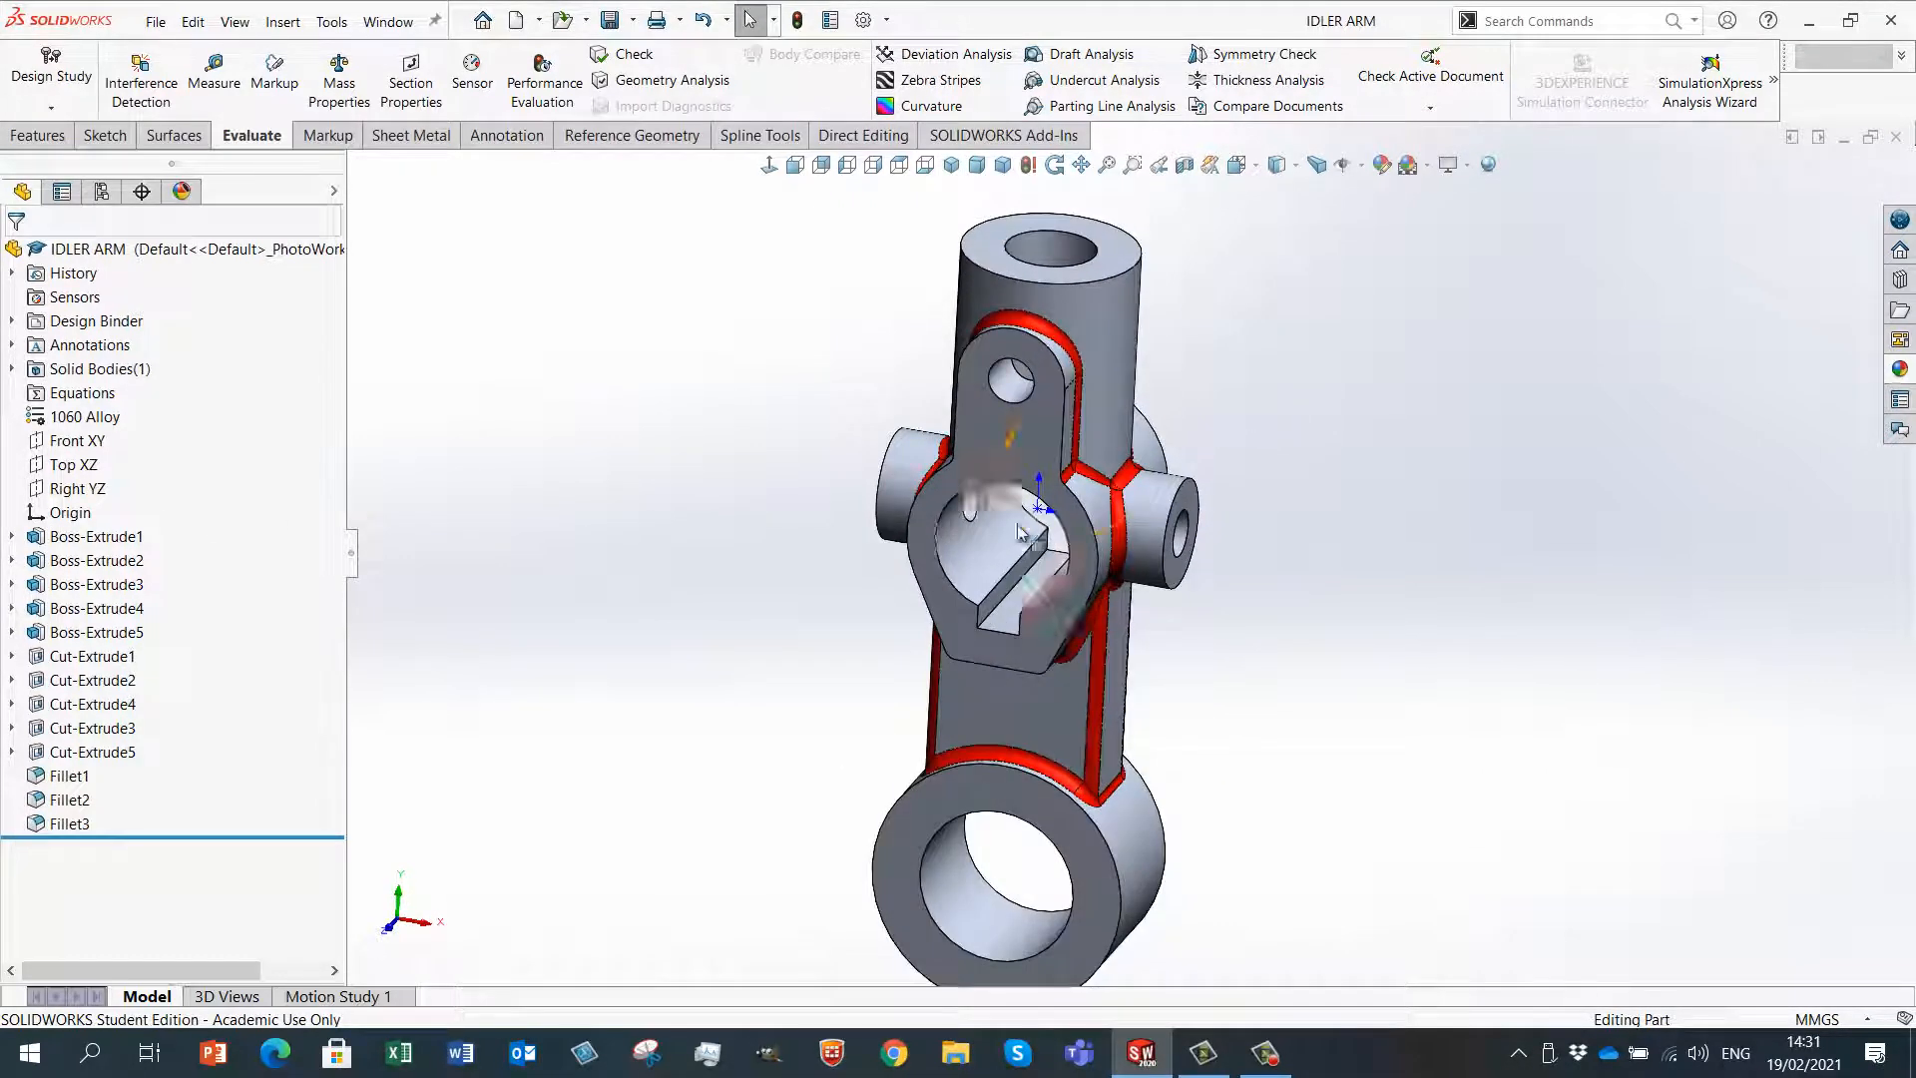
pyautogui.moveTo(1187, 473); pyautogui.dragTo(1274, 410, button='middle')
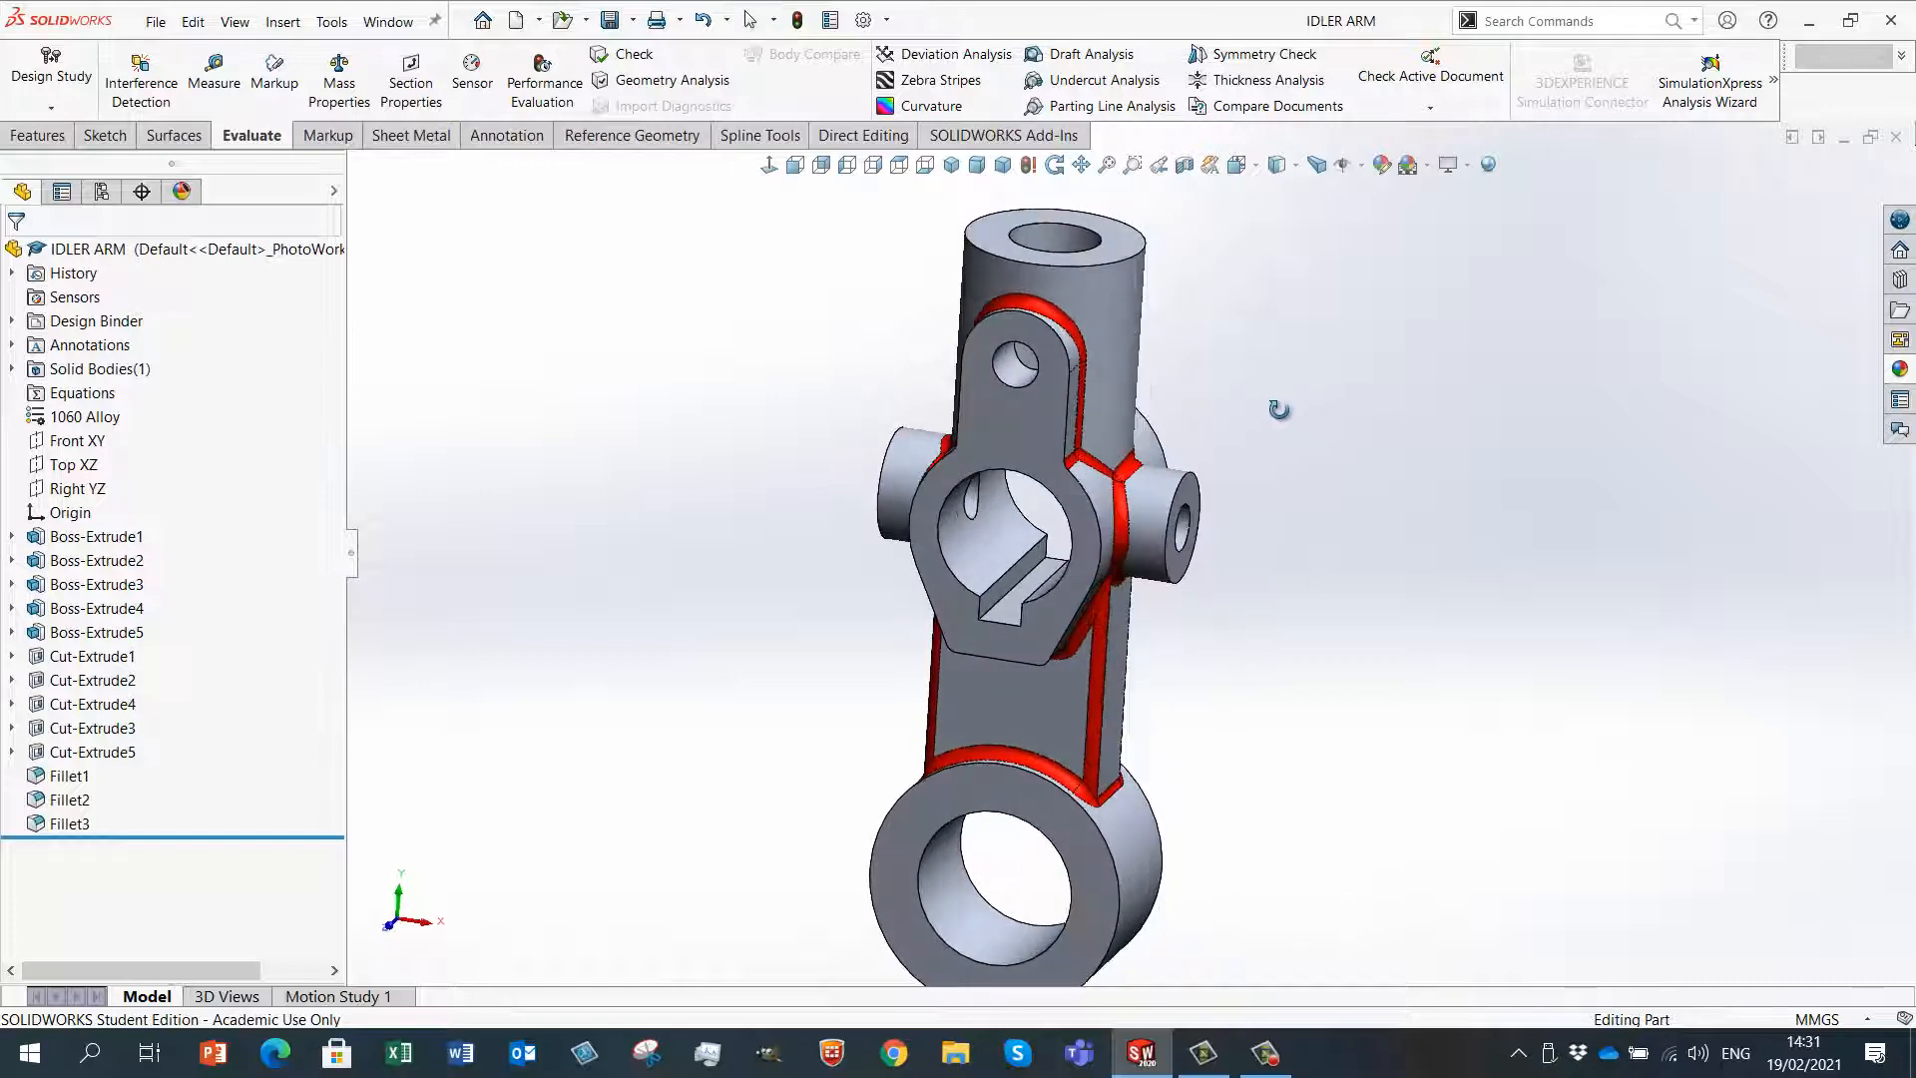
# - Show the sketch under the first boss extrusion and examine its dimensions on the part
pyautogui.click(11, 536)
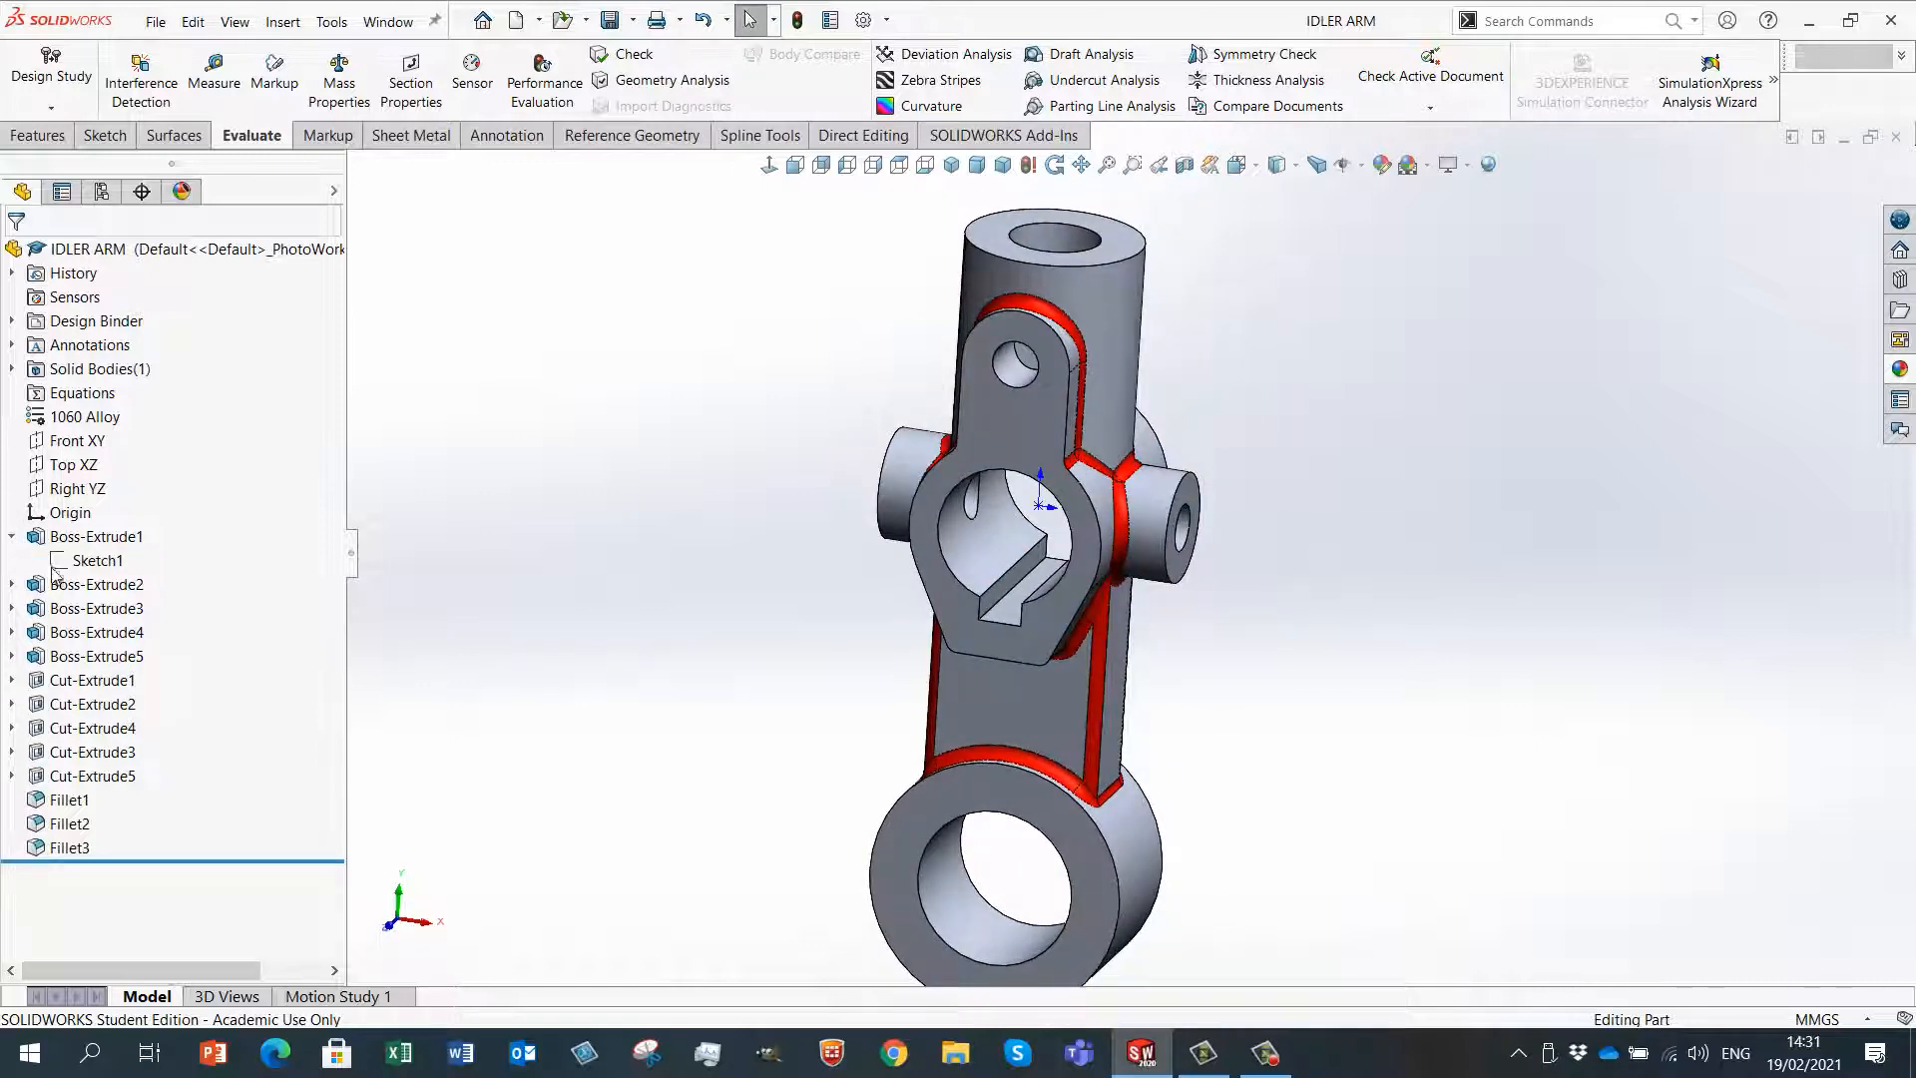
pyautogui.click(85, 562)
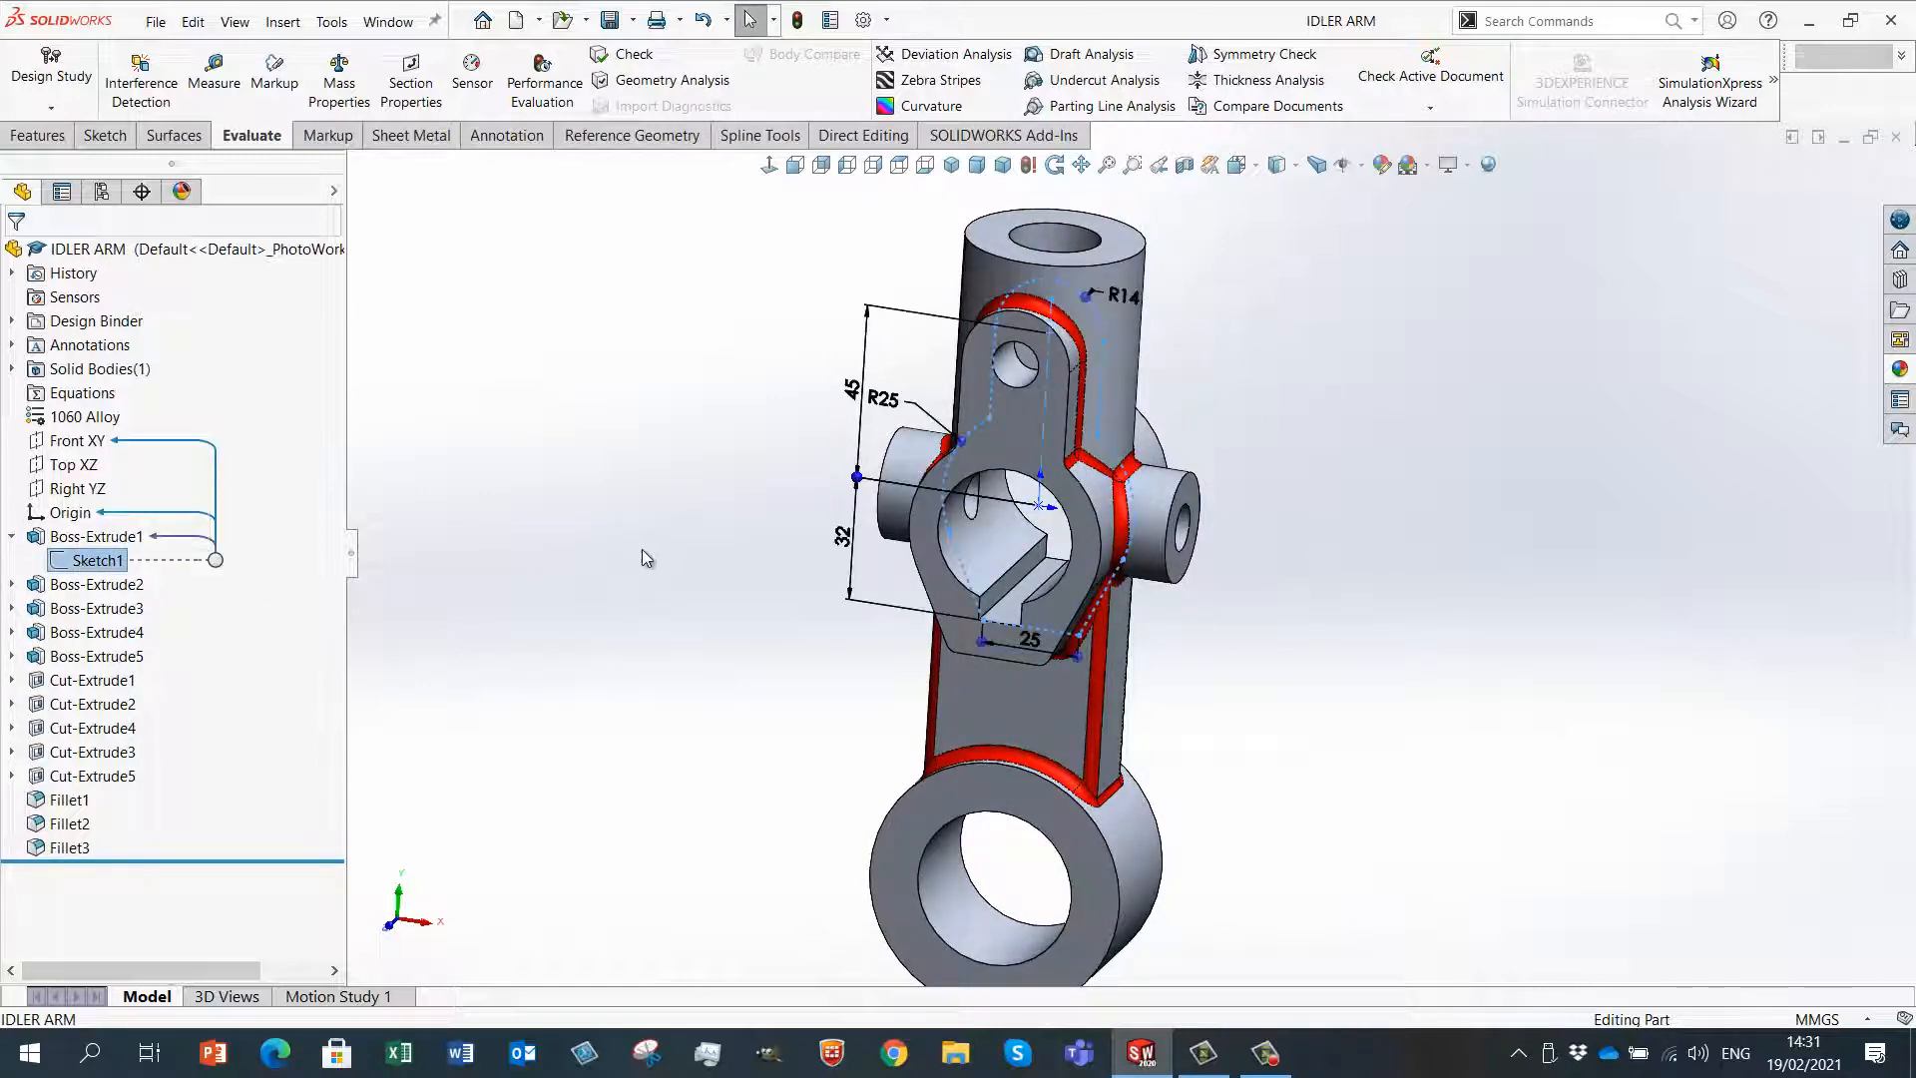
pyautogui.moveTo(646, 556)
pyautogui.mouseDown(button='middle')
pyautogui.moveTo(514, 619)
pyautogui.moveTo(572, 585)
pyautogui.moveTo(650, 593)
pyautogui.moveTo(637, 605)
pyautogui.mouseUp(button='middle')
pyautogui.click(708, 579)
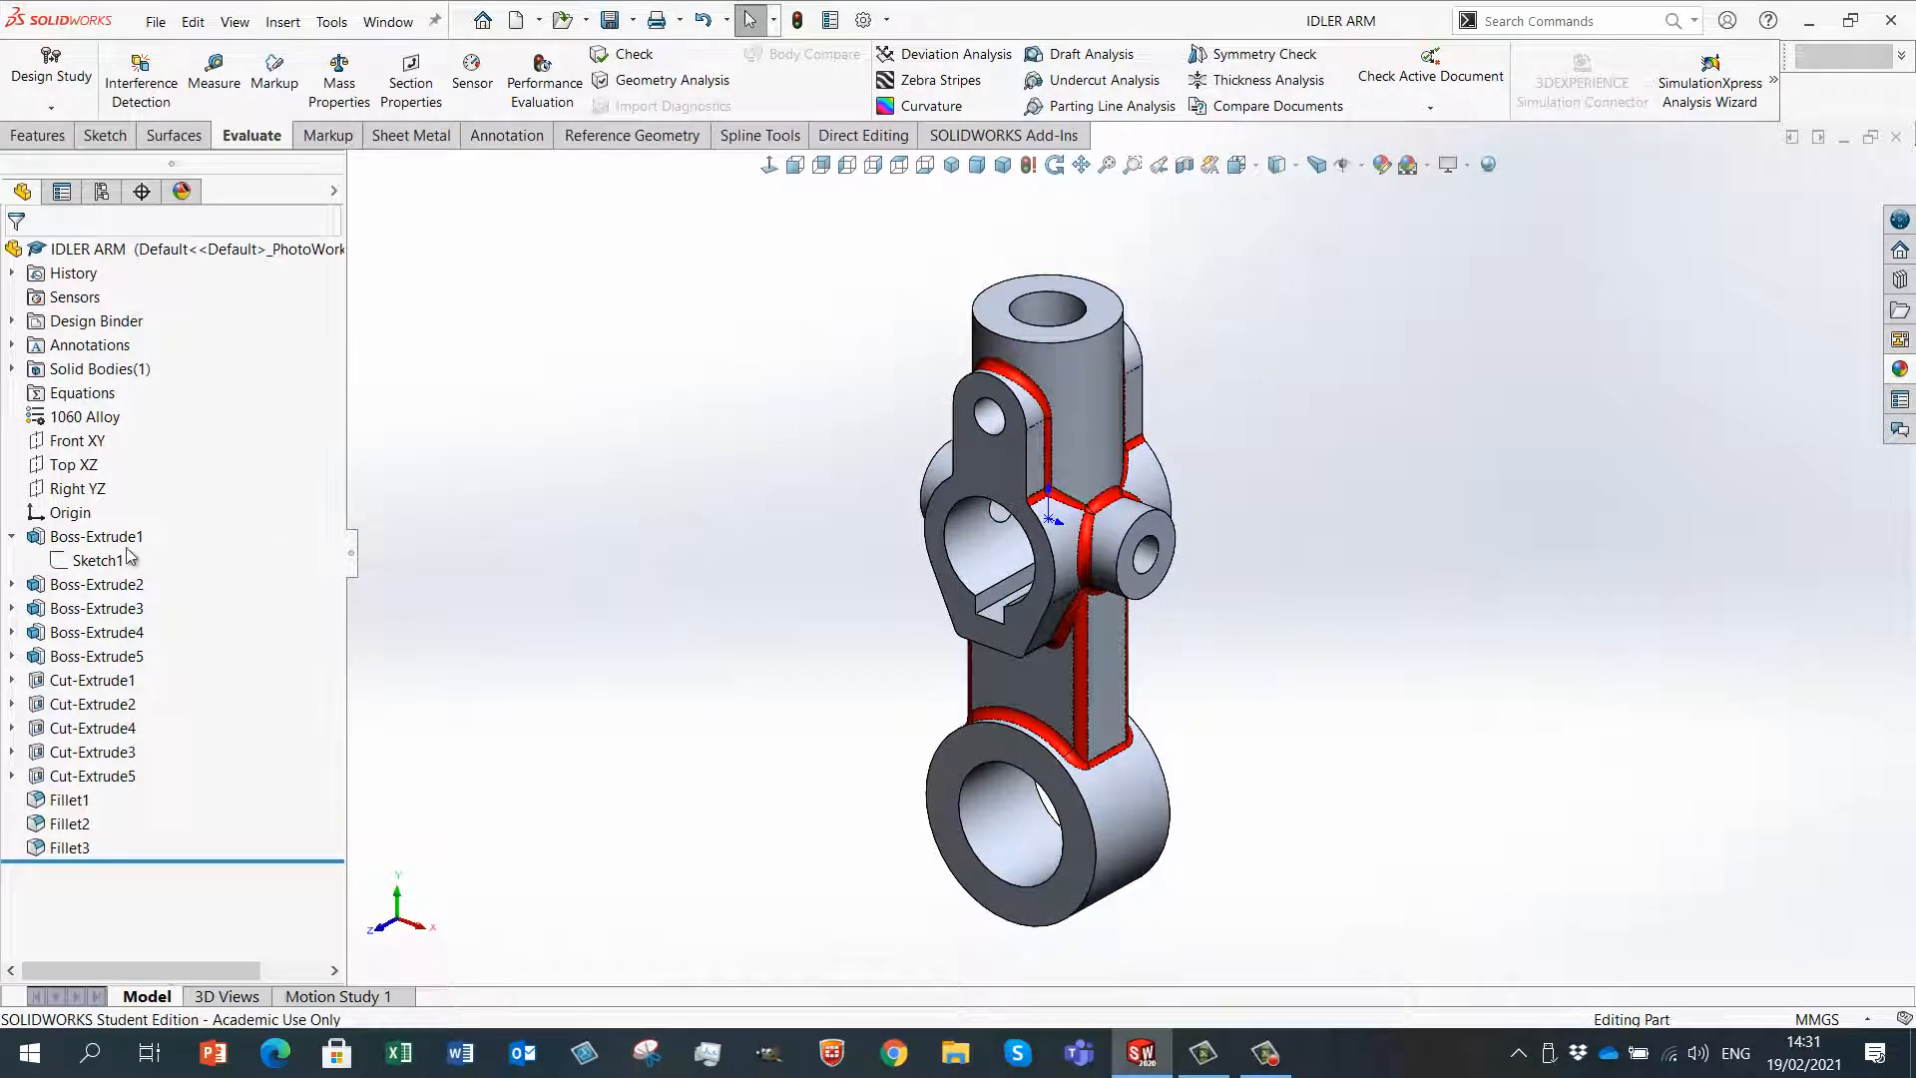
# - Highlight the Front XY and Right YZ planes to examine their extents relative to the part
pyautogui.click(72, 442)
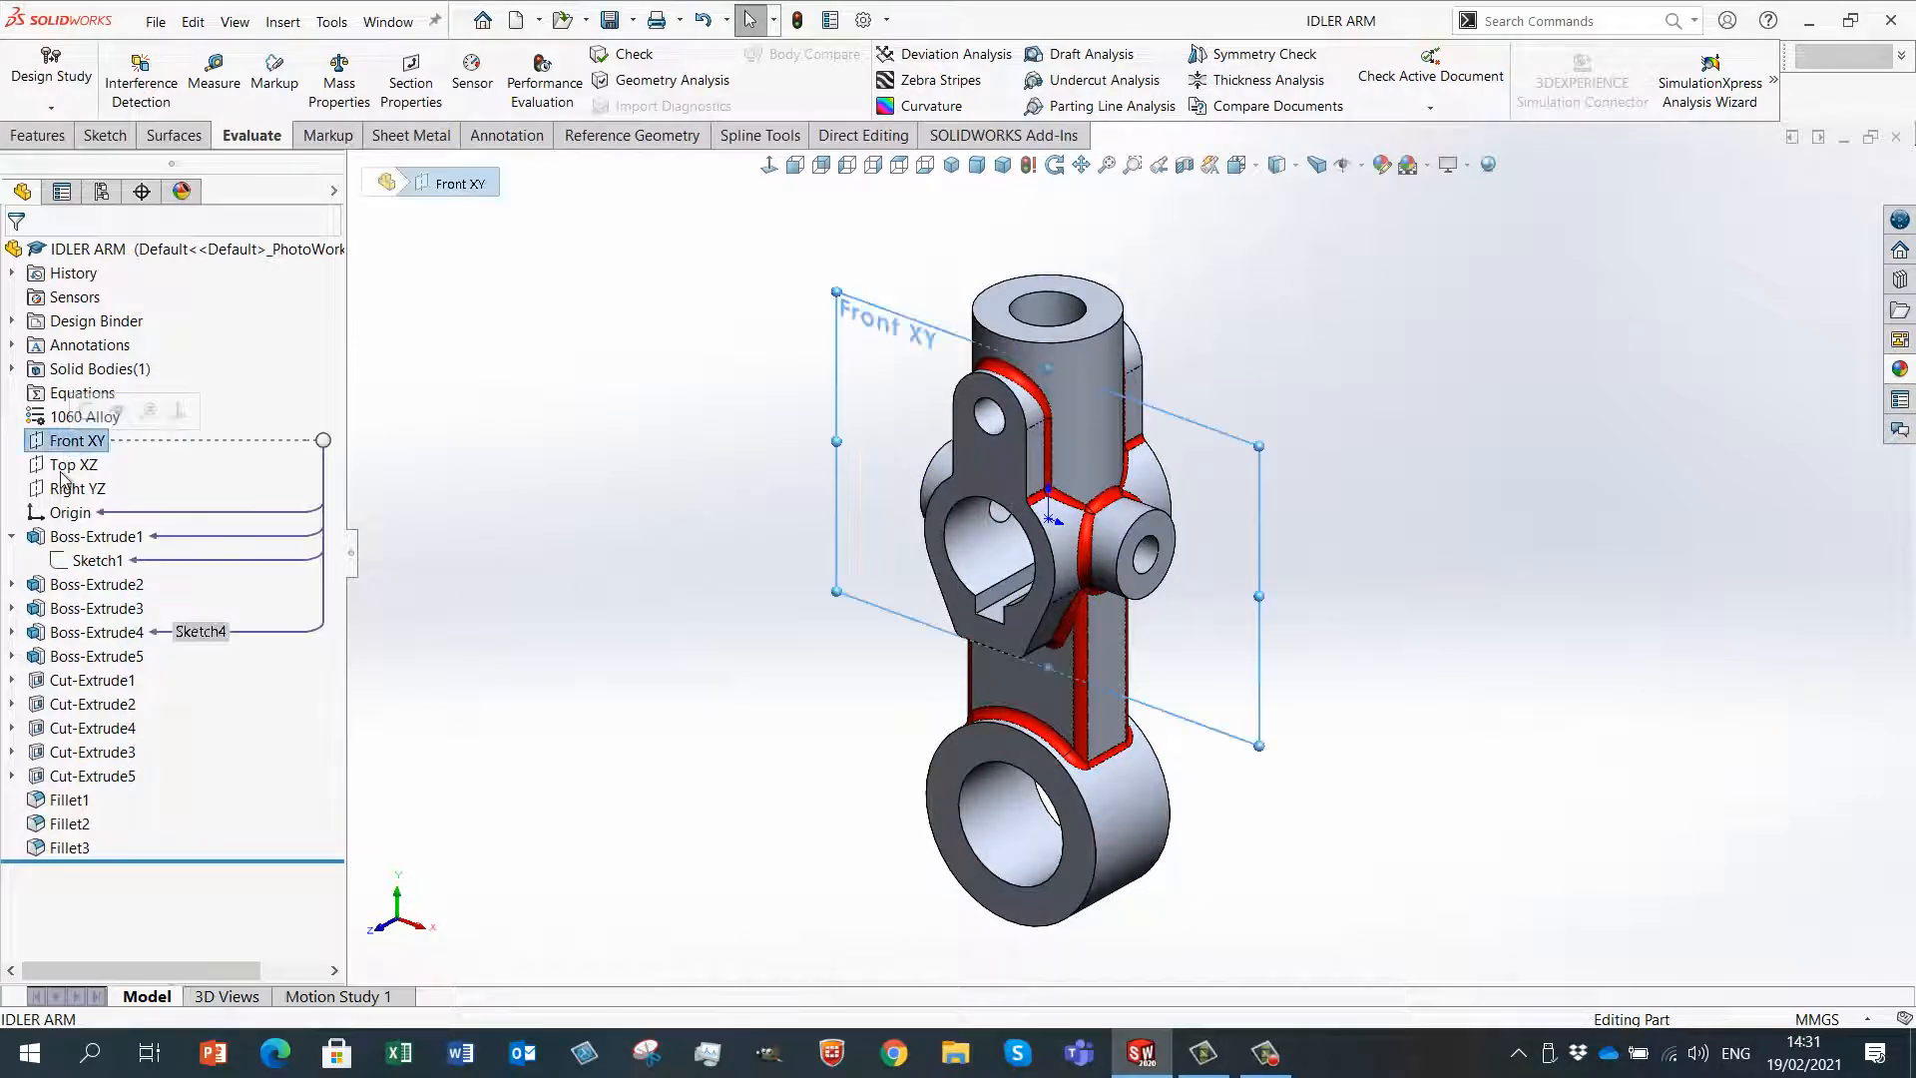
pyautogui.click(72, 488)
pyautogui.moveTo(765, 428); pyautogui.dragTo(683, 427, button='middle')
pyautogui.press('Escape')
pyautogui.click(684, 440)
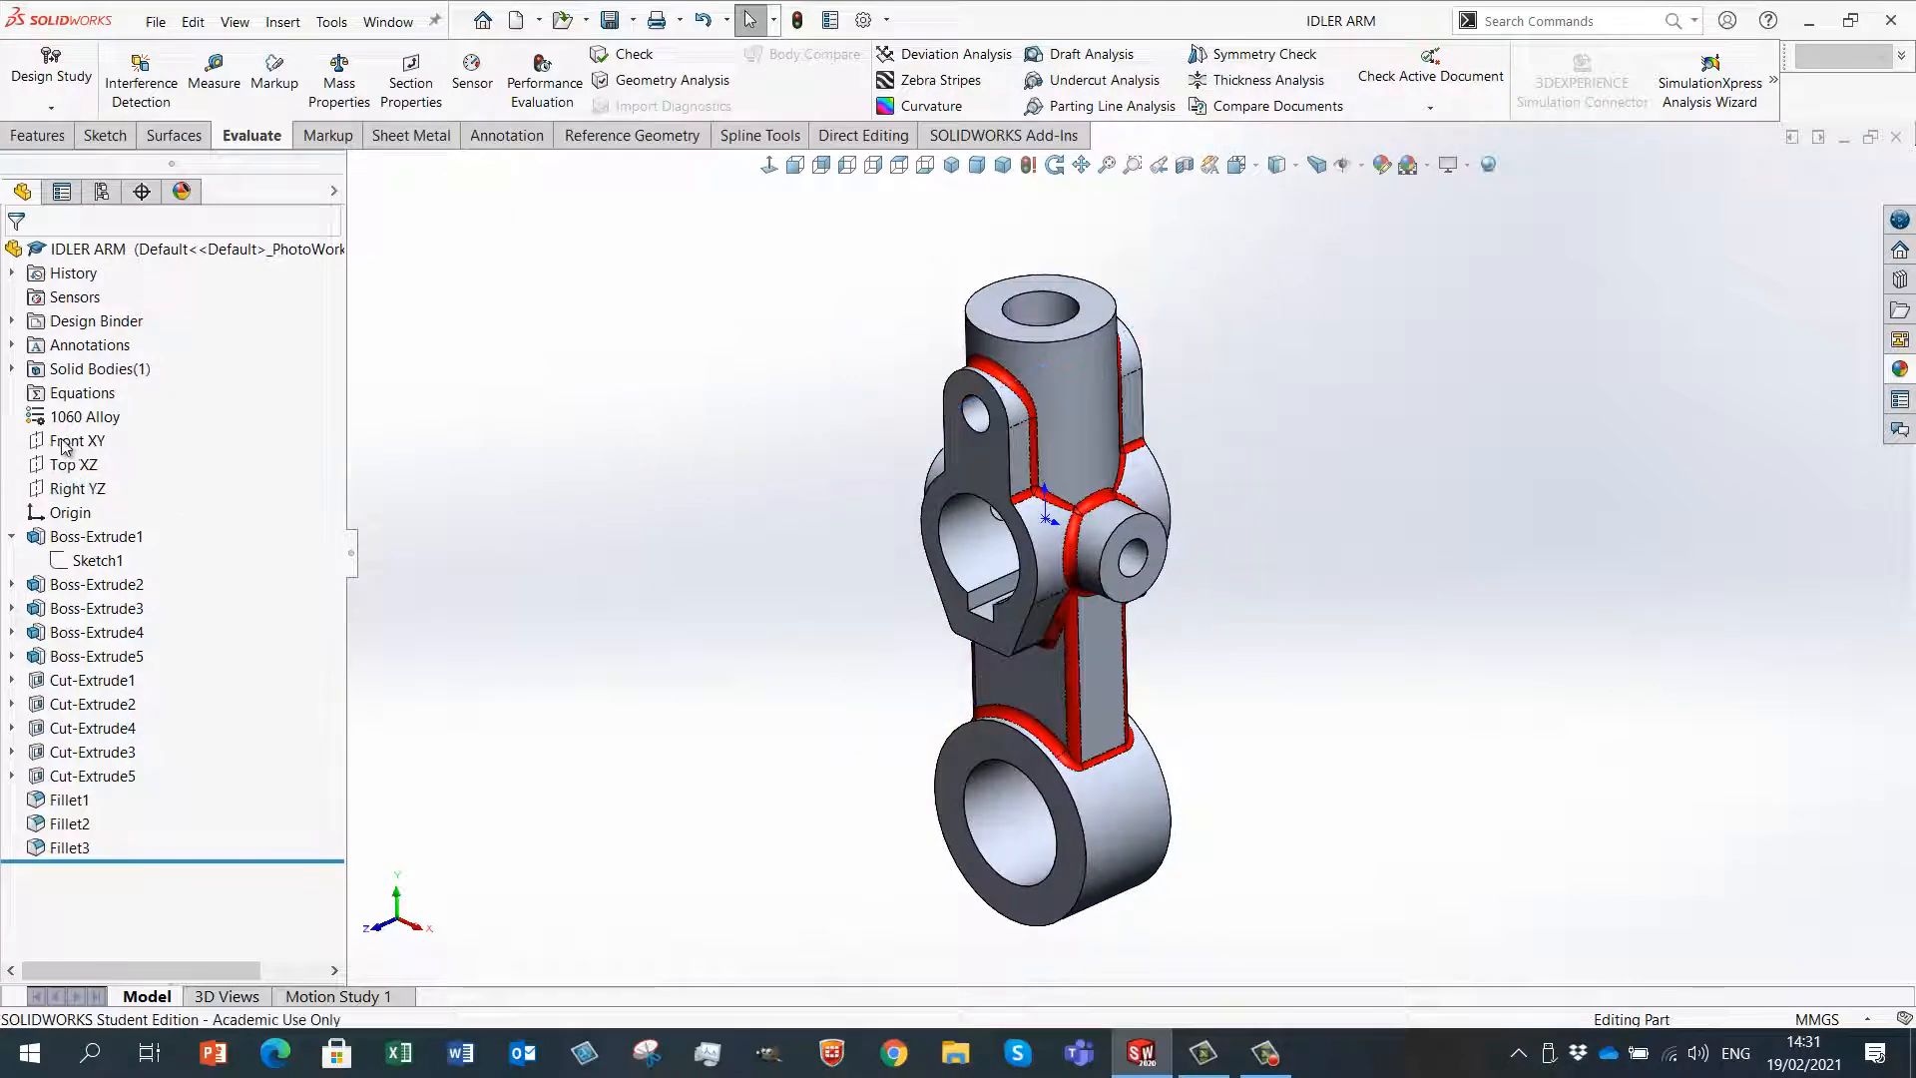
# - Autosize the Front XY, Top XZ and Right YZ reference planes to fit the part
pyautogui.rightClick(65, 446)
pyautogui.click(144, 505)
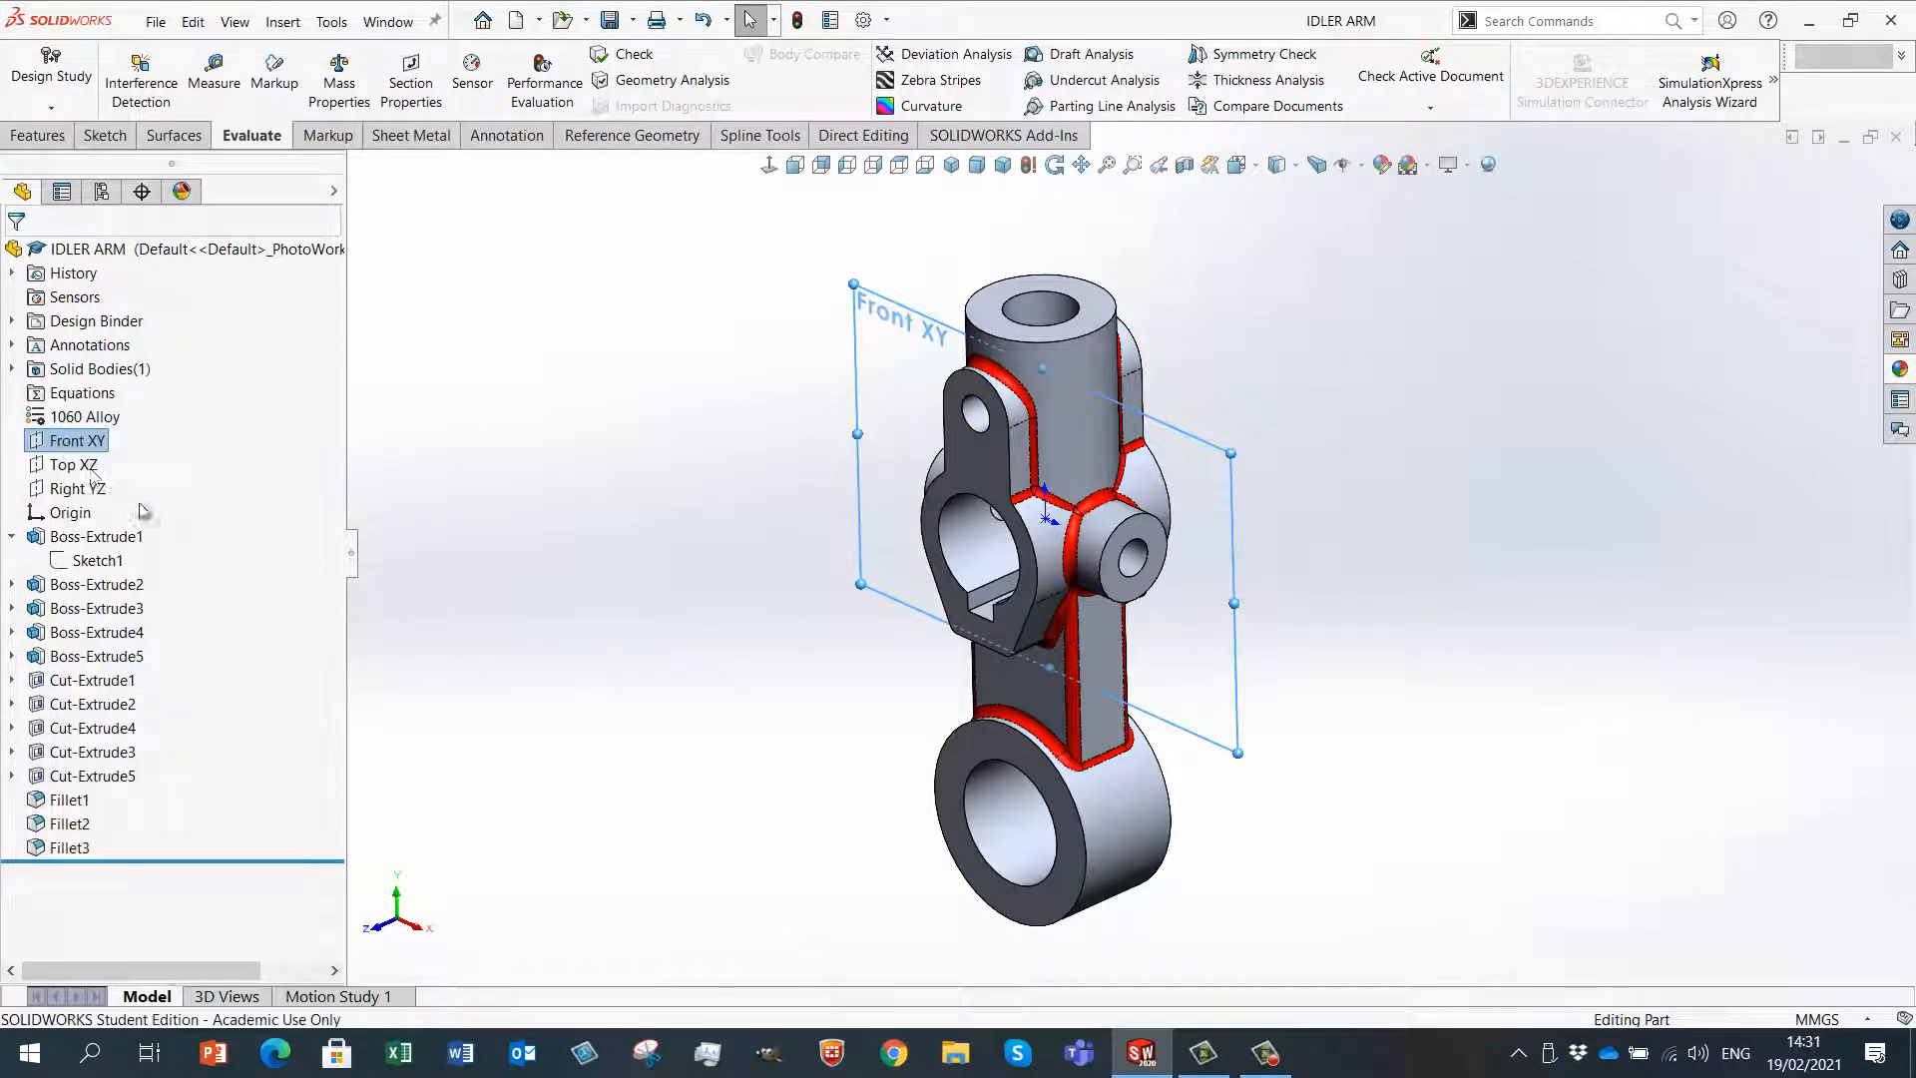
pyautogui.rightClick(88, 470)
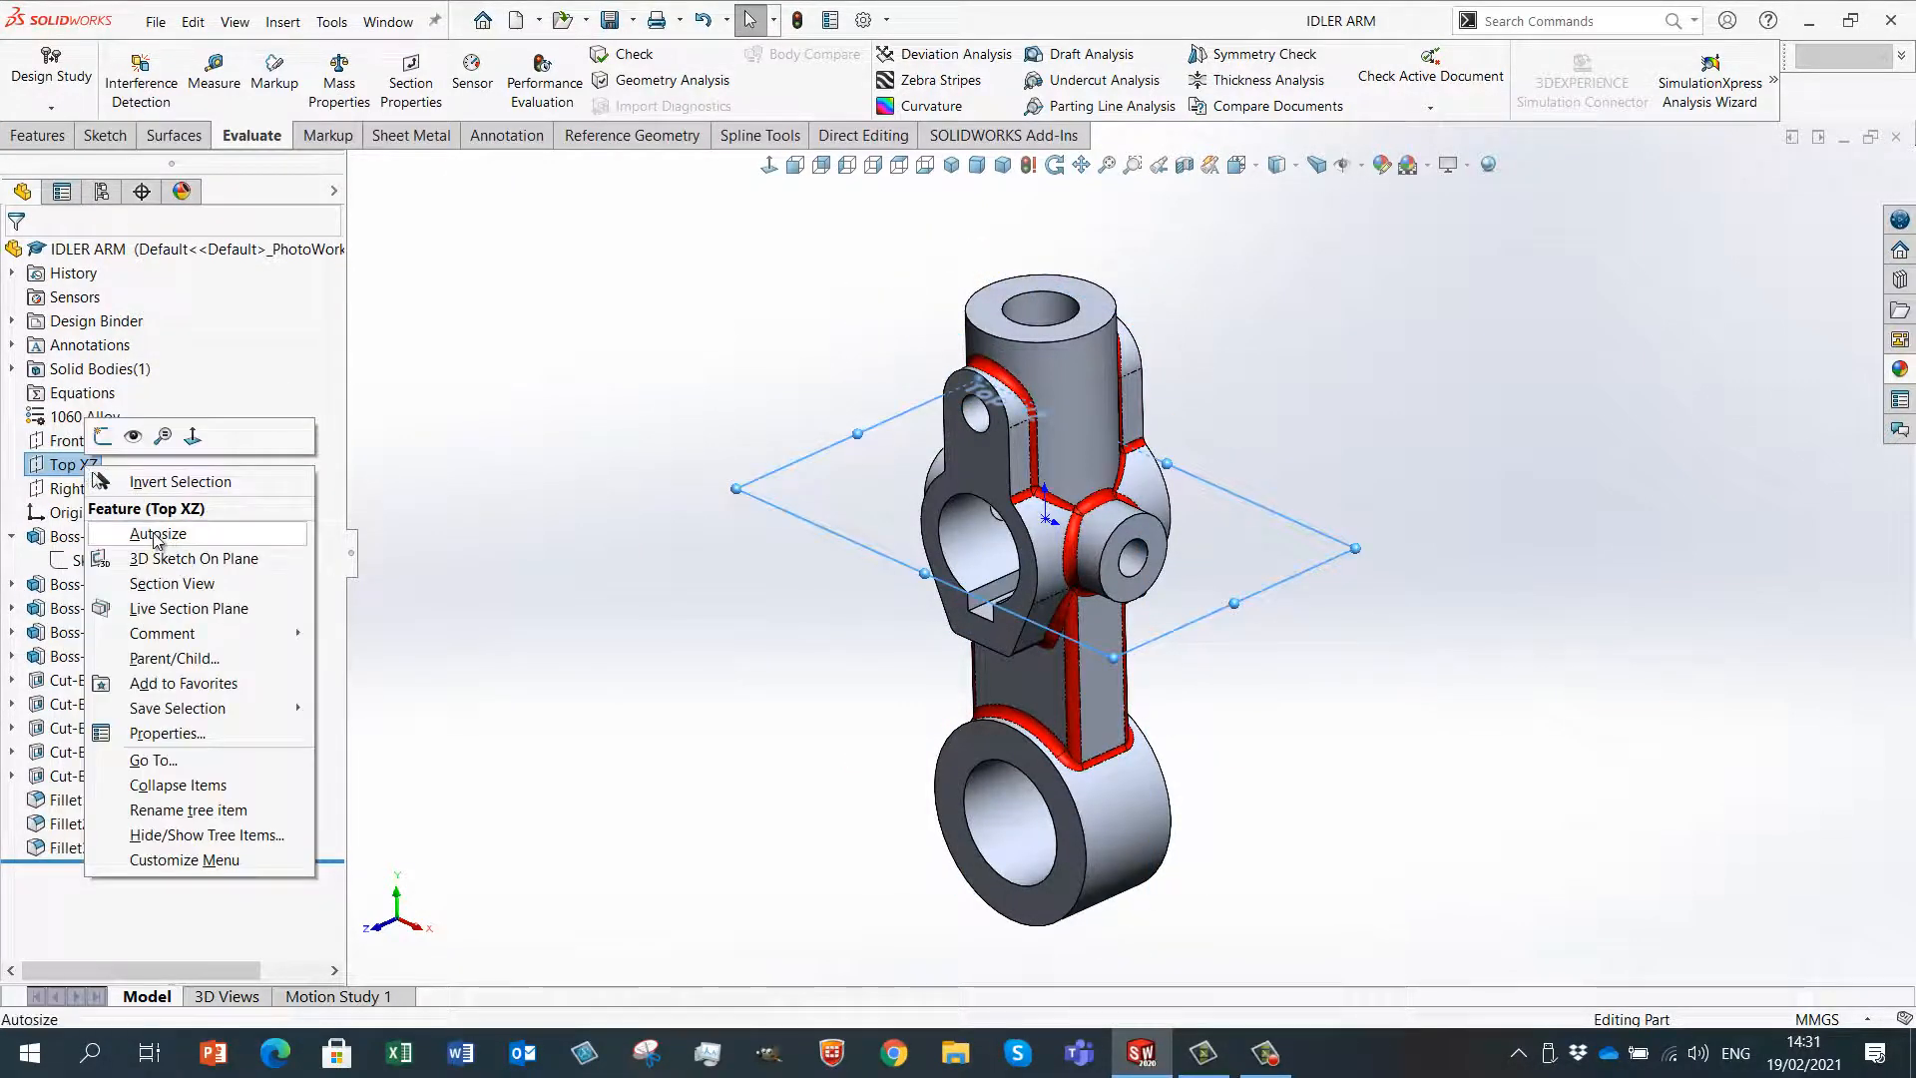
pyautogui.click(157, 536)
pyautogui.rightClick(84, 496)
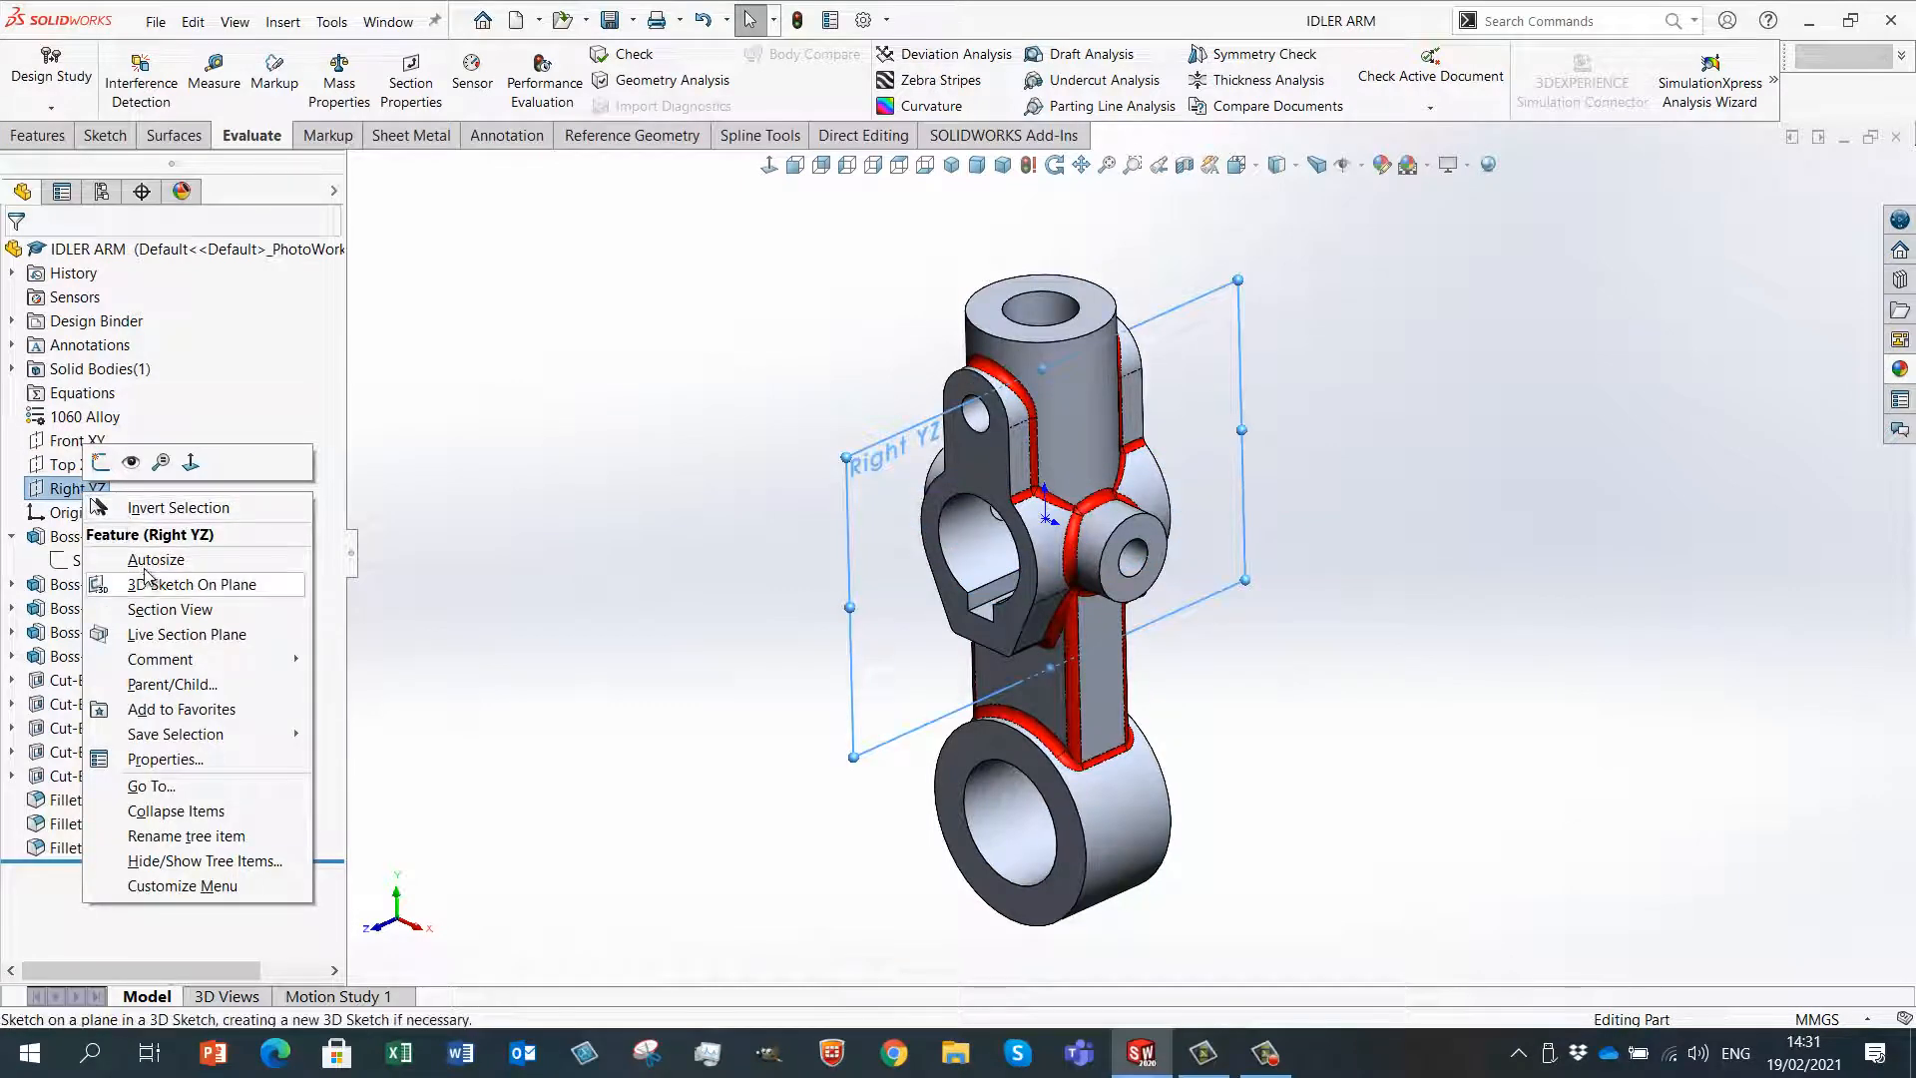
pyautogui.click(150, 556)
pyautogui.click(538, 528)
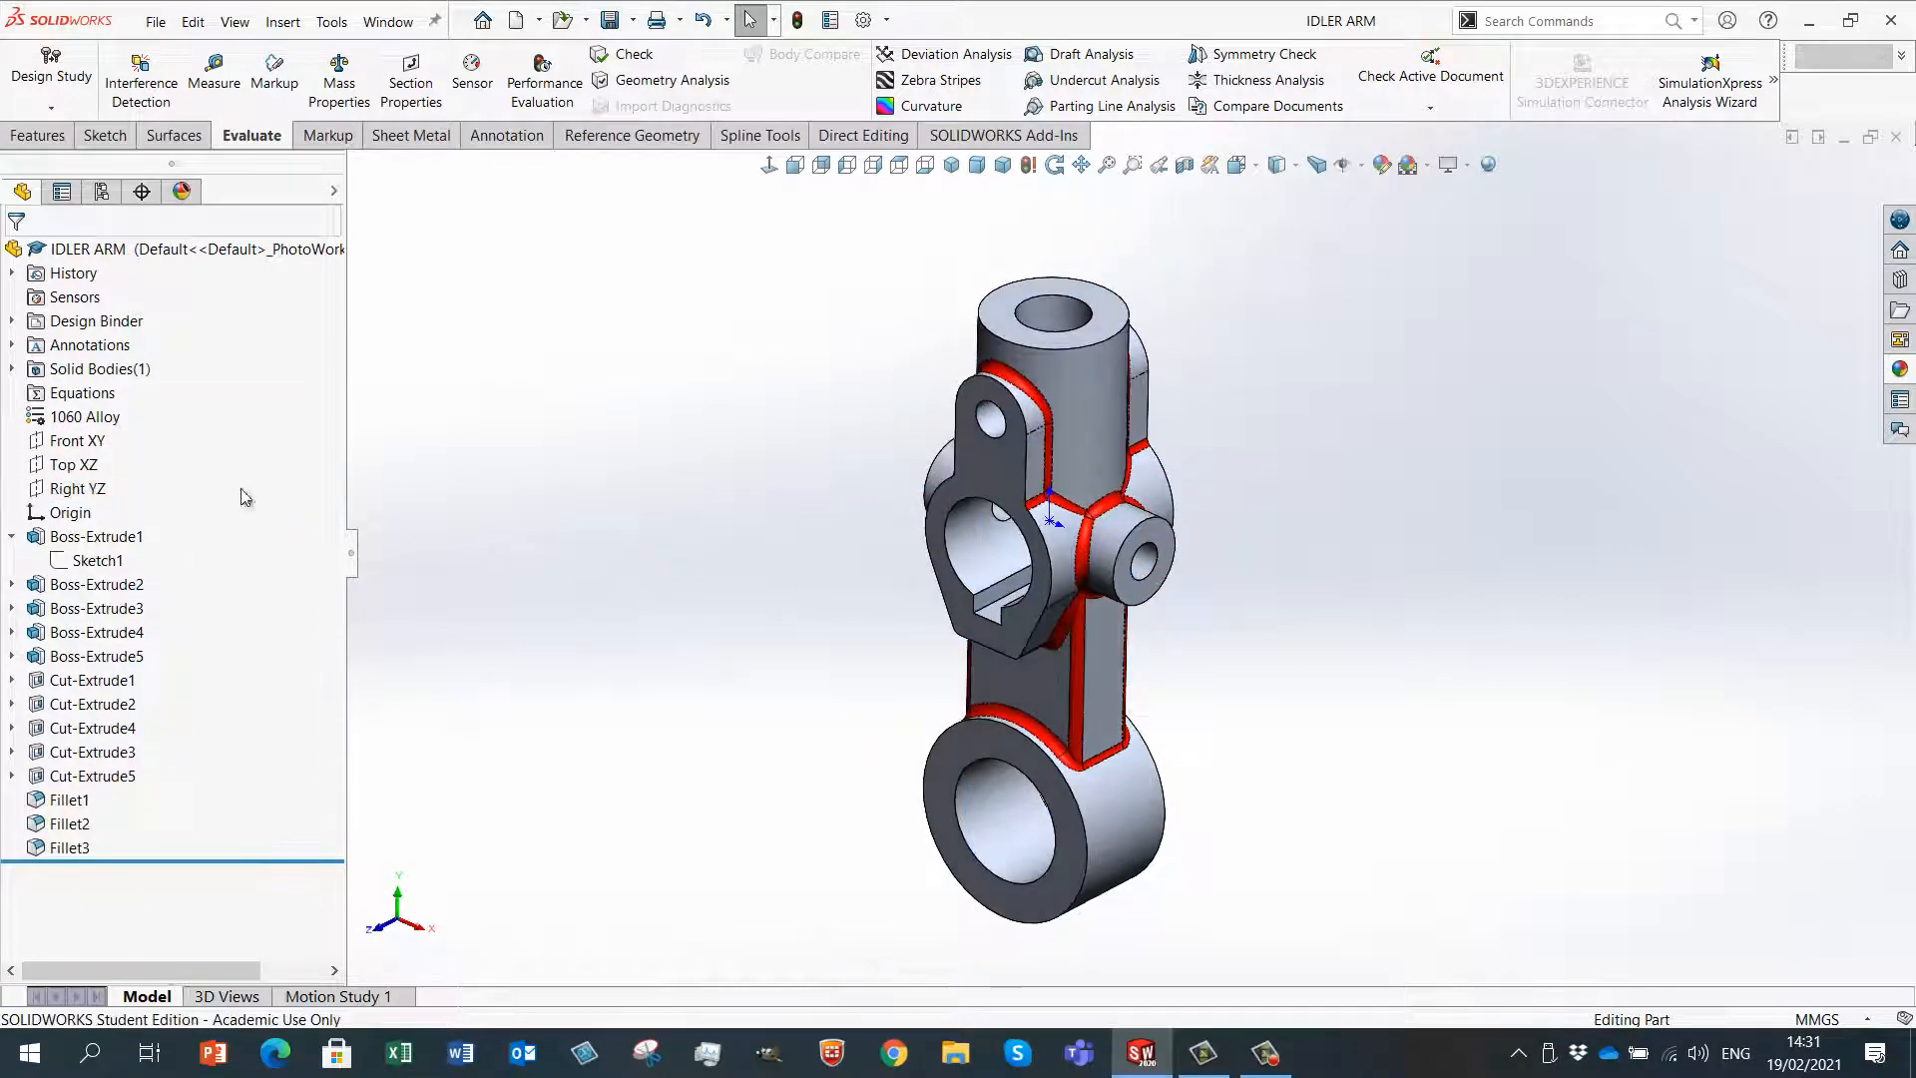
# - Highlight the Right YZ, Top XZ and Front XY planes in turn to check their size around the part
pyautogui.click(88, 489)
pyautogui.moveTo(620, 505)
pyautogui.mouseDown(button='middle')
pyautogui.moveTo(542, 505)
pyautogui.moveTo(749, 483)
pyautogui.moveTo(611, 520)
pyautogui.mouseUp(button='middle')
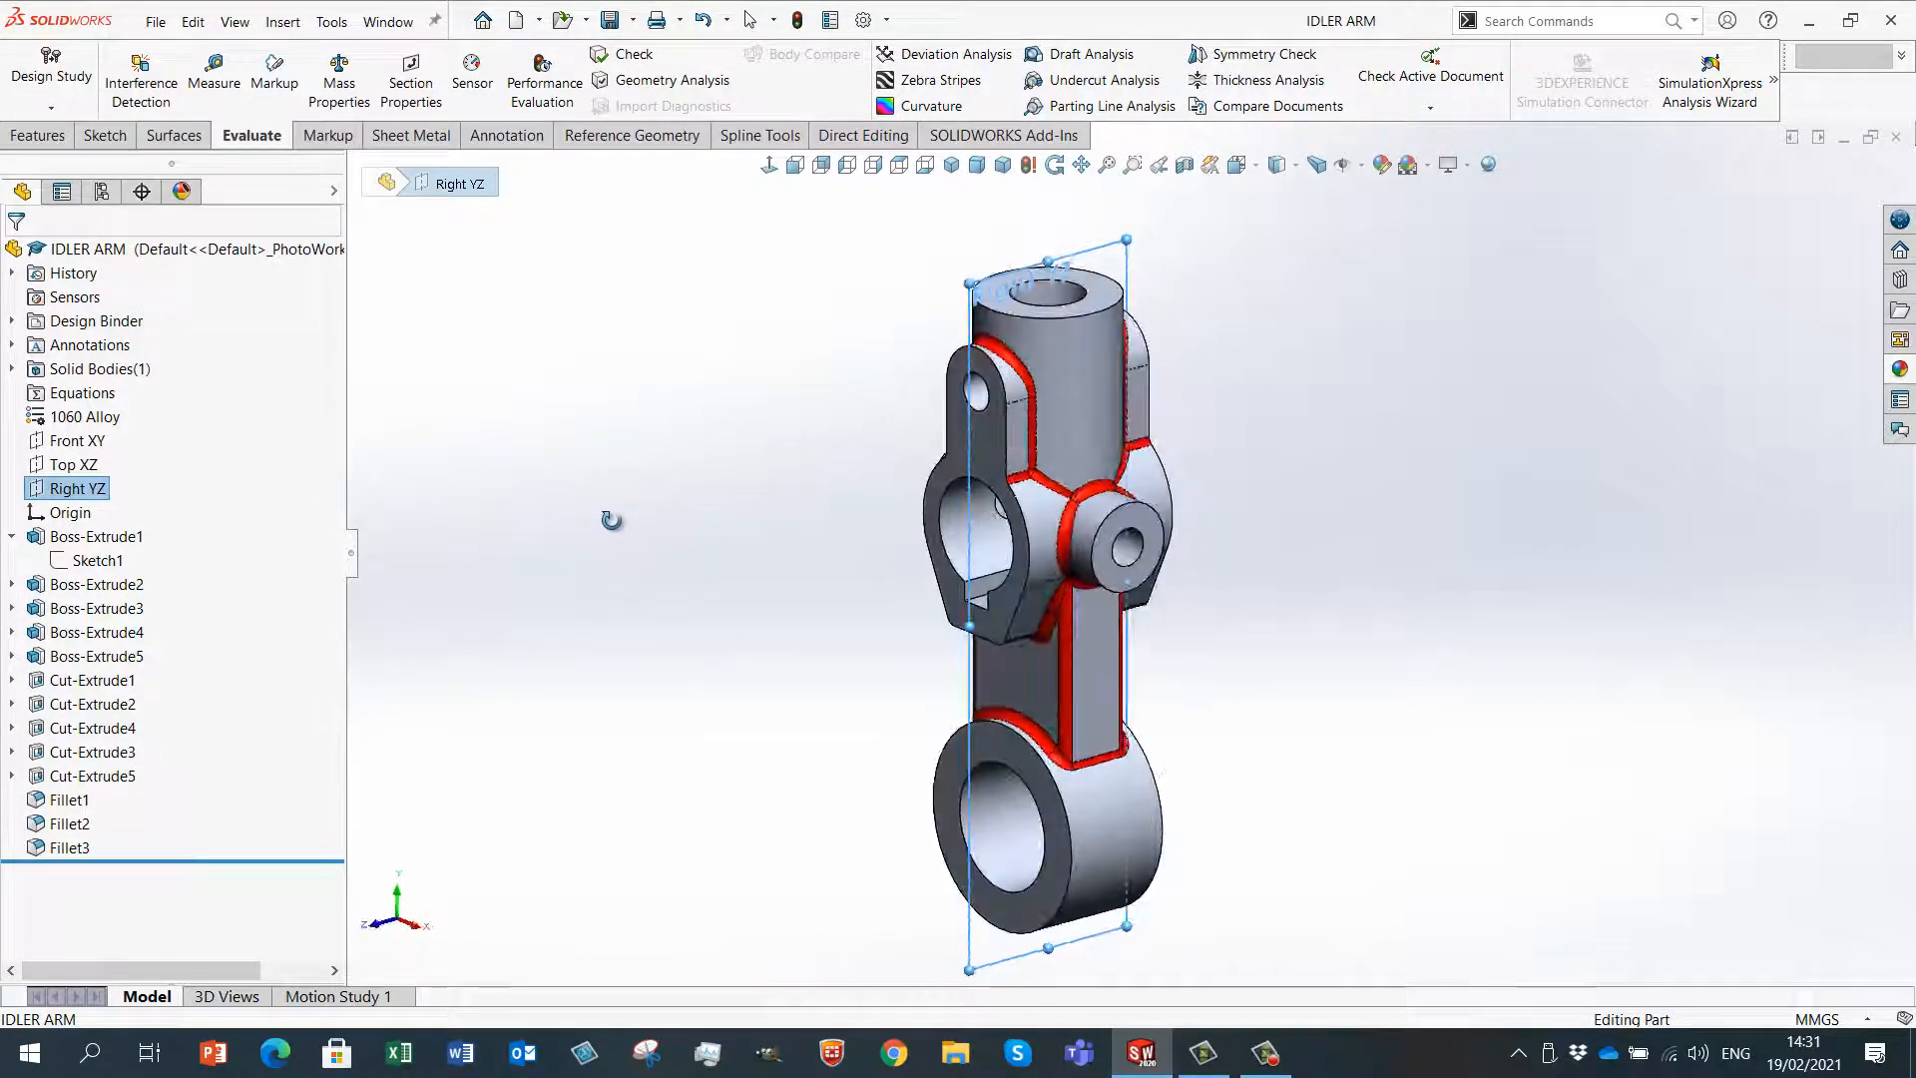
pyautogui.press('Up')
pyautogui.press('Up')
pyautogui.moveTo(1317, 684); pyautogui.dragTo(1319, 738, button='middle')
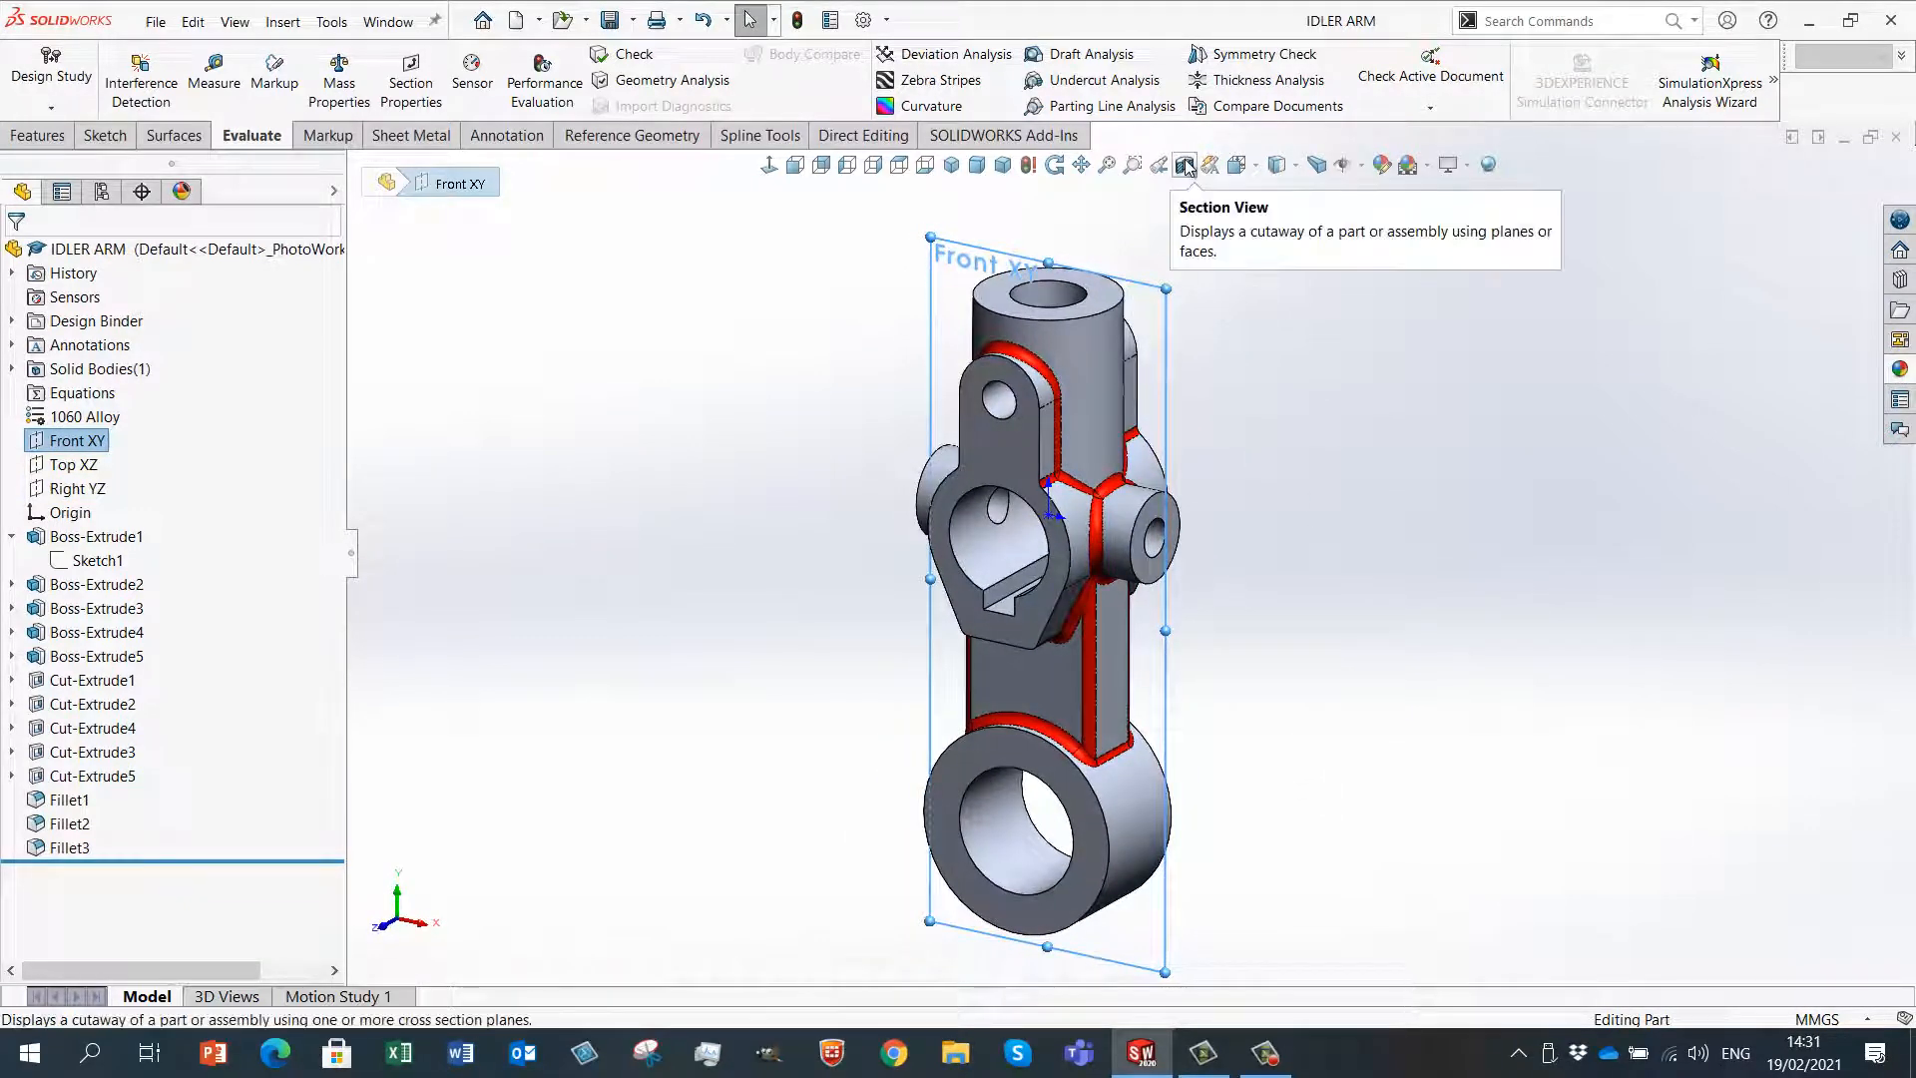
# - Examine the part's interior with a planar section view on the Front XY plane, and return to the whole part in isometric view
pyautogui.click(1185, 166)
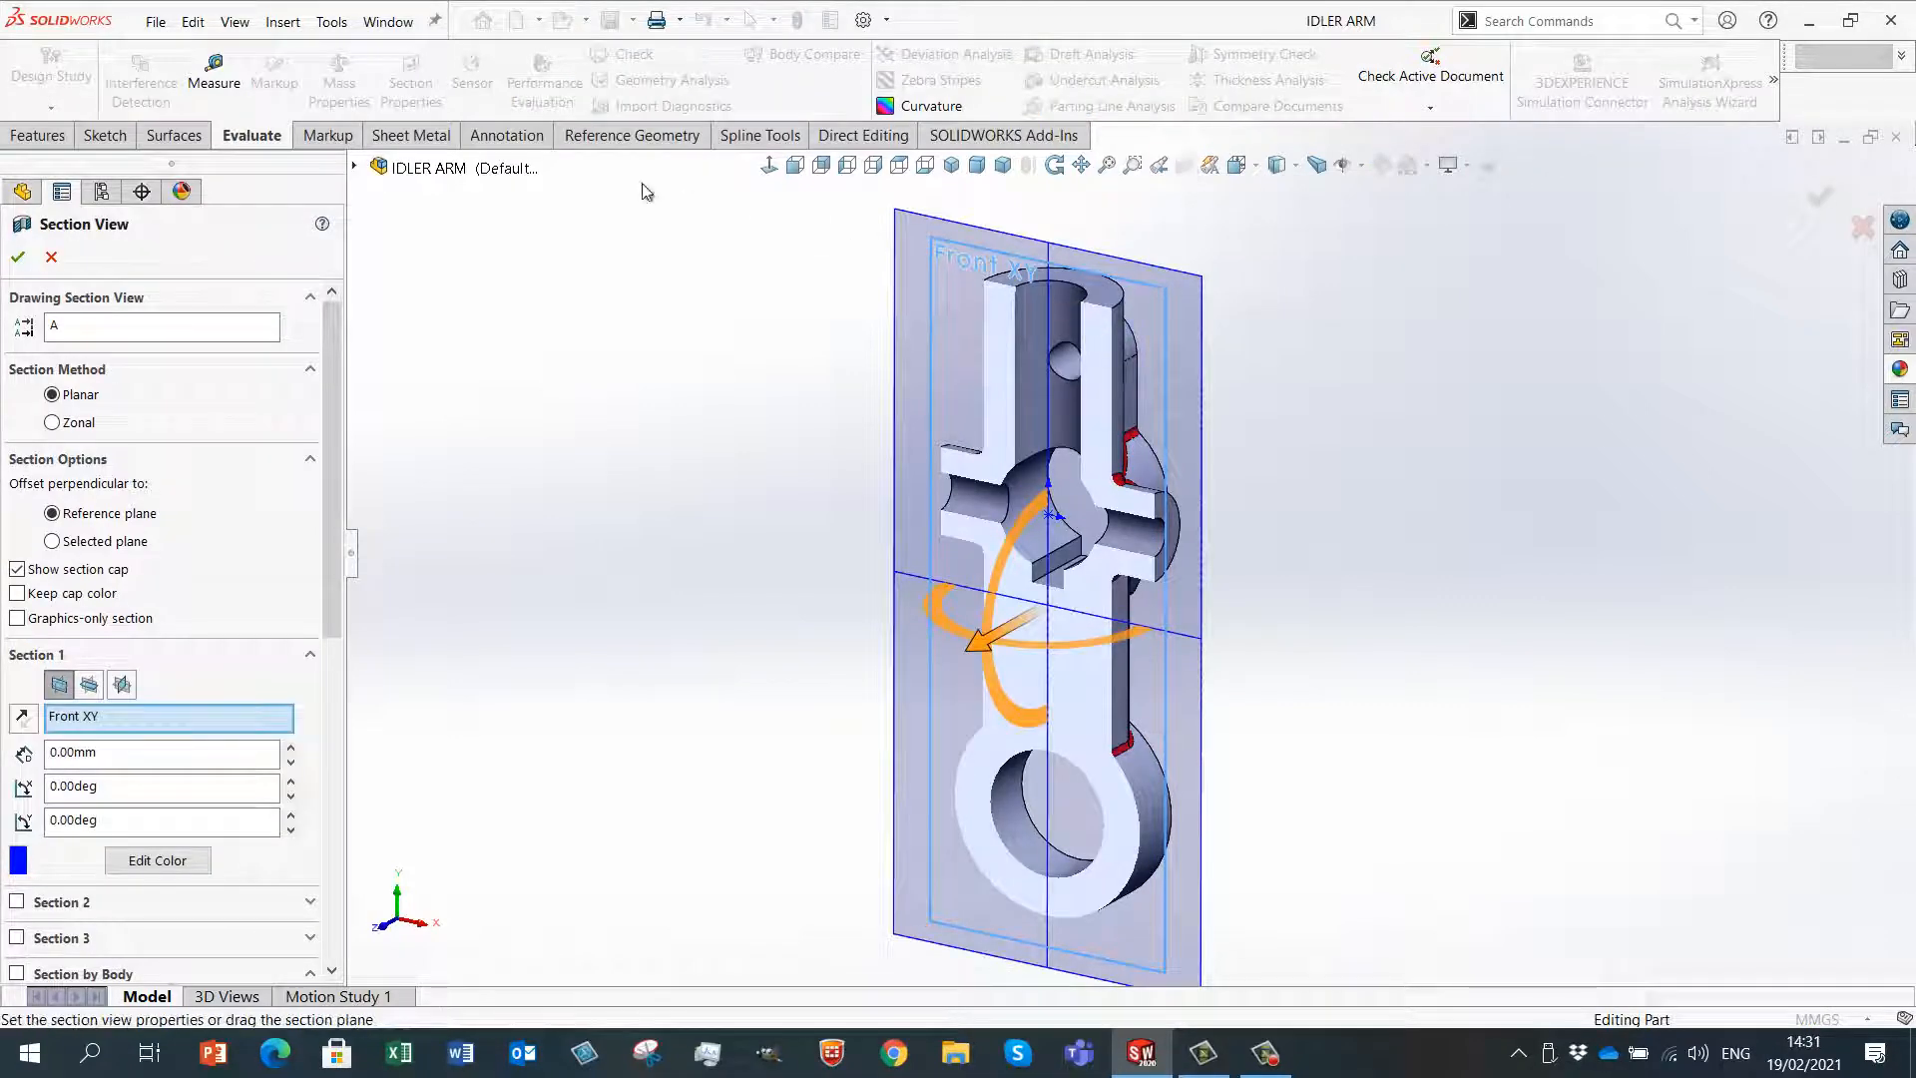
pyautogui.click(19, 258)
pyautogui.moveTo(659, 406); pyautogui.dragTo(1736, 720, button='middle')
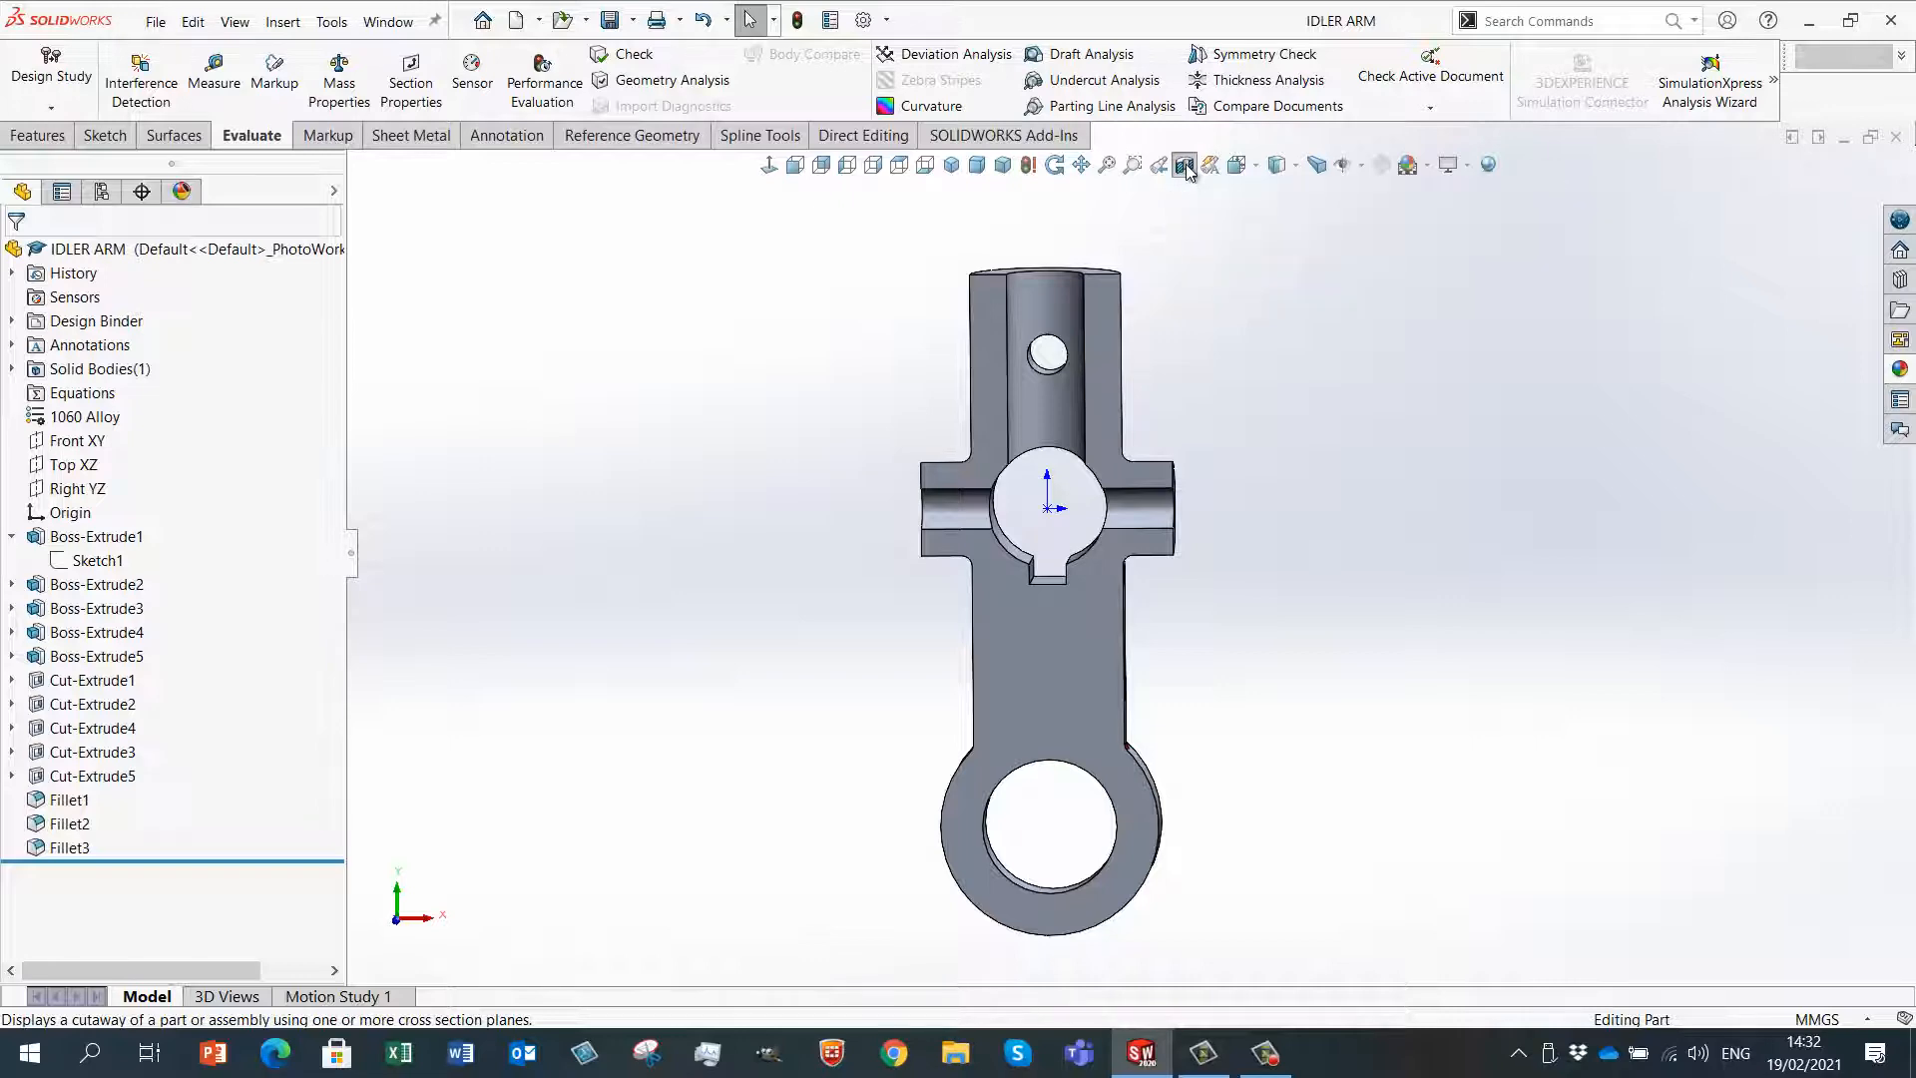
pyautogui.moveTo(1697, 639); pyautogui.dragTo(1192, 621, button='middle')
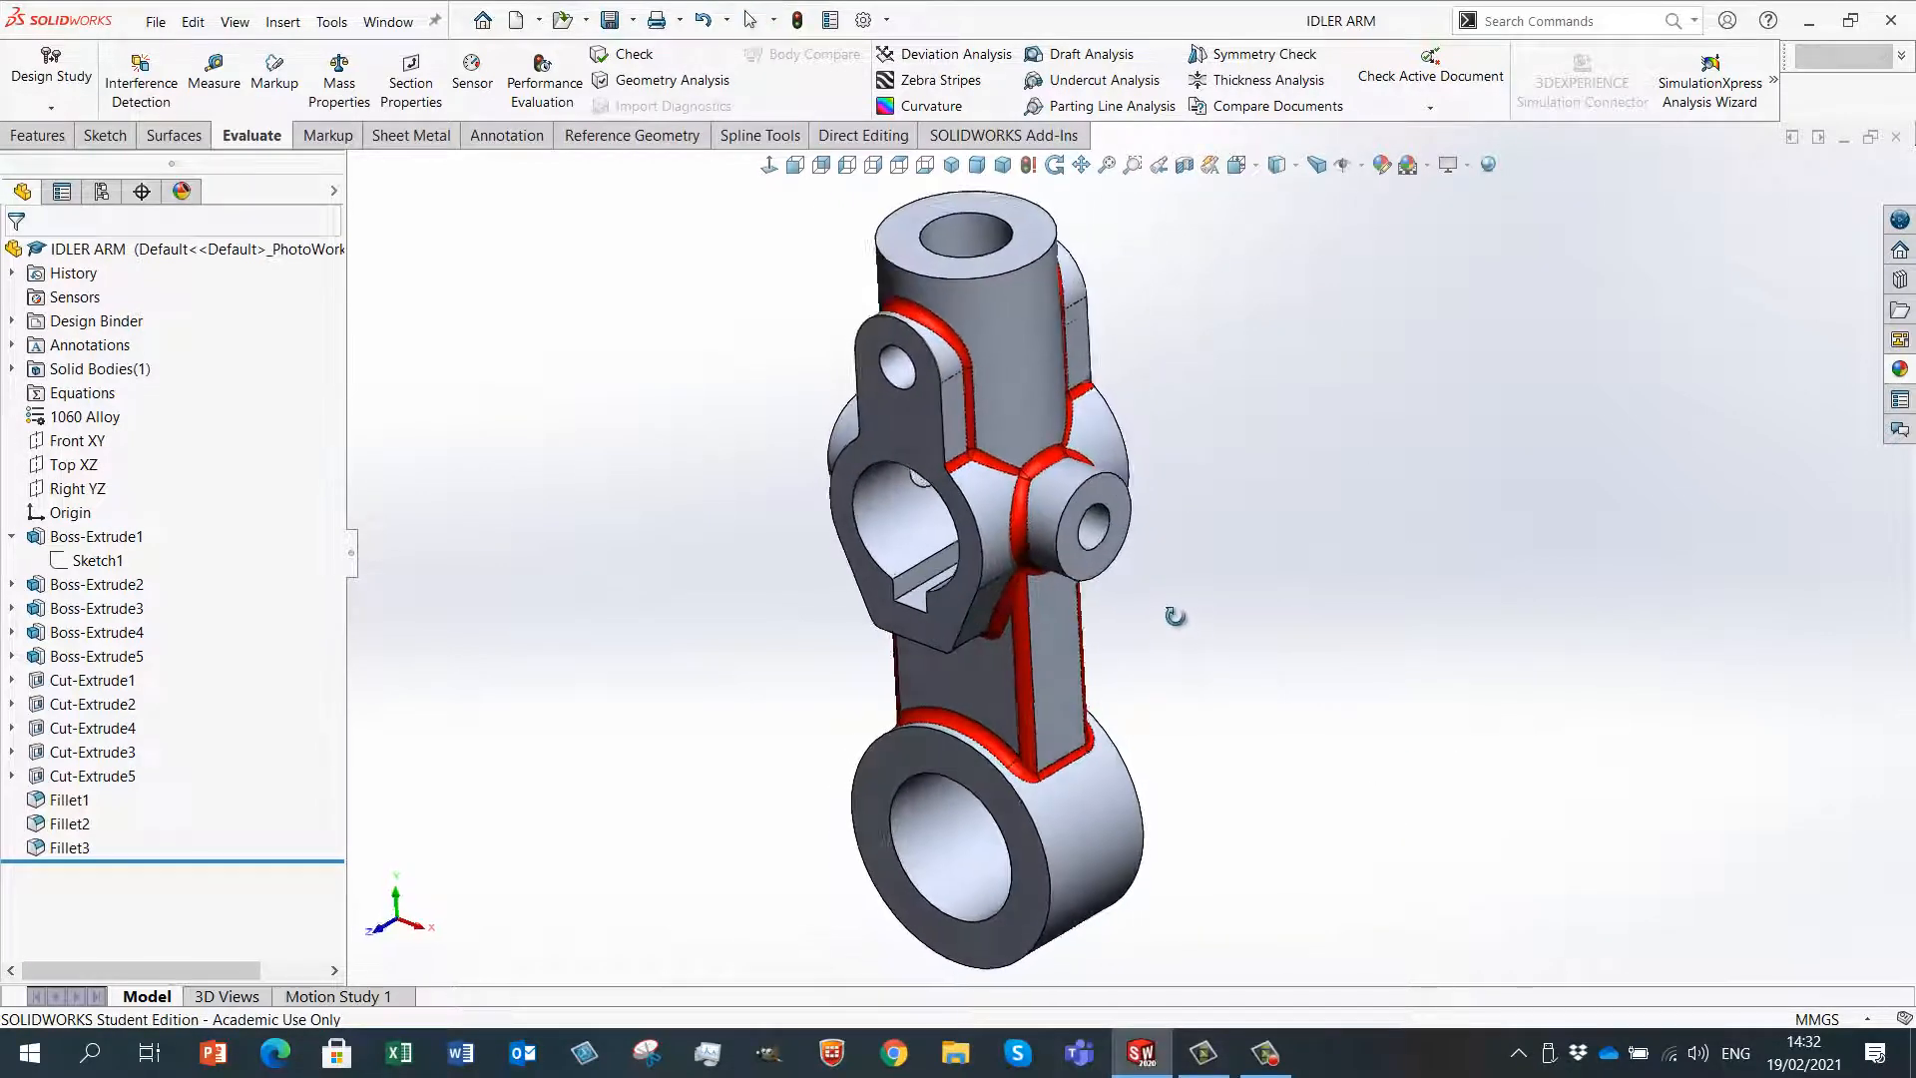
pyautogui.hotkey('ctrl', '7')
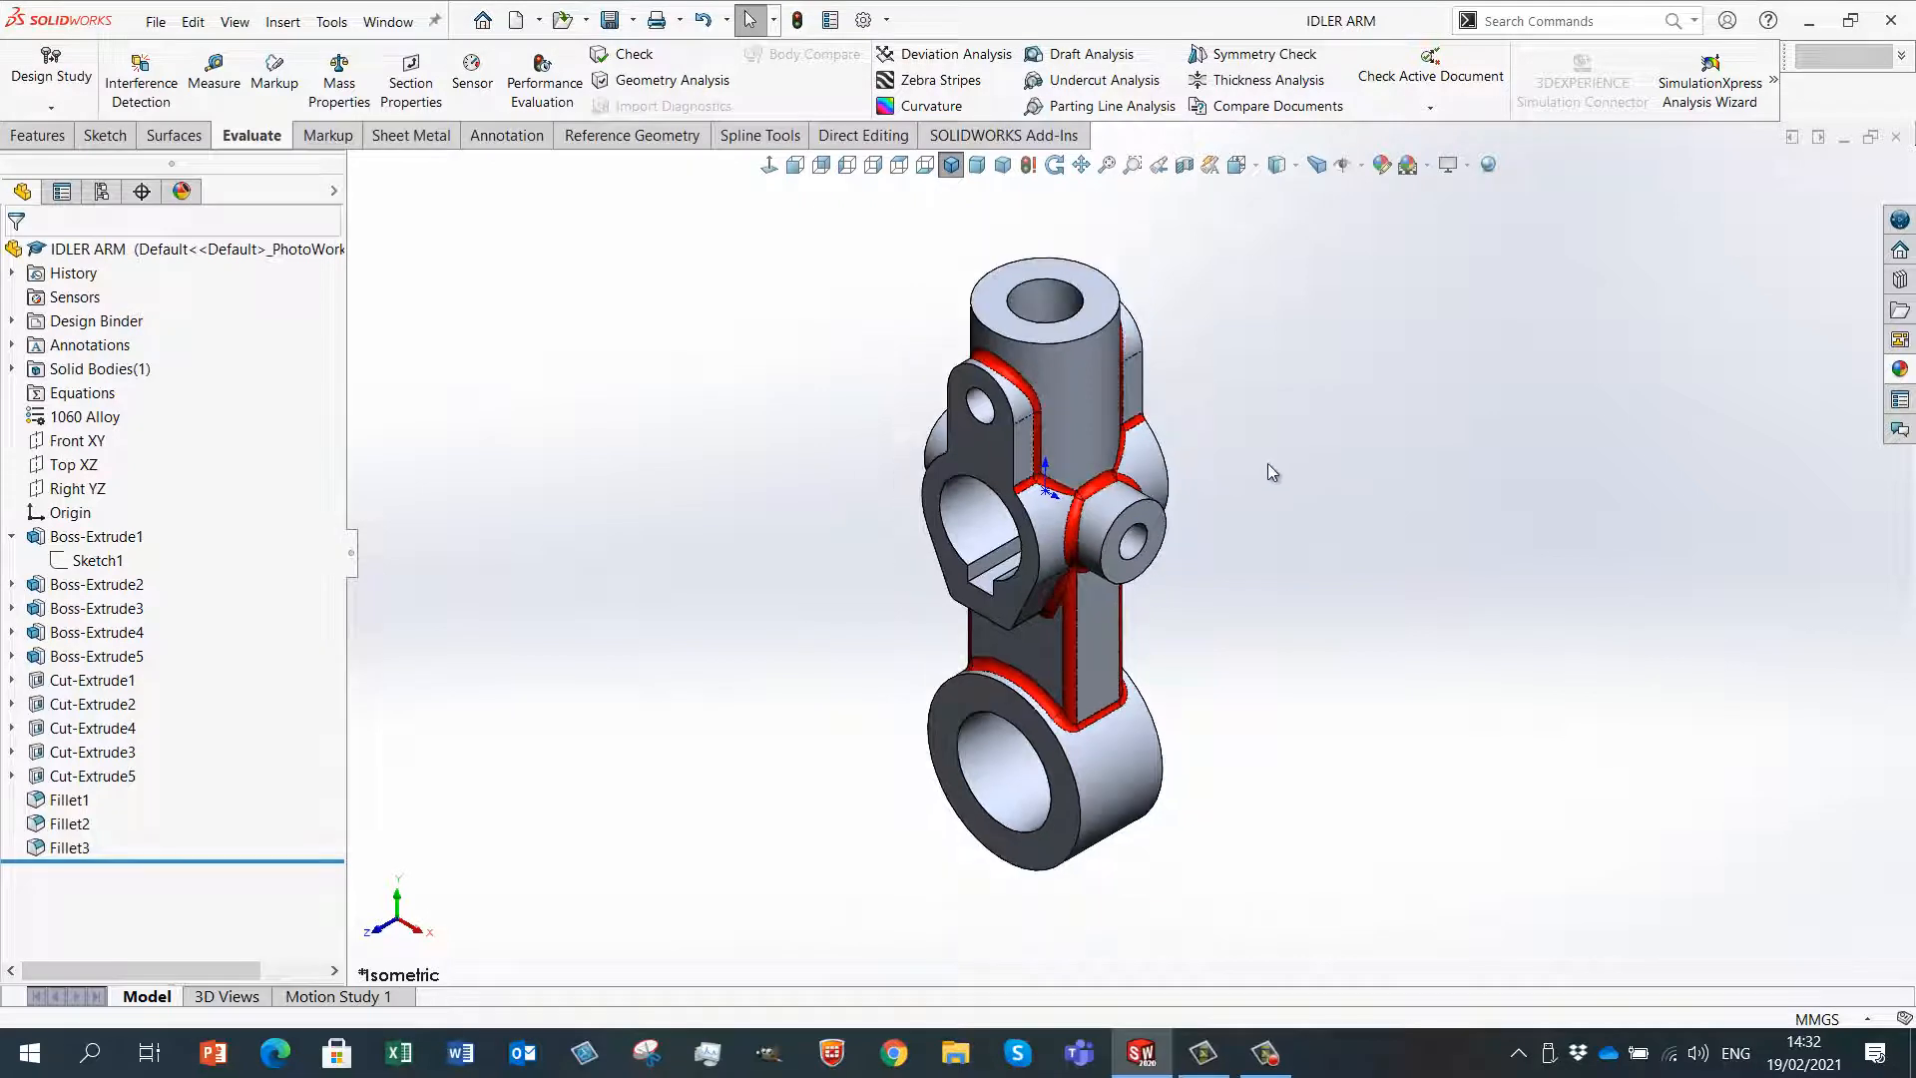
pyautogui.keyDown('ctrl'); pyautogui.moveTo(1267, 463); pyautogui.dragTo(1255, 491, button='middle'); pyautogui.keyUp('ctrl')
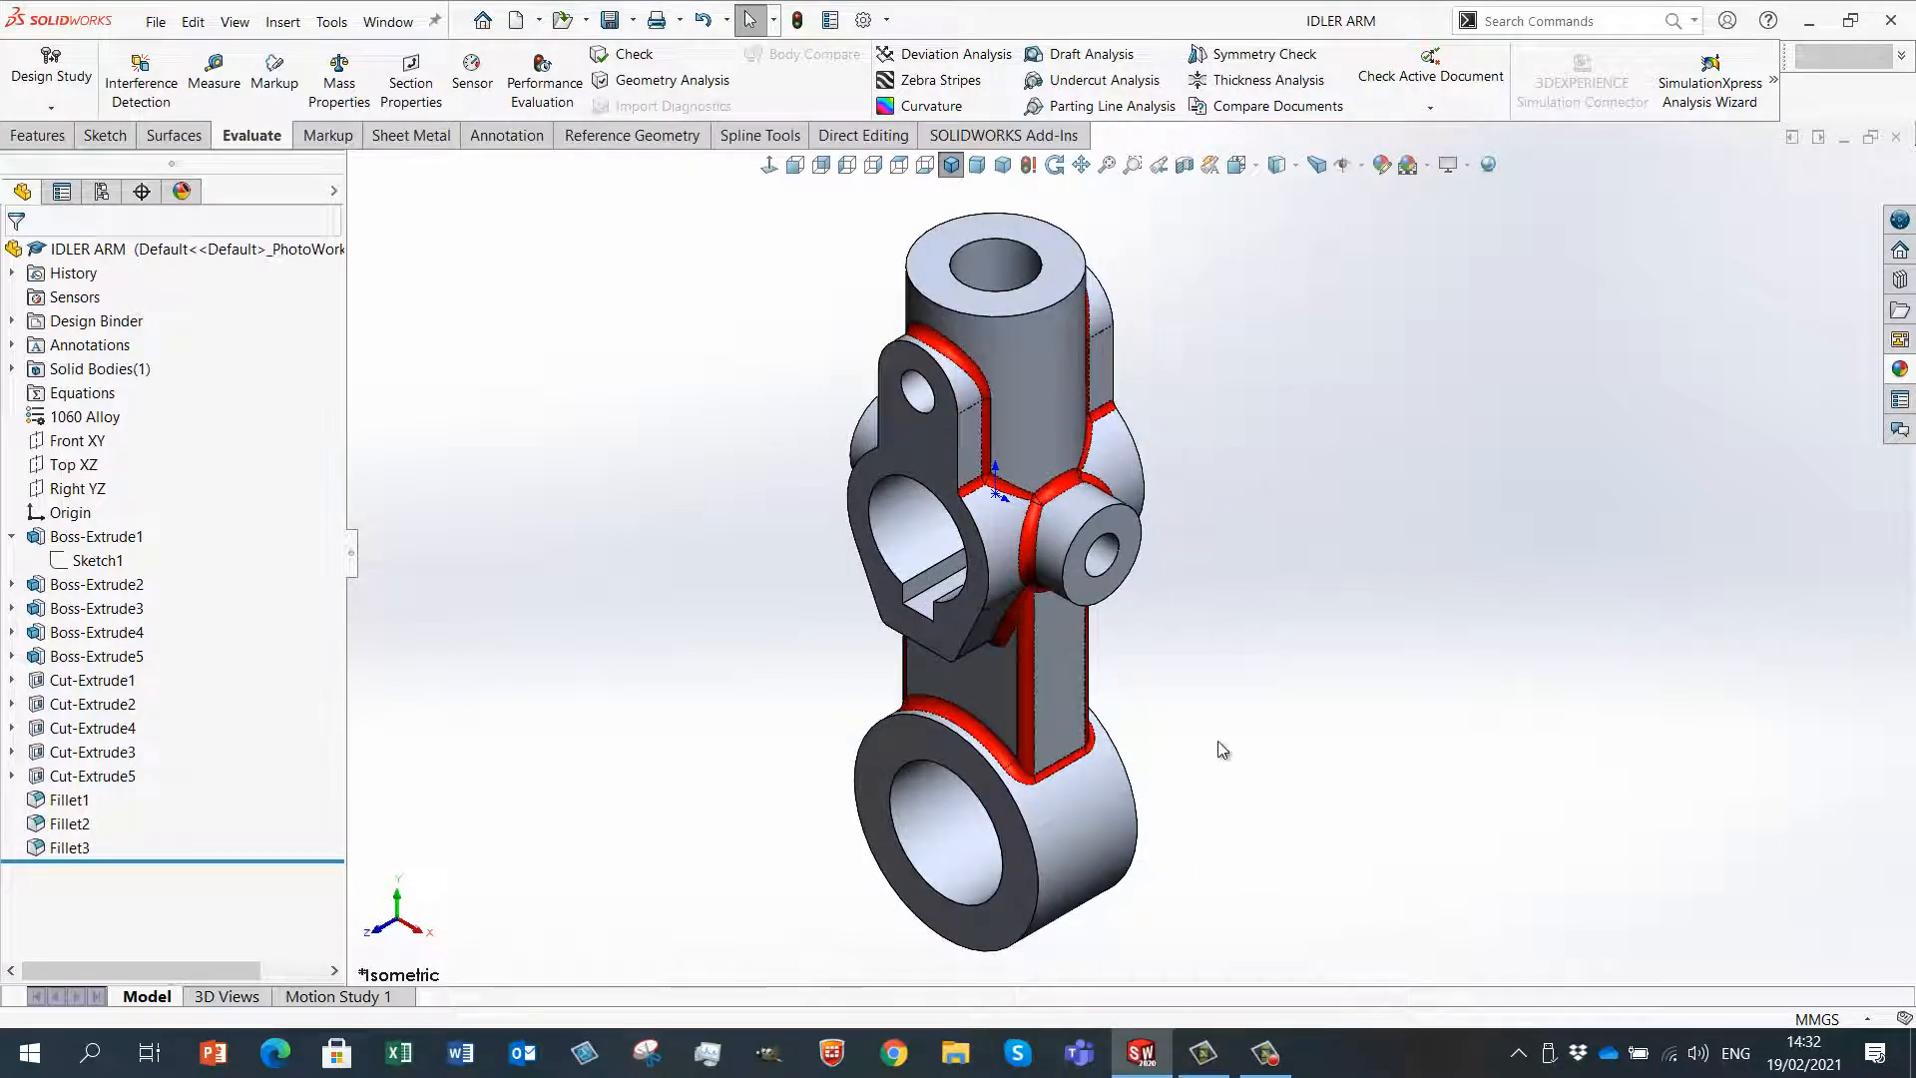